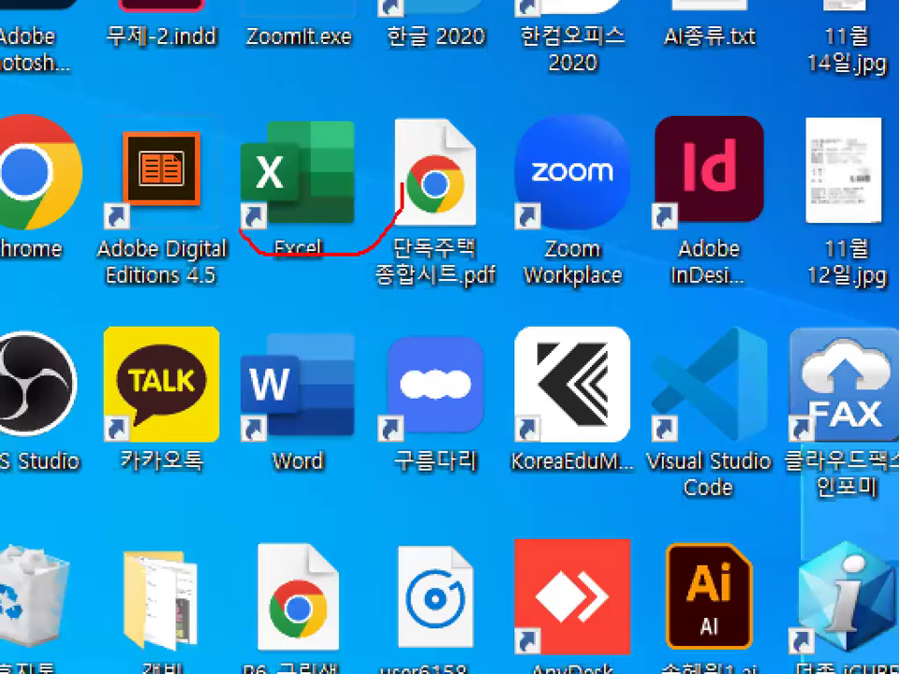
# Launch Excel from the list of installed programs
pyautogui.press('Escape')
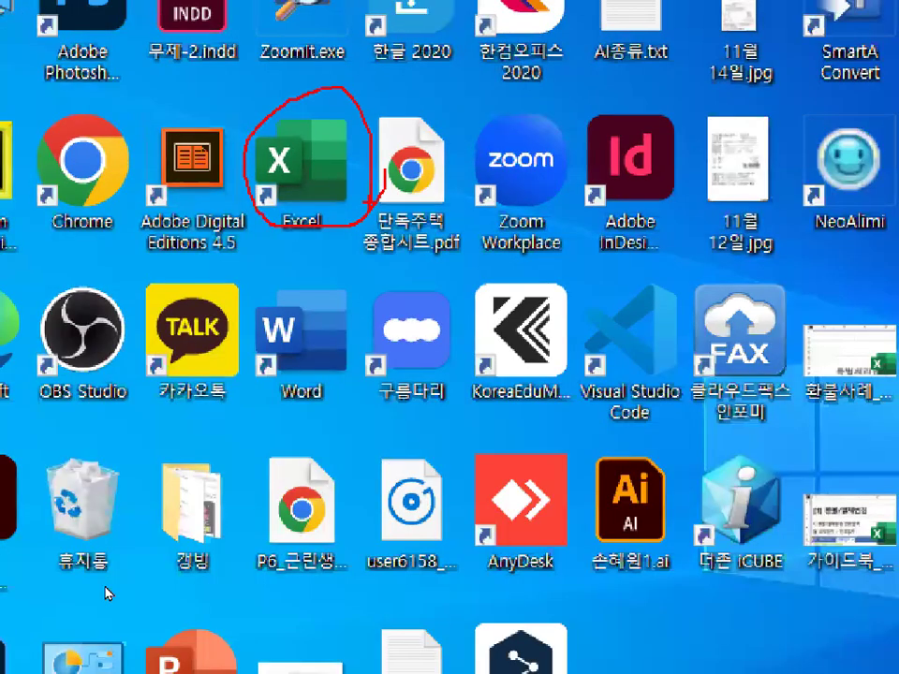
pyautogui.press('super')
pyautogui.scroll(-5, 104, 546)
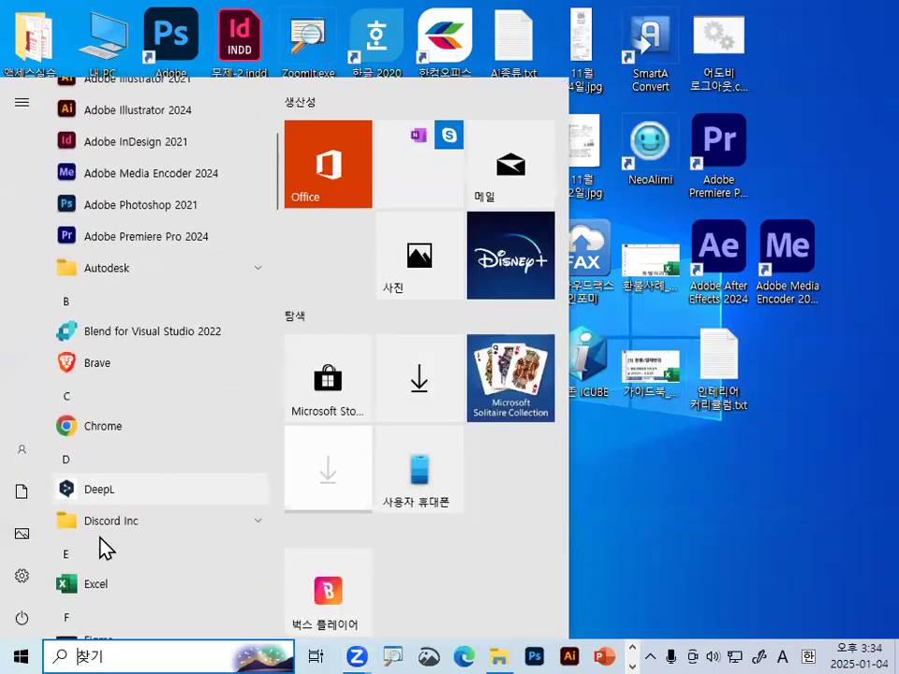
pyautogui.click(110, 507)
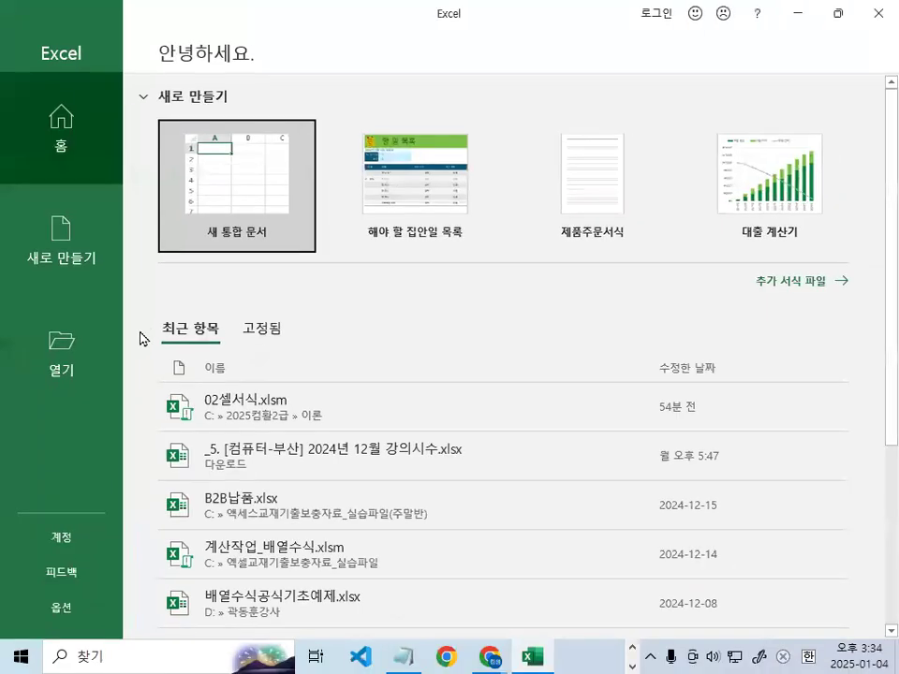
# Bring up the file browsing dialog for opening an existing workbook
pyautogui.hotkey('ctrl', '1')
pyautogui.click(68, 346)
pyautogui.moveTo(94, 359)
pyautogui.mouseDown()
pyautogui.moveTo(28, 350)
pyautogui.moveTo(81, 349)
pyautogui.mouseUp()
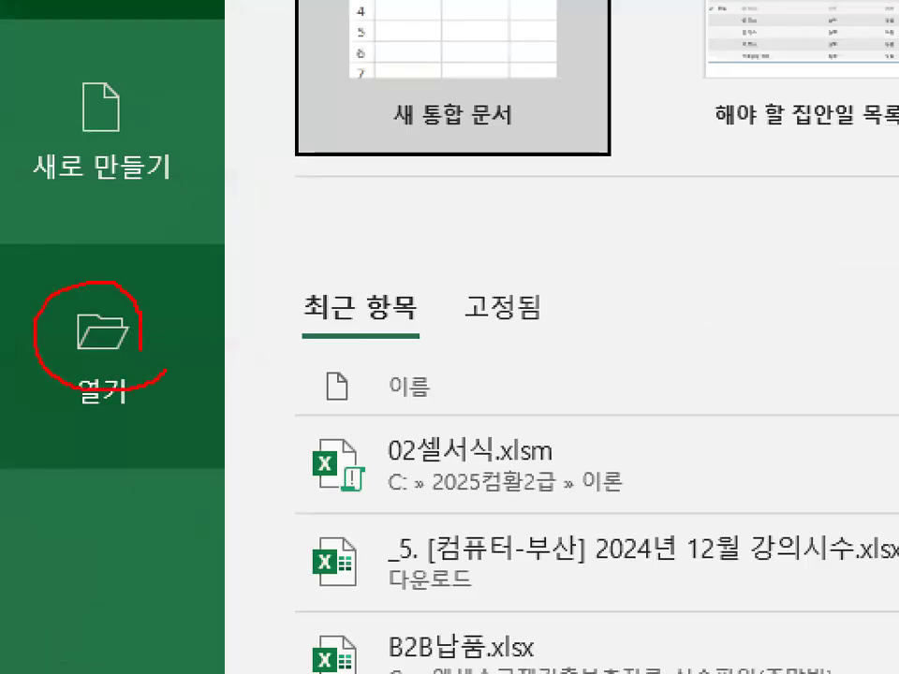
pyautogui.press('Escape')
pyautogui.click(101, 342)
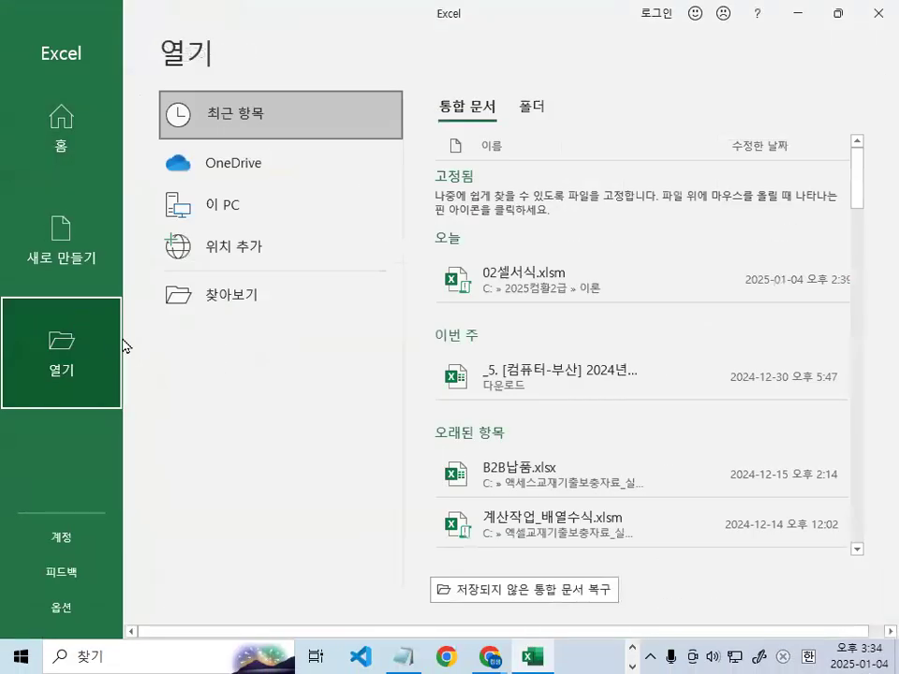
pyautogui.hotkey('ctrl', '1')
pyautogui.moveTo(281, 289)
pyautogui.mouseDown()
pyautogui.moveTo(277, 297)
pyautogui.moveTo(284, 286)
pyautogui.mouseUp()
pyautogui.press('Escape')
pyautogui.click(233, 305)
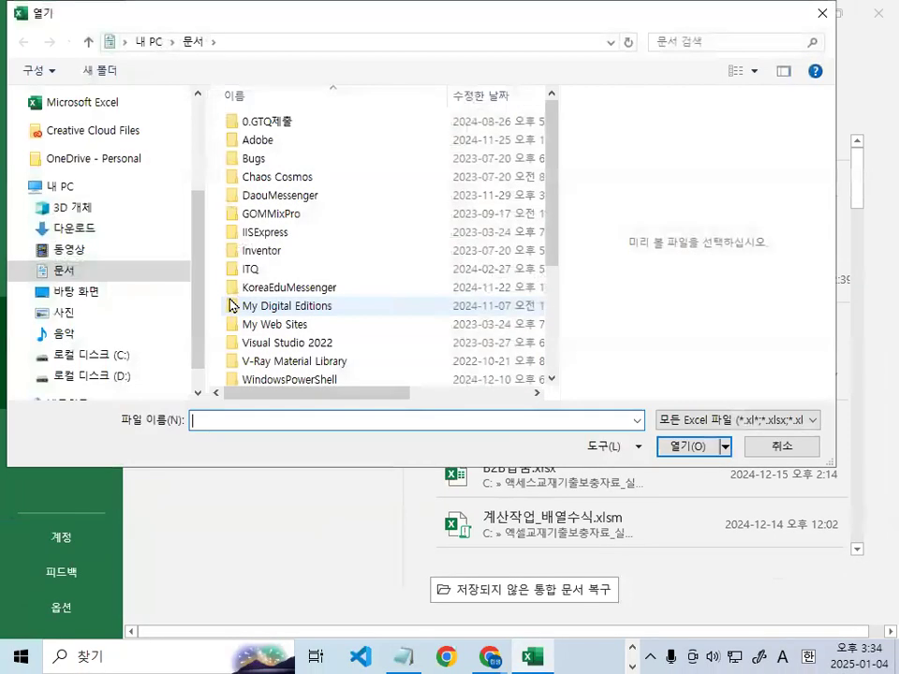
# Browse to the 2024_컴활1급 folder on local disk C:
pyautogui.hotkey('ctrl', '1')
pyautogui.moveTo(47, 361)
pyautogui.mouseDown()
pyautogui.moveTo(229, 356)
pyautogui.moveTo(152, 367)
pyautogui.moveTo(192, 328)
pyautogui.mouseUp()
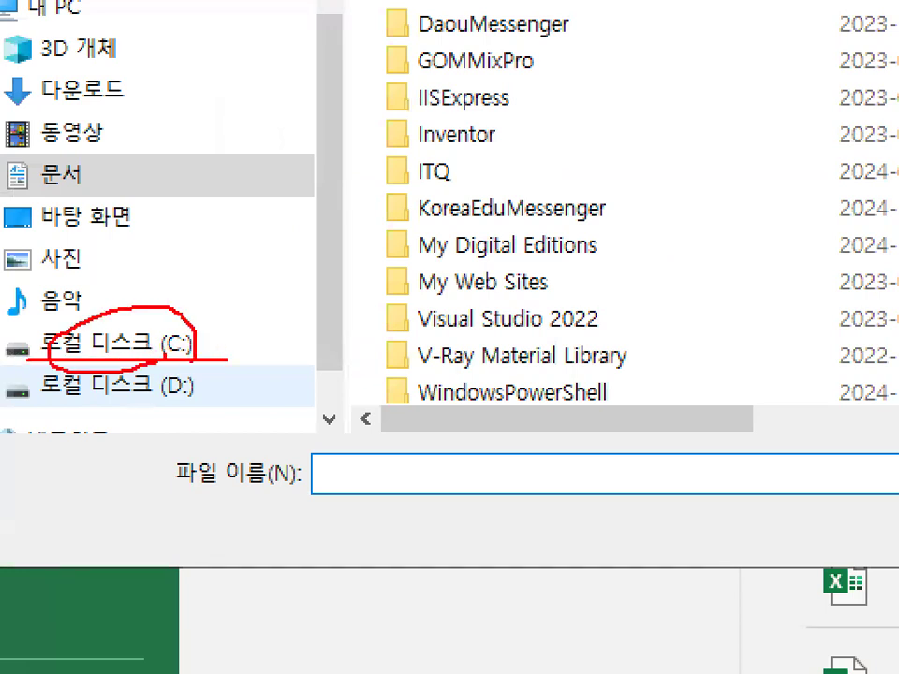
pyautogui.press('Escape')
pyautogui.click(135, 348)
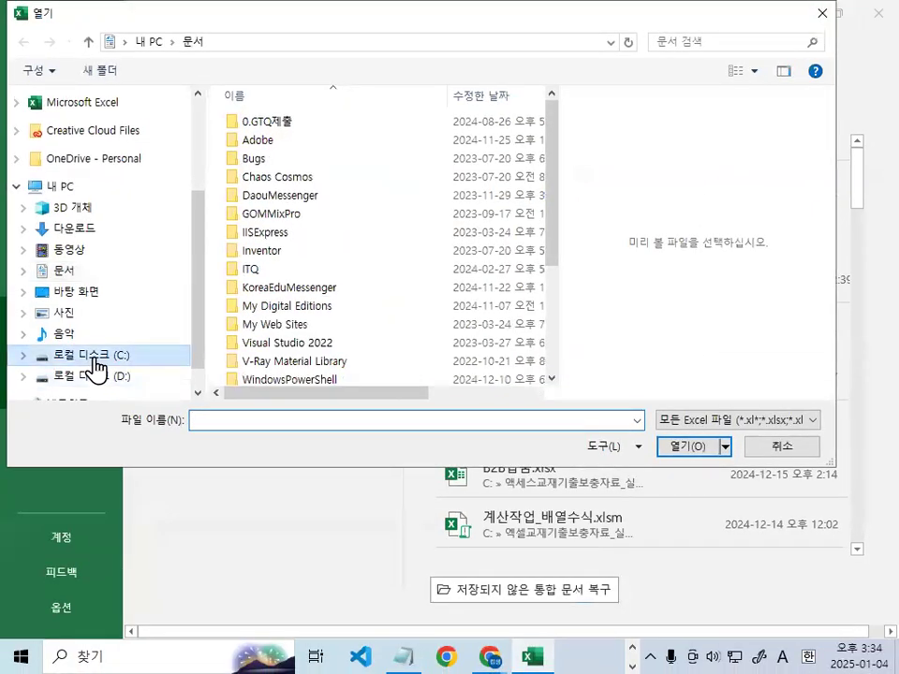
pyautogui.hotkey('ctrl', '1')
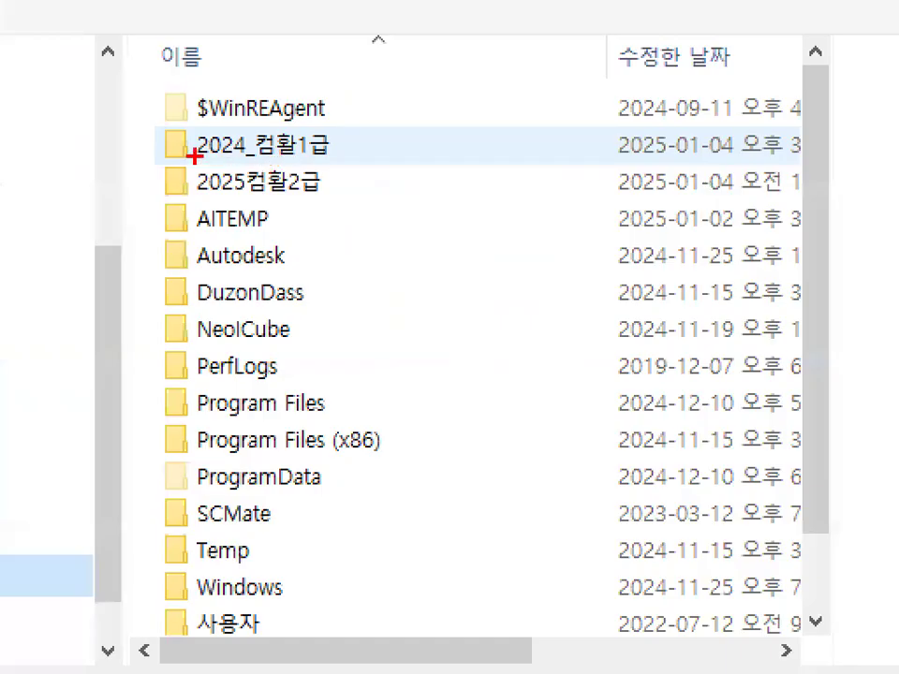
pyautogui.moveTo(239, 147); pyautogui.dragTo(334, 145)
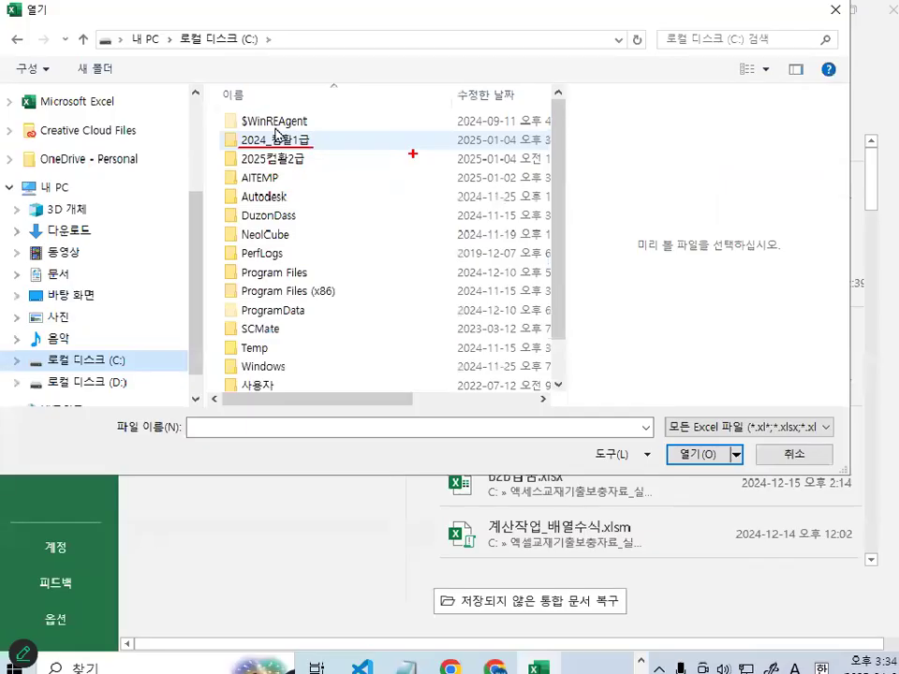
pyautogui.doubleClick(276, 139)
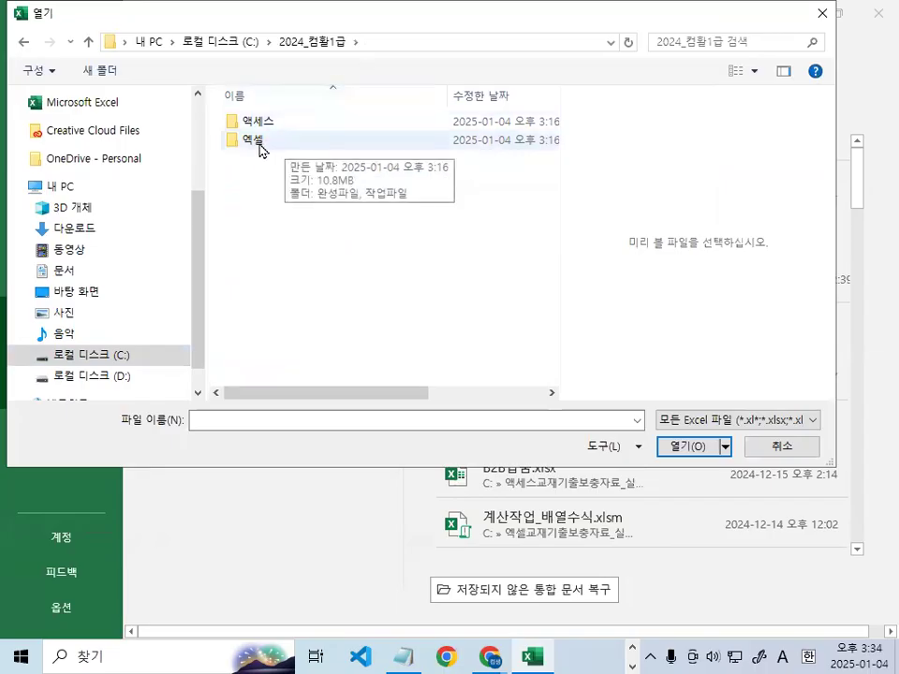
# Go through the 엑셀 and 작업파일 folders into the 1장_출제유형01 folder
pyautogui.doubleClick(261, 150)
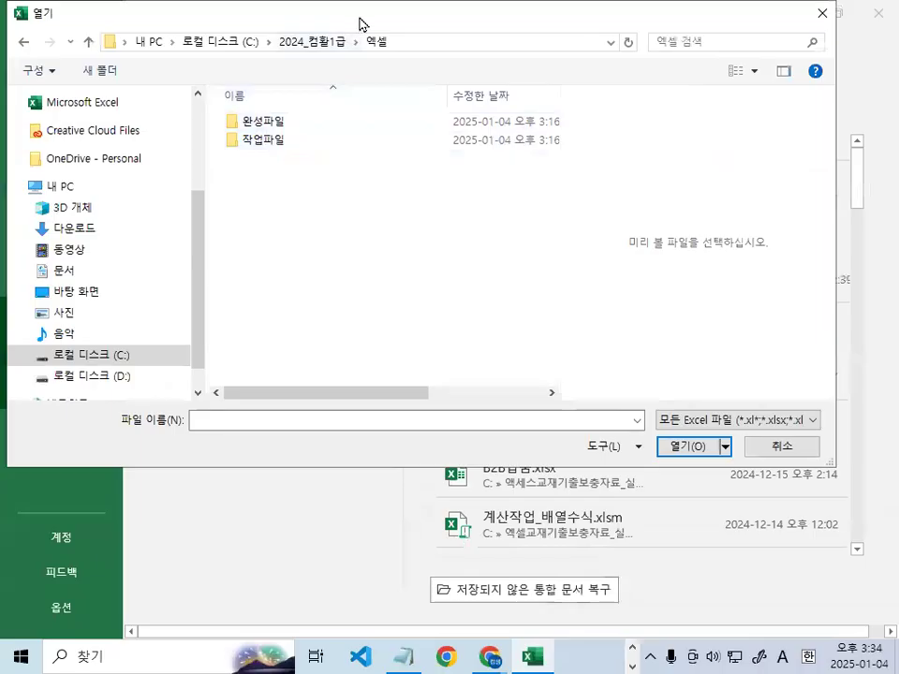
pyautogui.moveTo(362, 23); pyautogui.dragTo(393, 111)
pyautogui.doubleClick(296, 228)
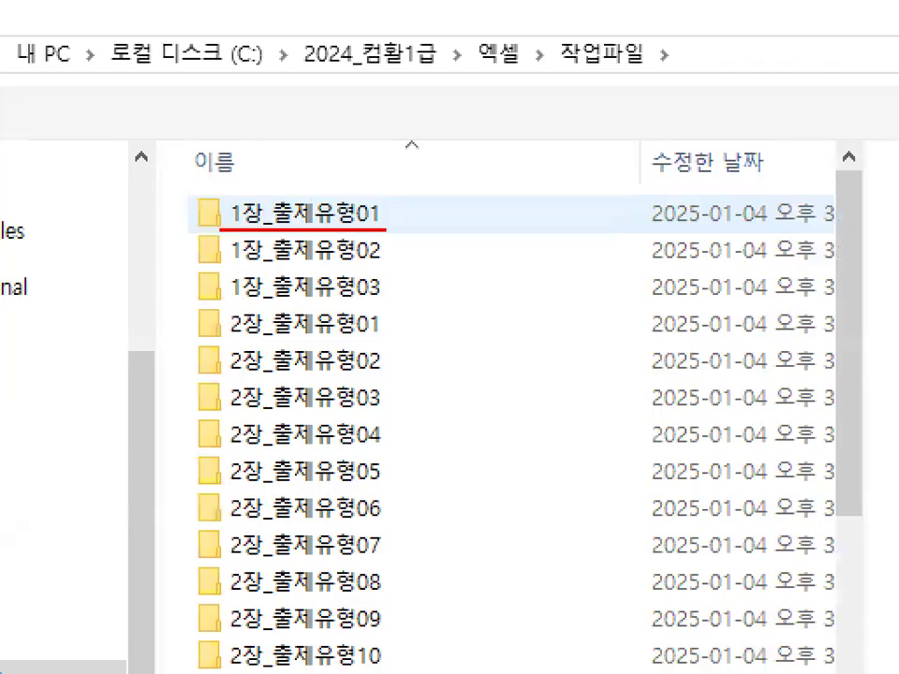
pyautogui.moveTo(323, 207); pyautogui.dragTo(384, 108)
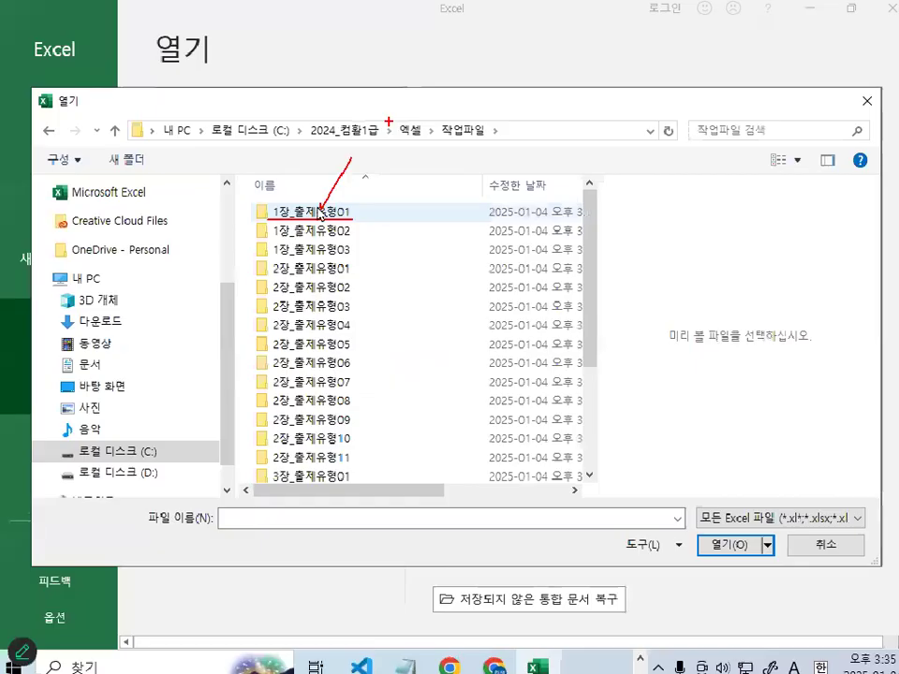
pyautogui.doubleClick(320, 212)
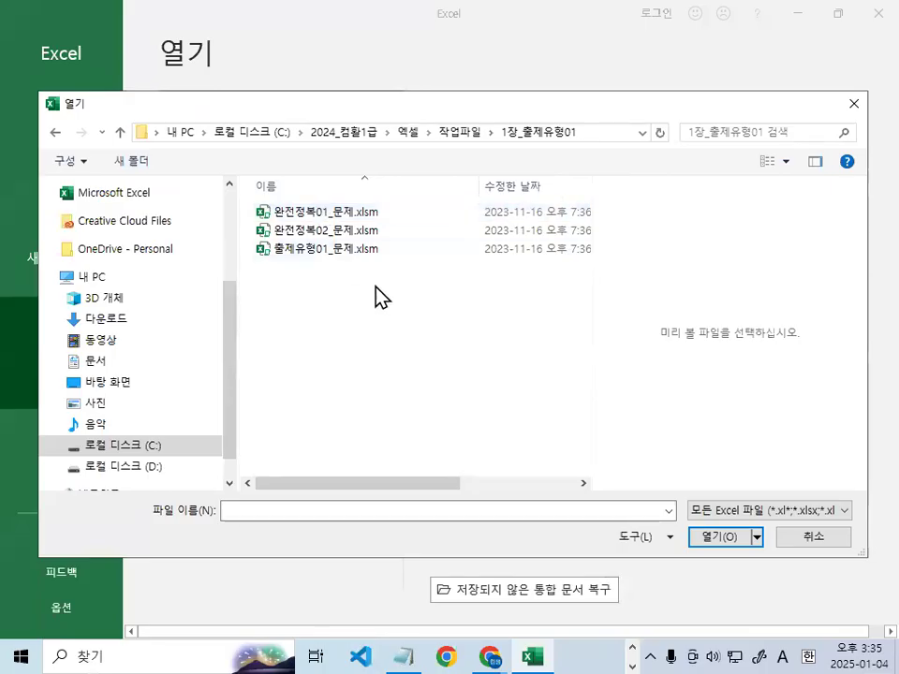
# Open the workbook 출제유형01_문제.xlsm from the 1장_출제유형01 folder
pyautogui.hotkey('ctrl', '1')
pyautogui.click(328, 258)
pyautogui.moveTo(186, 261); pyautogui.dragTo(418, 263)
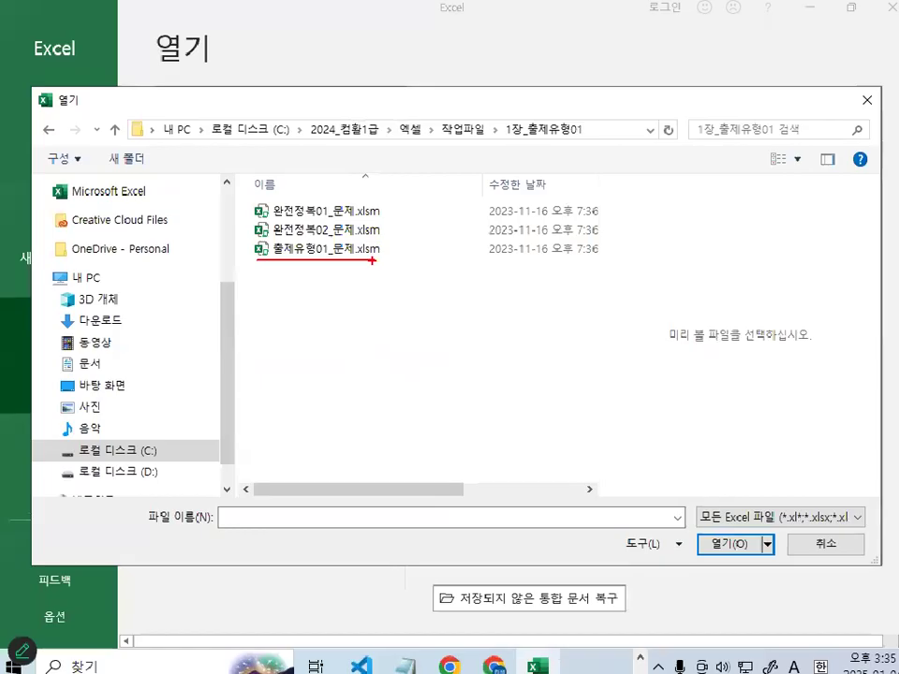
pyautogui.doubleClick(322, 238)
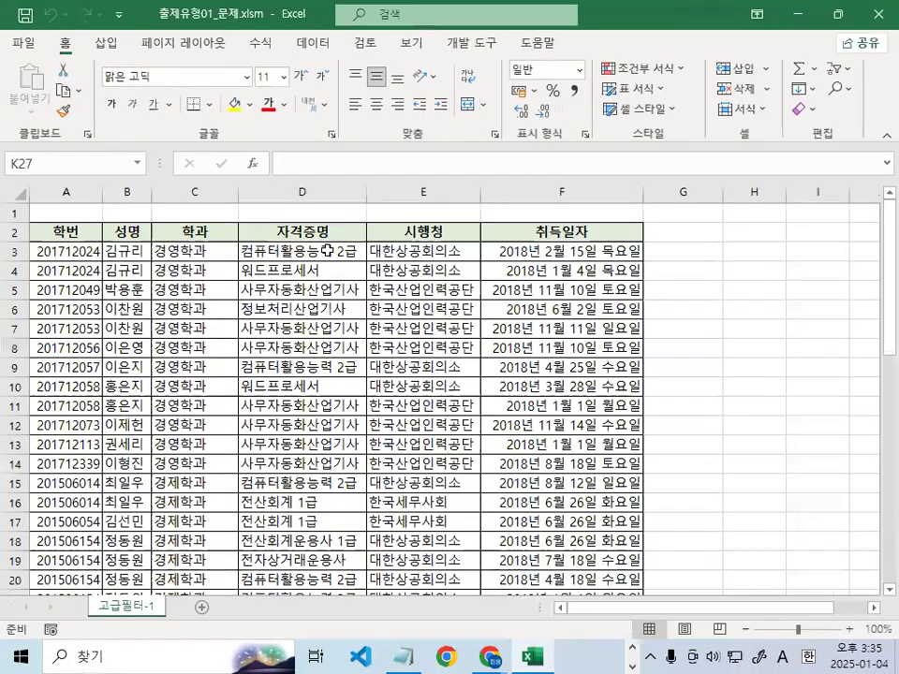
pyautogui.scroll(-1, 192, 377)
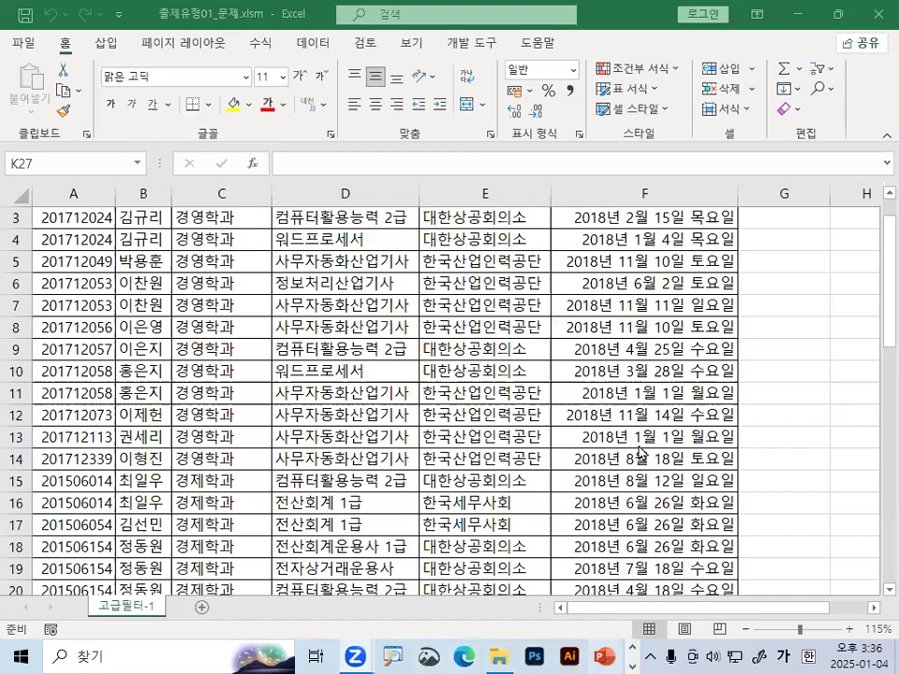
# Open 2024년도 컴활1급실기수업과정안내(주말반-33시간).pptx in PowerPoint, examine the basic-task scoring on slide 4, and return to the workbook
pyautogui.click(604, 657)
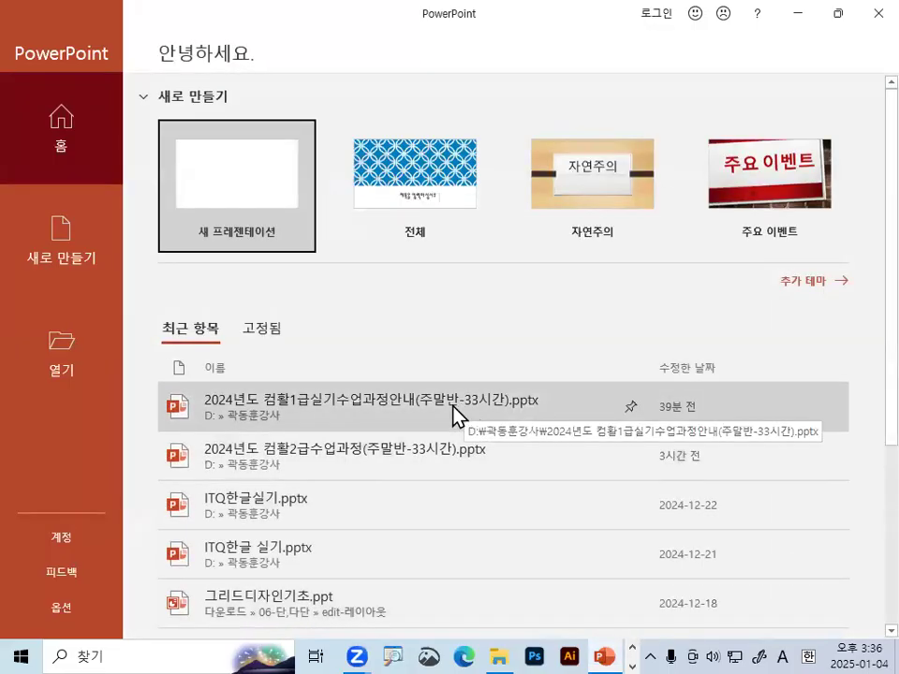
pyautogui.click(457, 415)
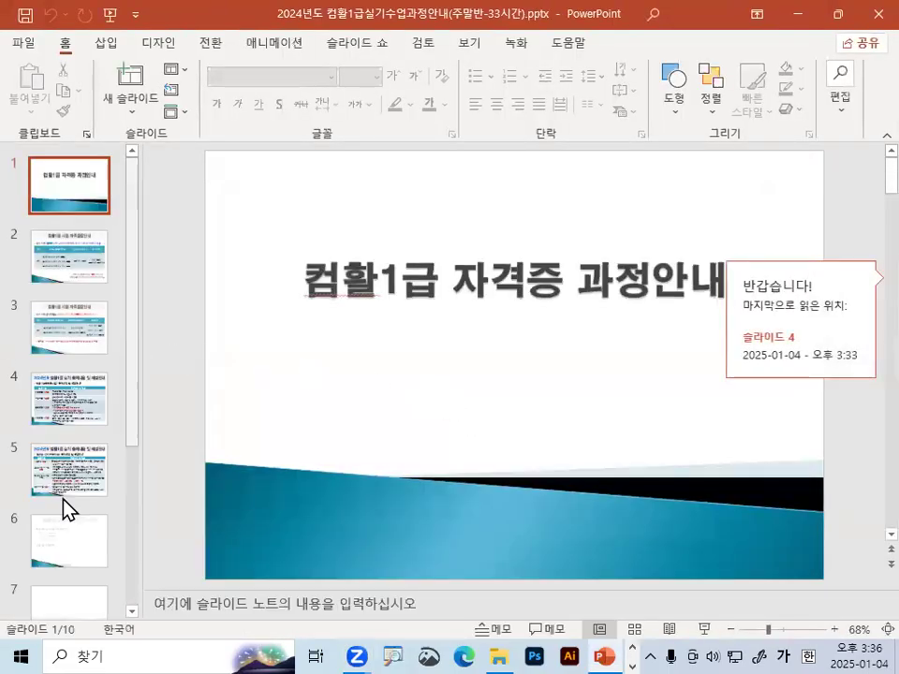
pyautogui.click(80, 403)
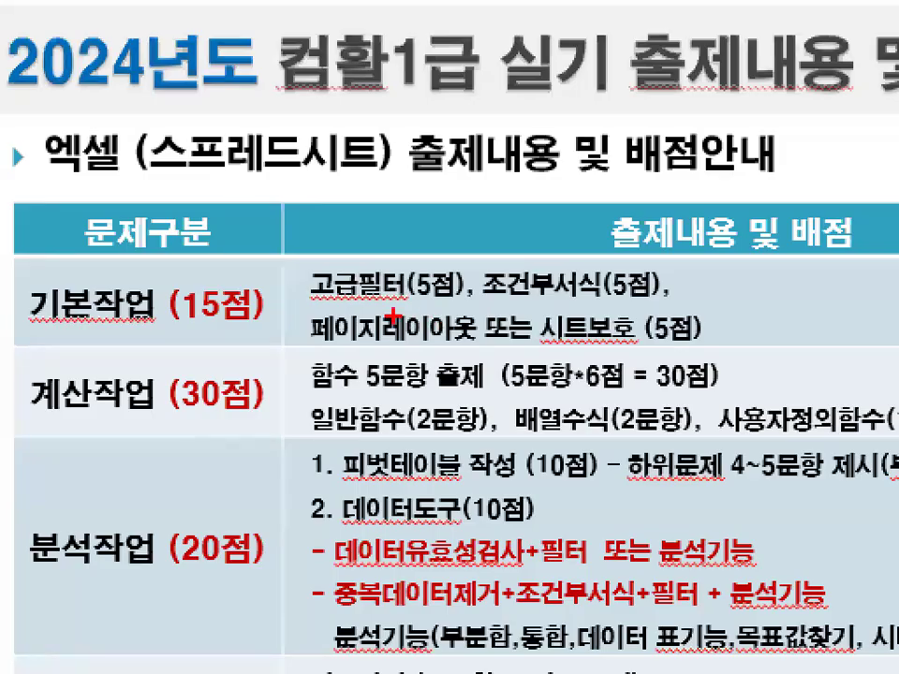
pyautogui.moveTo(384, 311); pyautogui.dragTo(449, 312)
pyautogui.moveTo(346, 222); pyautogui.dragTo(412, 178)
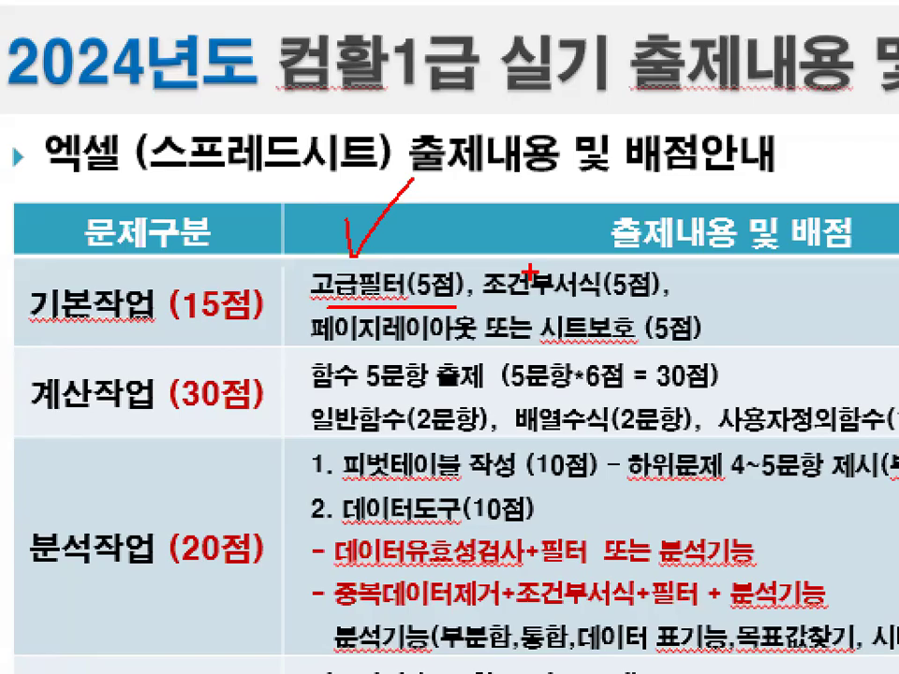
pyautogui.moveTo(530, 225); pyautogui.dragTo(640, 80)
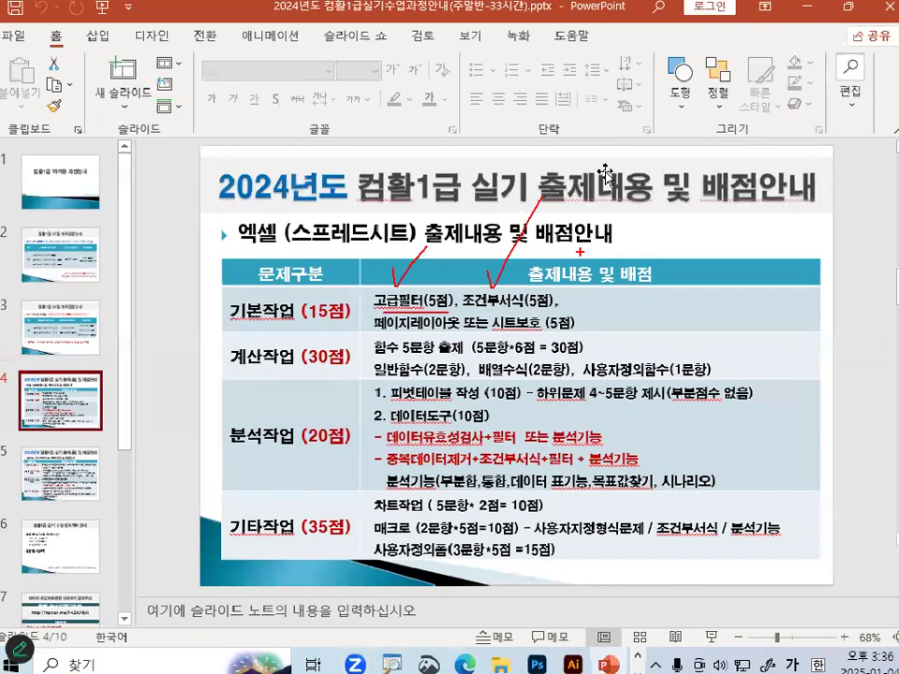
pyautogui.press('Escape')
pyautogui.click(800, 15)
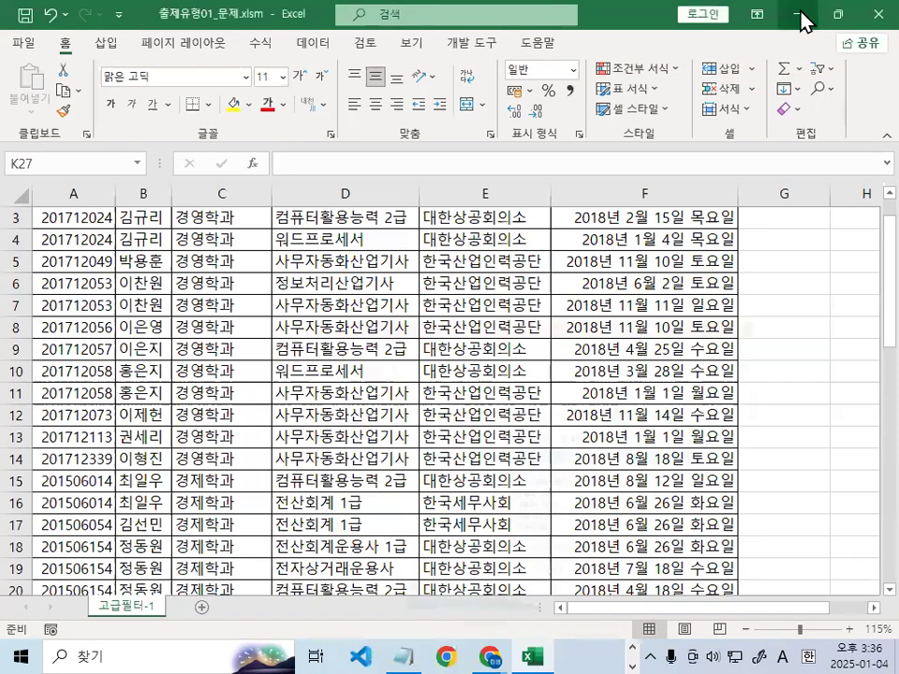
# Switch to the Notepad file 2024_컴활1급실기-1일차엑셀수업내용.txt and view its 고급필터 section
pyautogui.click(379, 375)
pyautogui.click(402, 655)
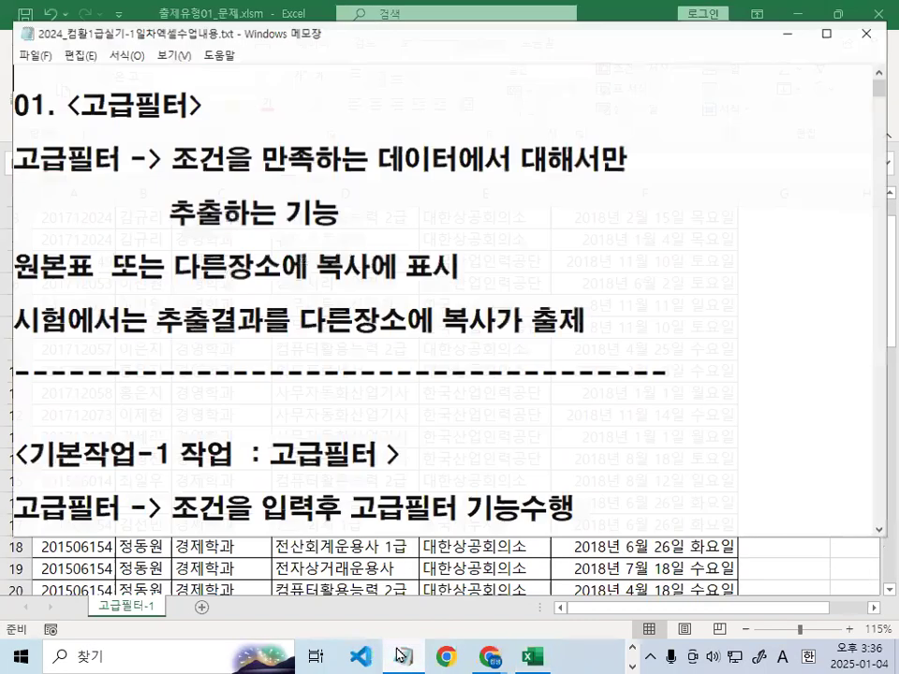
pyautogui.moveTo(298, 42); pyautogui.dragTo(293, 59)
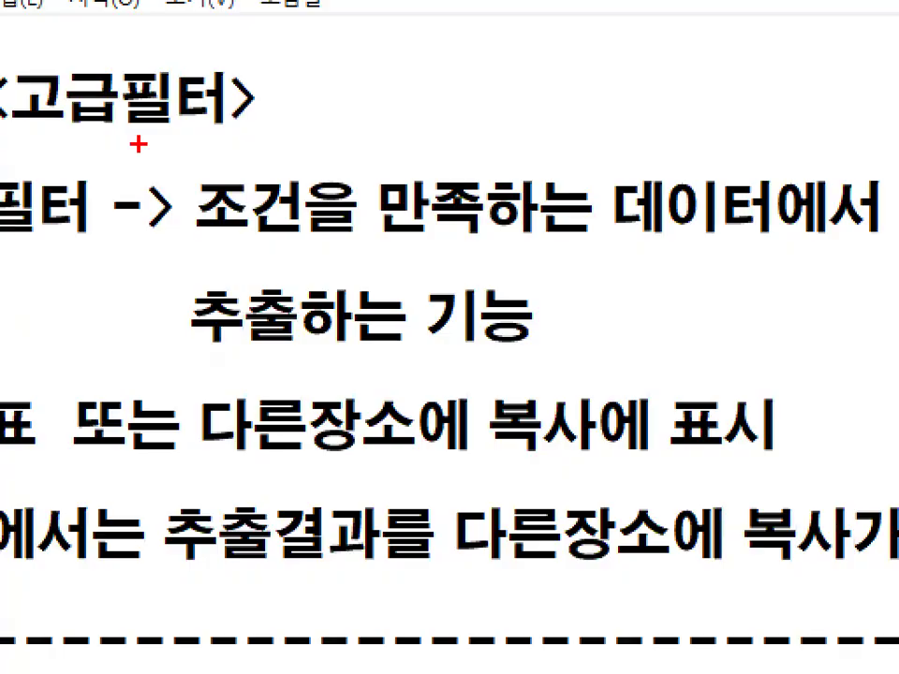
pyautogui.moveTo(340, 204)
pyautogui.mouseDown()
pyautogui.moveTo(289, 313)
pyautogui.moveTo(217, 132)
pyautogui.mouseUp()
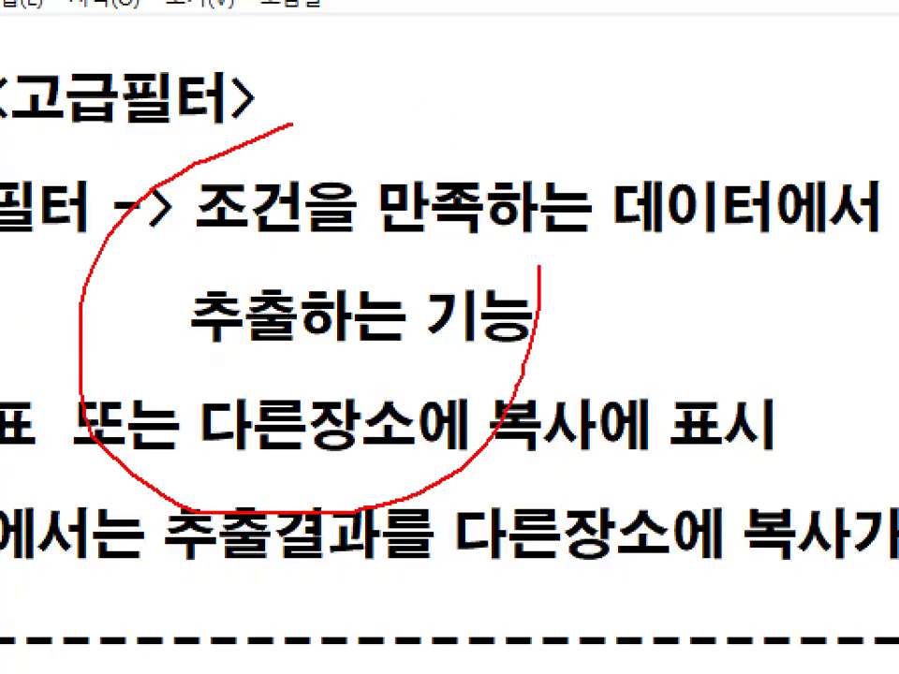
pyautogui.moveTo(292, 123); pyautogui.dragTo(483, 384)
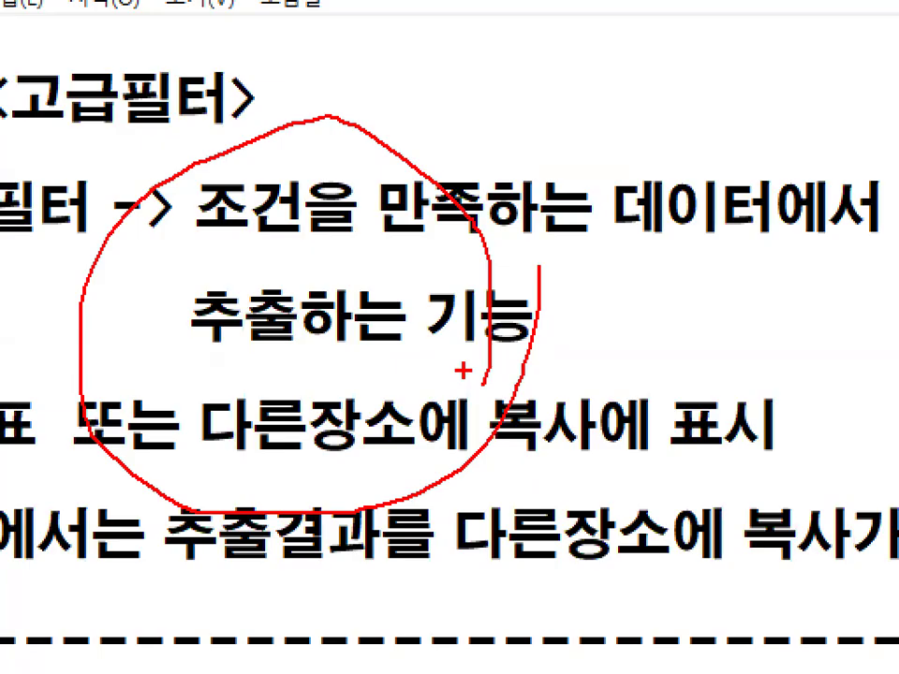
pyautogui.press('Escape')
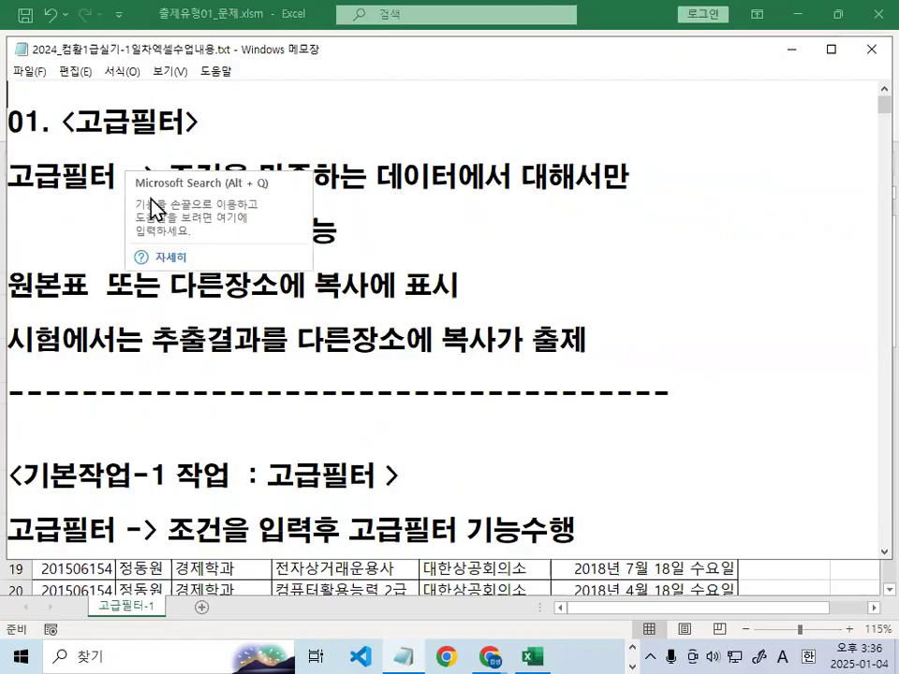
# Read through the 고급필터 definition and the line on where extracted results are placed, highlighting the key phrases
pyautogui.click(433, 282)
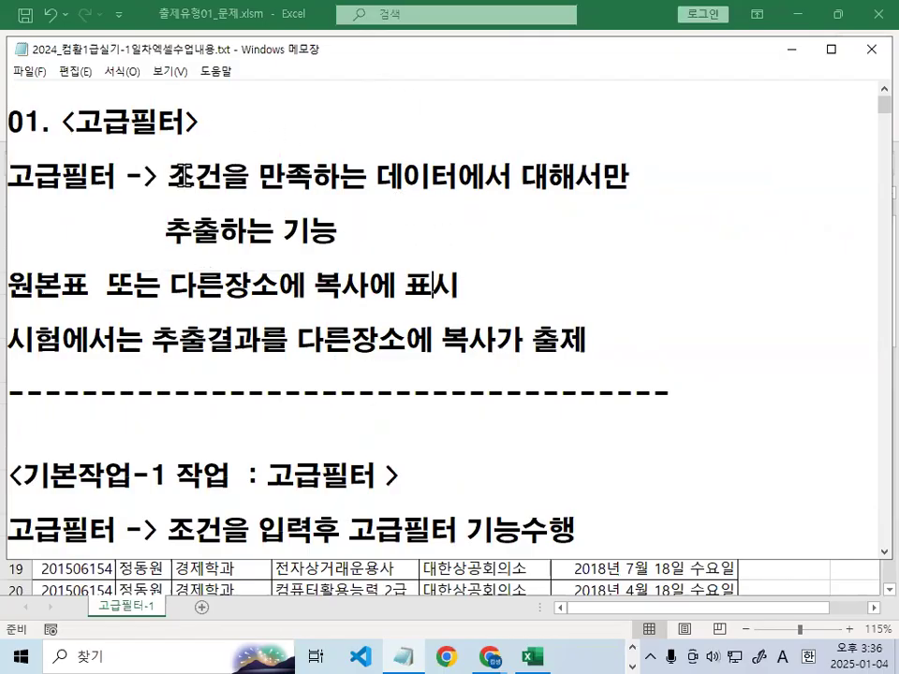
pyautogui.moveTo(171, 177); pyautogui.dragTo(604, 173)
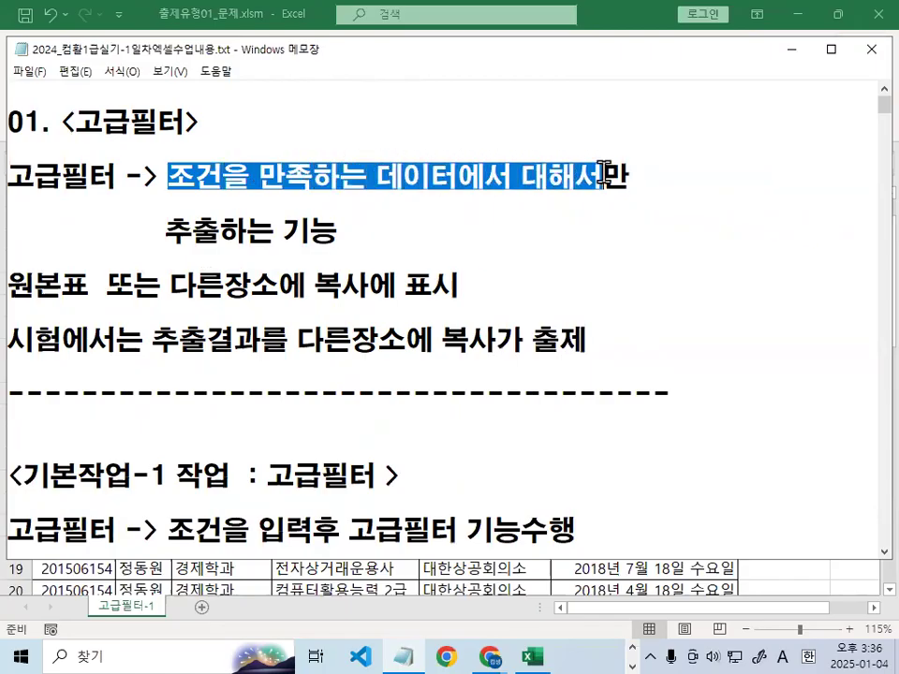
pyautogui.moveTo(165, 230); pyautogui.dragTo(345, 230)
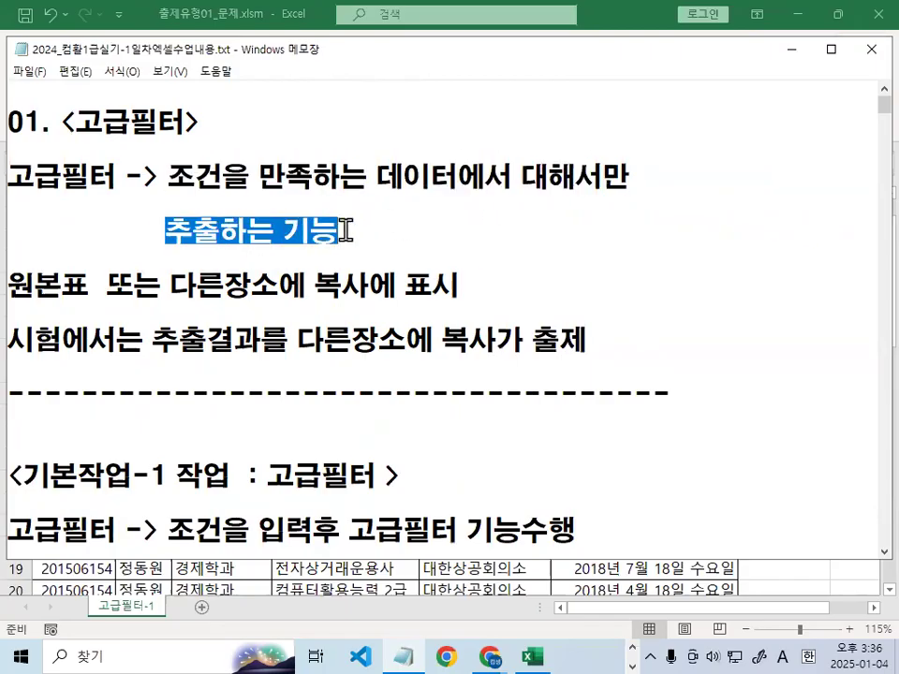
pyautogui.doubleClick(175, 177)
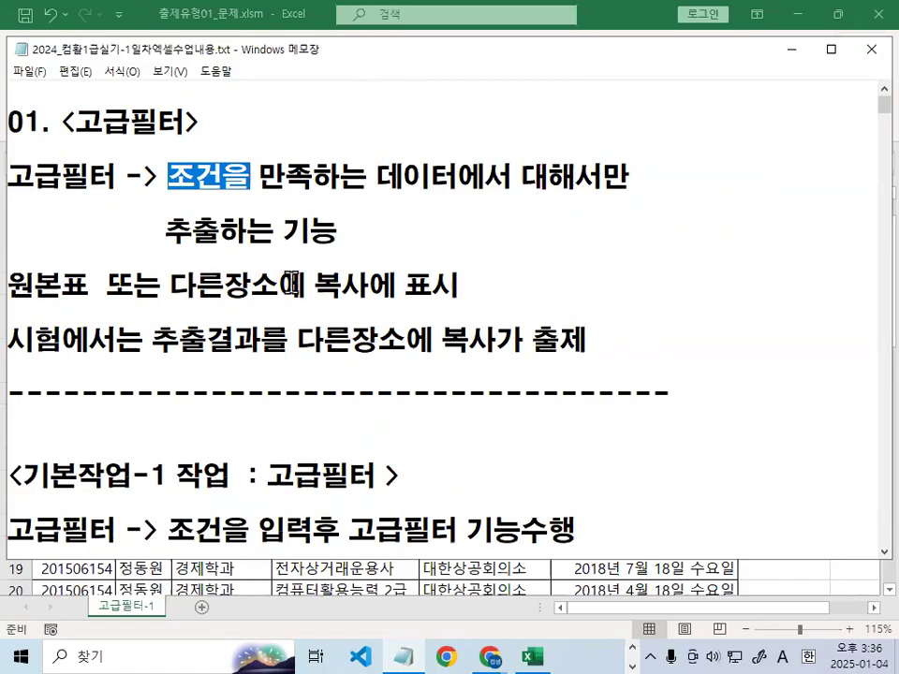
pyautogui.moveTo(169, 230); pyautogui.dragTo(214, 226)
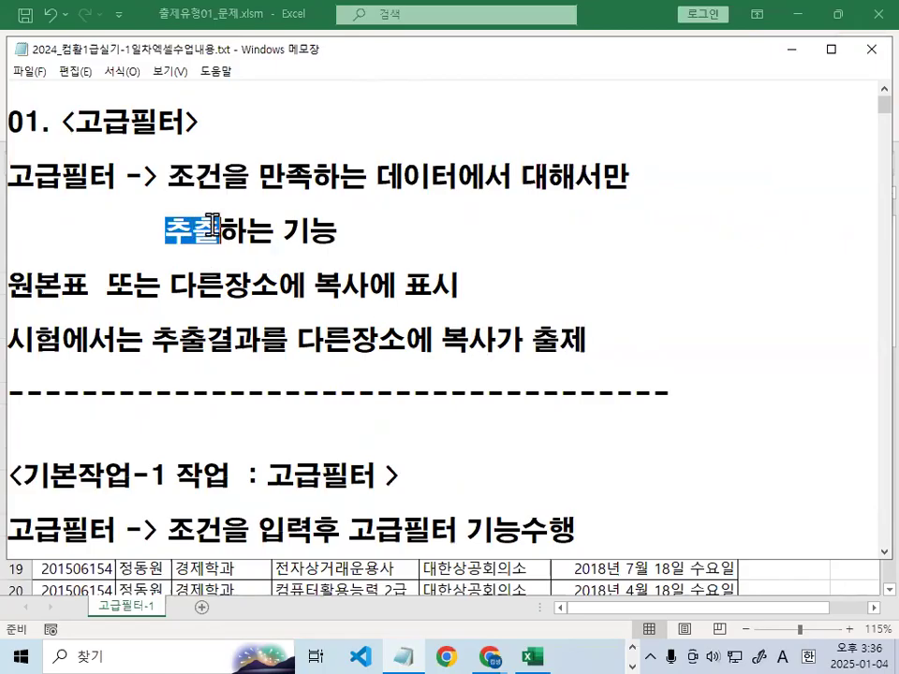
pyautogui.moveTo(169, 284); pyautogui.dragTo(488, 291)
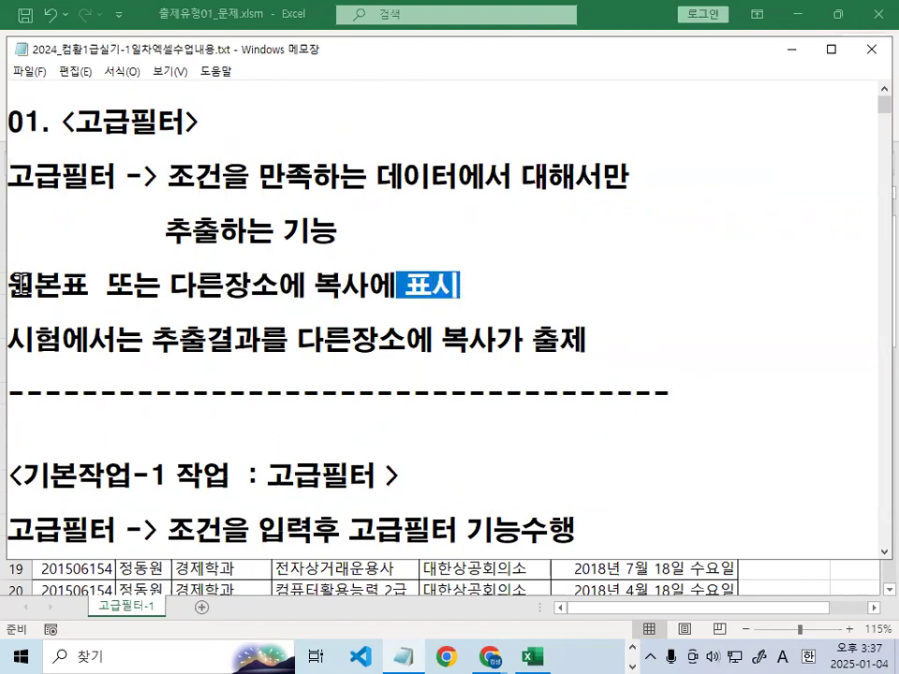
# Highlight 원본표, 다른장소에 복사에 표시 and the exam note 다른장소에 복사가 출제 while reading where extracted results go
pyautogui.moveTo(9, 284); pyautogui.dragTo(80, 283)
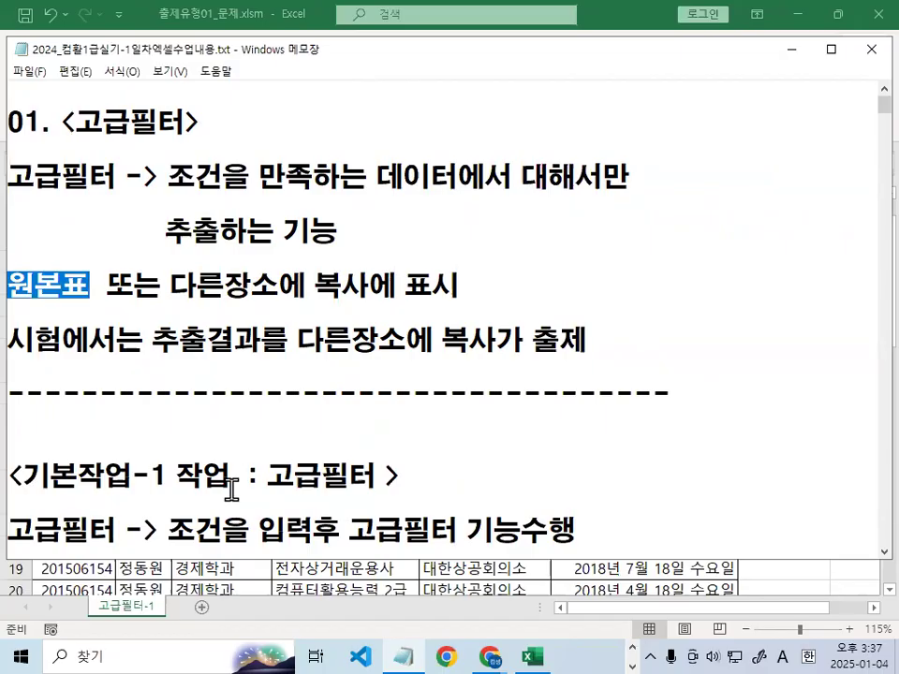
pyautogui.moveTo(171, 284); pyautogui.dragTo(473, 283)
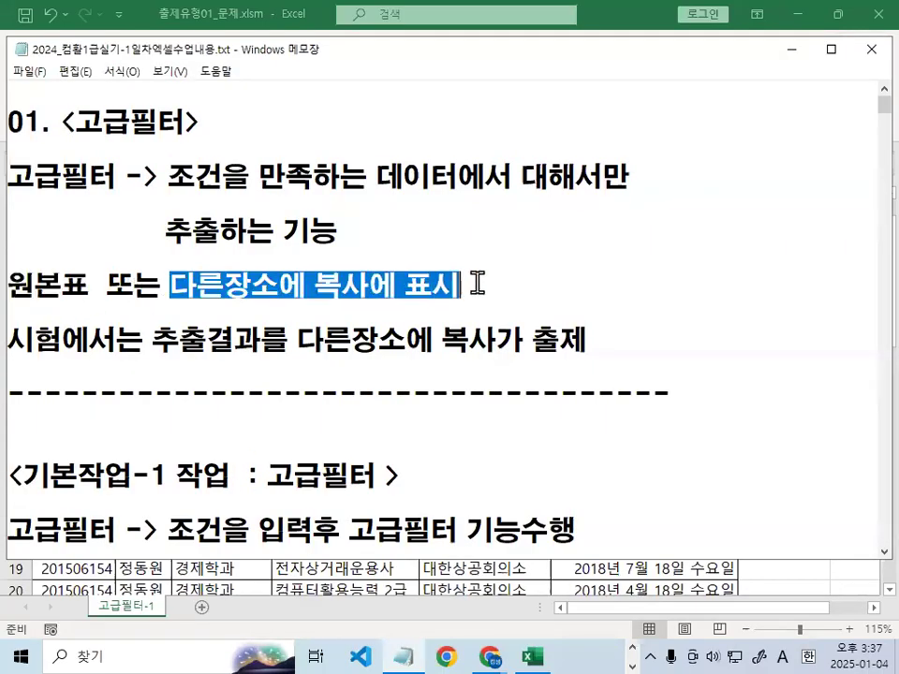
pyautogui.moveTo(153, 343); pyautogui.dragTo(619, 345)
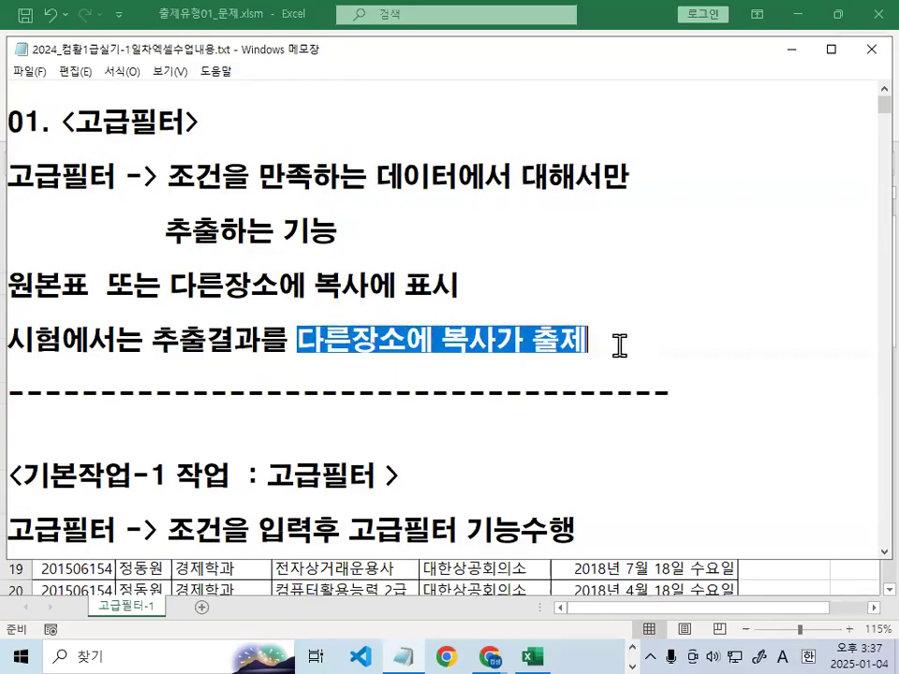
pyautogui.click(562, 341)
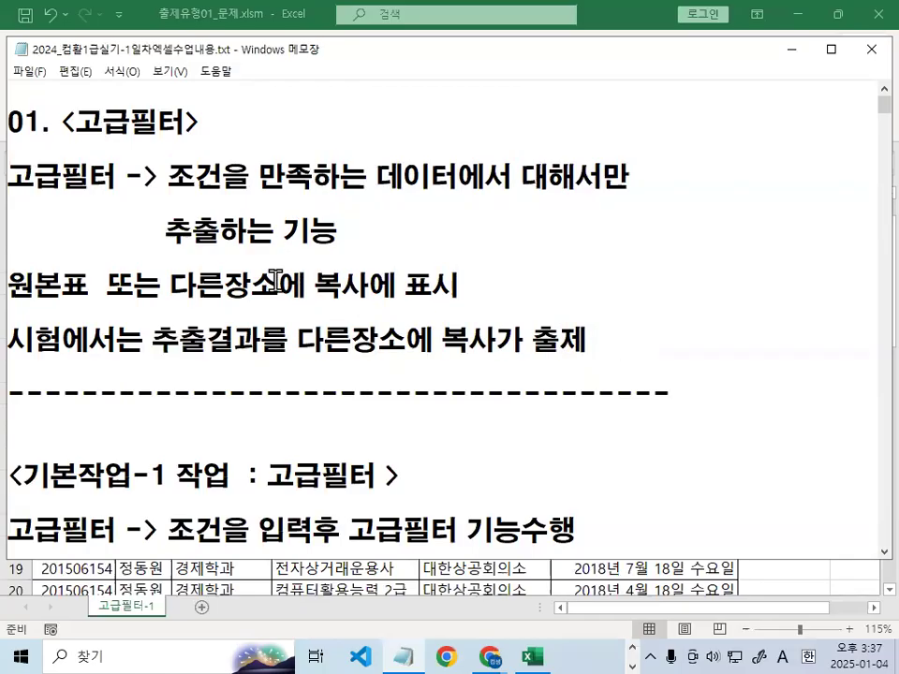
# Read item 1 of <조건과 조건간의 관계 파악>, marking 이면서, 이고, 모두, 연속범위, 동시만족 and the AND function note
pyautogui.scroll(-1, 273, 278)
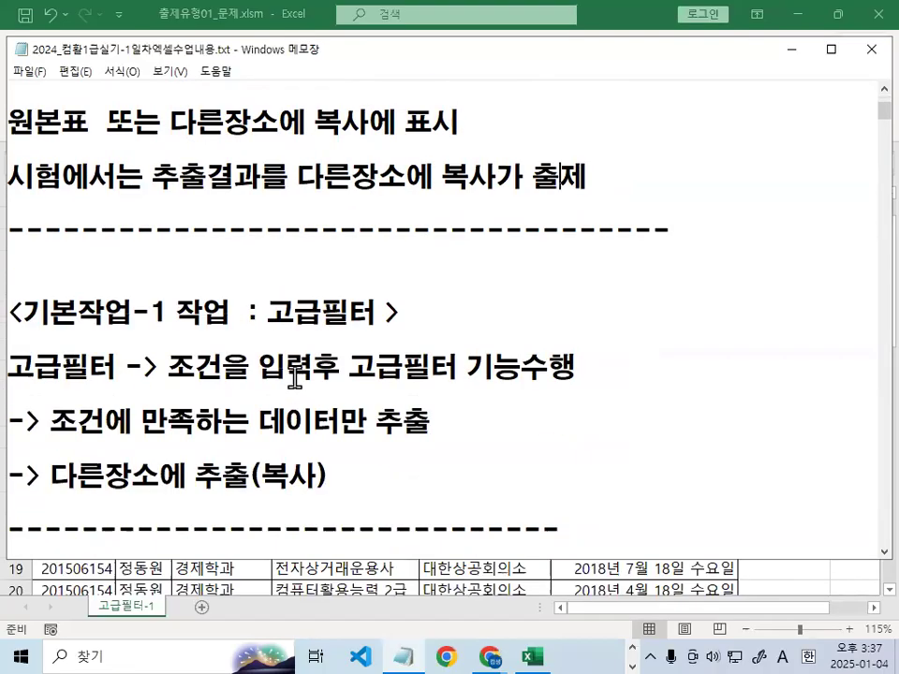
pyautogui.scroll(-2, 296, 378)
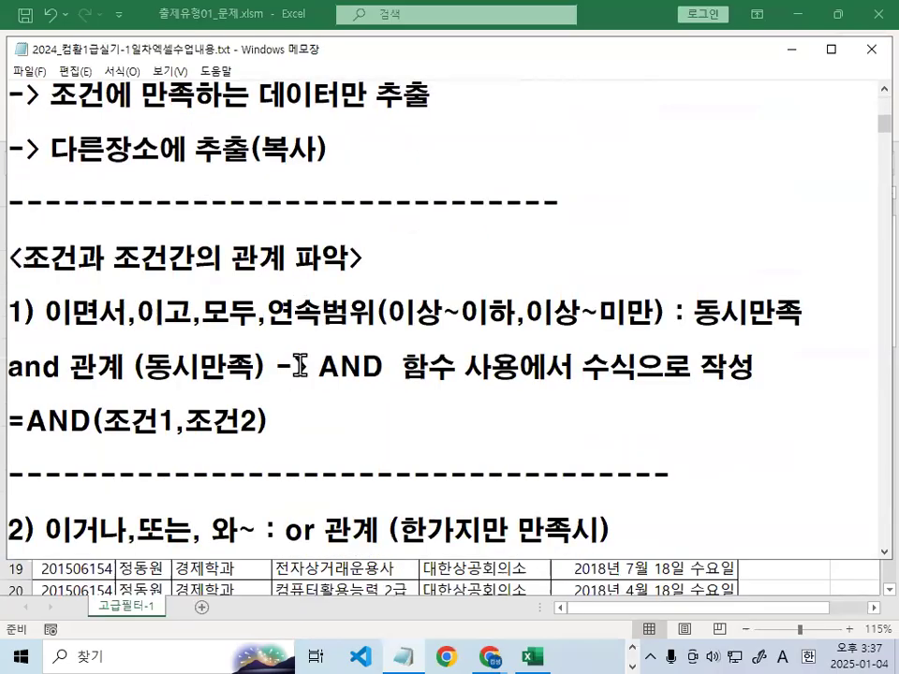
pyautogui.scroll(-1, 299, 365)
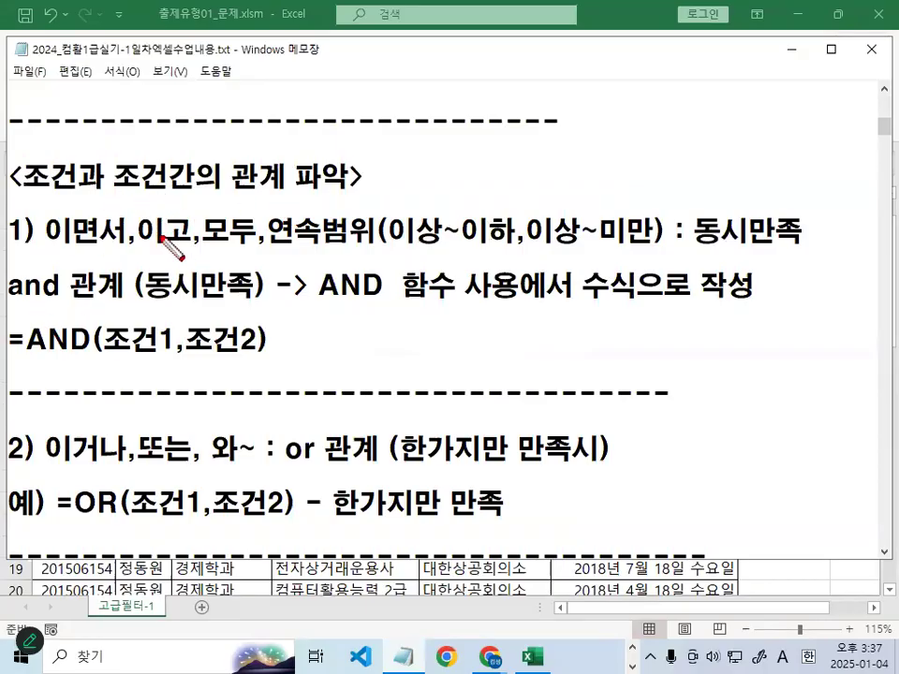
pyautogui.moveTo(45, 249); pyautogui.dragTo(376, 248)
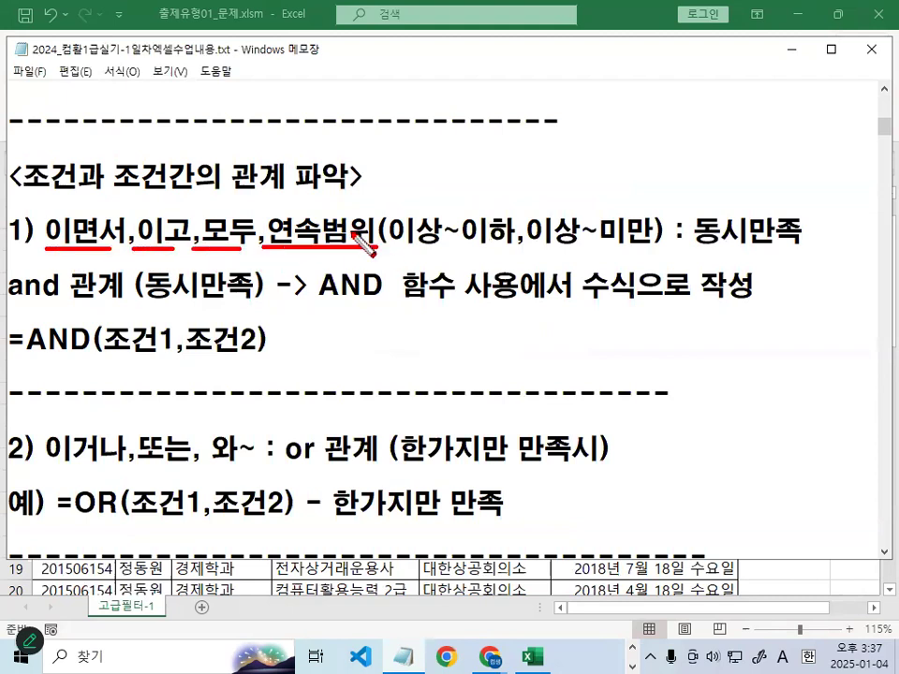
pyautogui.moveTo(53, 167)
pyautogui.mouseDown()
pyautogui.moveTo(60, 141)
pyautogui.moveTo(98, 121)
pyautogui.moveTo(152, 164)
pyautogui.mouseUp()
pyautogui.moveTo(755, 236)
pyautogui.mouseDown()
pyautogui.moveTo(708, 254)
pyautogui.moveTo(807, 231)
pyautogui.mouseUp()
pyautogui.moveTo(91, 205)
pyautogui.mouseDown()
pyautogui.moveTo(37, 217)
pyautogui.moveTo(94, 235)
pyautogui.mouseUp()
pyautogui.moveTo(183, 248)
pyautogui.mouseDown()
pyautogui.moveTo(188, 219)
pyautogui.moveTo(189, 245)
pyautogui.moveTo(244, 233)
pyautogui.moveTo(286, 196)
pyautogui.moveTo(370, 226)
pyautogui.mouseUp()
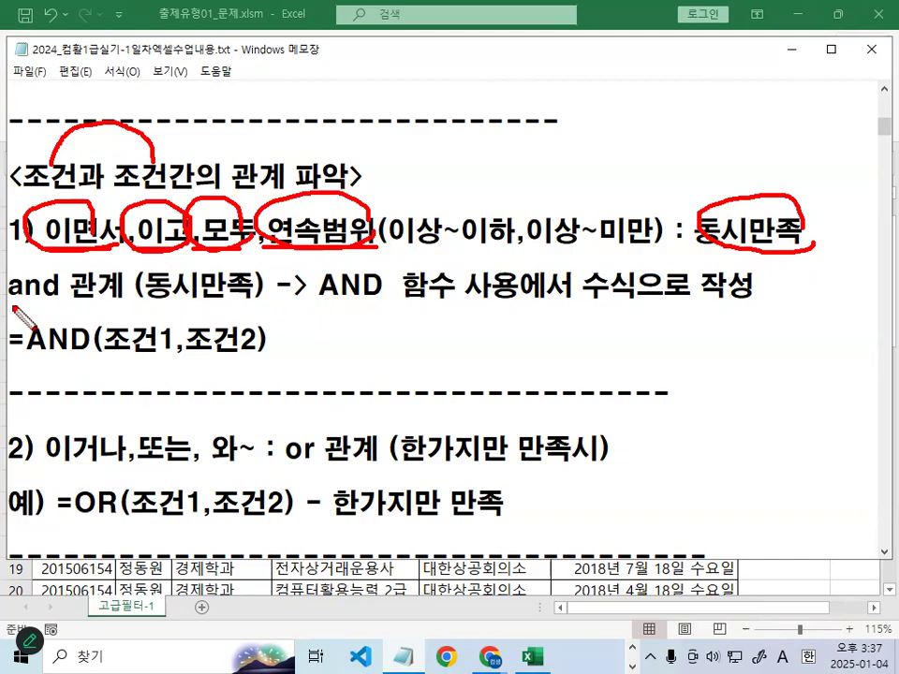
pyautogui.moveTo(10, 300); pyautogui.dragTo(243, 304)
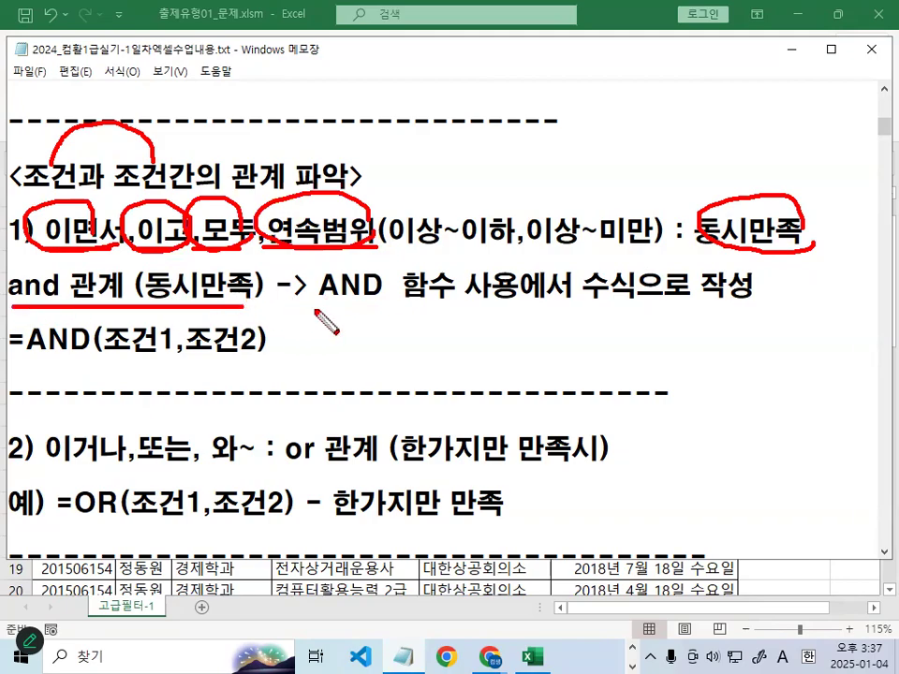
pyautogui.moveTo(318, 302); pyautogui.dragTo(440, 302)
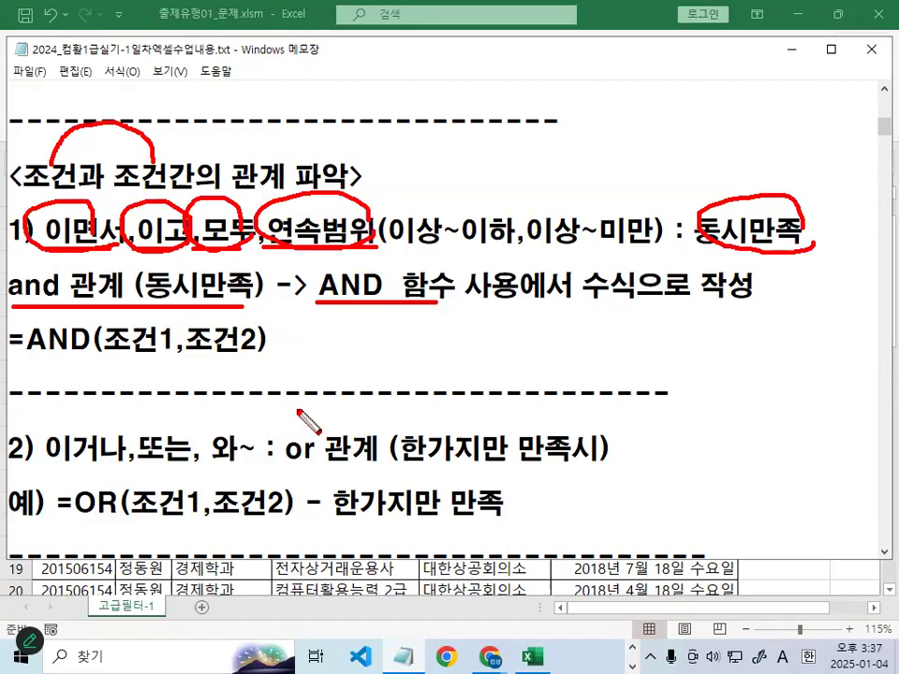
pyautogui.press('Escape')
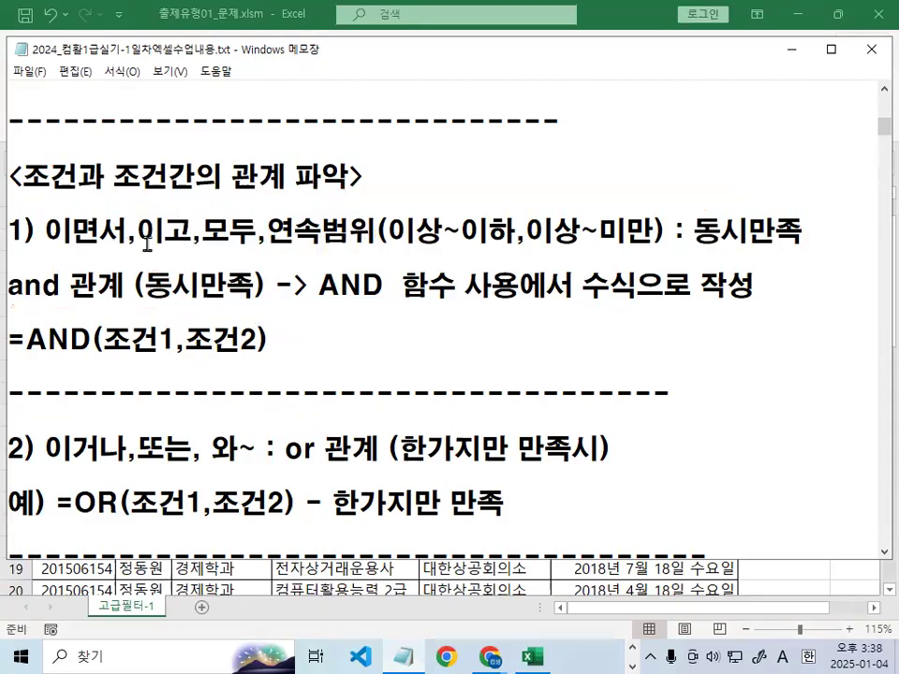
pyautogui.moveTo(47, 228); pyautogui.dragTo(378, 231)
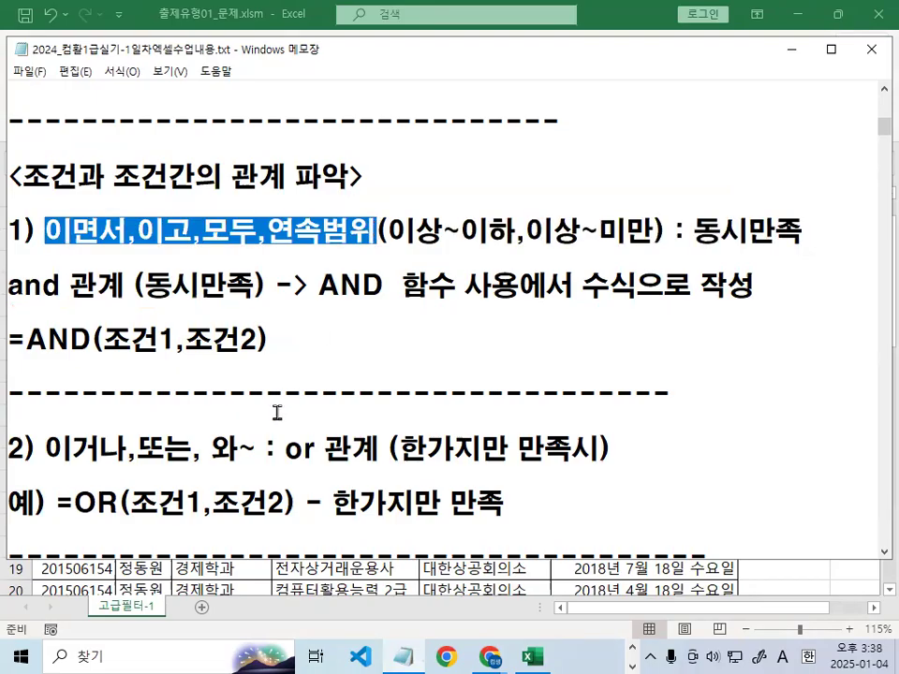
# Read item 2 on the OR relation, underlining its keywords 이거나, 또는, 와~ and the conditions in the =OR(조건1,조건2) example
pyautogui.scroll(-1, 277, 412)
pyautogui.moveTo(47, 368); pyautogui.dragTo(242, 363)
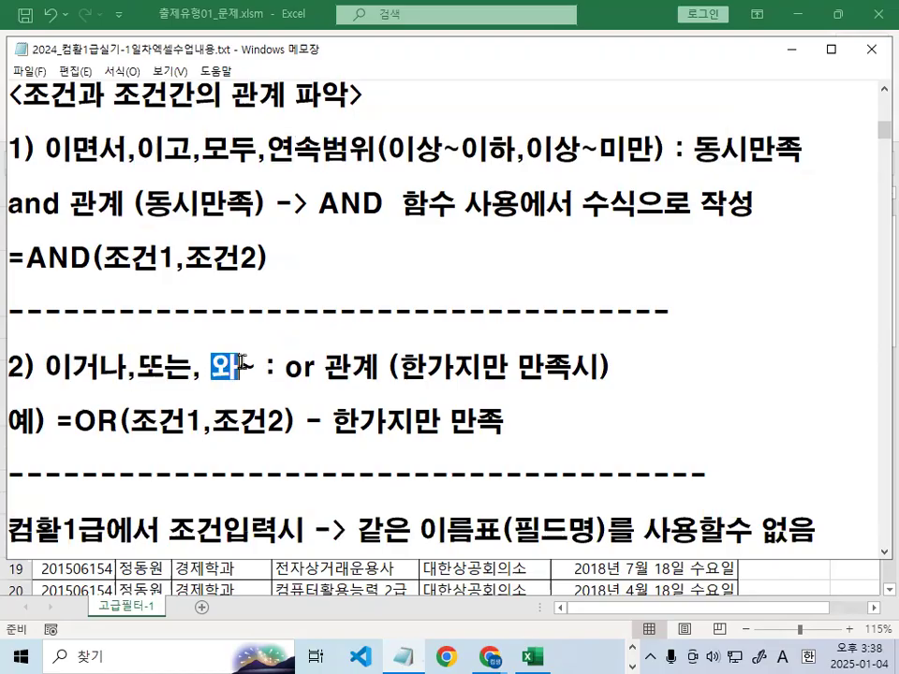
pyautogui.moveTo(49, 386); pyautogui.dragTo(323, 390)
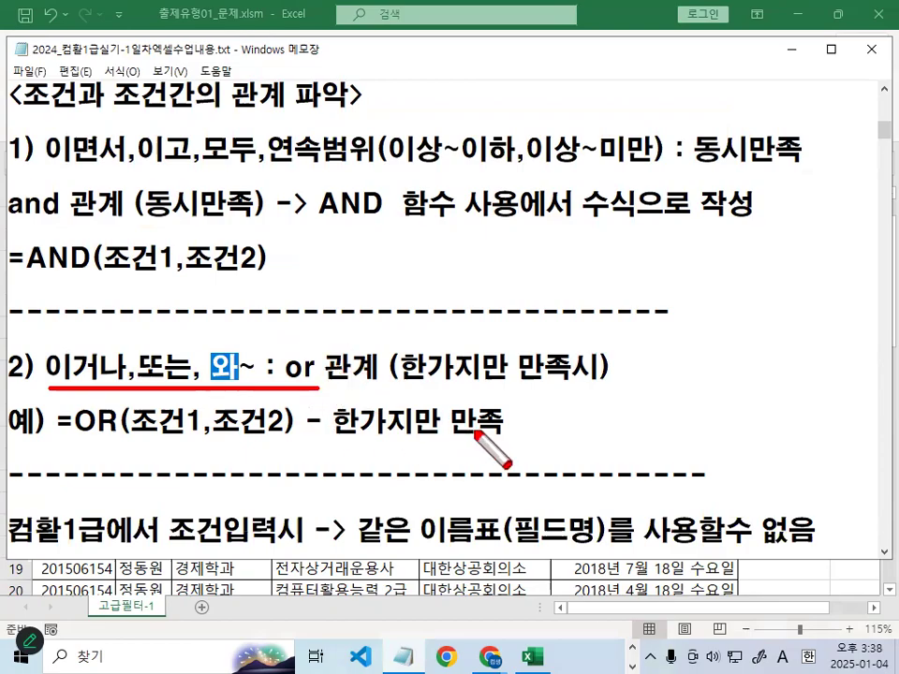
pyautogui.moveTo(137, 445); pyautogui.dragTo(332, 459)
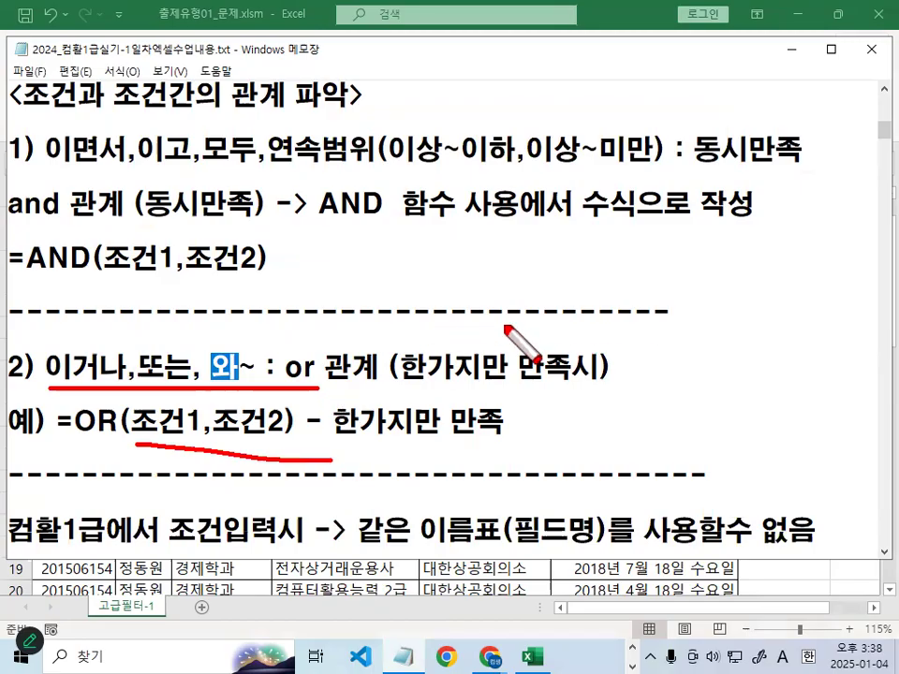
pyautogui.press('Escape')
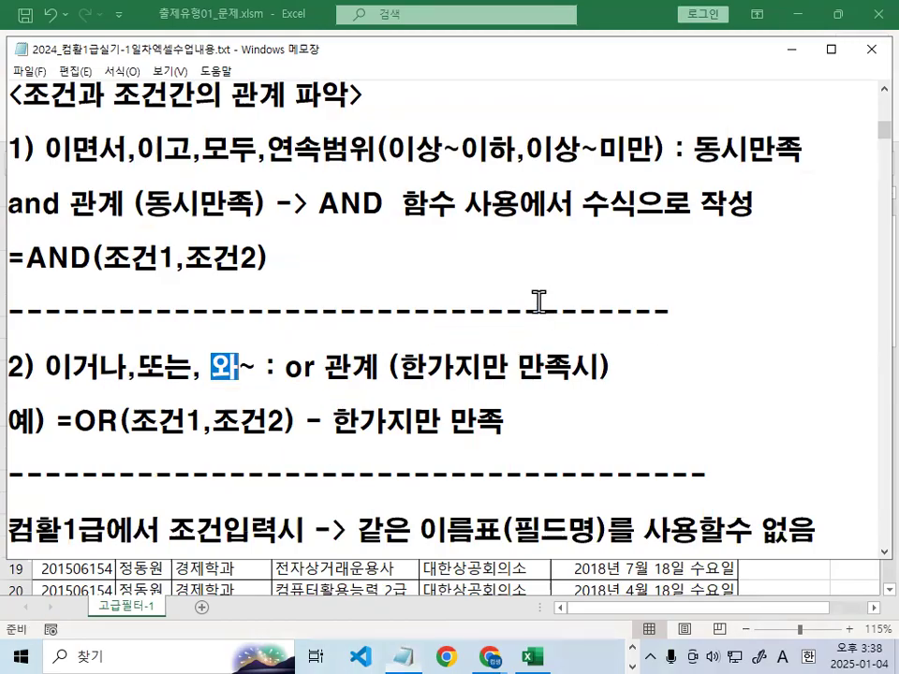
# Review the AND relation line, highlighting 동시만족 and underlining the function name in =AND(조건1,조건2)
pyautogui.moveTo(146, 203); pyautogui.dragTo(251, 203)
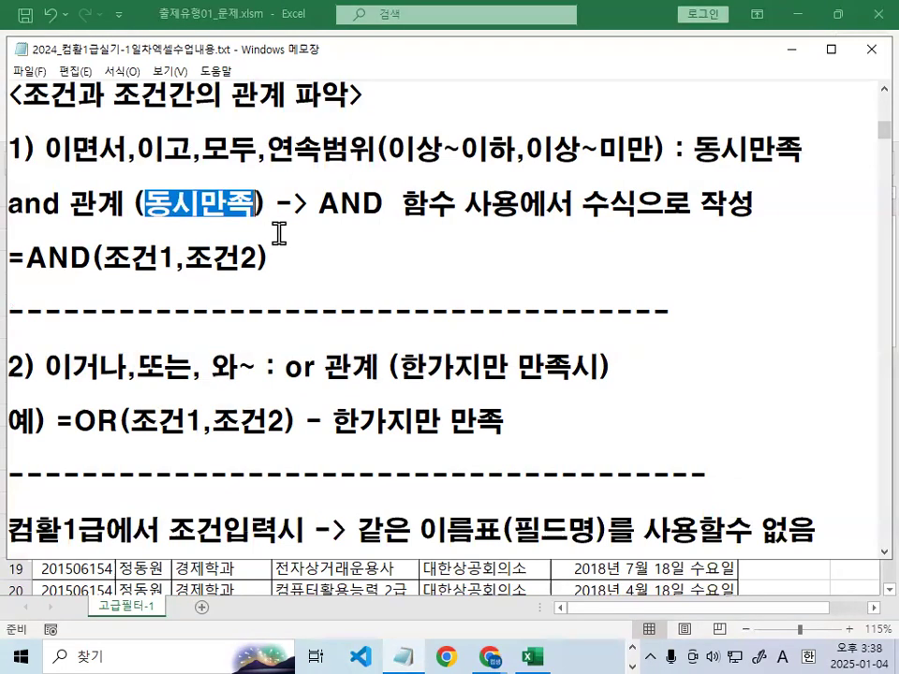
pyautogui.click(374, 217)
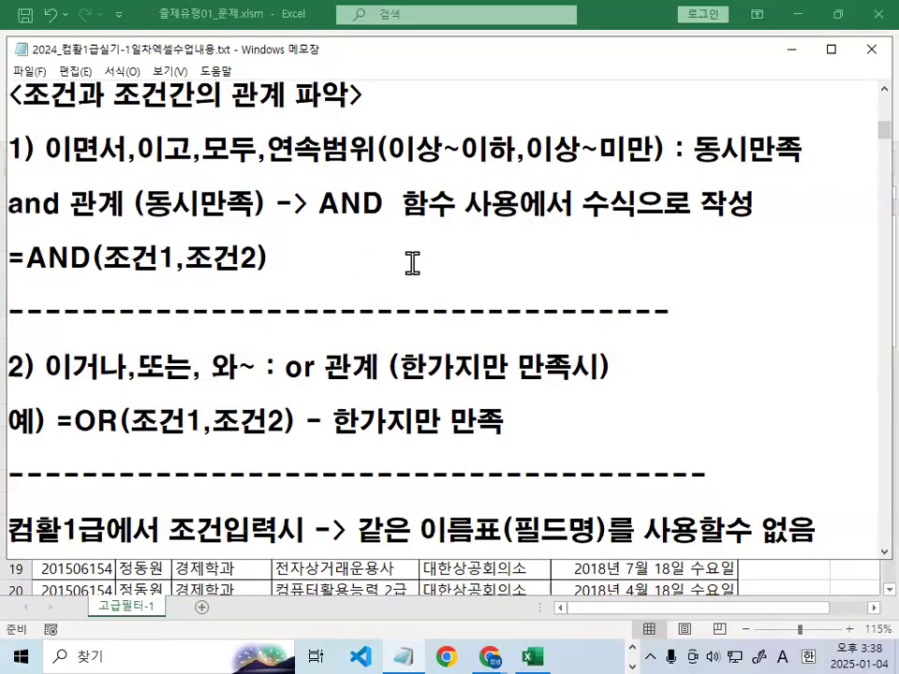
pyautogui.hotkey('ctrl', '2')
pyautogui.moveTo(27, 264)
pyautogui.mouseDown()
pyautogui.moveTo(2, 263)
pyautogui.moveTo(23, 247)
pyautogui.mouseUp()
pyautogui.press('Escape')
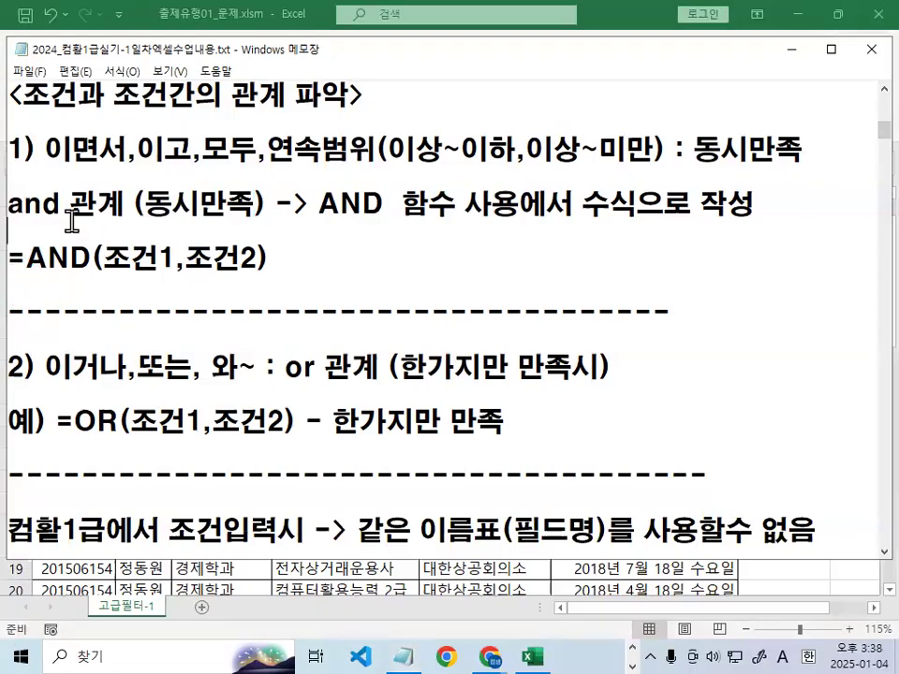
pyautogui.hotkey('ctrl', '1')
pyautogui.click(74, 271)
pyautogui.moveTo(50, 284); pyautogui.dragTo(186, 277)
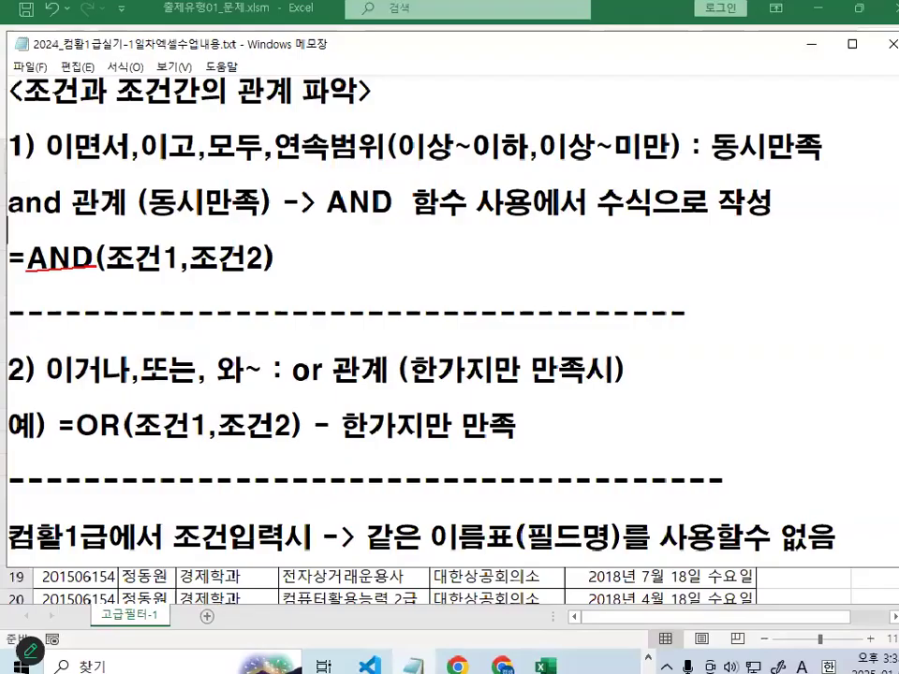
# Highlight the opening and closing parentheses of =AND(조건1,조건2) to examine how the function encloses its conditions
pyautogui.moveTo(26, 258); pyautogui.dragTo(104, 257)
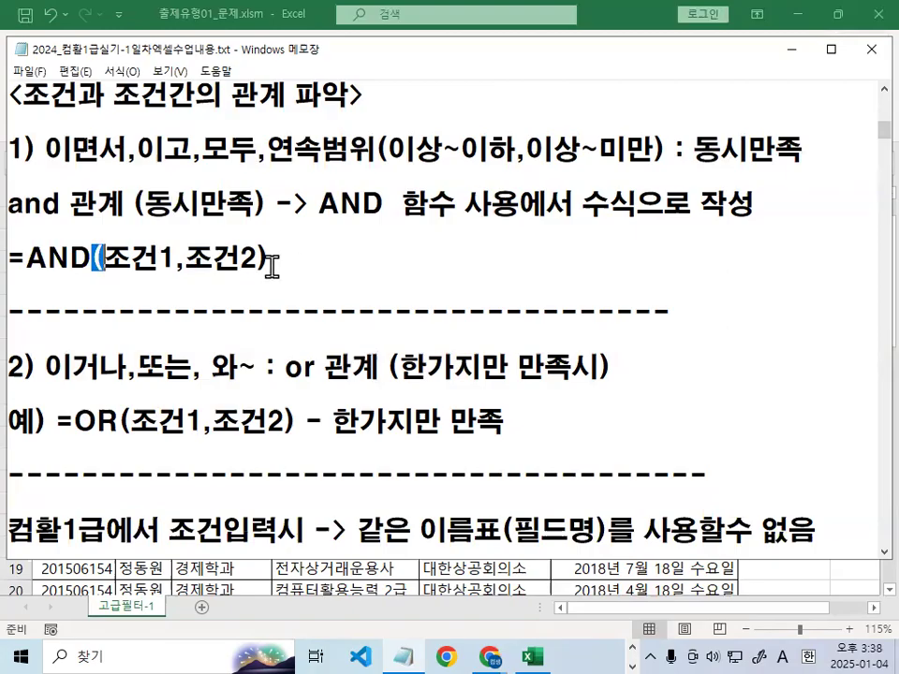
pyautogui.moveTo(257, 259); pyautogui.dragTo(272, 258)
pyautogui.moveTo(100, 259); pyautogui.dragTo(266, 259)
pyautogui.click(267, 259)
pyautogui.moveTo(91, 258); pyautogui.dragTo(105, 259)
pyautogui.moveTo(256, 258); pyautogui.dragTo(272, 259)
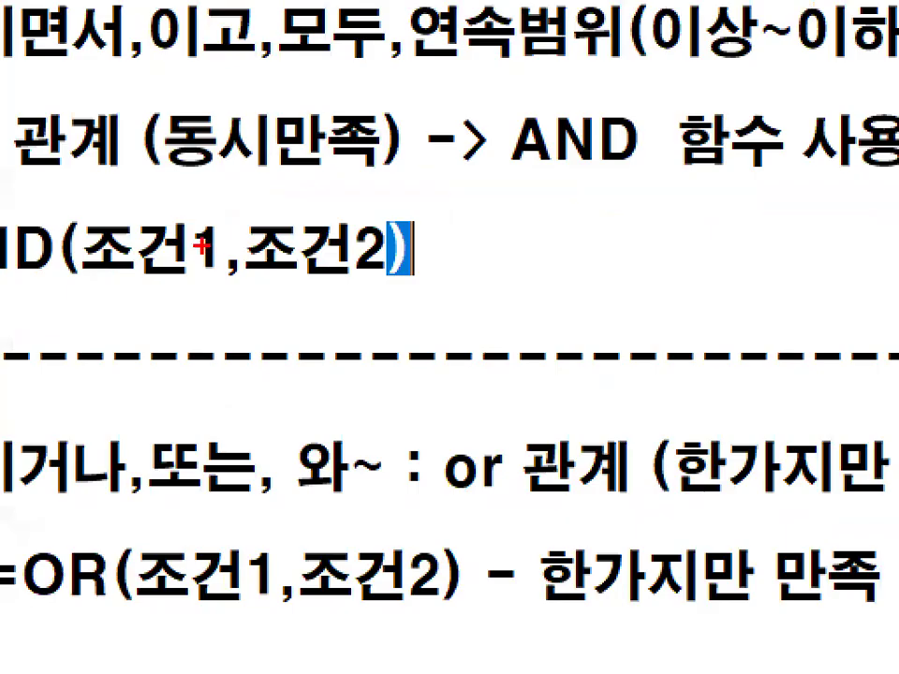
# Circle 조건1 and the separating comma in the AND formula, clear the marks, and highlight its argument list
pyautogui.moveTo(198, 243); pyautogui.dragTo(216, 269)
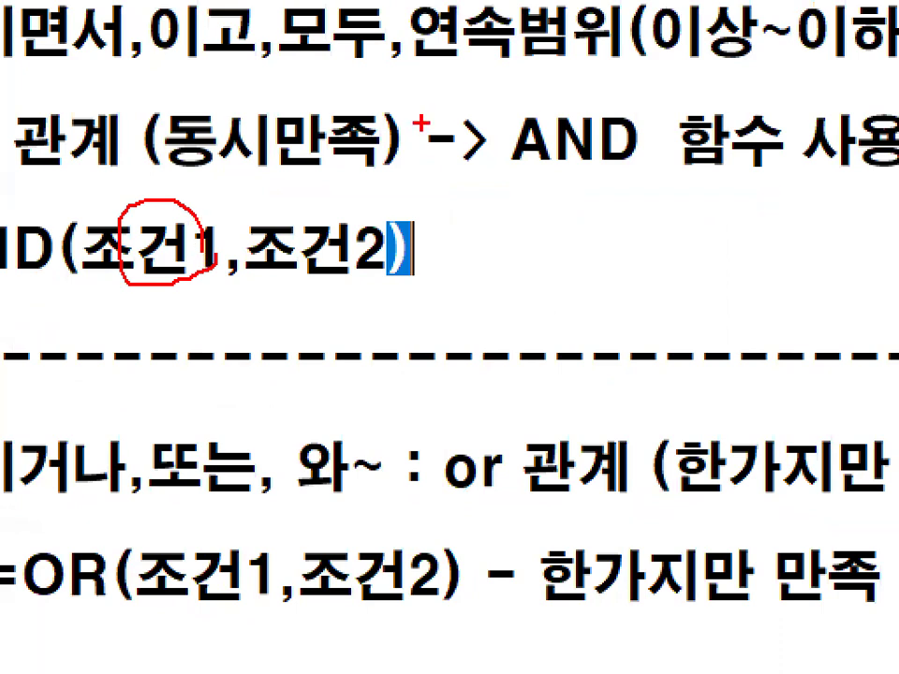
pyautogui.press('Escape')
pyautogui.hotkey('ctrl', '2')
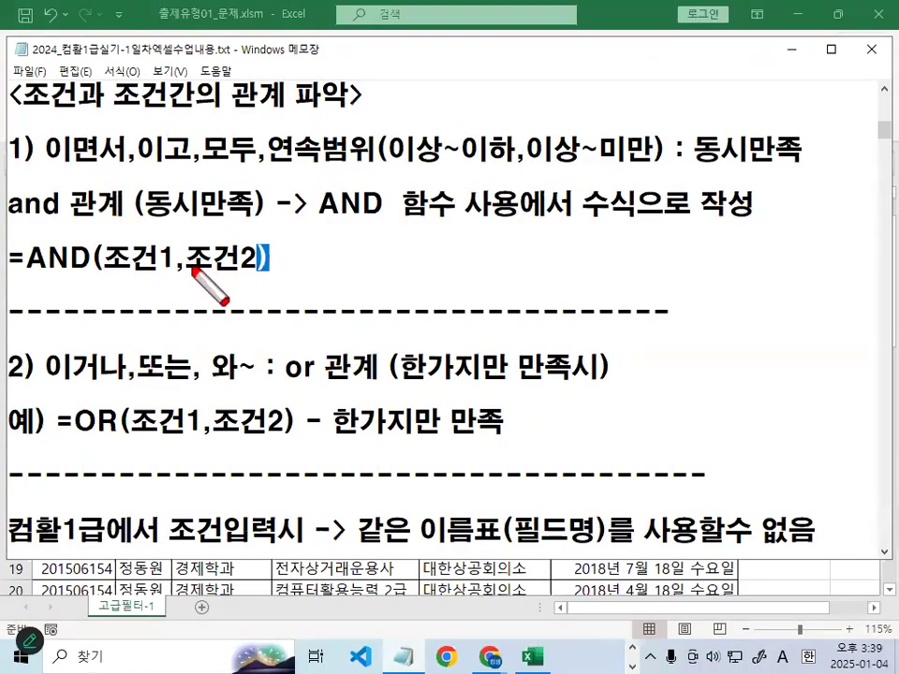
pyautogui.moveTo(173, 268); pyautogui.dragTo(194, 271)
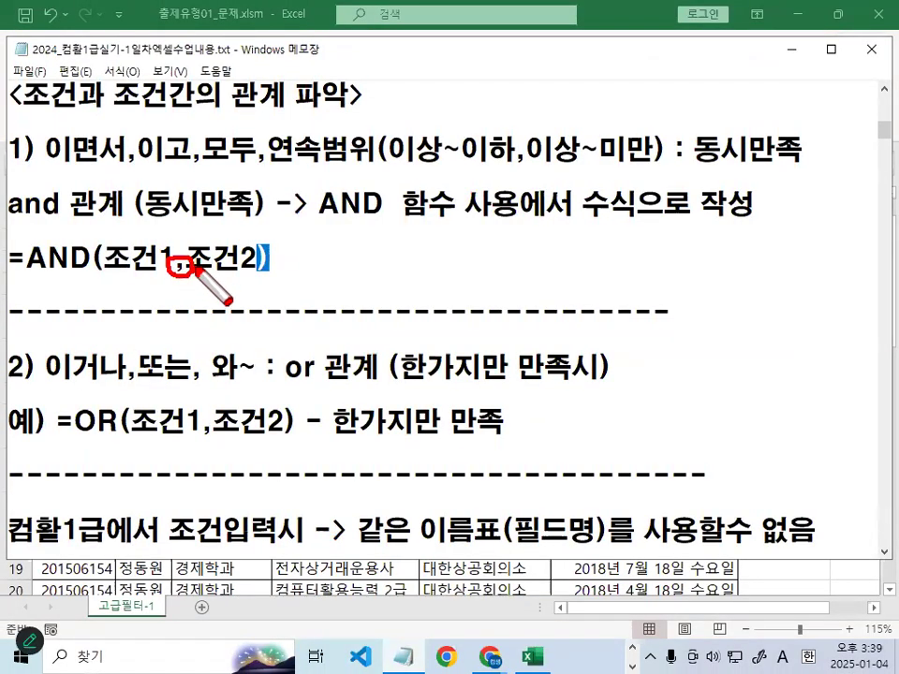
pyautogui.press('Escape')
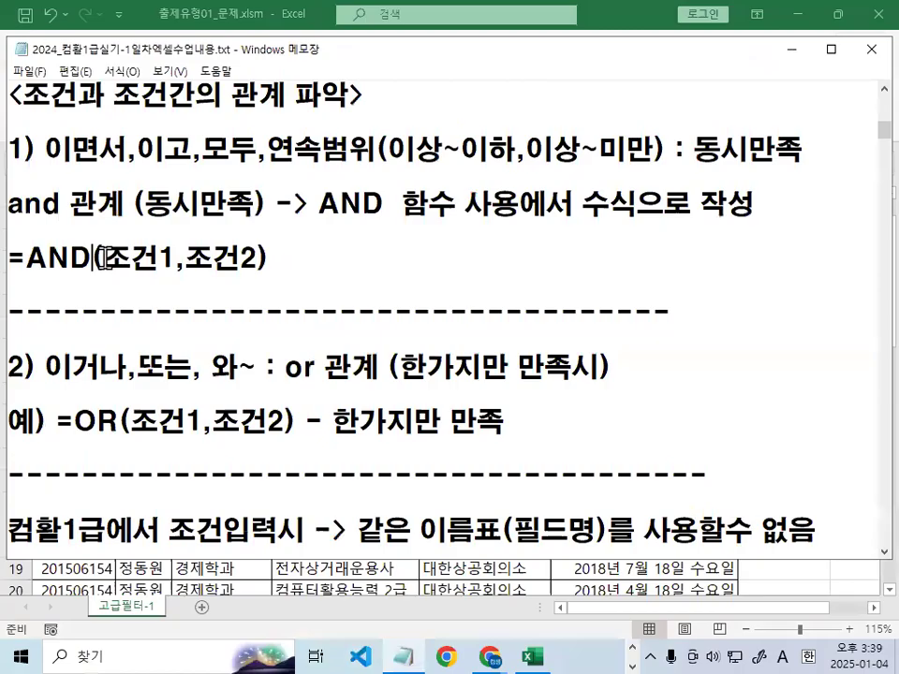
pyautogui.moveTo(92, 257); pyautogui.dragTo(259, 258)
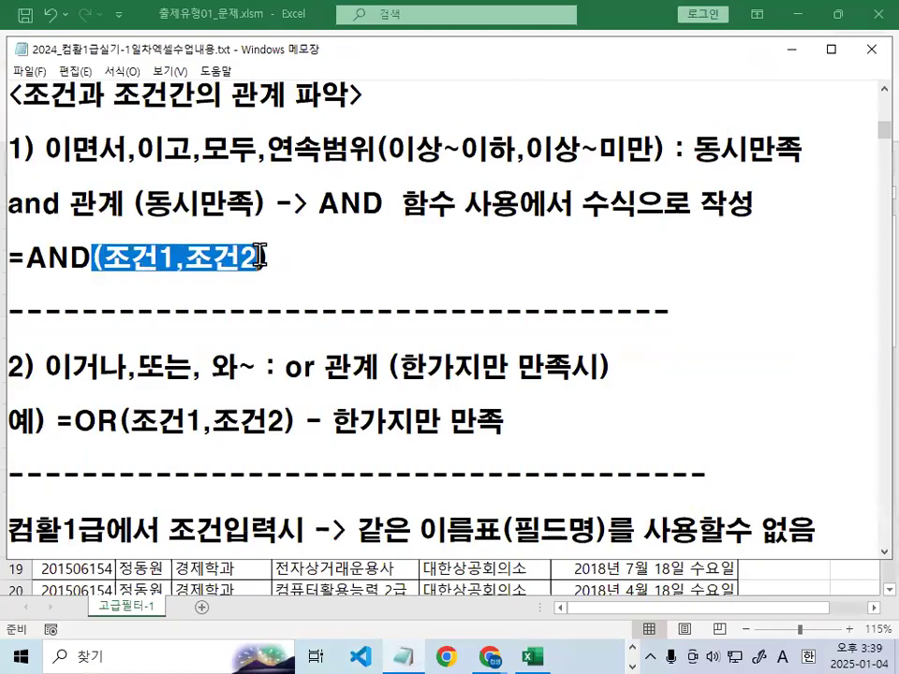
pyautogui.click(267, 257)
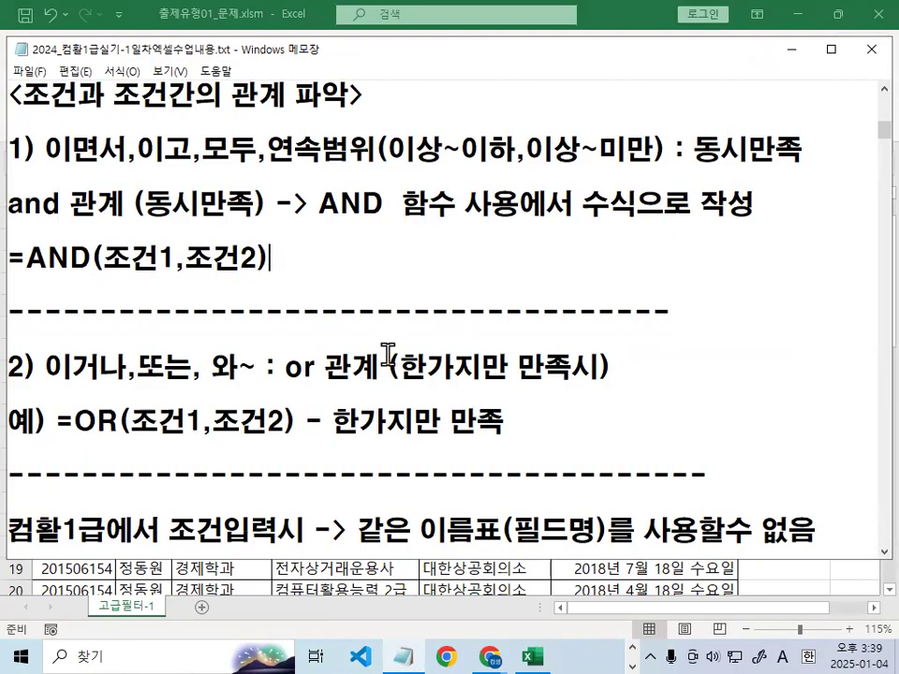
# View the <조건입력순서> - 기초 section of the notes and highlight its 조건입력순서 heading
pyautogui.scroll(-3, 387, 354)
pyautogui.moveTo(296, 287); pyautogui.dragTo(300, 371)
pyautogui.scroll(-3, 318, 370)
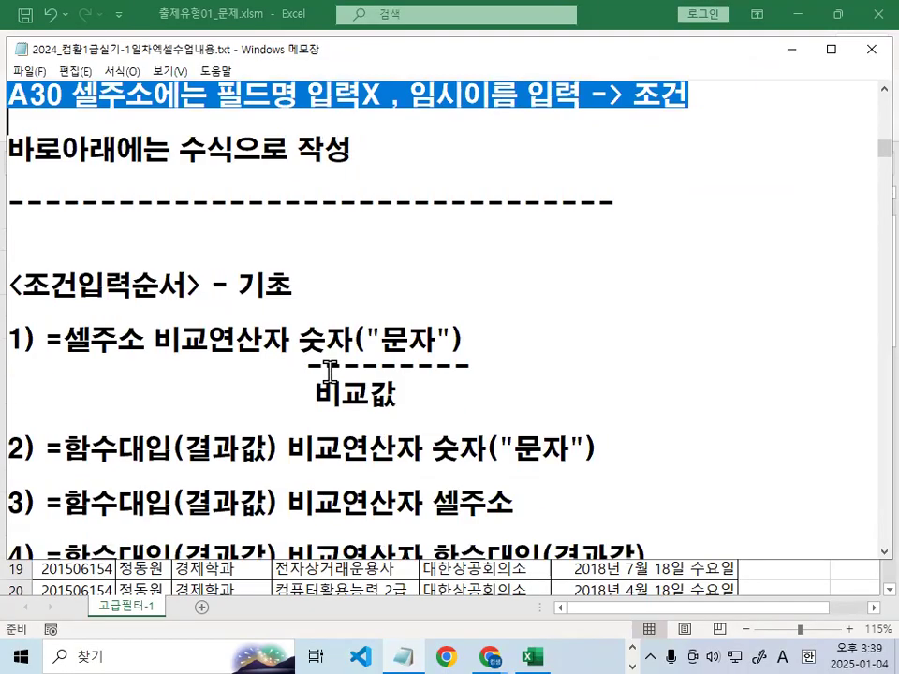
pyautogui.scroll(-1, 328, 370)
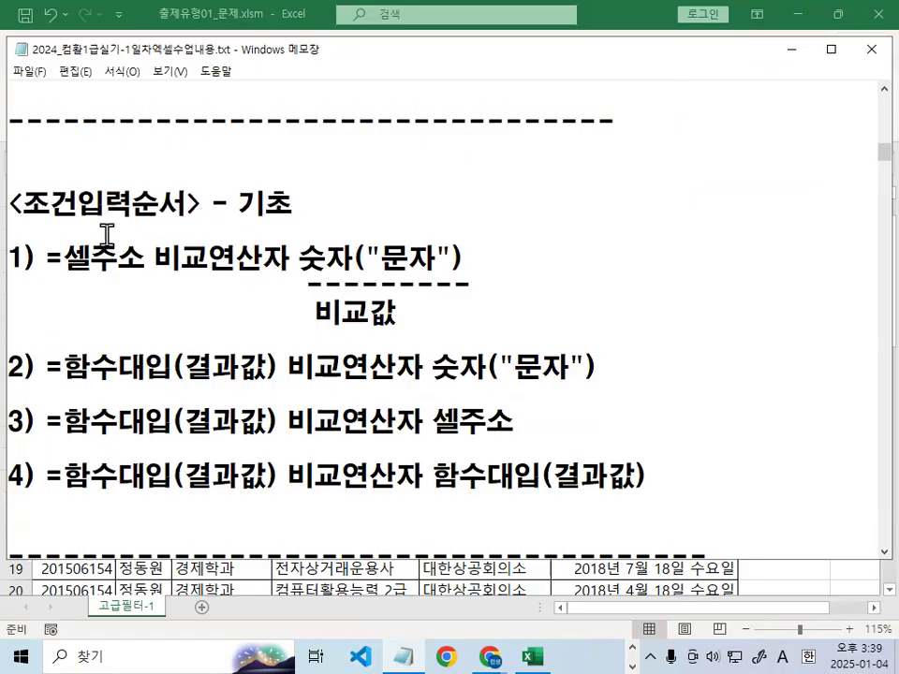
pyautogui.moveTo(21, 204); pyautogui.dragTo(187, 204)
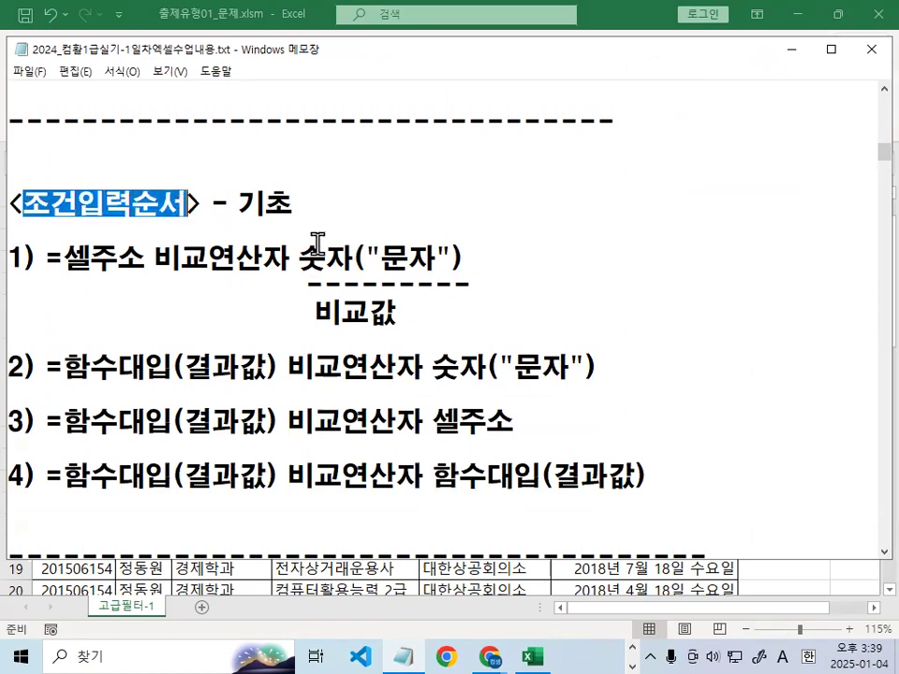
pyautogui.moveTo(39, 207); pyautogui.dragTo(176, 202)
# Append "-> 논리적검사 ->논리식" to the end of the <조건입력순서> - 기초 heading line
pyautogui.click(319, 203)
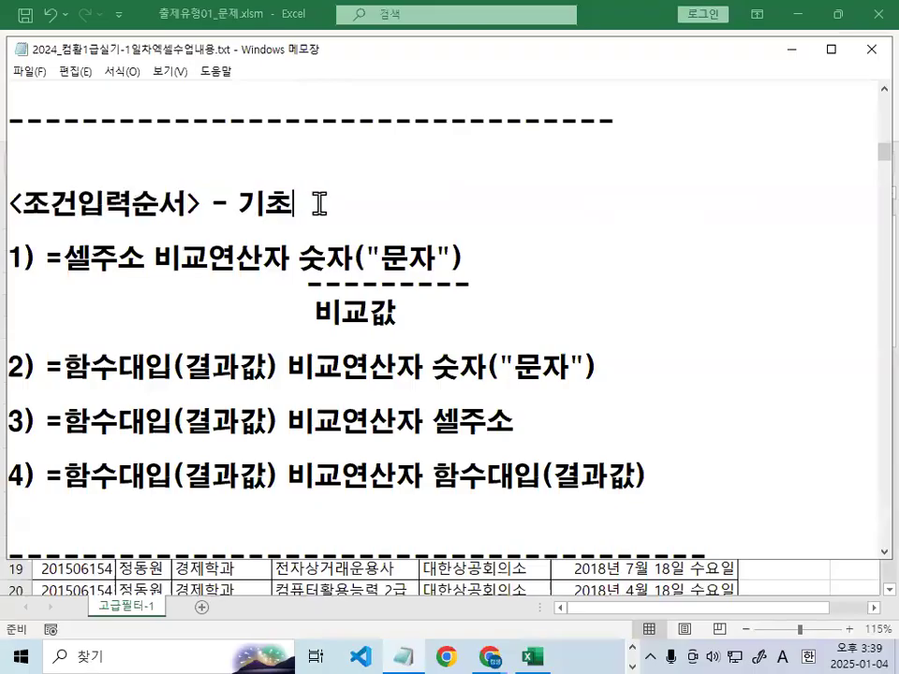
pyautogui.write('-> SHS')
pyautogui.press('BackSpace')
pyautogui.press('BackSpace')
pyautogui.press('BackSpace')
pyautogui.press('Hangul')
pyautogui.write('ㄴ논리적검ㅅ')
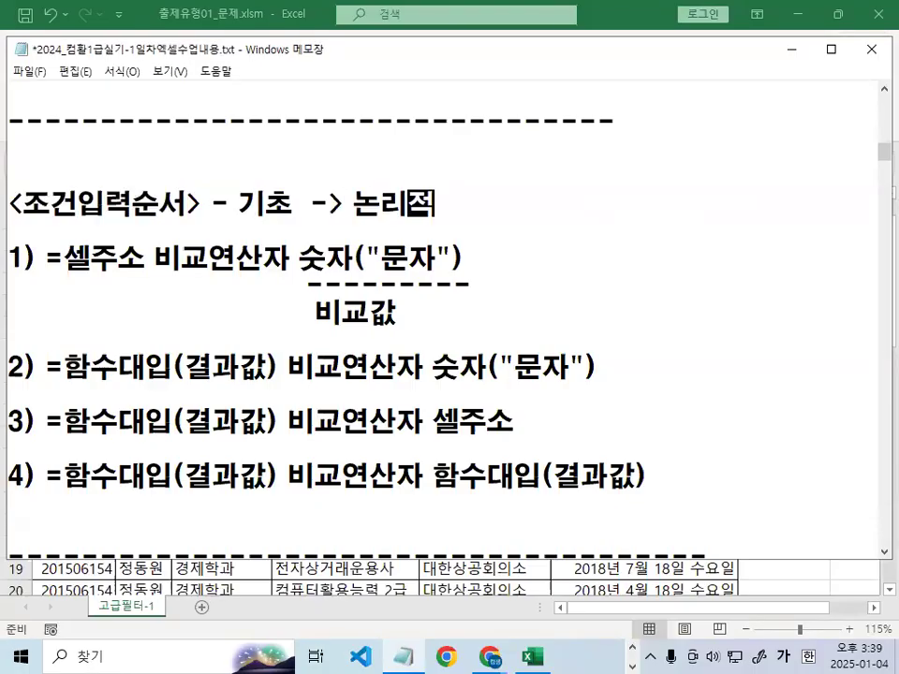
pyautogui.write('ㅏ -')
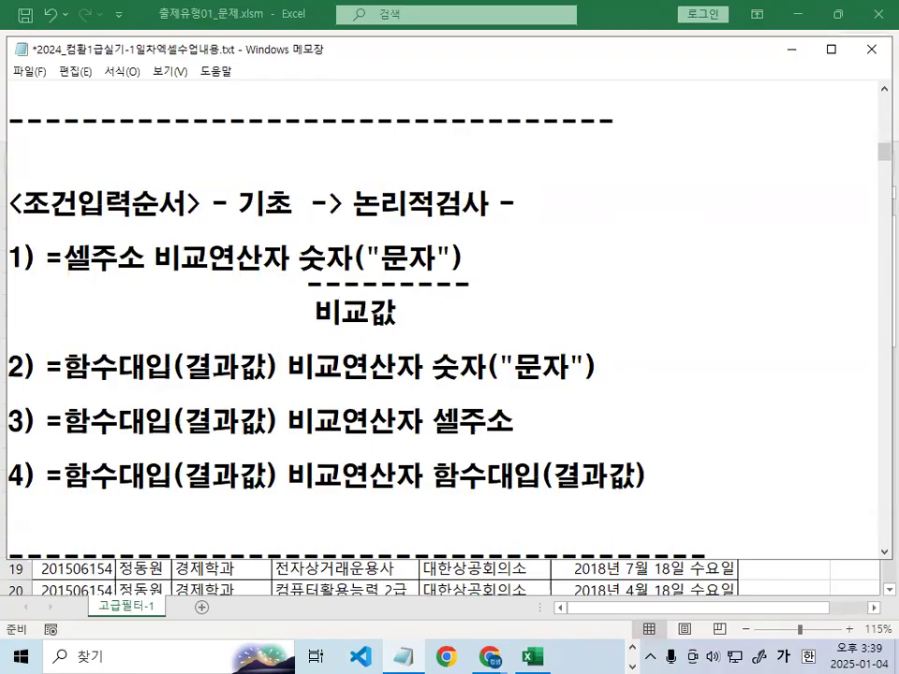
pyautogui.write('>논리식')
# Mark the leading equals sign of rule 1 with a box and arrow, underline the expression, and clear the marks
pyautogui.hotkey('ctrl', '2')
pyautogui.moveTo(66, 269)
pyautogui.mouseDown()
pyautogui.moveTo(46, 272)
pyautogui.moveTo(54, 254)
pyautogui.moveTo(67, 262)
pyautogui.mouseUp()
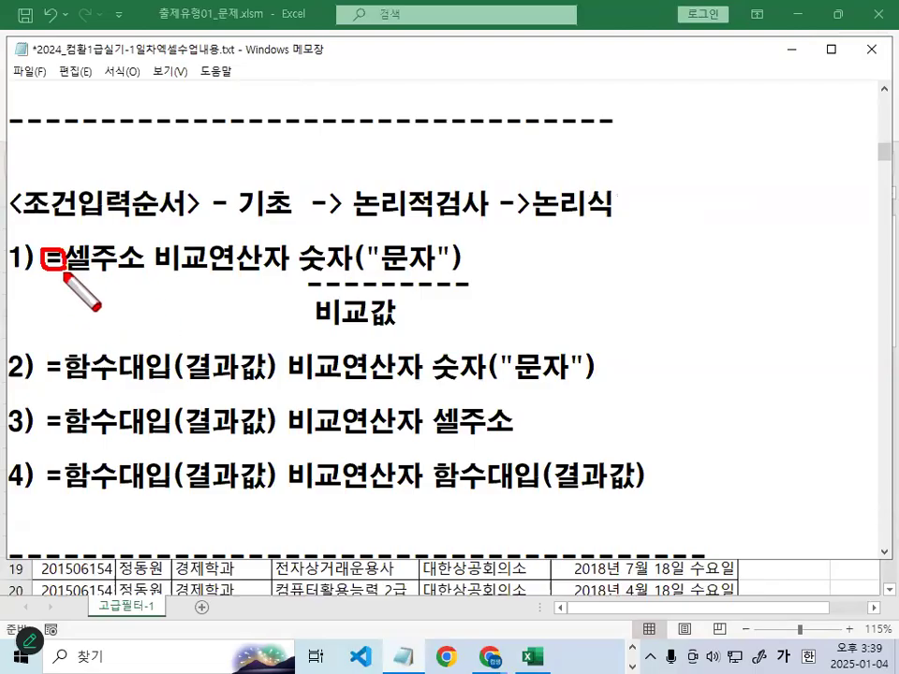
pyautogui.moveTo(39, 223); pyautogui.dragTo(91, 153)
pyautogui.moveTo(79, 275); pyautogui.dragTo(342, 265)
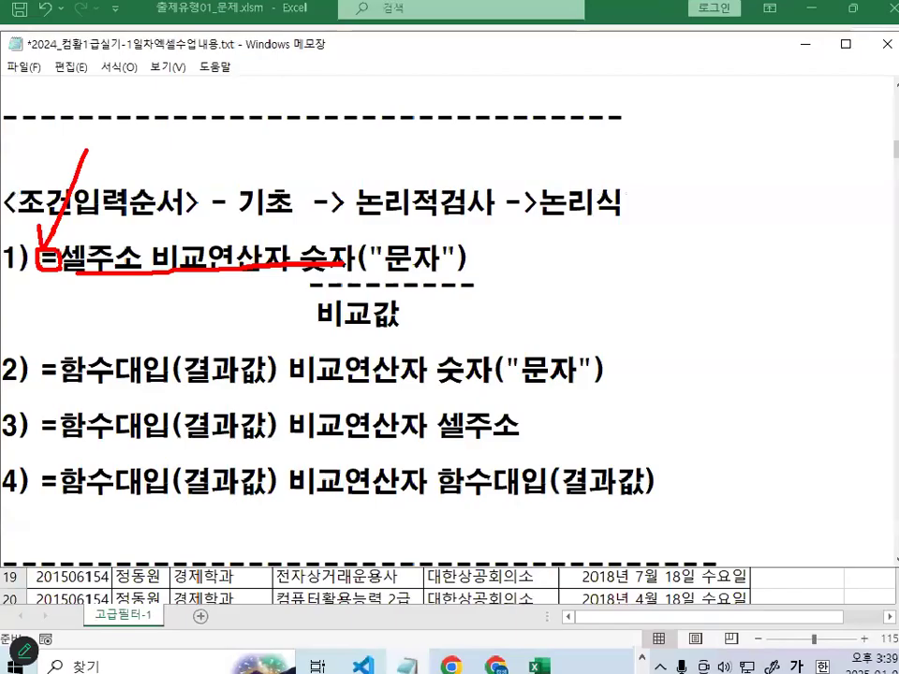
pyautogui.press('Escape')
# Highlight and circle 셀주소 in rule 1, and underline and mark 비교연산자 beside it
pyautogui.moveTo(62, 258)
pyautogui.mouseDown()
pyautogui.moveTo(135, 259)
pyautogui.moveTo(69, 273)
pyautogui.moveTo(302, 276)
pyautogui.mouseUp()
pyautogui.hotkey('ctrl', '2')
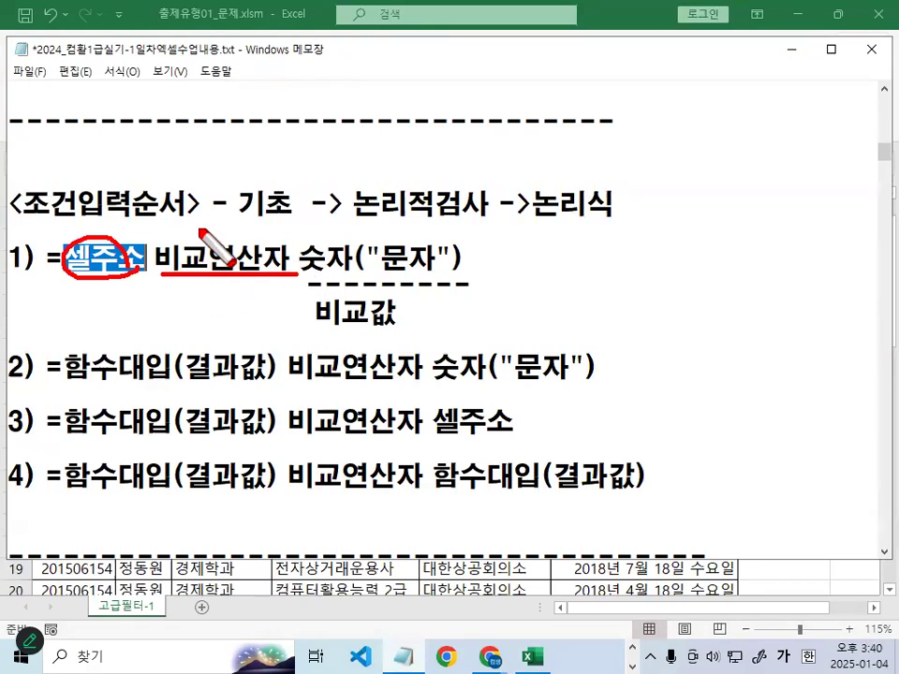
pyautogui.moveTo(199, 226); pyautogui.dragTo(273, 176)
pyautogui.moveTo(224, 232)
pyautogui.mouseDown()
pyautogui.moveTo(164, 248)
pyautogui.moveTo(220, 277)
pyautogui.mouseUp()
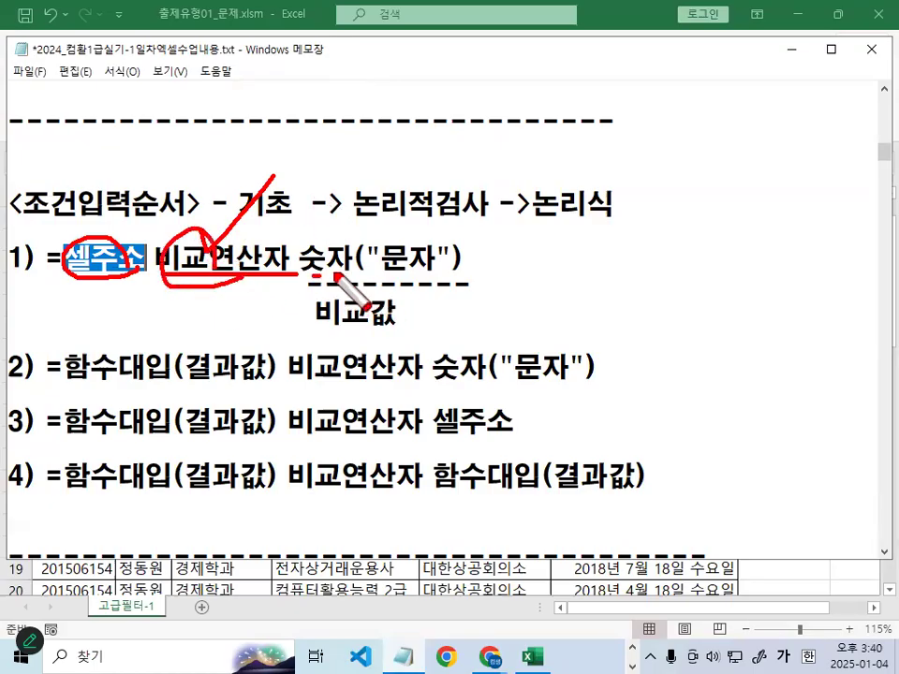
# Underline 숫자("문자") in rule 1, circle 비교값, 숫자 and the quotation marks around 문자, and clear the marks
pyautogui.moveTo(302, 272); pyautogui.dragTo(445, 268)
pyautogui.moveTo(395, 310); pyautogui.dragTo(373, 324)
pyautogui.moveTo(312, 316); pyautogui.dragTo(391, 311)
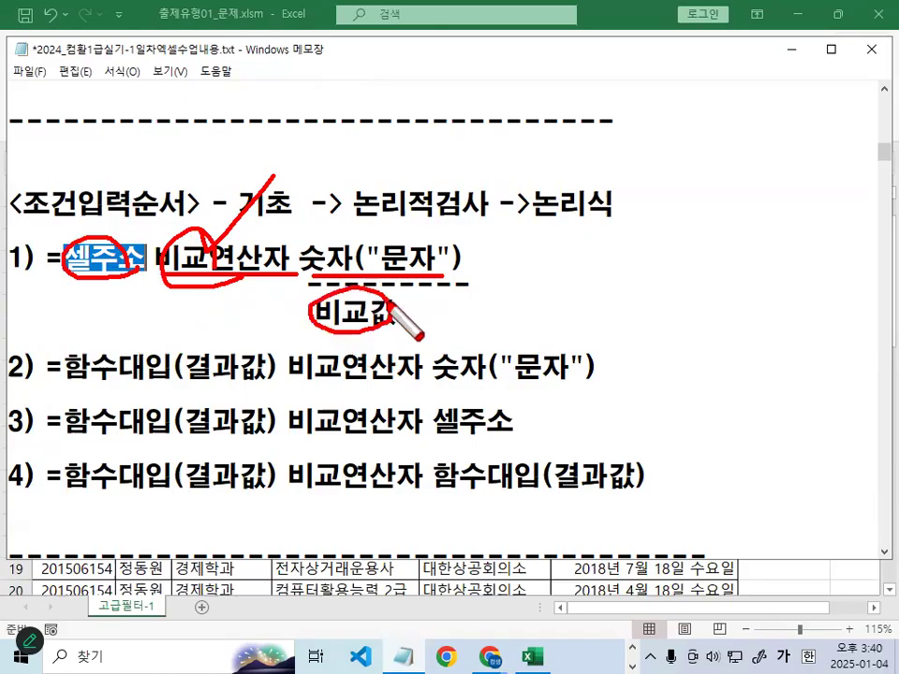
pyautogui.moveTo(342, 245)
pyautogui.mouseDown()
pyautogui.moveTo(323, 234)
pyautogui.moveTo(298, 258)
pyautogui.moveTo(349, 271)
pyautogui.moveTo(366, 245)
pyautogui.moveTo(375, 256)
pyautogui.mouseUp()
pyautogui.moveTo(452, 242); pyautogui.dragTo(455, 257)
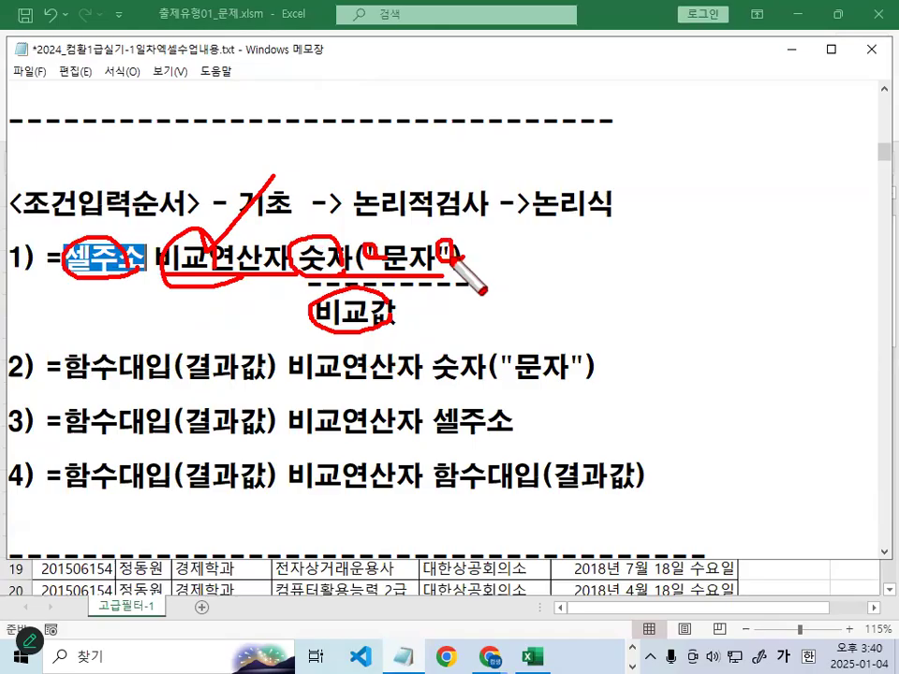
pyautogui.press('Escape')
# Highlight ("문자"), its quotation marks, 셀주소 and the full 숫자("문자") term in rule 1 one after another
pyautogui.moveTo(354, 259); pyautogui.dragTo(453, 258)
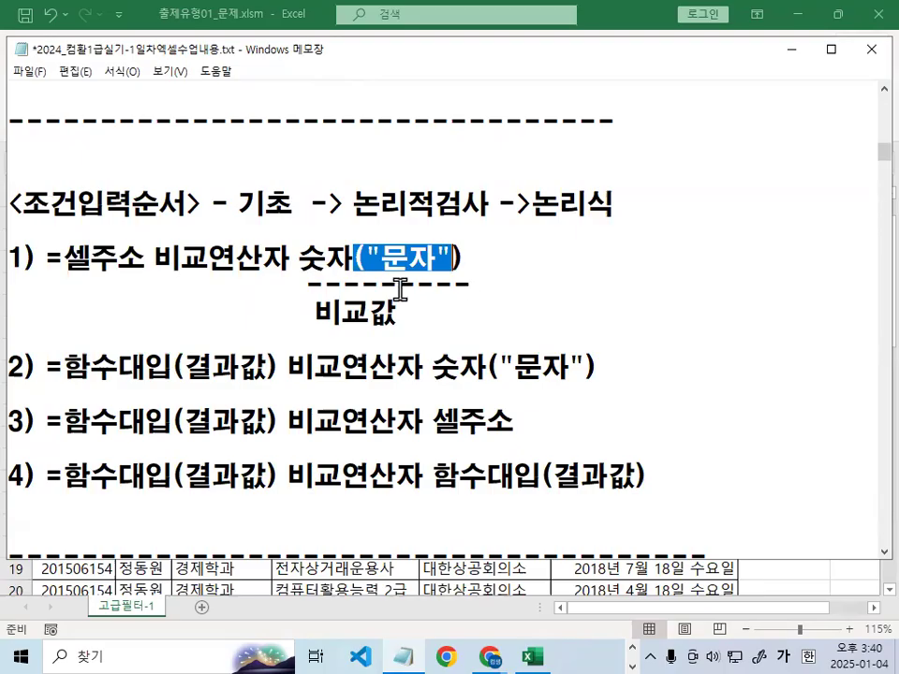
pyautogui.moveTo(368, 258); pyautogui.dragTo(379, 258)
pyautogui.moveTo(436, 257); pyautogui.dragTo(456, 251)
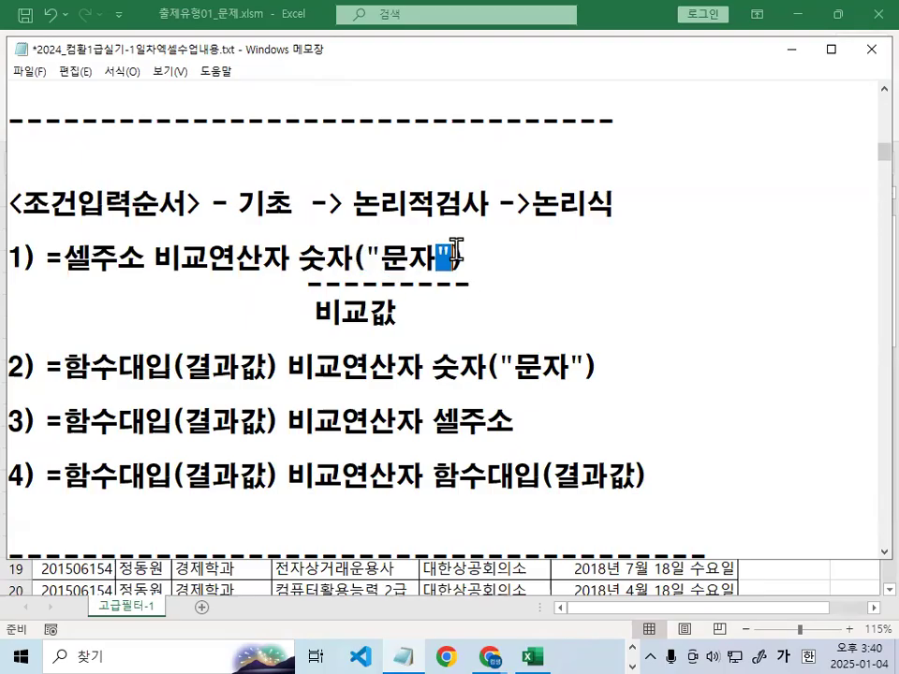
pyautogui.moveTo(64, 258); pyautogui.dragTo(145, 253)
pyautogui.moveTo(299, 258); pyautogui.dragTo(479, 253)
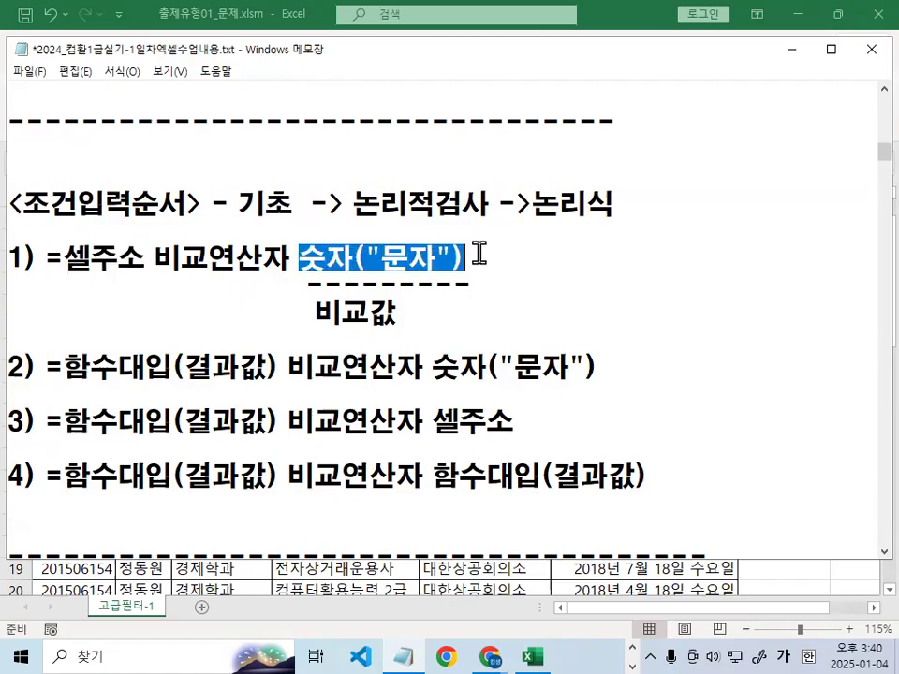
# Underline 비교연산자, circle 논리적검사, draw the letters T and F beside rule 1, underline the whole rule, and clear the marks
pyautogui.hotkey('ctrl', '2')
pyautogui.moveTo(159, 275); pyautogui.dragTo(265, 274)
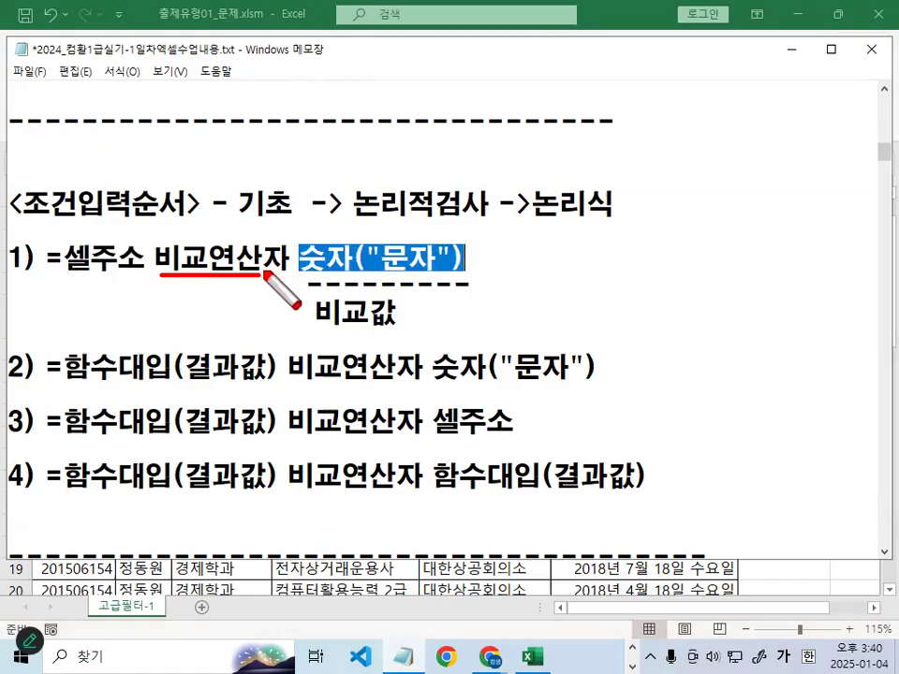
pyautogui.moveTo(473, 178)
pyautogui.mouseDown()
pyautogui.moveTo(488, 234)
pyautogui.moveTo(604, 261)
pyautogui.moveTo(568, 303)
pyautogui.mouseUp()
pyautogui.moveTo(667, 249)
pyautogui.mouseDown()
pyautogui.moveTo(736, 252)
pyautogui.moveTo(679, 323)
pyautogui.mouseUp()
pyautogui.moveTo(679, 274); pyautogui.dragTo(744, 281)
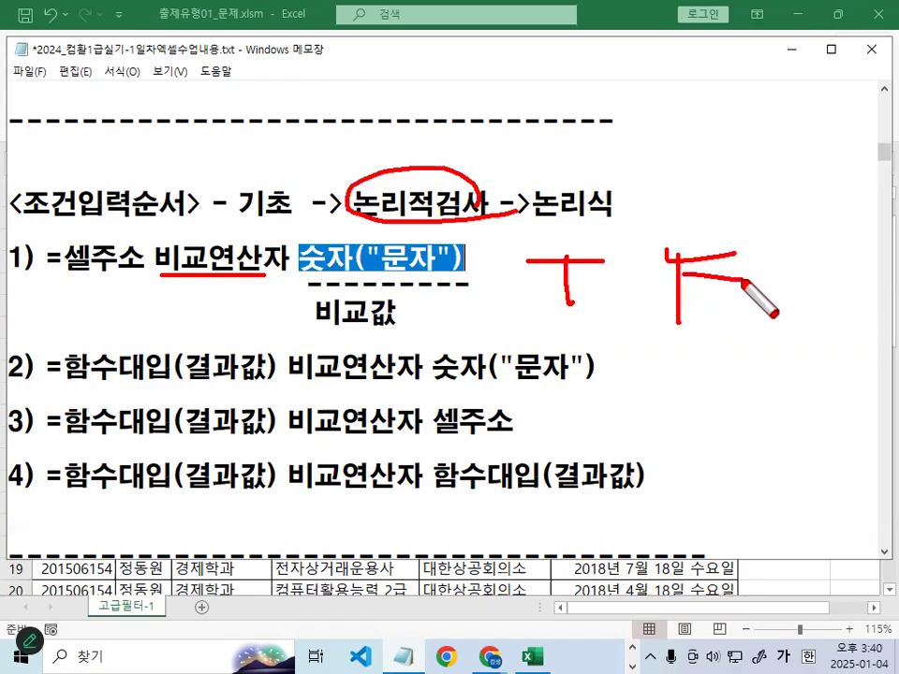
pyautogui.moveTo(42, 272); pyautogui.dragTo(459, 275)
pyautogui.press('Escape')
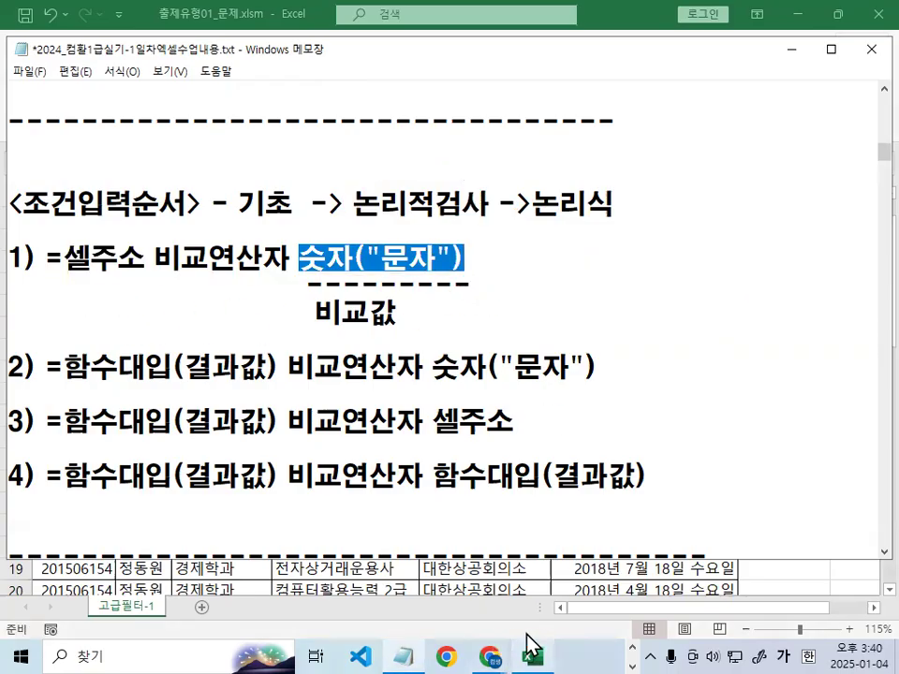
# Switch to the Excel workbook and set the font of the entire 고급필터-1 sheet to a견고딕
pyautogui.click(530, 656)
pyautogui.scroll(-6, 524, 571)
pyautogui.click(18, 193)
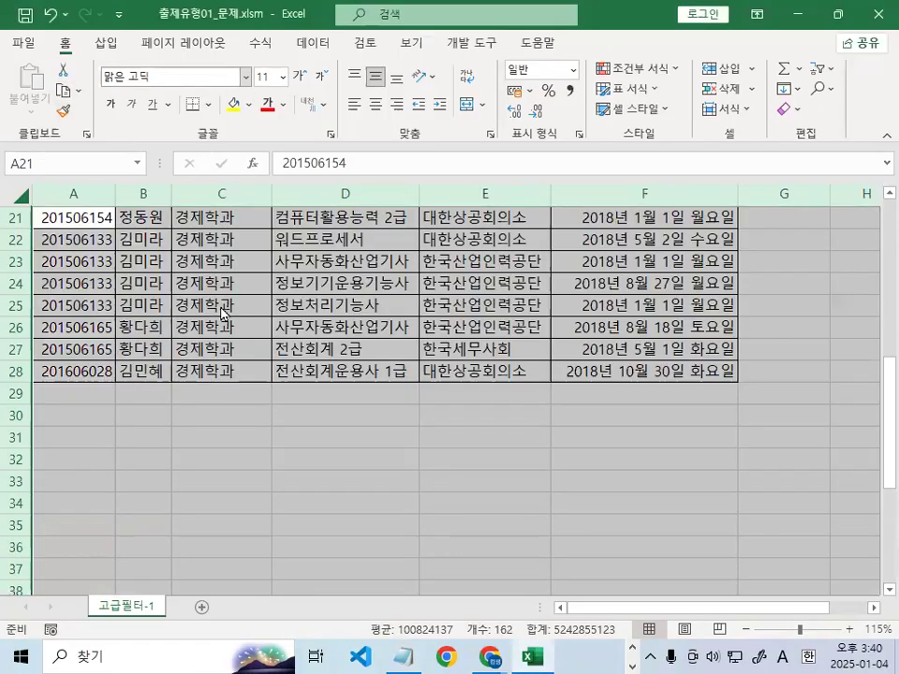
pyautogui.click(242, 82)
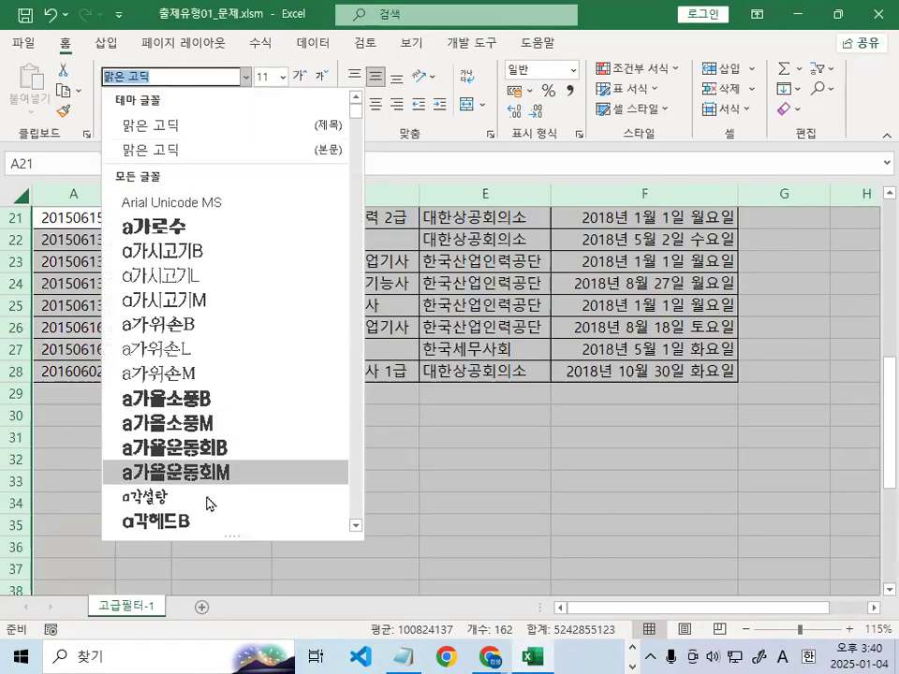
pyautogui.scroll(-5, 207, 502)
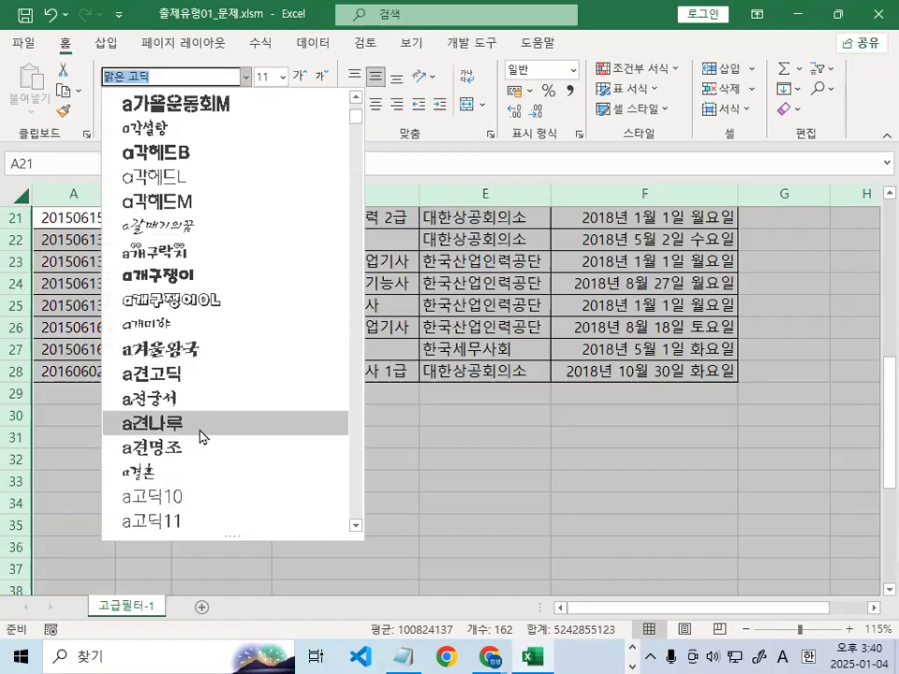
pyautogui.click(199, 377)
pyautogui.click(444, 477)
pyautogui.scroll(4, 444, 478)
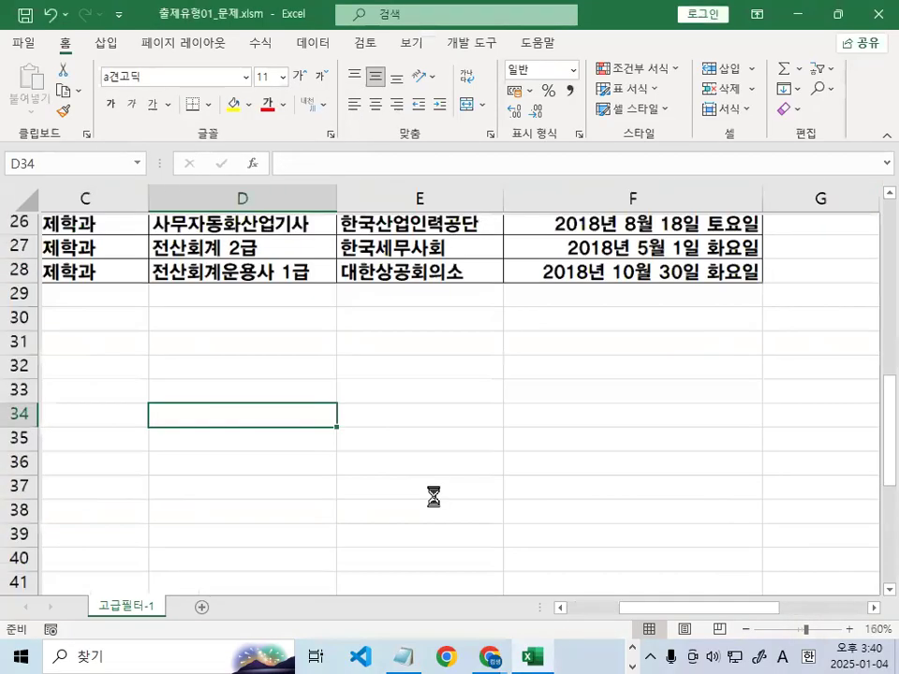
# Enter 가 in cell J37 and 100 in cell J38 as sample comparison data
pyautogui.click(873, 609)
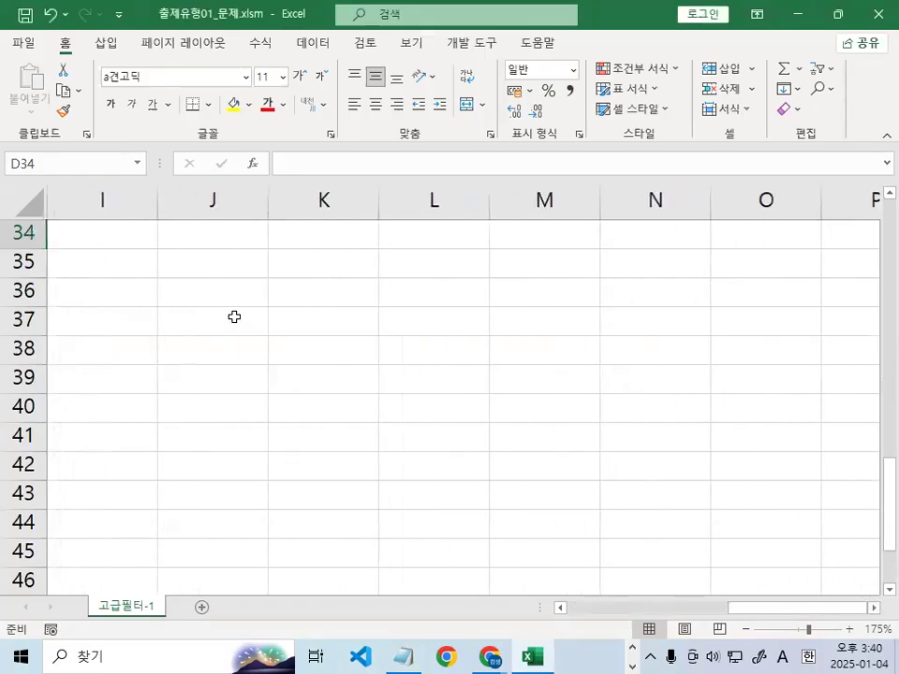
pyautogui.click(234, 317)
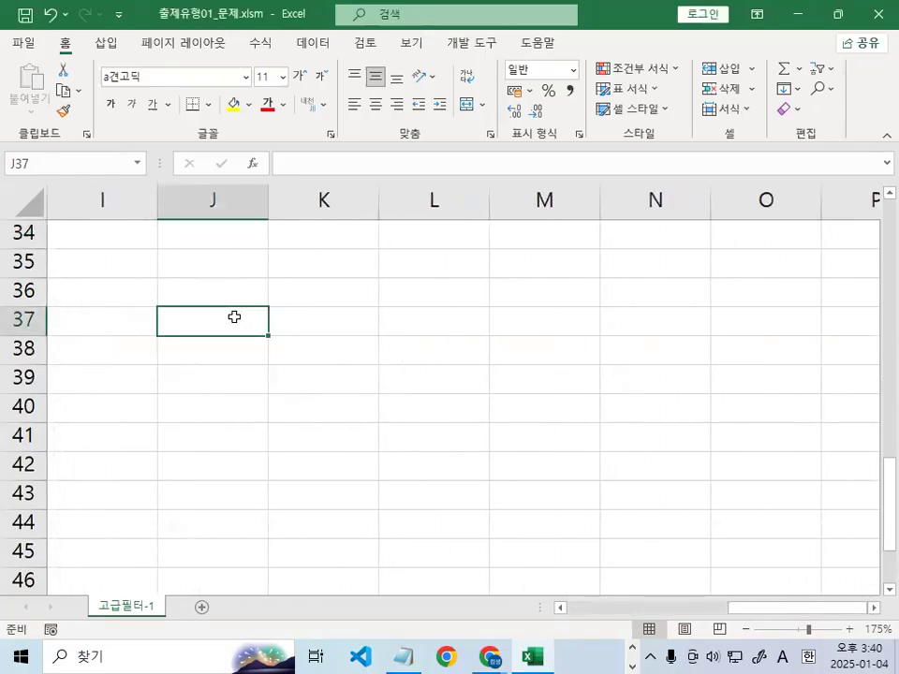
pyautogui.write('가')
pyautogui.press('Return')
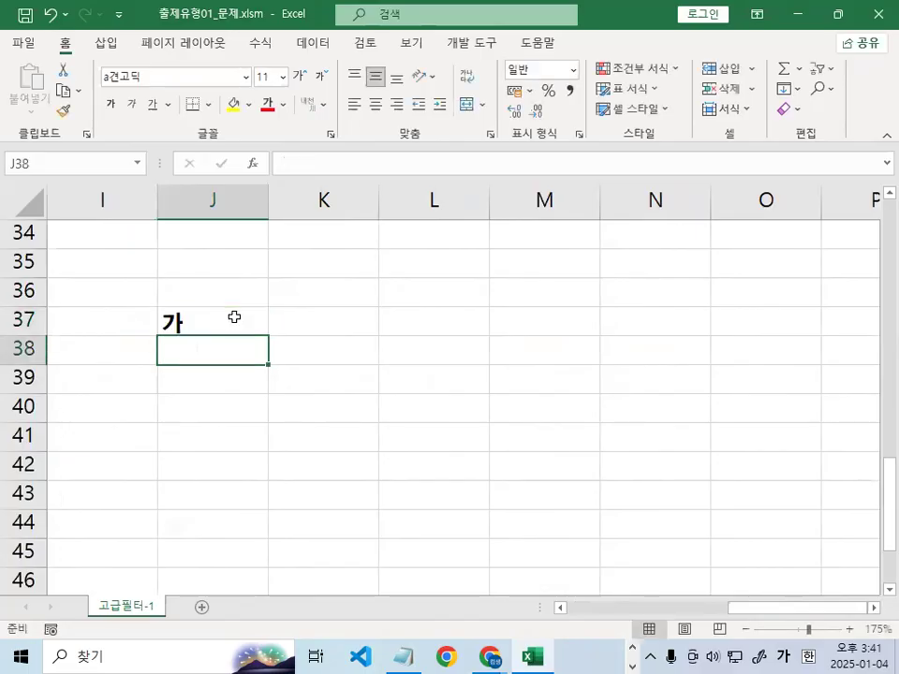
pyautogui.write('100')
pyautogui.press('Return')
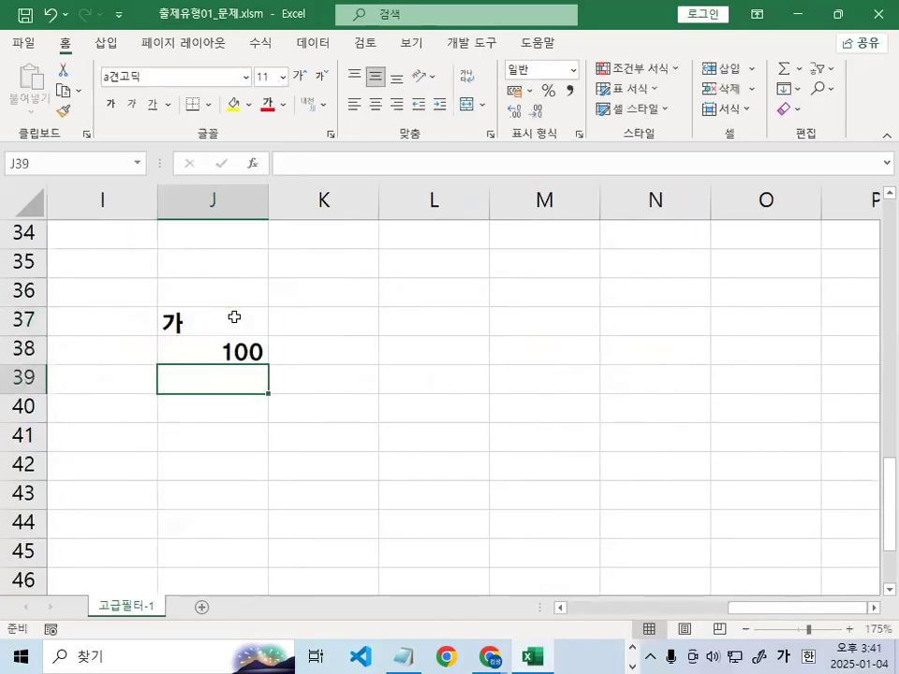
# Begin an =IF( formula in K37, mark the logical_test argument in its syntax hint, and discard the entry
pyautogui.press('Up')
pyautogui.press('Up')
pyautogui.press('Right')
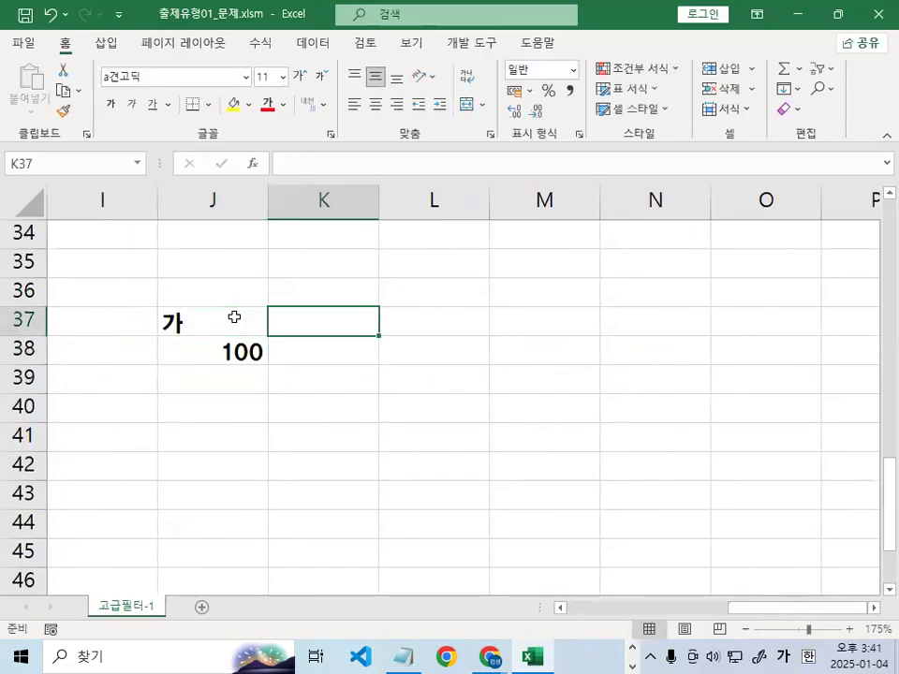
pyautogui.write('=')
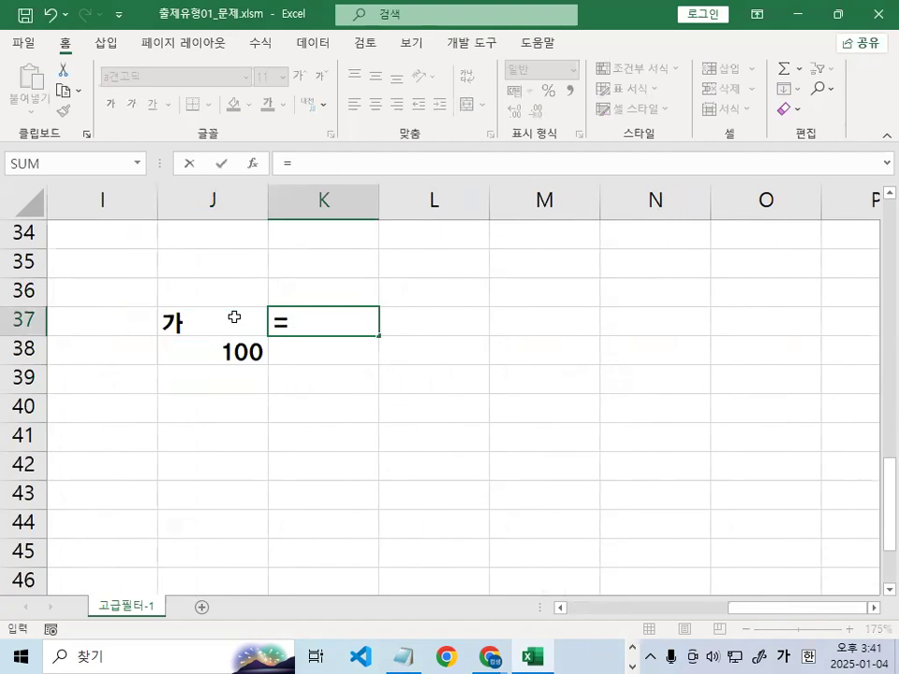
pyautogui.press('Escape')
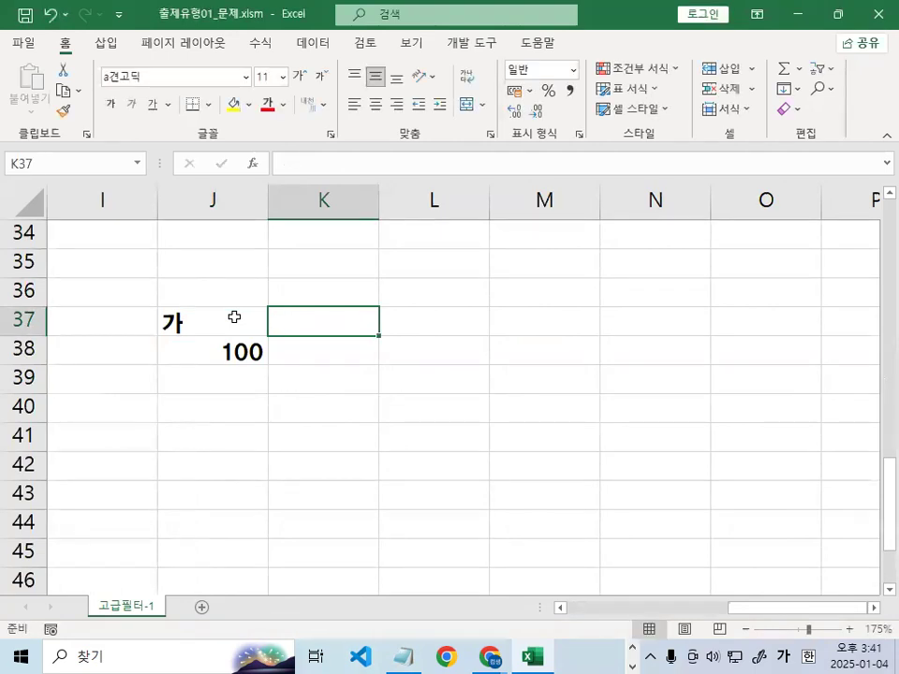
pyautogui.write('=ㅏㄹ')
pyautogui.press('BackSpace')
pyautogui.press('BackSpace')
pyautogui.press('Hangul')
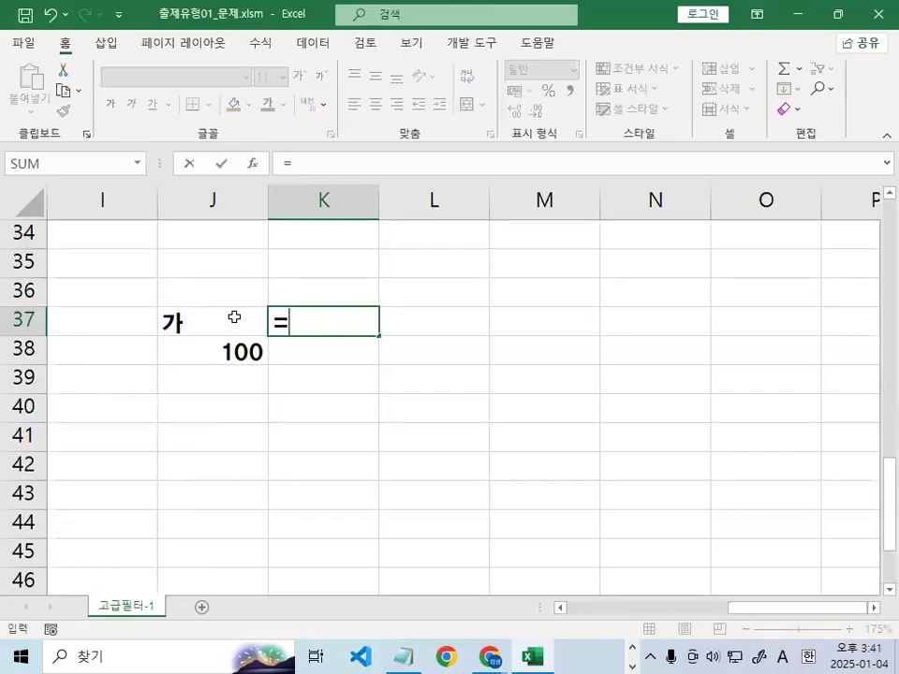
pyautogui.write('IF(')
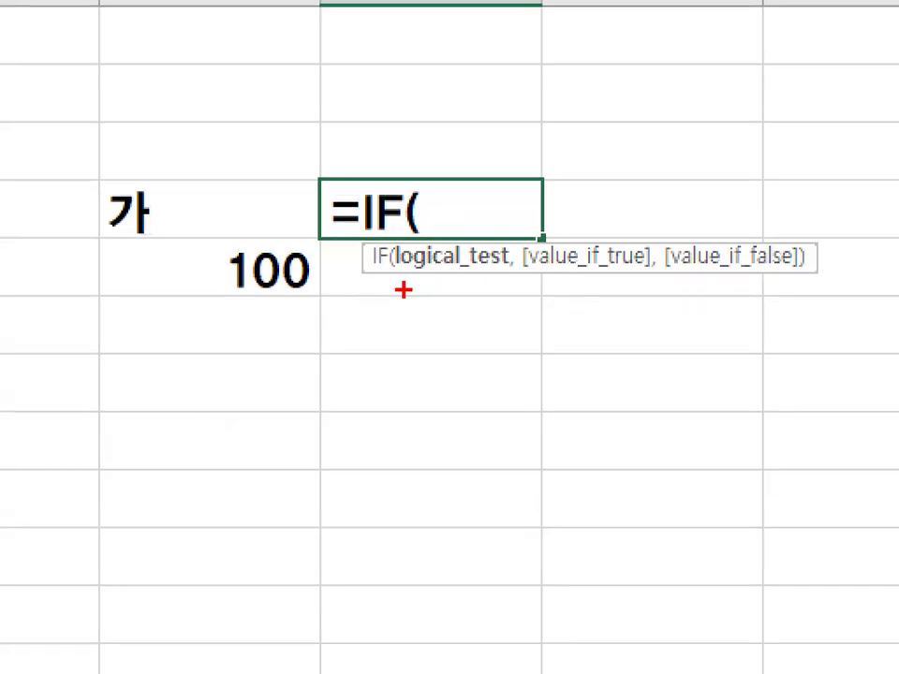
pyautogui.moveTo(305, 354); pyautogui.dragTo(358, 354)
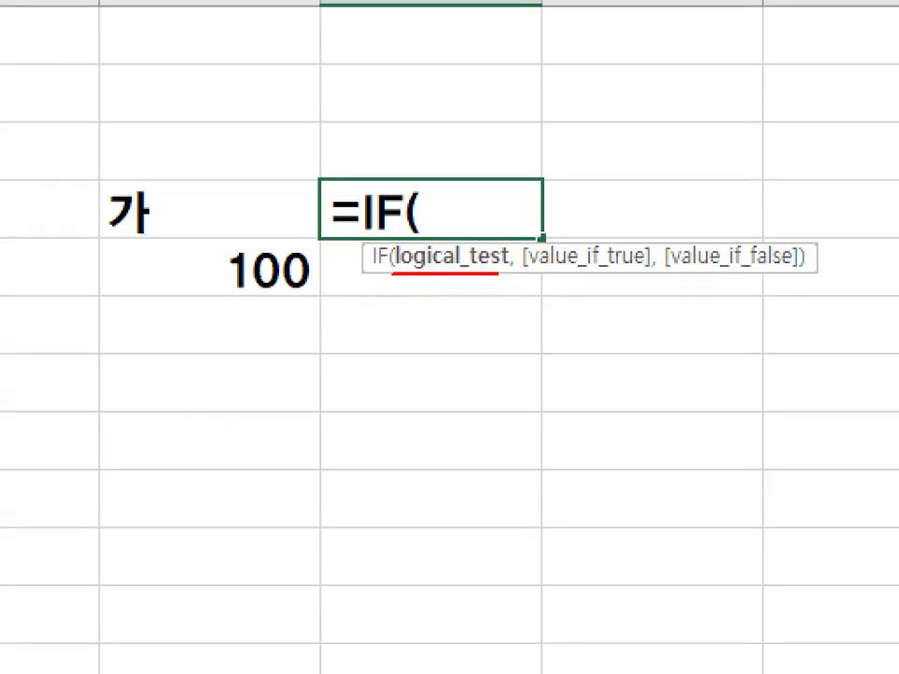
pyautogui.moveTo(496, 240)
pyautogui.mouseDown()
pyautogui.moveTo(440, 268)
pyautogui.moveTo(504, 246)
pyautogui.moveTo(545, 84)
pyautogui.mouseUp()
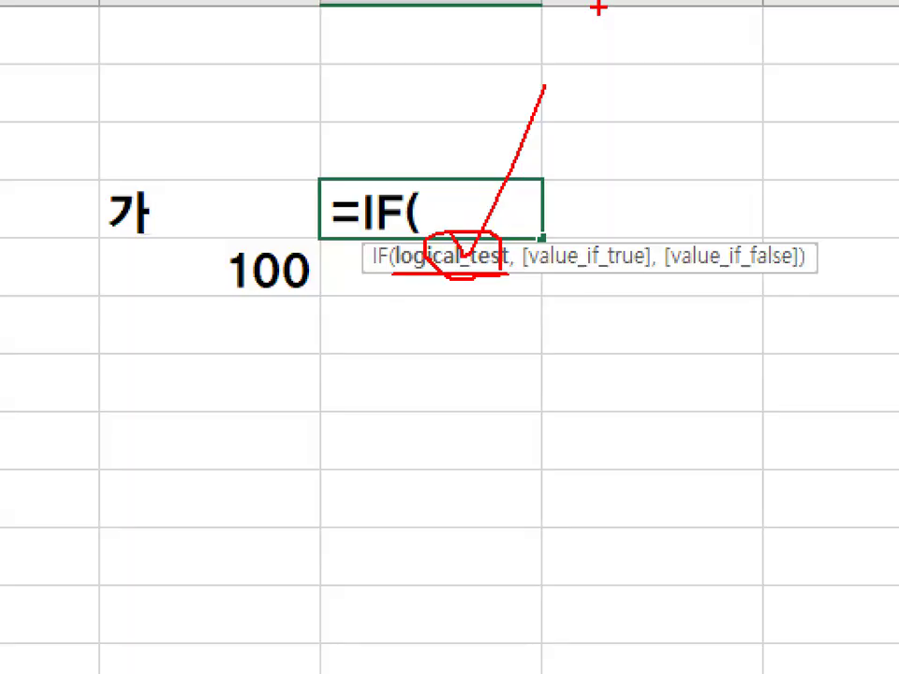
pyautogui.press('Escape')
pyautogui.press('Escape')
# Begin a formula in K37 referencing J37, circle the reference, draw a check mark over 가 in J37, and clear the marks
pyautogui.write('=')
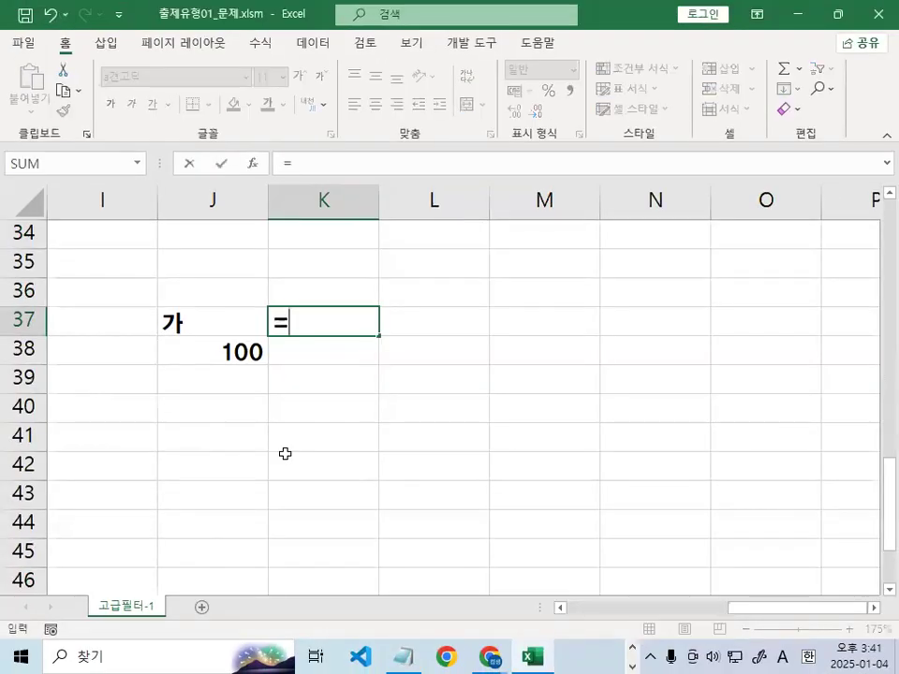
pyautogui.click(211, 318)
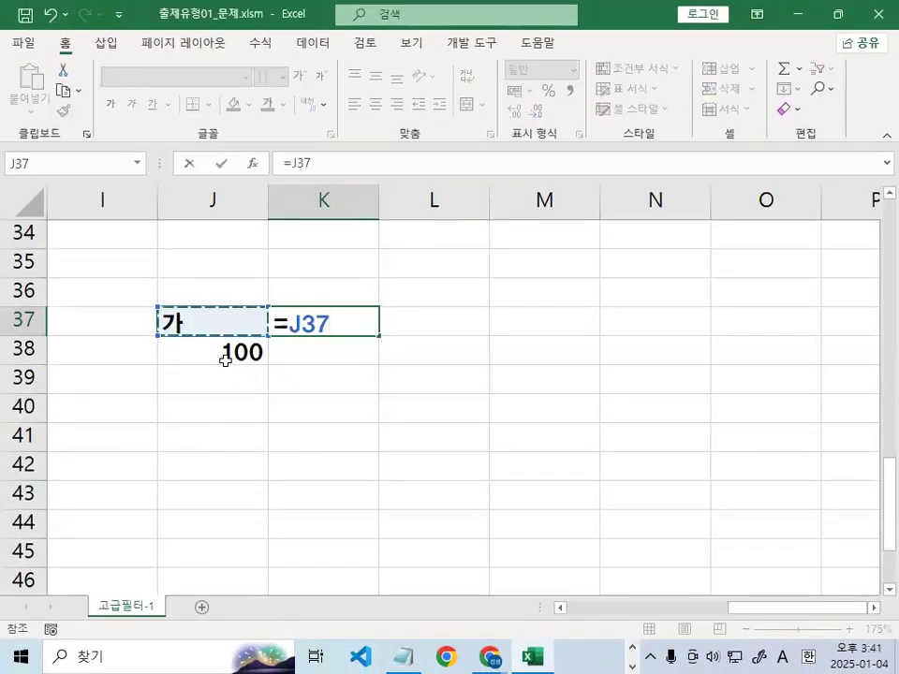
pyautogui.hotkey('ctrl', '1')
pyautogui.click(375, 310)
pyautogui.moveTo(376, 314); pyautogui.dragTo(369, 292)
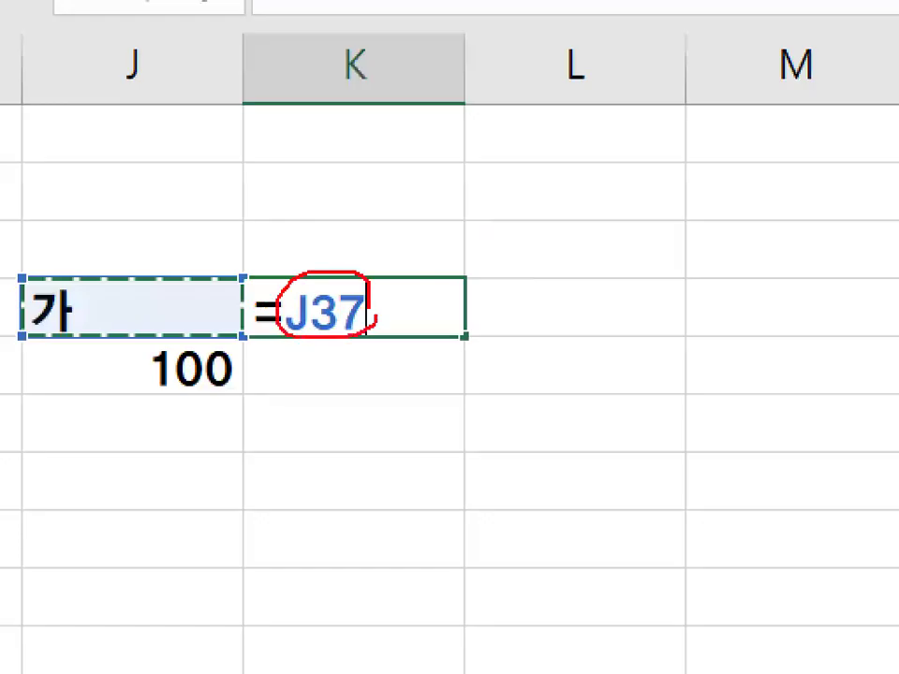
pyautogui.moveTo(7, 247); pyautogui.dragTo(174, 112)
pyautogui.press('Escape')
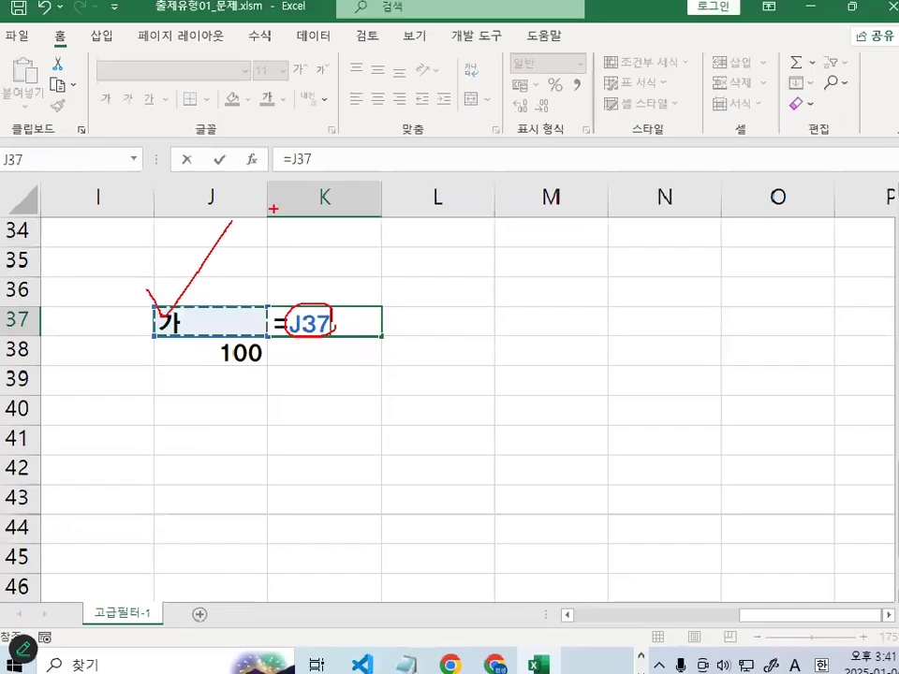
# Switch to the Notepad notes' 비교연산자 section, underline the >= 이상 and <= 이하 entries, and draw two check marks above them
pyautogui.click(406, 655)
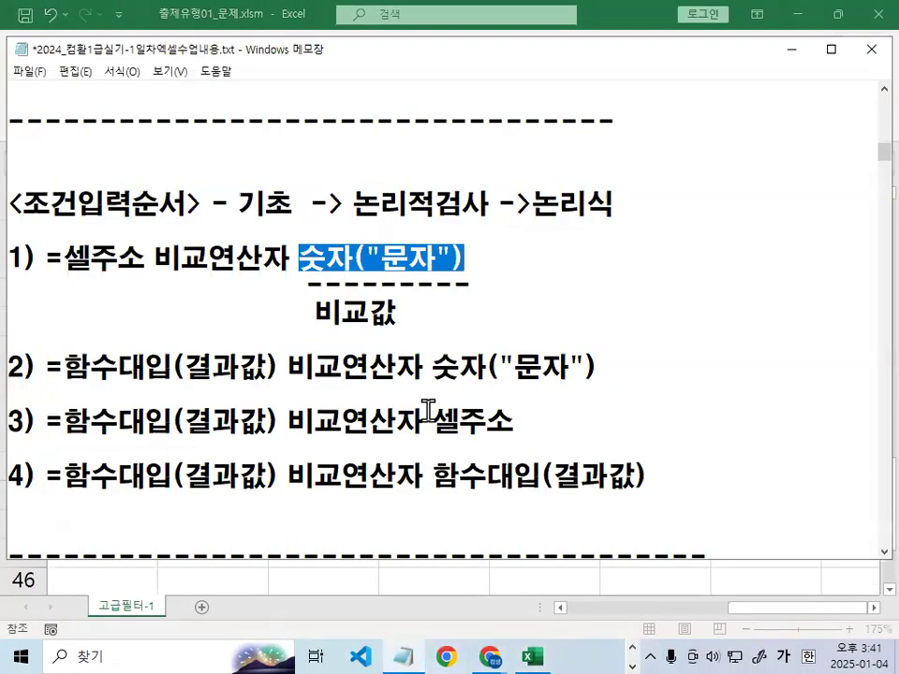
pyautogui.scroll(-3, 428, 412)
pyautogui.hotkey('ctrl', '2')
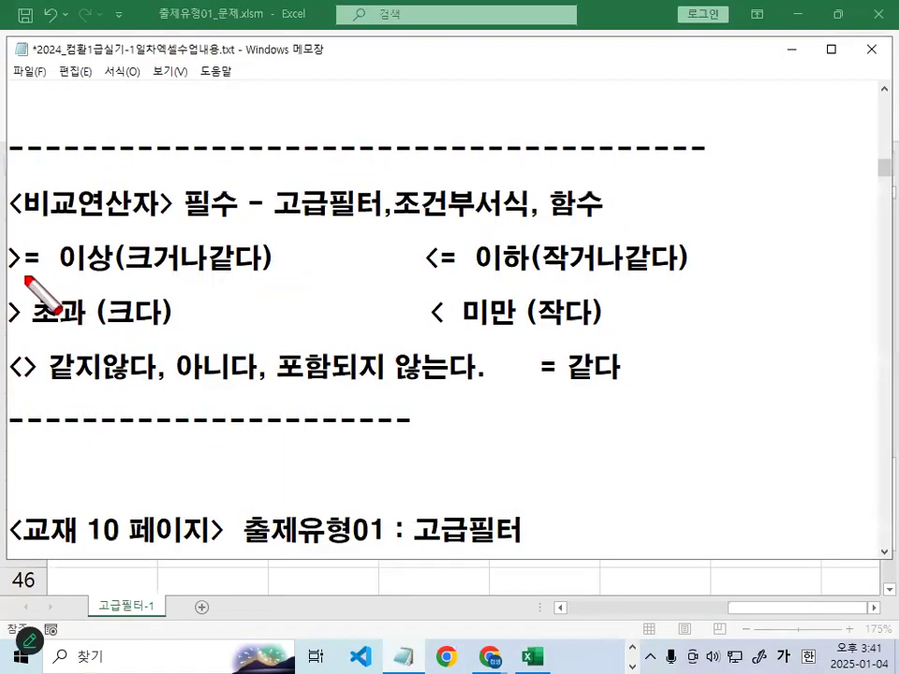
pyautogui.moveTo(8, 276); pyautogui.dragTo(234, 275)
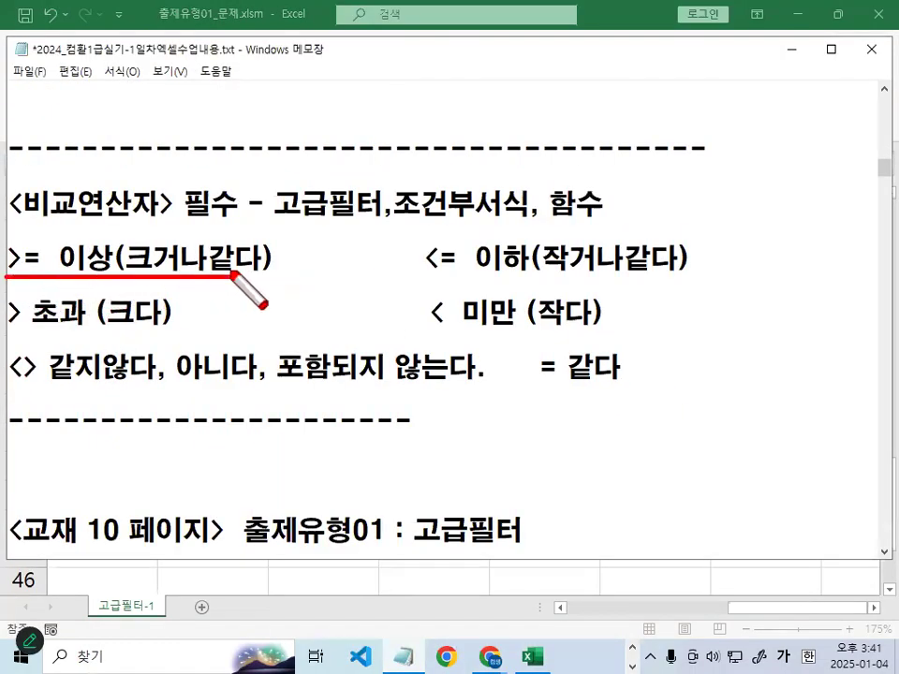
pyautogui.moveTo(429, 279); pyautogui.dragTo(667, 278)
pyautogui.moveTo(208, 217)
pyautogui.mouseDown()
pyautogui.moveTo(218, 228)
pyautogui.moveTo(255, 208)
pyautogui.mouseUp()
pyautogui.moveTo(467, 225); pyautogui.dragTo(502, 215)
# Underline the 초과, 미만, <> and = entries, draw a 6 beside the list, clear the marks, and return to the Excel workbook
pyautogui.moveTo(2, 329); pyautogui.dragTo(176, 330)
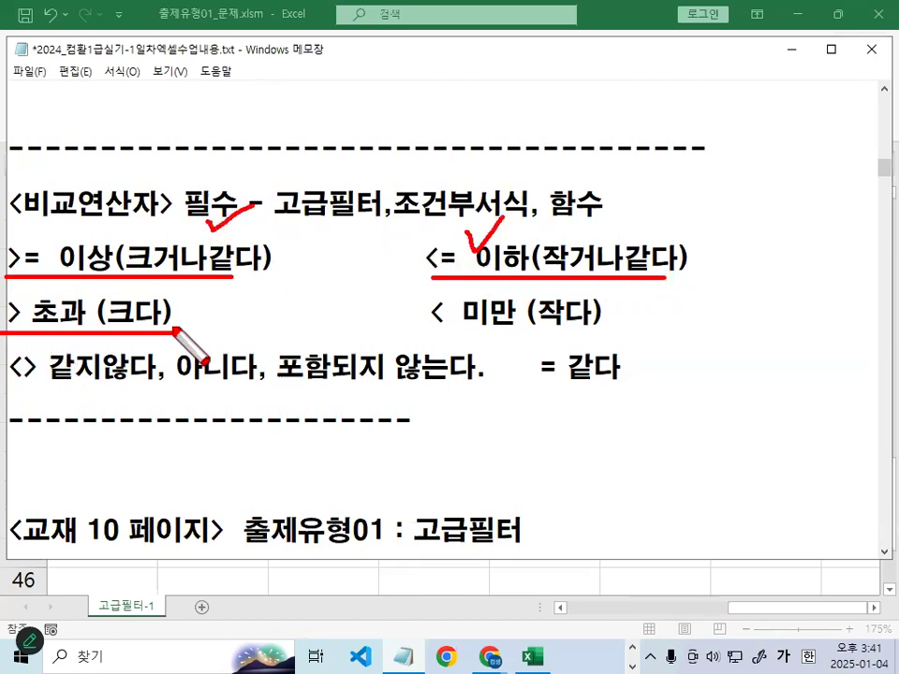
pyautogui.moveTo(440, 334); pyautogui.dragTo(618, 340)
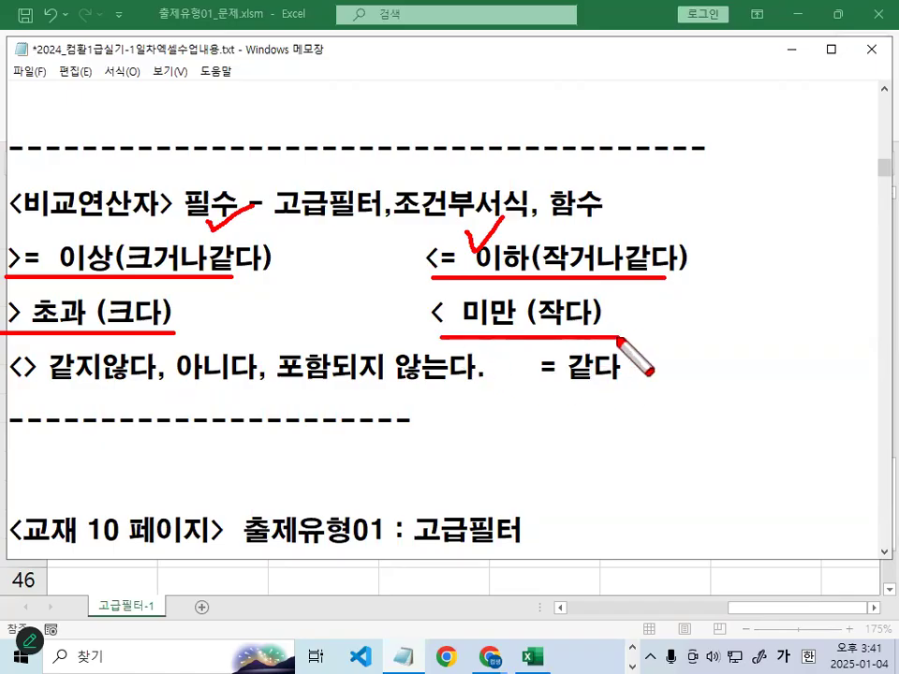
pyautogui.moveTo(8, 382); pyautogui.dragTo(460, 390)
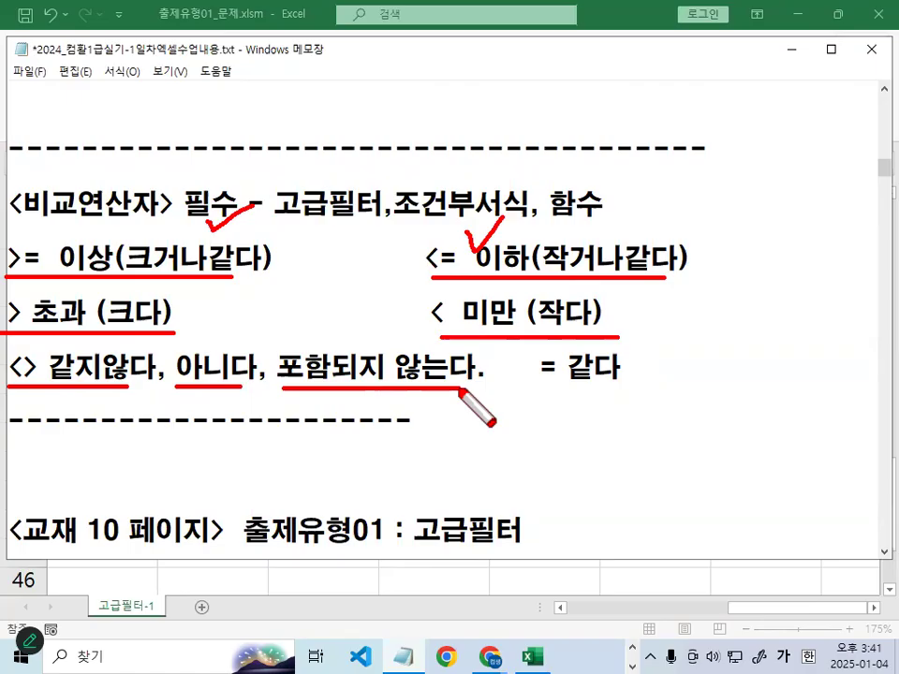
pyautogui.moveTo(536, 399); pyautogui.dragTo(645, 401)
pyautogui.moveTo(773, 178); pyautogui.dragTo(759, 247)
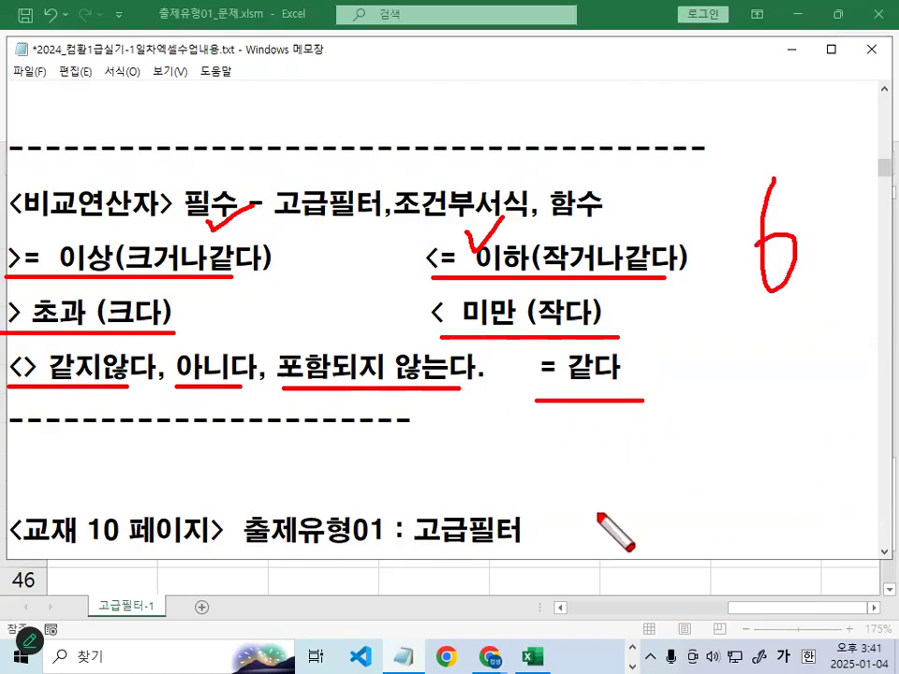
pyautogui.press('Escape')
pyautogui.click(786, 52)
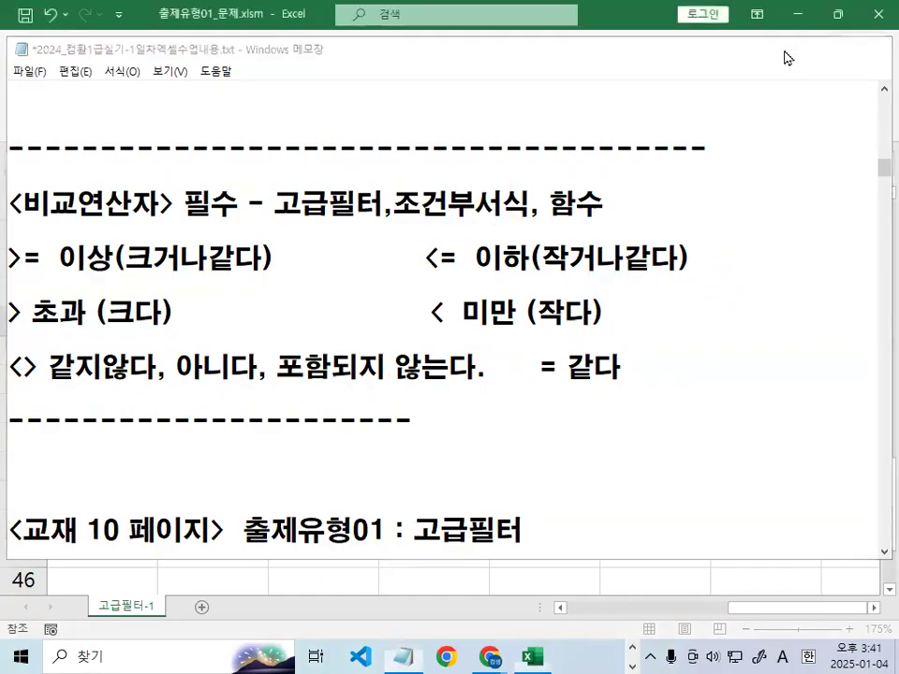
# Extend the K37 formula to =J37="가", circling its two equals signs and clearing those marks along the way
pyautogui.write('=')
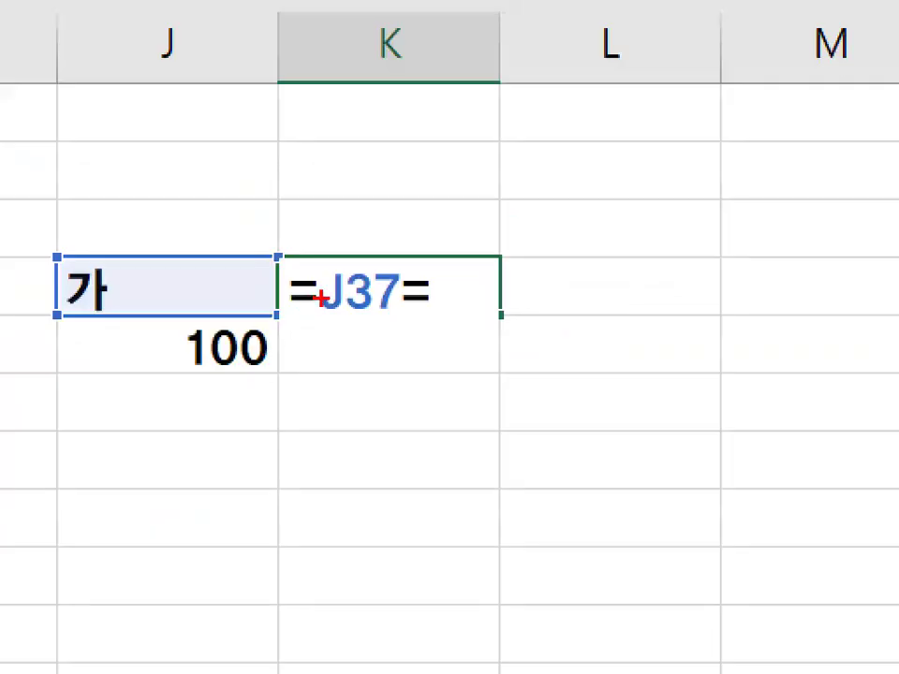
pyautogui.moveTo(433, 304)
pyautogui.mouseDown()
pyautogui.moveTo(412, 310)
pyautogui.moveTo(446, 322)
pyautogui.mouseUp()
pyautogui.press('Escape')
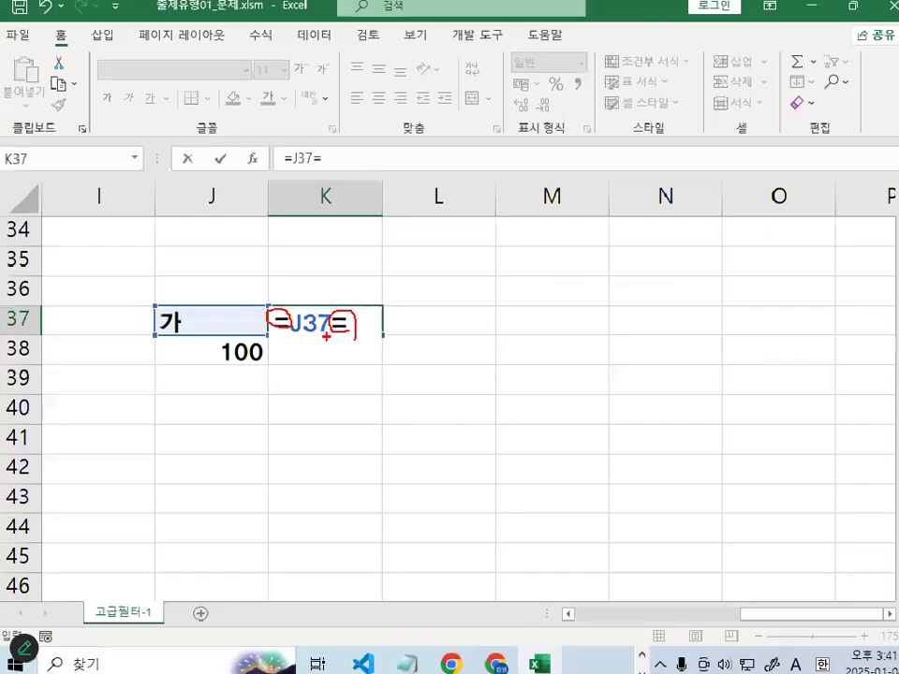
pyautogui.write('R')
pyautogui.press('BackSpace')
pyautogui.press('Hangul')
pyautogui.write('가"')
# Link J37 and "가" in the formula with a curve, circle 가 in J37, clear the marks, and commit the K37 formula
pyautogui.hotkey('ctrl', '1')
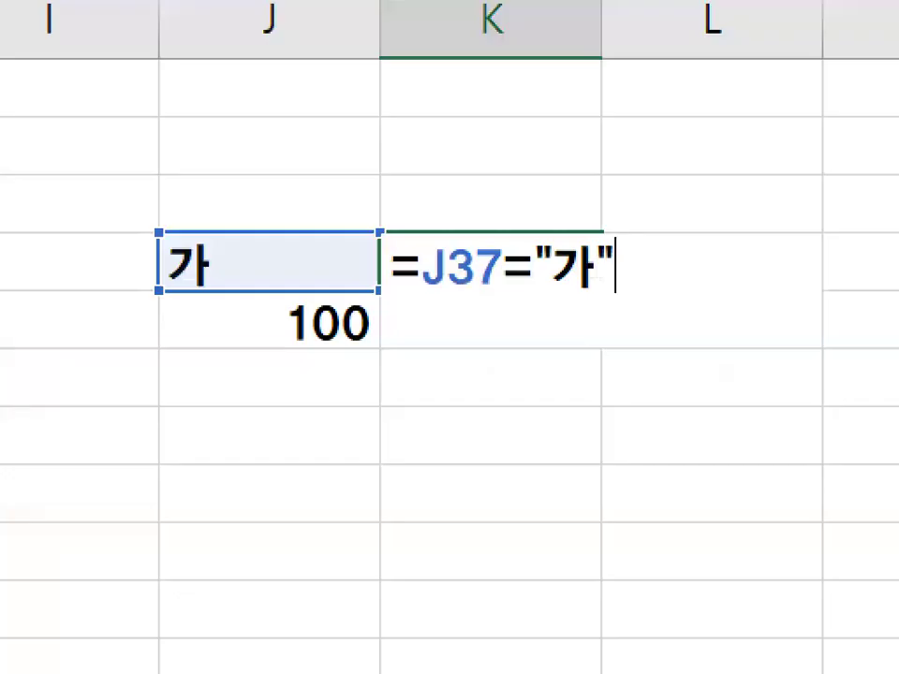
pyautogui.click(160, 376)
pyautogui.moveTo(450, 296); pyautogui.dragTo(574, 300)
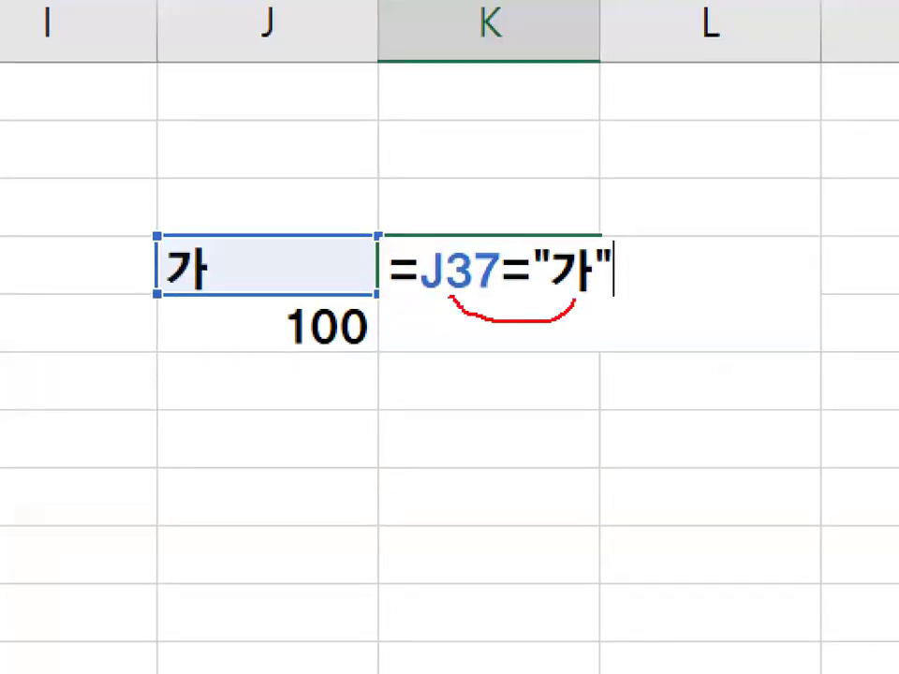
pyautogui.moveTo(234, 236); pyautogui.dragTo(221, 319)
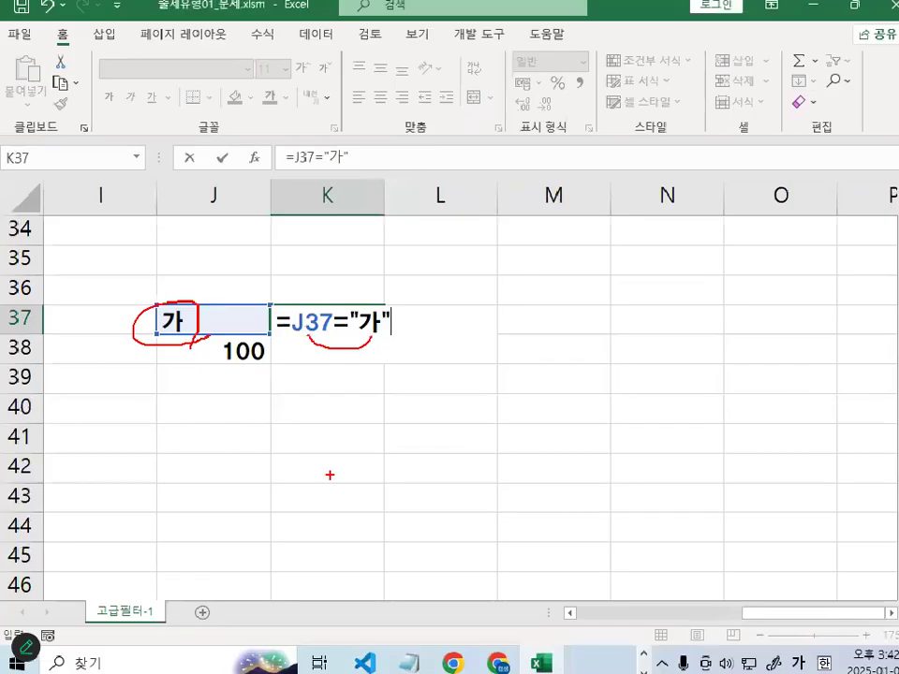
pyautogui.press('Escape')
pyautogui.press('Return')
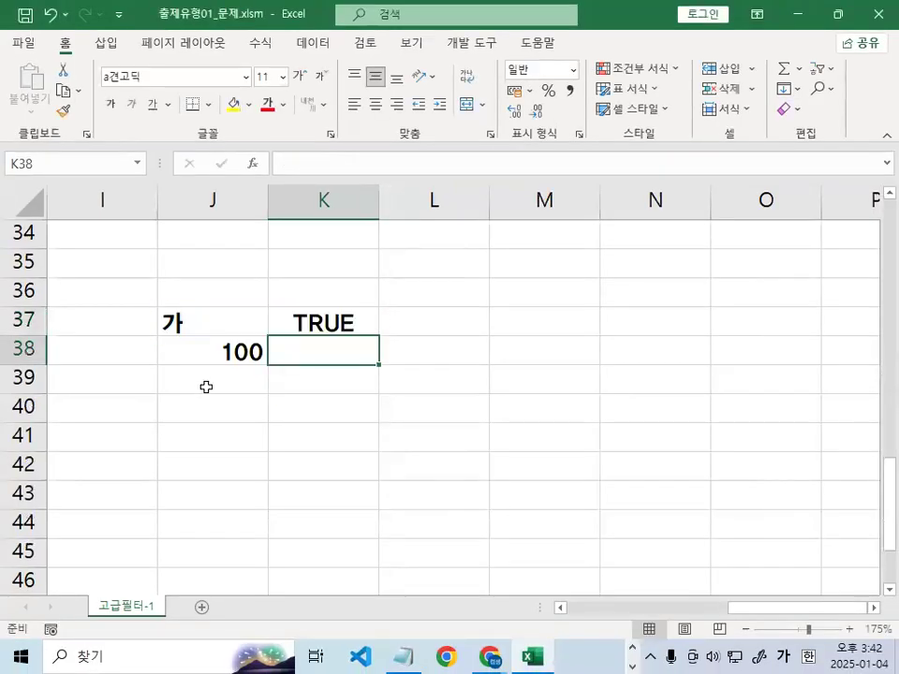
# Change the comparison text in the K37 formula to "나"
pyautogui.doubleClick(340, 322)
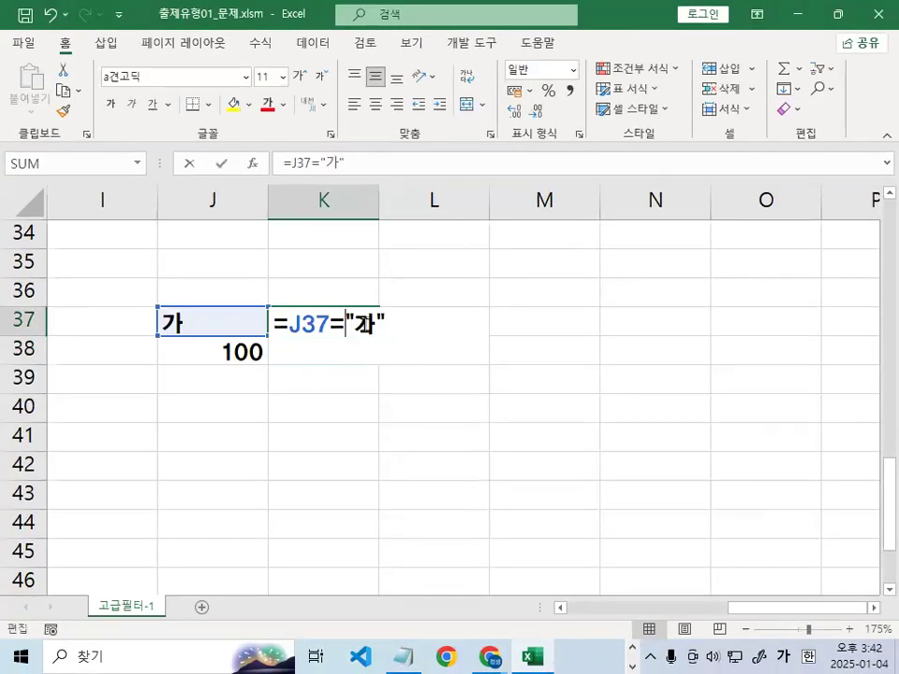
pyautogui.moveTo(356, 323); pyautogui.dragTo(375, 322)
pyautogui.write('나')
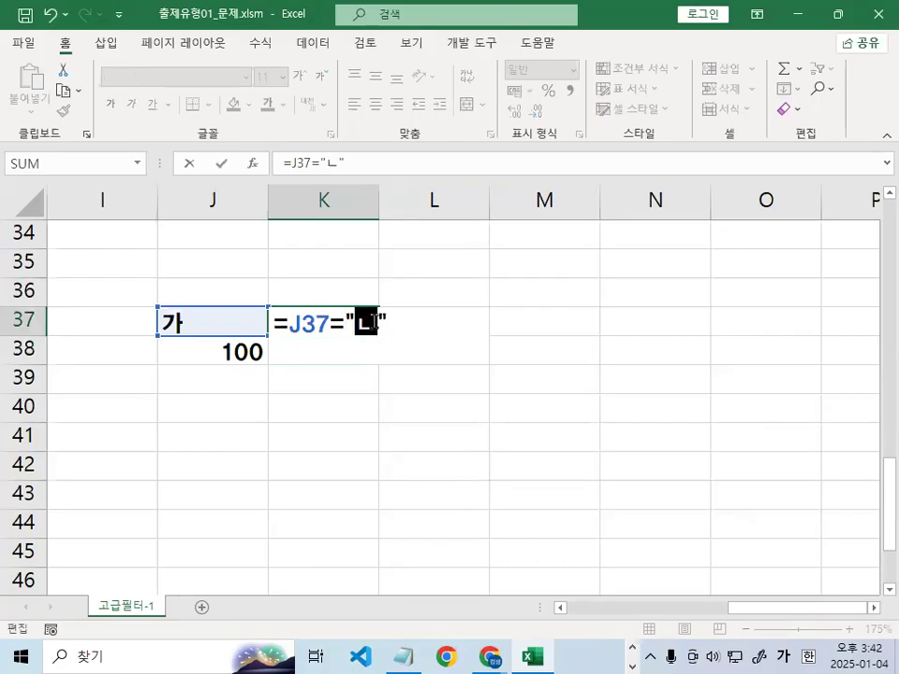
pyautogui.press('Return')
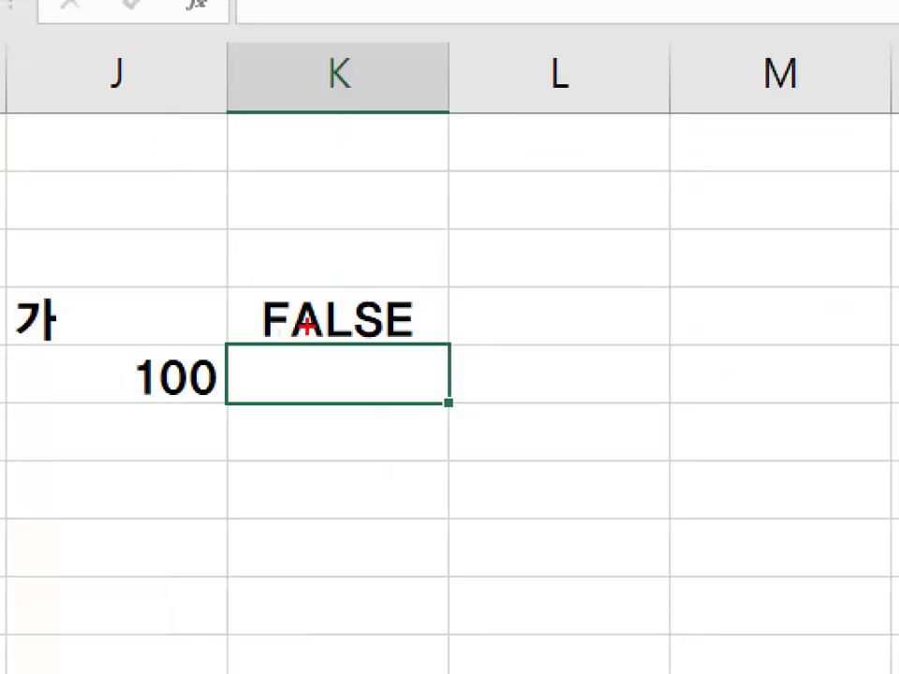
# Circle the result in K37, draw a letter T above it, and clear the marks
pyautogui.moveTo(336, 357); pyautogui.dragTo(369, 339)
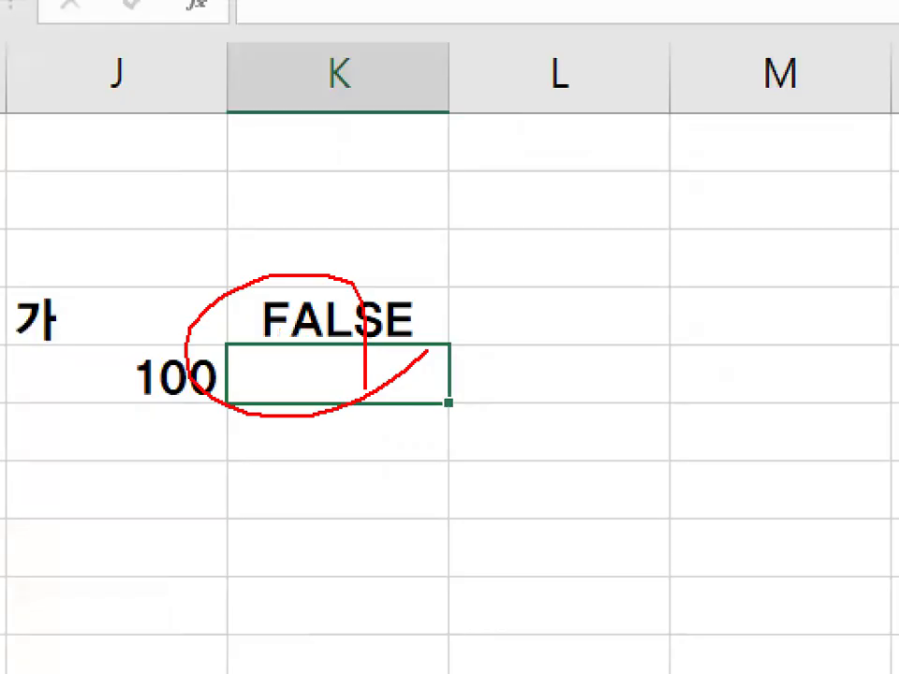
pyautogui.moveTo(434, 151)
pyautogui.mouseDown()
pyautogui.moveTo(556, 152)
pyautogui.moveTo(506, 208)
pyautogui.mouseUp()
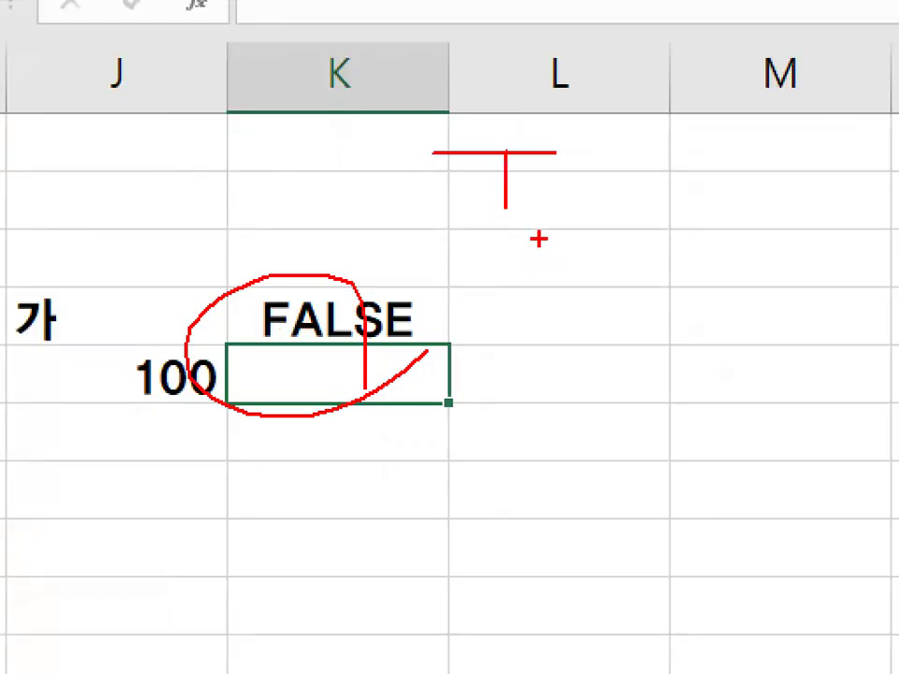
pyautogui.press('Escape')
# Enter the formula =J38>=100 in cell K38
pyautogui.write('=')
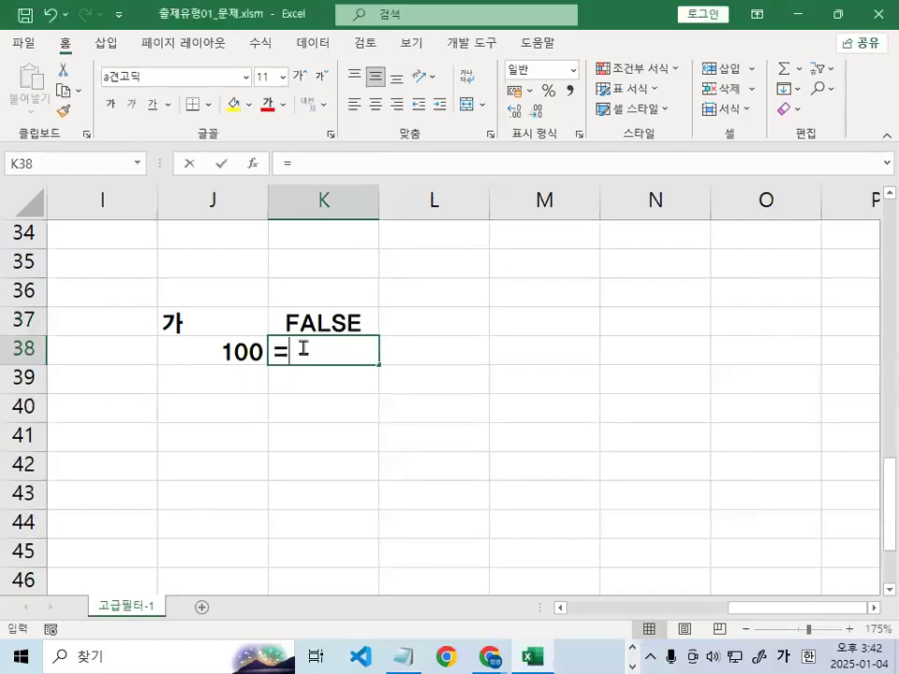
pyautogui.click(234, 353)
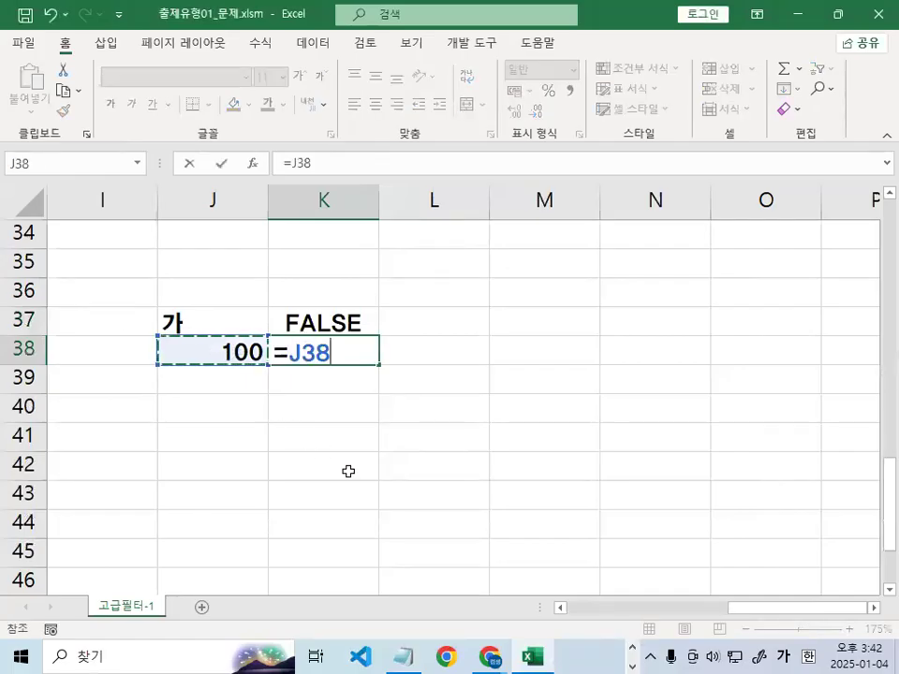
pyautogui.write('>=1')
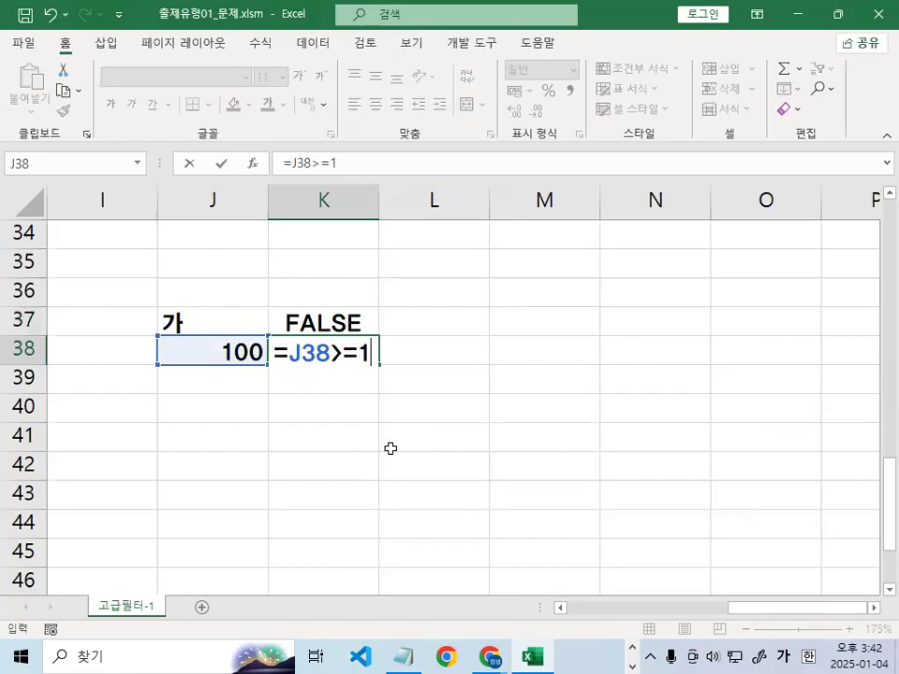
pyautogui.write('00')
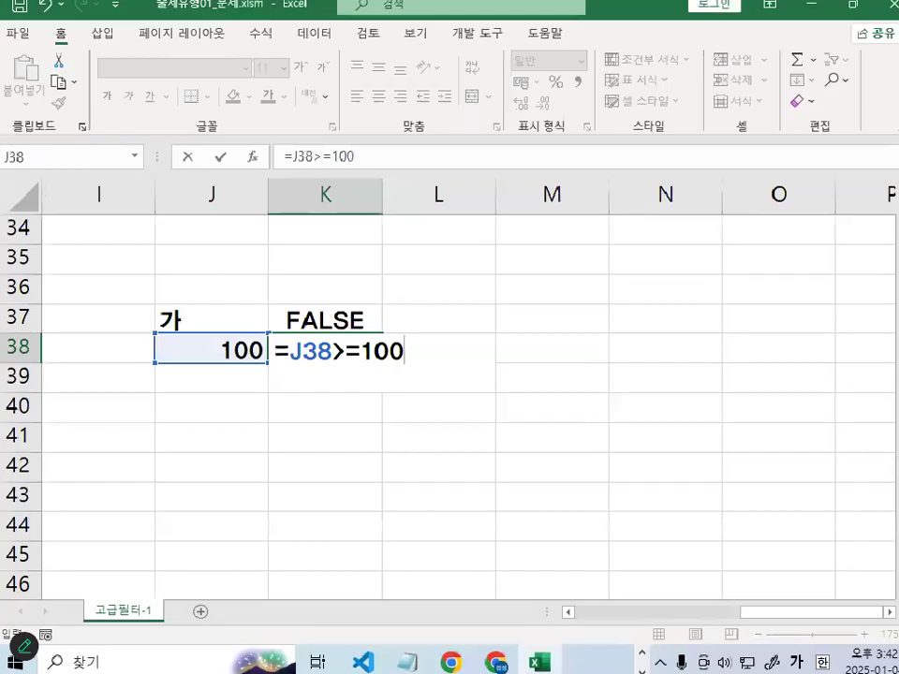
pyautogui.press('Return')
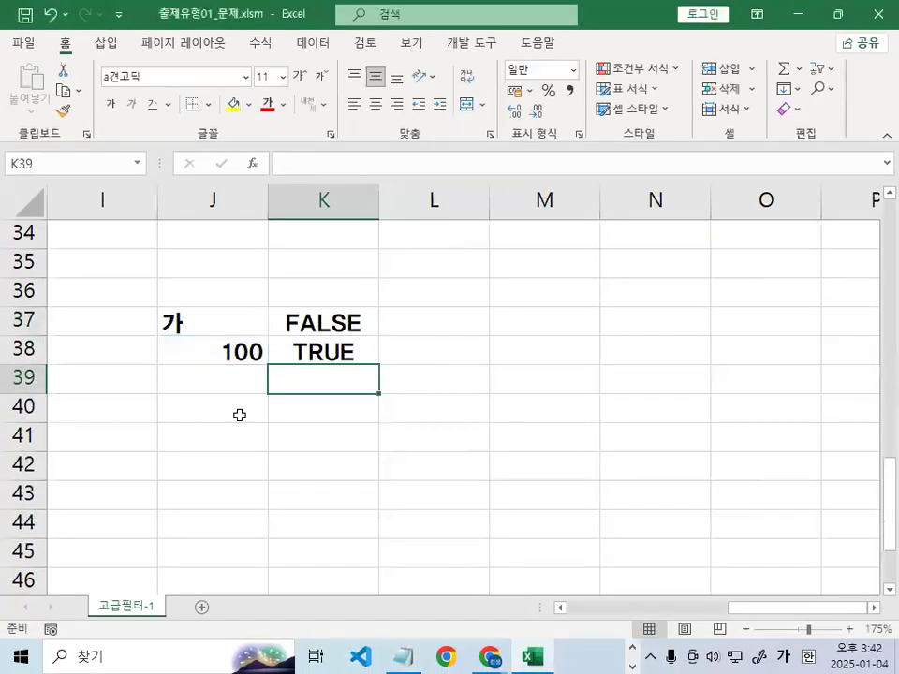
# Change the K38 formula to =J38<100, reopen it to circle the J38<100 comparison, and leave editing
pyautogui.doubleClick(309, 356)
pyautogui.hotkey('shift', 'Right')
pyautogui.hotkey('shift', 'Right')
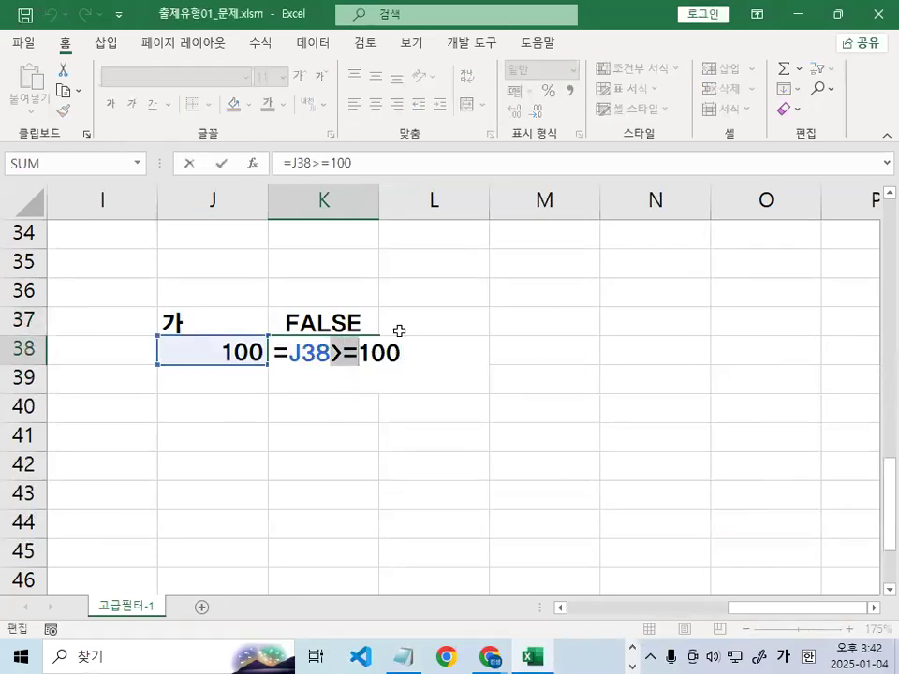
pyautogui.write('<')
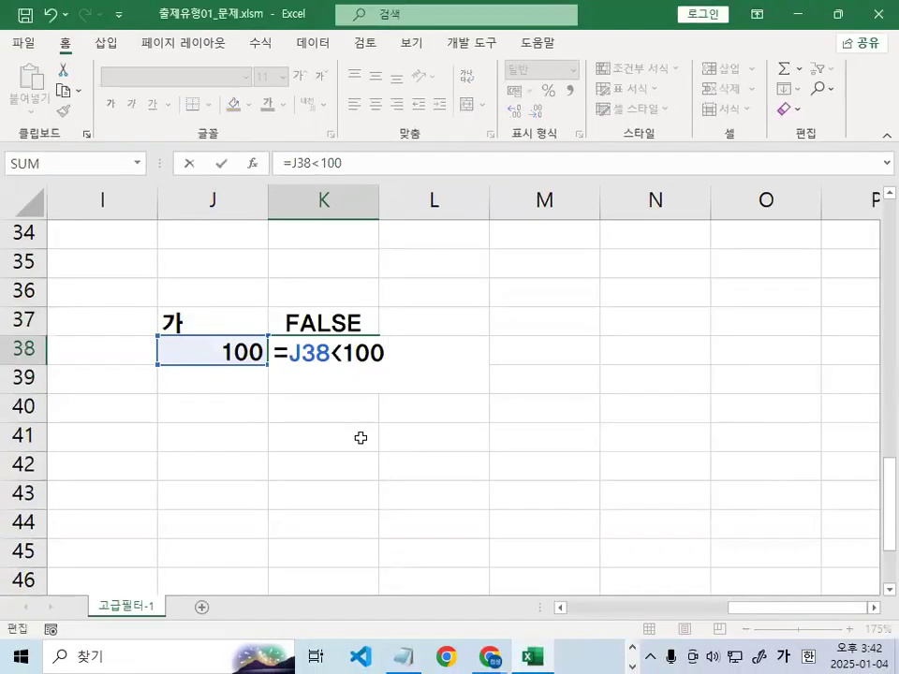
pyautogui.press('Return')
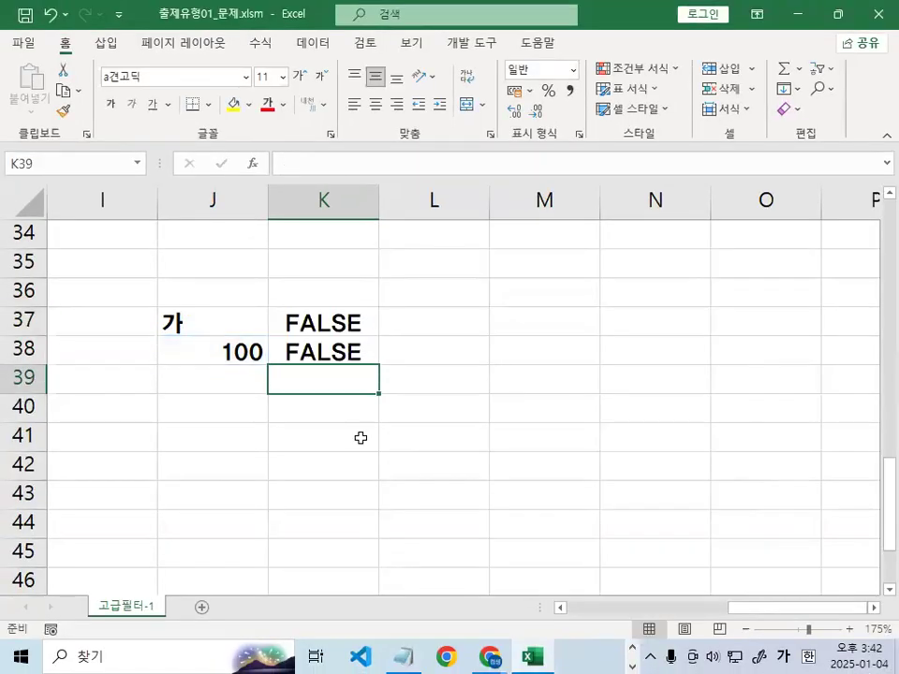
pyautogui.doubleClick(321, 348)
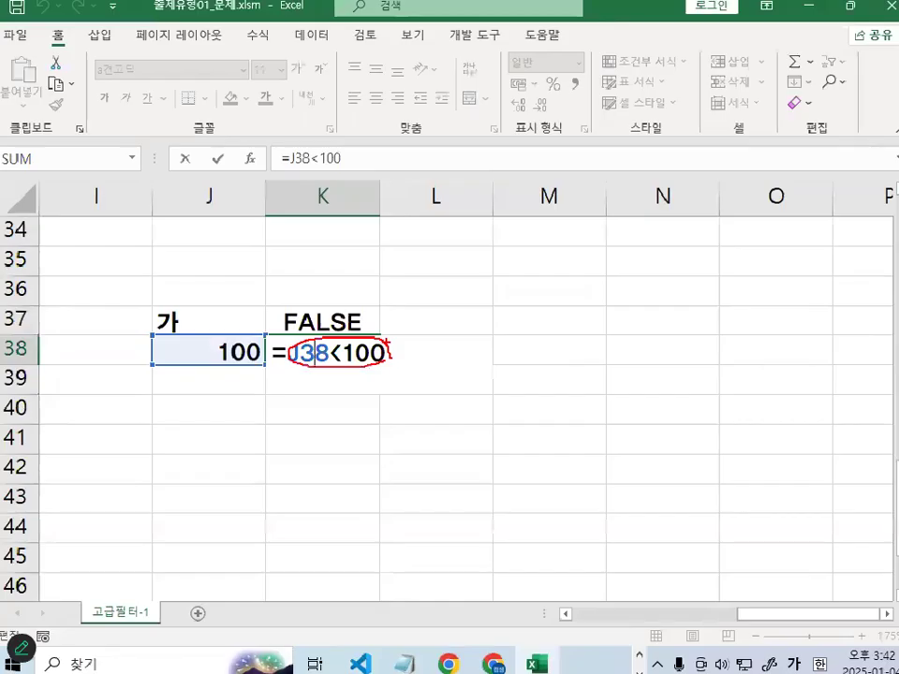
pyautogui.press('Escape')
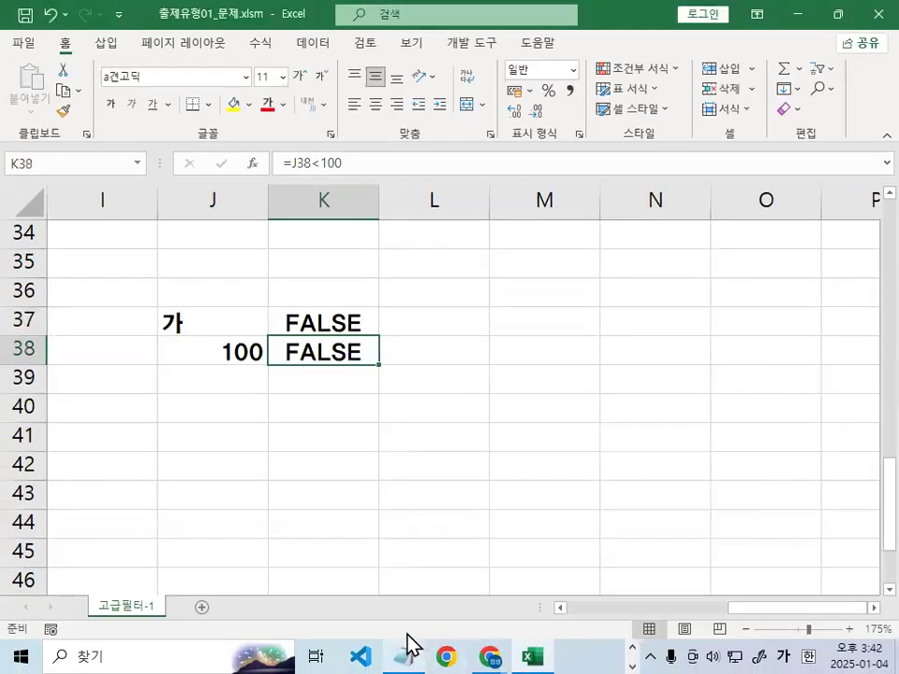
# Switch to the Notepad notes, go back to the <조건입력순서> section, highlight rule 1, and deselect it
pyautogui.click(405, 651)
pyautogui.scroll(1, 175, 384)
pyautogui.scroll(2, 175, 384)
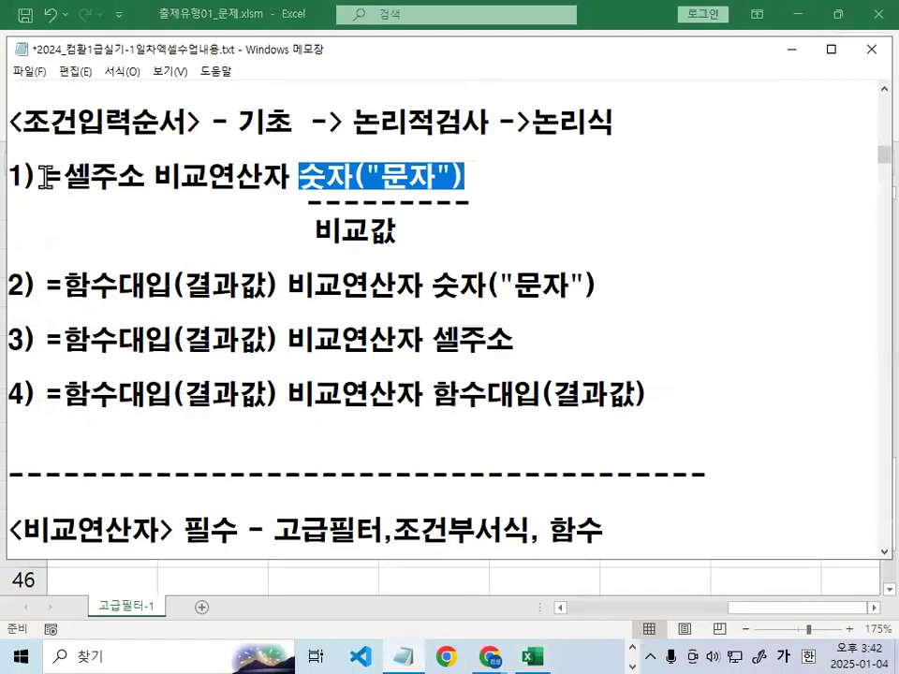
pyautogui.moveTo(47, 176); pyautogui.dragTo(509, 199)
pyautogui.click(490, 192)
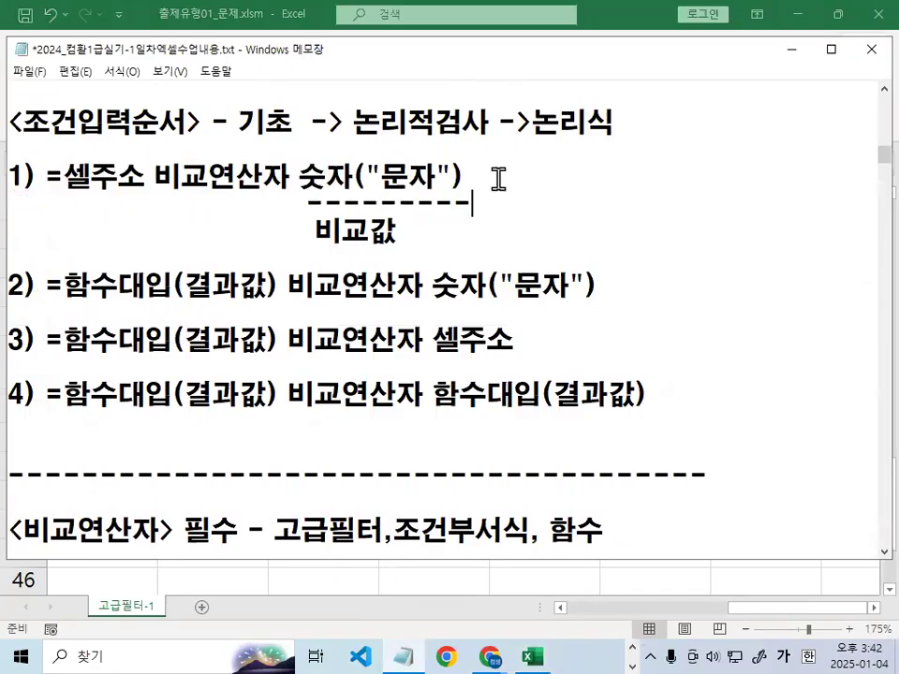
# Mark up rule 2 in the notes with underlines, circles and arrows from rule 1, and clear the marks
pyautogui.hotkey('ctrl', '2')
pyautogui.moveTo(71, 304); pyautogui.dragTo(258, 287)
pyautogui.moveTo(190, 243)
pyautogui.mouseDown()
pyautogui.moveTo(200, 269)
pyautogui.moveTo(267, 172)
pyautogui.mouseUp()
pyautogui.moveTo(439, 303)
pyautogui.mouseDown()
pyautogui.moveTo(590, 302)
pyautogui.moveTo(356, 302)
pyautogui.moveTo(433, 298)
pyautogui.mouseUp()
pyautogui.moveTo(38, 248)
pyautogui.mouseDown()
pyautogui.moveTo(40, 268)
pyautogui.moveTo(98, 181)
pyautogui.mouseUp()
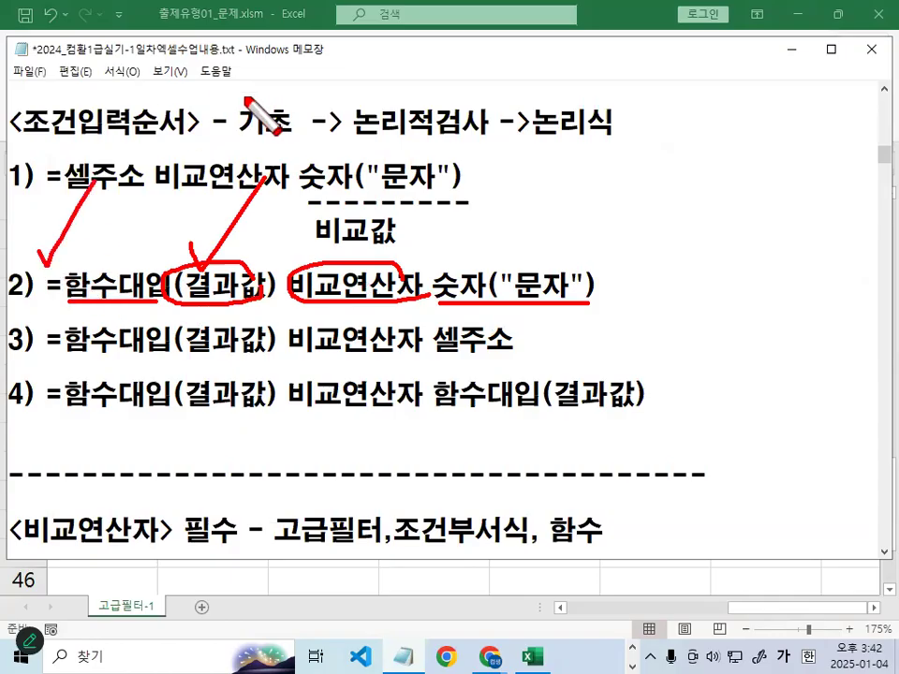
pyautogui.press('Escape')
# Switch to the Excel workbook and enter the headings 중간, 기말 and 결과 in cells J41 to L41
pyautogui.click(538, 655)
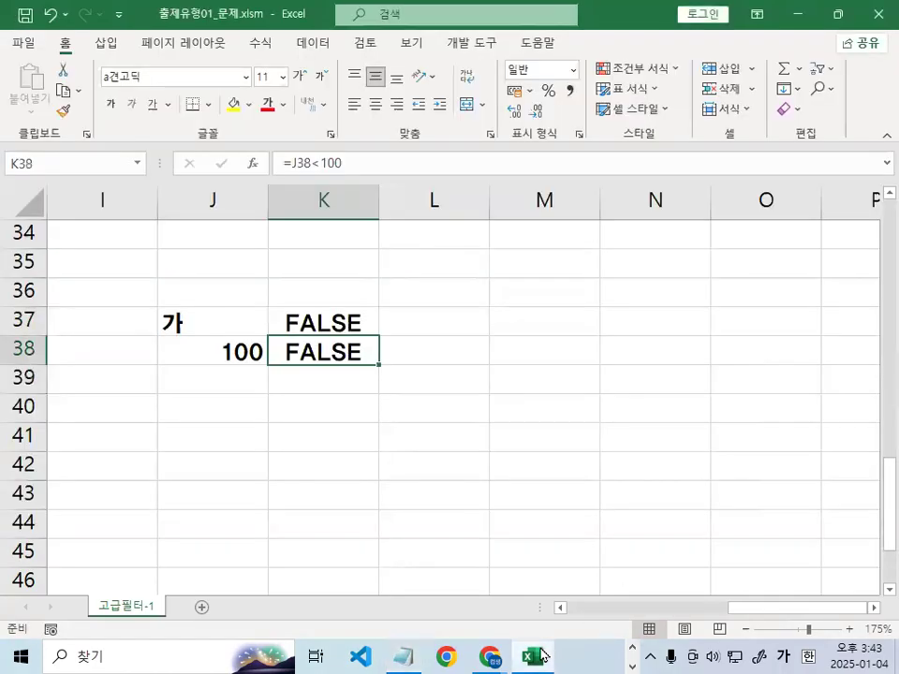
pyautogui.click(351, 482)
pyautogui.click(200, 437)
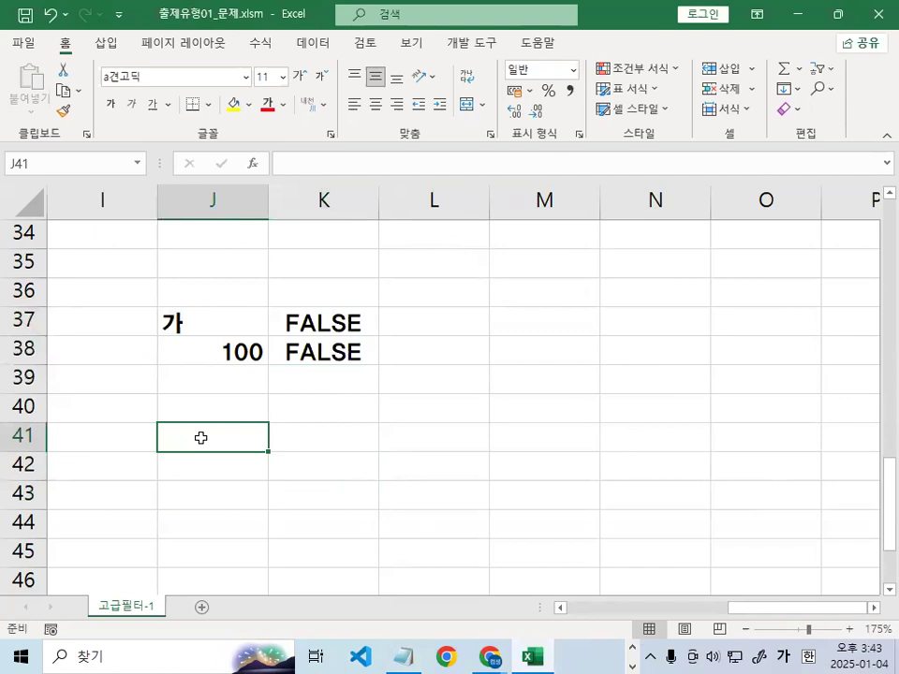
pyautogui.write('중간')
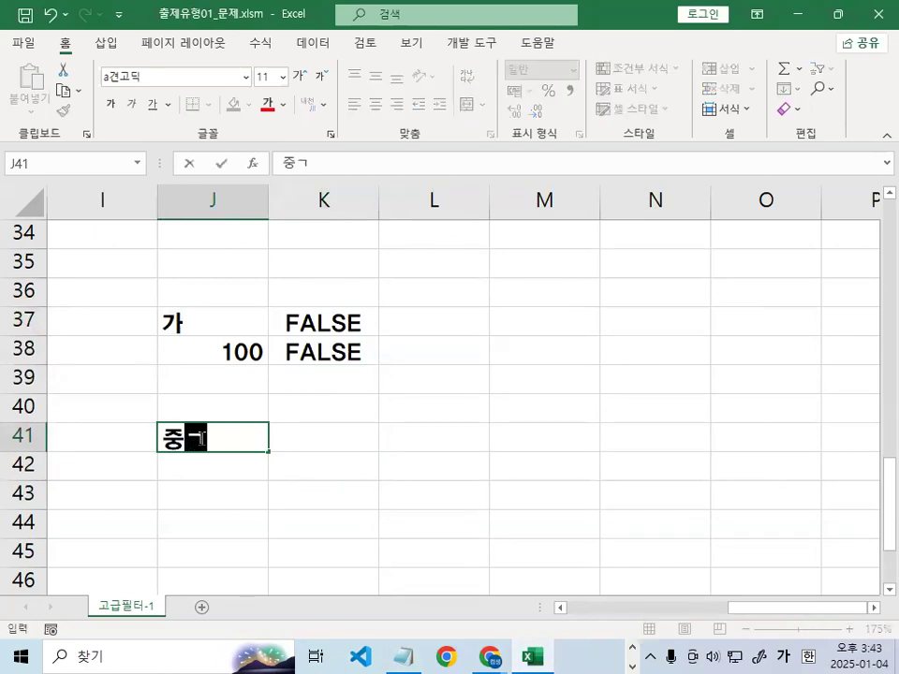
pyautogui.press('Return')
pyautogui.press('Up')
pyautogui.press('Right')
pyautogui.write('기말')
pyautogui.press('Return')
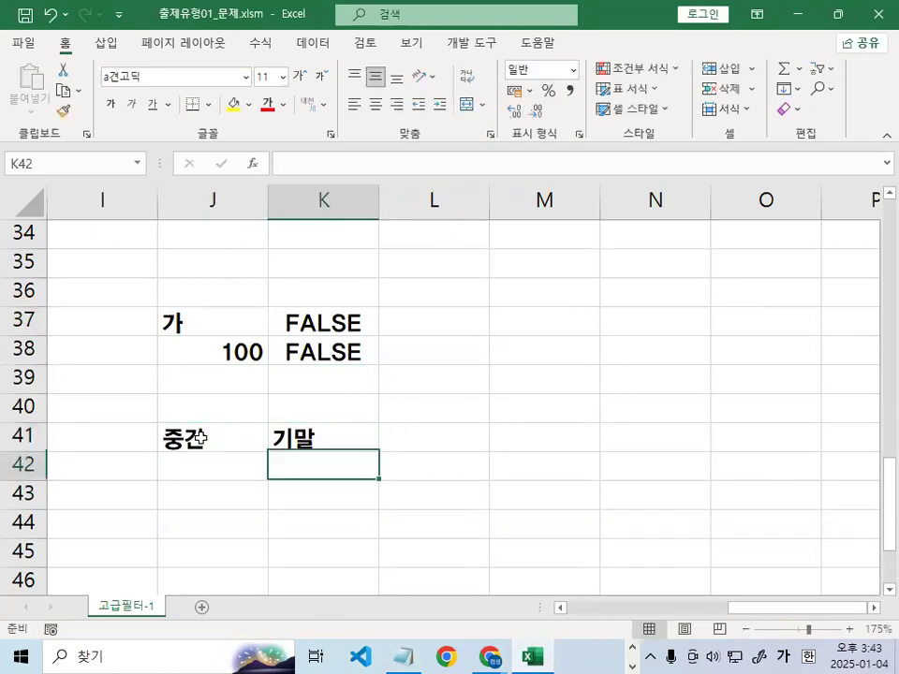
pyautogui.press('Up')
pyautogui.press('Right')
pyautogui.write('결과')
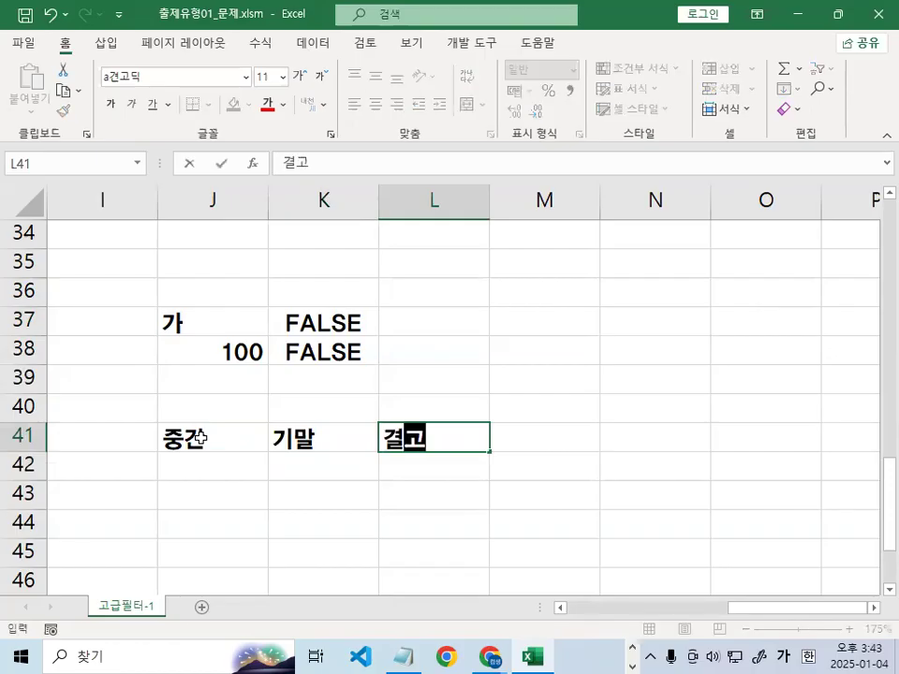
pyautogui.press('Return')
# Enter 80 as both the 중간 score in J42 and the 기말 score in K42
pyautogui.press('Left')
pyautogui.press('Left')
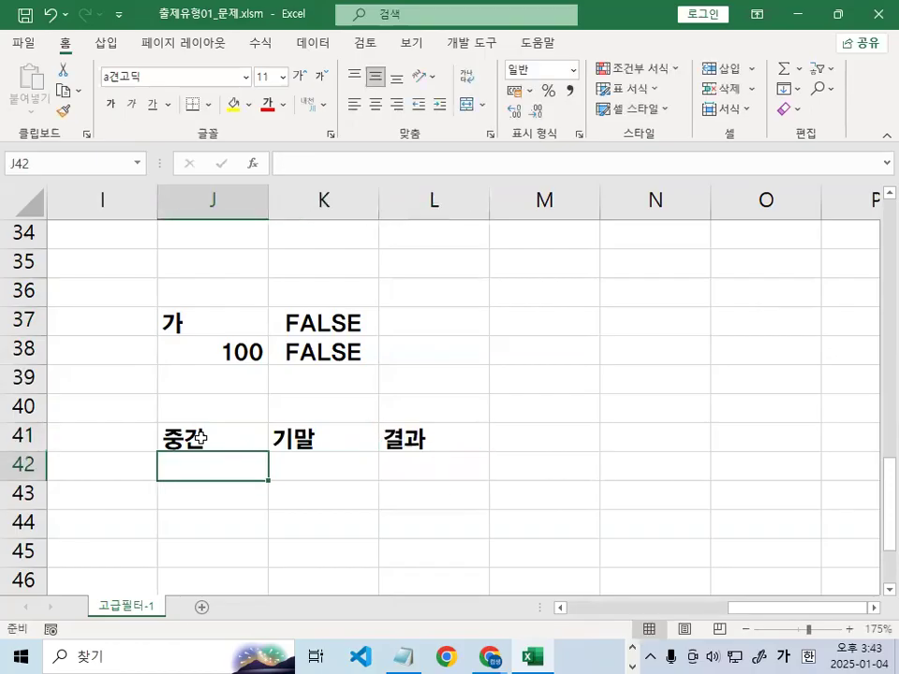
pyautogui.write('80')
pyautogui.press('Return')
pyautogui.press('Right')
pyautogui.press('Up')
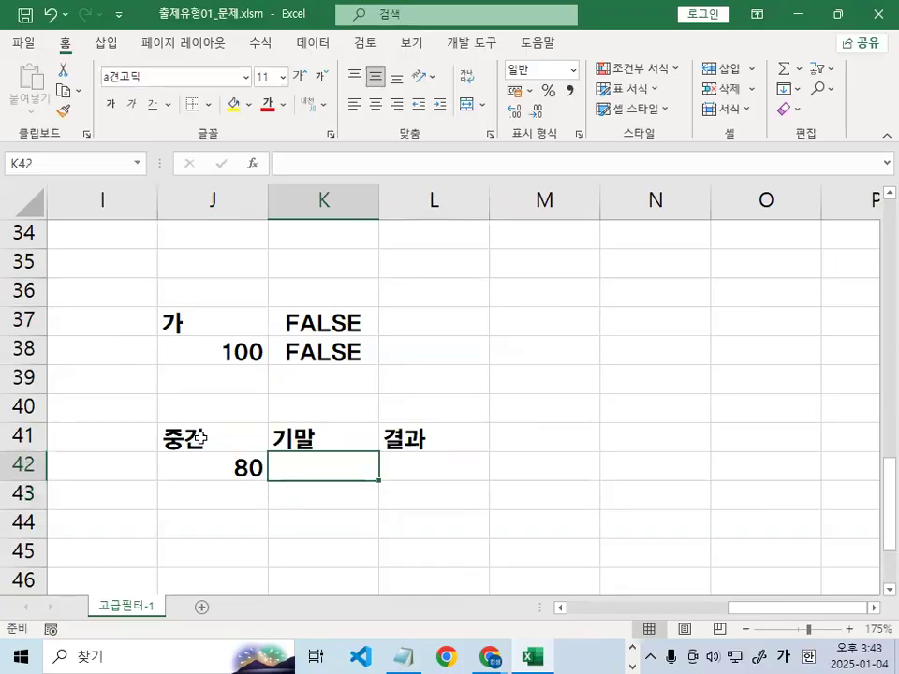
pyautogui.write('80')
pyautogui.press('Return')
# Begin the L42 formula with =AVERAGE(J42:K42), marking the selected score range and clearing the mark along the way
pyautogui.press('Up')
pyautogui.press('Right')
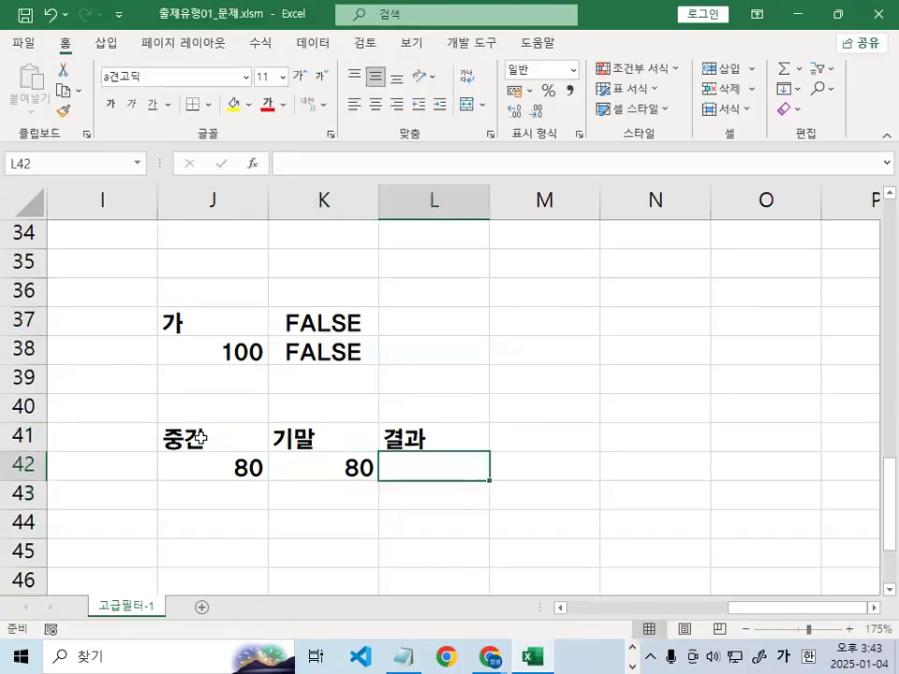
pyautogui.write('=A')
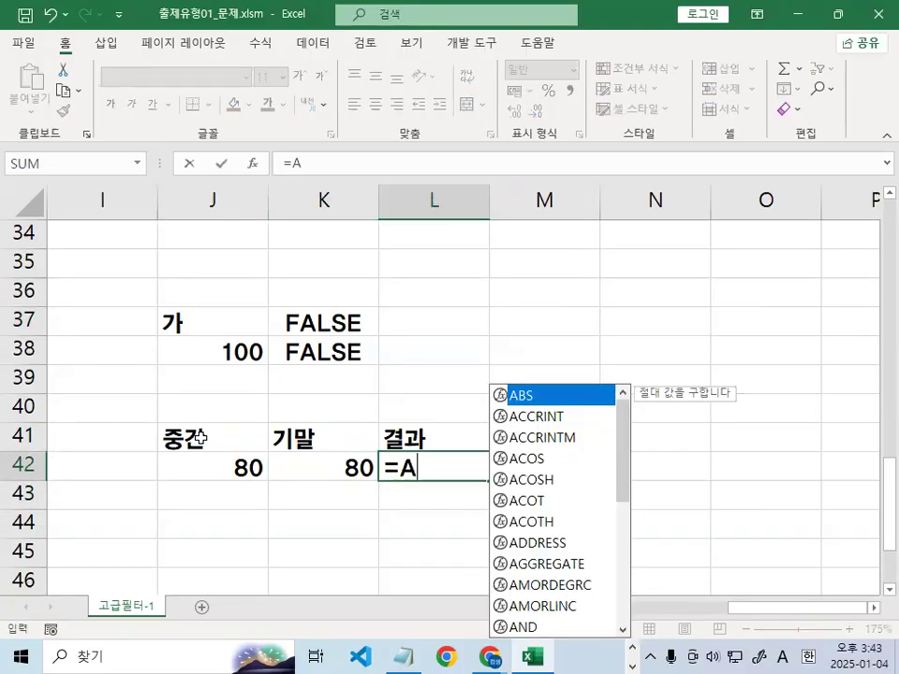
pyautogui.write('V')
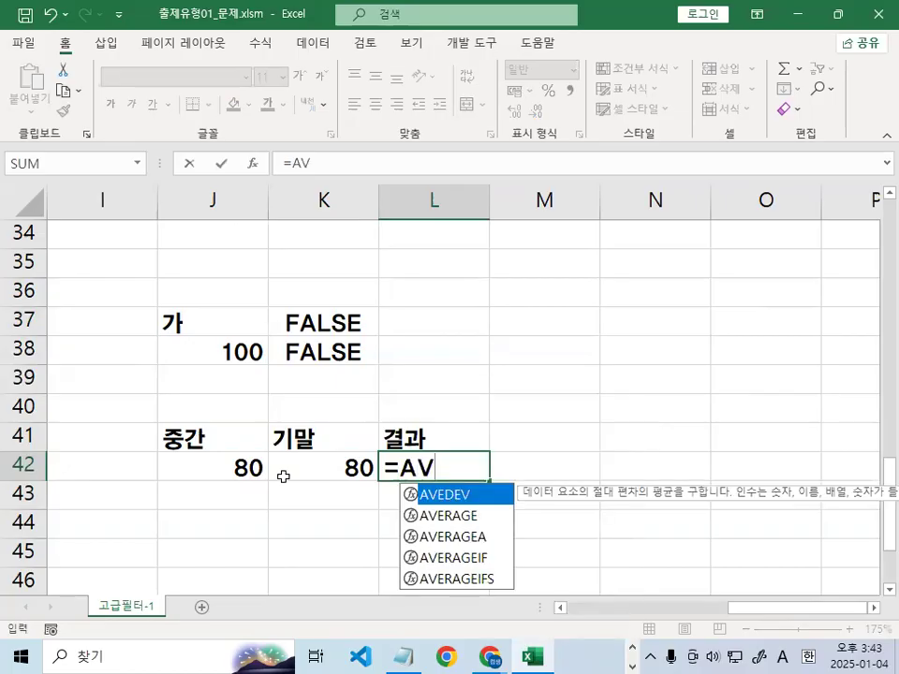
pyautogui.doubleClick(445, 516)
pyautogui.moveTo(235, 470); pyautogui.dragTo(325, 463)
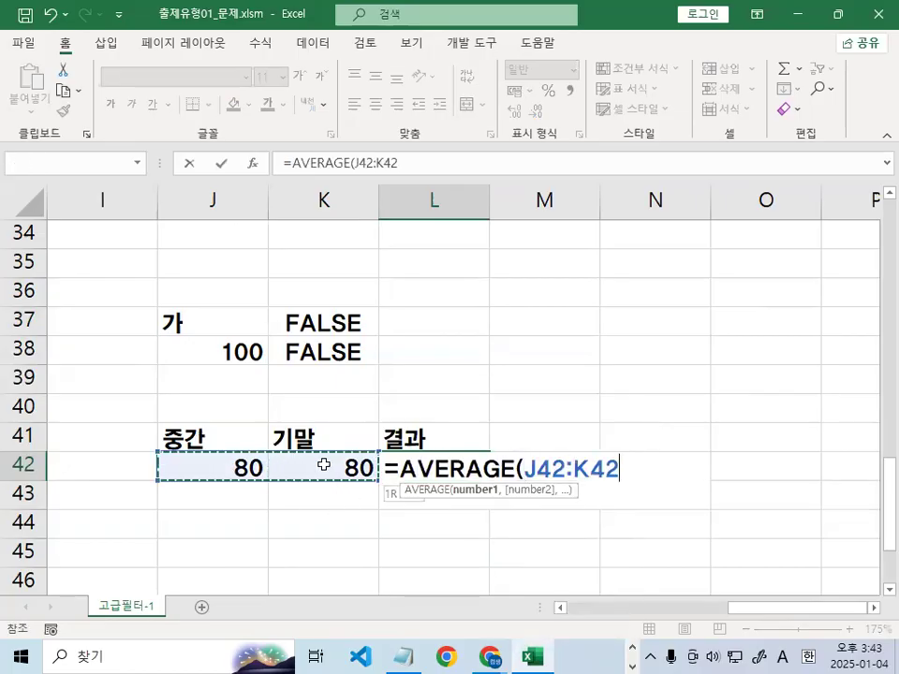
pyautogui.scroll(-1, 354, 543)
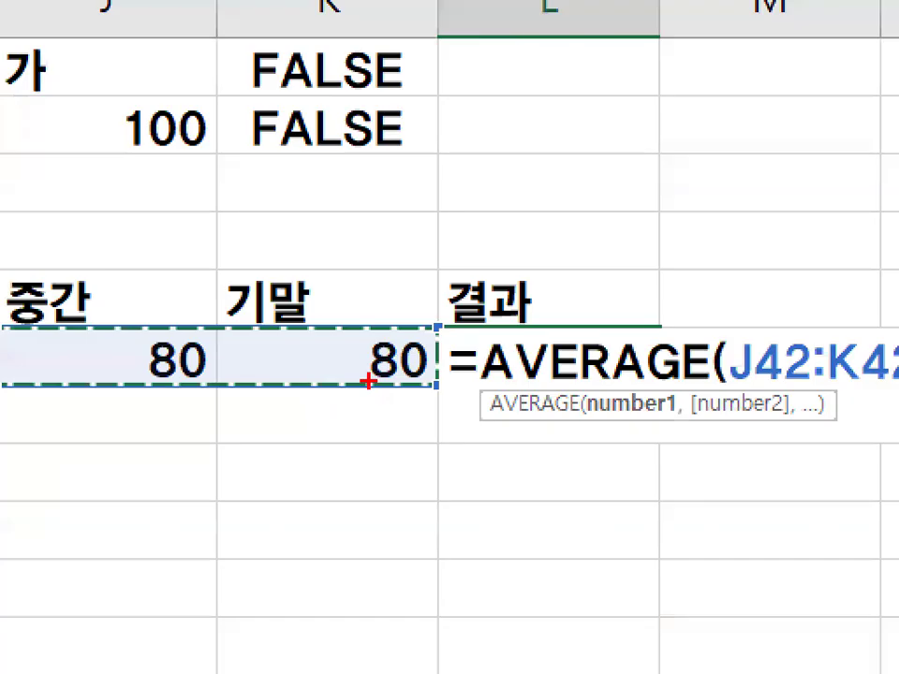
pyautogui.moveTo(440, 376)
pyautogui.mouseDown()
pyautogui.moveTo(131, 399)
pyautogui.moveTo(397, 360)
pyautogui.mouseUp()
pyautogui.press('Escape')
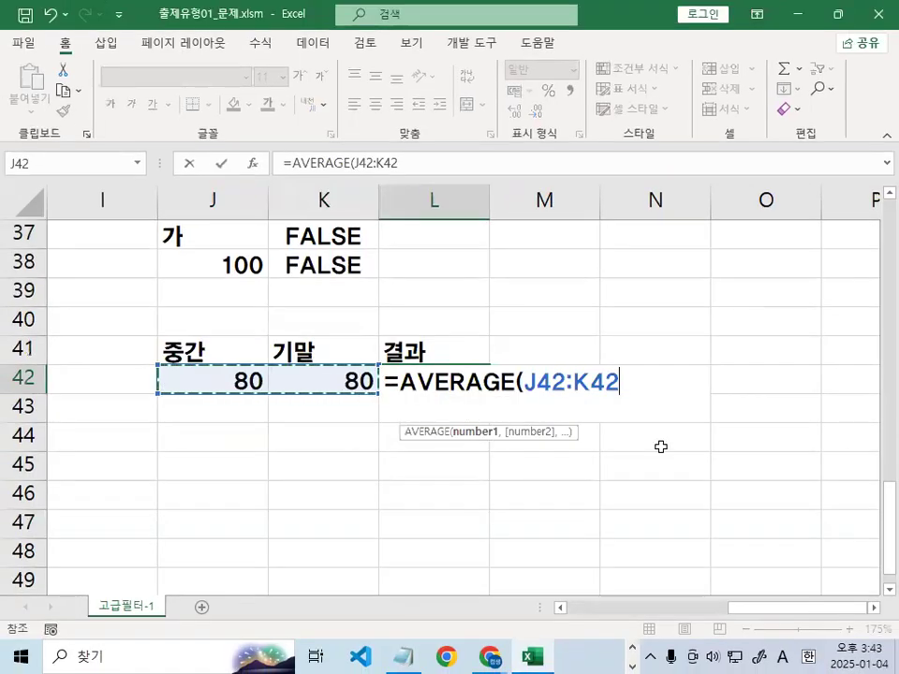
pyautogui.write(')')
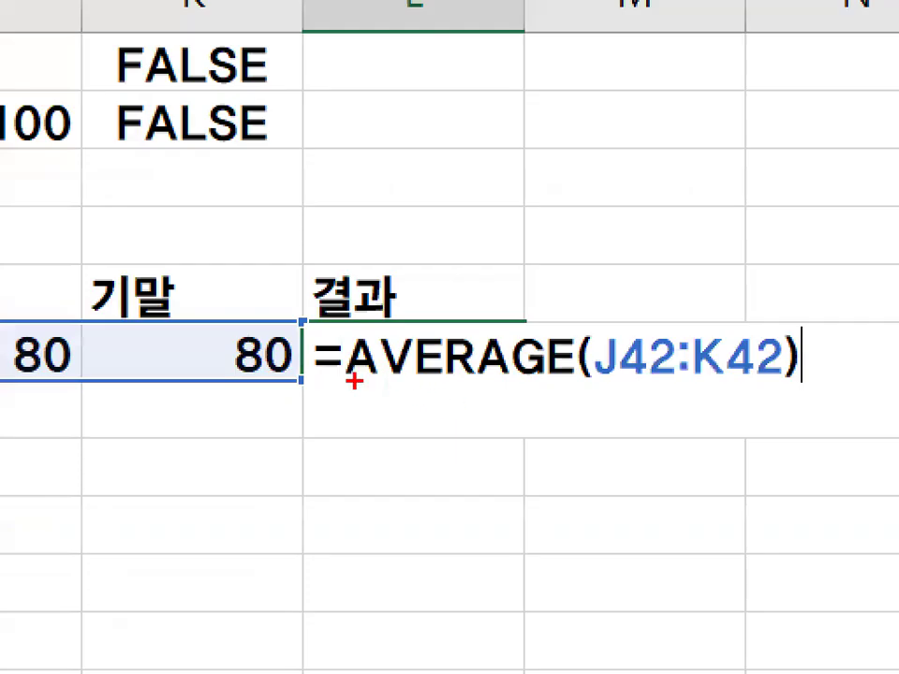
# Annotate the AVERAGE part, complete the L42 formula as =AVERAGE(J42:K42)>=90, and reopen it to circle the function before leaving editing
pyautogui.moveTo(403, 393); pyautogui.dragTo(496, 395)
pyautogui.moveTo(546, 301)
pyautogui.mouseDown()
pyautogui.moveTo(555, 339)
pyautogui.moveTo(707, 143)
pyautogui.mouseUp()
pyautogui.moveTo(819, 378)
pyautogui.mouseDown()
pyautogui.moveTo(562, 293)
pyautogui.moveTo(793, 418)
pyautogui.mouseUp()
pyautogui.press('Escape')
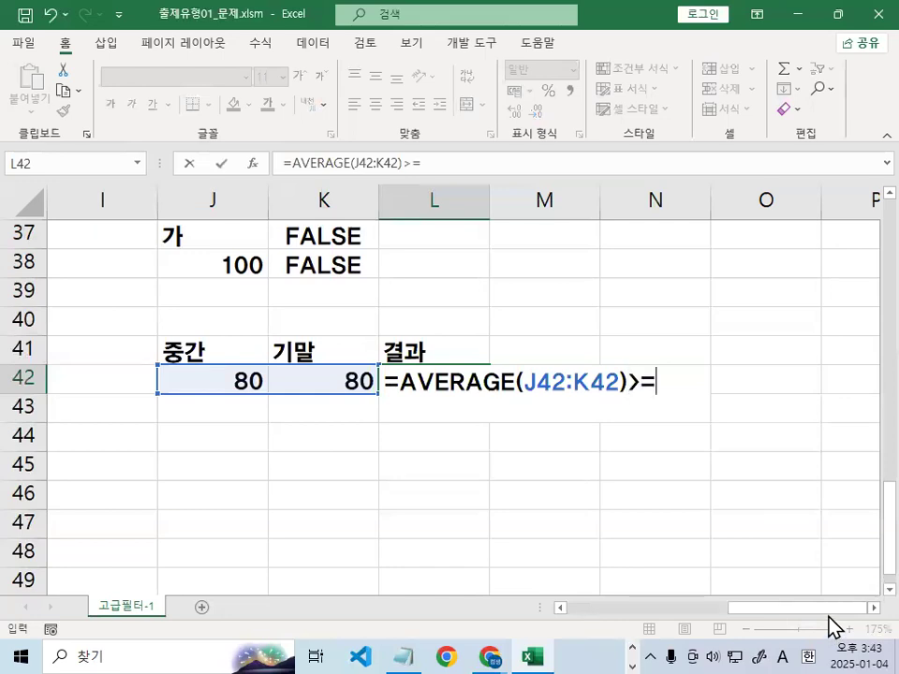
pyautogui.write('0')
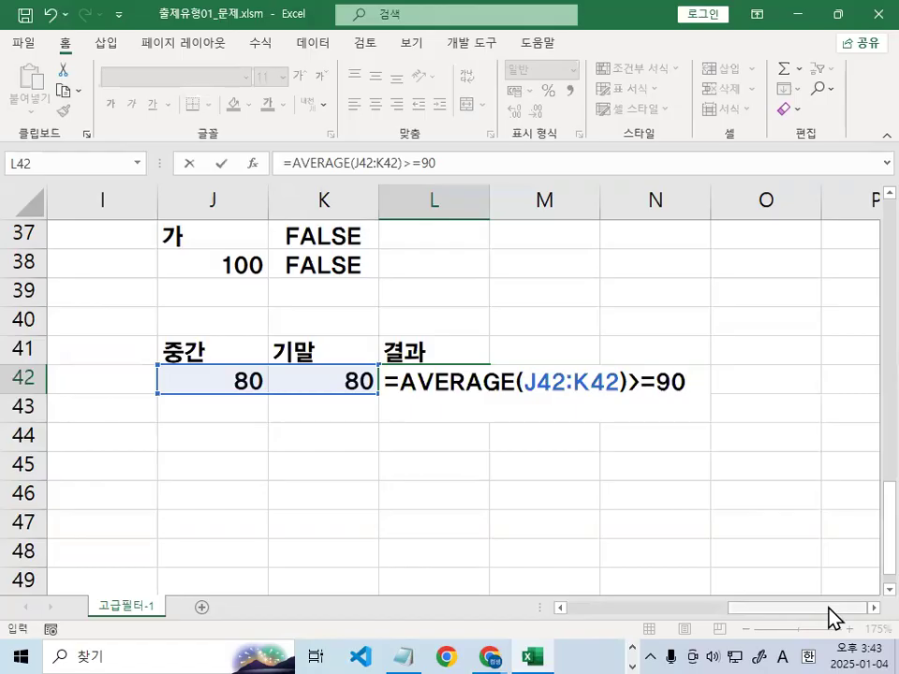
pyautogui.press('Return')
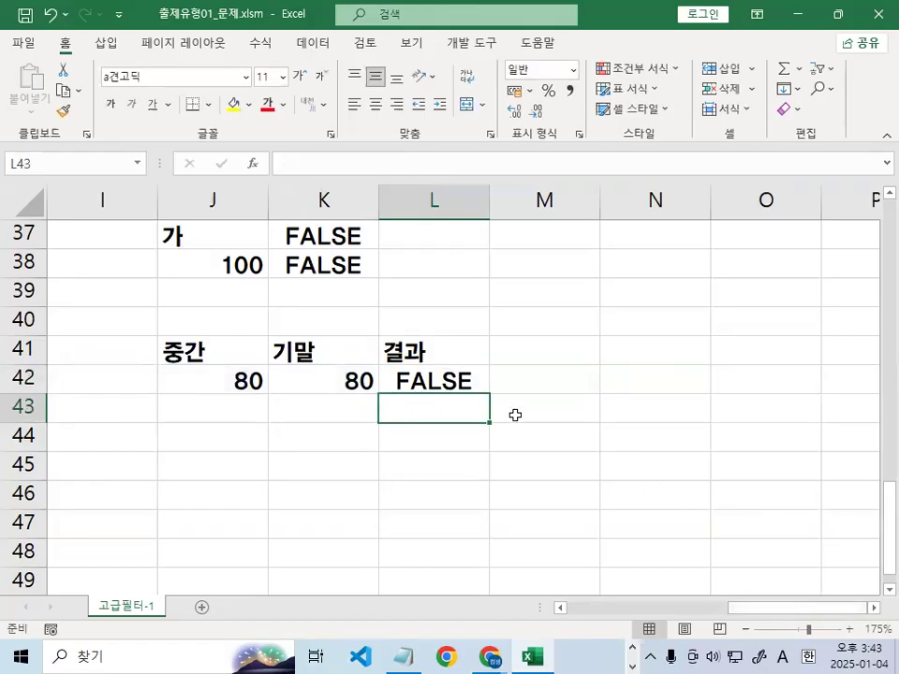
pyautogui.doubleClick(467, 381)
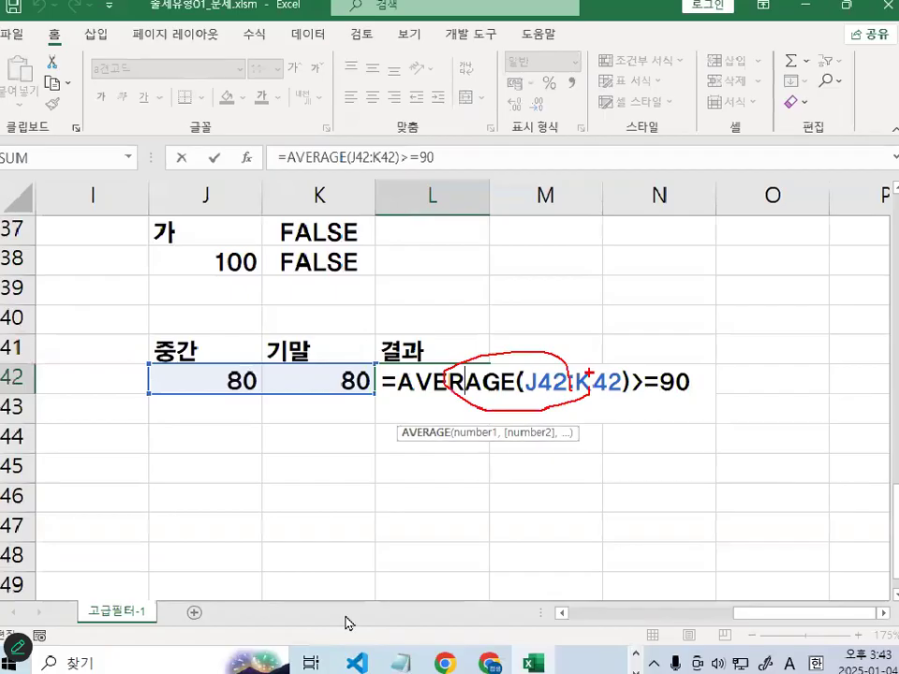
pyautogui.press('Escape')
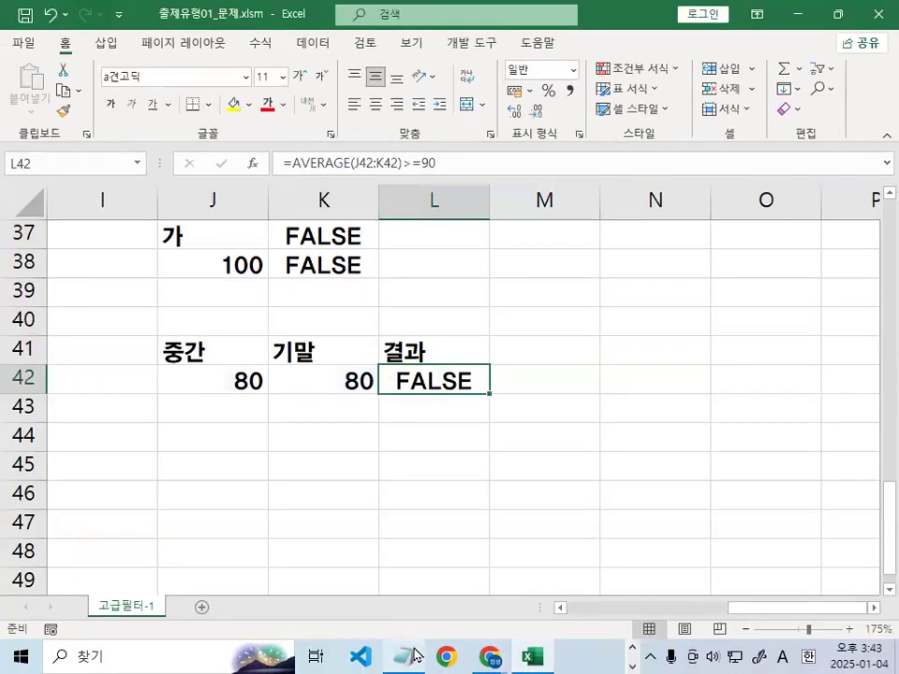
# Switch to the Notepad notes and highlight 함수대입(결과값) in rule 2, followed by the differing comparison values of rules 2 and 3
pyautogui.hotkey('alt', 'Tab')
pyautogui.moveTo(72, 292); pyautogui.dragTo(302, 274)
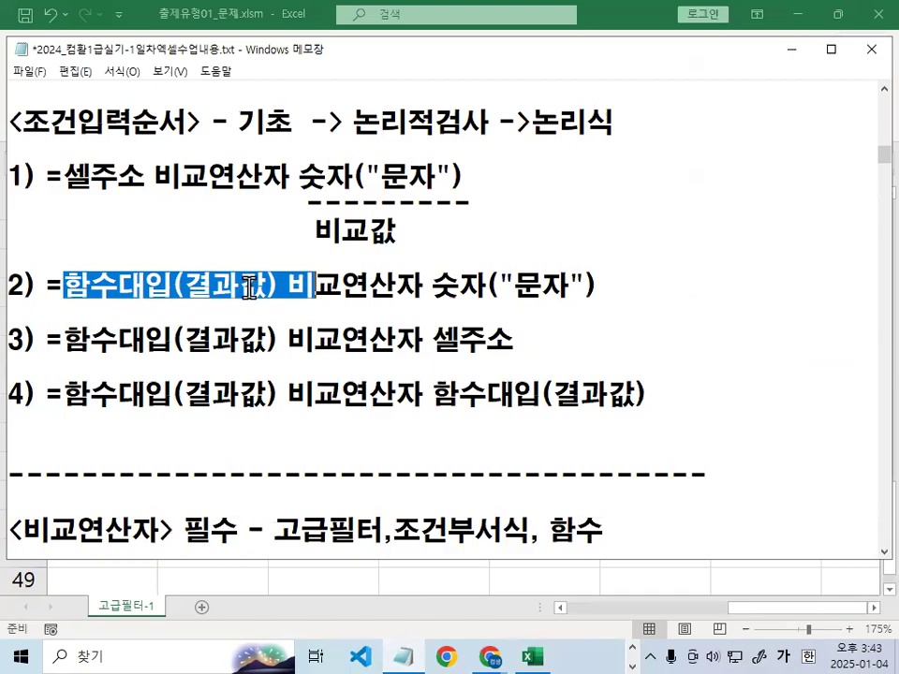
pyautogui.moveTo(73, 287); pyautogui.dragTo(279, 283)
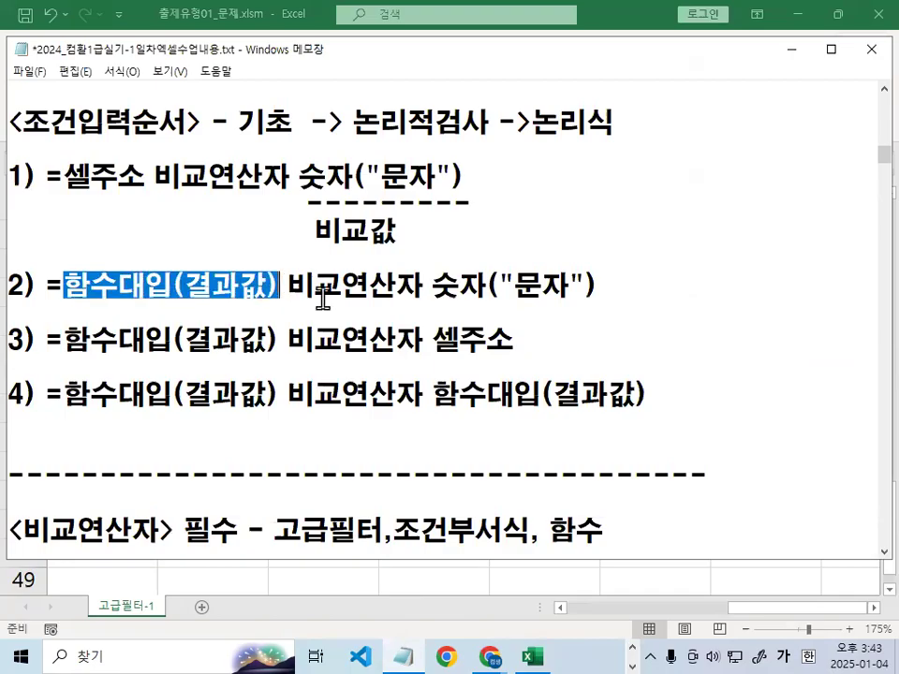
pyautogui.moveTo(63, 340); pyautogui.dragTo(150, 341)
pyautogui.moveTo(289, 339); pyautogui.dragTo(413, 335)
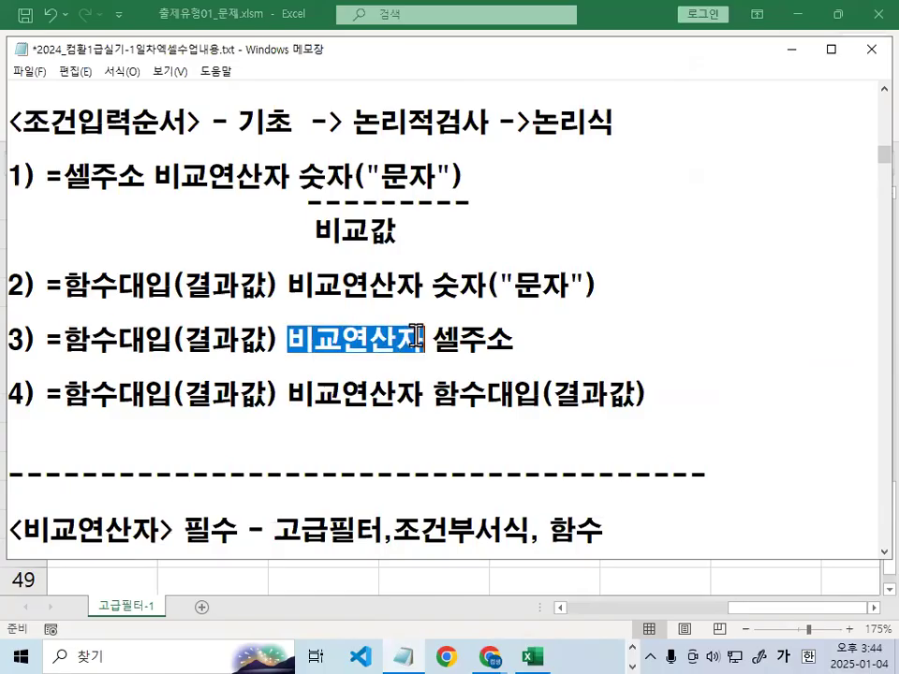
pyautogui.moveTo(432, 283); pyautogui.dragTo(596, 287)
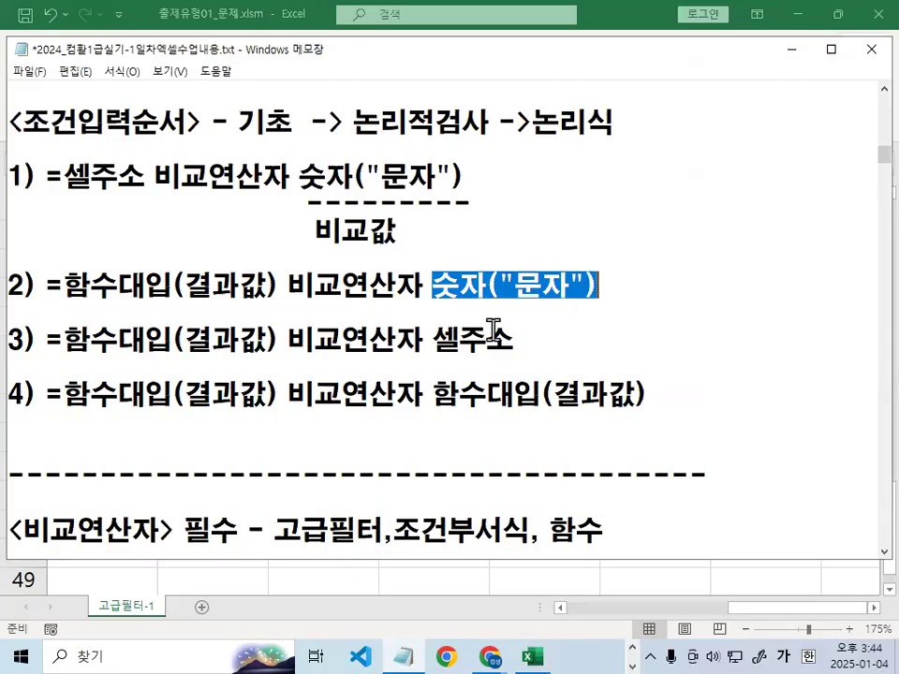
pyautogui.moveTo(433, 340); pyautogui.dragTo(510, 343)
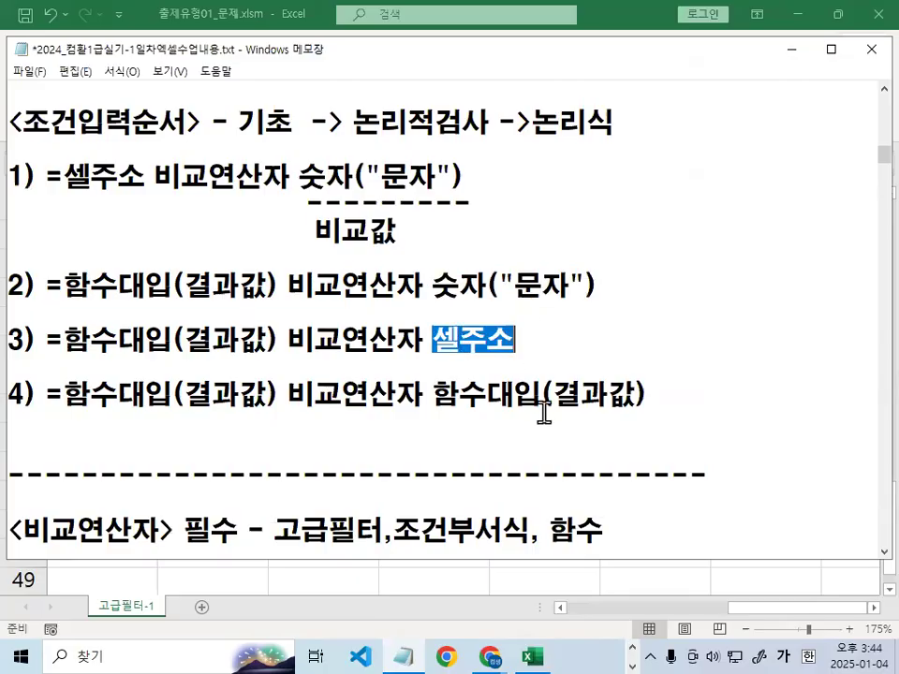
# Return to the Excel workbook, check the L42 formula, and enter 90 in cell N42
pyautogui.hotkey('alt', 'Tab')
pyautogui.doubleClick(450, 381)
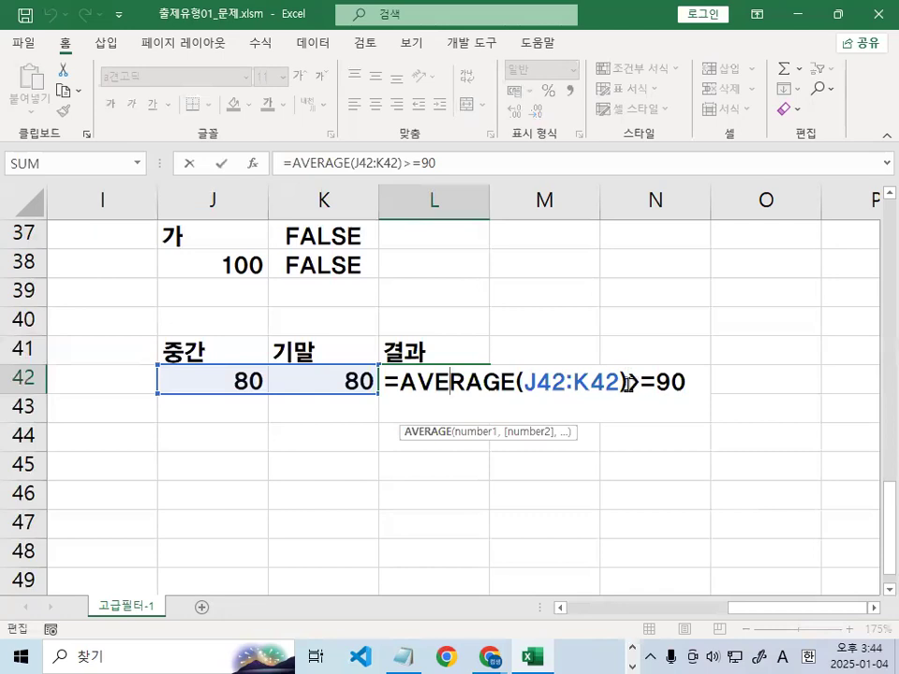
pyautogui.hotkey('ctrl', 'Return')
pyautogui.press('Right')
pyautogui.press('Right')
pyautogui.write('90')
pyautogui.press('Return')
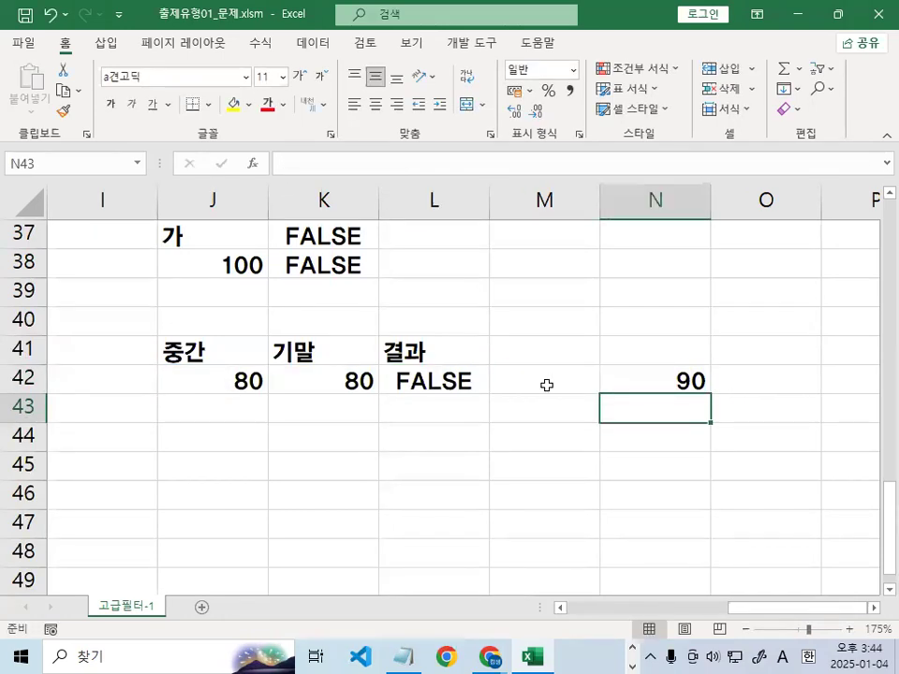
pyautogui.click(457, 390)
pyautogui.doubleClick(481, 383)
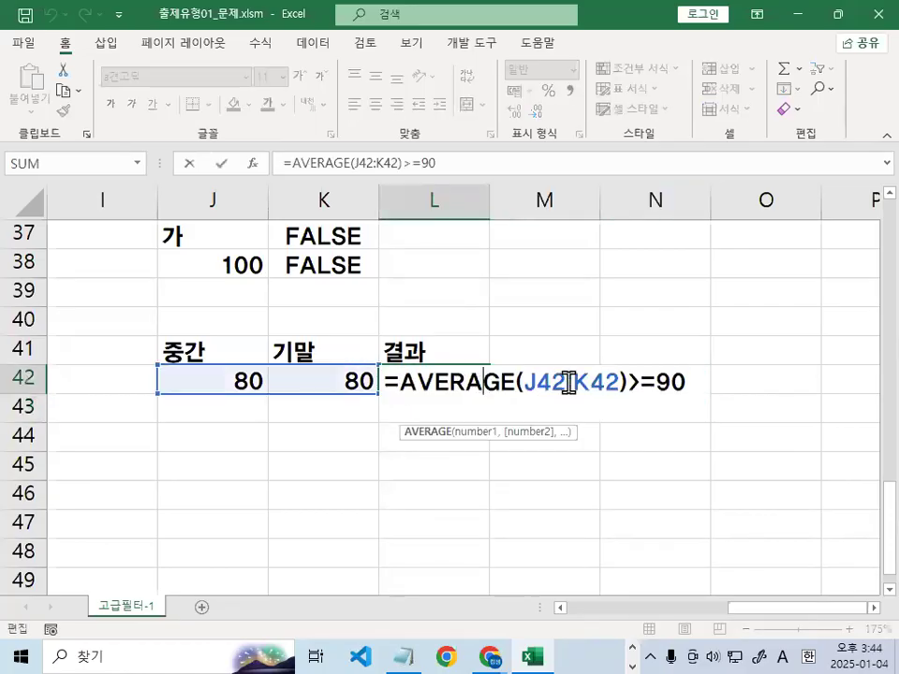
pyautogui.moveTo(654, 379); pyautogui.dragTo(720, 375)
pyautogui.press('BackSpace')
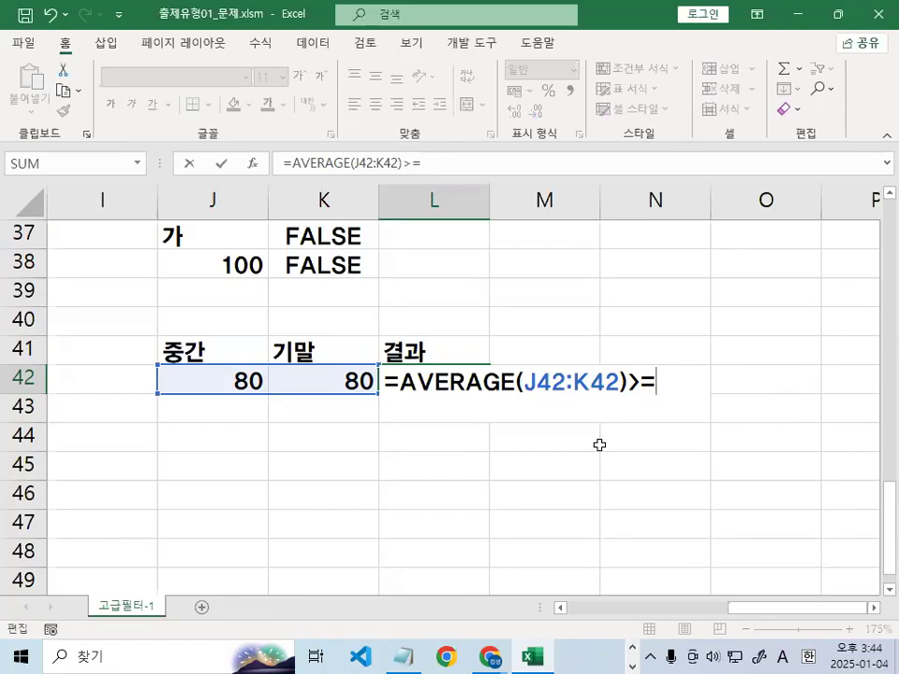
pyautogui.write('90')
pyautogui.hotkey('ctrl', 'Return')
# Move the 90 from N42 to K47 and replace the comparison value in the L42 formula with a reference to K47
pyautogui.click(690, 382)
pyautogui.moveTo(682, 390); pyautogui.dragTo(312, 541)
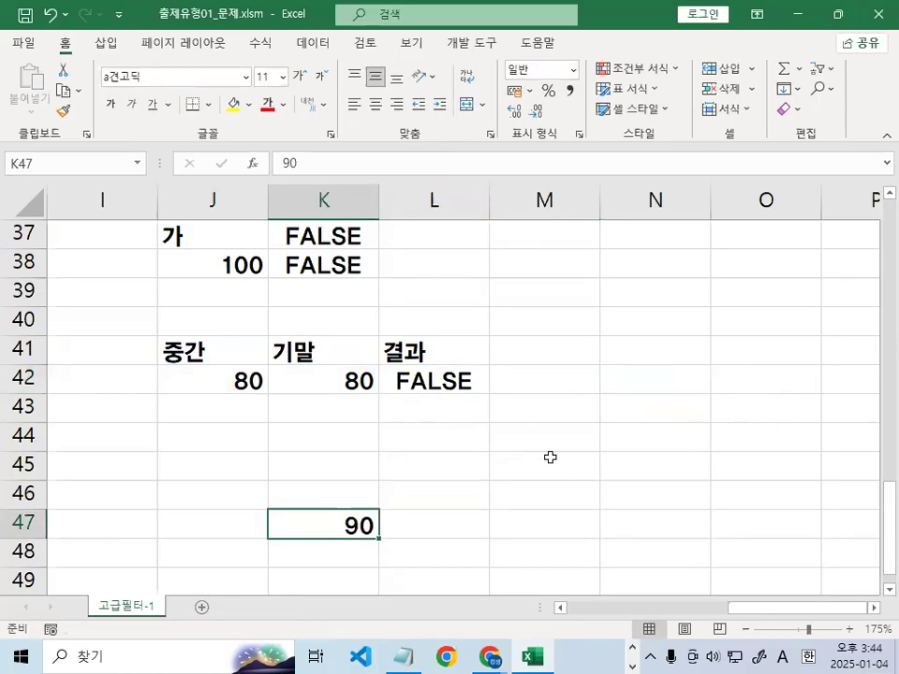
pyautogui.click(462, 377)
pyautogui.doubleClick(463, 380)
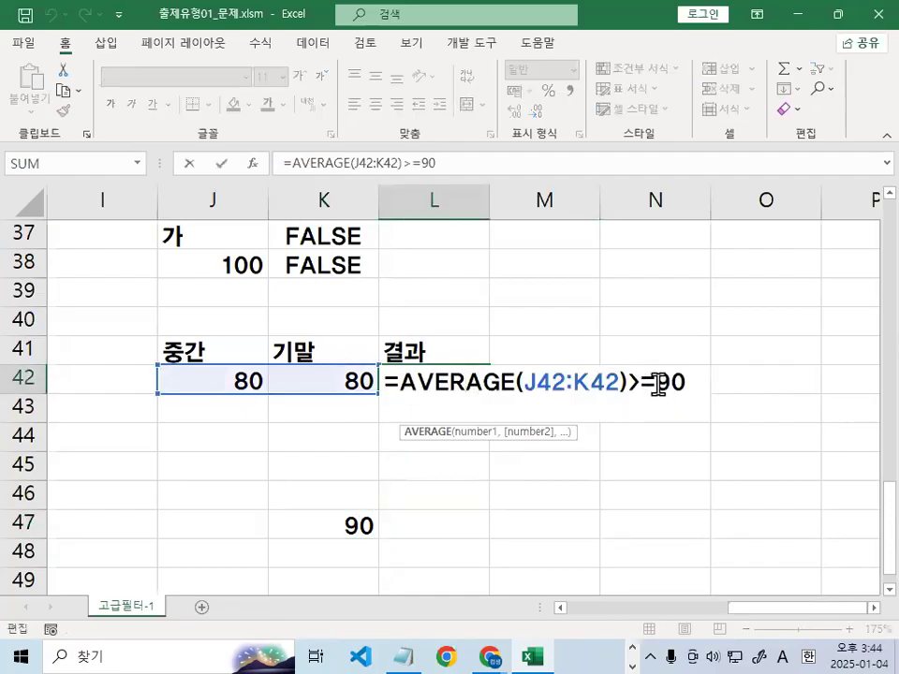
pyautogui.moveTo(657, 381); pyautogui.dragTo(733, 382)
pyautogui.press('BackSpace')
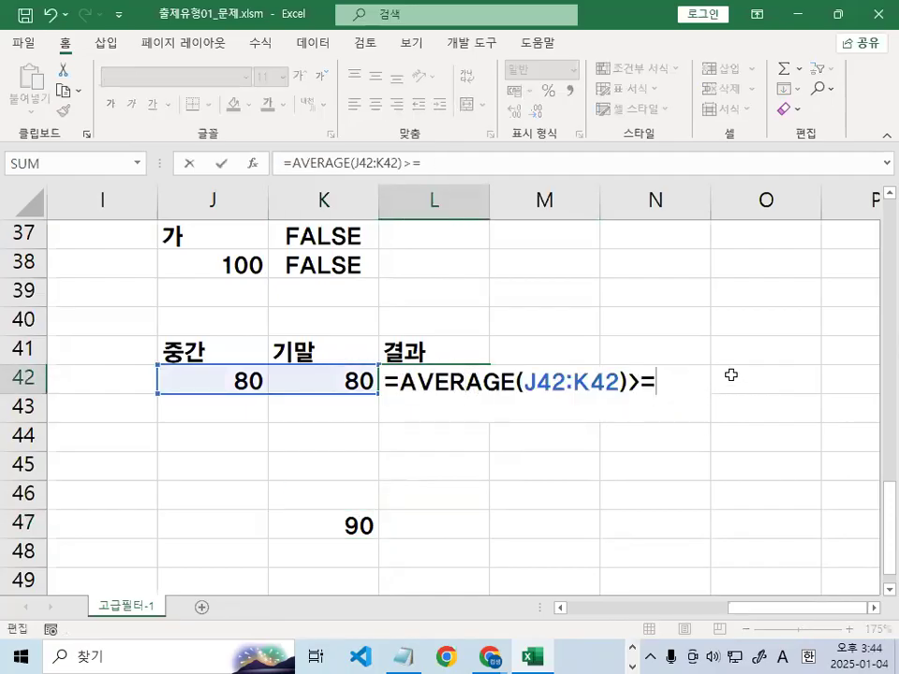
pyautogui.click(376, 531)
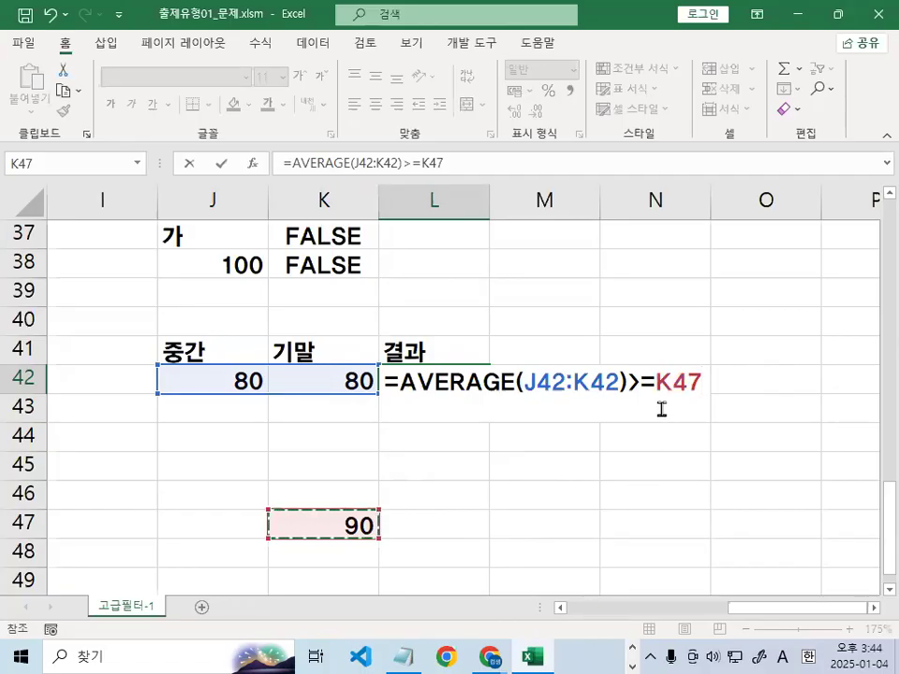
# Circle the value in K47, clear the mark, and commit the L42 formula =AVERAGE(J42:K42)>=K47
pyautogui.hotkey('ctrl', '1')
pyautogui.click(306, 568)
pyautogui.moveTo(459, 514); pyautogui.dragTo(462, 507)
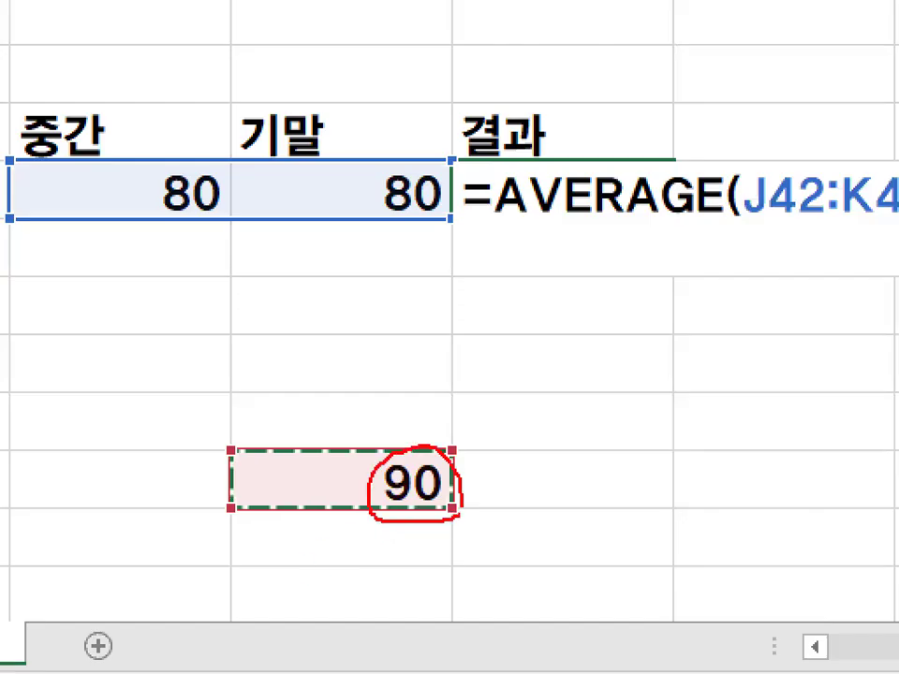
pyautogui.press('Escape')
pyautogui.press('Return')
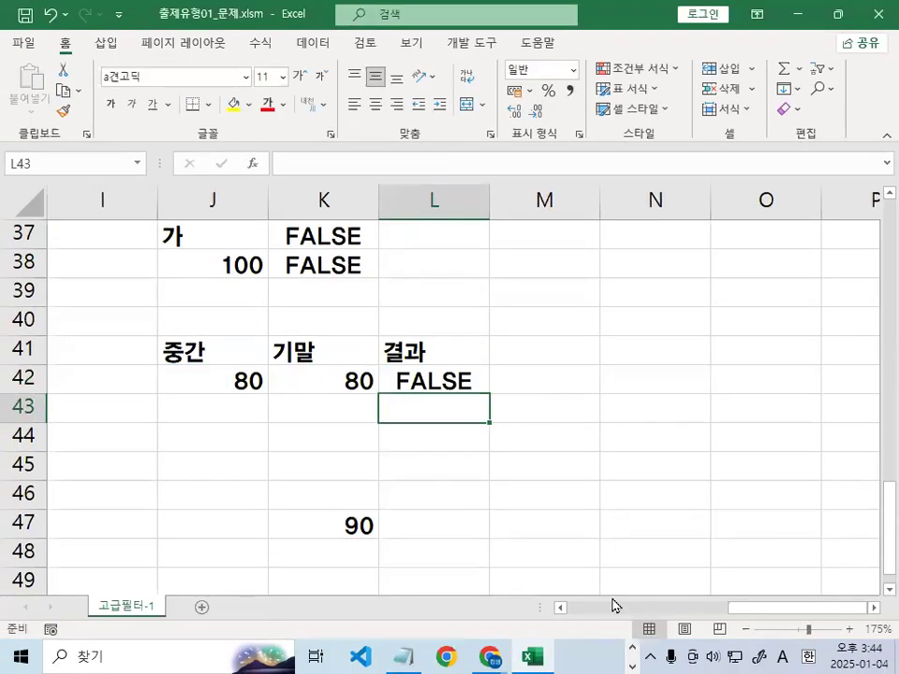
# Set the comparison value in cell K47 to 80 and reselect the cell
pyautogui.click(356, 525)
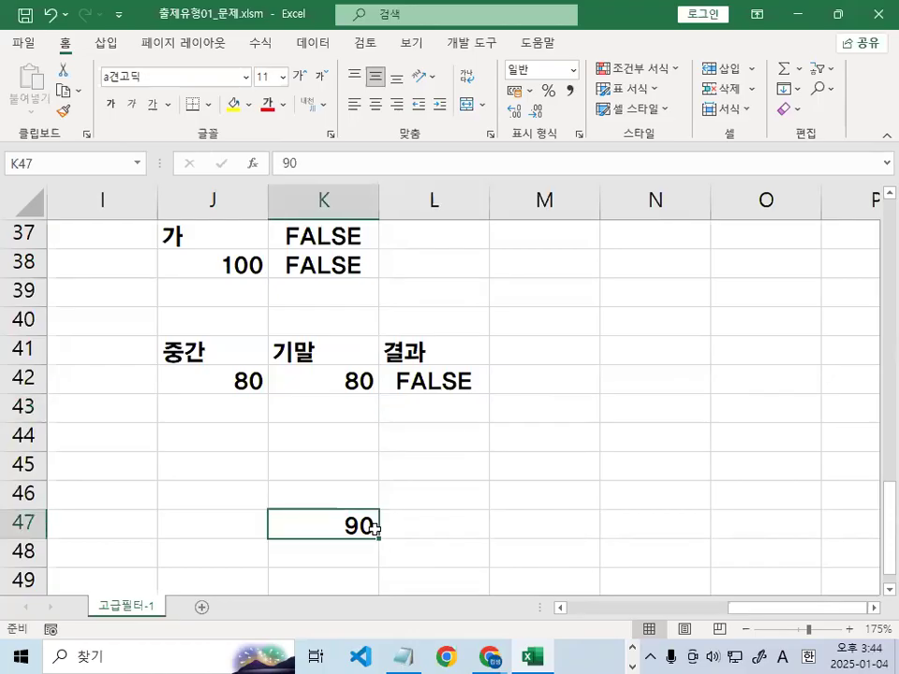
pyautogui.write('80')
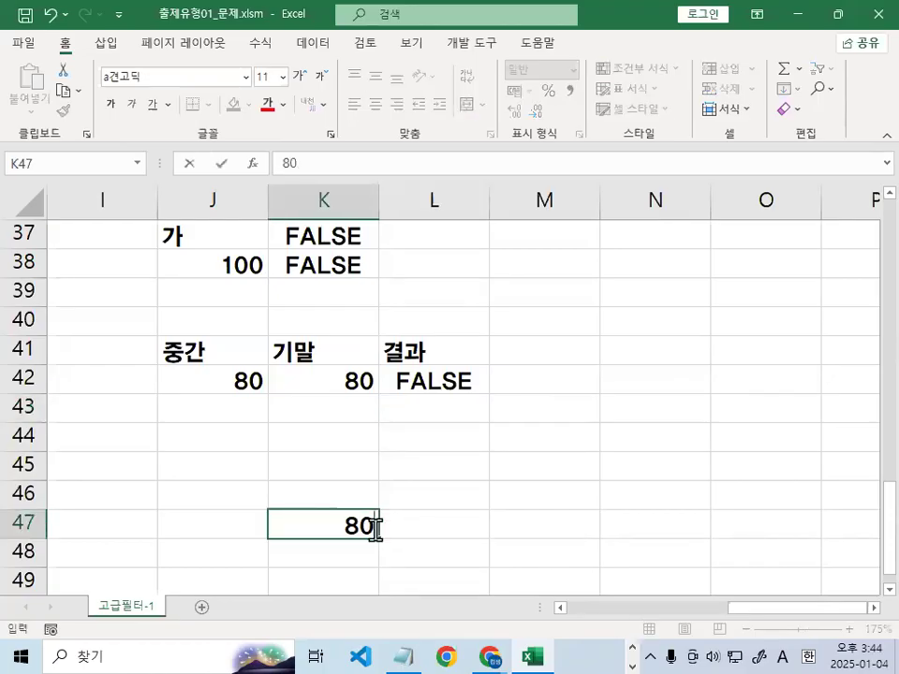
pyautogui.press('Return')
pyautogui.click(374, 530)
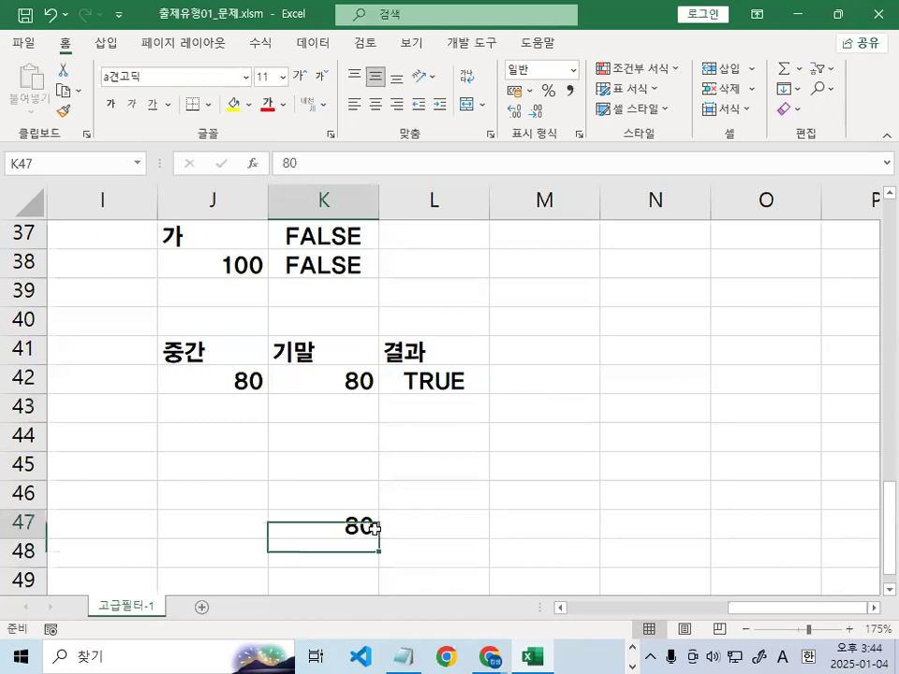
# Switch to the Notepad notes and highlight the 함수대입(결과값) parts on both sides of the comparison operator in rule 4
pyautogui.click(405, 657)
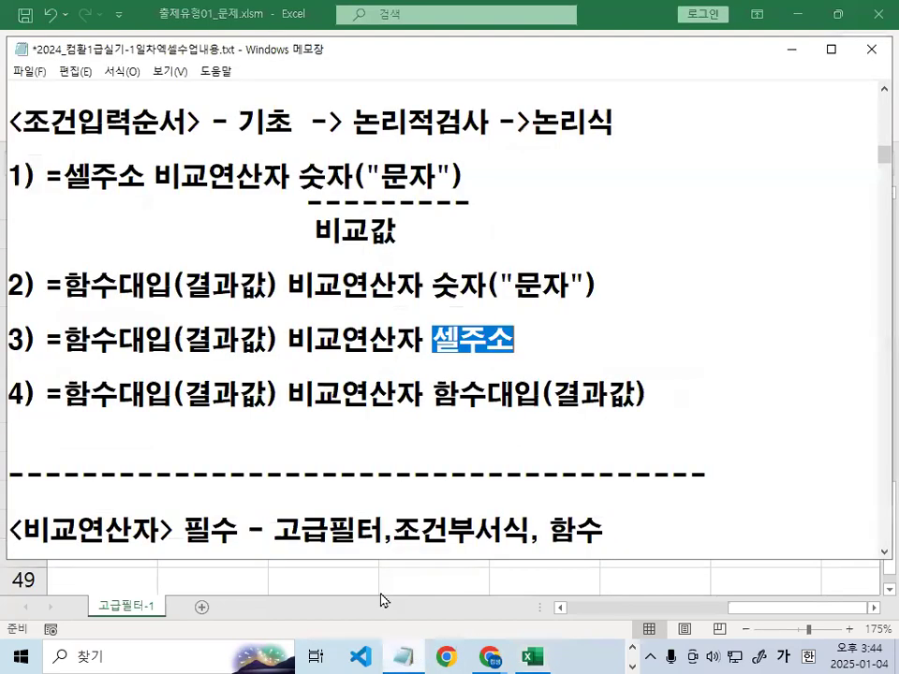
pyautogui.click(468, 334)
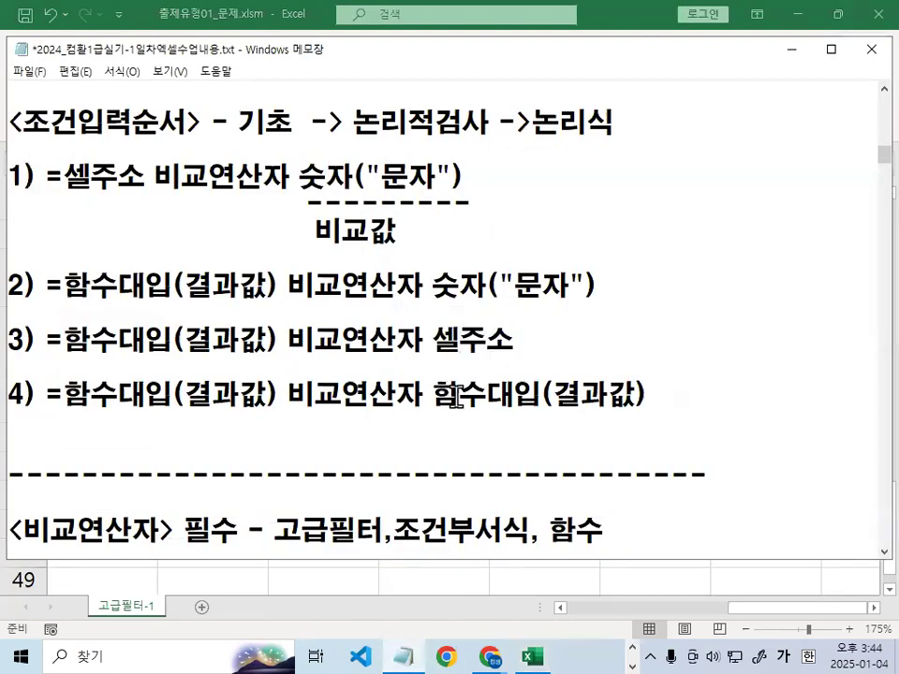
pyautogui.moveTo(66, 395); pyautogui.dragTo(276, 394)
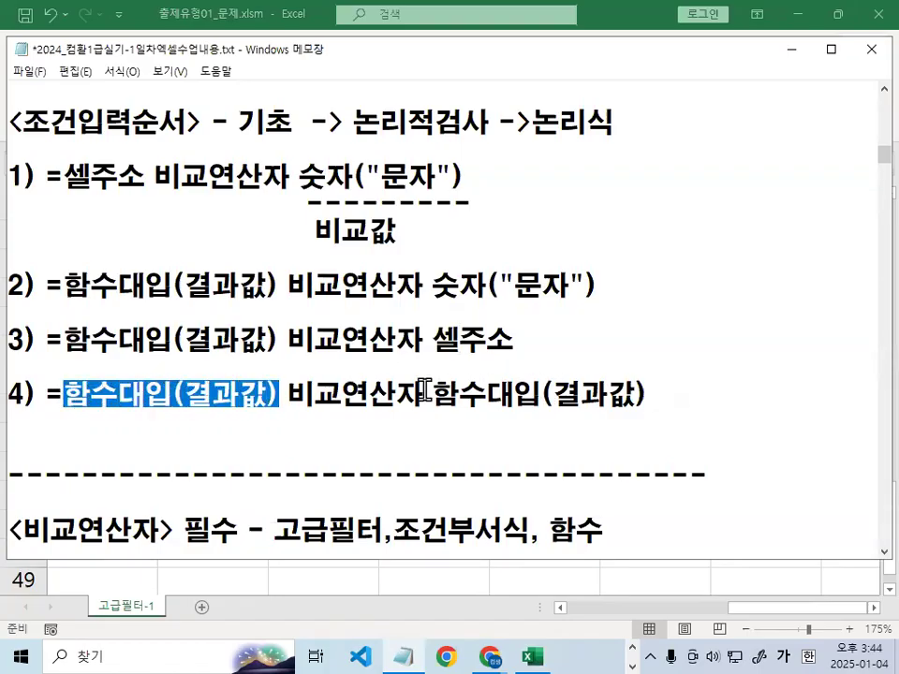
pyautogui.moveTo(423, 401); pyautogui.dragTo(754, 405)
pyautogui.click(743, 399)
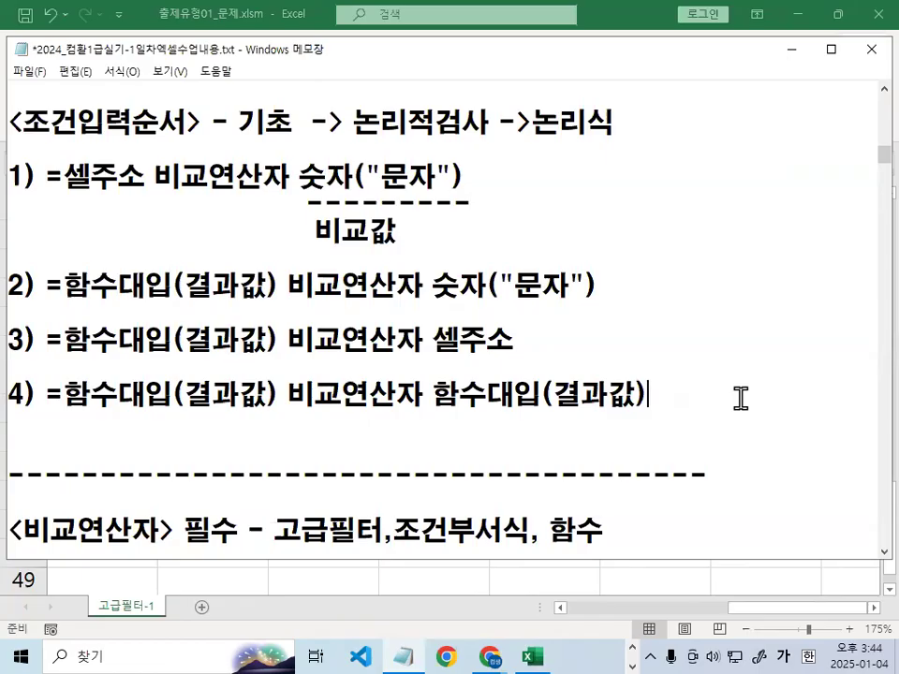
# Underline 조건입력순서, bracket the four condition rules with a handwritten 4, and clear the marks
pyautogui.moveTo(18, 143); pyautogui.dragTo(170, 141)
pyautogui.moveTo(590, 171)
pyautogui.mouseDown()
pyautogui.moveTo(695, 347)
pyautogui.moveTo(659, 400)
pyautogui.mouseUp()
pyautogui.moveTo(758, 274)
pyautogui.mouseDown()
pyautogui.moveTo(742, 323)
pyautogui.moveTo(806, 324)
pyautogui.mouseUp()
pyautogui.moveTo(804, 262); pyautogui.dragTo(749, 373)
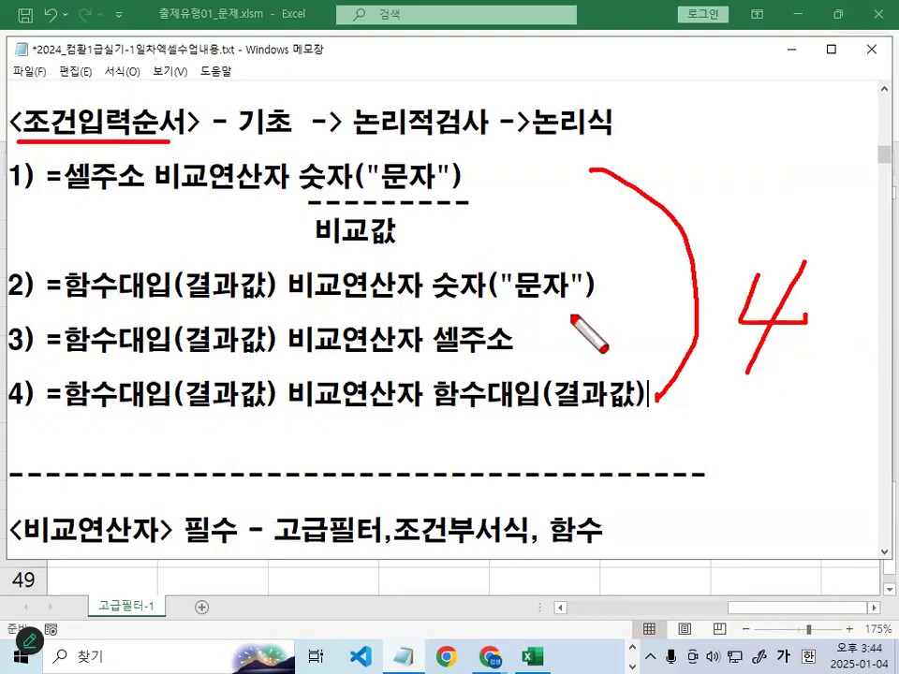
pyautogui.press('Escape')
# Go back to the <조건과 조건간의 관계 파악> notes and highlight the keywords 이면서,이고,모두,연속범위
pyautogui.scroll(3, 255, 263)
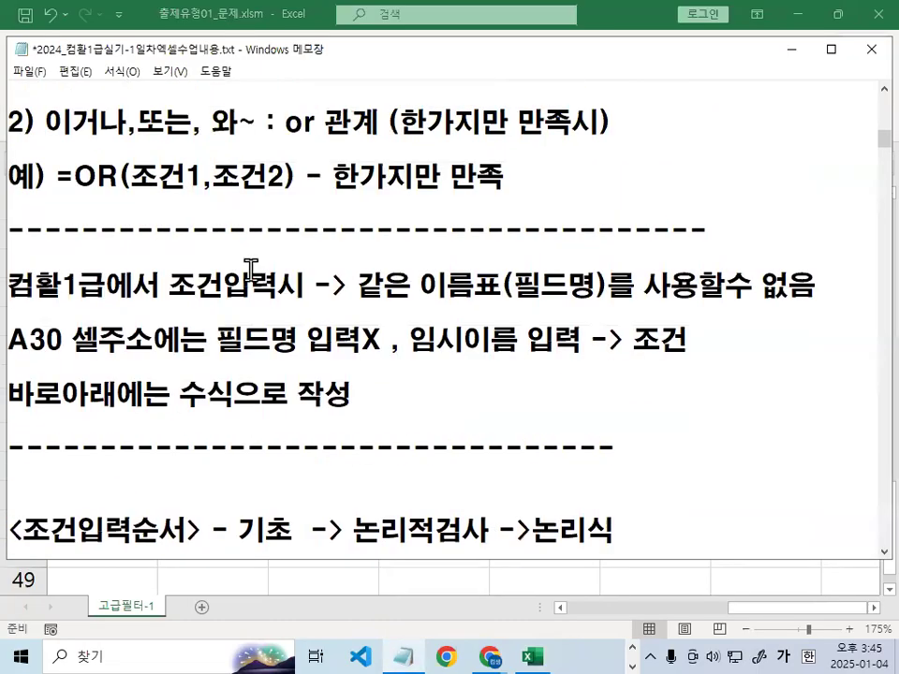
pyautogui.moveTo(131, 259); pyautogui.dragTo(200, 260)
pyautogui.click(331, 289)
pyautogui.scroll(2, 337, 303)
pyautogui.moveTo(43, 151); pyautogui.dragTo(384, 152)
# Highlight the function name AND and its arguments (조건1,조건2) in the example formula
pyautogui.moveTo(25, 256); pyautogui.dragTo(85, 249)
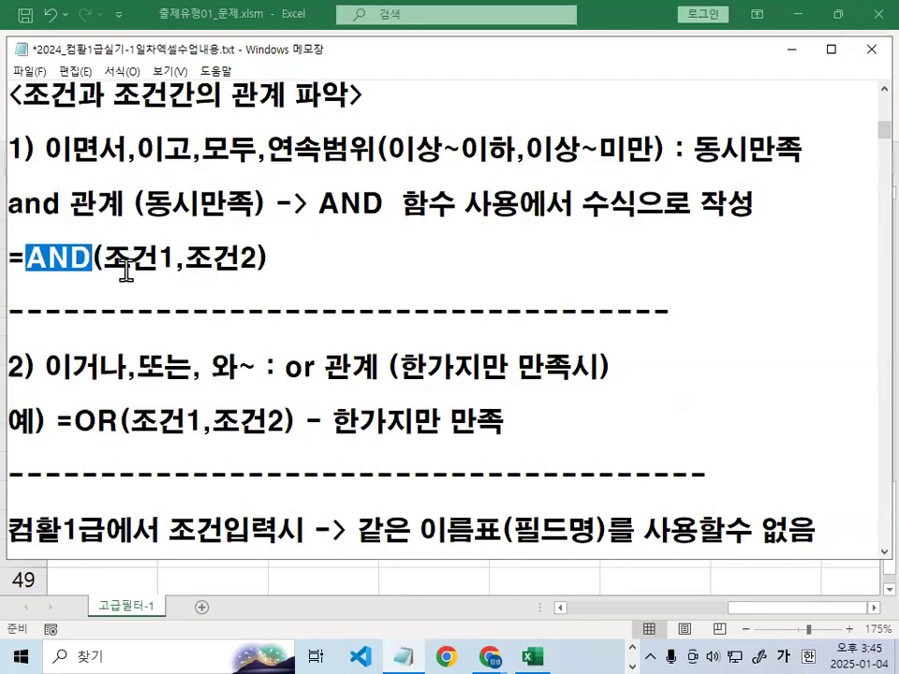
pyautogui.moveTo(91, 256); pyautogui.dragTo(277, 259)
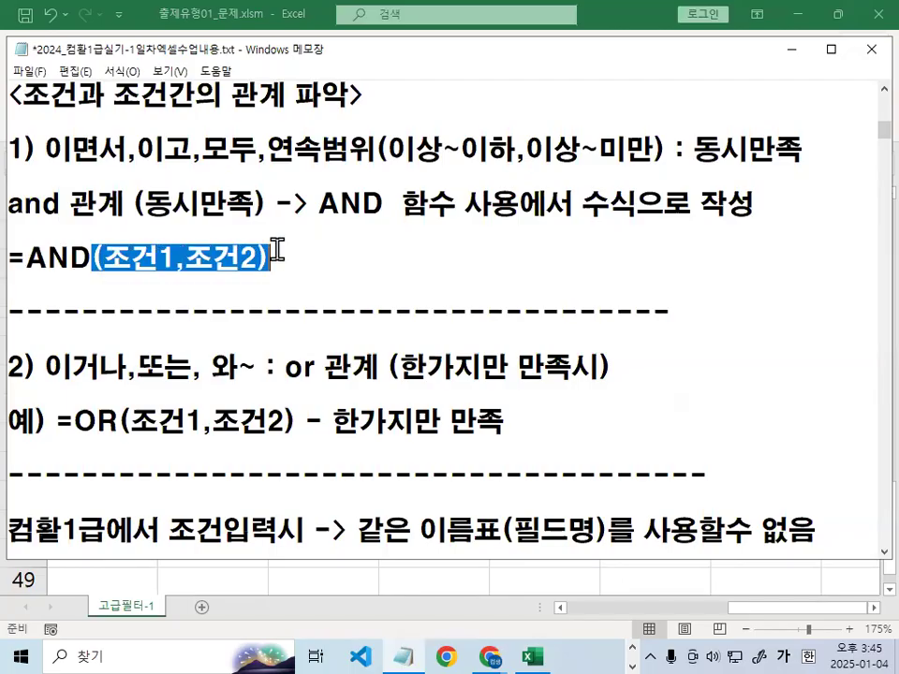
pyautogui.click(27, 258)
pyautogui.doubleClick(58, 261)
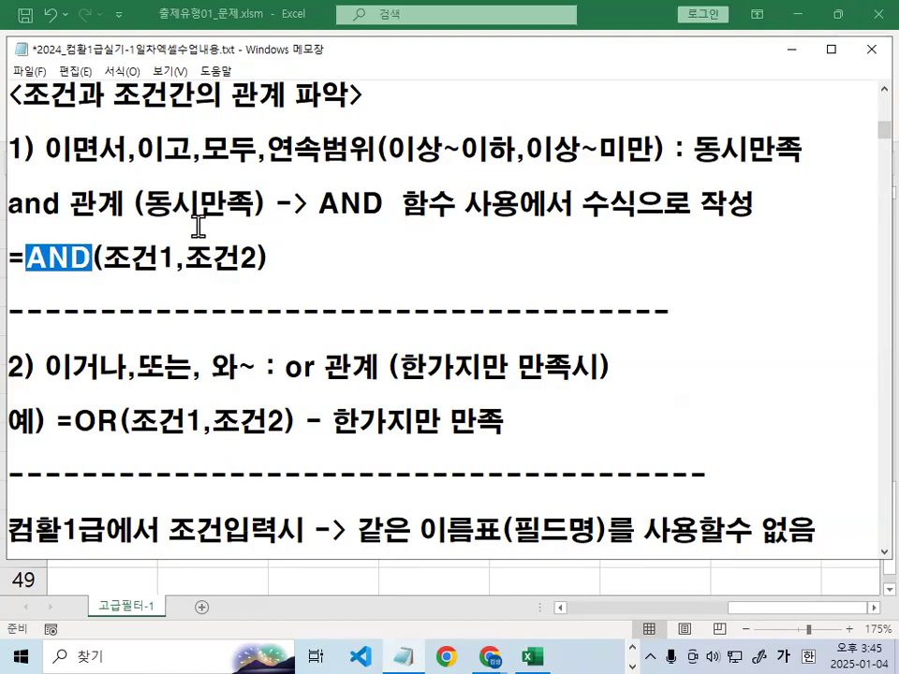
pyautogui.press('Home')
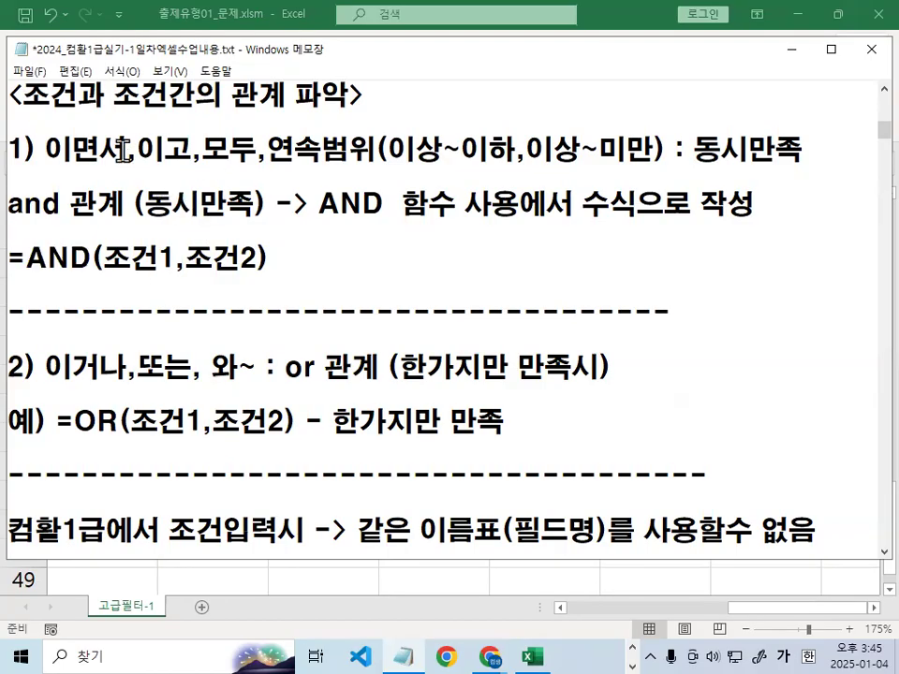
# Highlight the whole =AND(조건1,조건2) example, check-mark 이면서 and 이거나, and clear the marks
pyautogui.moveTo(10, 255); pyautogui.dragTo(298, 258)
pyautogui.click(298, 258)
pyautogui.moveTo(83, 137); pyautogui.dragTo(128, 111)
pyautogui.moveTo(75, 342); pyautogui.dragTo(173, 274)
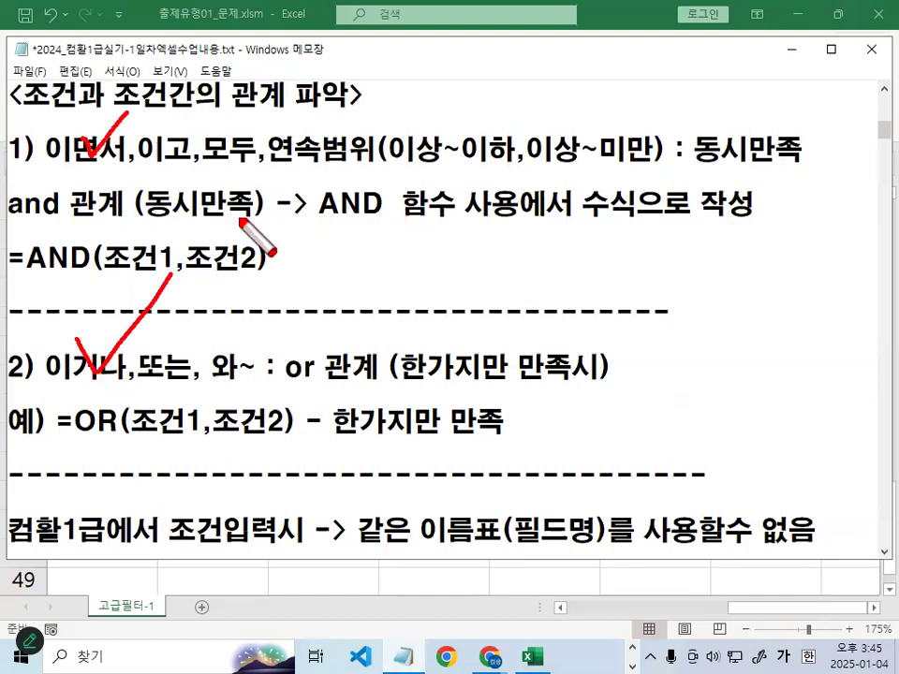
pyautogui.press('Escape')
# Highlight the beginning of the 컴활1급 condition-entry note and return to the Excel workbook
pyautogui.scroll(-3, 241, 239)
pyautogui.moveTo(11, 366)
pyautogui.mouseDown()
pyautogui.moveTo(353, 367)
pyautogui.moveTo(393, 356)
pyautogui.mouseUp()
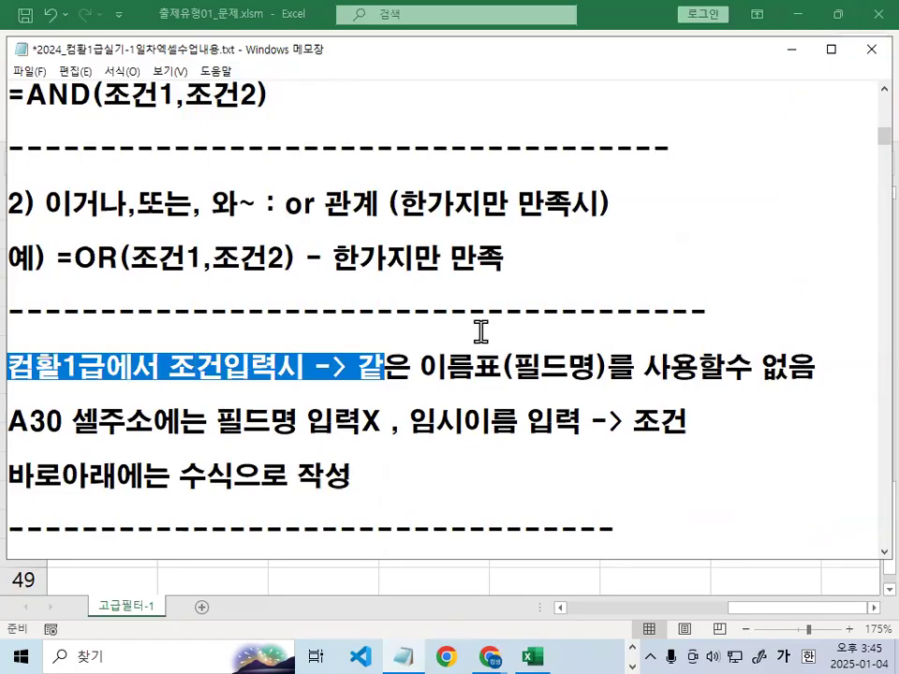
pyautogui.click(788, 52)
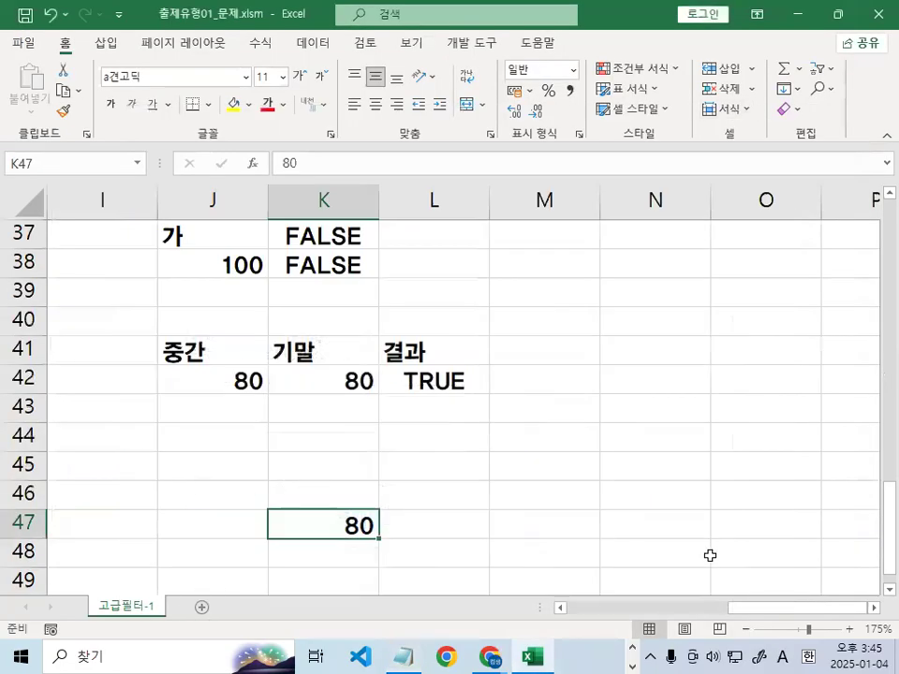
# Select cell A30 below the data table and mark it as the place for the condition
pyautogui.moveTo(772, 608); pyautogui.dragTo(468, 622)
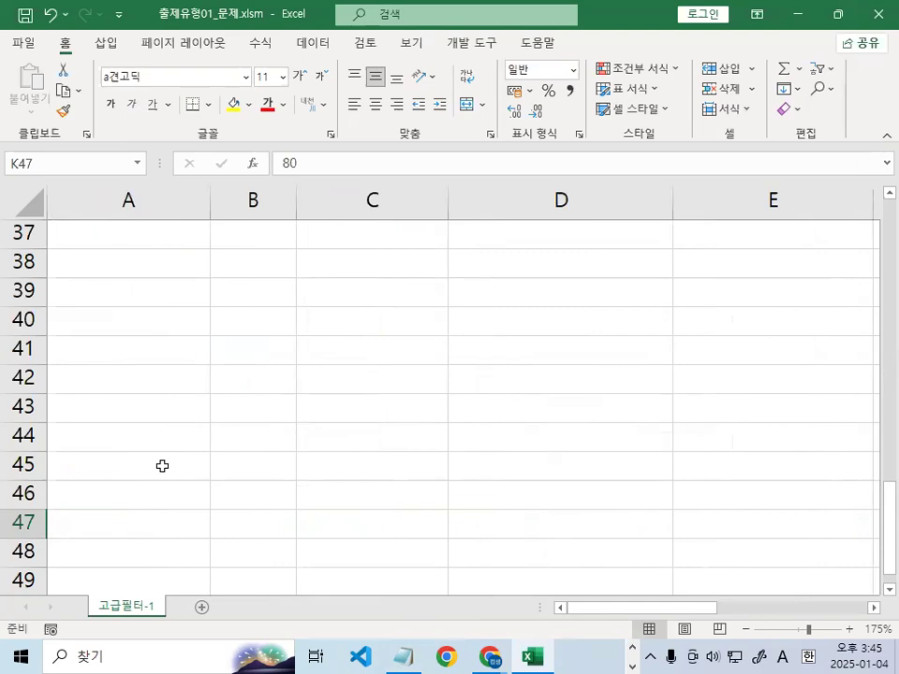
pyautogui.scroll(6, 161, 466)
pyautogui.scroll(-1, 128, 468)
pyautogui.click(127, 467)
pyautogui.moveTo(165, 476); pyautogui.dragTo(175, 483)
# Circle and cross out the 학과 header of the data table, and clear the marks
pyautogui.scroll(7, 397, 291)
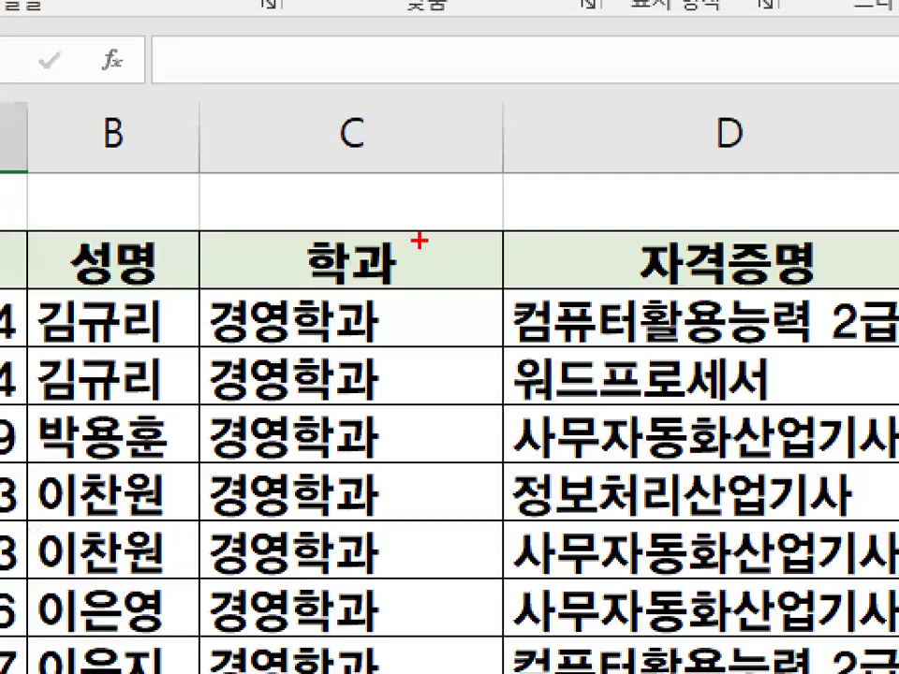
pyautogui.moveTo(372, 230); pyautogui.dragTo(421, 251)
pyautogui.moveTo(428, 195); pyautogui.dragTo(234, 377)
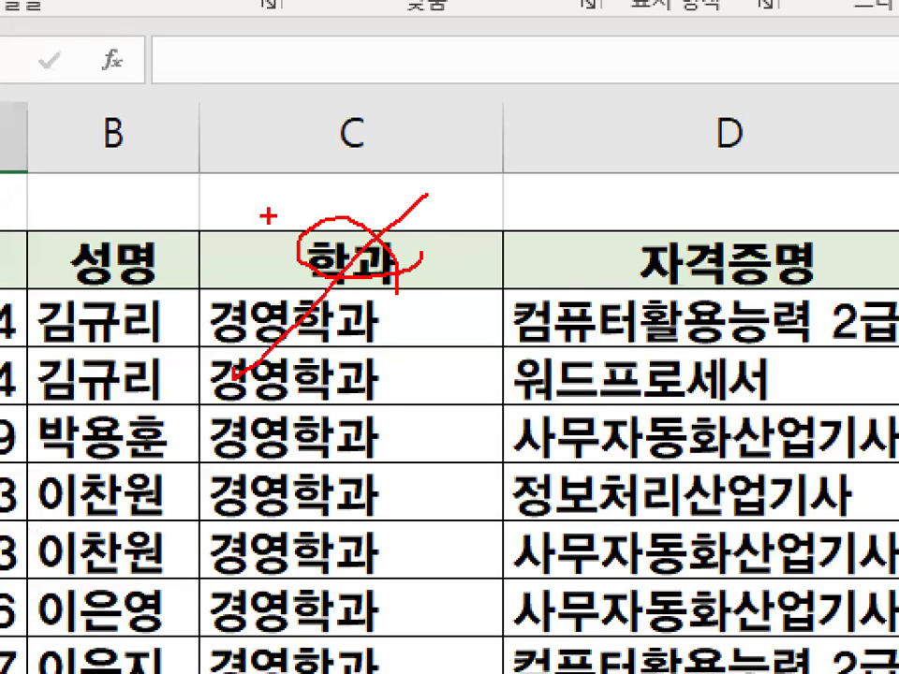
pyautogui.moveTo(286, 224); pyautogui.dragTo(484, 482)
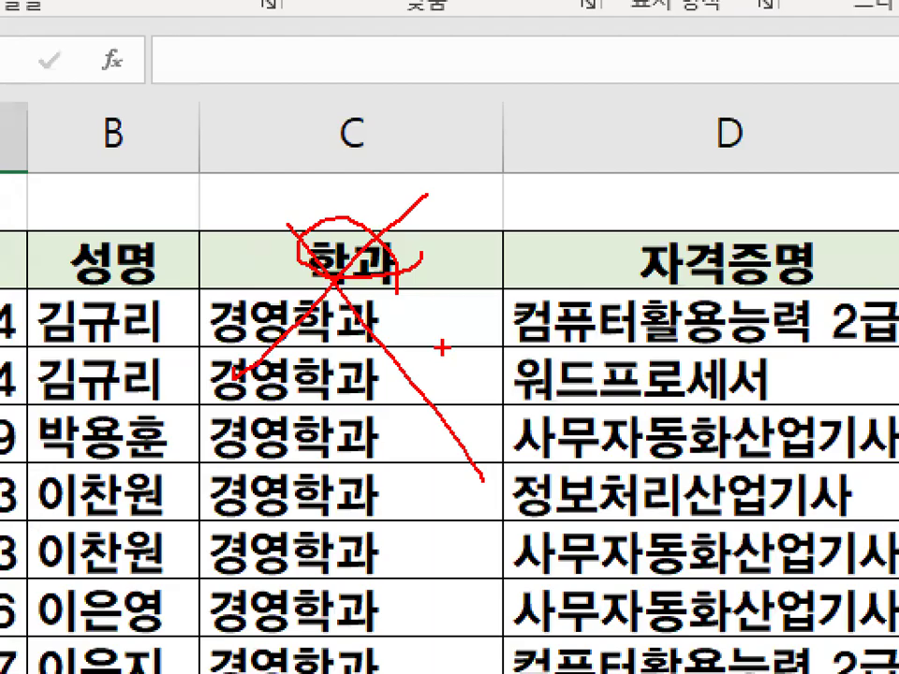
pyautogui.moveTo(418, 259)
pyautogui.mouseDown()
pyautogui.moveTo(407, 204)
pyautogui.moveTo(427, 272)
pyautogui.mouseUp()
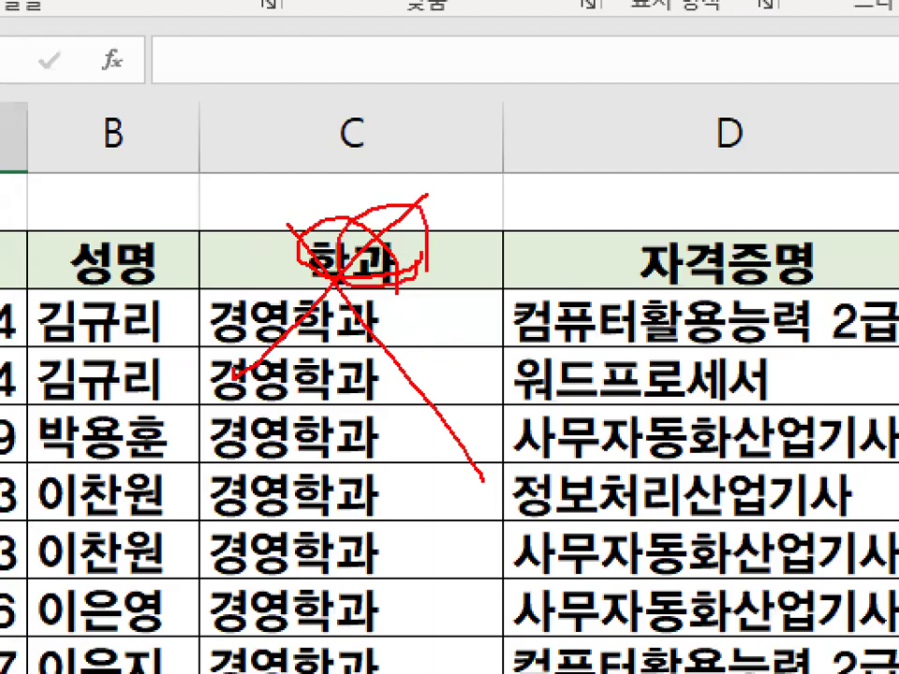
pyautogui.press('Escape')
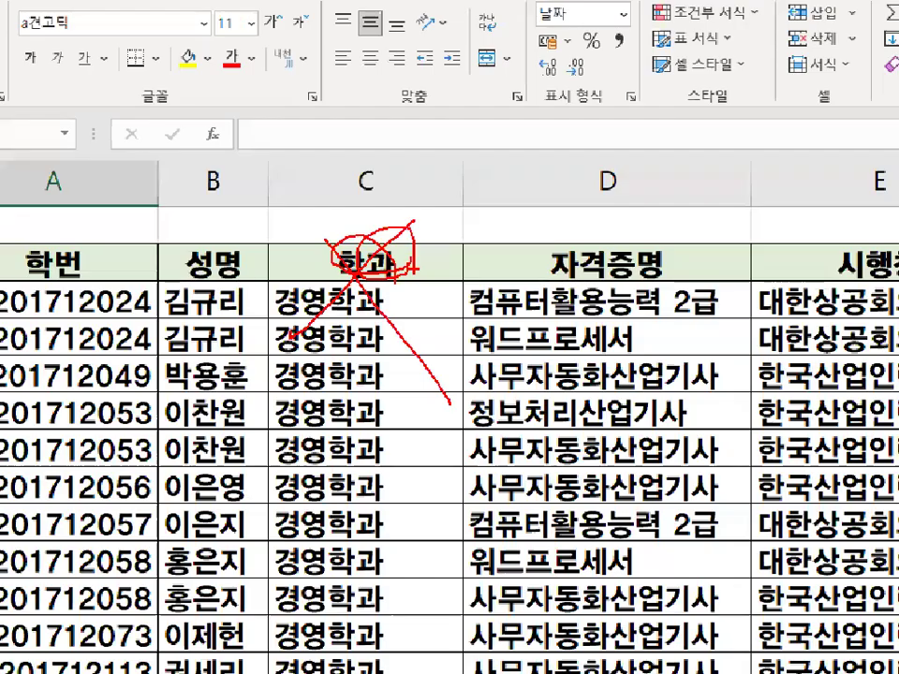
# Select the 학과 header in C2, circle it, draw arrows and check marks down the 경영학과 entries, and clear the marks
pyautogui.click(368, 264)
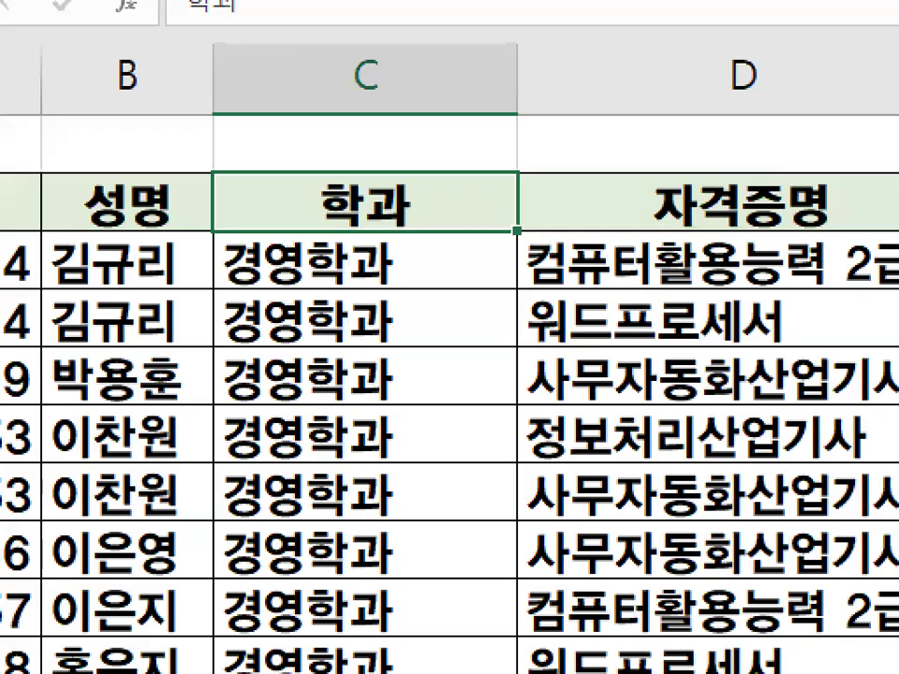
pyautogui.moveTo(395, 255)
pyautogui.mouseDown()
pyautogui.moveTo(351, 253)
pyautogui.moveTo(392, 254)
pyautogui.mouseUp()
pyautogui.moveTo(356, 110); pyautogui.dragTo(466, 2)
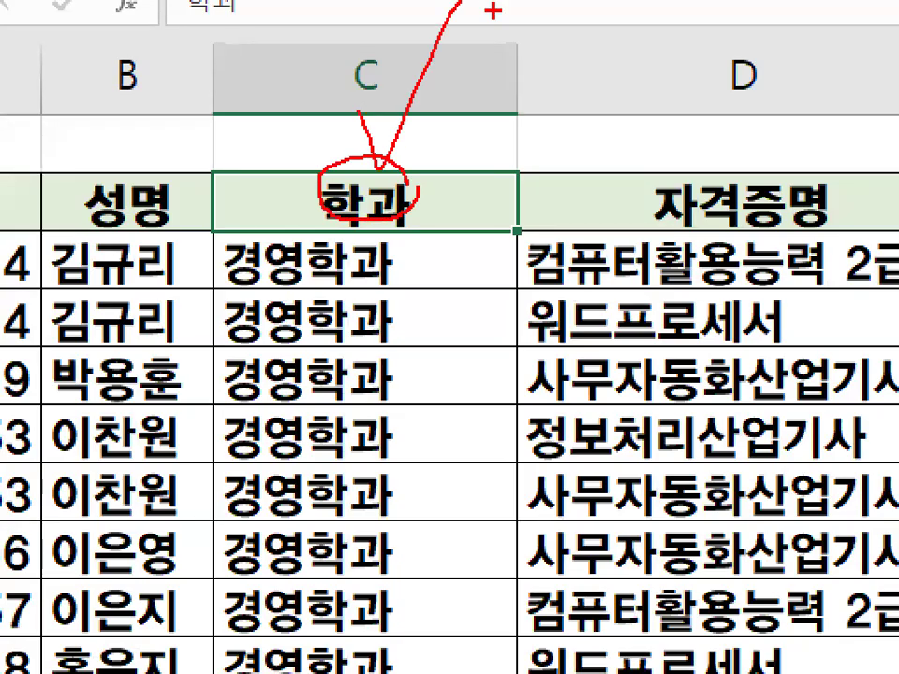
pyautogui.moveTo(456, 234); pyautogui.dragTo(452, 367)
pyautogui.moveTo(426, 322); pyautogui.dragTo(489, 273)
pyautogui.moveTo(310, 259)
pyautogui.mouseDown()
pyautogui.moveTo(306, 456)
pyautogui.moveTo(345, 392)
pyautogui.mouseUp()
pyautogui.moveTo(240, 248)
pyautogui.mouseDown()
pyautogui.moveTo(246, 273)
pyautogui.moveTo(284, 224)
pyautogui.mouseUp()
pyautogui.moveTo(241, 292); pyautogui.dragTo(303, 247)
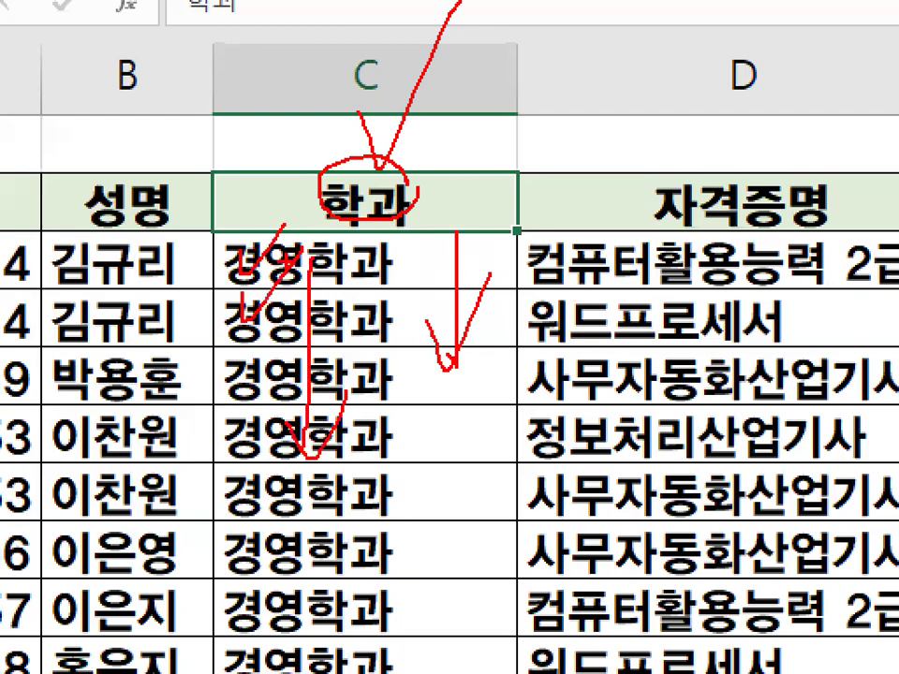
pyautogui.moveTo(248, 319); pyautogui.dragTo(338, 264)
pyautogui.press('Escape')
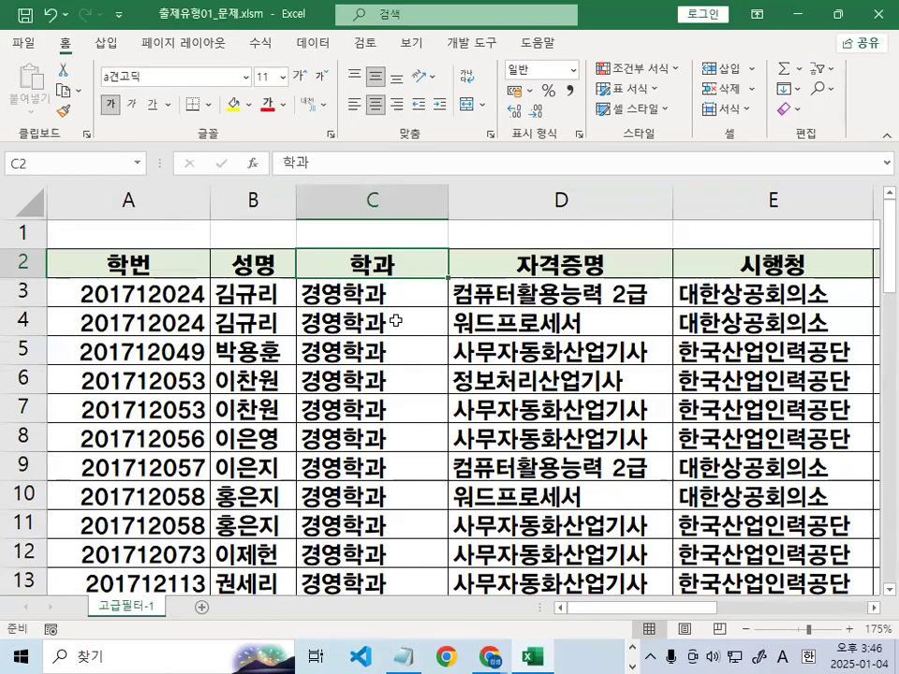
# Circle the 학과 header, sketch marks above the neighbouring headers, cross out the 경영학과 entries, and clear the drawing
pyautogui.hotkey('ctrl', '1')
pyautogui.click(348, 289)
pyautogui.moveTo(274, 166)
pyautogui.mouseDown()
pyautogui.moveTo(345, 158)
pyautogui.moveTo(323, 234)
pyautogui.mouseUp()
pyautogui.moveTo(512, 137); pyautogui.dragTo(612, 138)
pyautogui.moveTo(538, 118); pyautogui.dragTo(535, 240)
pyautogui.moveTo(532, 158); pyautogui.dragTo(661, 158)
pyautogui.moveTo(466, 223)
pyautogui.mouseDown()
pyautogui.moveTo(412, 262)
pyautogui.moveTo(424, 201)
pyautogui.moveTo(280, 220)
pyautogui.moveTo(414, 151)
pyautogui.mouseUp()
pyautogui.moveTo(427, 286); pyautogui.dragTo(412, 656)
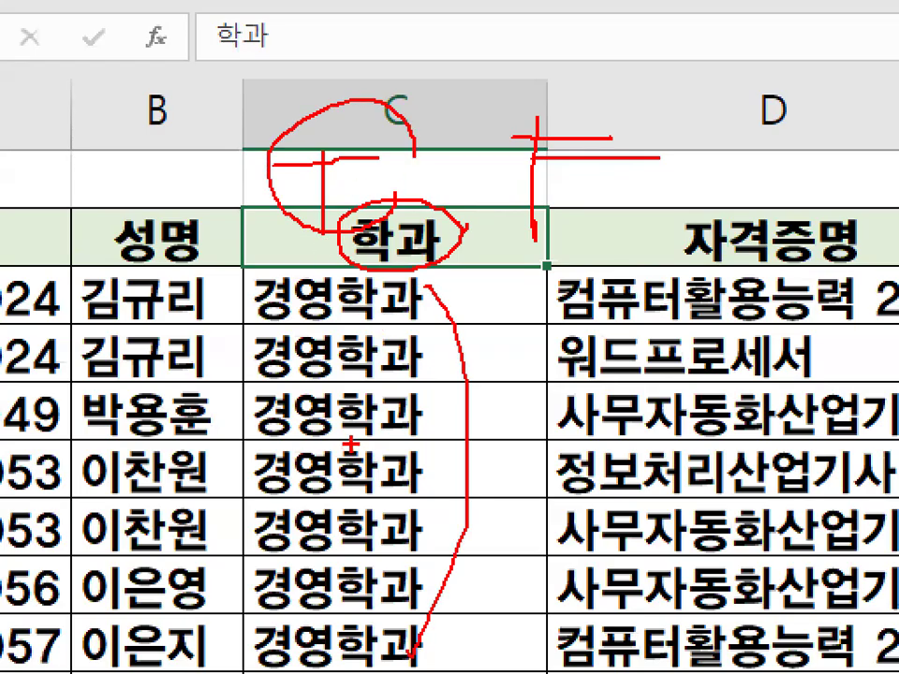
pyautogui.moveTo(85, 134)
pyautogui.mouseDown()
pyautogui.moveTo(164, 134)
pyautogui.moveTo(157, 208)
pyautogui.mouseUp()
pyautogui.moveTo(422, 300); pyautogui.dragTo(241, 553)
pyautogui.moveTo(262, 318); pyautogui.dragTo(459, 646)
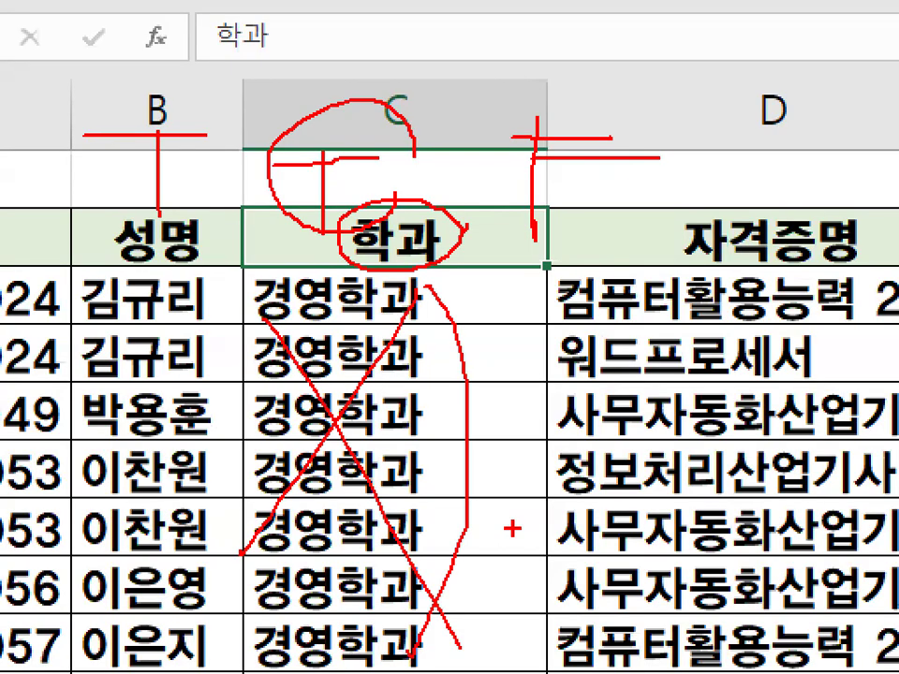
pyautogui.press('Escape')
# Switch to the Notepad notes, highlight the temporary name 조건 in the A30 note, and return to the Excel workbook
pyautogui.click(408, 656)
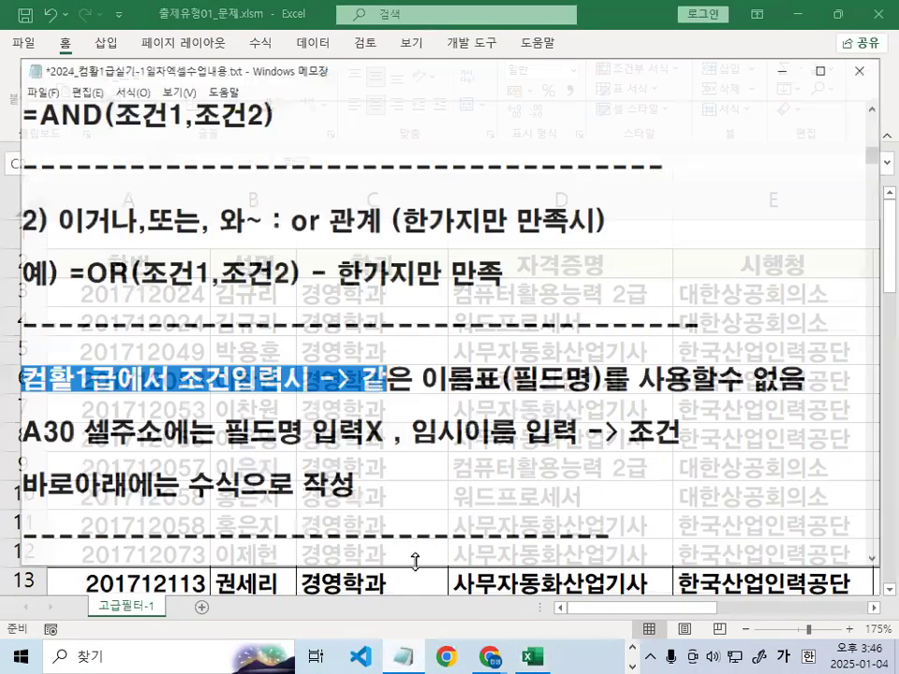
pyautogui.moveTo(402, 421); pyautogui.dragTo(689, 422)
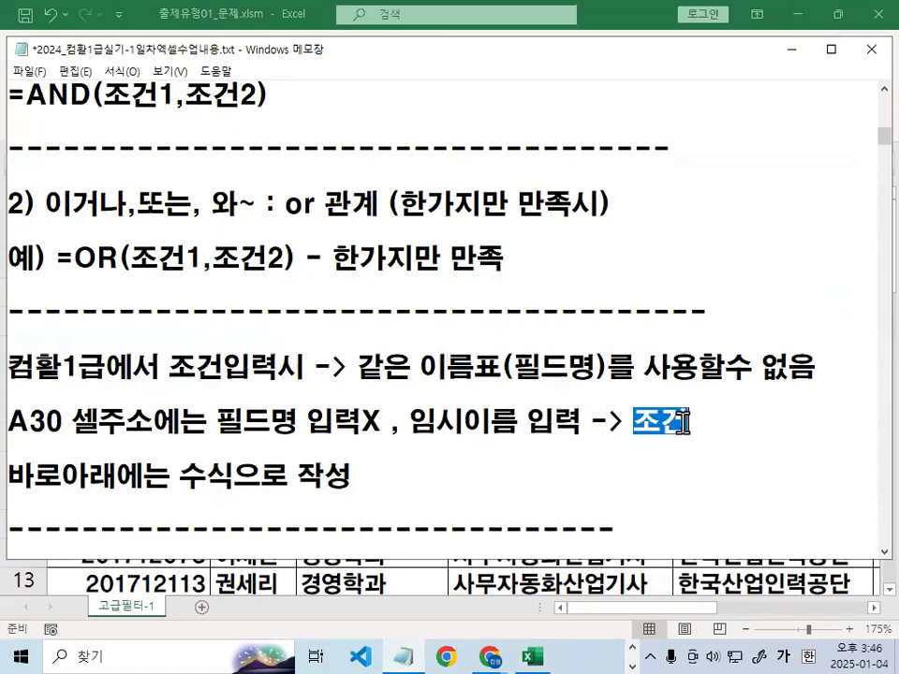
pyautogui.click(789, 49)
# Select cell A30 below the data table
pyautogui.scroll(-4, 284, 372)
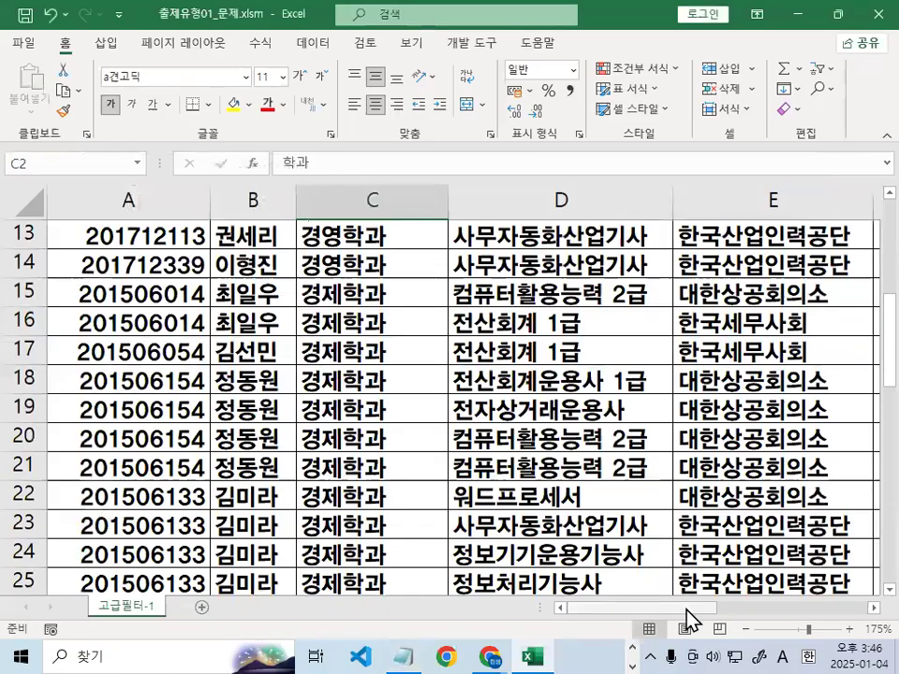
pyautogui.scroll(-1, 306, 436)
pyautogui.scroll(-3, 307, 436)
pyautogui.click(107, 377)
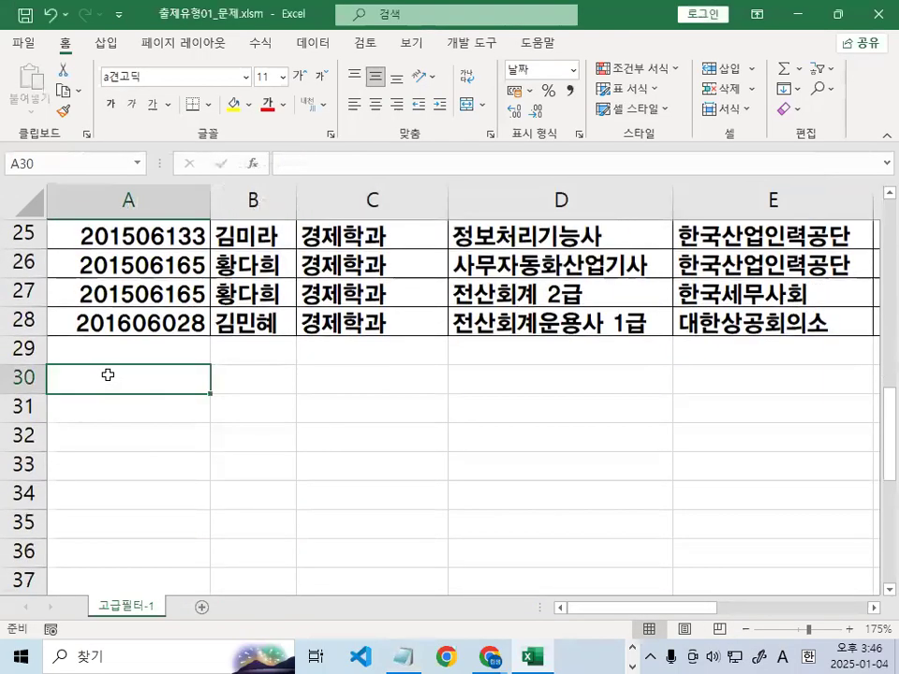
pyautogui.write('WHRJ')
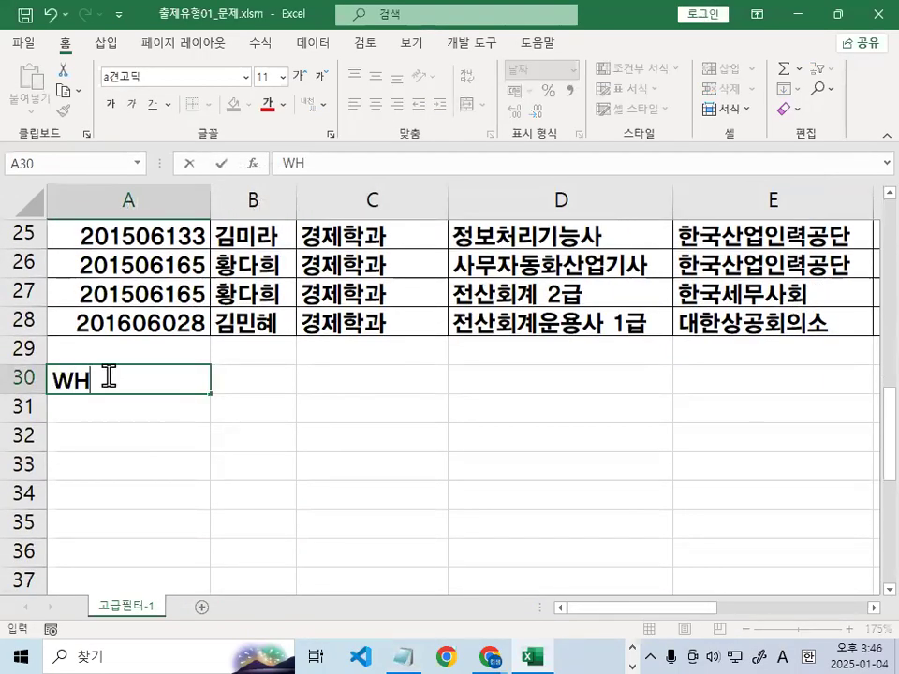
pyautogui.press('BackSpace')
pyautogui.press('BackSpace')
pyautogui.press('BackSpace')
pyautogui.press('BackSpace')
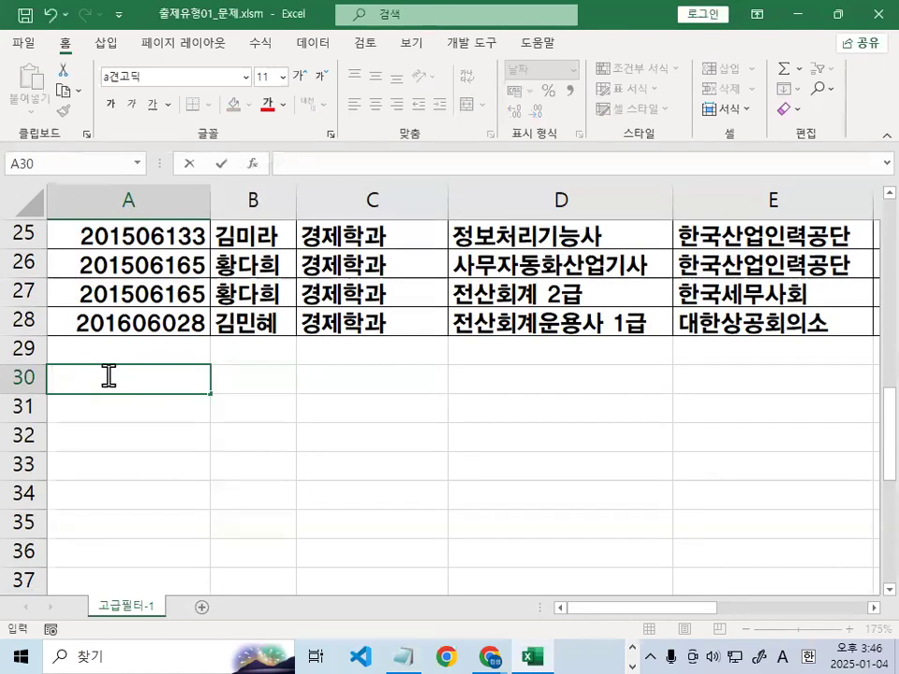
pyautogui.press('BackSpace')
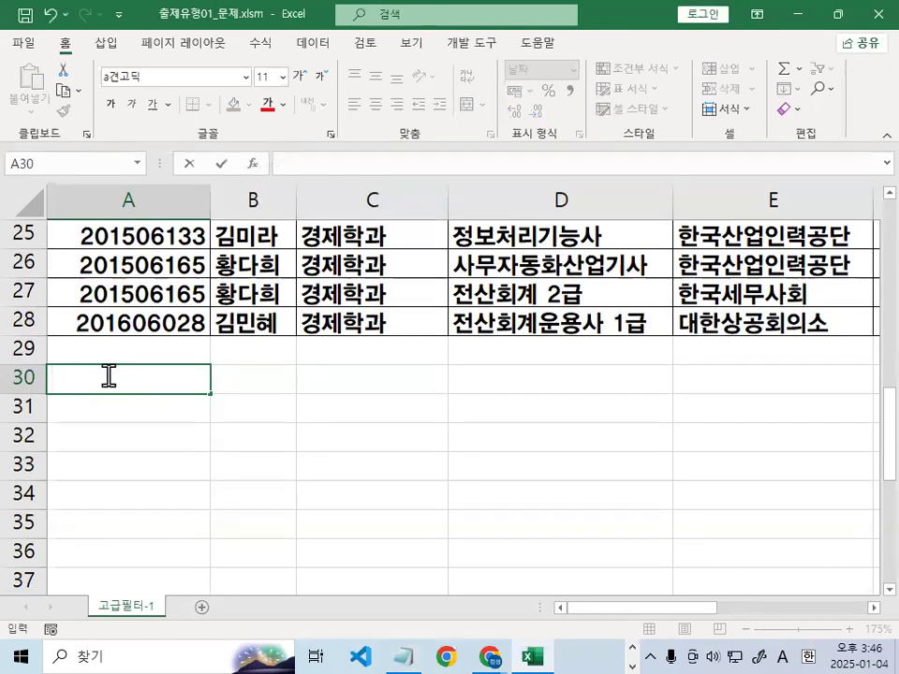
pyautogui.write('WH')
pyautogui.press('BackSpace')
pyautogui.press('BackSpace')
pyautogui.write('W')
pyautogui.press('BackSpace')
pyautogui.press('BackSpace')
pyautogui.write('WHRUS')
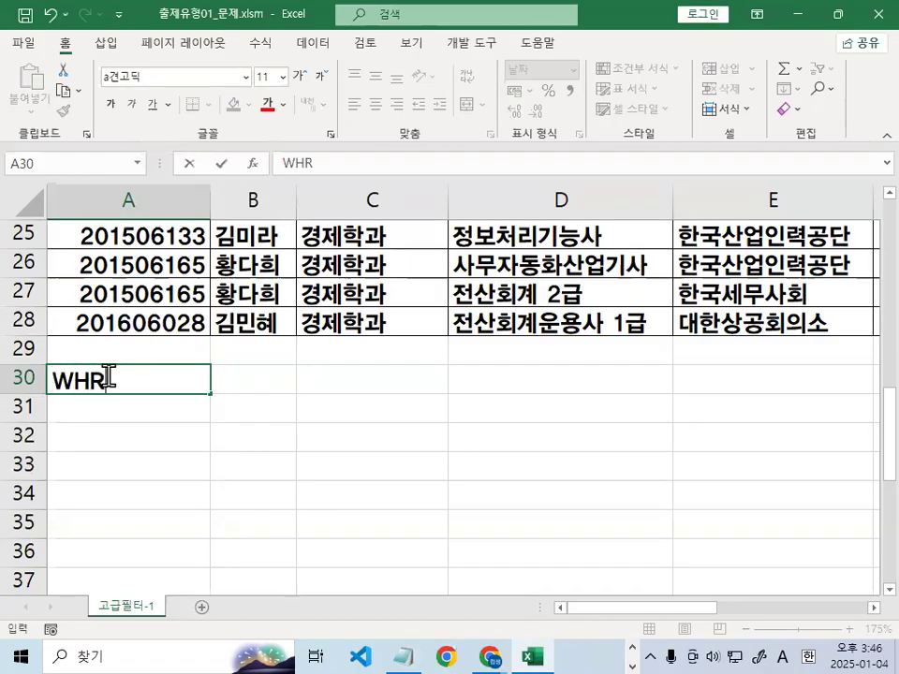
pyautogui.press('BackSpace')
pyautogui.press('BackSpace')
pyautogui.press('BackSpace')
pyautogui.press('BackSpace')
pyautogui.press('BackSpace')
# Enter the temporary criteria name 조건 in cell A30
pyautogui.press('Hangul')
pyautogui.write('조건')
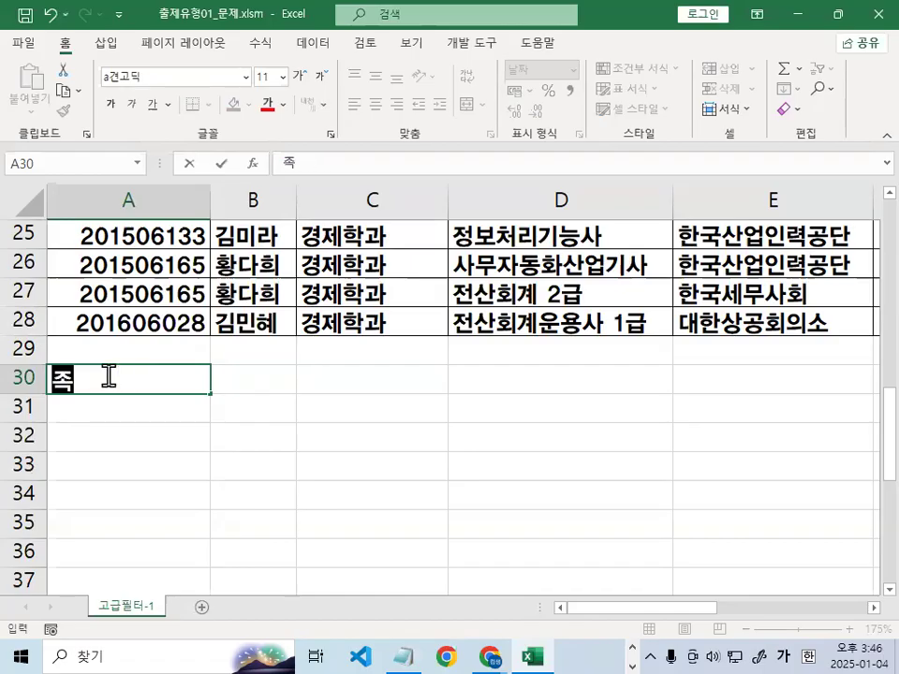
pyautogui.press('Return')
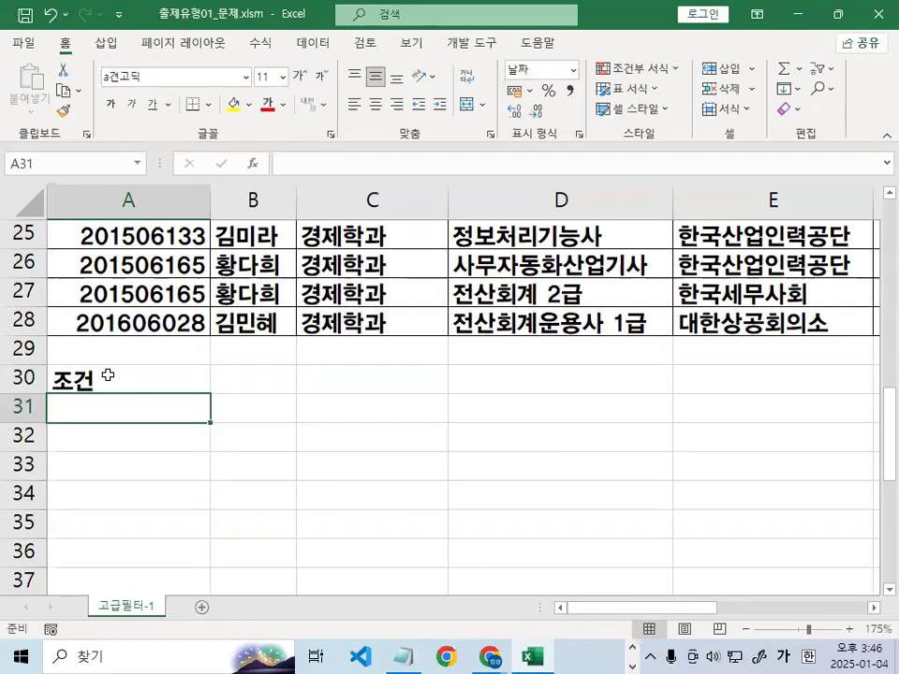
pyautogui.write('=')
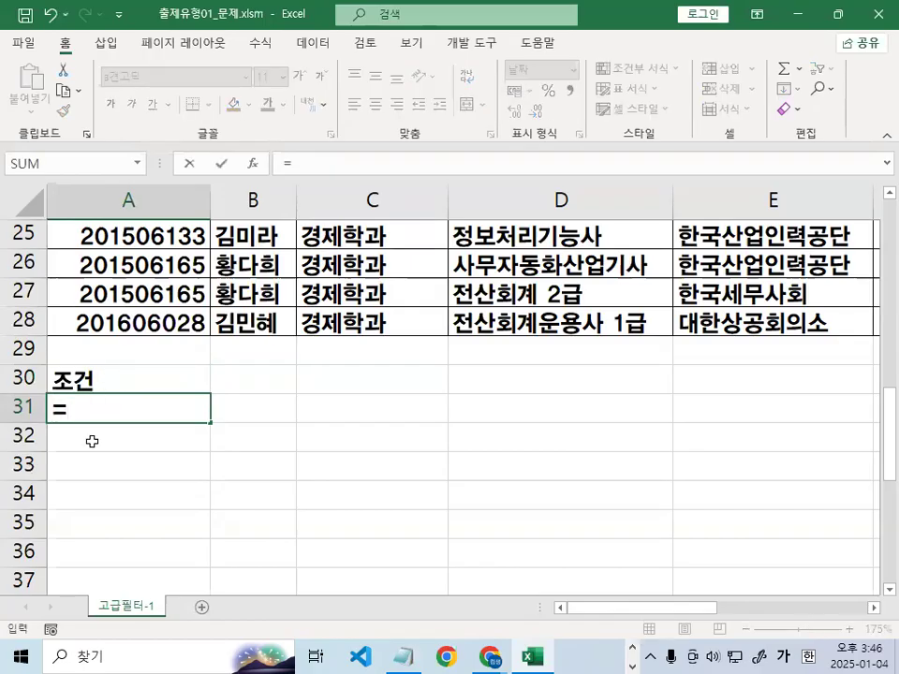
pyautogui.press('Escape')
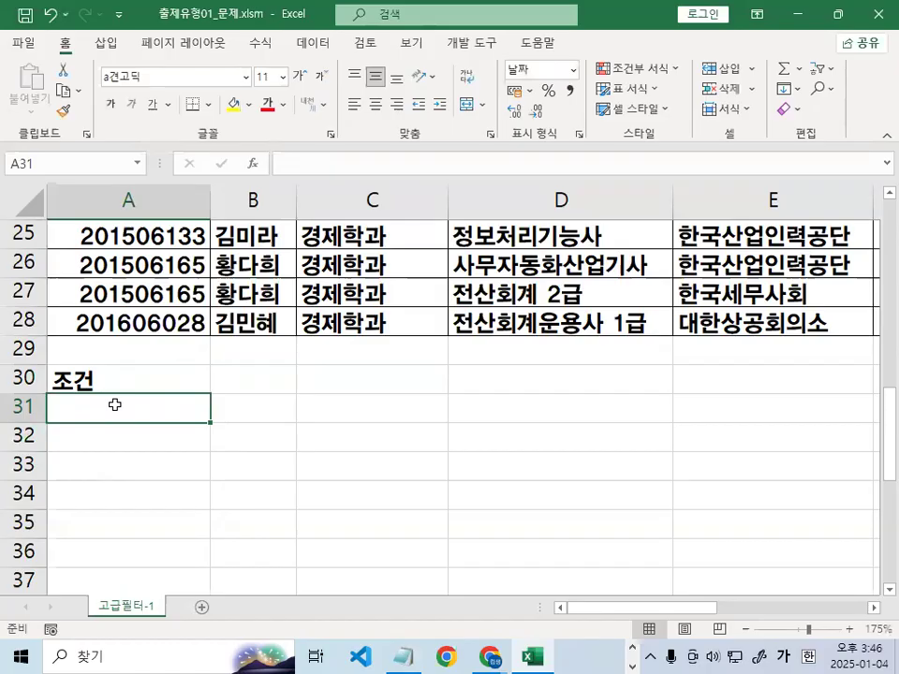
pyautogui.write('ㅅ거')
pyautogui.press('BackSpace')
pyautogui.press('BackSpace')
pyautogui.press('BackSpace')
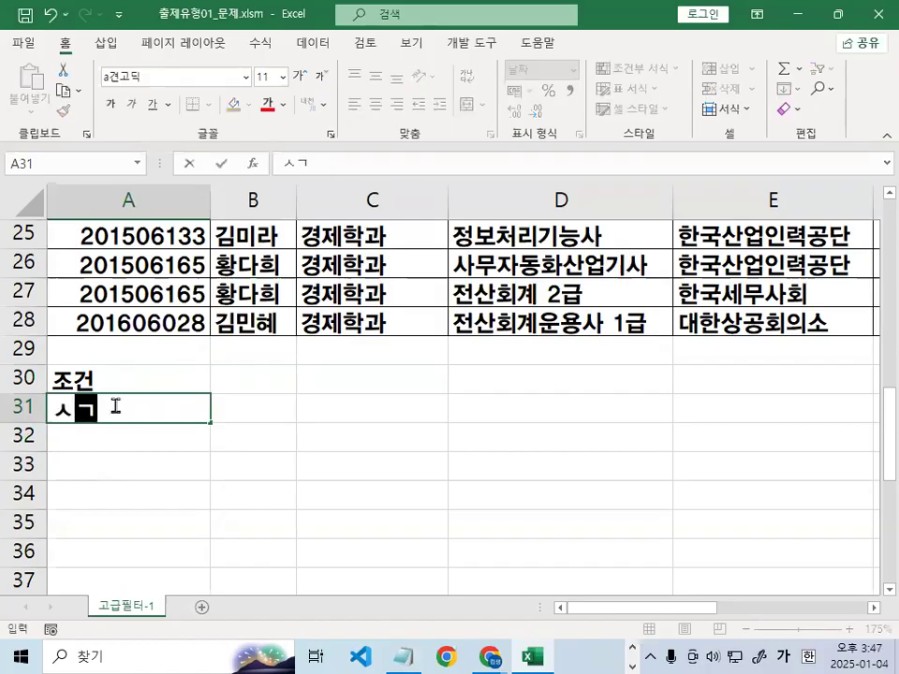
# Enter TRUE in A31 under the criteria name and select the criteria cells A30:A31
pyautogui.write('TRUE')
pyautogui.press('Return')
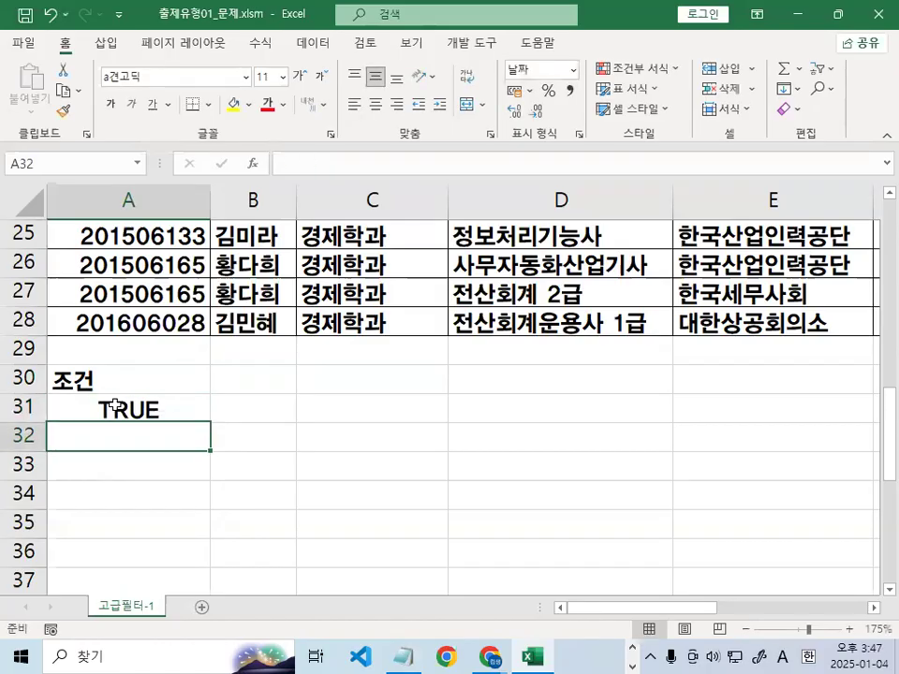
pyautogui.moveTo(156, 387); pyautogui.dragTo(158, 409)
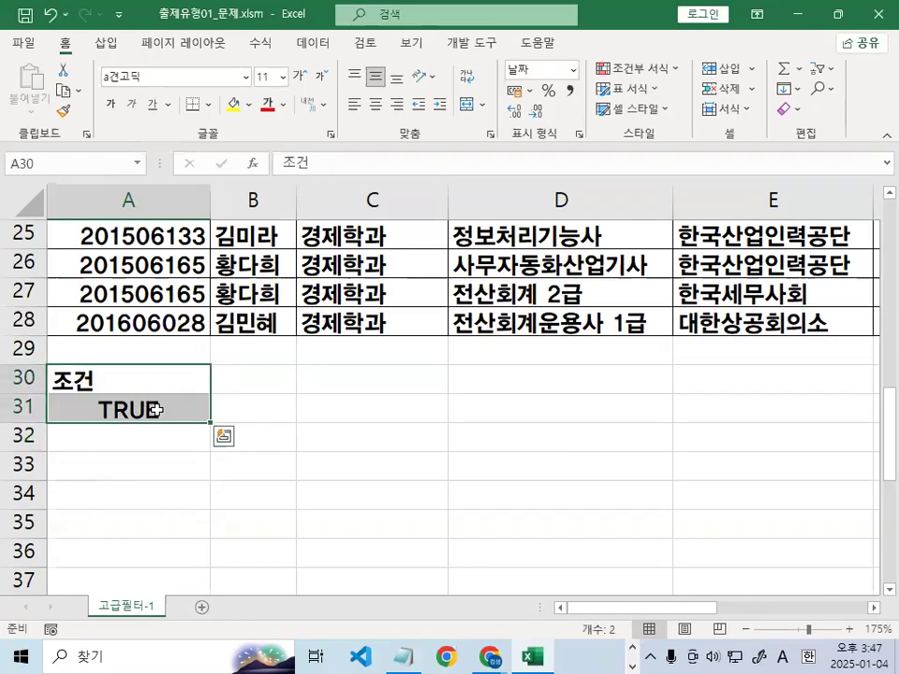
# Circle the criteria name 조건 in A30 with the annotation pen and clear the mark
pyautogui.hotkey('ctrl', '2')
pyautogui.moveTo(101, 388)
pyautogui.mouseDown()
pyautogui.moveTo(52, 389)
pyautogui.moveTo(58, 367)
pyautogui.moveTo(97, 371)
pyautogui.moveTo(54, 391)
pyautogui.mouseUp()
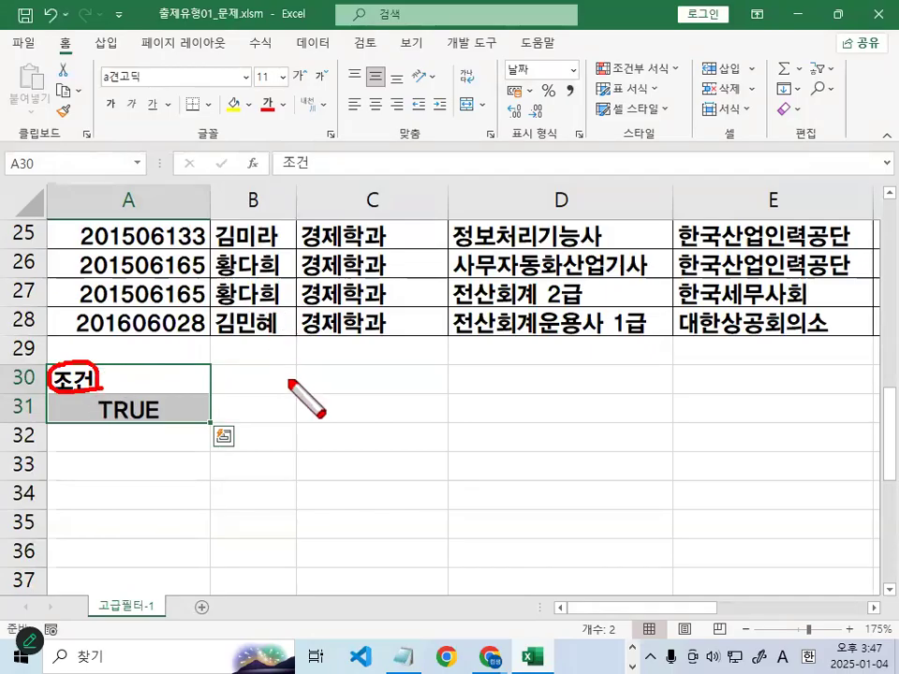
pyautogui.press('Escape')
# Compare the table headers with the criteria by selecting A2:E2 and the TRUE cell in A31
pyautogui.scroll(8, 242, 374)
pyautogui.moveTo(136, 269); pyautogui.dragTo(676, 272)
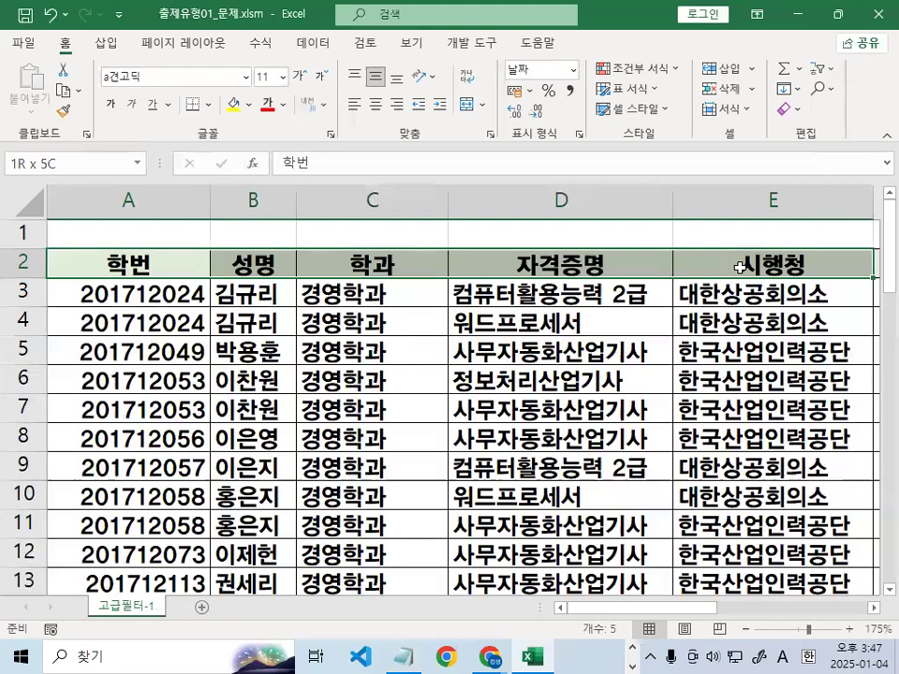
pyautogui.moveTo(740, 267); pyautogui.dragTo(742, 267)
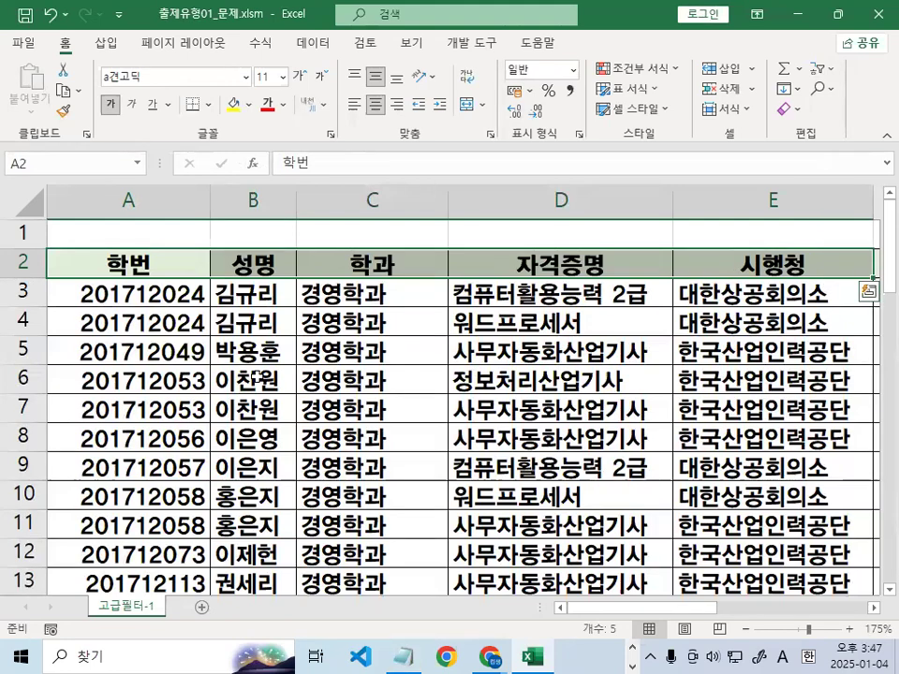
pyautogui.scroll(-7, 121, 348)
pyautogui.click(128, 489)
pyautogui.moveTo(181, 485); pyautogui.dragTo(190, 496)
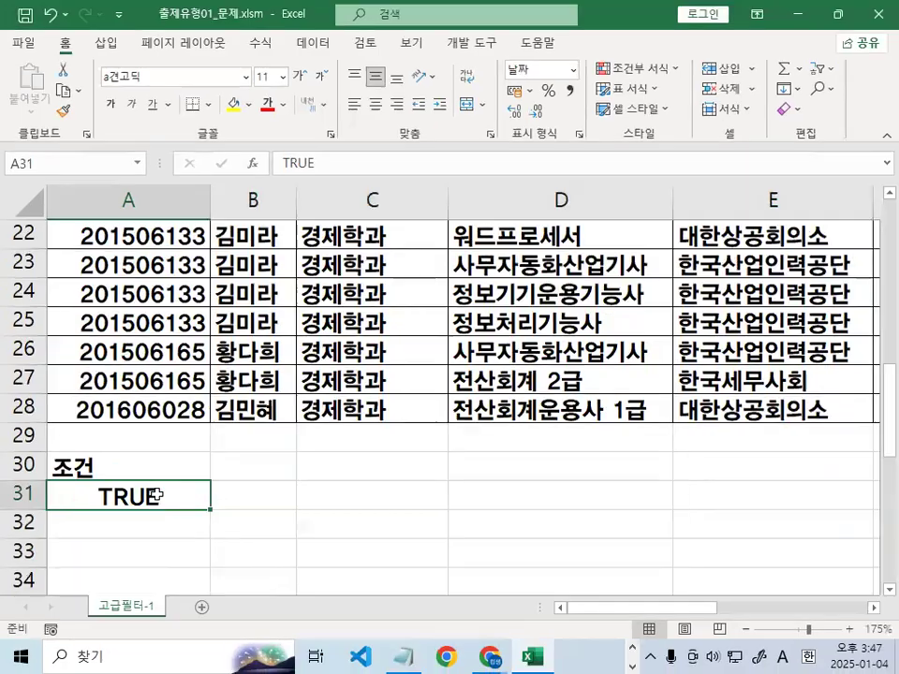
# Select the 경영학과 cells C3 and C4 in the table and circle the entry in C3
pyautogui.scroll(6, 358, 566)
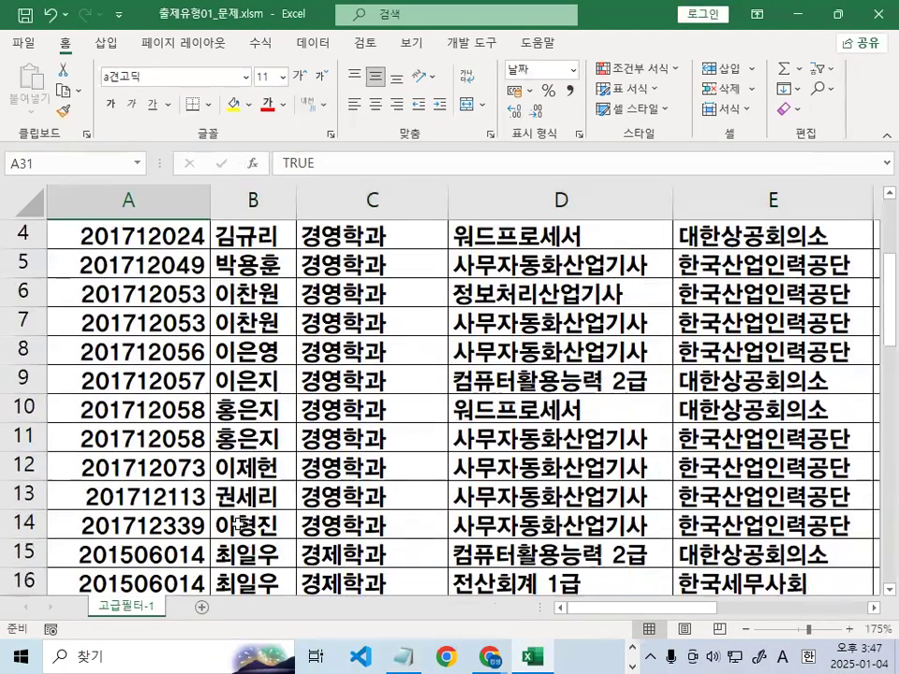
pyautogui.scroll(1, 327, 393)
pyautogui.click(361, 298)
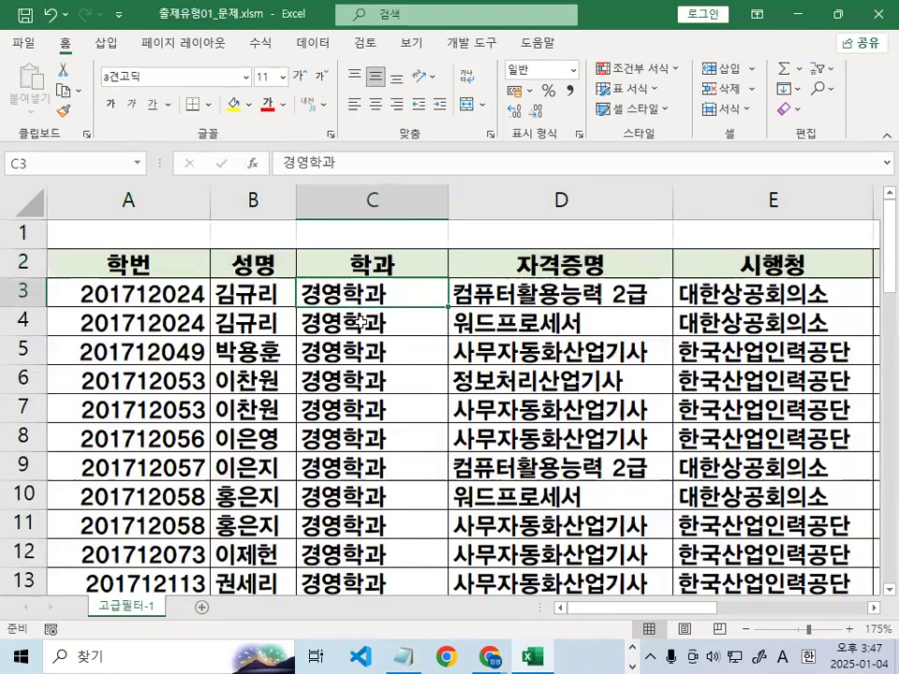
pyautogui.click(360, 320)
pyautogui.hotkey('ctrl', '1')
pyautogui.moveTo(375, 291); pyautogui.dragTo(362, 292)
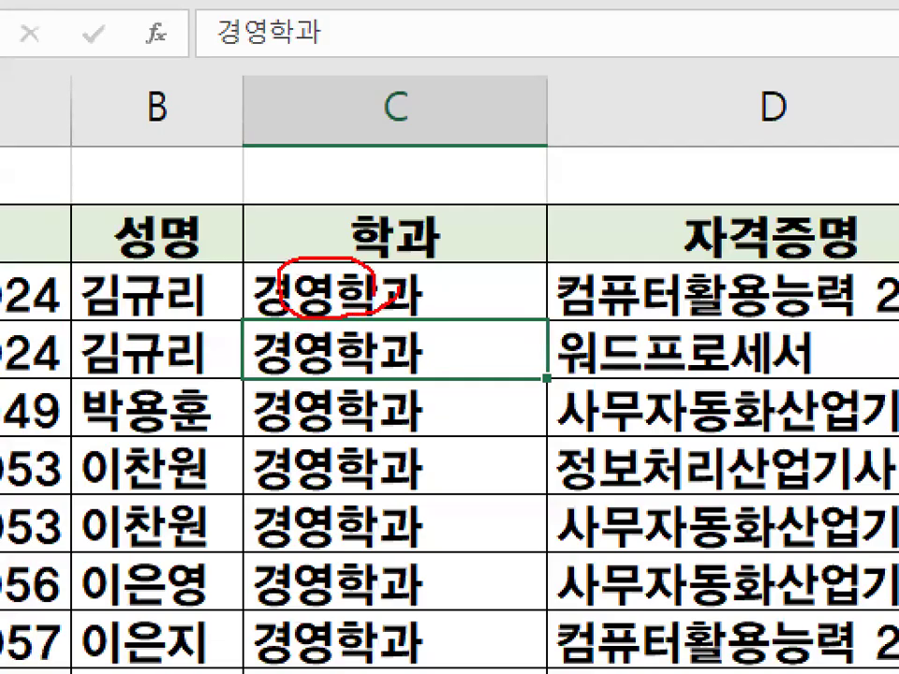
# Draw strokes beside the upper 경영학과 entries, circle them, and add check marks down the 학과 column
pyautogui.moveTo(454, 276)
pyautogui.mouseDown()
pyautogui.moveTo(495, 275)
pyautogui.moveTo(504, 309)
pyautogui.moveTo(539, 333)
pyautogui.mouseUp()
pyautogui.moveTo(507, 344); pyautogui.dragTo(501, 388)
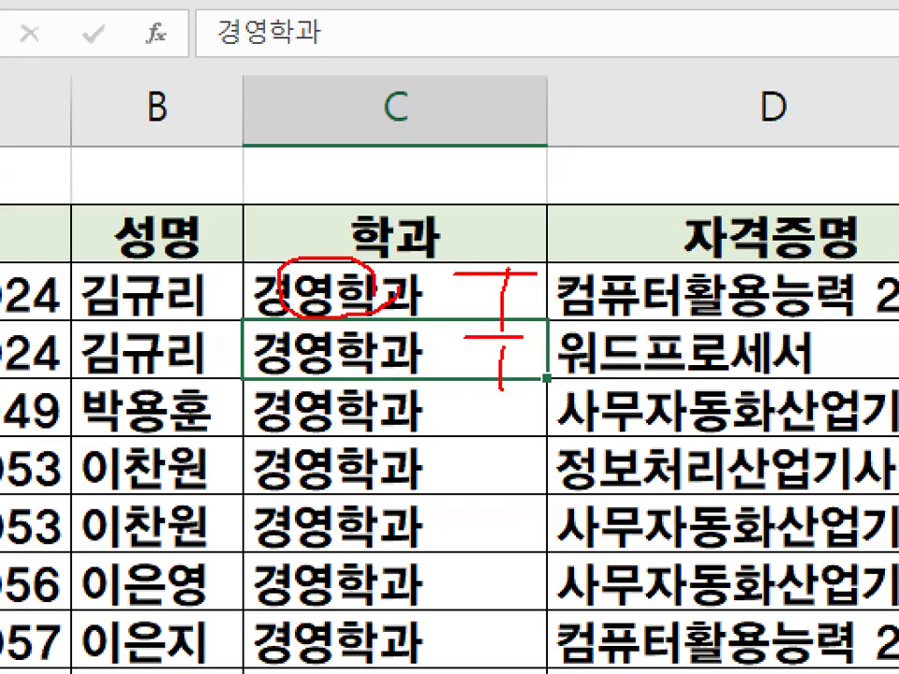
pyautogui.moveTo(455, 527); pyautogui.dragTo(465, 582)
pyautogui.moveTo(534, 281)
pyautogui.mouseDown()
pyautogui.moveTo(544, 371)
pyautogui.moveTo(571, 309)
pyautogui.mouseUp()
pyautogui.moveTo(457, 178); pyautogui.dragTo(348, 431)
pyautogui.moveTo(436, 429); pyautogui.dragTo(354, 504)
pyautogui.moveTo(424, 374)
pyautogui.mouseDown()
pyautogui.moveTo(264, 604)
pyautogui.moveTo(377, 612)
pyautogui.mouseUp()
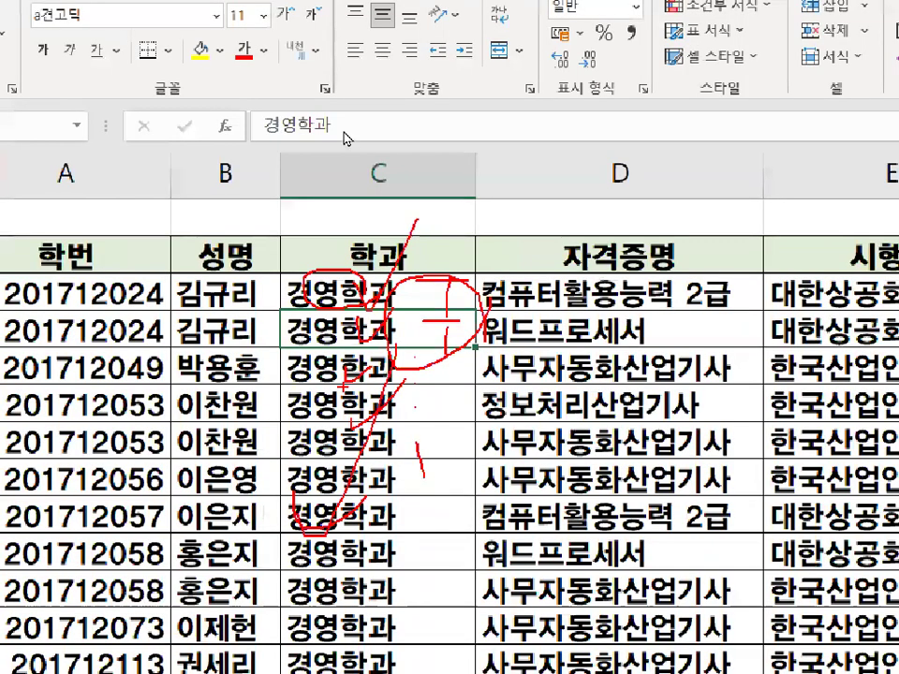
# Switch to the Notepad notes and highlight 같은 이름표(필드명), 임시이름 입력 and 조건 in the criteria rules
pyautogui.scroll(-4, 283, 290)
pyautogui.scroll(-2, 283, 296)
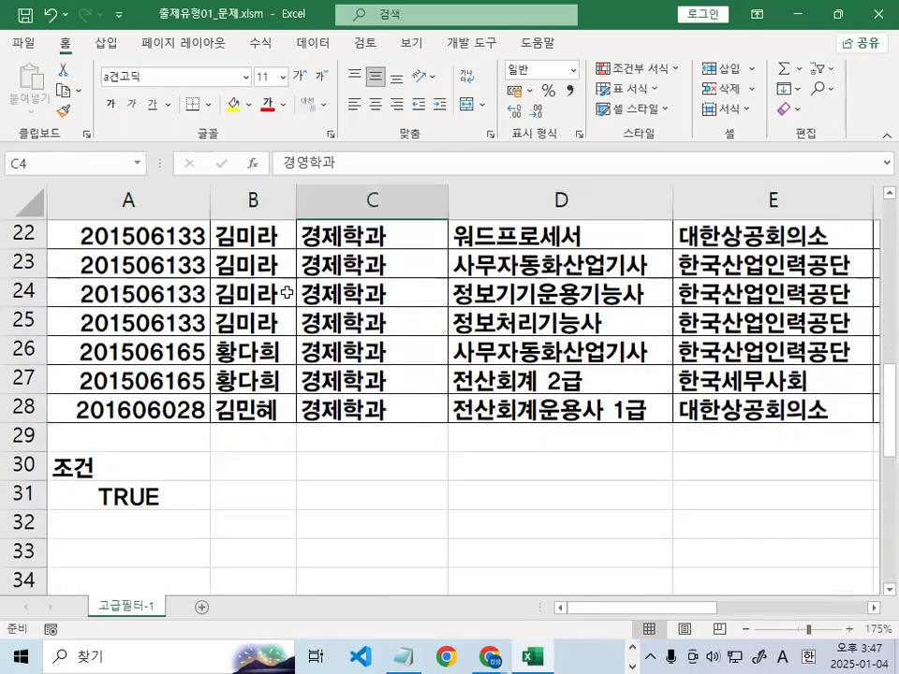
pyautogui.click(394, 654)
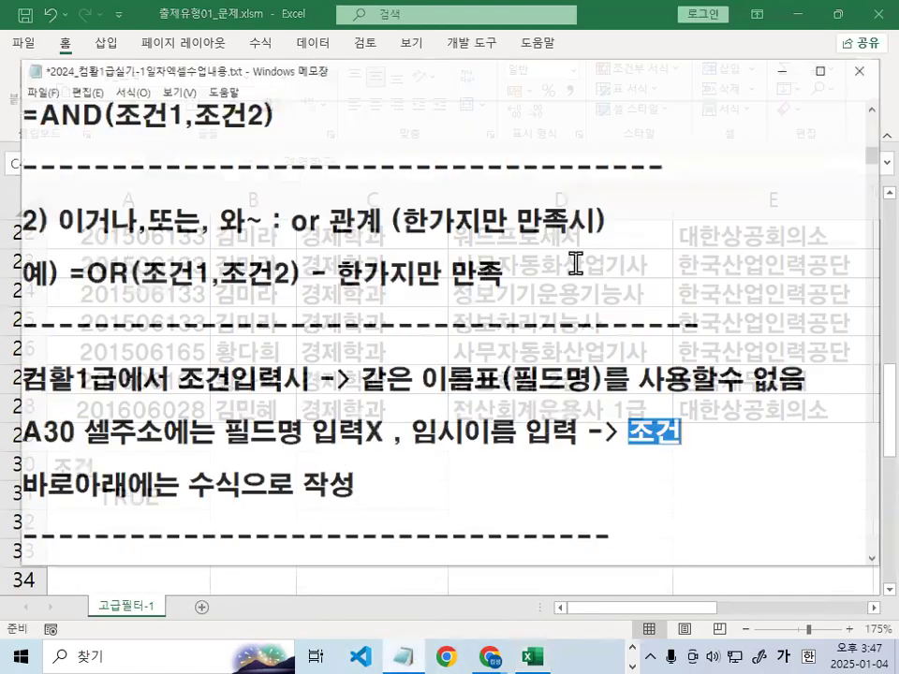
pyautogui.moveTo(364, 368); pyautogui.dragTo(597, 366)
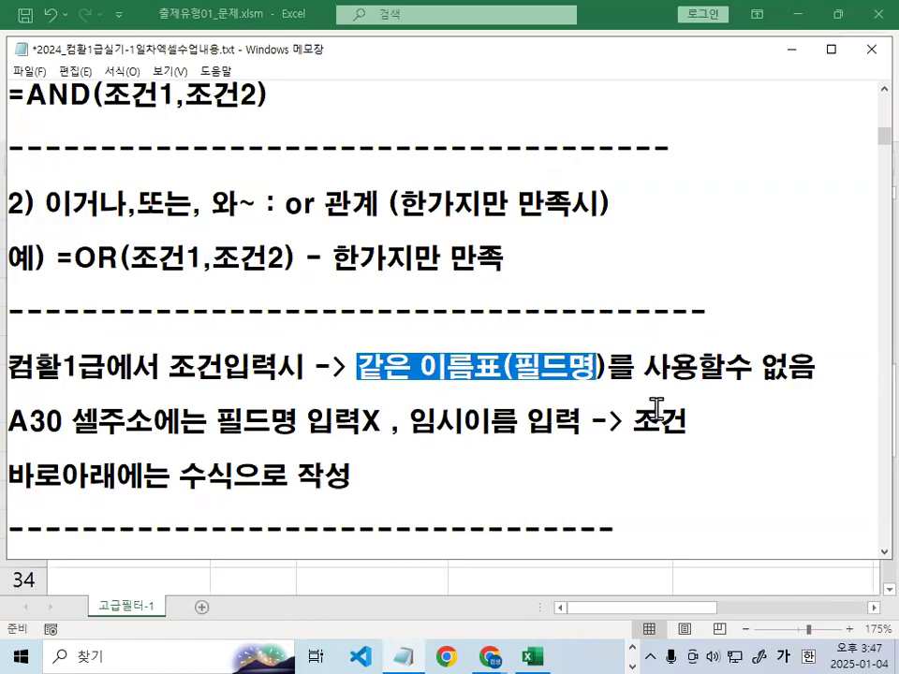
pyautogui.moveTo(417, 425); pyautogui.dragTo(576, 423)
pyautogui.moveTo(634, 421); pyautogui.dragTo(700, 422)
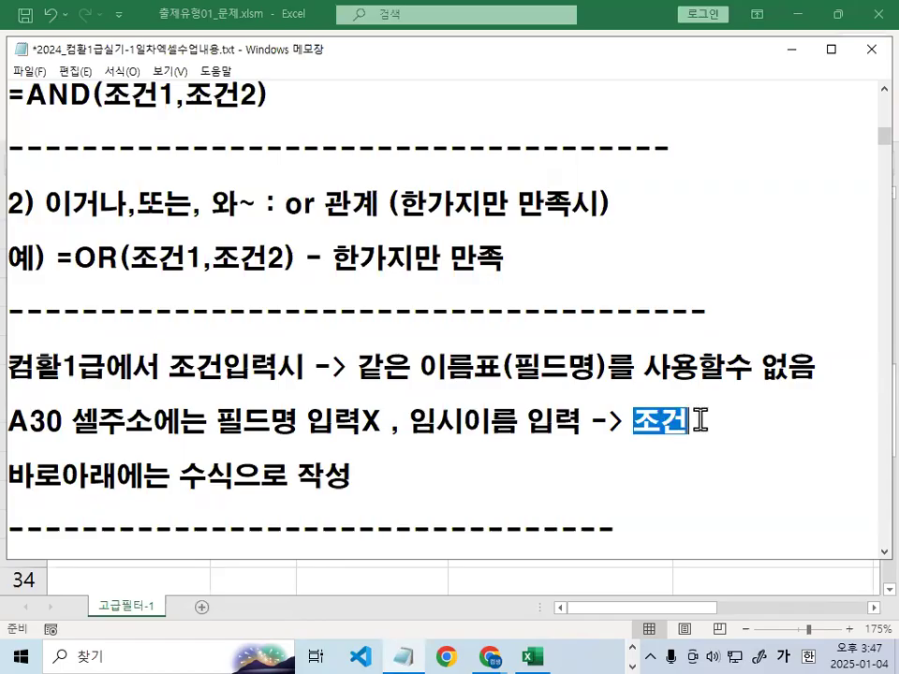
# Circle 조건 in the A30 note, mark 바로아래 and 수식 in the line below, and clear the drawing
pyautogui.moveTo(618, 422)
pyautogui.mouseDown()
pyautogui.moveTo(681, 423)
pyautogui.moveTo(722, 437)
pyautogui.mouseUp()
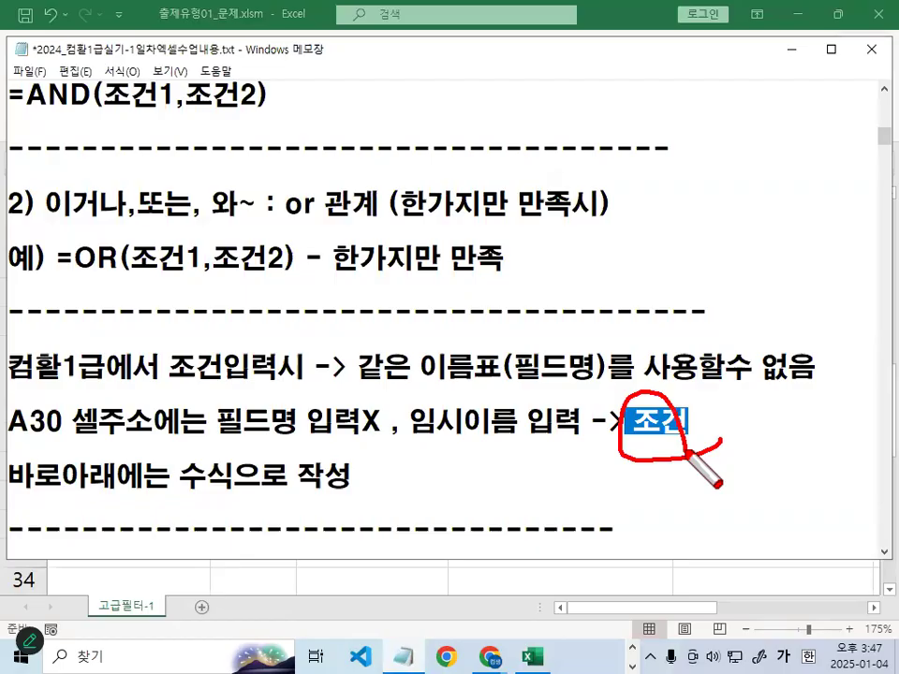
pyautogui.moveTo(20, 495); pyautogui.dragTo(127, 494)
pyautogui.moveTo(231, 488)
pyautogui.mouseDown()
pyautogui.moveTo(183, 468)
pyautogui.moveTo(236, 483)
pyautogui.mouseUp()
pyautogui.press('Escape')
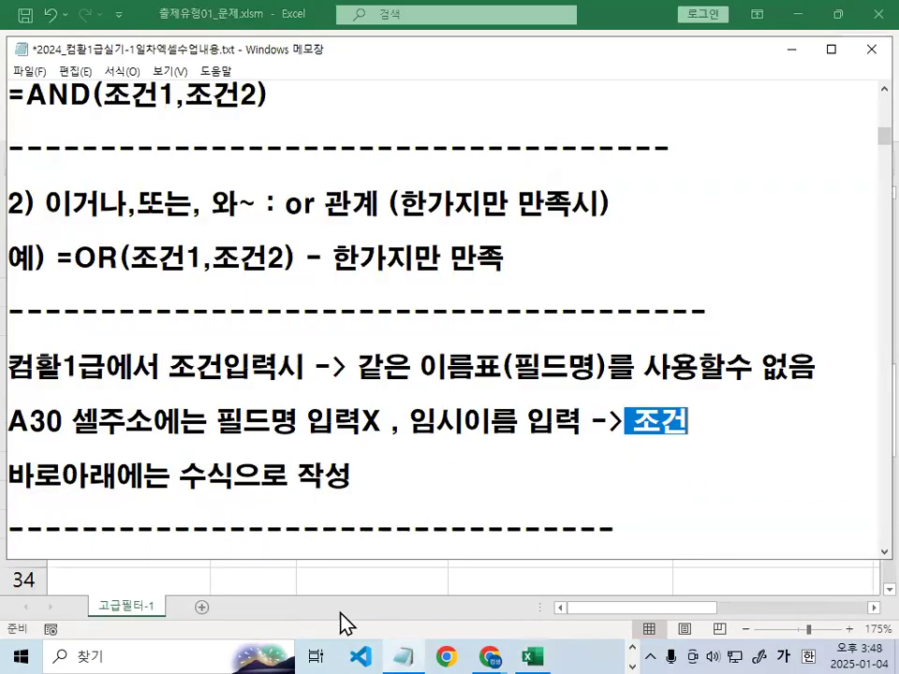
# Return to the Excel workbook, circle the TRUE value in A31, clear the mark, and select D30
pyautogui.click(240, 600)
pyautogui.click(144, 502)
pyautogui.hotkey('ctrl', '1')
pyautogui.moveTo(229, 470)
pyautogui.mouseDown()
pyautogui.moveTo(159, 520)
pyautogui.moveTo(208, 497)
pyautogui.mouseUp()
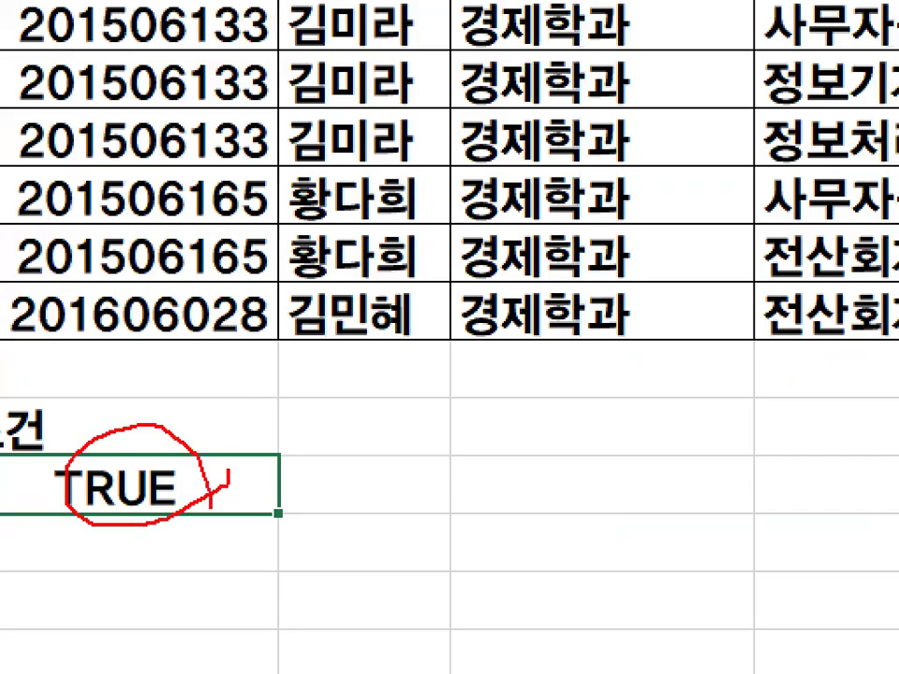
pyautogui.press('Escape')
pyautogui.click(550, 465)
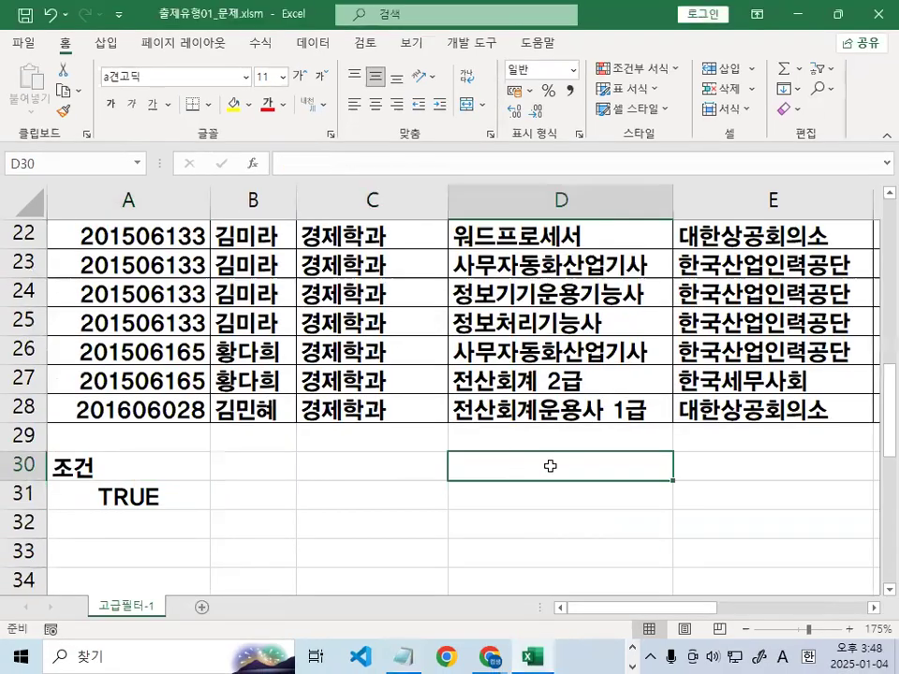
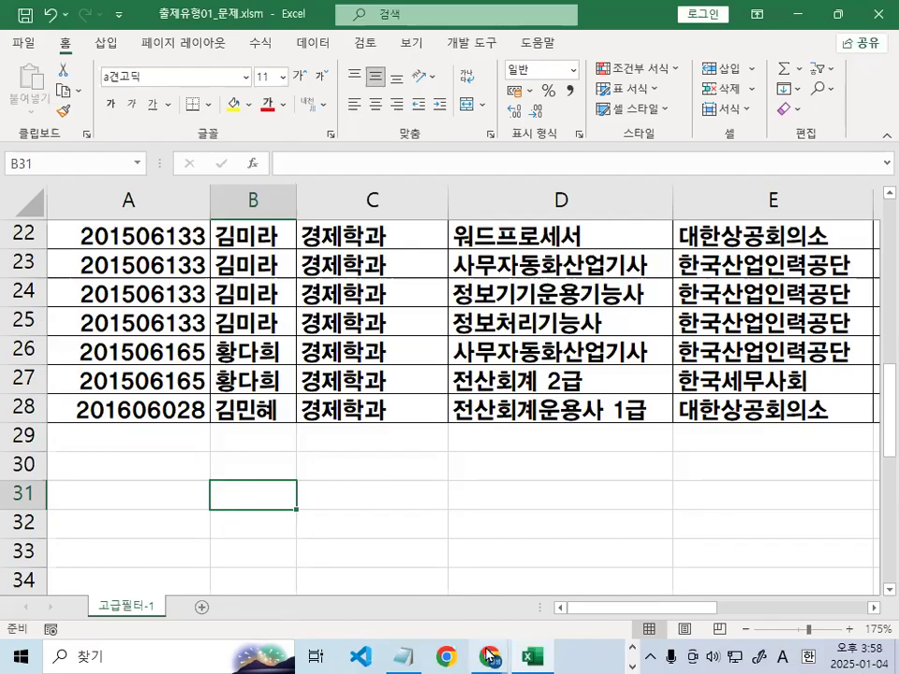
# Switch to the 고급필터-1 section of the Notepad notes, underline 시행청 and 대한상공회의소, and circle 조건1
pyautogui.click(410, 655)
pyautogui.scroll(-2, 400, 416)
pyautogui.scroll(-12, 400, 417)
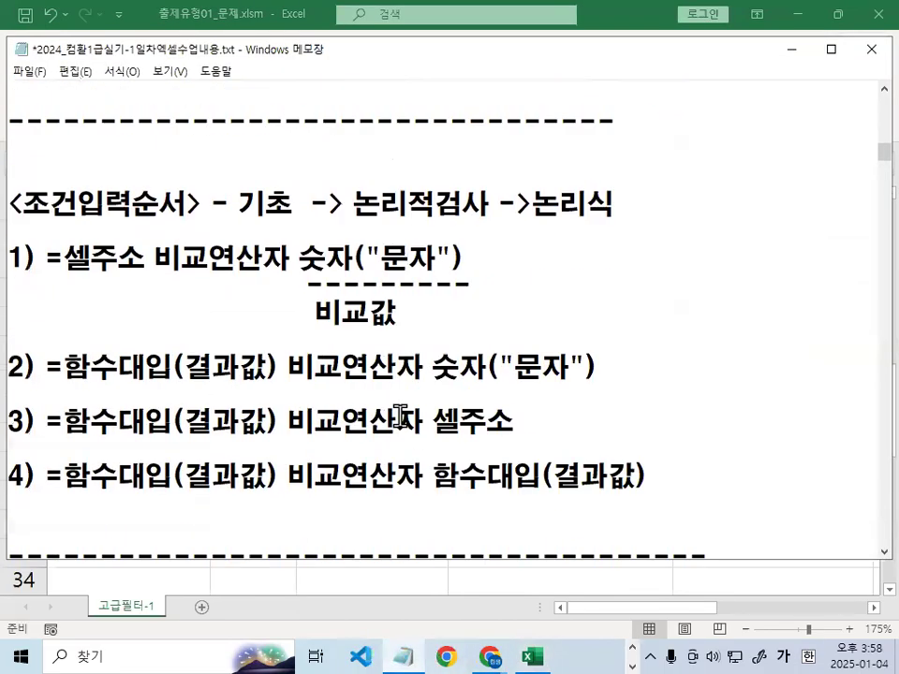
pyautogui.hotkey('ctrl', '2')
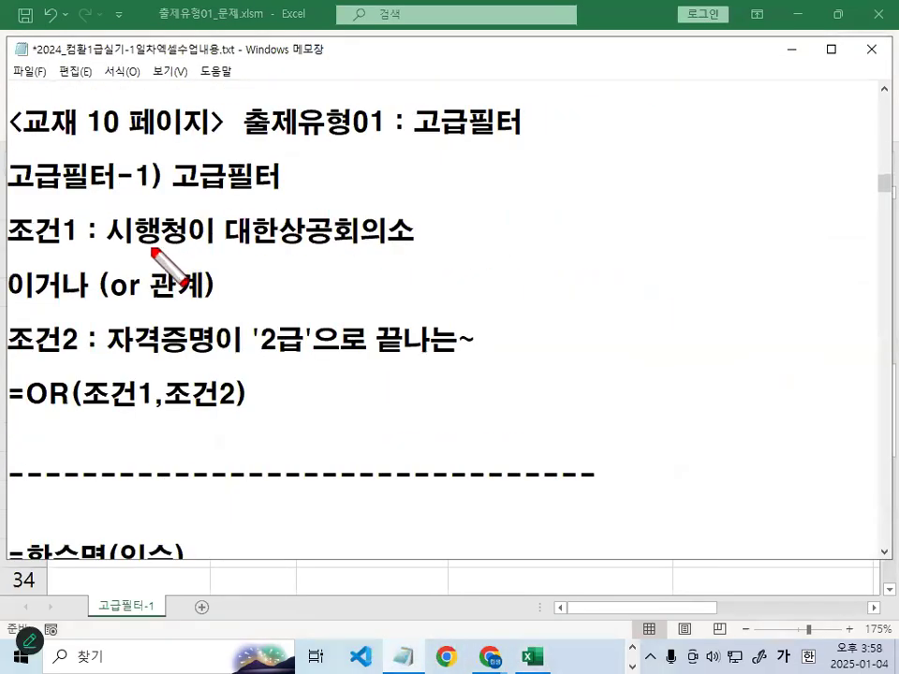
pyautogui.moveTo(114, 250); pyautogui.dragTo(419, 248)
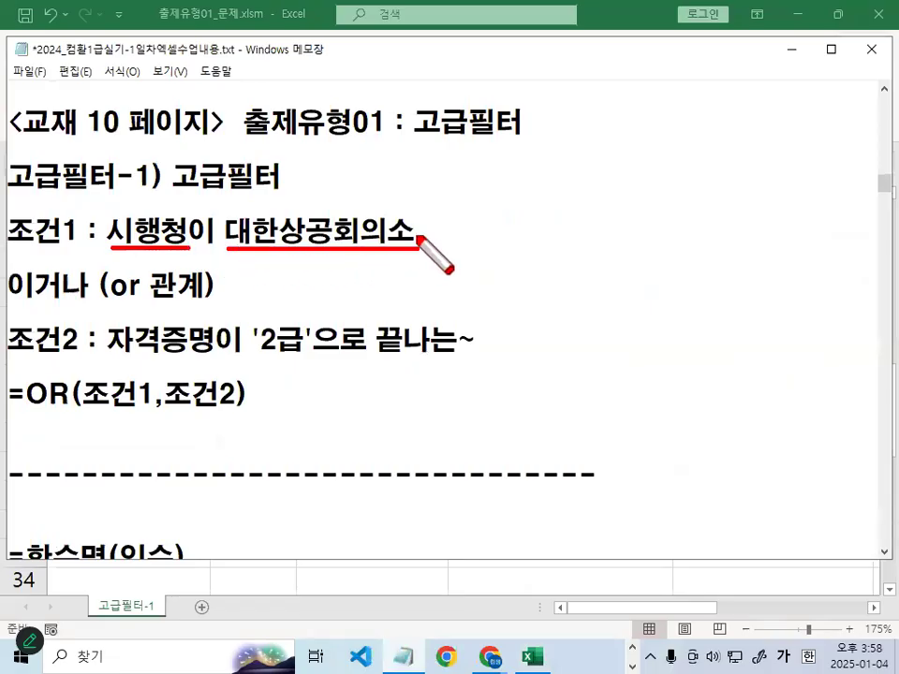
pyautogui.moveTo(75, 251); pyautogui.dragTo(95, 225)
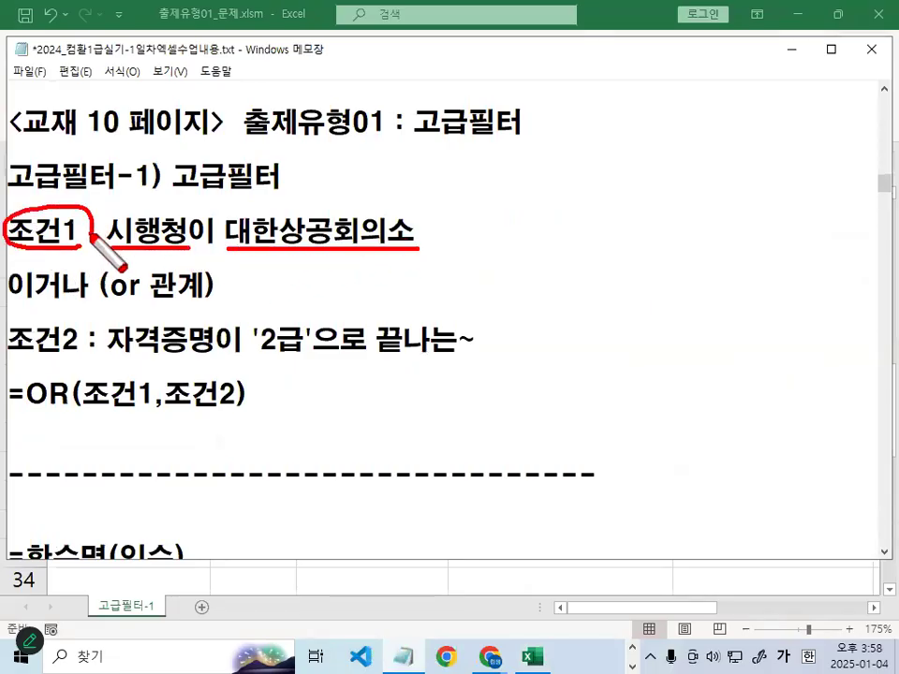
# Underline 이거나 and or 관계 in the notes, plus 자격증명 and '2급' in 조건2
pyautogui.moveTo(5, 302); pyautogui.dragTo(197, 300)
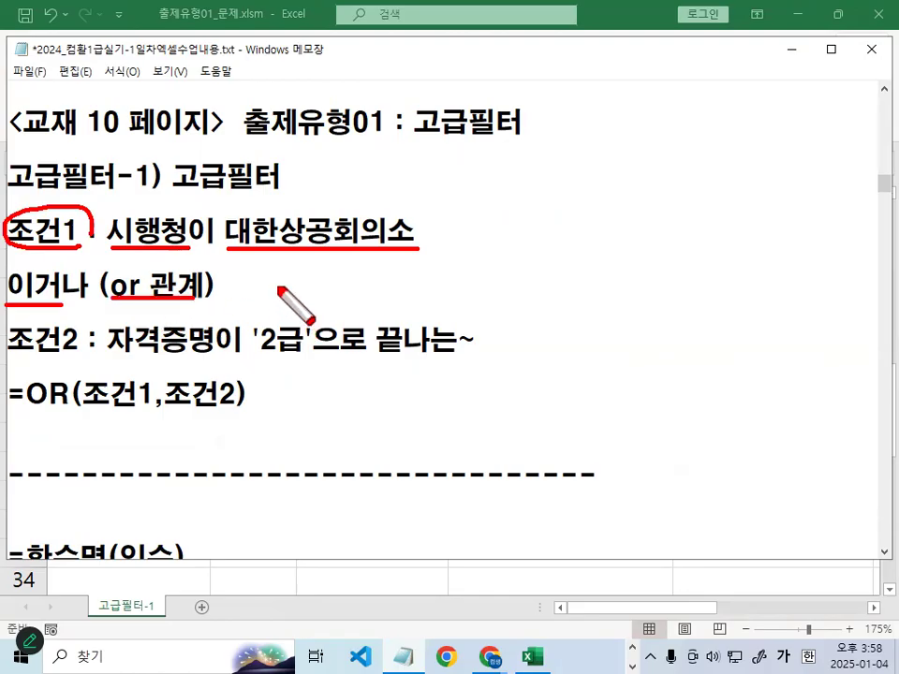
pyautogui.moveTo(108, 357); pyautogui.dragTo(193, 356)
pyautogui.moveTo(251, 358); pyautogui.dragTo(306, 359)
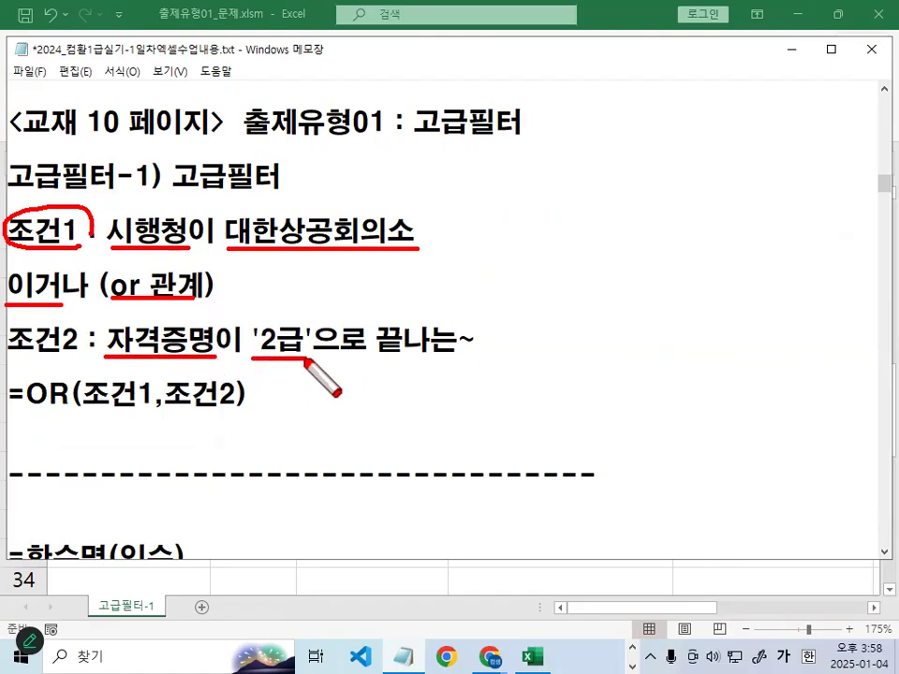
# Circle 끝나는 in the 조건2 line of the notes, add a check mark above it, and clear the drawing
pyautogui.moveTo(420, 357)
pyautogui.mouseDown()
pyautogui.moveTo(475, 348)
pyautogui.moveTo(403, 335)
pyautogui.moveTo(474, 349)
pyautogui.mouseUp()
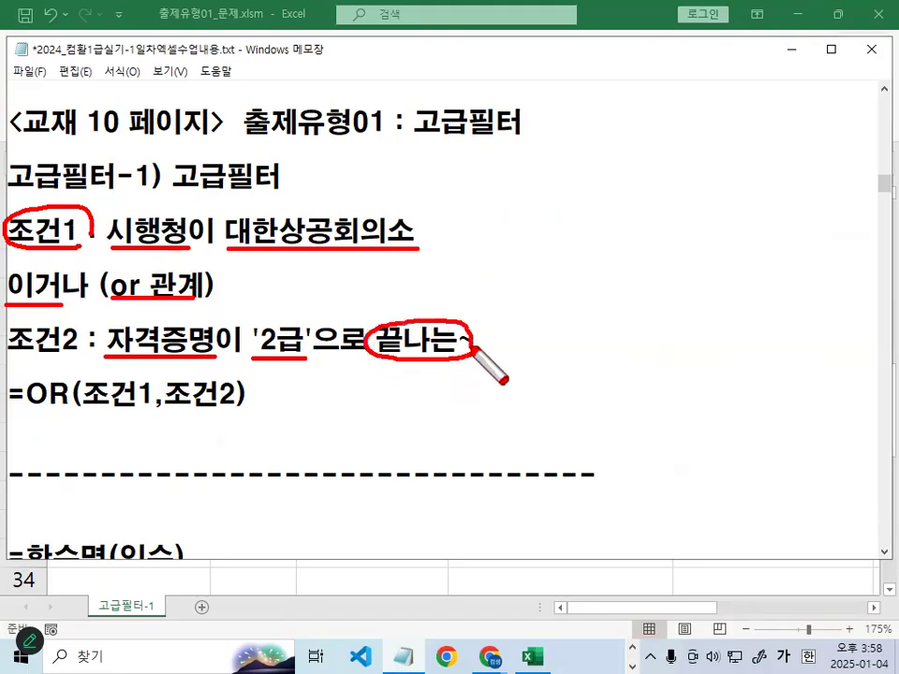
pyautogui.moveTo(424, 309)
pyautogui.mouseDown()
pyautogui.moveTo(433, 321)
pyautogui.moveTo(478, 279)
pyautogui.mouseUp()
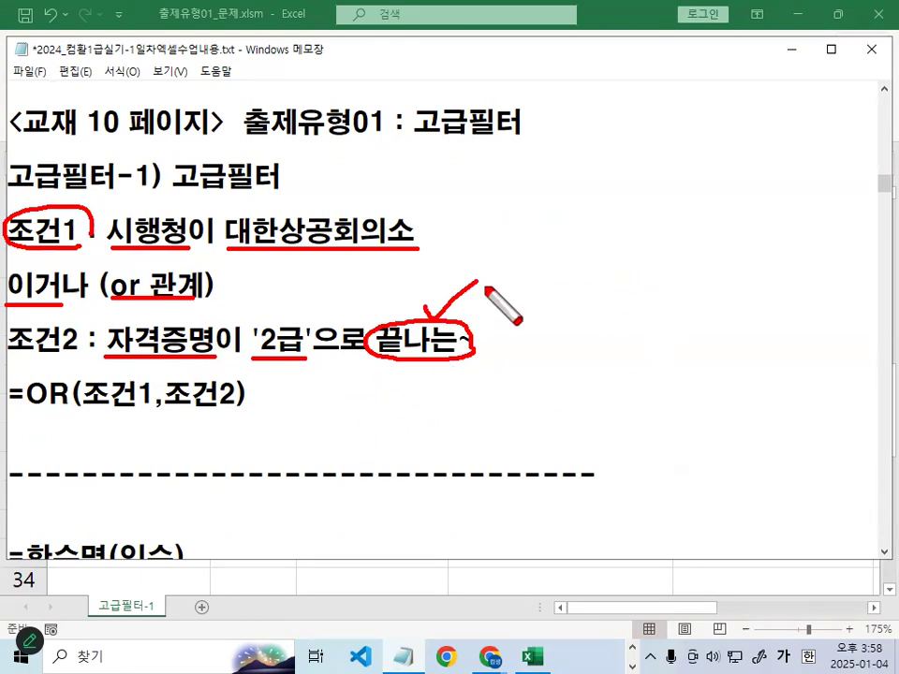
pyautogui.press('Escape')
# Return to the Excel workbook, circle the last two characters of the 자격증명 entries in D3:D6, mark 2급 in D3, and clear the drawing
pyautogui.click(789, 49)
pyautogui.scroll(5, 567, 332)
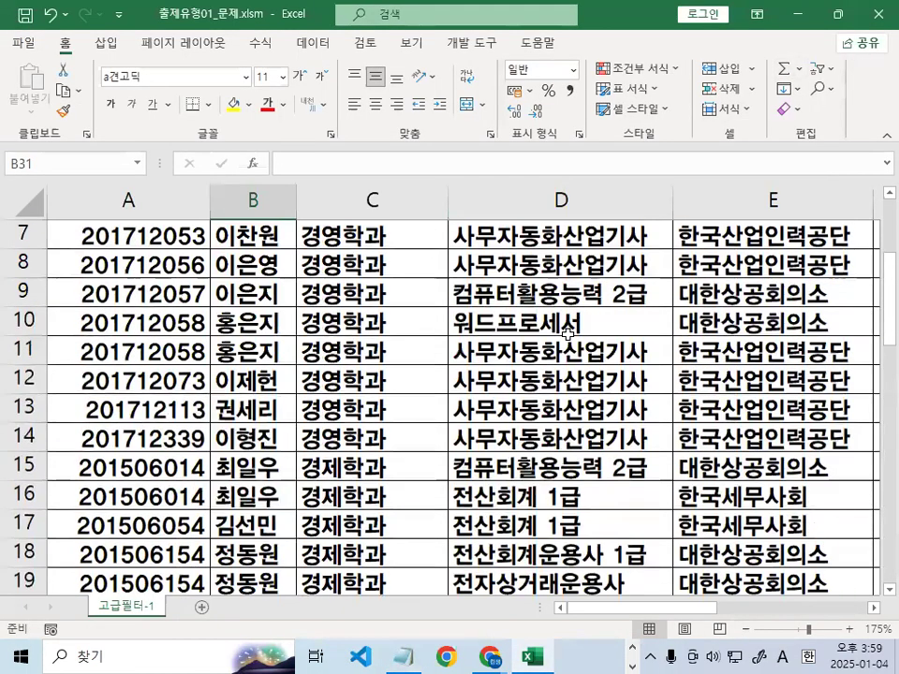
pyautogui.scroll(2, 568, 332)
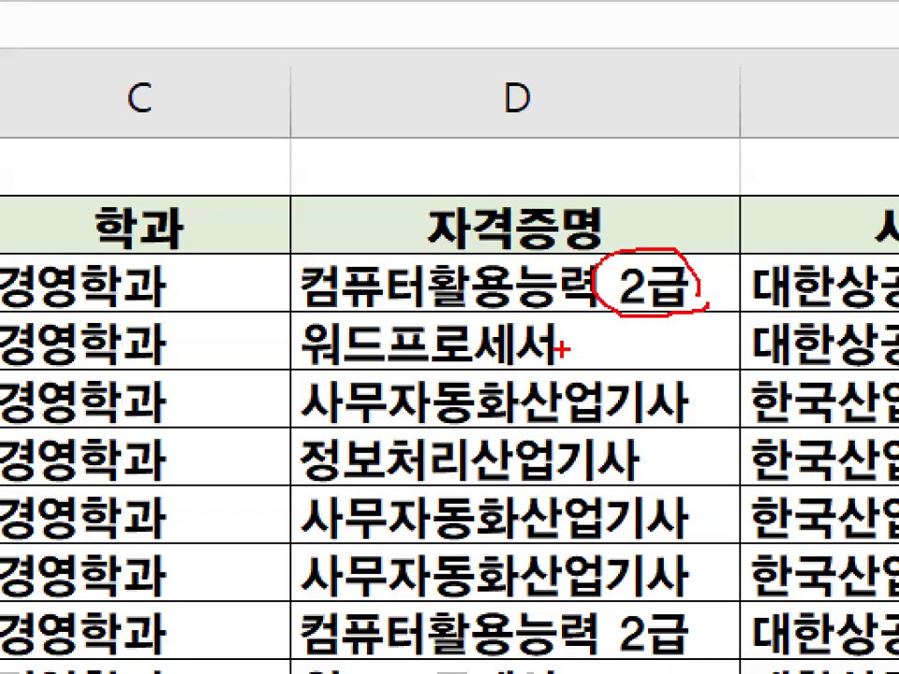
pyautogui.moveTo(632, 382)
pyautogui.mouseDown()
pyautogui.moveTo(646, 414)
pyautogui.moveTo(697, 404)
pyautogui.mouseUp()
pyautogui.moveTo(656, 431)
pyautogui.mouseDown()
pyautogui.moveTo(586, 475)
pyautogui.moveTo(667, 454)
pyautogui.mouseUp()
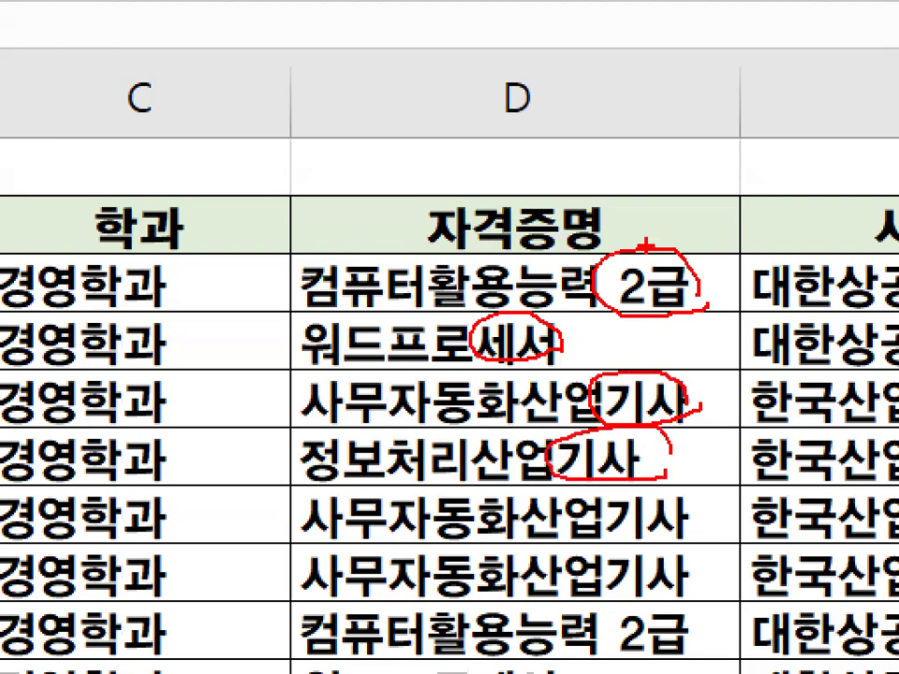
pyautogui.moveTo(646, 246); pyautogui.dragTo(725, 152)
pyautogui.moveTo(703, 304)
pyautogui.mouseDown()
pyautogui.moveTo(587, 291)
pyautogui.moveTo(705, 302)
pyautogui.mouseUp()
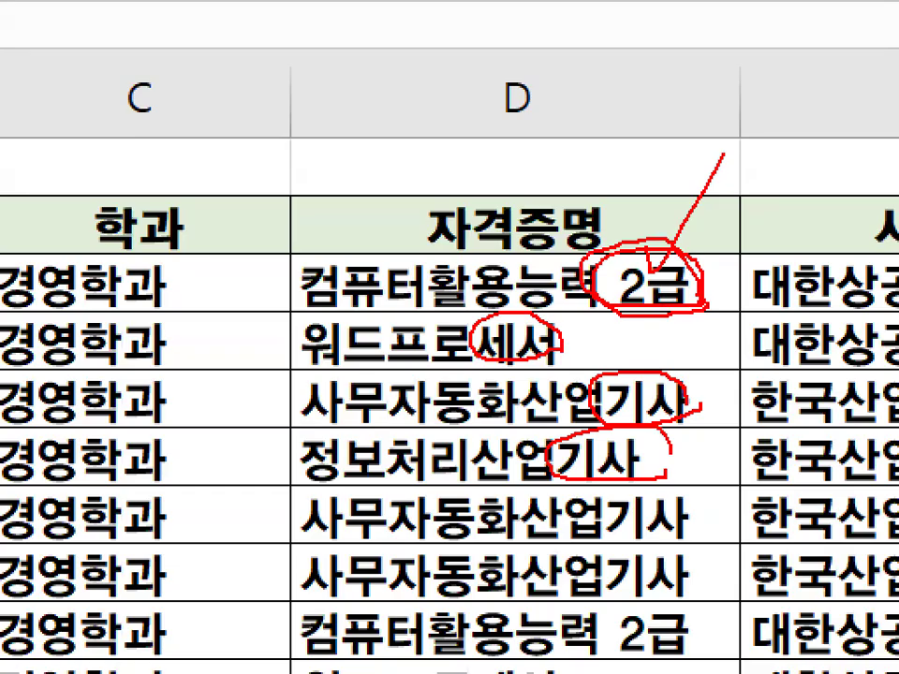
pyautogui.press('Escape')
# Switch to the <함수정리> section of the Notepad notes and highlight 텍스트 함수 and the function names RIGHT,LEFT,MID
pyautogui.click(404, 656)
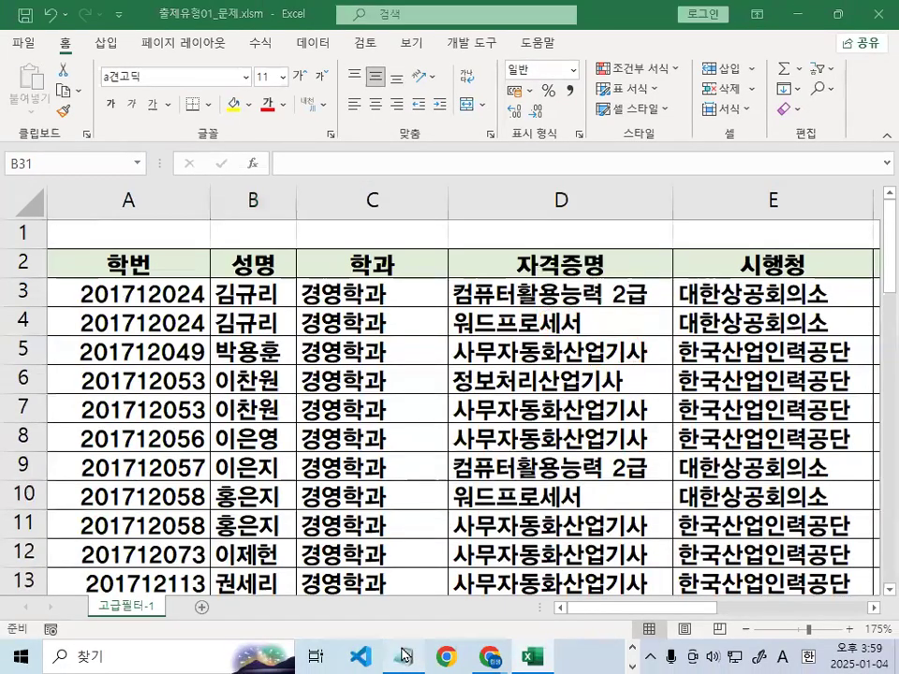
pyautogui.scroll(-7, 364, 356)
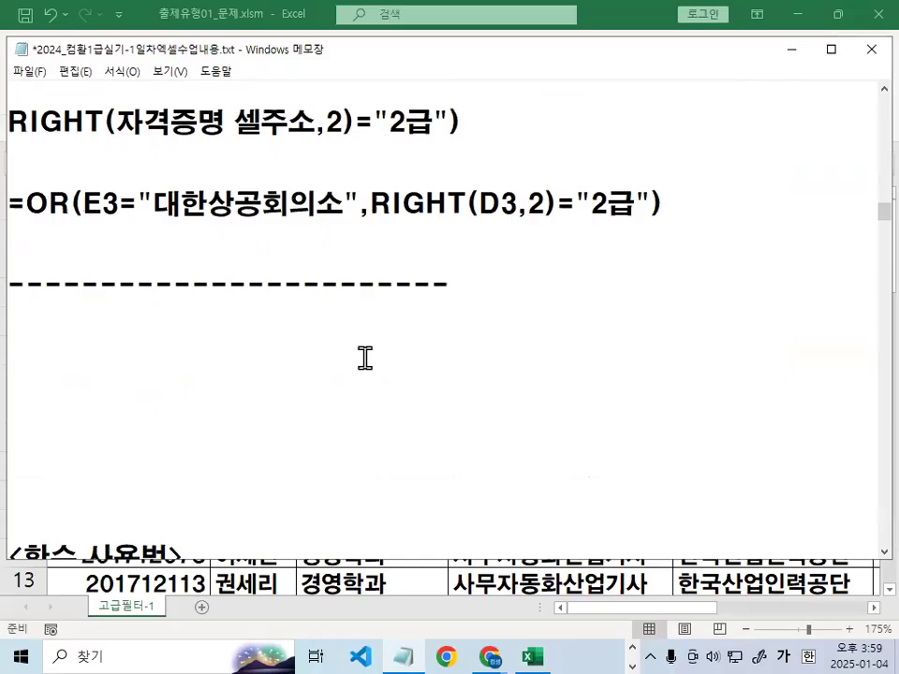
pyautogui.scroll(-3, 365, 356)
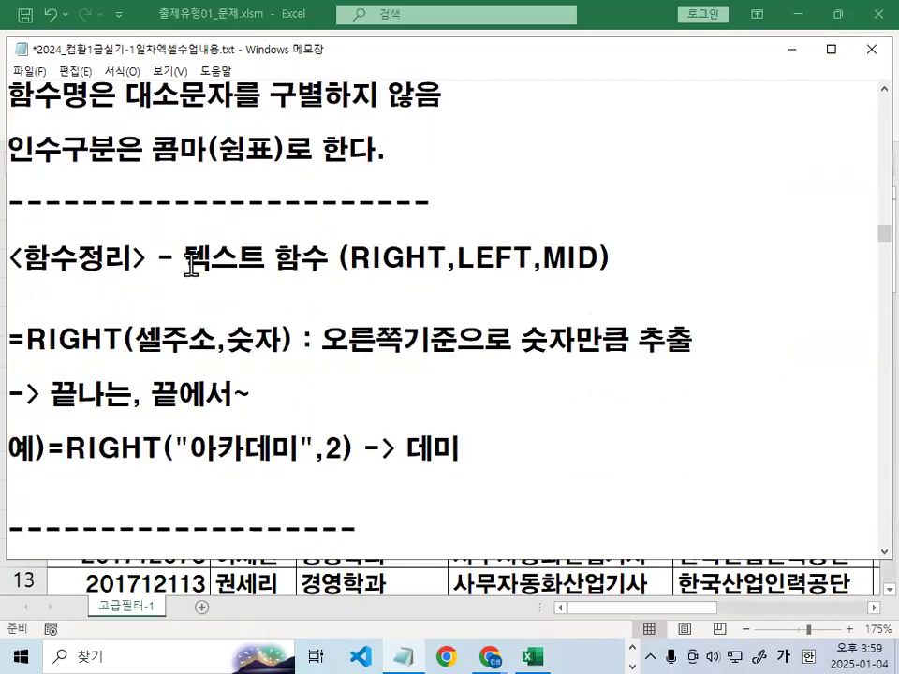
pyautogui.moveTo(191, 267); pyautogui.dragTo(321, 260)
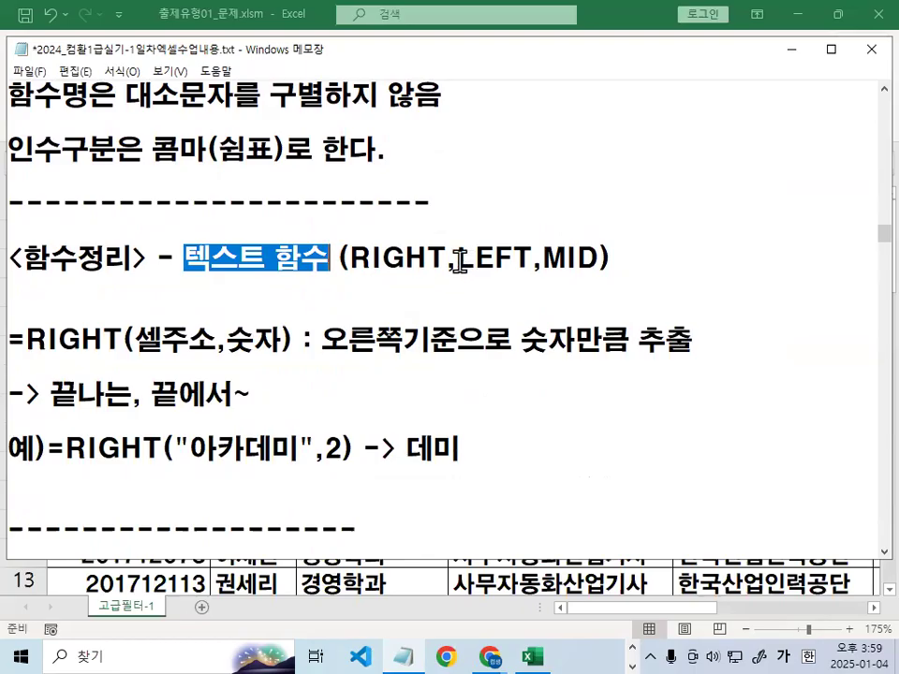
pyautogui.moveTo(350, 256); pyautogui.dragTo(597, 256)
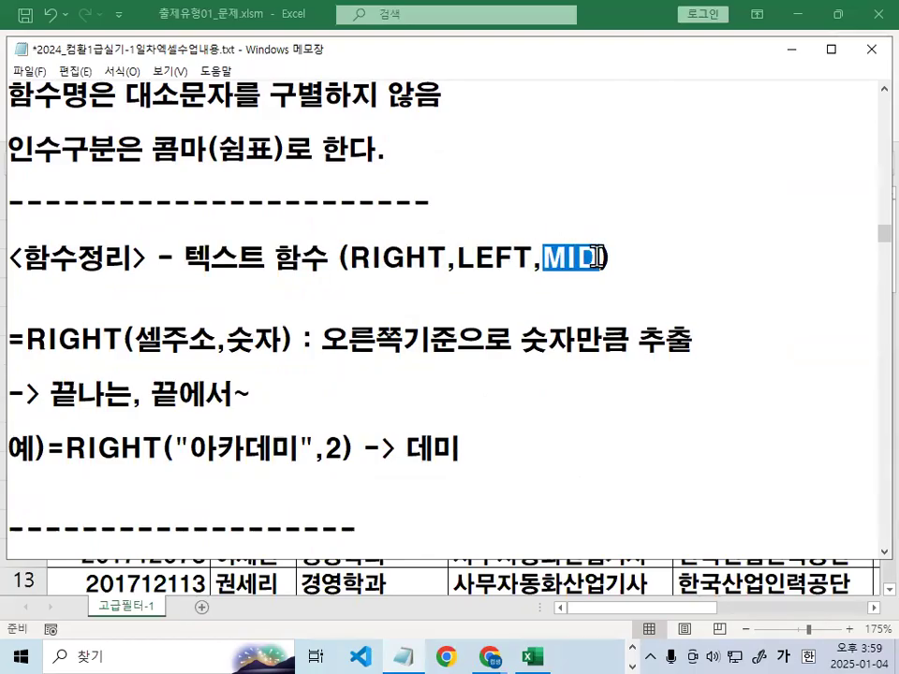
pyautogui.moveTo(346, 256); pyautogui.dragTo(620, 257)
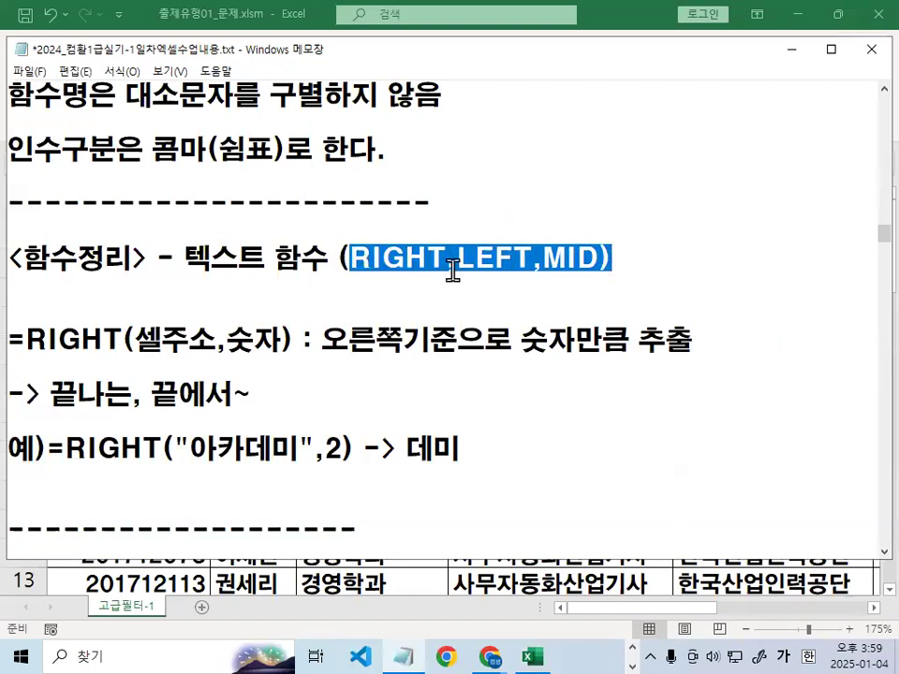
pyautogui.moveTo(347, 256); pyautogui.dragTo(616, 256)
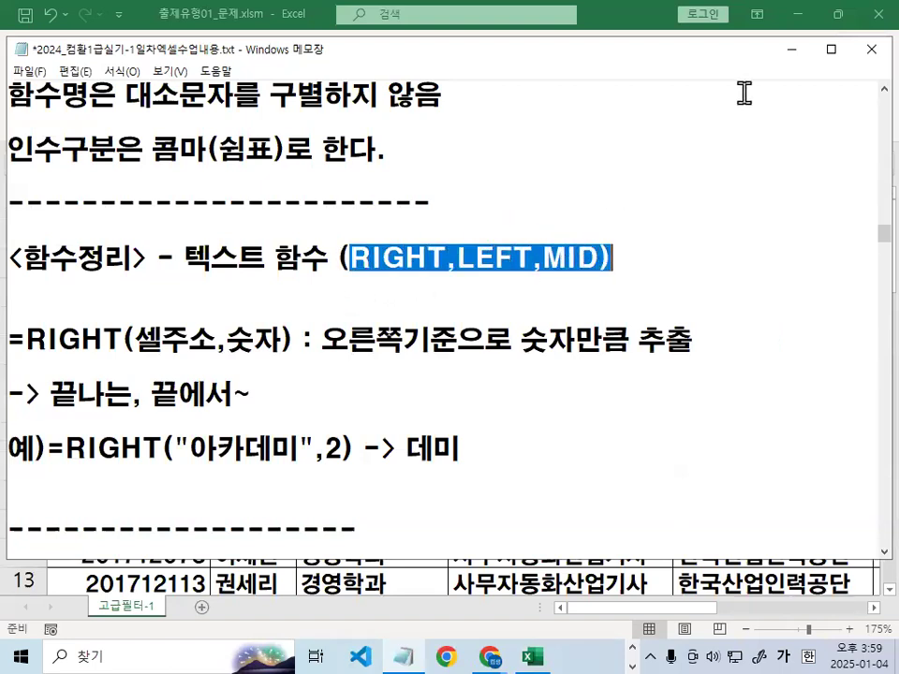
# Return to the Excel workbook, select C4, draw a check mark over the 학과 column, and clear it
pyautogui.click(794, 54)
pyautogui.click(405, 321)
pyautogui.moveTo(358, 315)
pyautogui.mouseDown()
pyautogui.moveTo(366, 363)
pyautogui.moveTo(414, 255)
pyautogui.mouseUp()
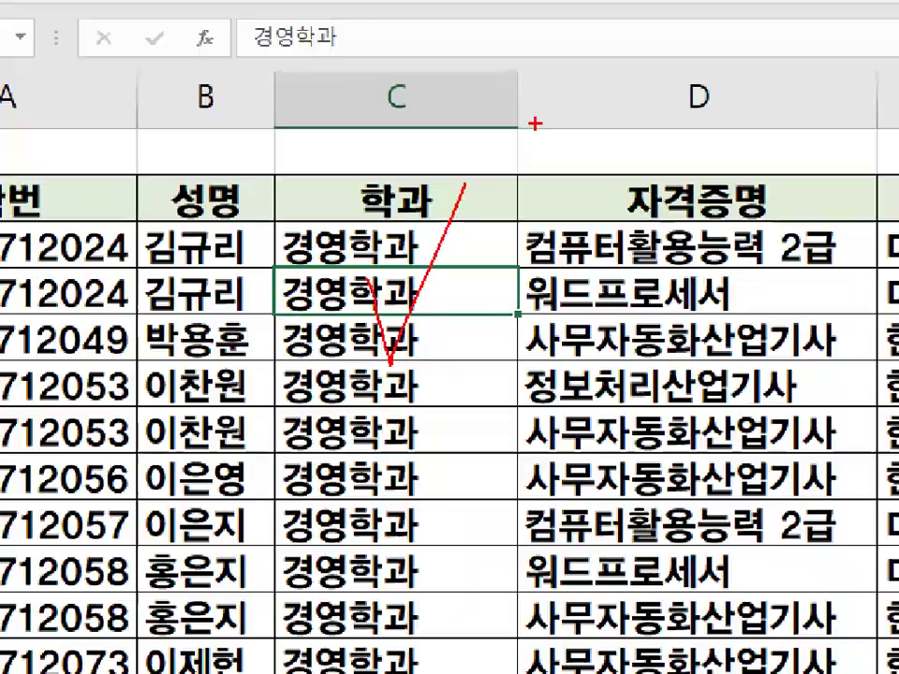
pyautogui.press('Escape')
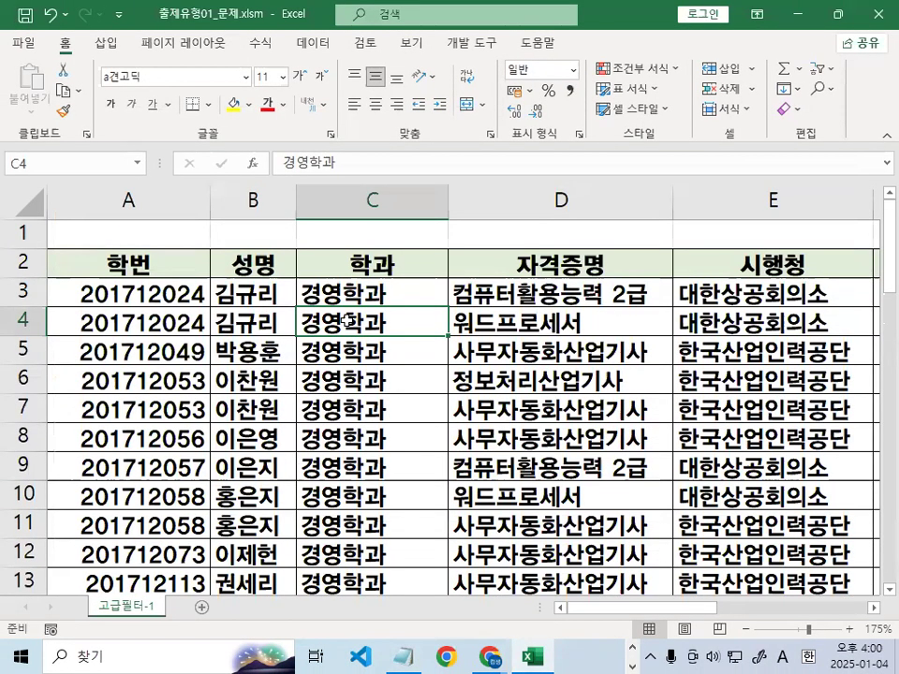
# Create a new blank workbook, circle its empty grid, and clear the drawing
pyautogui.hotkey('ctrl', 'n')
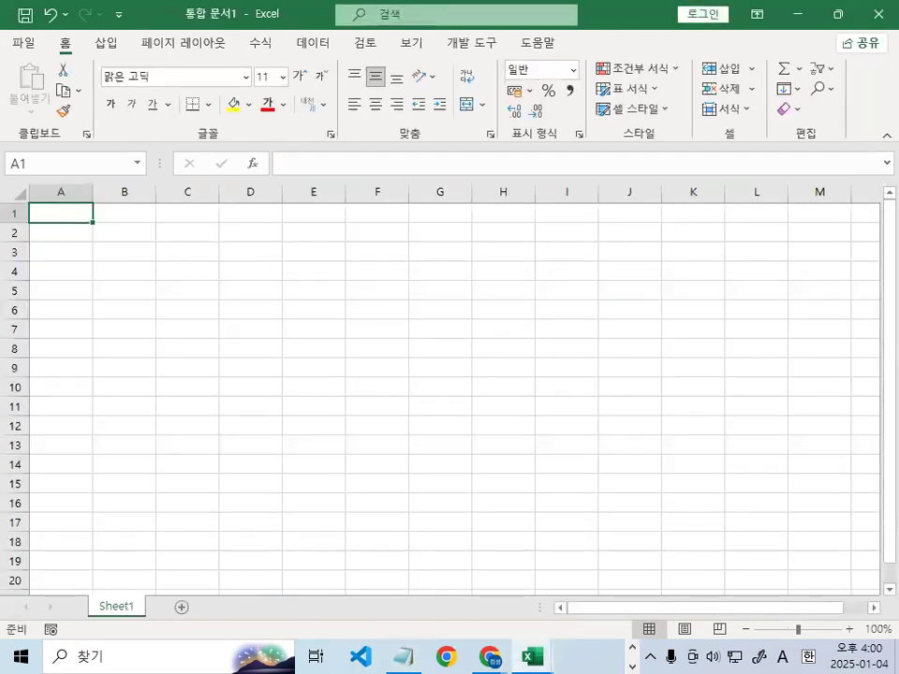
pyautogui.hotkey('ctrl', '1')
pyautogui.moveTo(468, 319)
pyautogui.mouseDown()
pyautogui.moveTo(265, 220)
pyautogui.moveTo(468, 369)
pyautogui.mouseUp()
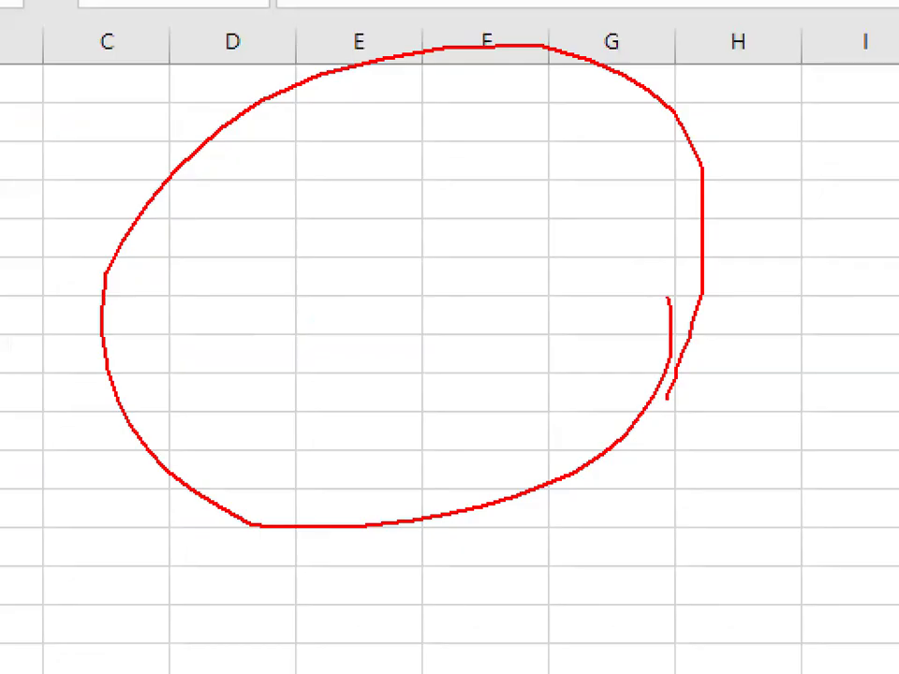
pyautogui.press('Escape')
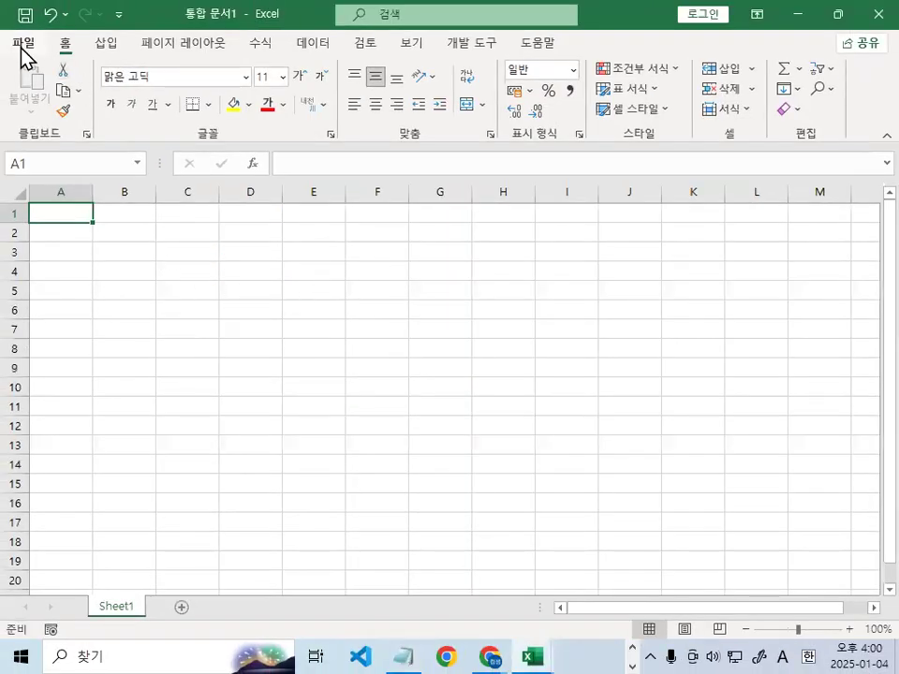
# Set the font of the entire sheet to a견고딕
pyautogui.click(26, 195)
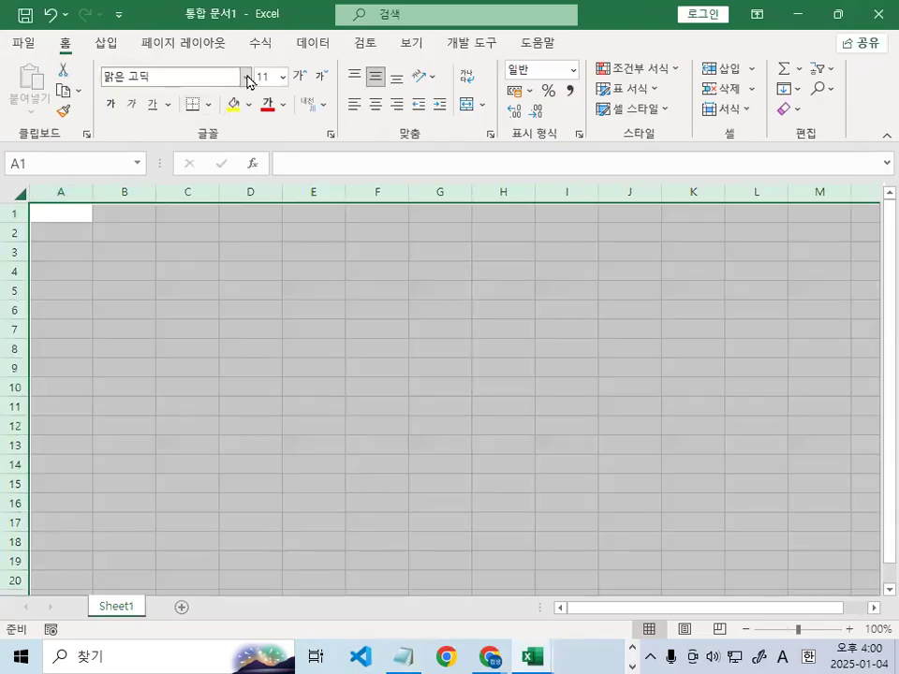
pyautogui.click(246, 77)
pyautogui.scroll(-6, 221, 376)
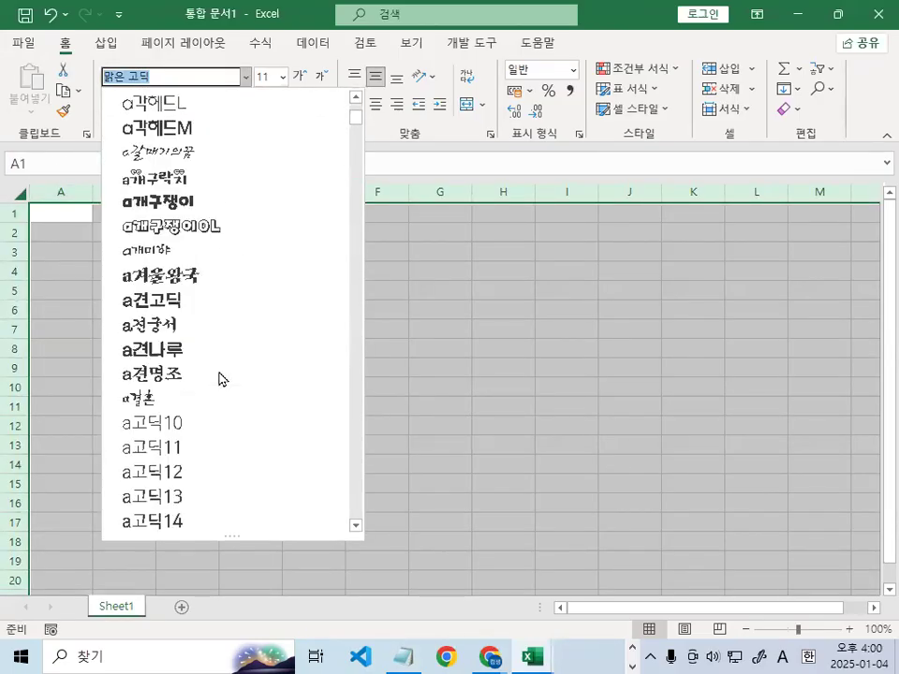
pyautogui.click(202, 300)
pyautogui.click(201, 323)
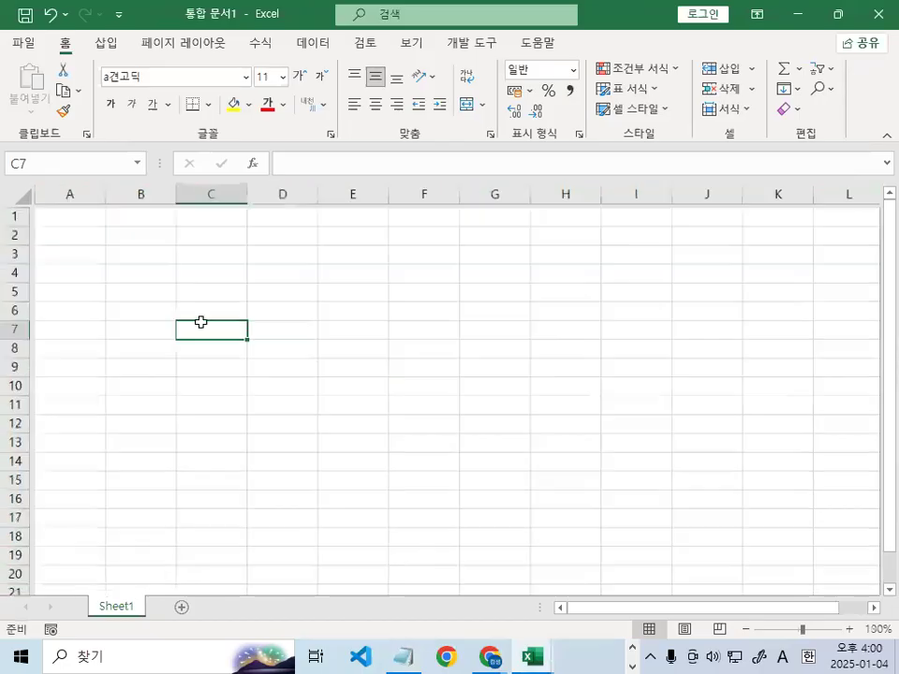
# Enter 아카데미 in cell A1 of the new sheet
pyautogui.scroll(10, 200, 319)
pyautogui.click(199, 254)
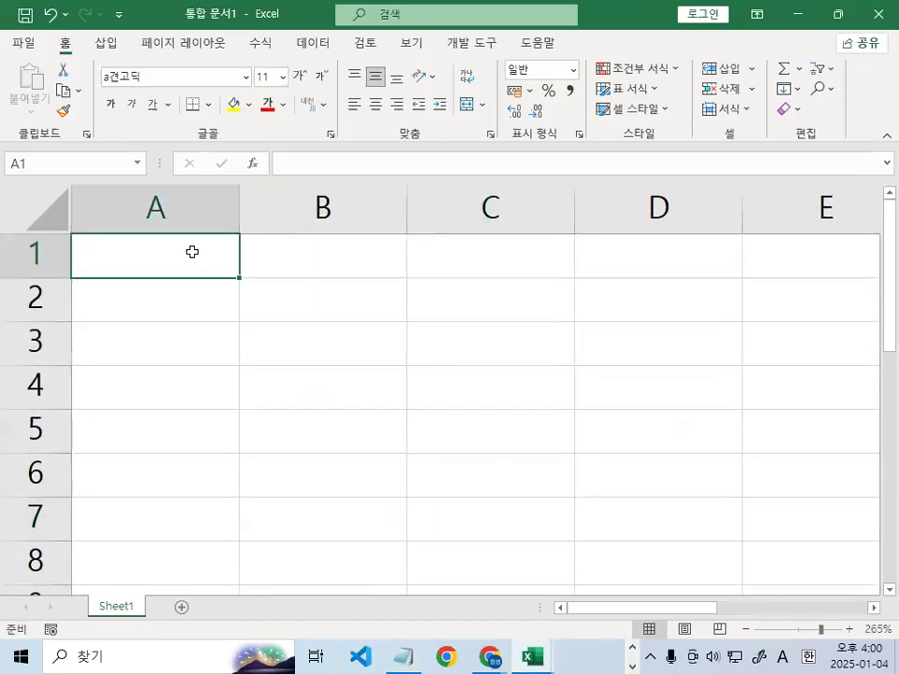
pyautogui.write('DKK')
pyautogui.press('BackSpace')
pyautogui.press('BackSpace')
pyautogui.press('BackSpace')
pyautogui.write('아커\\')
pyautogui.press('BackSpace')
pyautogui.press('BackSpace')
pyautogui.write('카')
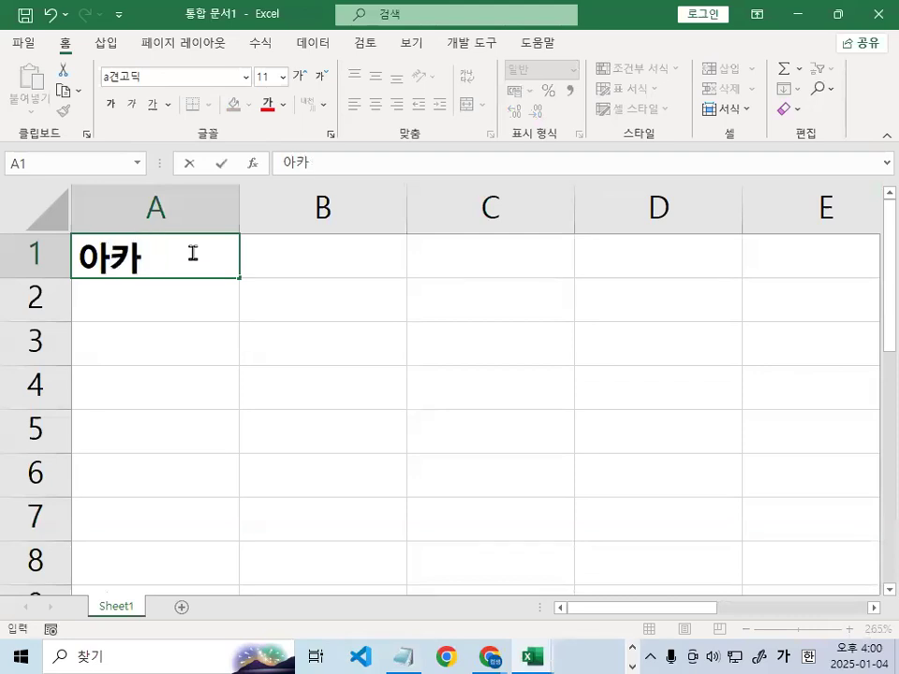
pyautogui.write('데미')
pyautogui.press('Return')
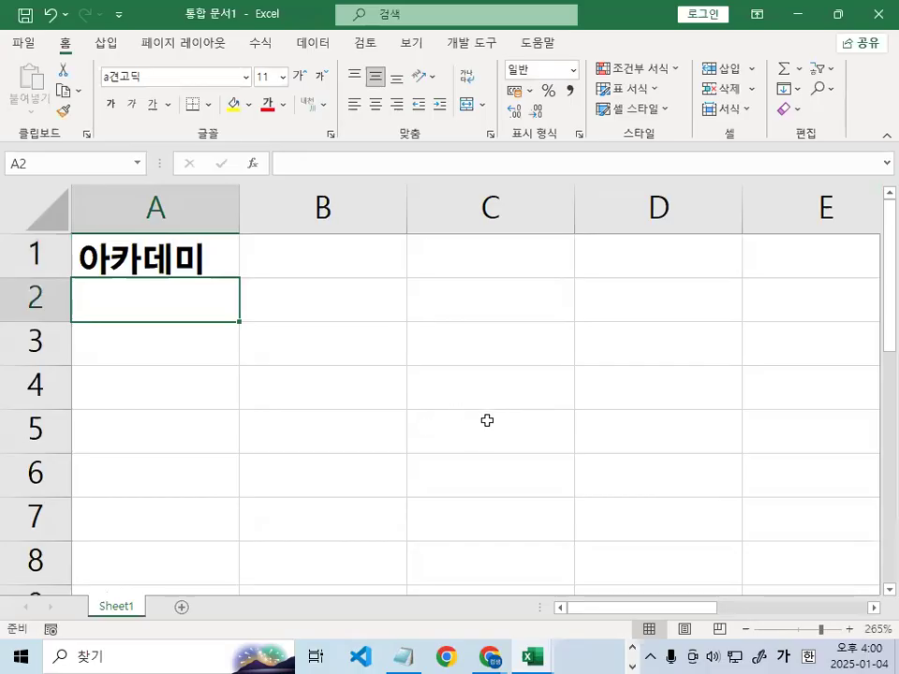
# Select B1, switch to the <함수 사용법> section of the Notepad notes, and highlight =함수명(인수)
pyautogui.click(321, 256)
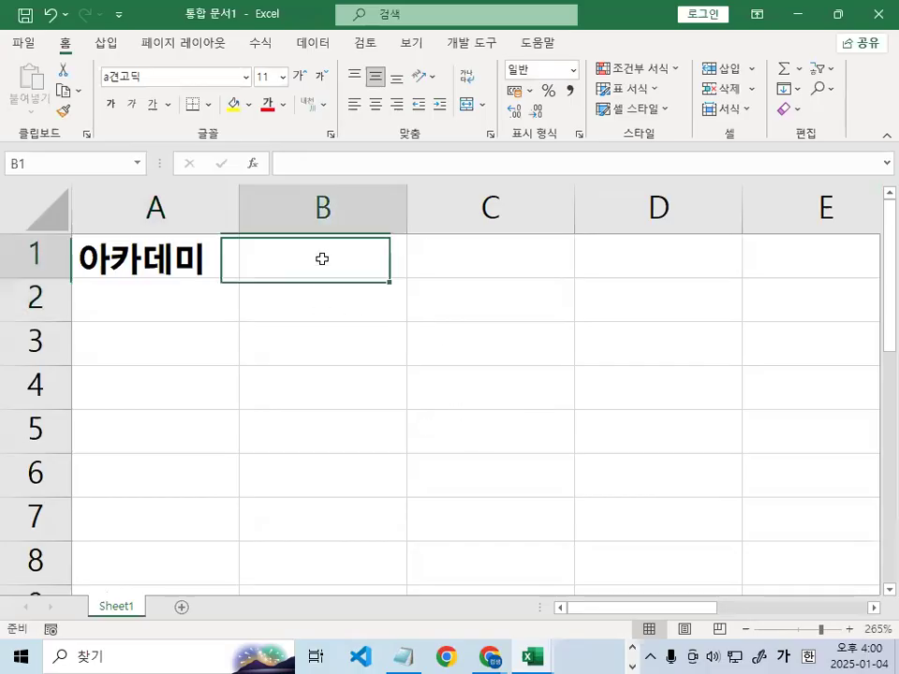
pyautogui.click(403, 656)
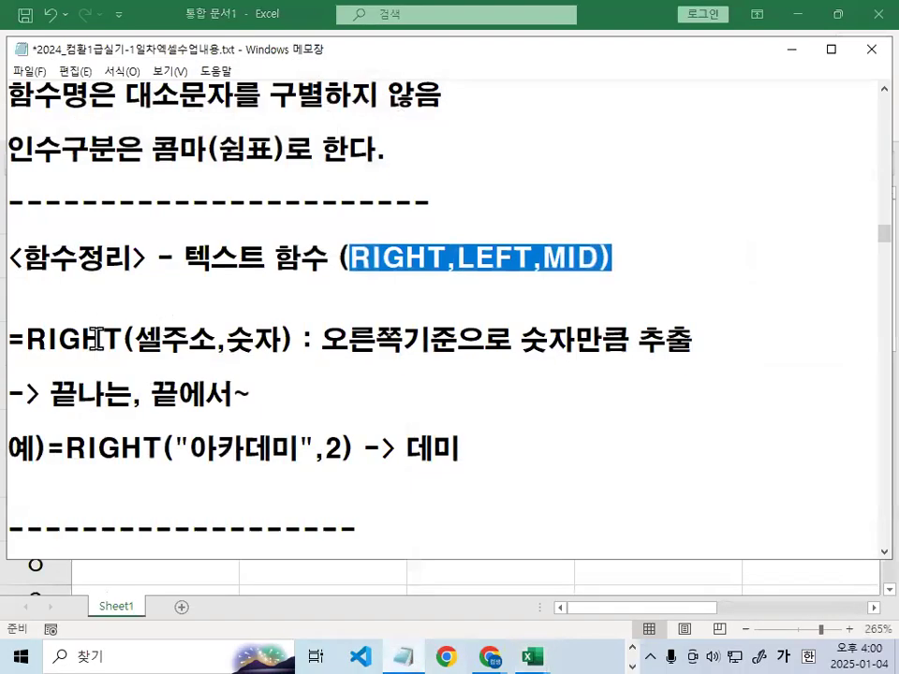
pyautogui.scroll(2, 98, 353)
pyautogui.moveTo(36, 285); pyautogui.dragTo(190, 283)
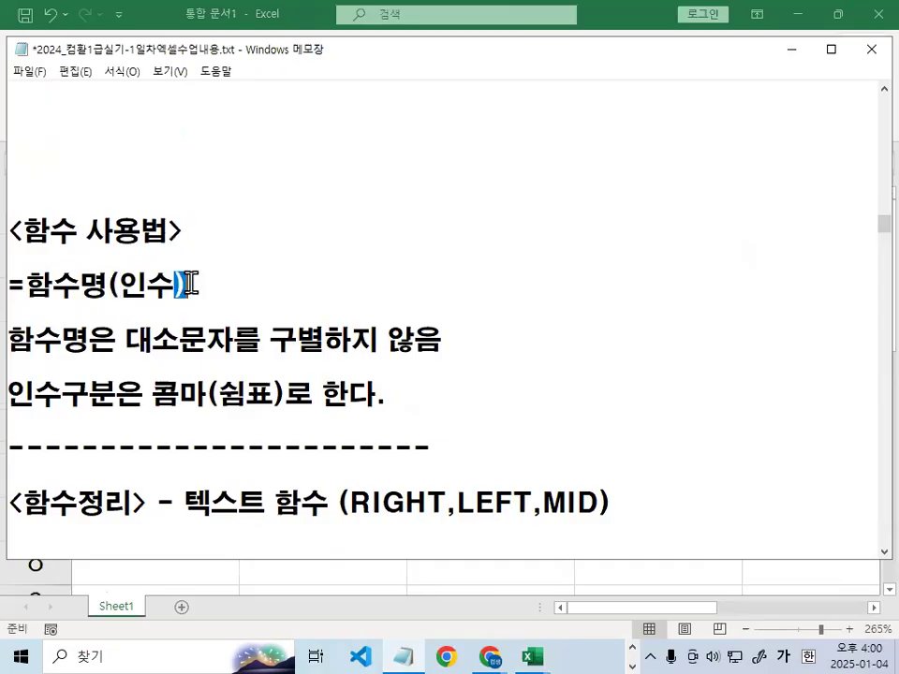
# Highlight 함수명 and 대소문자를 구별하지 않음 in the function usage rules
pyautogui.scroll(-1, 192, 282)
pyautogui.moveTo(9, 257); pyautogui.dragTo(66, 256)
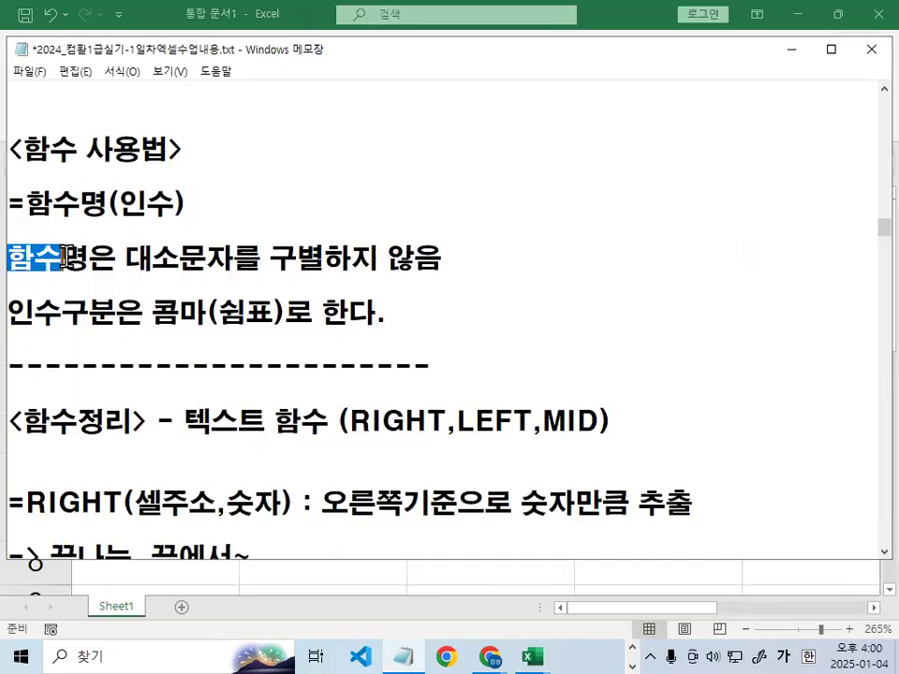
pyautogui.moveTo(126, 254); pyautogui.dragTo(440, 255)
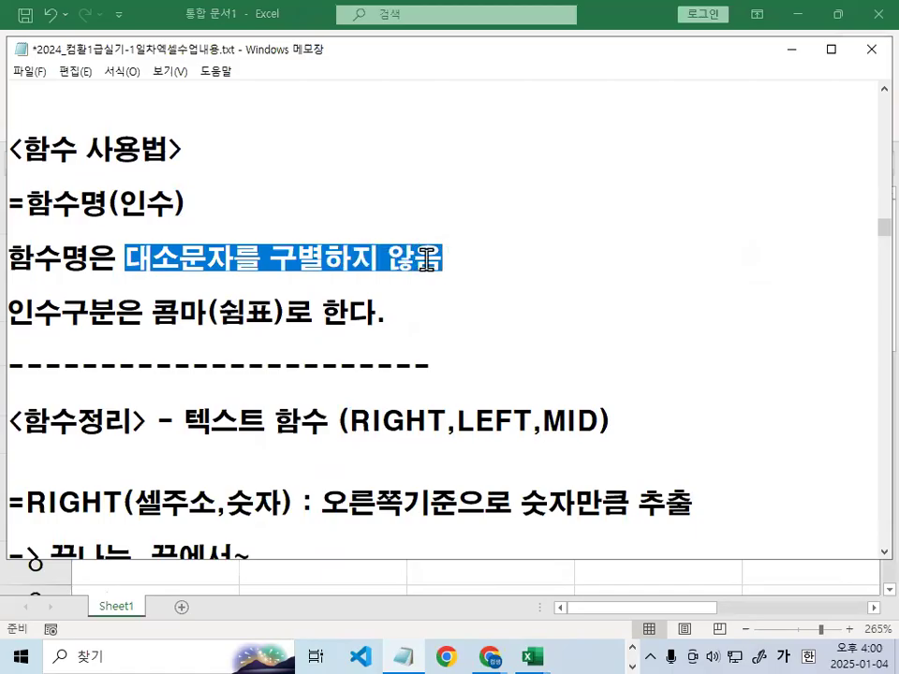
# Highlight 인수 in the syntax line, plus 인수구분 and 콤마(쉼표) in the separator rule
pyautogui.moveTo(127, 204); pyautogui.dragTo(175, 202)
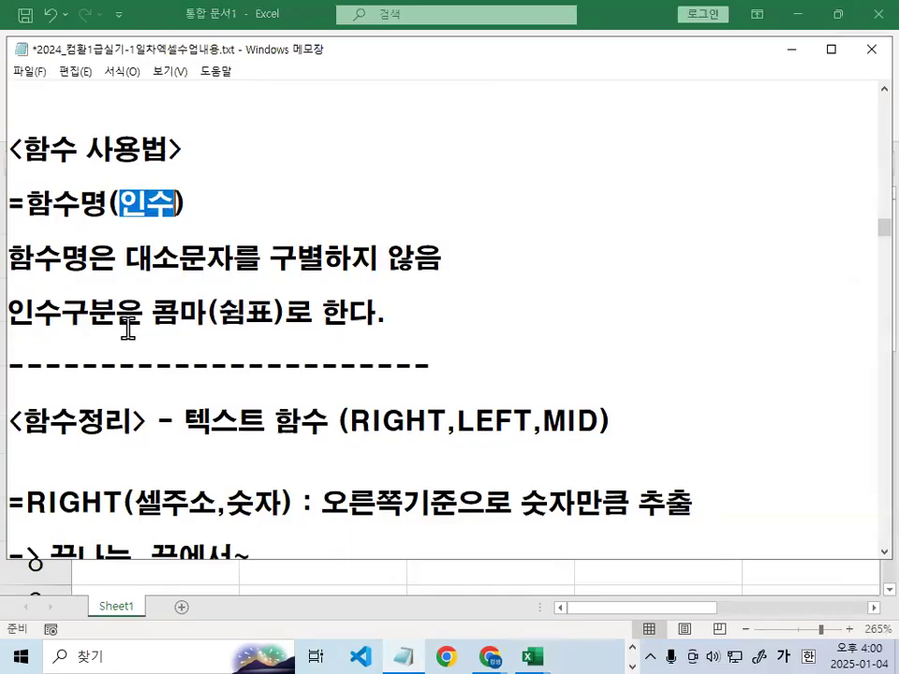
pyautogui.moveTo(21, 312); pyautogui.dragTo(132, 311)
pyautogui.moveTo(157, 309); pyautogui.dragTo(283, 311)
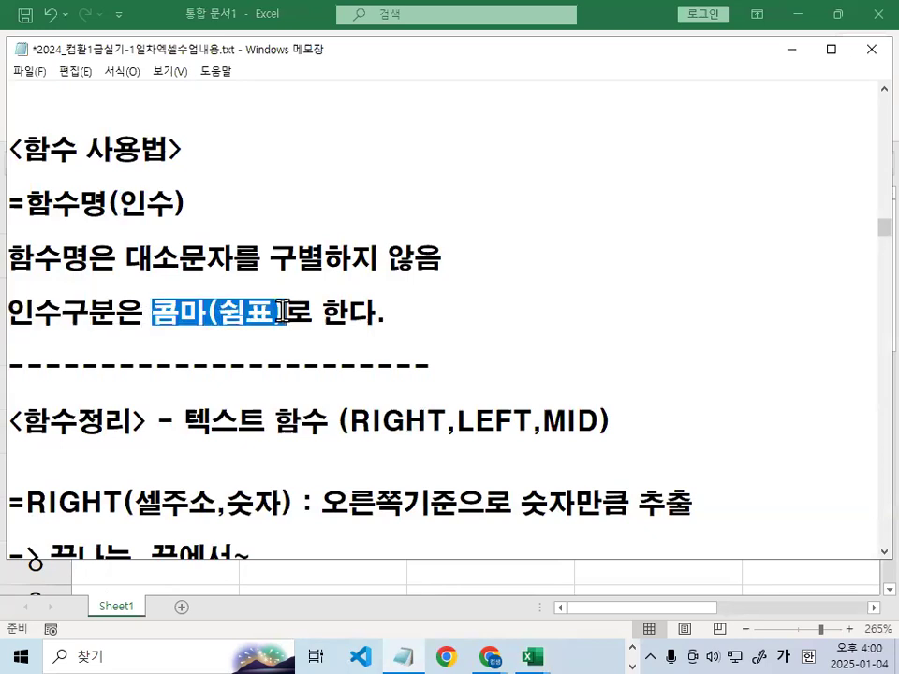
pyautogui.click(283, 311)
# Underline RIGHT and 숫자 in the RIGHT syntax line, circle 셀주소 with an arrow, and clear the drawing
pyautogui.scroll(-3, 292, 314)
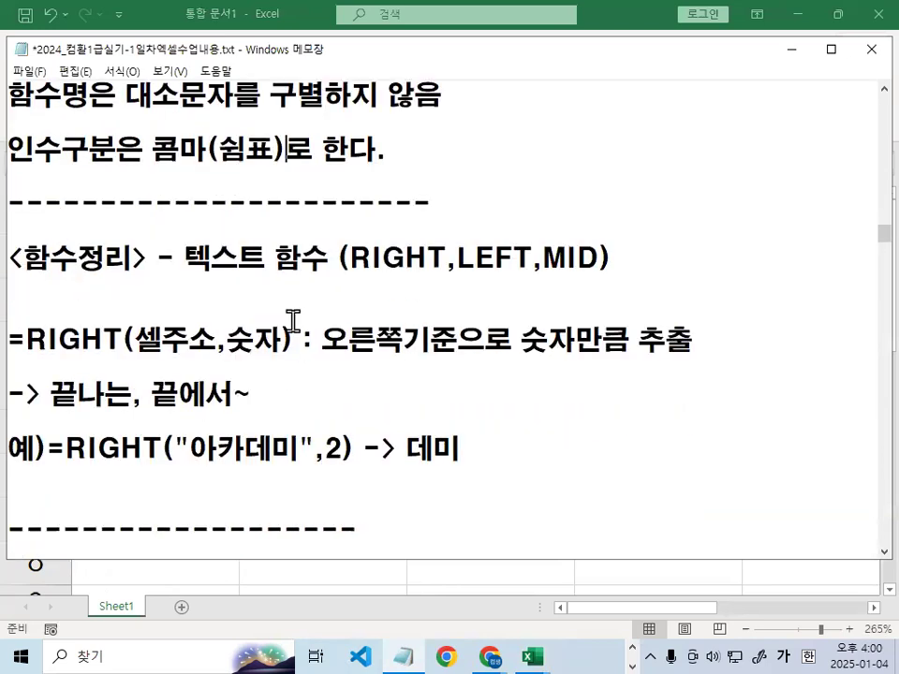
pyautogui.moveTo(29, 275); pyautogui.dragTo(285, 277)
pyautogui.moveTo(192, 229)
pyautogui.mouseDown()
pyautogui.moveTo(131, 245)
pyautogui.moveTo(204, 264)
pyautogui.mouseUp()
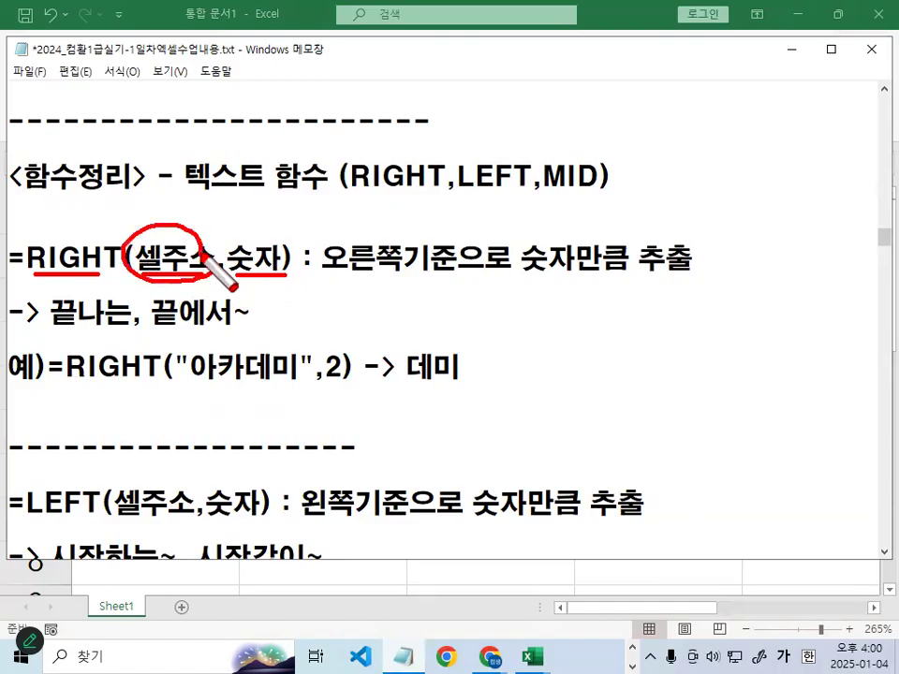
pyautogui.moveTo(242, 140); pyautogui.dragTo(161, 239)
pyautogui.moveTo(152, 208); pyautogui.dragTo(192, 225)
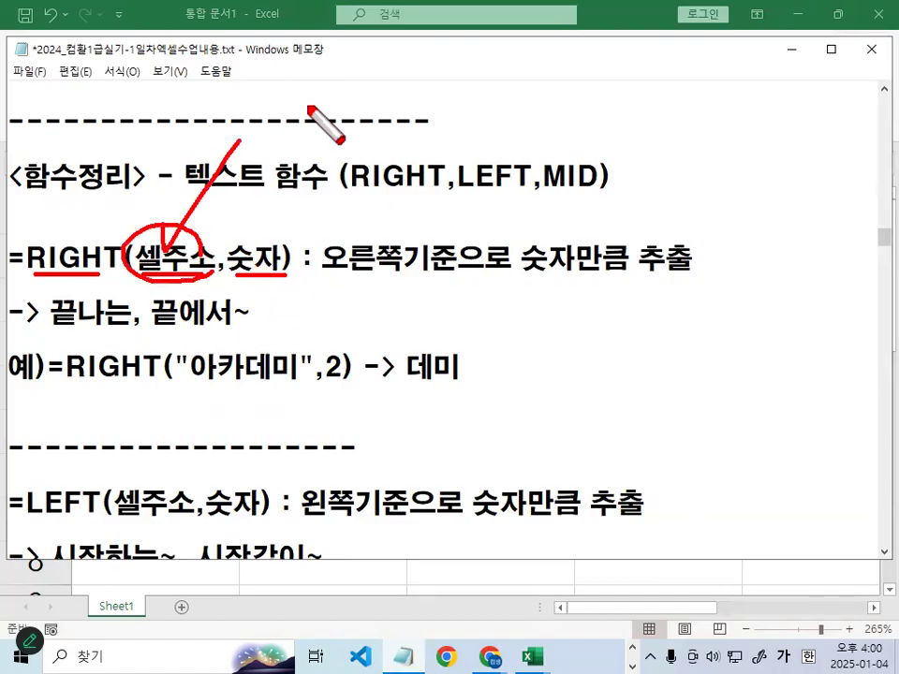
pyautogui.press('Escape')
# Highlight 셀주소 in the RIGHT syntax, underline and check-mark RIGHT, and circle 오른쪽기준 in its description
pyautogui.moveTo(136, 255); pyautogui.dragTo(216, 243)
pyautogui.click(303, 263)
pyautogui.hotkey('ctrl', 'alt', 'd')
pyautogui.moveTo(26, 270); pyautogui.dragTo(105, 270)
pyautogui.moveTo(341, 275)
pyautogui.mouseDown()
pyautogui.moveTo(445, 276)
pyautogui.moveTo(348, 278)
pyautogui.moveTo(400, 227)
pyautogui.moveTo(432, 245)
pyautogui.mouseUp()
pyautogui.moveTo(84, 224)
pyautogui.mouseDown()
pyautogui.moveTo(99, 240)
pyautogui.moveTo(156, 176)
pyautogui.mouseUp()
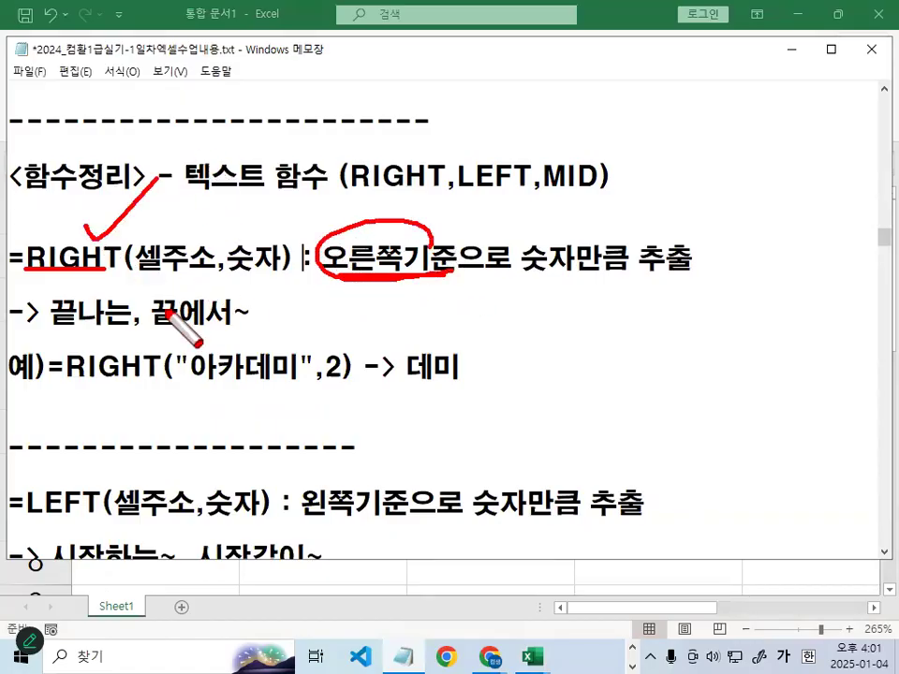
# Underline and check-mark 끝나는, 끝에서~ below the RIGHT syntax, clear the drawing, and highlight 오른쪽기준
pyautogui.moveTo(44, 330)
pyautogui.mouseDown()
pyautogui.moveTo(236, 330)
pyautogui.moveTo(248, 321)
pyautogui.mouseUp()
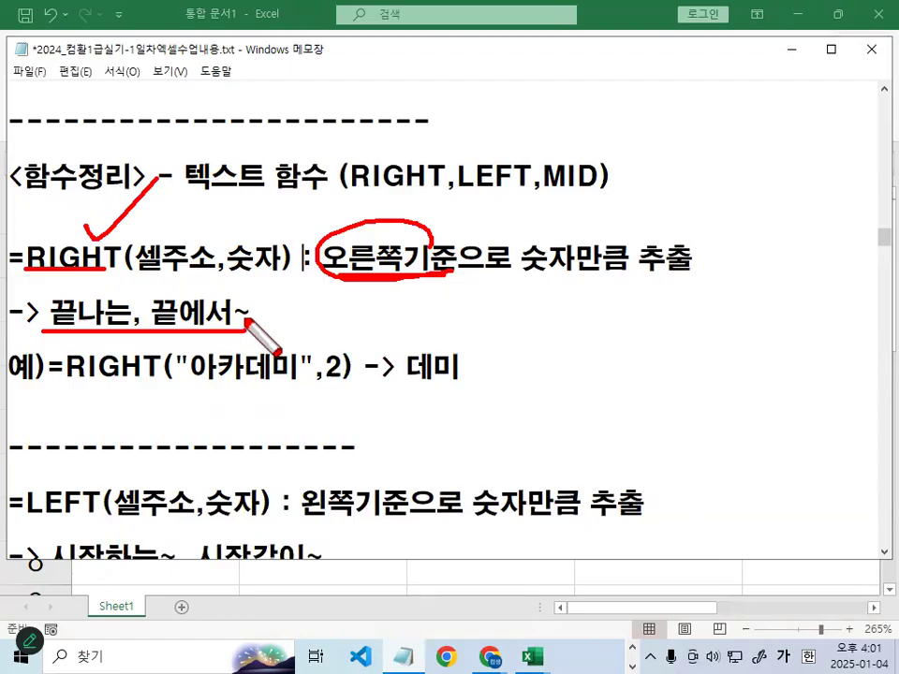
pyautogui.moveTo(210, 308); pyautogui.dragTo(229, 300)
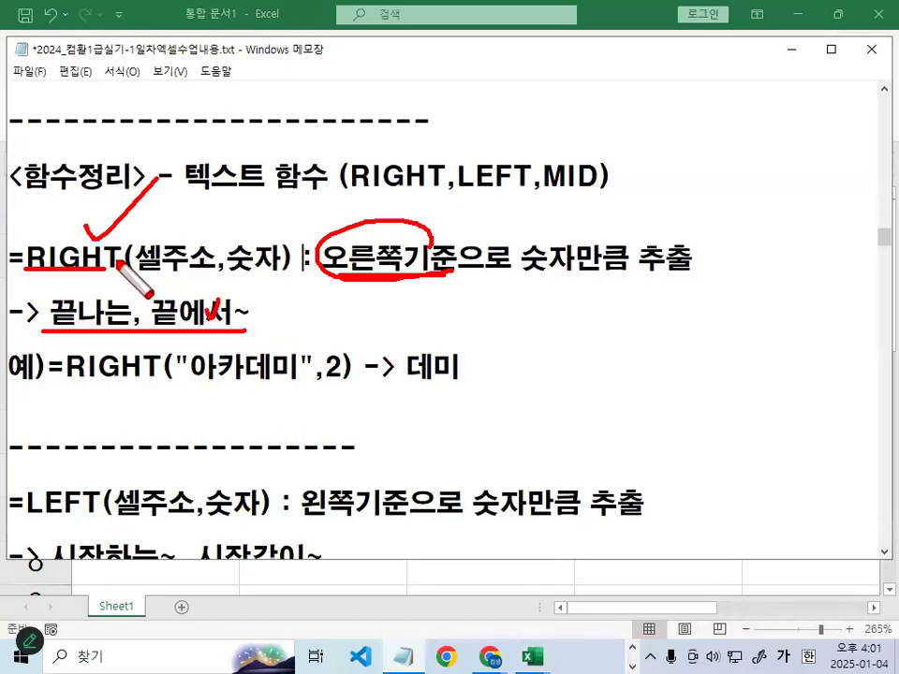
pyautogui.press('Escape')
pyautogui.moveTo(322, 257); pyautogui.dragTo(454, 259)
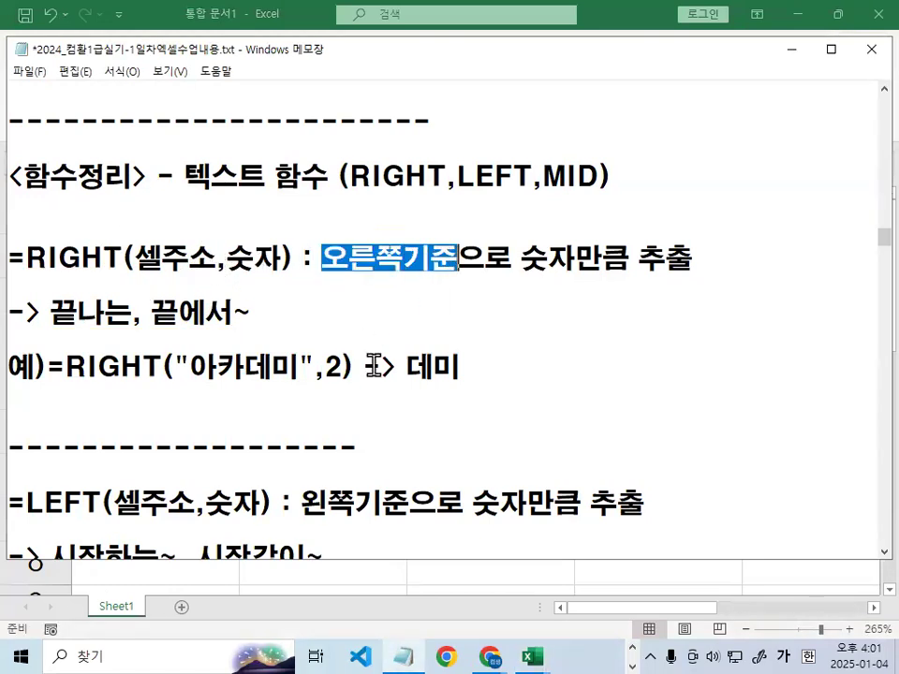
# Highlight the arguments and result 데미 in the RIGHT("아카데미",2) example, plus 셀주소 and 숫자 in the RIGHT syntax
pyautogui.moveTo(65, 365); pyautogui.dragTo(293, 367)
pyautogui.moveTo(124, 257); pyautogui.dragTo(192, 258)
pyautogui.moveTo(190, 365); pyautogui.dragTo(343, 365)
pyautogui.moveTo(273, 366)
pyautogui.mouseDown()
pyautogui.moveTo(297, 365)
pyautogui.moveTo(257, 365)
pyautogui.moveTo(270, 365)
pyautogui.mouseUp()
pyautogui.moveTo(404, 363); pyautogui.dragTo(458, 362)
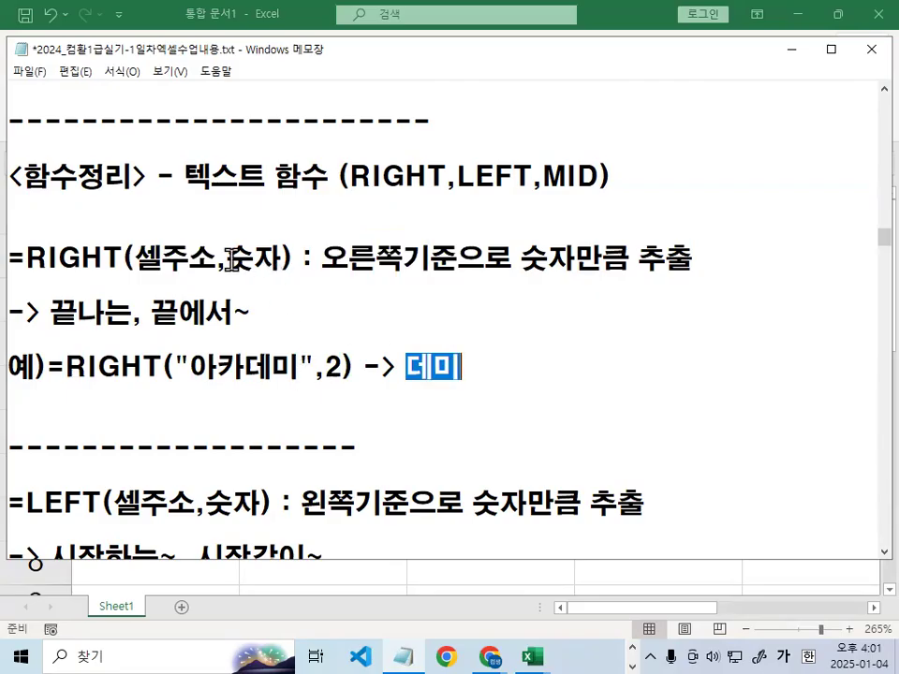
pyautogui.moveTo(227, 261); pyautogui.dragTo(282, 261)
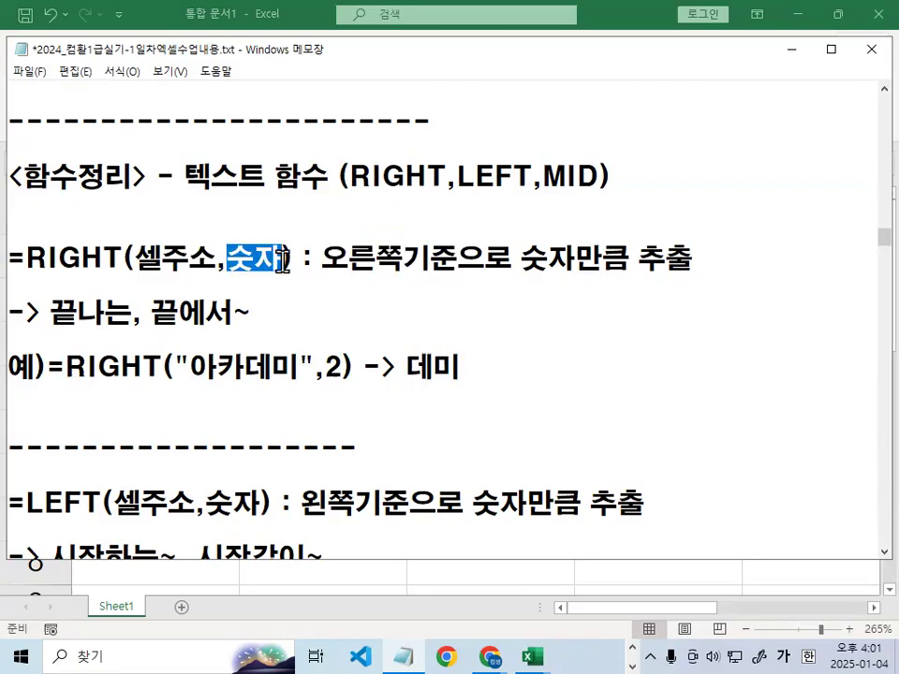
# Switch to the Excel workbook and start a RIGHT formula in B1 with A1 as its text argument
pyautogui.click(789, 50)
pyautogui.hotkey('ctrl', '1')
pyautogui.moveTo(542, 225)
pyautogui.mouseDown()
pyautogui.moveTo(496, 288)
pyautogui.moveTo(526, 306)
pyautogui.mouseUp()
pyautogui.press('Escape')
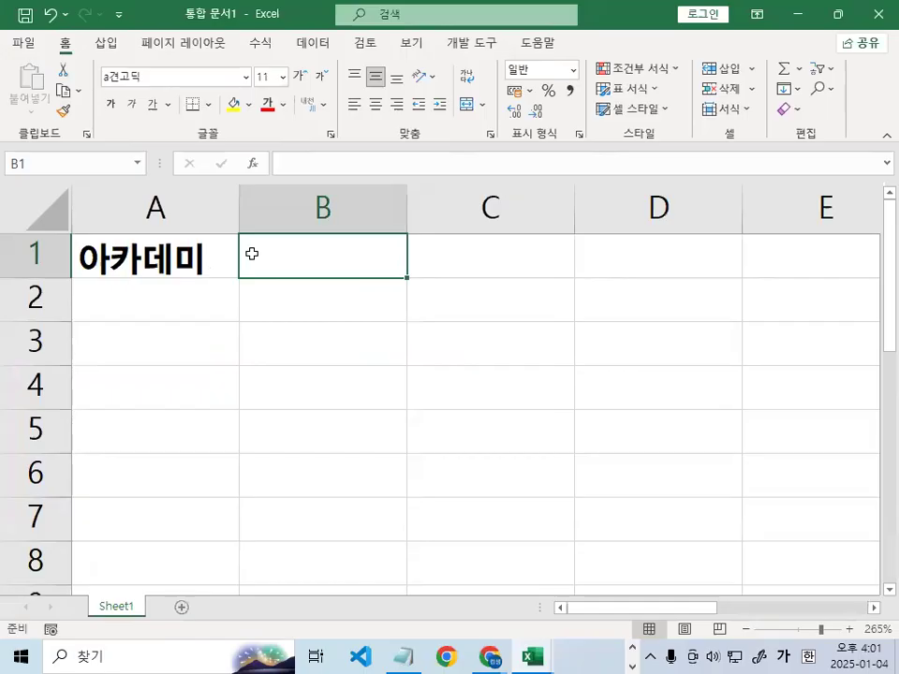
pyautogui.write('=')
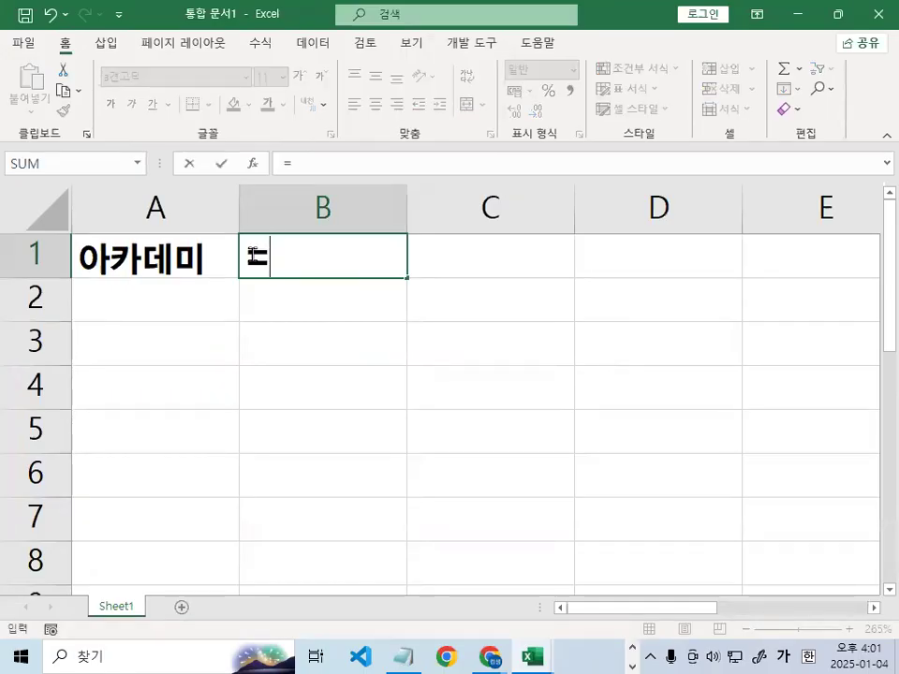
pyautogui.write('ㄱ')
pyautogui.press('Hangul')
pyautogui.write('RI')
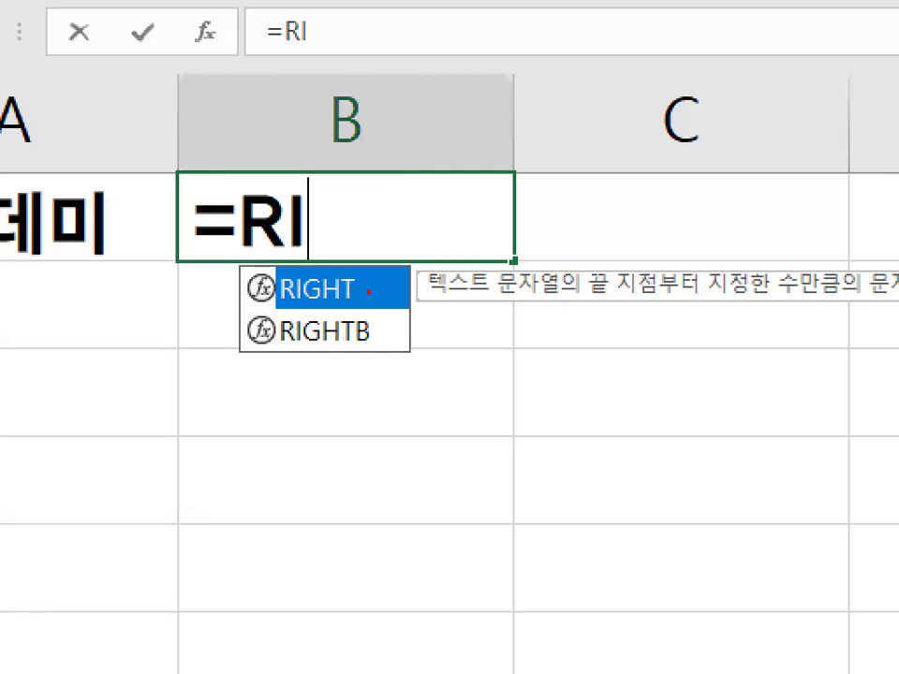
pyautogui.moveTo(369, 292); pyautogui.dragTo(318, 266)
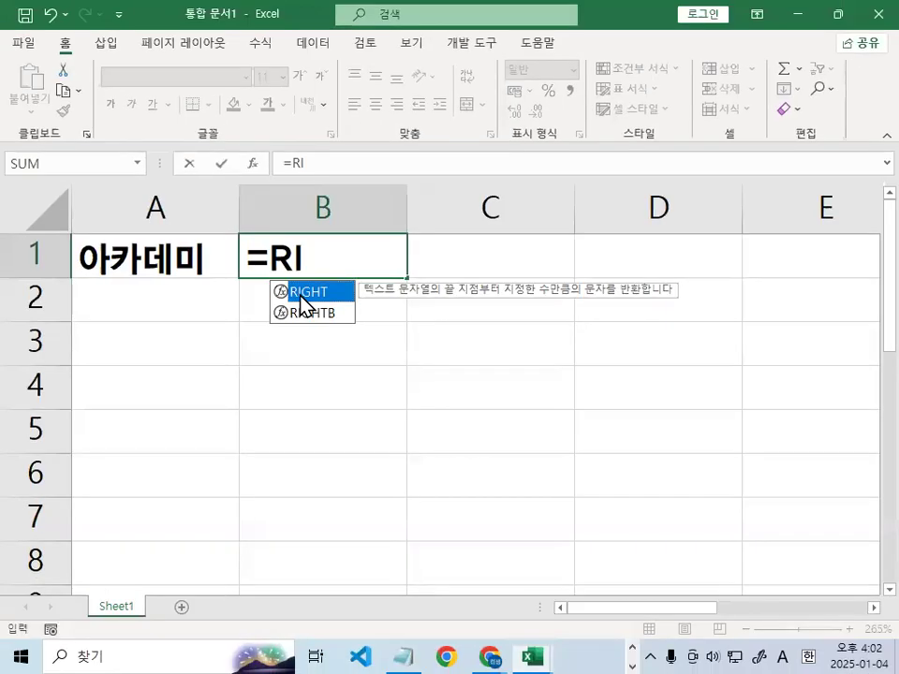
pyautogui.doubleClick(298, 291)
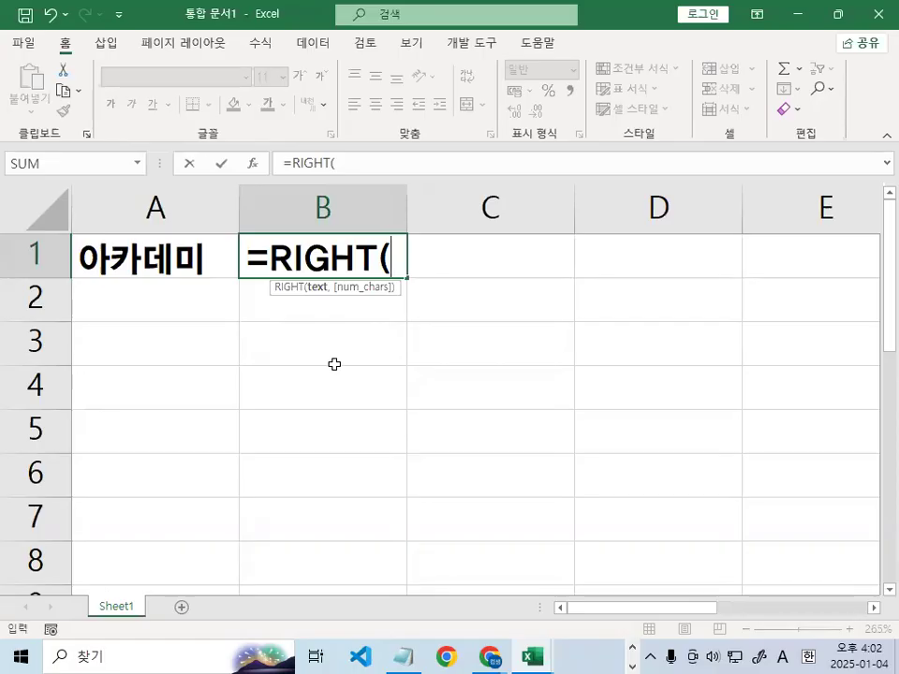
pyautogui.click(142, 257)
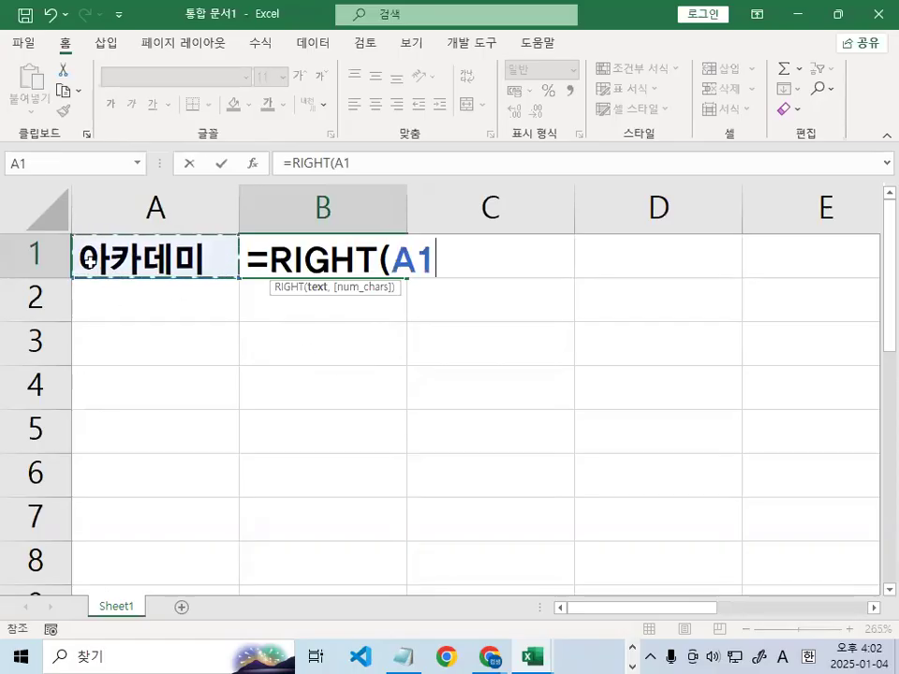
# Check-mark 아카데미, underline num_chars in the argument hint, and complete the B1 formula as =RIGHT(A1,2)
pyautogui.moveTo(103, 232); pyautogui.dragTo(168, 194)
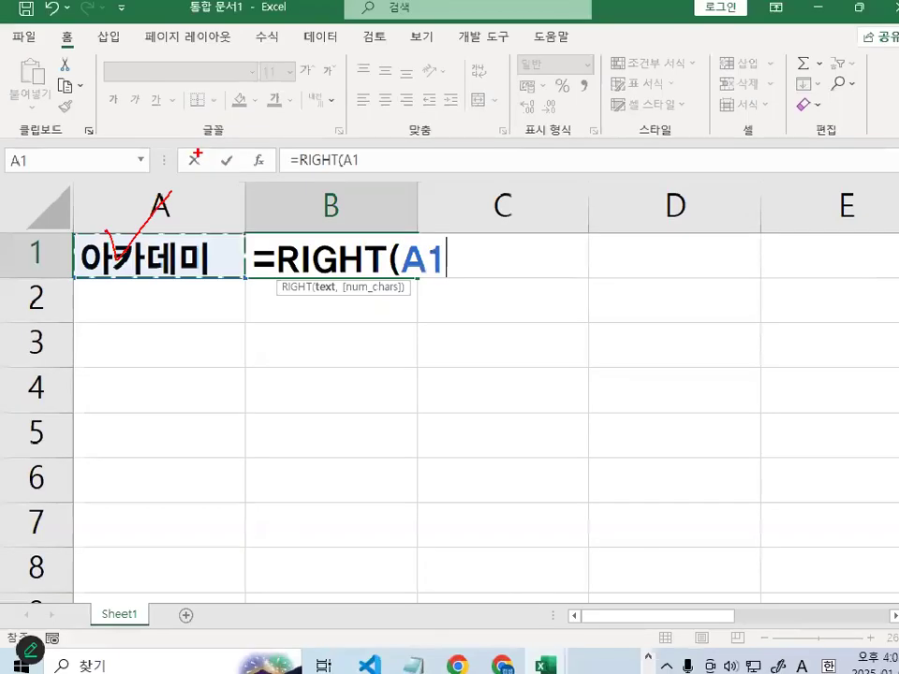
pyautogui.write(',')
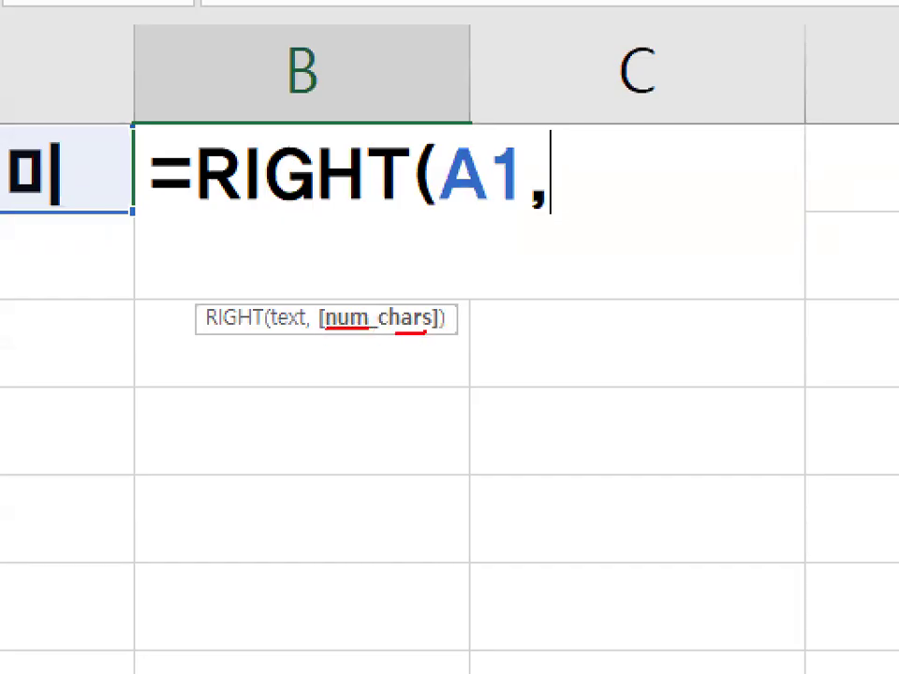
pyautogui.moveTo(395, 332); pyautogui.dragTo(426, 333)
pyautogui.moveTo(368, 330)
pyautogui.mouseDown()
pyautogui.moveTo(339, 331)
pyautogui.moveTo(368, 330)
pyautogui.mouseUp()
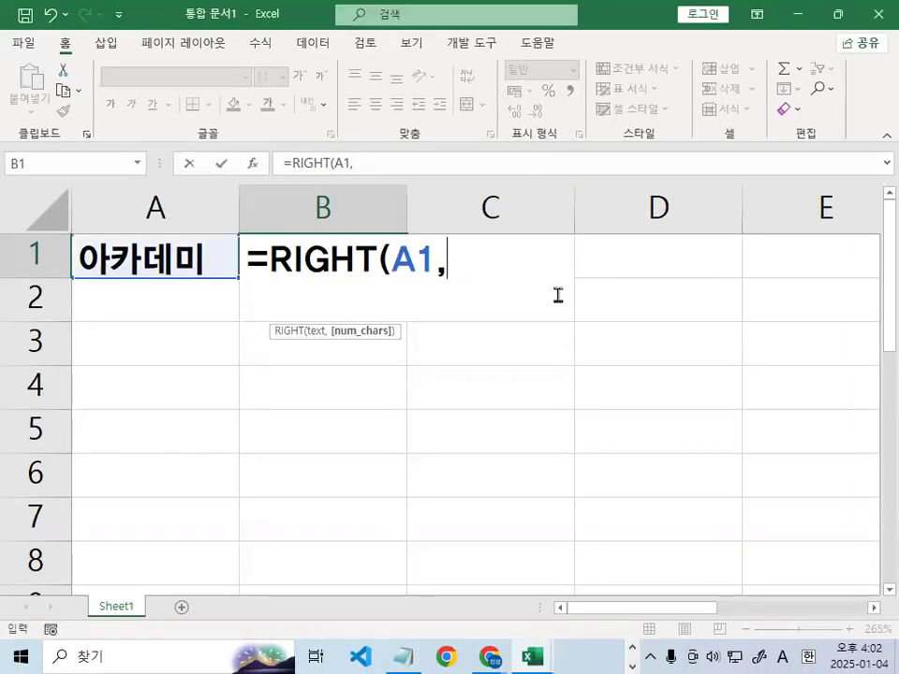
pyautogui.write('2')
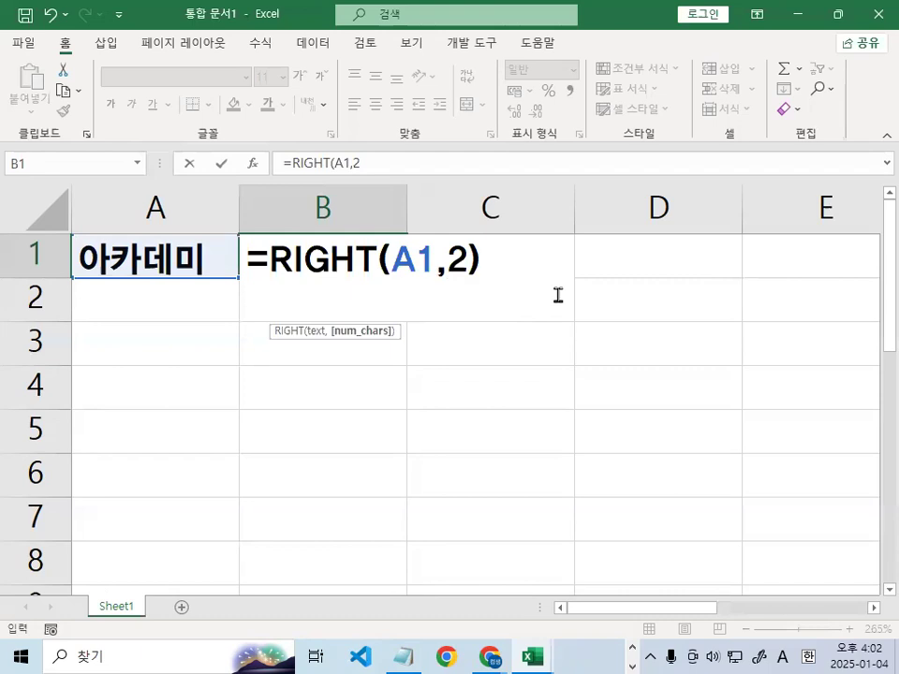
pyautogui.press('Return')
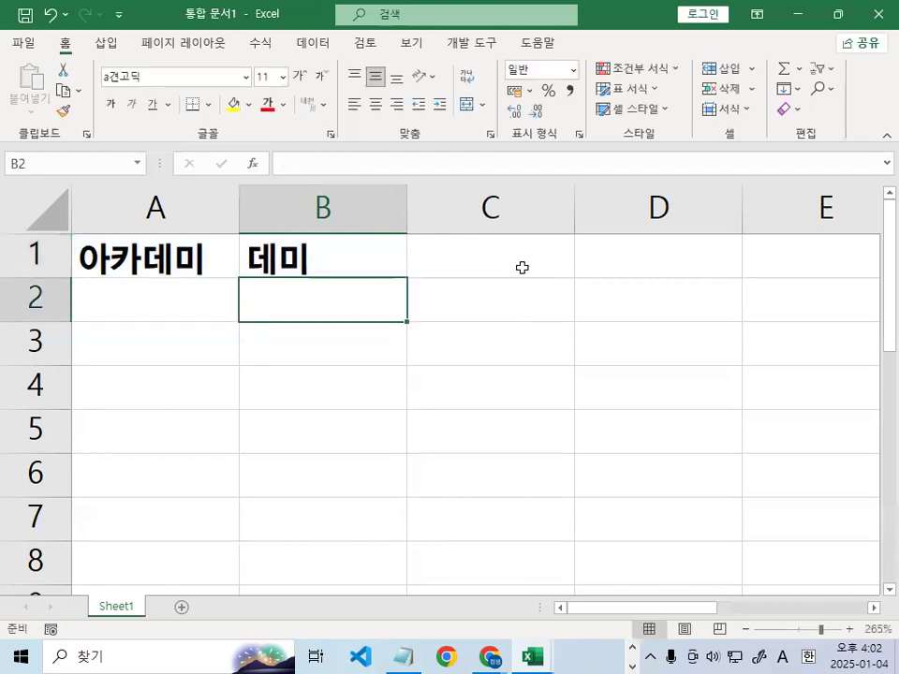
pyautogui.click(394, 250)
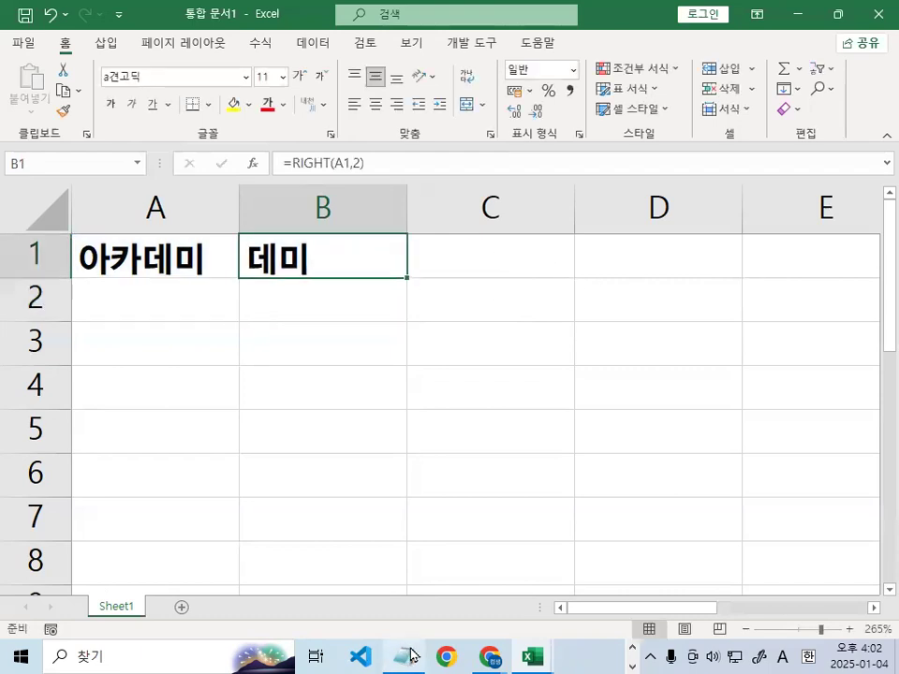
# Switch to the Notepad notes, highlight and underline the RIGHT syntax line with its description, and clear the drawing
pyautogui.hotkey('alt', 'Tab')
pyautogui.click(233, 310)
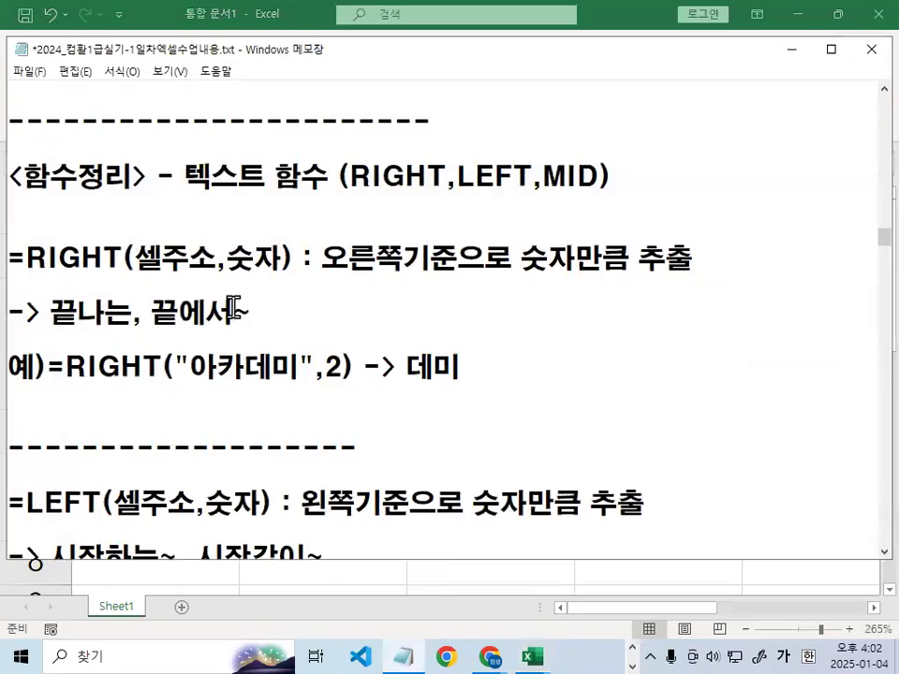
pyautogui.moveTo(25, 257); pyautogui.dragTo(480, 255)
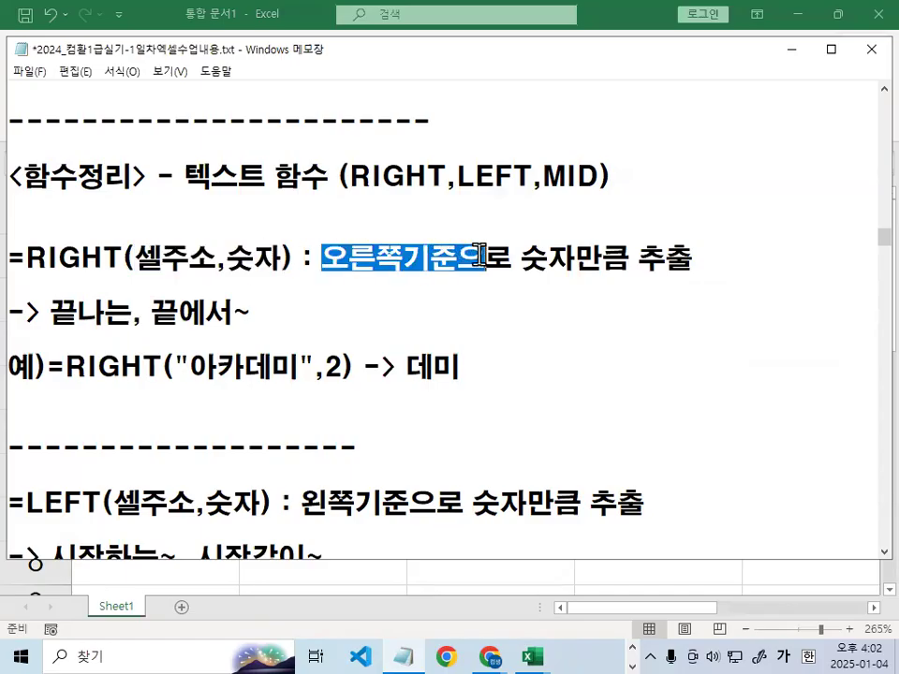
pyautogui.click(473, 230)
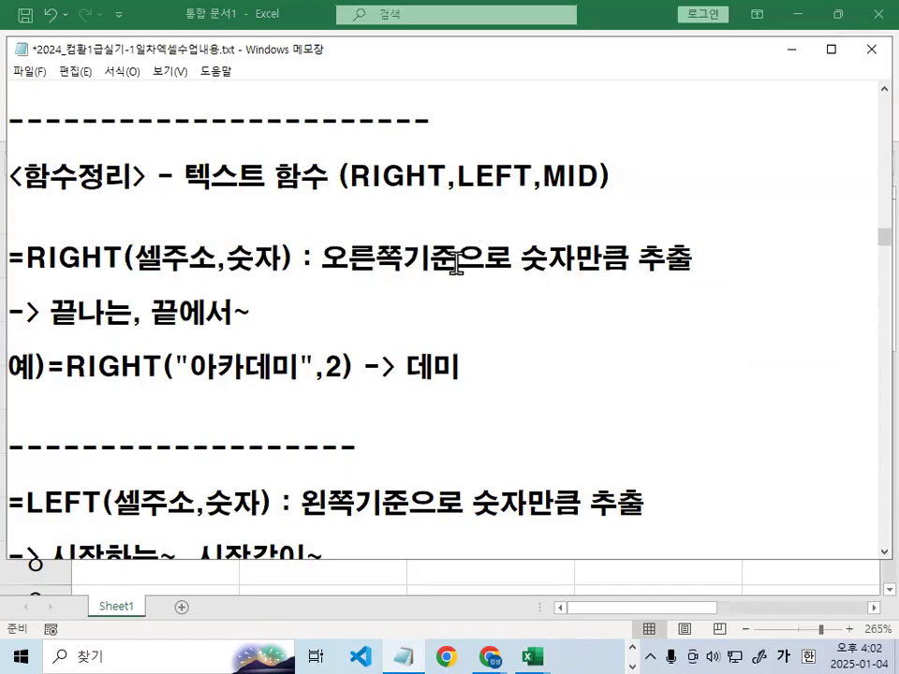
pyautogui.hotkey('ctrl', '2')
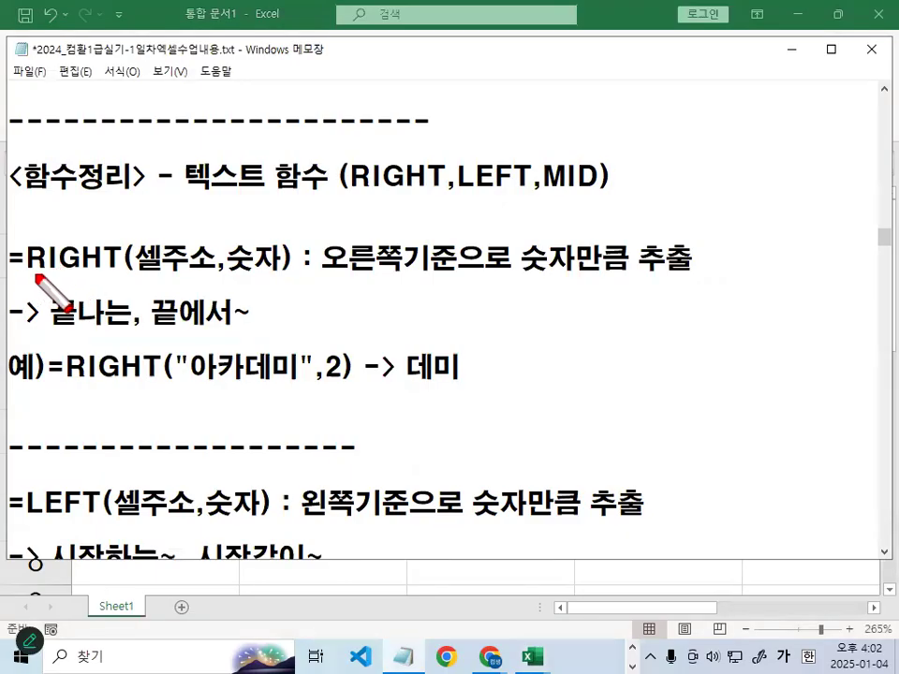
pyautogui.moveTo(21, 274); pyautogui.dragTo(646, 277)
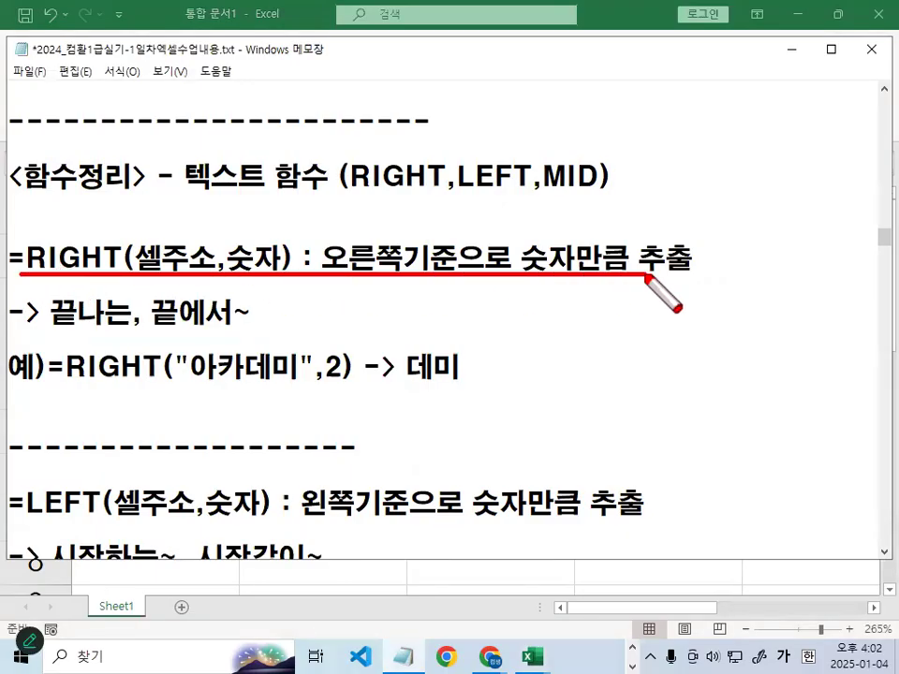
pyautogui.press('Escape')
# Underline the LEFT syntax, check-mark 셀주소 and 숫자, circle 왼쪽, underline 시작하는 and 시작값이, and clear the drawing
pyautogui.scroll(-2, 346, 379)
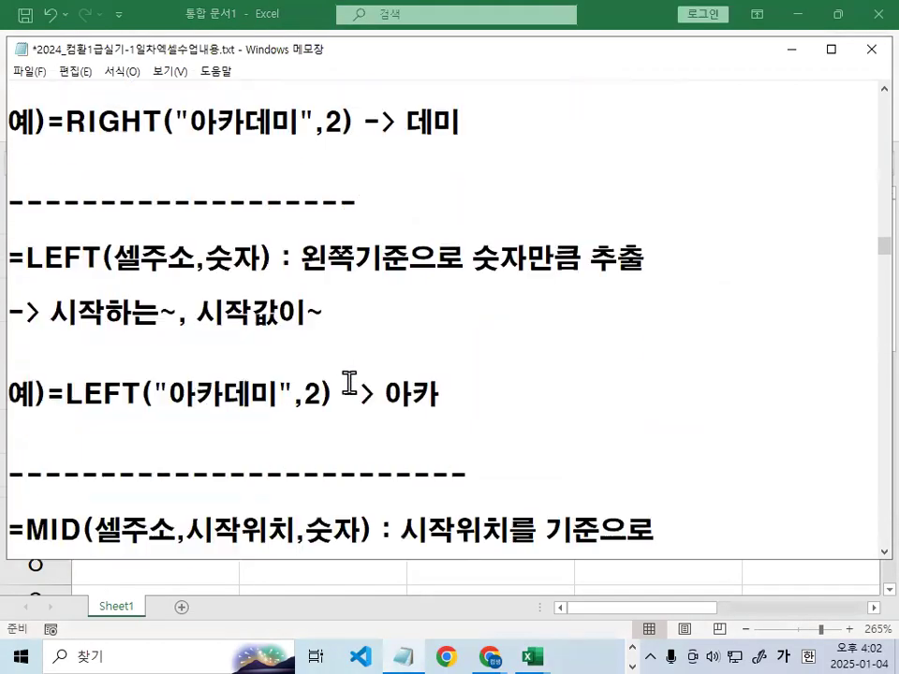
pyautogui.hotkey('ctrl', '2')
pyautogui.moveTo(18, 280); pyautogui.dragTo(271, 278)
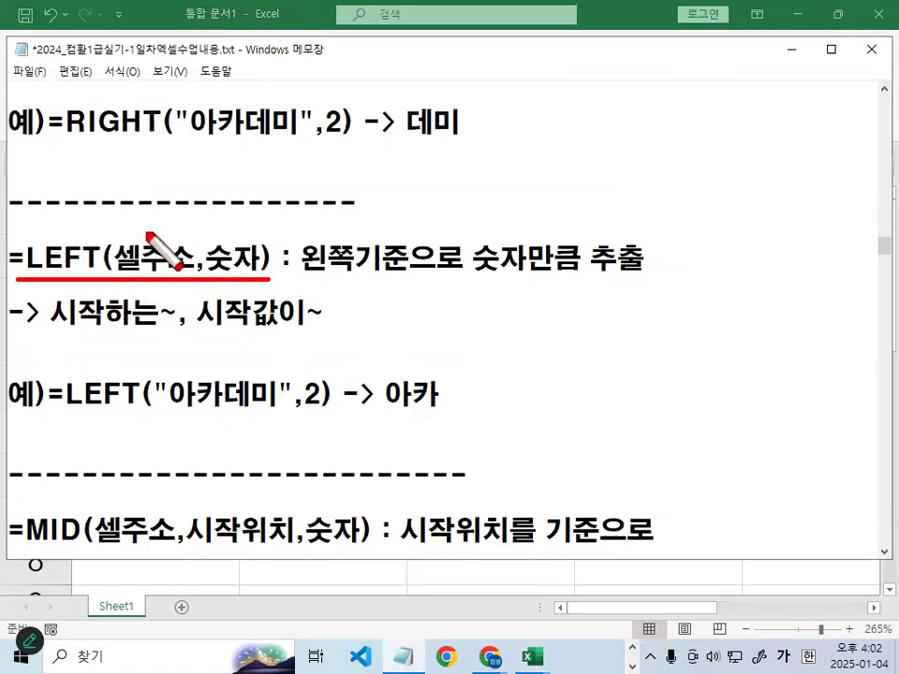
pyautogui.moveTo(149, 235); pyautogui.dragTo(174, 230)
pyautogui.moveTo(208, 237); pyautogui.dragTo(262, 197)
pyautogui.moveTo(364, 232); pyautogui.dragTo(371, 269)
pyautogui.moveTo(57, 330); pyautogui.dragTo(354, 331)
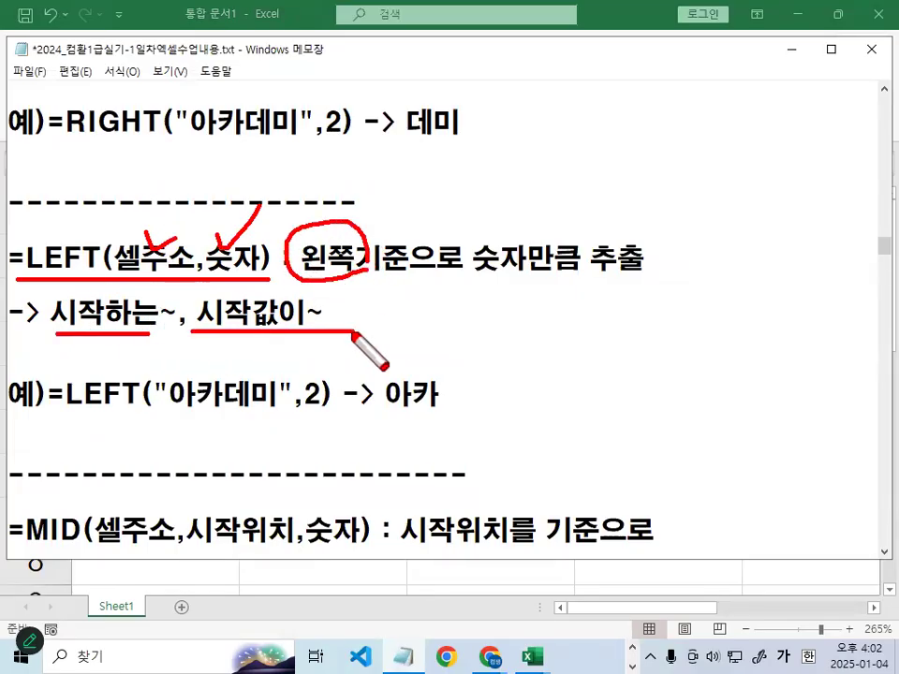
pyautogui.press('Escape')
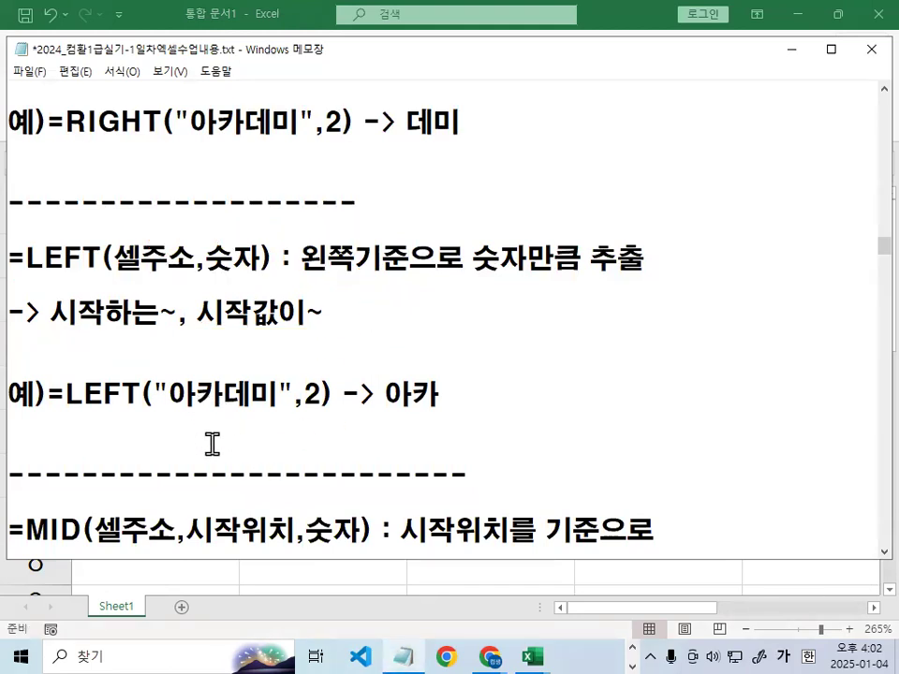
# Highlight 아카데미, the count 2 and the result 아카 in the LEFT example line
pyautogui.moveTo(170, 396); pyautogui.dragTo(268, 397)
pyautogui.doubleClick(316, 397)
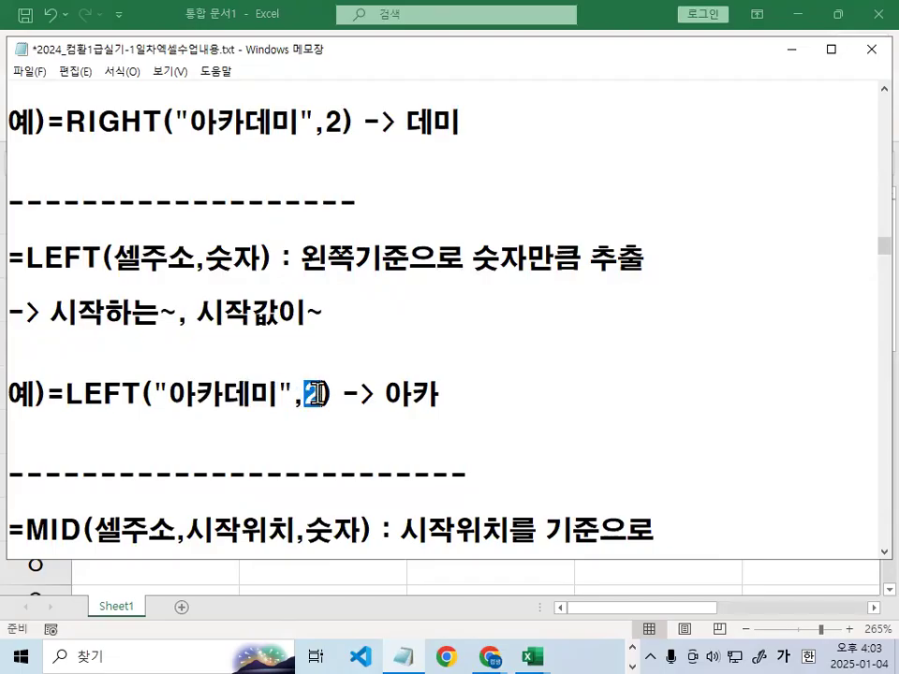
pyautogui.click(170, 395)
pyautogui.moveTo(181, 393); pyautogui.dragTo(230, 393)
pyautogui.moveTo(376, 394); pyautogui.dragTo(440, 394)
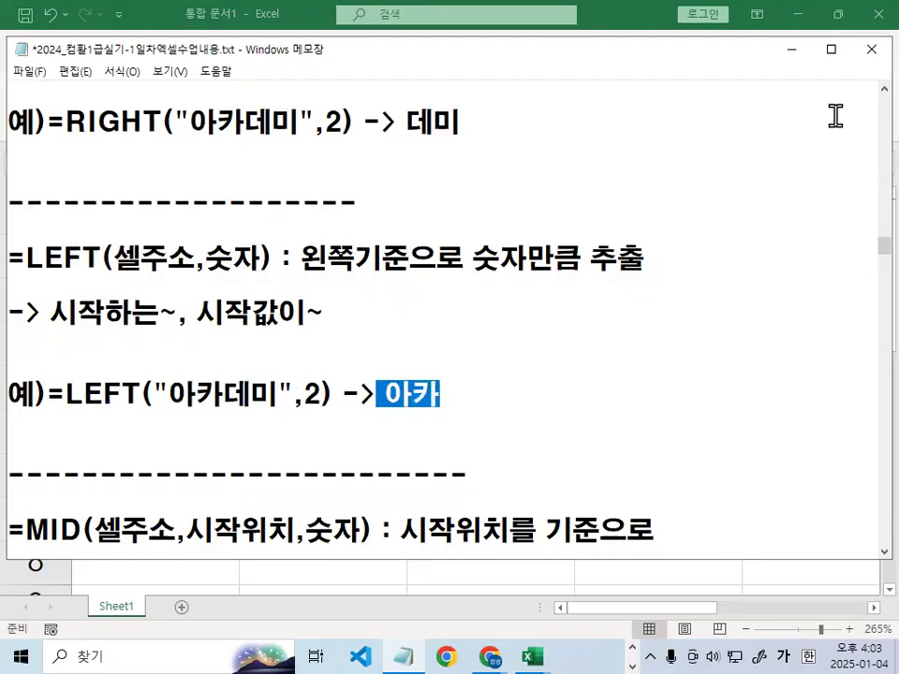
# Switch to the Excel workbook and enter =LEFT(A1,2) in B2, underlining LEFT in the function suggestions
pyautogui.click(791, 53)
pyautogui.click(321, 313)
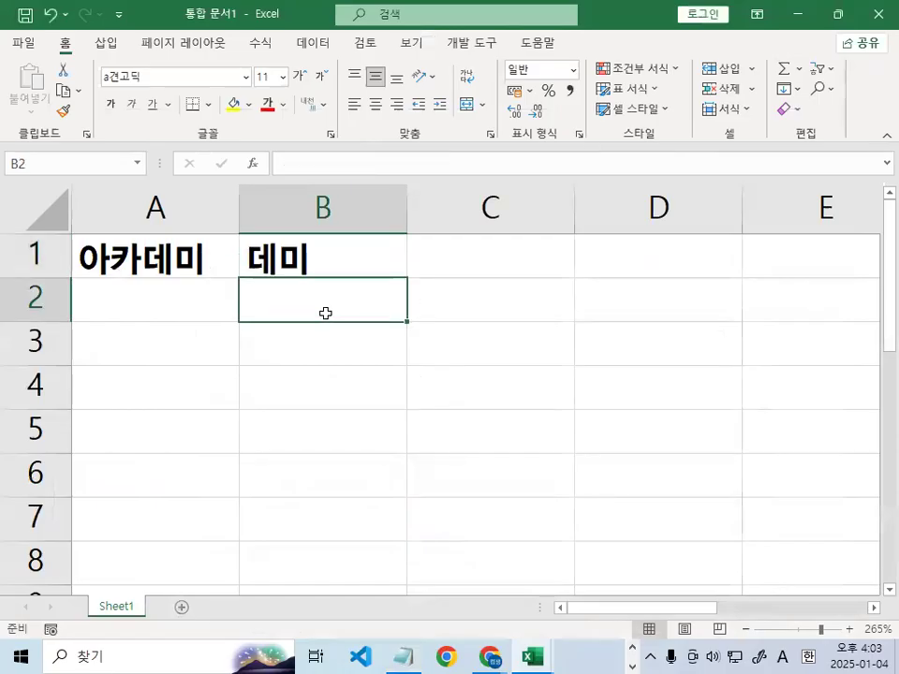
pyautogui.write('=')
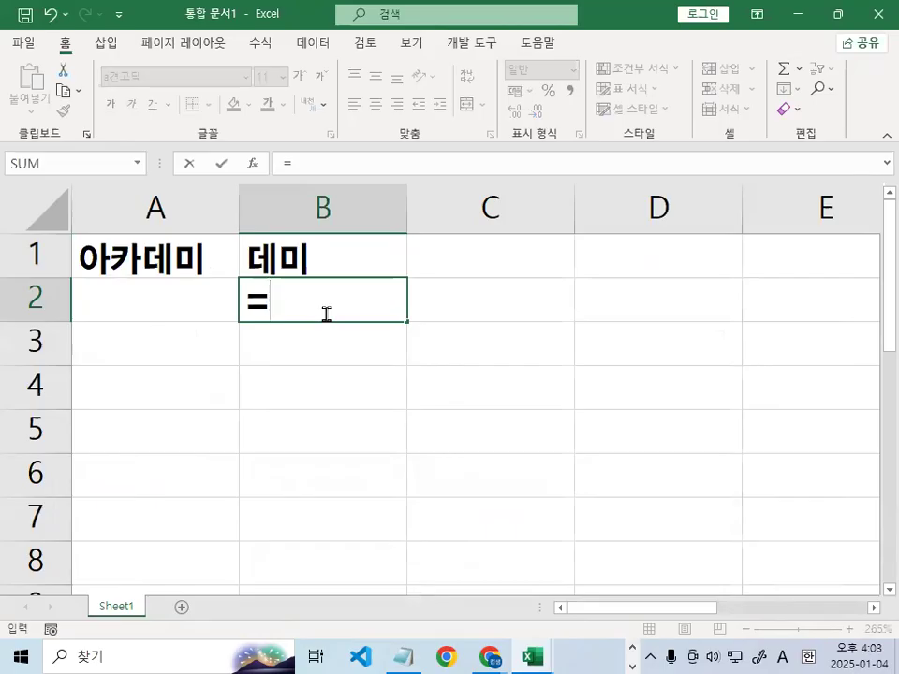
pyautogui.write('L')
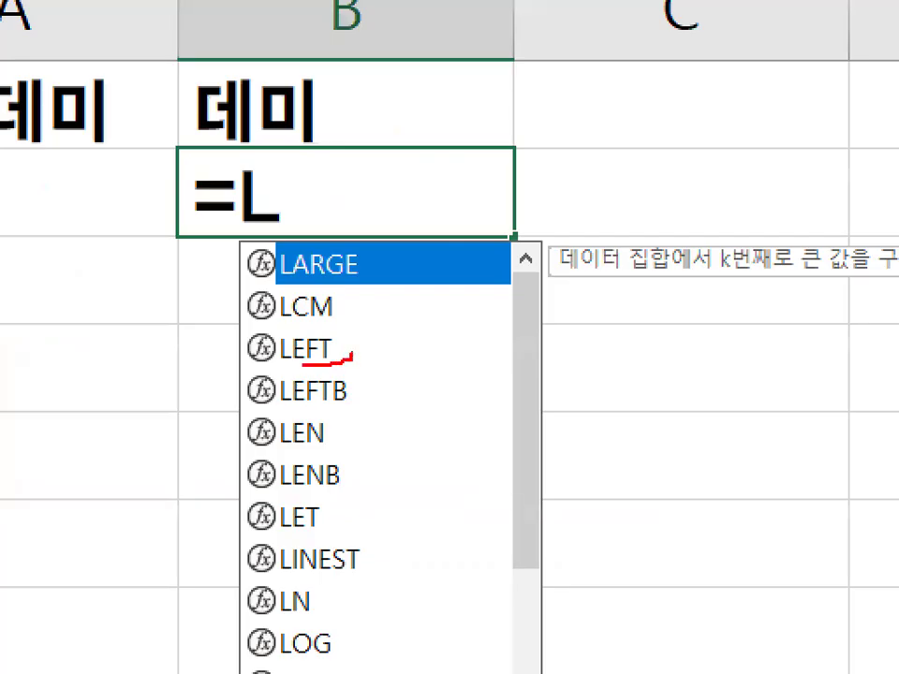
pyautogui.moveTo(302, 364)
pyautogui.mouseDown()
pyautogui.moveTo(272, 321)
pyautogui.moveTo(372, 355)
pyautogui.mouseUp()
pyautogui.press('Escape')
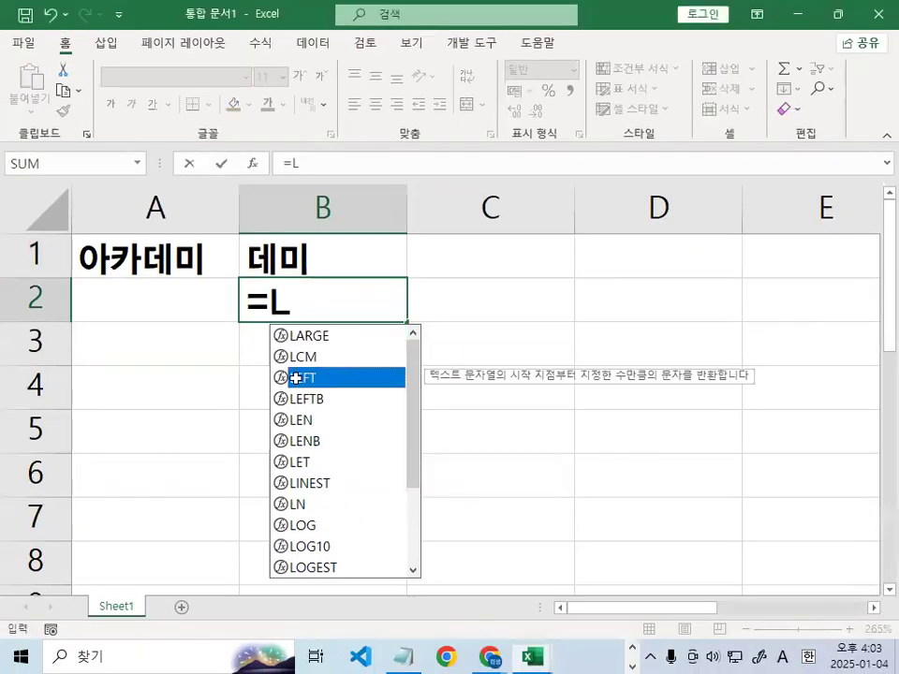
pyautogui.doubleClick(303, 377)
pyautogui.click(179, 242)
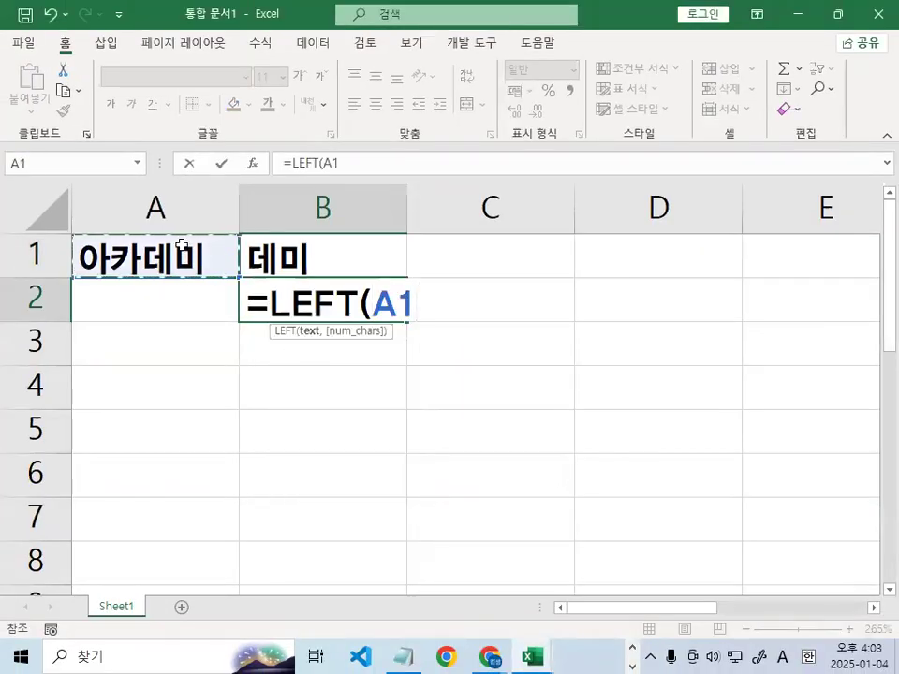
pyautogui.write(',2)')
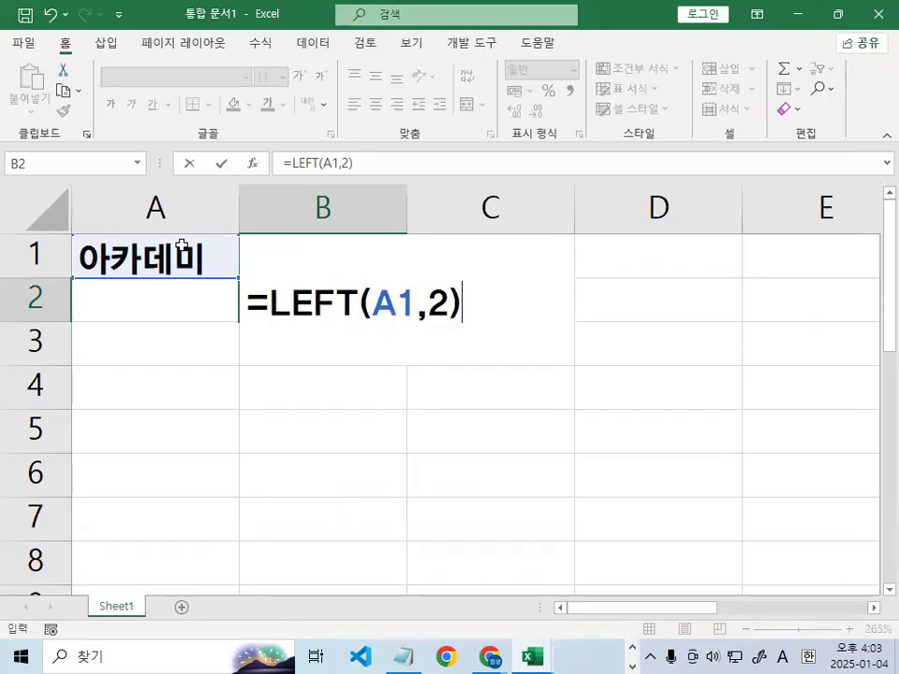
pyautogui.press('Return')
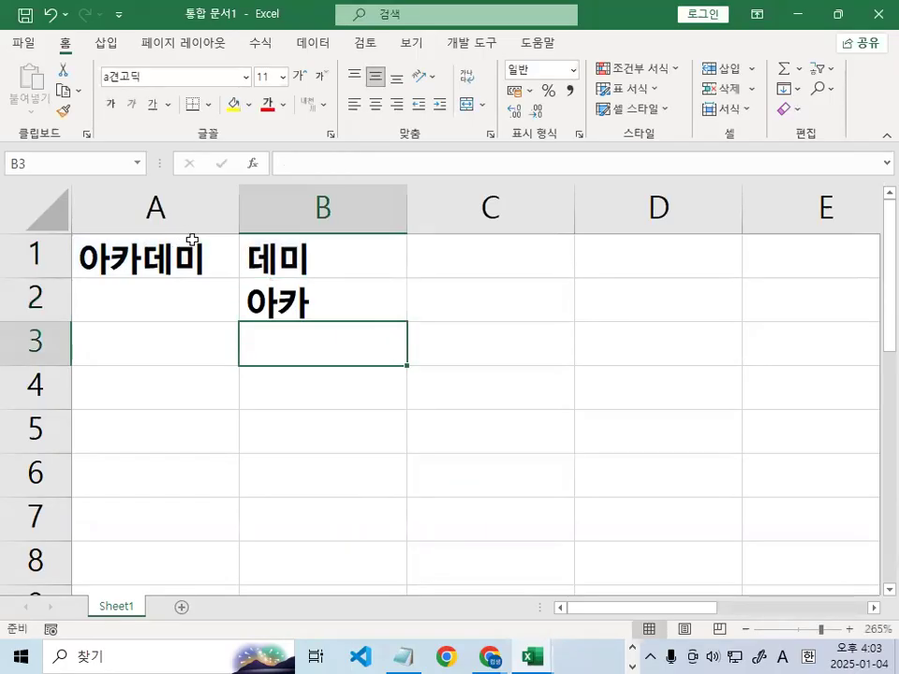
# Show the LEFT formula in B2, underline it and check-mark the 2, clear the drawing and re-commit the formula
pyautogui.click(342, 310)
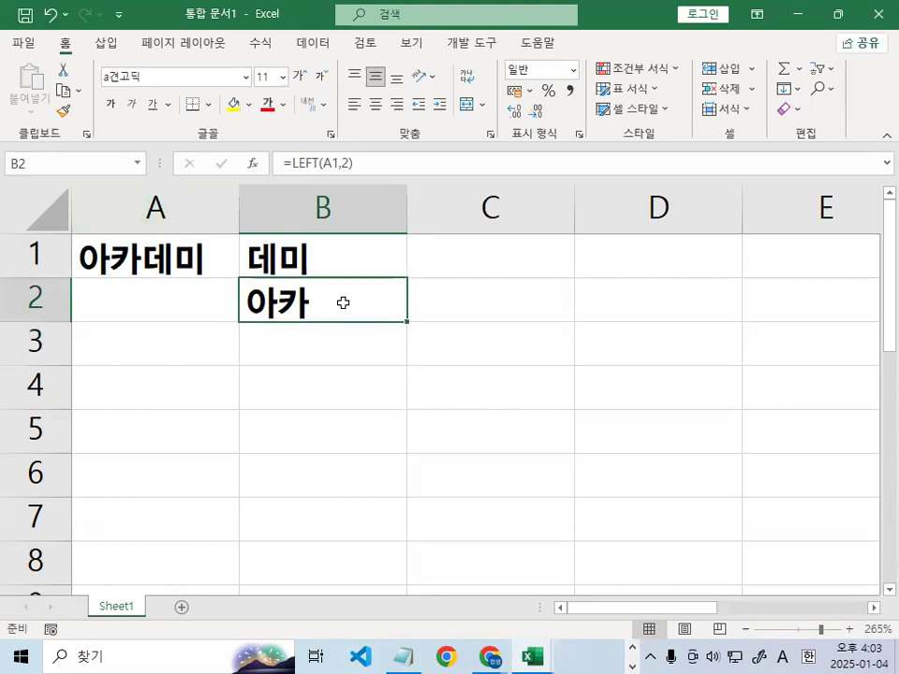
pyautogui.doubleClick(344, 301)
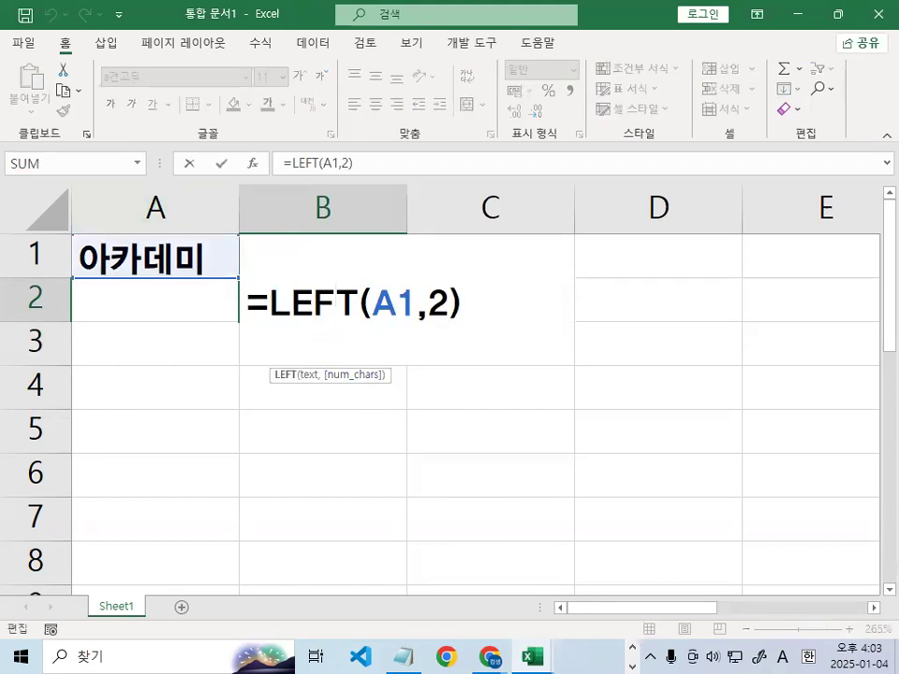
pyautogui.moveTo(171, 311); pyautogui.dragTo(701, 311)
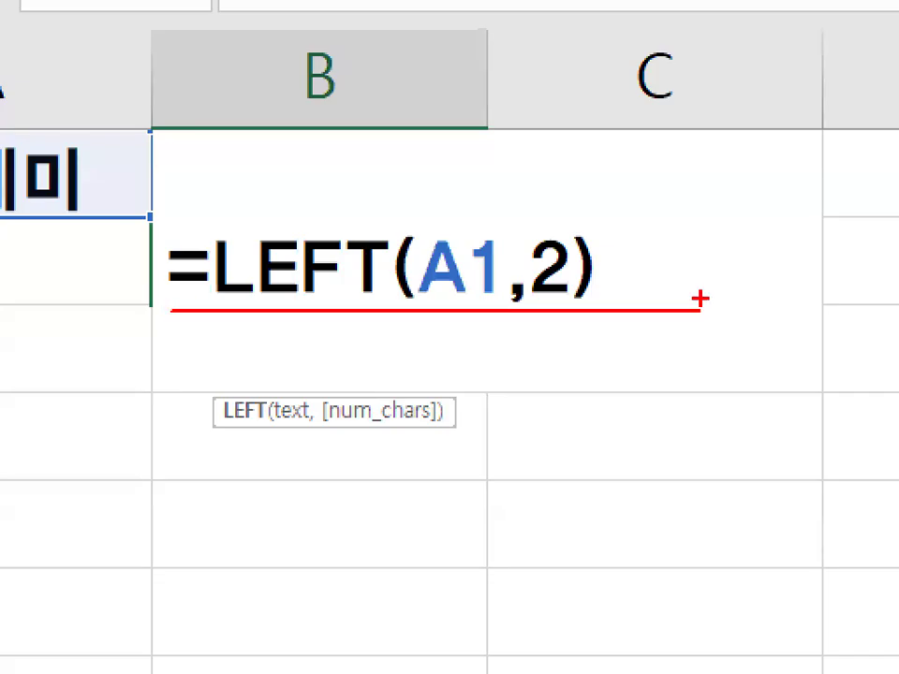
pyautogui.moveTo(504, 200); pyautogui.dragTo(596, 4)
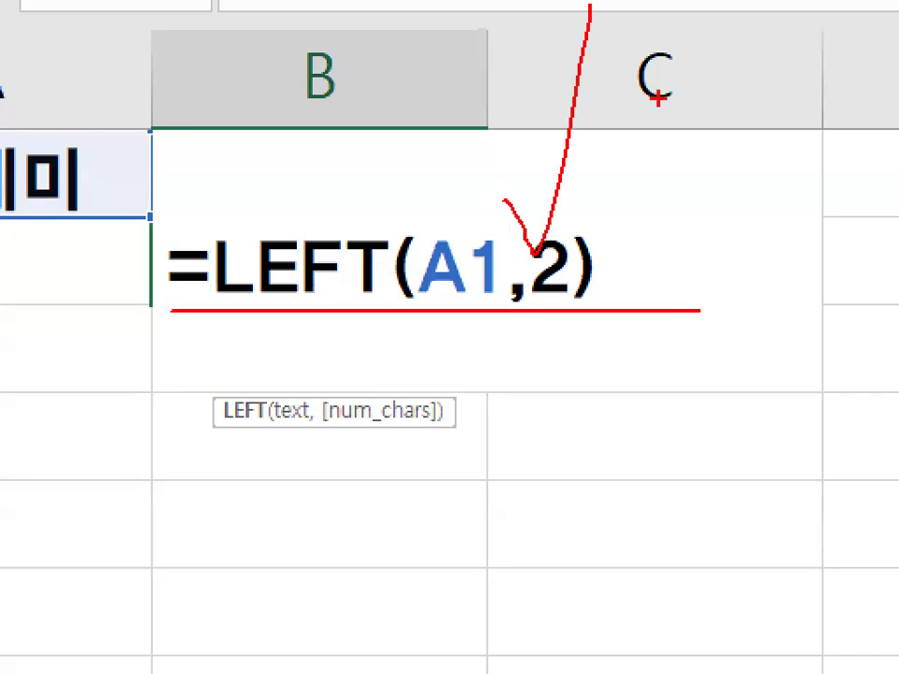
pyautogui.press('Escape')
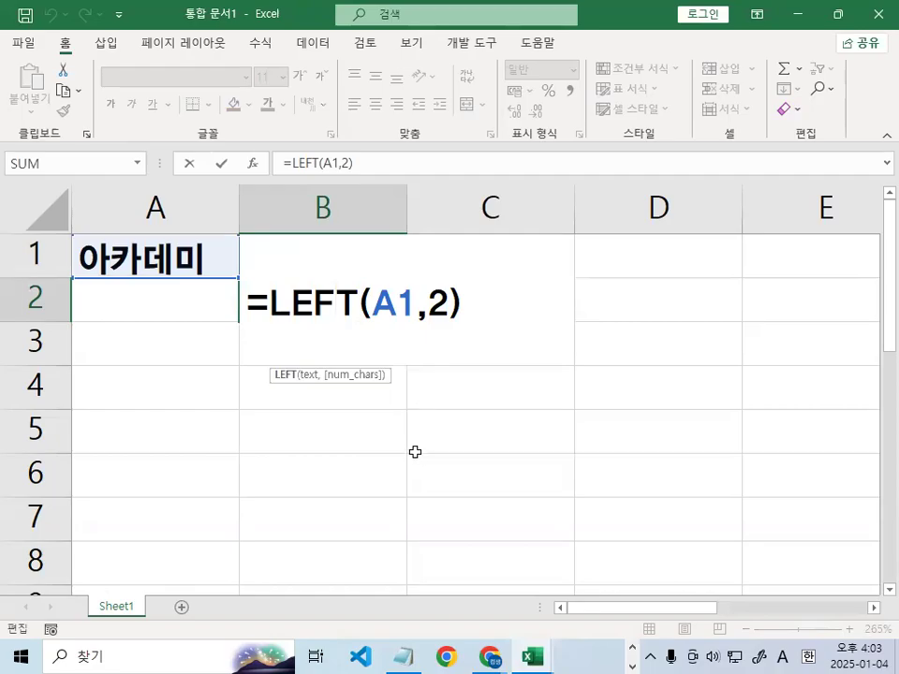
pyautogui.hotkey('ctrl', 'Return')
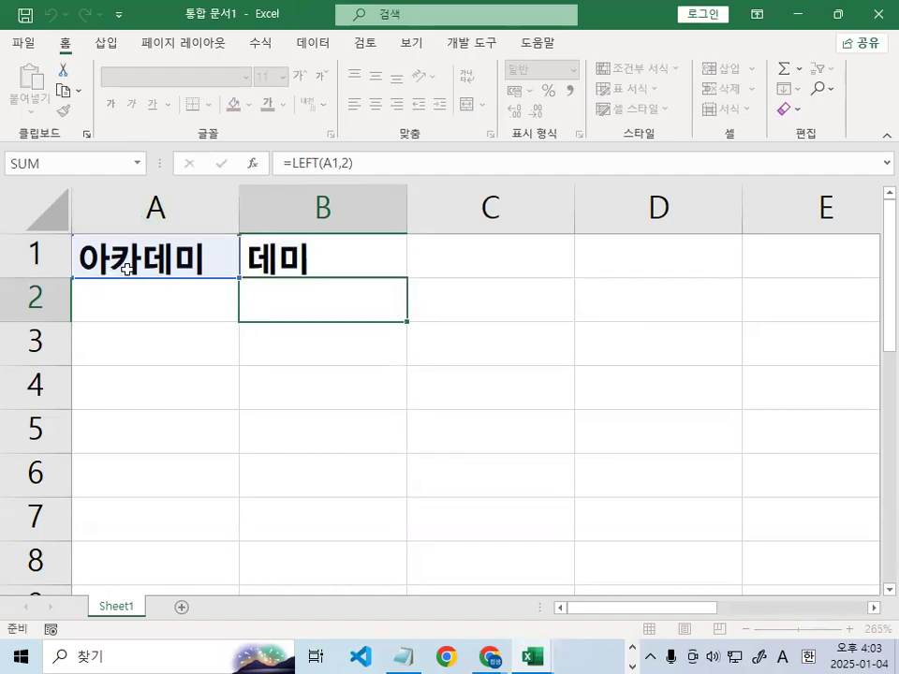
# Switch to the Notepad notes and highlight MID, 시작위치, 셀주소, 기준 and 숫자 in the MID syntax line
pyautogui.click(403, 653)
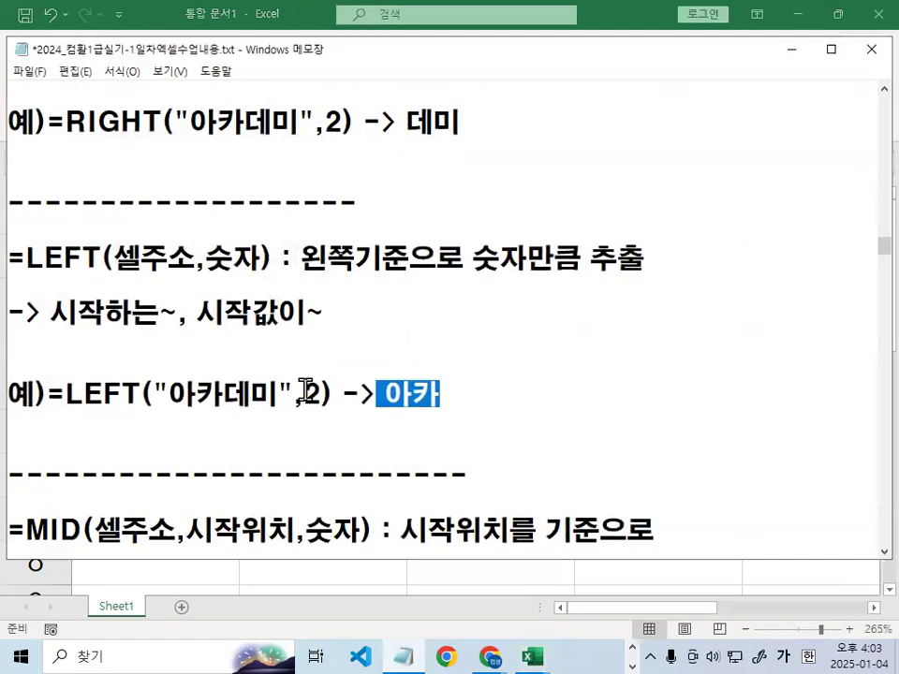
pyautogui.scroll(-2, 306, 388)
pyautogui.moveTo(26, 285); pyautogui.dragTo(78, 277)
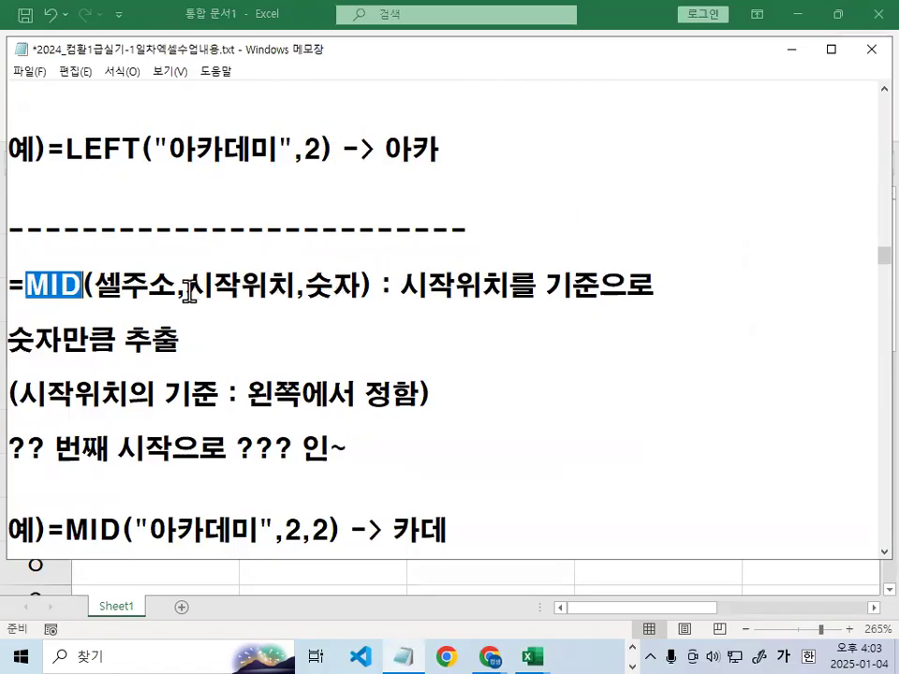
pyautogui.moveTo(185, 287); pyautogui.dragTo(295, 287)
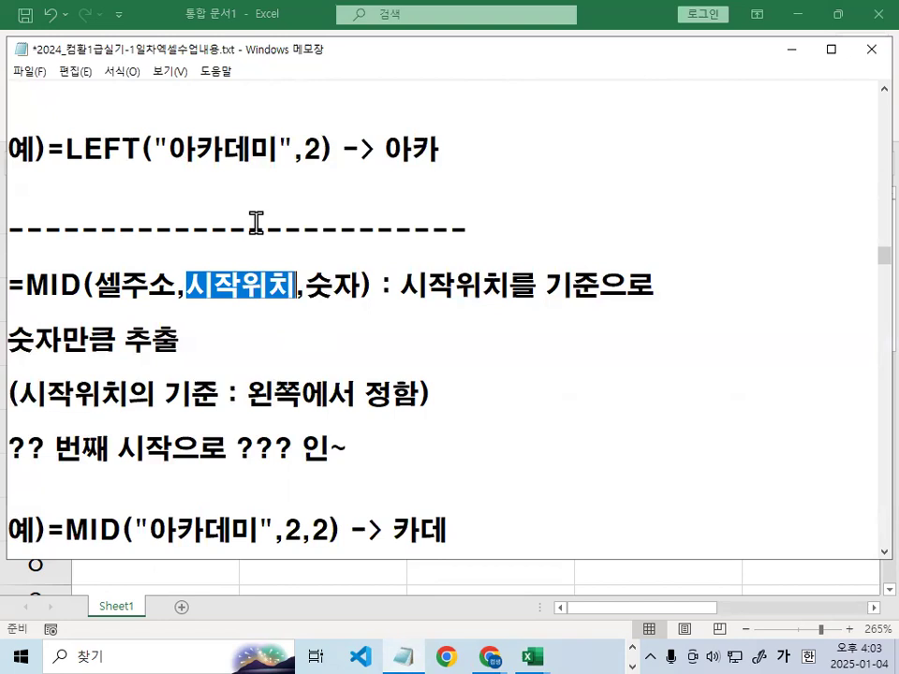
pyautogui.click(242, 287)
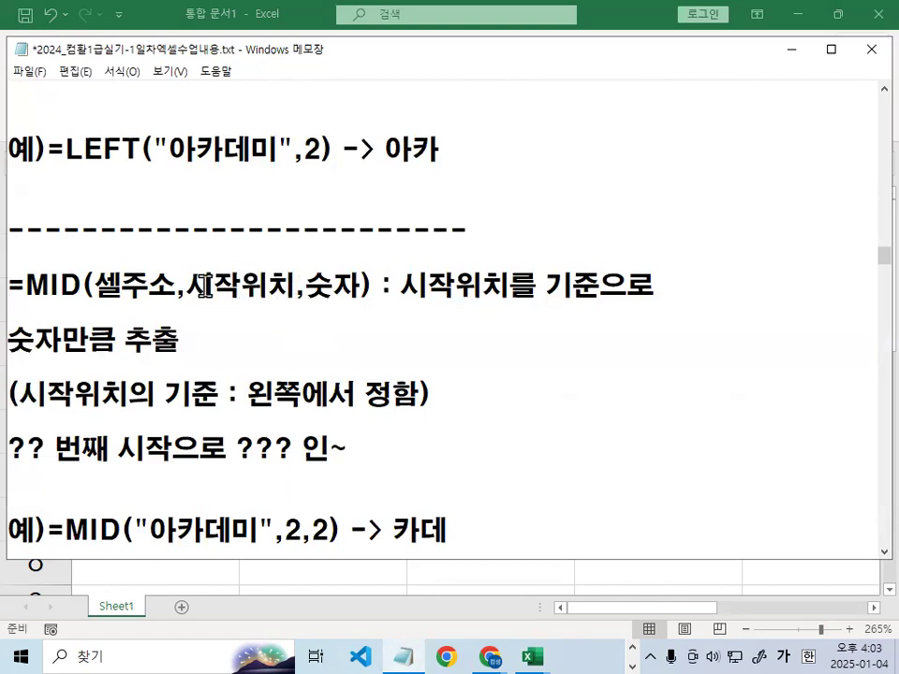
pyautogui.moveTo(186, 284); pyautogui.dragTo(292, 284)
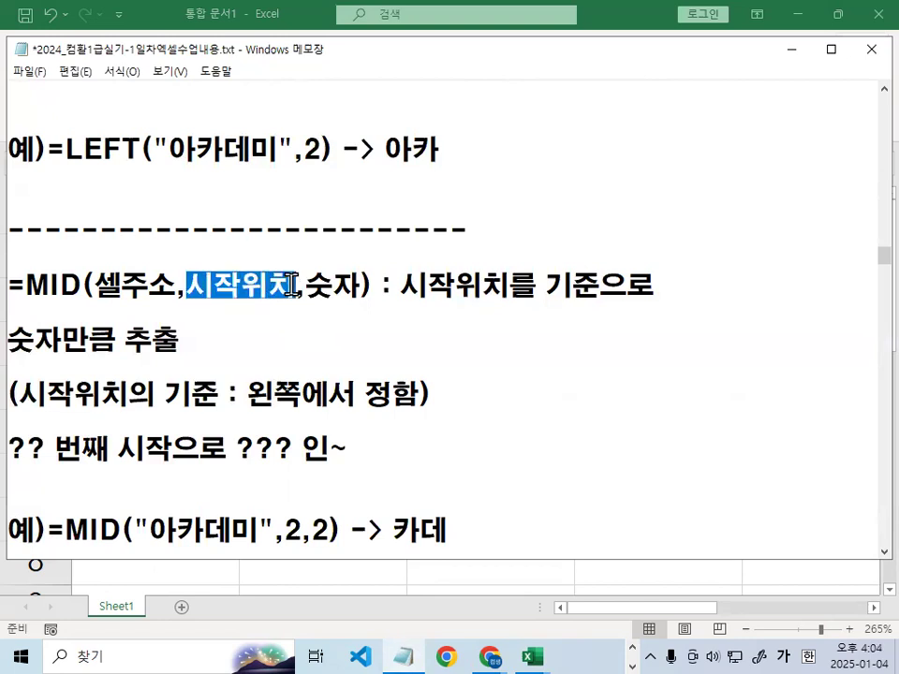
pyautogui.moveTo(94, 286); pyautogui.dragTo(155, 288)
pyautogui.moveTo(307, 285); pyautogui.dragTo(606, 281)
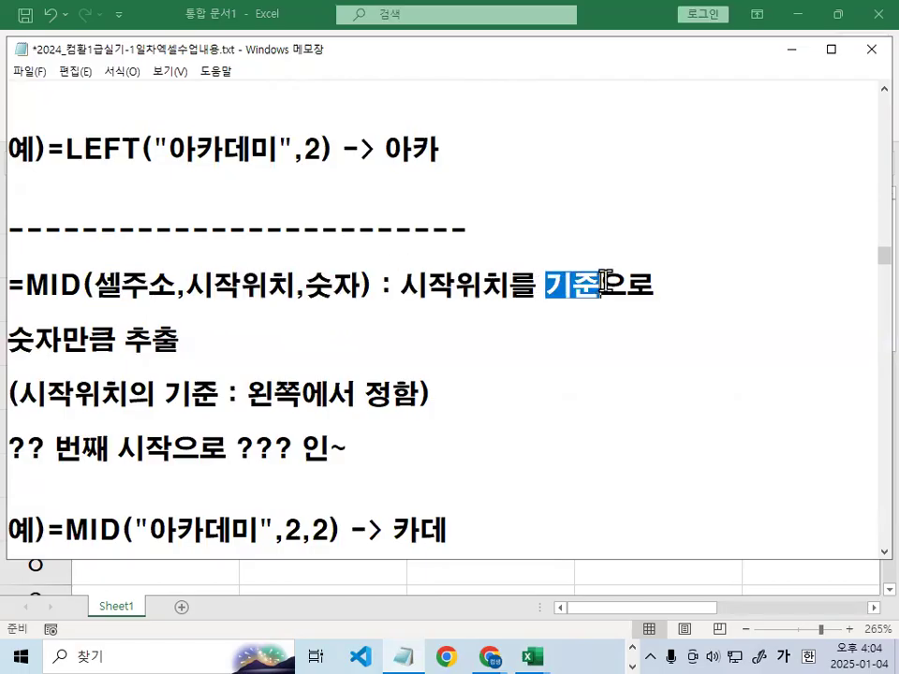
pyautogui.moveTo(187, 284); pyautogui.dragTo(359, 283)
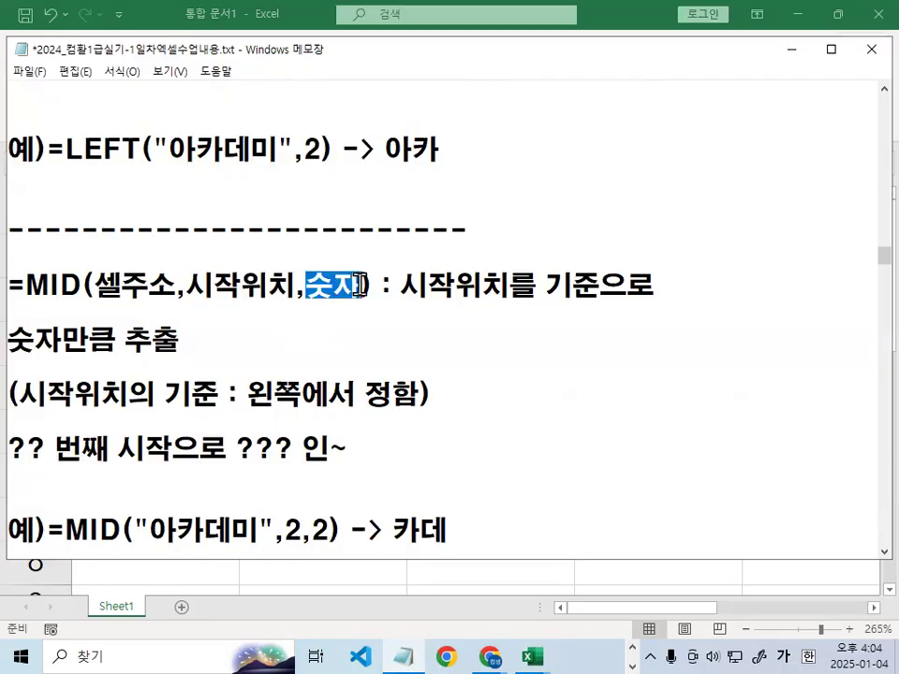
# Highlight ??? 인~ in the MID usage line and 왼쪽에서 정함 in the line about the start position
pyautogui.scroll(-1, 359, 283)
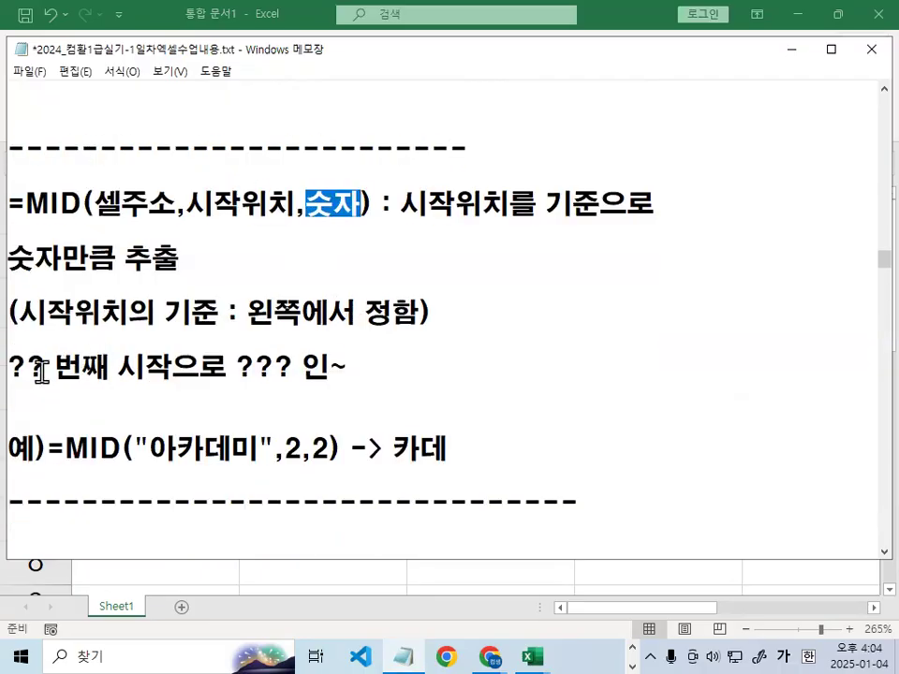
pyautogui.moveTo(7, 368); pyautogui.dragTo(346, 361)
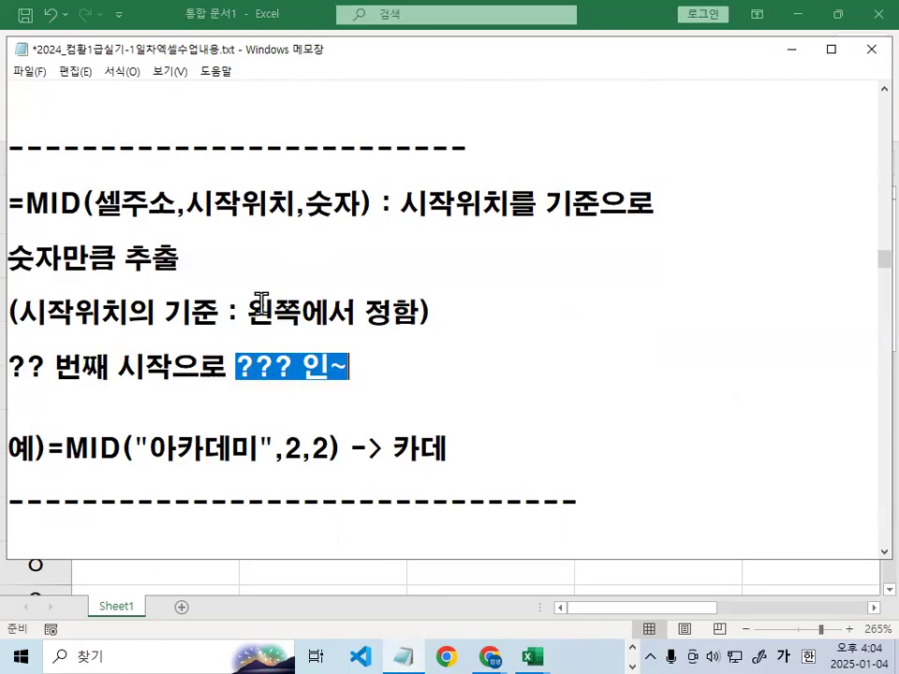
pyautogui.moveTo(28, 312); pyautogui.dragTo(415, 315)
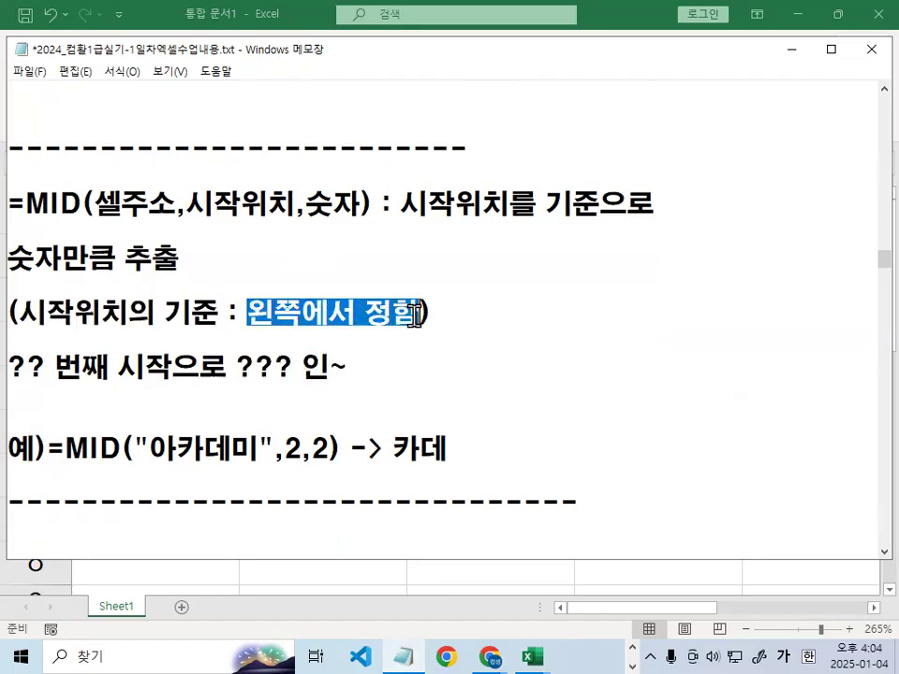
# Highlight 카데 in the MID example and insert blank lines below the dashed divider under it
pyautogui.scroll(-1, 163, 375)
pyautogui.moveTo(177, 283); pyautogui.dragTo(224, 284)
pyautogui.click(149, 365)
pyautogui.press('Return')
pyautogui.press('Return')
pyautogui.press('Return')
# Circle 카데 inside 아카데미 in the MID example with the red pen and clear the drawing
pyautogui.hotkey('ctrl', '2')
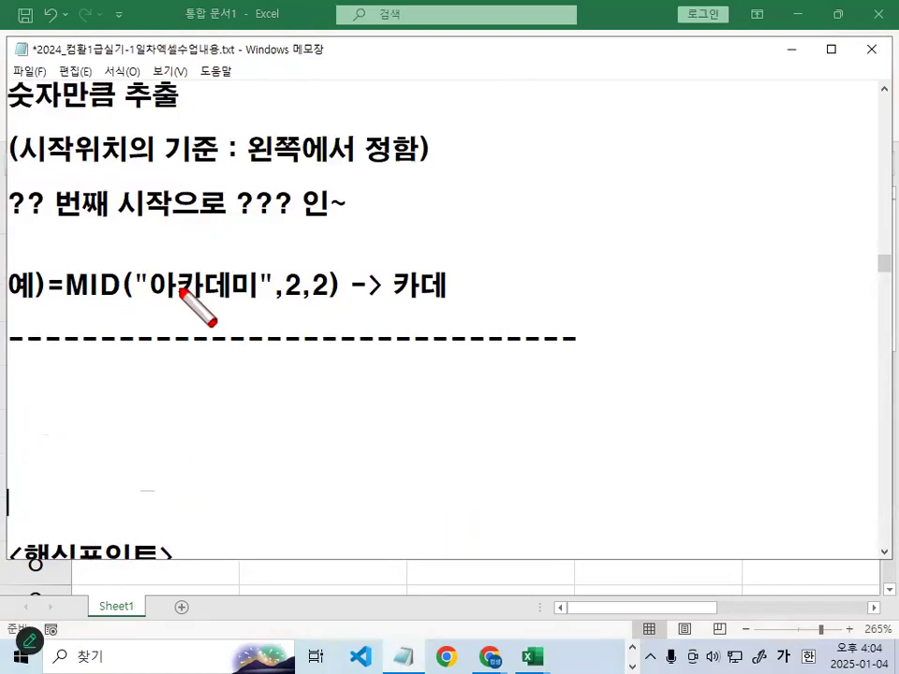
pyautogui.moveTo(228, 296)
pyautogui.mouseDown()
pyautogui.moveTo(179, 294)
pyautogui.moveTo(180, 274)
pyautogui.moveTo(233, 286)
pyautogui.moveTo(231, 294)
pyautogui.mouseUp()
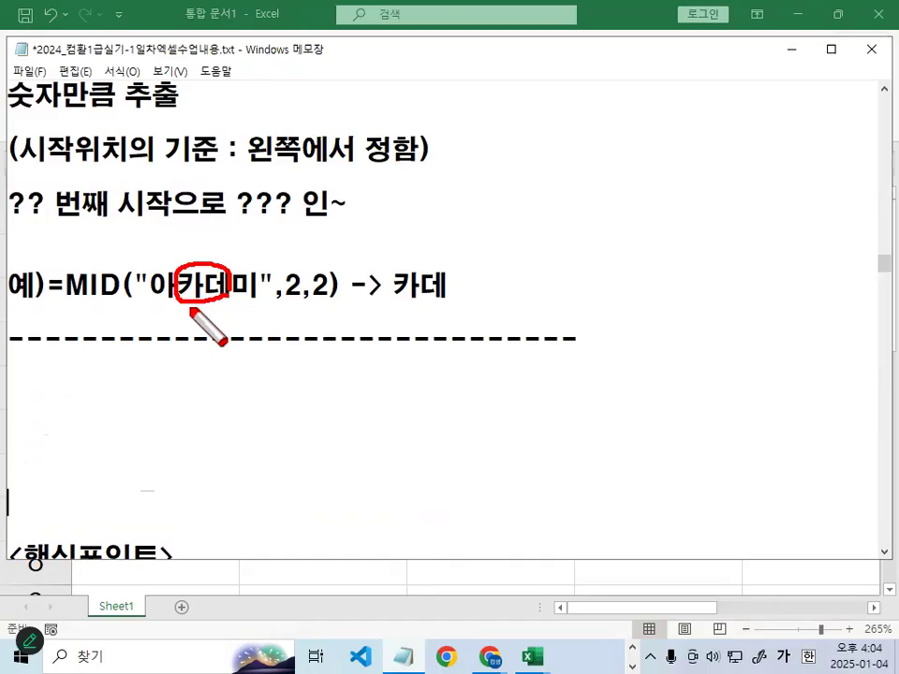
pyautogui.press('Escape')
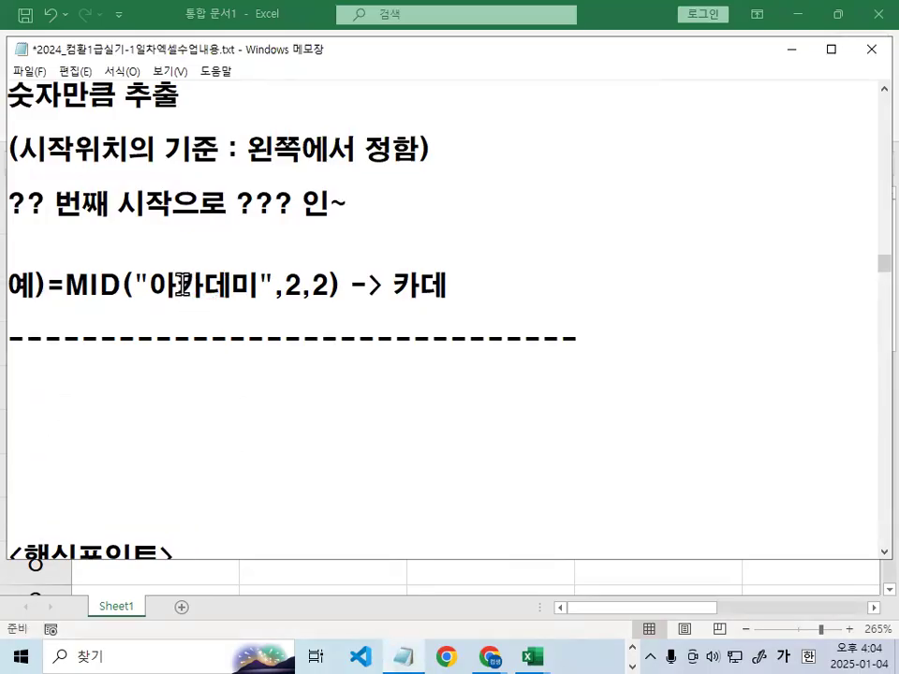
# Highlight 카 in the MID example, write 2 beneath it, check-mark 카 and both 2 arguments, circle 카데 and its result, and clear the drawing
pyautogui.moveTo(177, 284)
pyautogui.mouseDown()
pyautogui.moveTo(195, 285)
pyautogui.moveTo(208, 339)
pyautogui.mouseUp()
pyautogui.hotkey('ctrl', '2')
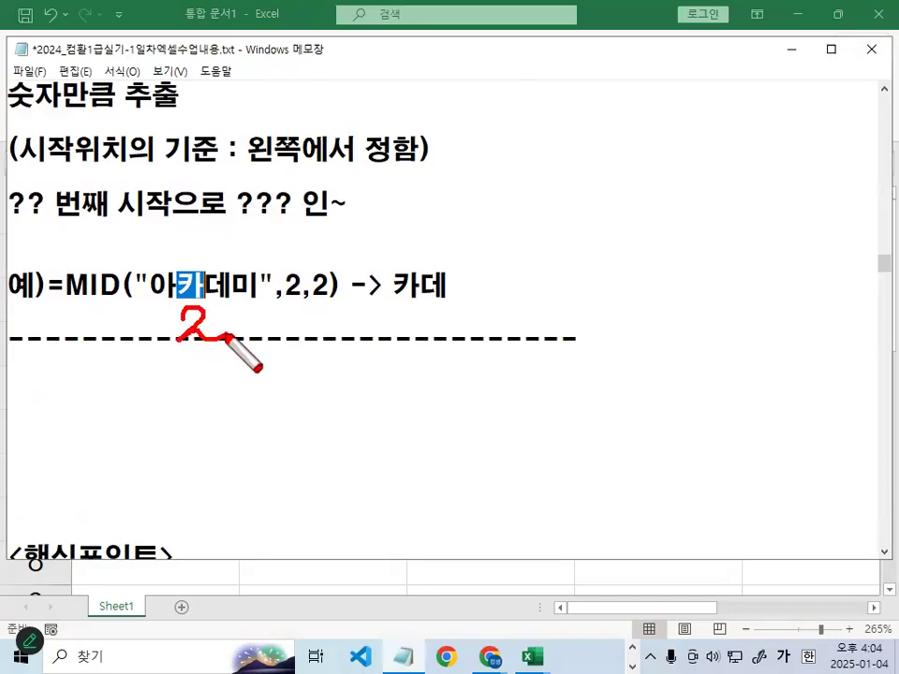
pyautogui.moveTo(172, 236)
pyautogui.mouseDown()
pyautogui.moveTo(192, 277)
pyautogui.moveTo(257, 187)
pyautogui.mouseUp()
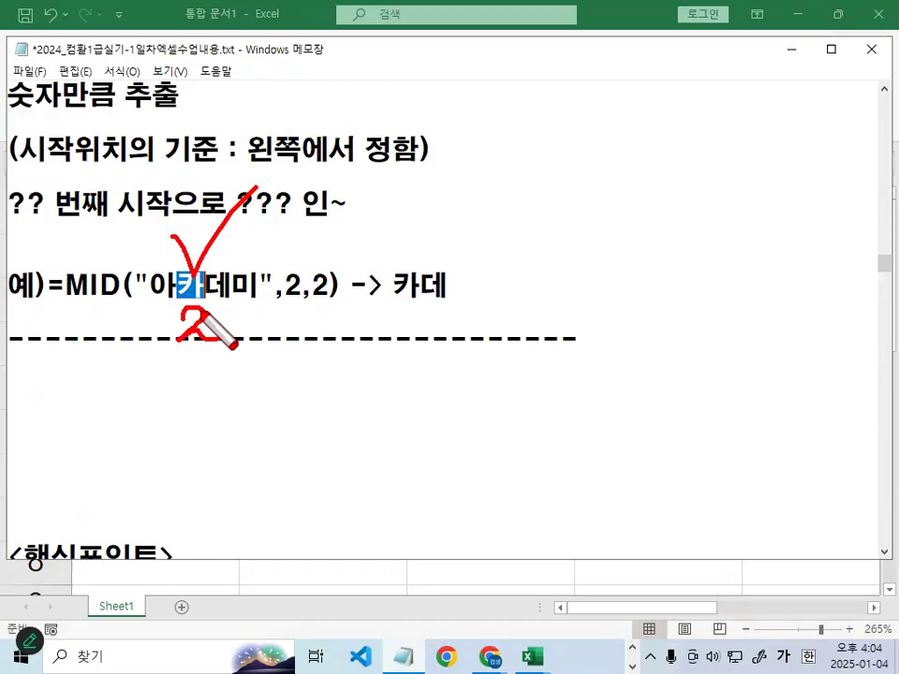
pyautogui.moveTo(230, 305)
pyautogui.mouseDown()
pyautogui.moveTo(192, 278)
pyautogui.moveTo(226, 291)
pyautogui.mouseUp()
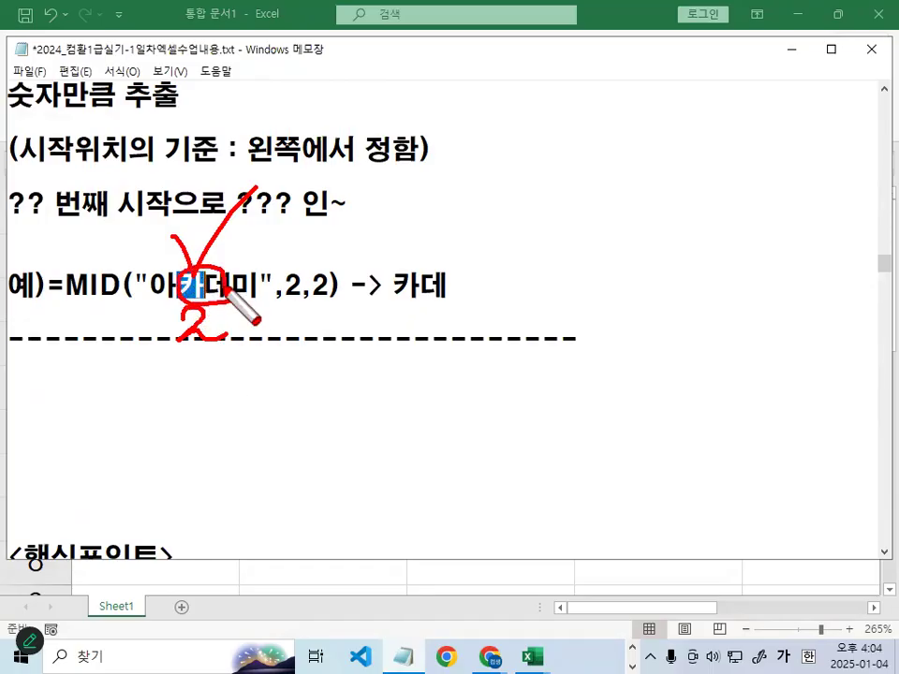
pyautogui.moveTo(320, 257)
pyautogui.mouseDown()
pyautogui.moveTo(327, 272)
pyautogui.moveTo(367, 228)
pyautogui.mouseUp()
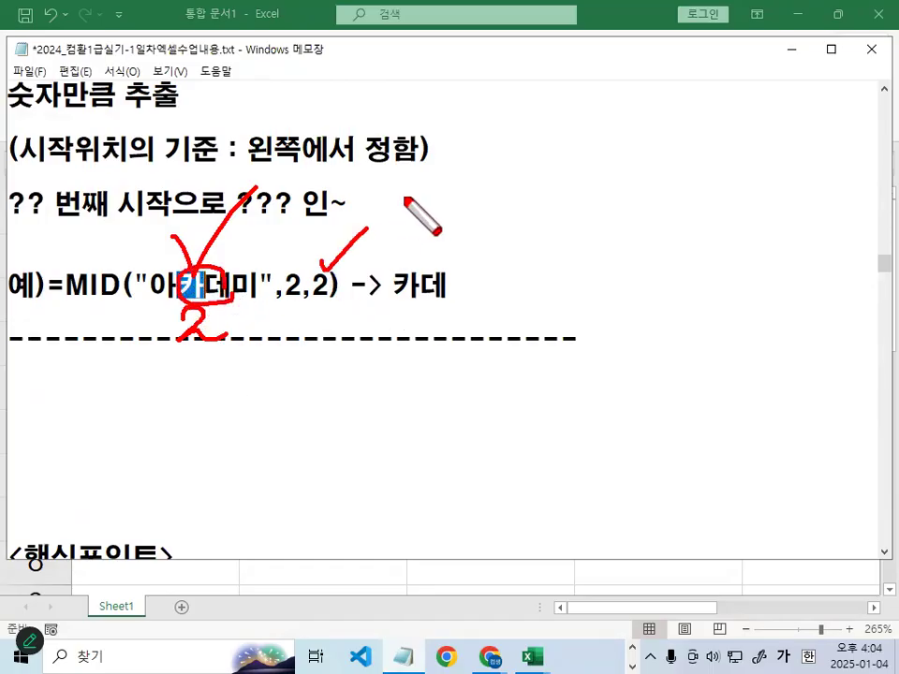
pyautogui.moveTo(272, 249)
pyautogui.mouseDown()
pyautogui.moveTo(300, 234)
pyautogui.moveTo(336, 157)
pyautogui.mouseUp()
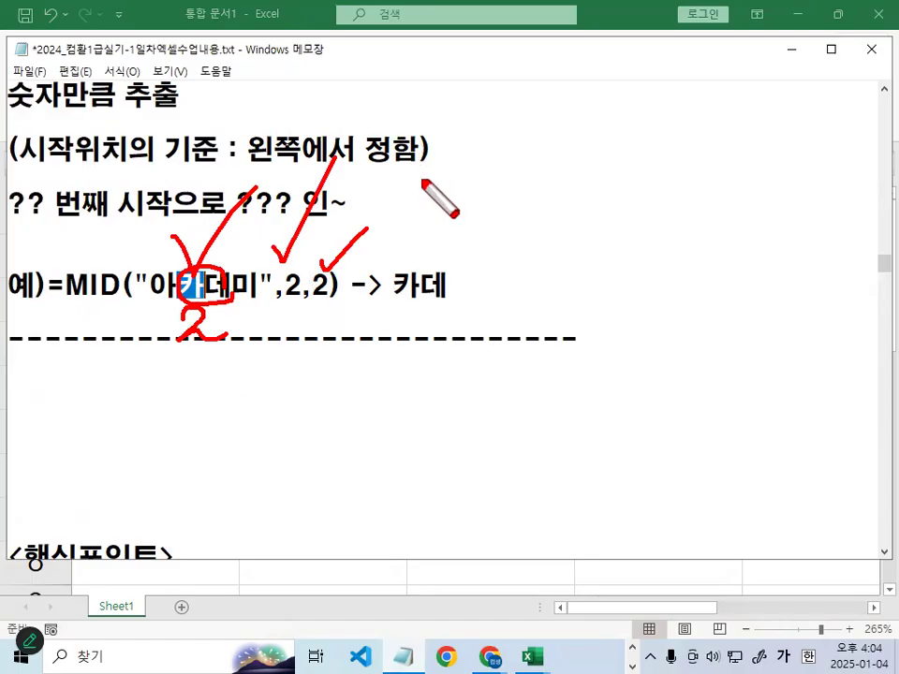
pyautogui.moveTo(458, 293)
pyautogui.mouseDown()
pyautogui.moveTo(437, 272)
pyautogui.moveTo(449, 286)
pyautogui.mouseUp()
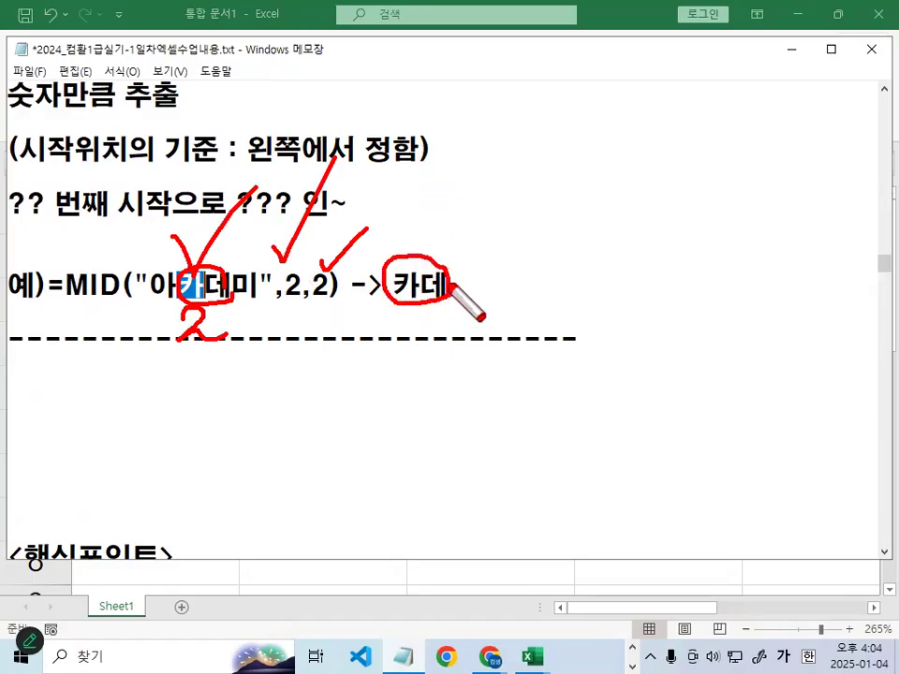
pyautogui.press('Escape')
# Return to the Excel workbook, check-mark B3, start the formula =MID( there and open its function arguments
pyautogui.click(794, 52)
pyautogui.click(292, 344)
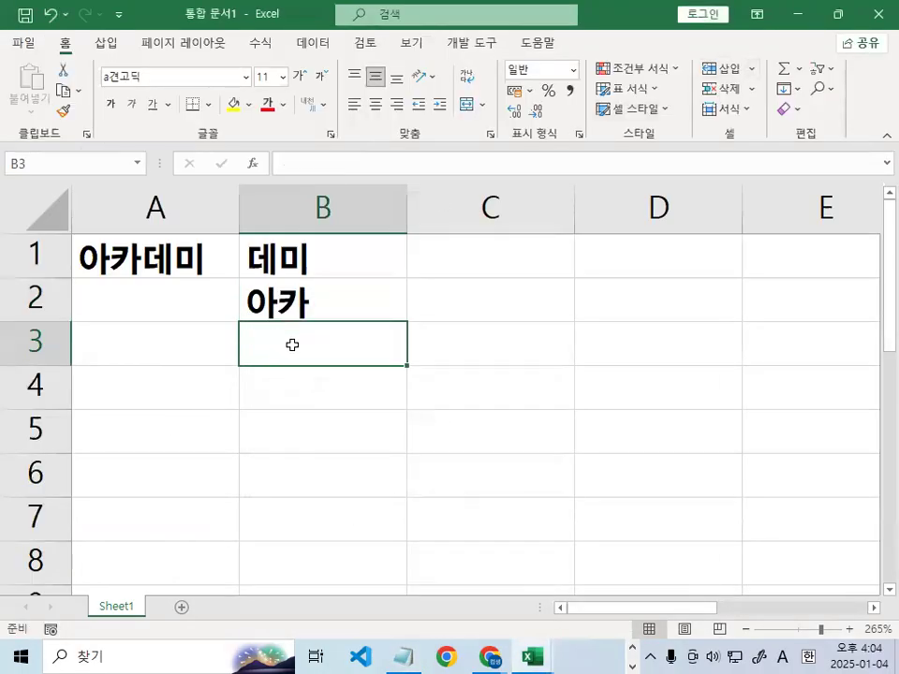
pyautogui.moveTo(274, 334)
pyautogui.mouseDown()
pyautogui.moveTo(282, 358)
pyautogui.moveTo(324, 271)
pyautogui.mouseUp()
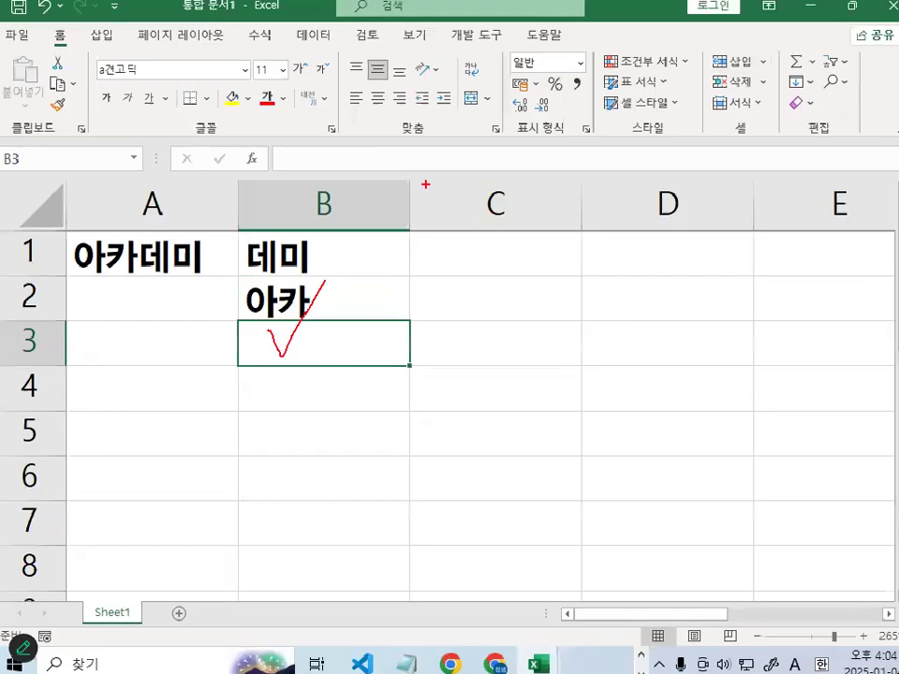
pyautogui.press('Escape')
pyautogui.write('=MI')
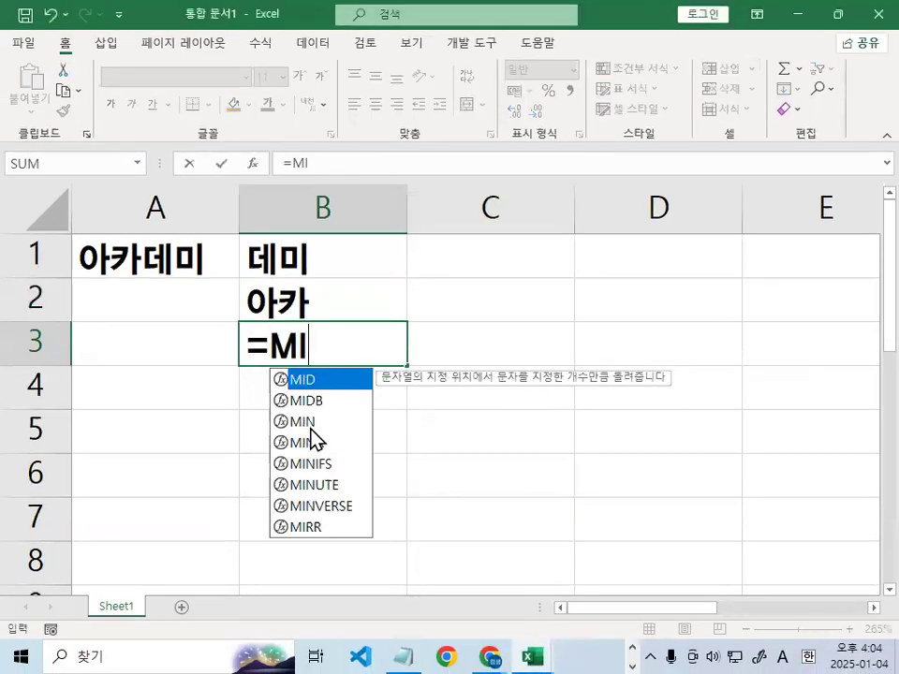
pyautogui.write('D(')
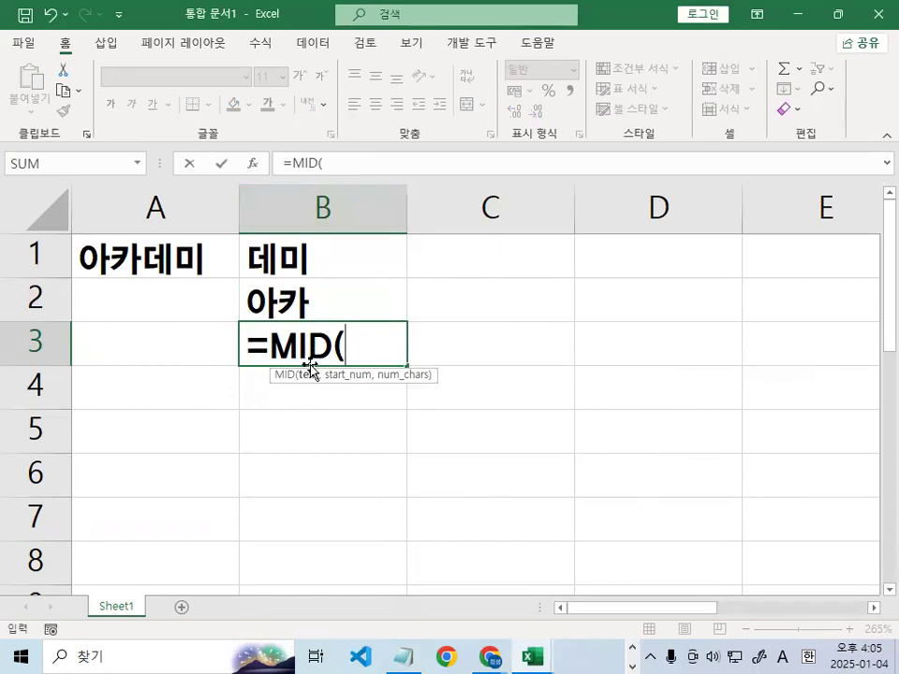
pyautogui.click(253, 164)
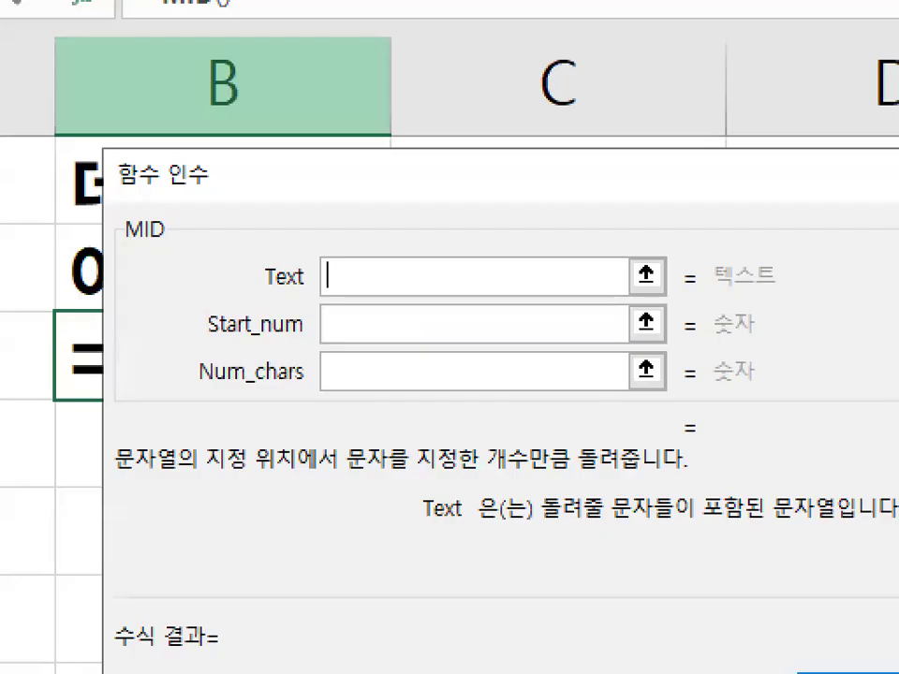
# Circle the Text, Start_num and Num_chars boxes of MID in red, clear, then circle Text again and clear
pyautogui.click(421, 331)
pyautogui.moveTo(407, 287)
pyautogui.mouseDown()
pyautogui.moveTo(384, 289)
pyautogui.moveTo(367, 343)
pyautogui.moveTo(379, 309)
pyautogui.mouseUp()
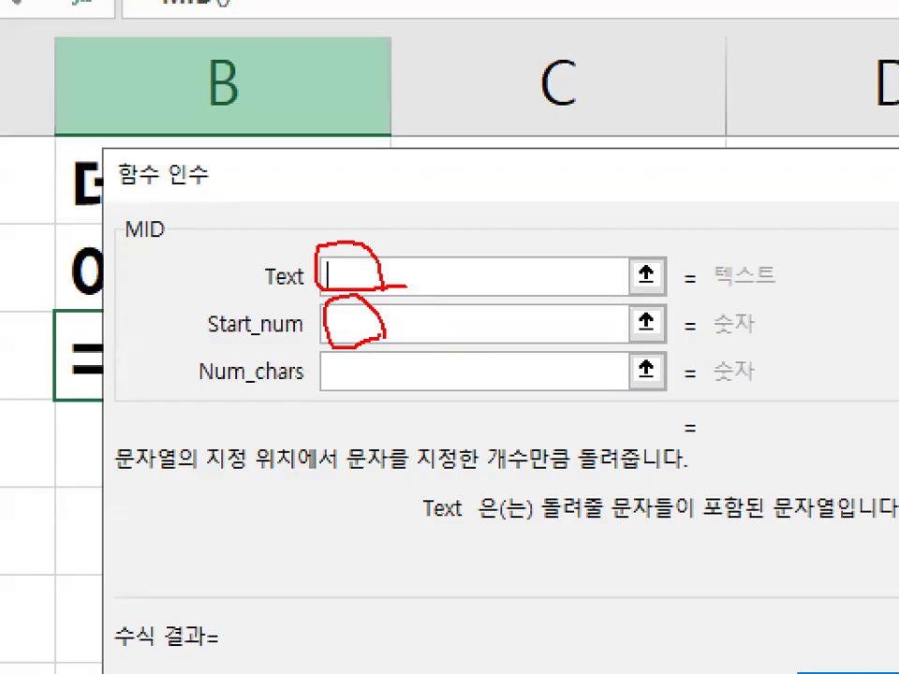
pyautogui.moveTo(323, 354); pyautogui.dragTo(398, 397)
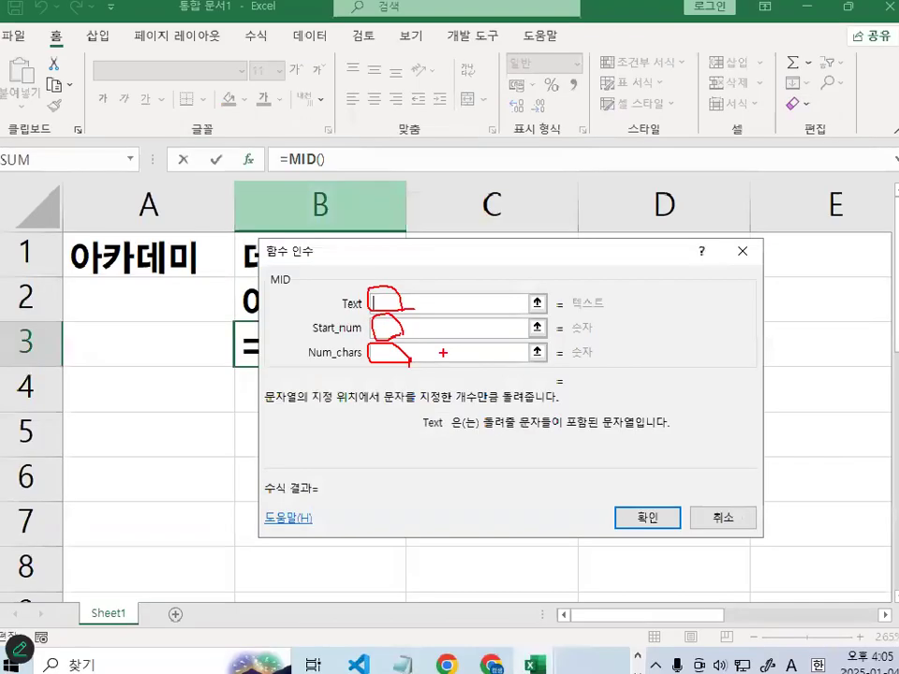
pyautogui.press('Escape')
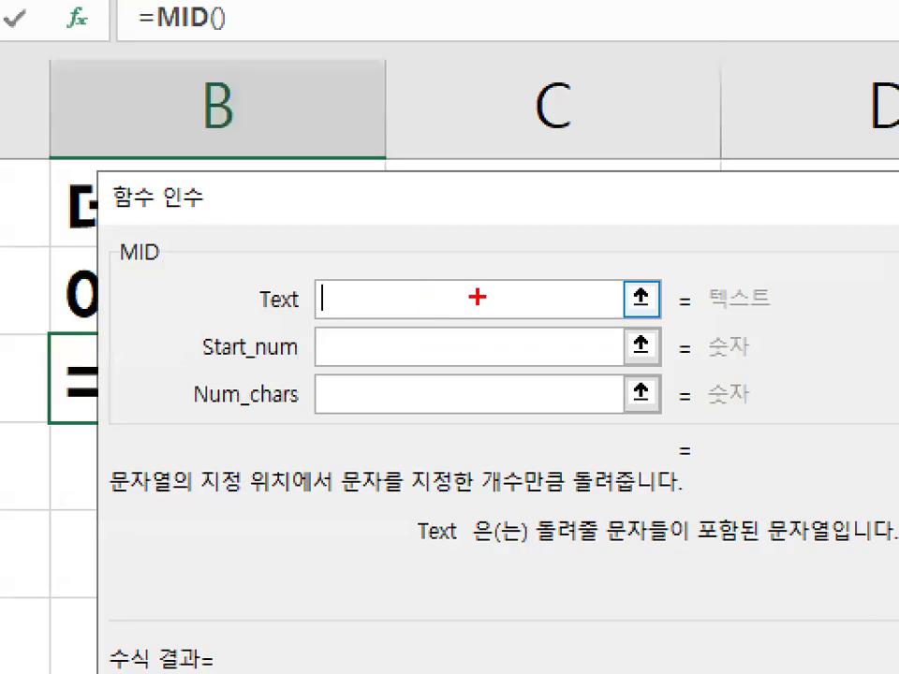
pyautogui.moveTo(478, 297); pyautogui.dragTo(496, 304)
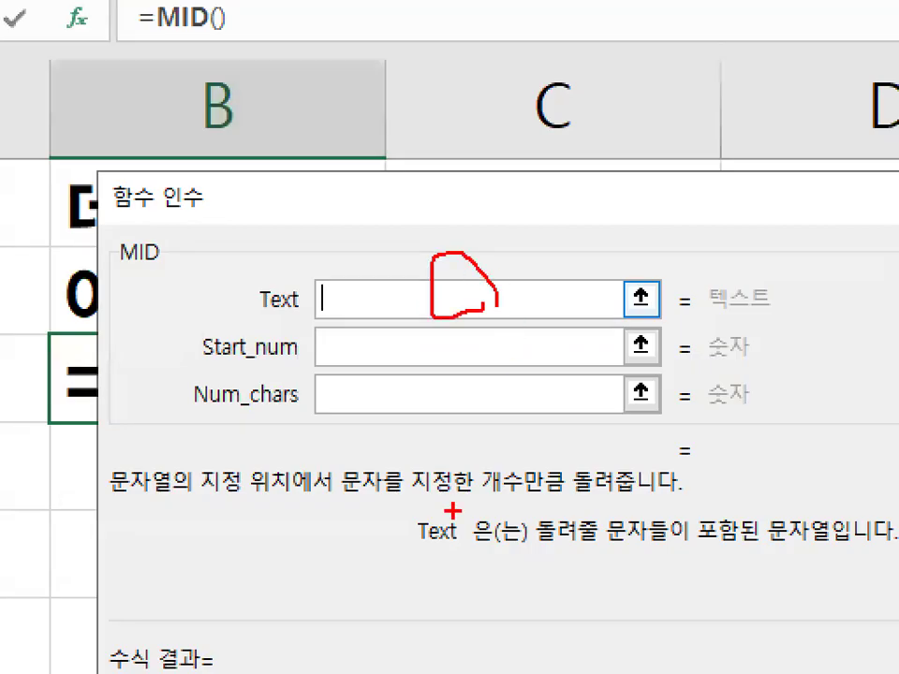
pyautogui.press('Escape')
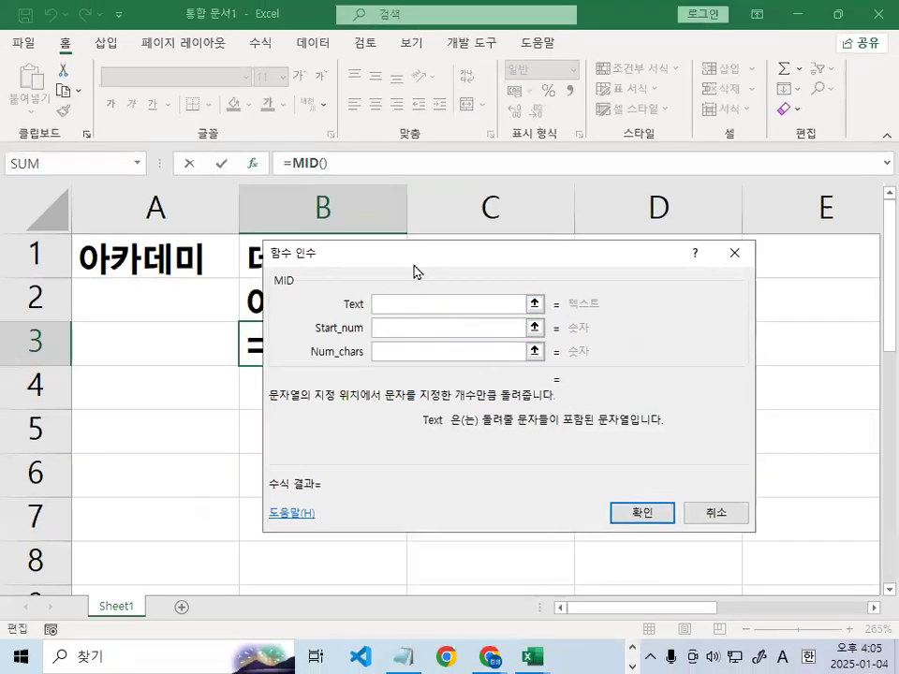
# Move the MID arguments dialog clear of the cells, then set Text to A1 and Start_num to 2
pyautogui.moveTo(415, 253); pyautogui.dragTo(546, 126)
pyautogui.click(151, 254)
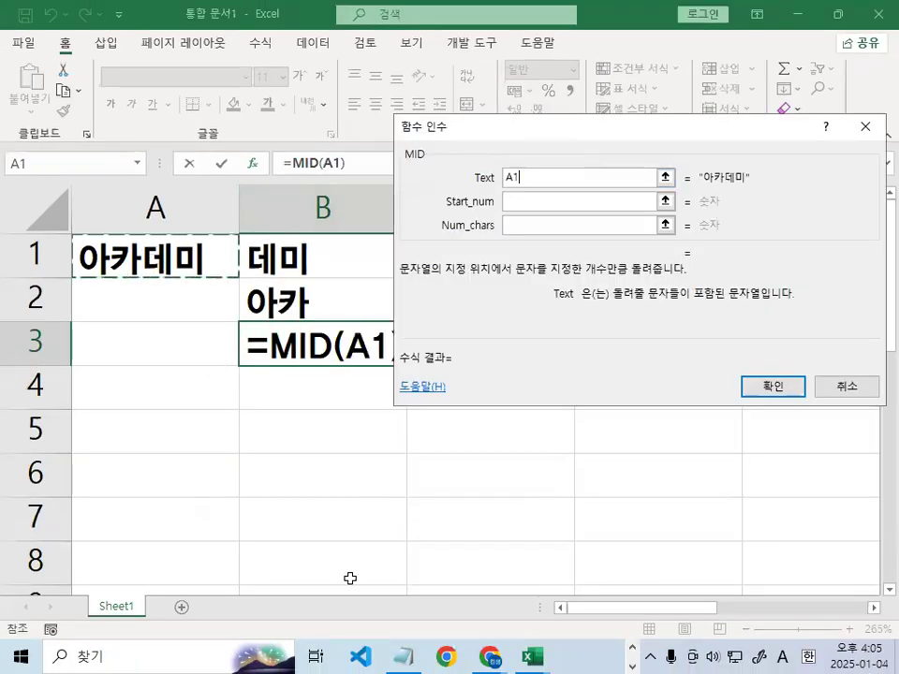
pyautogui.click(515, 201)
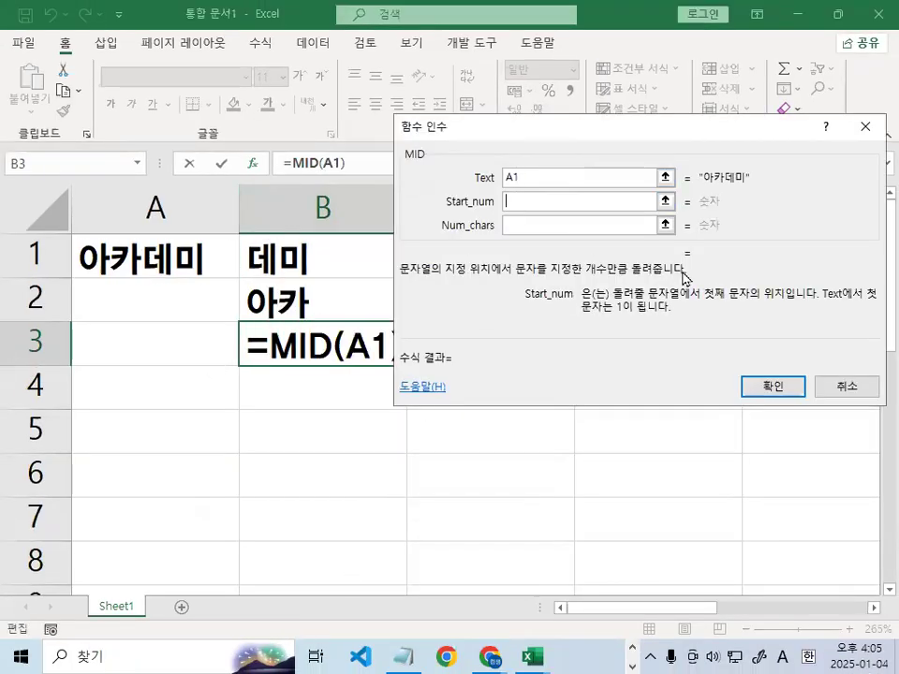
pyautogui.write('2')
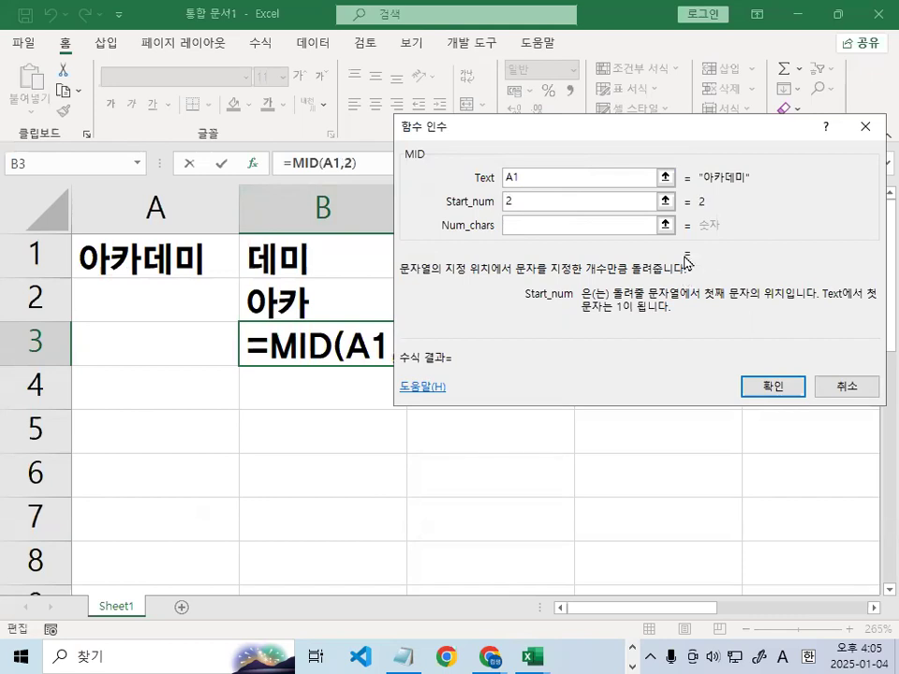
# Circle the Num_chars argument in red, clear the drawing, and set Num_chars to 2
pyautogui.click(520, 225)
pyautogui.hotkey('ctrl', '1')
pyautogui.click(498, 221)
pyautogui.moveTo(502, 226)
pyautogui.mouseDown()
pyautogui.moveTo(458, 228)
pyautogui.moveTo(491, 207)
pyautogui.mouseUp()
pyautogui.press('Escape')
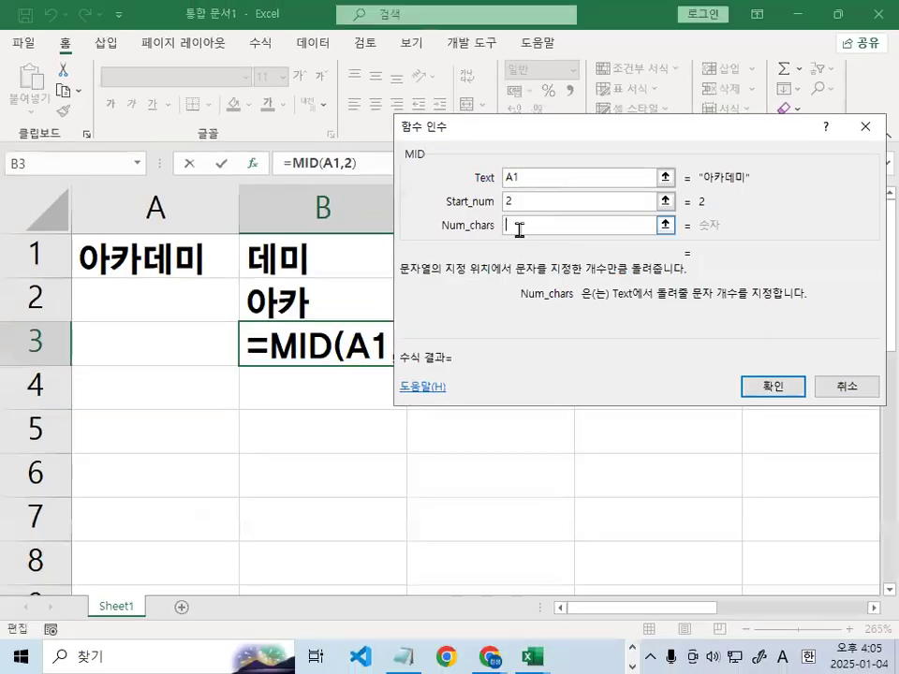
pyautogui.write('2')
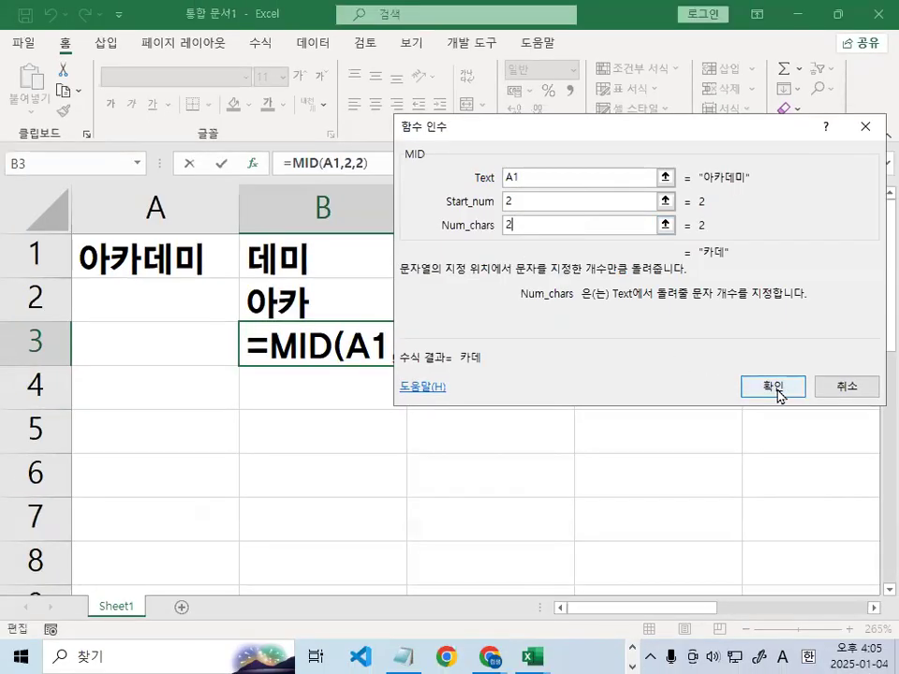
# Circle the previewed MID result in red, clear the drawing, and confirm the formula in B3
pyautogui.hotkey('ctrl', '1')
pyautogui.moveTo(755, 253)
pyautogui.mouseDown()
pyautogui.moveTo(734, 284)
pyautogui.moveTo(752, 272)
pyautogui.mouseUp()
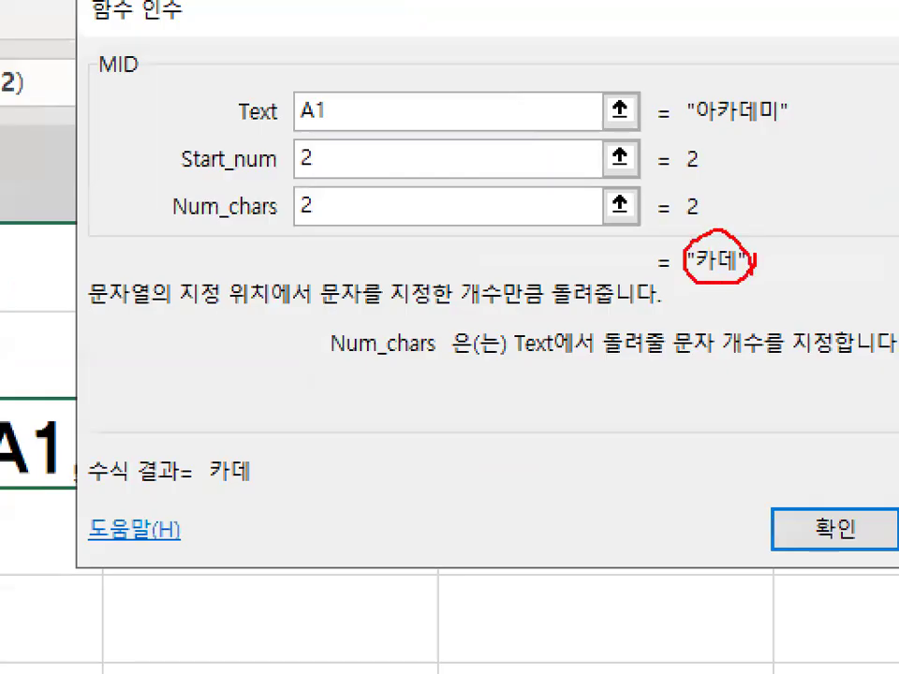
pyautogui.press('Escape')
pyautogui.click(775, 385)
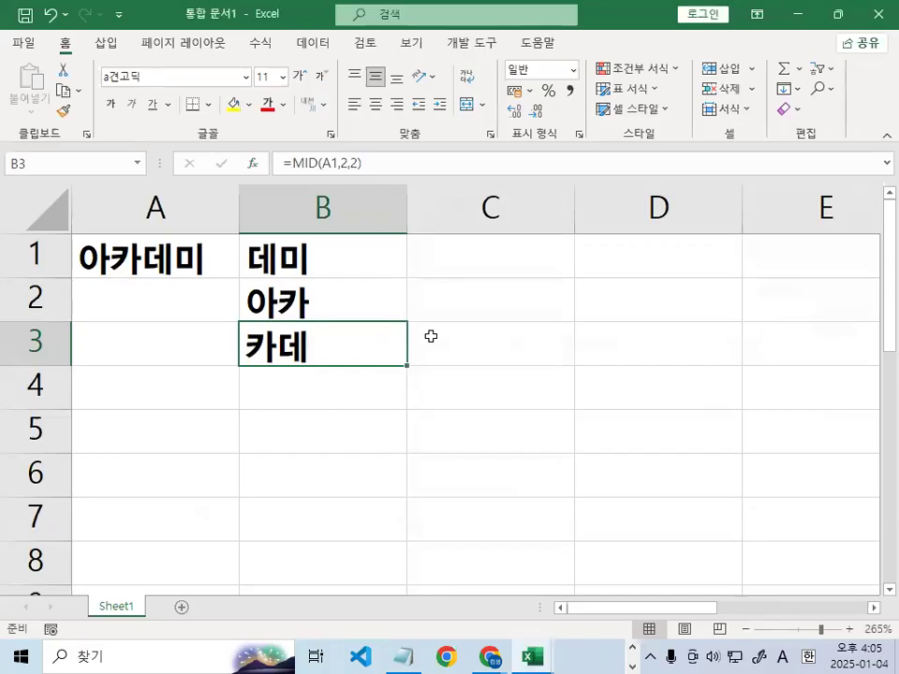
# Open the B3 formula for editing, highlight MID(A1,2,2), circle it in red, then clear the drawing and leave the cell unchanged
pyautogui.doubleClick(269, 347)
pyautogui.moveTo(270, 348)
pyautogui.mouseDown()
pyautogui.moveTo(493, 353)
pyautogui.moveTo(457, 353)
pyautogui.mouseUp()
pyautogui.hotkey('ctrl', '1')
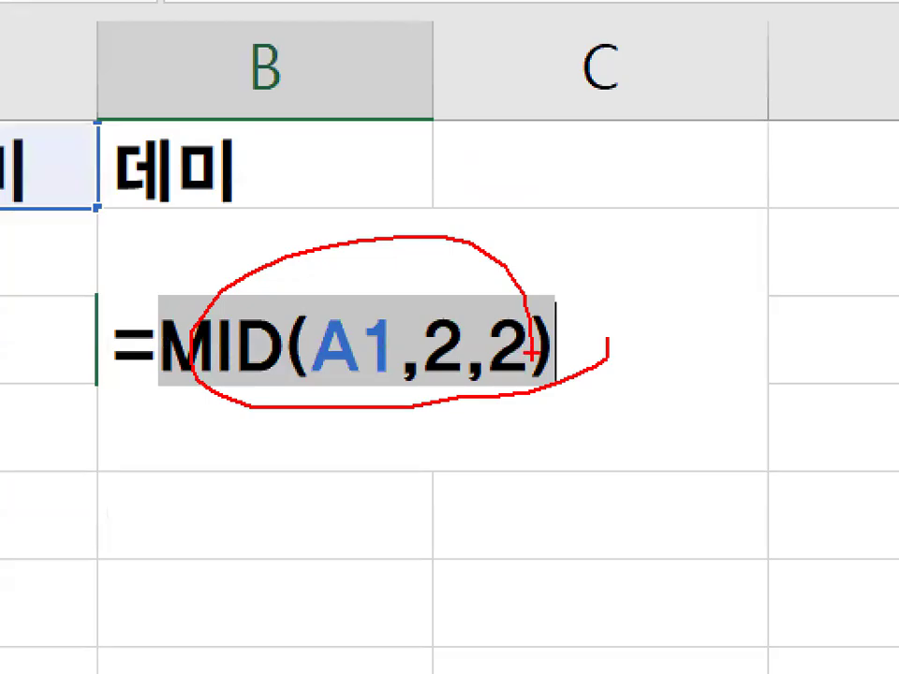
pyautogui.press('Escape')
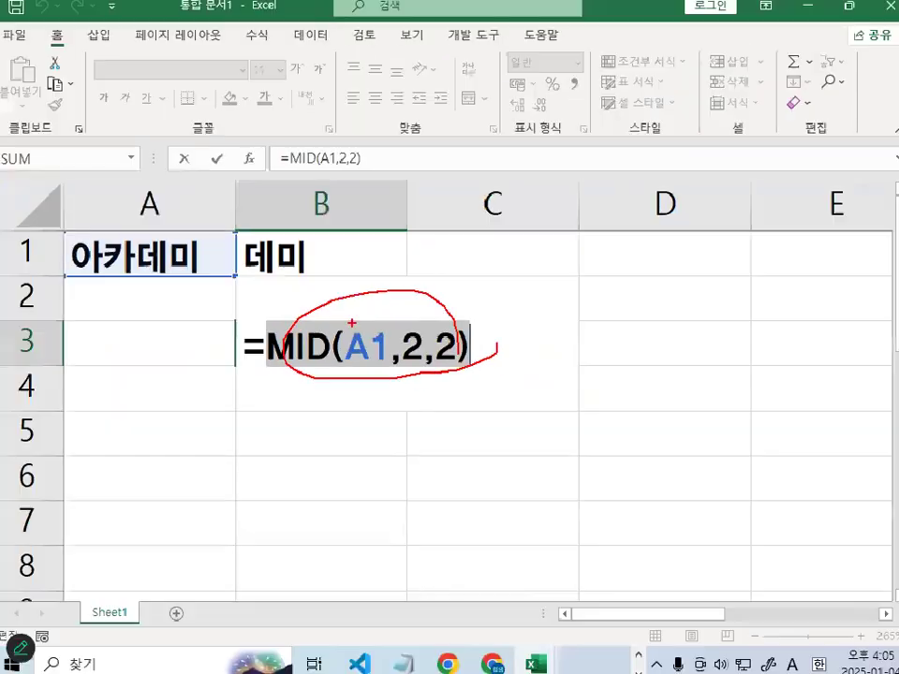
pyautogui.press('Escape')
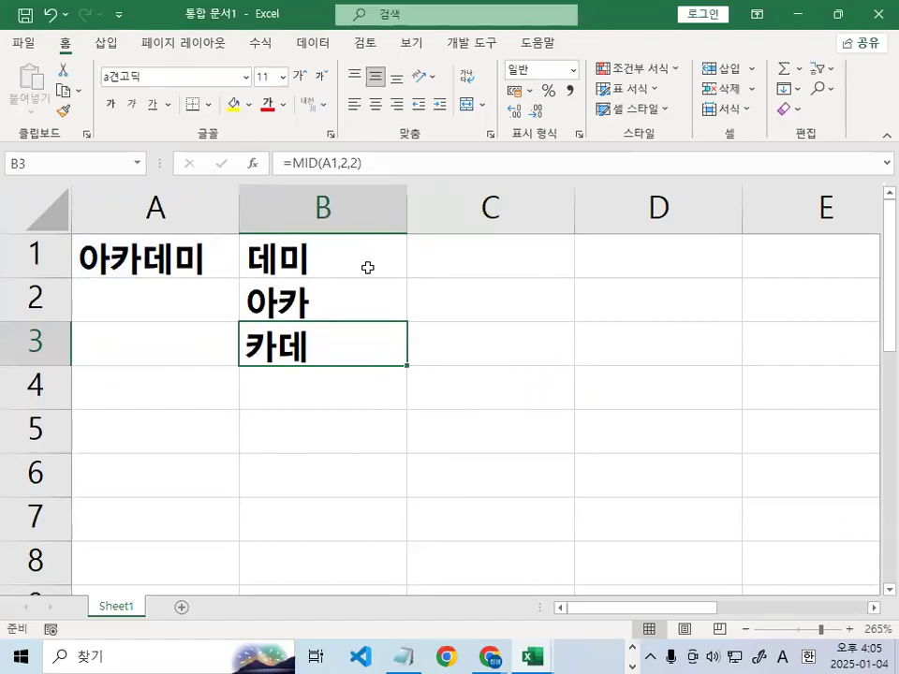
# Enter a sample Korean address in C1, with the city, district and street separated by spaces
pyautogui.click(500, 248)
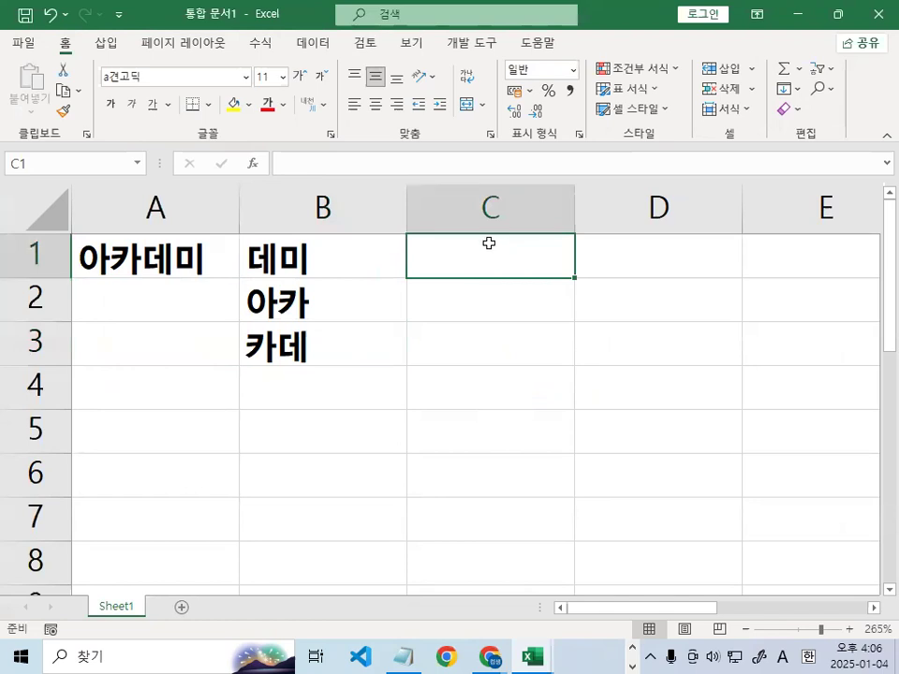
pyautogui.press('Right')
pyautogui.press('Right')
pyautogui.press('Left')
pyautogui.press('Left')
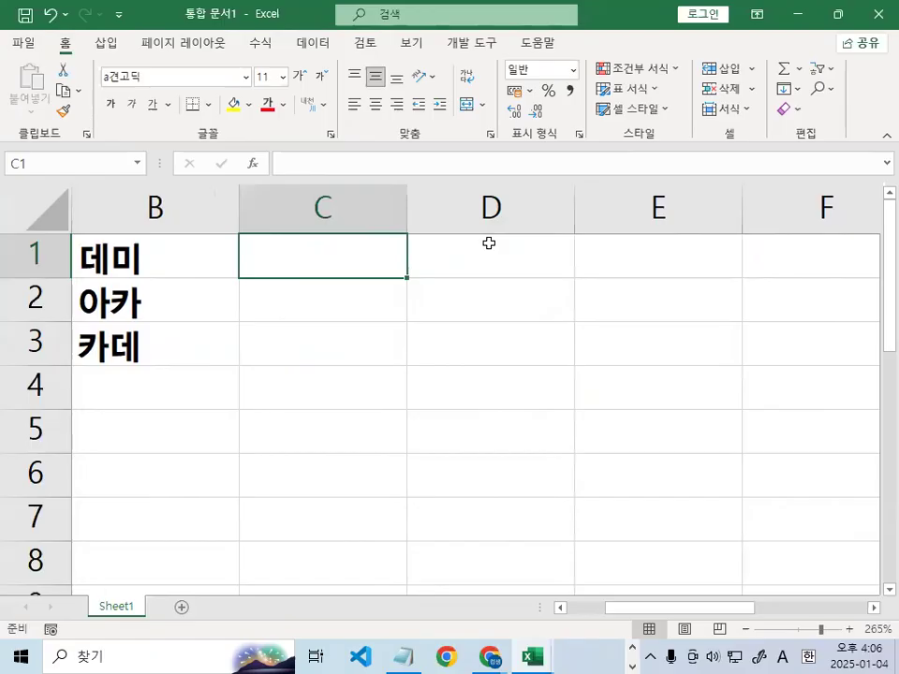
pyautogui.write('QN')
pyautogui.press('BackSpace')
pyautogui.press('BackSpace')
pyautogui.press('Hangul')
pyautogui.write('부산시 ')
pyautogui.write('진구 ')
pyautogui.write('서면1버')
pyautogui.write('ㄴ가')
pyautogui.press('Return')
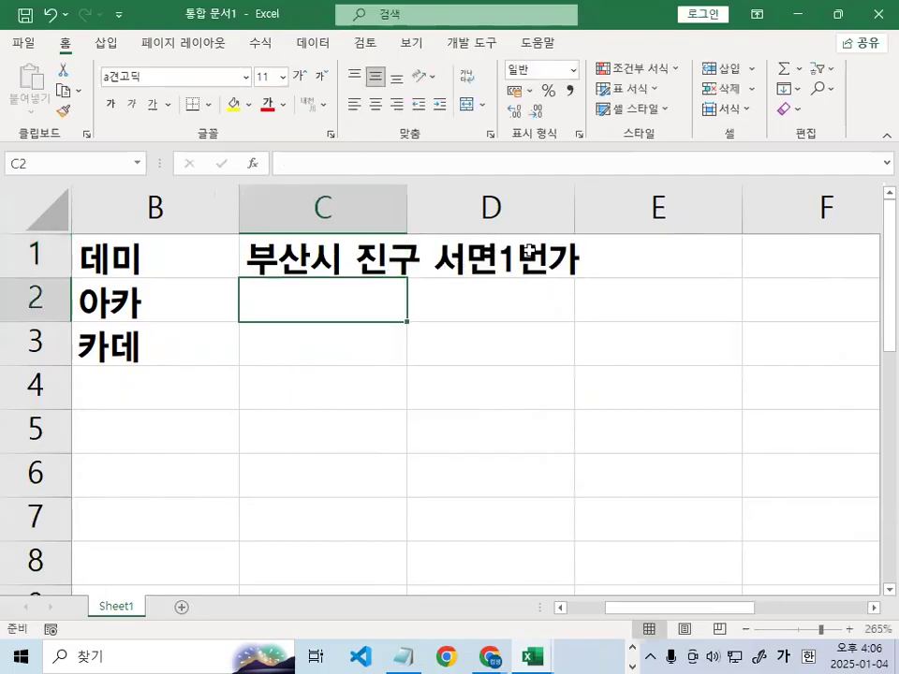
# Select C1, mark the two spaces in the address with red check marks and an arrow, and clear the drawings
pyautogui.press('Up')
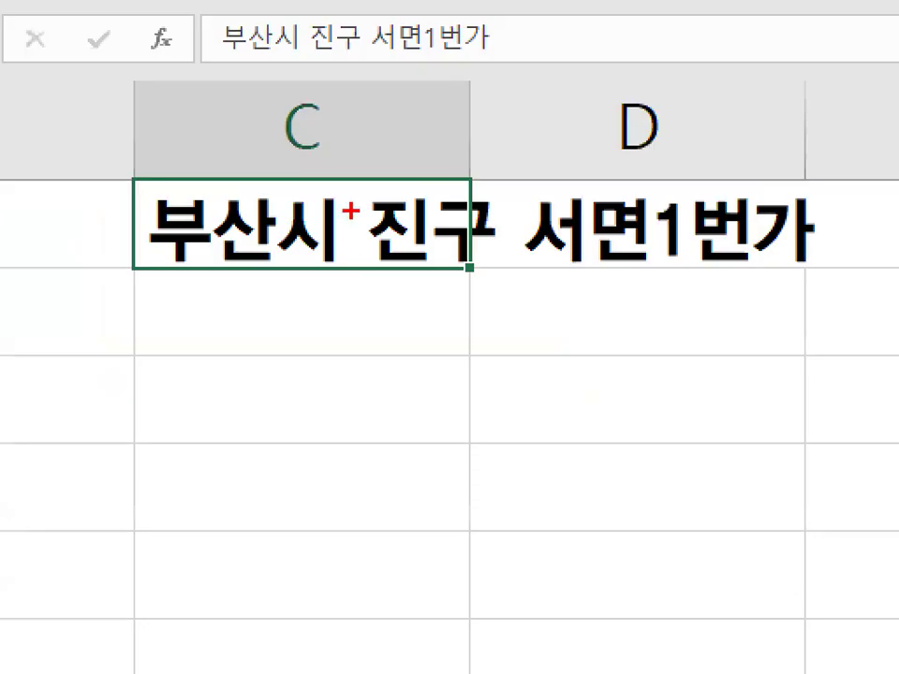
pyautogui.moveTo(347, 250)
pyautogui.mouseDown()
pyautogui.moveTo(392, 217)
pyautogui.moveTo(463, 209)
pyautogui.mouseUp()
pyautogui.press('Escape')
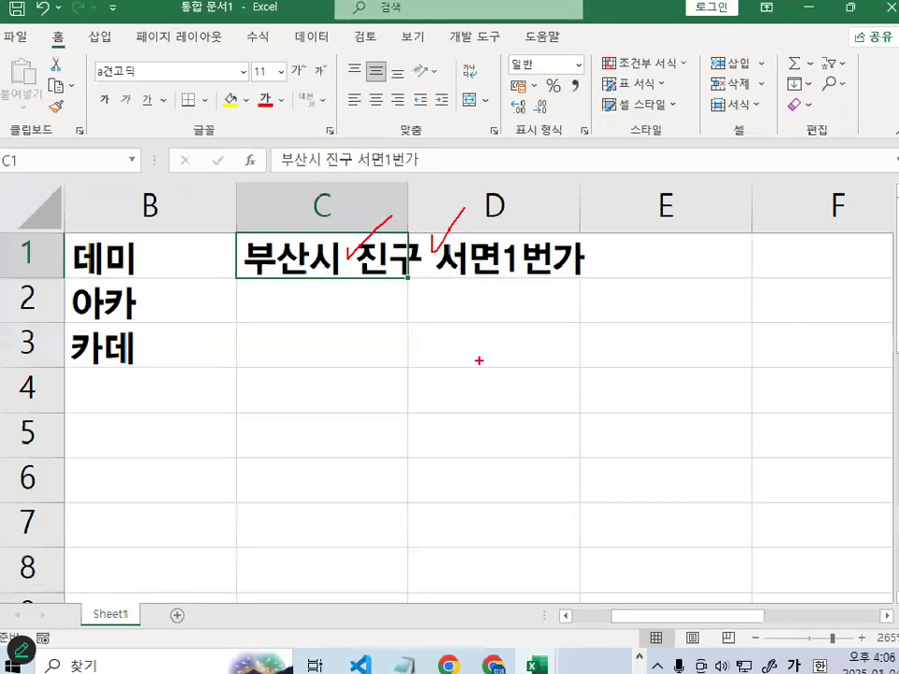
pyautogui.moveTo(356, 294)
pyautogui.mouseDown()
pyautogui.moveTo(458, 292)
pyautogui.moveTo(476, 315)
pyautogui.mouseUp()
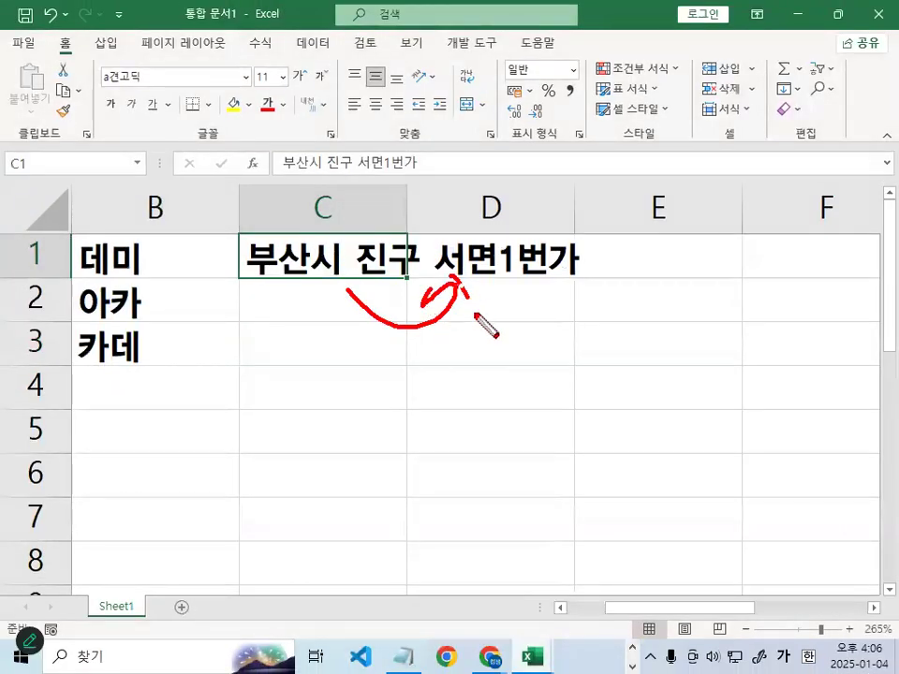
pyautogui.moveTo(388, 198)
pyautogui.mouseDown()
pyautogui.moveTo(423, 194)
pyautogui.moveTo(377, 204)
pyautogui.mouseUp()
pyautogui.press('Escape')
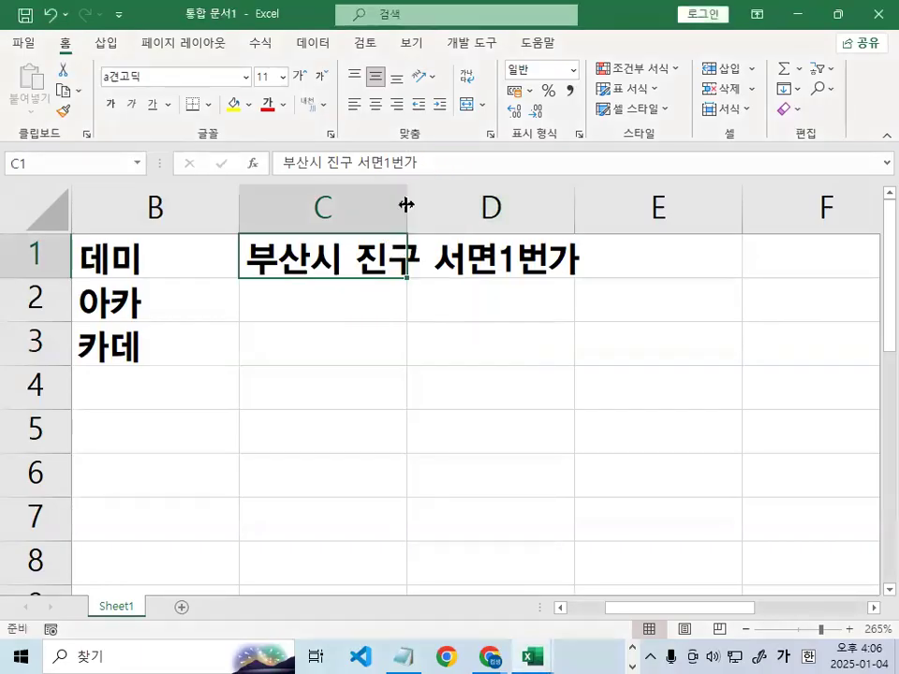
# Circle the border between the column C and D headings in red and clear the drawing
pyautogui.hotkey('ctrl', '1')
pyautogui.click(406, 205)
pyautogui.moveTo(406, 166); pyautogui.dragTo(406, 265)
pyautogui.moveTo(365, 188)
pyautogui.mouseDown()
pyautogui.moveTo(325, 201)
pyautogui.moveTo(450, 211)
pyautogui.moveTo(424, 235)
pyautogui.moveTo(446, 187)
pyautogui.moveTo(424, 161)
pyautogui.mouseUp()
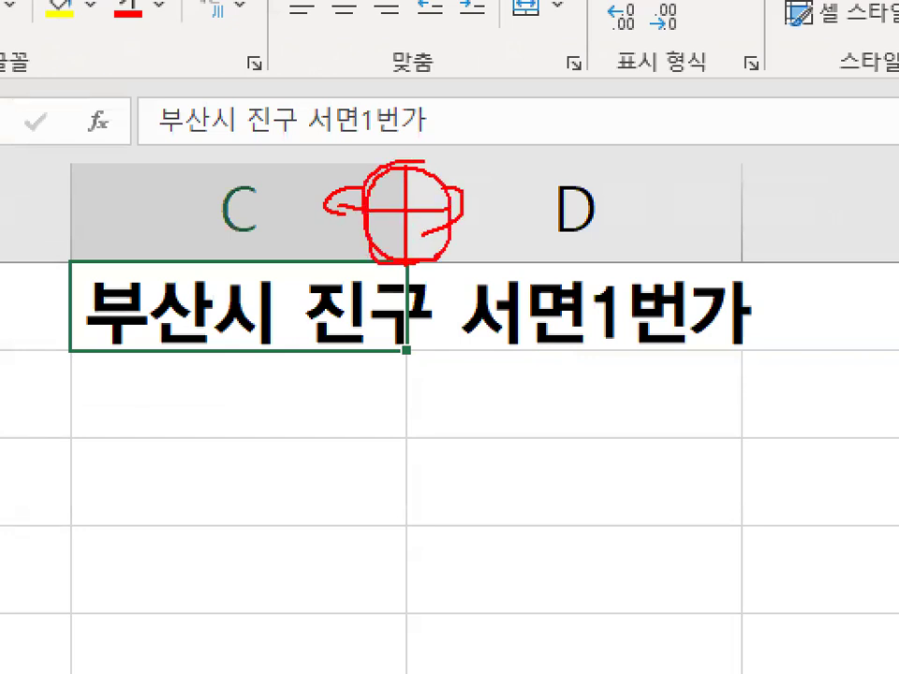
pyautogui.press('Escape')
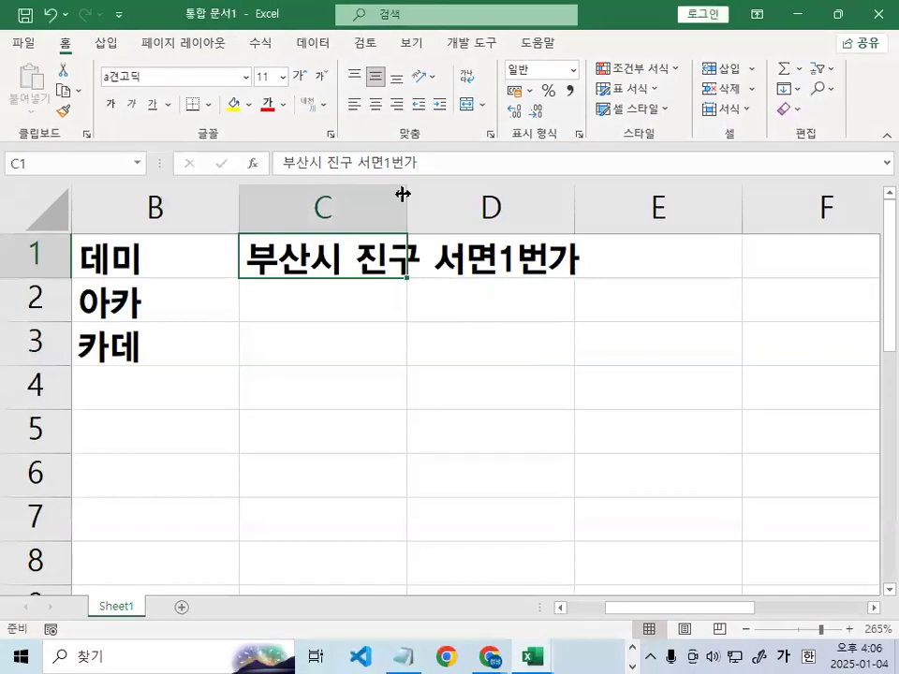
# Auto-fit column C to its address text, underline the text in red and clear the drawing
pyautogui.doubleClick(405, 192)
pyautogui.hotkey('ctrl', '2')
pyautogui.moveTo(250, 286); pyautogui.dragTo(596, 285)
pyautogui.press('Escape')
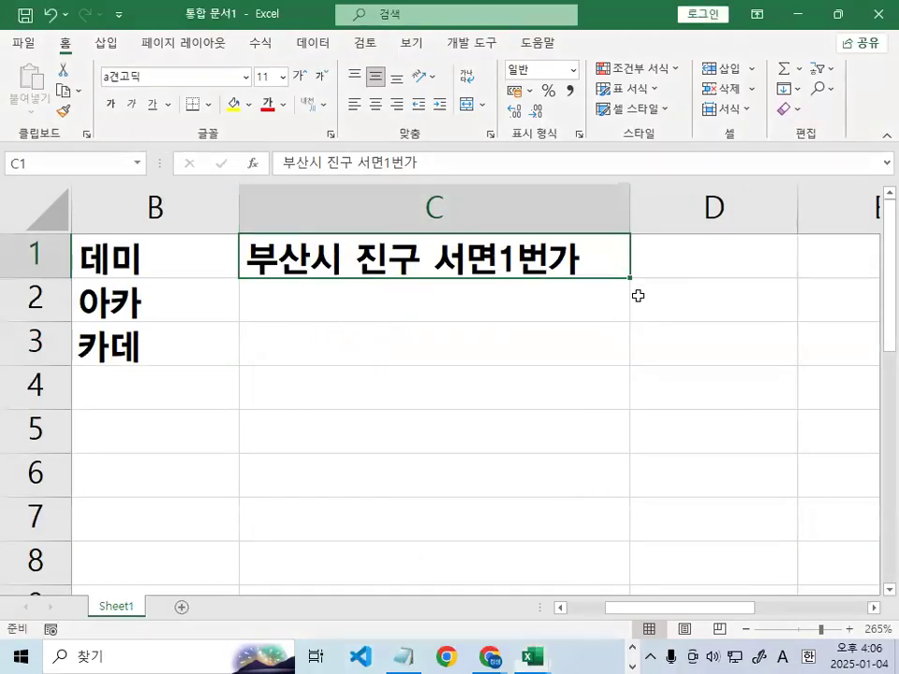
# Select D1, circle the city, district and street parts of the address in red, and draw small boxes in D2 and D3
pyautogui.click(638, 251)
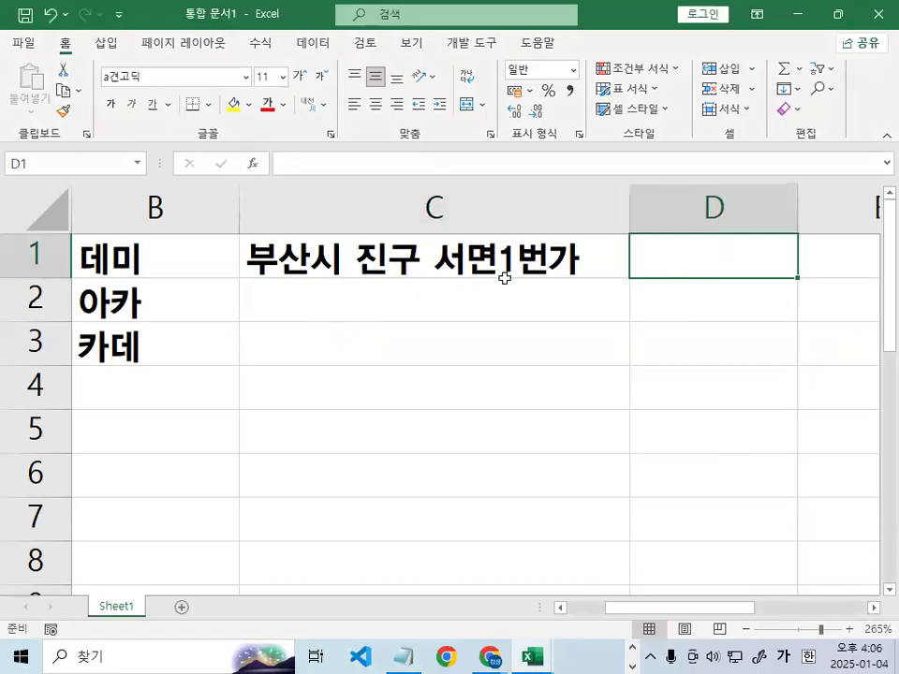
pyautogui.hotkey('ctrl', '2')
pyautogui.moveTo(351, 267)
pyautogui.mouseDown()
pyautogui.moveTo(265, 281)
pyautogui.moveTo(276, 236)
pyautogui.moveTo(343, 260)
pyautogui.mouseUp()
pyautogui.moveTo(732, 312)
pyautogui.mouseDown()
pyautogui.moveTo(697, 321)
pyautogui.moveTo(737, 306)
pyautogui.mouseUp()
pyautogui.moveTo(416, 276)
pyautogui.mouseDown()
pyautogui.moveTo(362, 256)
pyautogui.moveTo(415, 242)
pyautogui.moveTo(419, 262)
pyautogui.mouseUp()
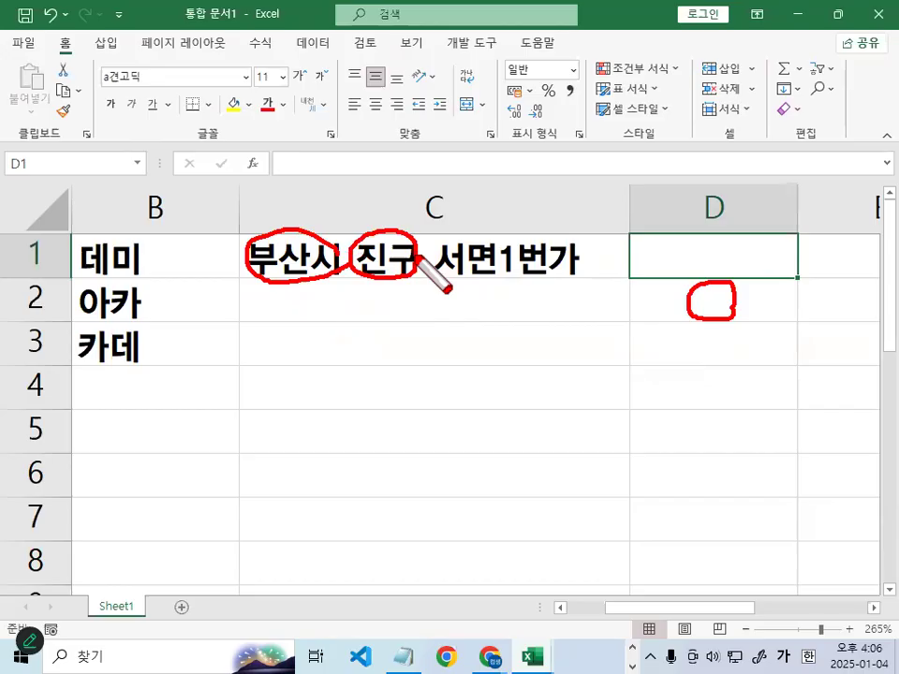
pyautogui.moveTo(723, 332); pyautogui.dragTo(732, 360)
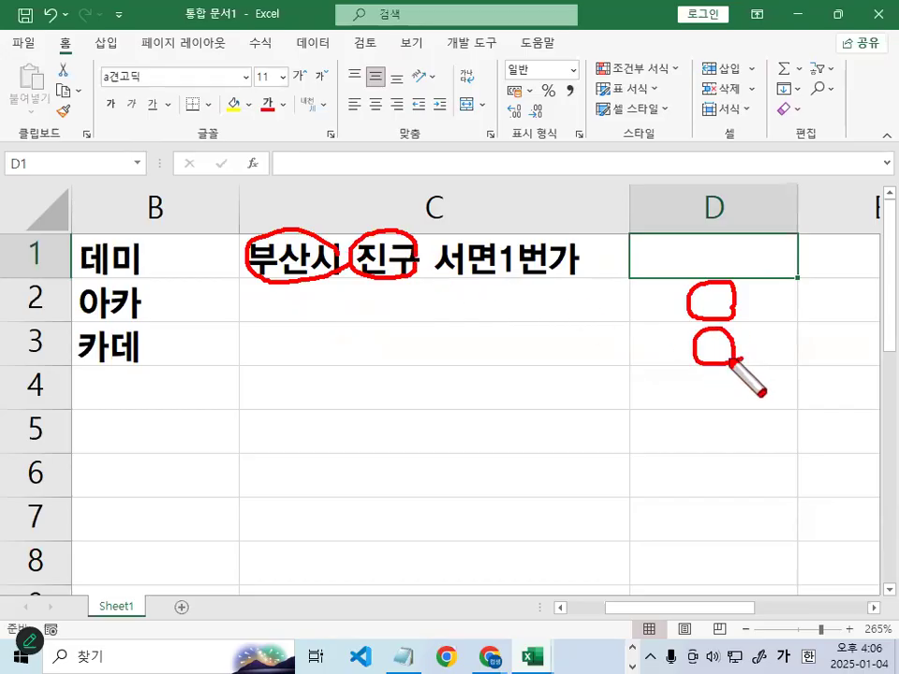
pyautogui.moveTo(462, 280)
pyautogui.mouseDown()
pyautogui.moveTo(576, 255)
pyautogui.moveTo(575, 271)
pyautogui.mouseUp()
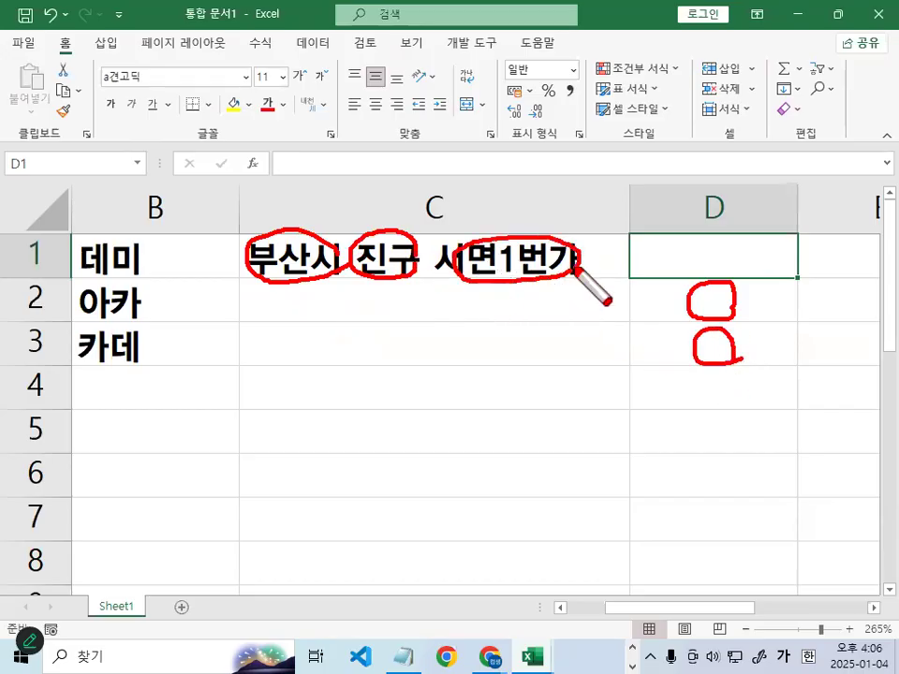
# Check-mark the city, district and street parts of the address, mark D1 and D2, and clear all red drawings
pyautogui.moveTo(273, 207); pyautogui.dragTo(384, 134)
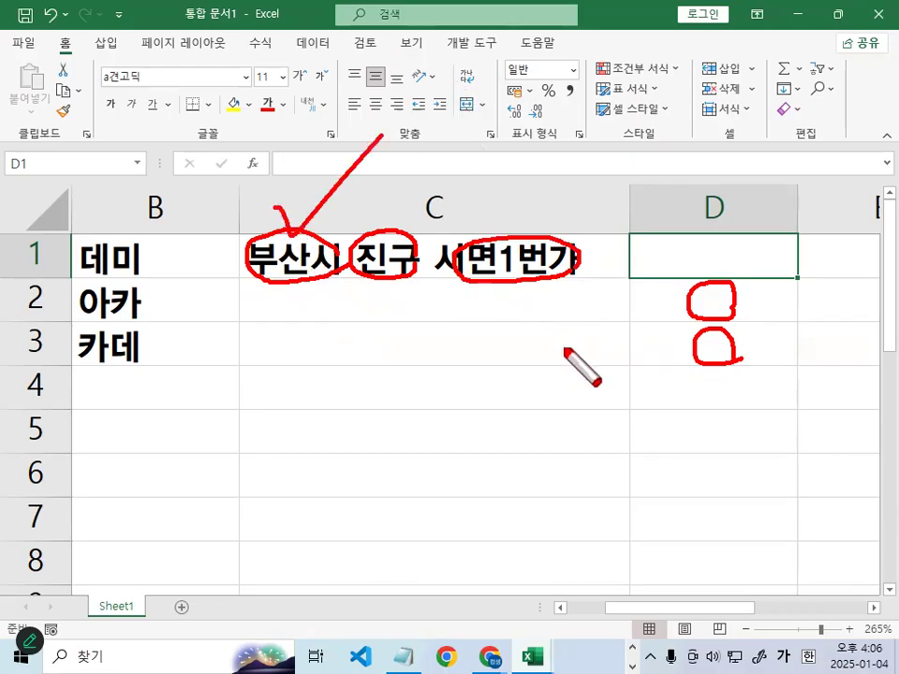
pyautogui.moveTo(373, 203)
pyautogui.mouseDown()
pyautogui.moveTo(417, 202)
pyautogui.moveTo(454, 142)
pyautogui.mouseUp()
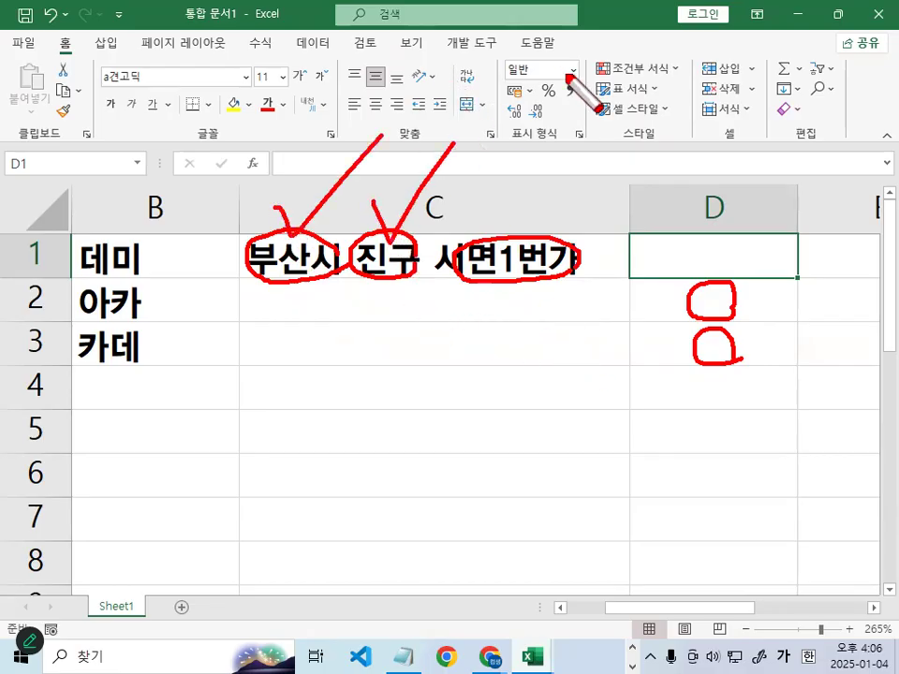
pyautogui.moveTo(512, 193); pyautogui.dragTo(596, 134)
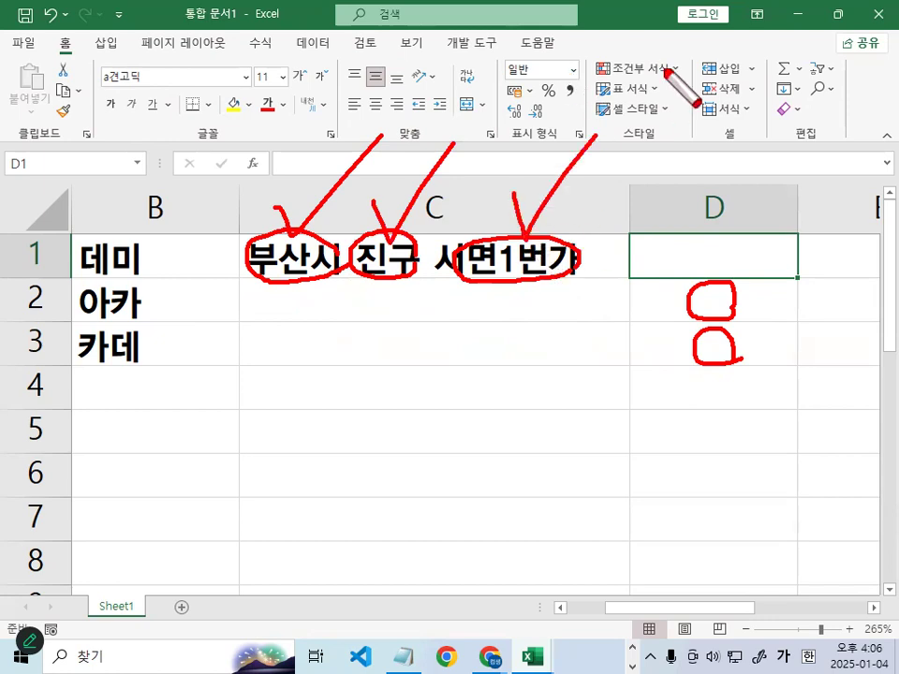
pyautogui.click(654, 256)
pyautogui.click(656, 301)
pyautogui.press('Escape')
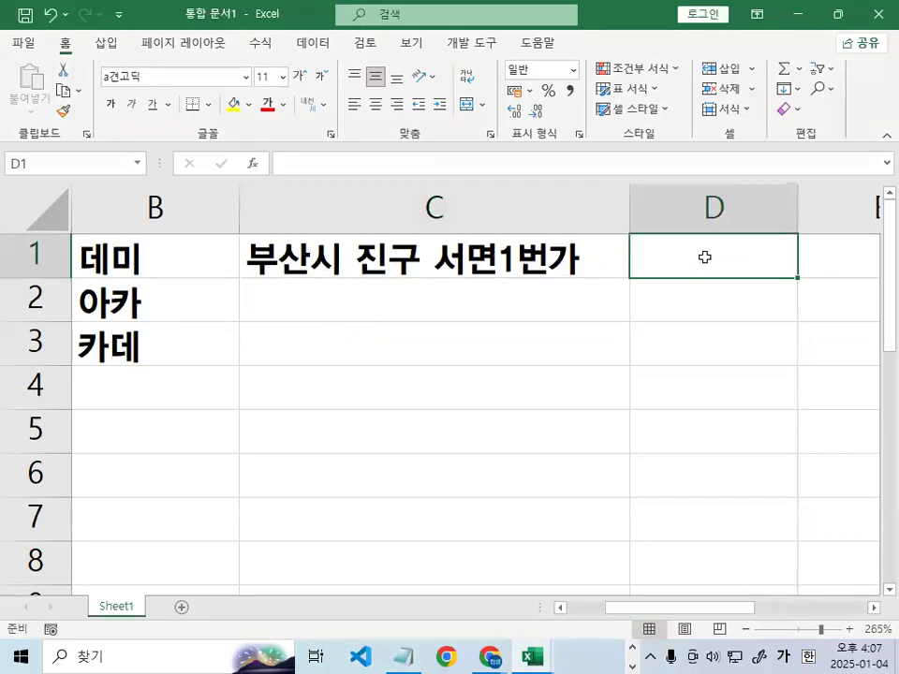
# Point out D1 to D3 as the result cells for the address parts by selecting them
pyautogui.click(704, 294)
pyautogui.click(704, 345)
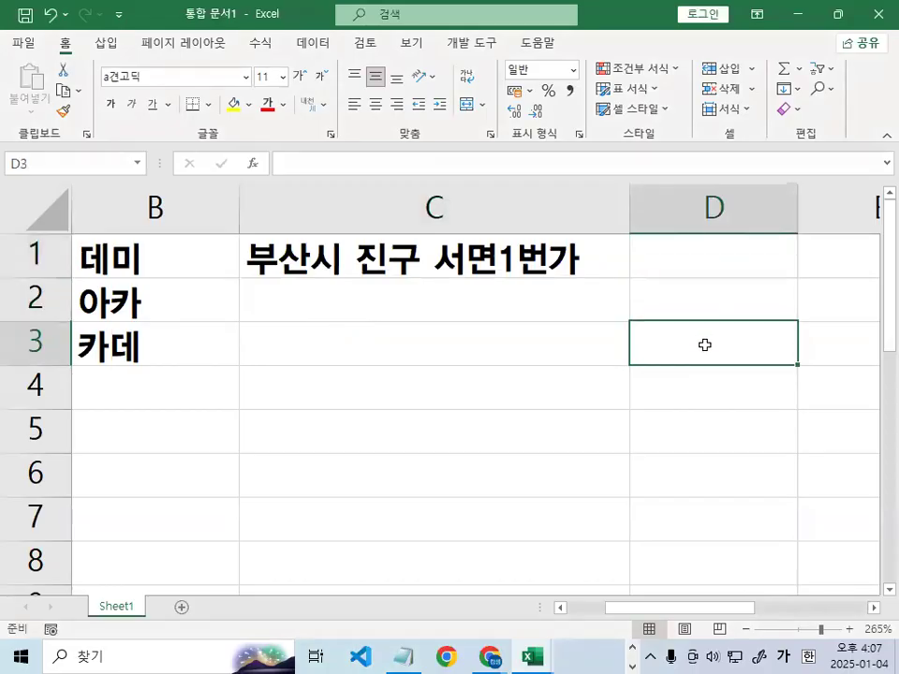
pyautogui.moveTo(714, 271); pyautogui.dragTo(715, 323)
pyautogui.moveTo(717, 263); pyautogui.dragTo(714, 337)
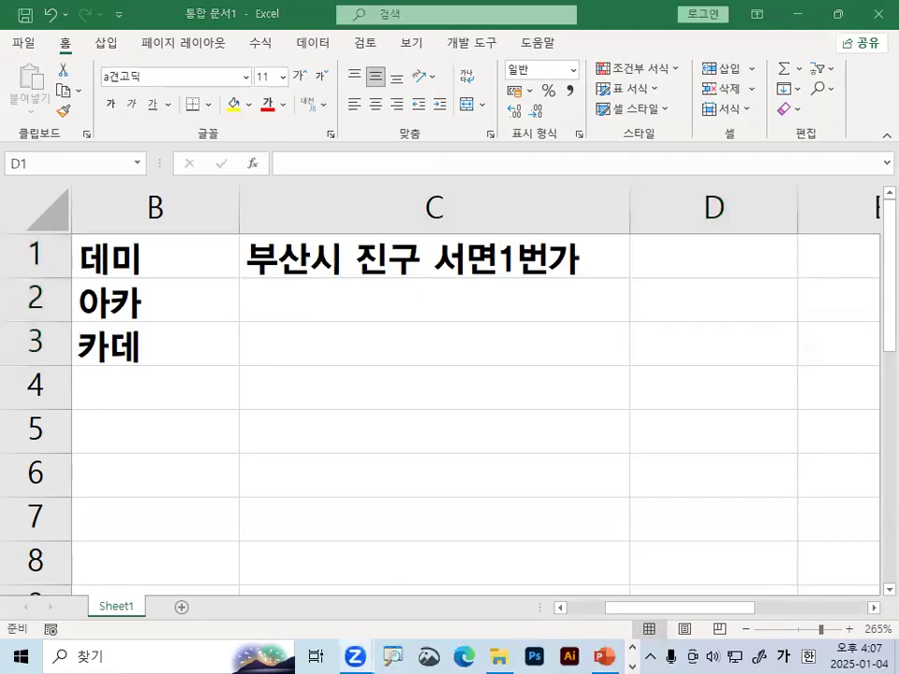
pyautogui.click(842, 519)
# Enter the formula =LEFT(C1,3) in D1 to extract the city from the address
pyautogui.click(712, 257)
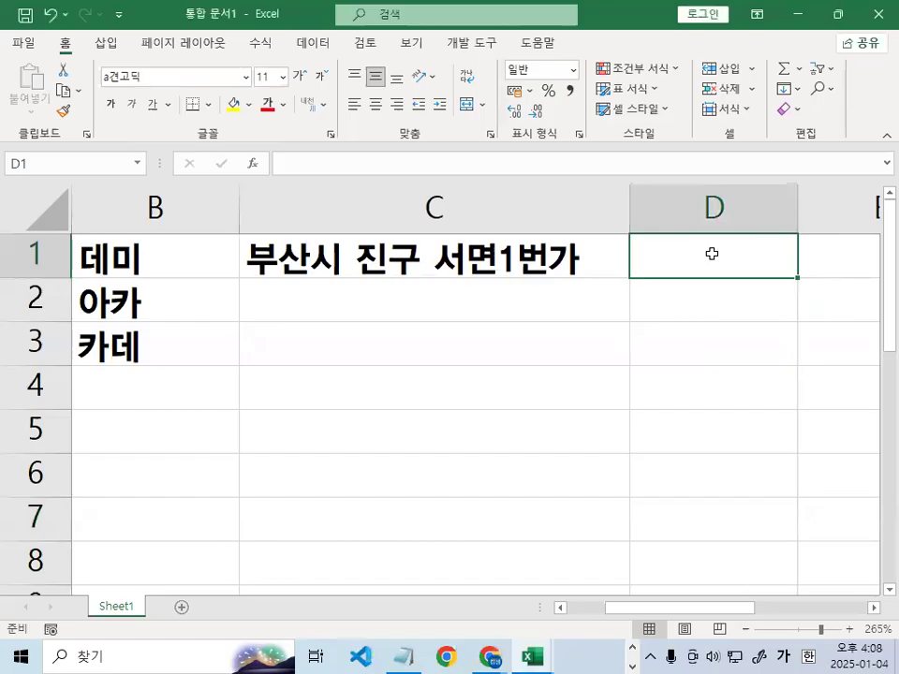
pyautogui.write('=')
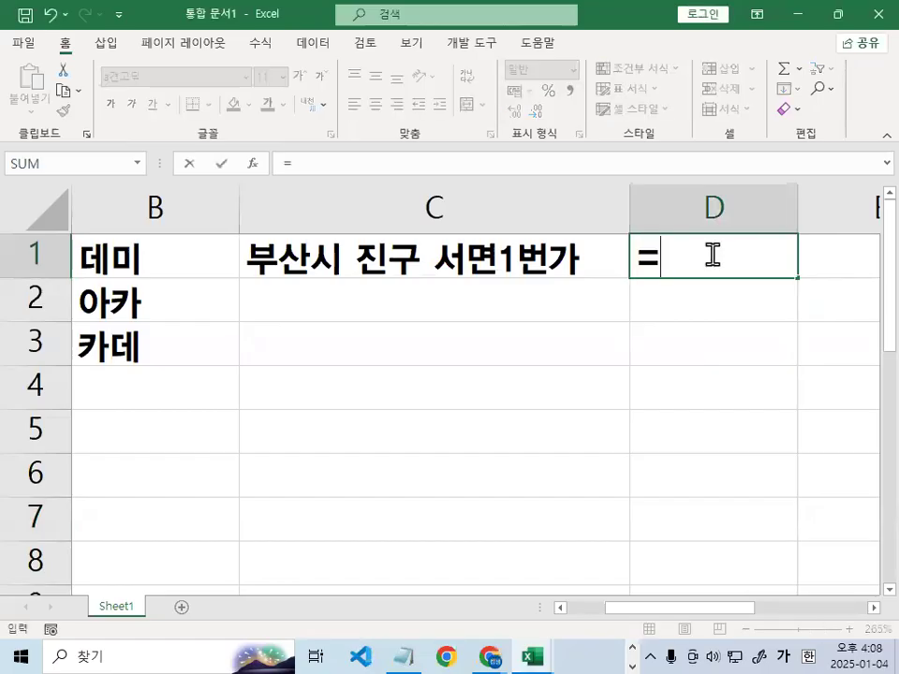
pyautogui.write('L')
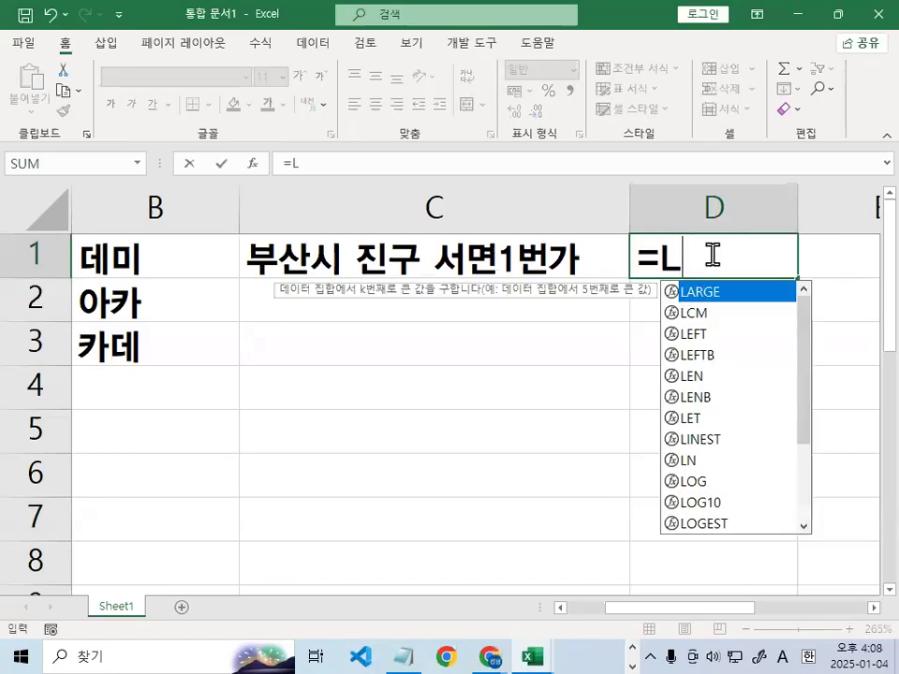
pyautogui.doubleClick(665, 334)
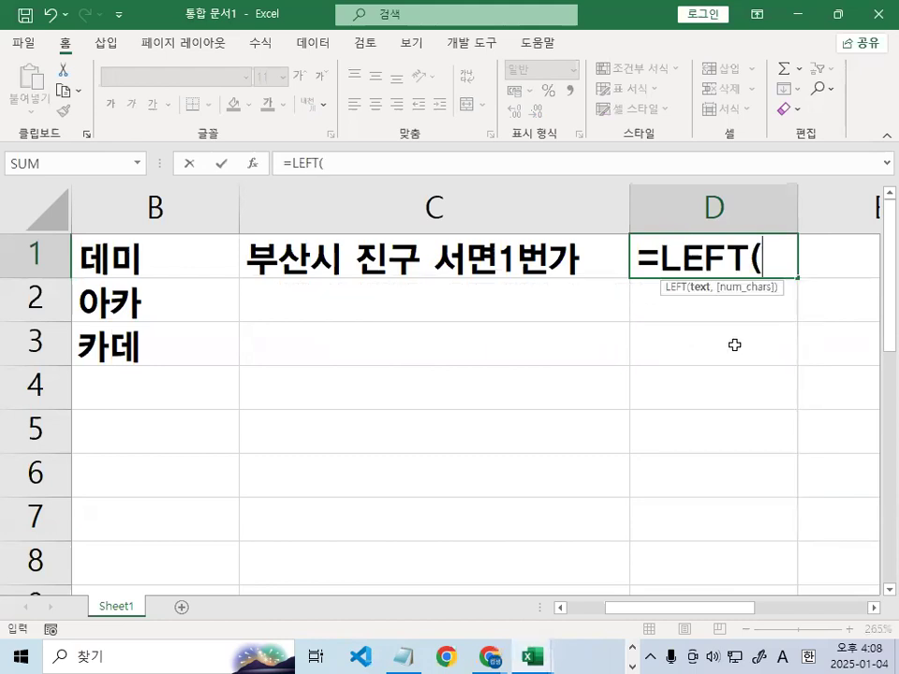
pyautogui.click(375, 258)
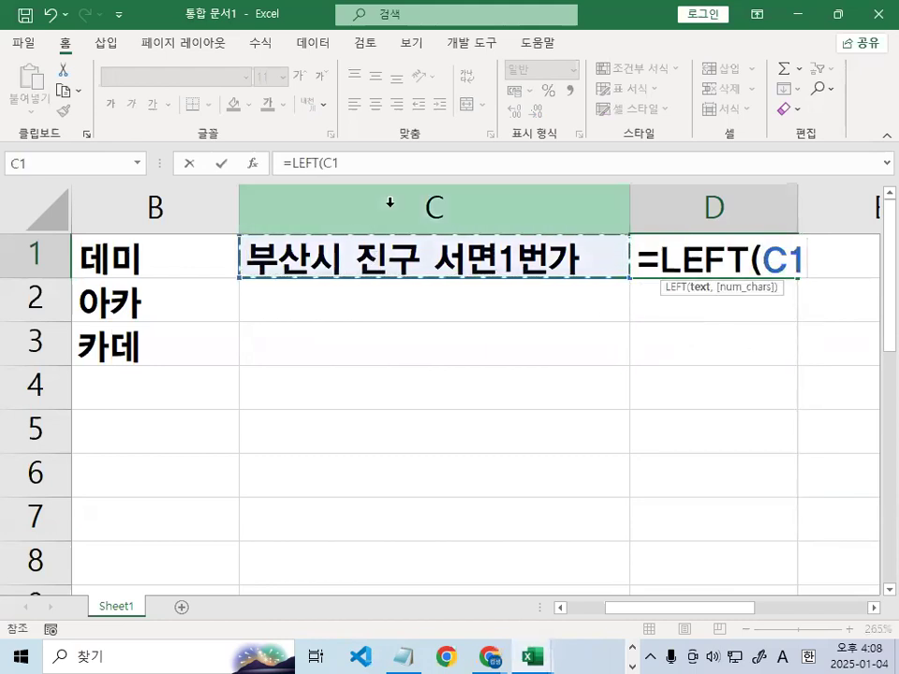
pyautogui.write(',3')
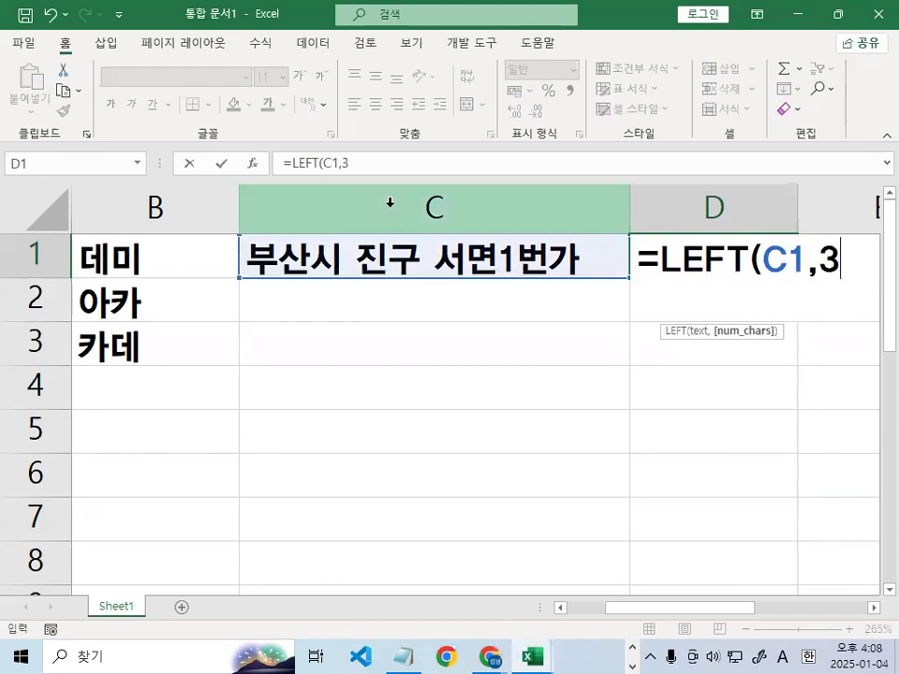
pyautogui.write(')')
pyautogui.press('Return')
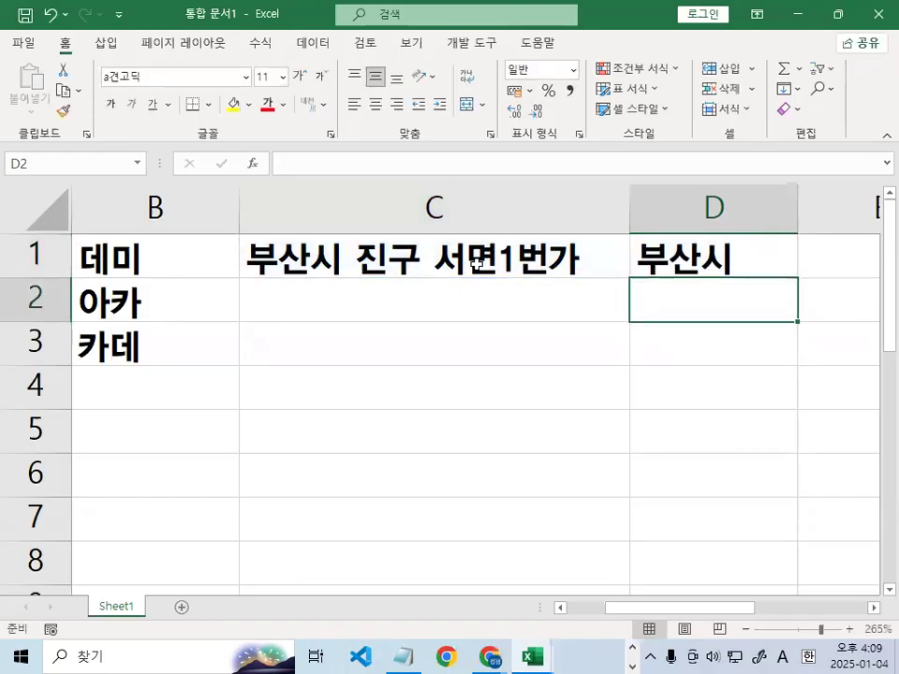
# Examine the address text in C1 to work out the starting position and length of 진구
pyautogui.hotkey('ctrl', '1')
pyautogui.click(386, 264)
pyautogui.moveTo(455, 262)
pyautogui.mouseDown()
pyautogui.moveTo(395, 211)
pyautogui.moveTo(419, 244)
pyautogui.mouseUp()
pyautogui.moveTo(130, 97); pyautogui.dragTo(104, 356)
pyautogui.moveTo(779, 128); pyautogui.dragTo(773, 312)
pyautogui.press('Escape')
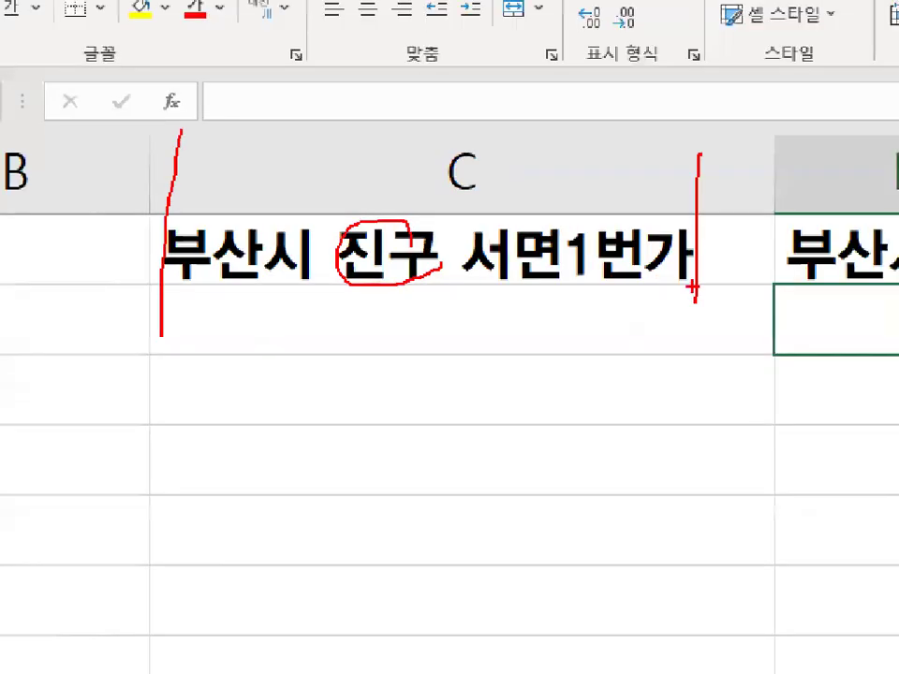
pyautogui.hotkey('ctrl', '1')
pyautogui.click(361, 266)
pyautogui.moveTo(404, 263)
pyautogui.mouseDown()
pyautogui.moveTo(370, 272)
pyautogui.moveTo(368, 219)
pyautogui.mouseUp()
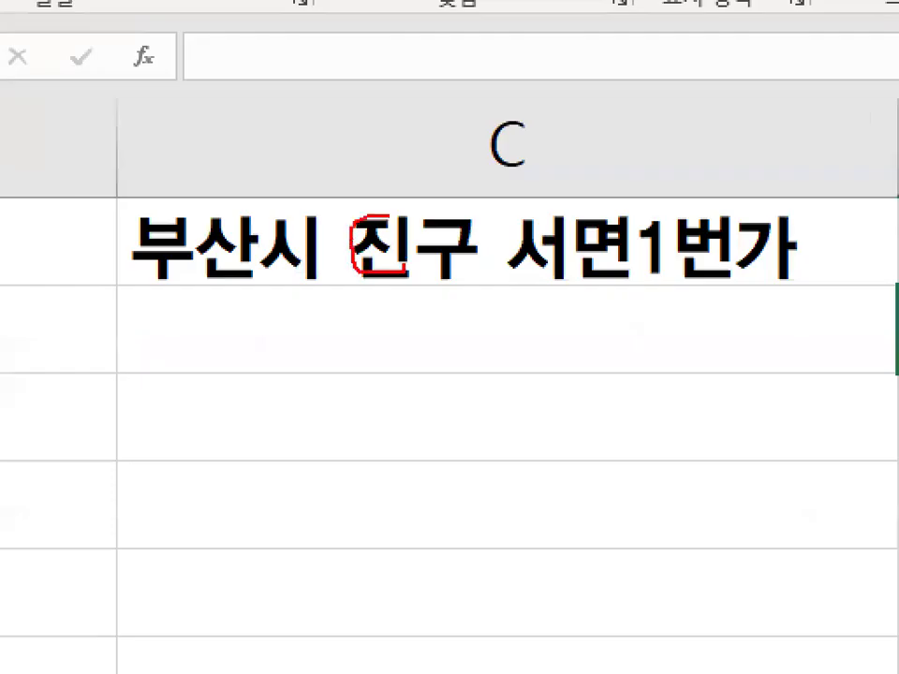
pyautogui.moveTo(115, 180); pyautogui.dragTo(207, 106)
pyautogui.moveTo(364, 183); pyautogui.dragTo(454, 77)
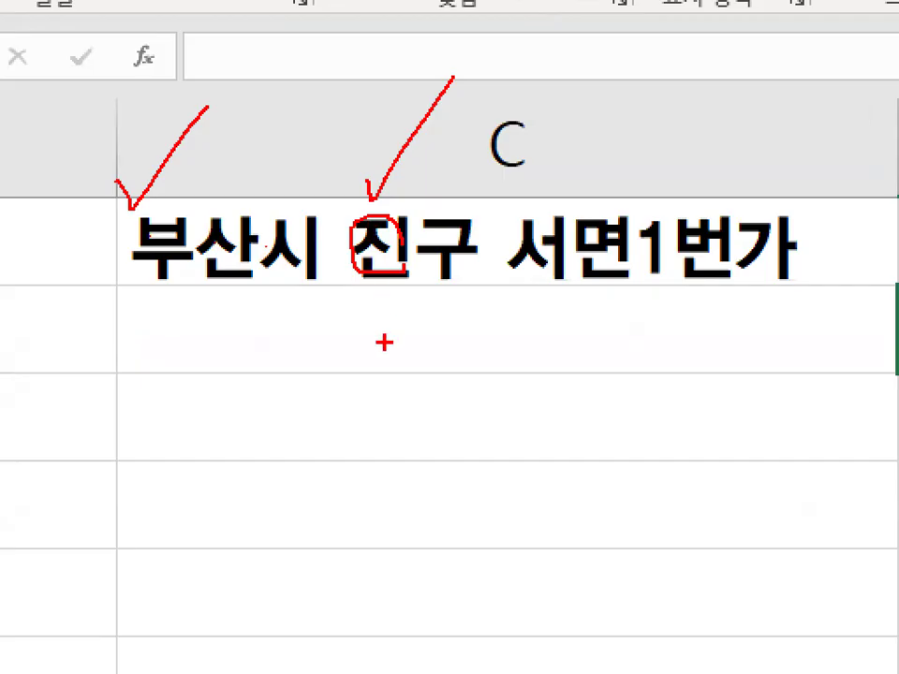
pyautogui.moveTo(328, 225); pyautogui.dragTo(368, 139)
pyautogui.moveTo(368, 180)
pyautogui.mouseDown()
pyautogui.moveTo(423, 143)
pyautogui.moveTo(438, 113)
pyautogui.mouseUp()
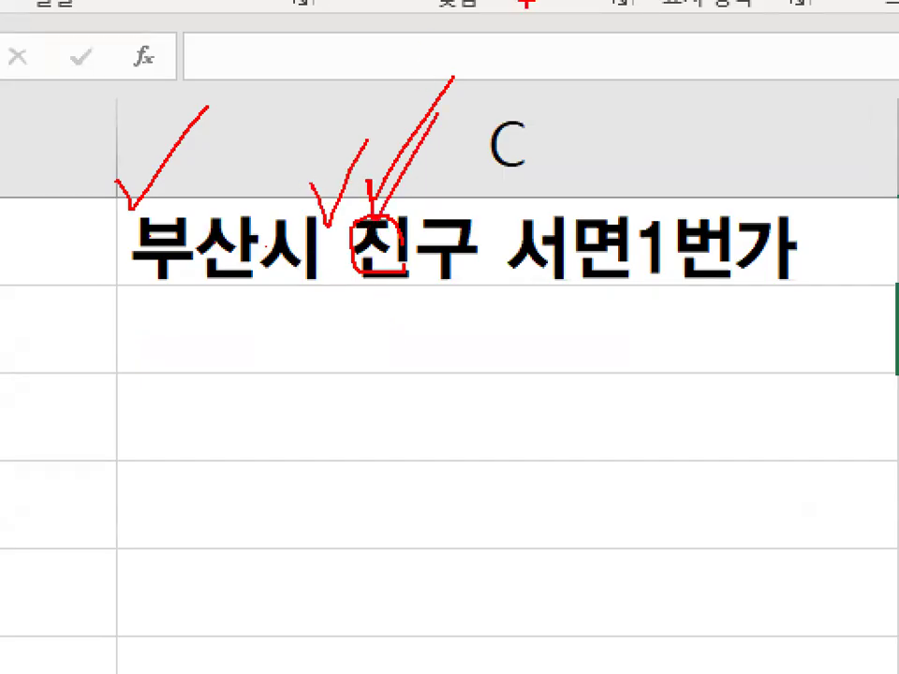
pyautogui.press('Escape')
pyautogui.hotkey('ctrl', '1')
pyautogui.click(346, 272)
pyautogui.moveTo(365, 276); pyautogui.dragTo(365, 235)
pyautogui.press('Escape')
pyautogui.hotkey('ctrl', '1')
pyautogui.click(392, 263)
pyautogui.moveTo(479, 269)
pyautogui.mouseDown()
pyautogui.moveTo(462, 276)
pyautogui.moveTo(436, 217)
pyautogui.mouseUp()
pyautogui.press('Escape')
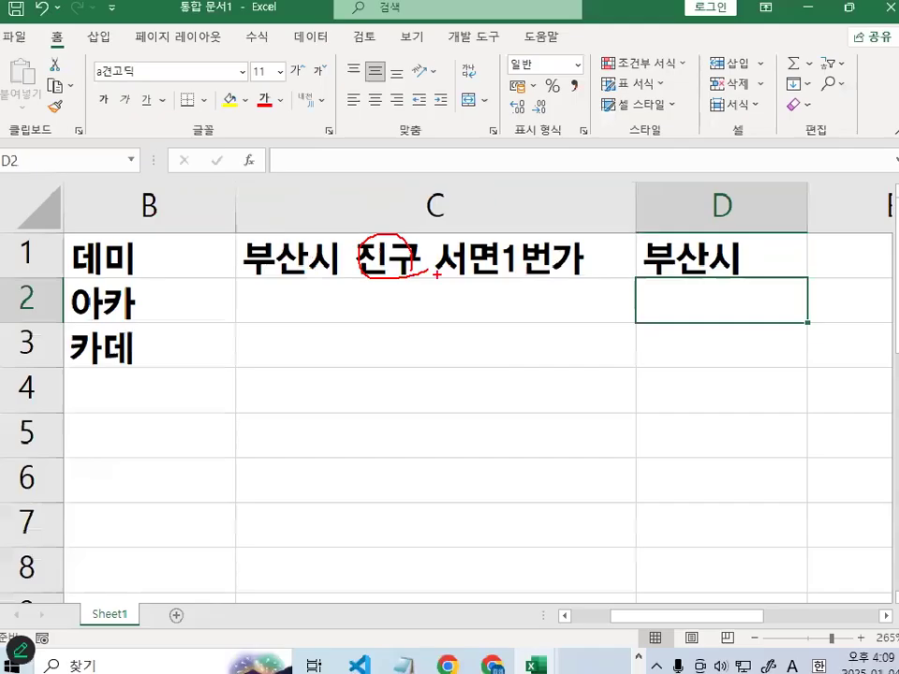
# Enter =MID(C1,5,2) in cell D2 to extract the district name 진구 from the address in C1
pyautogui.write('=MID')
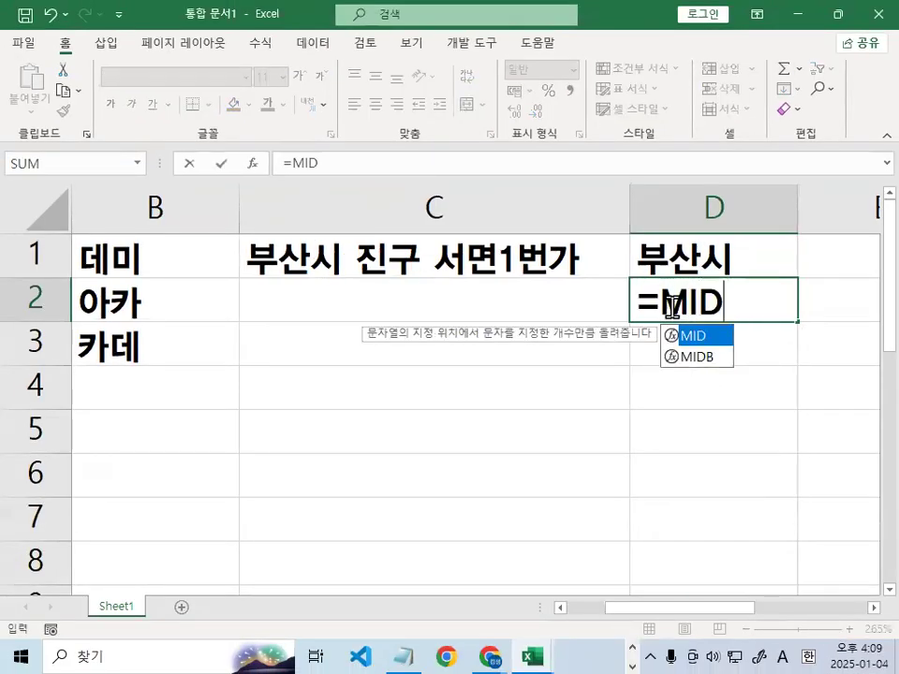
pyautogui.write('(')
pyautogui.click(557, 240)
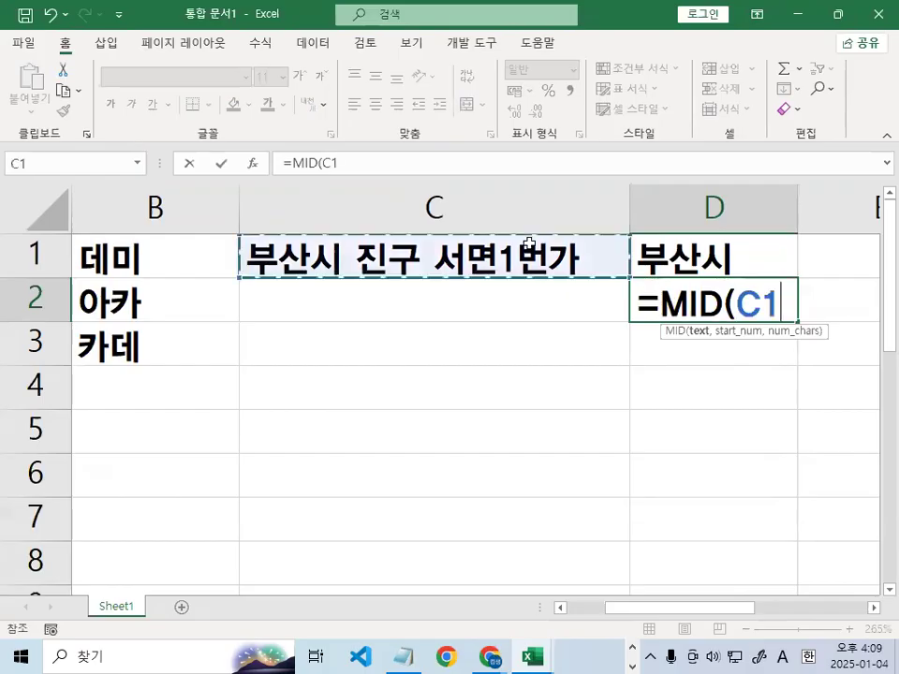
pyautogui.write(',')
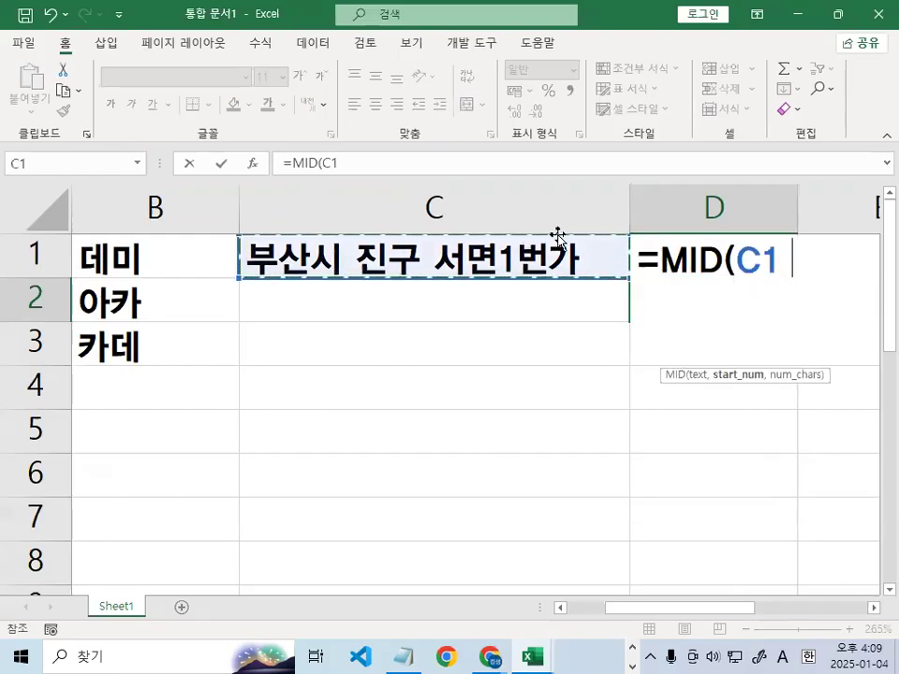
pyautogui.write('5')
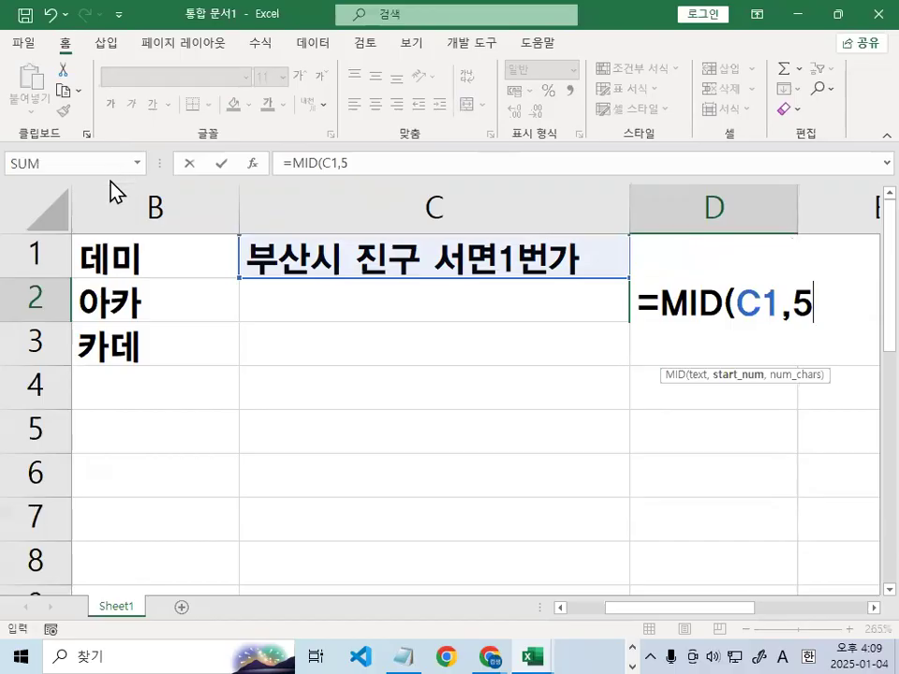
pyautogui.hotkey('ctrl', '1')
pyautogui.click(347, 266)
pyautogui.moveTo(425, 260)
pyautogui.mouseDown()
pyautogui.moveTo(358, 260)
pyautogui.moveTo(419, 271)
pyautogui.mouseUp()
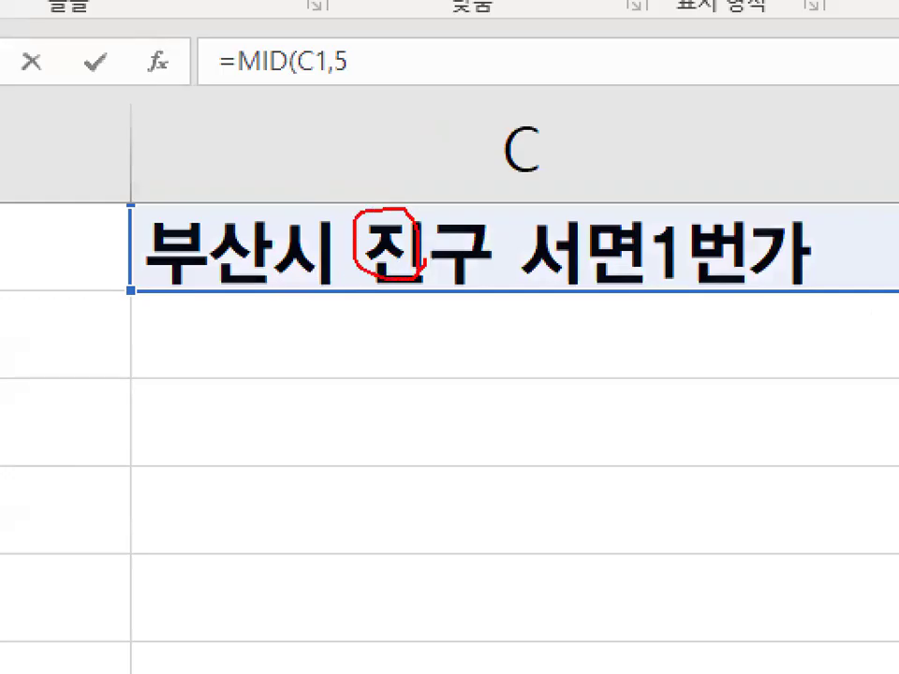
pyautogui.moveTo(390, 98); pyautogui.dragTo(385, 185)
pyautogui.moveTo(400, 281); pyautogui.dragTo(399, 431)
pyautogui.moveTo(389, 245); pyautogui.dragTo(484, 171)
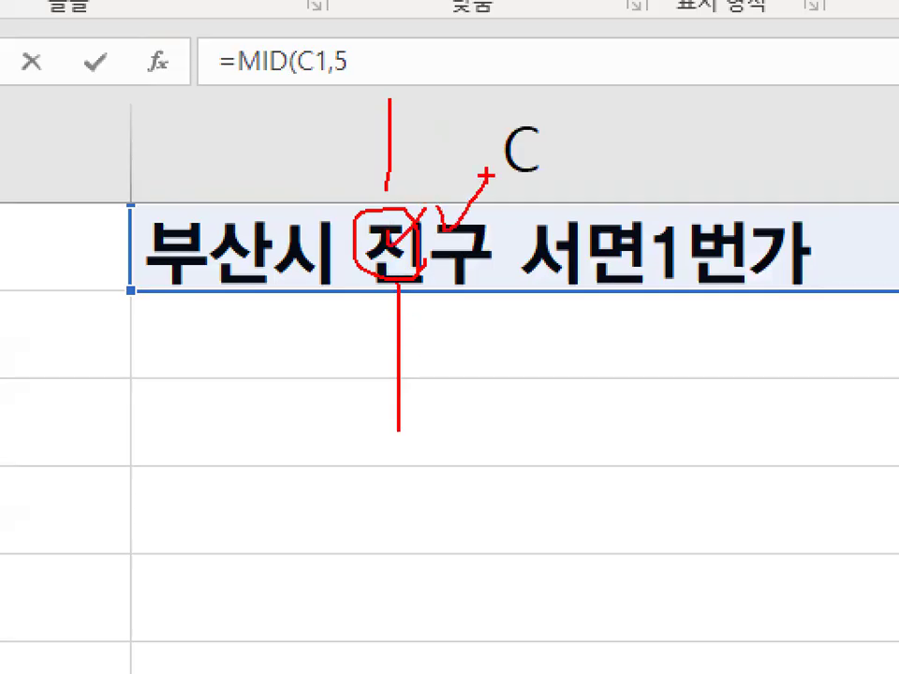
pyautogui.press('Escape')
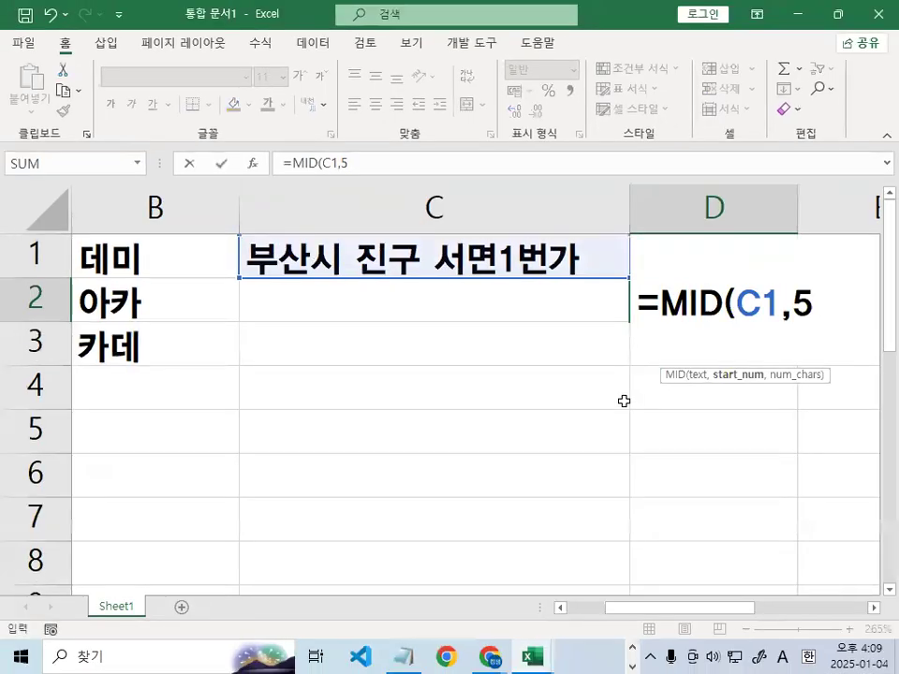
pyautogui.write(',2')
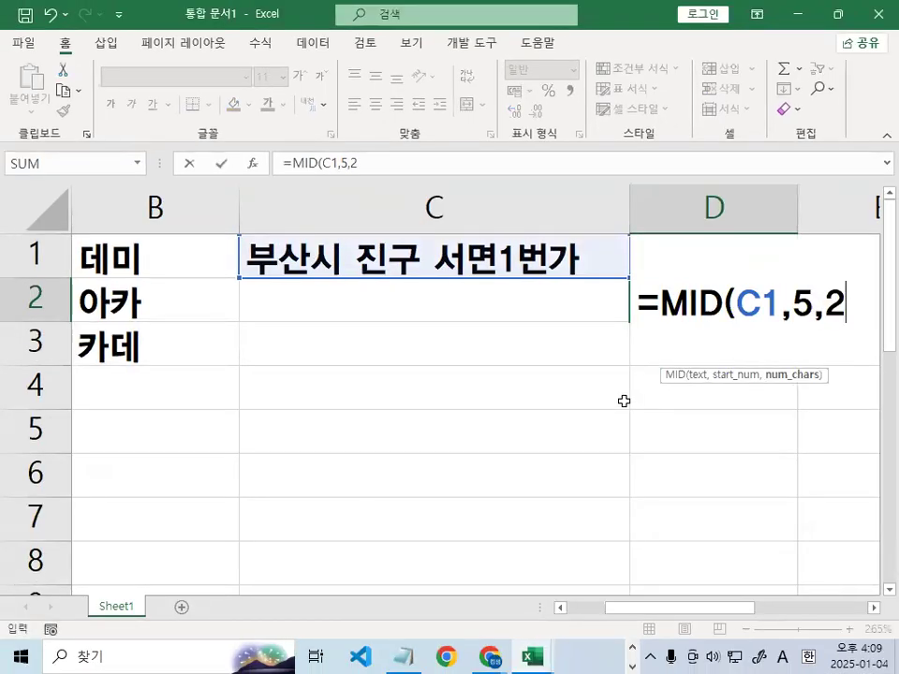
pyautogui.press('Return')
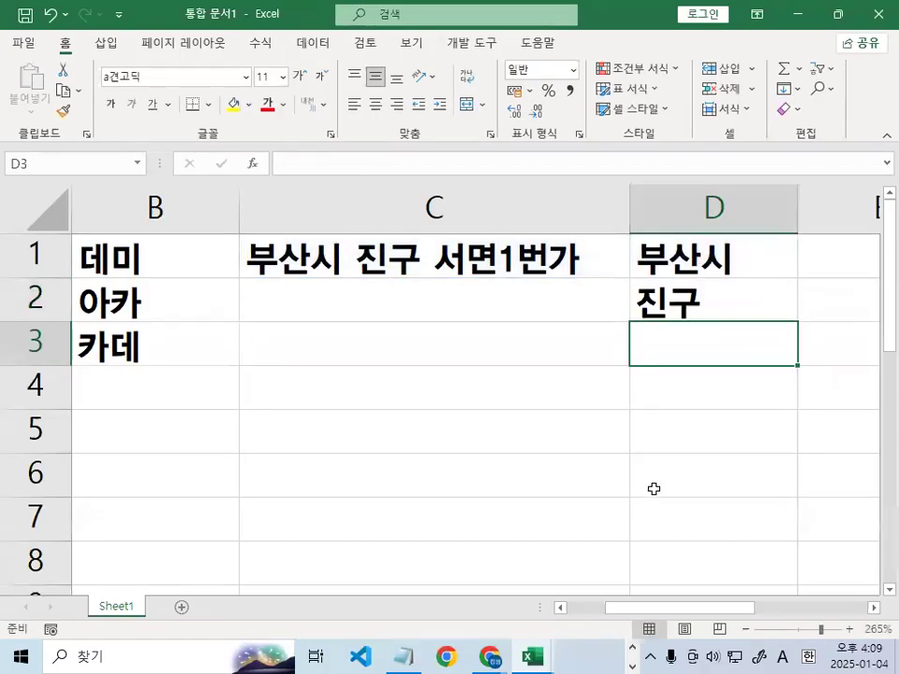
# Try a start position of 4 in D2's MID formula, making it =MID(C1,4,2), and examine the extracted text
pyautogui.hotkey('ctrl', '1')
pyautogui.moveTo(635, 322); pyautogui.dragTo(641, 321)
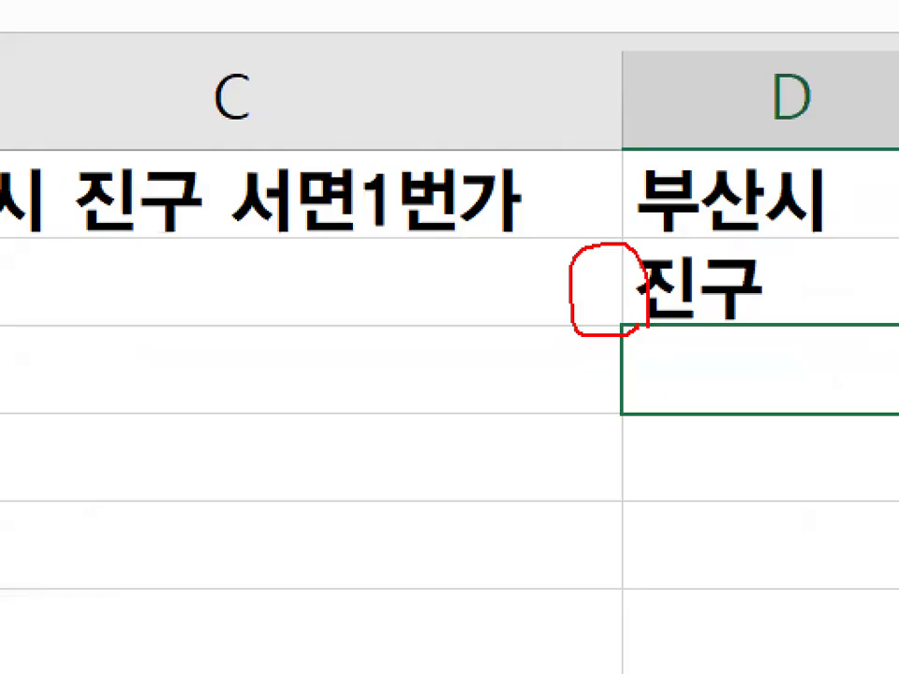
pyautogui.press('Escape')
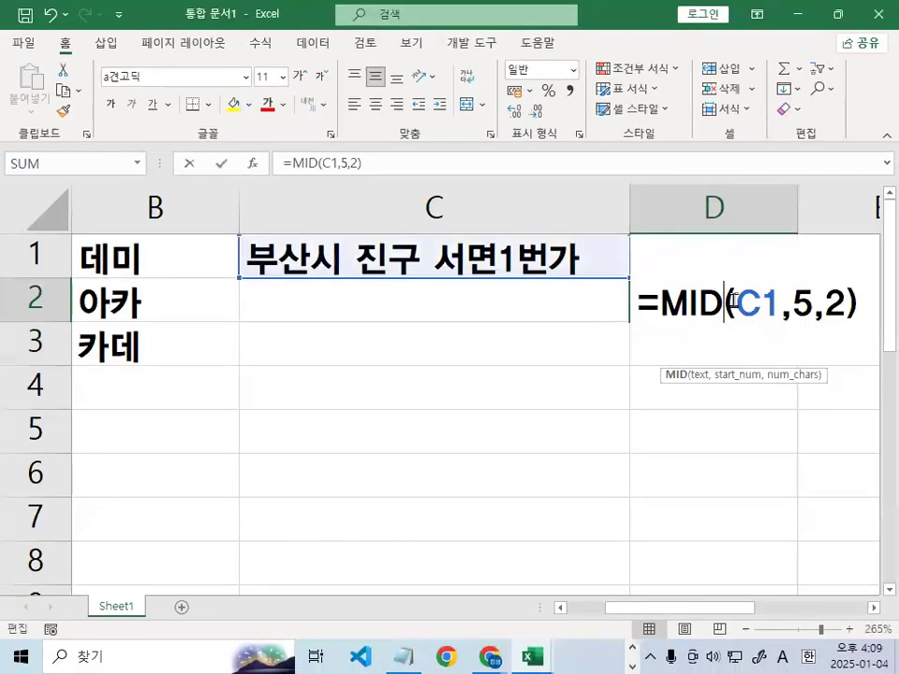
pyautogui.doubleClick(802, 304)
pyautogui.write('4')
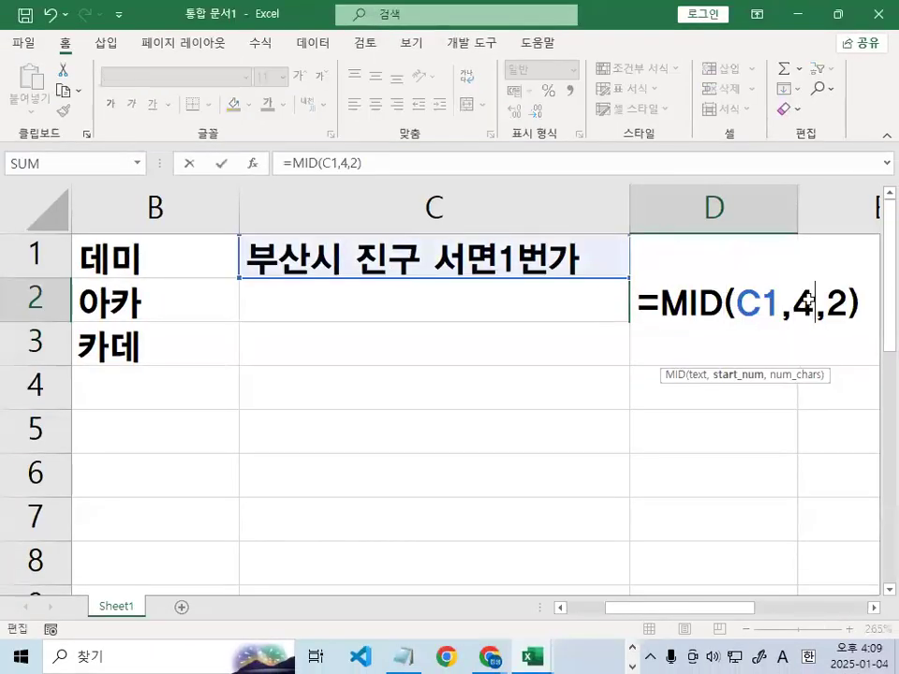
pyautogui.press('Return')
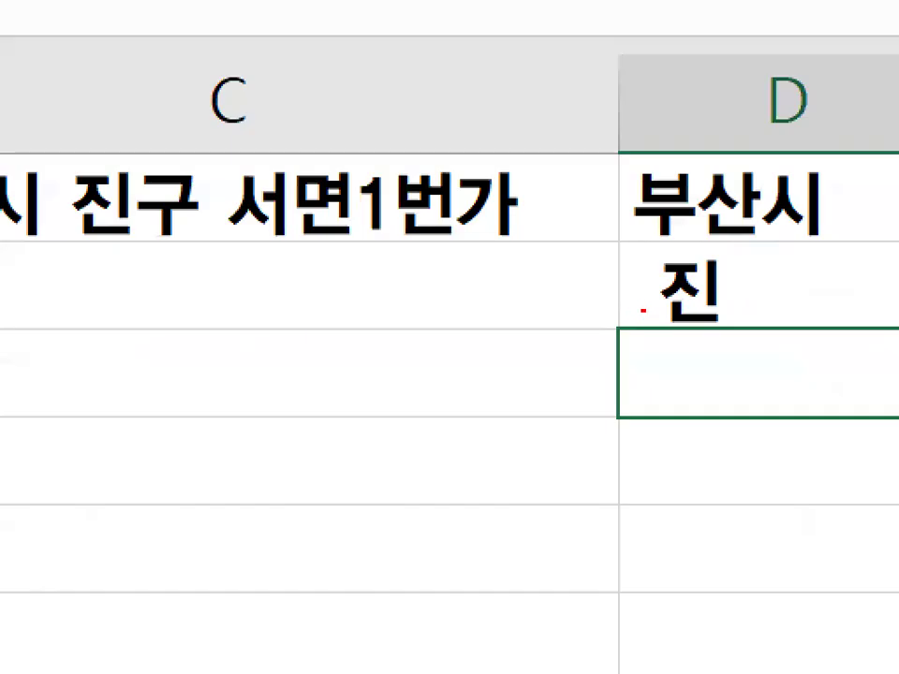
pyautogui.moveTo(643, 307); pyautogui.dragTo(663, 304)
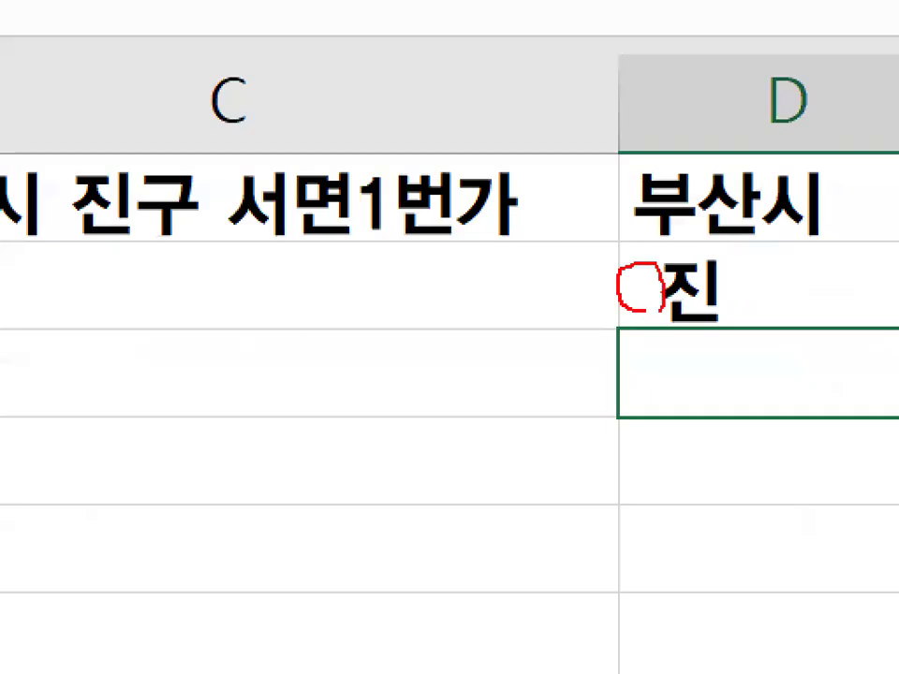
pyautogui.moveTo(405, 290)
pyautogui.mouseDown()
pyautogui.moveTo(447, 290)
pyautogui.moveTo(449, 305)
pyautogui.mouseUp()
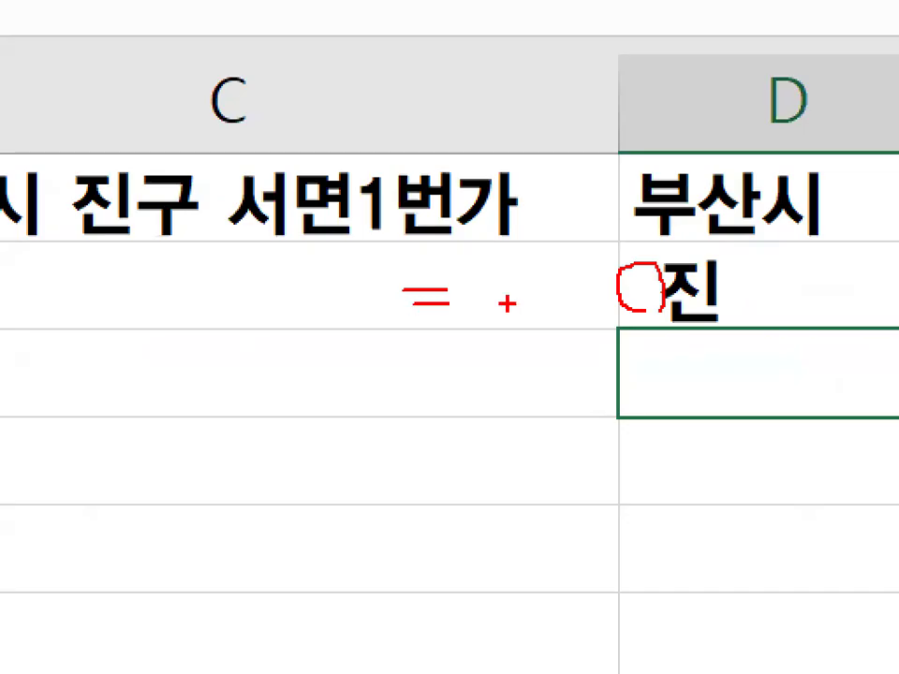
pyautogui.moveTo(683, 249); pyautogui.dragTo(748, 334)
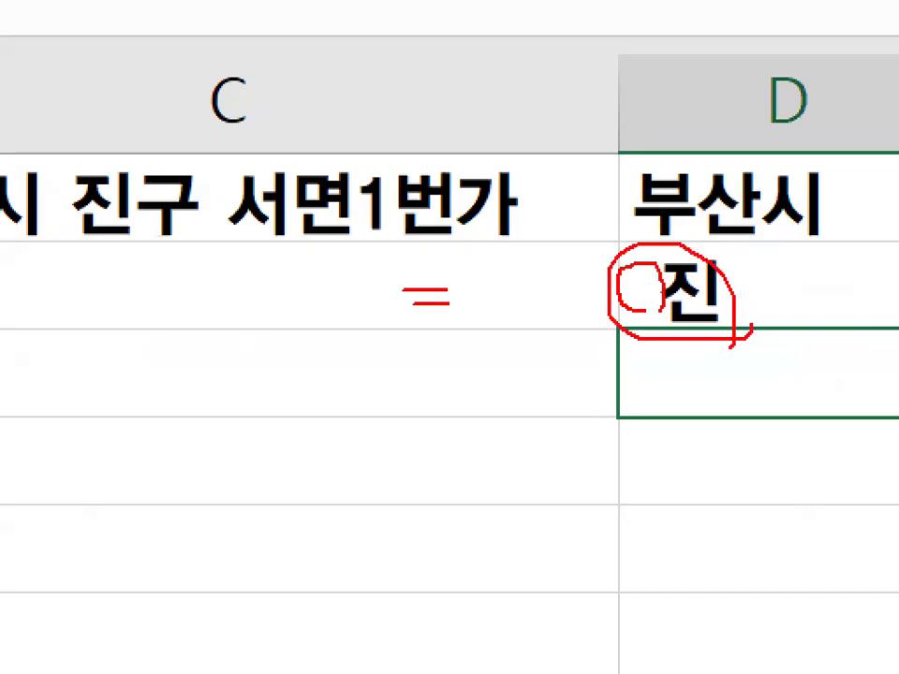
pyautogui.press('Escape')
# Set the start position in D2's MID formula back to 5, giving =MID(C1,5,2)
pyautogui.doubleClick(645, 302)
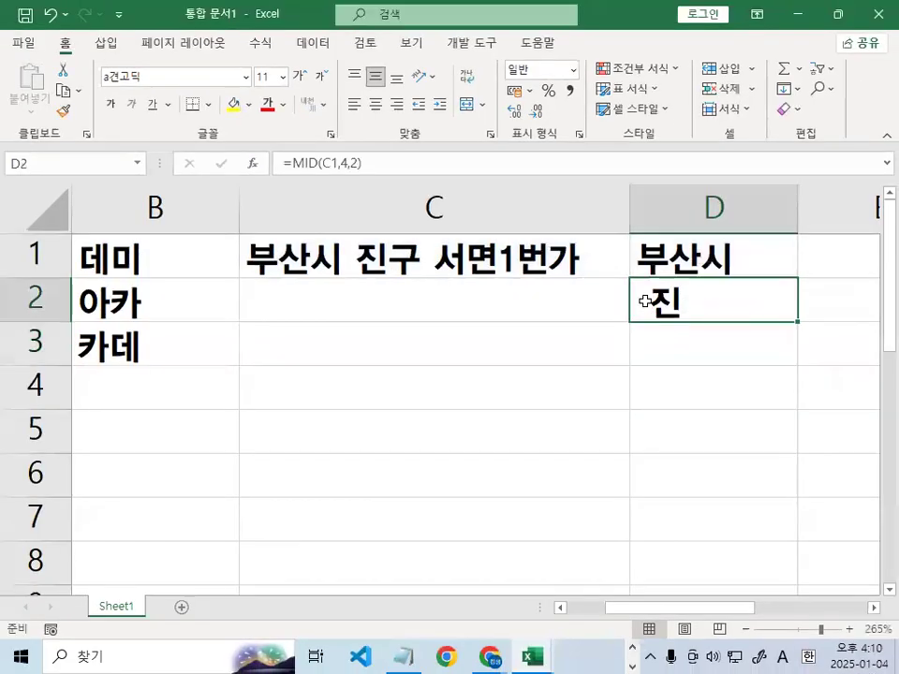
pyautogui.doubleClick(802, 300)
pyautogui.write('5,2)')
pyautogui.press('Return')
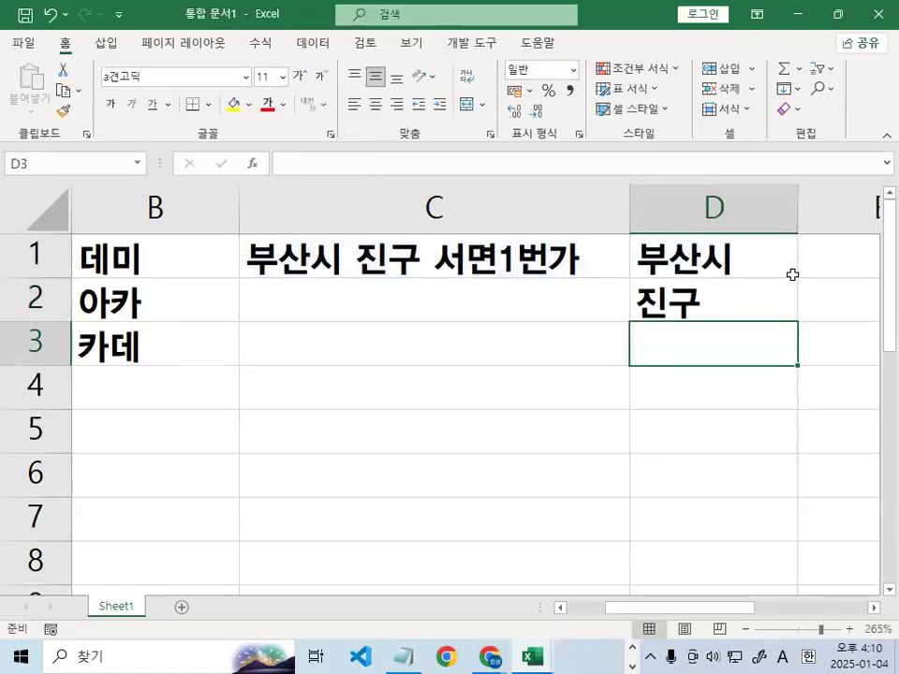
# Enter =RIGHT(C1,5) in cell D3 to extract the street name 서면1번가 from the end of the address
pyautogui.moveTo(212, 381); pyautogui.dragTo(611, 381)
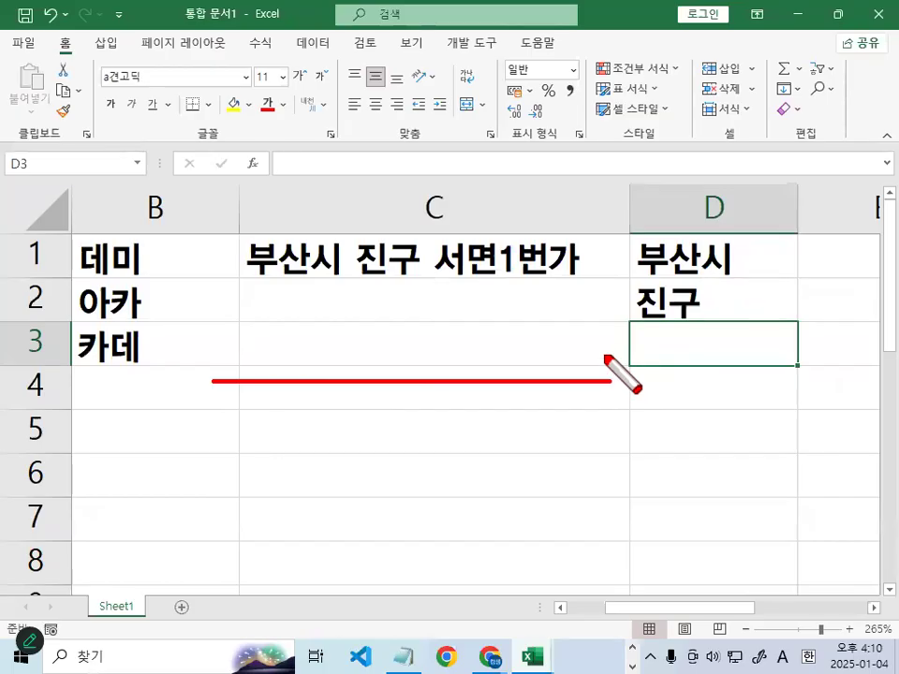
pyautogui.press('Escape')
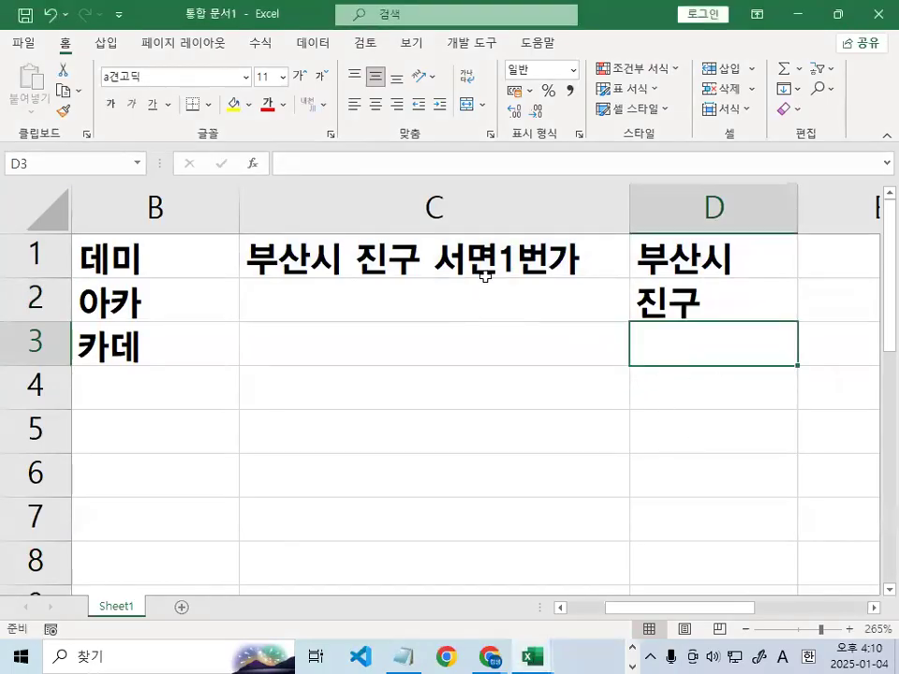
pyautogui.write('=')
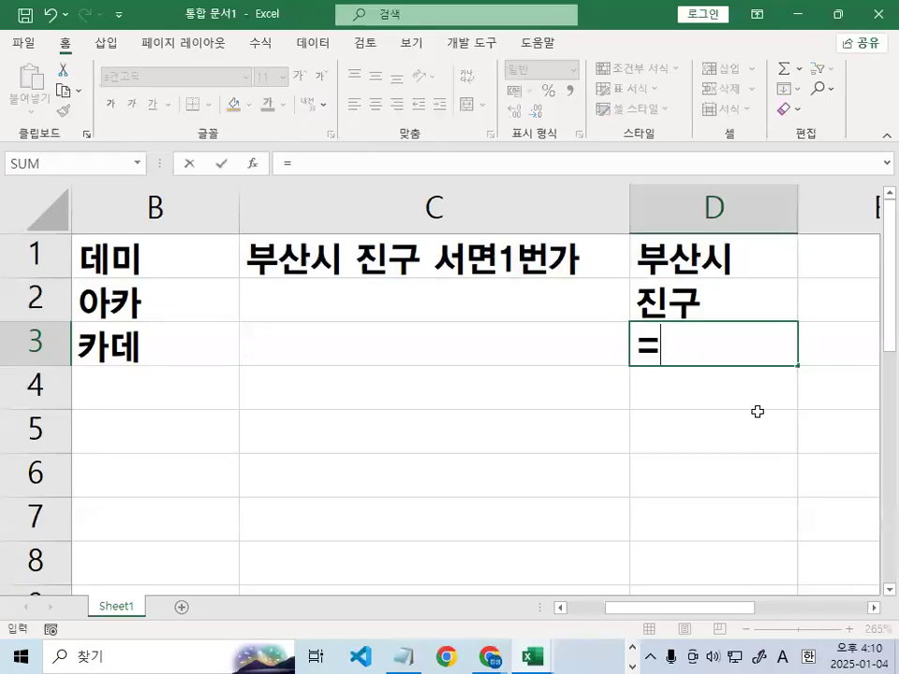
pyautogui.write('RI')
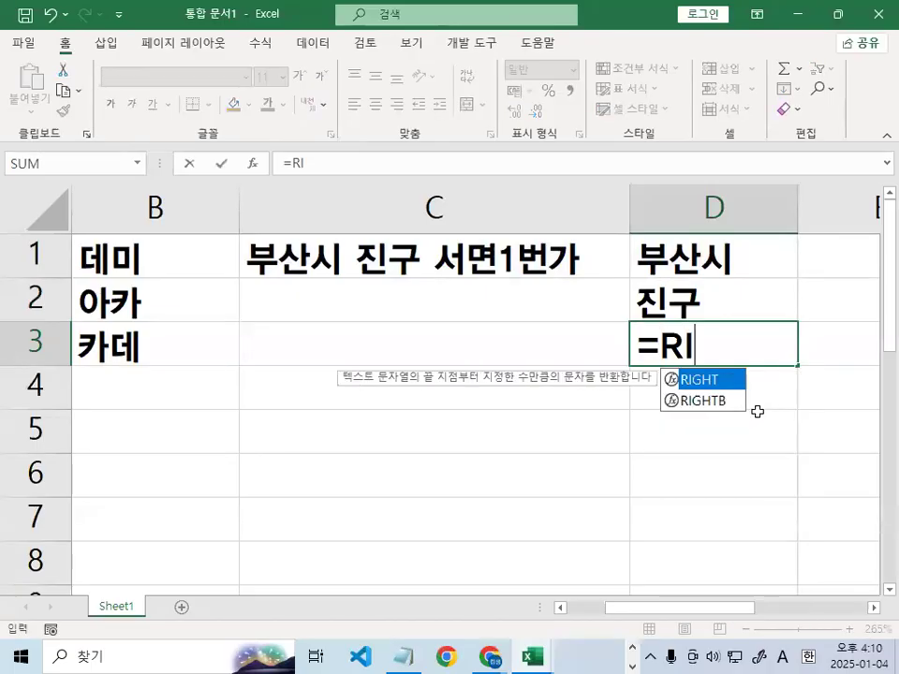
pyautogui.doubleClick(694, 378)
pyautogui.click(548, 269)
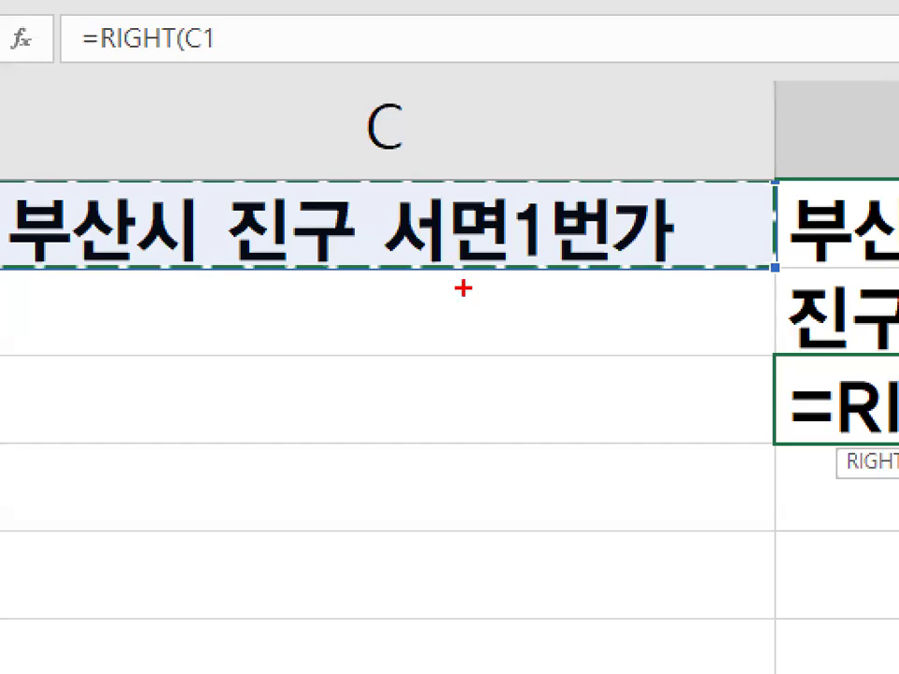
pyautogui.moveTo(482, 267); pyautogui.dragTo(683, 267)
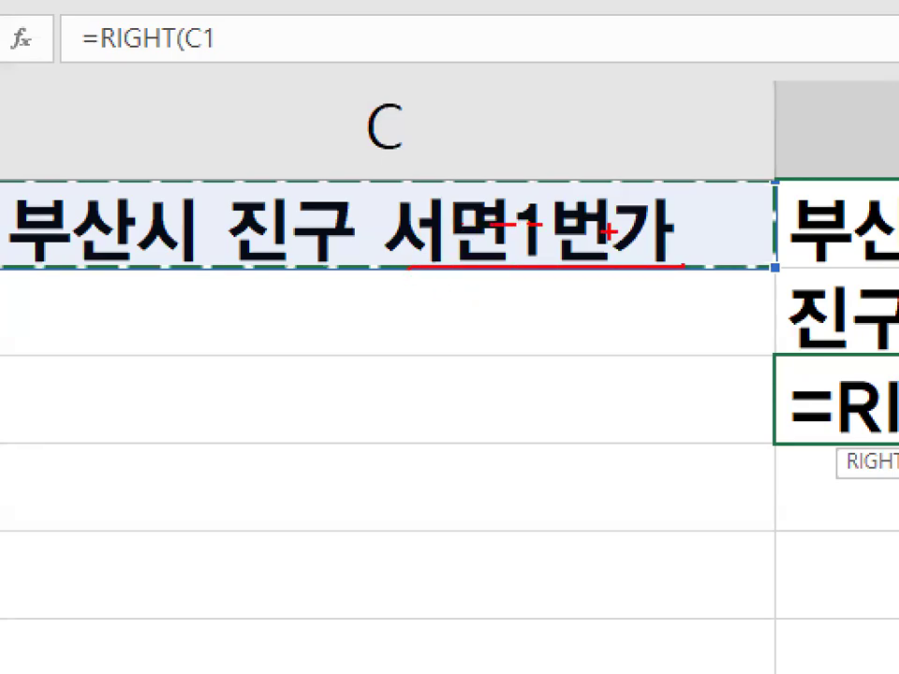
pyautogui.press('Escape')
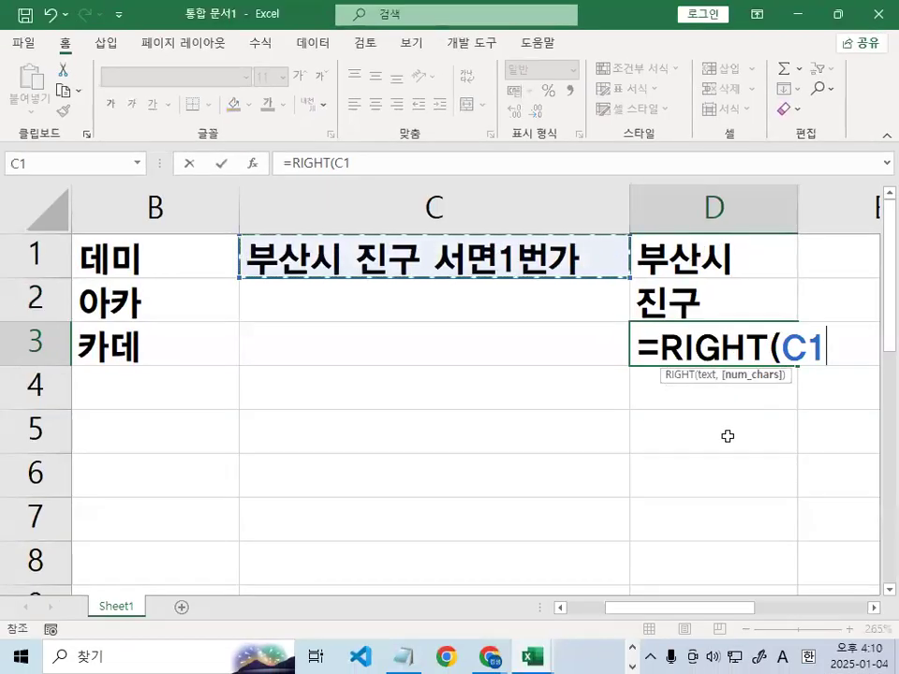
pyautogui.write(',5)(')
pyautogui.press('BackSpace')
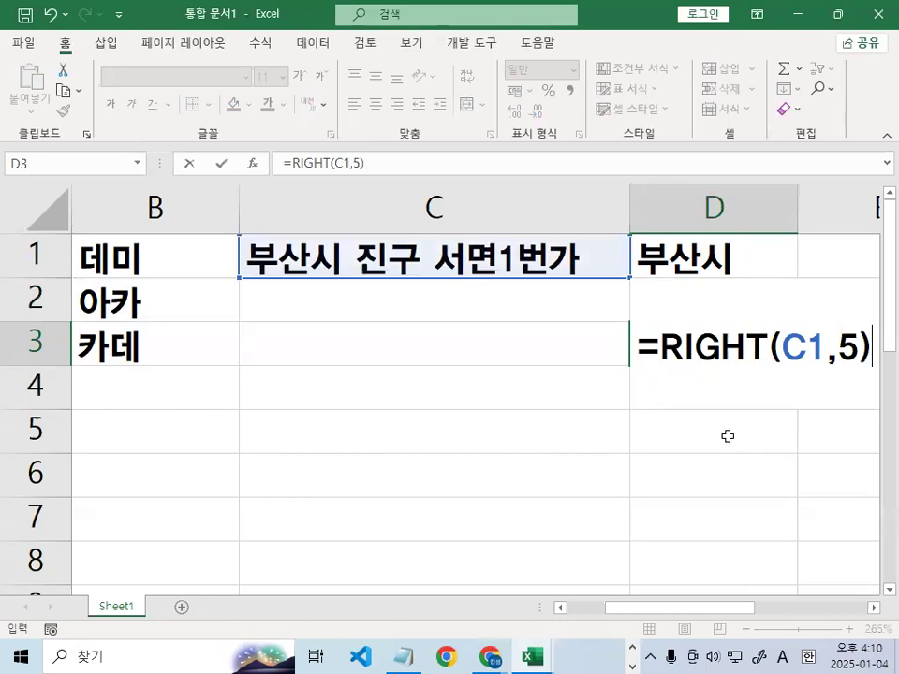
pyautogui.press('Return')
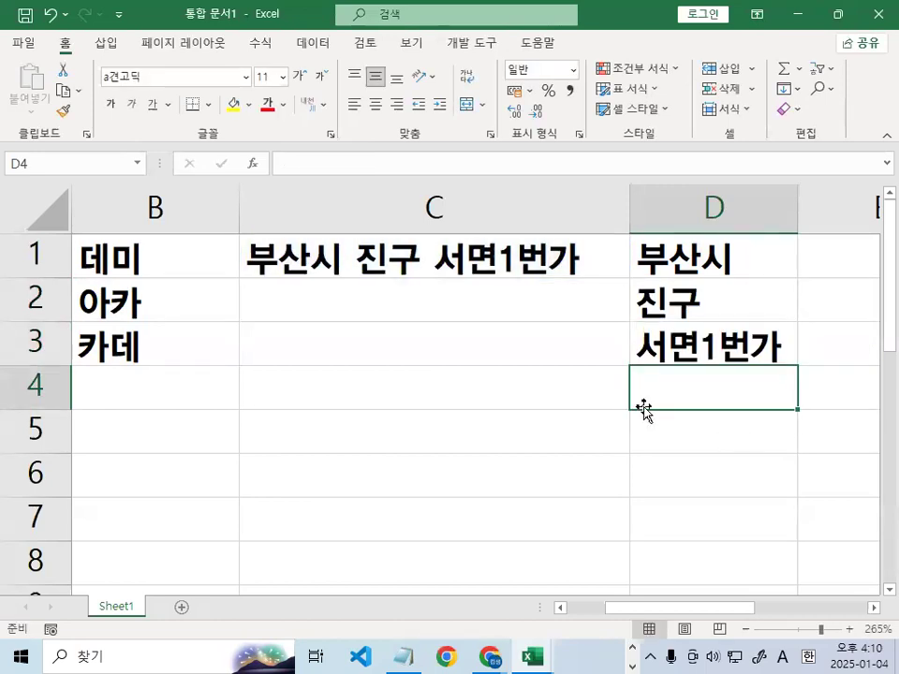
pyautogui.hotkey('ctrl', '1')
pyautogui.moveTo(681, 505)
pyautogui.mouseDown()
pyautogui.moveTo(898, 379)
pyautogui.moveTo(789, 433)
pyautogui.mouseUp()
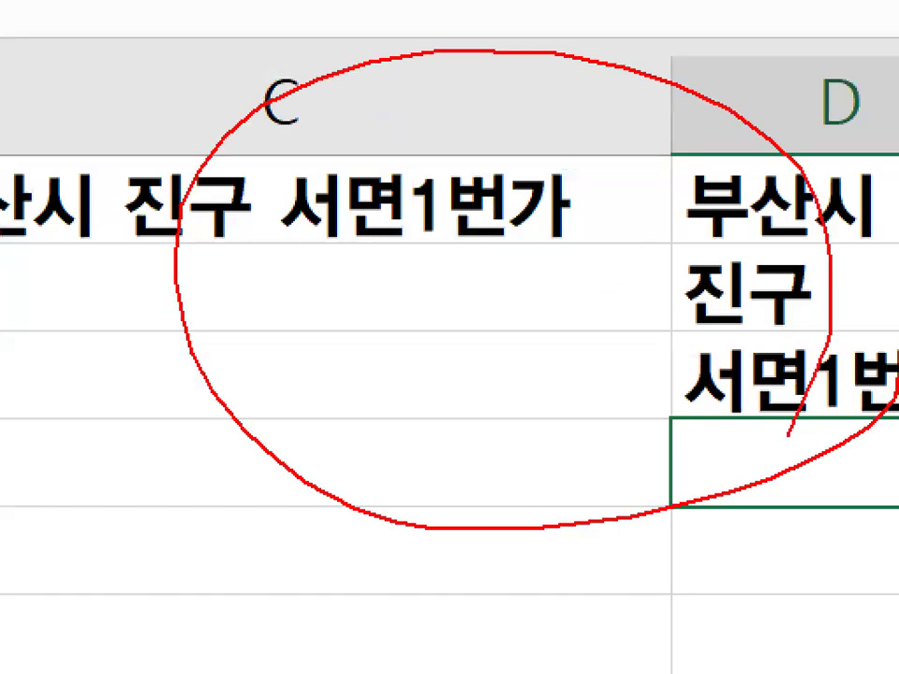
pyautogui.press('Escape')
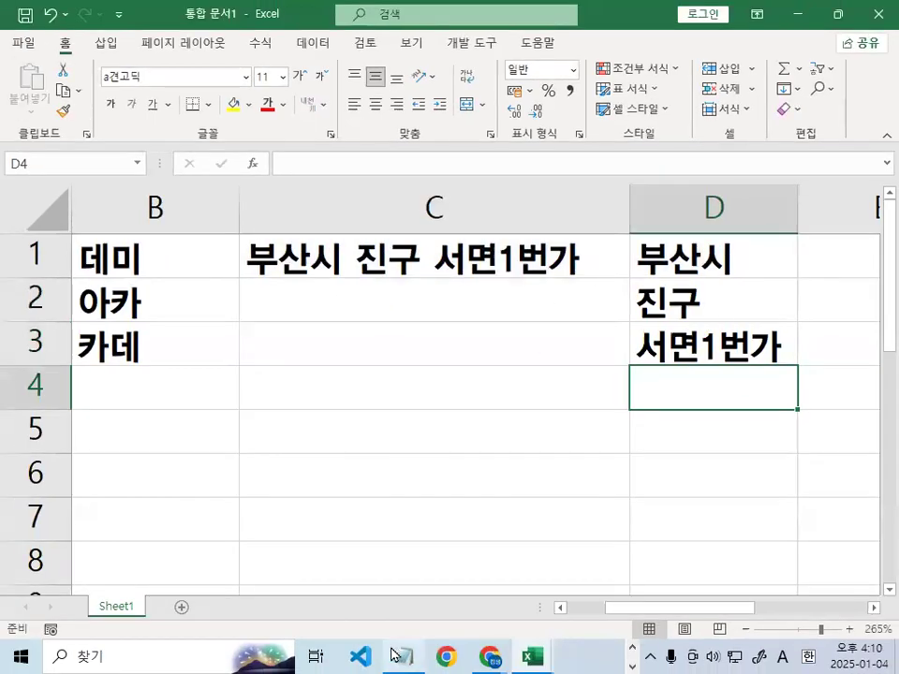
# Switch to the class notes in Notepad and delete the blank lines above the <핵심포인트> heading
pyautogui.click(412, 656)
pyautogui.click(170, 384)
pyautogui.press('Delete')
pyautogui.press('Delete')
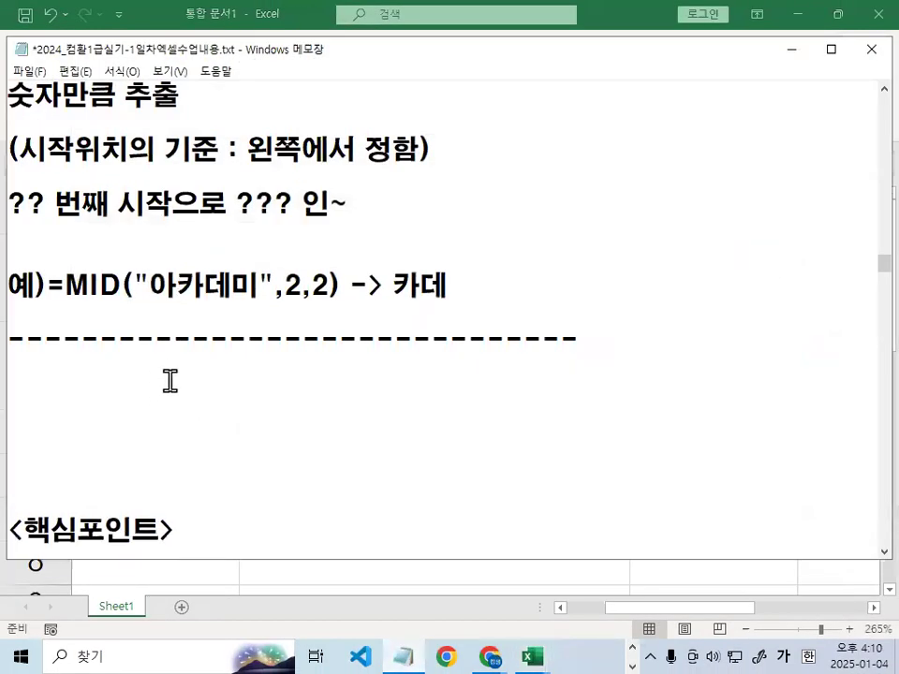
pyautogui.press('Delete')
pyautogui.scroll(-1, 173, 422)
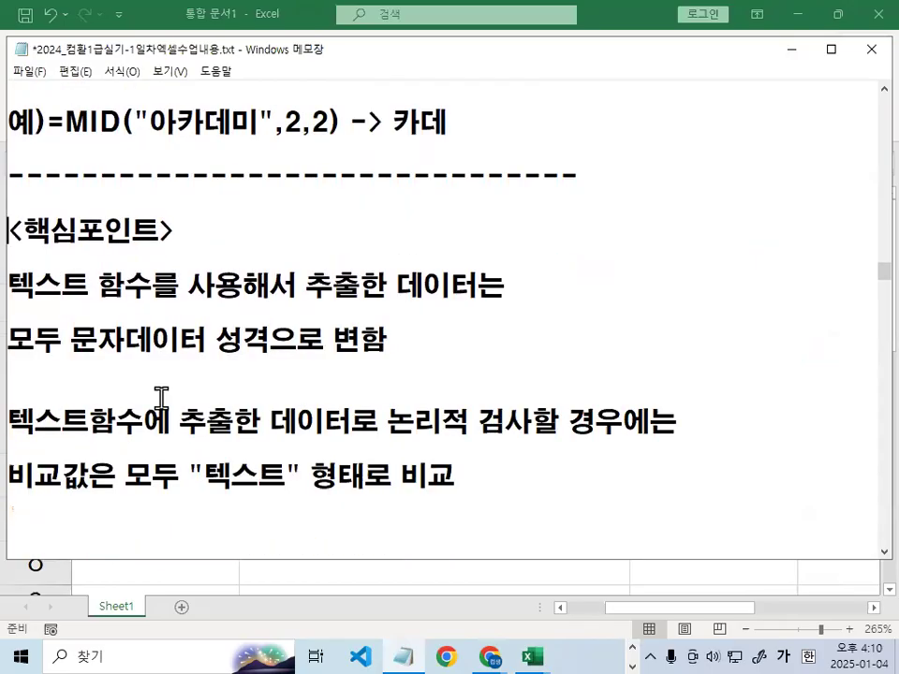
# In the first key point, insert 모든 before 데이터는 and remove 모두 from the start of the following line
pyautogui.moveTo(10, 283); pyautogui.dragTo(153, 284)
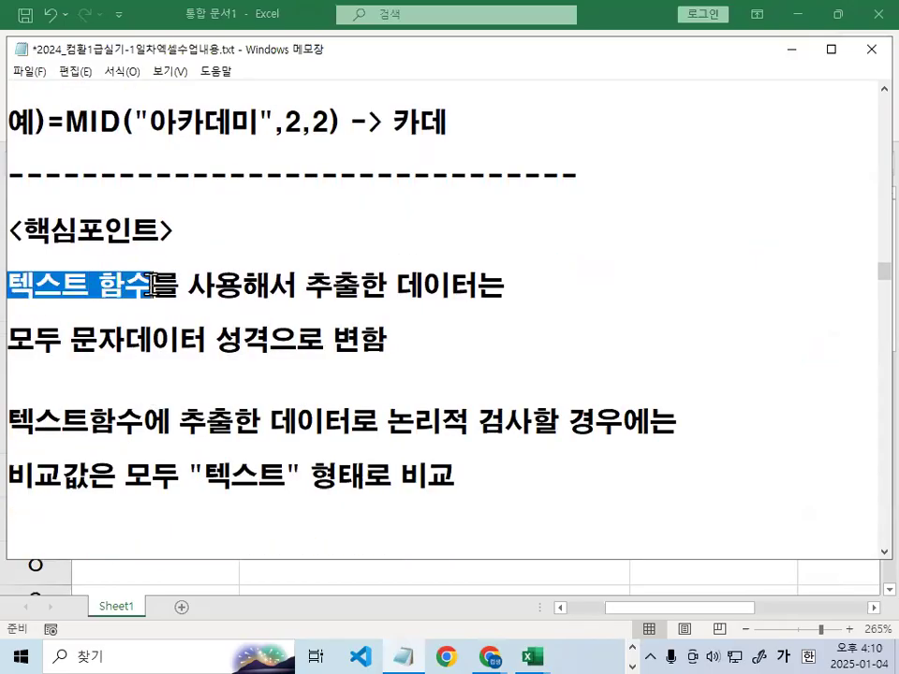
pyautogui.moveTo(216, 284); pyautogui.dragTo(270, 284)
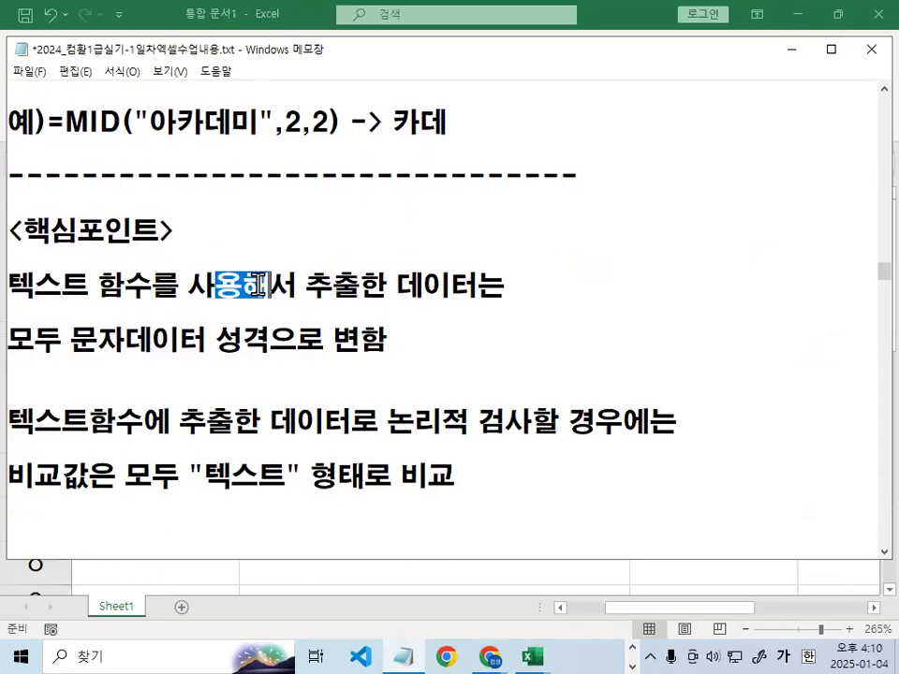
pyautogui.click(395, 283)
pyautogui.write('모든')
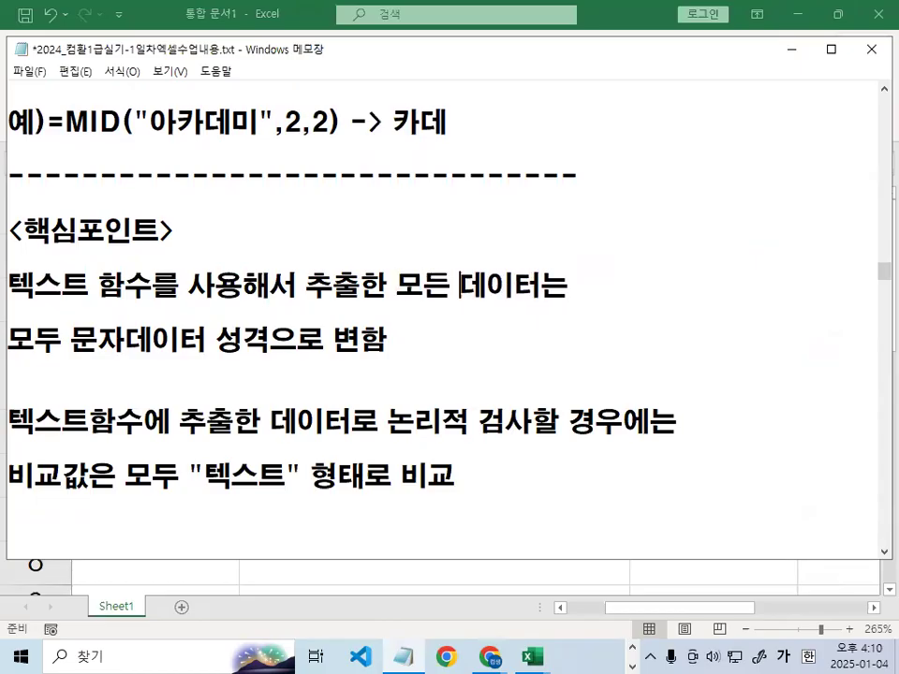
pyautogui.press('Delete')
pyautogui.press('Delete')
pyautogui.press('Delete')
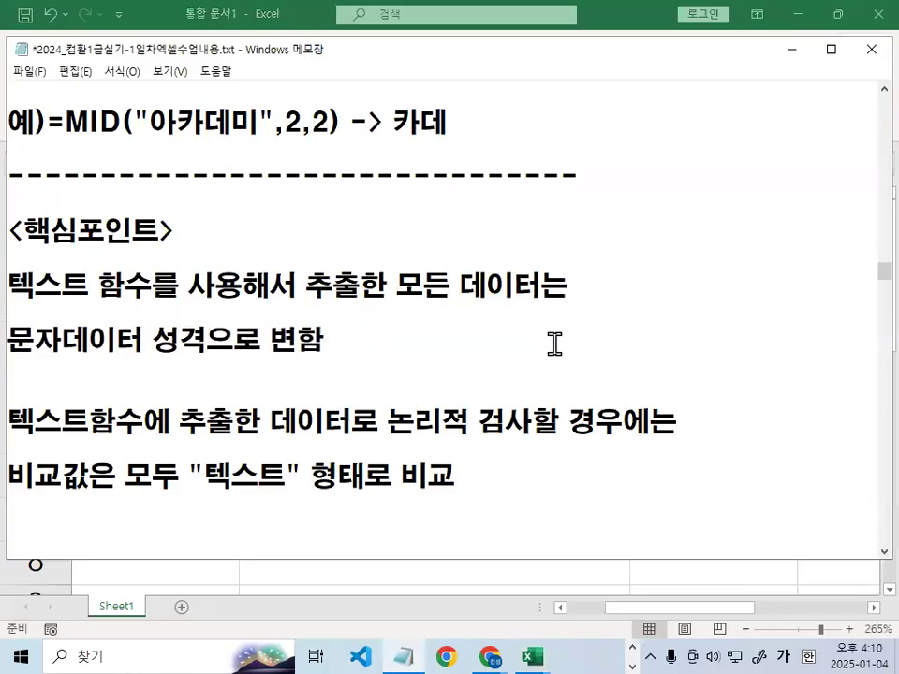
# Read through the key points on extracted data becoming text and on logical tests, highlighting the phrases under discussion
pyautogui.moveTo(267, 352); pyautogui.dragTo(340, 338)
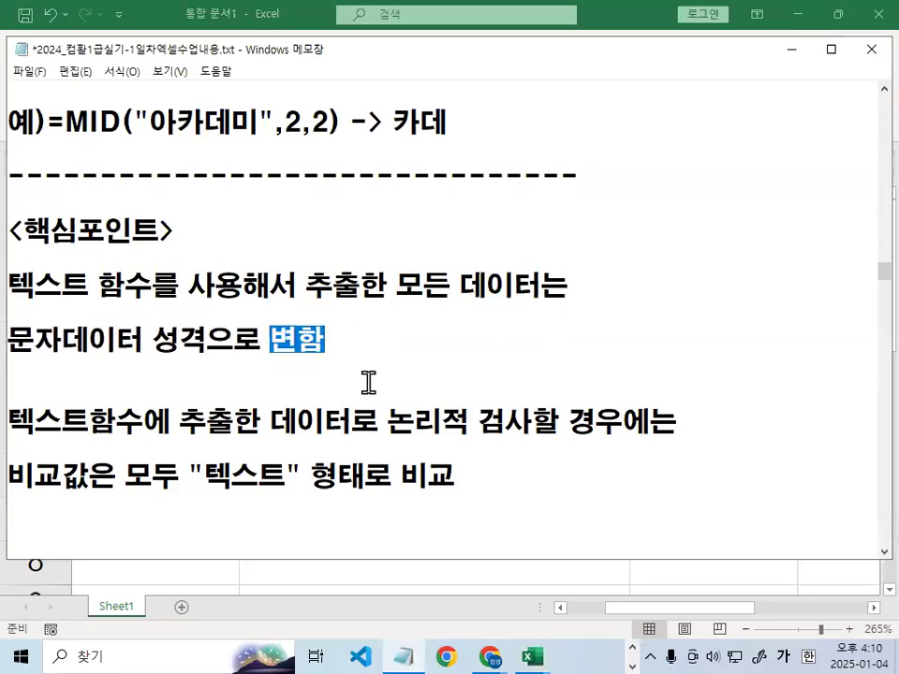
pyautogui.scroll(-1, 208, 378)
pyautogui.moveTo(14, 347); pyautogui.dragTo(168, 341)
pyautogui.moveTo(187, 343); pyautogui.dragTo(253, 342)
pyautogui.moveTo(275, 341); pyautogui.dragTo(643, 346)
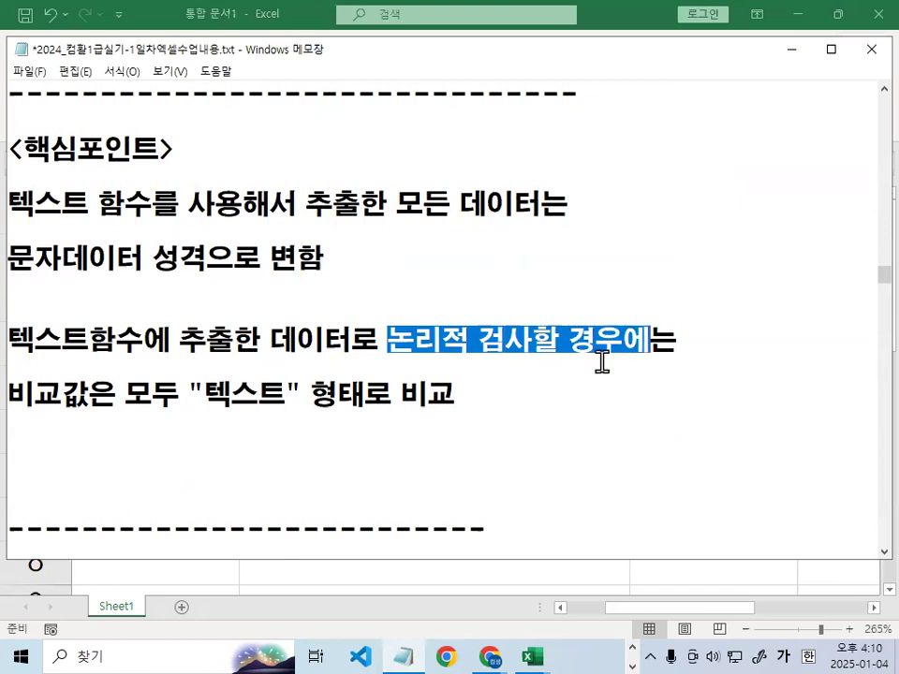
pyautogui.moveTo(21, 397); pyautogui.dragTo(74, 397)
pyautogui.moveTo(150, 397); pyautogui.dragTo(200, 397)
# Extend the quoted word 텍스트 in the comparison-value line to "텍스트 또는 숫자값"
pyautogui.moveTo(285, 397); pyautogui.dragTo(302, 398)
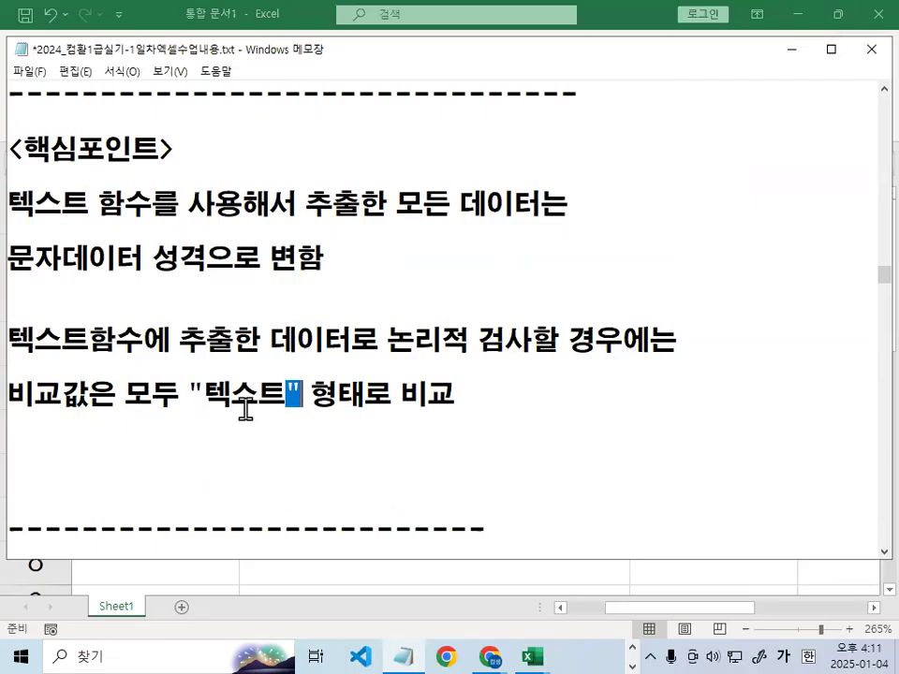
pyautogui.press('Left')
pyautogui.write('또는 숫자')
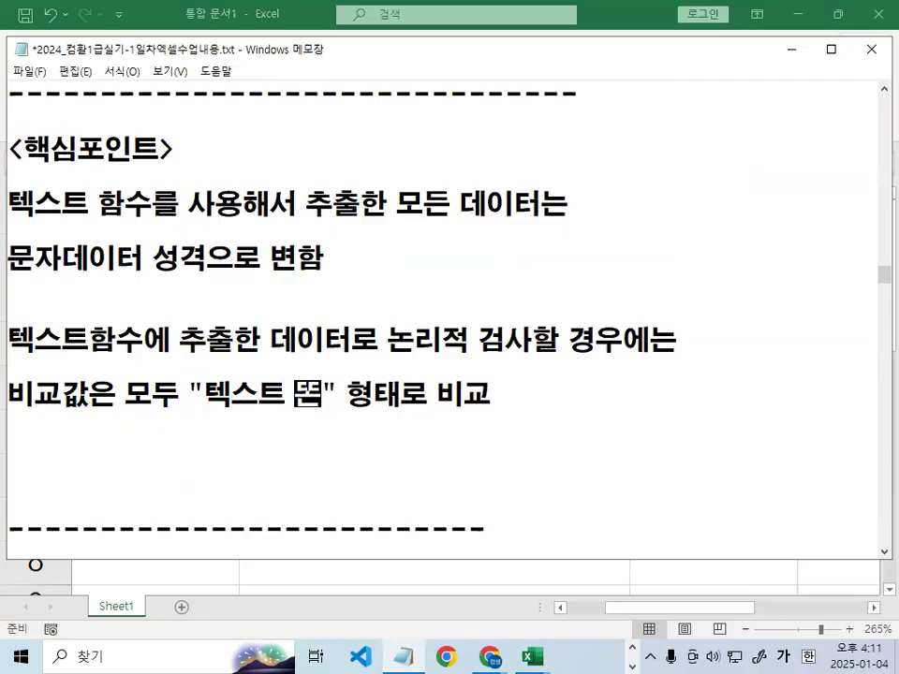
pyautogui.write('값')
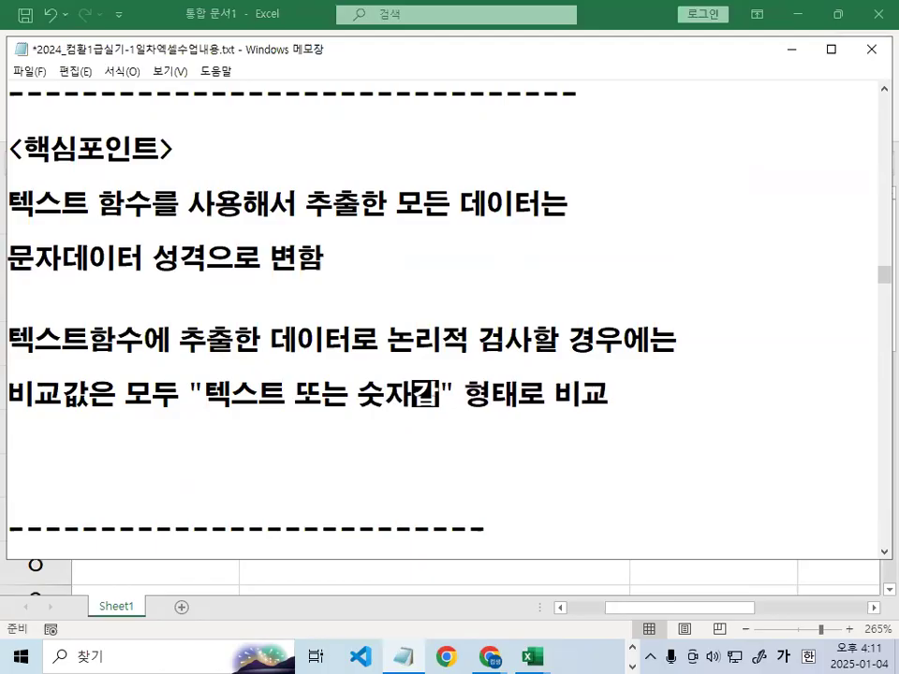
# Return to the Excel sheet, enter 12345 in cell G8 and widen column G
pyautogui.click(792, 49)
pyautogui.scroll(-2, 784, 574)
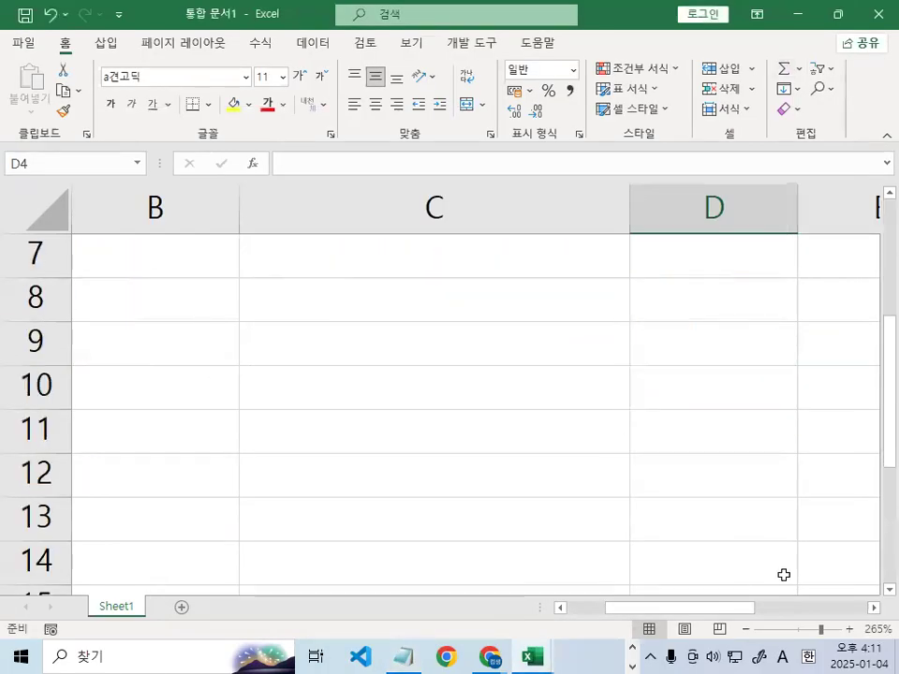
pyautogui.click(872, 609)
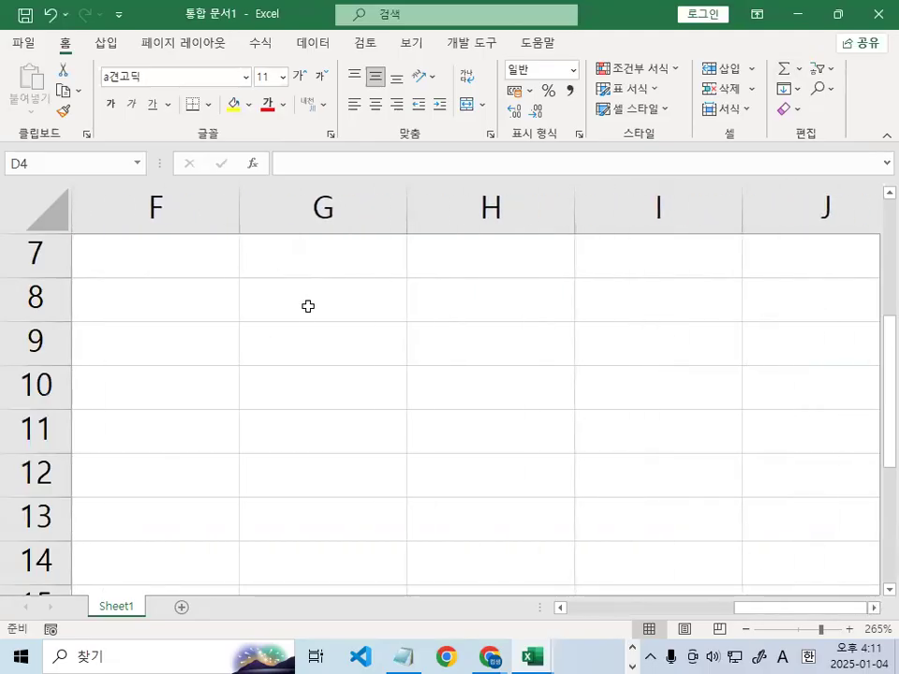
pyautogui.click(310, 304)
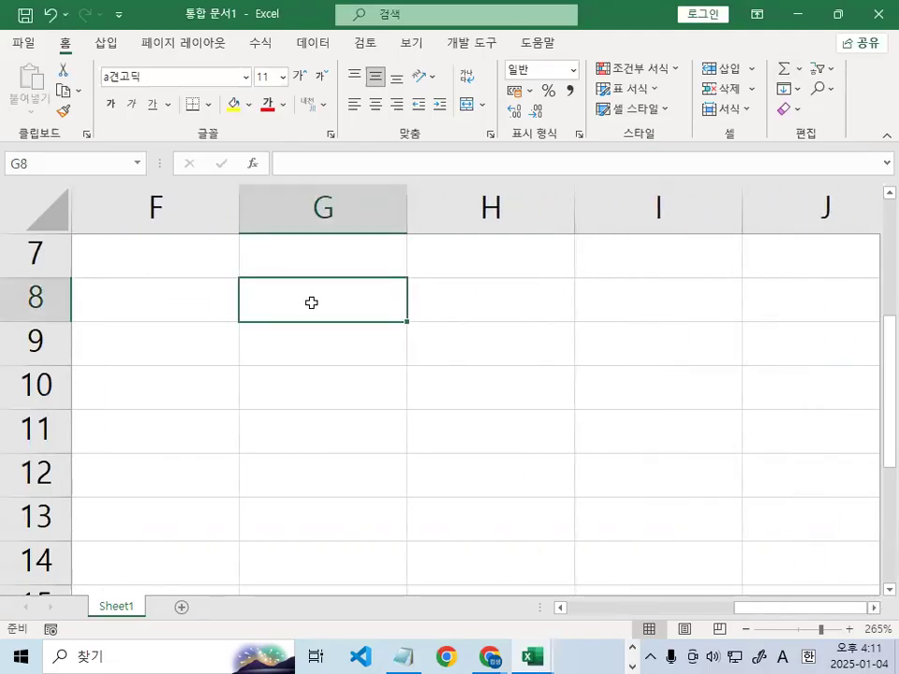
pyautogui.write('12345')
pyautogui.press('Return')
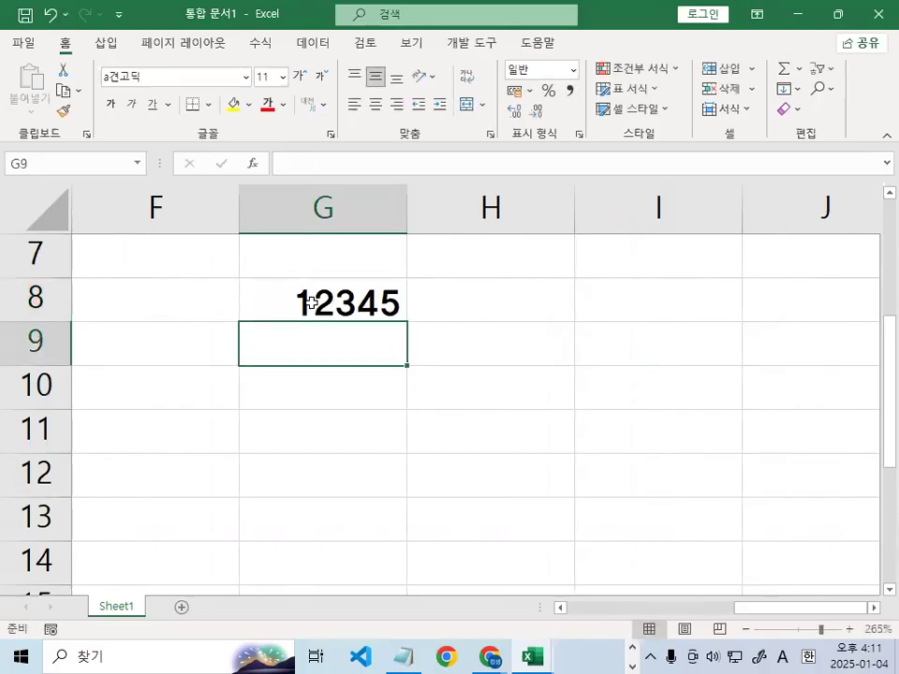
pyautogui.moveTo(404, 197); pyautogui.dragTo(471, 197)
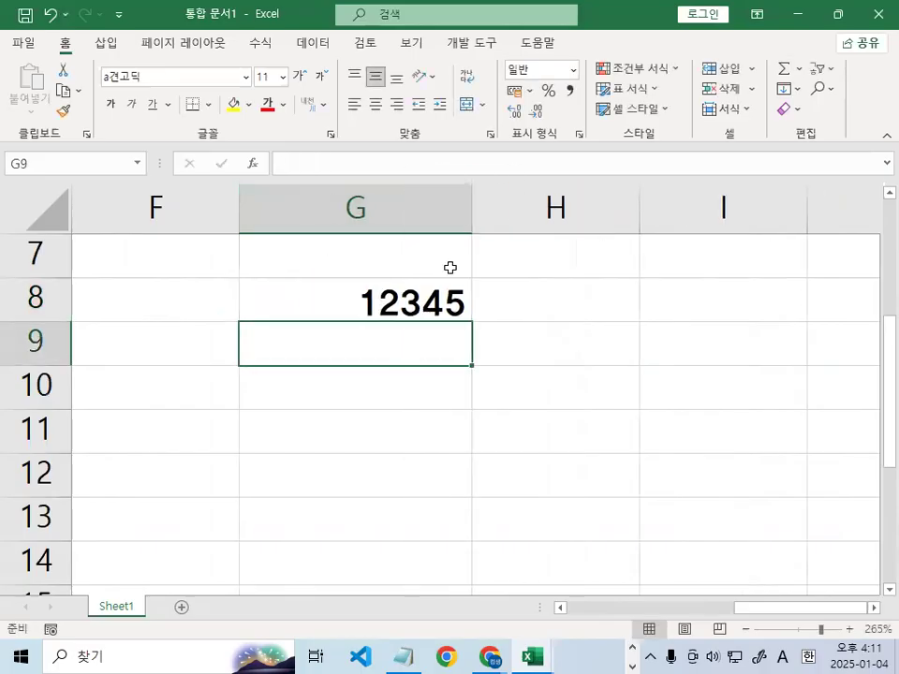
# Enter the text 가 in cell G7, above the number
pyautogui.click(395, 238)
pyautogui.write('가')
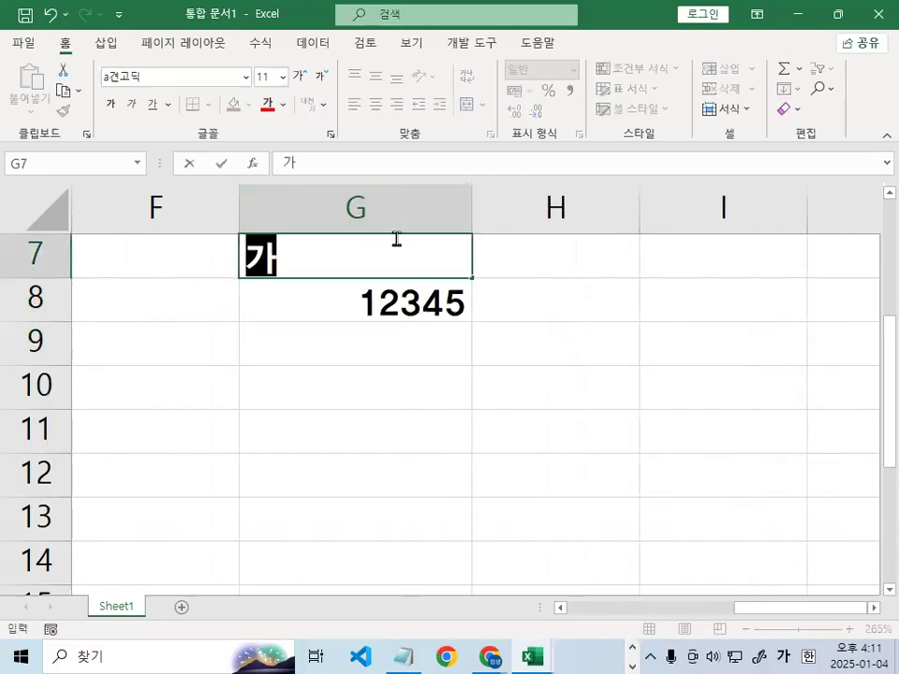
pyautogui.press('Return')
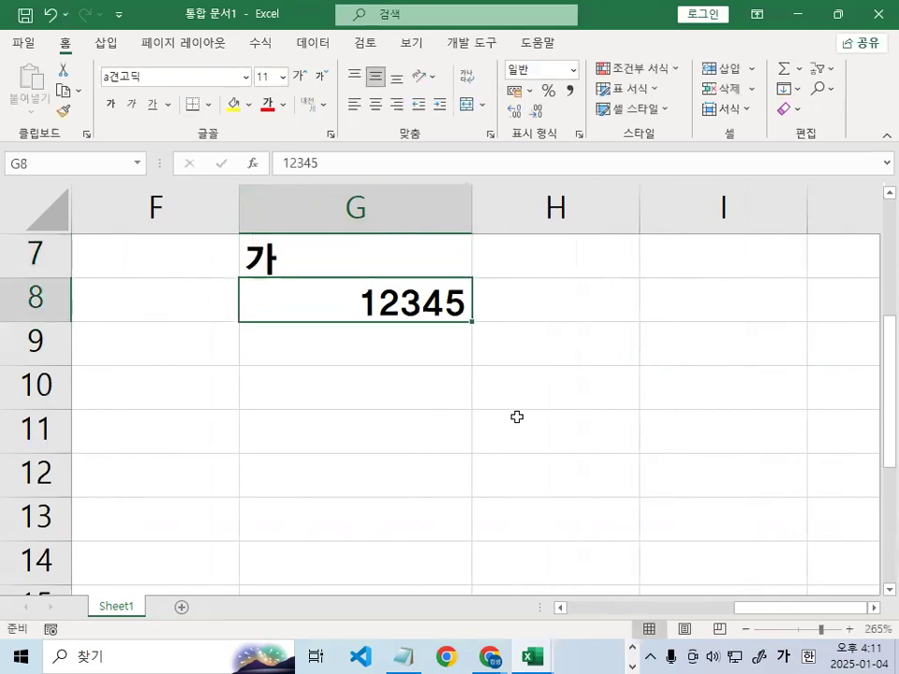
# Magnify the screen and circle the number in G8 and the horizontal alignment options in red pen
pyautogui.hotkey('ctrl', '1')
pyautogui.click(436, 314)
pyautogui.moveTo(536, 304); pyautogui.dragTo(507, 328)
pyautogui.press('Escape')
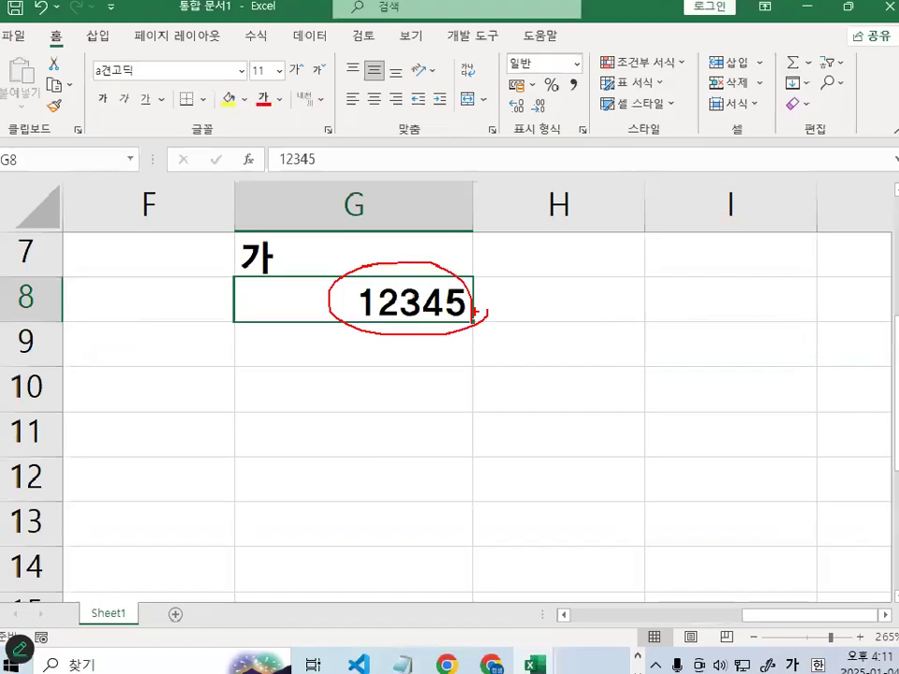
pyautogui.hotkey('ctrl', '1')
pyautogui.click(425, 105)
pyautogui.moveTo(422, 107)
pyautogui.mouseDown()
pyautogui.moveTo(326, 58)
pyautogui.moveTo(440, 124)
pyautogui.mouseUp()
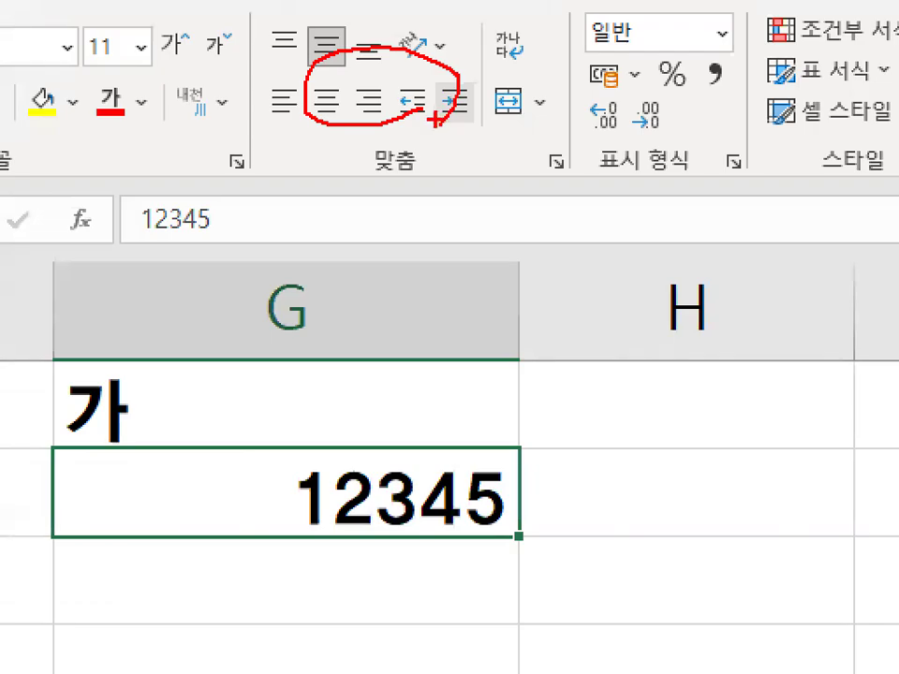
pyautogui.press('Escape')
# On the magnified sheet, sketch a red 5 in row 8 near the column H–I border and a check mark beside 12345
pyautogui.hotkey('ctrl', '1')
pyautogui.click(467, 291)
pyautogui.moveTo(470, 293)
pyautogui.mouseDown()
pyautogui.moveTo(431, 293)
pyautogui.moveTo(480, 306)
pyautogui.mouseUp()
pyautogui.moveTo(447, 223); pyautogui.dragTo(516, 161)
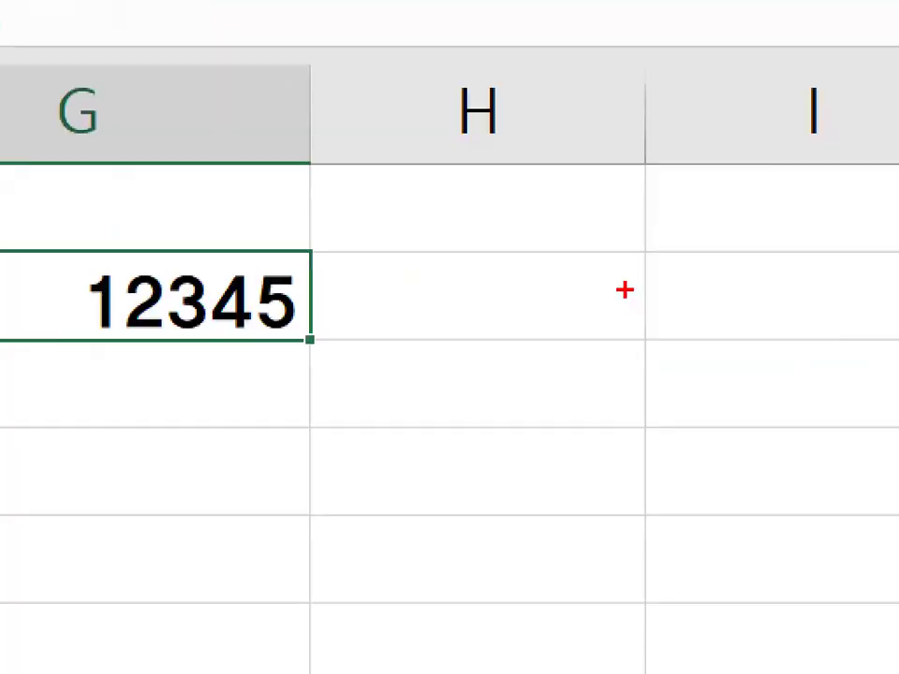
pyautogui.moveTo(625, 277)
pyautogui.mouseDown()
pyautogui.moveTo(626, 309)
pyautogui.moveTo(620, 286)
pyautogui.moveTo(663, 257)
pyautogui.mouseUp()
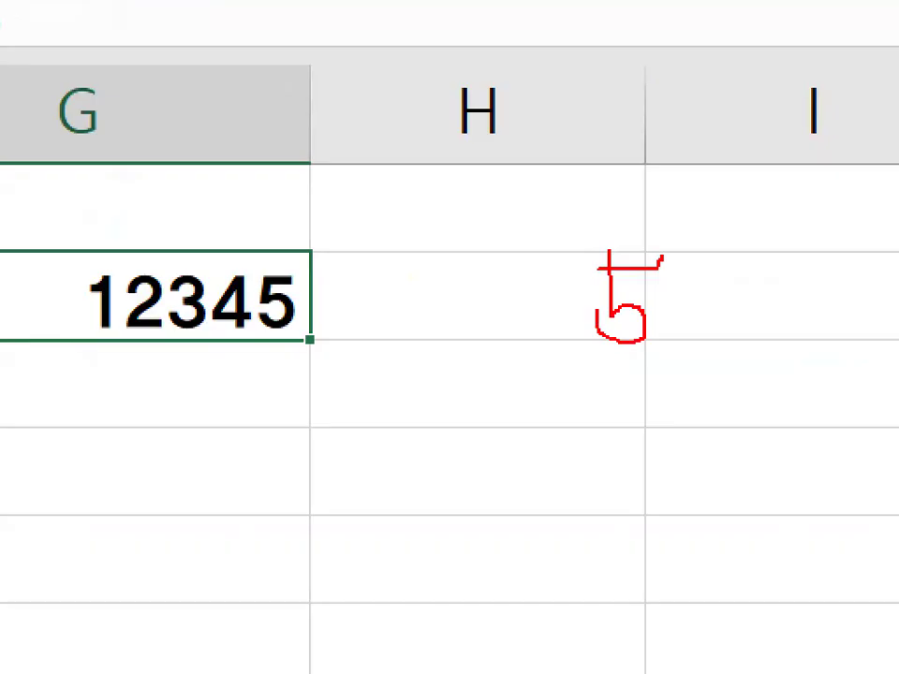
pyautogui.moveTo(341, 251)
pyautogui.mouseDown()
pyautogui.moveTo(345, 280)
pyautogui.moveTo(423, 172)
pyautogui.mouseUp()
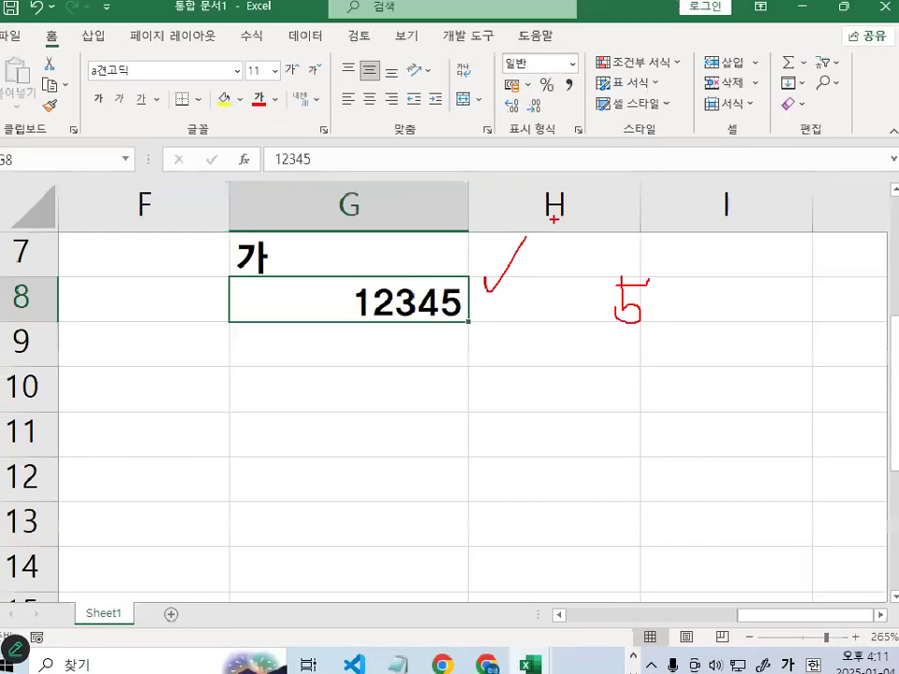
# Enter =RIGHT(G8,1) in cell H8 to extract the last digit of the number in G8
pyautogui.click(572, 311)
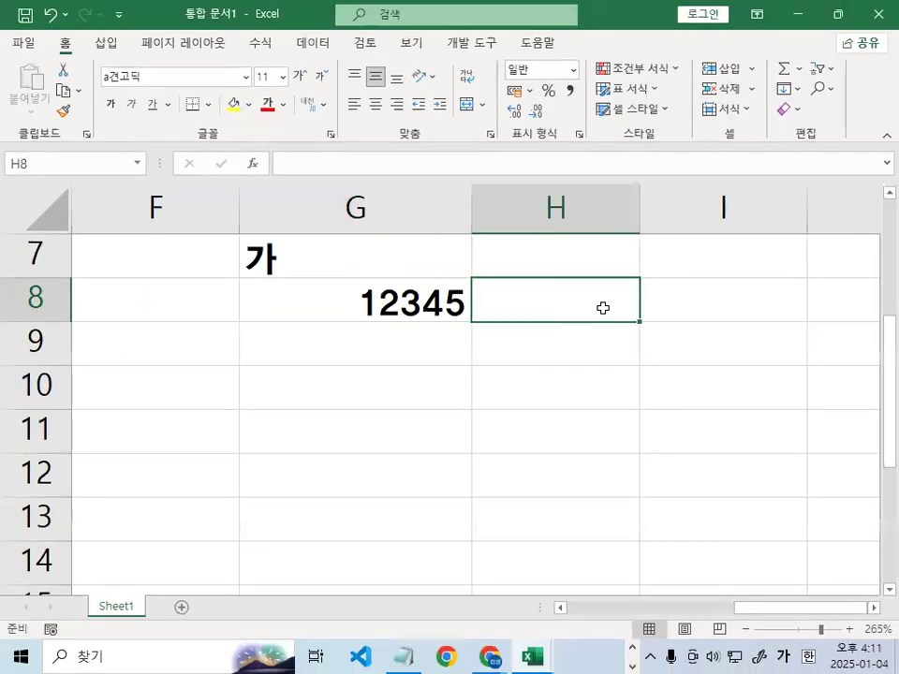
pyautogui.write('=갸')
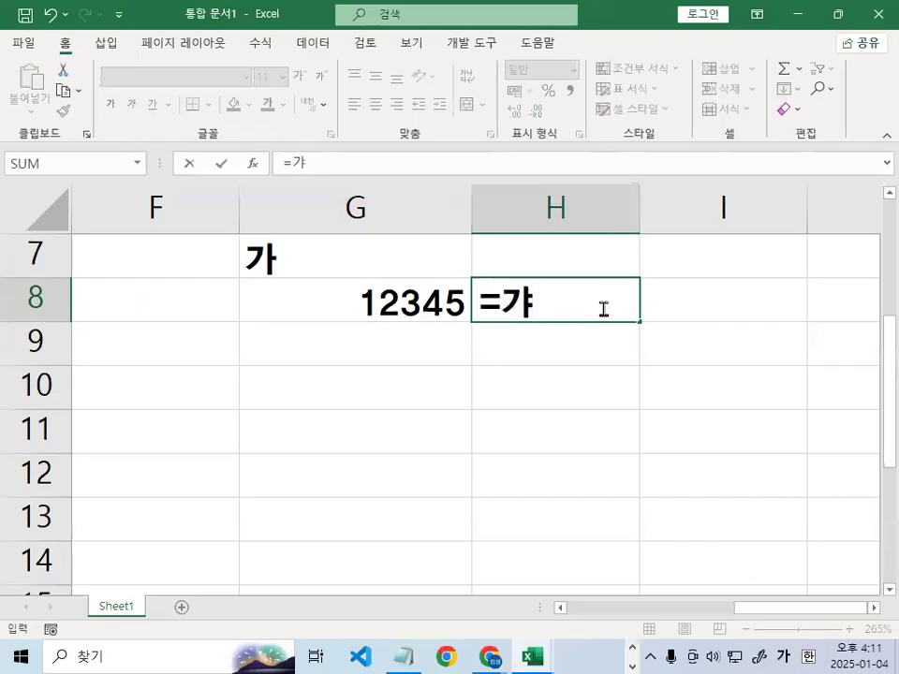
pyautogui.press('BackSpace')
pyautogui.press('BackSpace')
pyautogui.press('Hangul')
pyautogui.write('=RI')
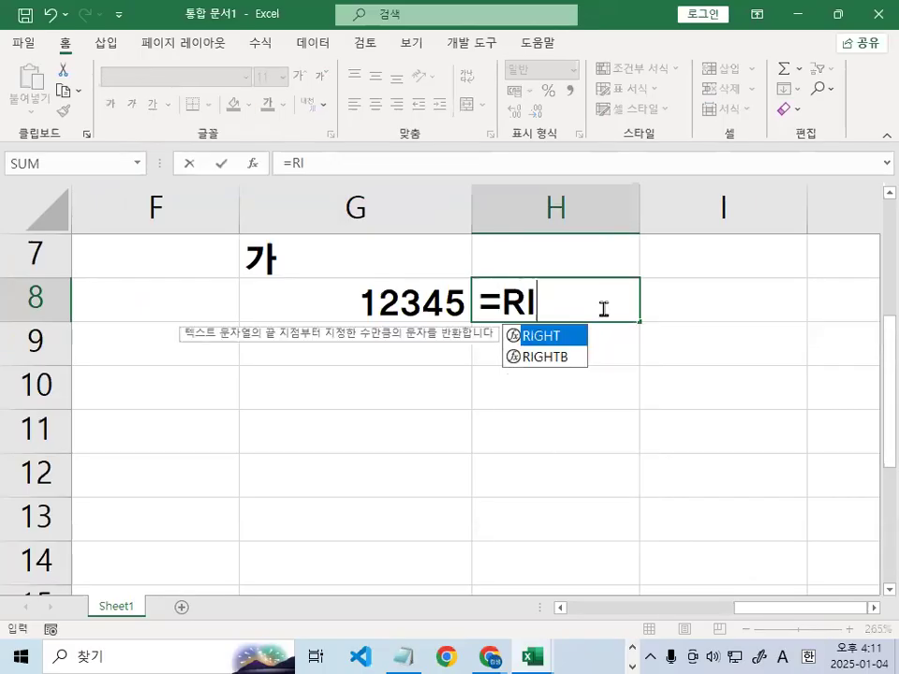
pyautogui.press('Tab')
pyautogui.click(455, 299)
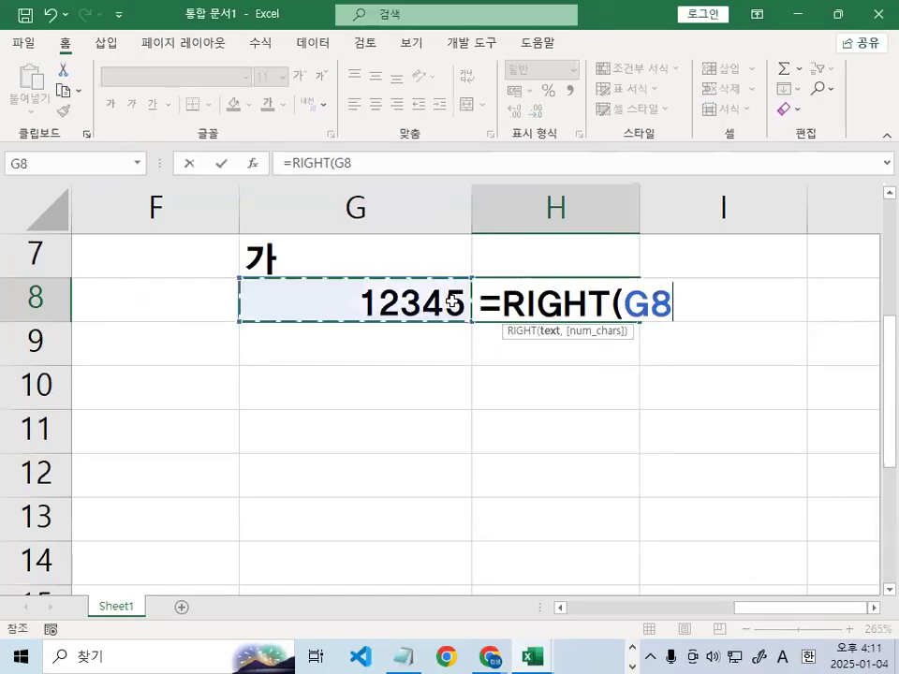
pyautogui.write(',1')
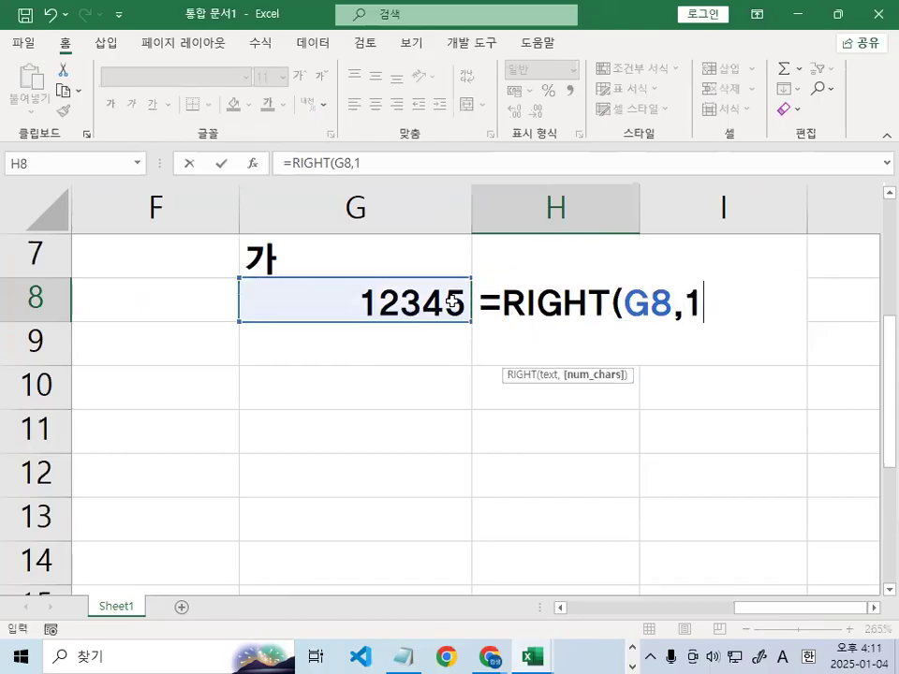
pyautogui.write(')')
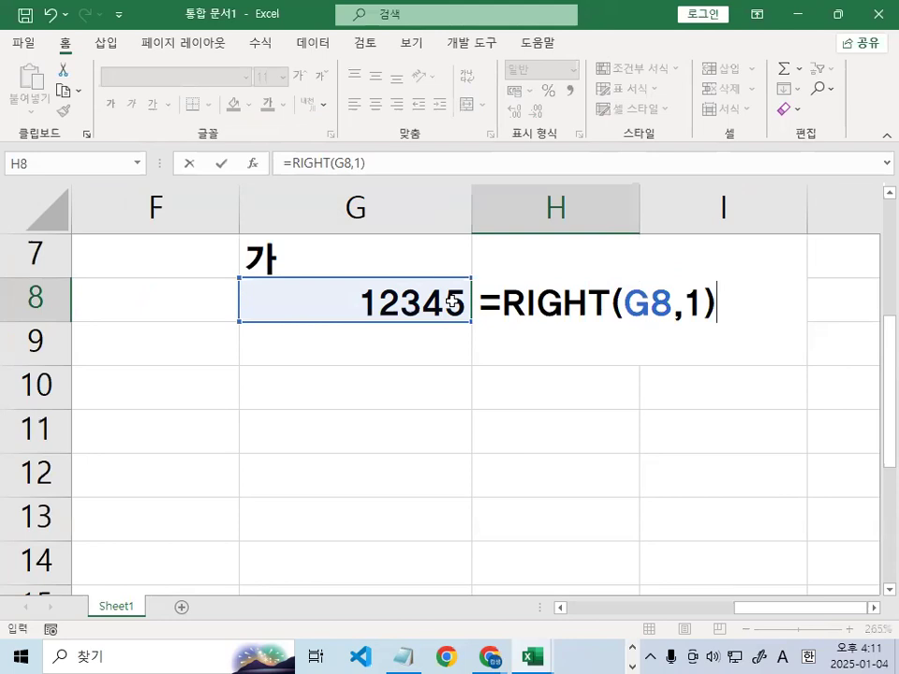
pyautogui.press('Return')
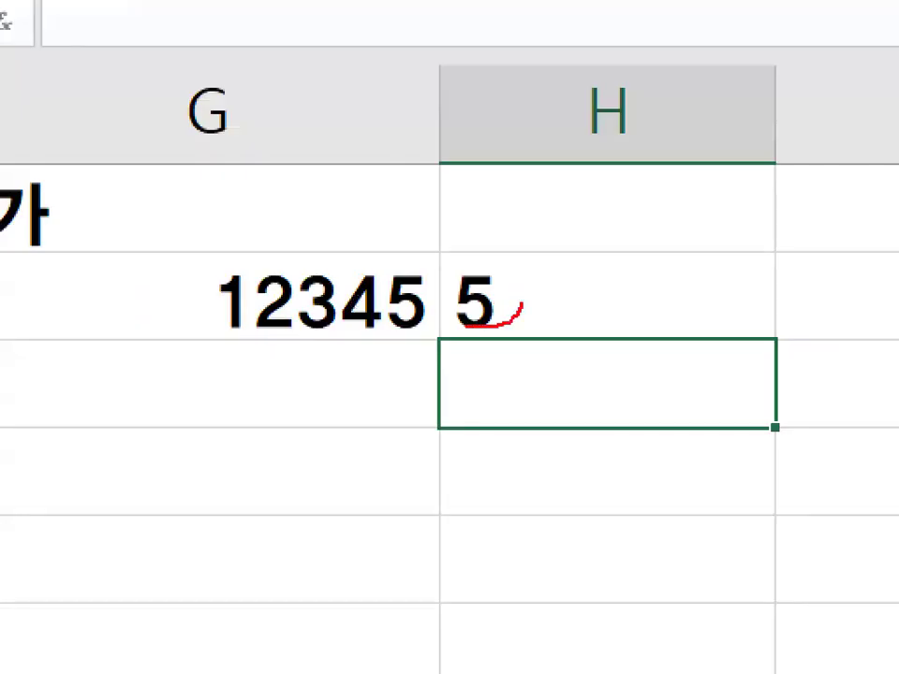
# Mark up the magnified sheet in red pen with arithmetic signs below row 8 and a circle around the extracted digit in H8
pyautogui.moveTo(261, 399)
pyautogui.mouseDown()
pyautogui.moveTo(341, 389)
pyautogui.moveTo(327, 403)
pyautogui.moveTo(440, 414)
pyautogui.mouseUp()
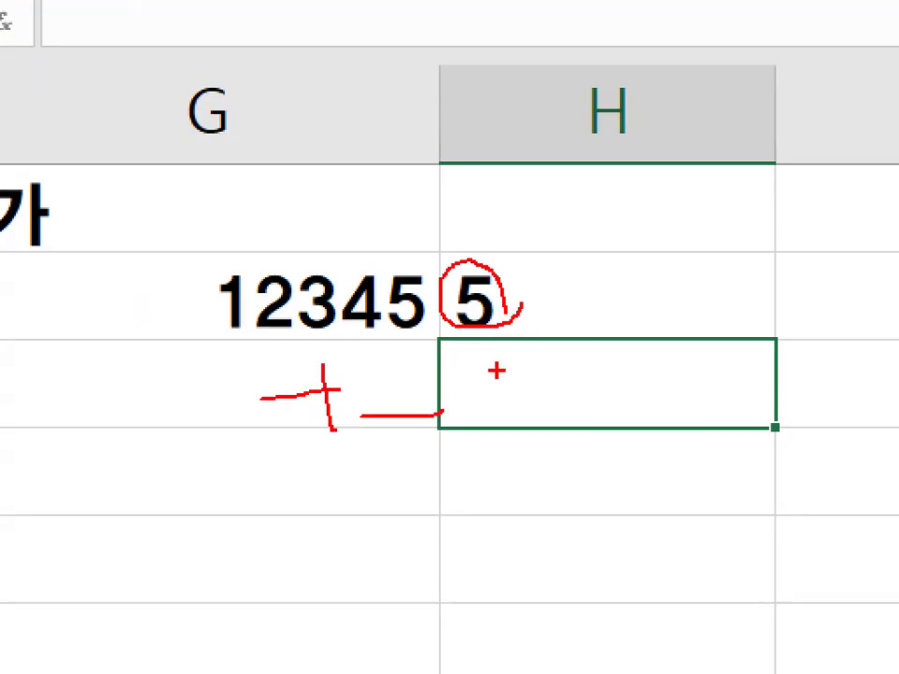
pyautogui.moveTo(495, 370); pyautogui.dragTo(464, 449)
pyautogui.moveTo(455, 372); pyautogui.dragTo(509, 452)
pyautogui.moveTo(457, 416); pyautogui.dragTo(573, 416)
pyautogui.moveTo(661, 379); pyautogui.dragTo(628, 465)
pyautogui.moveTo(589, 291)
pyautogui.mouseDown()
pyautogui.moveTo(451, 325)
pyautogui.moveTo(554, 343)
pyautogui.mouseUp()
pyautogui.press('Escape')
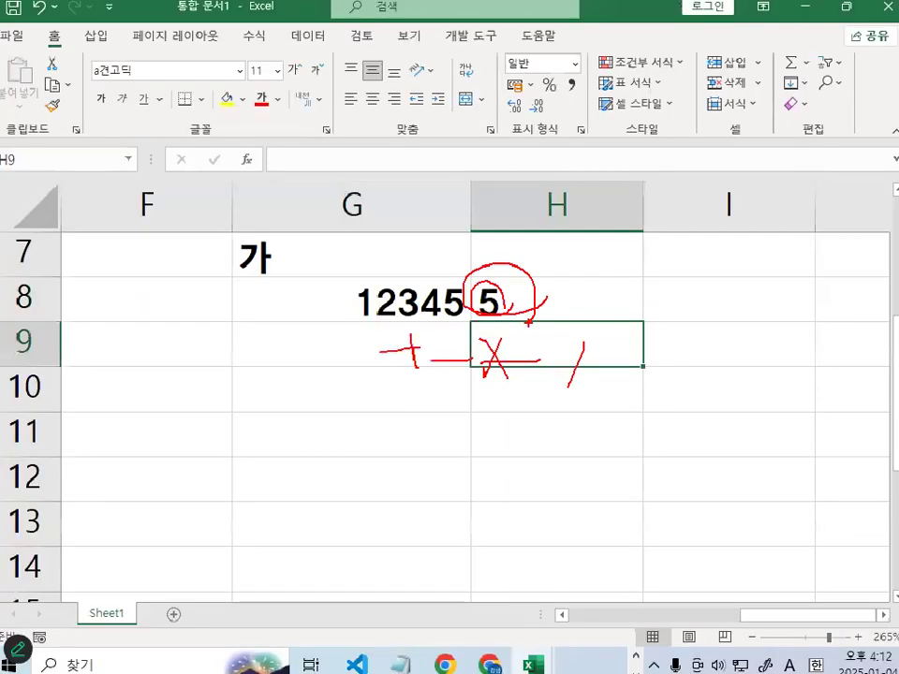
# Write the comparison formula =H8=5 in cell I8
pyautogui.click(725, 287)
pyautogui.write('=')
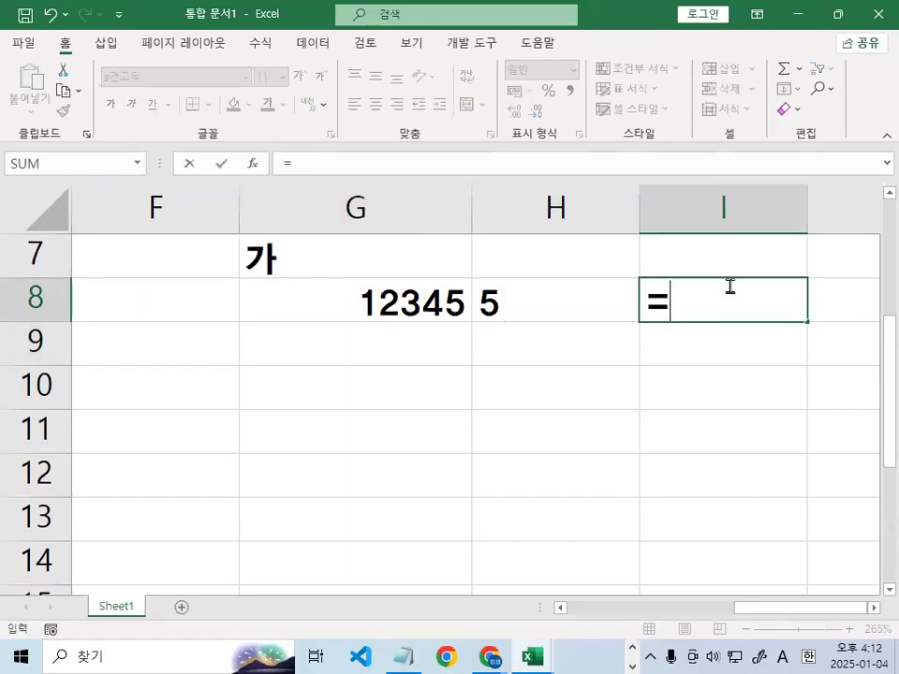
pyautogui.click(553, 299)
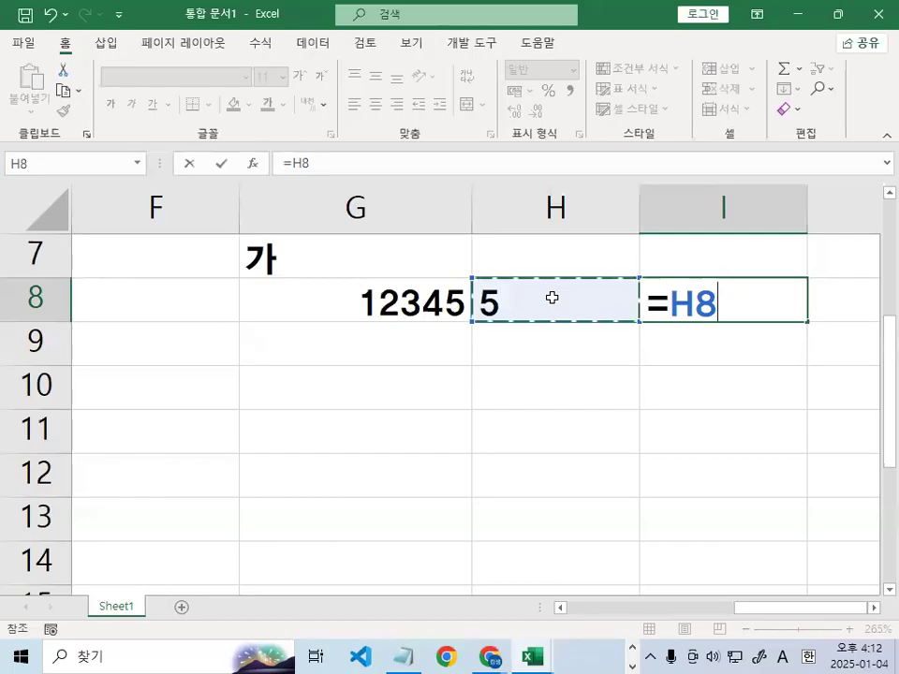
pyautogui.write('-')
pyautogui.press('BackSpace')
pyautogui.write('=')
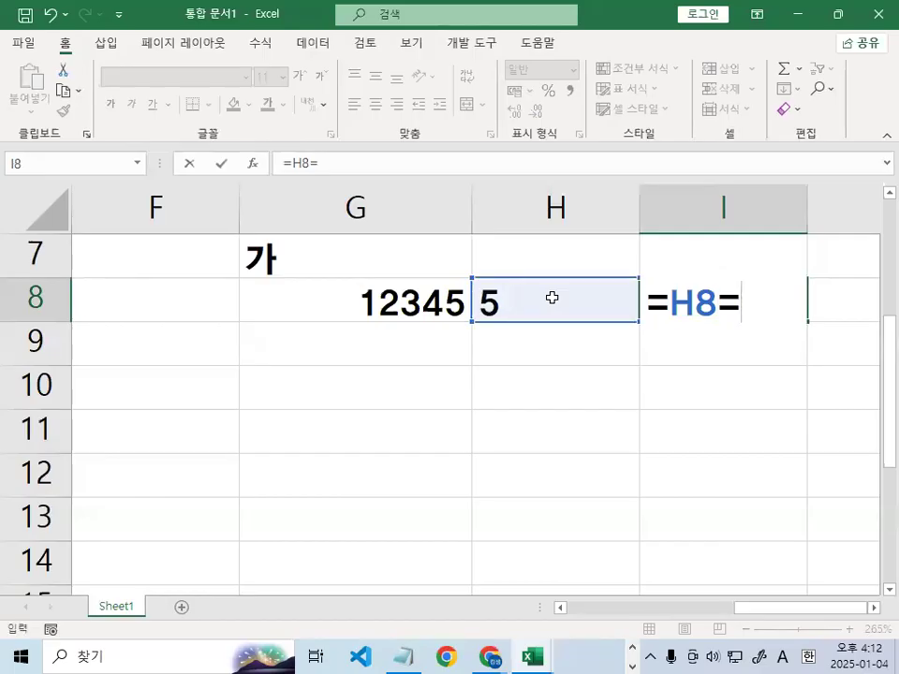
pyautogui.write('5')
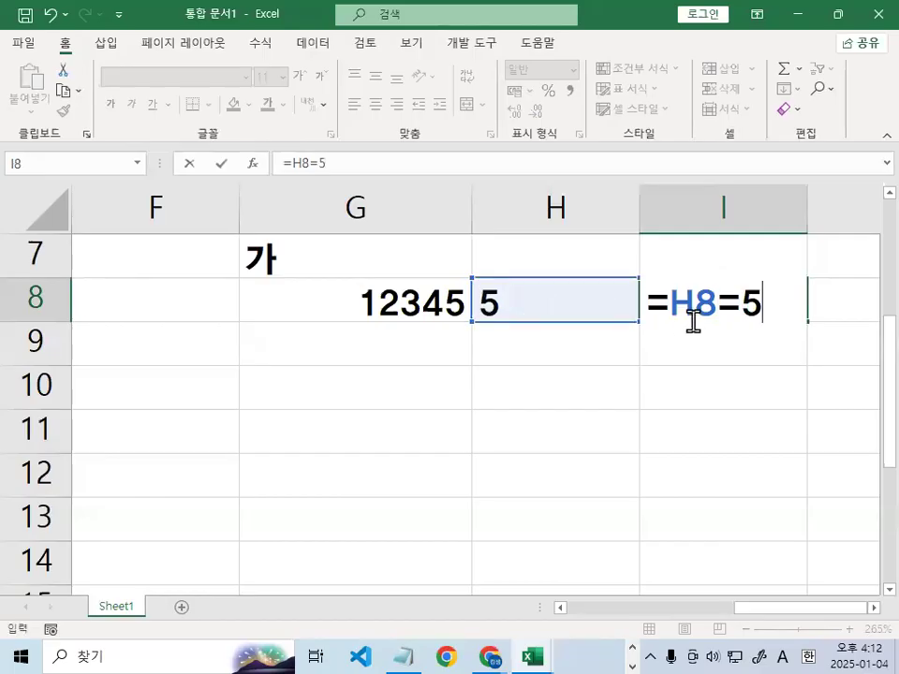
# Circle the 5 in H8 and the 5 in I8's formula in red pen with an arrow to each, and commit the formula
pyautogui.hotkey('ctrl', '1')
pyautogui.click(748, 300)
pyautogui.moveTo(838, 309)
pyautogui.mouseDown()
pyautogui.moveTo(742, 334)
pyautogui.moveTo(820, 346)
pyautogui.mouseUp()
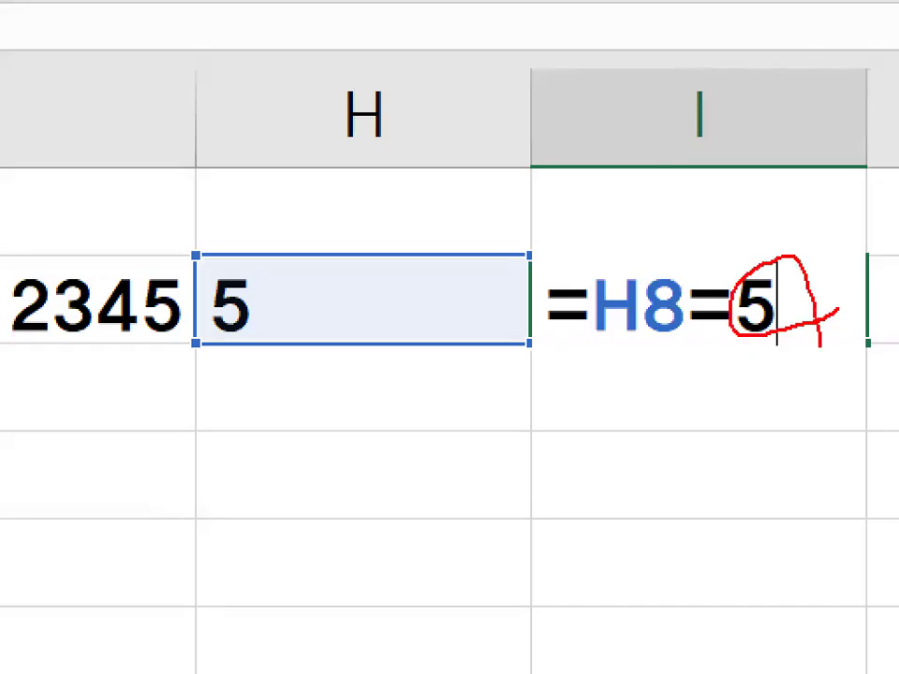
pyautogui.press('Escape')
pyautogui.hotkey('ctrl', '2')
pyautogui.moveTo(513, 314)
pyautogui.mouseDown()
pyautogui.moveTo(467, 307)
pyautogui.moveTo(513, 315)
pyautogui.mouseUp()
pyautogui.moveTo(769, 308); pyautogui.dragTo(757, 320)
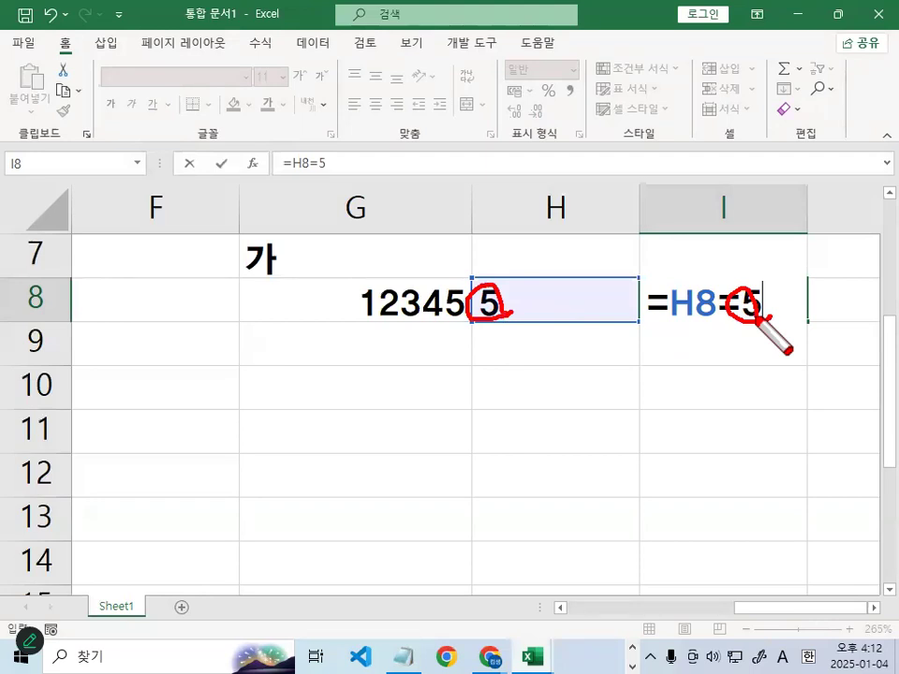
pyautogui.moveTo(757, 320); pyautogui.dragTo(721, 309)
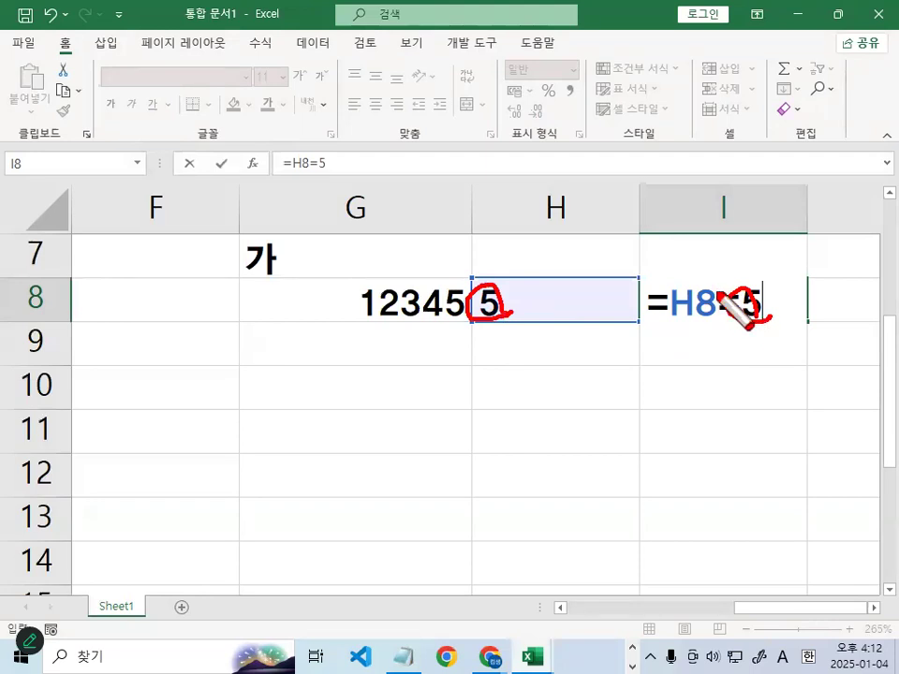
pyautogui.moveTo(470, 283); pyautogui.dragTo(522, 219)
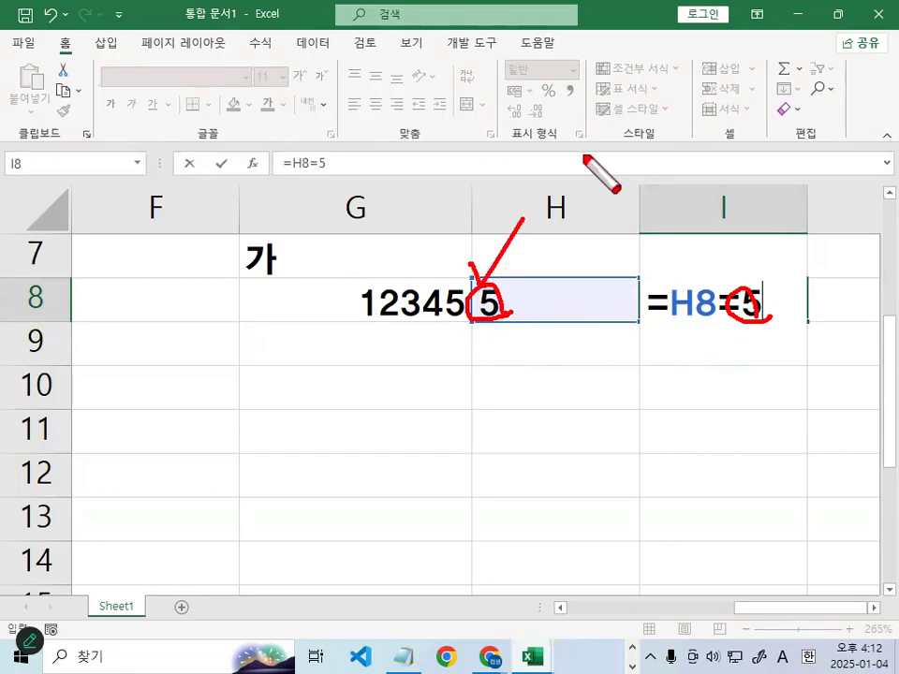
pyautogui.moveTo(723, 298); pyautogui.dragTo(776, 239)
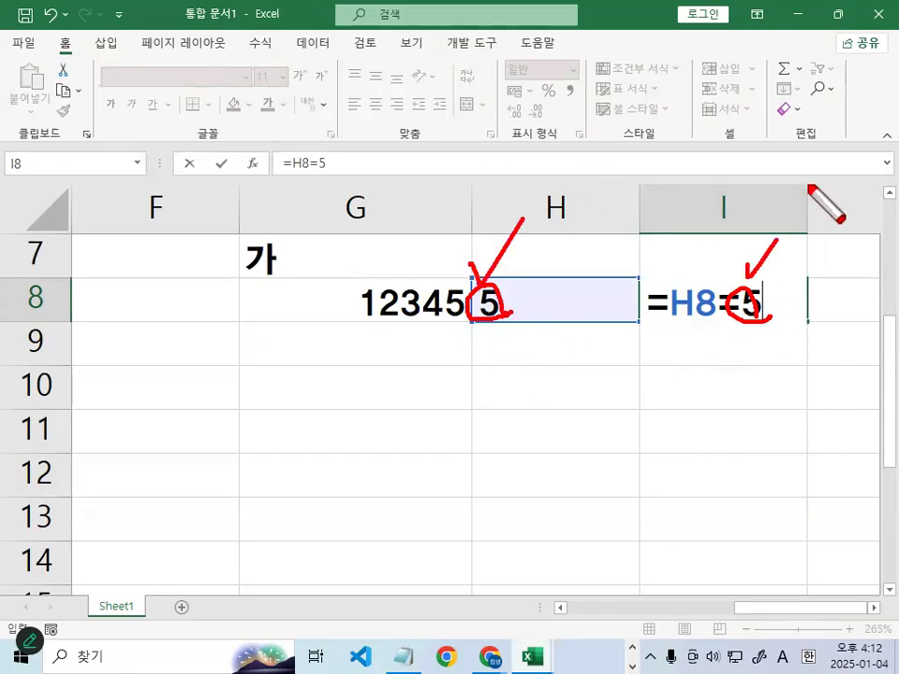
pyautogui.press('Escape')
pyautogui.press('Return')
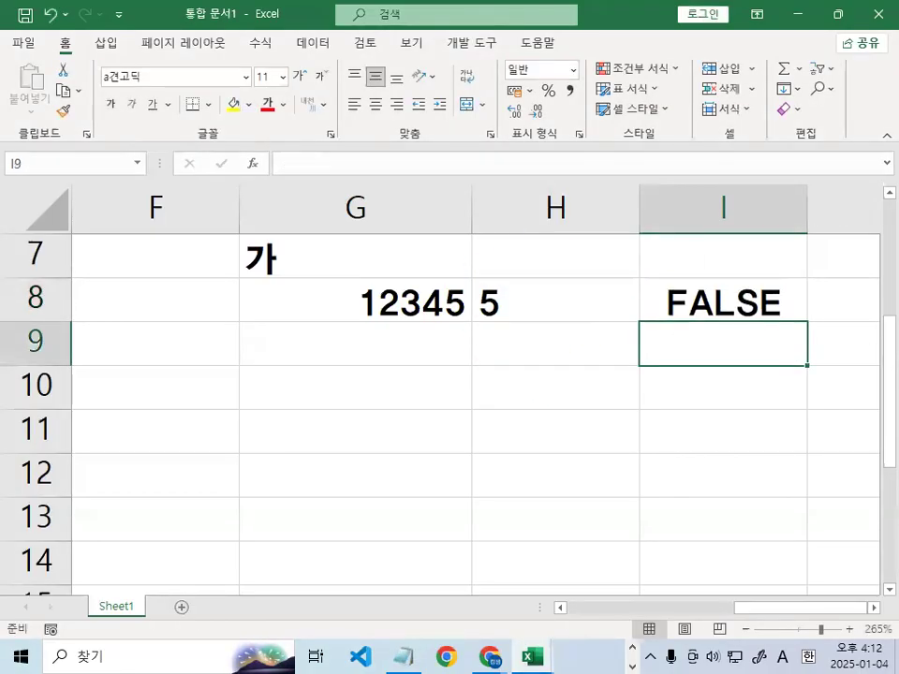
# Circle the 5 in I8's formula in red pen and put it in quotation marks so the formula reads =H8="5"
pyautogui.doubleClick(749, 300)
pyautogui.moveTo(740, 302)
pyautogui.mouseDown()
pyautogui.moveTo(783, 301)
pyautogui.moveTo(782, 312)
pyautogui.moveTo(764, 277)
pyautogui.mouseUp()
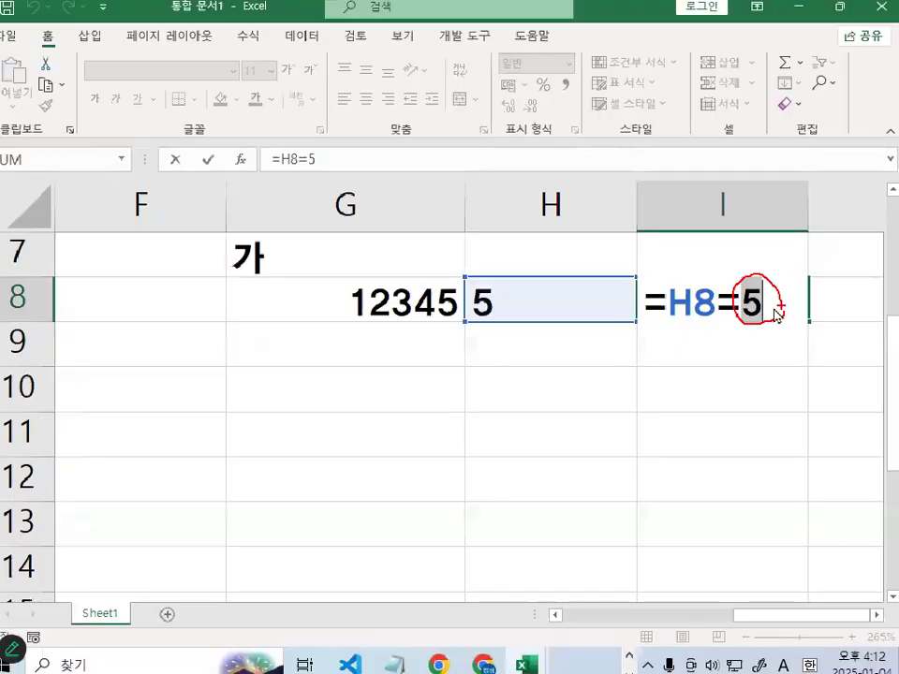
pyautogui.press('Escape')
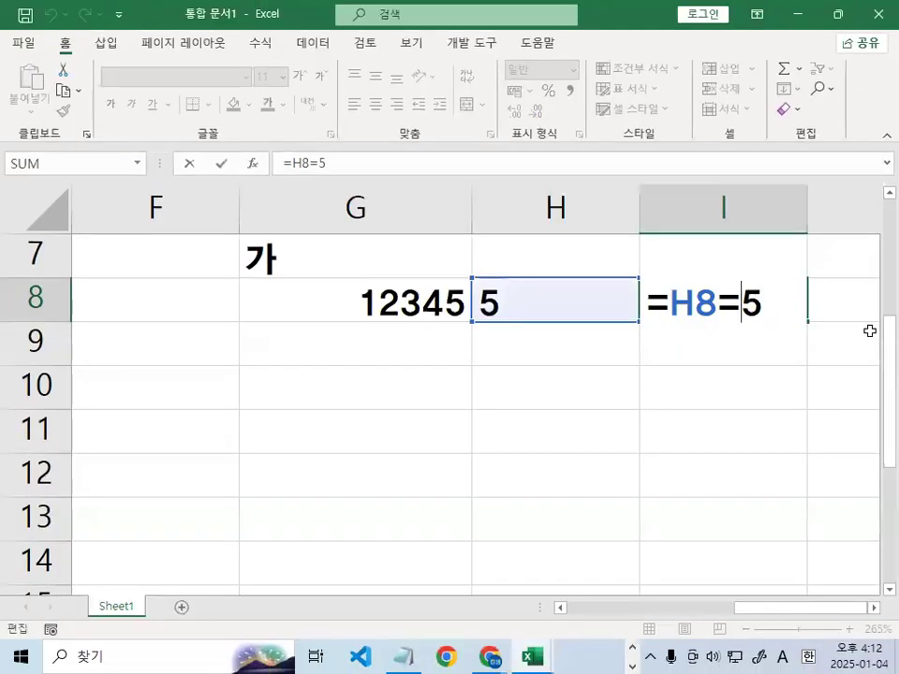
pyautogui.write('"')
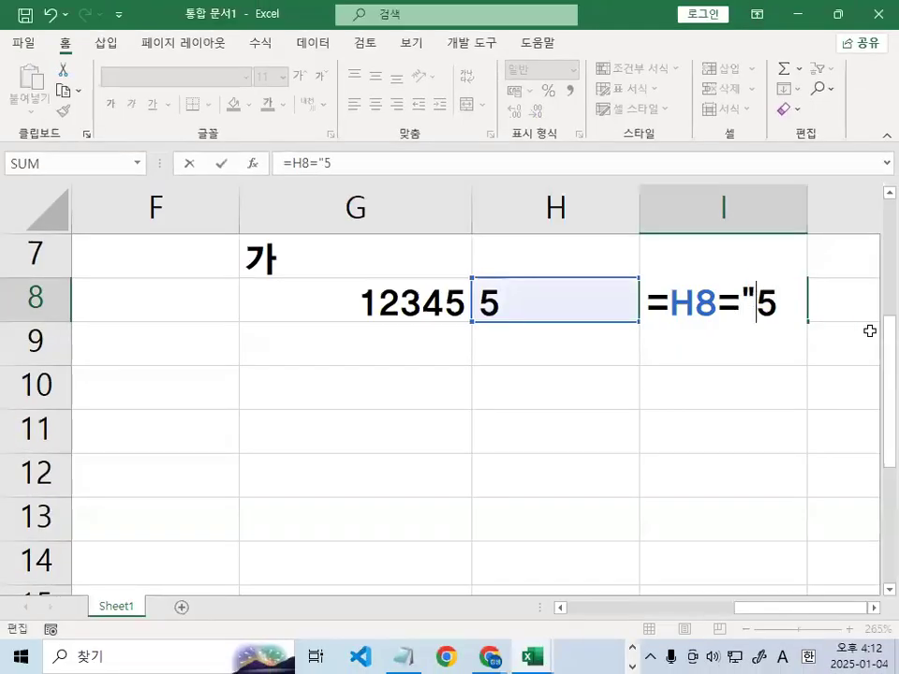
pyautogui.click(803, 314)
pyautogui.write('"')
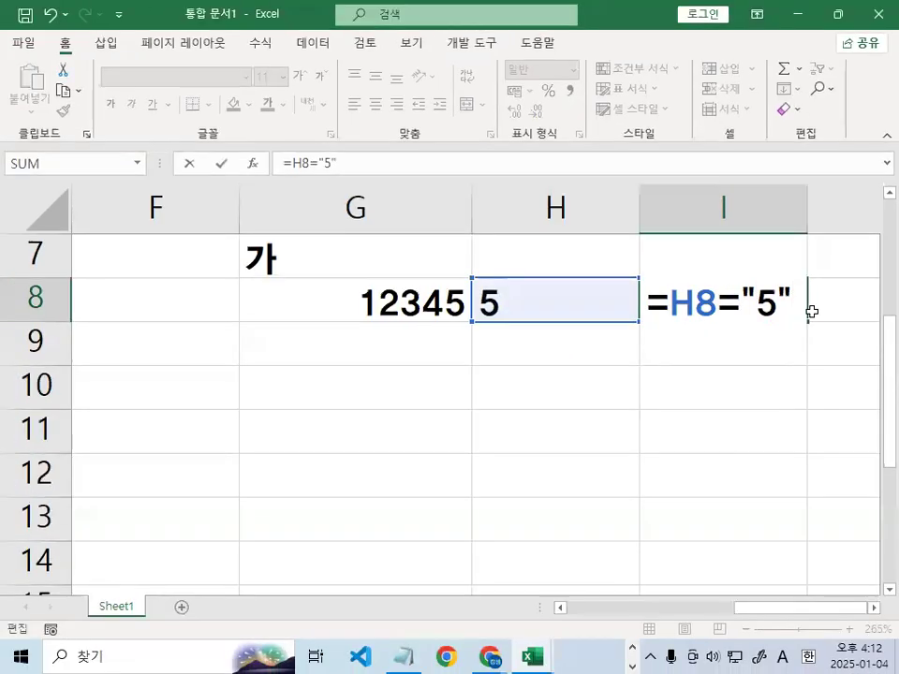
pyautogui.press('Return')
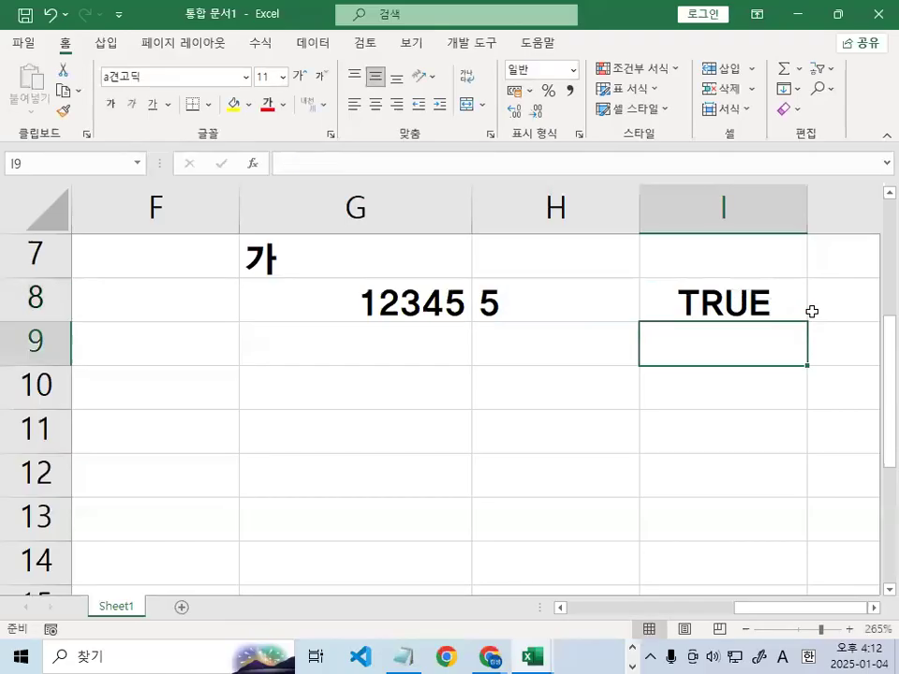
# Switch to the Notepad class notes and draw a temporary red circle around the example =MID("아카데미",2,2)
pyautogui.click(399, 655)
pyautogui.click(321, 406)
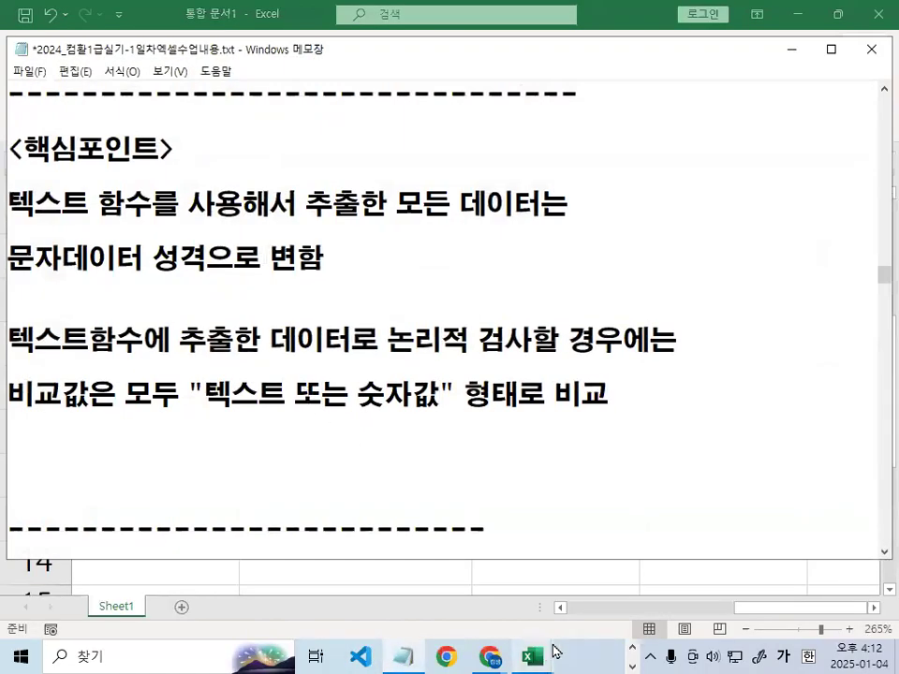
pyautogui.scroll(1, 548, 383)
pyautogui.click(530, 382)
pyautogui.scroll(1, 529, 382)
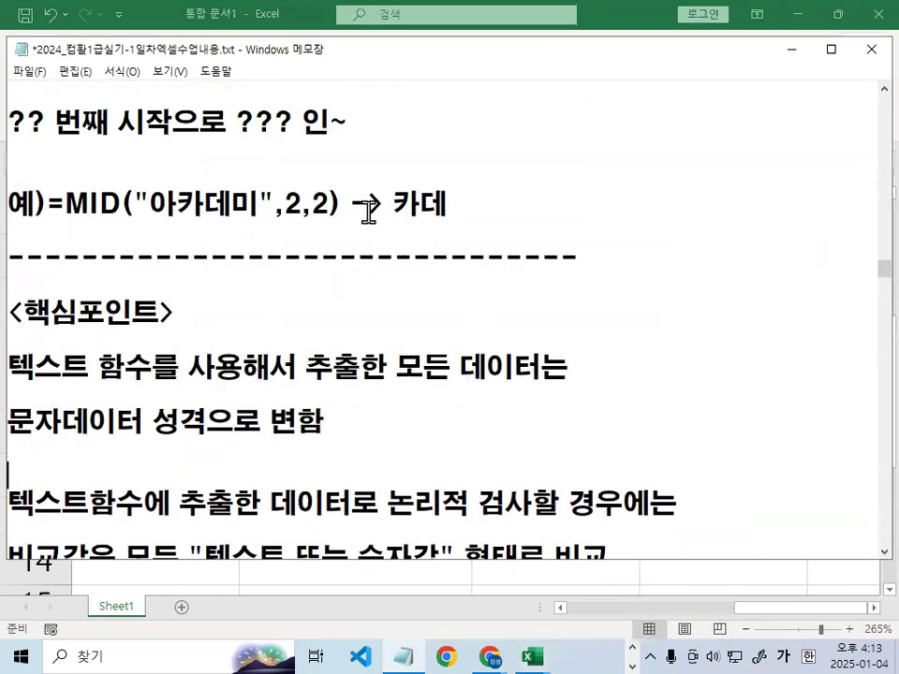
pyautogui.hotkey('ctrl', '2')
pyautogui.moveTo(498, 209); pyautogui.dragTo(401, 214)
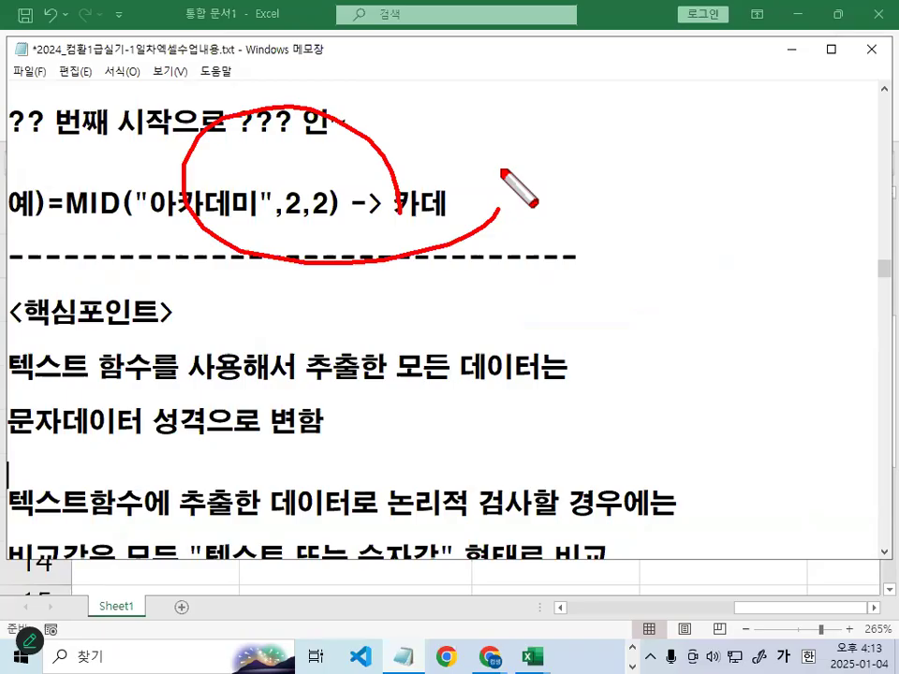
pyautogui.press('Escape')
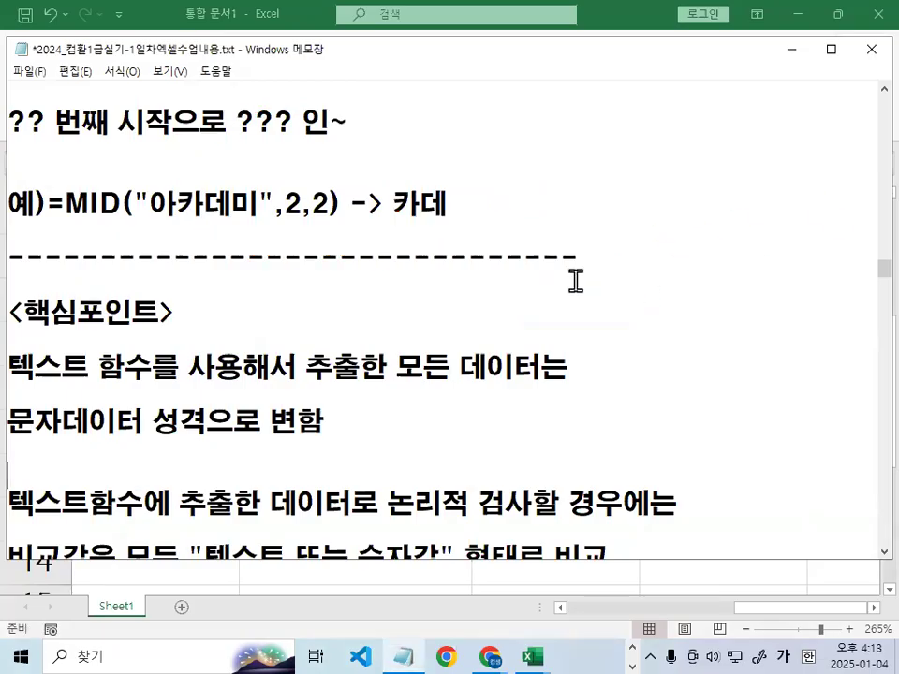
# Highlight the 핵심포인트 note line "문자데이터 성격으로 변함"
pyautogui.scroll(-1, 510, 335)
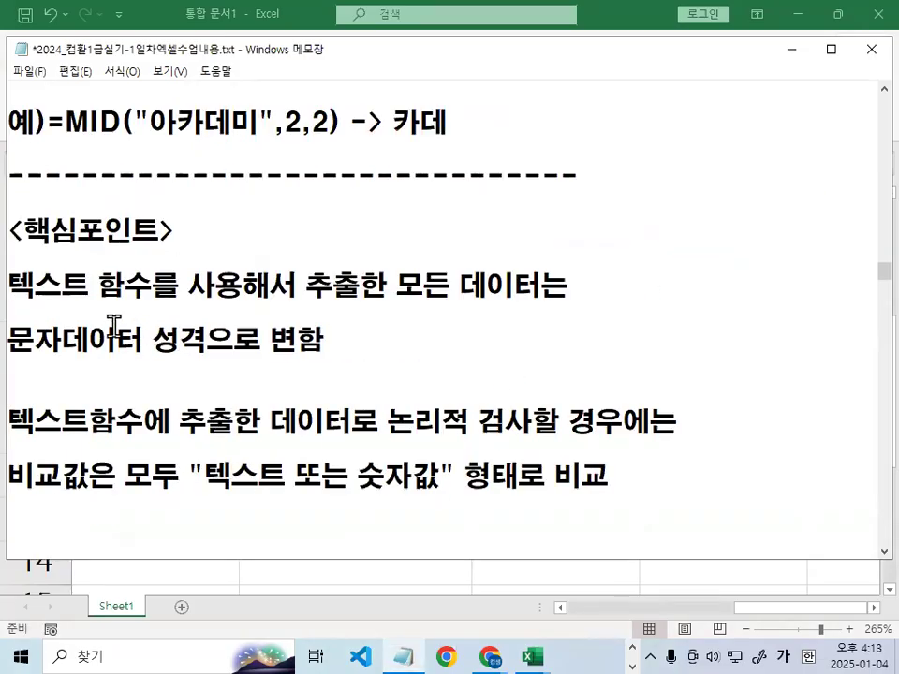
pyautogui.moveTo(35, 341); pyautogui.dragTo(410, 341)
pyautogui.click(384, 284)
# Go to the textbook page 10 고급필터 section and highlight 조건1, 조건2, the word 끝나는~ and the parts of =OR(조건1,조건2)
pyautogui.moveTo(877, 276); pyautogui.dragTo(878, 174)
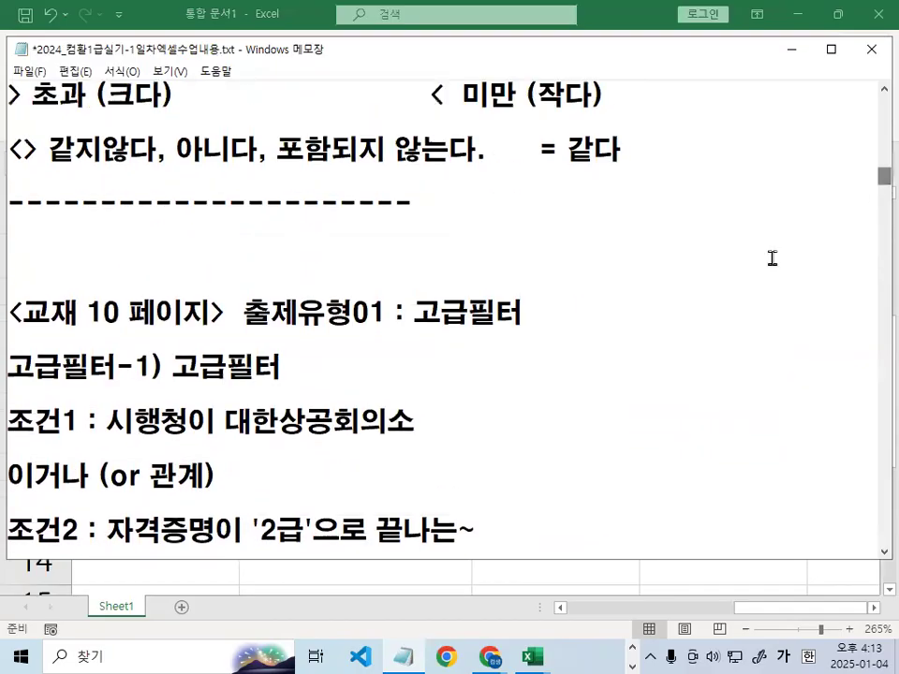
pyautogui.scroll(-2, 670, 315)
pyautogui.moveTo(110, 258); pyautogui.dragTo(412, 257)
pyautogui.moveTo(108, 367); pyautogui.dragTo(459, 366)
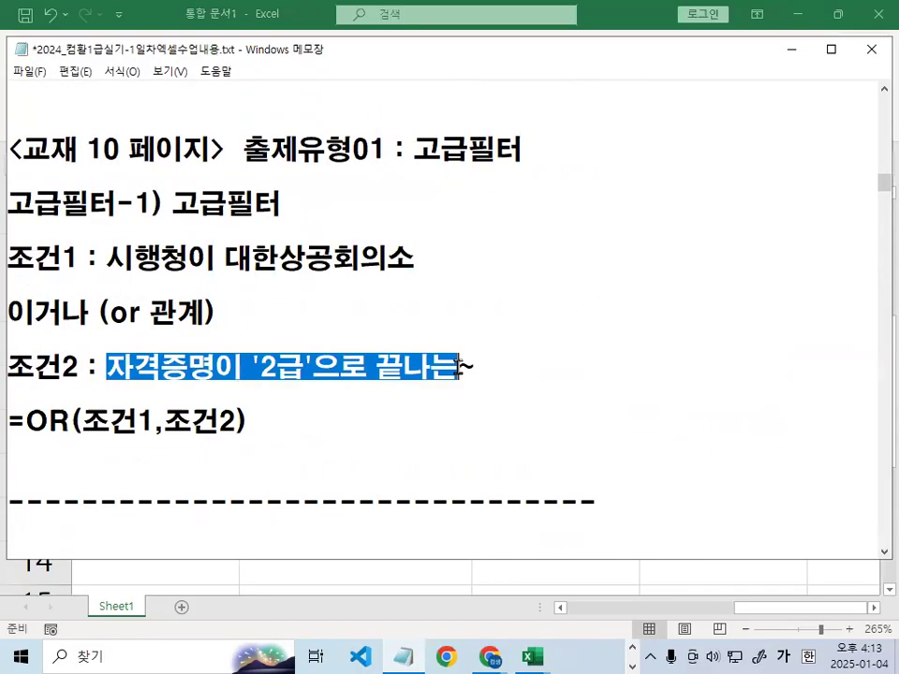
pyautogui.moveTo(372, 368); pyautogui.dragTo(481, 359)
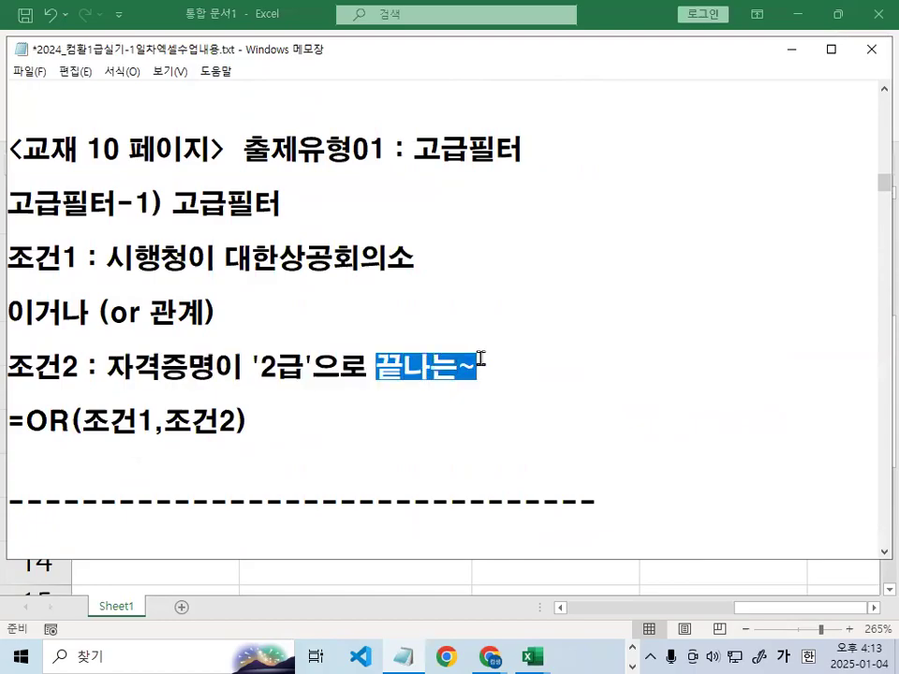
pyautogui.moveTo(82, 422); pyautogui.dragTo(236, 421)
pyautogui.moveTo(28, 424); pyautogui.dragTo(80, 424)
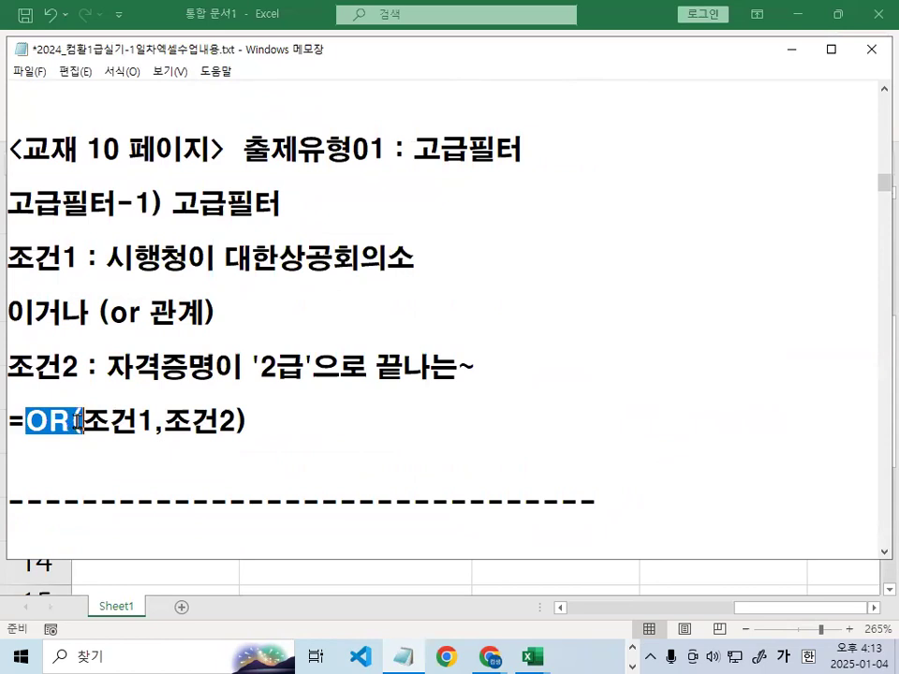
# Insert blank lines between the RIGHT(자격증명 셀주소,2)="2급") line and the =OR(E3="대한상공회의소",…) line
pyautogui.scroll(-3, 182, 481)
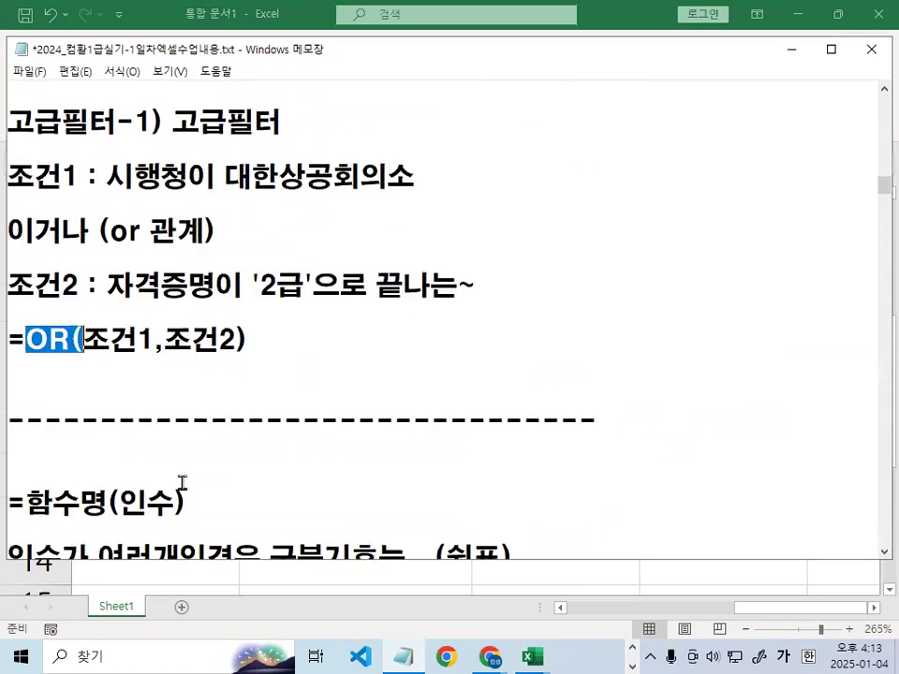
pyautogui.scroll(-2, 187, 506)
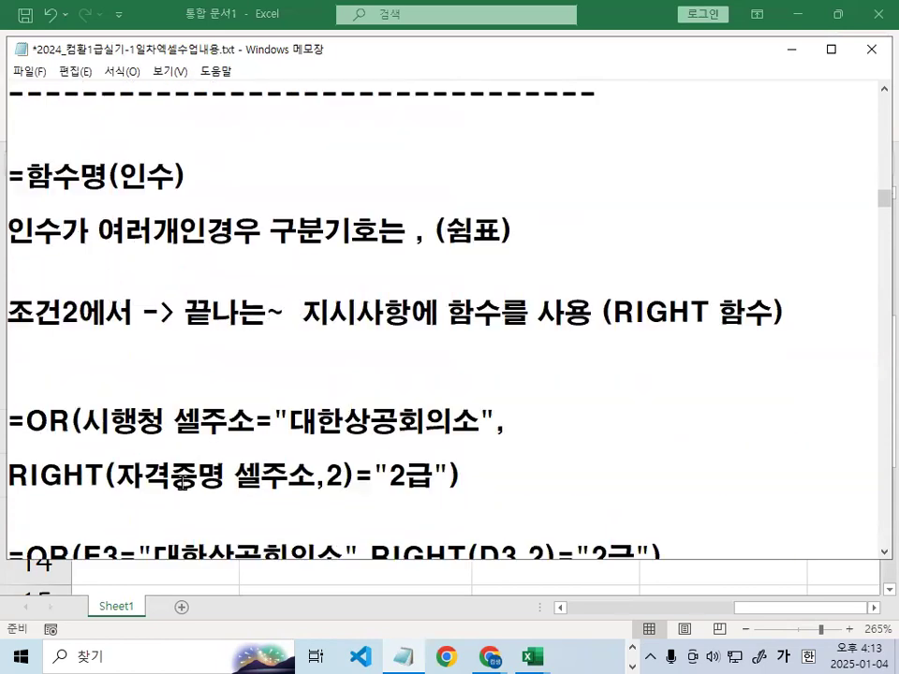
pyautogui.click(147, 513)
pyautogui.scroll(-1, 150, 506)
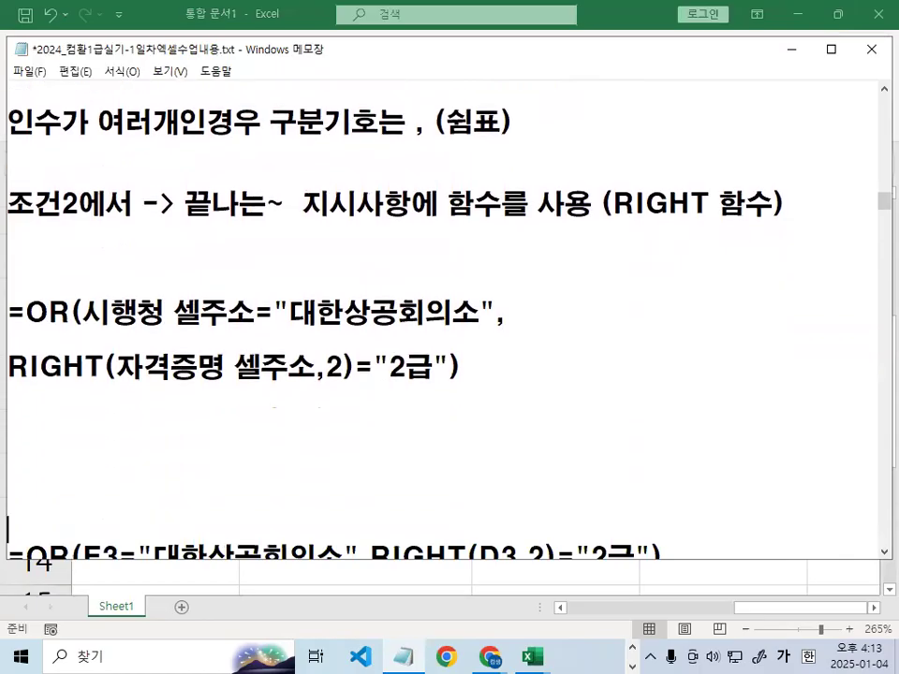
# Highlight the equals sign, the quotation marks and the separating comma of the 시행청 condition in the OR formula
pyautogui.moveTo(71, 367); pyautogui.dragTo(270, 368)
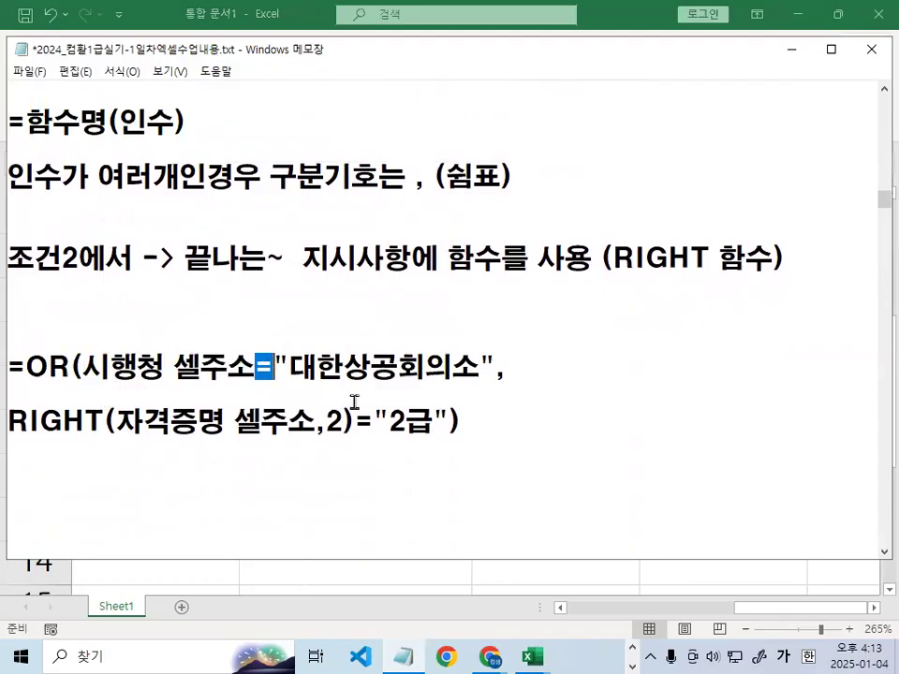
pyautogui.moveTo(275, 368); pyautogui.dragTo(287, 368)
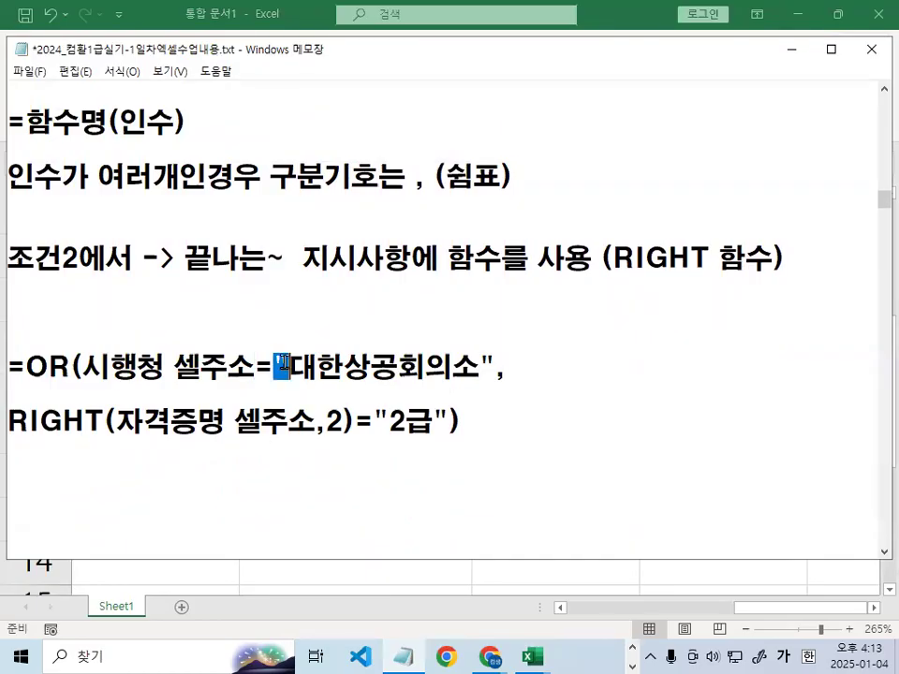
pyautogui.moveTo(480, 368); pyautogui.dragTo(495, 368)
pyautogui.moveTo(82, 368); pyautogui.dragTo(517, 368)
pyautogui.click(509, 368)
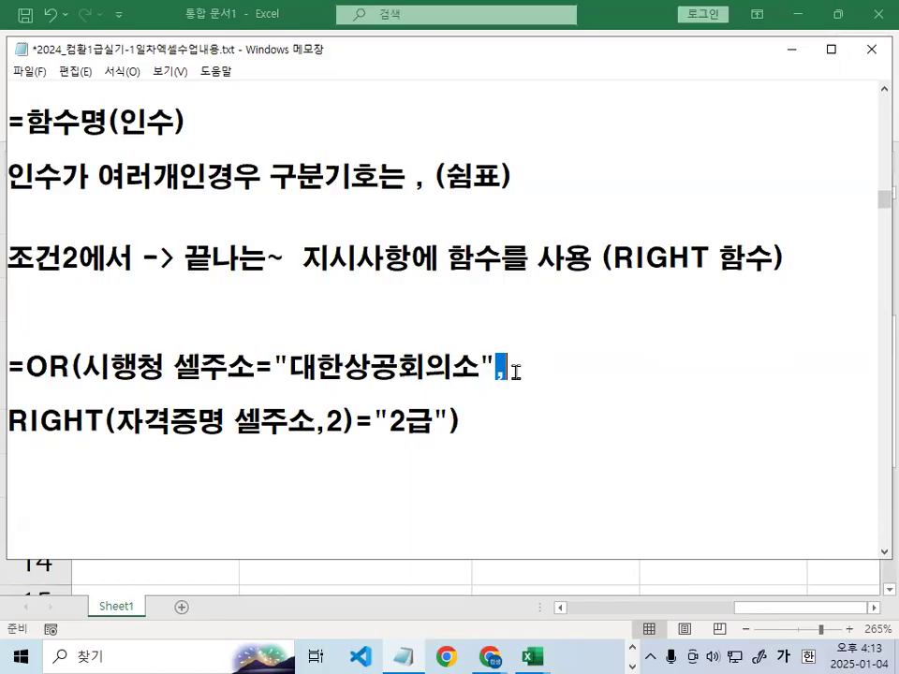
# Highlight the RIGHT condition's 자격증명 셀주소 argument, its character count 2 and the comparison value "2급"
pyautogui.click(16, 421)
pyautogui.moveTo(11, 422); pyautogui.dragTo(286, 423)
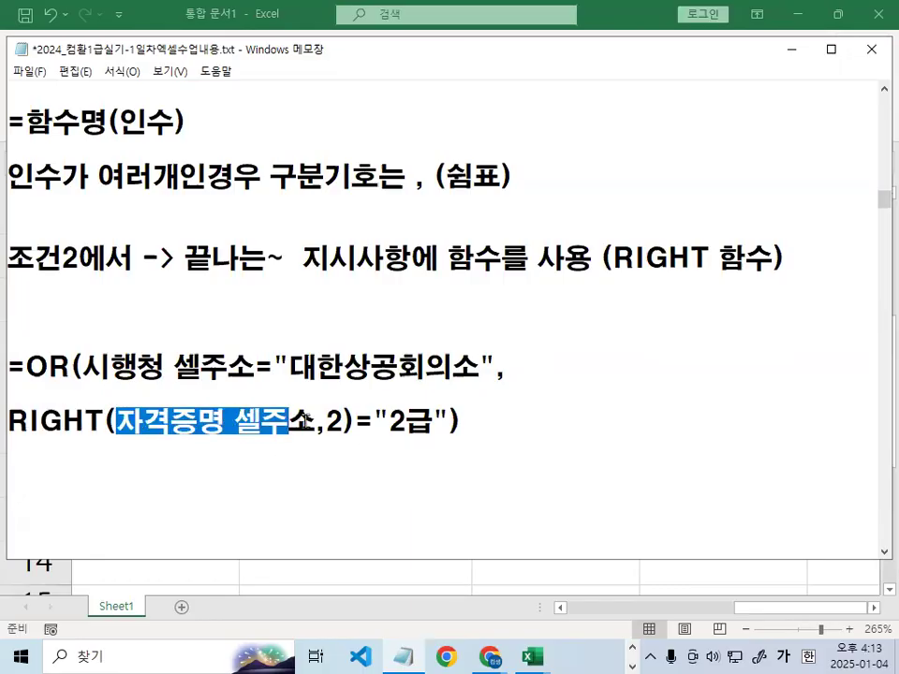
pyautogui.doubleClick(333, 421)
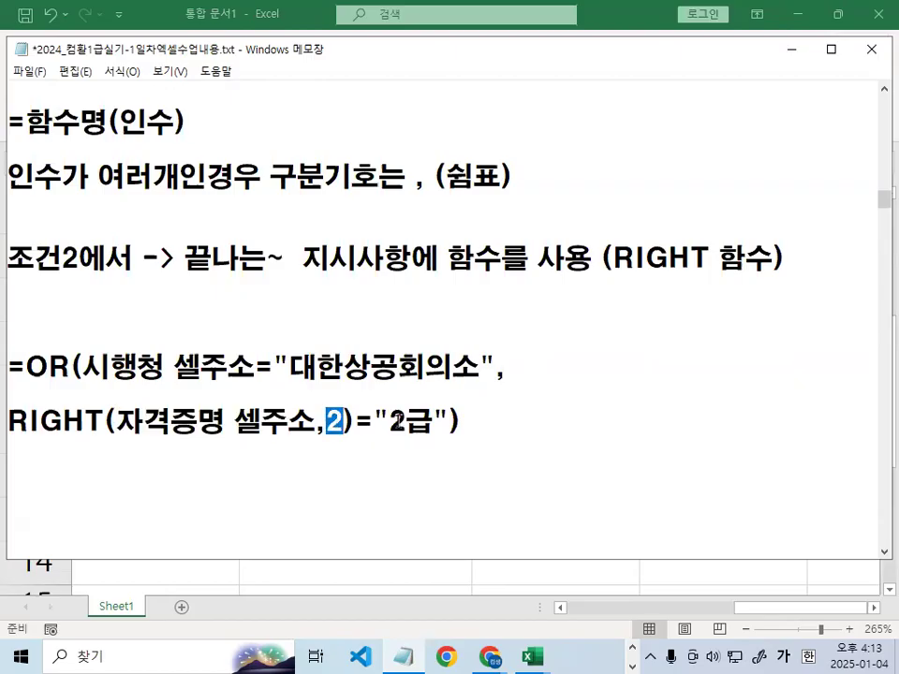
pyautogui.doubleClick(335, 423)
pyautogui.doubleClick(413, 421)
# On the magnified notes, circle the RIGHT function's 2 and the value "2급" in red pen with a sketch below, and highlight that 2
pyautogui.press('Down')
pyautogui.moveTo(394, 449)
pyautogui.mouseDown()
pyautogui.moveTo(385, 469)
pyautogui.moveTo(492, 481)
pyautogui.mouseUp()
pyautogui.moveTo(424, 480); pyautogui.dragTo(423, 572)
pyautogui.moveTo(466, 489); pyautogui.dragTo(471, 545)
pyautogui.moveTo(525, 493)
pyautogui.mouseDown()
pyautogui.moveTo(497, 546)
pyautogui.moveTo(489, 483)
pyautogui.mouseUp()
pyautogui.moveTo(275, 405)
pyautogui.mouseDown()
pyautogui.moveTo(249, 375)
pyautogui.moveTo(264, 414)
pyautogui.moveTo(249, 474)
pyautogui.moveTo(300, 473)
pyautogui.mouseUp()
pyautogui.moveTo(274, 524); pyautogui.dragTo(273, 581)
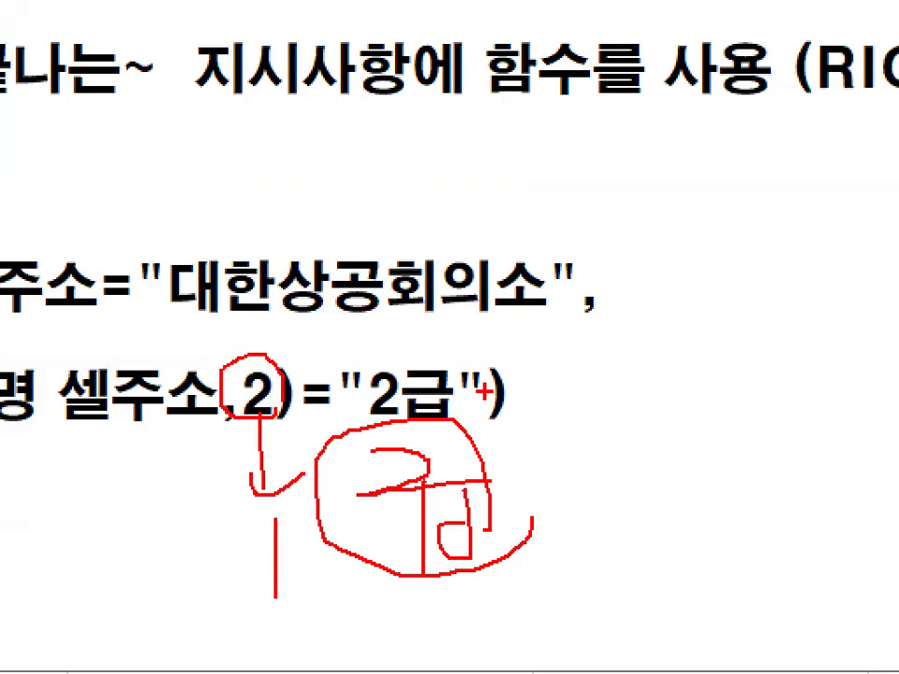
pyautogui.moveTo(483, 393); pyautogui.dragTo(485, 412)
pyautogui.moveTo(267, 423)
pyautogui.mouseDown()
pyautogui.moveTo(214, 379)
pyautogui.moveTo(281, 402)
pyautogui.mouseUp()
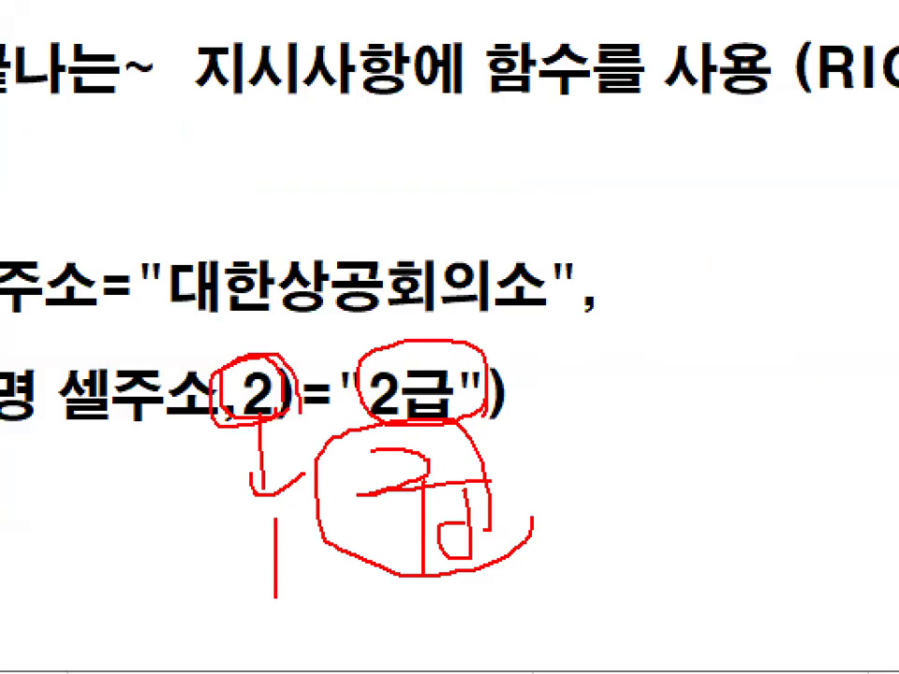
pyautogui.press('Escape')
pyautogui.moveTo(325, 421); pyautogui.dragTo(344, 421)
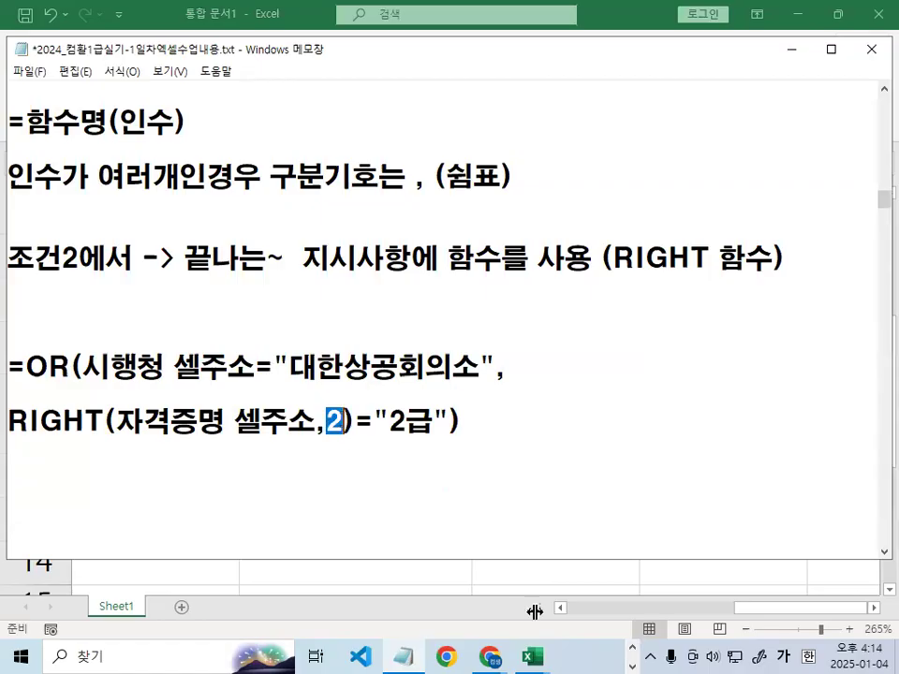
# Highlight the complete two-line OR formula containing the 시행청 and RIGHT conditions in the notes
pyautogui.moveTo(9, 368); pyautogui.dragTo(539, 423)
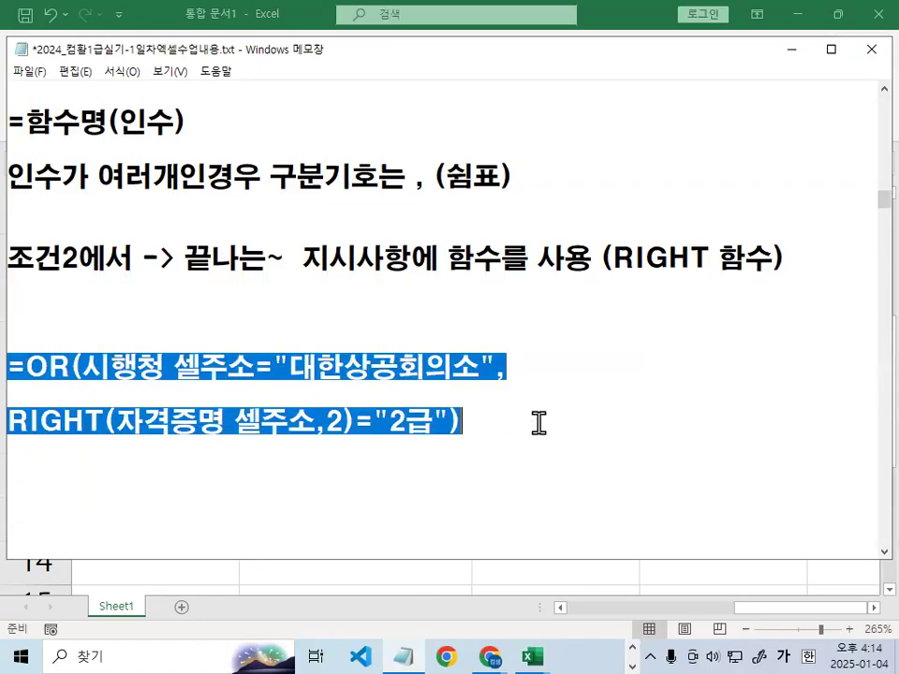
pyautogui.click(539, 424)
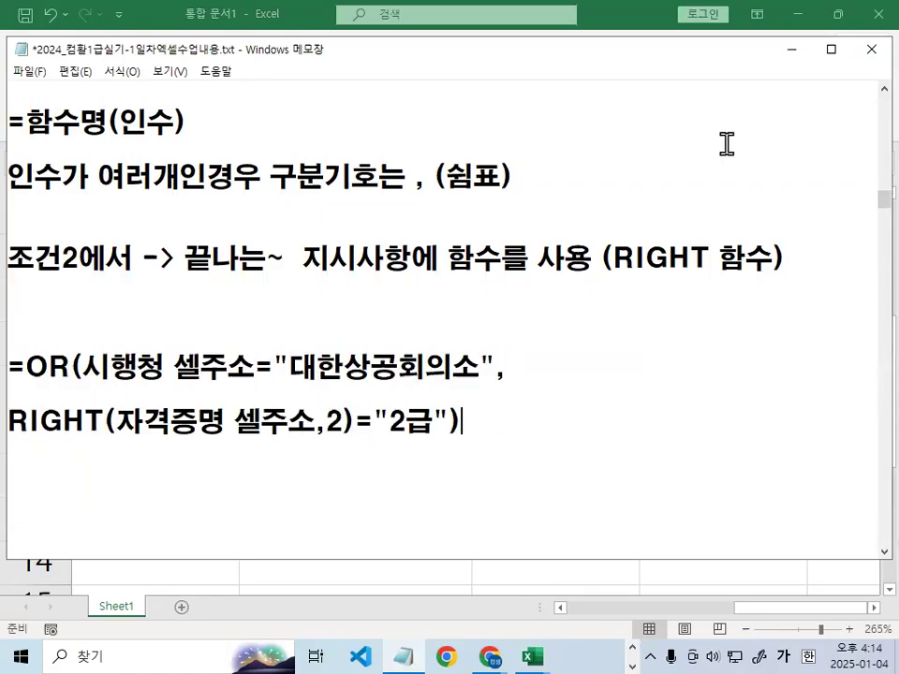
# Put the notes away and close the scratch workbook 통합 문서1 without saving it
pyautogui.click(792, 49)
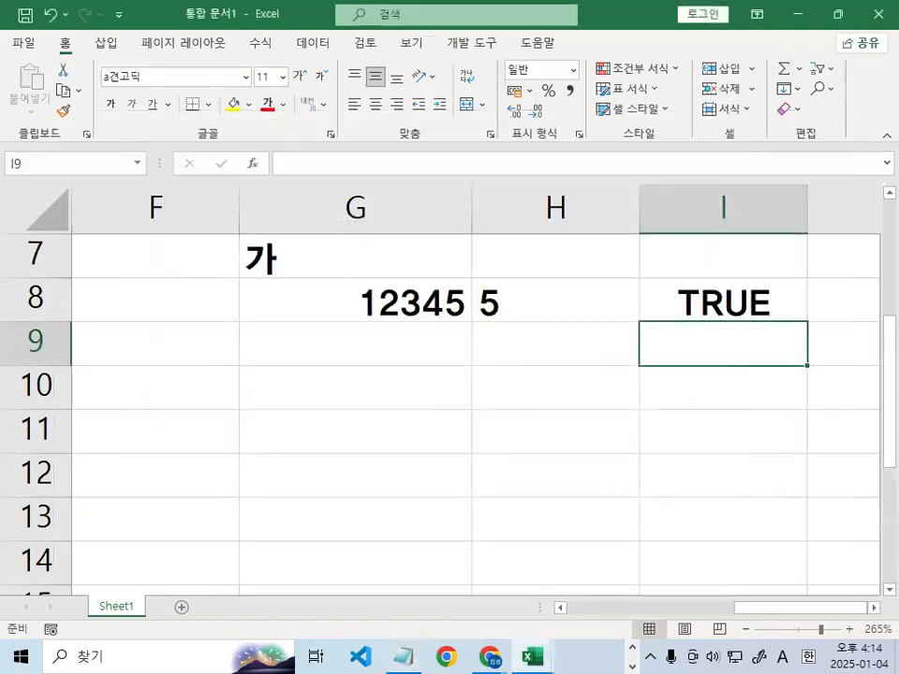
pyautogui.click(878, 13)
pyautogui.click(453, 363)
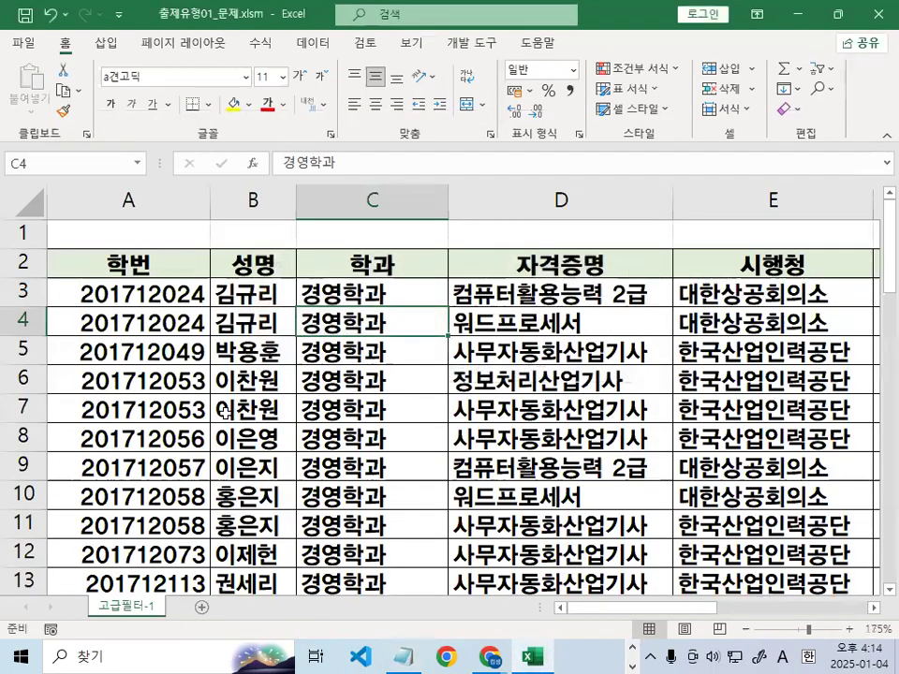
# Enter the heading 조건 in cell A30, below the data table of 출제유형01_문제.xlsm
pyautogui.click(252, 404)
pyautogui.scroll(-9, 244, 450)
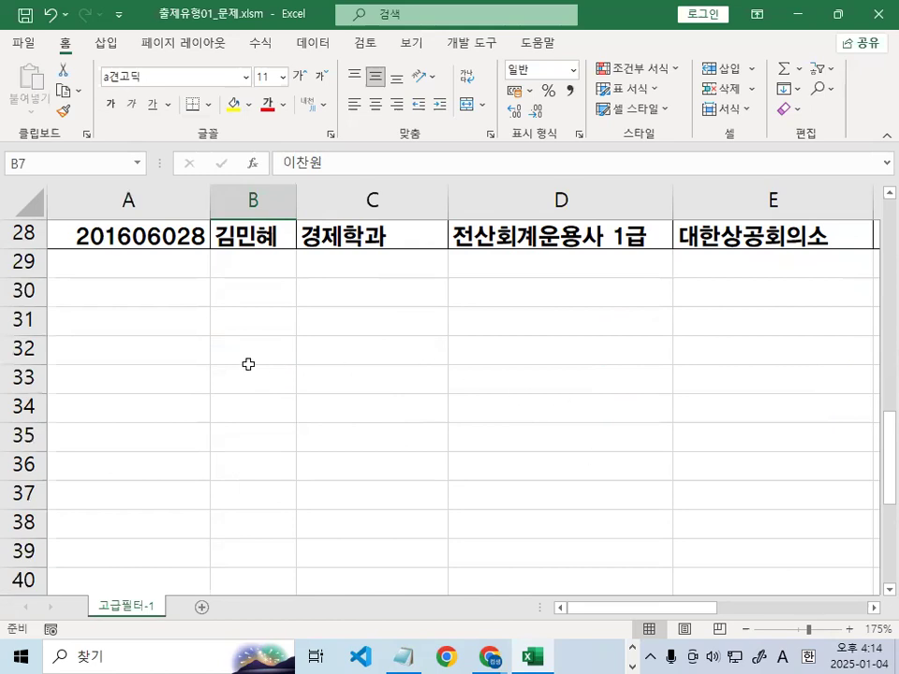
pyautogui.click(88, 302)
pyautogui.moveTo(146, 281); pyautogui.dragTo(167, 305)
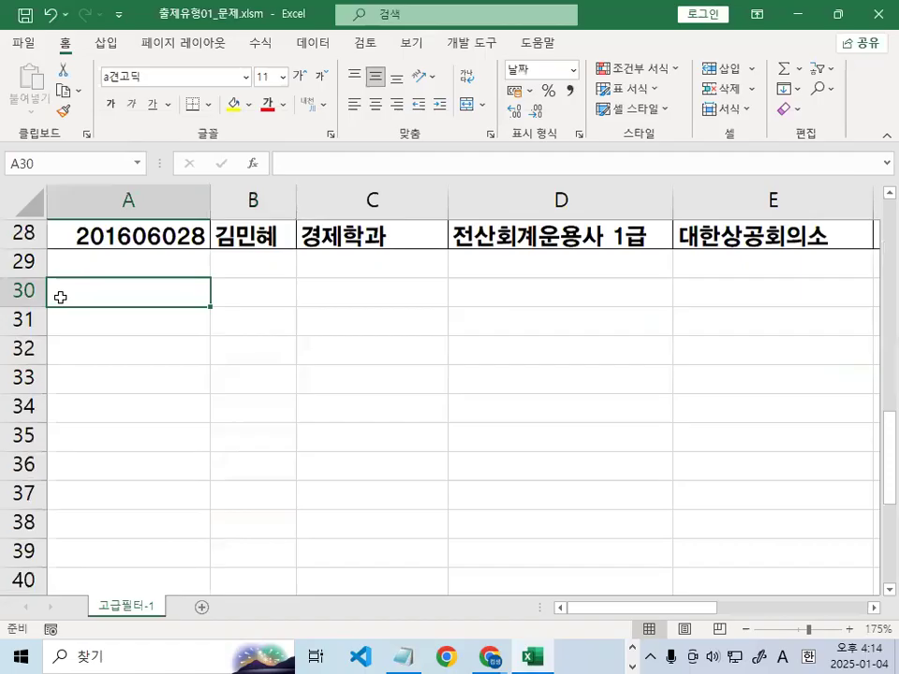
pyautogui.write('WH')
pyautogui.press('BackSpace')
pyautogui.press('BackSpace')
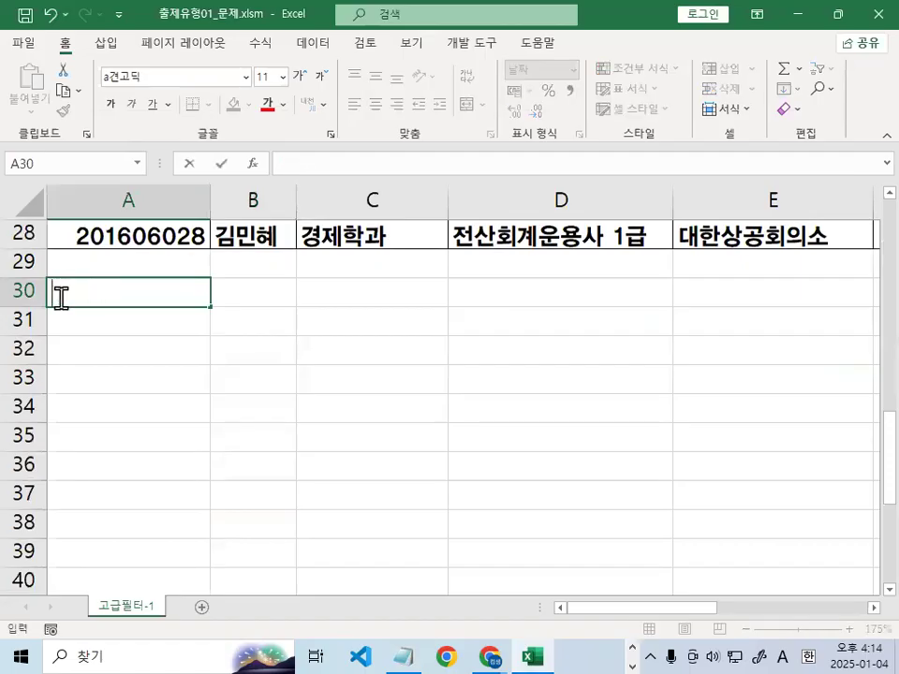
pyautogui.write('조건')
pyautogui.press('Return')
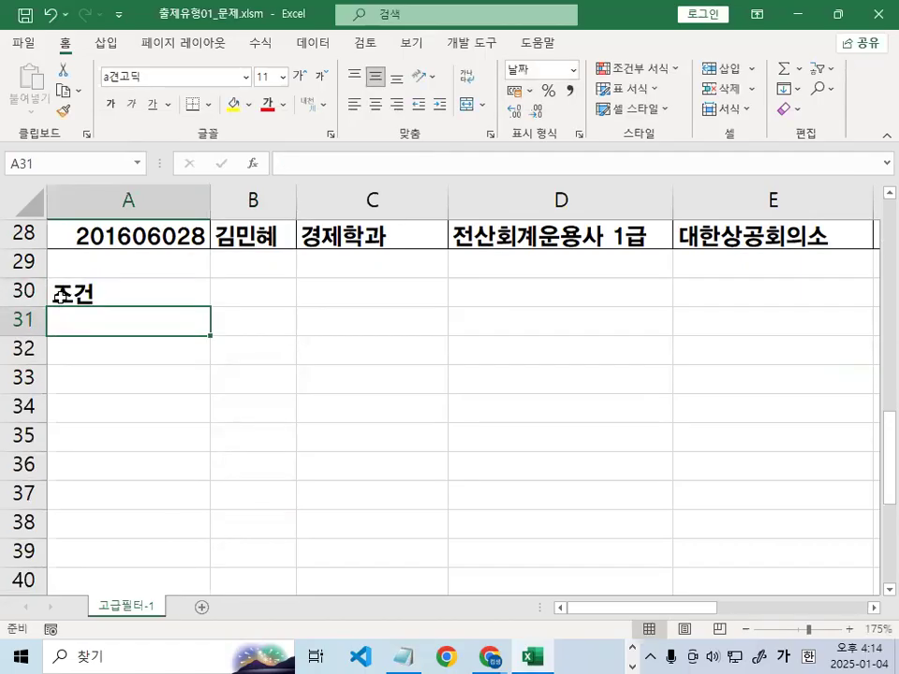
# Mark cell A31 with a red pen circle and start the formula =OR( in it
pyautogui.keyDown('ctrl'); pyautogui.scroll(4, 50, 313); pyautogui.keyUp('ctrl')
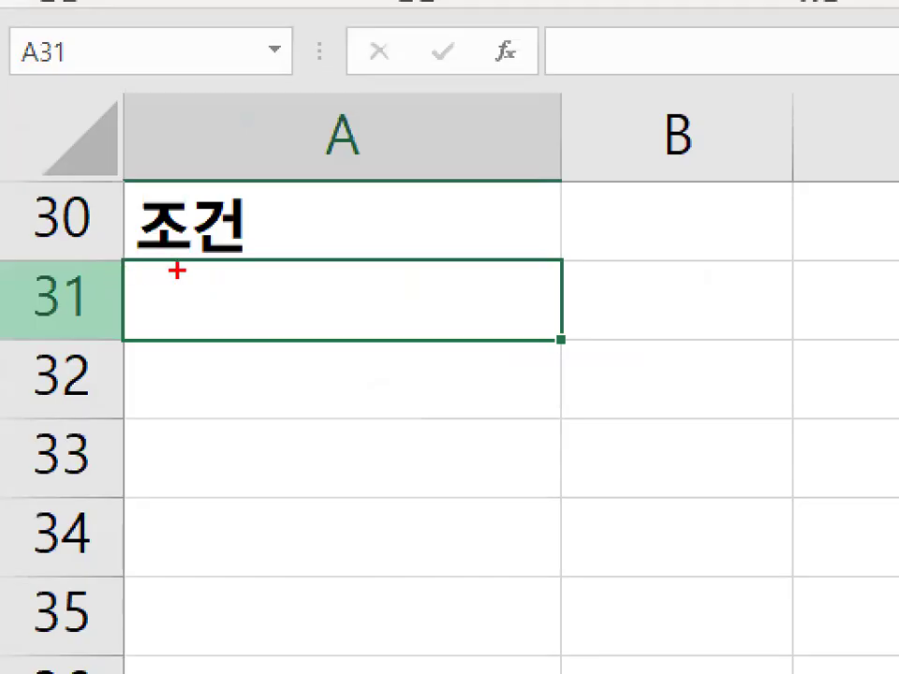
pyautogui.moveTo(126, 277)
pyautogui.mouseDown()
pyautogui.moveTo(114, 301)
pyautogui.moveTo(85, 277)
pyautogui.moveTo(117, 295)
pyautogui.mouseUp()
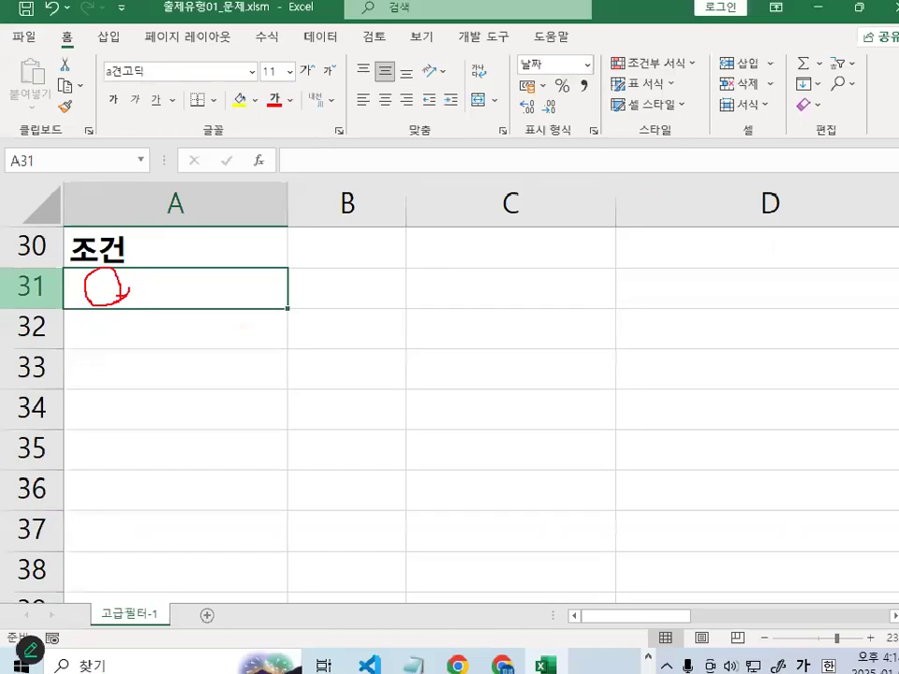
pyautogui.write('=')
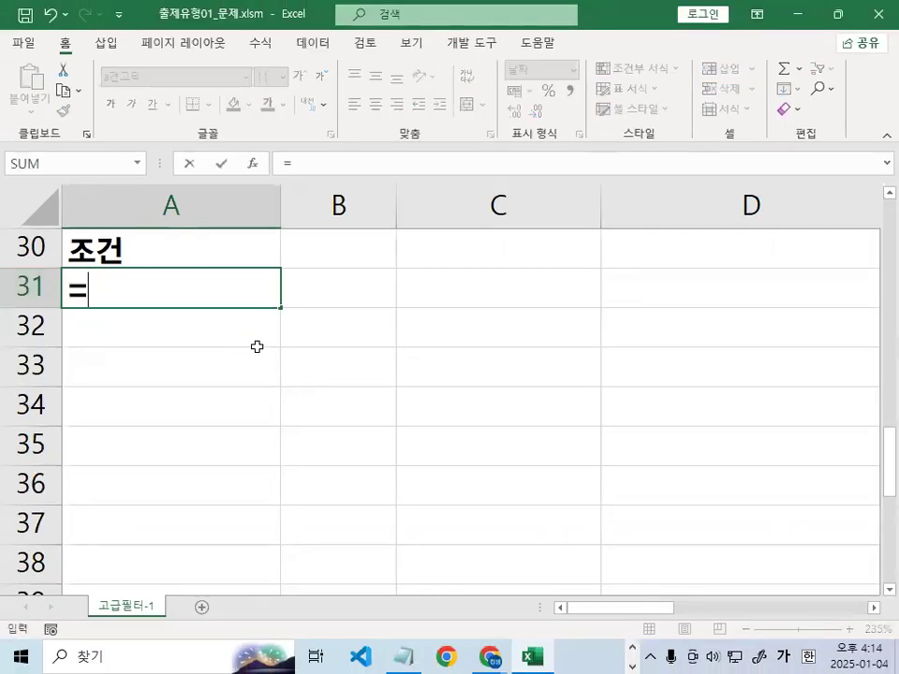
pyautogui.write('ㅐㄱ')
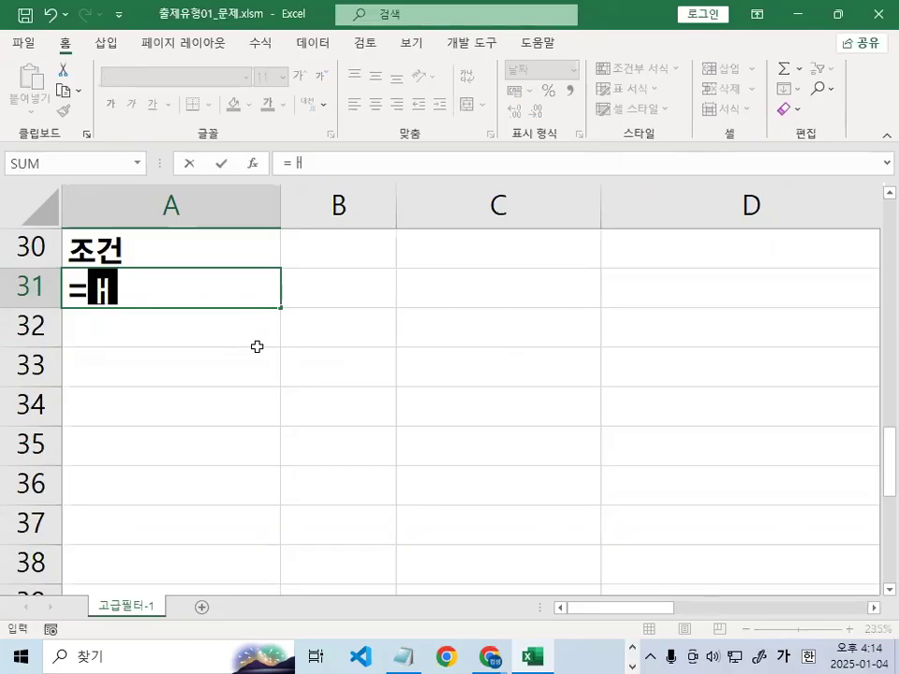
pyautogui.press('BackSpace')
pyautogui.press('BackSpace')
pyautogui.press('Hangul')
pyautogui.write('OR(')
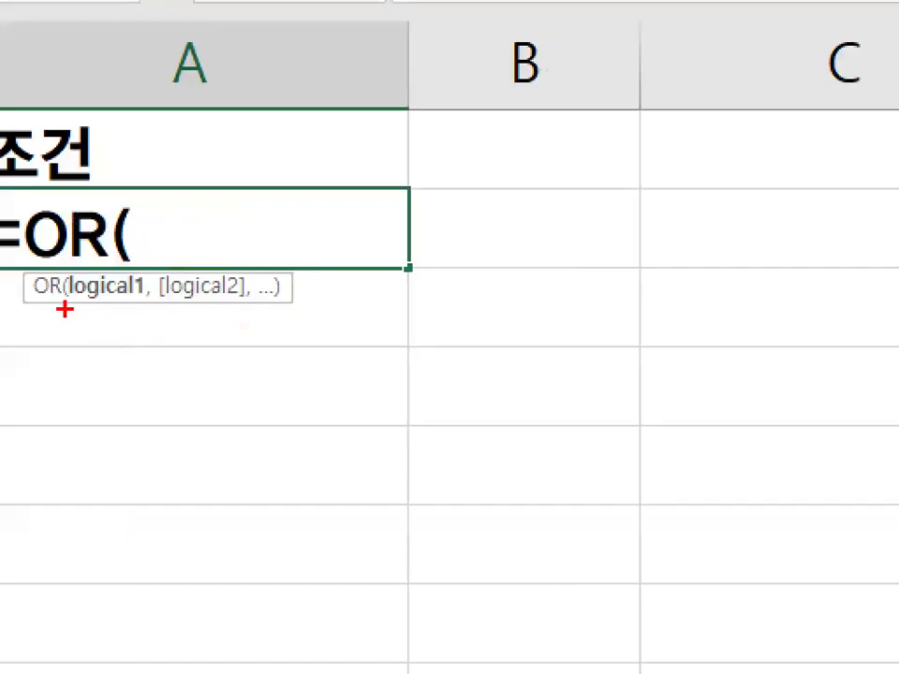
# Underline the logical1 argument in the OR function's hint with red pen on the magnified sheet
pyautogui.moveTo(64, 306); pyautogui.dragTo(170, 300)
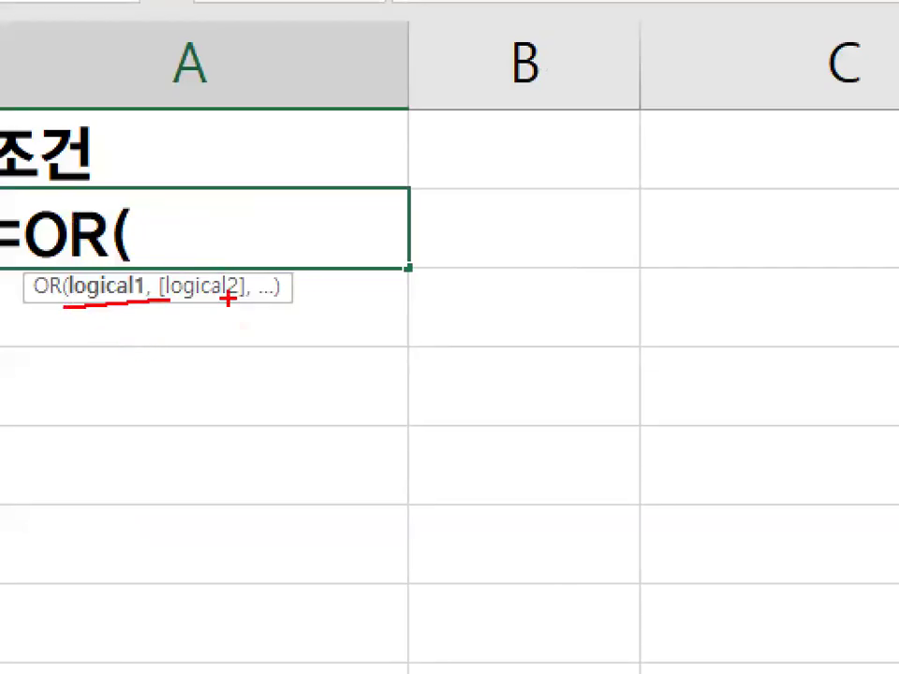
pyautogui.moveTo(115, 191); pyautogui.dragTo(335, 1)
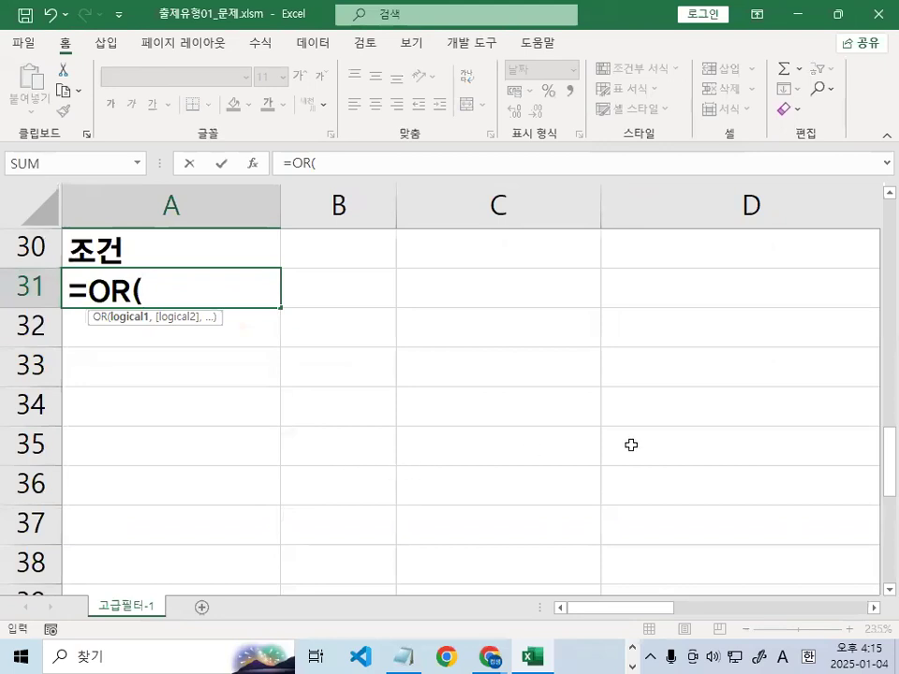
# Circle the 시행청 header in E2 in red pen on the magnified table and cross it out
pyautogui.scroll(9, 531, 467)
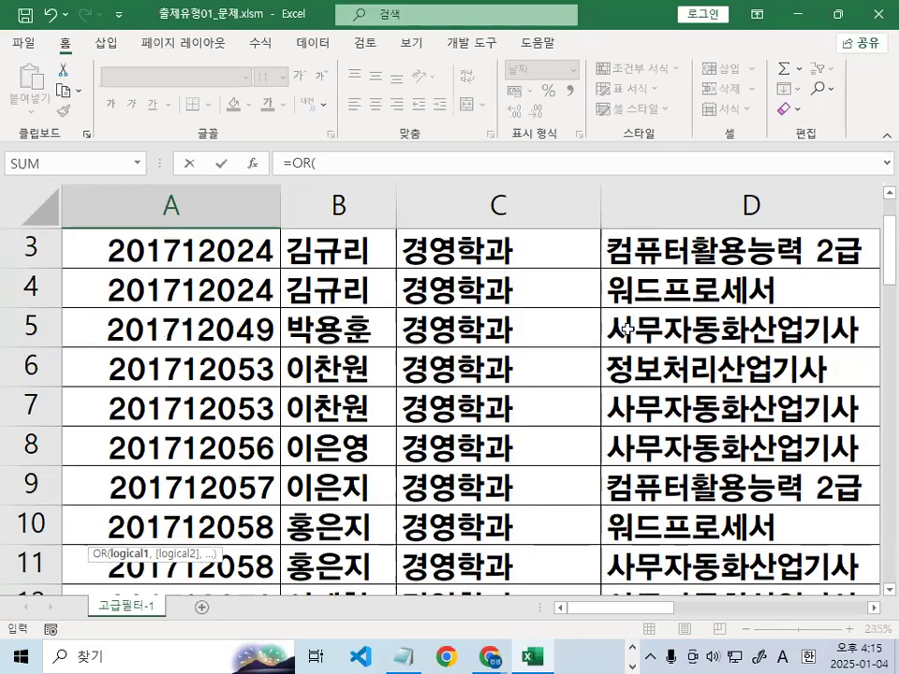
pyautogui.scroll(1, 634, 356)
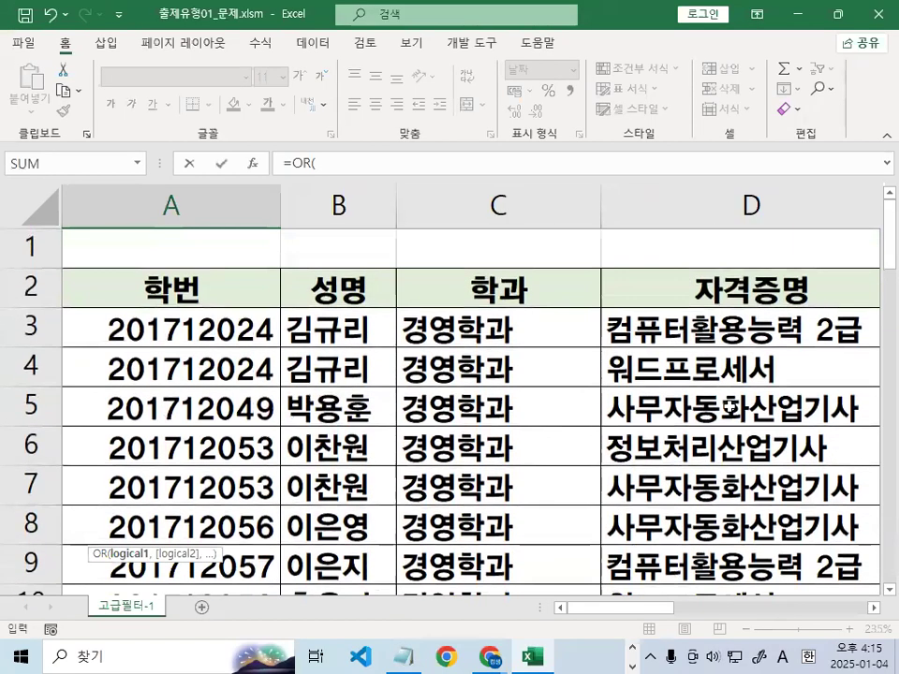
pyautogui.click(873, 608)
pyautogui.click(874, 609)
pyautogui.click(874, 609)
pyautogui.hotkey('ctrl', '1')
pyautogui.click(500, 281)
pyautogui.moveTo(588, 285)
pyautogui.mouseDown()
pyautogui.moveTo(589, 297)
pyautogui.moveTo(565, 278)
pyautogui.mouseUp()
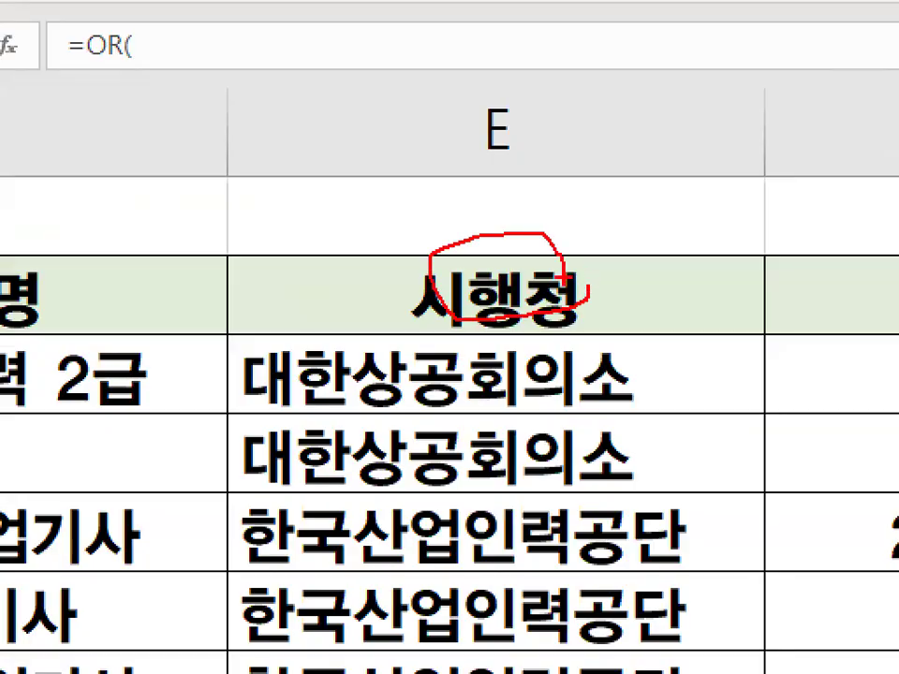
pyautogui.moveTo(431, 218); pyautogui.dragTo(571, 384)
pyautogui.moveTo(579, 224); pyautogui.dragTo(377, 329)
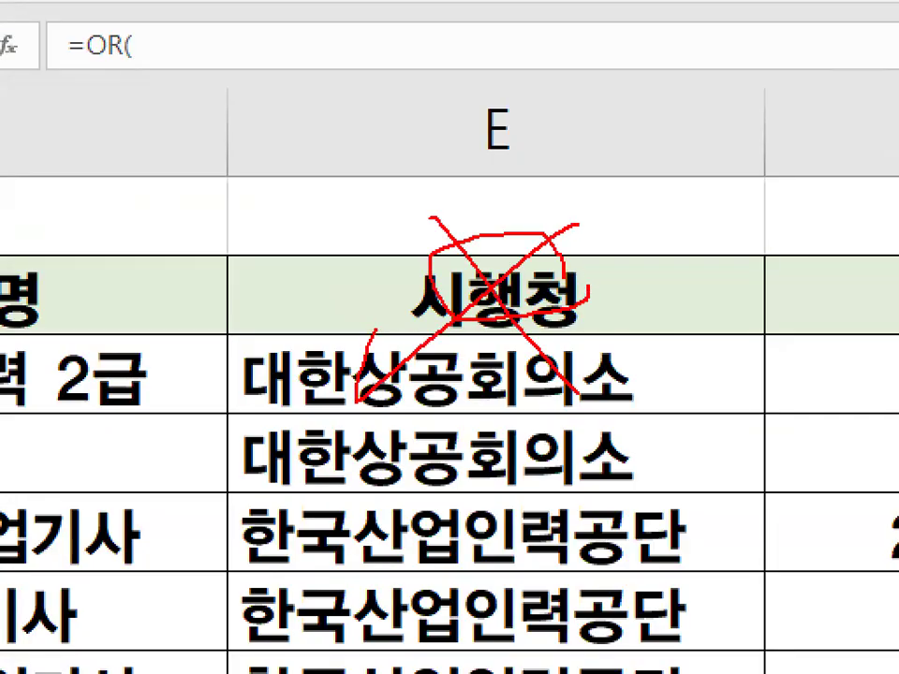
pyautogui.press('Escape')
# Circle the first data cell E3 in red, strike through the 시행청 header and mark E3 with a tick
pyautogui.hotkey('ctrl', '1')
pyautogui.click(564, 349)
pyautogui.moveTo(564, 350)
pyautogui.mouseDown()
pyautogui.moveTo(495, 376)
pyautogui.moveTo(513, 354)
pyautogui.mouseUp()
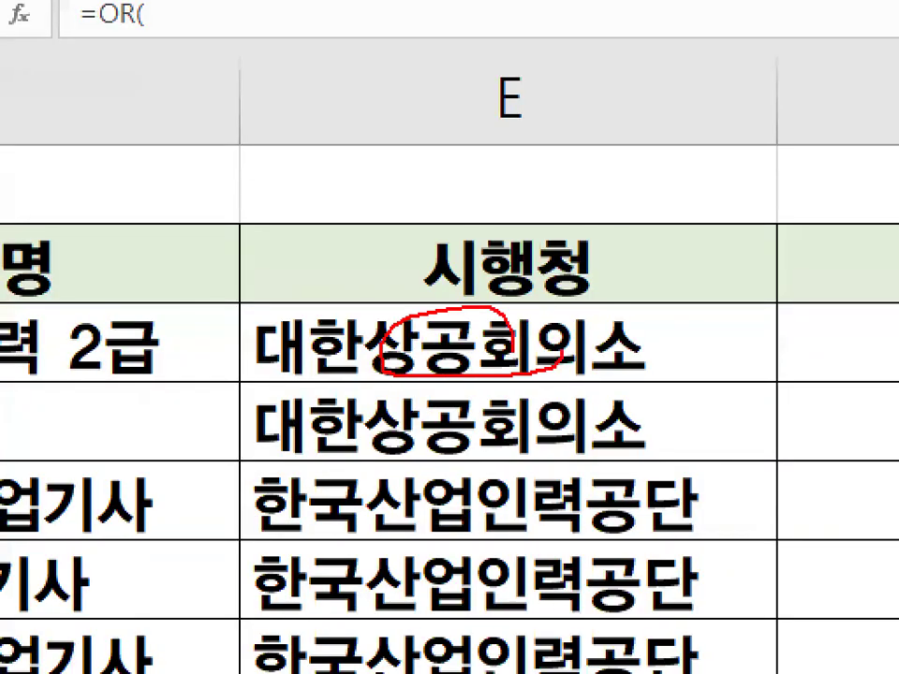
pyautogui.moveTo(421, 259); pyautogui.dragTo(604, 265)
pyautogui.moveTo(746, 175); pyautogui.dragTo(622, 330)
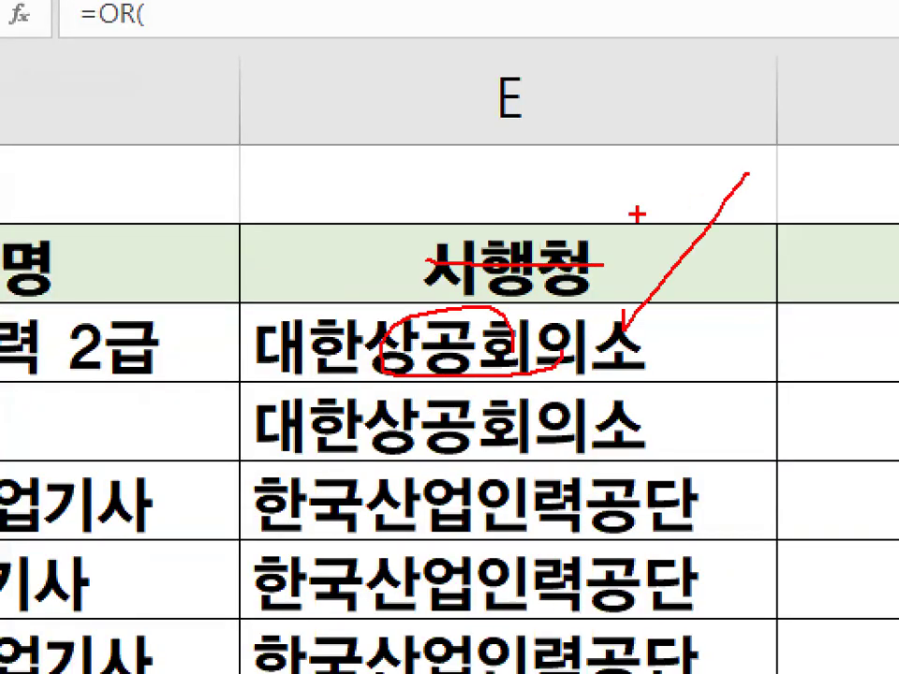
pyautogui.moveTo(651, 155); pyautogui.dragTo(801, 364)
pyautogui.press('Escape')
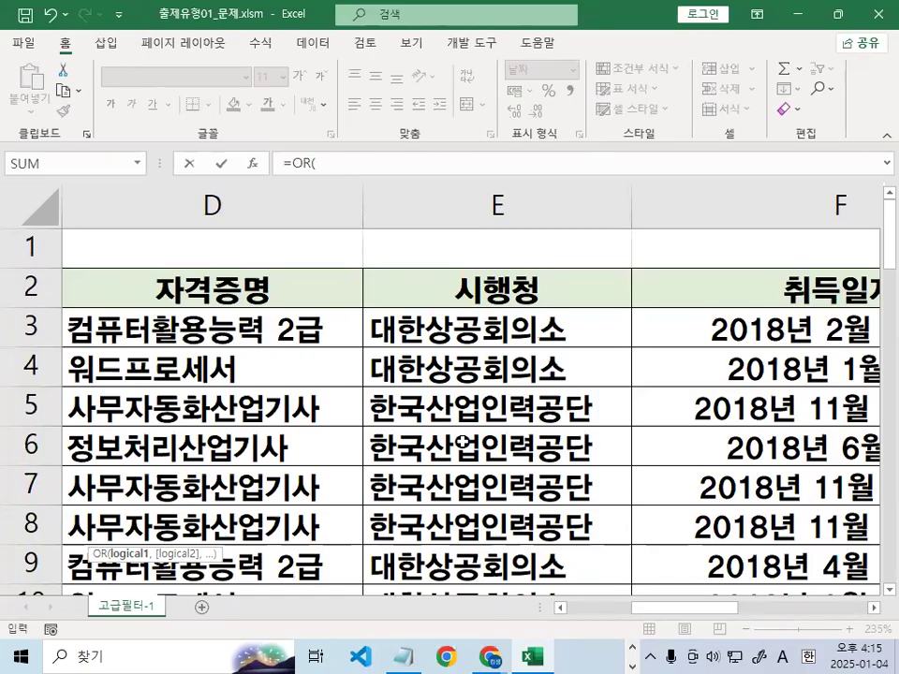
# Circle the 한국산업인력공단 entry in E5 in red and tick the first 대한상공회의소 entry in E3
pyautogui.hotkey('ctrl', '1')
pyautogui.moveTo(514, 409)
pyautogui.mouseDown()
pyautogui.moveTo(483, 416)
pyautogui.moveTo(500, 405)
pyautogui.mouseUp()
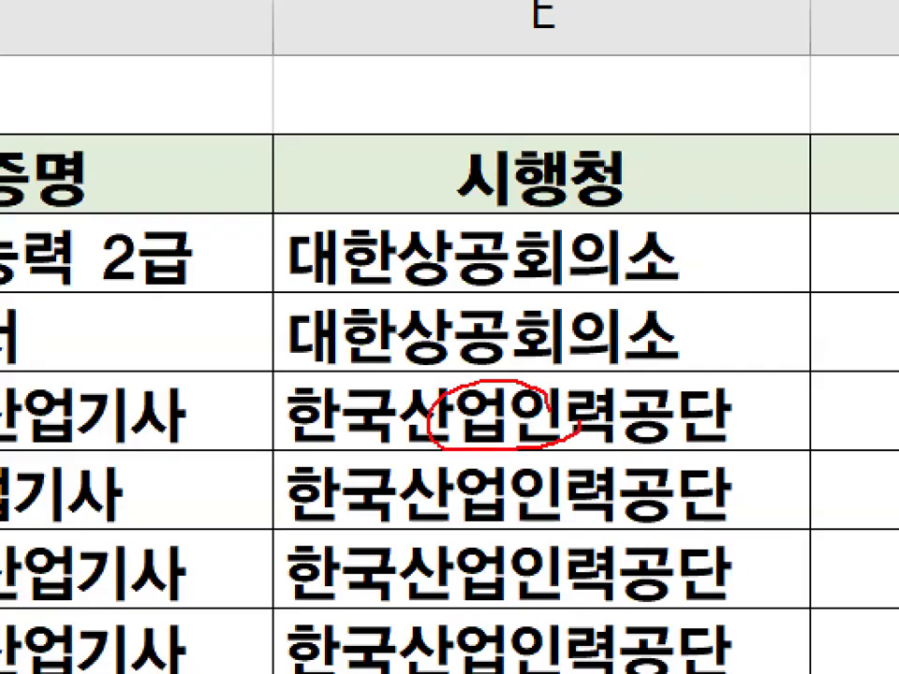
pyautogui.moveTo(283, 213); pyautogui.dragTo(468, 64)
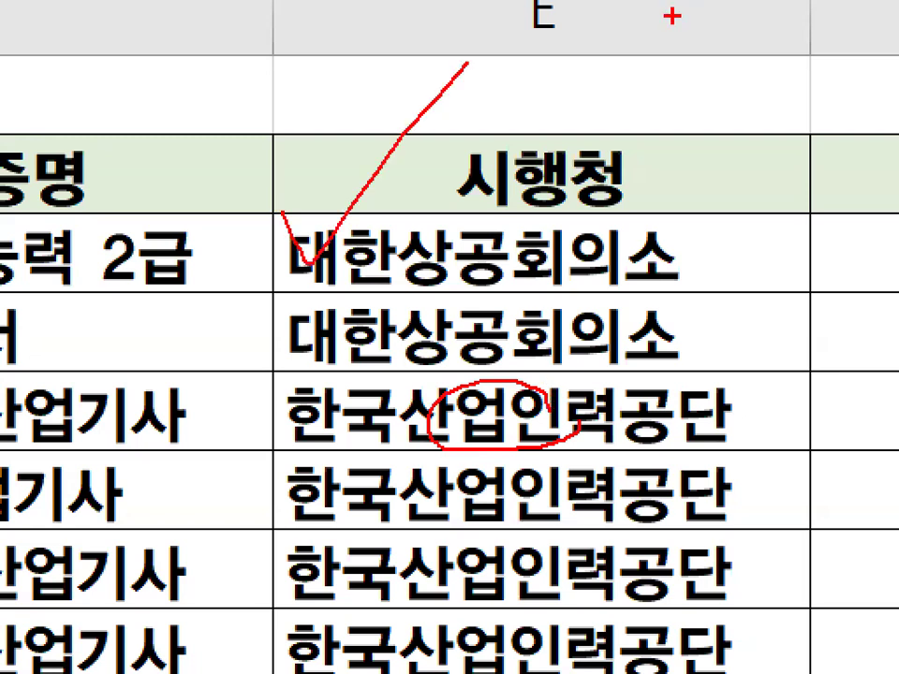
pyautogui.press('Escape')
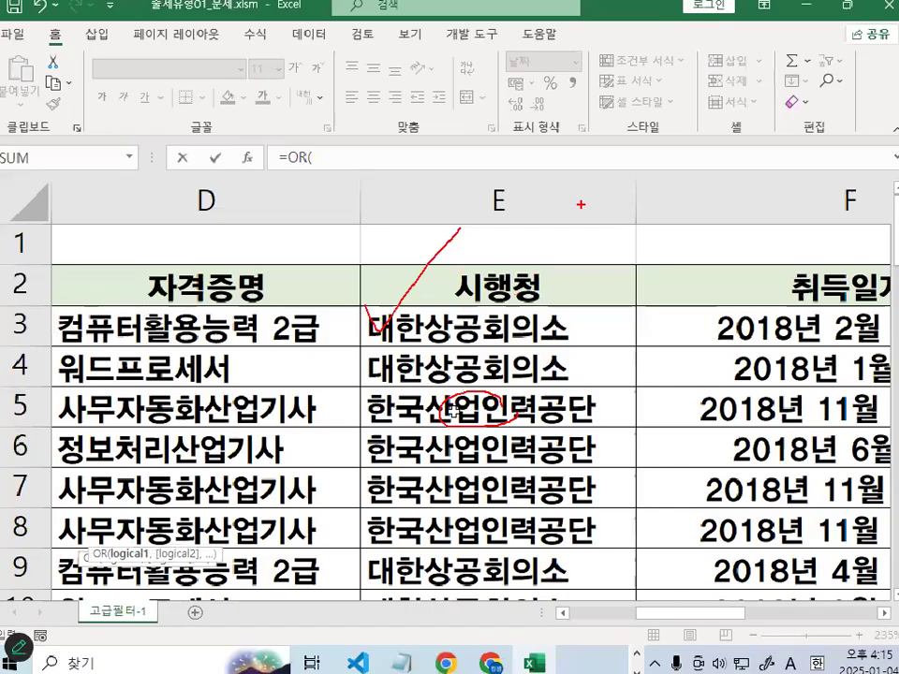
# Add cell E3 as the reference of the OR formula's first condition and return to A31
pyautogui.click(473, 326)
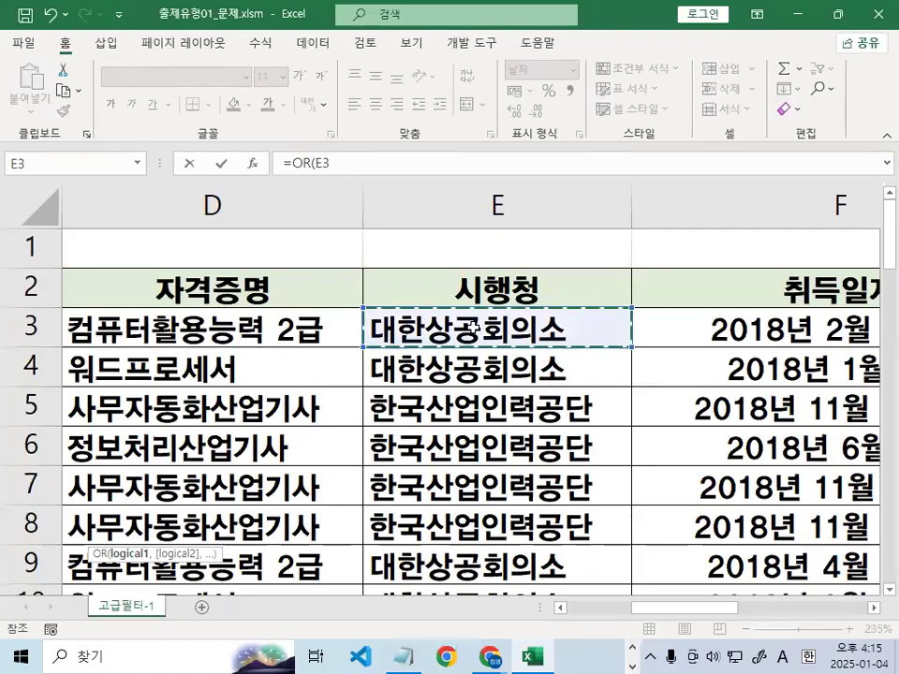
pyautogui.scroll(-2, 432, 405)
pyautogui.scroll(-1, 432, 404)
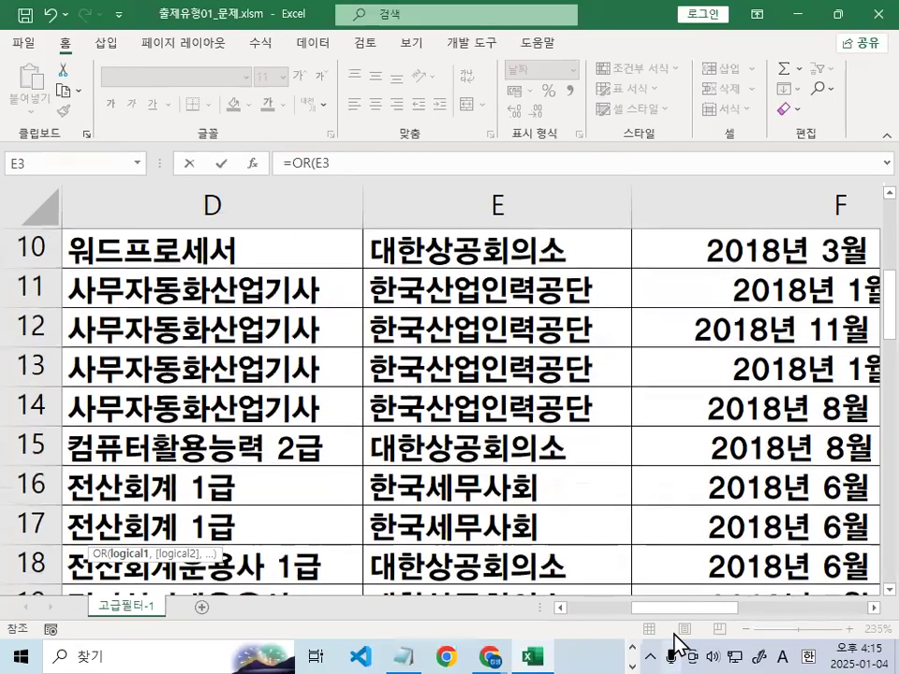
pyautogui.moveTo(682, 608); pyautogui.dragTo(604, 609)
pyautogui.scroll(-7, 408, 495)
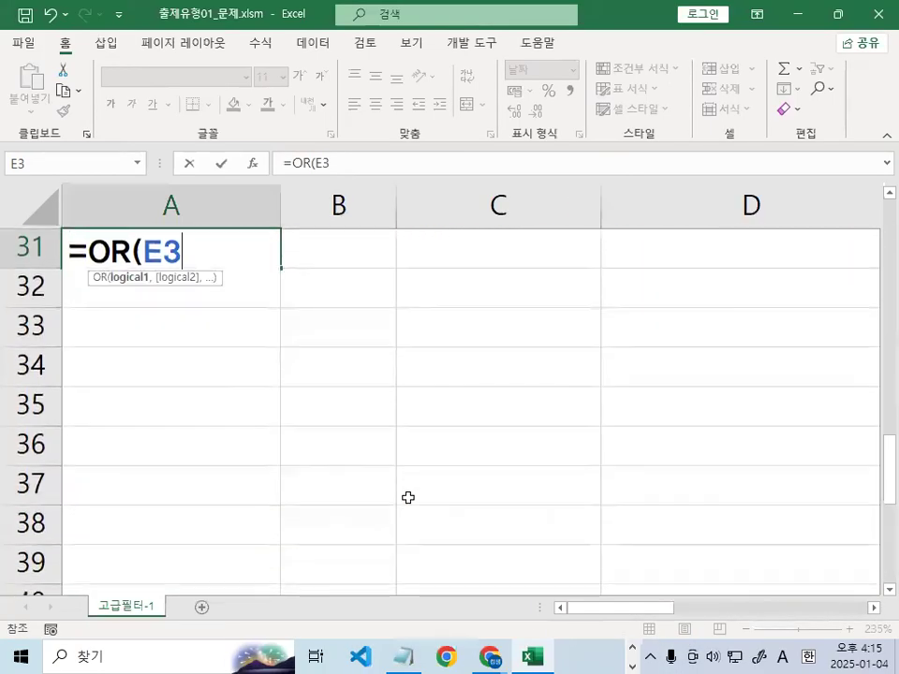
# Complete the first OR condition in A31 by comparing E3 with the text: ="대한상공회의소"
pyautogui.write('=')
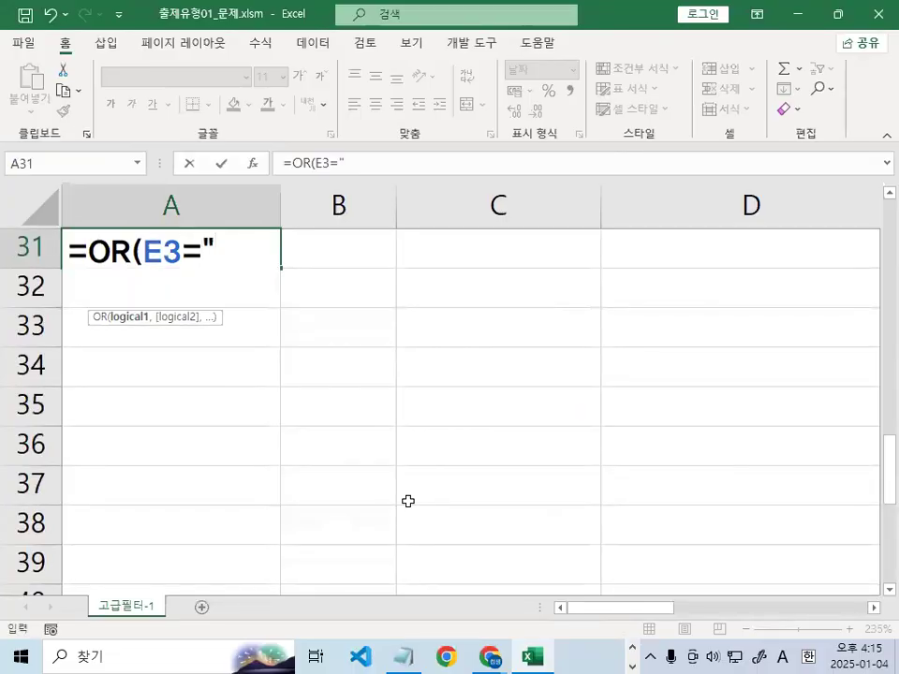
pyautogui.write('"EO')
pyautogui.press('BackSpace')
pyautogui.press('BackSpace')
pyautogui.press('Hangul')
pyautogui.write('대한')
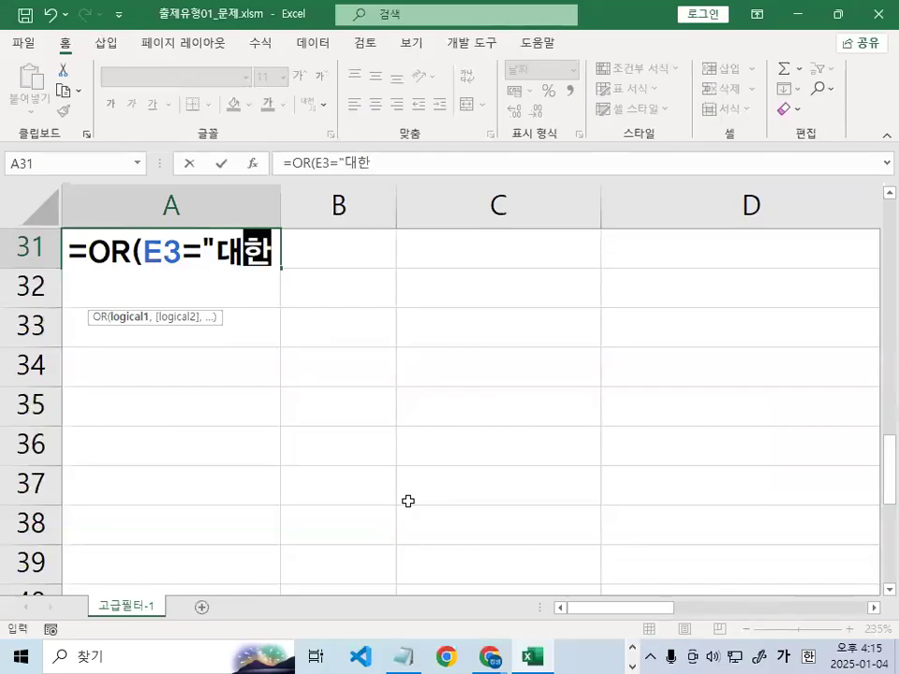
pyautogui.write('상공ㅎ')
pyautogui.write('회의소')
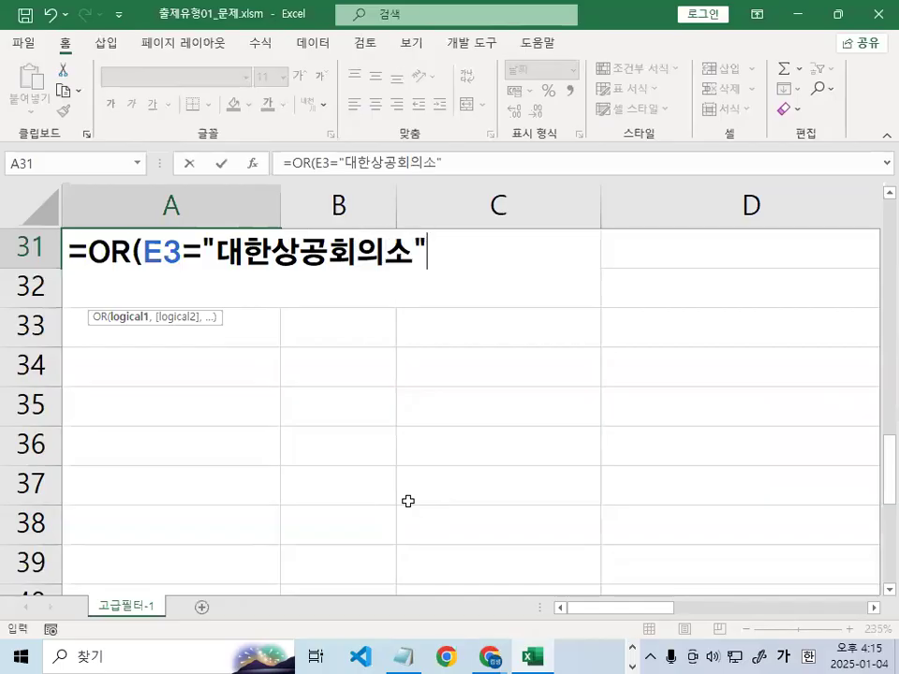
# Underline E3 and "대한상공회의소" in the magnified A31 formula with red pen and put a tick above each
pyautogui.scroll(1, 199, 231)
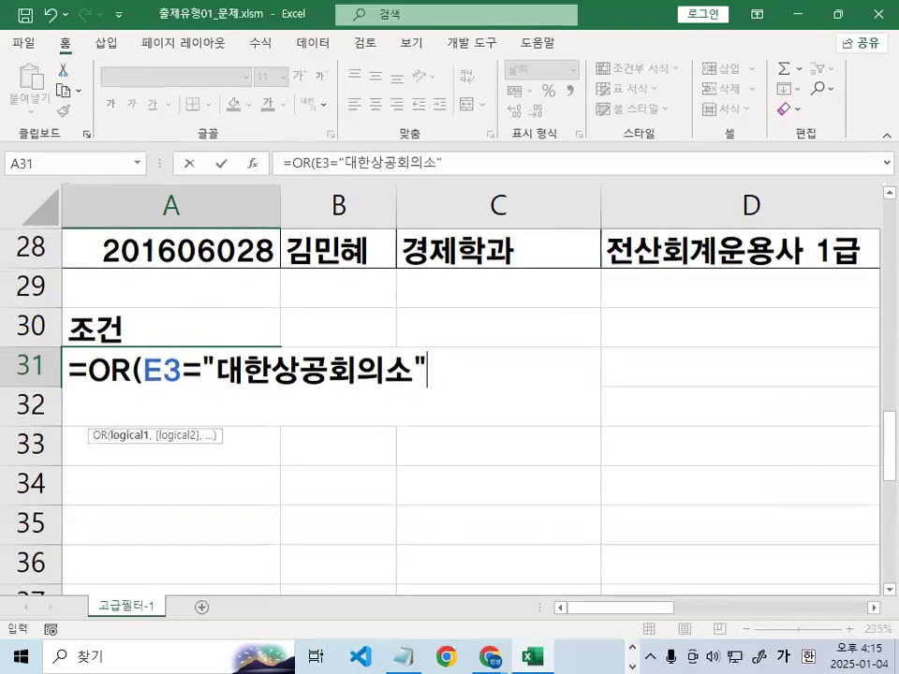
pyautogui.moveTo(135, 380); pyautogui.dragTo(194, 379)
pyautogui.moveTo(195, 300)
pyautogui.mouseDown()
pyautogui.moveTo(220, 328)
pyautogui.moveTo(298, 234)
pyautogui.mouseUp()
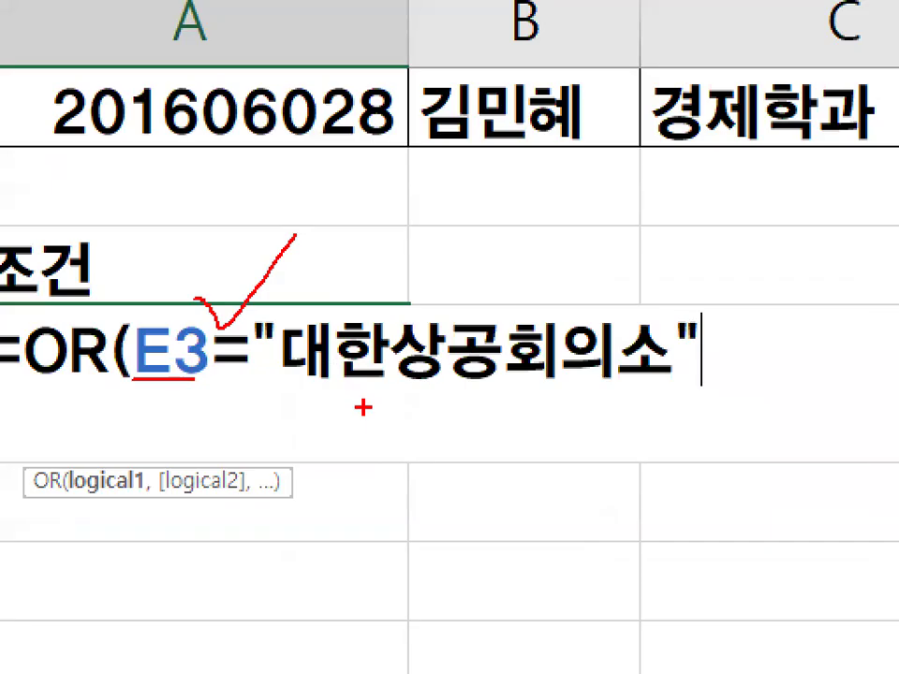
pyautogui.moveTo(290, 390); pyautogui.dragTo(685, 388)
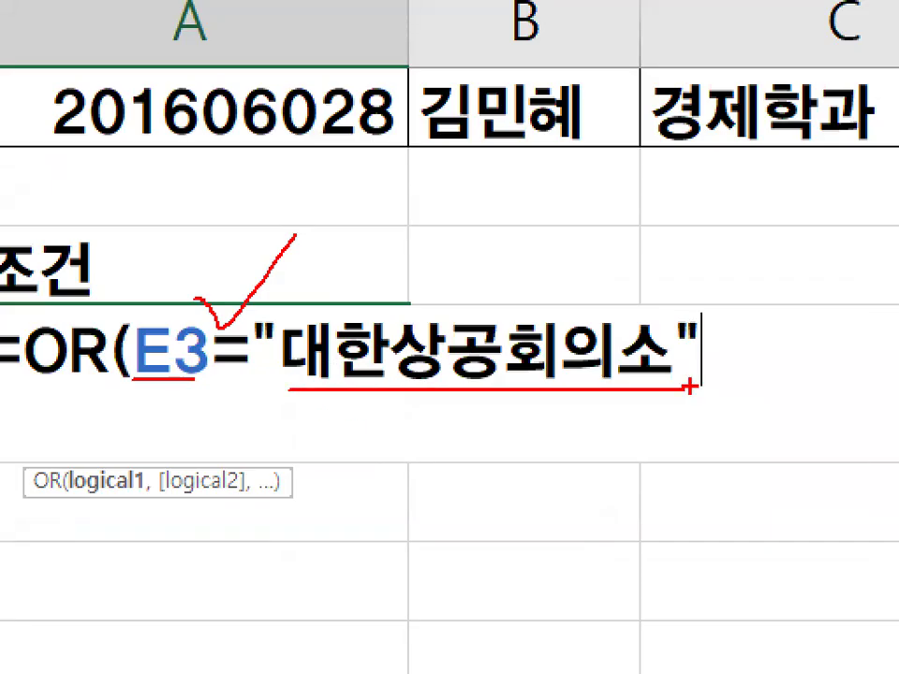
pyautogui.moveTo(476, 241); pyautogui.dragTo(478, 276)
pyautogui.moveTo(478, 277); pyautogui.dragTo(573, 157)
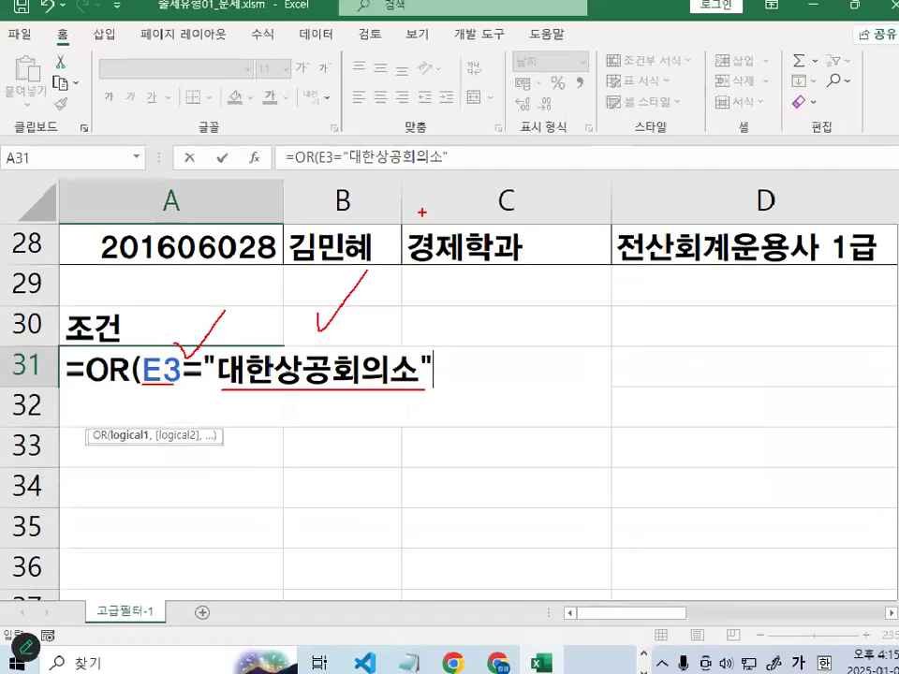
# Begin the second OR condition in A31 by adding a comma and entering RI for the RIGHT function
pyautogui.press('Escape')
pyautogui.write(',')
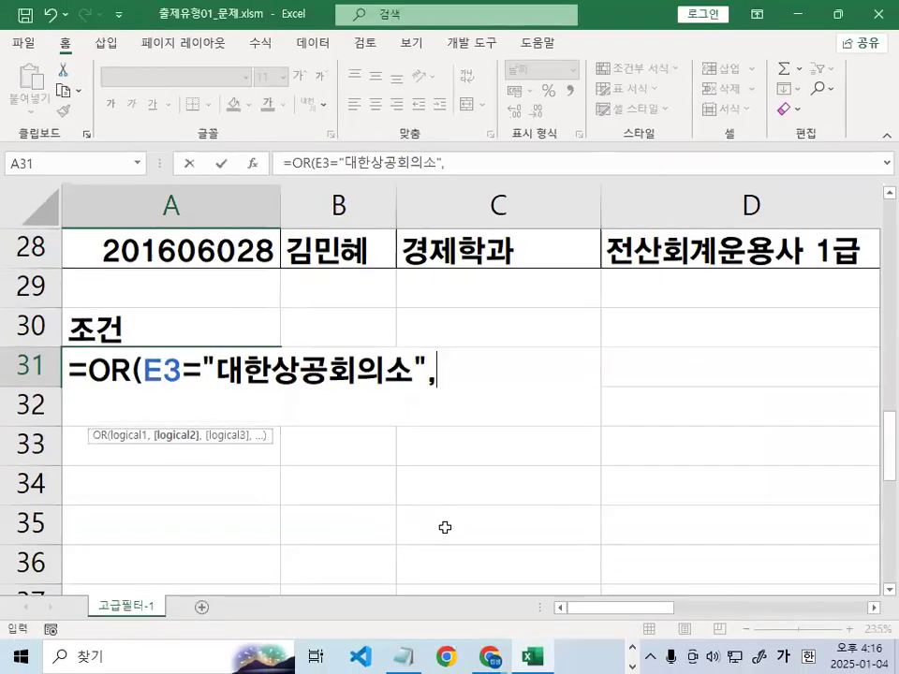
pyautogui.write('갸')
pyautogui.press('BackSpace')
pyautogui.press('BackSpace')
pyautogui.press('Hangul')
pyautogui.write('RI')
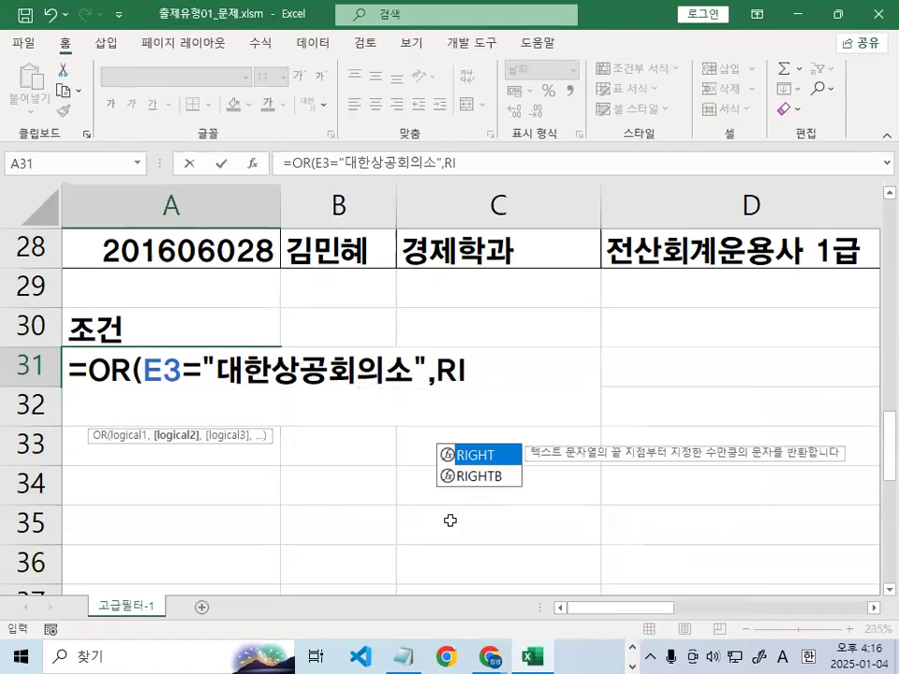
# Circle the RIGHT suggestion in red pen, clear the drawing and insert the RIGHT function into the A31 formula
pyautogui.hotkey('ctrl', '1')
pyautogui.click(492, 459)
pyautogui.moveTo(514, 449)
pyautogui.mouseDown()
pyautogui.moveTo(383, 462)
pyautogui.moveTo(501, 433)
pyautogui.mouseUp()
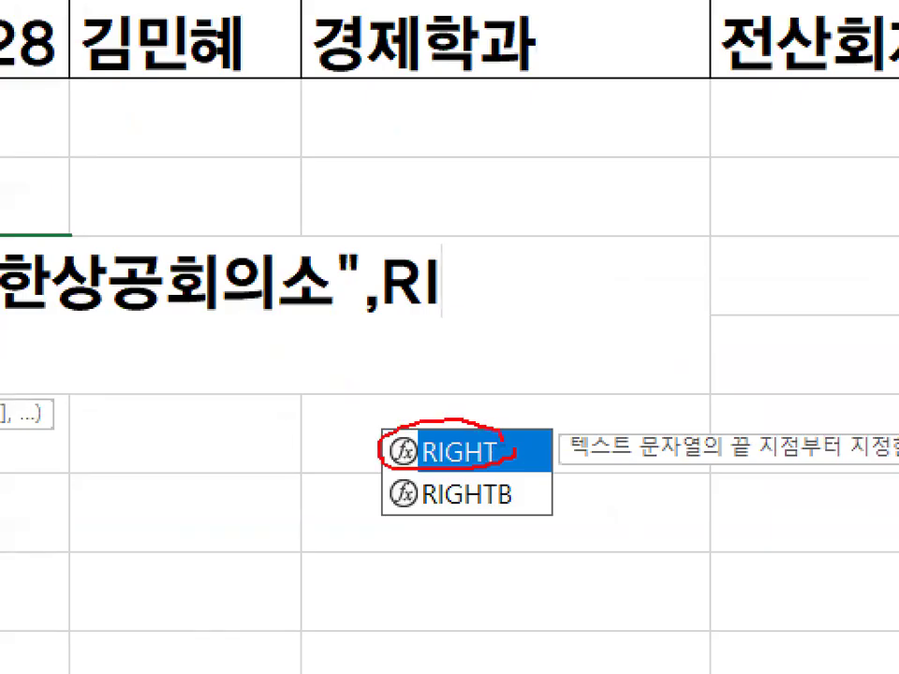
pyautogui.press('Escape')
pyautogui.press('Tab')
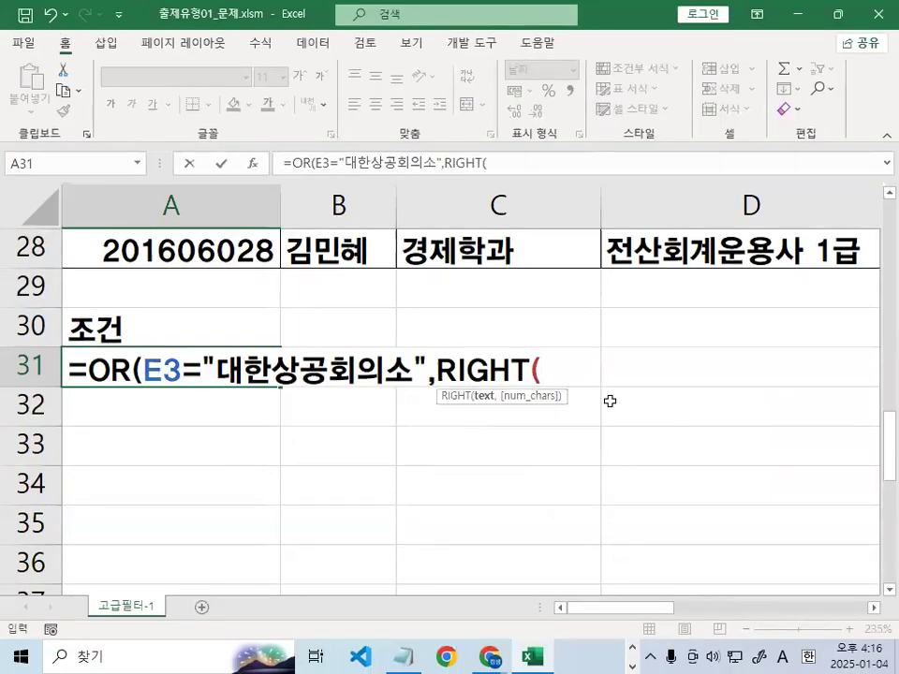
# Cross out the 자격증명 header in red pen and tick 2급 in cell D3 below it
pyautogui.scroll(9, 738, 437)
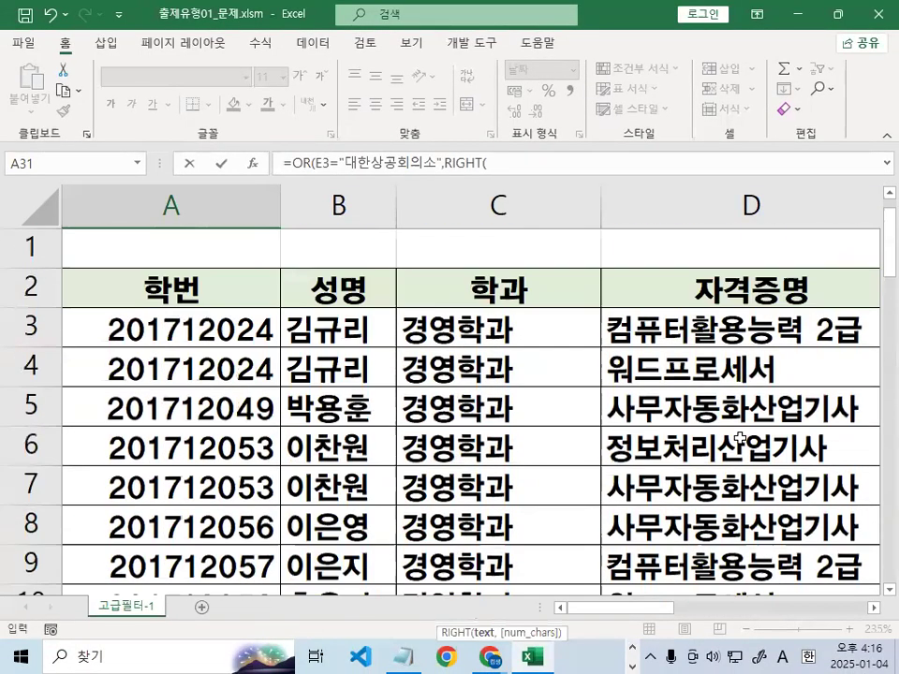
pyautogui.hscroll(3, 656, 463)
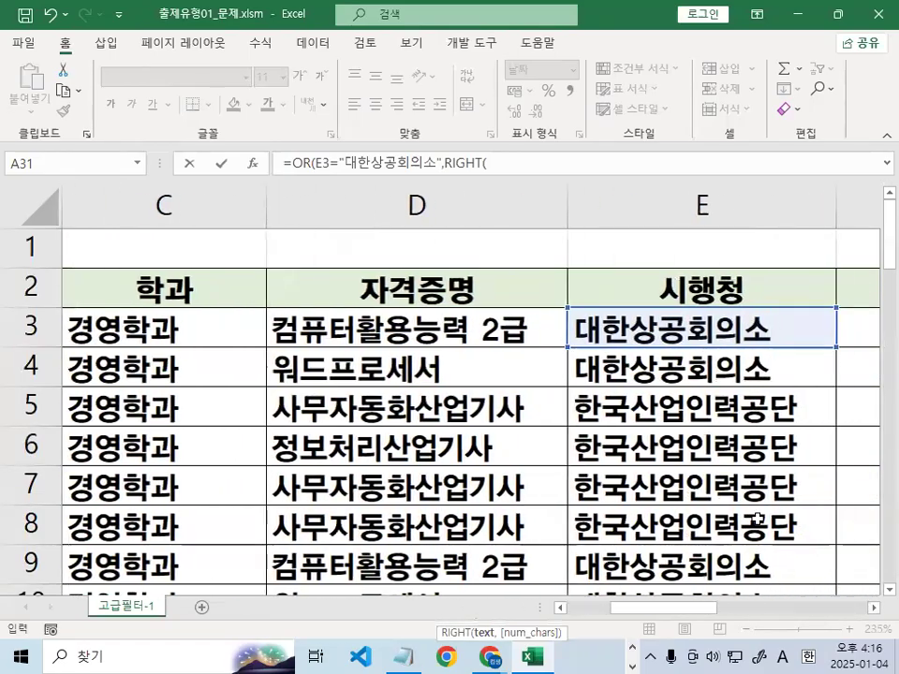
pyautogui.hotkey('ctrl', '1')
pyautogui.click(420, 304)
pyautogui.moveTo(320, 272); pyautogui.dragTo(498, 275)
pyautogui.moveTo(511, 197); pyautogui.dragTo(371, 284)
pyautogui.moveTo(406, 204); pyautogui.dragTo(484, 299)
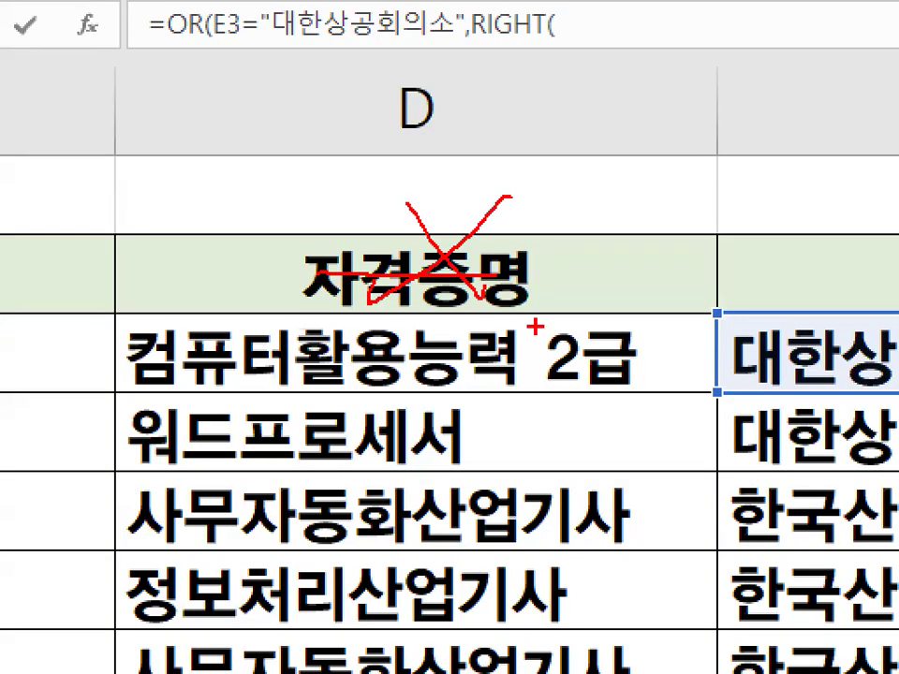
pyautogui.moveTo(545, 306); pyautogui.dragTo(638, 263)
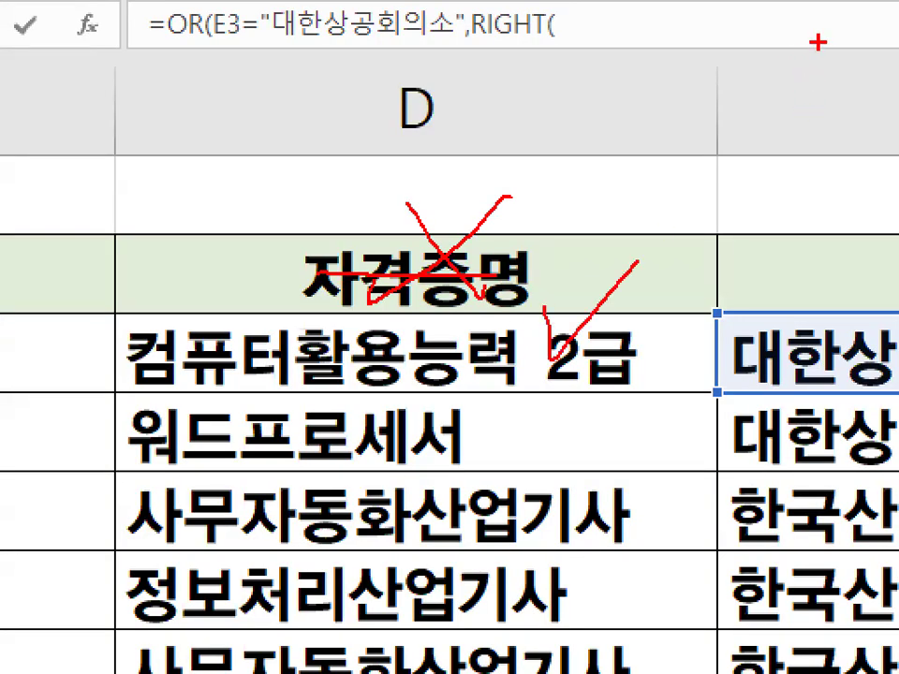
pyautogui.press('Escape')
# Give the RIGHT function cell D3 as its text and 2 as the number of characters
pyautogui.click(484, 325)
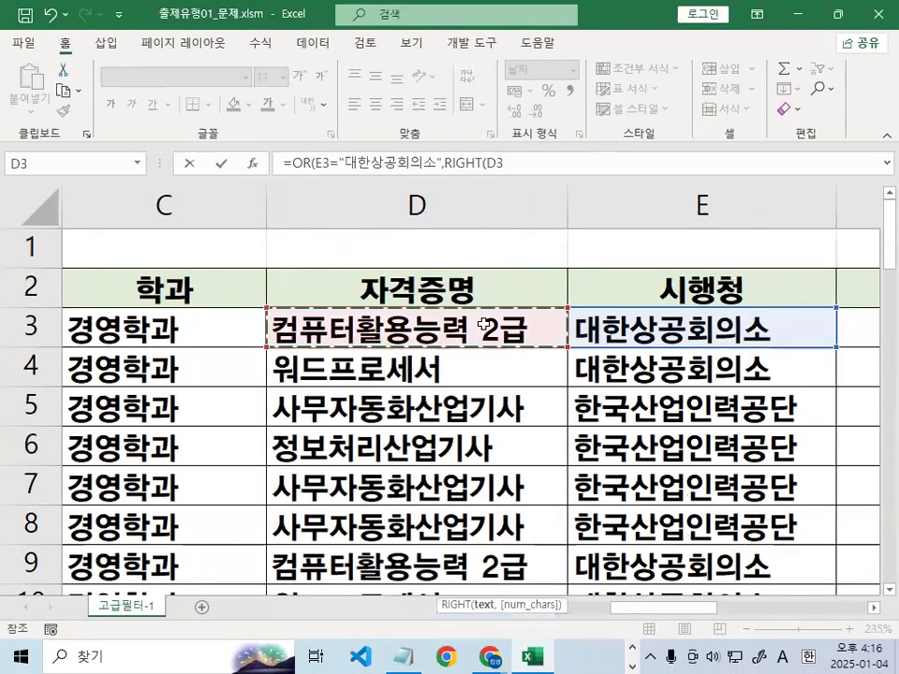
pyautogui.moveTo(677, 609); pyautogui.dragTo(622, 610)
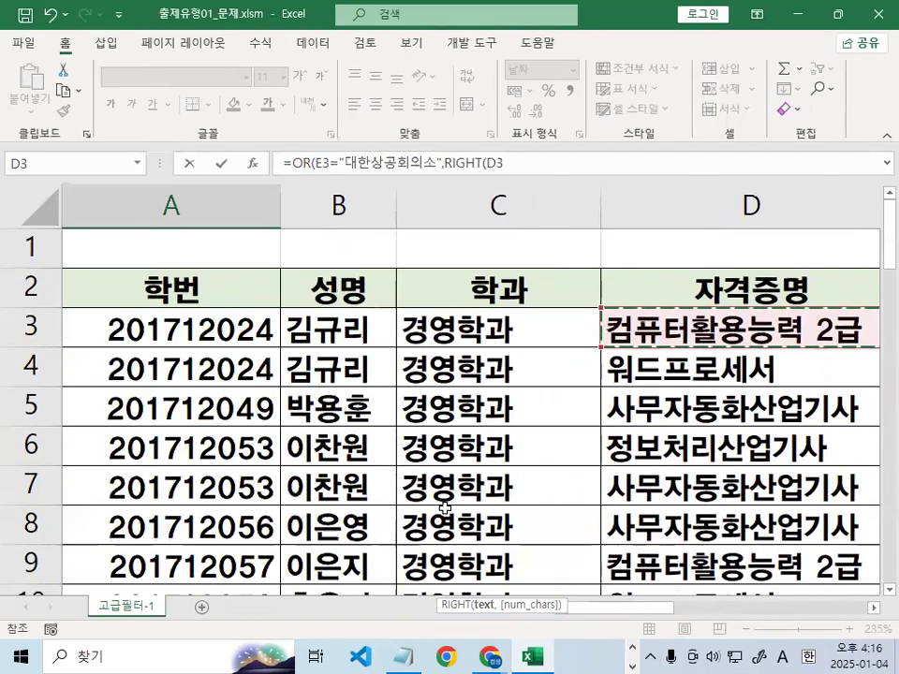
pyautogui.scroll(-9, 445, 508)
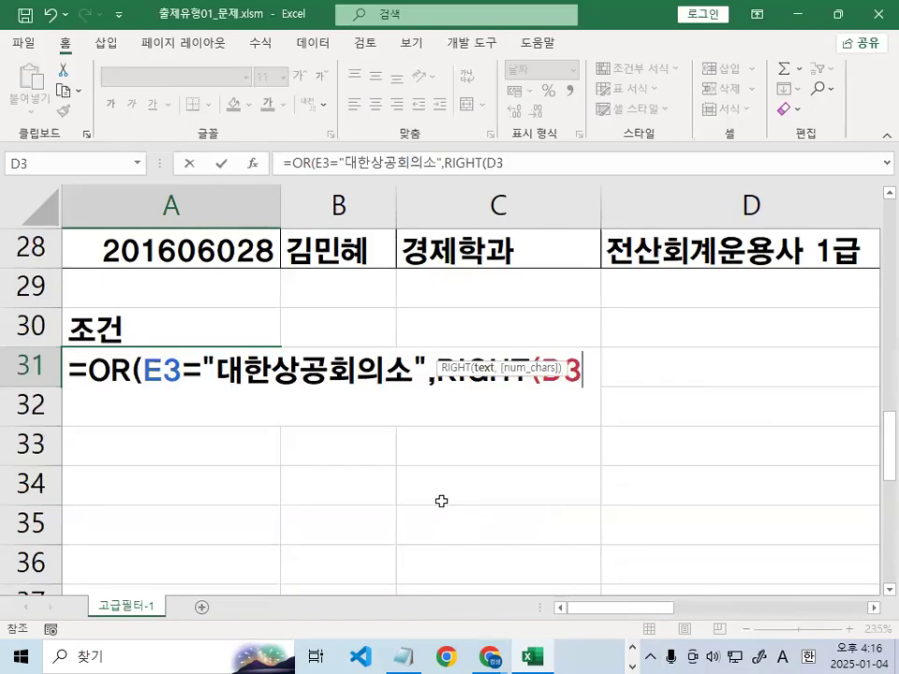
pyautogui.write(',2')
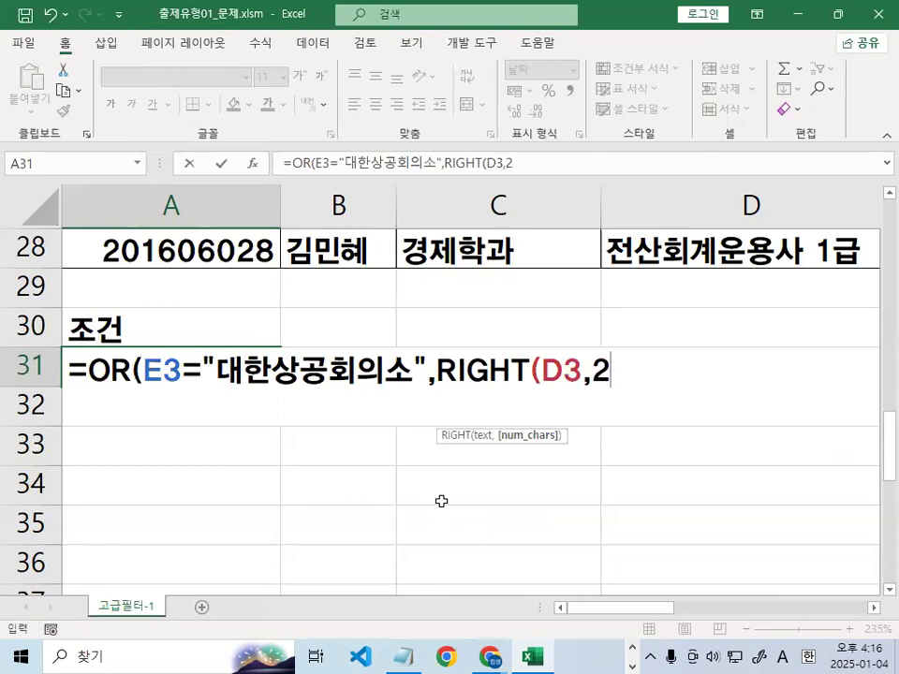
# Draw a red closing parenthesis after the 2 in the magnified formula, clear it and close the RIGHT function
pyautogui.hotkey('ctrl', '1')
pyautogui.click(508, 458)
pyautogui.moveTo(647, 212)
pyautogui.mouseDown()
pyautogui.moveTo(722, 280)
pyautogui.moveTo(695, 369)
pyautogui.mouseUp()
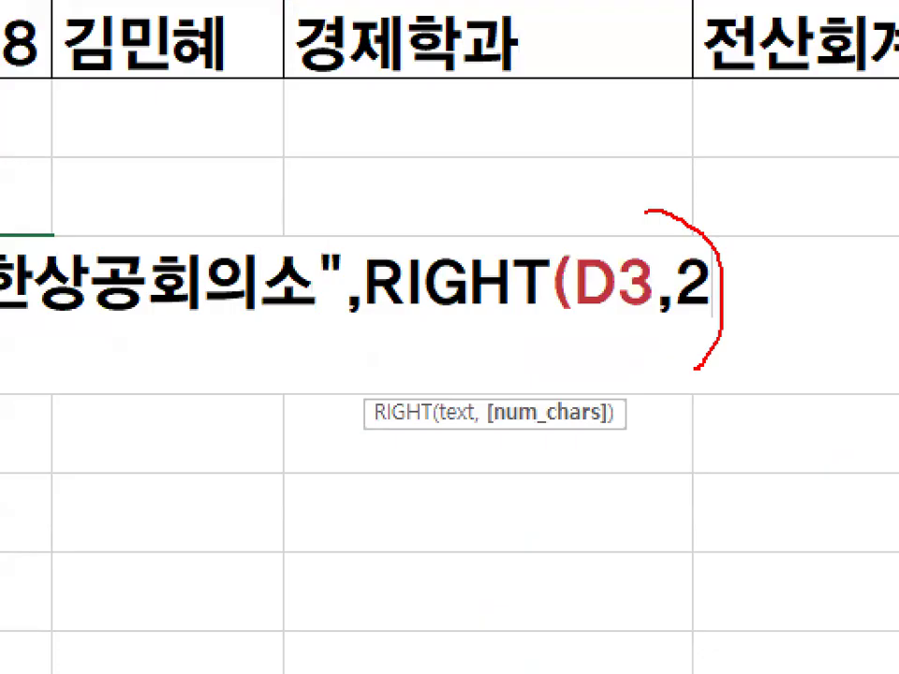
pyautogui.press('Escape')
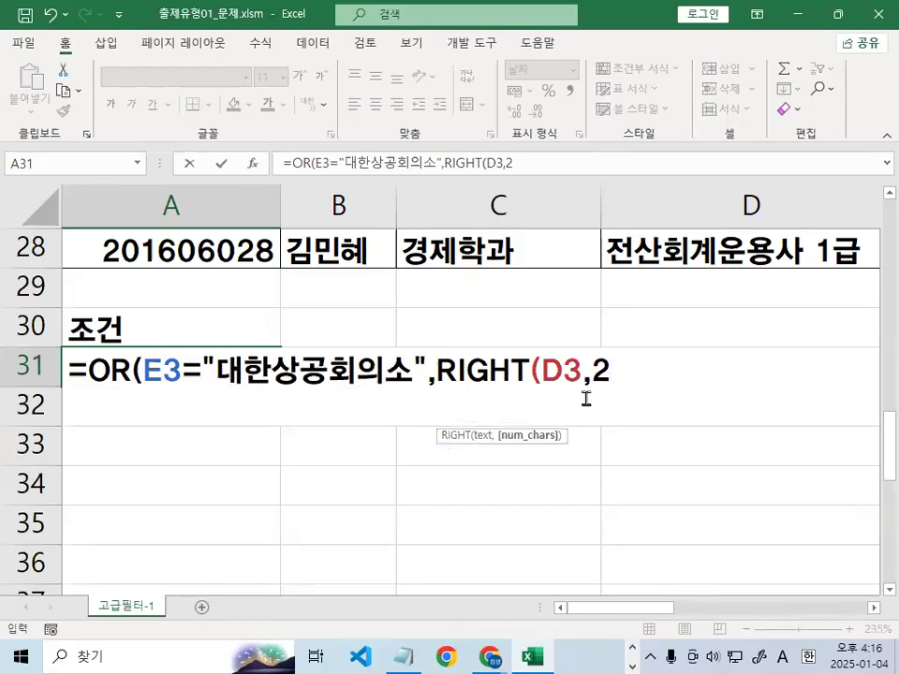
pyautogui.write(')')
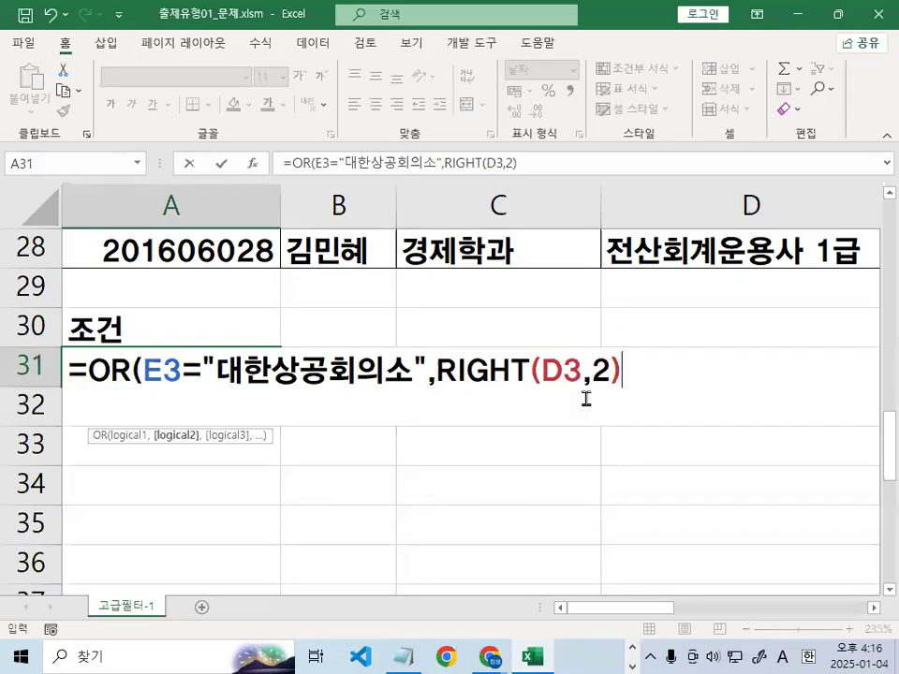
# Compare the RIGHT result with ="2급" and close the OR function with a parenthesis
pyautogui.write('=')
pyautogui.write('"')
pyautogui.write('2RM')
pyautogui.press('BackSpace')
pyautogui.press('BackSpace')
pyautogui.press('Hangul')
pyautogui.write('ㄱㅂ')
pyautogui.press('BackSpace')
pyautogui.press('BackSpace')
pyautogui.write('급"{')
pyautogui.press('BackSpace')
pyautogui.write(')')
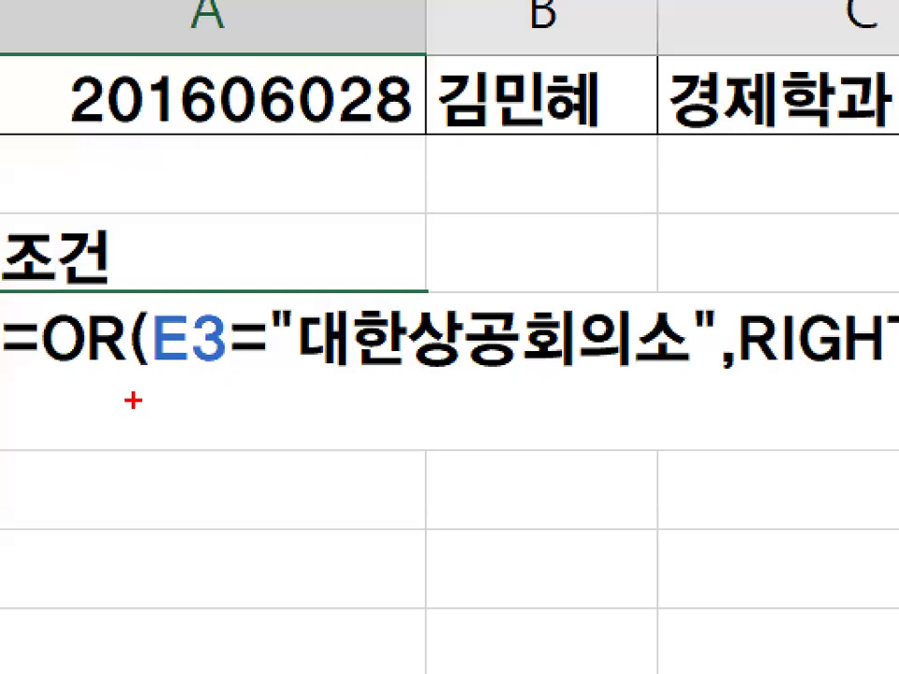
# Underline both OR conditions of the A31 formula in red, clear the marks and enter the formula
pyautogui.moveTo(201, 251)
pyautogui.mouseDown()
pyautogui.moveTo(158, 266)
pyautogui.moveTo(185, 457)
pyautogui.mouseUp()
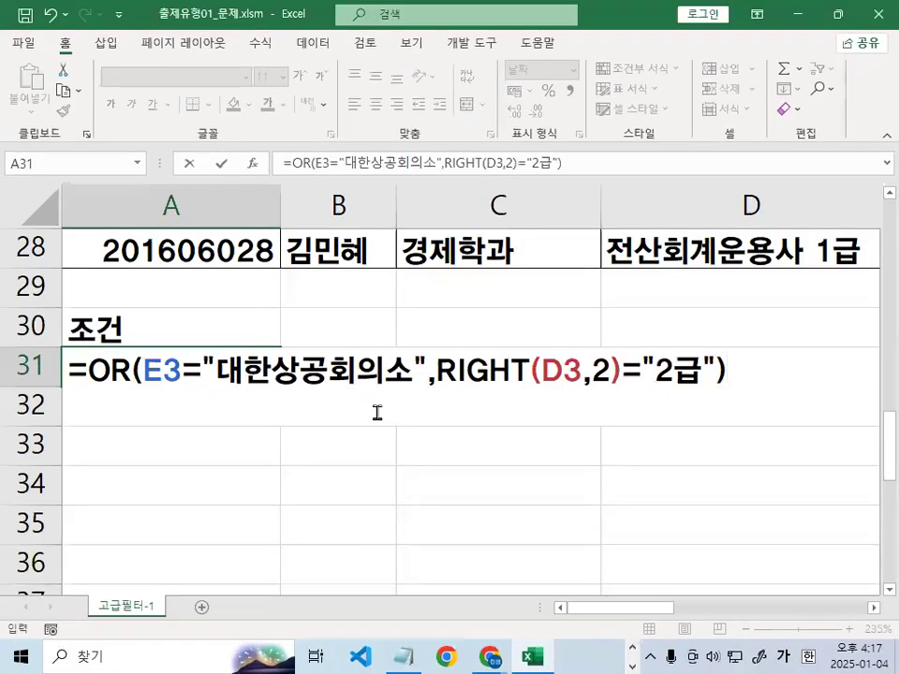
pyautogui.moveTo(137, 392); pyautogui.dragTo(705, 391)
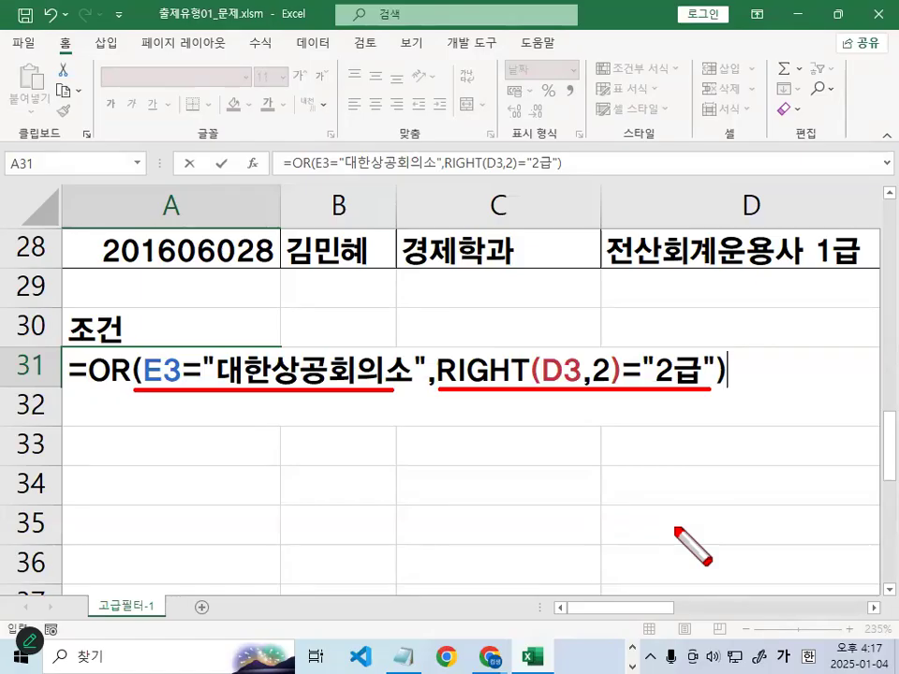
pyautogui.press('Escape')
pyautogui.press('Return')
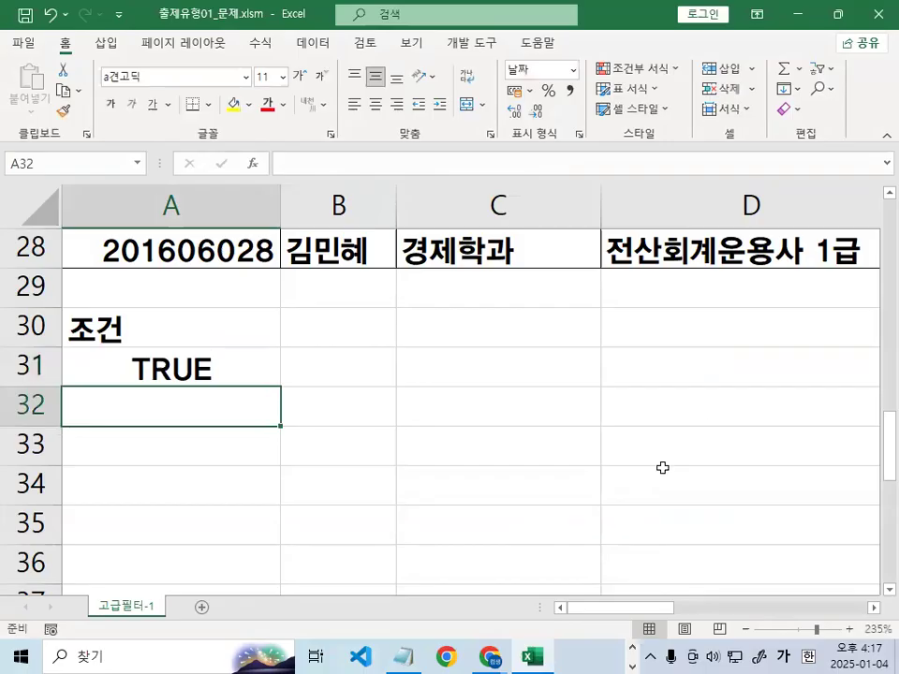
# Select C3 and circle the 학과 header and the cell's entry in red pen, clearing the mark when done
pyautogui.scroll(9, 656, 458)
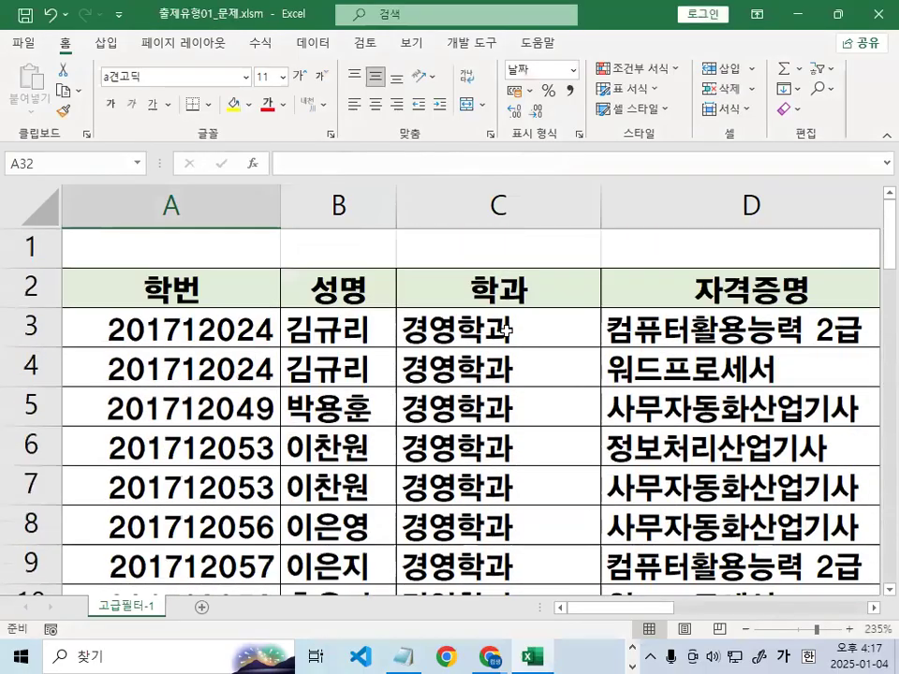
pyautogui.click(499, 330)
pyautogui.hotkey('ctrl', '1')
pyautogui.moveTo(602, 328)
pyautogui.mouseDown()
pyautogui.moveTo(476, 366)
pyautogui.moveTo(616, 359)
pyautogui.mouseUp()
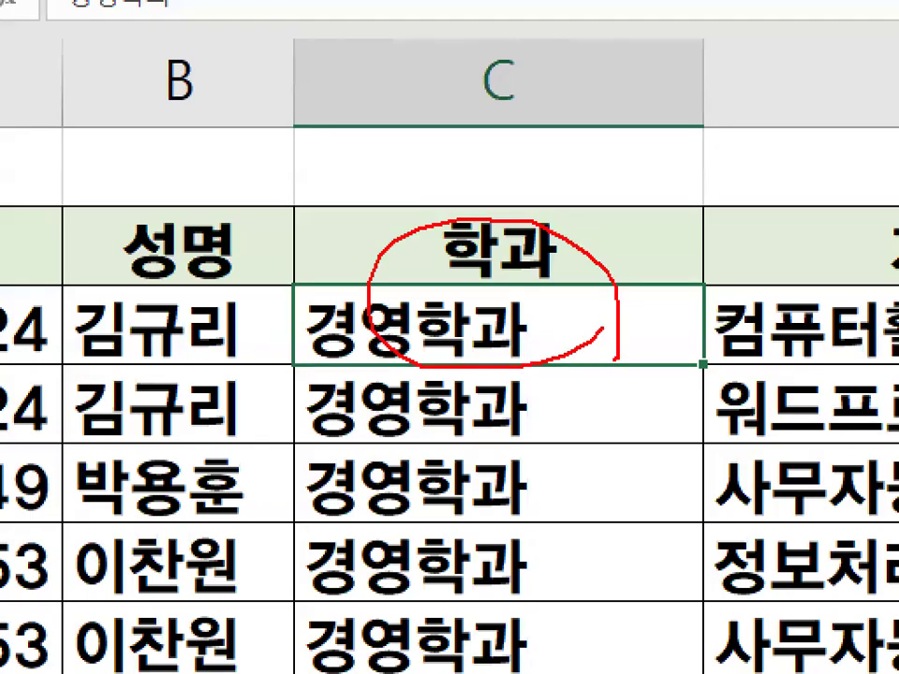
pyautogui.press('Escape')
# Select the formula cell A31 and circle its TRUE value in red pen, clearing the mark when done
pyautogui.scroll(-8, 502, 357)
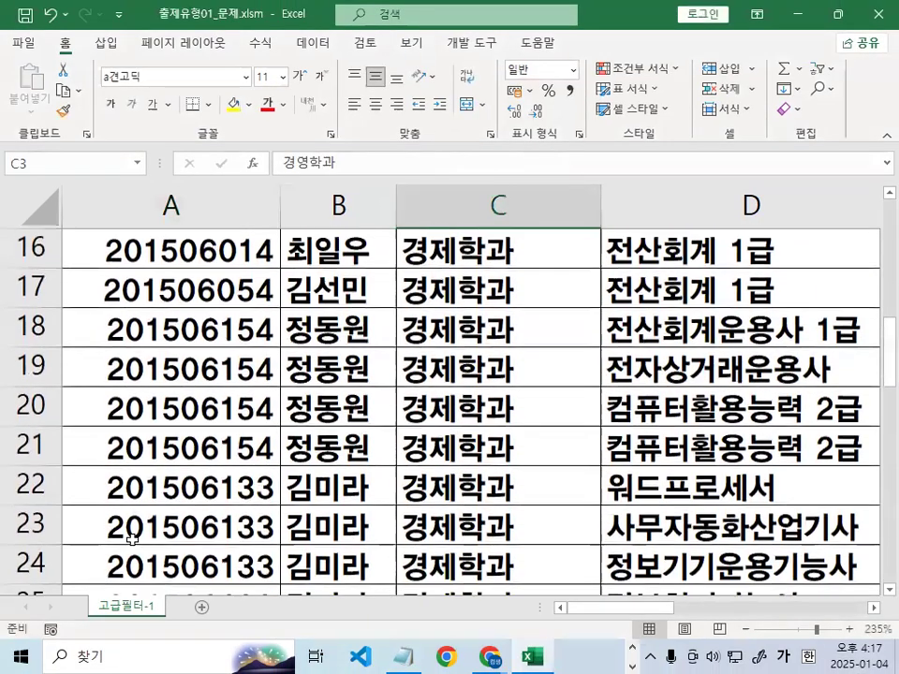
pyautogui.click(151, 497)
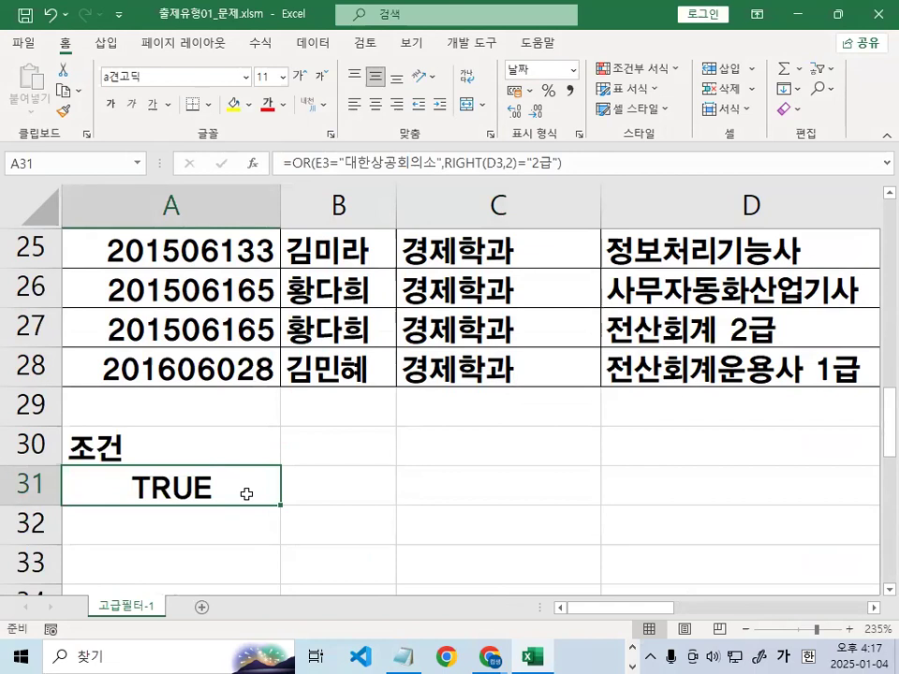
pyautogui.hotkey('ctrl', '1')
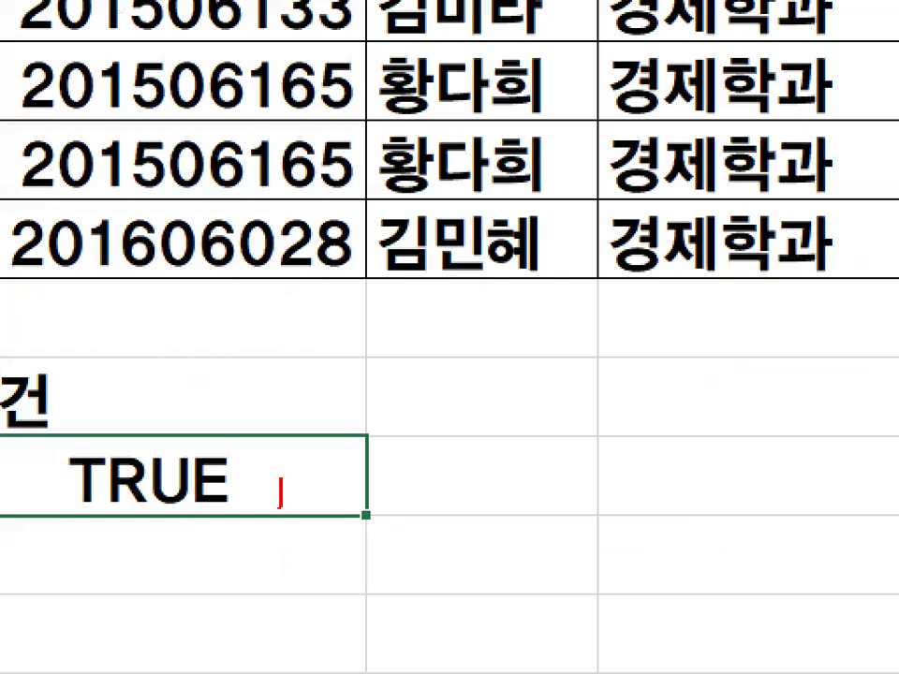
pyautogui.moveTo(279, 494); pyautogui.dragTo(280, 485)
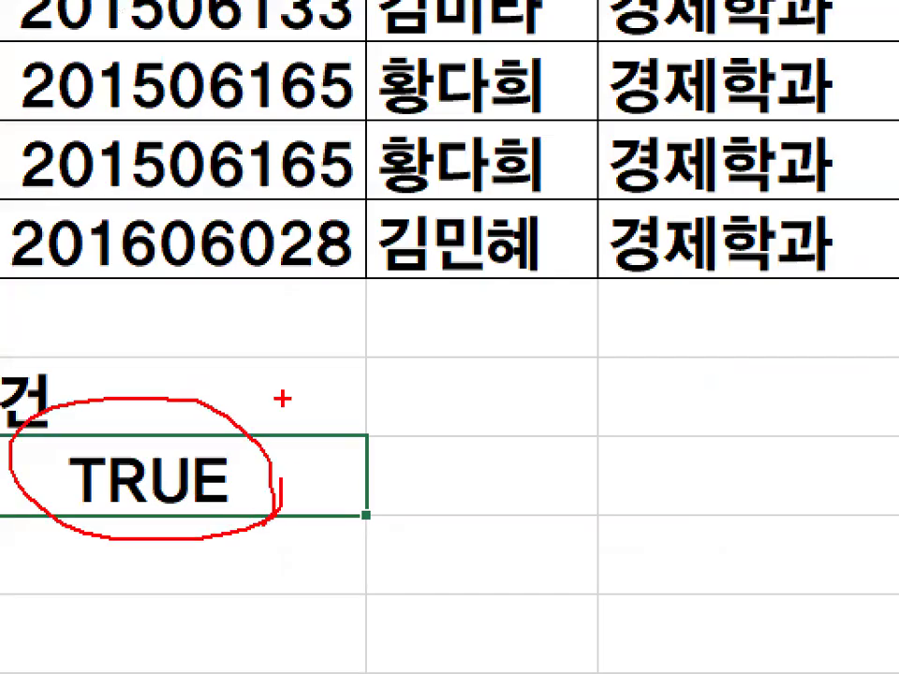
pyautogui.press('Escape')
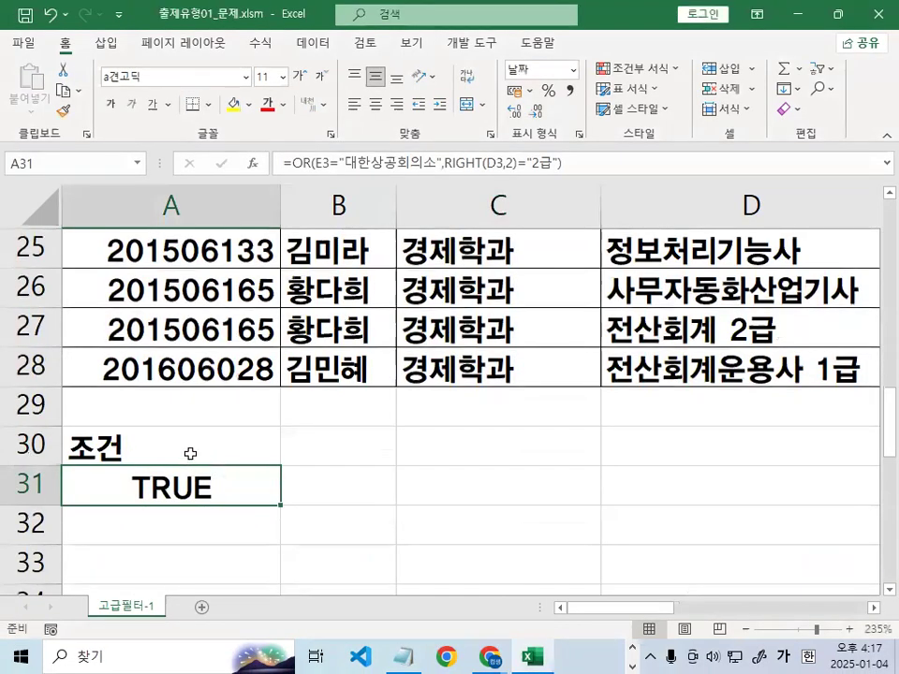
# Select the 조건 heading in A30 and mark it with the red pen, clearing the mark when done
pyautogui.click(191, 453)
pyautogui.hotkey('ctrl', '1')
pyautogui.moveTo(368, 475)
pyautogui.mouseDown()
pyautogui.moveTo(352, 341)
pyautogui.moveTo(346, 558)
pyautogui.mouseUp()
pyautogui.press('Escape')
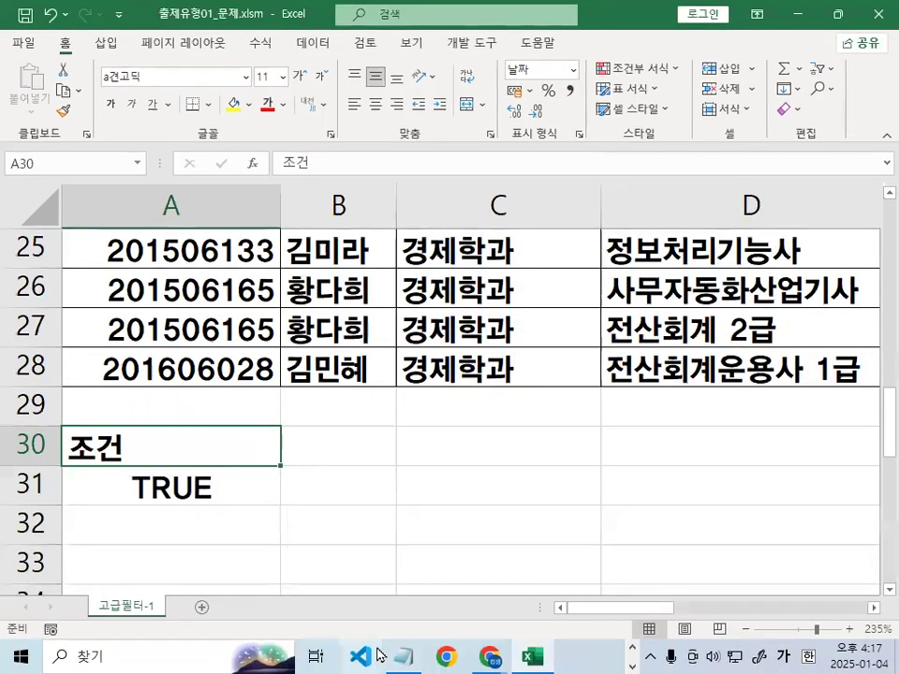
# Switch to the Notepad class notes and add =OR(E3="대한상공회의소",RIGHT(D3,2)="2급") below the template formula
pyautogui.click(403, 656)
pyautogui.press('Return')
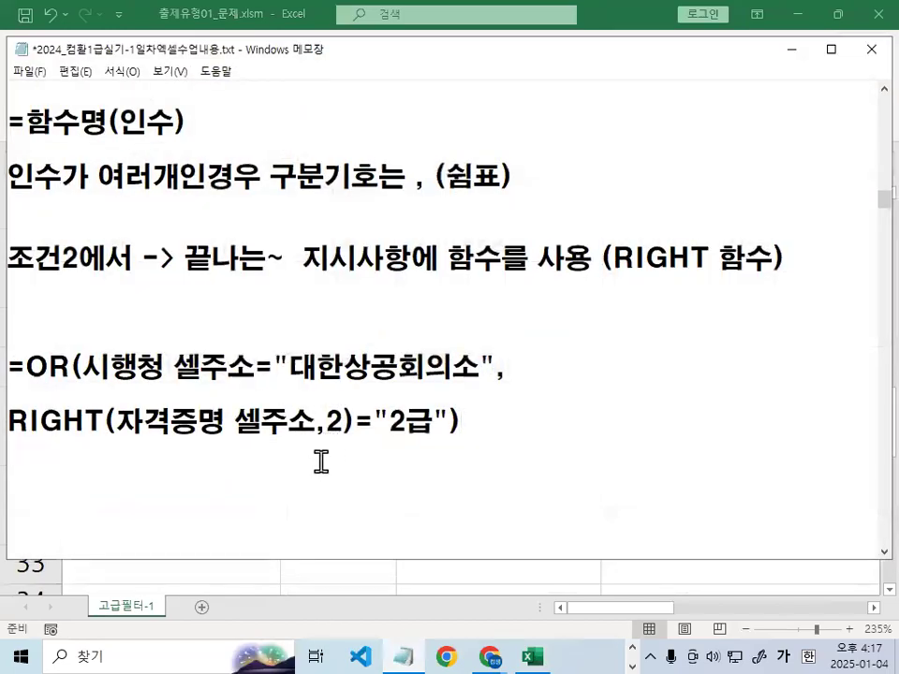
pyautogui.press('Return')
pyautogui.write('=OR(E3="대한상공회의소",RIGHT(D3,2)="2급")')
pyautogui.press('Return')
# Add a dashed divider line below the completed formula in the notes, followed by blank lines
pyautogui.press('Return')
pyautogui.write('------------------------')
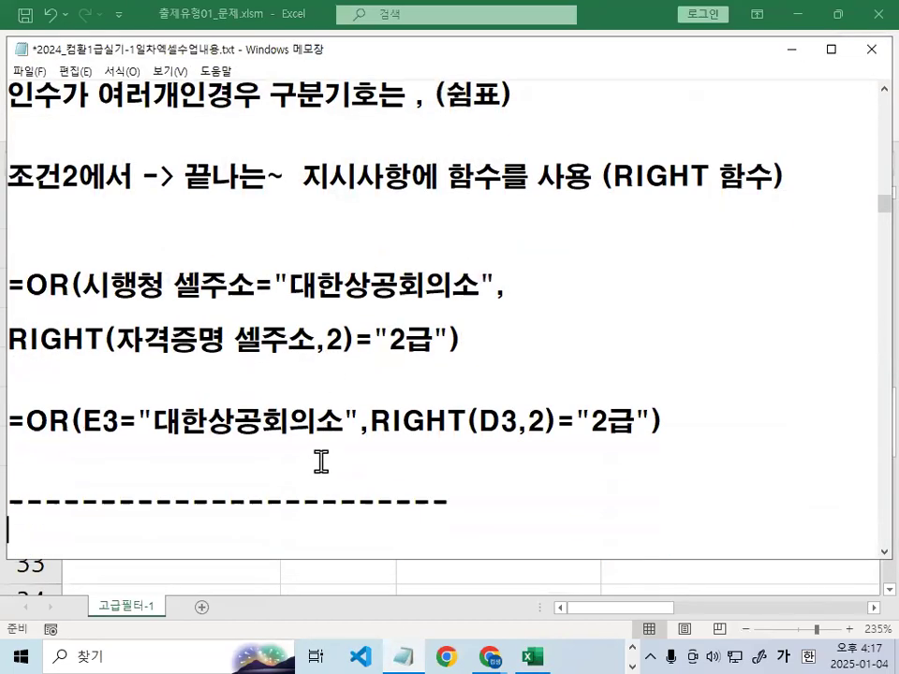
pyautogui.press('Return')
pyautogui.press('Return')
pyautogui.press('Return')
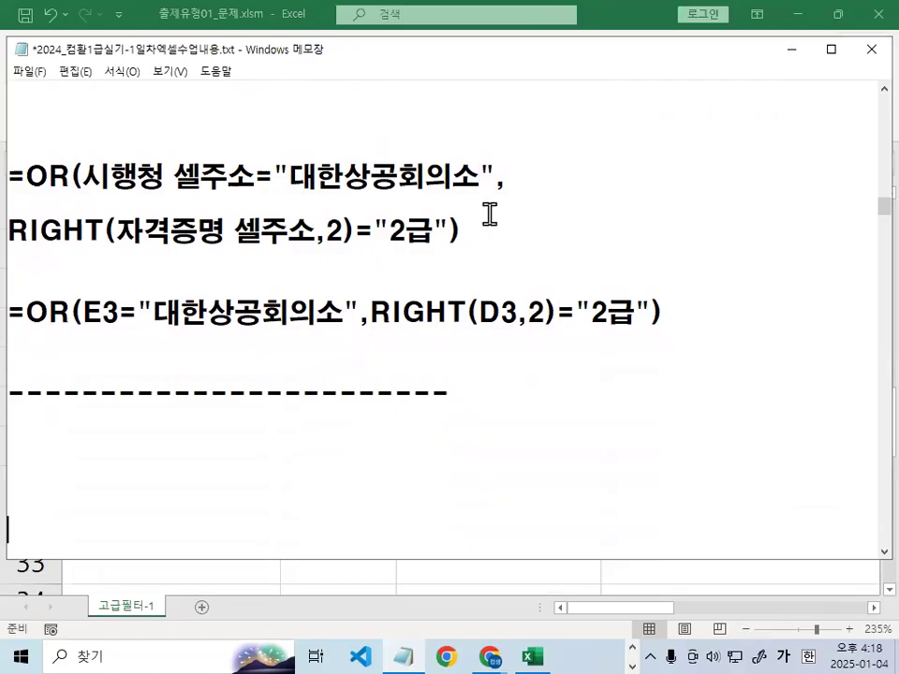
# Find the 고급필터 작업순서 section in the notes and highlight 조건을 입력, its OR formula and 원본표 in turn
pyautogui.scroll(-2, 488, 211)
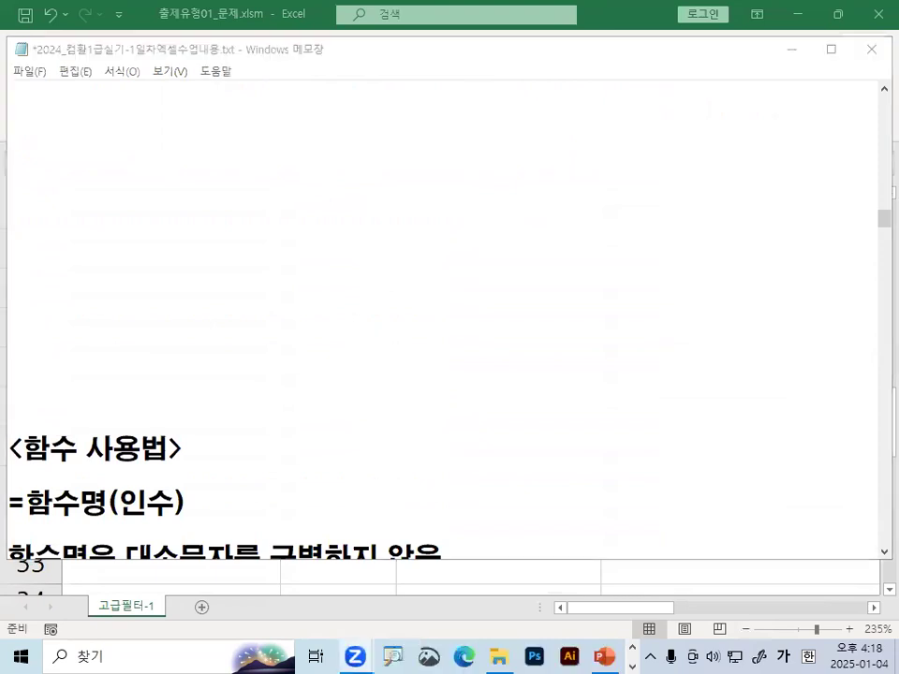
pyautogui.click(237, 151)
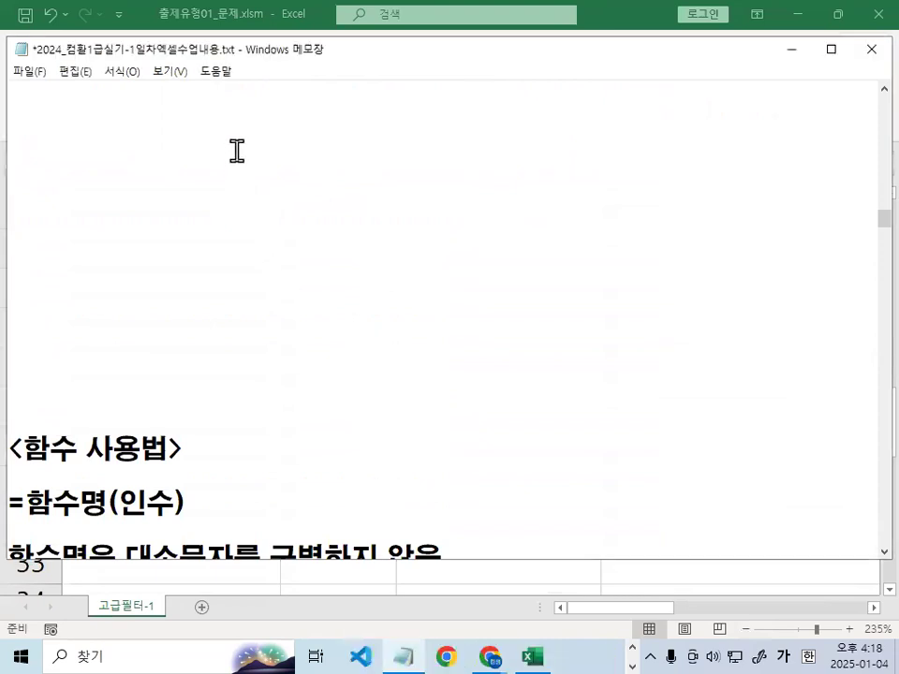
pyautogui.scroll(-2, 237, 151)
pyautogui.scroll(-2, 351, 262)
pyautogui.scroll(-10, 354, 264)
pyautogui.scroll(-3, 362, 265)
pyautogui.scroll(1, 369, 239)
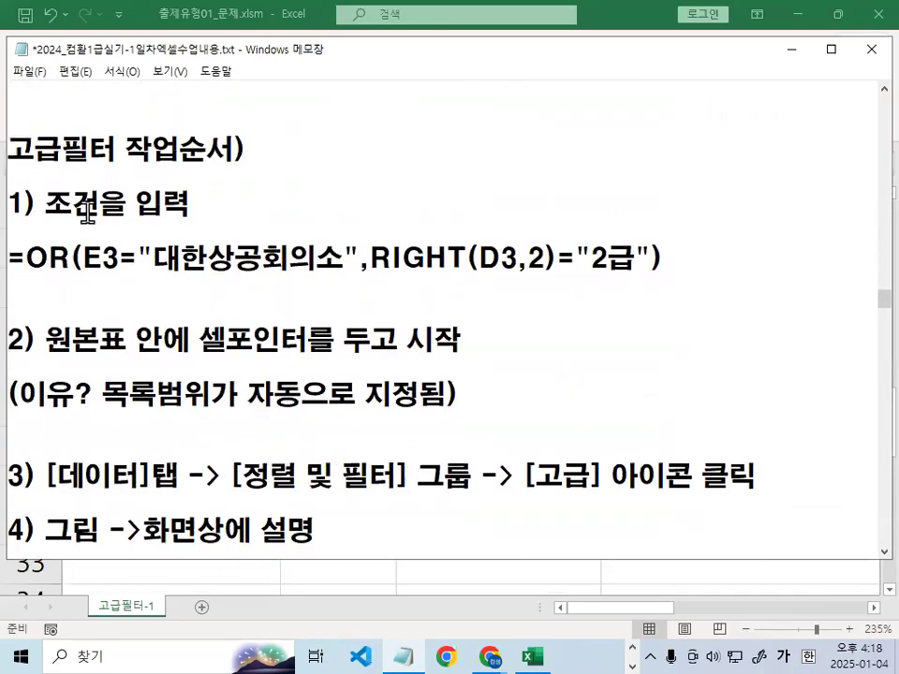
pyautogui.moveTo(44, 202); pyautogui.dragTo(191, 202)
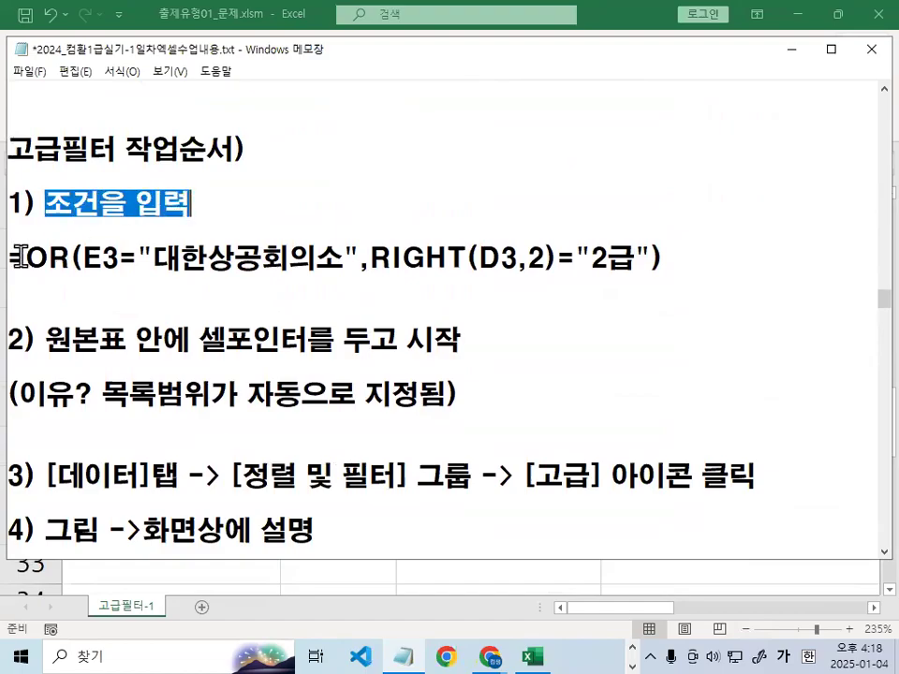
pyautogui.moveTo(18, 257); pyautogui.dragTo(723, 263)
pyautogui.moveTo(45, 339); pyautogui.dragTo(119, 342)
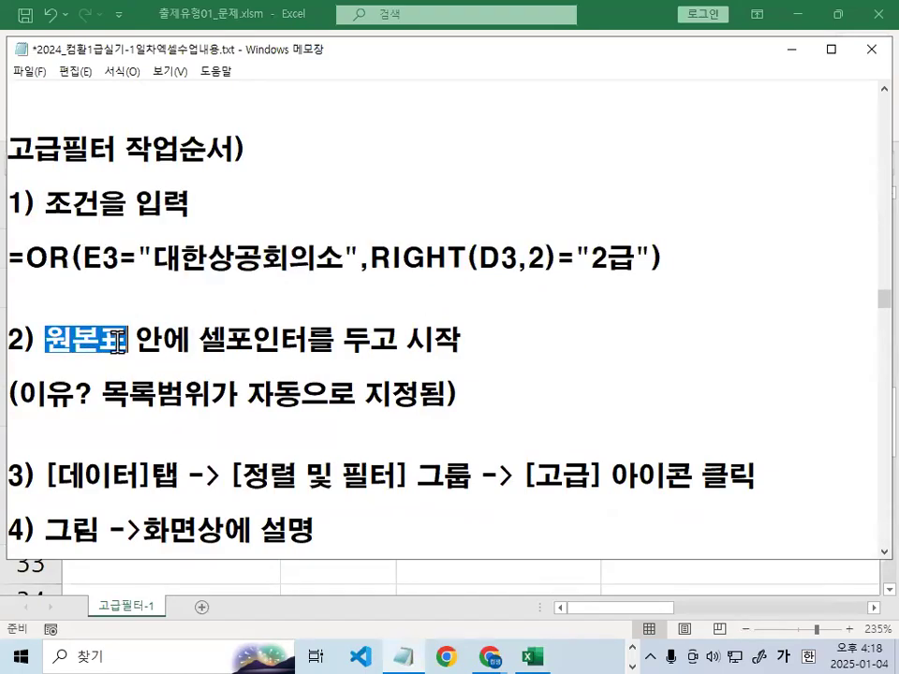
# Highlight 셀포인터를 두고 시작 and 원본표 in item 2 of the advanced-filter procedure notes
pyautogui.click(207, 339)
pyautogui.moveTo(207, 339); pyautogui.dragTo(475, 339)
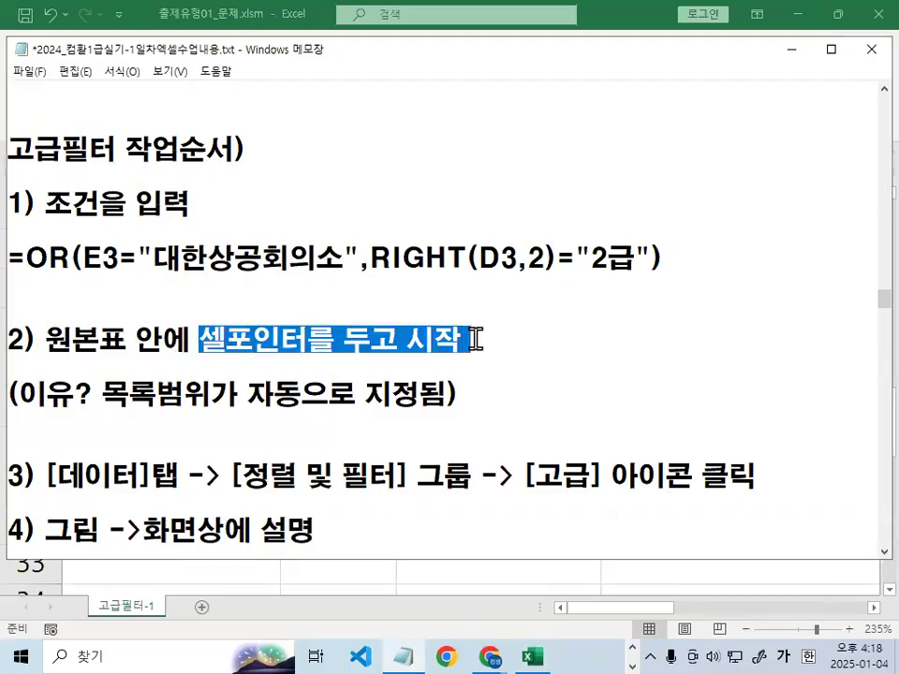
pyautogui.moveTo(47, 339); pyautogui.dragTo(123, 343)
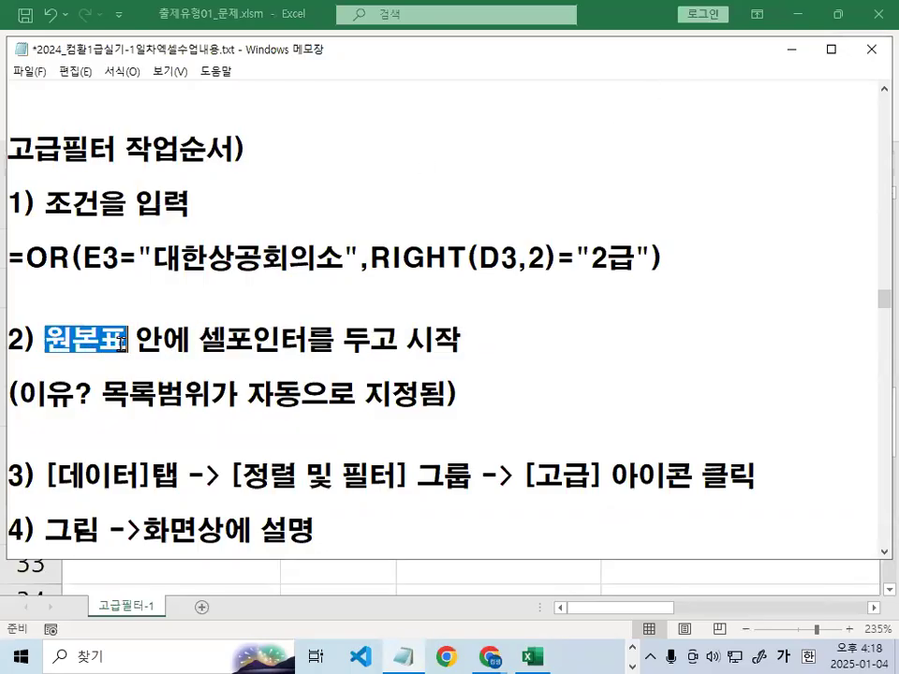
pyautogui.click(122, 343)
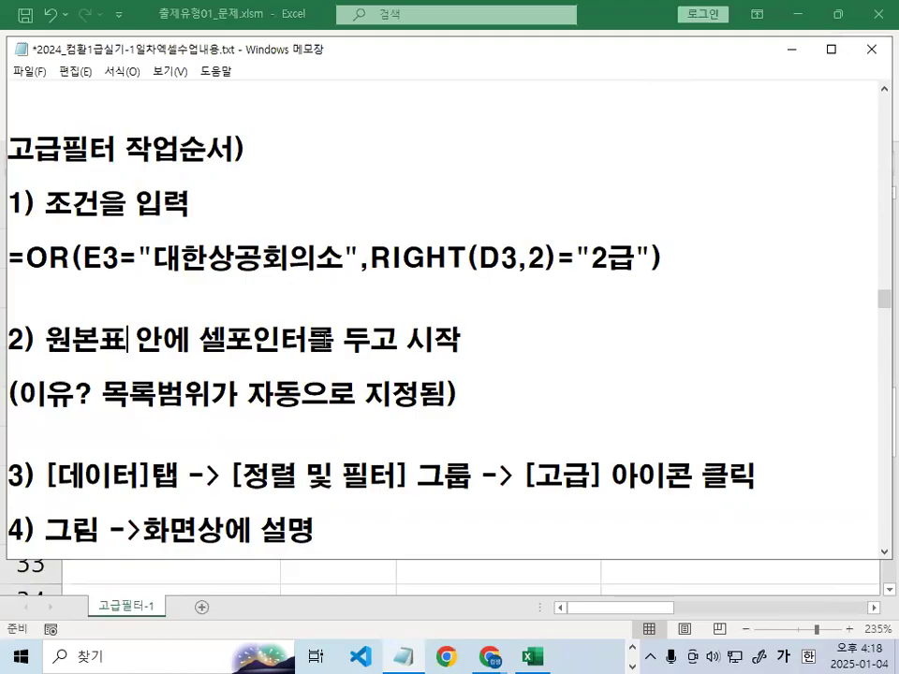
# Switch back to Excel and cross out the condition cell A31 with the red pen, clearing the mark when done
pyautogui.click(803, 49)
pyautogui.click(177, 482)
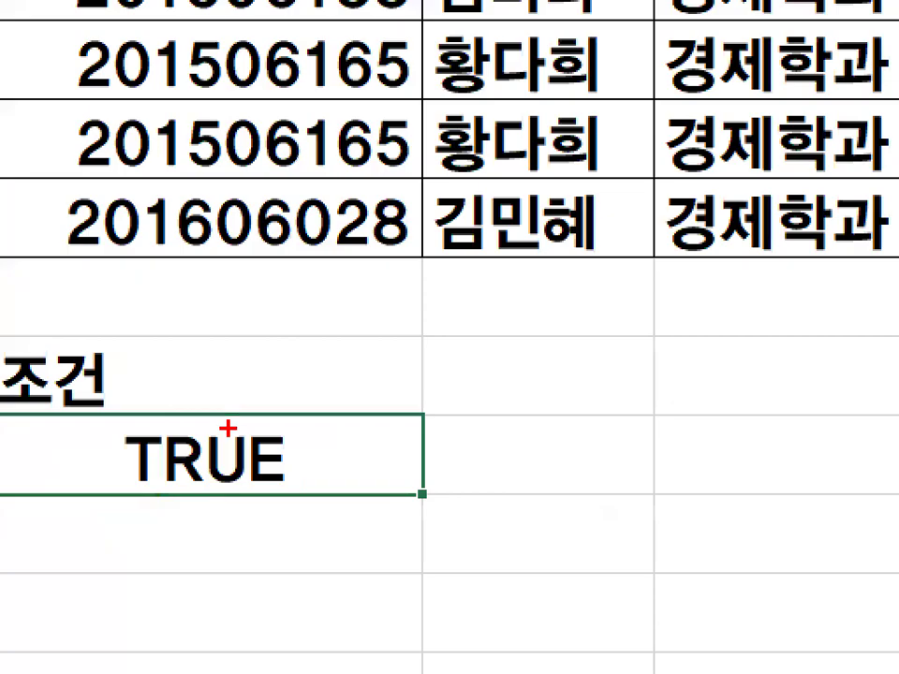
pyautogui.moveTo(184, 473); pyautogui.dragTo(125, 556)
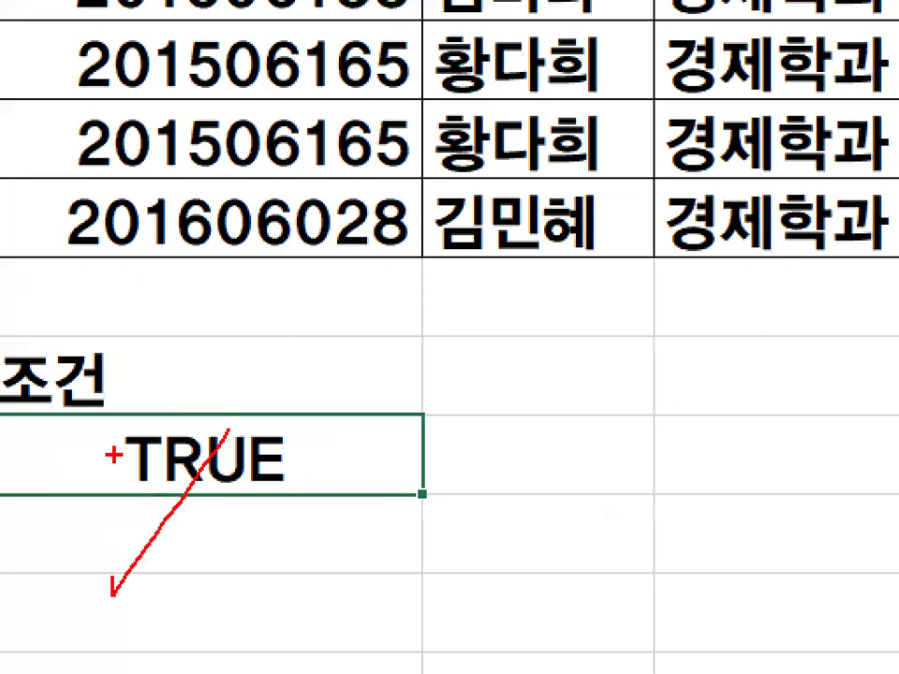
pyautogui.moveTo(127, 485); pyautogui.dragTo(201, 563)
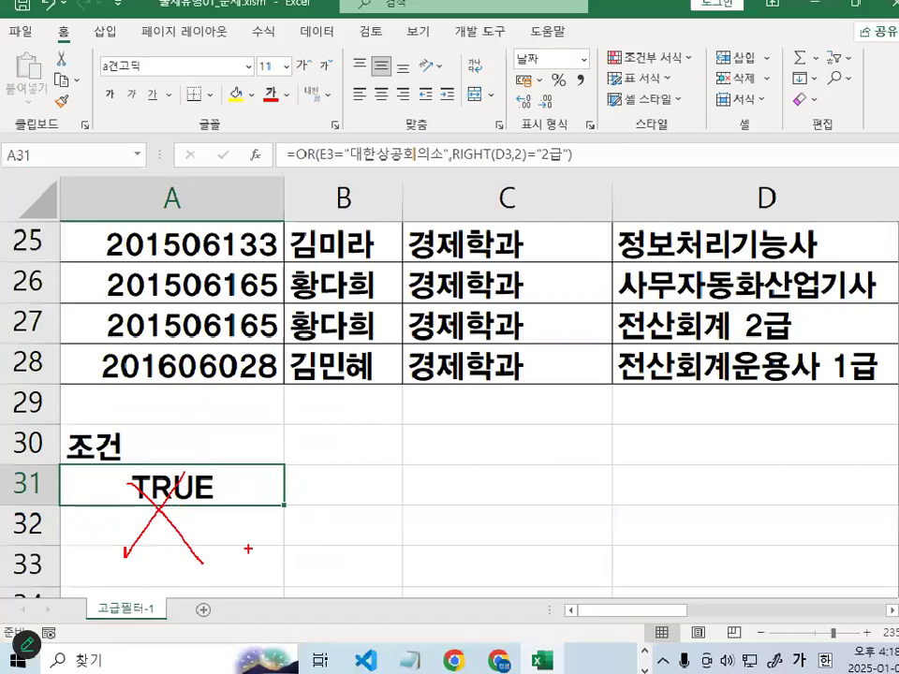
pyautogui.scroll(7, 330, 333)
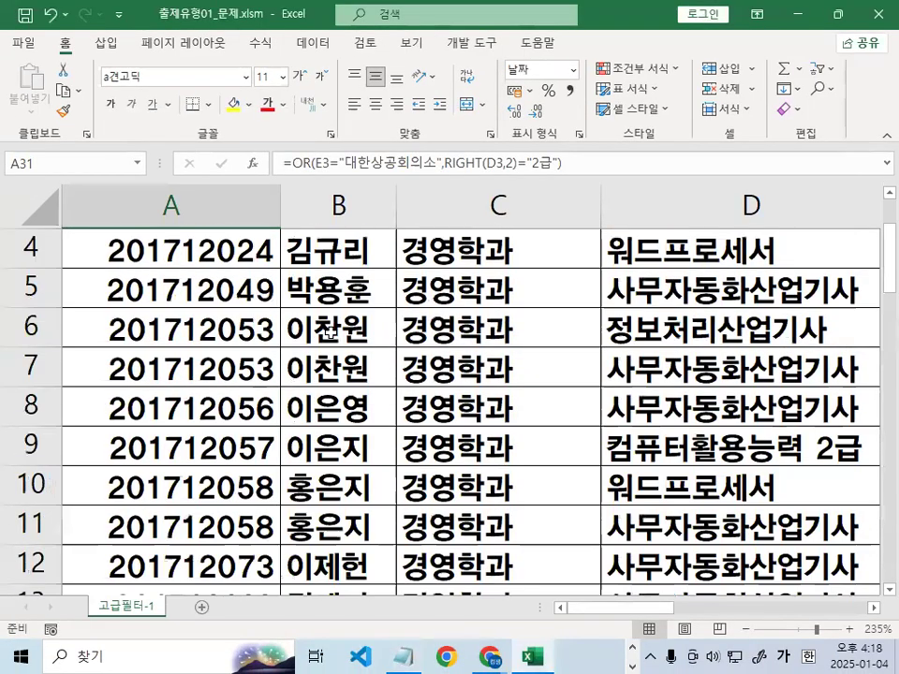
# Move the cell pointer through several cells inside the source table, ending on B6, and put a red check mark on it
pyautogui.click(502, 323)
pyautogui.press('Right')
pyautogui.press('Down')
pyautogui.press('Down')
pyautogui.press('Left')
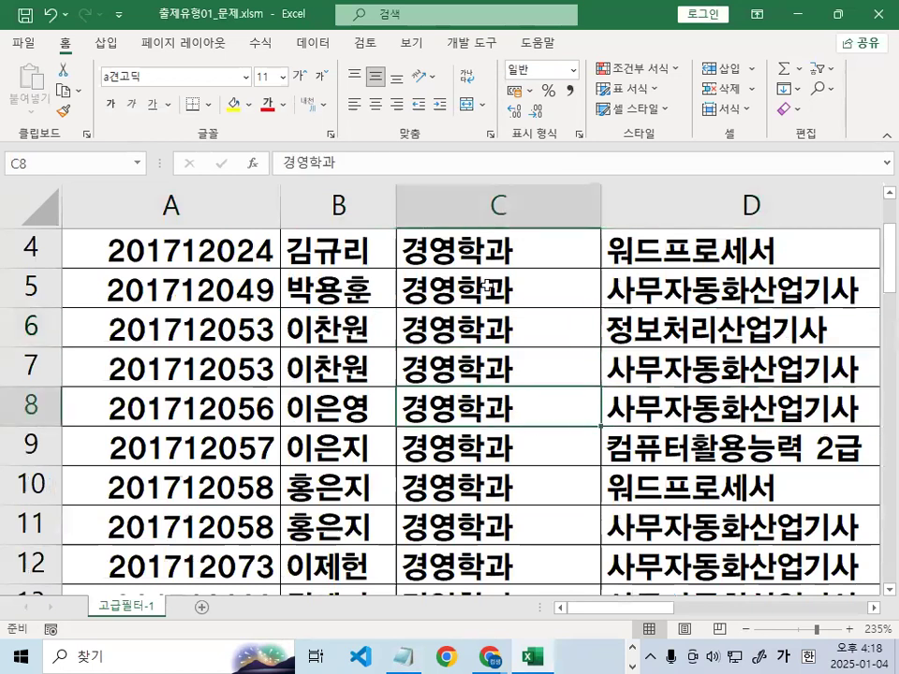
pyautogui.press('Up')
pyautogui.press('Up')
pyautogui.press('Up')
pyautogui.press('Right')
pyautogui.press('Down')
pyautogui.press('Left')
pyautogui.press('Left')
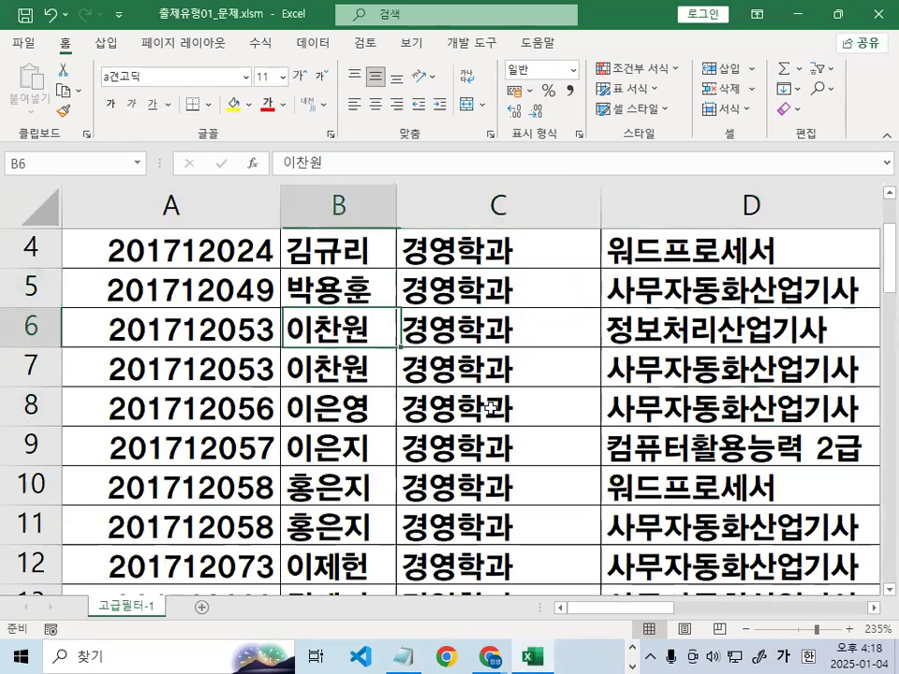
pyautogui.moveTo(317, 287)
pyautogui.mouseDown()
pyautogui.moveTo(321, 309)
pyautogui.moveTo(377, 251)
pyautogui.mouseUp()
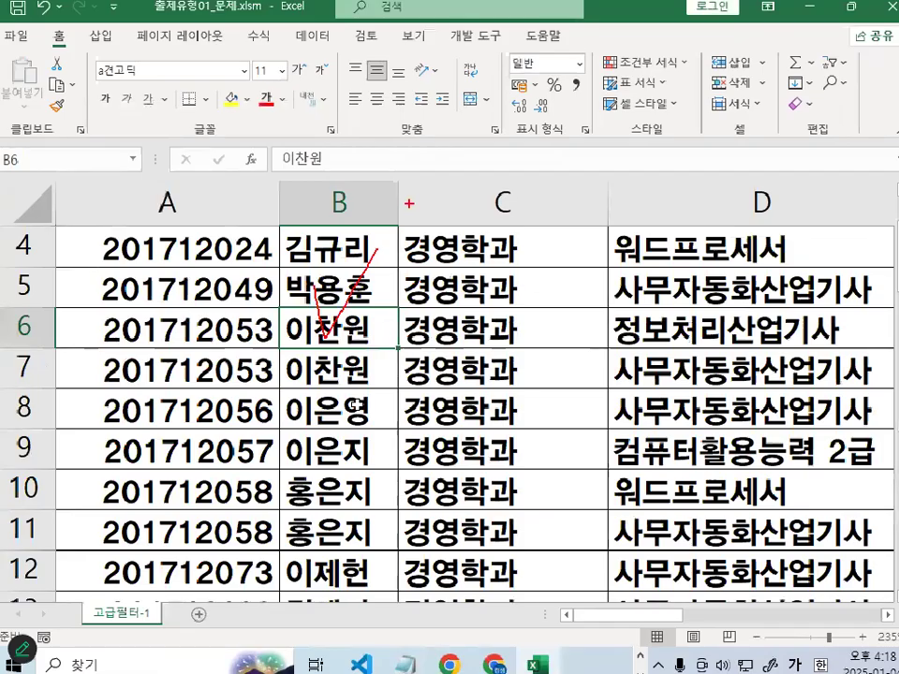
# Return to the Notepad class notes and highlight the automatic list range reason and the item 2 instruction on starting inside the source table
pyautogui.click(405, 658)
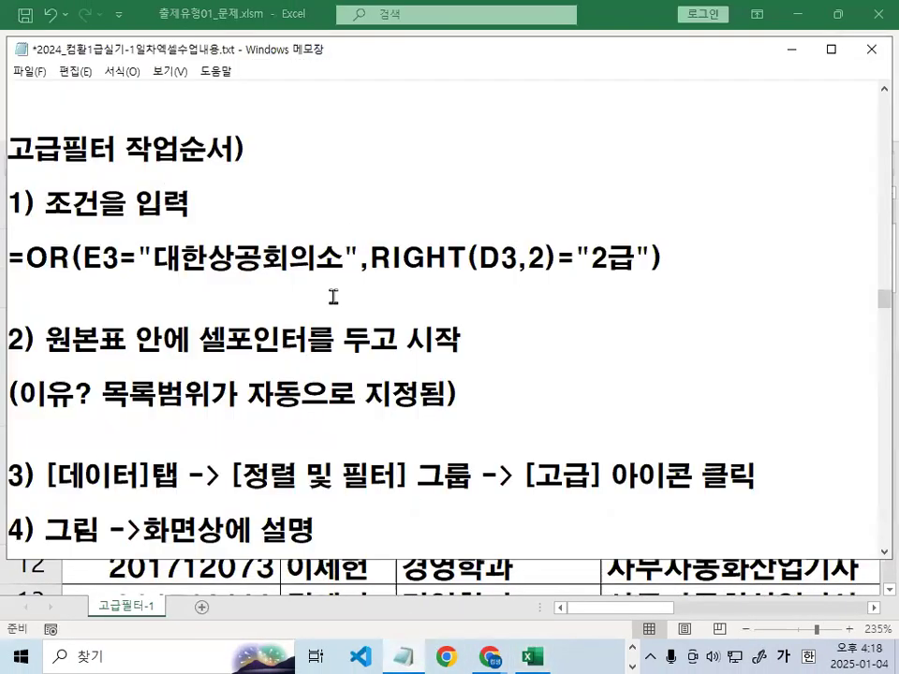
pyautogui.scroll(-1, 333, 296)
pyautogui.scroll(1, 335, 295)
pyautogui.moveTo(103, 314); pyautogui.dragTo(365, 315)
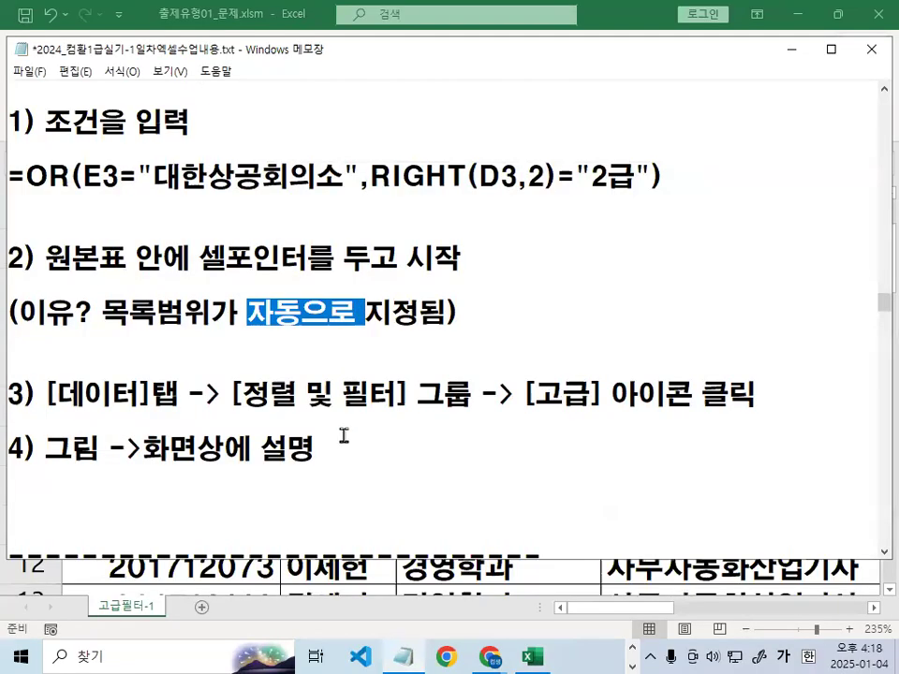
pyautogui.moveTo(73, 261); pyautogui.dragTo(485, 255)
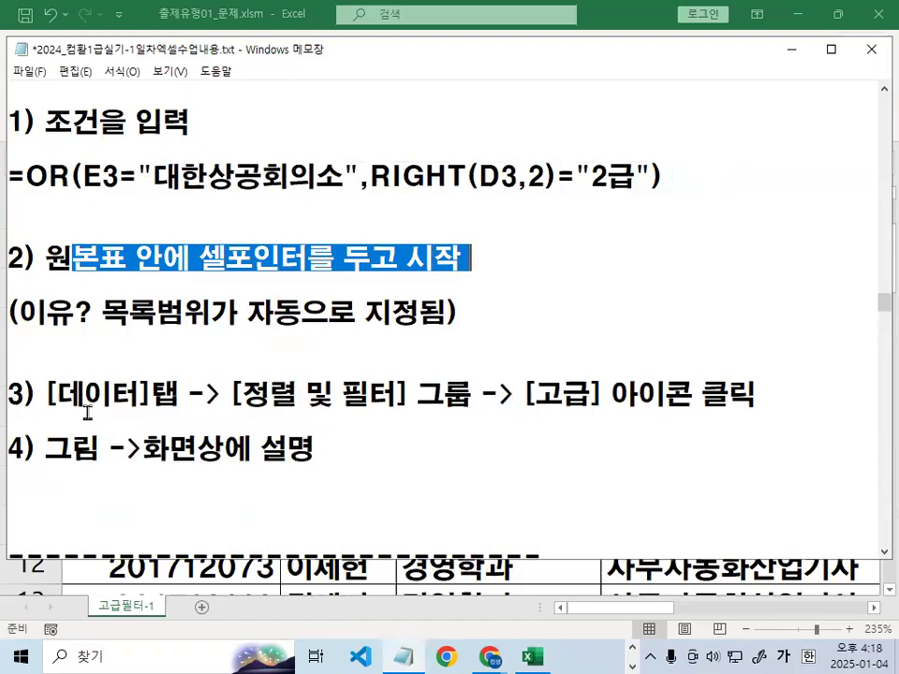
# Highlight [데이터]탭, [정렬 및 필터] 그룹 and [고급] in item 3 of the notes, then underline the whole line in red and clear it
pyautogui.moveTo(44, 395); pyautogui.dragTo(175, 397)
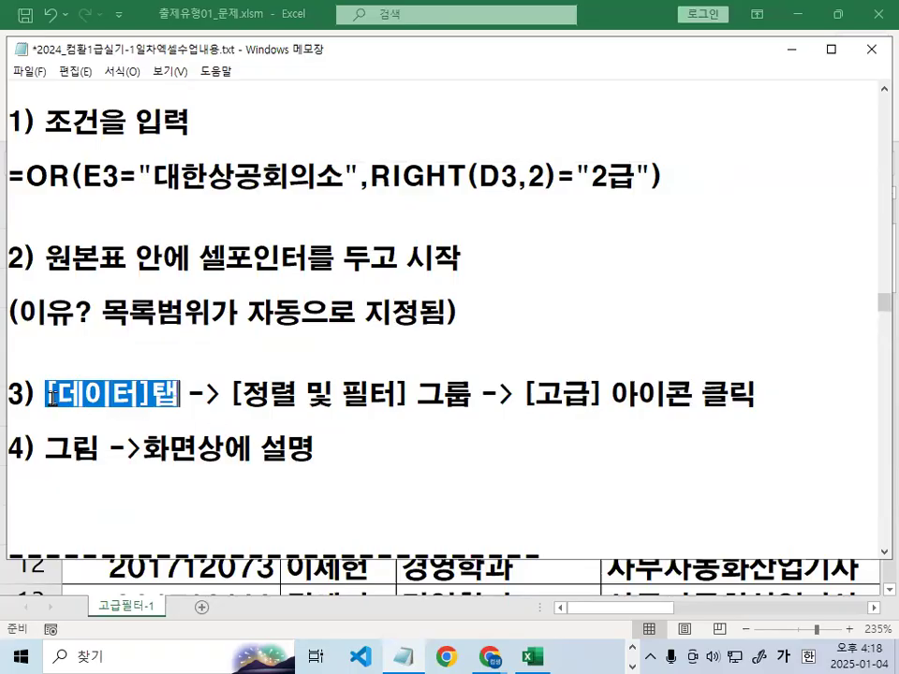
pyautogui.moveTo(56, 394); pyautogui.dragTo(153, 395)
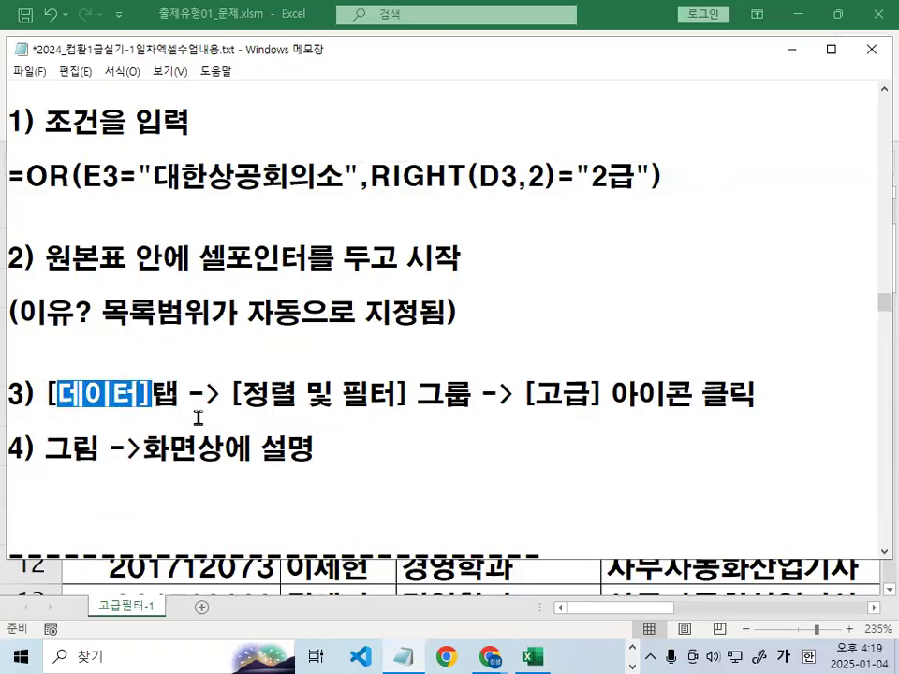
pyautogui.click(246, 396)
pyautogui.moveTo(247, 396); pyautogui.dragTo(440, 396)
pyautogui.moveTo(524, 396); pyautogui.dragTo(604, 394)
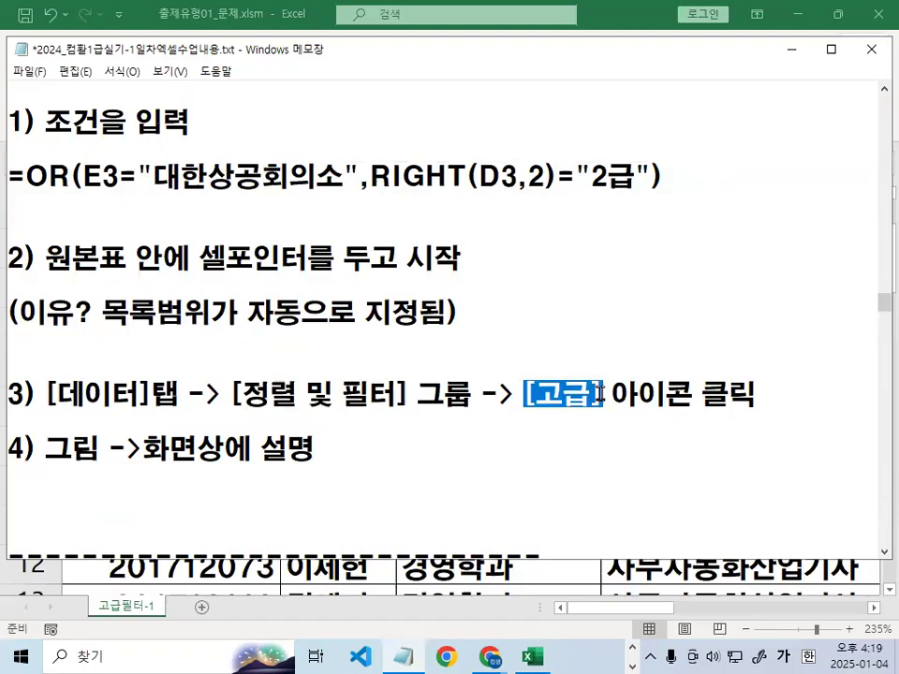
pyautogui.hotkey('ctrl', '2')
pyautogui.moveTo(61, 421); pyautogui.dragTo(745, 422)
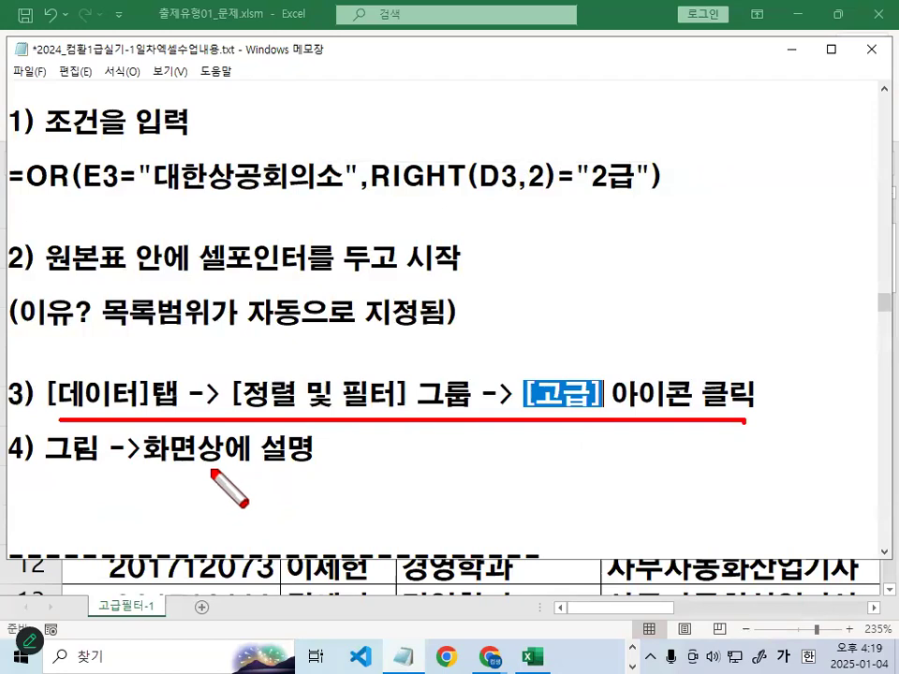
pyautogui.press('Escape')
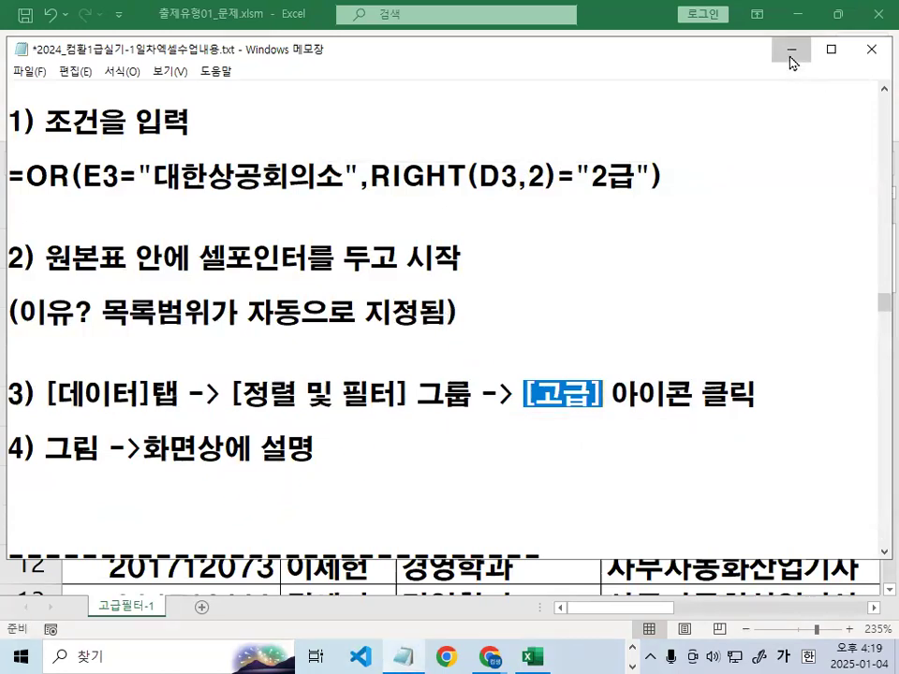
# Switch back to Excel, select B5 in the source table and mark the 데이터 label with the red pen, clearing the marks
pyautogui.click(789, 52)
pyautogui.click(375, 281)
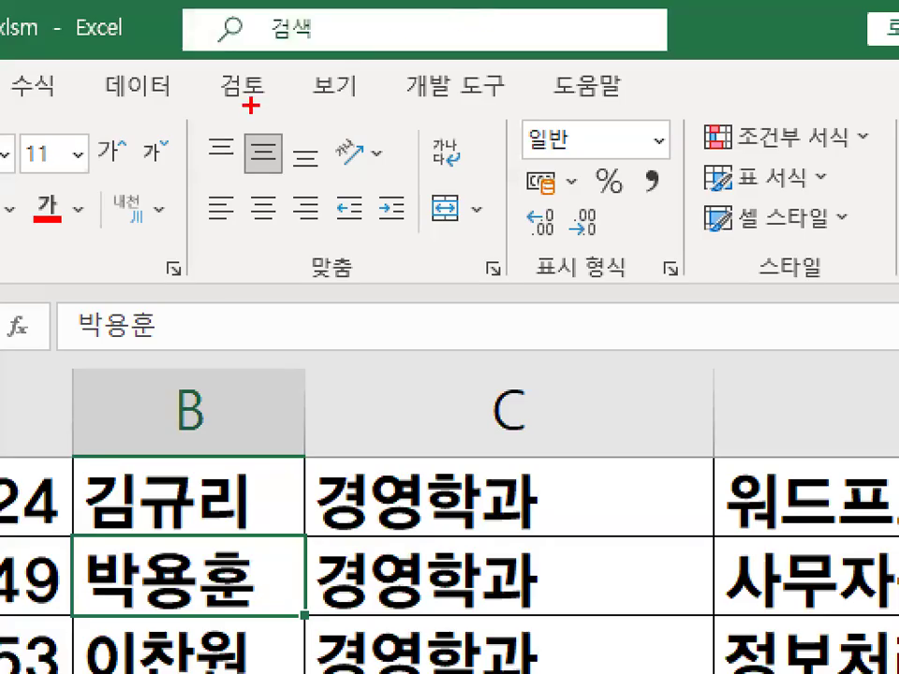
pyautogui.moveTo(335, 47); pyautogui.dragTo(289, 53)
pyautogui.moveTo(91, 101)
pyautogui.mouseDown()
pyautogui.moveTo(176, 85)
pyautogui.moveTo(174, 103)
pyautogui.mouseUp()
pyautogui.press('Escape')
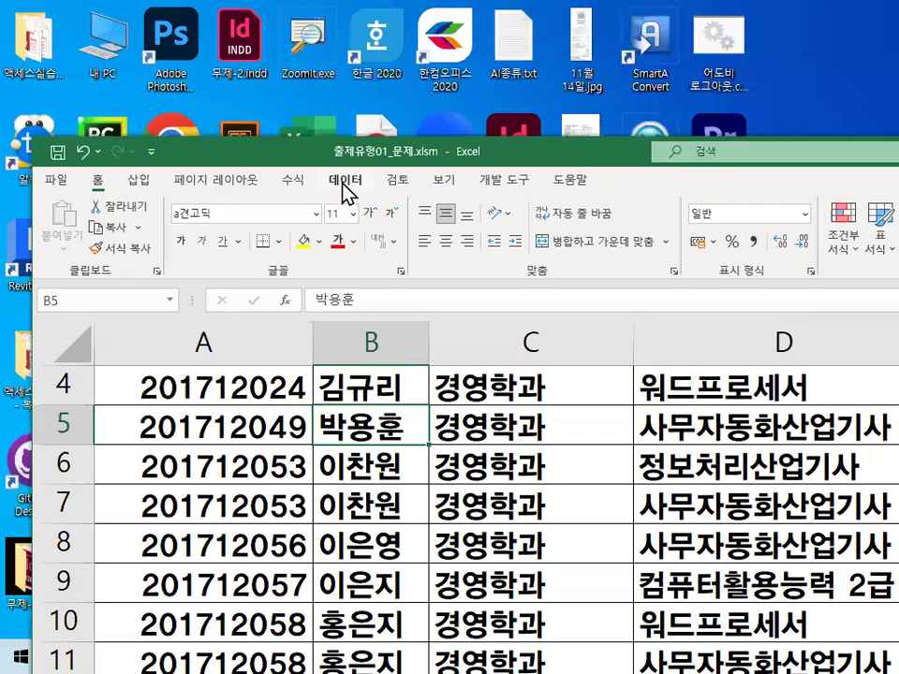
# Display the 데이터 commands and circle the 정렬 및 필터 group and 고급 command in red, clearing the marks
pyautogui.click(313, 42)
pyautogui.moveTo(592, 279)
pyautogui.mouseDown()
pyautogui.moveTo(510, 261)
pyautogui.moveTo(597, 258)
pyautogui.moveTo(525, 298)
pyautogui.moveTo(469, 255)
pyautogui.moveTo(595, 278)
pyautogui.mouseUp()
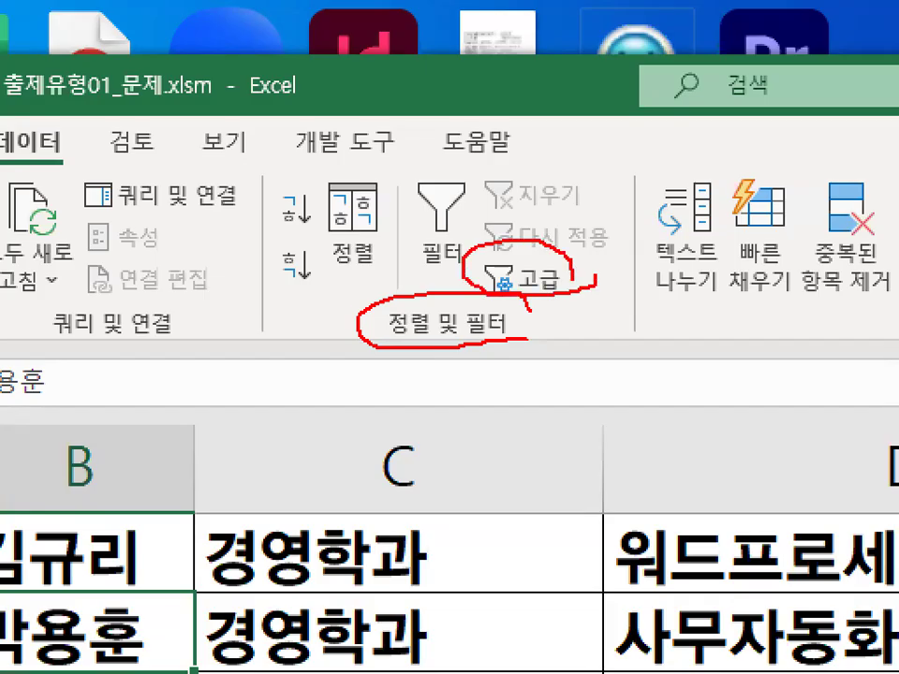
pyautogui.press('Escape')
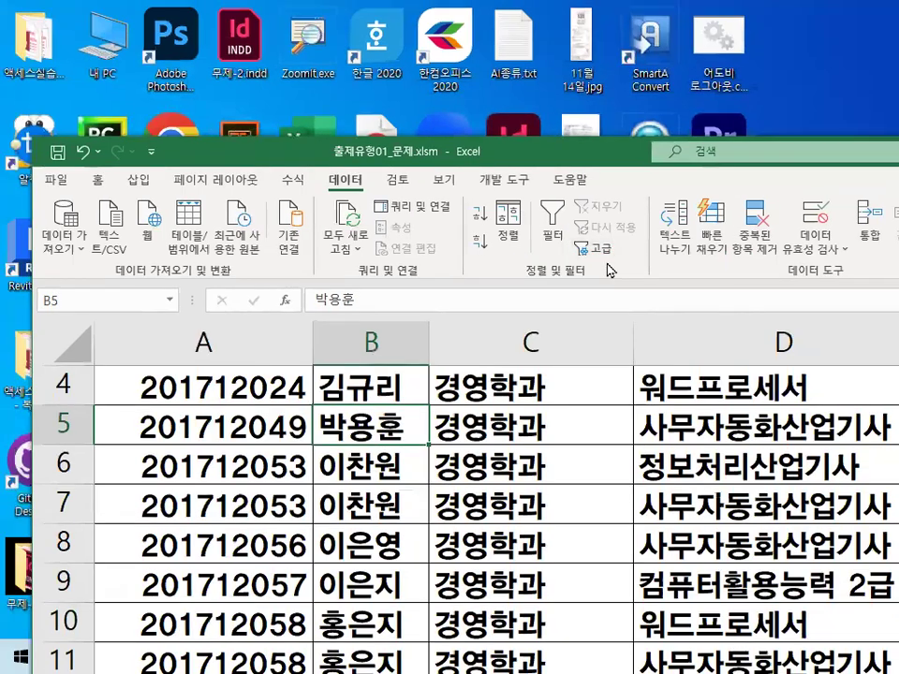
# Start the Advanced Filter from C5 in the source table and circle its 목록 범위 value in red, clearing the mark
pyautogui.click(451, 423)
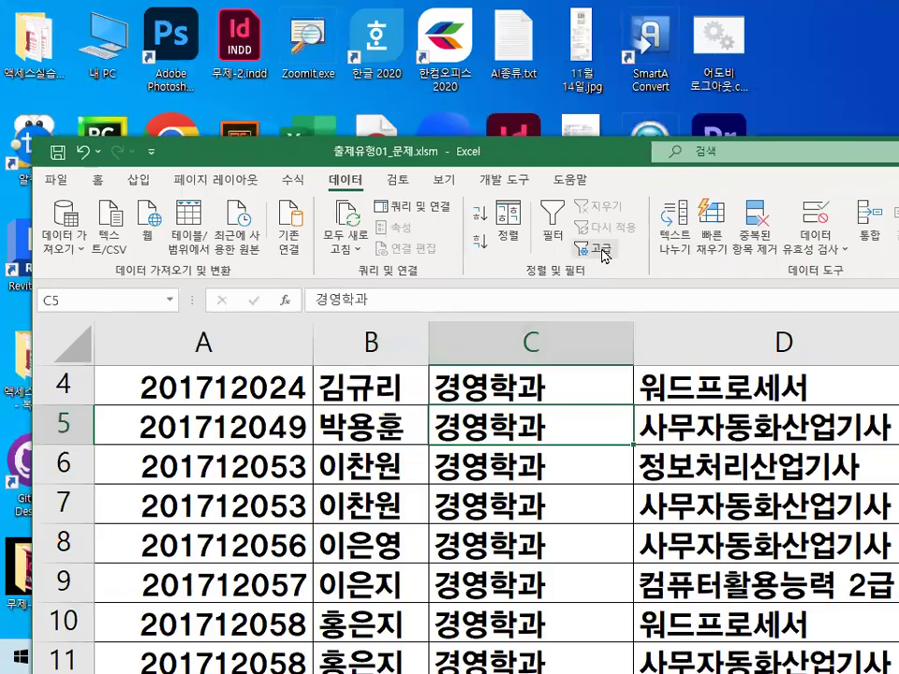
pyautogui.click(601, 250)
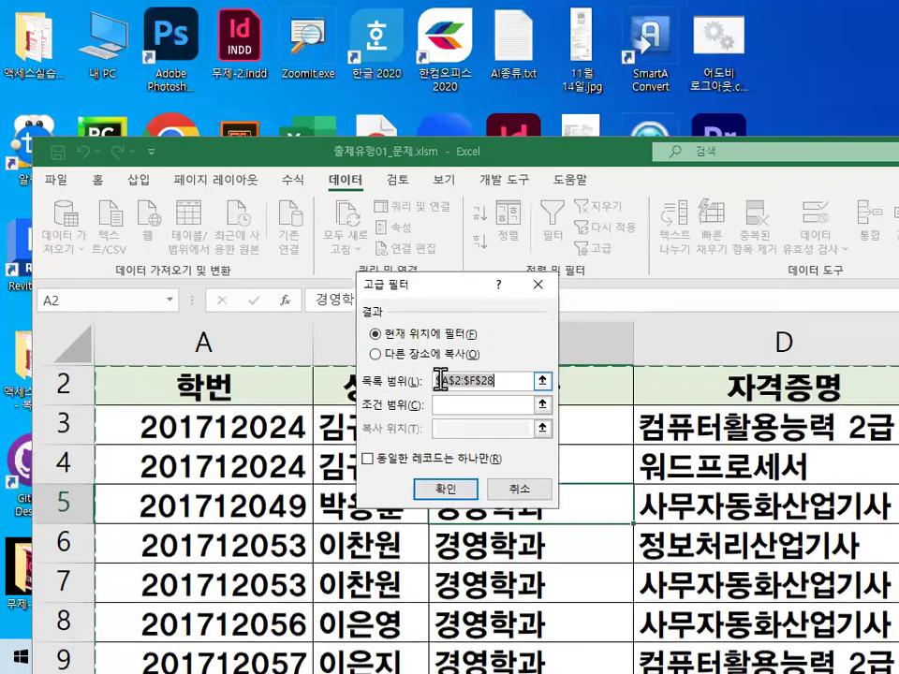
pyautogui.hotkey('ctrl', '1')
pyautogui.moveTo(506, 379); pyautogui.dragTo(507, 380)
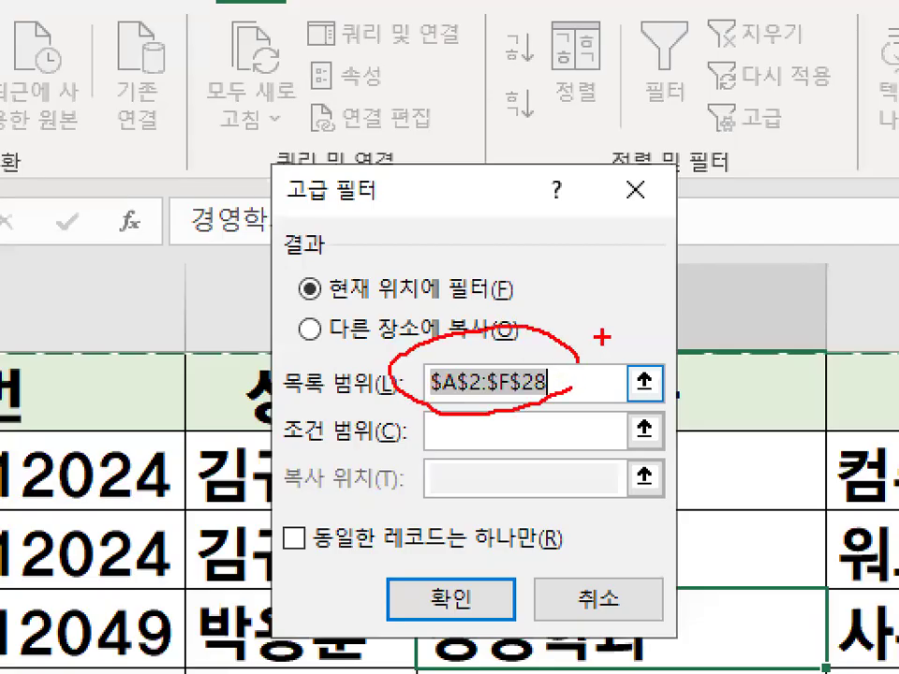
pyautogui.press('Escape')
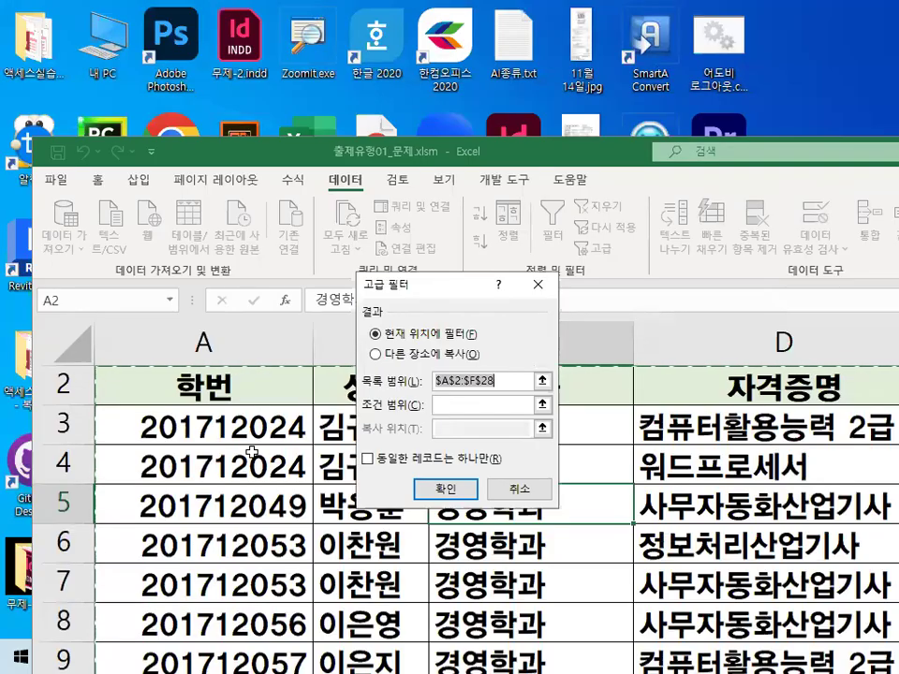
# Circle the 학번 header area of the outlined list range in red on the magnified worksheet, clearing the marks each time
pyautogui.scroll(1, 251, 452)
pyautogui.hotkey('ctrl', '1')
pyautogui.click(382, 454)
pyautogui.moveTo(412, 508); pyautogui.dragTo(420, 546)
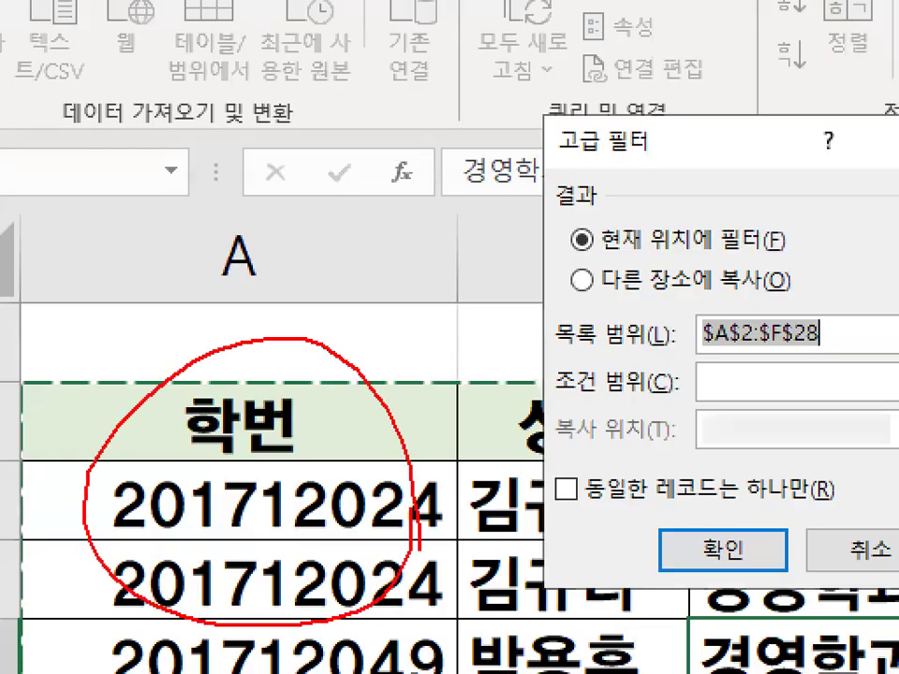
pyautogui.press('Escape')
pyautogui.scroll(-1, 177, 409)
pyautogui.hotkey('ctrl', '1')
pyautogui.press('Escape')
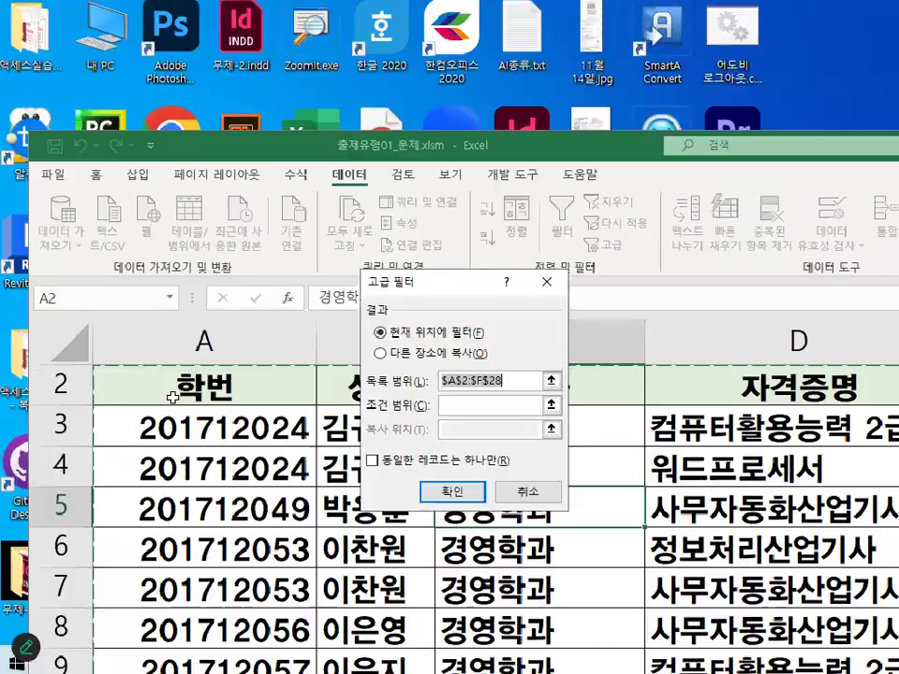
pyautogui.scroll(1, 173, 397)
pyautogui.hotkey('ctrl', '1')
pyautogui.click(195, 382)
pyautogui.moveTo(195, 382)
pyautogui.mouseDown()
pyautogui.moveTo(169, 419)
pyautogui.moveTo(199, 386)
pyautogui.mouseUp()
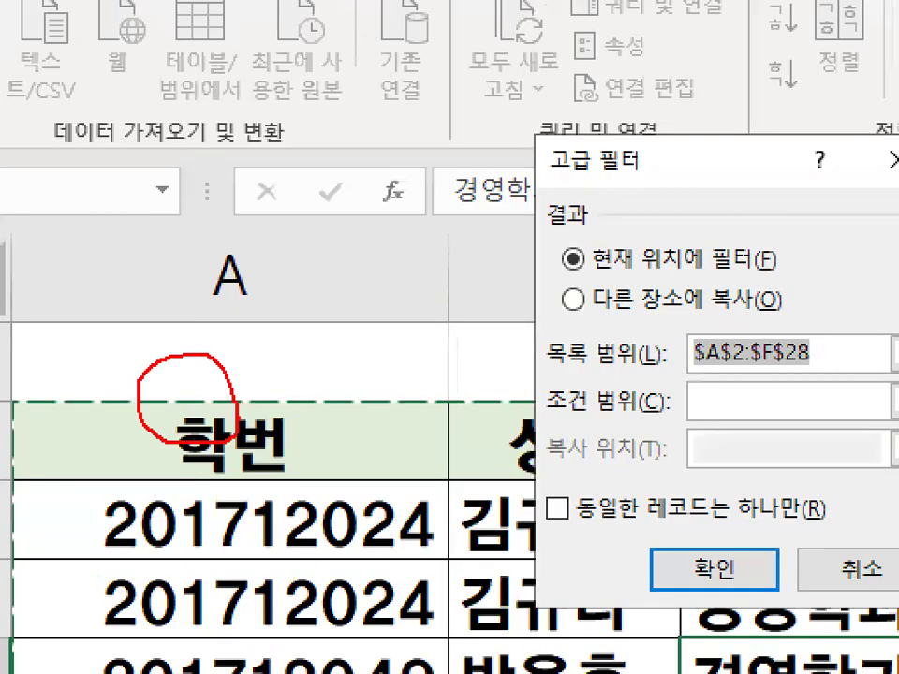
pyautogui.press('Escape')
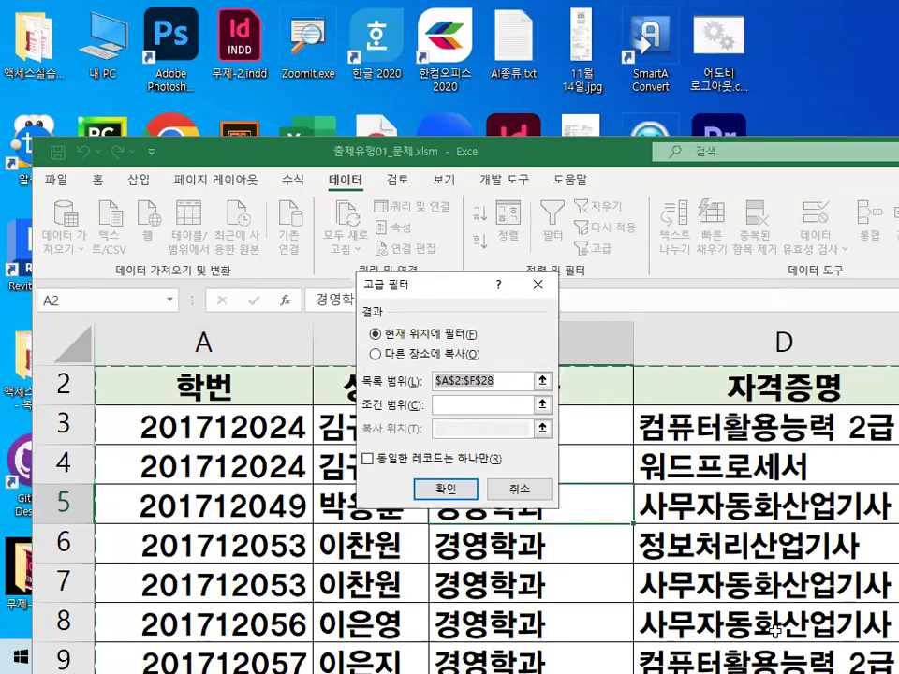
# Mark the 다른 장소에 복사 option and the 복사 위치 field of the Advanced Filter in red, clearing the marks when done
pyautogui.hotkey('ctrl', '1')
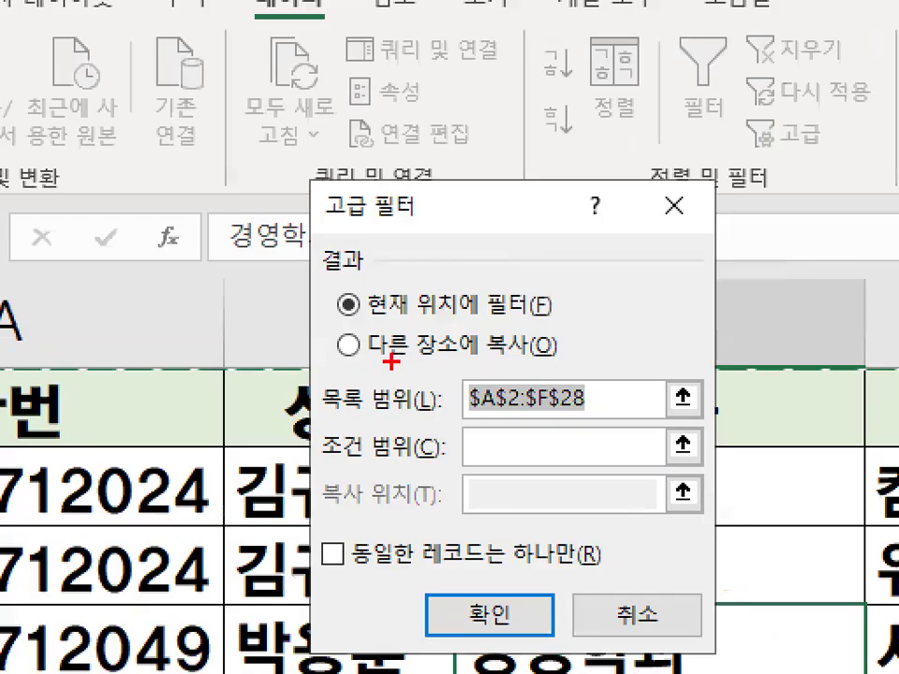
pyautogui.moveTo(355, 361); pyautogui.dragTo(557, 361)
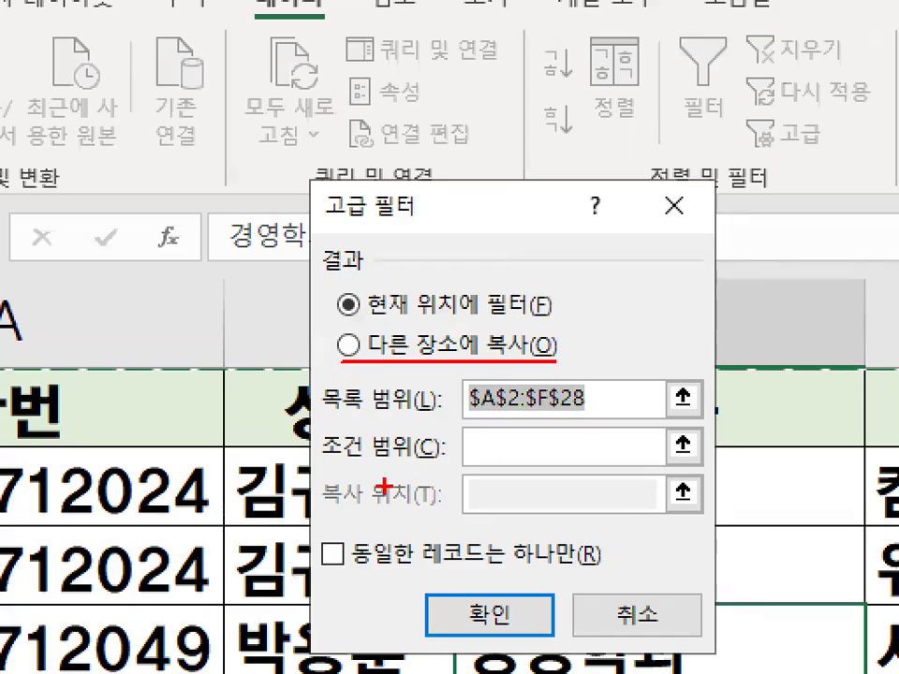
pyautogui.moveTo(318, 505); pyautogui.dragTo(433, 506)
pyautogui.moveTo(512, 525); pyautogui.dragTo(543, 479)
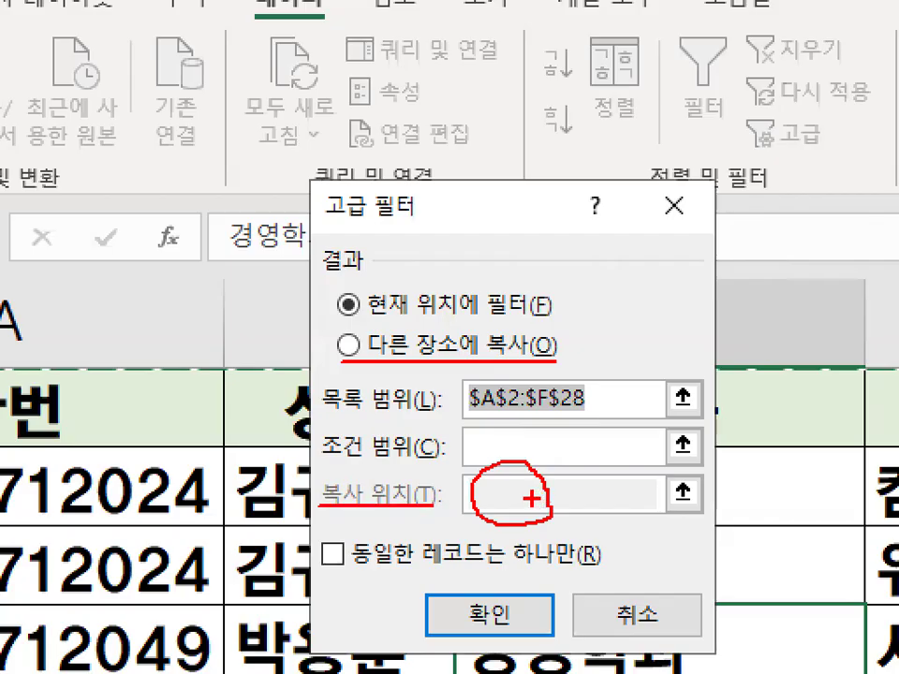
pyautogui.moveTo(511, 453); pyautogui.dragTo(474, 551)
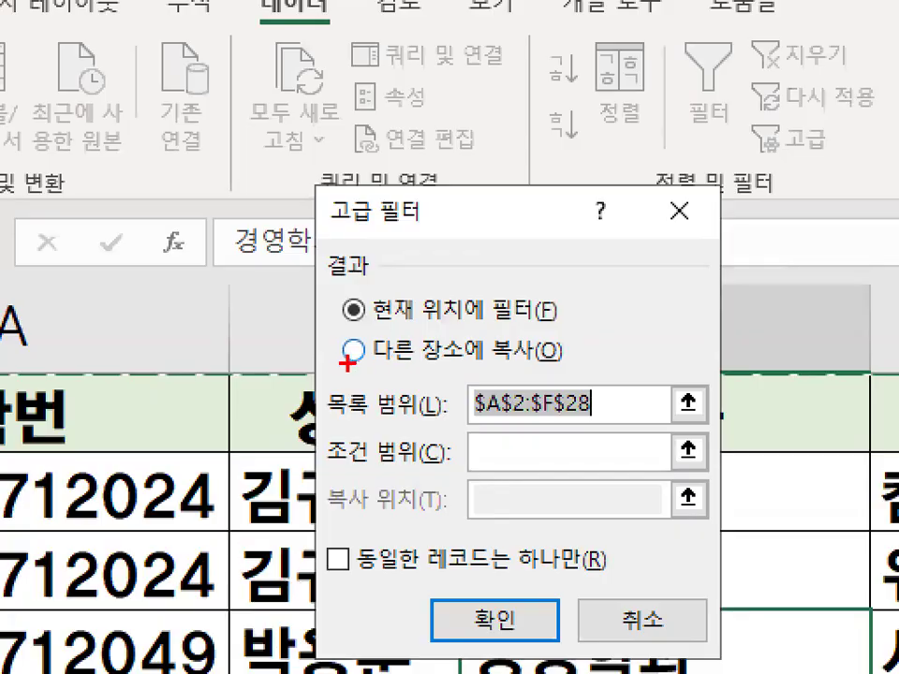
pyautogui.moveTo(372, 360); pyautogui.dragTo(474, 359)
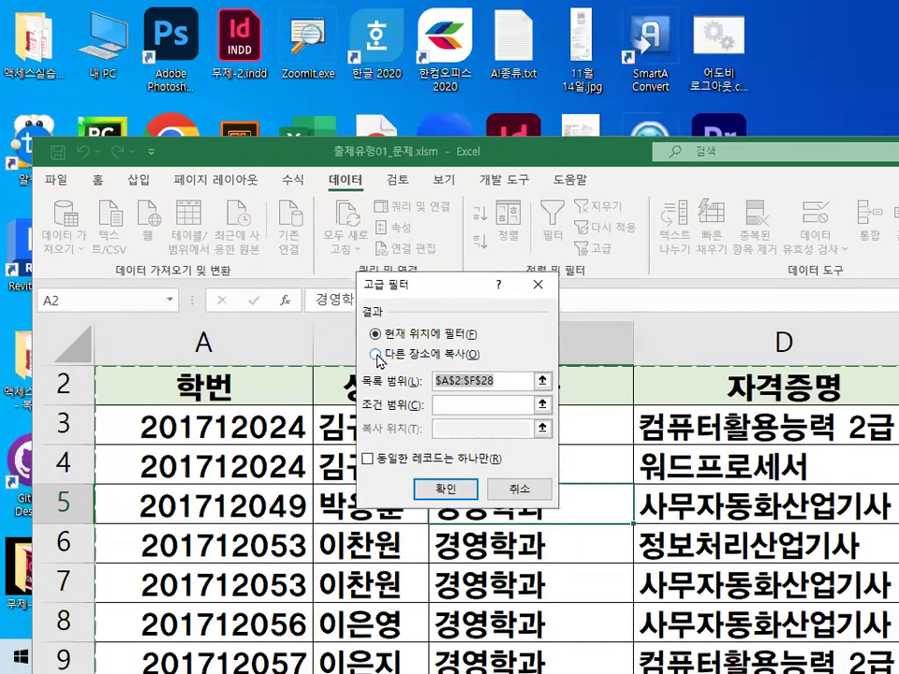
# Choose 다른 장소에 복사 in the Advanced Filter and circle it and the 복사 위치 field in red, clearing the marks
pyautogui.click(353, 350)
pyautogui.moveTo(368, 353)
pyautogui.mouseDown()
pyautogui.moveTo(356, 356)
pyautogui.moveTo(383, 364)
pyautogui.mouseUp()
pyautogui.moveTo(448, 441); pyautogui.dragTo(471, 438)
pyautogui.moveTo(515, 527); pyautogui.dragTo(557, 529)
pyautogui.press('Escape')
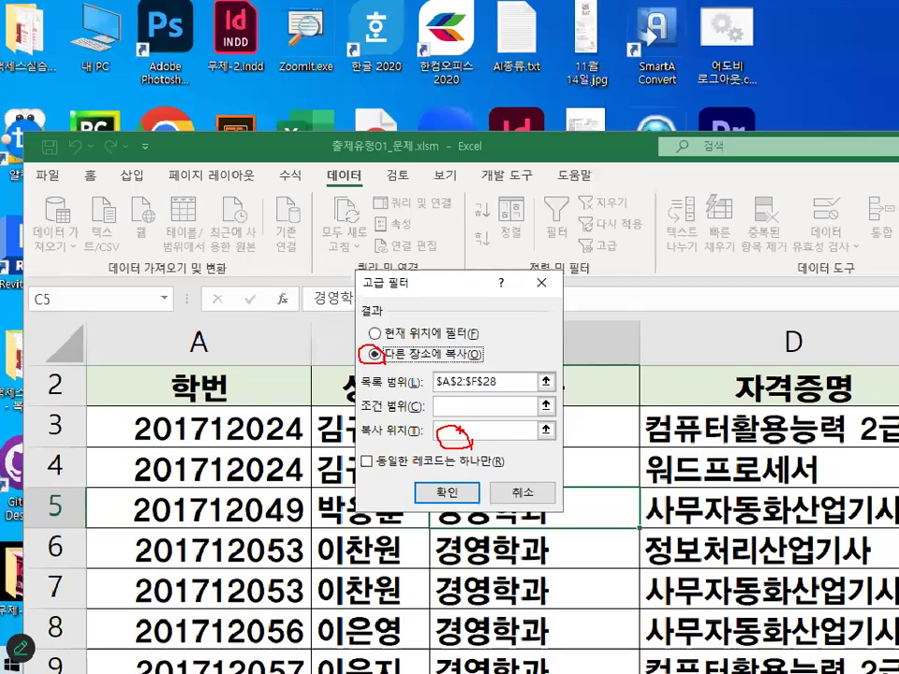
# Activate the 조건 범위 field and draw a red check mark beside it, clearing the mark
pyautogui.click(545, 447)
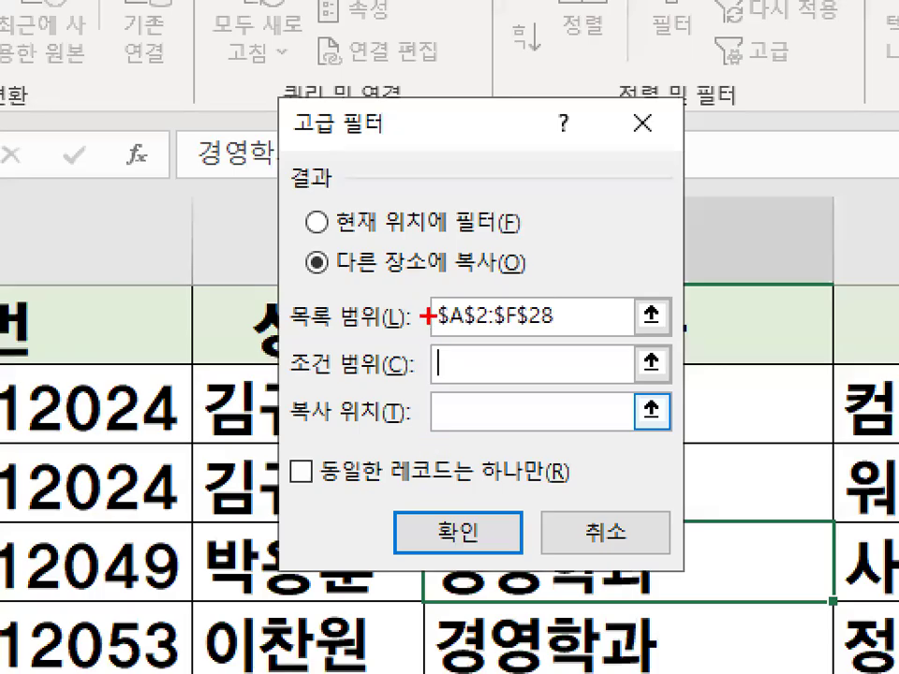
pyautogui.moveTo(430, 384); pyautogui.dragTo(518, 309)
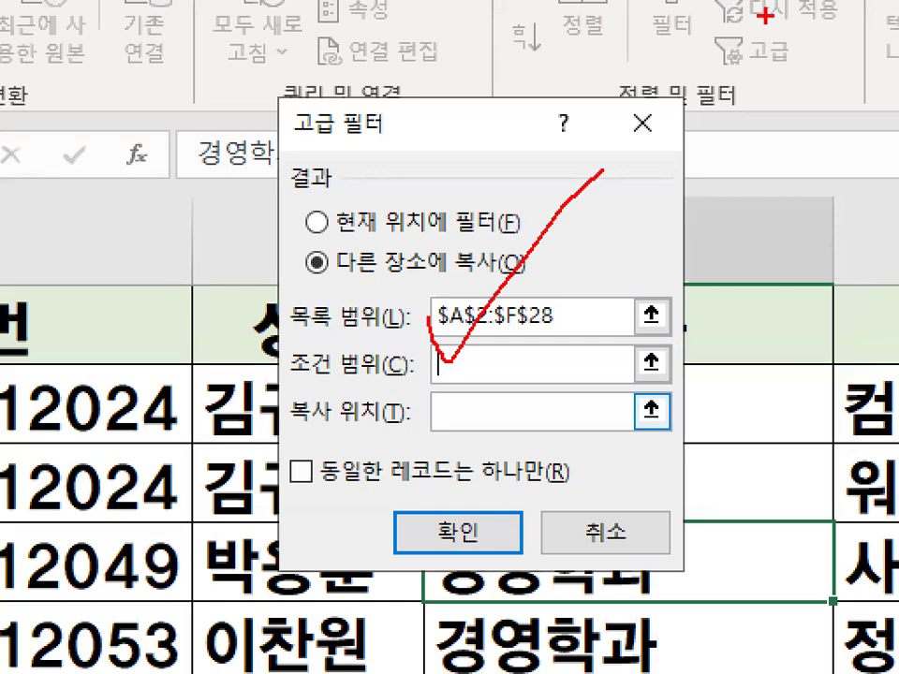
pyautogui.press('Escape')
# Circle the TRUE criterion in A31 and check off the 조건 heading in A30 in red, clearing the marks
pyautogui.scroll(-4, 196, 405)
pyautogui.scroll(-4, 197, 405)
pyautogui.moveTo(249, 581)
pyautogui.mouseDown()
pyautogui.moveTo(229, 605)
pyautogui.moveTo(243, 564)
pyautogui.mouseUp()
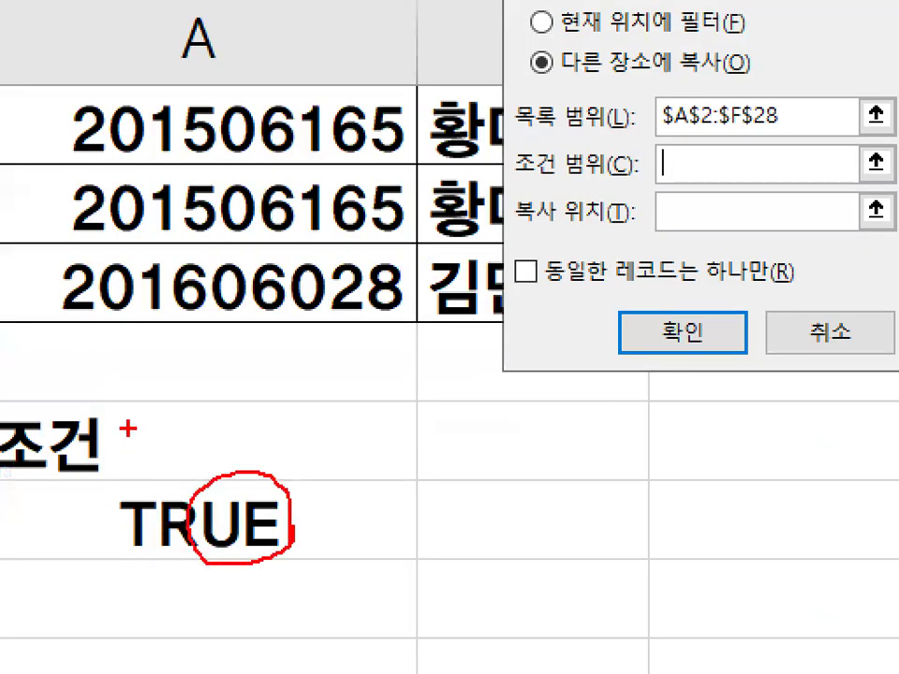
pyautogui.moveTo(131, 432); pyautogui.dragTo(279, 257)
pyautogui.press('Escape')
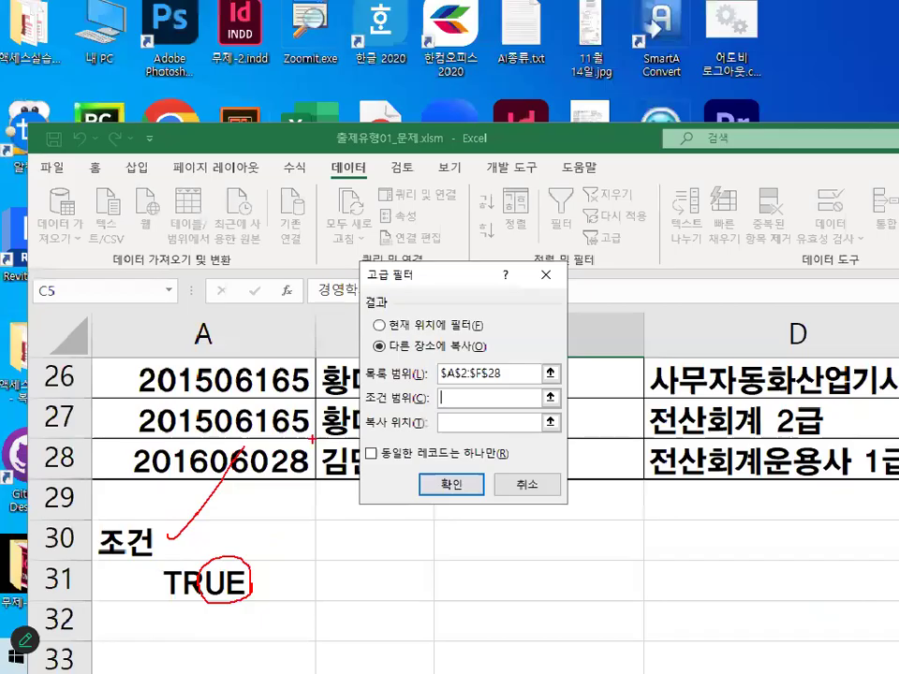
# Set the 조건 범위 to A30:A31 and circle the outlined criteria cells in red, clearing the mark
pyautogui.moveTo(187, 546); pyautogui.dragTo(184, 580)
pyautogui.hotkey('ctrl', '1')
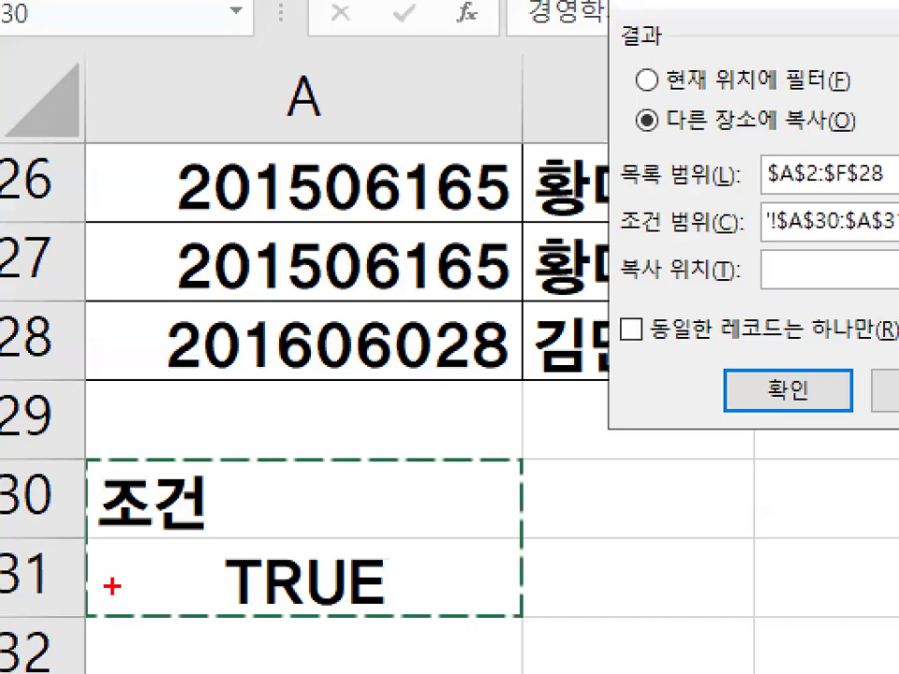
pyautogui.moveTo(279, 573)
pyautogui.mouseDown()
pyautogui.moveTo(100, 573)
pyautogui.moveTo(229, 590)
pyautogui.mouseUp()
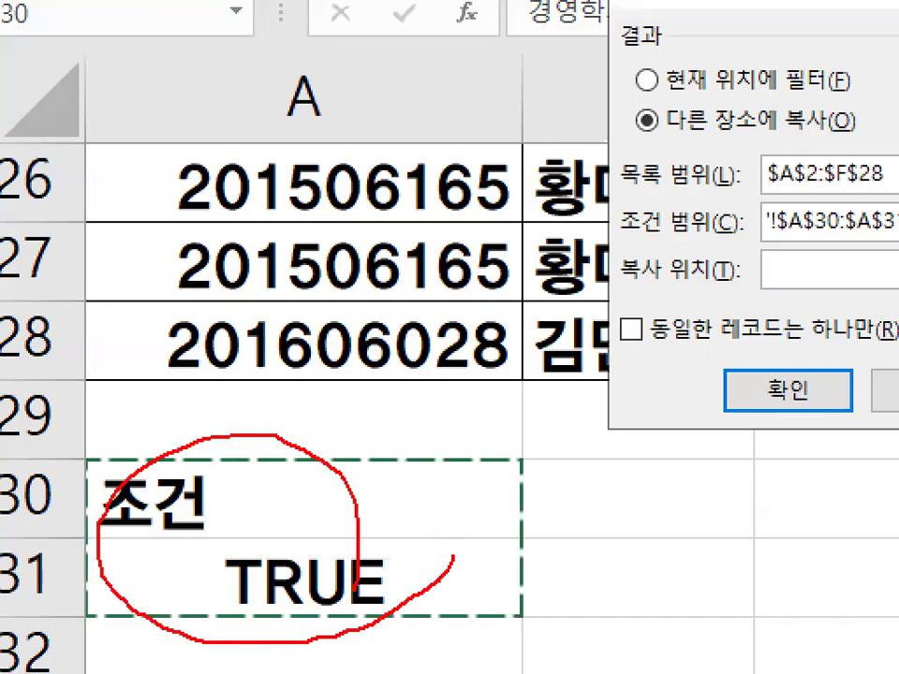
pyautogui.press('Escape')
# Underline the $A$30:$A$31 reference in the 조건 범위 field in red, clearing the mark
pyautogui.hotkey('ctrl', '1')
pyautogui.click(444, 424)
pyautogui.moveTo(407, 426); pyautogui.dragTo(528, 426)
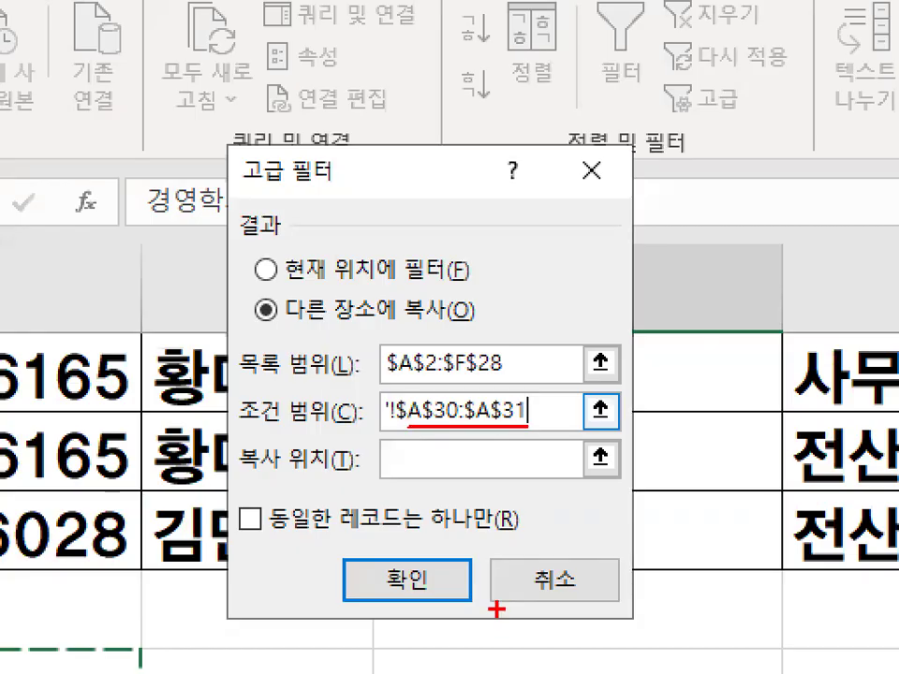
pyautogui.press('Escape')
# Set the 복사 위치 to cell A35, circling the reference in red, and run the Advanced Filter
pyautogui.click(436, 458)
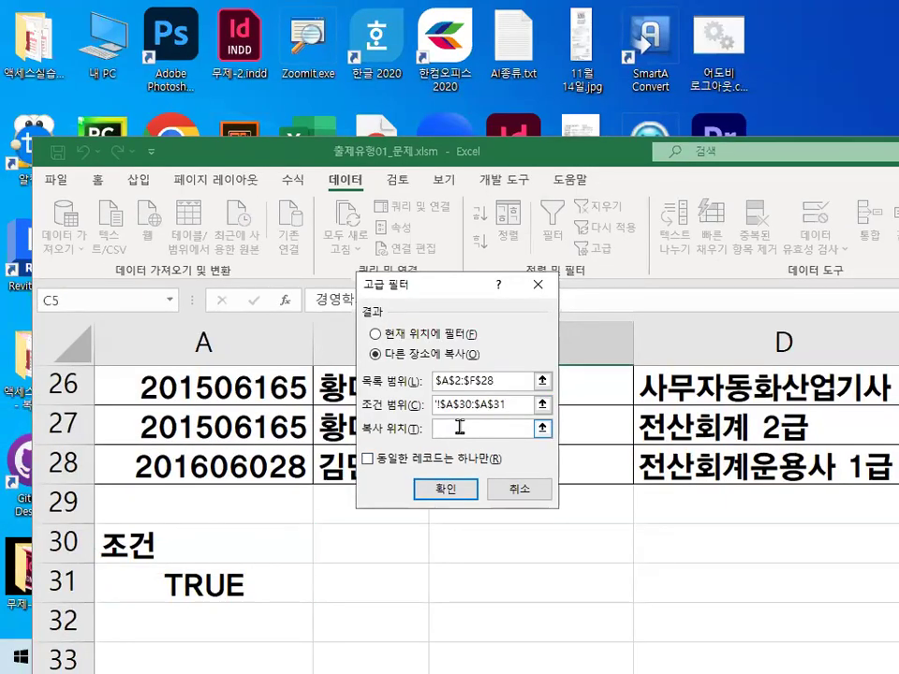
pyautogui.click(439, 401)
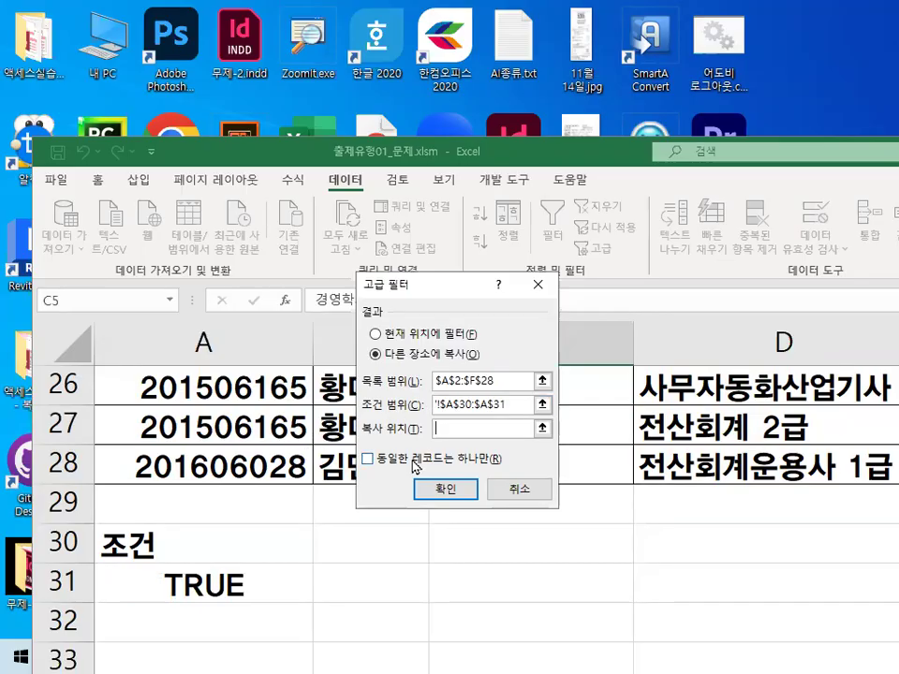
pyautogui.scroll(-2, 301, 455)
pyautogui.scroll(-1, 290, 454)
pyautogui.scroll(1, 234, 469)
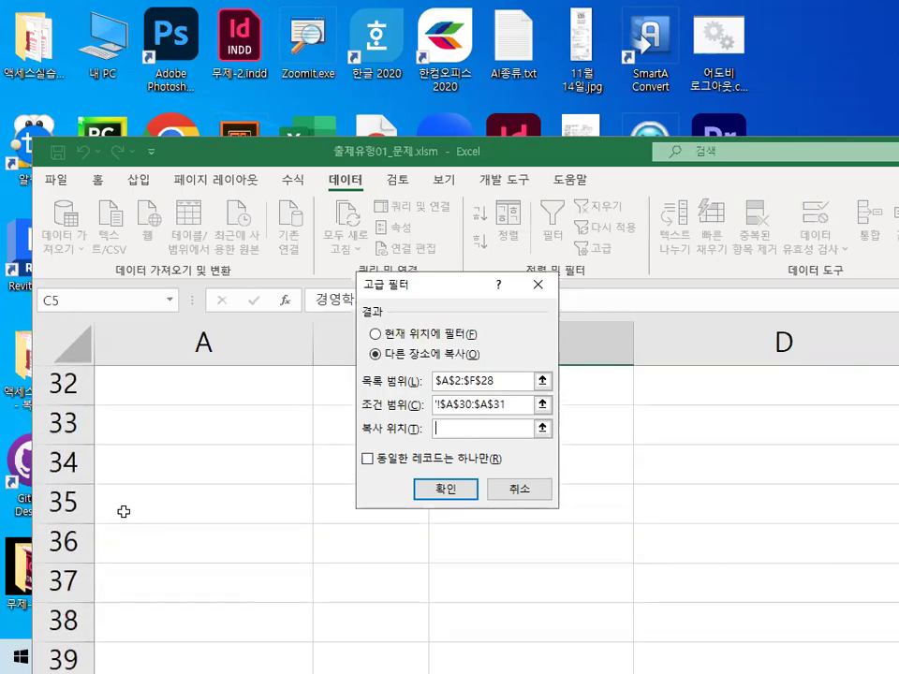
pyautogui.click(126, 508)
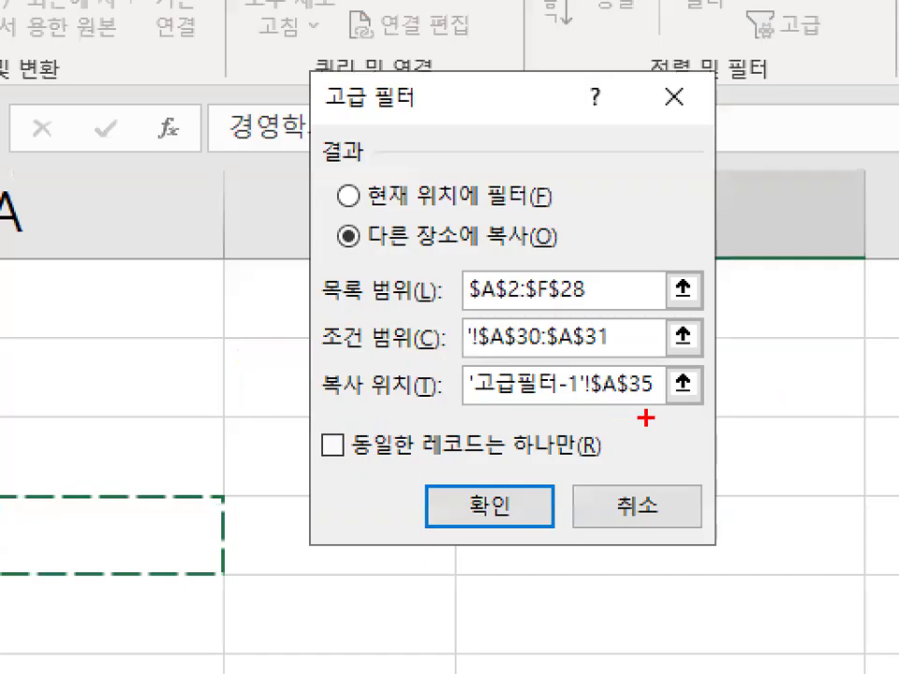
pyautogui.moveTo(645, 419); pyautogui.dragTo(660, 403)
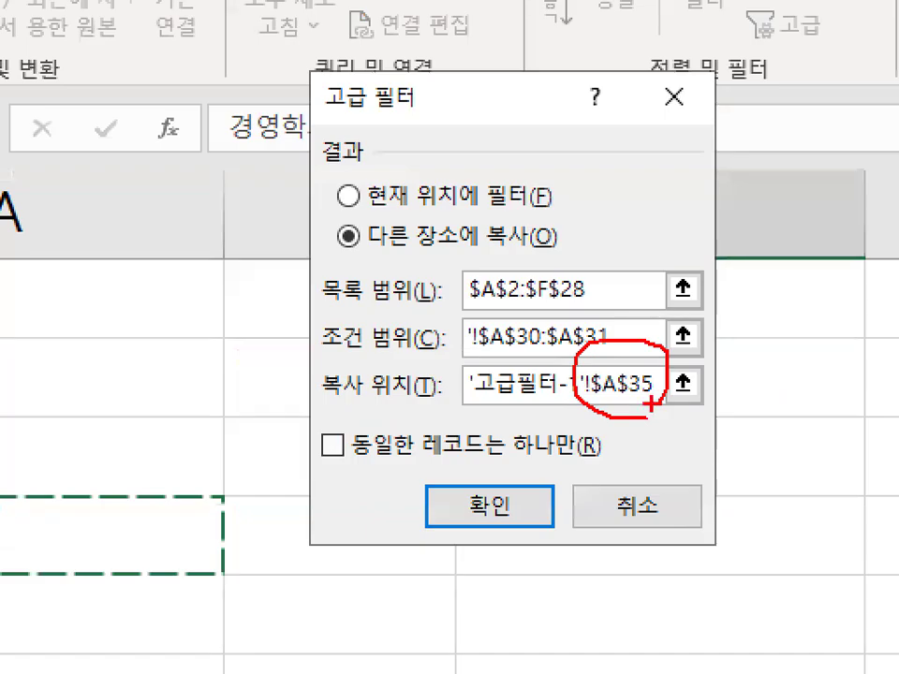
pyautogui.click(490, 506)
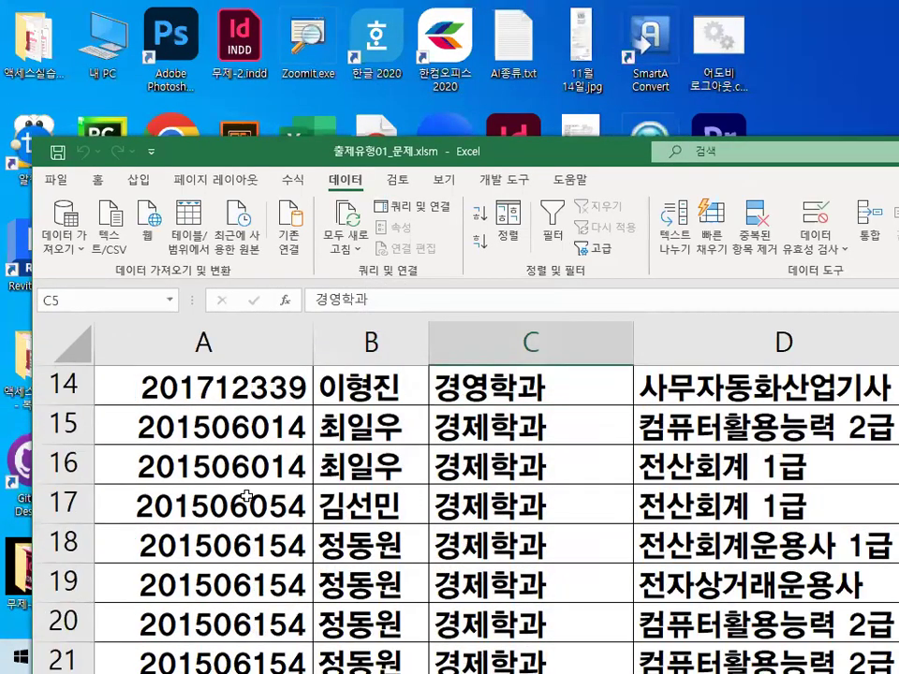
# Maximize the workbook window and review the filtered records copied below the criteria, from header row 35 through row 47
pyautogui.scroll(-1, 249, 496)
pyautogui.doubleClick(328, 148)
pyautogui.scroll(-3, 194, 494)
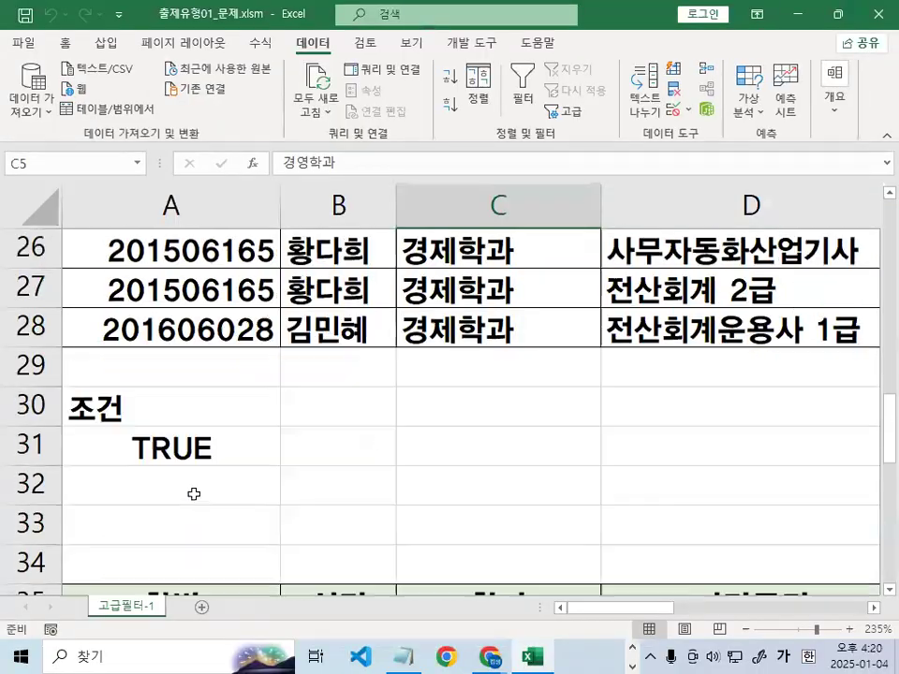
pyautogui.scroll(-2, 194, 493)
pyautogui.click(38, 365)
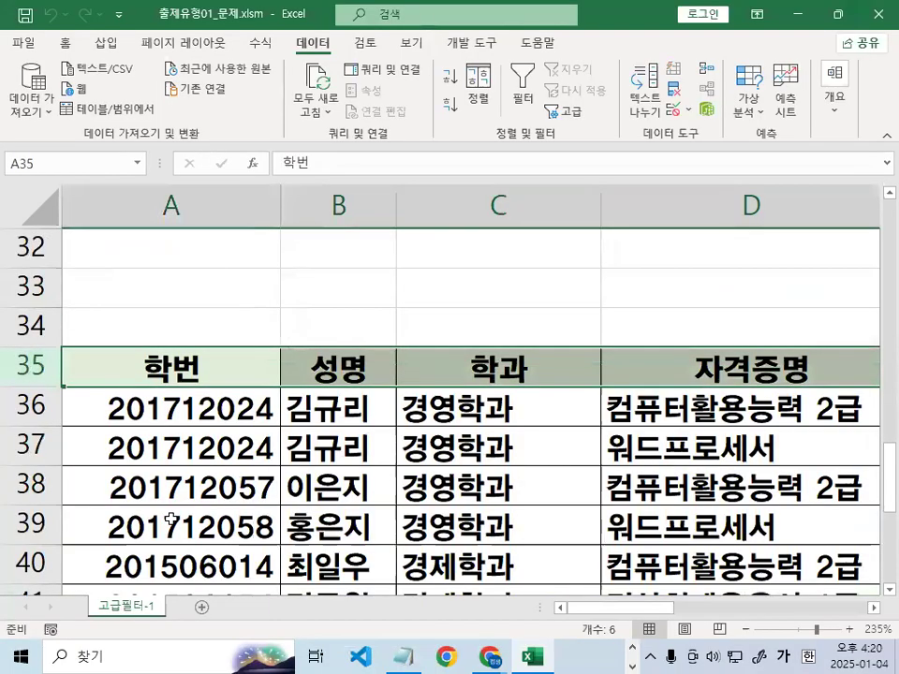
pyautogui.scroll(-3, 170, 520)
pyautogui.click(38, 485)
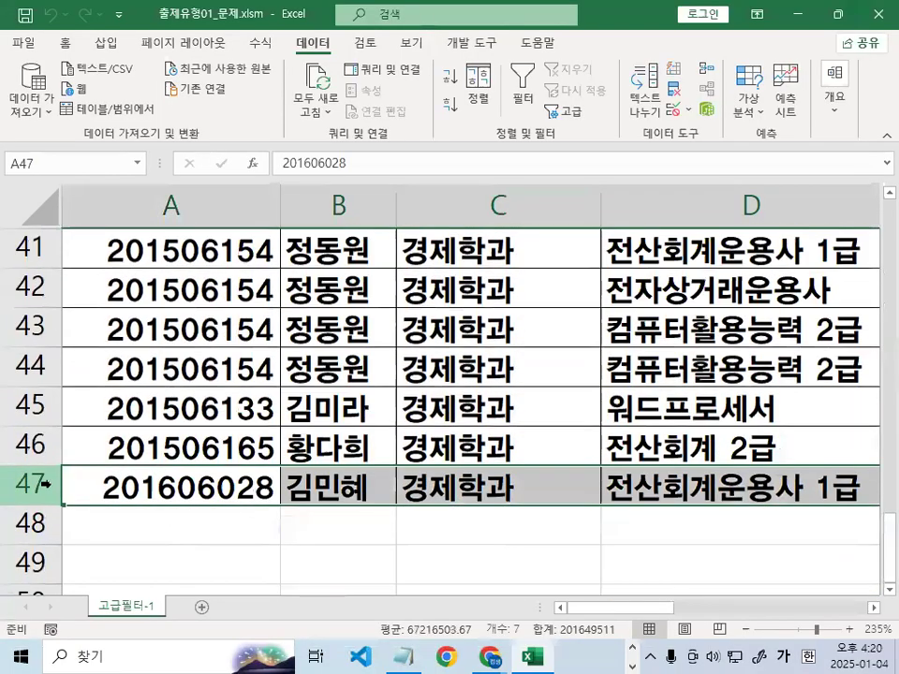
pyautogui.scroll(2, 146, 506)
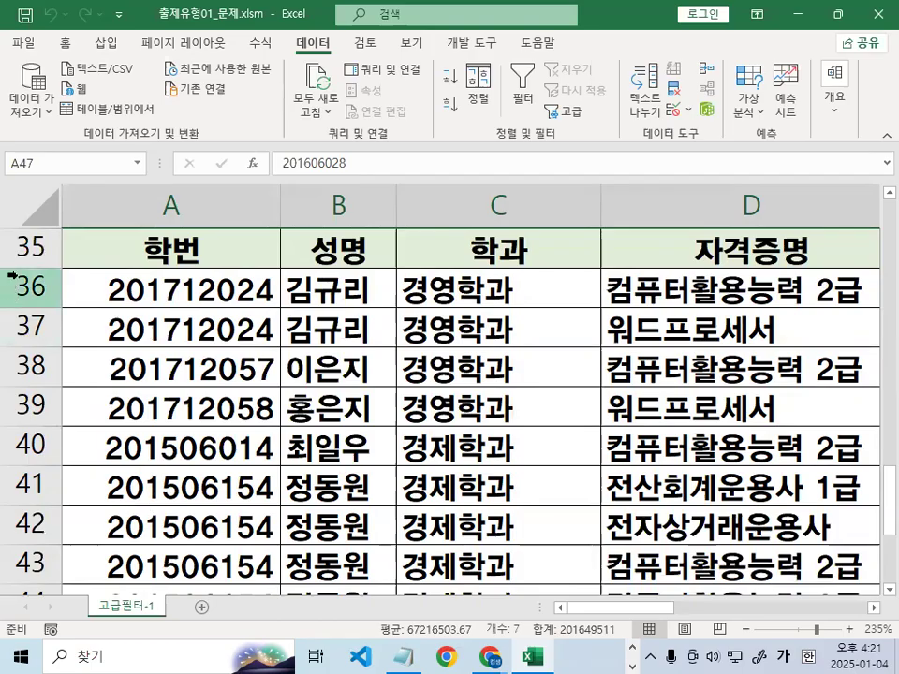
pyautogui.scroll(-2, 200, 491)
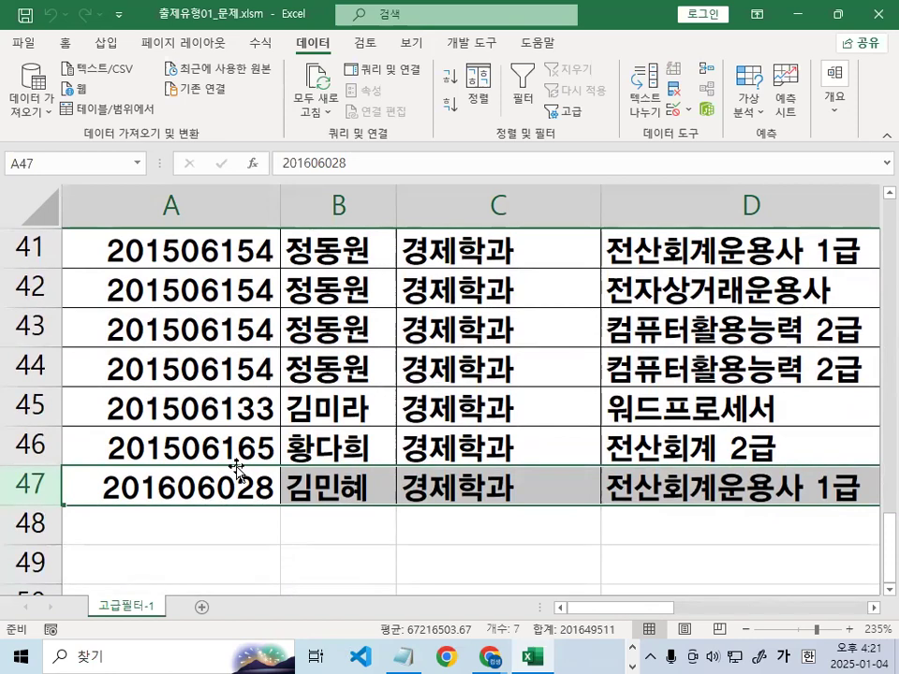
pyautogui.scroll(4, 237, 468)
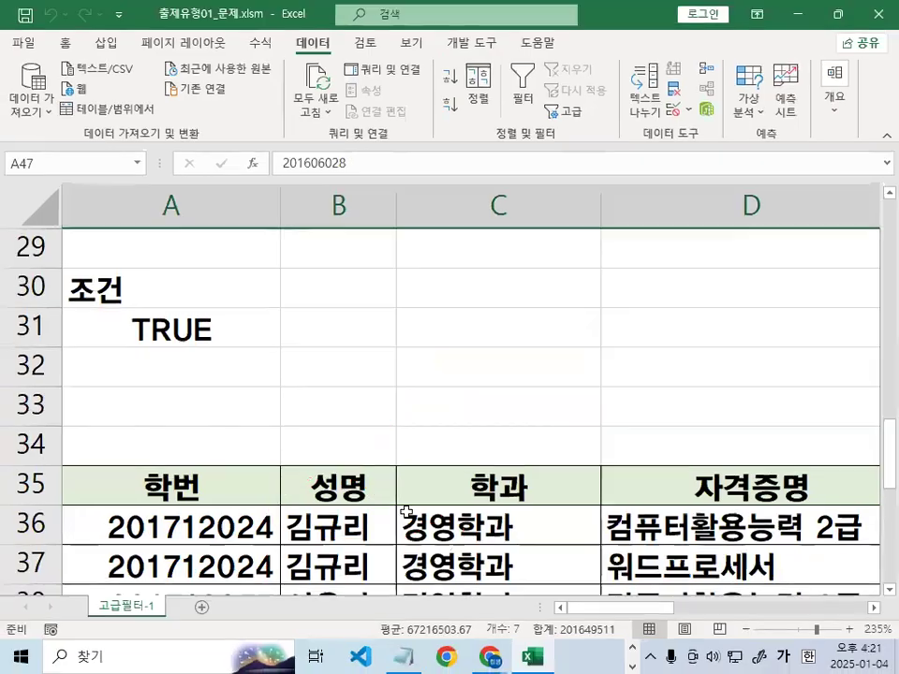
# Circle row number 35 in red and select the entire rows 35 through 47 of the copied results
pyautogui.click(408, 522)
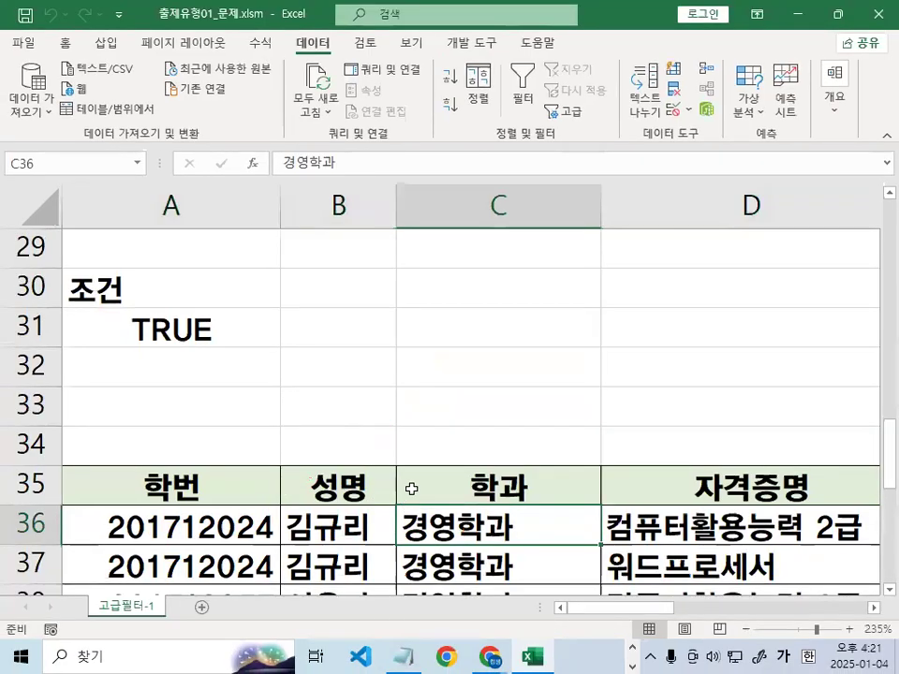
pyautogui.scroll(-2, 426, 450)
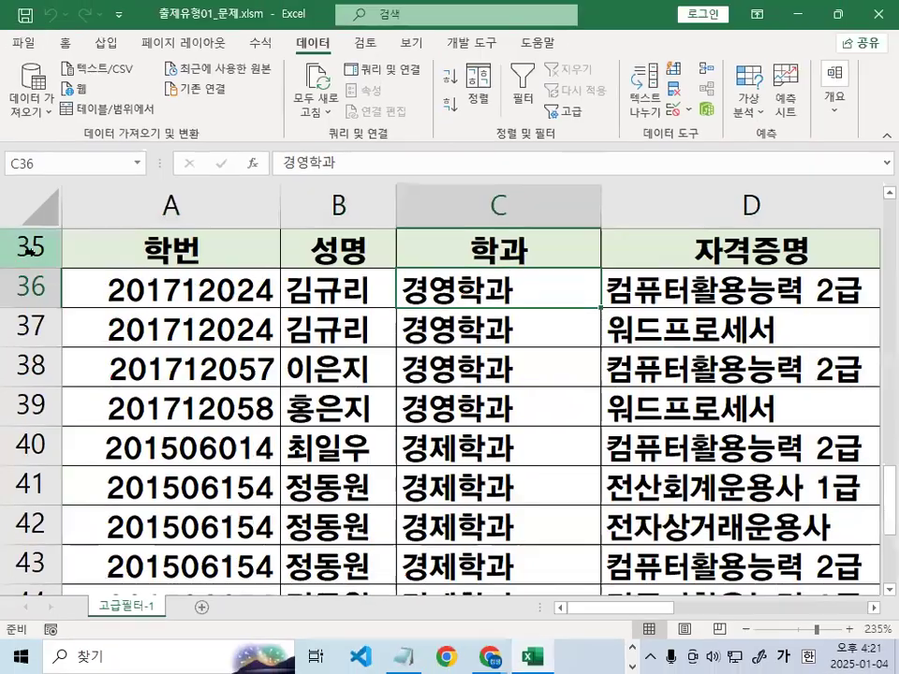
pyautogui.click(56, 247)
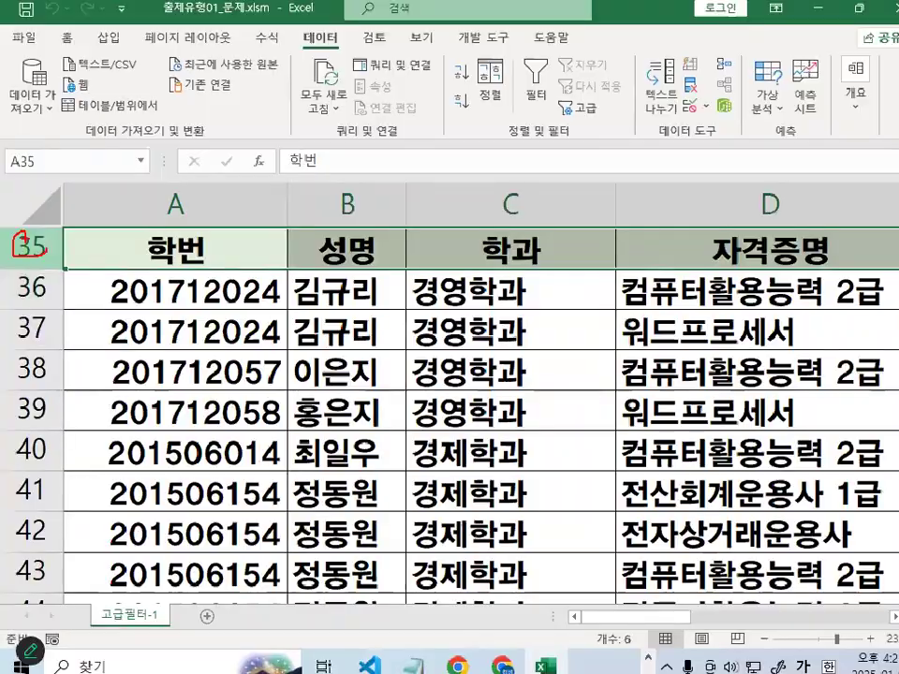
pyautogui.moveTo(28, 245); pyautogui.dragTo(29, 485)
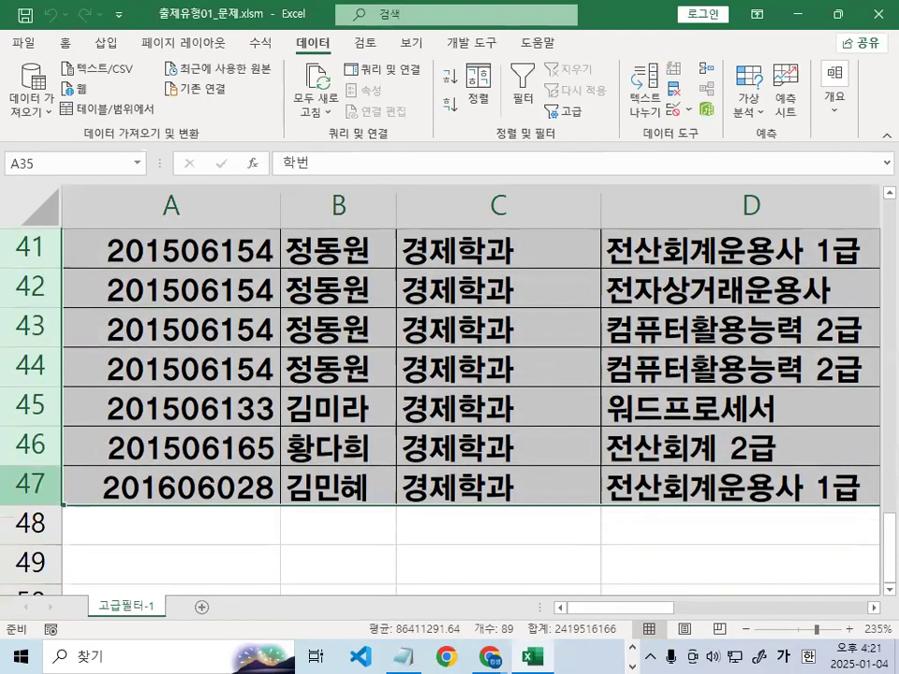
# Mark row number 47, the selected records and the row headings in red, clearing the marks
pyautogui.moveTo(91, 460); pyautogui.dragTo(108, 510)
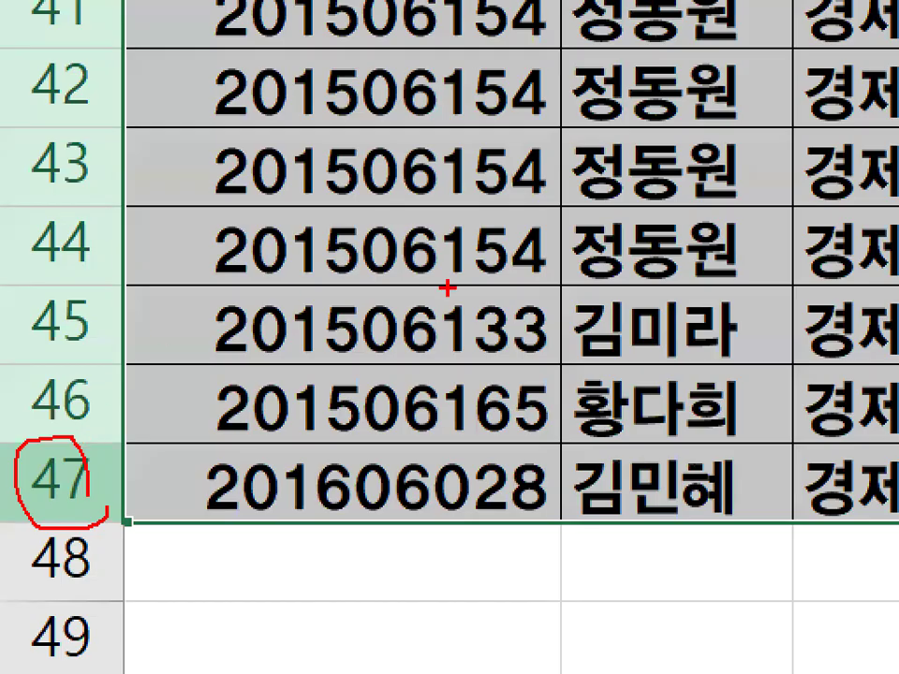
pyautogui.moveTo(683, 452); pyautogui.dragTo(735, 459)
pyautogui.press('Escape')
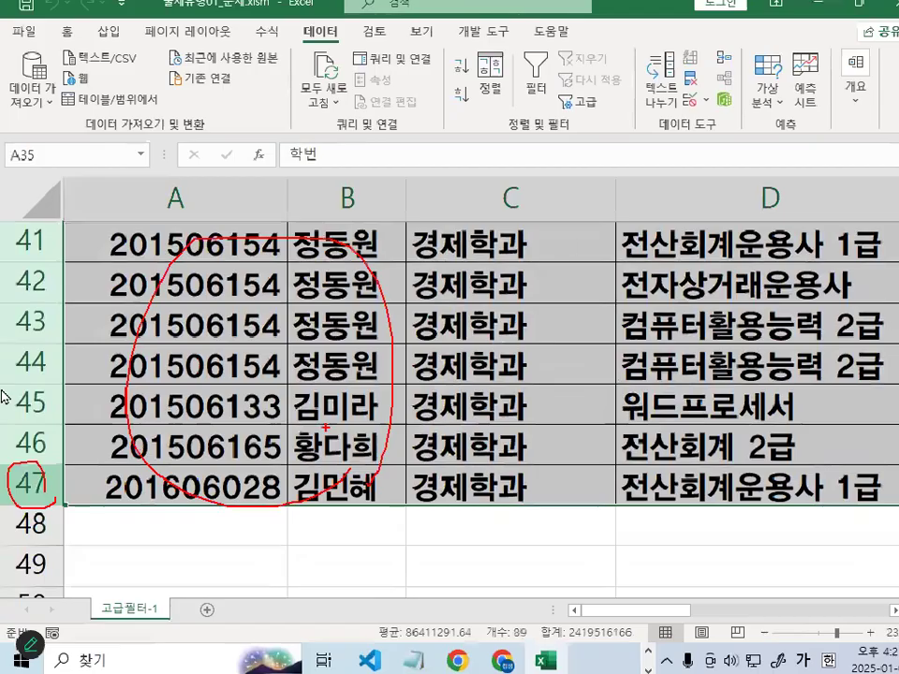
pyautogui.hotkey('ctrl', '1')
pyautogui.moveTo(1, 333)
pyautogui.mouseDown()
pyautogui.moveTo(21, 352)
pyautogui.moveTo(75, 236)
pyautogui.mouseUp()
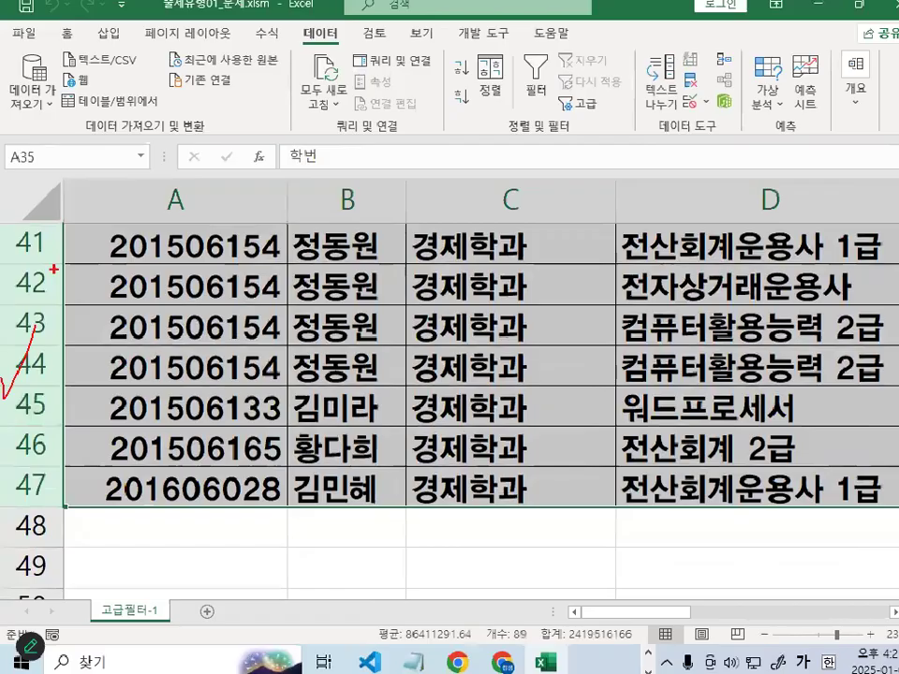
pyautogui.press('Escape')
# Delete the entire rows 35 to 47, and undo the deletion
pyautogui.rightClick(49, 420)
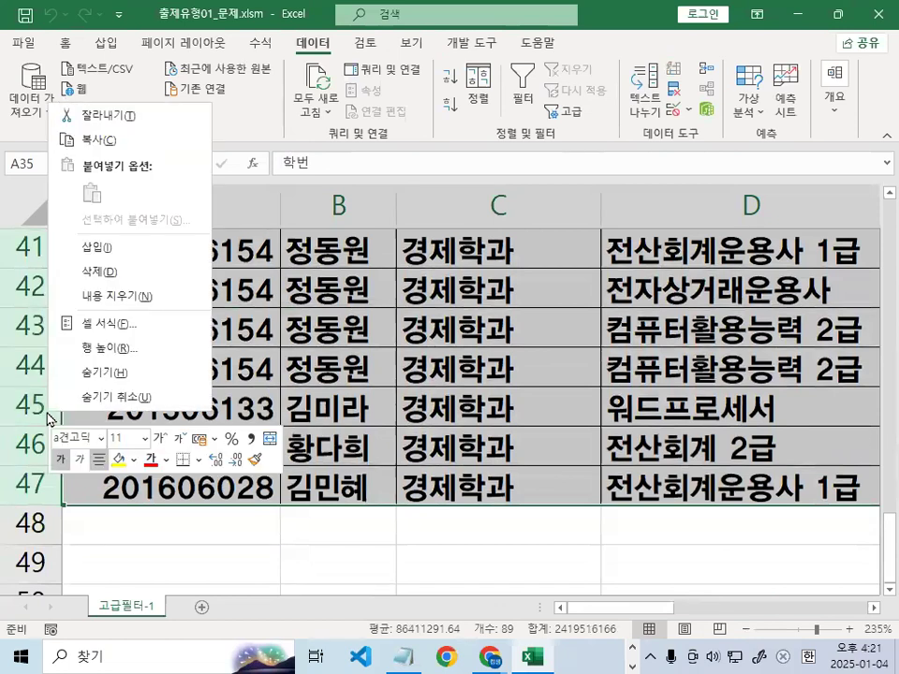
pyautogui.click(125, 278)
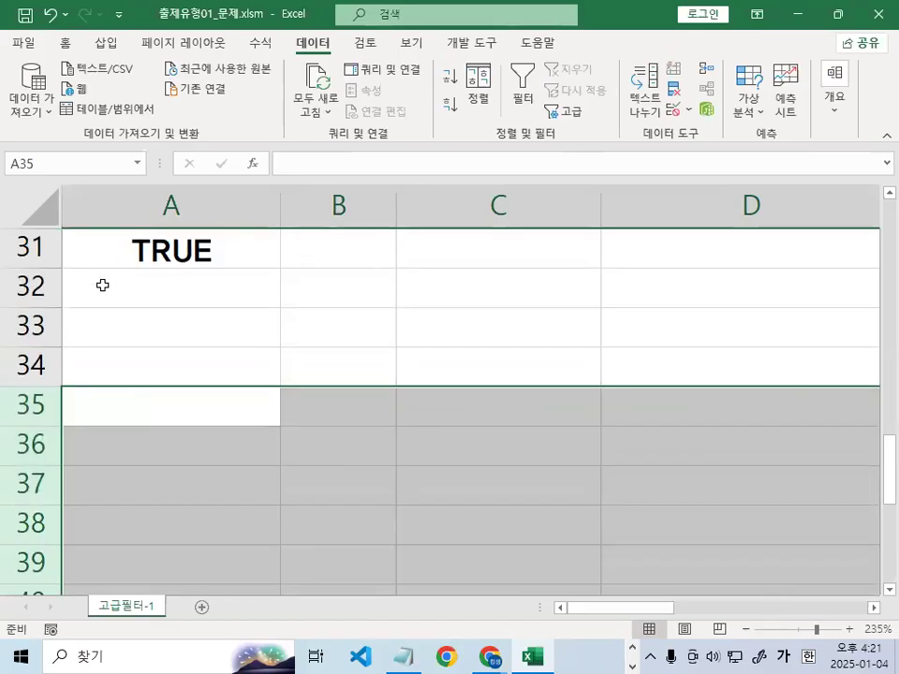
pyautogui.hotkey('ctrl', 'z')
# Clear only the contents of the copied results in A35:F47 and select cell B36
pyautogui.moveTo(239, 406); pyautogui.dragTo(441, 514)
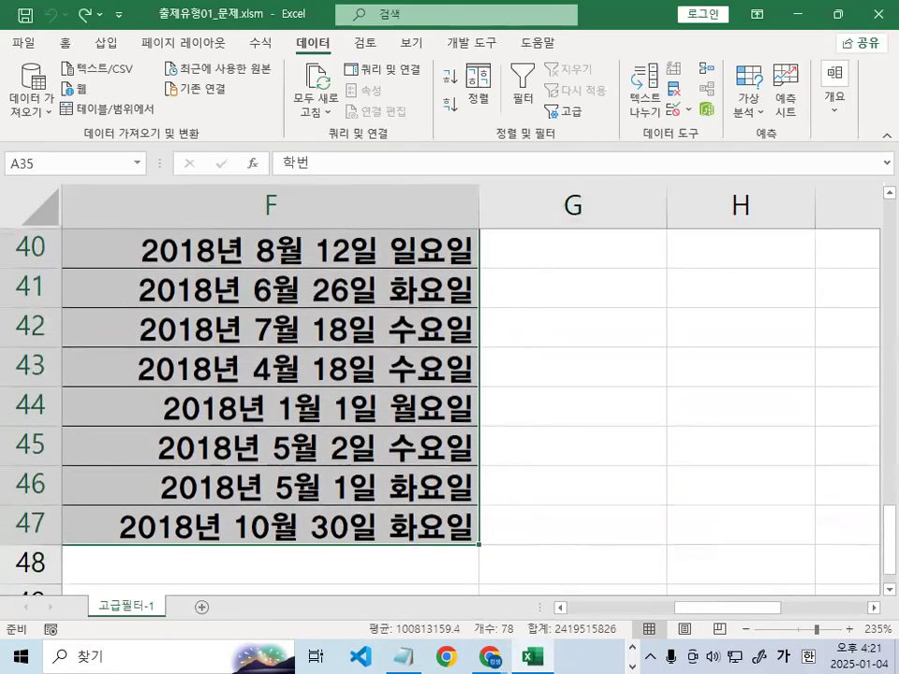
pyautogui.press('Delete')
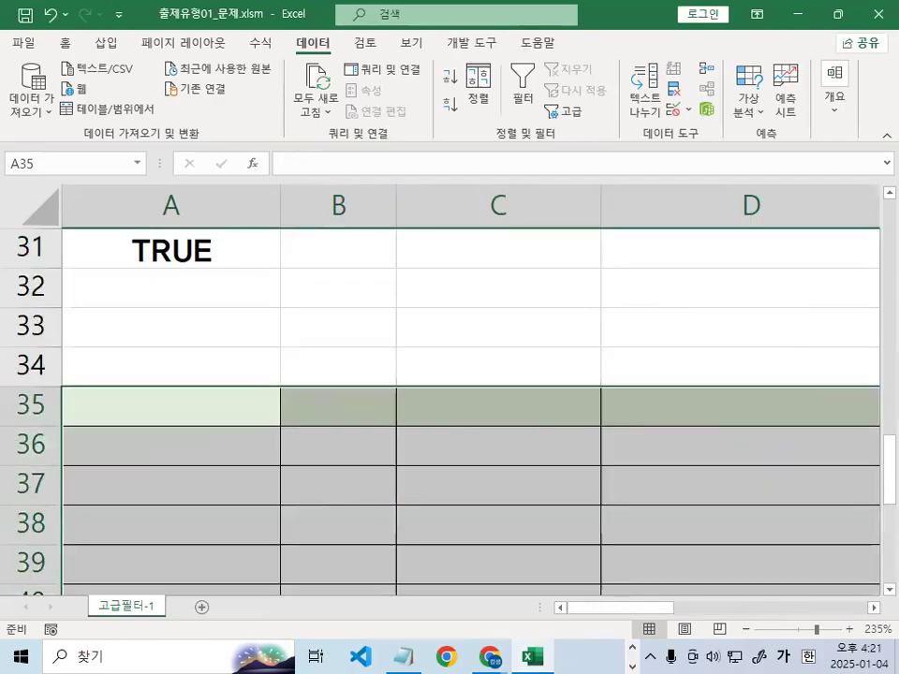
pyautogui.click(327, 435)
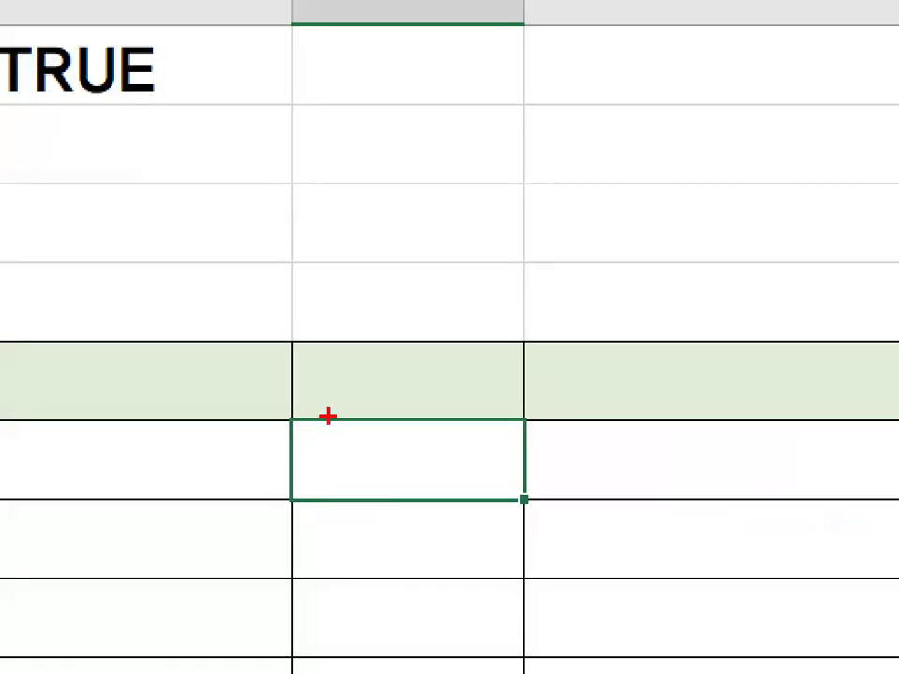
# Circle and check off the leftover fill and borders around B35:B36 in red, clearing the marks and circling the area again
pyautogui.moveTo(364, 434)
pyautogui.mouseDown()
pyautogui.moveTo(279, 482)
pyautogui.moveTo(355, 436)
pyautogui.mouseUp()
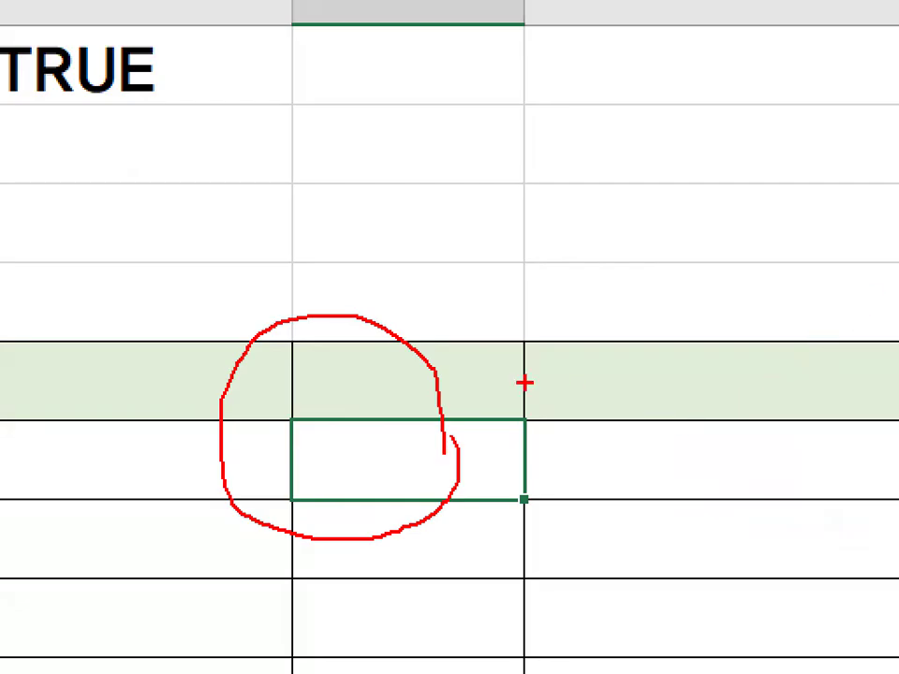
pyautogui.moveTo(484, 325); pyautogui.dragTo(607, 221)
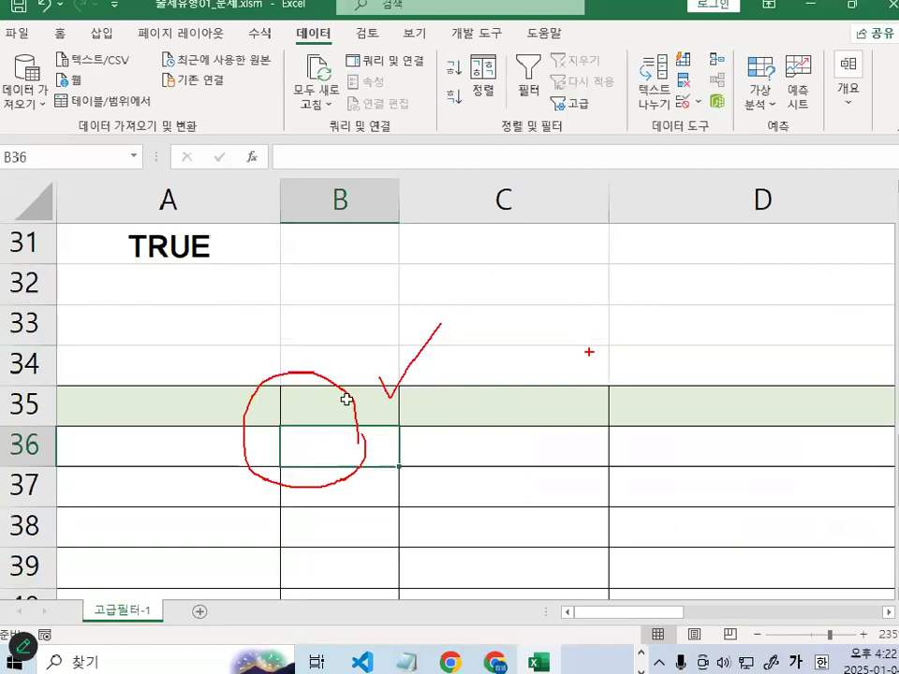
pyautogui.press('Escape')
pyautogui.hotkey('ctrl', '1')
pyautogui.moveTo(729, 508); pyautogui.dragTo(725, 645)
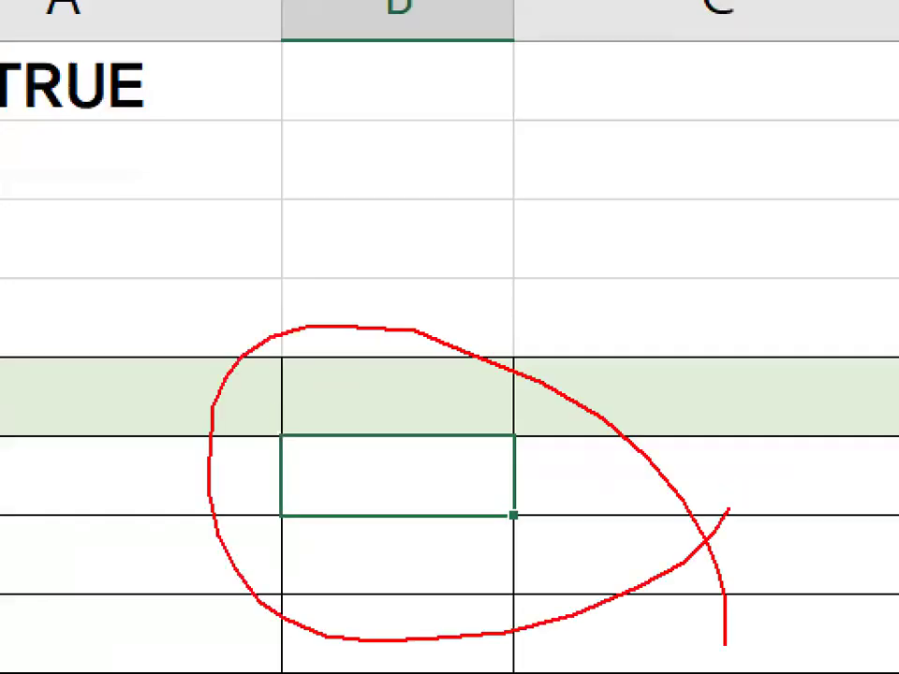
# Open the criteria formula in A31, underline it and tick its first condition in red, and close it unchanged
pyautogui.press('Escape')
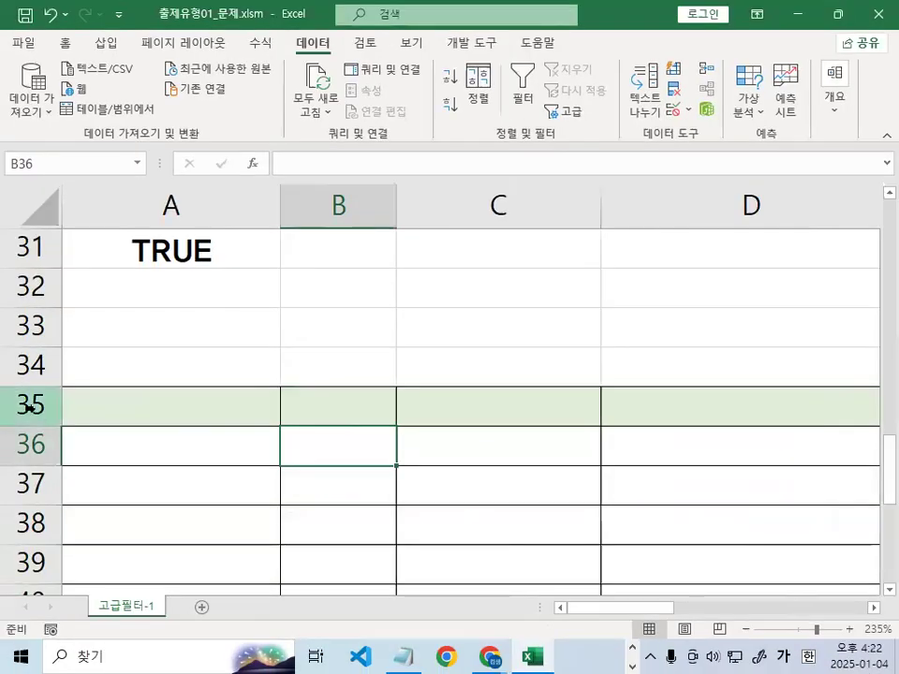
pyautogui.click(28, 405)
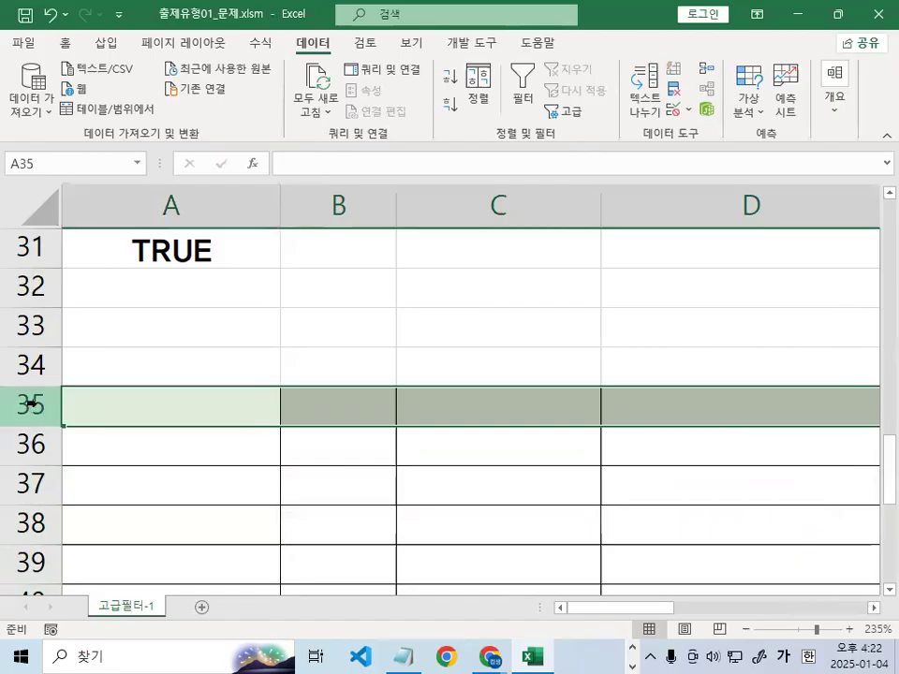
pyautogui.click(221, 251)
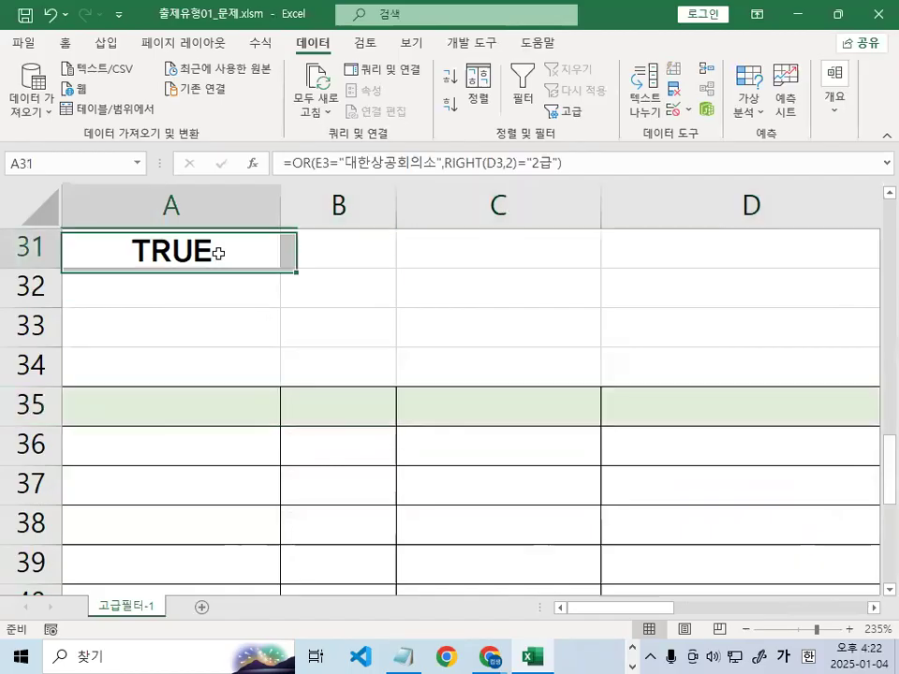
pyautogui.doubleClick(213, 261)
pyautogui.moveTo(48, 277); pyautogui.dragTo(860, 286)
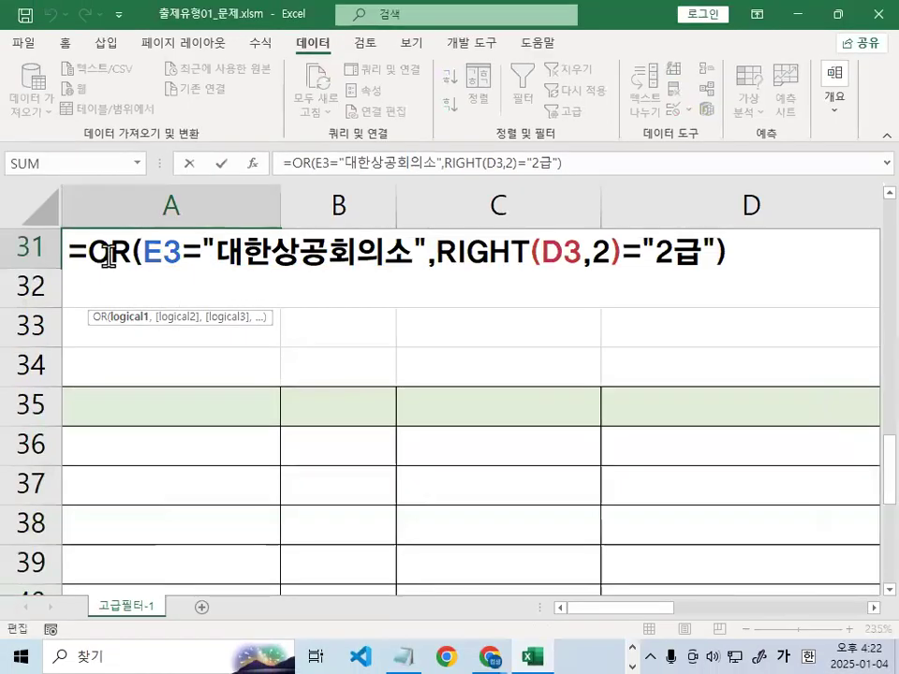
pyautogui.scroll(1, 147, 281)
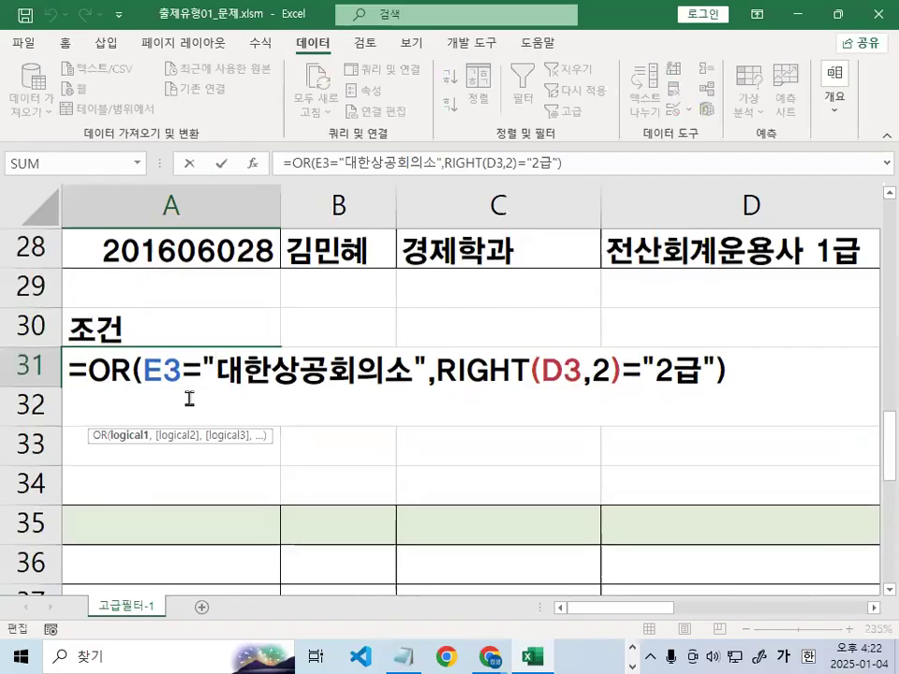
pyautogui.hotkey('ctrl', '2')
pyautogui.moveTo(89, 387); pyautogui.dragTo(763, 391)
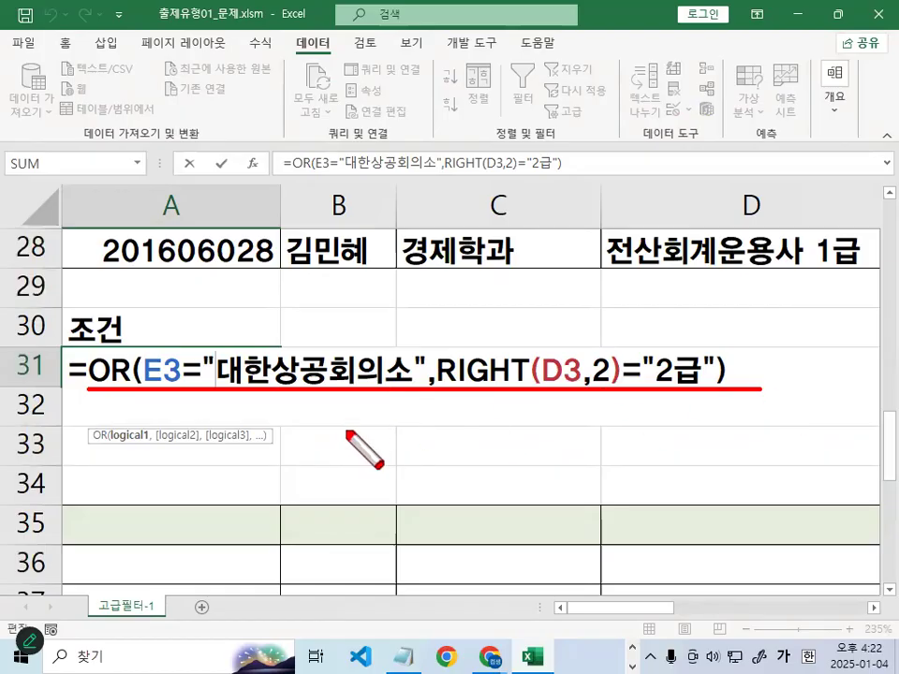
pyautogui.moveTo(133, 345)
pyautogui.mouseDown()
pyautogui.moveTo(183, 323)
pyautogui.moveTo(218, 287)
pyautogui.mouseUp()
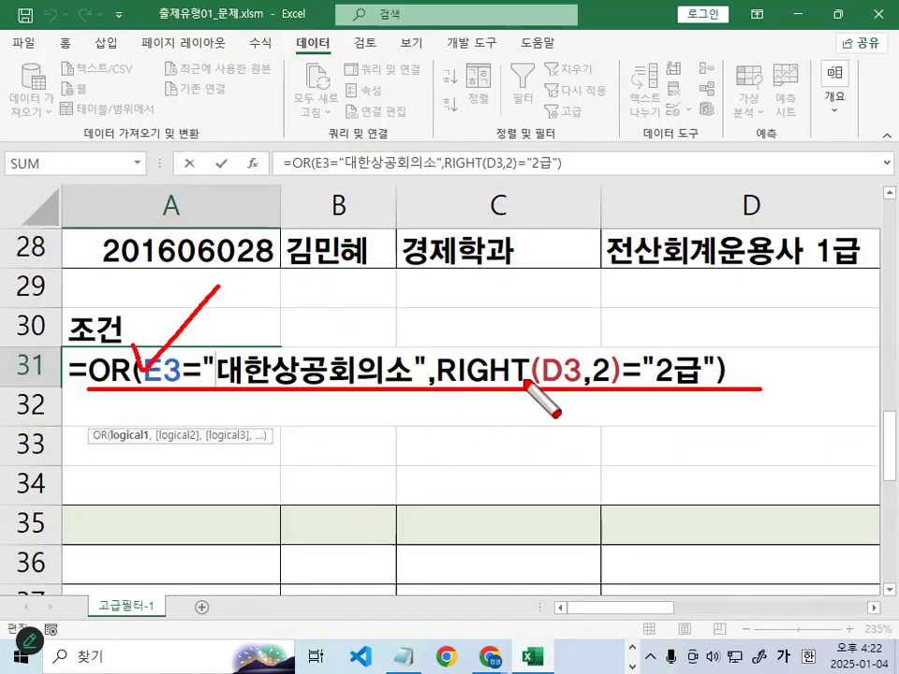
pyautogui.press('Escape')
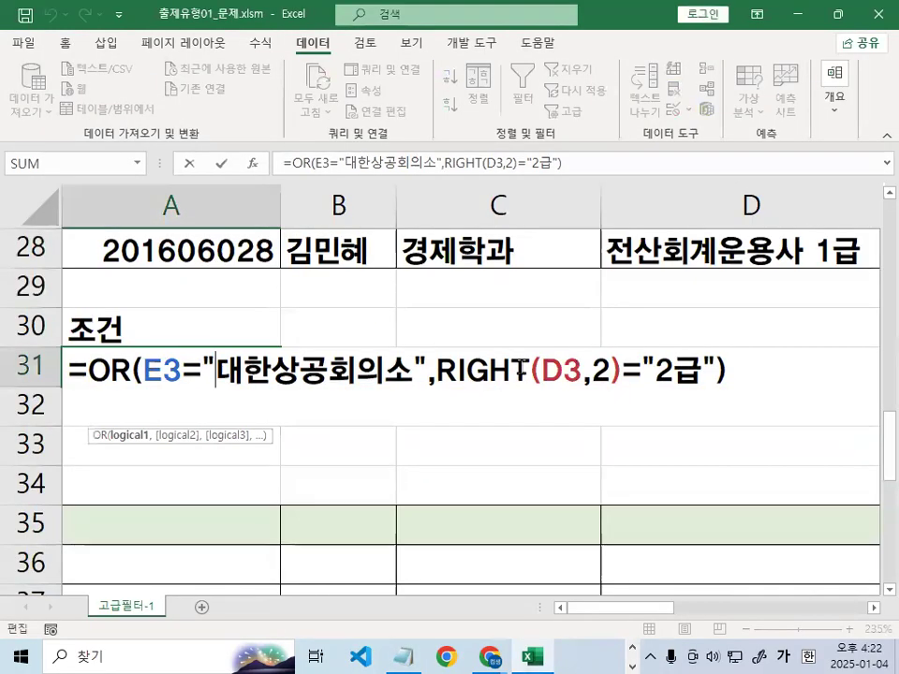
pyautogui.press('Return')
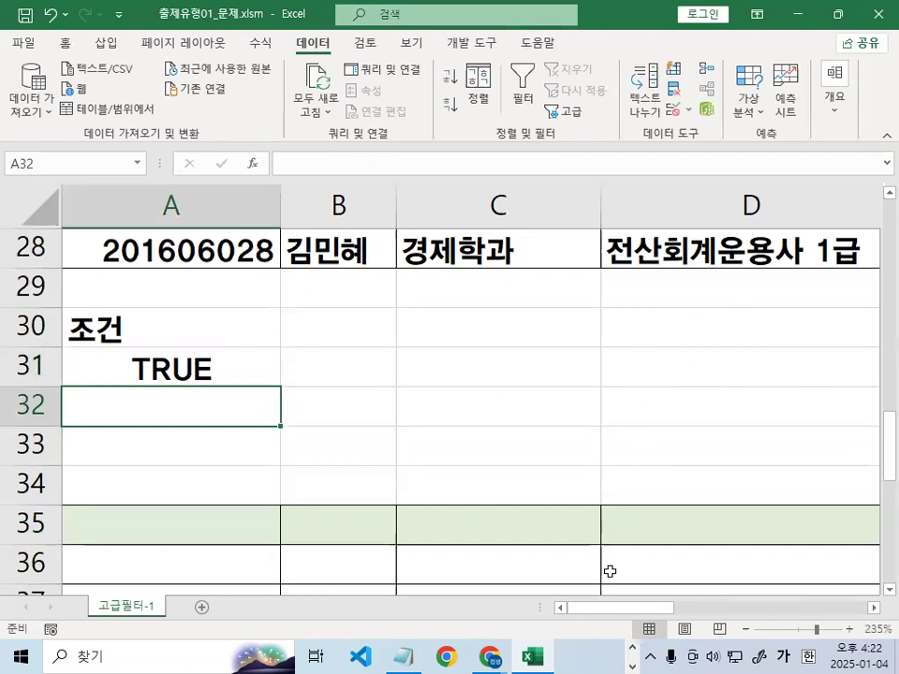
# Select cell C21 inside the source list, circle the Advanced Filter command in red, and start that filter
pyautogui.scroll(3, 609, 552)
pyautogui.click(462, 327)
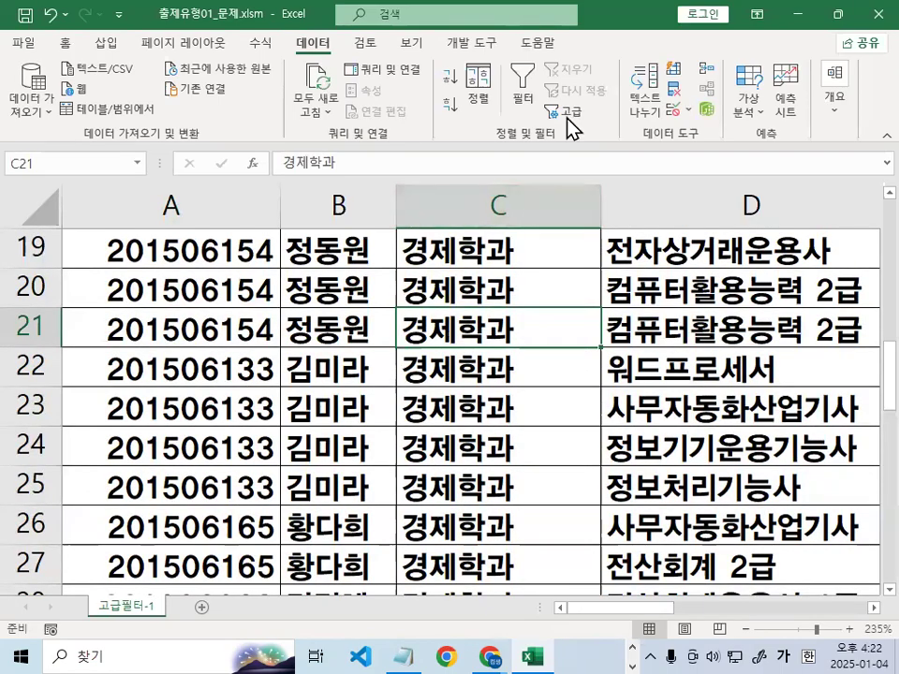
pyautogui.hotkey('ctrl', '1')
pyautogui.click(573, 111)
pyautogui.moveTo(615, 107)
pyautogui.mouseDown()
pyautogui.moveTo(504, 123)
pyautogui.moveTo(602, 119)
pyautogui.mouseUp()
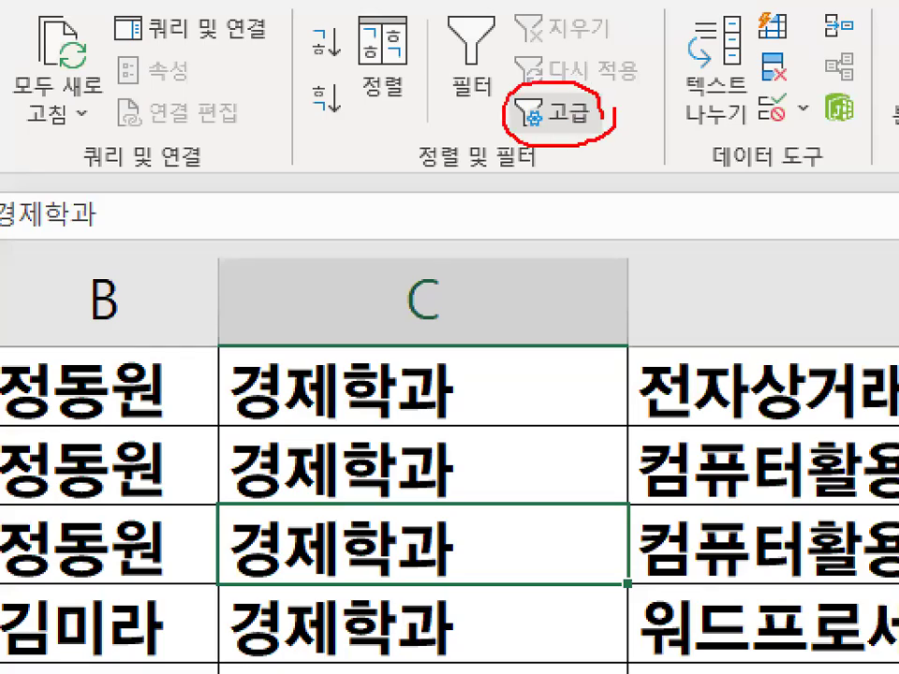
pyautogui.press('Escape')
pyautogui.click(562, 112)
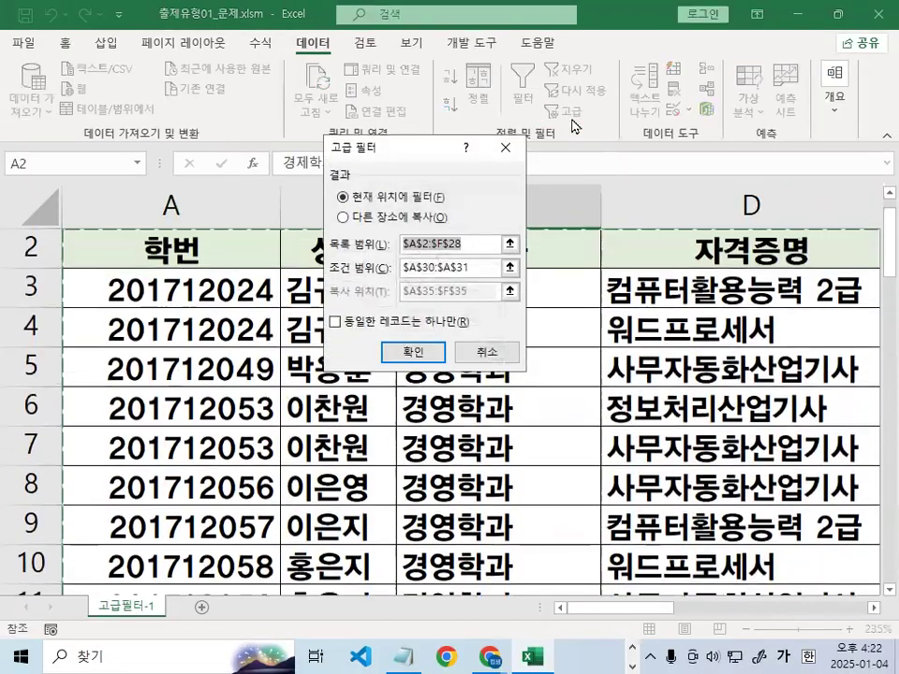
# Circle the list range and the criteria and copy ranges of the advanced filter in red, clearing the marks
pyautogui.hotkey('ctrl', '1')
pyautogui.click(384, 245)
pyautogui.moveTo(560, 242)
pyautogui.mouseDown()
pyautogui.moveTo(406, 226)
pyautogui.moveTo(544, 230)
pyautogui.mouseUp()
pyautogui.moveTo(564, 363)
pyautogui.mouseDown()
pyautogui.moveTo(382, 357)
pyautogui.moveTo(597, 342)
pyautogui.mouseUp()
pyautogui.press('Escape')
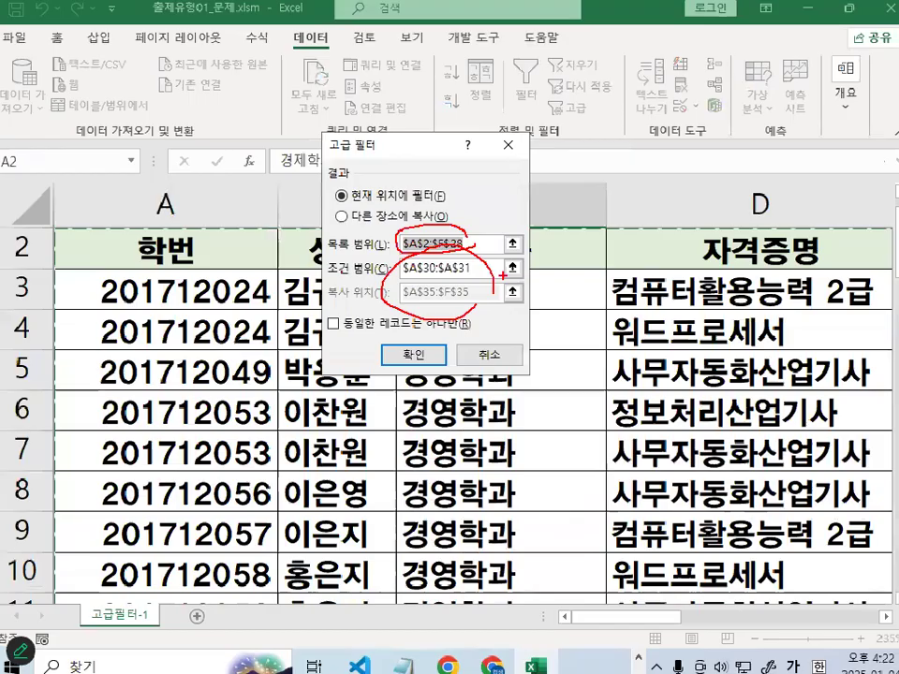
# Set the filter to copy to another location, marking that option and the criteria range in red and clearing the marks
pyautogui.click(363, 222)
pyautogui.hotkey('ctrl', '1')
pyautogui.click(360, 221)
pyautogui.moveTo(344, 227); pyautogui.dragTo(535, 225)
pyautogui.moveTo(566, 319)
pyautogui.mouseDown()
pyautogui.moveTo(500, 329)
pyautogui.moveTo(521, 326)
pyautogui.mouseUp()
pyautogui.moveTo(478, 298); pyautogui.dragTo(534, 224)
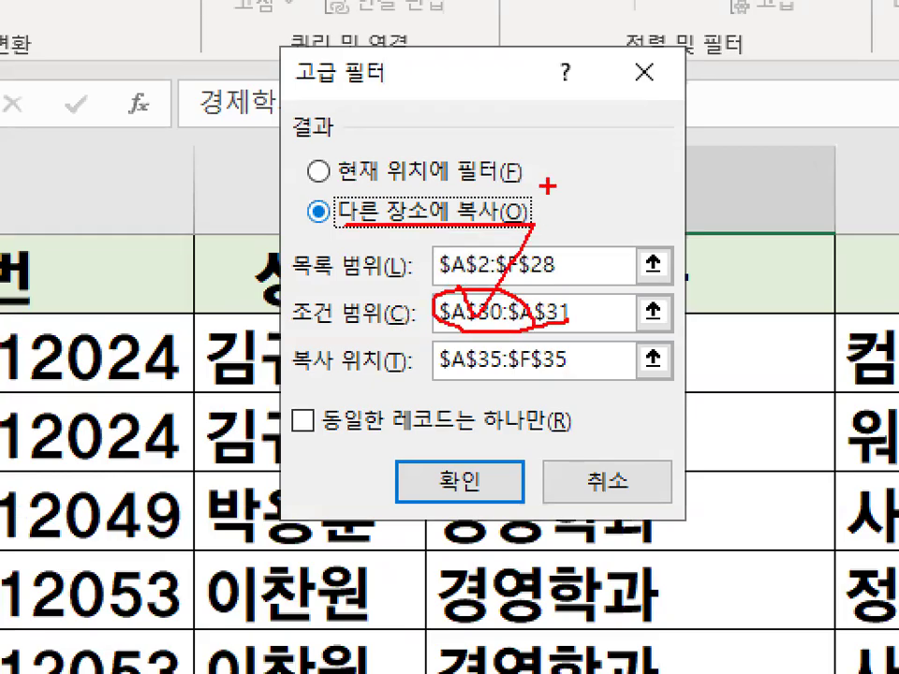
pyautogui.press('Escape')
# Check the criteria range A30:A31 on the sheet, circling it in red and clearing the mark
pyautogui.click(467, 270)
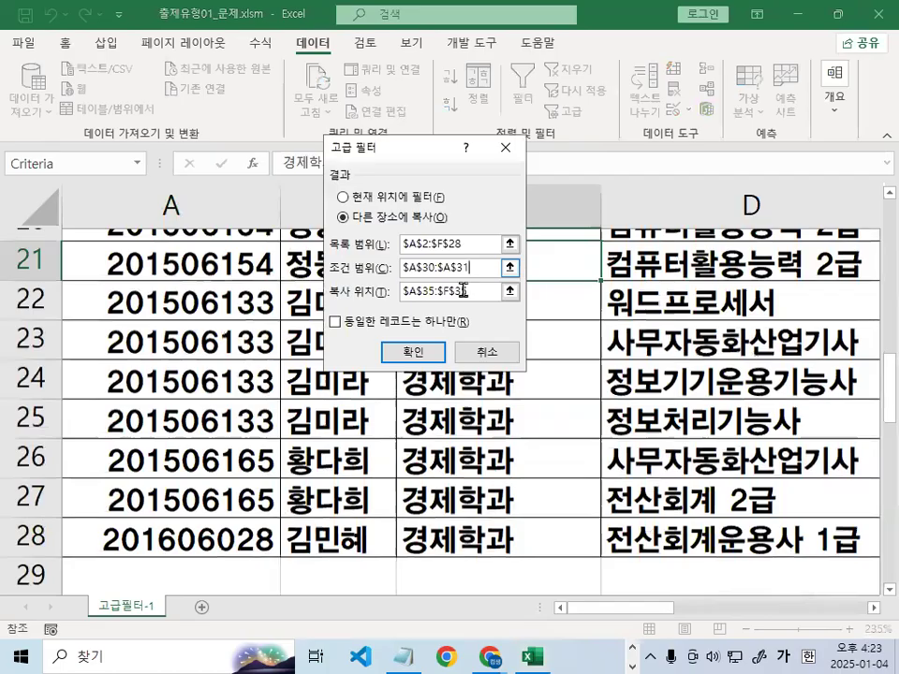
pyautogui.scroll(-1, 187, 501)
pyautogui.hotkey('ctrl', '1')
pyautogui.click(128, 460)
pyautogui.moveTo(365, 461)
pyautogui.mouseDown()
pyautogui.moveTo(355, 369)
pyautogui.moveTo(357, 446)
pyautogui.mouseUp()
pyautogui.press('Escape')
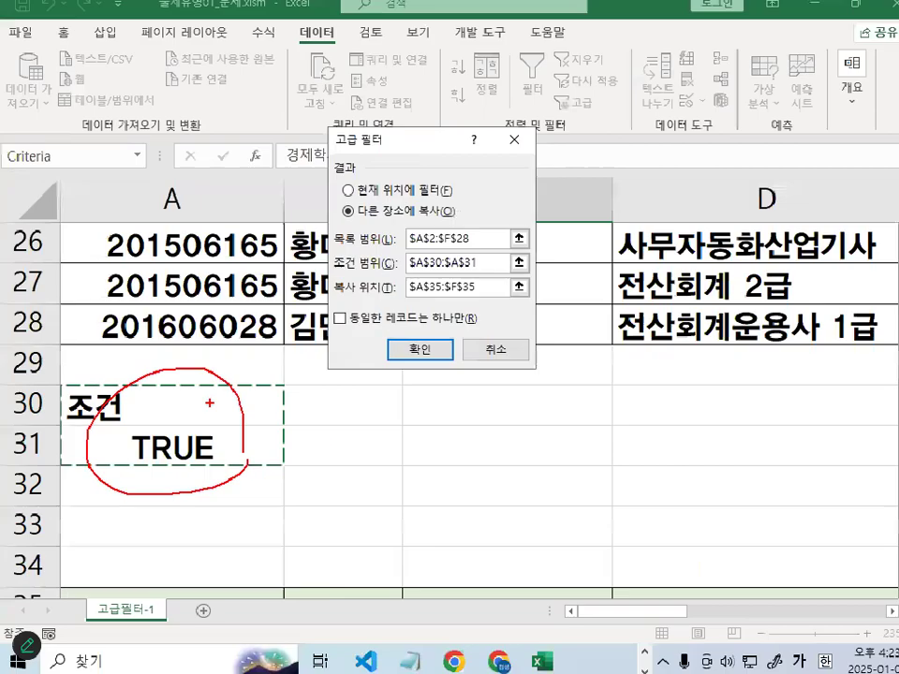
# Replace the copy destination with cell A35 and run the advanced filter
pyautogui.click(469, 291)
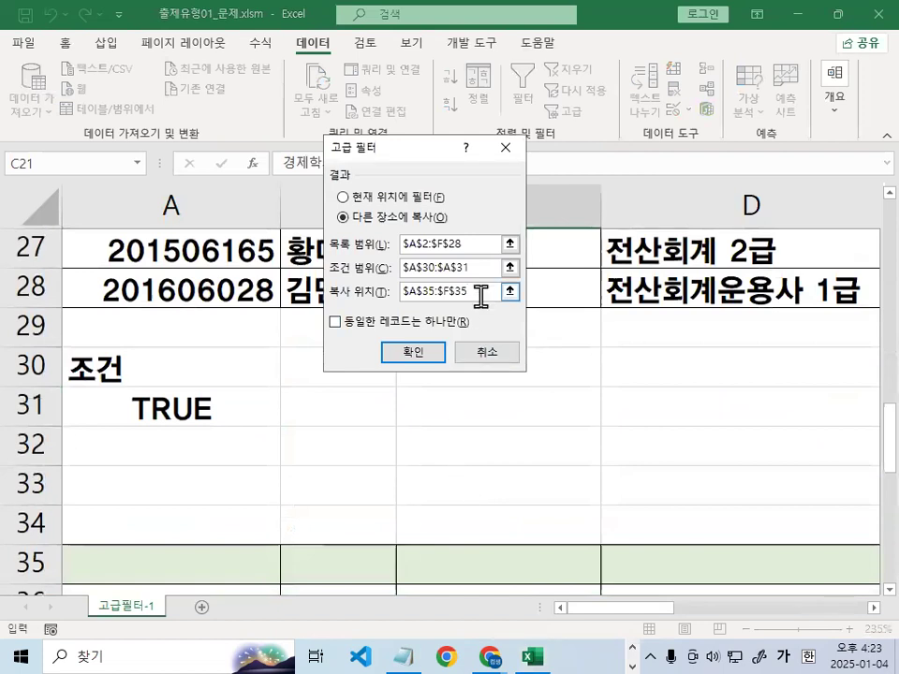
pyautogui.moveTo(481, 291); pyautogui.dragTo(324, 292)
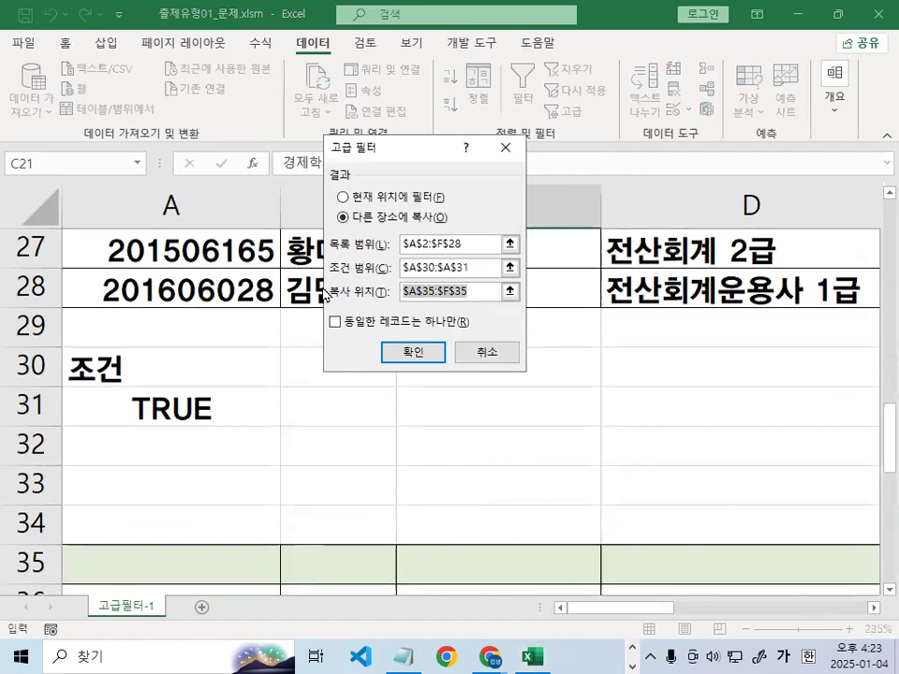
pyautogui.press('BackSpace')
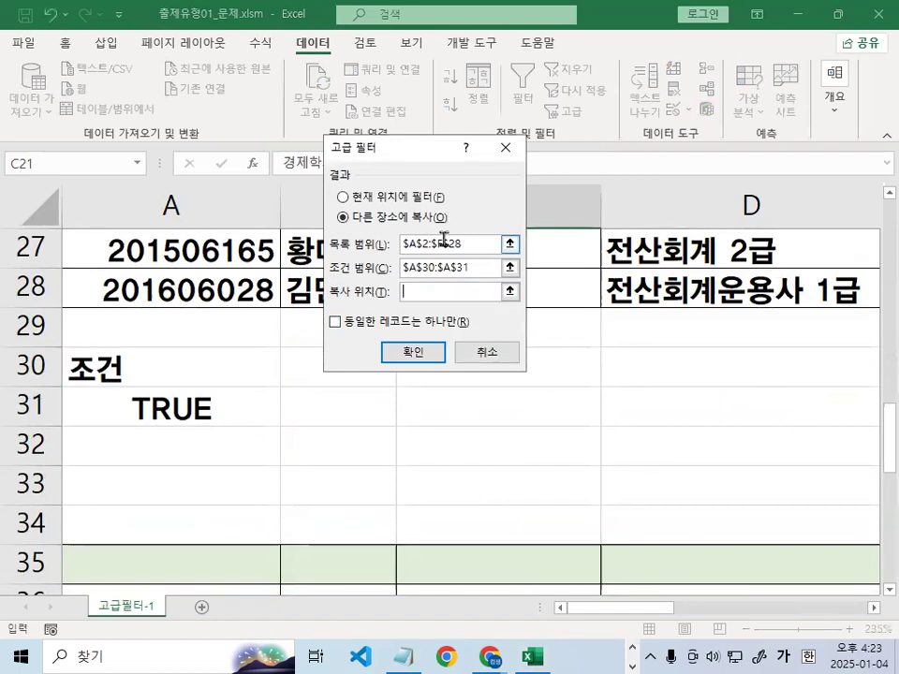
pyautogui.click(123, 565)
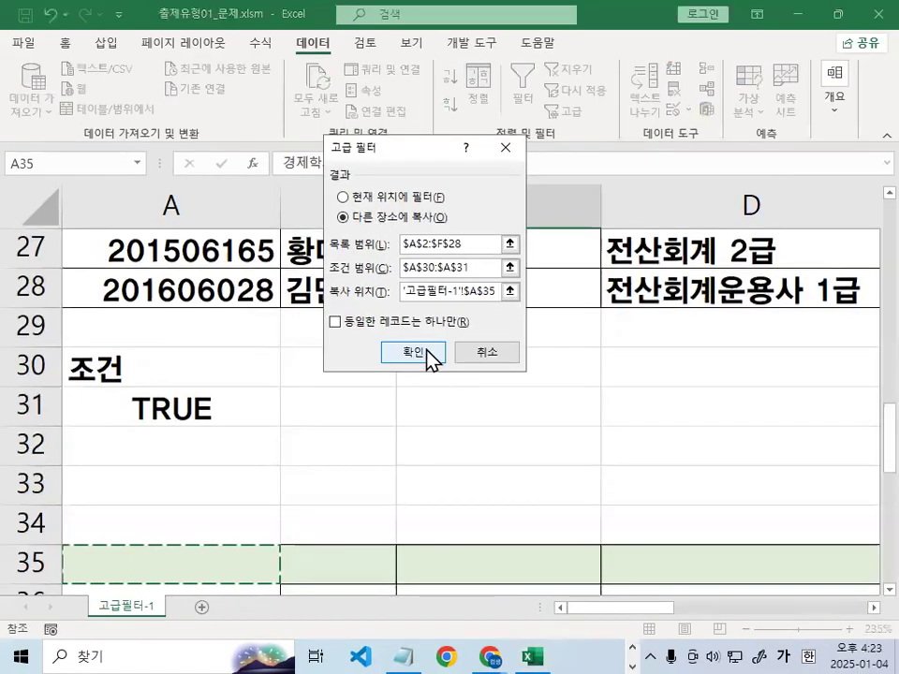
pyautogui.click(740, 126)
pyautogui.scroll(-3, 405, 424)
pyautogui.scroll(-4, 405, 424)
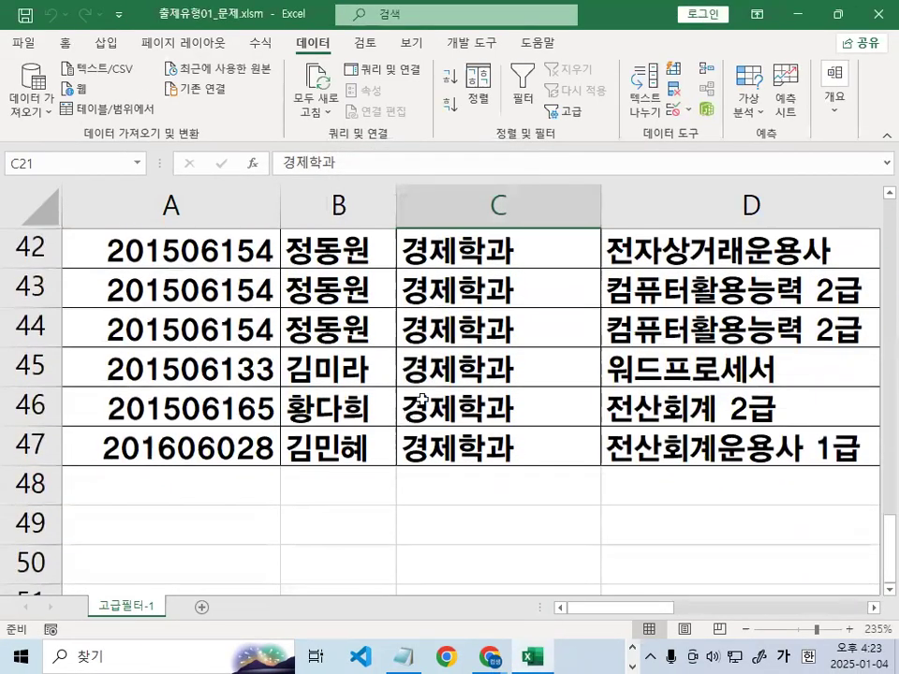
pyautogui.scroll(4, 406, 424)
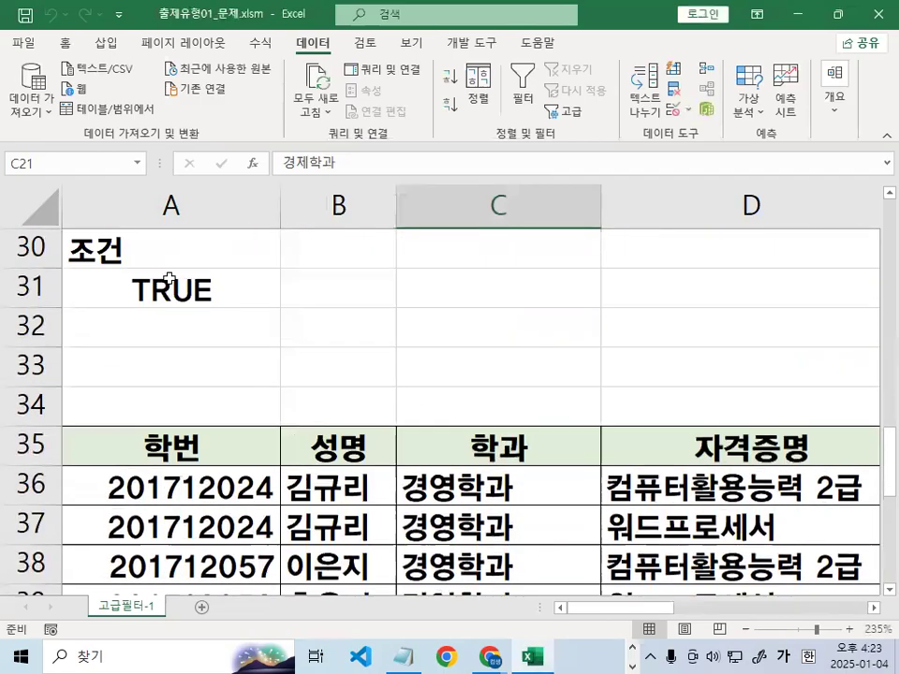
# Reopen the formula in A31 to underline it in red, clear the mark, and leave the cell unchanged
pyautogui.doubleClick(170, 279)
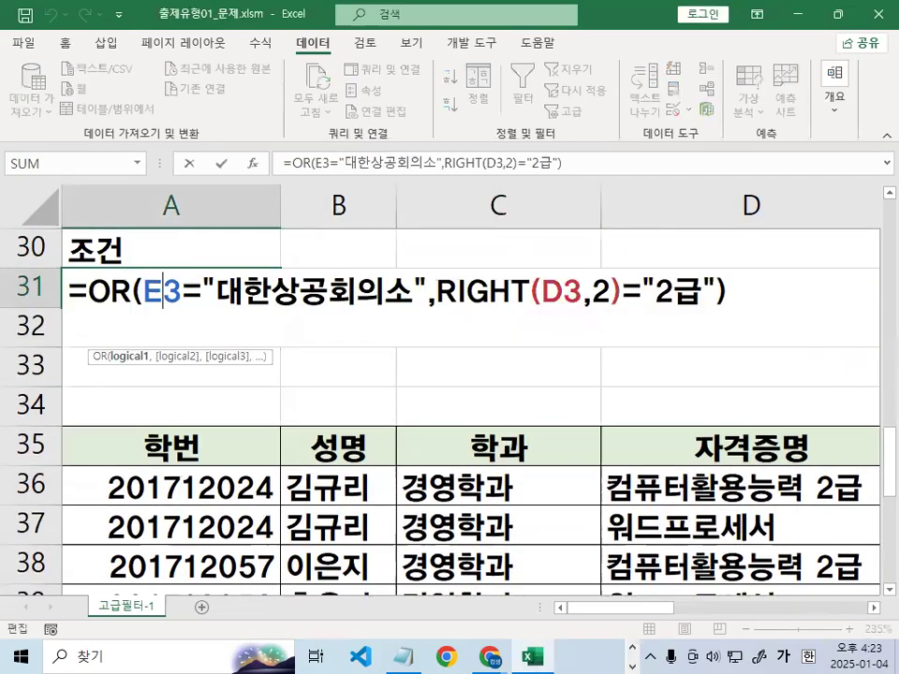
pyautogui.hotkey('ctrl', '2')
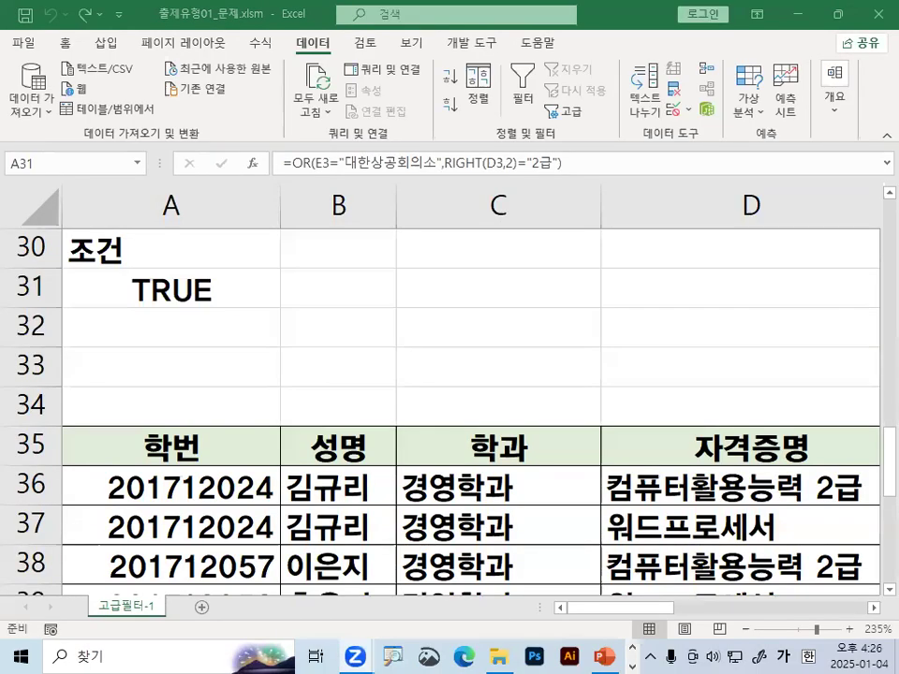
pyautogui.click(367, 326)
pyautogui.doubleClick(183, 285)
pyautogui.hotkey('ctrl', '2')
pyautogui.moveTo(102, 306); pyautogui.dragTo(744, 306)
pyautogui.press('Escape')
pyautogui.press('Escape')
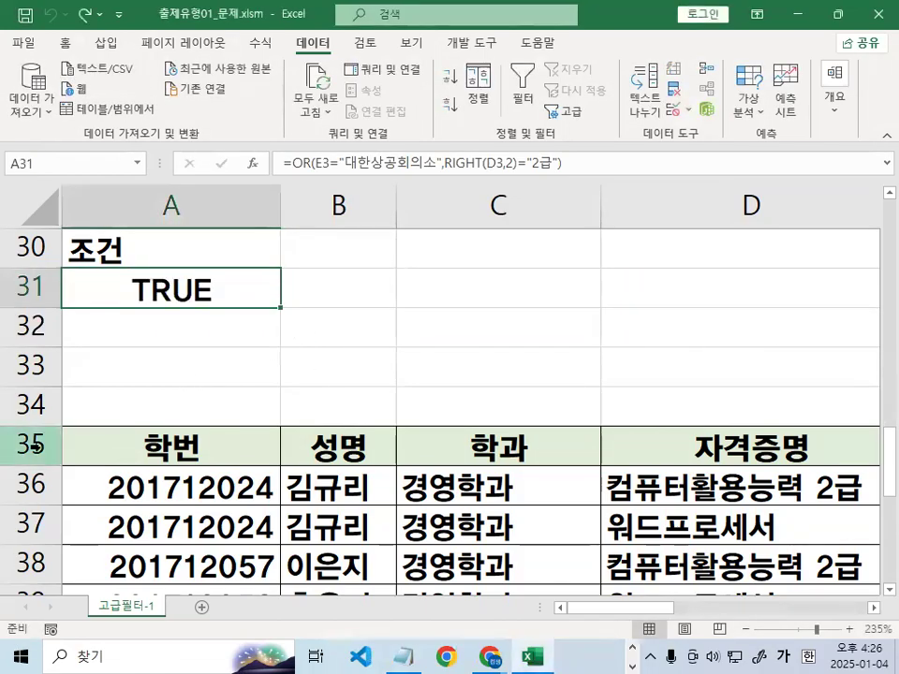
# Point out the extent of the results by selecting row 35 and row 47, and select cell B44
pyautogui.click(72, 446)
pyautogui.scroll(-4, 141, 469)
pyautogui.click(51, 454)
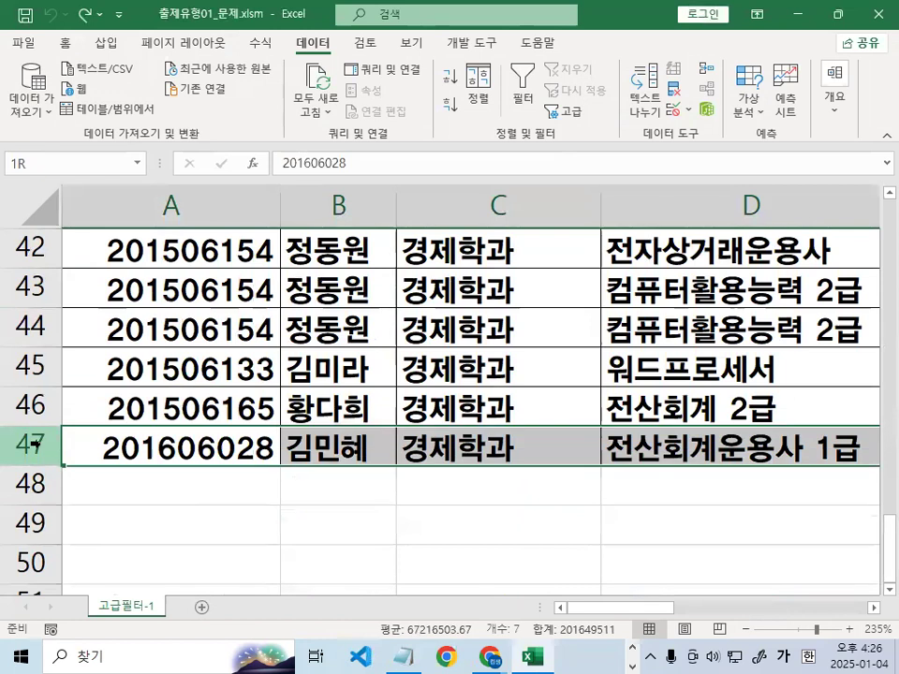
pyautogui.click(351, 338)
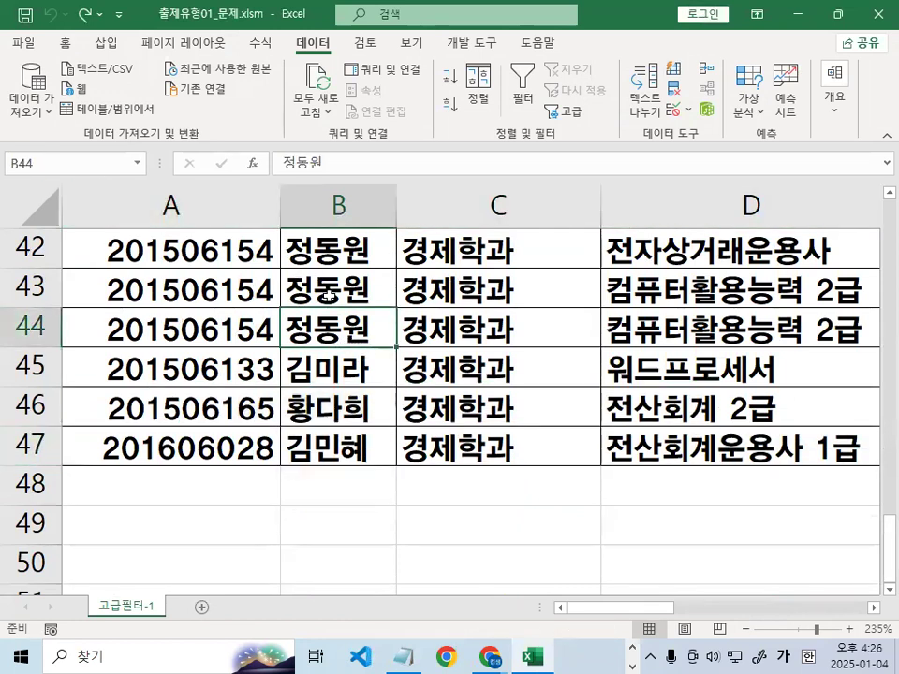
# Close the workbook 출제유형01_문제.xlsm without saving the changes
pyautogui.click(25, 44)
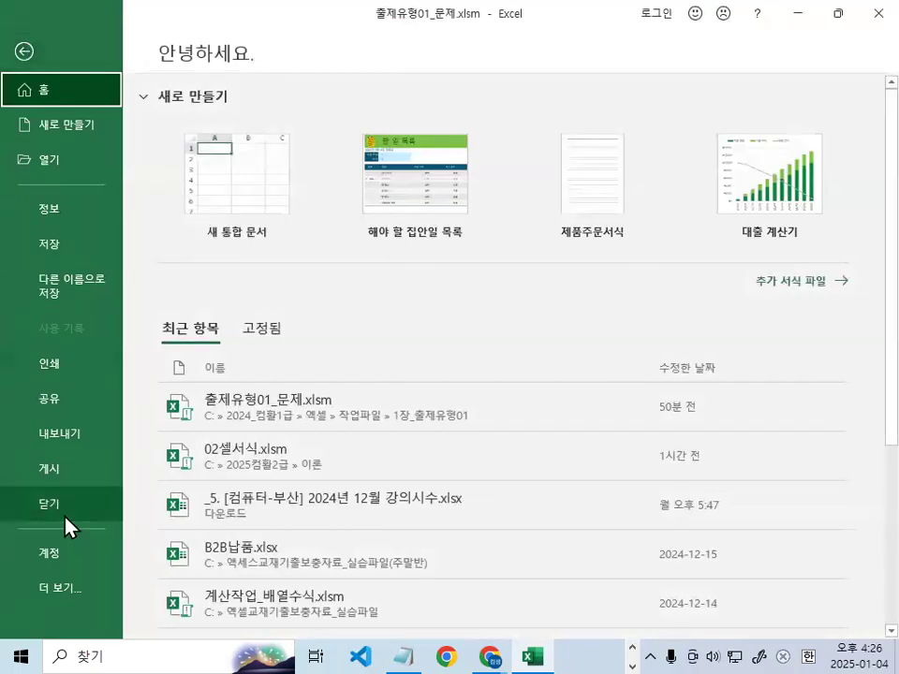
pyautogui.click(24, 51)
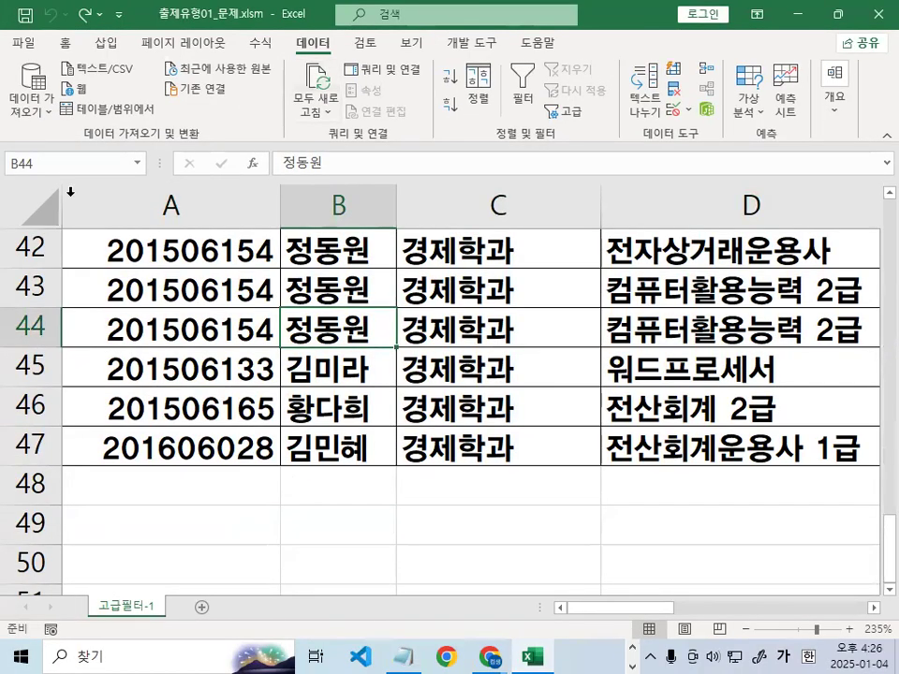
pyautogui.click(24, 43)
pyautogui.click(55, 515)
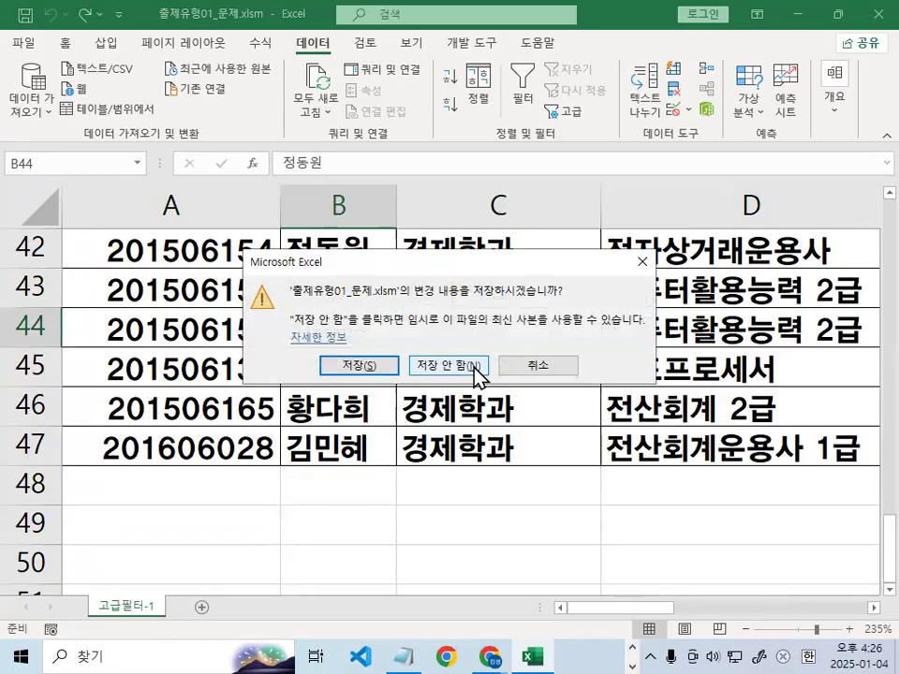
pyautogui.click(475, 369)
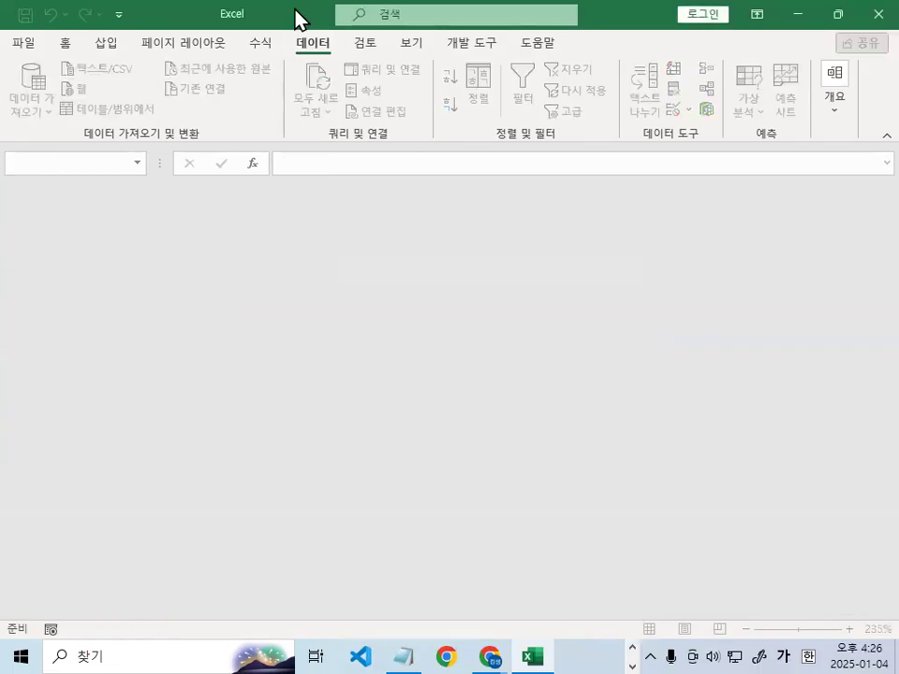
# Browse for a workbook to open in the 1장_출제유형01 folder and move the file dialog aside
pyautogui.click(21, 43)
pyautogui.click(52, 169)
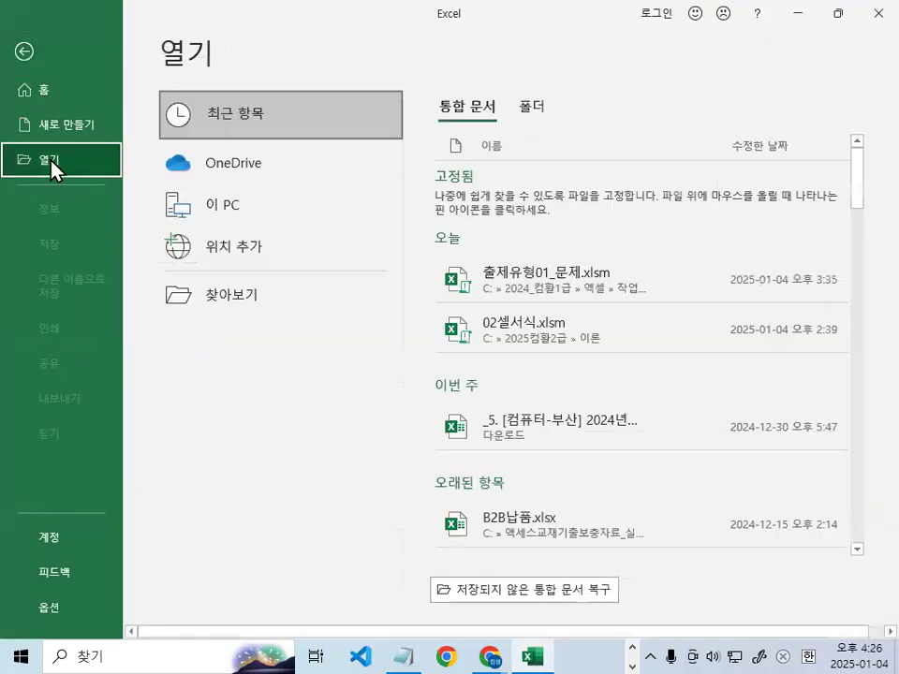
pyautogui.click(253, 304)
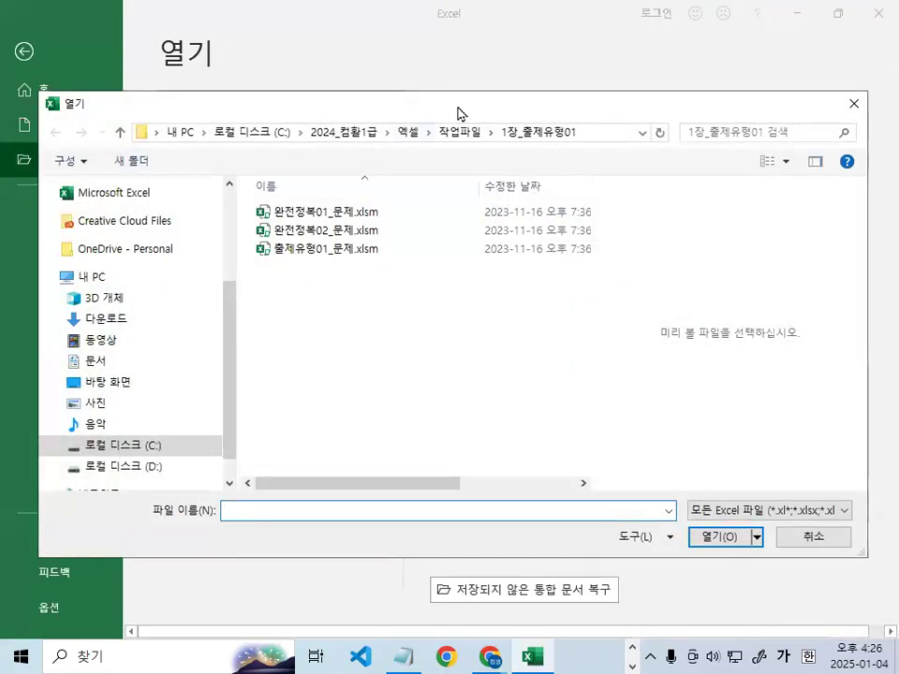
pyautogui.moveTo(453, 111); pyautogui.dragTo(388, 183)
# Circle the folder name 1장_출제유형01 in the file dialog's path in red and clear the mark
pyautogui.hotkey('ctrl', '1')
pyautogui.click(523, 207)
pyautogui.moveTo(527, 213); pyautogui.dragTo(531, 195)
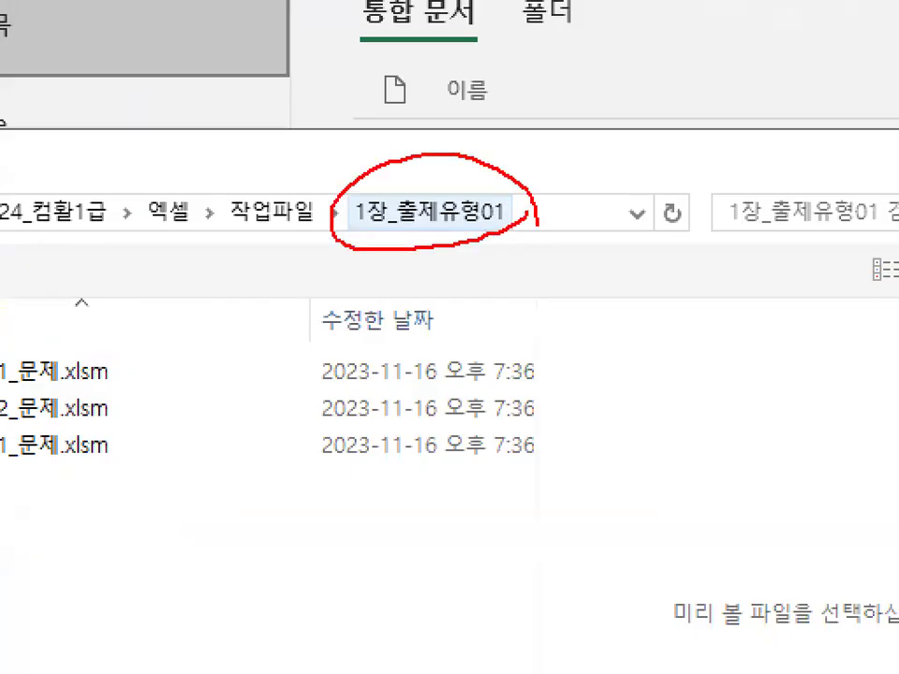
pyautogui.press('Escape')
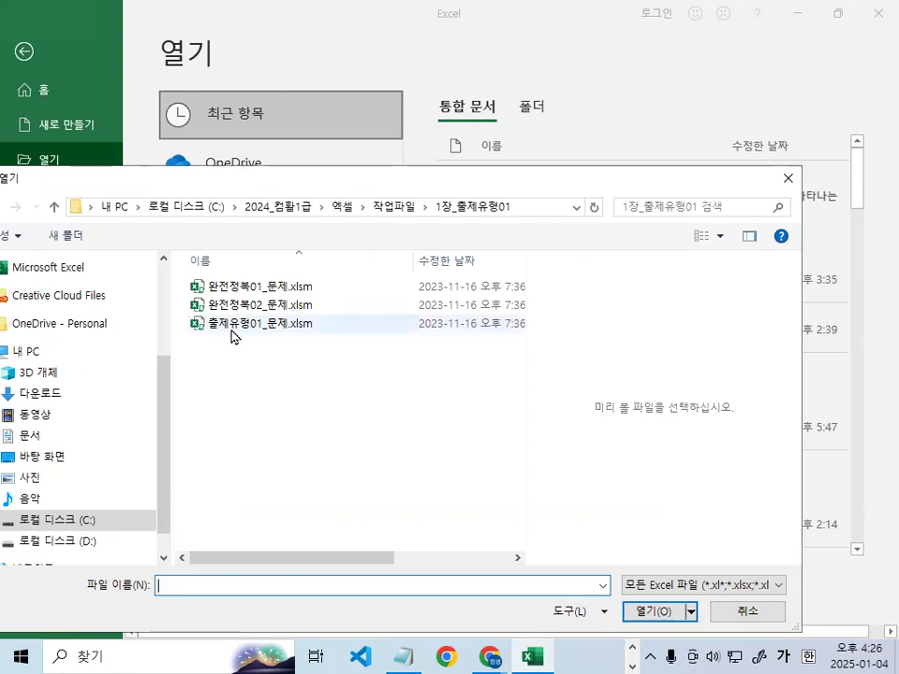
# Open the workbook 완전정복01_문제.xlsm and set the font of the whole 고급필터-2 sheet to a견고딕
pyautogui.doubleClick(240, 295)
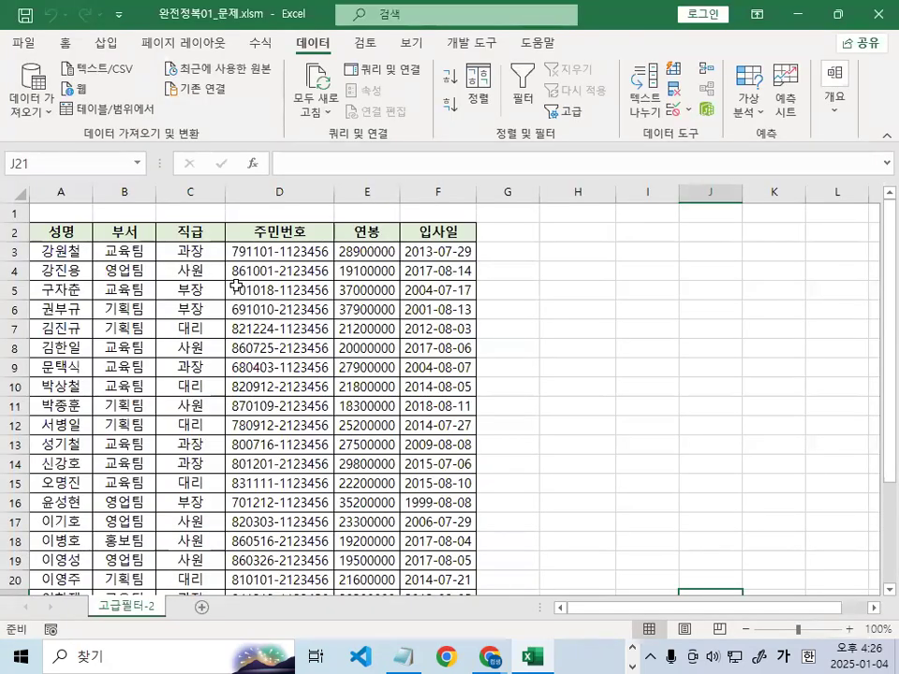
pyautogui.scroll(2, 236, 284)
pyautogui.click(21, 196)
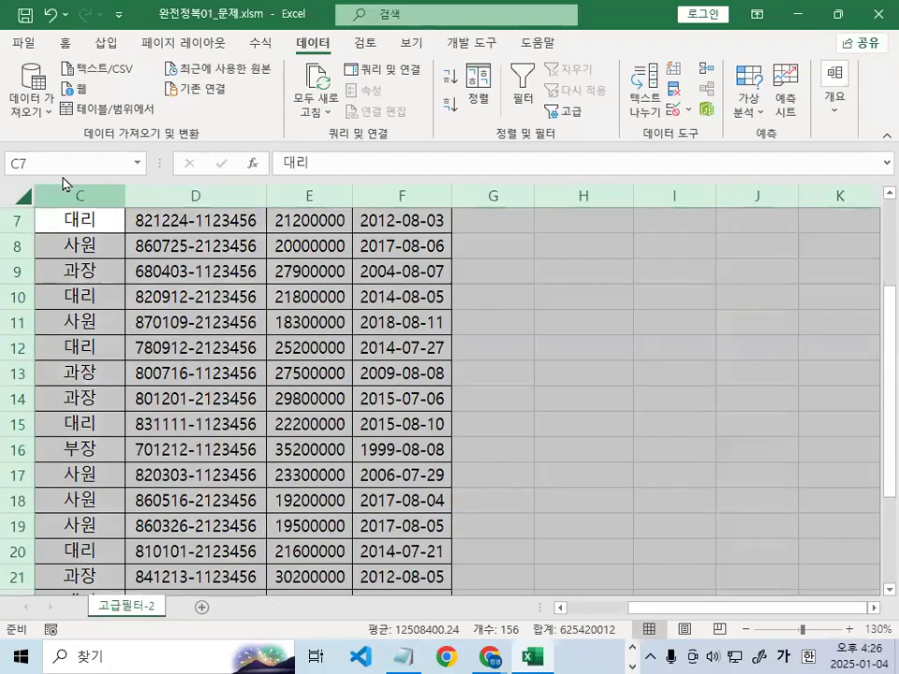
pyautogui.click(63, 43)
pyautogui.click(245, 77)
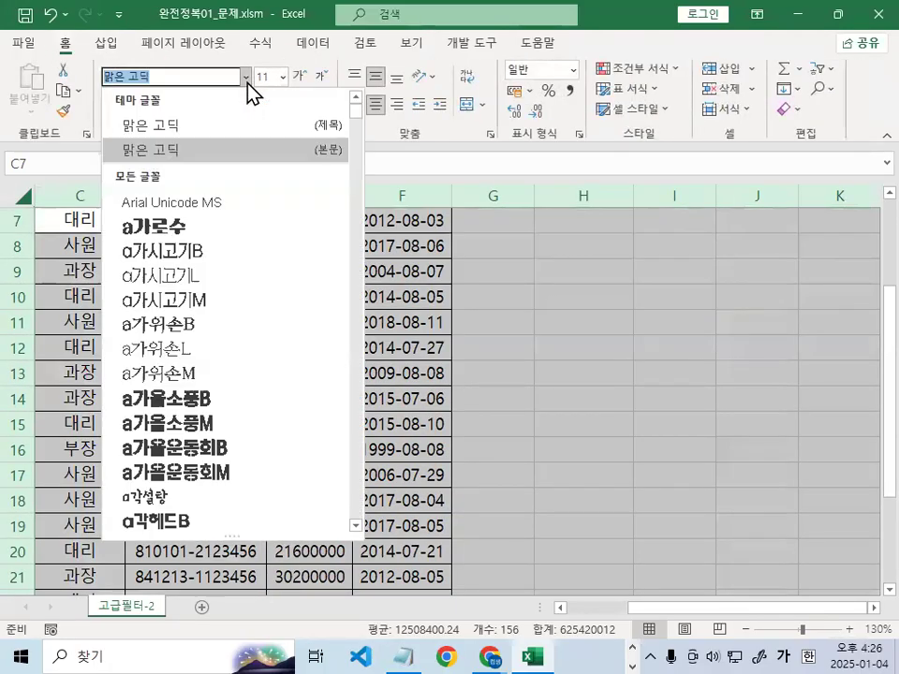
pyautogui.scroll(-5, 167, 414)
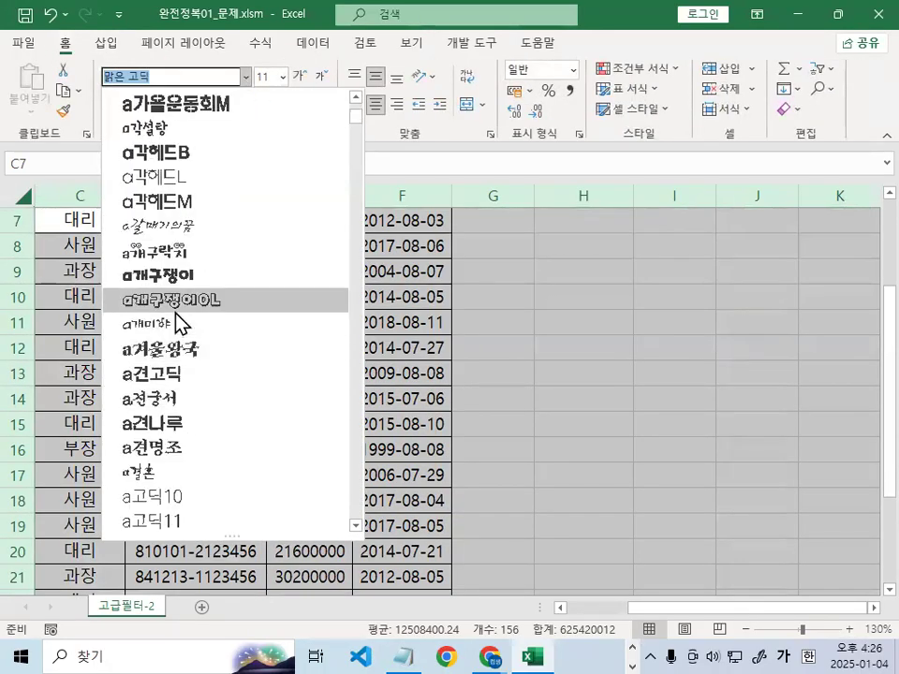
pyautogui.click(178, 382)
pyautogui.click(207, 380)
# Widen columns D to F to fit the new font and select cell D12
pyautogui.scroll(1, 208, 379)
pyautogui.moveTo(384, 198); pyautogui.dragTo(421, 198)
pyautogui.click(408, 327)
pyautogui.scroll(2, 291, 506)
pyautogui.scroll(2, 291, 413)
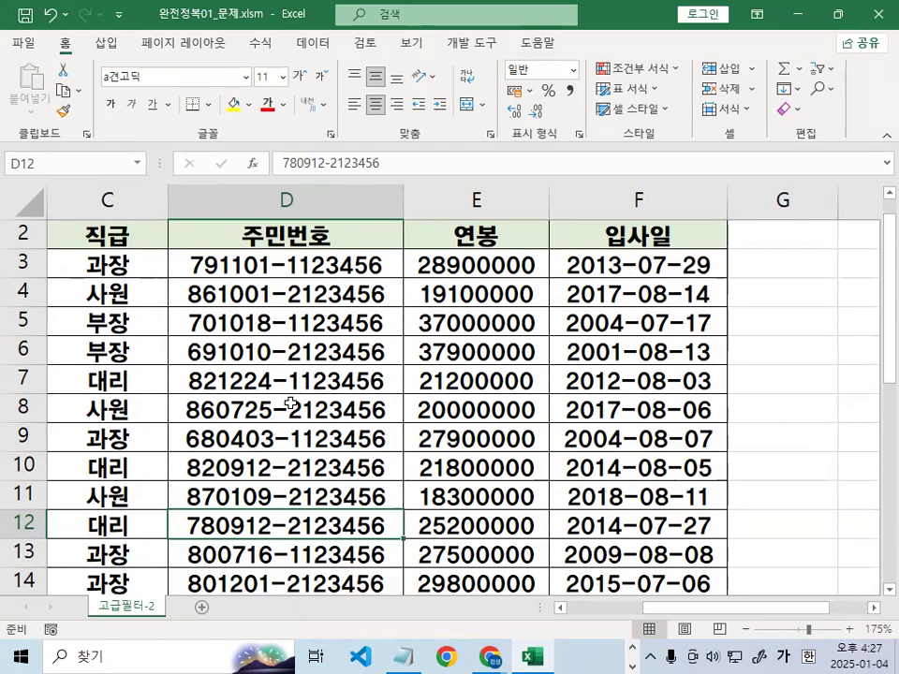
# Mark the 연봉 column heading in red with a circled vertical line and clear the mark
pyautogui.hotkey('ctrl', '2')
pyautogui.moveTo(489, 234); pyautogui.dragTo(481, 286)
pyautogui.moveTo(510, 221)
pyautogui.mouseDown()
pyautogui.moveTo(540, 292)
pyautogui.moveTo(528, 238)
pyautogui.mouseUp()
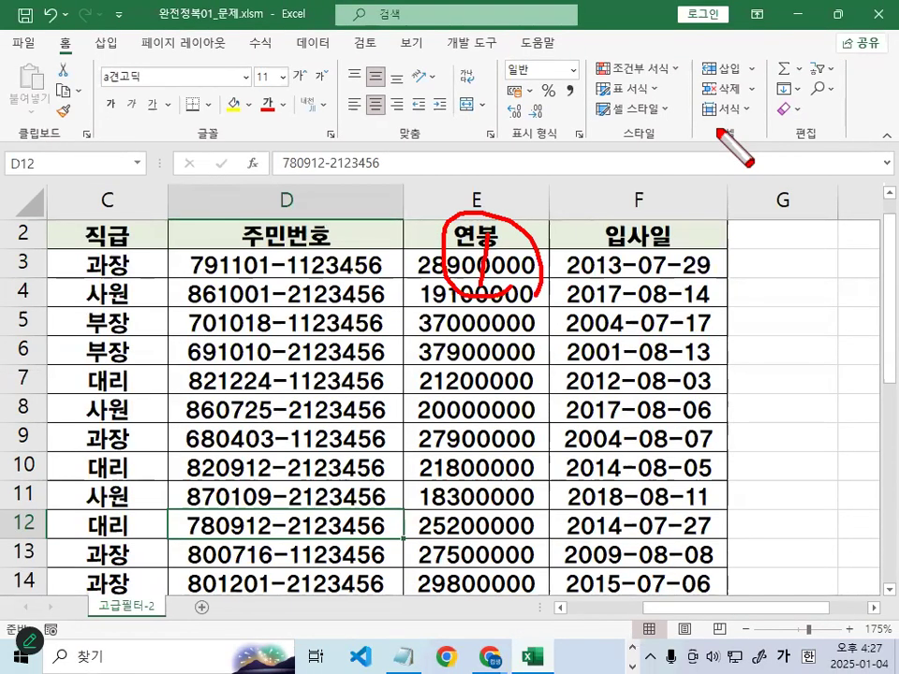
pyautogui.press('Escape')
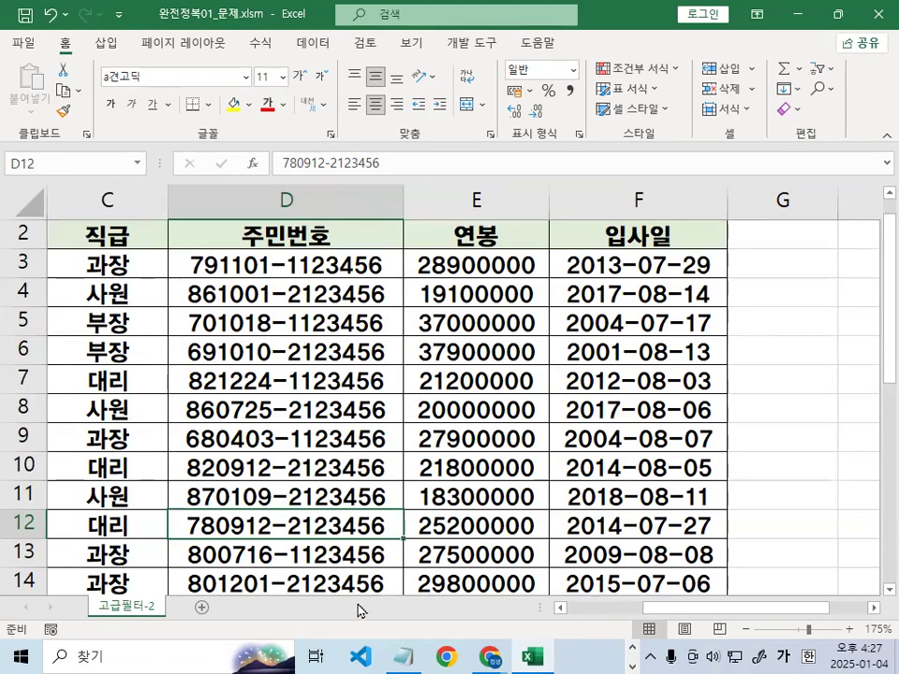
# Switch to the Notepad lesson notes, find the <완전정복-01> function summary and highlight 인수 in the NOT function's line
pyautogui.click(405, 656)
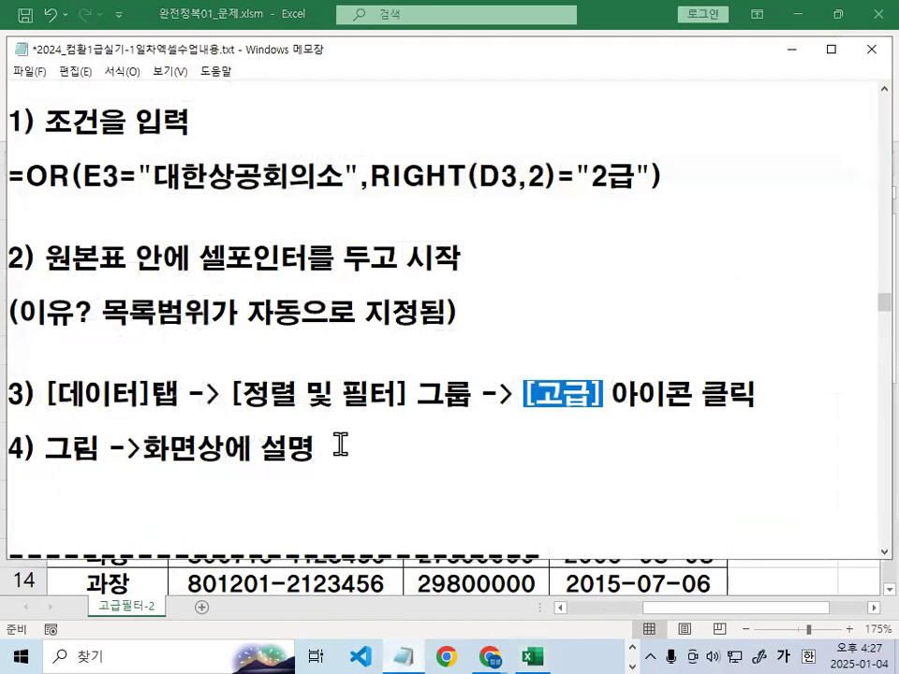
pyautogui.scroll(1, 340, 445)
pyautogui.scroll(-4, 337, 455)
pyautogui.scroll(-3, 337, 450)
pyautogui.moveTo(26, 309); pyautogui.dragTo(154, 309)
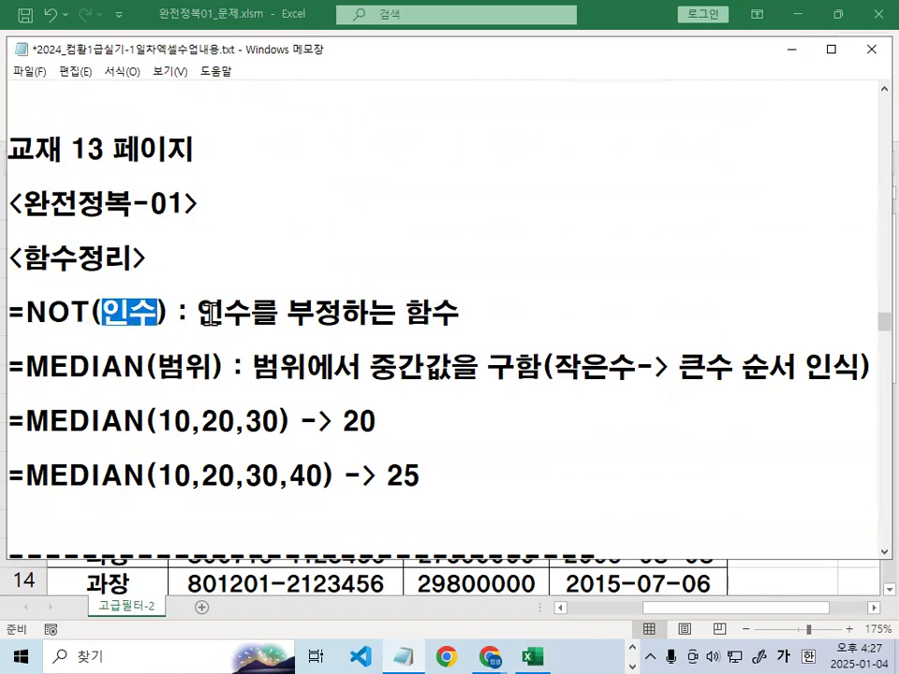
pyautogui.moveTo(197, 311); pyautogui.dragTo(245, 311)
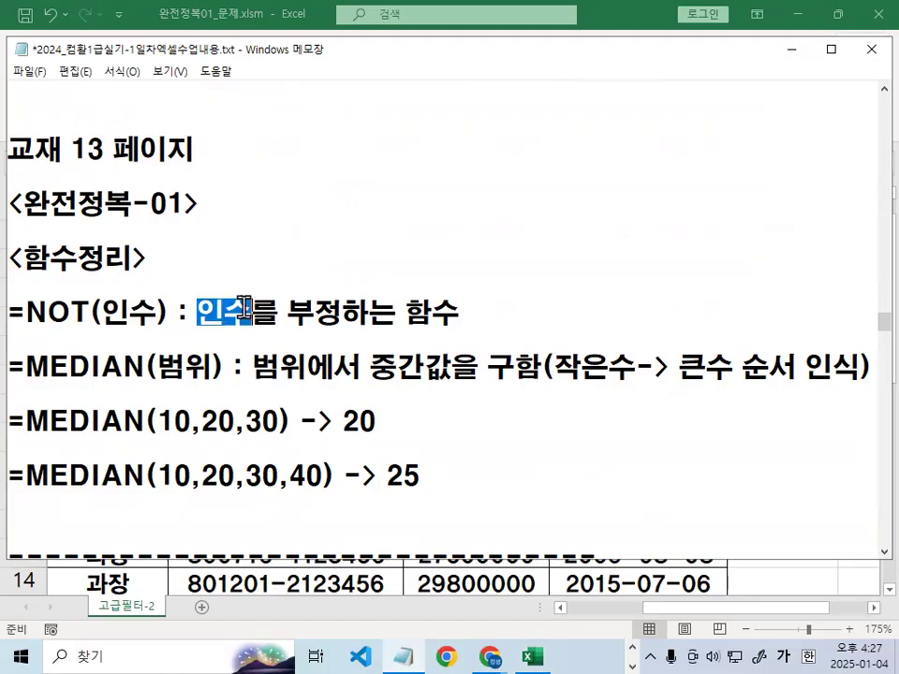
# Circle the argument 인수 of the NOT function in red on the magnified notes, add a check mark and clear the marks
pyautogui.moveTo(25, 311)
pyautogui.mouseDown()
pyautogui.moveTo(155, 311)
pyautogui.moveTo(89, 280)
pyautogui.moveTo(208, 309)
pyautogui.mouseUp()
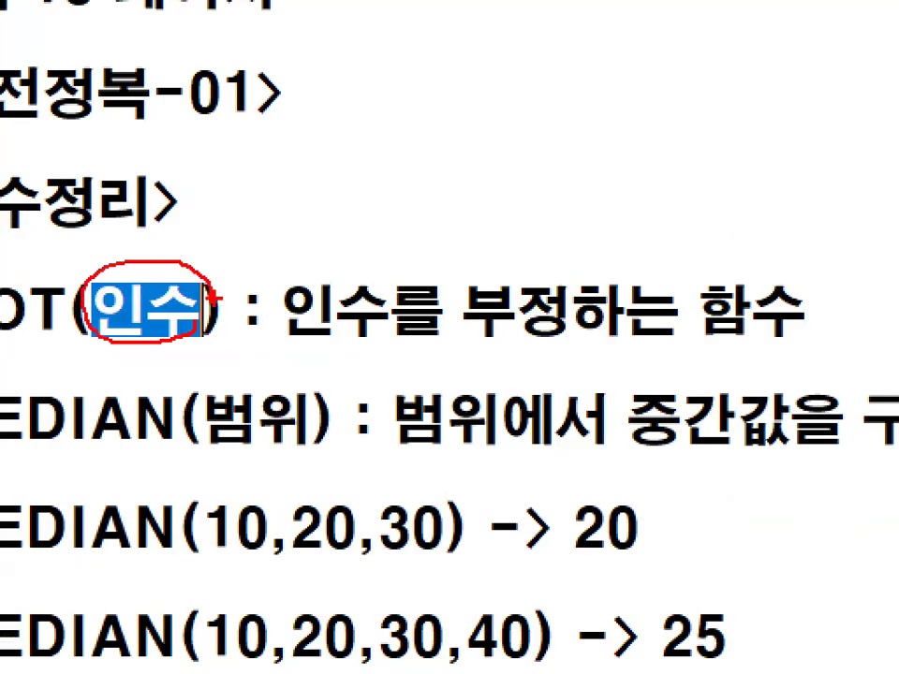
pyautogui.press('Escape')
pyautogui.hotkey('ctrl', '1')
pyautogui.click(195, 323)
pyautogui.moveTo(195, 323); pyautogui.dragTo(195, 307)
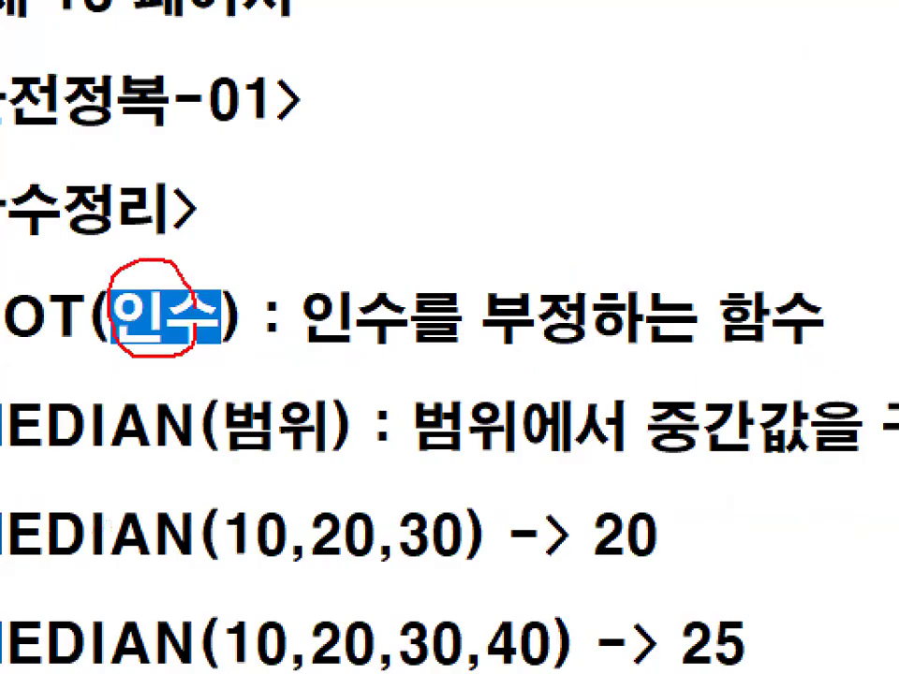
pyautogui.moveTo(147, 268); pyautogui.dragTo(271, 149)
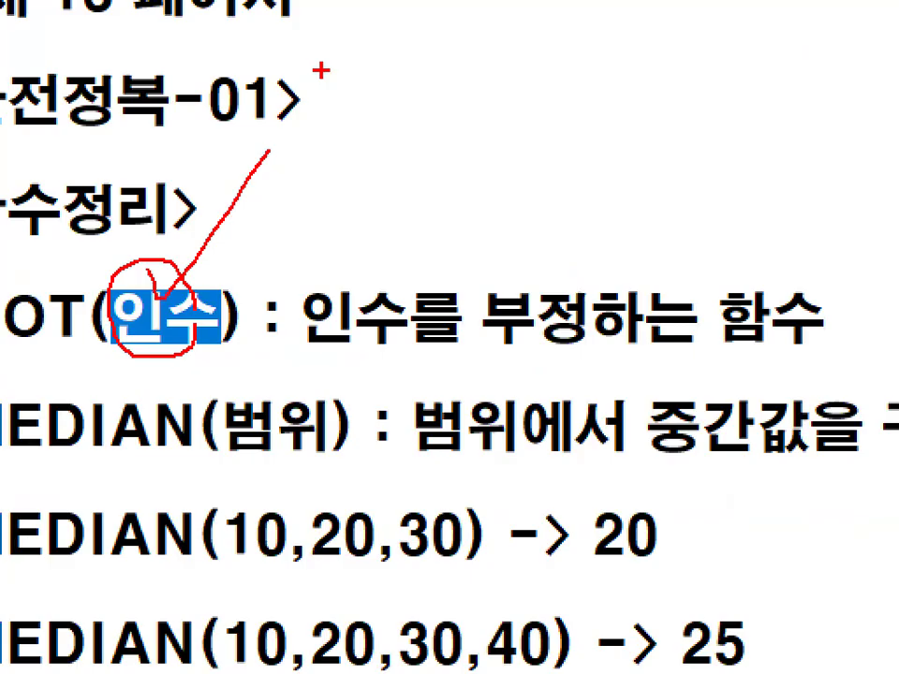
pyautogui.press('Escape')
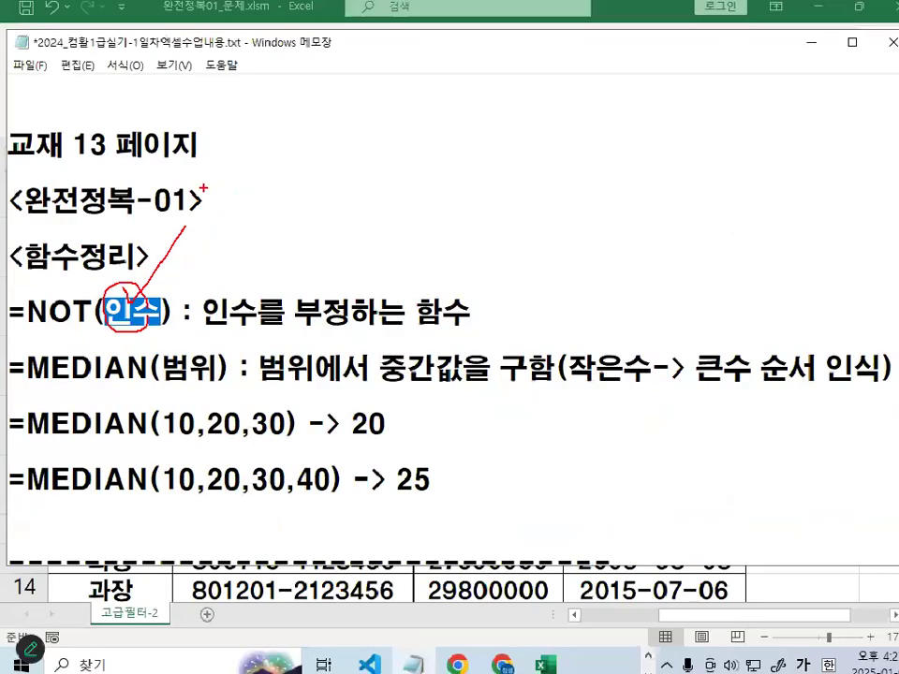
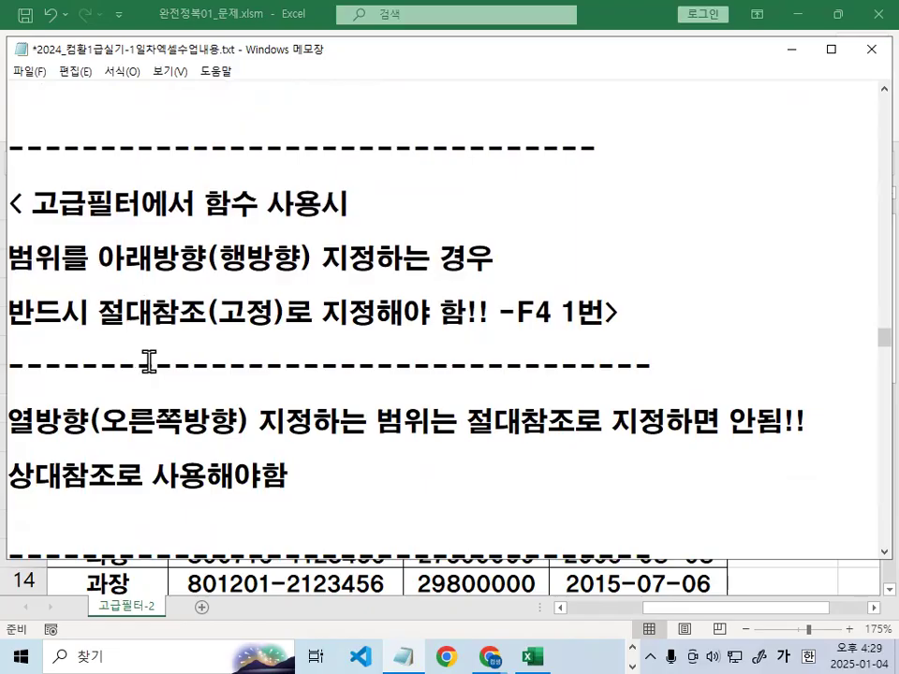
# Highlight 아래방향(행방향) in the notes, return to the workbook in Excel and select the range C31:C39
pyautogui.moveTo(105, 260); pyautogui.dragTo(311, 256)
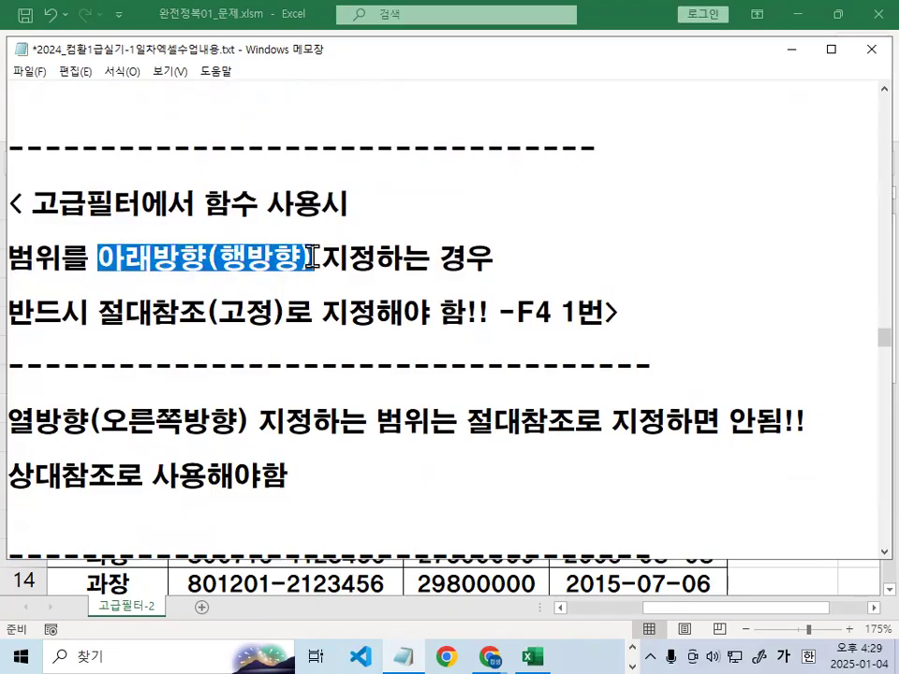
pyautogui.click(789, 51)
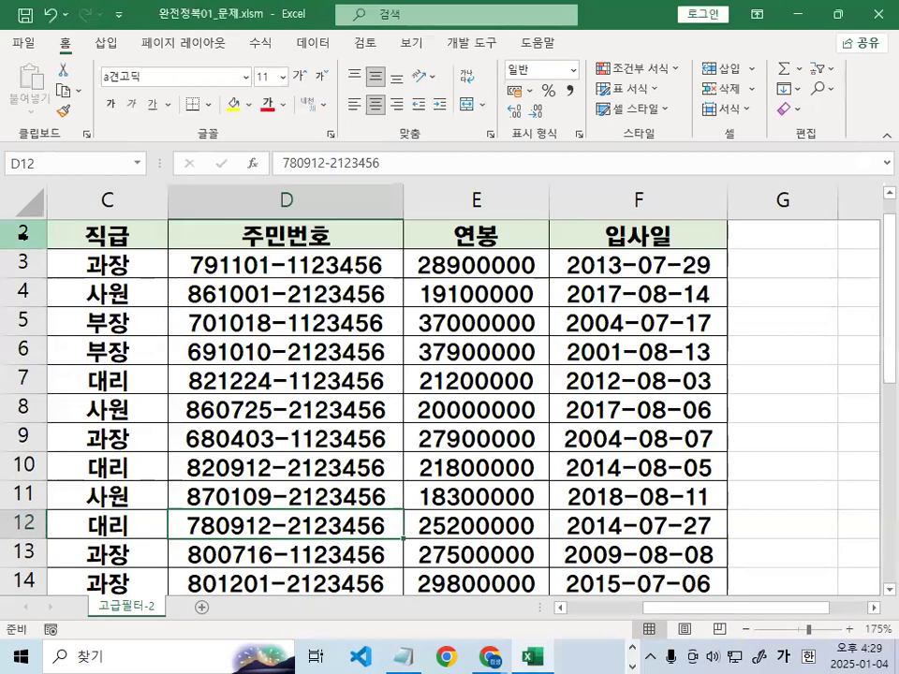
pyautogui.click(165, 266)
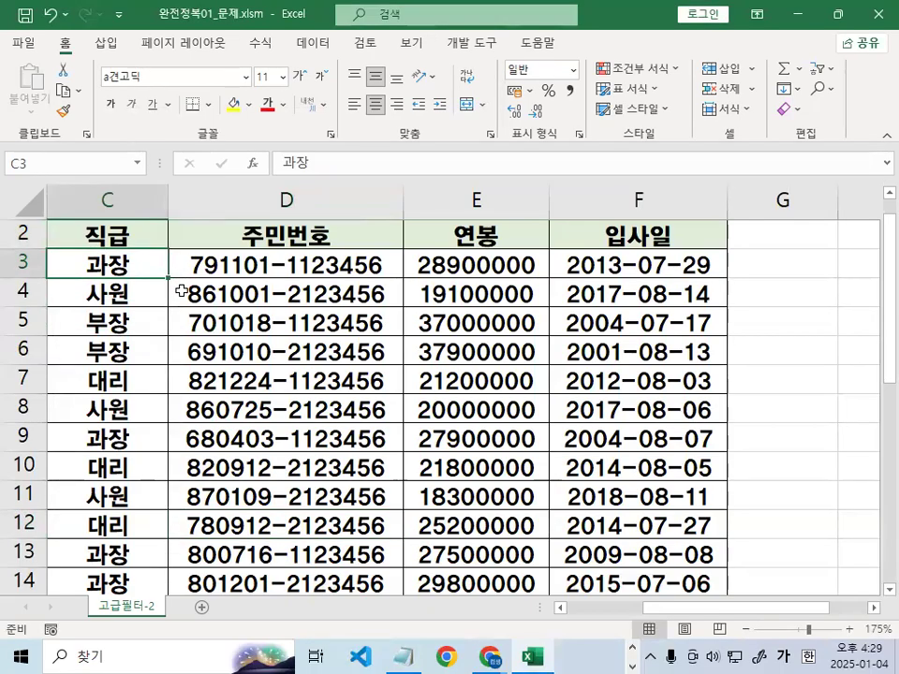
pyautogui.scroll(-9, 182, 291)
pyautogui.click(115, 299)
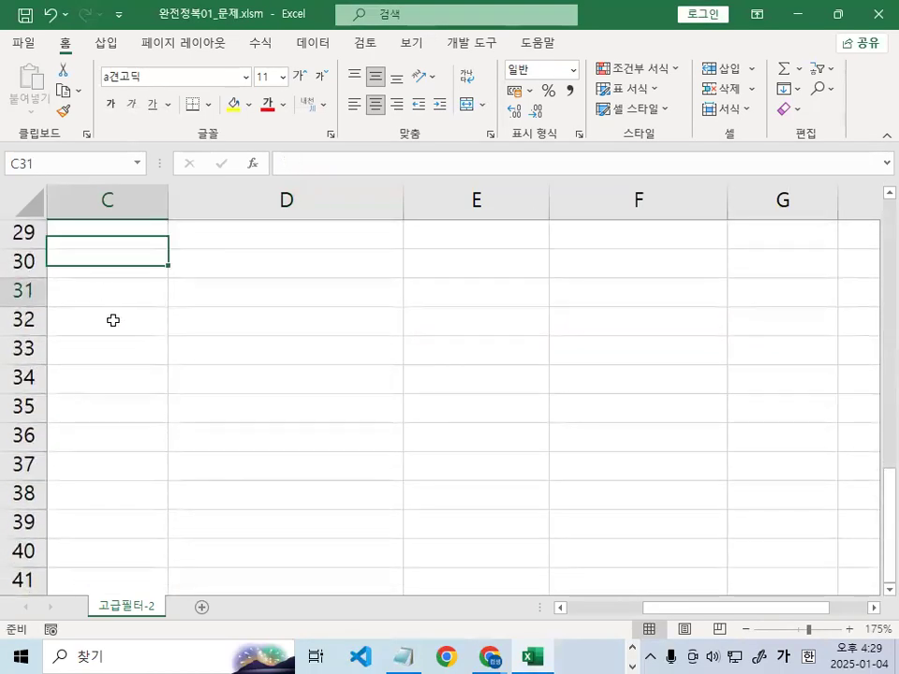
pyautogui.moveTo(113, 320); pyautogui.dragTo(117, 511)
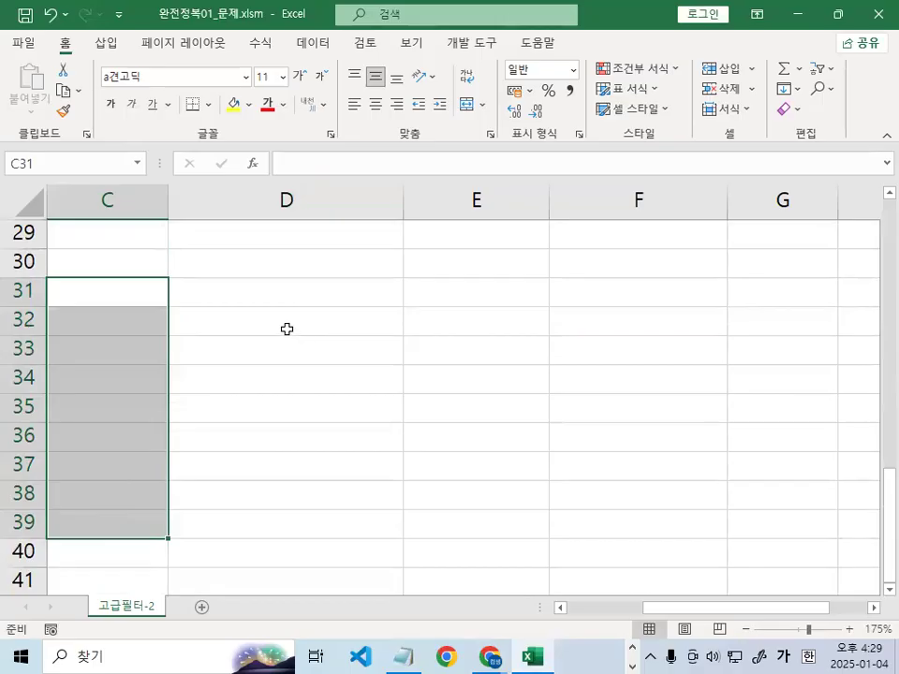
# Draw a red arrow rightwards along row 31 from column D to column F and clear it
pyautogui.hotkey('ctrl', '2')
pyautogui.moveTo(231, 299); pyautogui.dragTo(617, 299)
pyautogui.moveTo(570, 269); pyautogui.dragTo(588, 330)
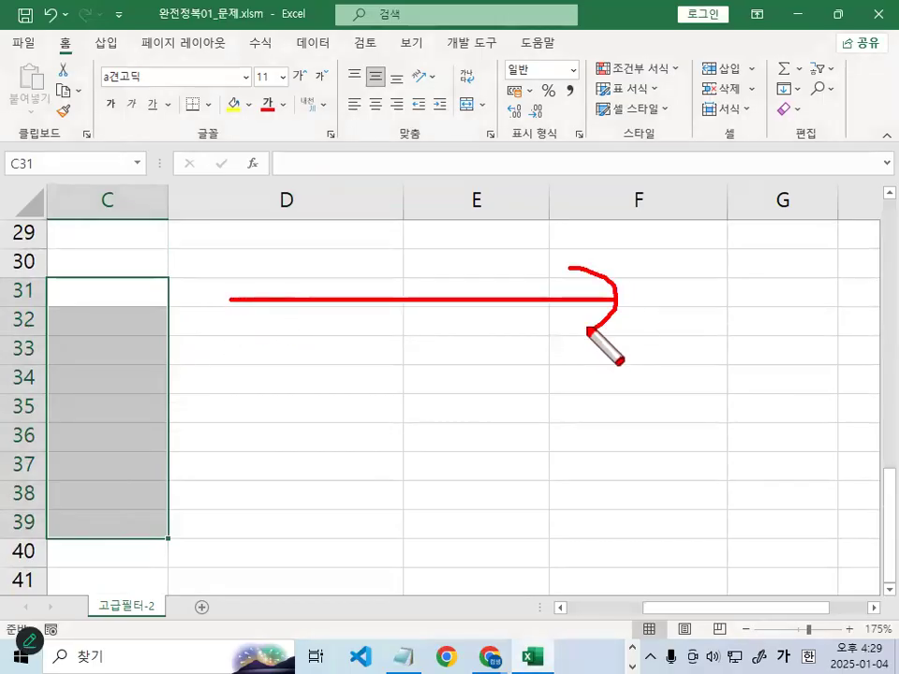
pyautogui.press('Escape')
# Point out the column direction by selecting columns C, D and F in turn and cells D32 through G32
pyautogui.click(142, 193)
pyautogui.click(295, 197)
pyautogui.click(610, 200)
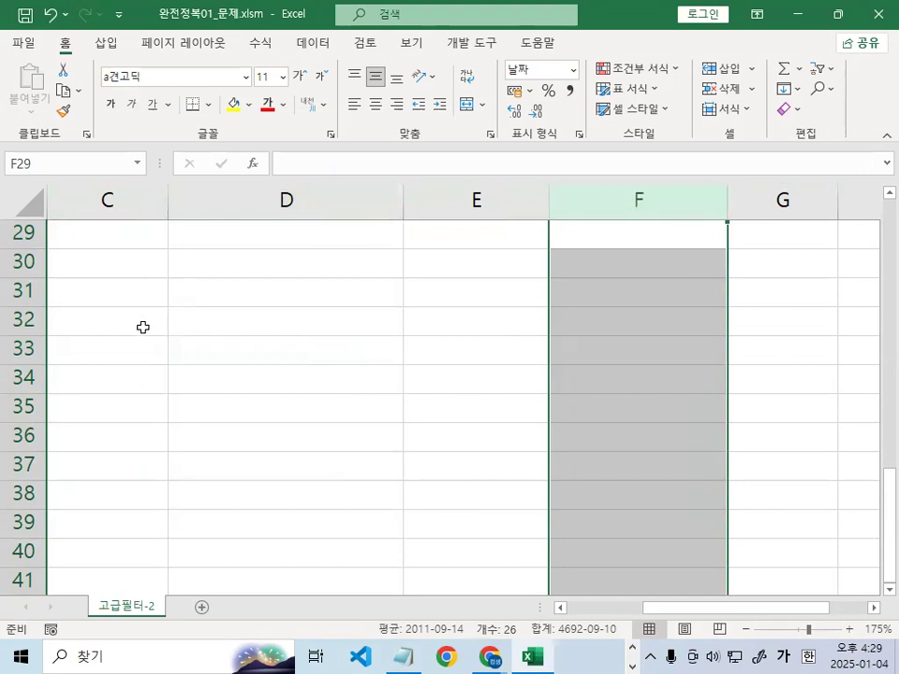
pyautogui.click(267, 323)
pyautogui.click(478, 324)
pyautogui.click(646, 323)
pyautogui.click(765, 341)
pyautogui.click(766, 328)
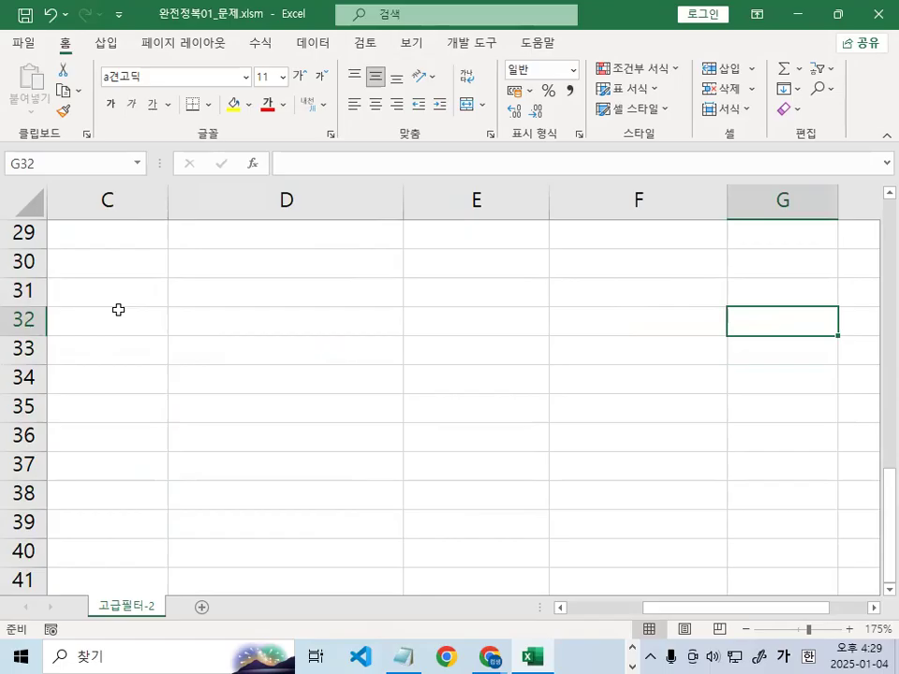
# Draw a red downward arrow in column C, clear it, and select rows 29, 30, 31 and 32 one by one
pyautogui.moveTo(111, 249)
pyautogui.mouseDown()
pyautogui.moveTo(115, 457)
pyautogui.moveTo(104, 446)
pyautogui.moveTo(179, 339)
pyautogui.mouseUp()
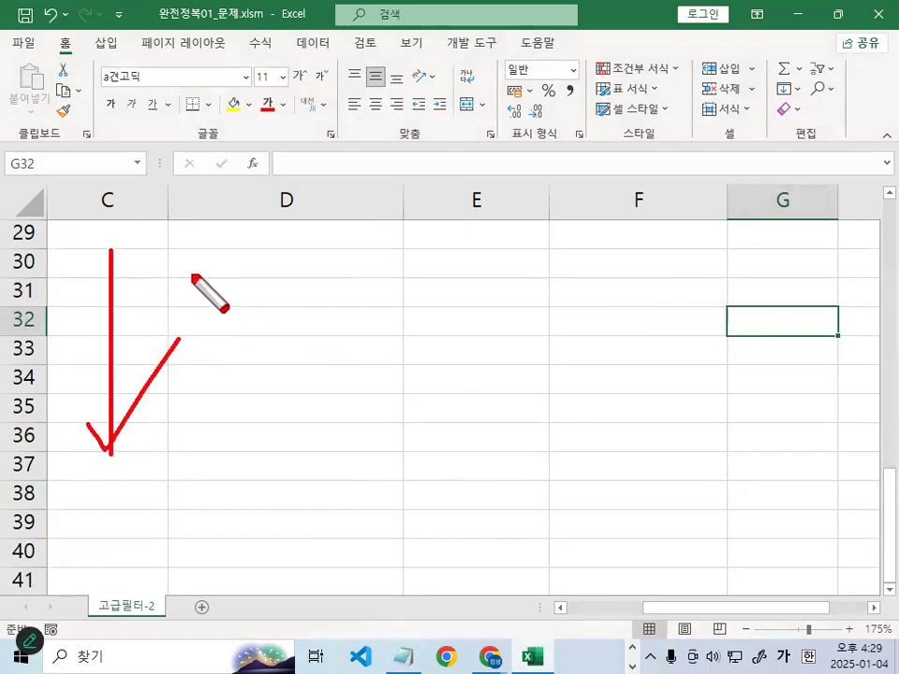
pyautogui.press('Escape')
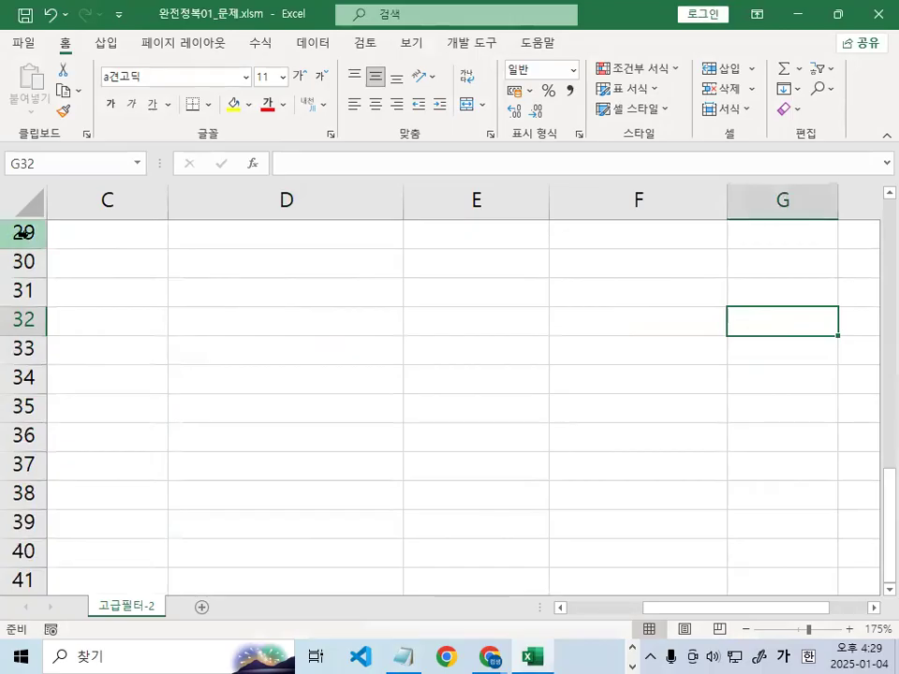
pyautogui.click(23, 232)
pyautogui.click(24, 265)
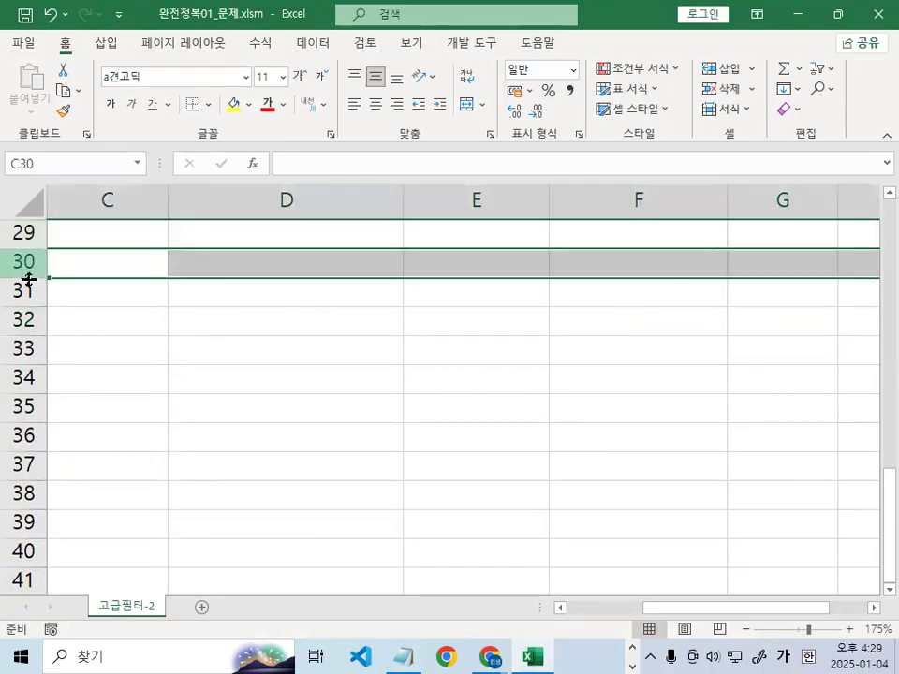
pyautogui.click(26, 292)
pyautogui.click(26, 320)
# Point out the columns by selecting C, D, E and F one after another
pyautogui.click(118, 201)
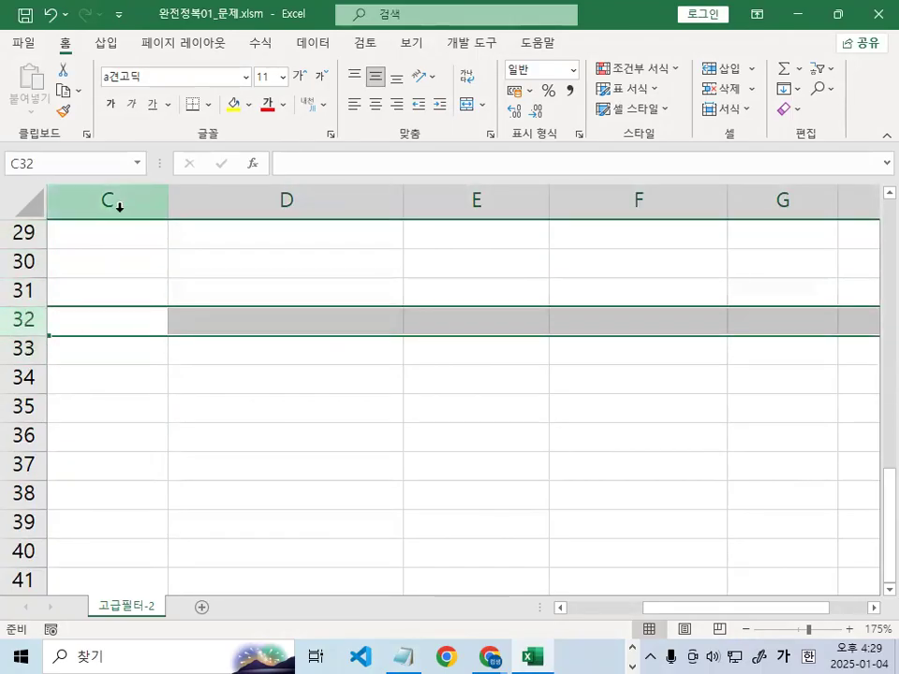
pyautogui.click(263, 205)
pyautogui.click(436, 208)
pyautogui.click(598, 214)
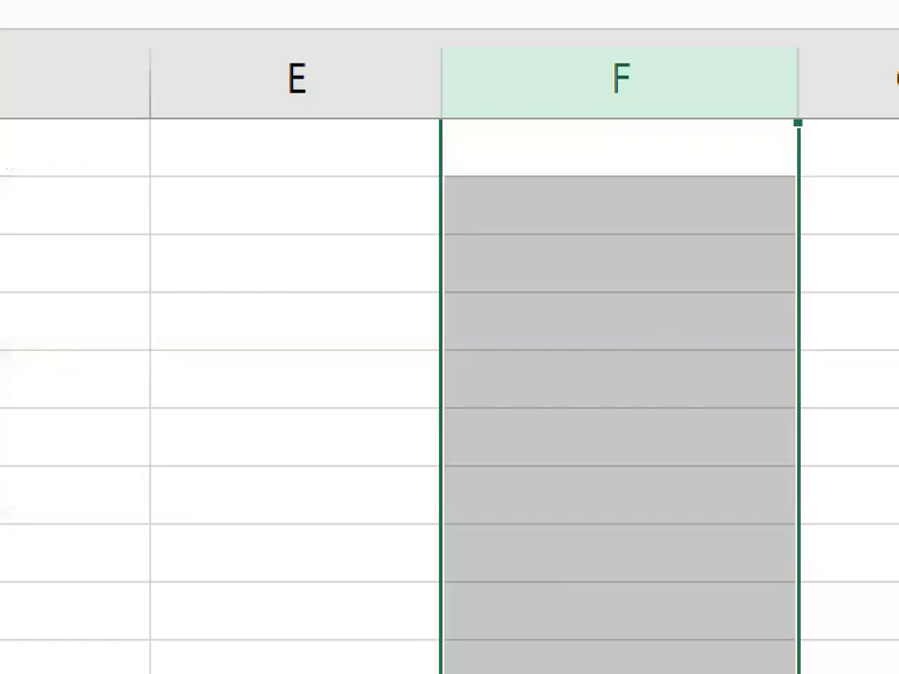
# Draw a long red downward arrow through column C on the magnified sheet and clear it
pyautogui.moveTo(648, 273)
pyautogui.mouseDown()
pyautogui.moveTo(654, 319)
pyautogui.moveTo(688, 317)
pyautogui.mouseUp()
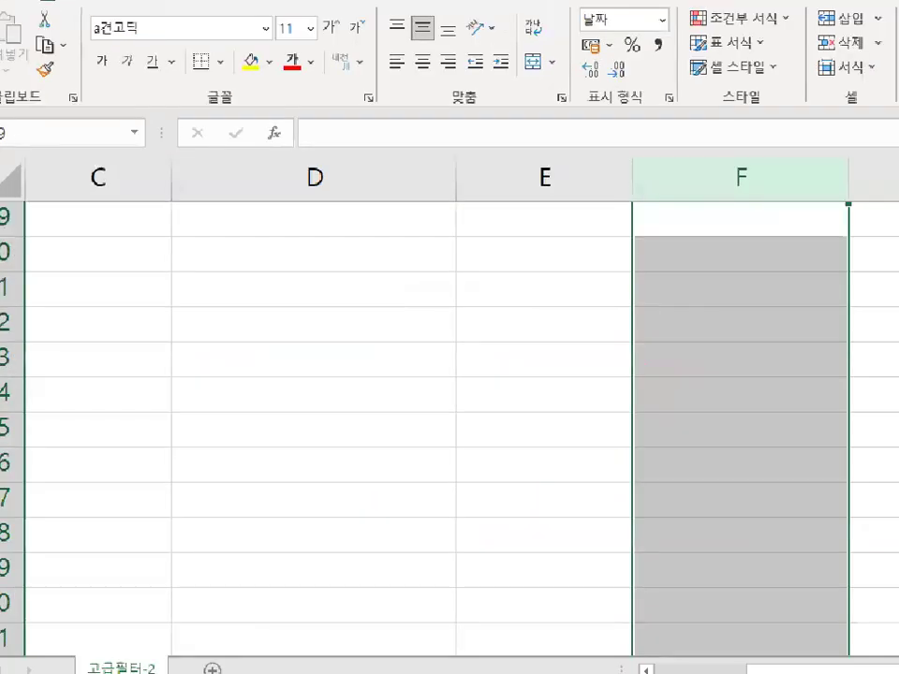
pyautogui.moveTo(117, 240)
pyautogui.mouseDown()
pyautogui.moveTo(112, 672)
pyautogui.moveTo(87, 633)
pyautogui.mouseUp()
pyautogui.moveTo(61, 593); pyautogui.dragTo(219, 505)
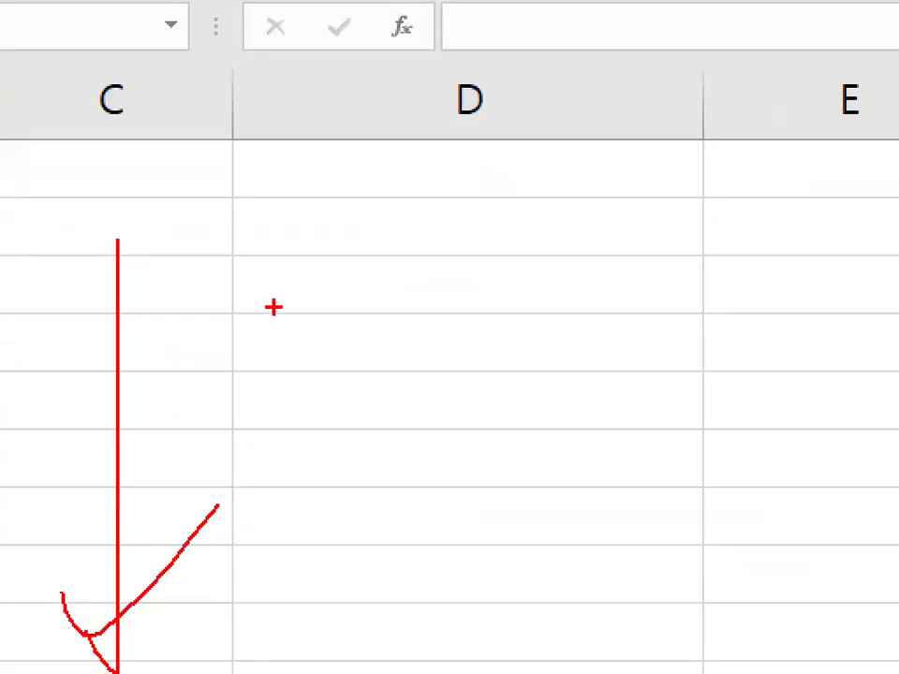
pyautogui.press('Escape')
# Mark a series of red points across columns C to E near row 31 and clear them
pyautogui.hotkey('ctrl', '2')
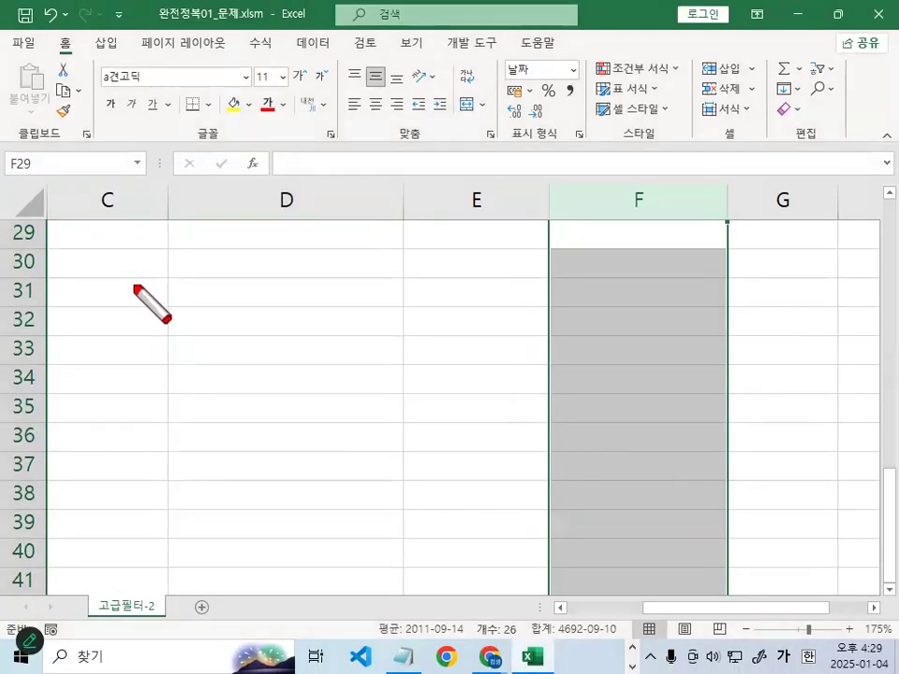
pyautogui.click(121, 275)
pyautogui.moveTo(232, 279); pyautogui.dragTo(239, 280)
pyautogui.moveTo(375, 288); pyautogui.dragTo(408, 287)
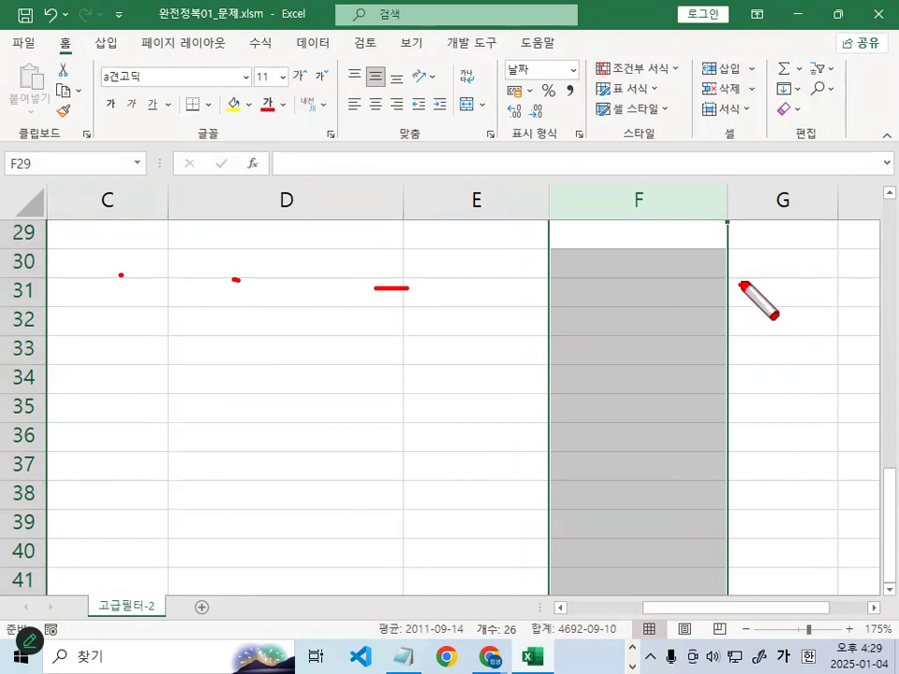
pyautogui.press('Escape')
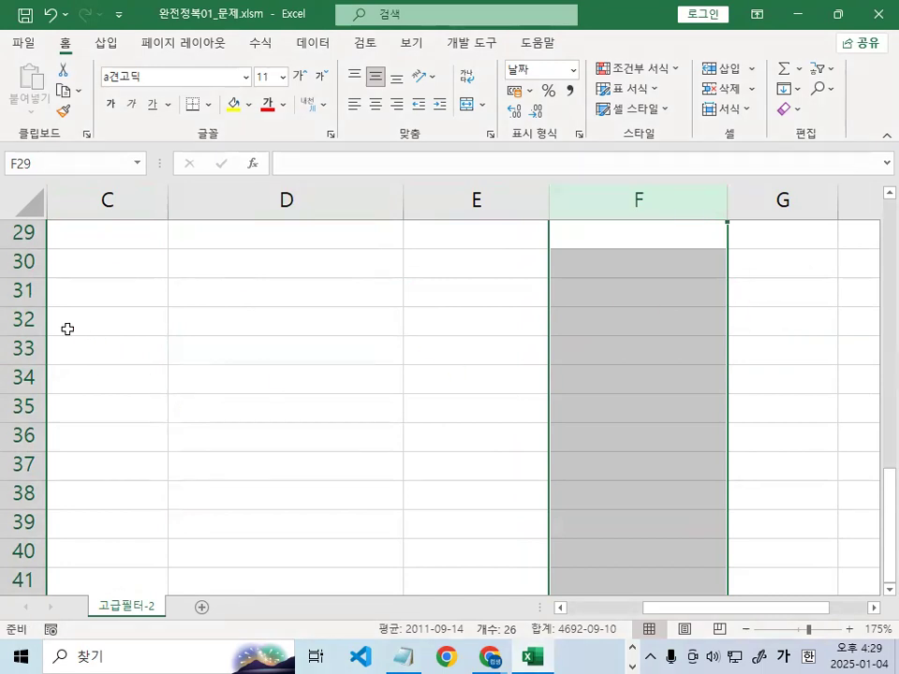
# Point out the row direction by selecting rows 31 through 39 one after another
pyautogui.click(22, 290)
pyautogui.click(23, 320)
pyautogui.click(23, 349)
pyautogui.click(24, 378)
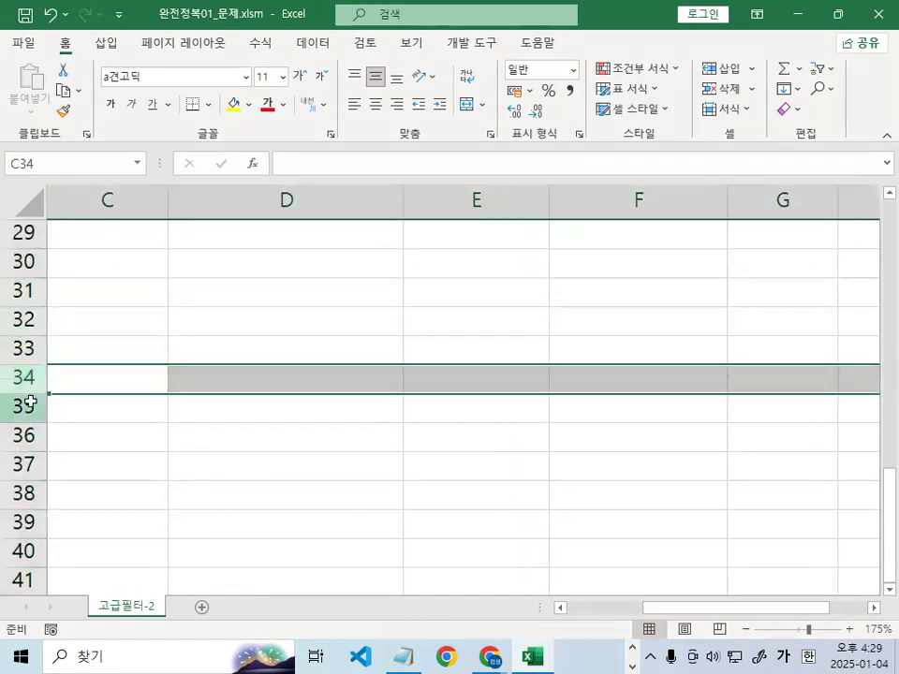
pyautogui.click(26, 406)
pyautogui.click(25, 433)
pyautogui.click(24, 461)
pyautogui.click(30, 489)
pyautogui.click(40, 522)
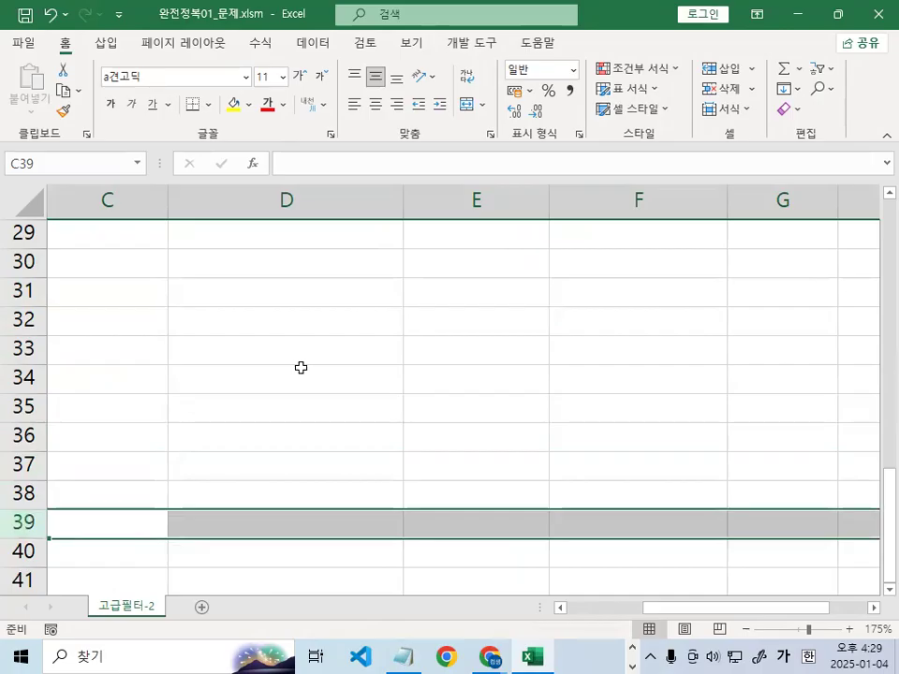
# Draw a red stroke down the empty sheet from about row 29 to row 34 and clear it
pyautogui.hotkey('ctrl', '2')
pyautogui.moveTo(122, 238)
pyautogui.mouseDown()
pyautogui.moveTo(123, 461)
pyautogui.moveTo(175, 391)
pyautogui.mouseUp()
pyautogui.press('Escape')
# Switch to the Notepad class notes and highlight "아래방향(행방향) 지정하는 경우" and "절대참조(고정)로" in the advanced filter rule
pyautogui.hotkey('alt', 'Tab')
pyautogui.moveTo(96, 256); pyautogui.dragTo(572, 255)
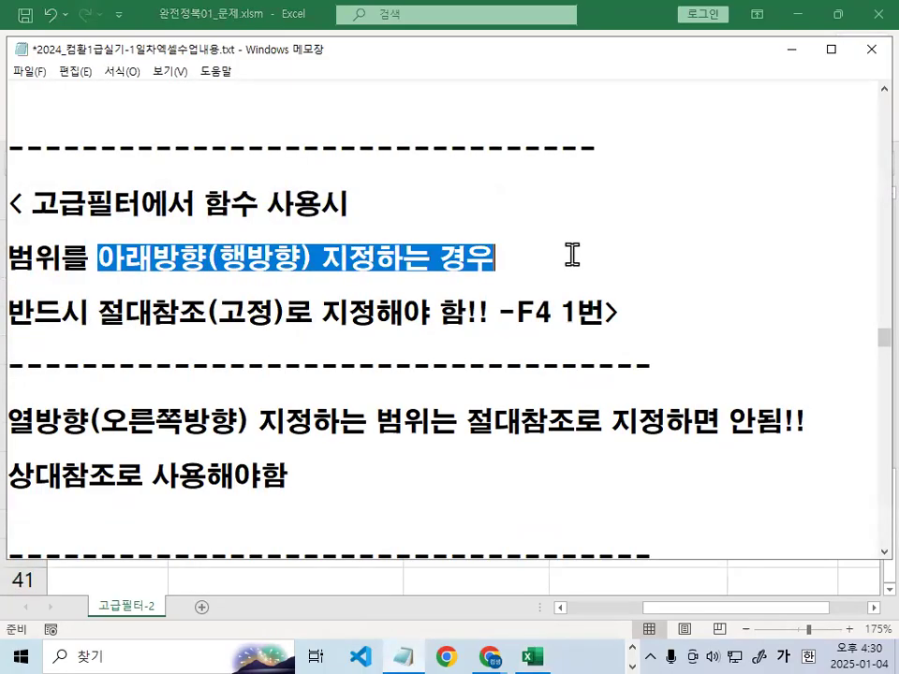
pyautogui.moveTo(7, 313); pyautogui.dragTo(430, 318)
pyautogui.moveTo(97, 313); pyautogui.dragTo(218, 316)
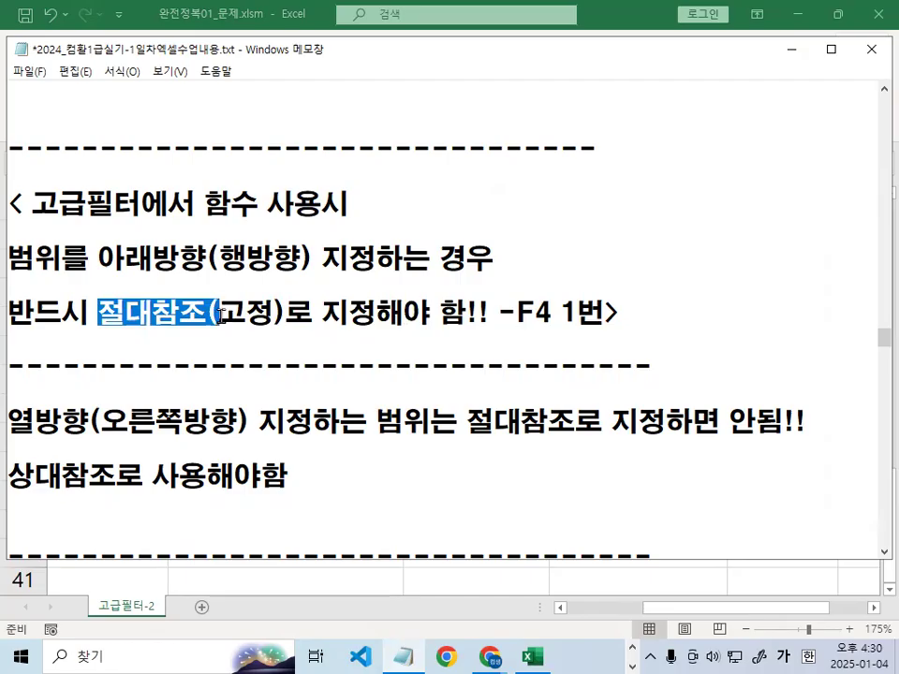
pyautogui.moveTo(138, 318); pyautogui.dragTo(328, 315)
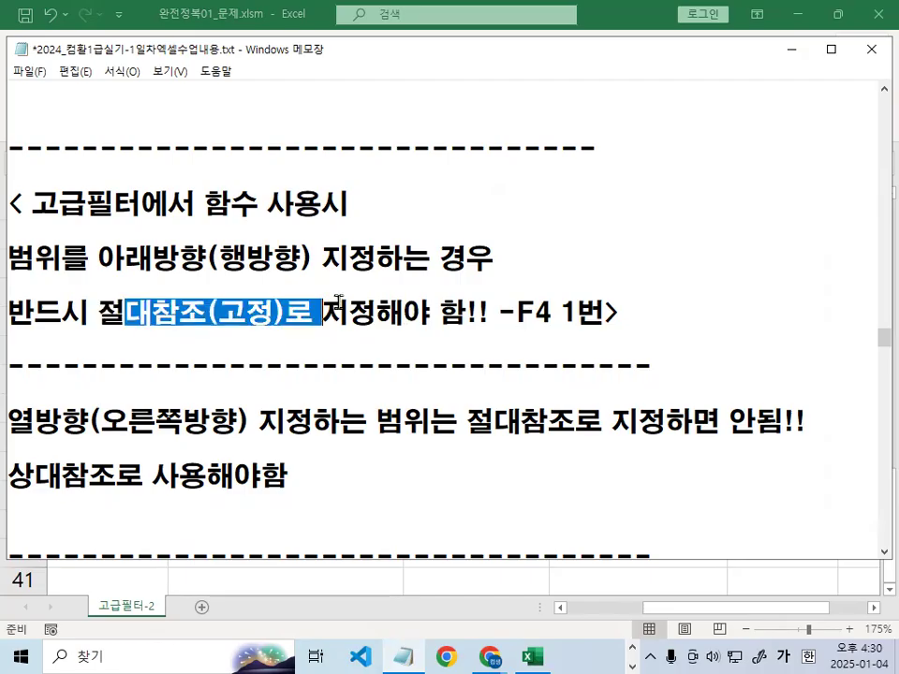
pyautogui.click(345, 302)
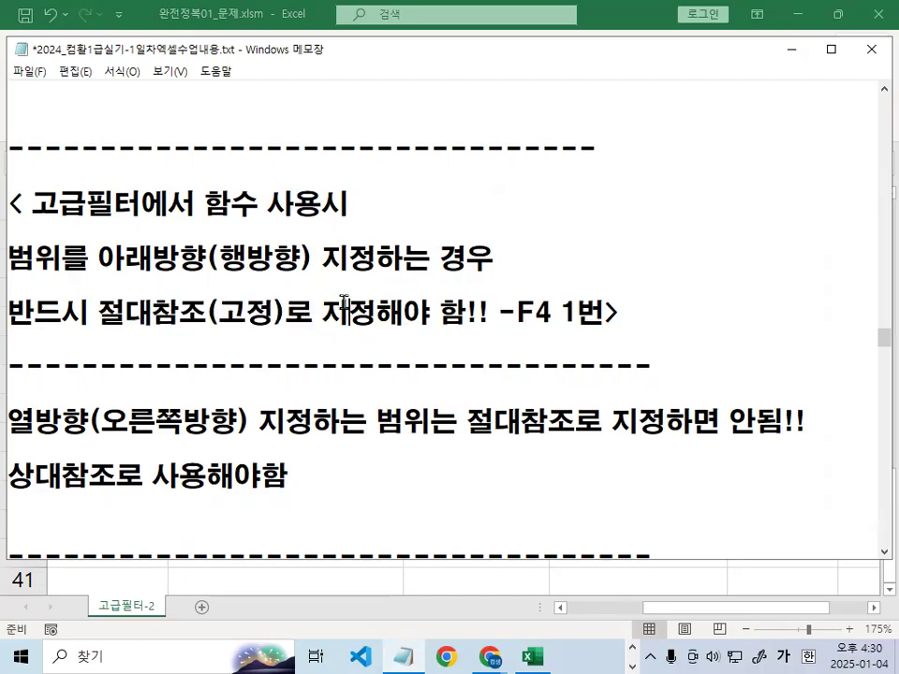
pyautogui.moveTo(100, 313); pyautogui.dragTo(313, 316)
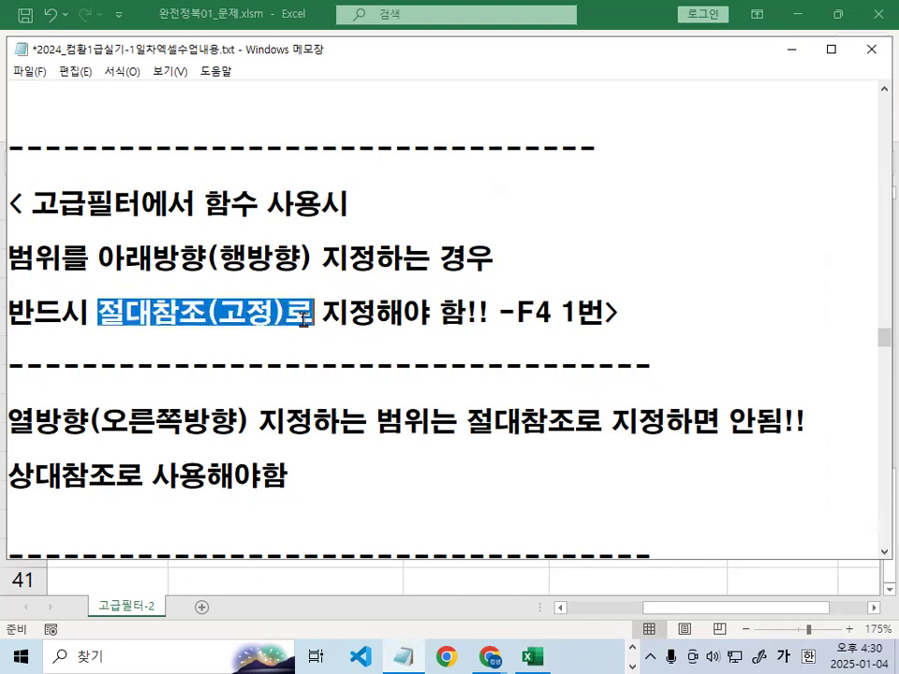
# In the <엑셀 주소형식 3가지> notes, mark the heading, 상대참조 and the A1 example in red, add a check mark, and clear the drawing
pyautogui.scroll(-4, 303, 319)
pyautogui.scroll(-8, 302, 318)
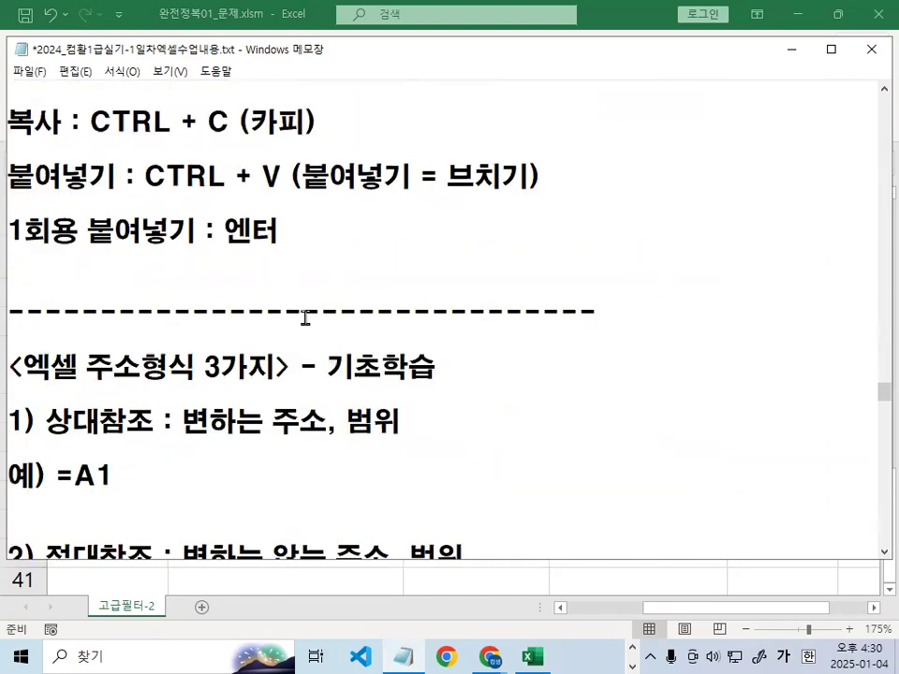
pyautogui.moveTo(31, 142); pyautogui.dragTo(234, 146)
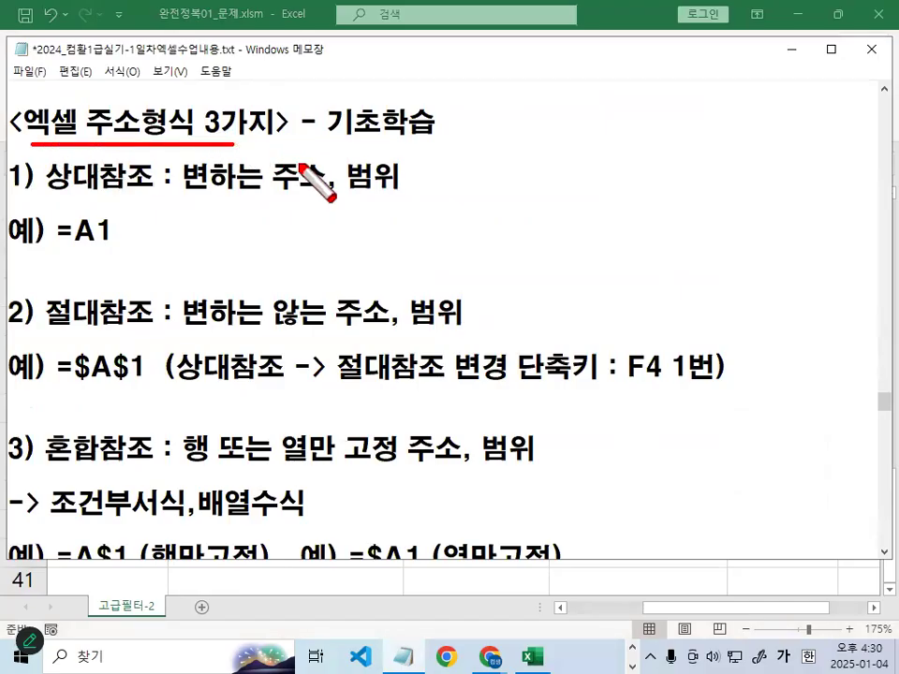
pyautogui.moveTo(45, 192); pyautogui.dragTo(150, 192)
pyautogui.moveTo(492, 182)
pyautogui.mouseDown()
pyautogui.moveTo(554, 182)
pyautogui.moveTo(567, 199)
pyautogui.mouseUp()
pyautogui.moveTo(575, 164); pyautogui.dragTo(642, 90)
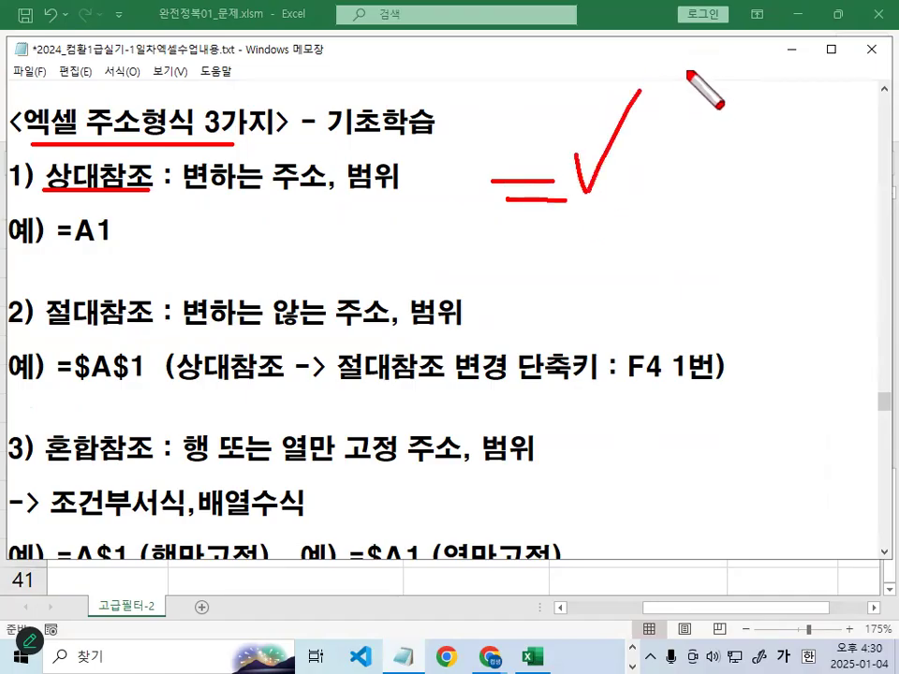
pyautogui.moveTo(122, 235)
pyautogui.mouseDown()
pyautogui.moveTo(120, 246)
pyautogui.moveTo(75, 239)
pyautogui.moveTo(124, 247)
pyautogui.mouseUp()
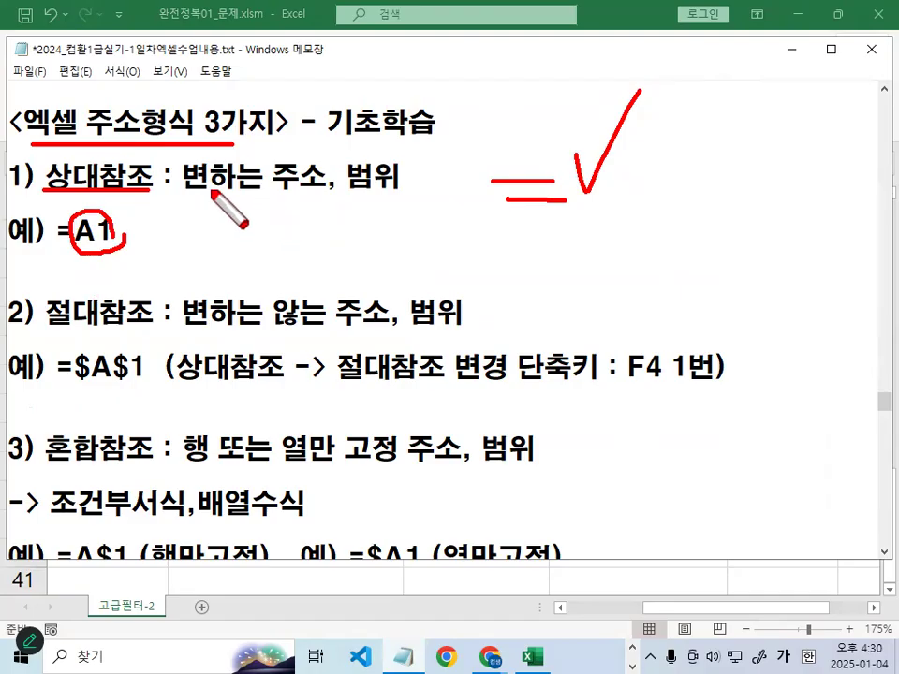
pyautogui.moveTo(94, 131); pyautogui.dragTo(156, 185)
pyautogui.press('Escape')
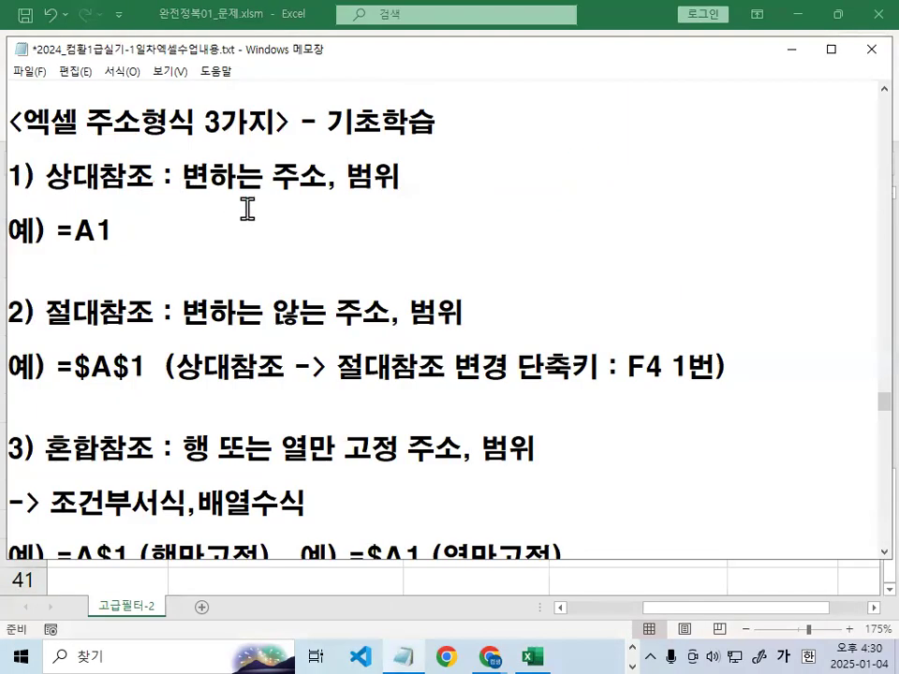
# Highlight "참조", "범위" and "주소, 범위" one after another in the 상대참조 line
pyautogui.moveTo(101, 176); pyautogui.dragTo(152, 175)
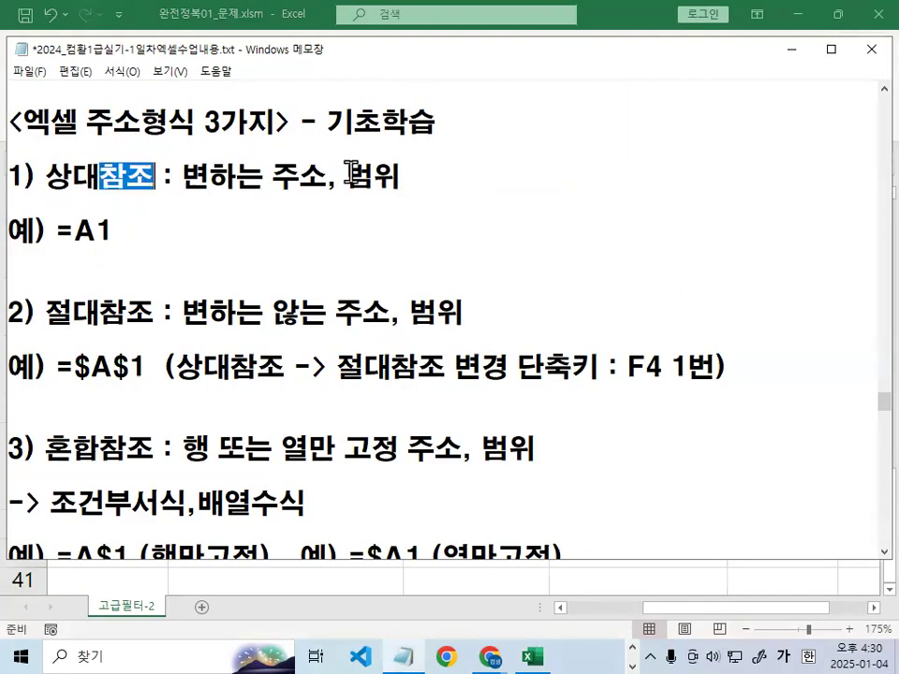
pyautogui.moveTo(347, 175); pyautogui.dragTo(400, 172)
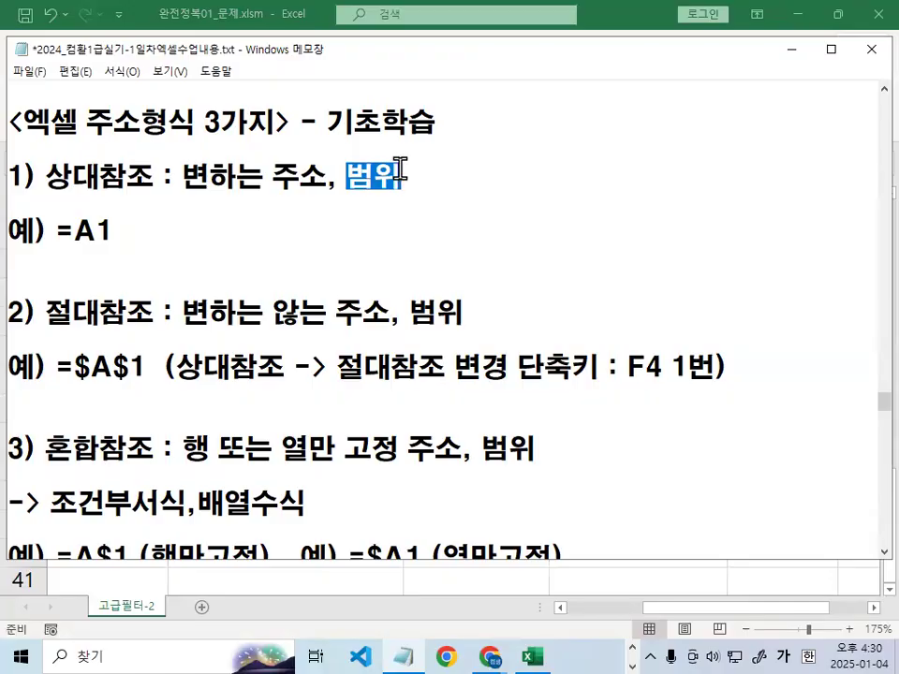
pyautogui.moveTo(272, 175); pyautogui.dragTo(394, 172)
# Magnify the =$A$1 example, circle both $ signs in red, and underline the address and the word 절대참조
pyautogui.click(79, 367)
pyautogui.moveTo(79, 367); pyautogui.dragTo(91, 368)
pyautogui.click(128, 367)
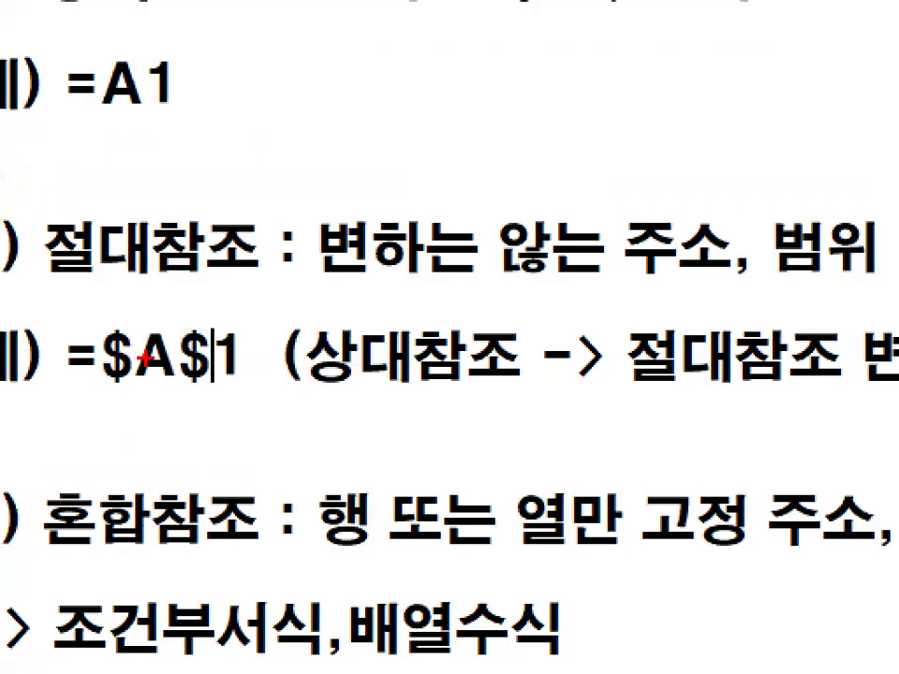
pyautogui.moveTo(155, 352); pyautogui.dragTo(84, 339)
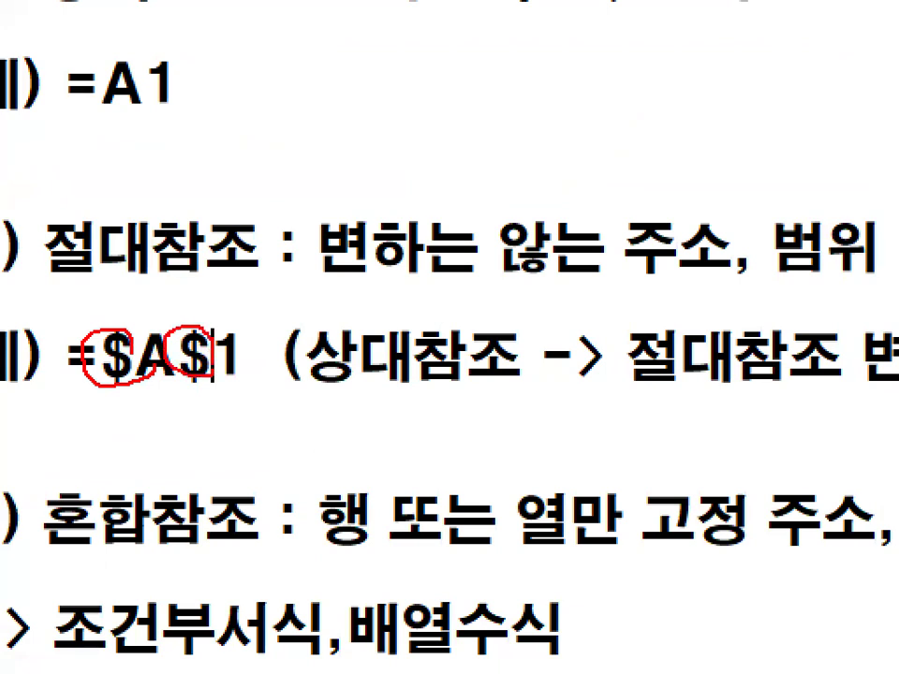
pyautogui.moveTo(111, 386); pyautogui.dragTo(270, 380)
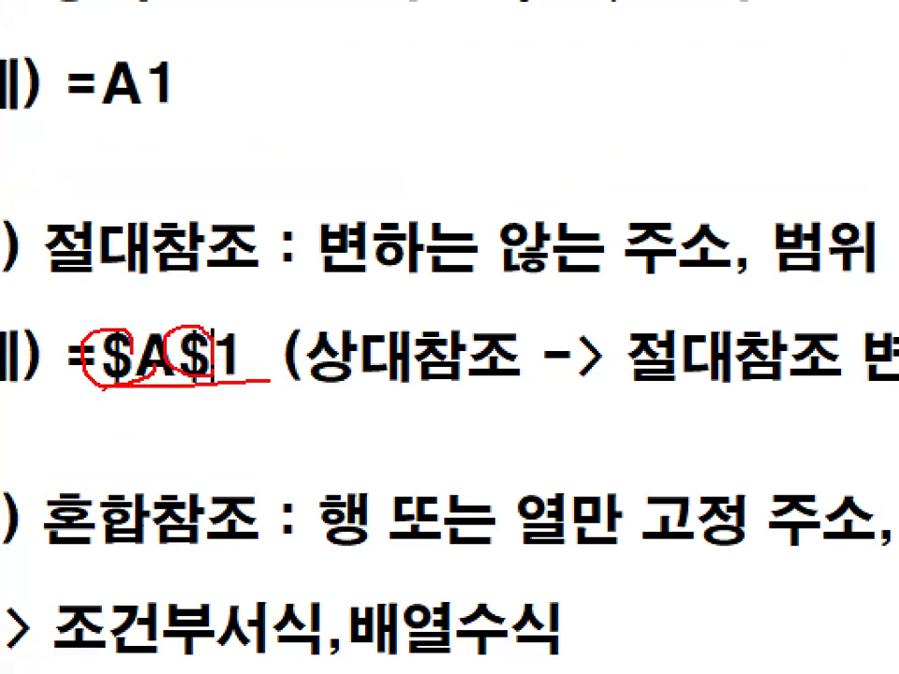
pyautogui.moveTo(75, 290); pyautogui.dragTo(229, 290)
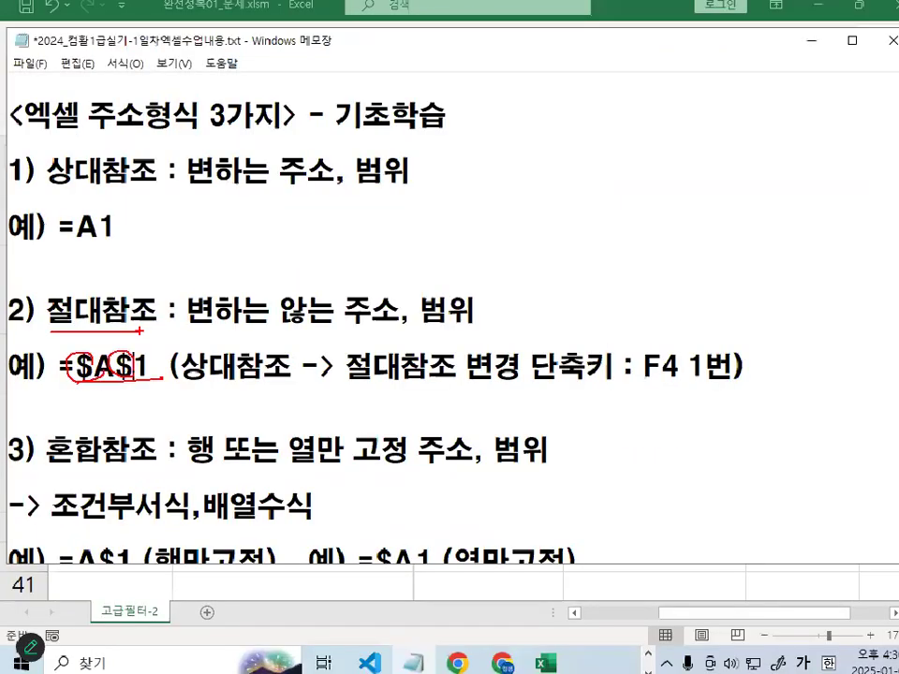
# Highlight the 절대참조 definition, circle the first $ of =$A$1 on the magnified notes, and clear the mark
pyautogui.moveTo(210, 312); pyautogui.dragTo(429, 312)
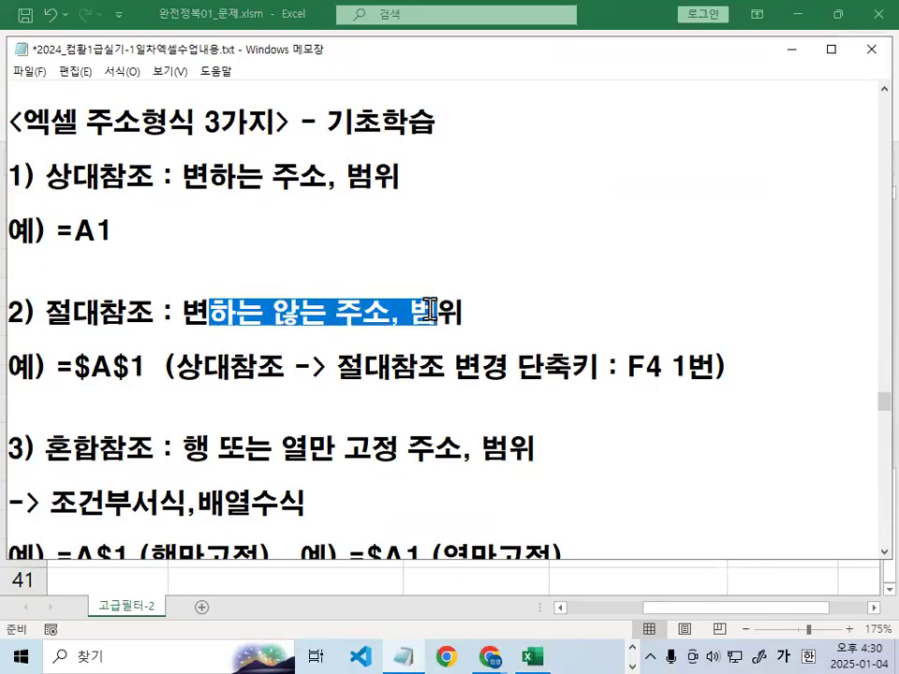
pyautogui.doubleClick(459, 310)
pyautogui.click(461, 304)
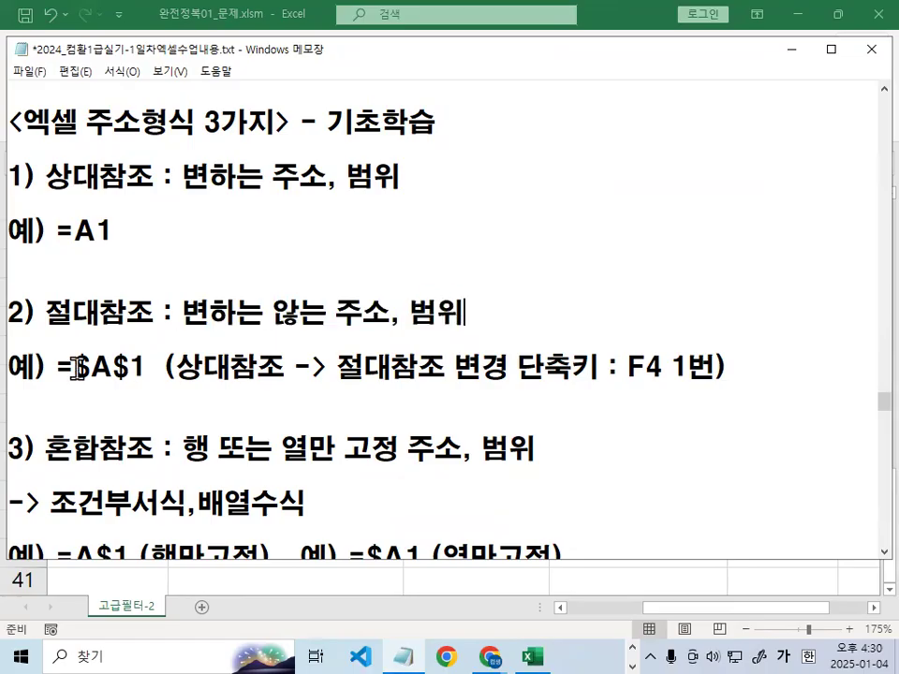
pyautogui.hotkey('ctrl', '1')
pyautogui.moveTo(190, 391)
pyautogui.mouseDown()
pyautogui.moveTo(86, 407)
pyautogui.moveTo(178, 411)
pyautogui.mouseUp()
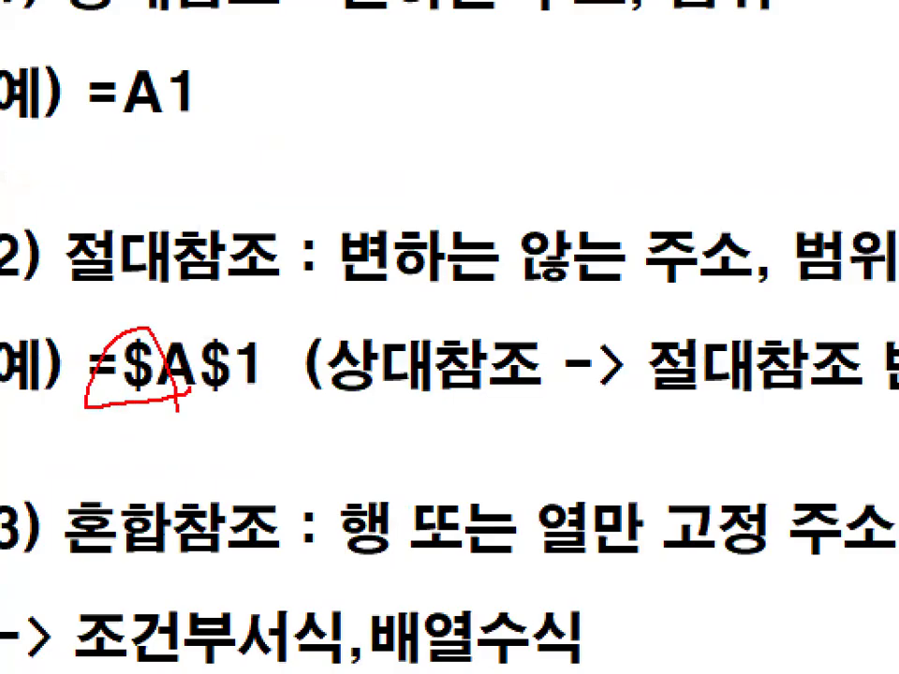
pyautogui.press('Escape')
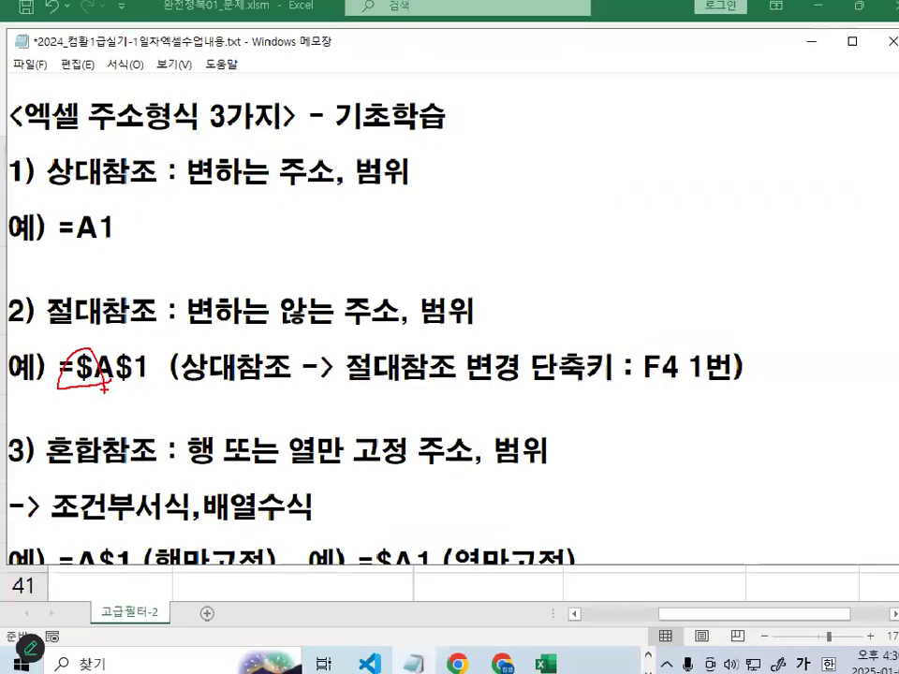
# Highlight "F4 1번", circle it together with =A1 and $A$1 in red, draw an arrow to it, and clear the marks
pyautogui.moveTo(631, 365); pyautogui.dragTo(734, 367)
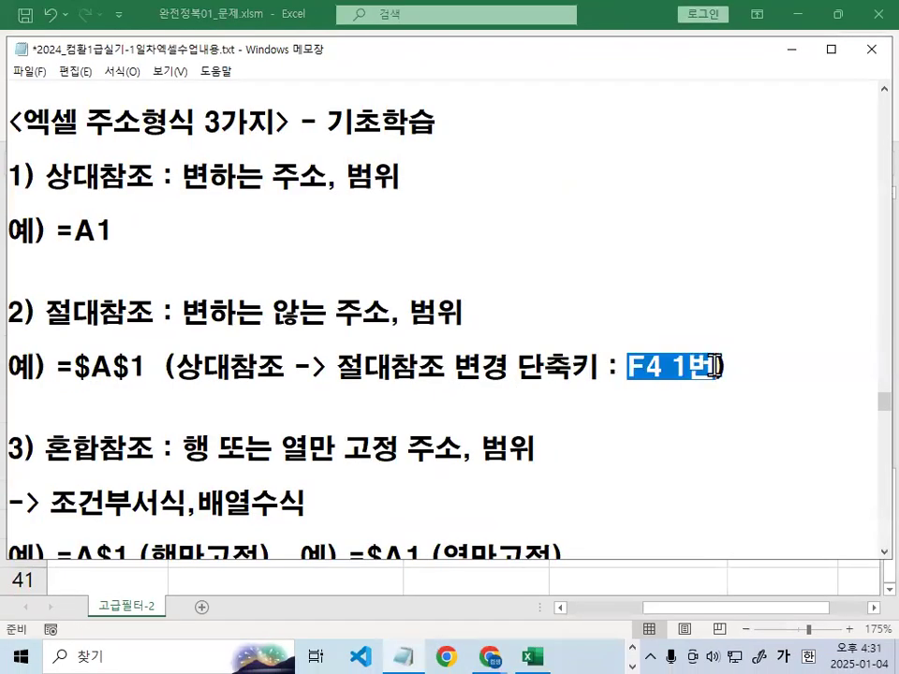
pyautogui.hotkey('ctrl', '2')
pyautogui.moveTo(132, 237)
pyautogui.mouseDown()
pyautogui.moveTo(56, 227)
pyautogui.moveTo(134, 232)
pyautogui.moveTo(134, 241)
pyautogui.mouseUp()
pyautogui.moveTo(141, 350)
pyautogui.mouseDown()
pyautogui.moveTo(81, 343)
pyautogui.moveTo(146, 372)
pyautogui.mouseUp()
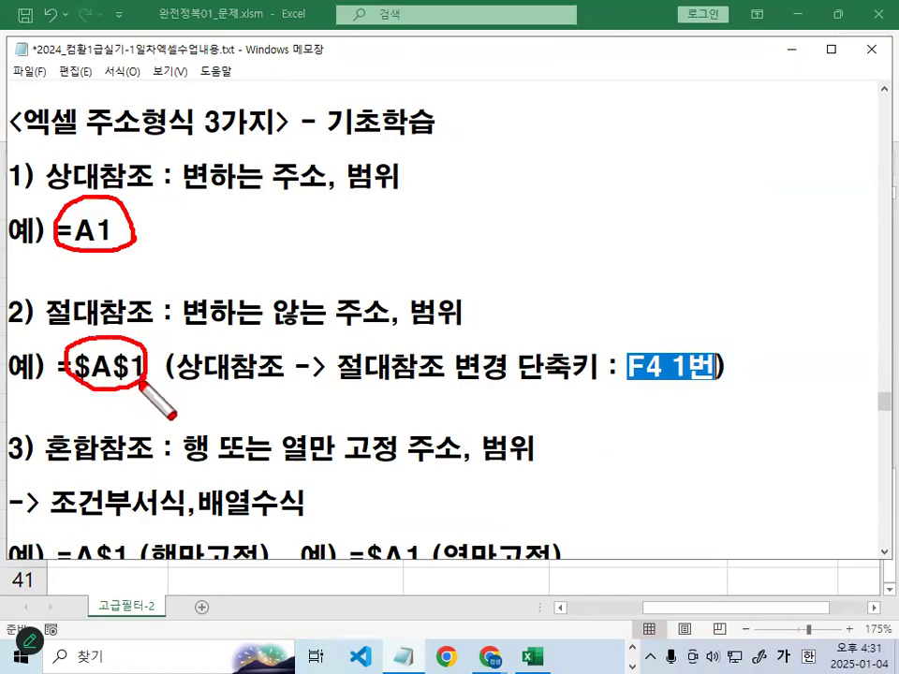
pyautogui.moveTo(713, 346); pyautogui.dragTo(729, 371)
pyautogui.moveTo(679, 297)
pyautogui.mouseDown()
pyautogui.moveTo(748, 237)
pyautogui.moveTo(764, 205)
pyautogui.mouseUp()
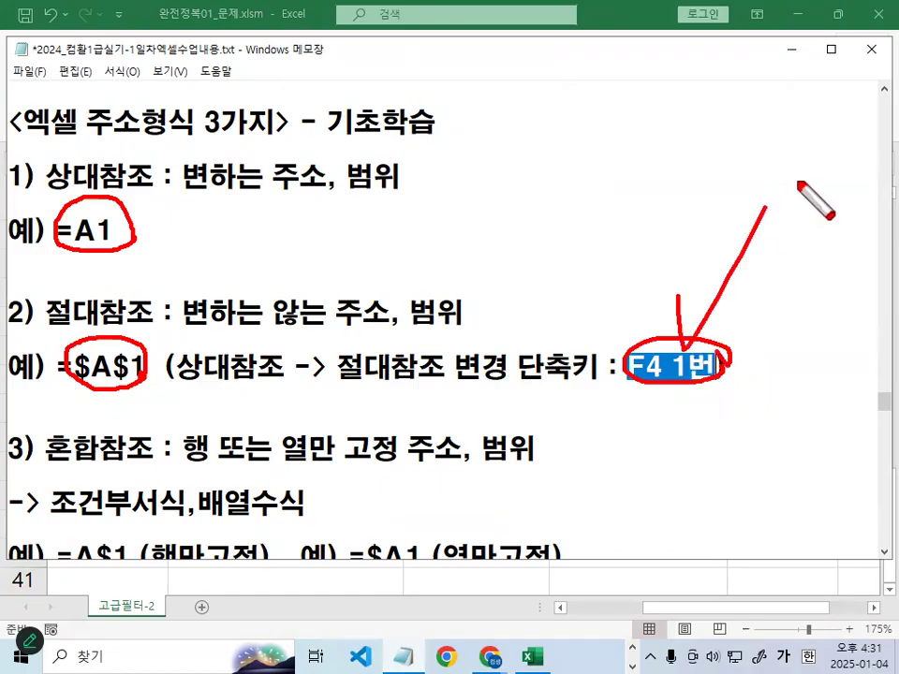
pyautogui.press('Escape')
# Magnify the 혼합참조 section and highlight "행 또는 열만 고정" in its definition
pyautogui.scroll(-1, 198, 347)
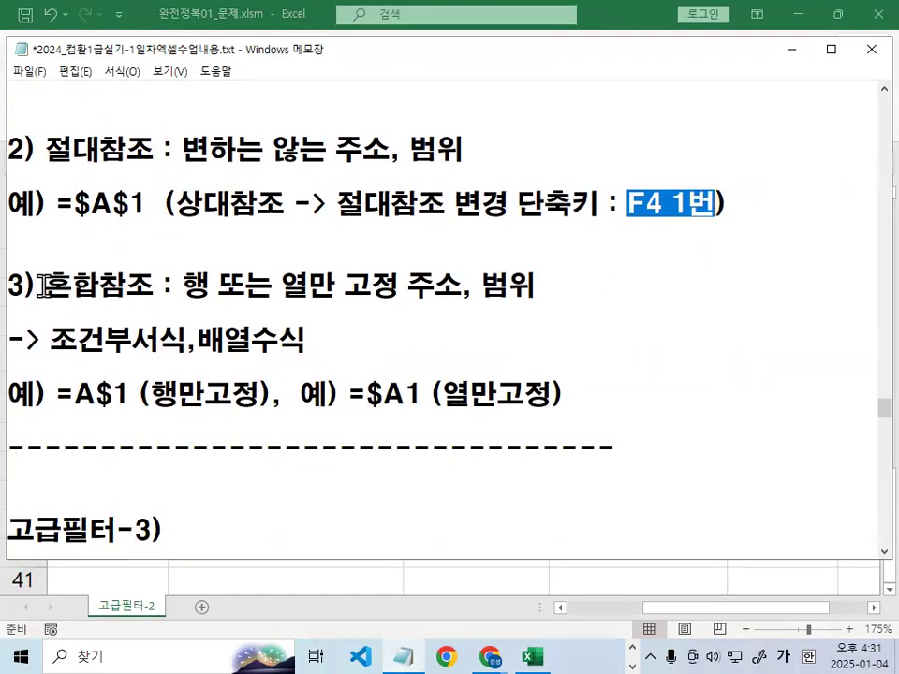
pyautogui.hotkey('ctrl', '1')
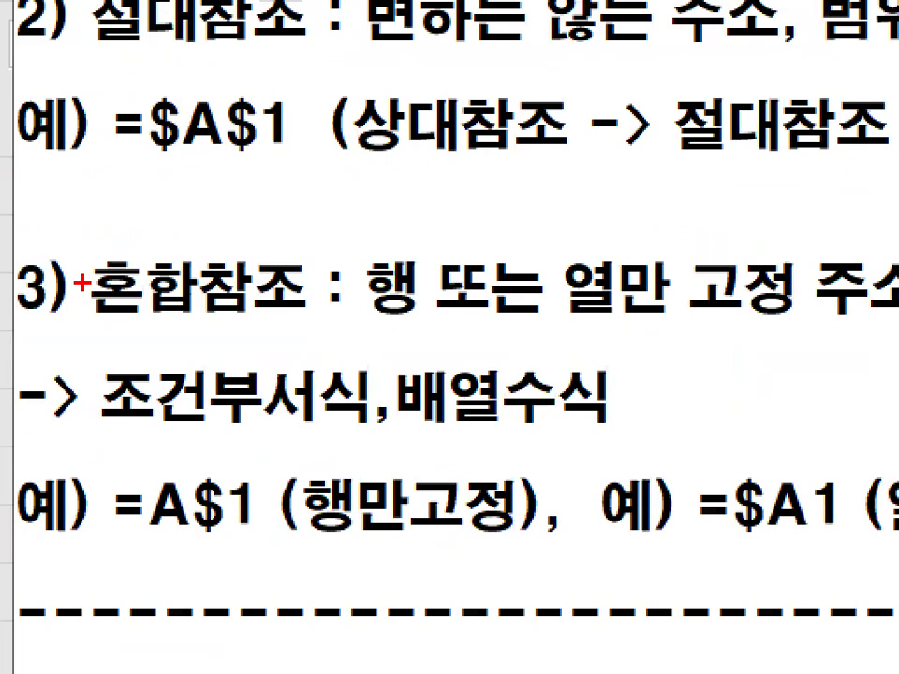
pyautogui.moveTo(229, 304)
pyautogui.mouseDown()
pyautogui.moveTo(204, 265)
pyautogui.moveTo(180, 283)
pyautogui.moveTo(413, 294)
pyautogui.mouseUp()
pyautogui.press('Escape')
# On the magnified mixed reference examples, mark $1 in =A$1 and circle $A in =$A1, clearing the red marks each time
pyautogui.hotkey('ctrl', '1')
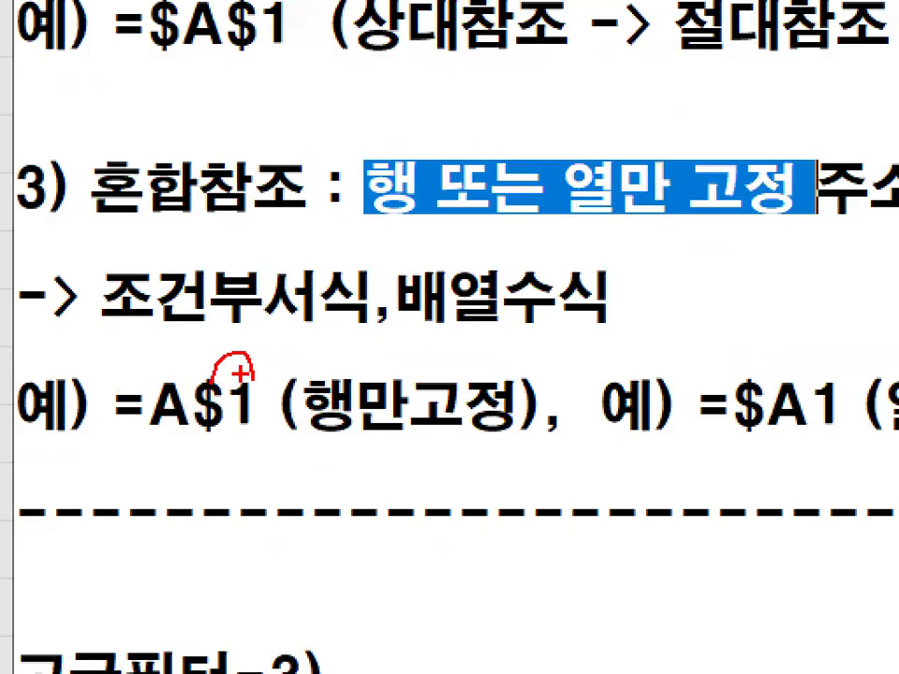
pyautogui.moveTo(241, 373); pyautogui.dragTo(319, 302)
pyautogui.moveTo(268, 420); pyautogui.dragTo(272, 376)
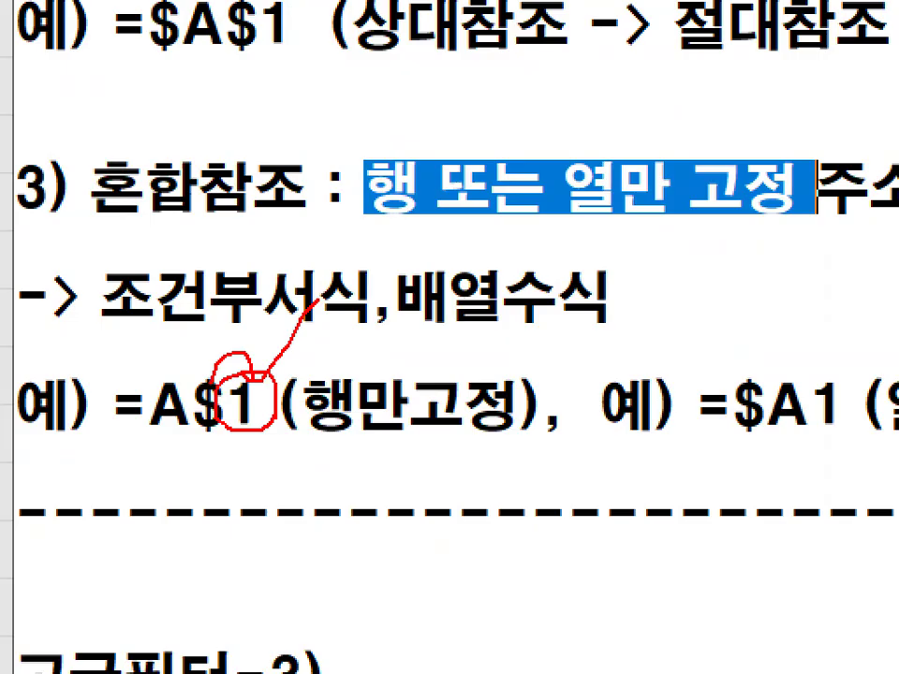
pyautogui.press('Escape')
pyautogui.hotkey('ctrl', '1')
pyautogui.click(372, 401)
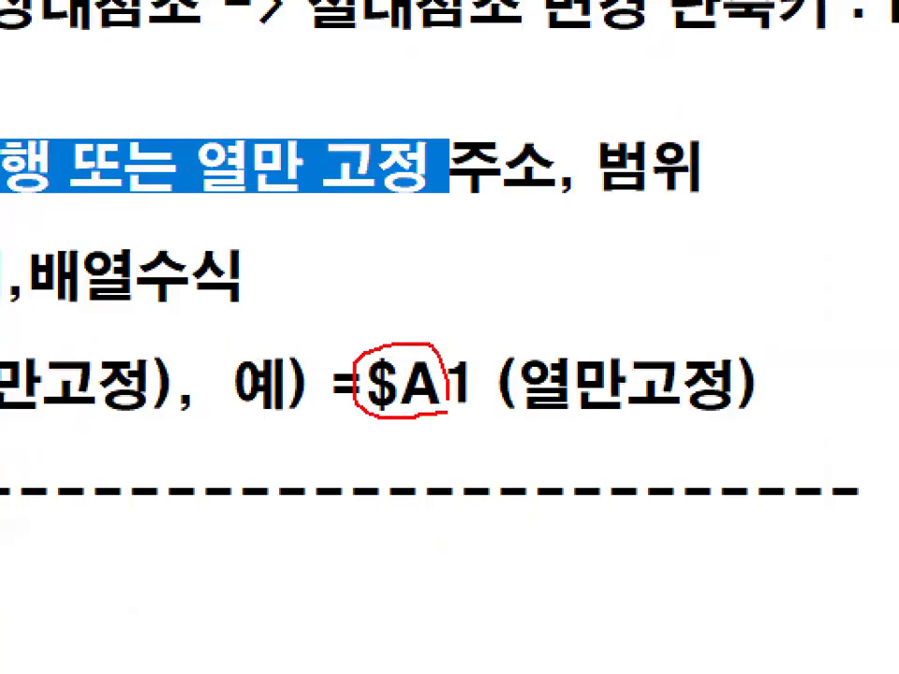
pyautogui.press('Escape')
# Return to the <고급필터에서 함수 사용시> note and highlight its row-direction condition and the required absolute reference rule
pyautogui.scroll(2, 129, 136)
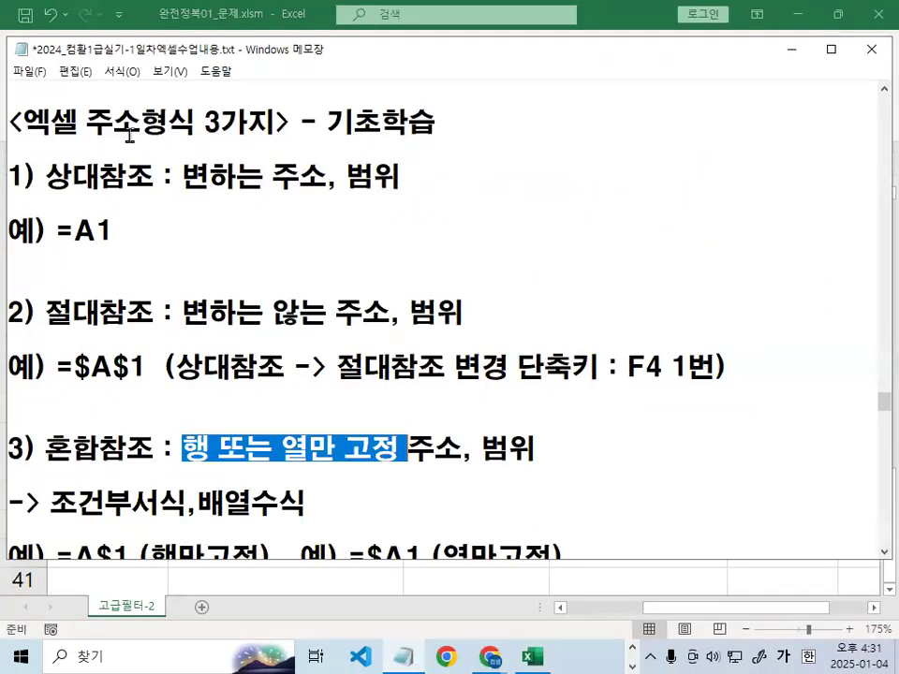
pyautogui.scroll(5, 203, 497)
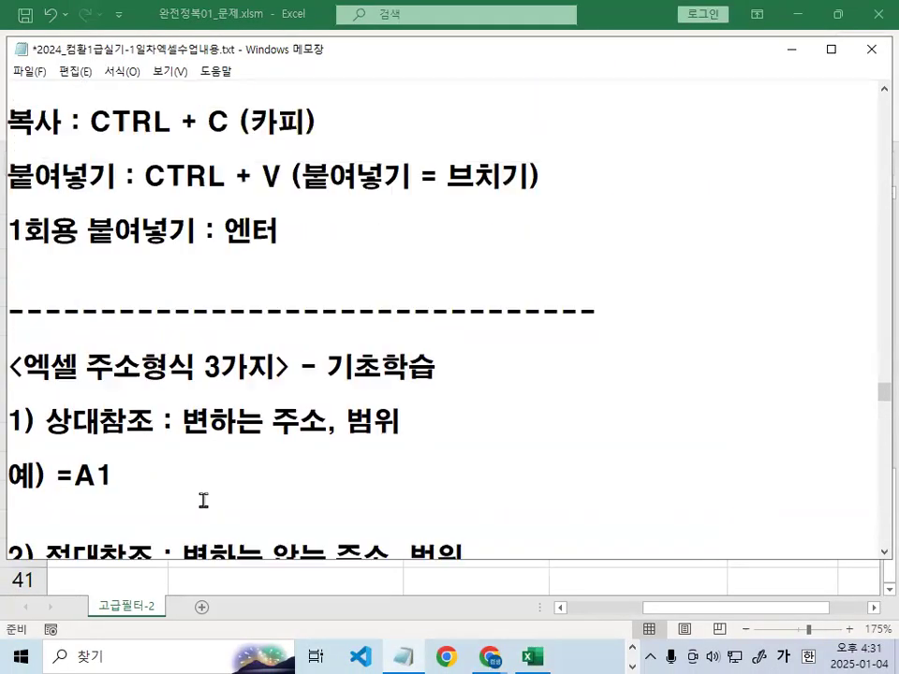
pyautogui.scroll(5, 203, 497)
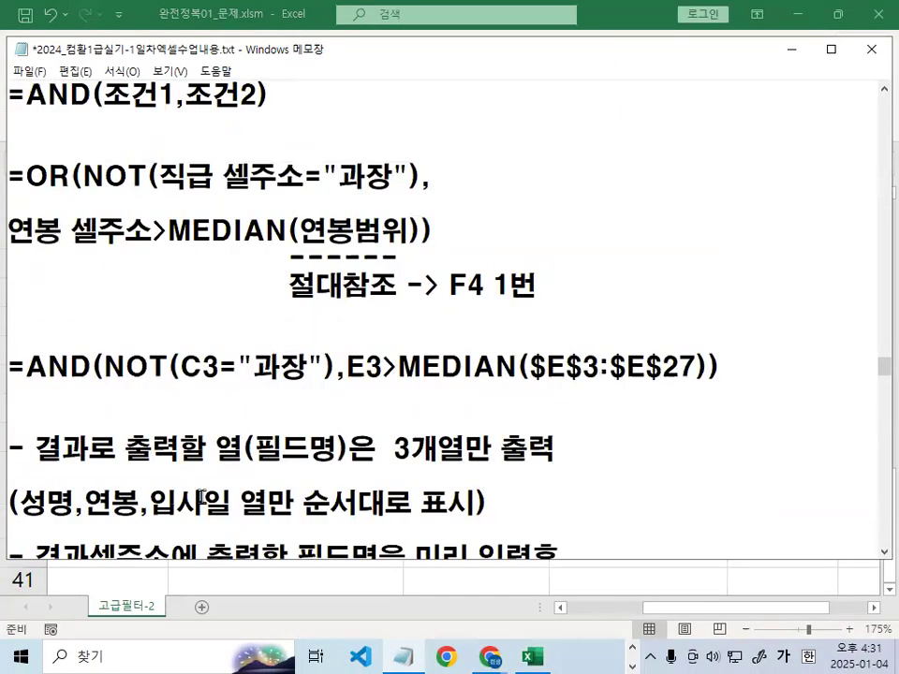
pyautogui.scroll(1, 235, 377)
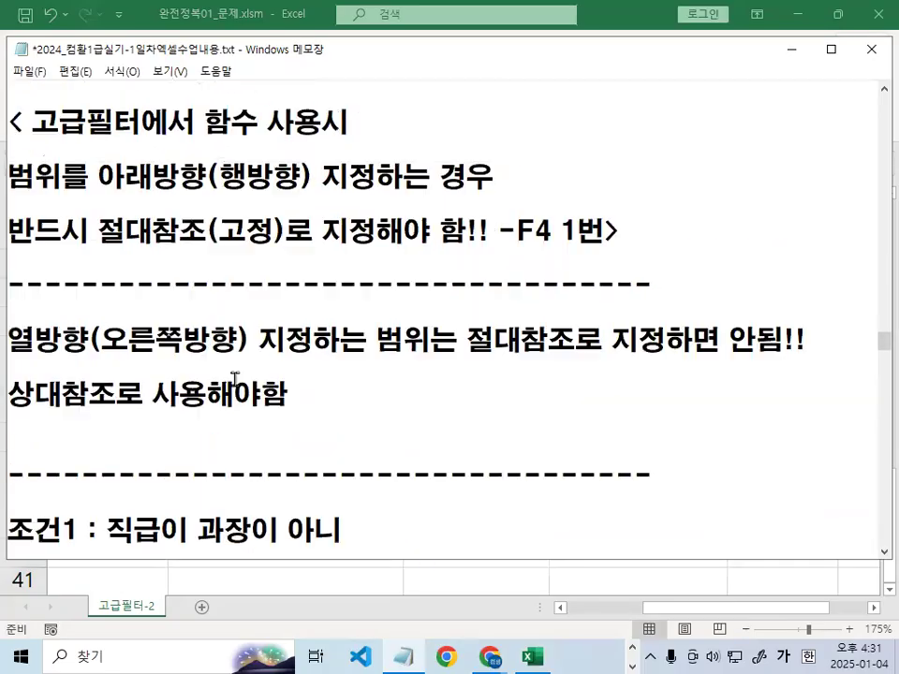
pyautogui.moveTo(106, 178); pyautogui.dragTo(405, 178)
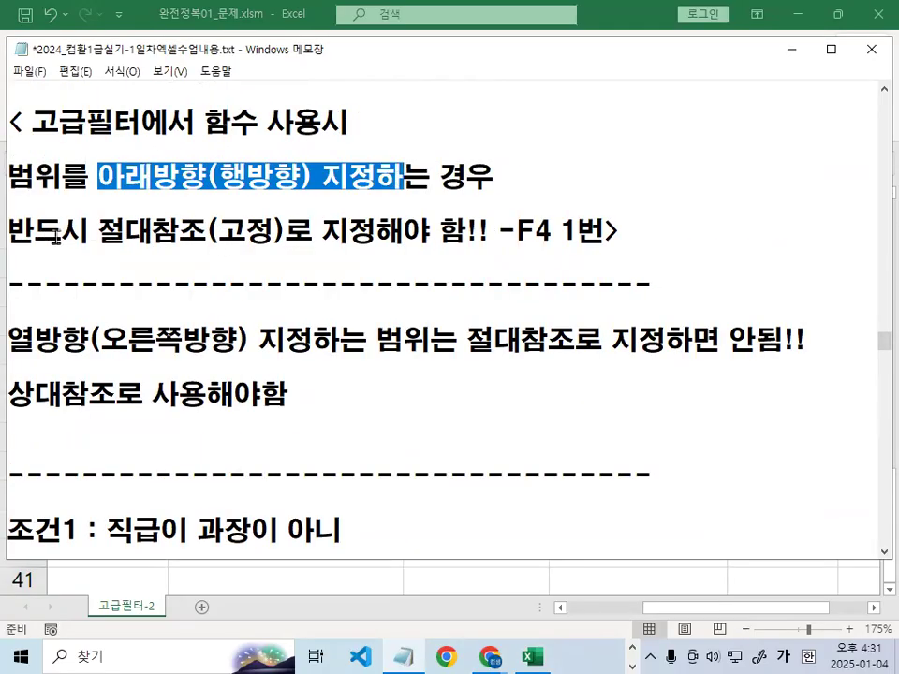
pyautogui.moveTo(36, 233); pyautogui.dragTo(438, 236)
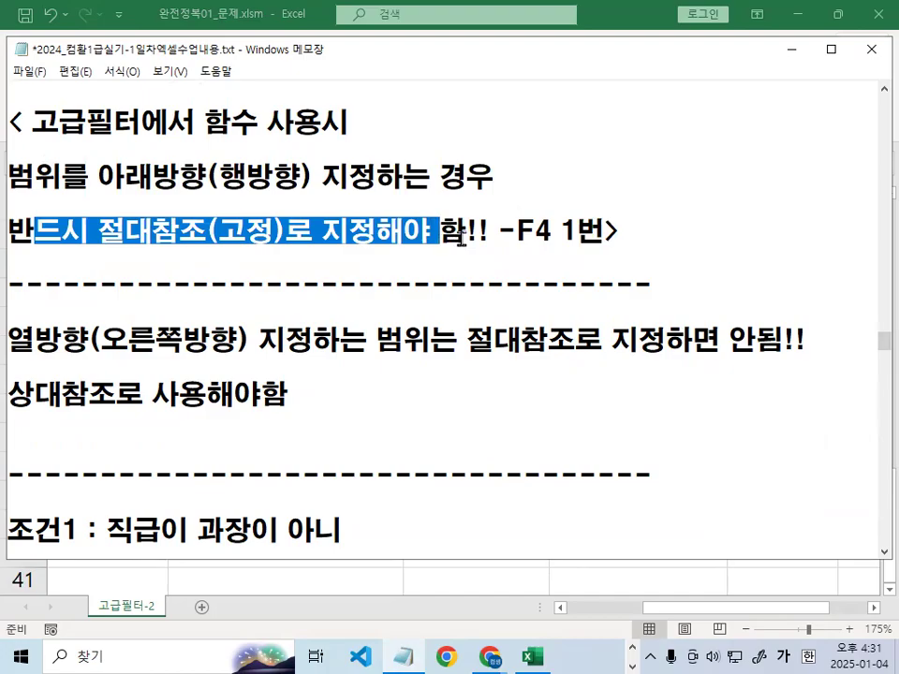
# Minimize the notes and return to the beginning of the employee data table on the 고급필터-2 sheet
pyautogui.click(794, 53)
pyautogui.scroll(7, 588, 269)
pyautogui.scroll(3, 588, 268)
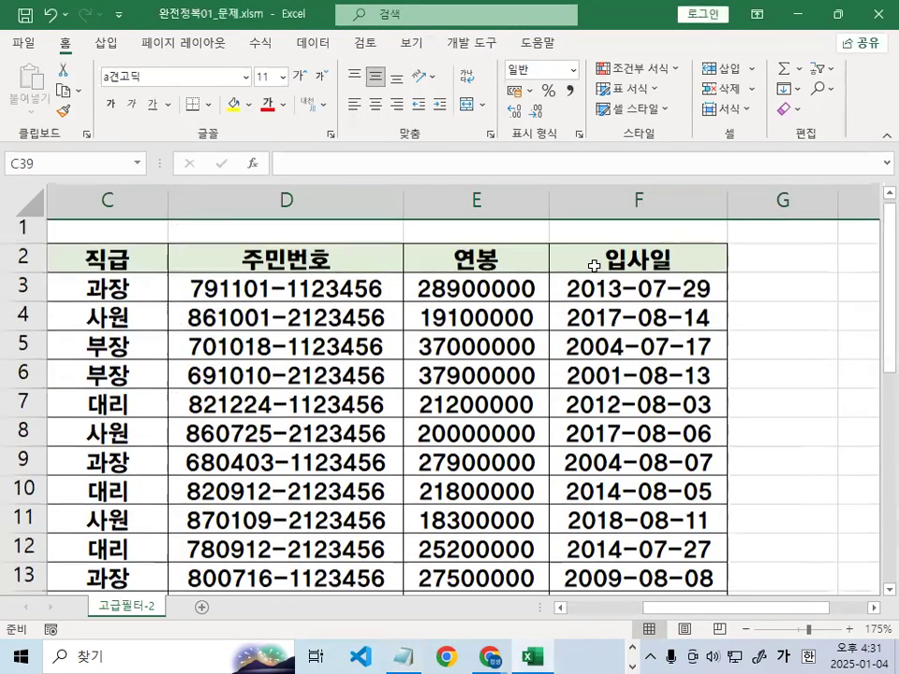
# Insert a blank column F between the 연봉 and 입사일 columns of the employee table
pyautogui.click(620, 198)
pyautogui.rightClick(626, 199)
pyautogui.click(703, 348)
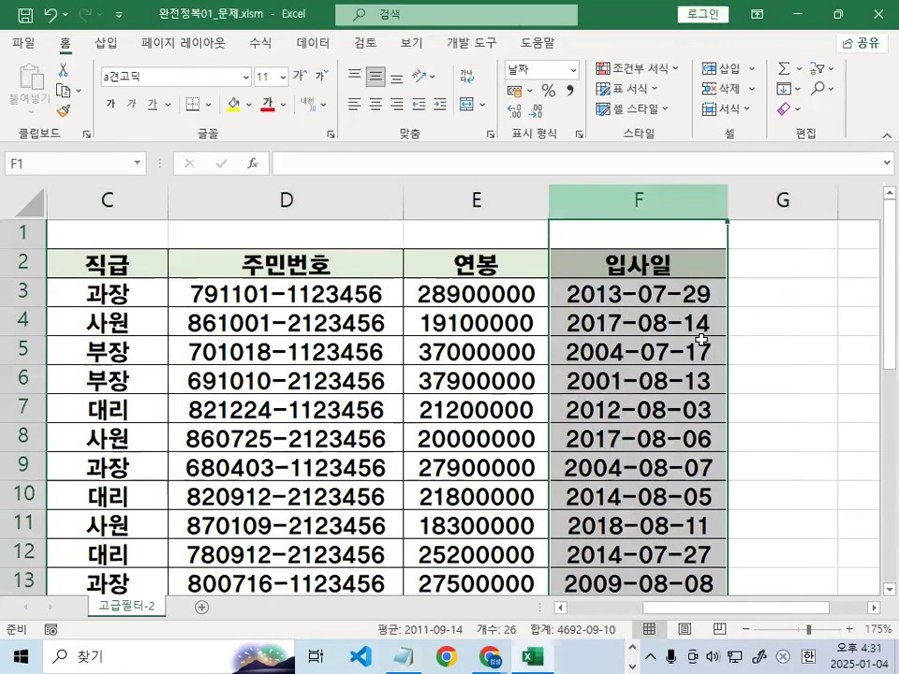
# Enter =MEDIAN(E3:E27) in F3 to calculate the median of the 연봉 values
pyautogui.click(668, 294)
pyautogui.write('=')
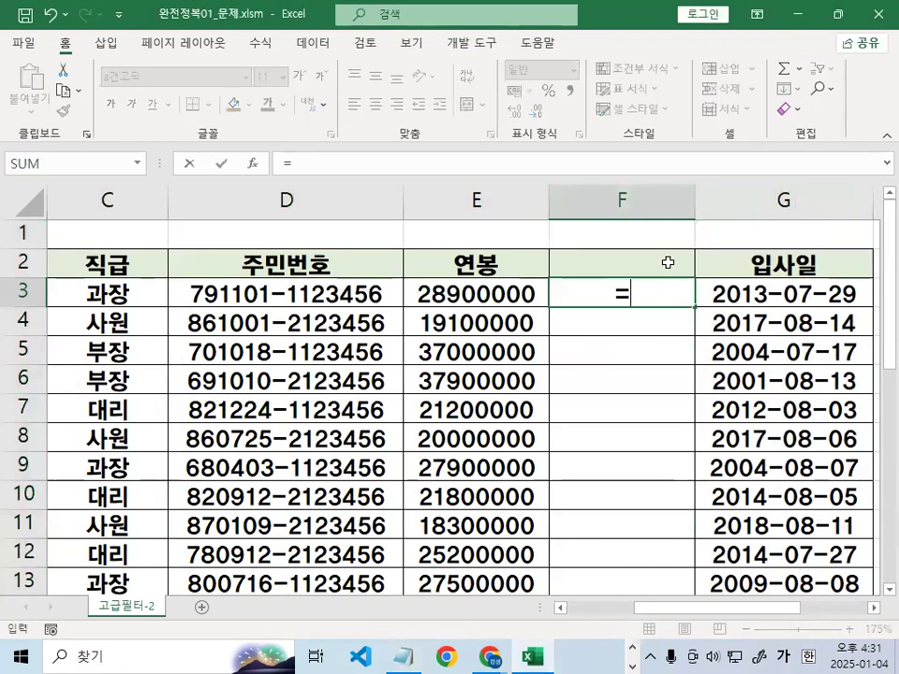
pyautogui.write('ㅡㄷ')
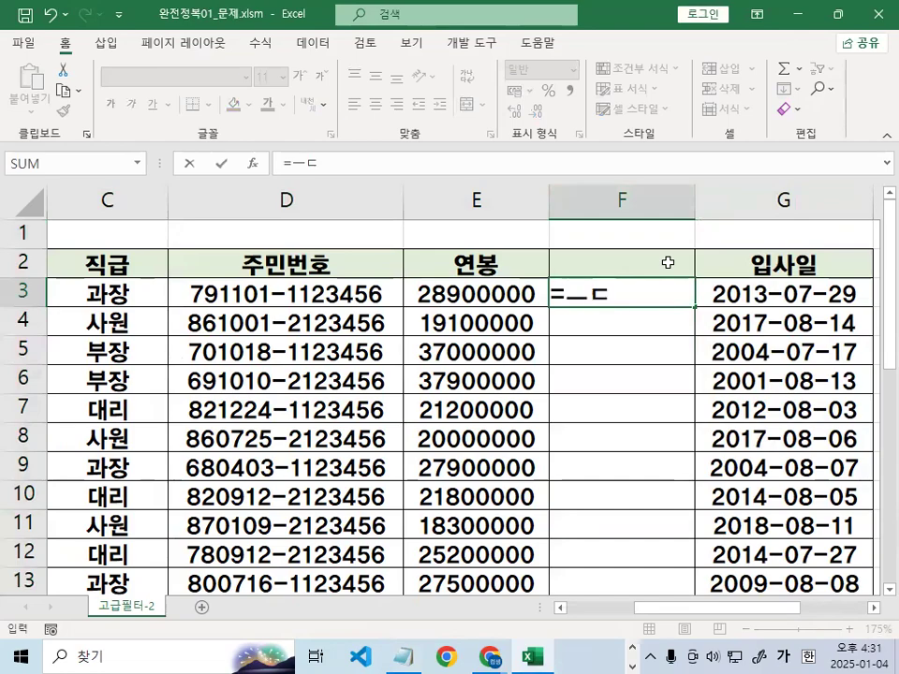
pyautogui.write('ME')
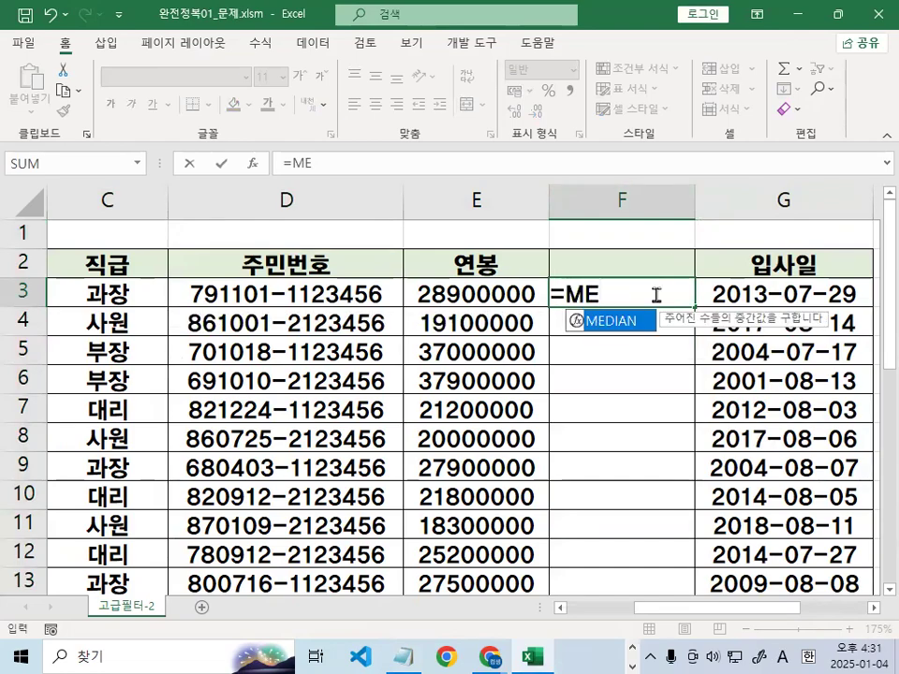
pyautogui.doubleClick(626, 322)
pyautogui.moveTo(477, 294); pyautogui.dragTo(504, 517)
pyautogui.scroll(5, 693, 478)
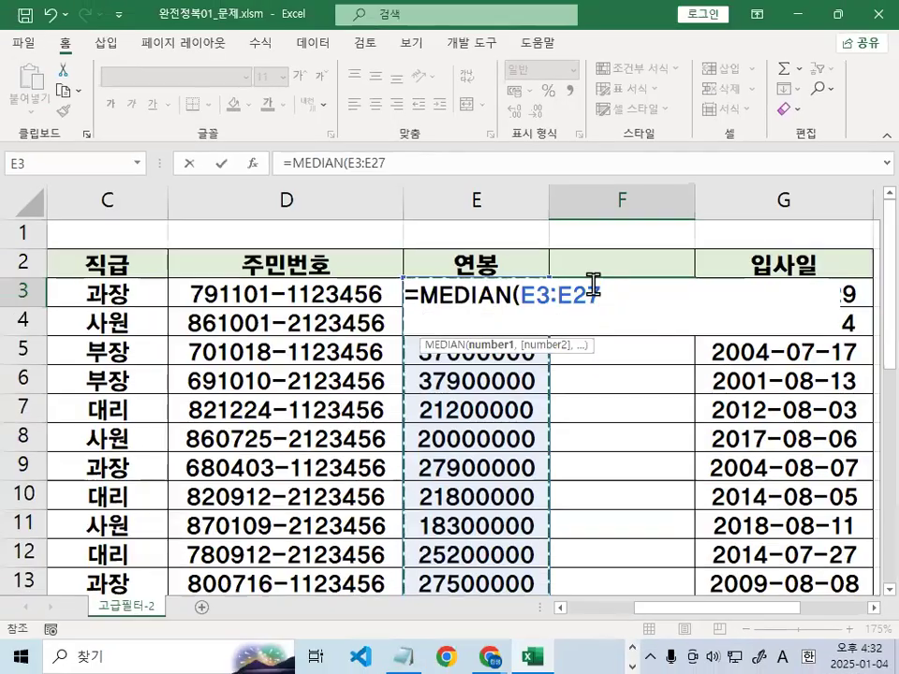
pyautogui.write(')')
pyautogui.press('Return')
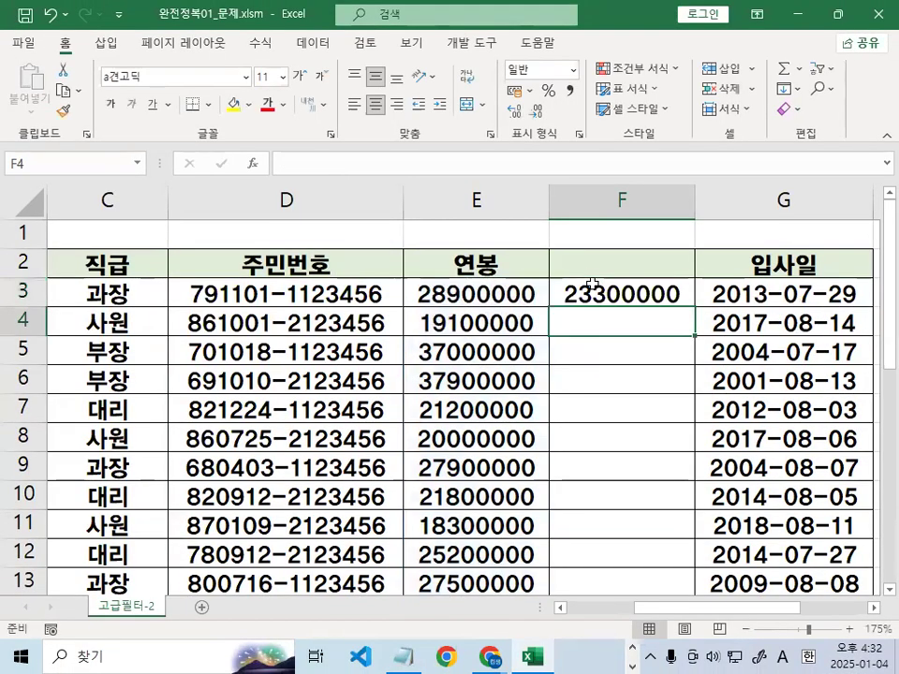
# Mark the first salary in E3, the downward direction of column E and the median in F3 in red, then clear the marks
pyautogui.click(632, 298)
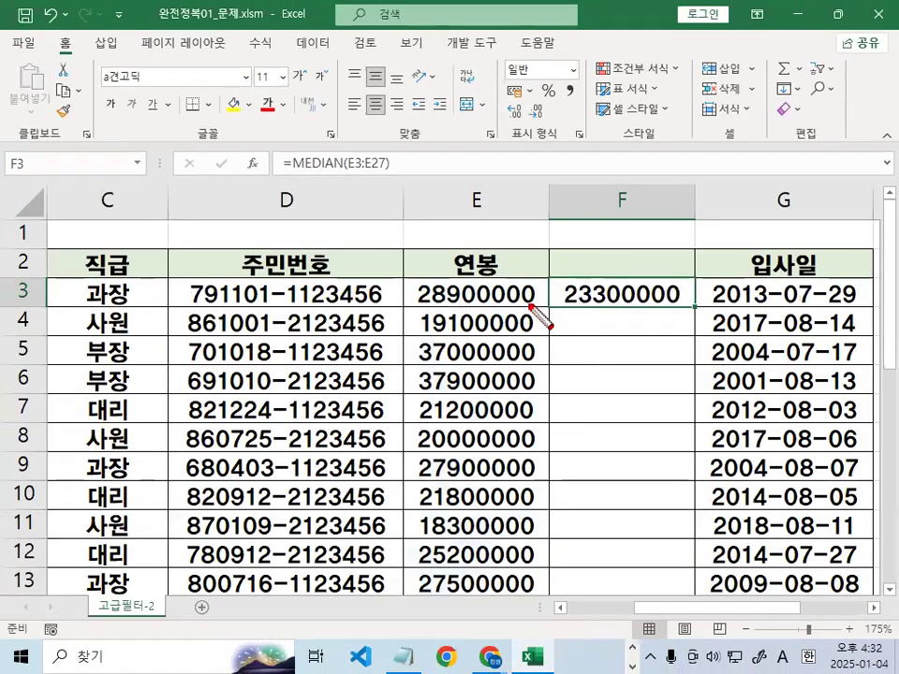
pyautogui.moveTo(530, 306)
pyautogui.mouseDown()
pyautogui.moveTo(459, 307)
pyautogui.moveTo(516, 291)
pyautogui.mouseUp()
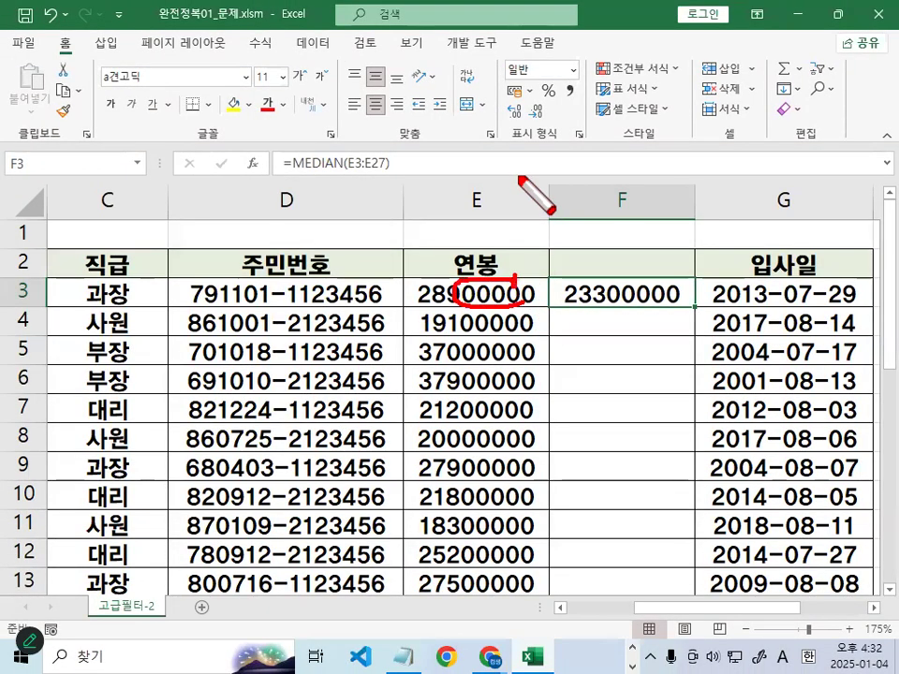
pyautogui.moveTo(518, 176); pyautogui.dragTo(515, 279)
pyautogui.moveTo(619, 264)
pyautogui.mouseDown()
pyautogui.moveTo(599, 273)
pyautogui.moveTo(688, 300)
pyautogui.mouseUp()
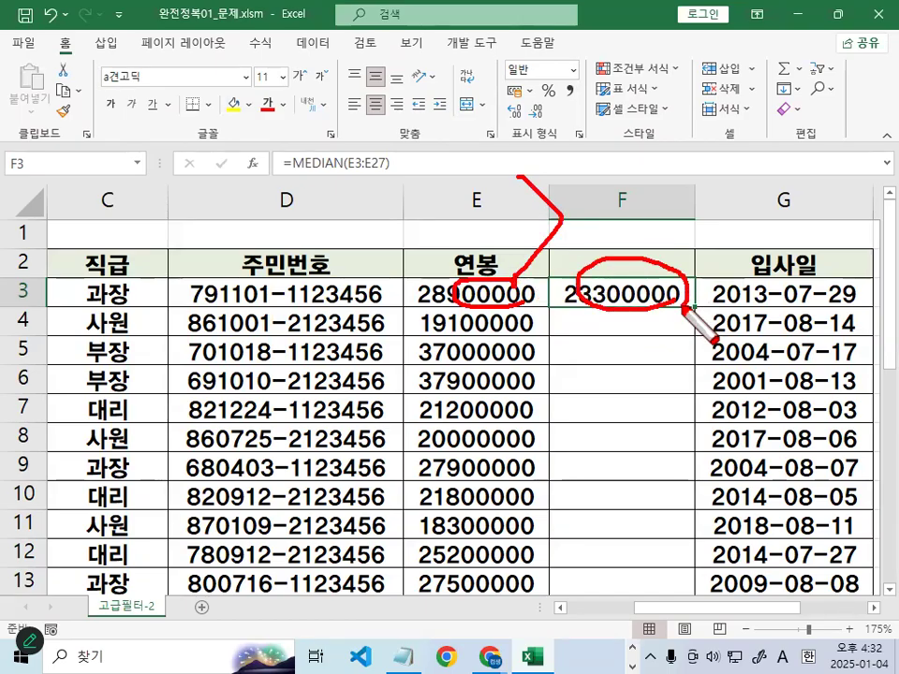
pyautogui.moveTo(454, 320); pyautogui.dragTo(457, 437)
pyautogui.moveTo(587, 324); pyautogui.dragTo(681, 295)
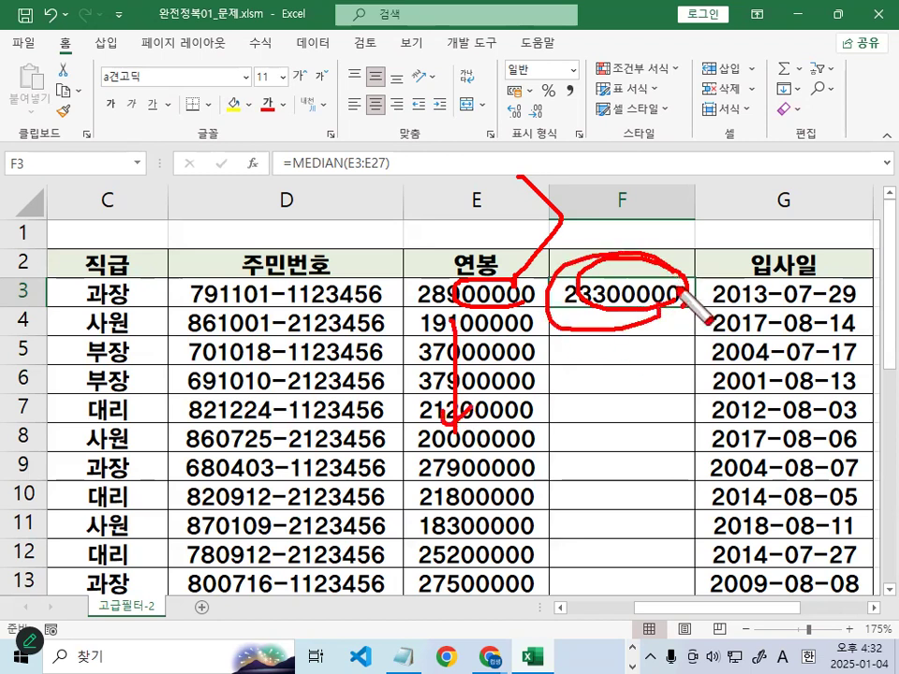
pyautogui.press('Escape')
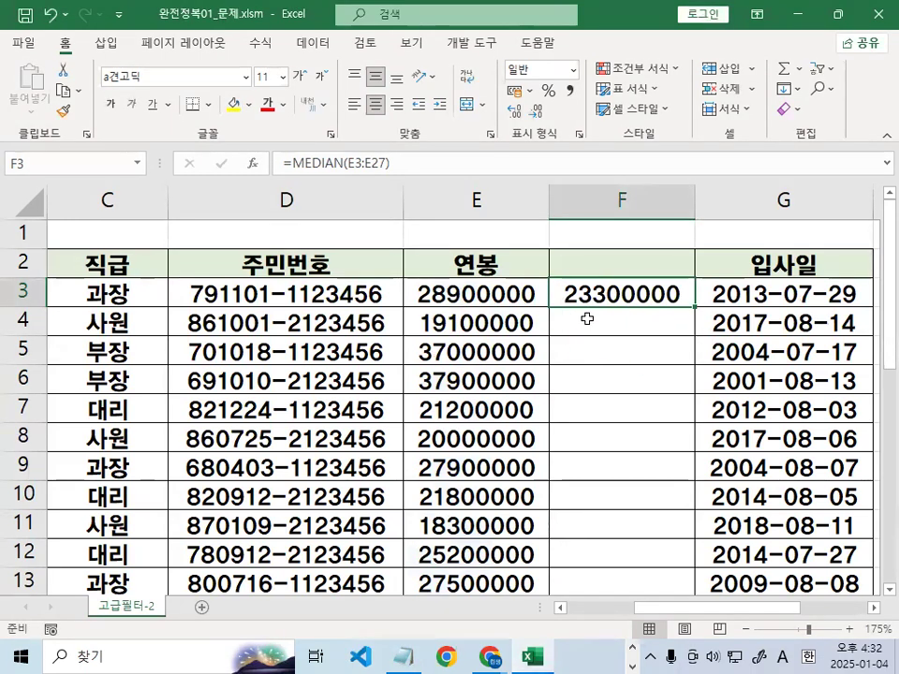
# Point out the salaries in E3 to E6, draw red marks down column E and beside the median in F3, then clear them
pyautogui.click(466, 298)
pyautogui.click(468, 320)
pyautogui.click(467, 348)
pyautogui.click(470, 373)
pyautogui.hotkey('ctrl', '2')
pyautogui.moveTo(478, 286); pyautogui.dragTo(507, 265)
pyautogui.moveTo(480, 313); pyautogui.dragTo(510, 293)
pyautogui.moveTo(481, 337); pyautogui.dragTo(516, 321)
pyautogui.moveTo(480, 364); pyautogui.dragTo(513, 343)
pyautogui.moveTo(479, 398); pyautogui.dragTo(515, 393)
pyautogui.moveTo(626, 302); pyautogui.dragTo(668, 354)
pyautogui.press('Escape')
# Open the formula in F3, highlight its E3:E27 range and leave the formula without changing it
pyautogui.click(639, 295)
pyautogui.doubleClick(639, 296)
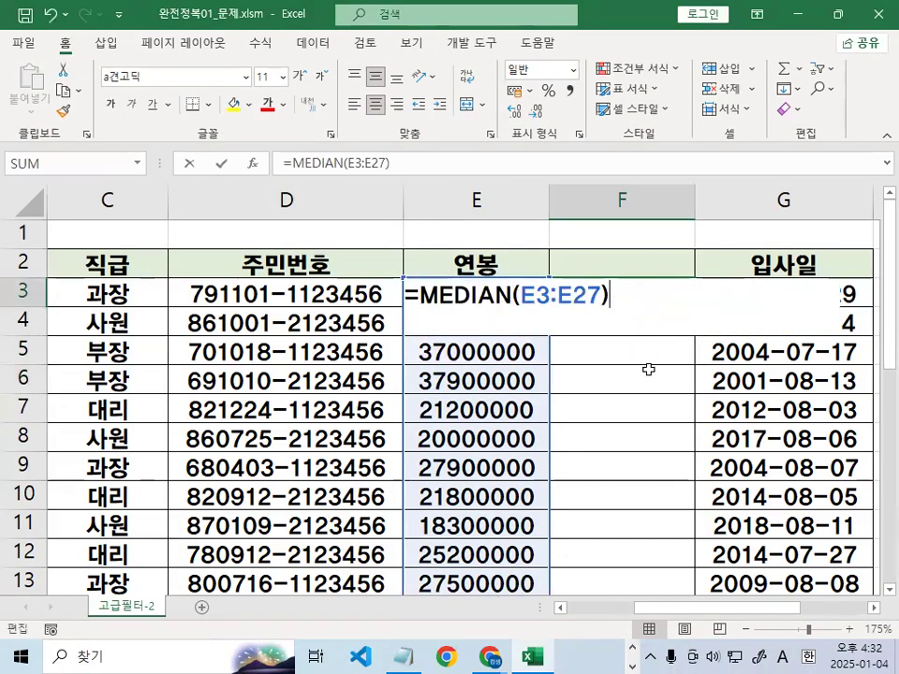
pyautogui.moveTo(521, 293); pyautogui.dragTo(622, 292)
pyautogui.press('Escape')
# Magnify the table, circle the salary in E4 and the median in F3, cross out that median, and clear the marks
pyautogui.click(642, 323)
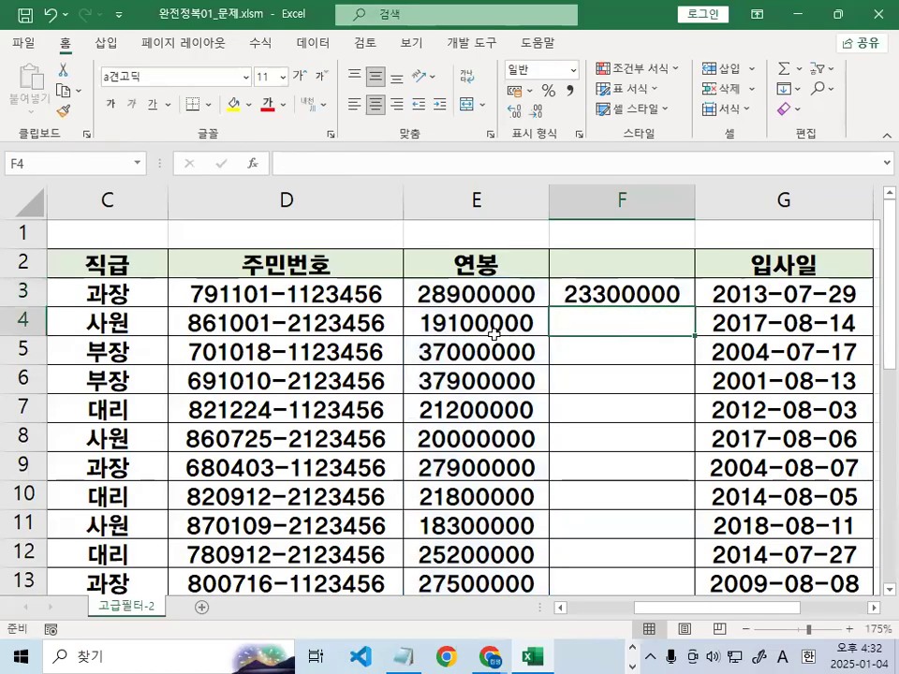
pyautogui.moveTo(493, 321); pyautogui.dragTo(426, 319)
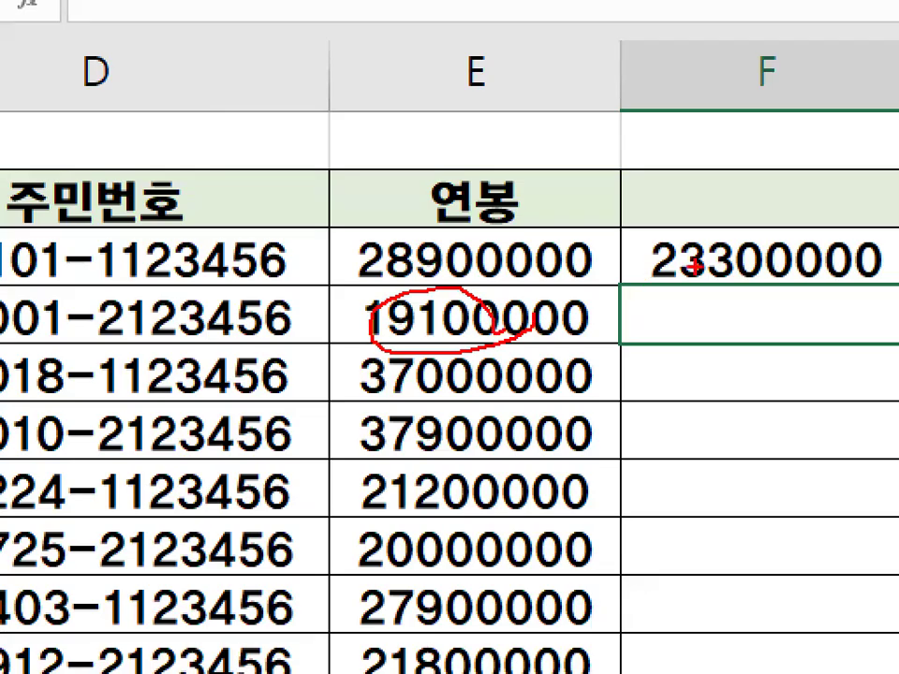
pyautogui.moveTo(694, 266); pyautogui.dragTo(791, 273)
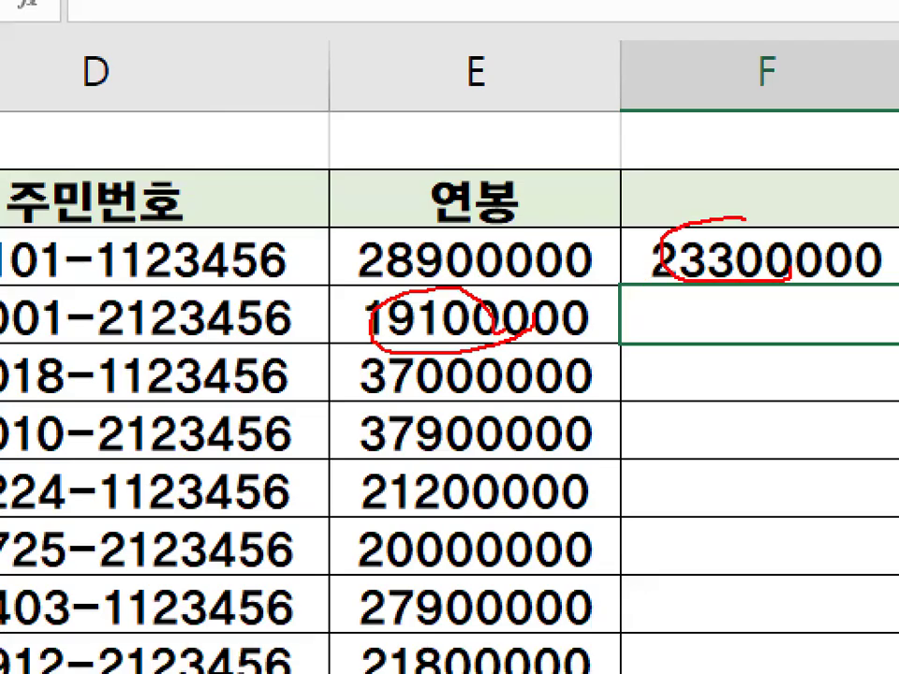
pyautogui.moveTo(633, 298); pyautogui.dragTo(770, 192)
pyautogui.moveTo(656, 145); pyautogui.dragTo(777, 305)
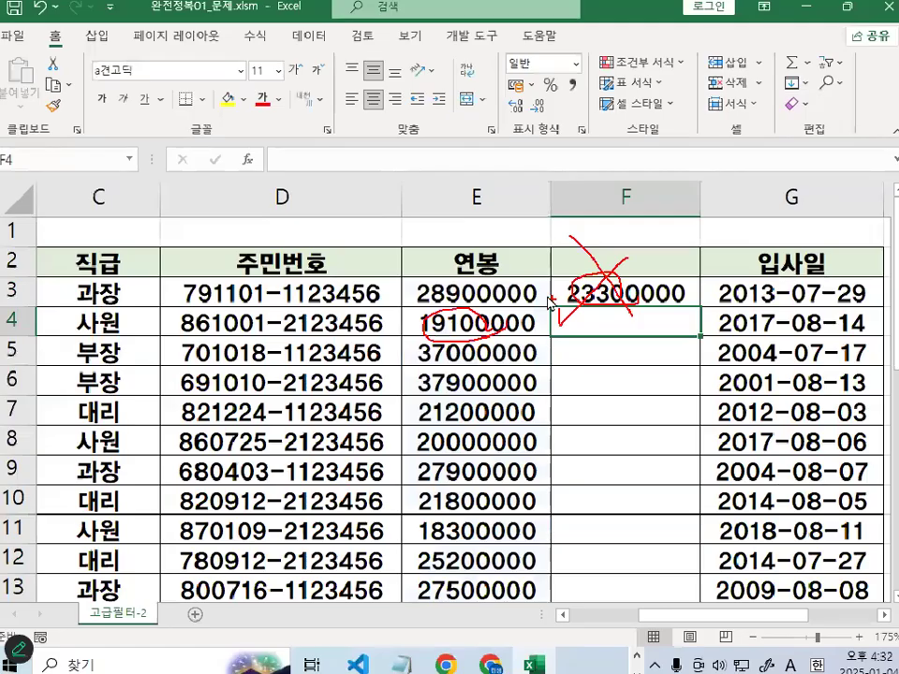
pyautogui.press('Escape')
# Open the F3 formula, outline in red the range shifted one row down to start at E4, and leave the formula unchanged
pyautogui.doubleClick(854, 261)
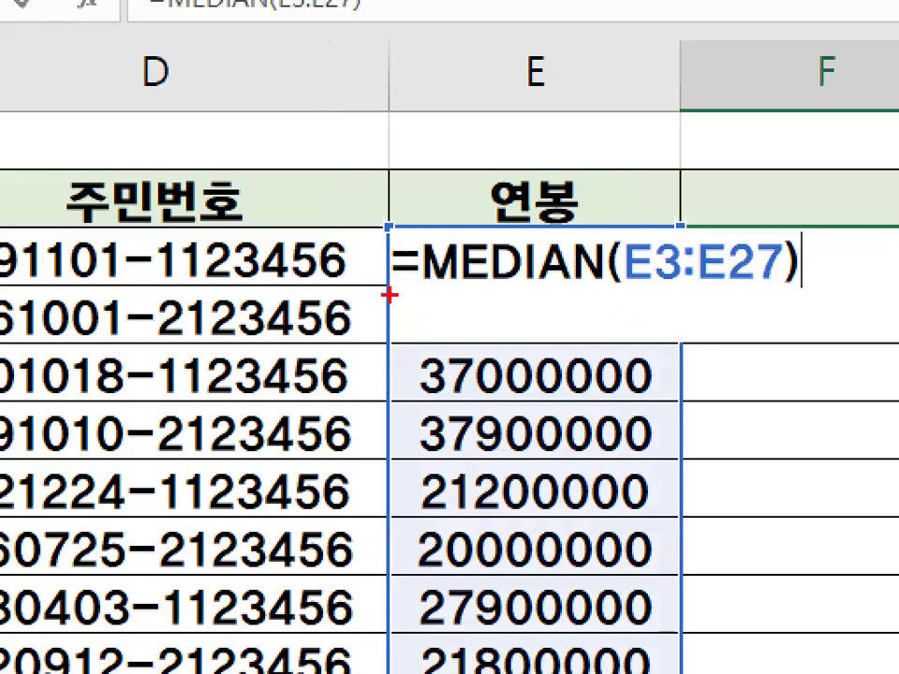
pyautogui.moveTo(405, 312)
pyautogui.mouseDown()
pyautogui.moveTo(406, 418)
pyautogui.moveTo(515, 310)
pyautogui.moveTo(550, 420)
pyautogui.mouseUp()
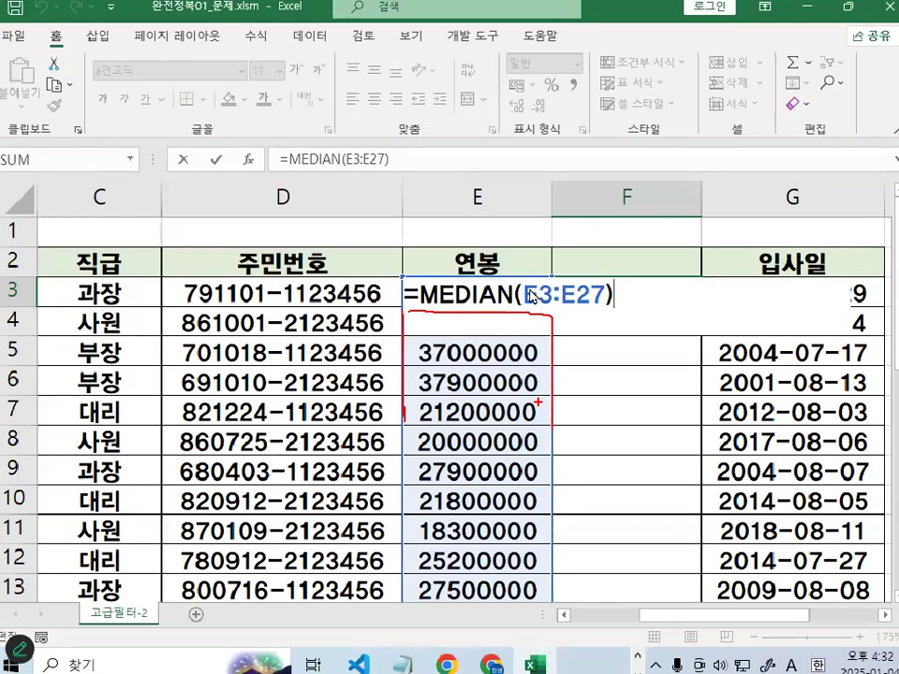
pyautogui.press('Escape')
pyautogui.press('Escape')
# Fill the MEDIAN formula down column F and mark where the shifted range starts in F4's formula, leaving that formula unchanged
pyautogui.doubleClick(697, 305)
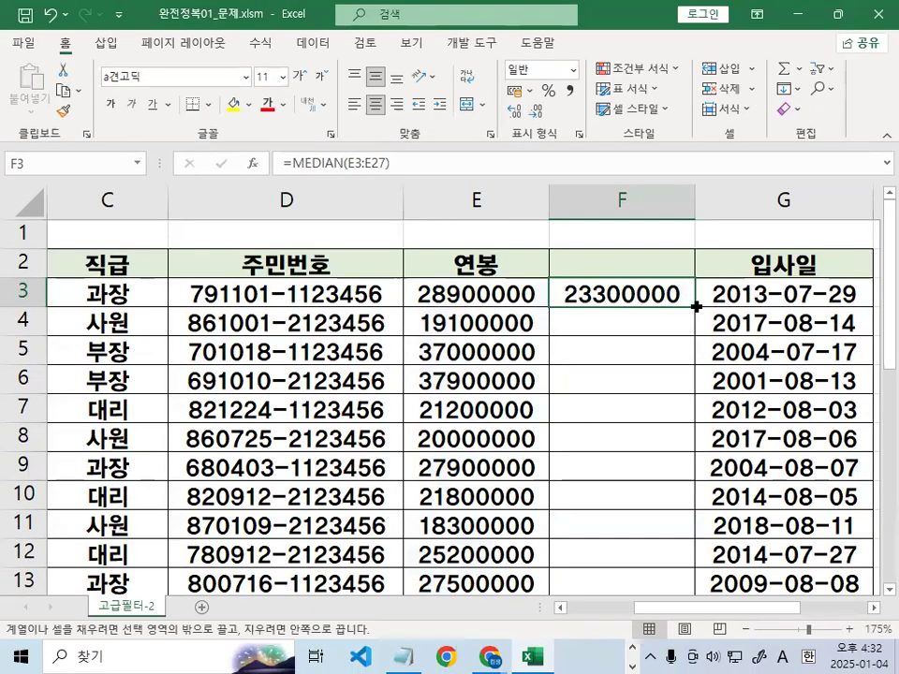
pyautogui.click(633, 321)
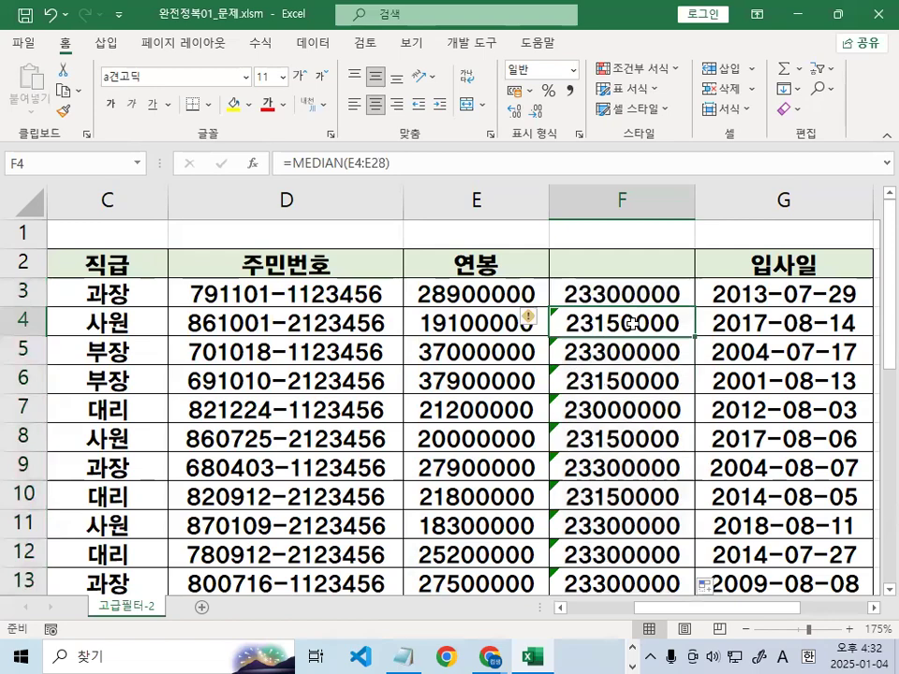
pyautogui.doubleClick(629, 322)
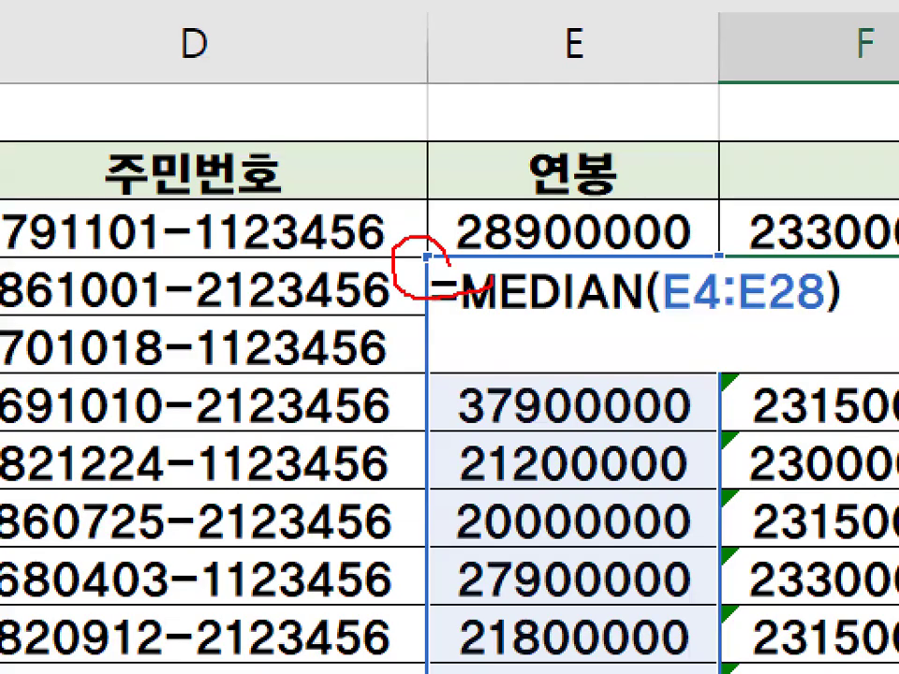
pyautogui.moveTo(530, 218); pyautogui.dragTo(631, 130)
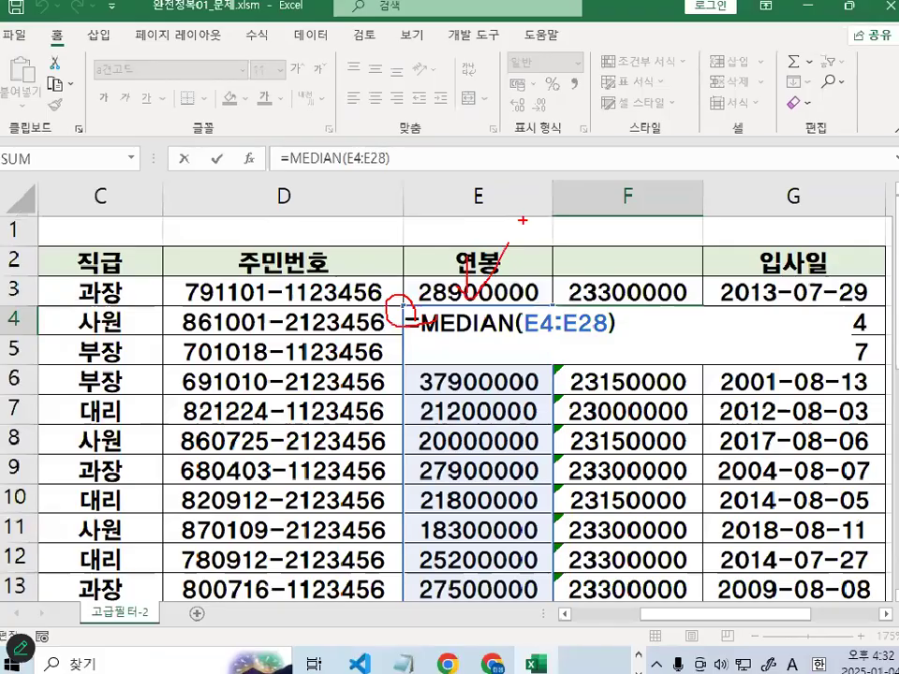
pyautogui.press('Escape')
# Inspect the formula range in F27, circle the empty cells below the data that it includes, and leave it unchanged
pyautogui.scroll(-7, 834, 560)
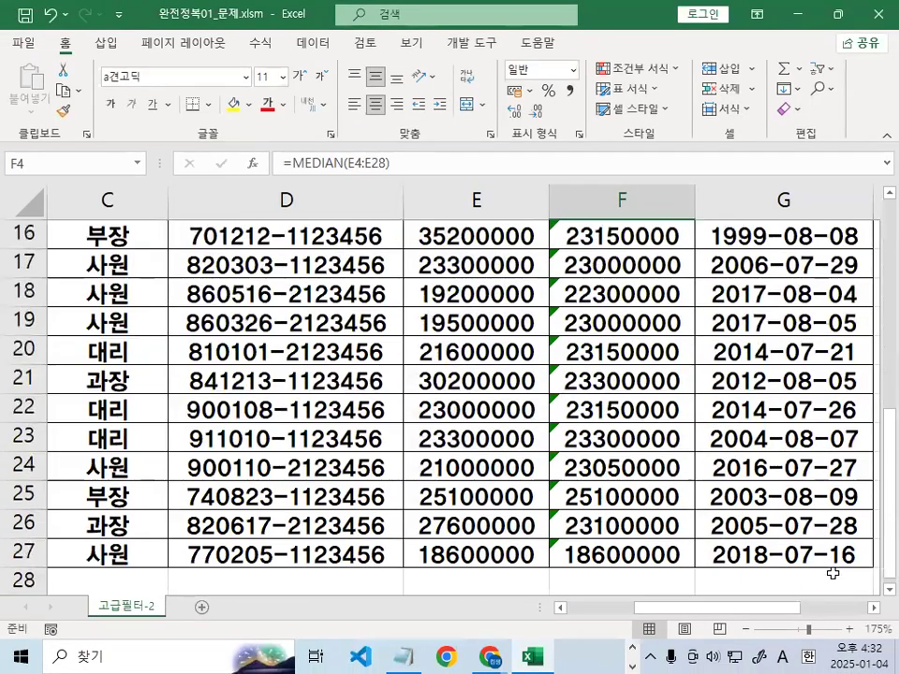
pyautogui.doubleClick(582, 379)
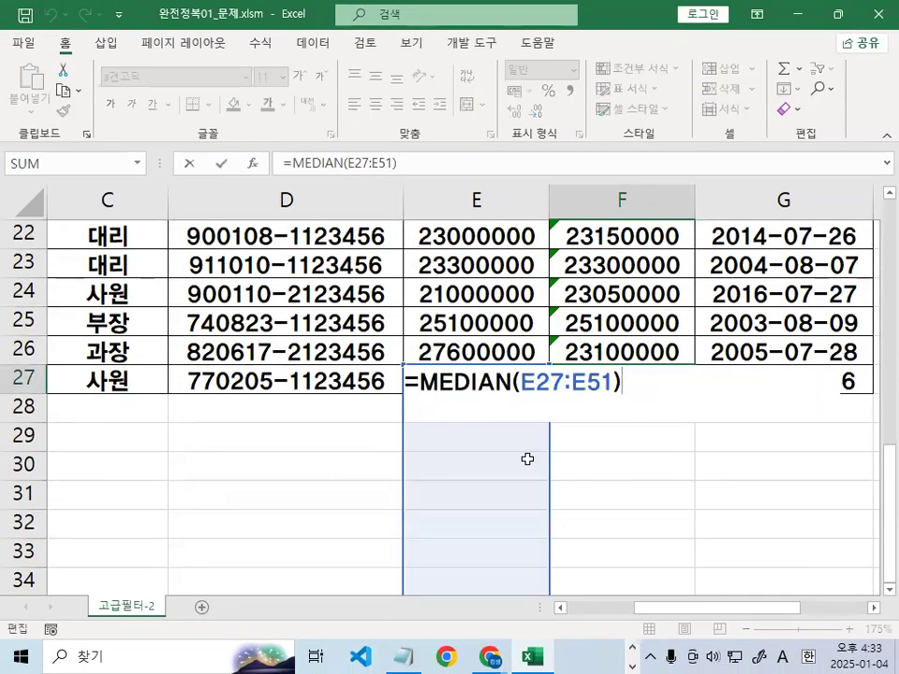
pyautogui.moveTo(533, 543)
pyautogui.mouseDown()
pyautogui.moveTo(450, 569)
pyautogui.moveTo(513, 479)
pyautogui.moveTo(514, 558)
pyautogui.mouseUp()
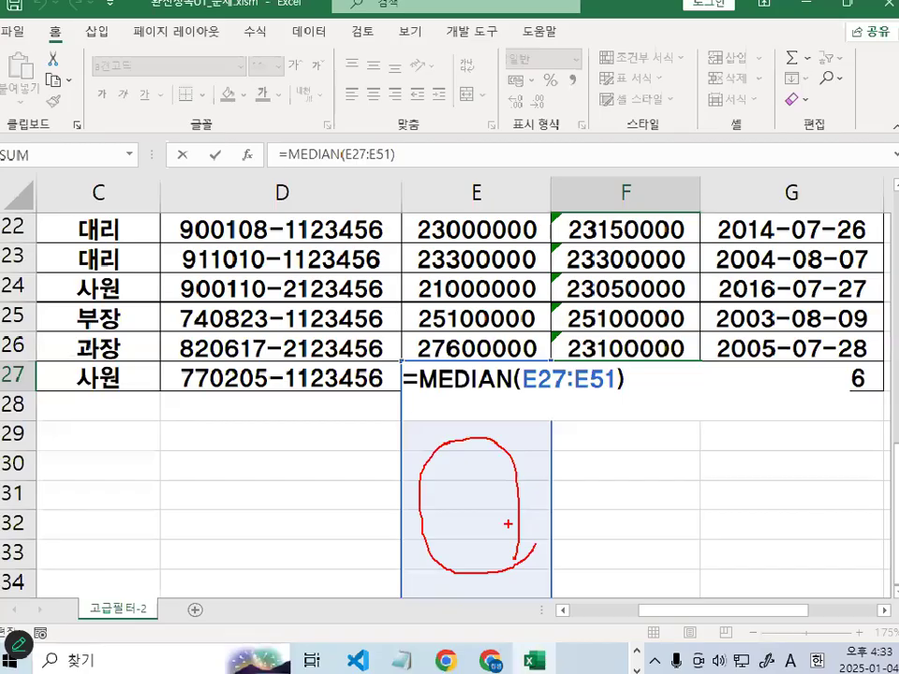
pyautogui.press('Escape')
pyautogui.scroll(7, 625, 328)
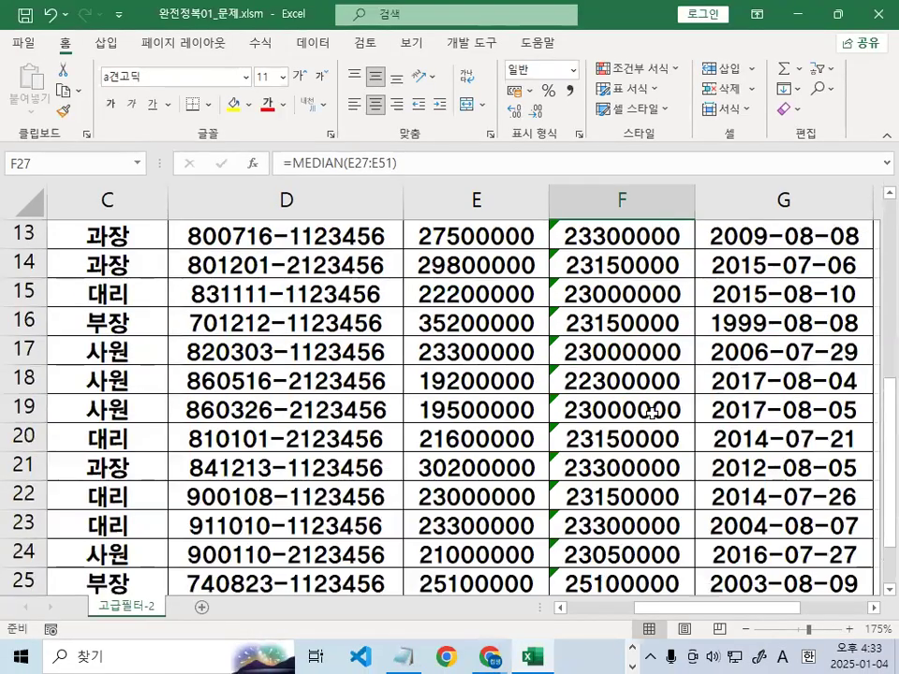
# Return to F3, circle its median on the magnified view, and clear the mark
pyautogui.click(626, 296)
pyautogui.moveTo(670, 291); pyautogui.dragTo(677, 297)
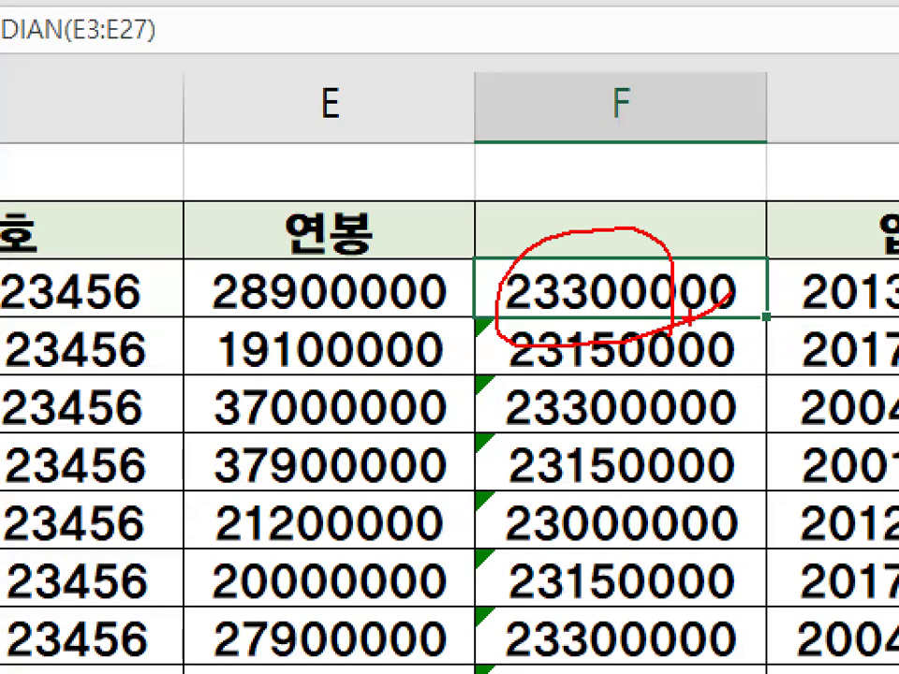
pyautogui.press('Escape')
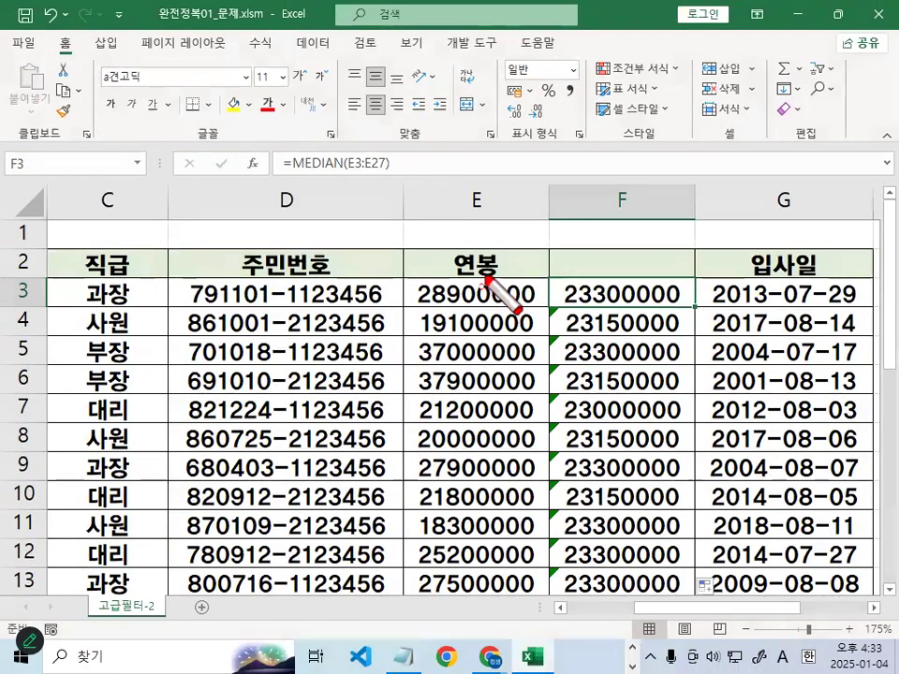
# Draw red arcs from the salaries in E3 to E5 toward column F and mark the differing medians in F5 to F10
pyautogui.moveTo(482, 286); pyautogui.dragTo(582, 288)
pyautogui.moveTo(507, 325); pyautogui.dragTo(569, 297)
pyautogui.moveTo(516, 351)
pyautogui.mouseDown()
pyautogui.moveTo(577, 310)
pyautogui.moveTo(592, 312)
pyautogui.mouseUp()
pyautogui.moveTo(615, 353)
pyautogui.mouseDown()
pyautogui.moveTo(602, 385)
pyautogui.moveTo(615, 405)
pyautogui.mouseUp()
pyautogui.moveTo(586, 446); pyautogui.dragTo(608, 445)
pyautogui.moveTo(614, 502); pyautogui.dragTo(621, 482)
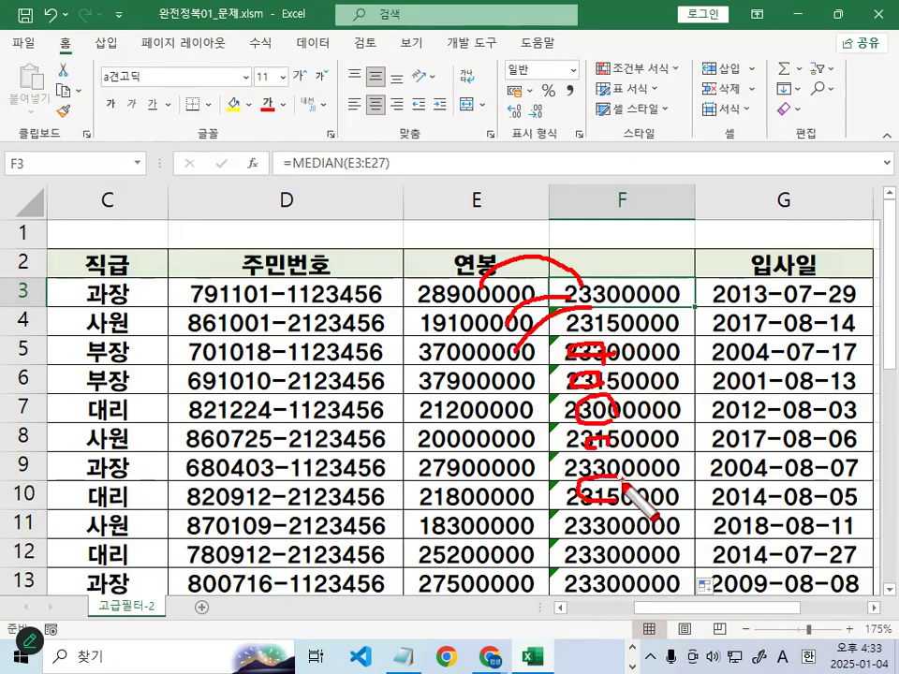
# Cross out the median values in column F with the red screen pen
pyautogui.moveTo(647, 304); pyautogui.dragTo(549, 461)
pyautogui.moveTo(570, 326); pyautogui.dragTo(705, 563)
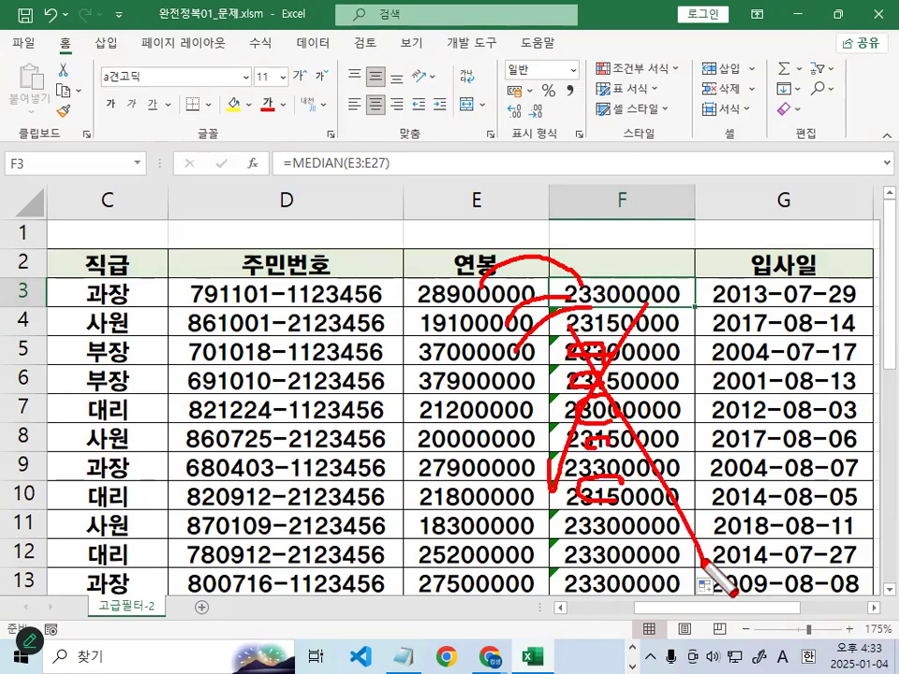
# Change the range in F3's MEDIAN formula to the absolute reference $E$3:$E$27
pyautogui.doubleClick(653, 292)
pyautogui.moveTo(525, 295); pyautogui.dragTo(690, 310)
pyautogui.press('F4')
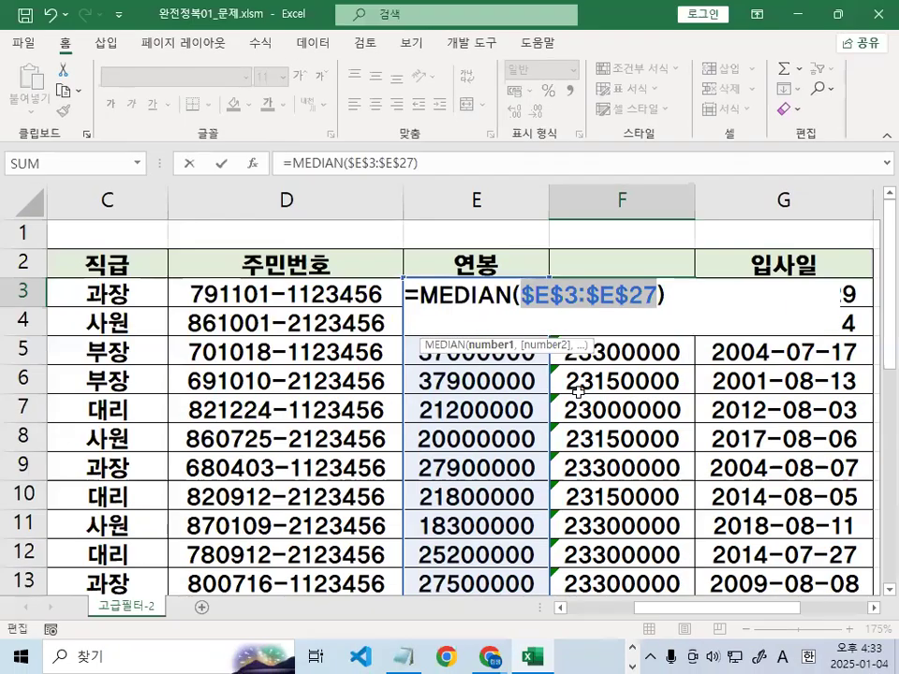
pyautogui.press('Return')
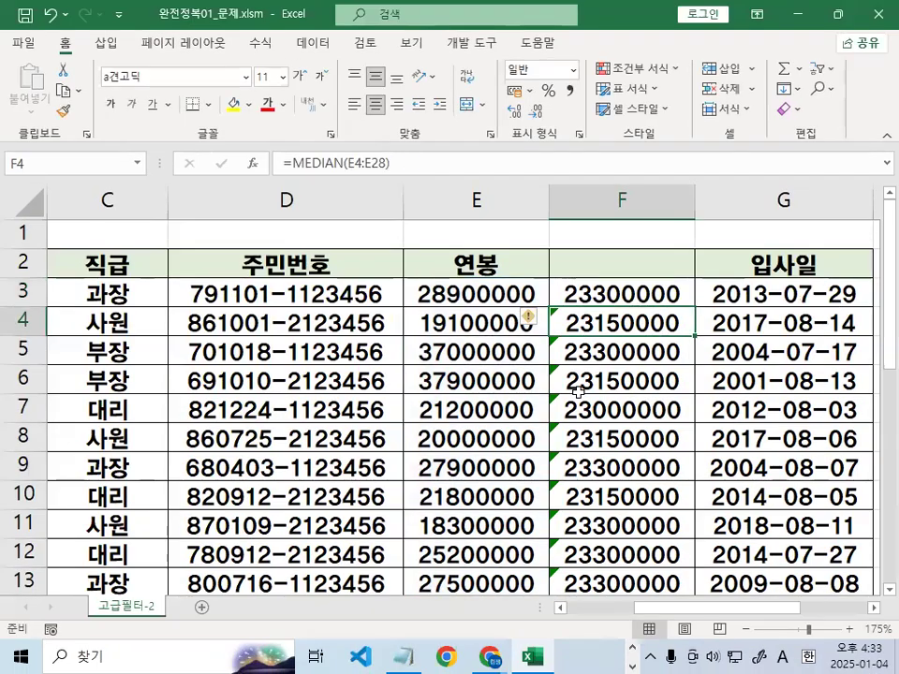
# Fill the F3 formula down column F to the end of the data
pyautogui.click(656, 293)
pyautogui.click(501, 297)
pyautogui.click(483, 318)
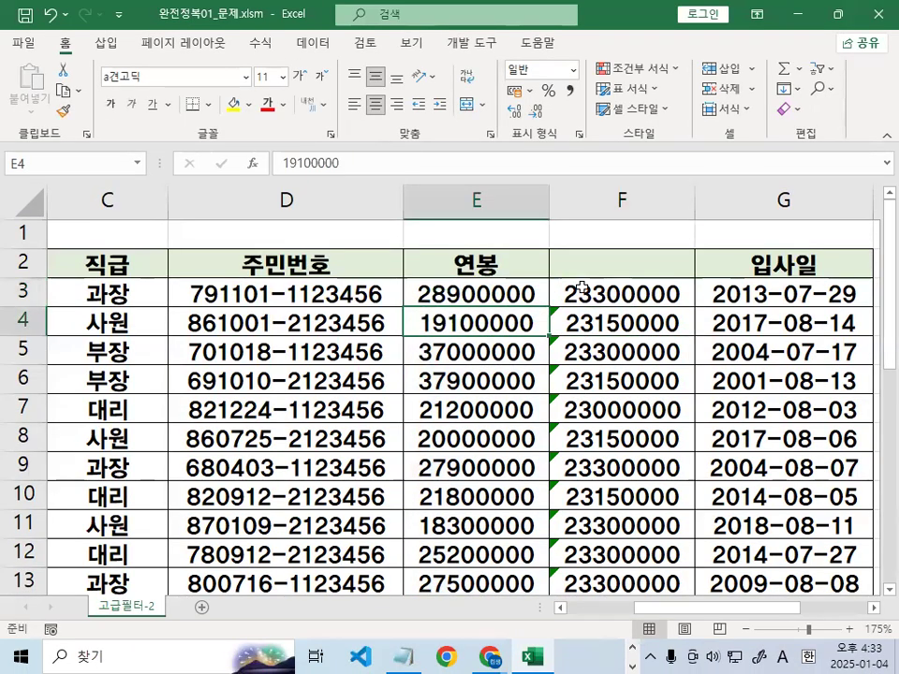
pyautogui.click(582, 287)
pyautogui.doubleClick(699, 306)
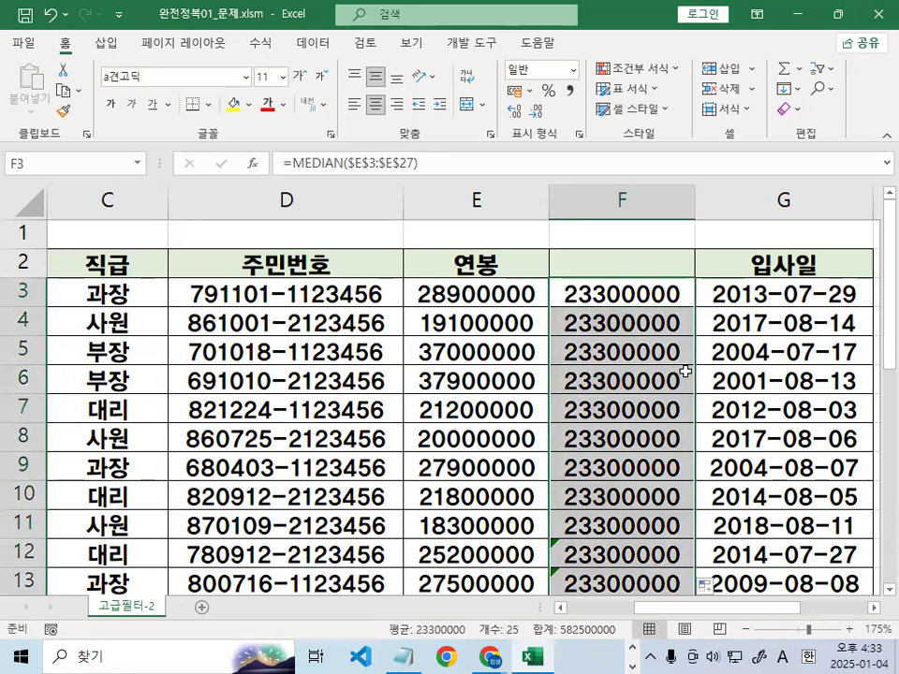
# Check the copied MEDIAN formulas in cells F4 through F9
pyautogui.click(613, 319)
pyautogui.click(618, 352)
pyautogui.click(626, 382)
pyautogui.click(629, 409)
pyautogui.click(641, 439)
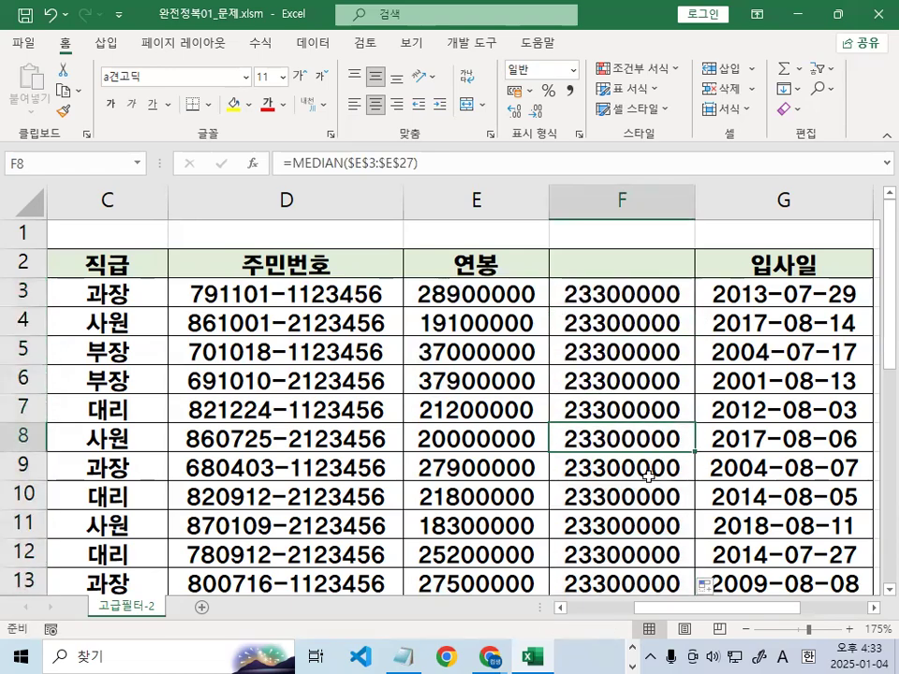
pyautogui.click(650, 473)
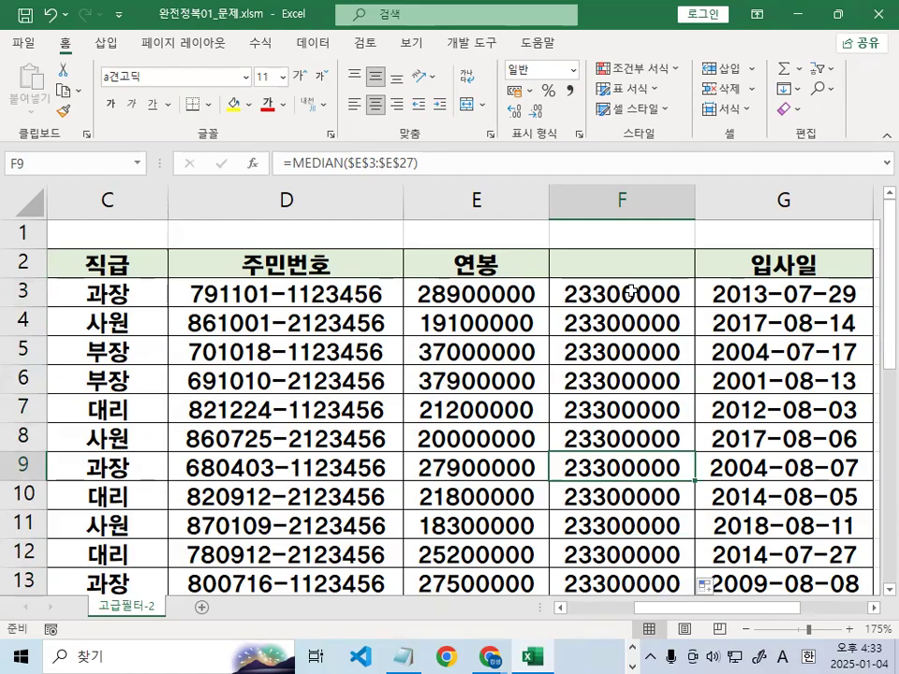
# Switch to the Notepad lesson notes and mark up the rule about column-direction ranges and absolute references with the red screen pen
pyautogui.click(412, 655)
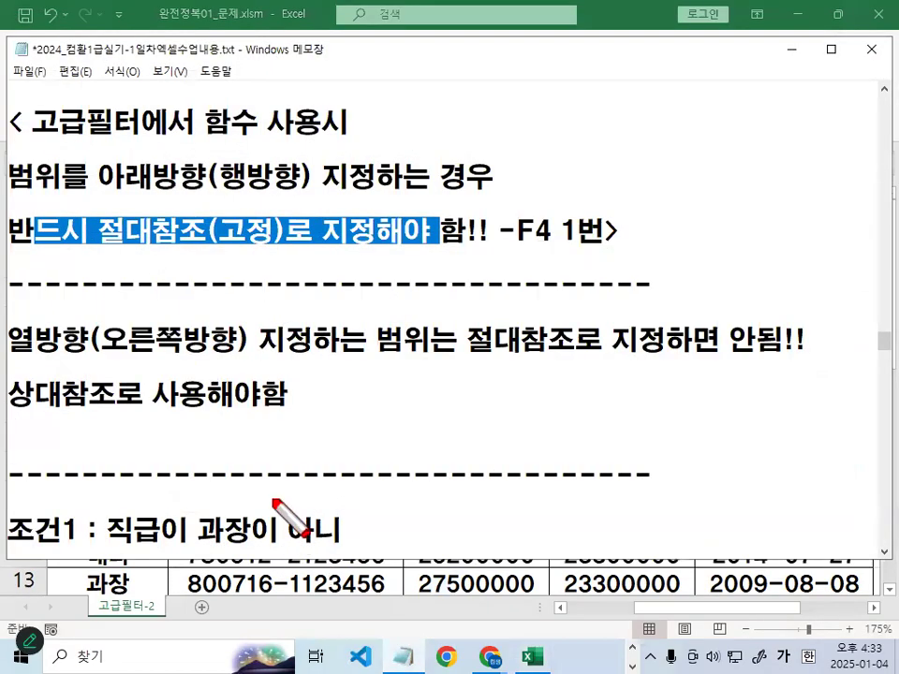
pyautogui.moveTo(13, 356); pyautogui.dragTo(273, 354)
pyautogui.moveTo(433, 307); pyautogui.dragTo(443, 345)
pyautogui.moveTo(150, 301)
pyautogui.mouseDown()
pyautogui.moveTo(89, 323)
pyautogui.moveTo(161, 358)
pyautogui.moveTo(167, 347)
pyautogui.mouseUp()
pyautogui.moveTo(466, 356); pyautogui.dragTo(546, 357)
pyautogui.moveTo(573, 303)
pyautogui.mouseDown()
pyautogui.moveTo(464, 409)
pyautogui.moveTo(434, 400)
pyautogui.mouseUp()
pyautogui.moveTo(478, 271); pyautogui.dragTo(600, 447)
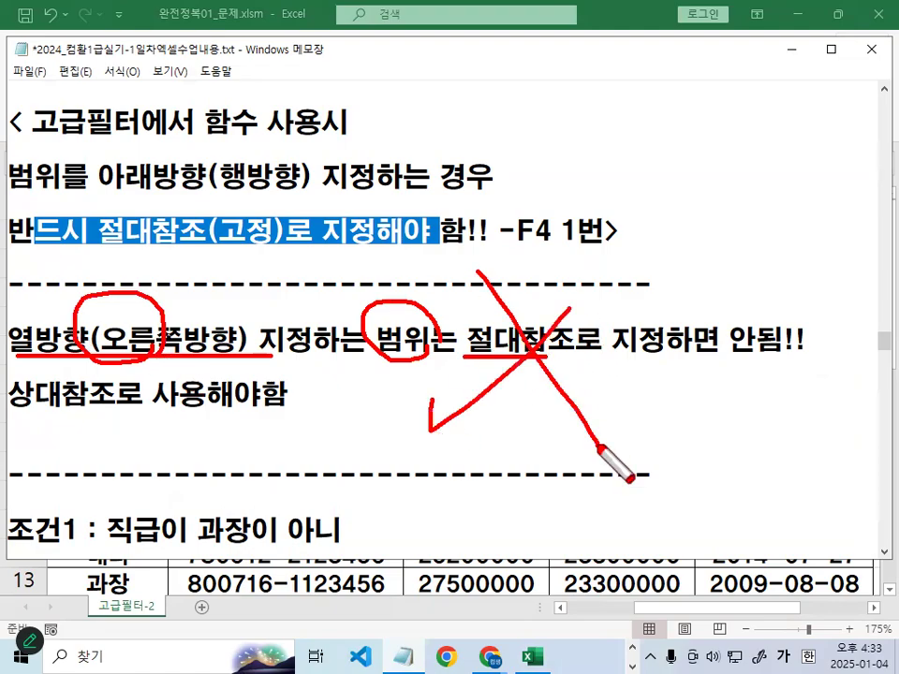
pyautogui.moveTo(565, 412); pyautogui.dragTo(530, 451)
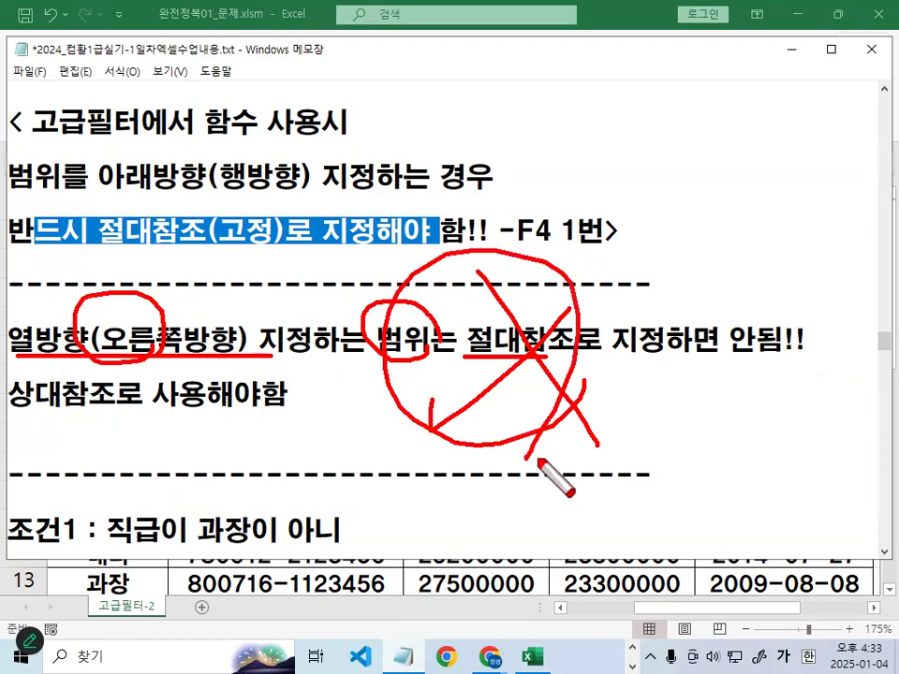
pyautogui.press('Escape')
# Switch back to Excel and delete the helper column F between 연봉 and 입사일
pyautogui.click(532, 657)
pyautogui.click(537, 267)
pyautogui.scroll(-5, 544, 355)
pyautogui.scroll(-2, 580, 365)
pyautogui.scroll(7, 613, 378)
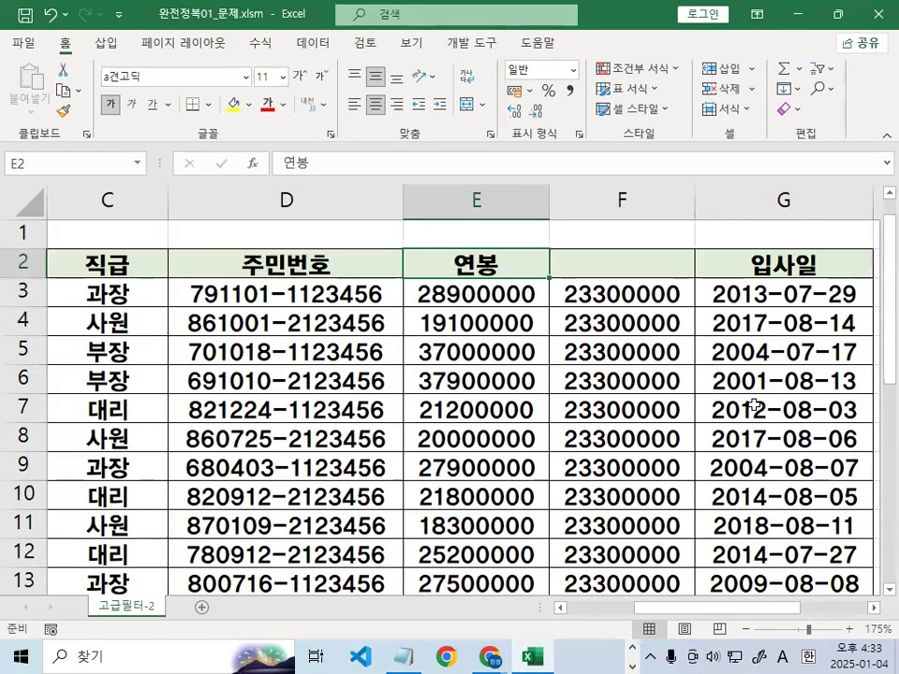
pyautogui.click(641, 199)
pyautogui.rightClick(641, 199)
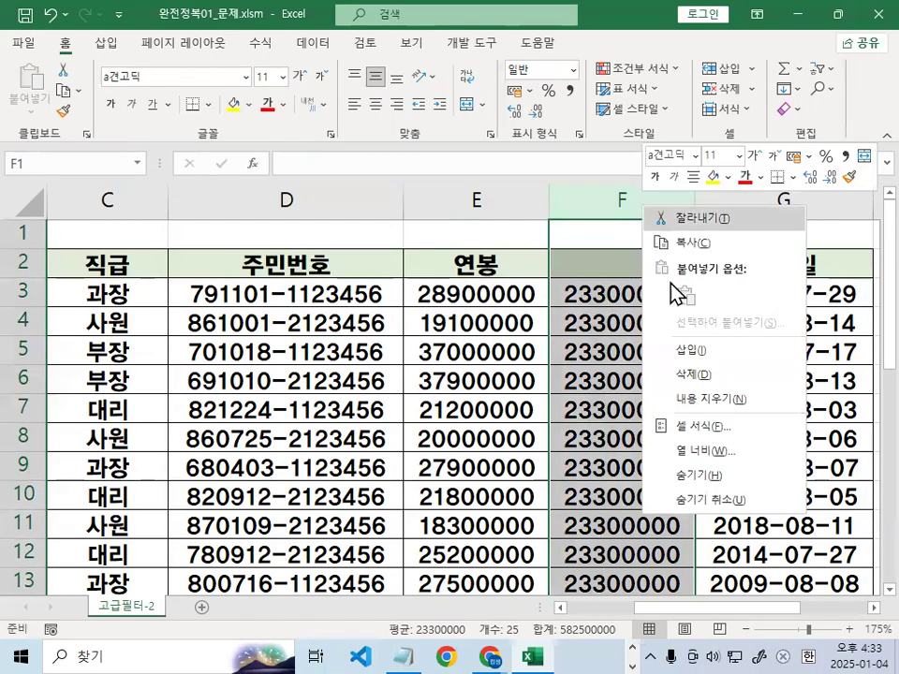
pyautogui.click(692, 376)
# Enter the header 이름 in I48 with 가, 나 and 다 in I49:I51
pyautogui.scroll(-6, 506, 387)
pyautogui.scroll(-9, 505, 386)
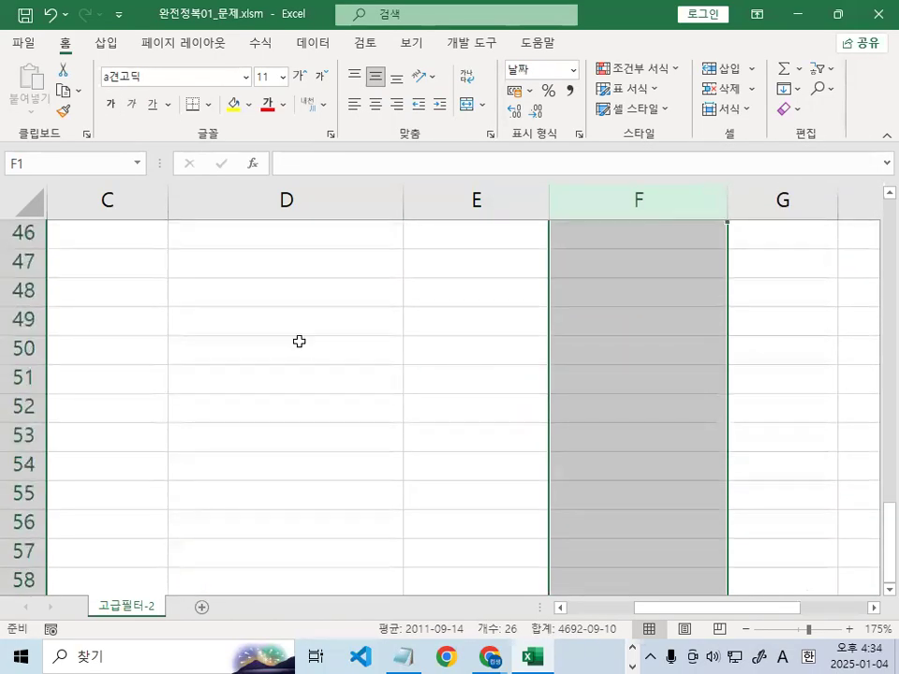
pyautogui.click(873, 609)
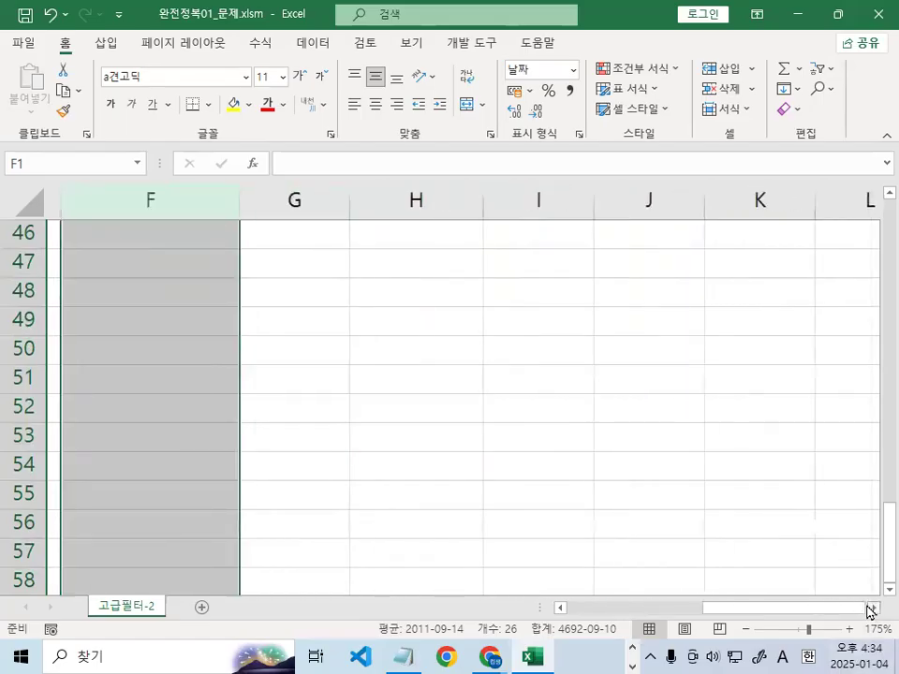
pyautogui.click(195, 294)
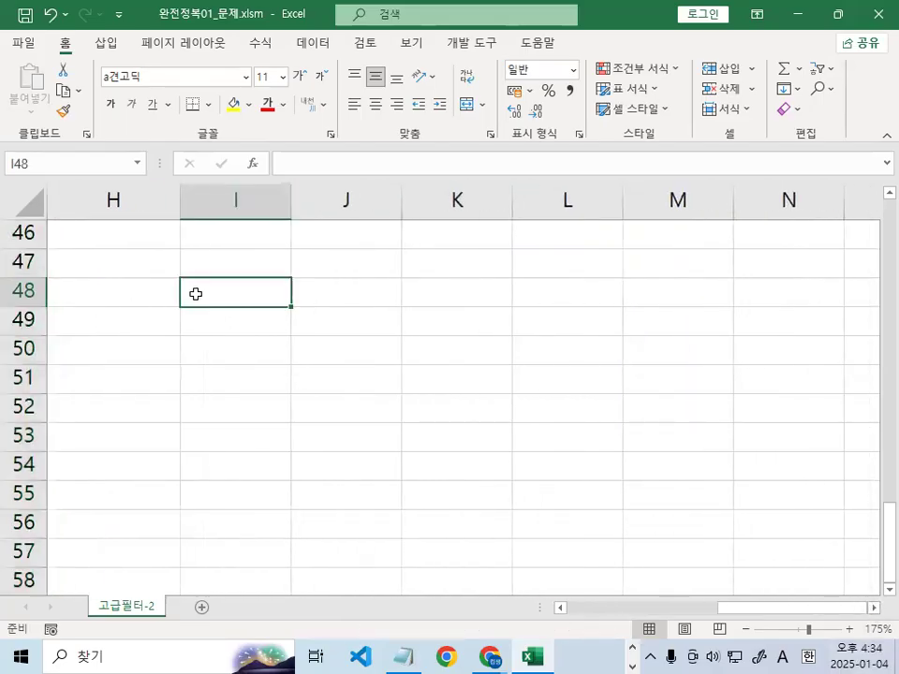
pyautogui.write('DLF')
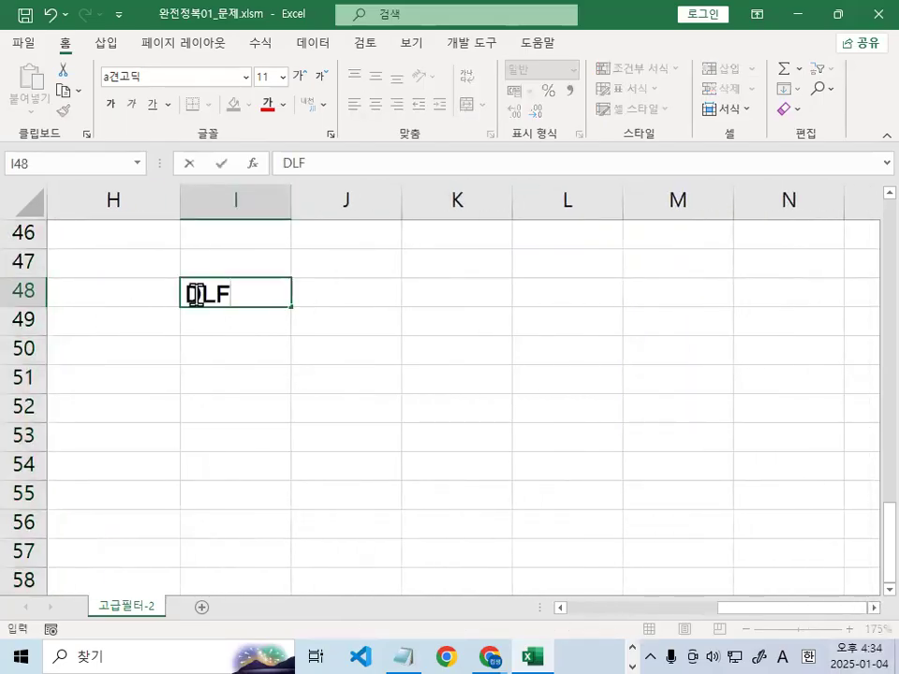
pyautogui.write('이름')
pyautogui.press('Return')
pyautogui.write('가')
pyautogui.press('Return')
pyautogui.write('ㄴ')
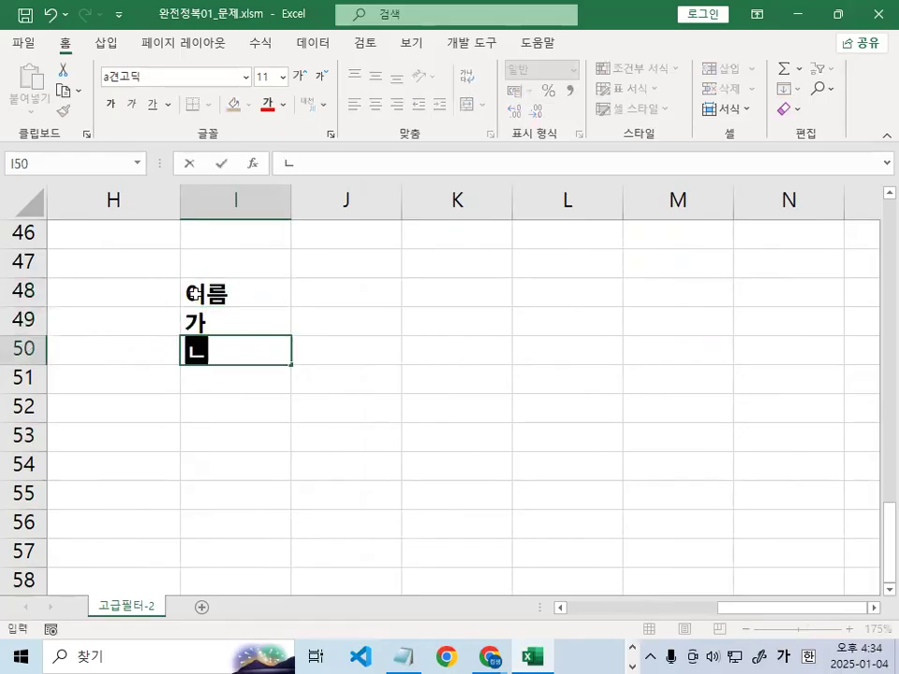
pyautogui.write('ㅏ')
pyautogui.press('Return')
pyautogui.write('다')
pyautogui.press('Return')
# Add the headers 중간 in J48 and 기말 in K48
pyautogui.press('Up')
pyautogui.press('Up')
pyautogui.press('Up')
pyautogui.press('Up')
pyautogui.press('Right')
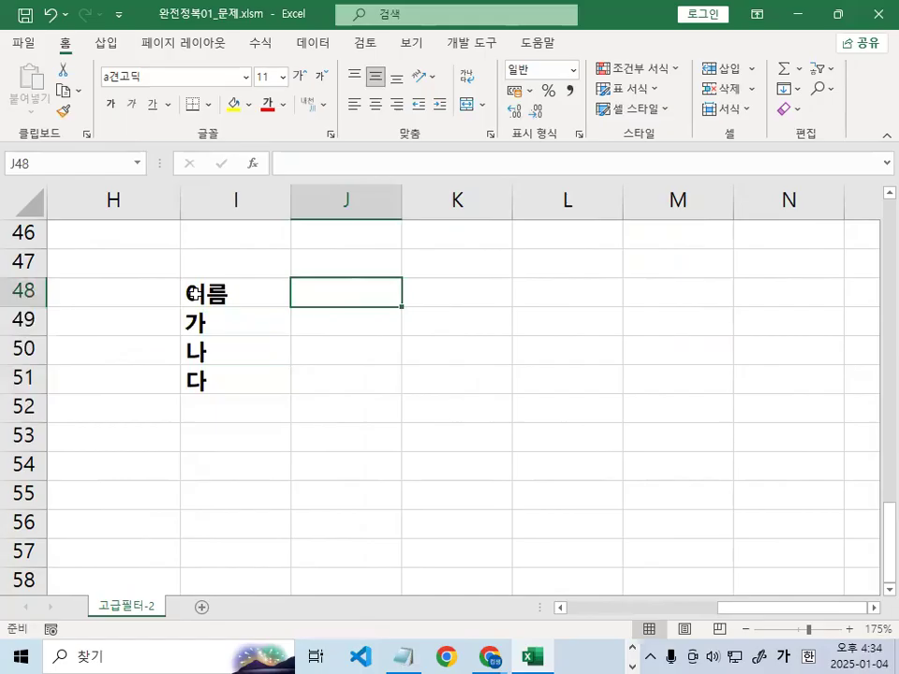
pyautogui.write('중간')
pyautogui.press('Return')
pyautogui.press('Right')
pyautogui.press('Up')
pyautogui.write('ㄱ')
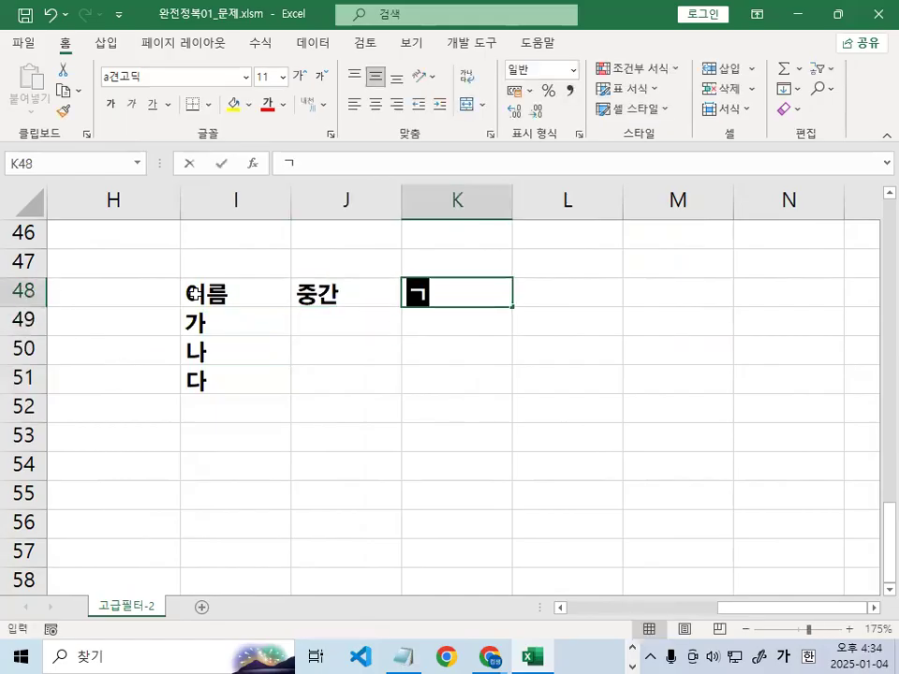
pyautogui.write('ㅣ말')
pyautogui.press('Return')
pyautogui.press('Right')
pyautogui.press('Up')
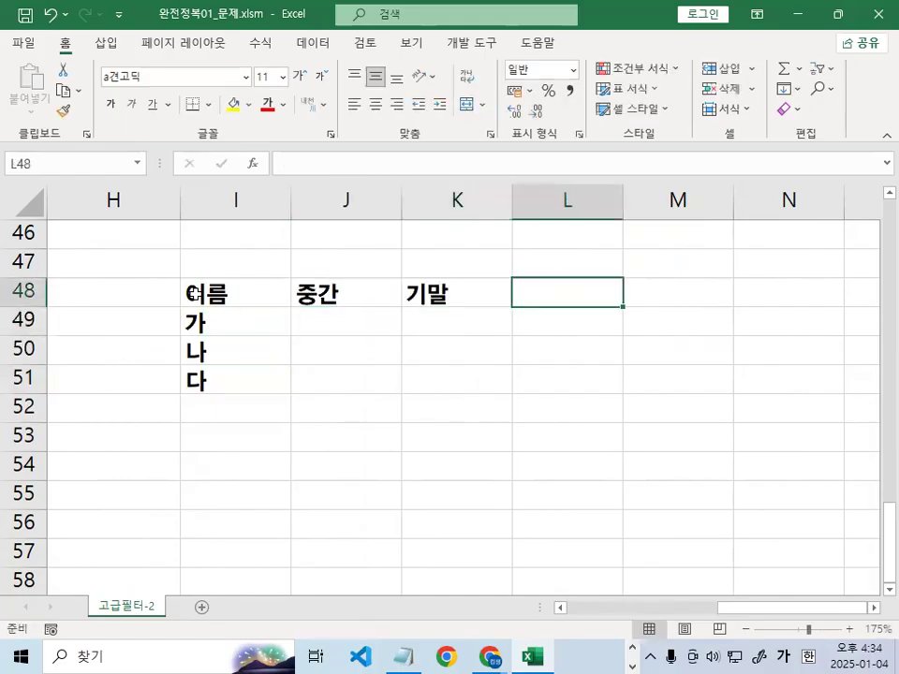
# Enter the 중간 and 기말 scores in J49:K51: 80 and 90 for 가, 80 and 80 for 나, 80 and 70 for 다
pyautogui.press('Left')
pyautogui.press('Left')
pyautogui.press('Down')
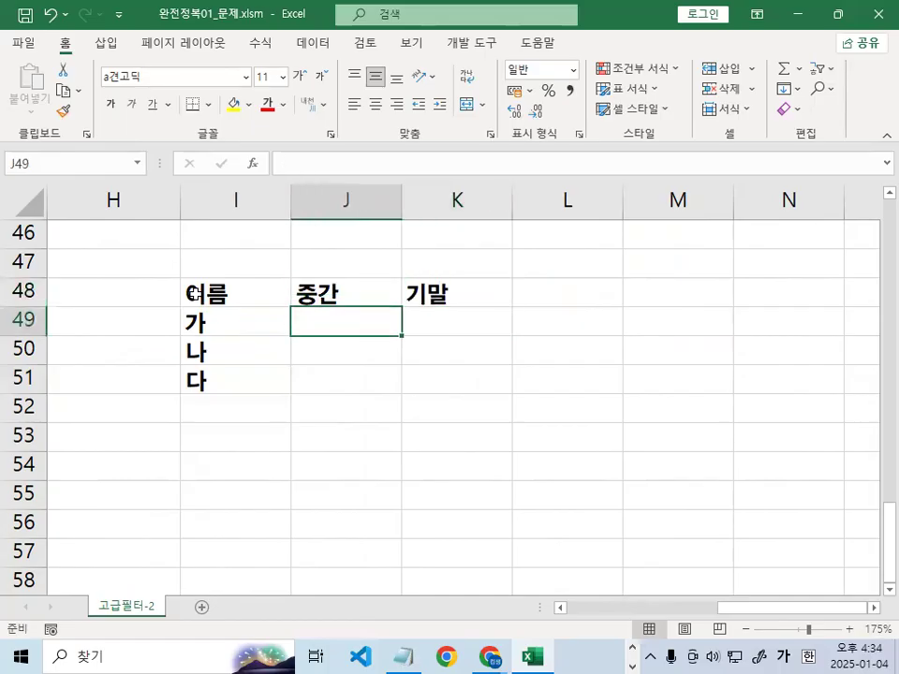
pyautogui.write('80')
pyautogui.press('Tab')
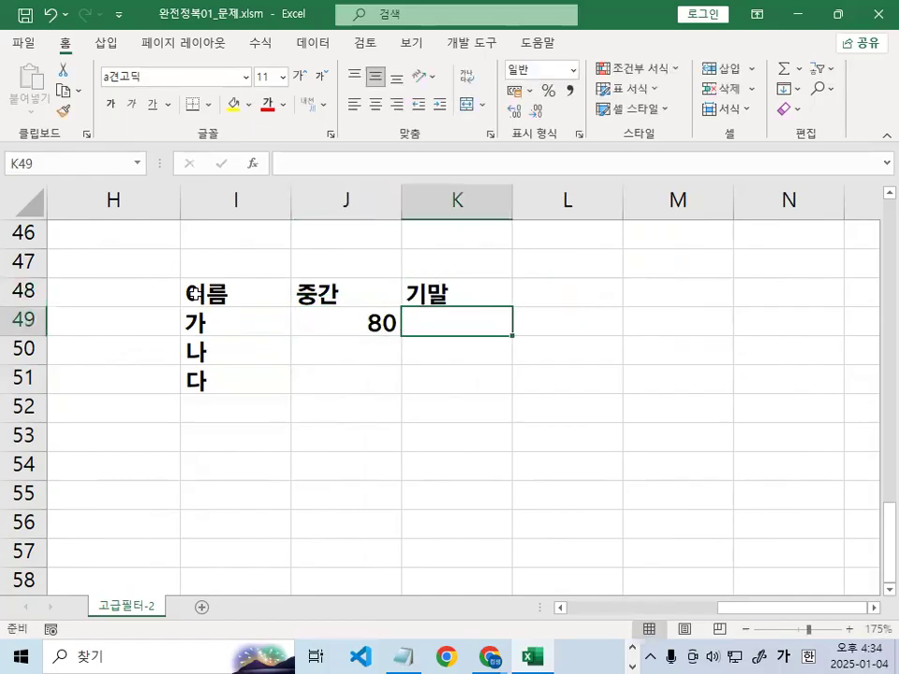
pyautogui.write('90')
pyautogui.press('Return')
pyautogui.write('80')
pyautogui.press('Return')
pyautogui.press('Up')
pyautogui.press('Tab')
pyautogui.write('80')
pyautogui.press('Return')
pyautogui.press('Left')
pyautogui.write('80')
pyautogui.press('Tab')
pyautogui.write('70')
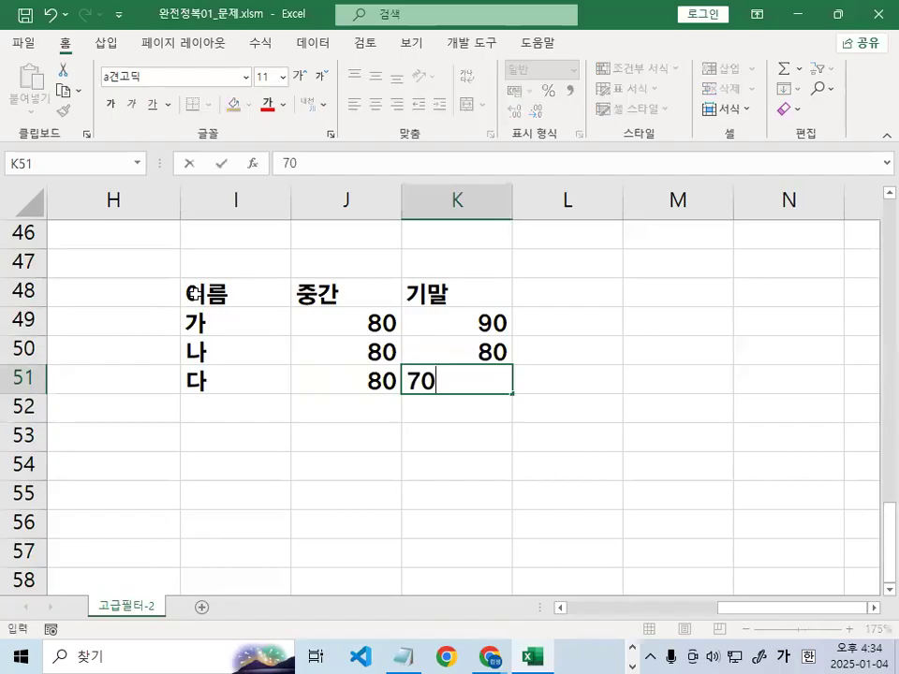
pyautogui.press('Return')
pyautogui.press('Left')
pyautogui.press('Left')
pyautogui.press('Down')
pyautogui.write('각 학새ㅇ들')
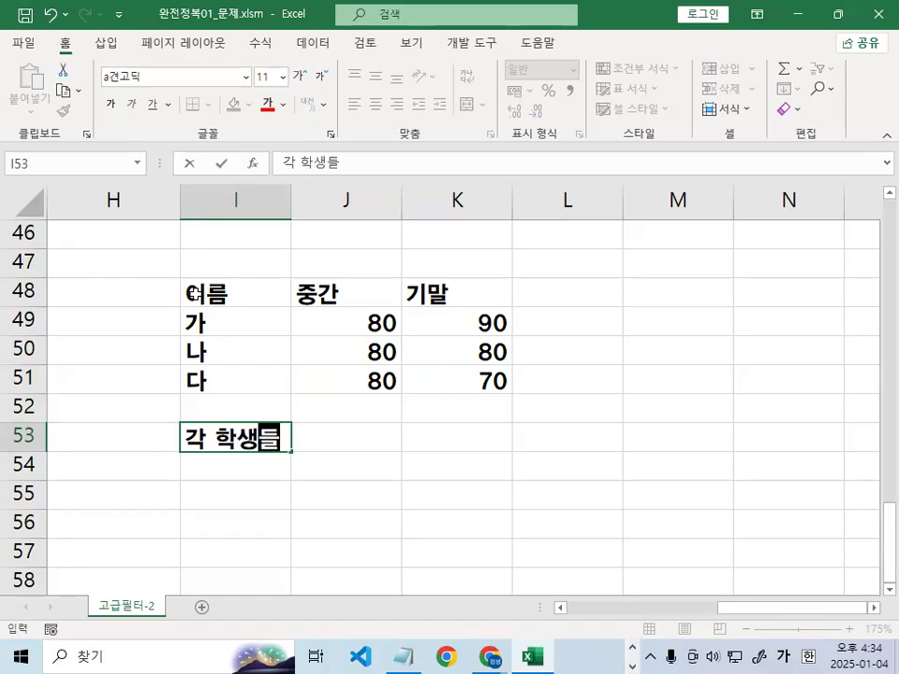
pyautogui.write('의 편ㄱ듀')
pyautogui.press('BackSpace')
pyautogui.press('BackSpace')
pyautogui.press('BackSpace')
pyautogui.write('편ㅇ')
pyautogui.press('BackSpace')
pyautogui.press('BackSpace')
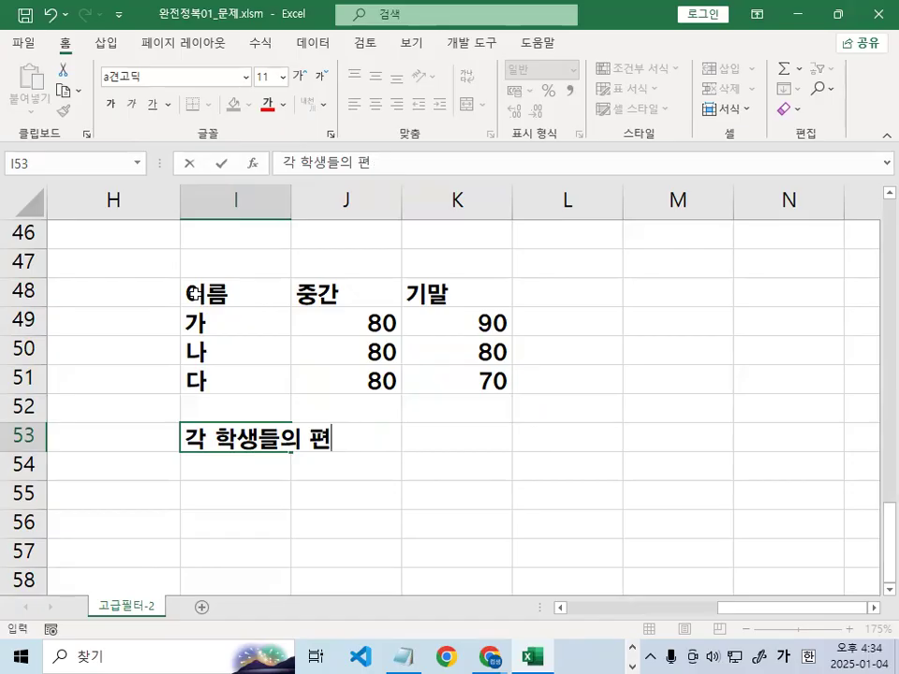
pyautogui.press('BackSpace')
pyautogui.press('BackSpace')
pyautogui.press('BackSpace')
pyautogui.press('BackSpace')
pyautogui.press('BackSpace')
pyautogui.press('BackSpace')
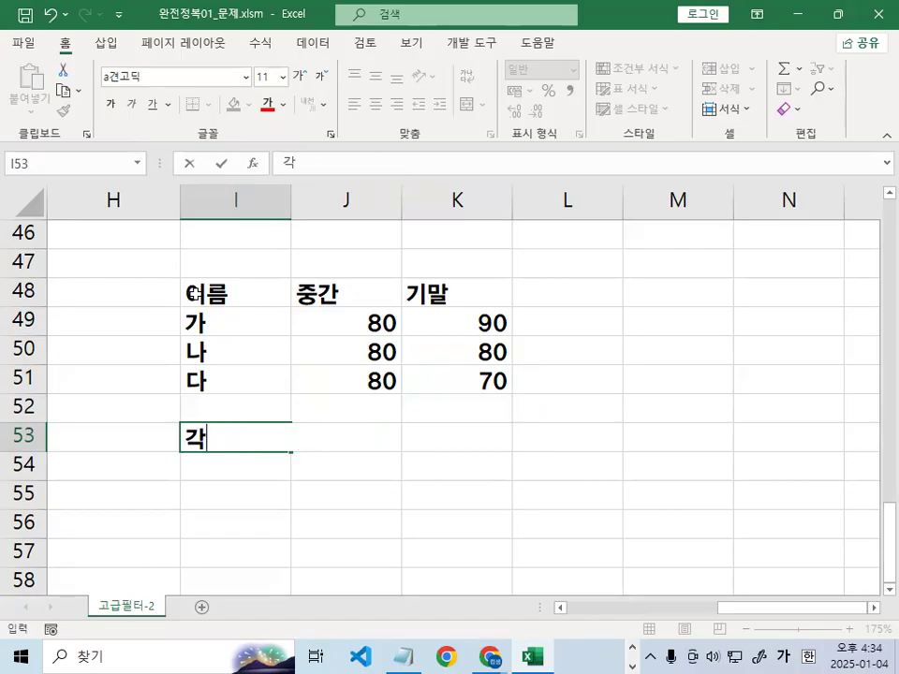
pyautogui.click(346, 293)
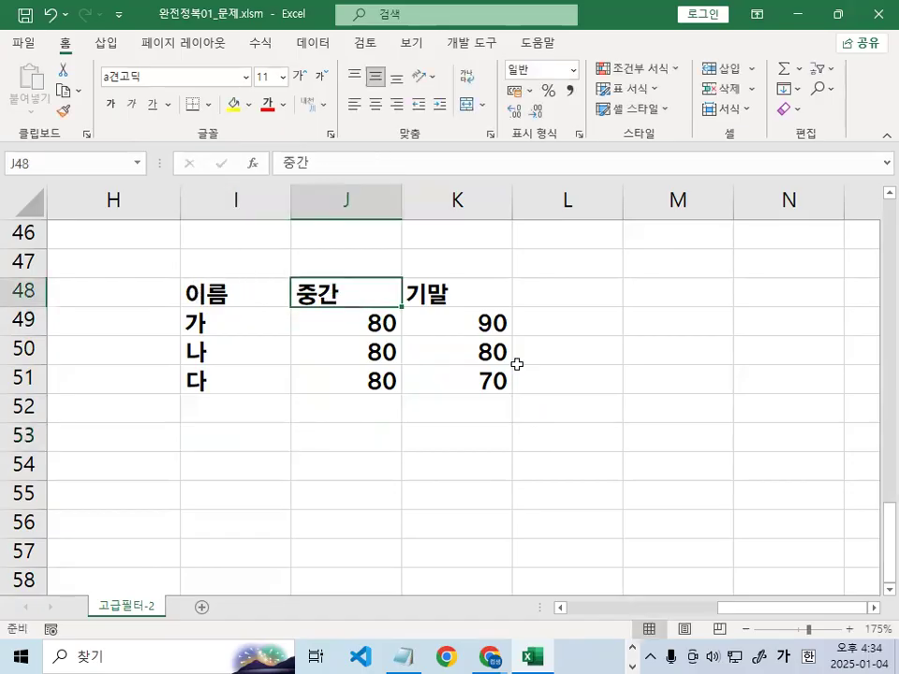
# Add the header 평균 in L48
pyautogui.click(583, 291)
pyautogui.write('평ㄱㅍ')
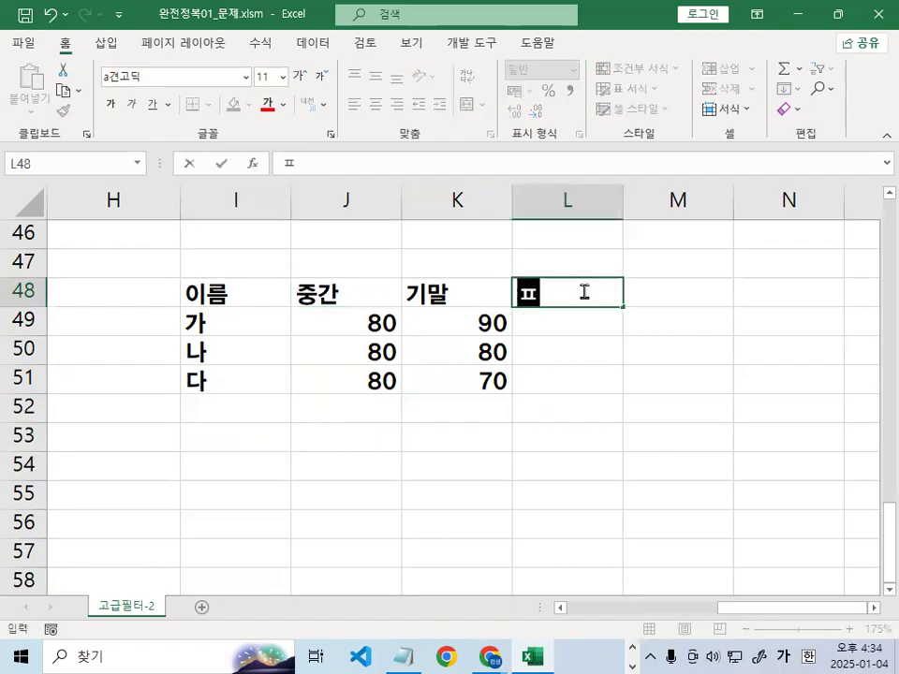
pyautogui.press('BackSpace')
pyautogui.write('균')
pyautogui.press('Return')
# Enter =AVERAGE(J49:K49) in L49 and fill it down to L51
pyautogui.write('=')
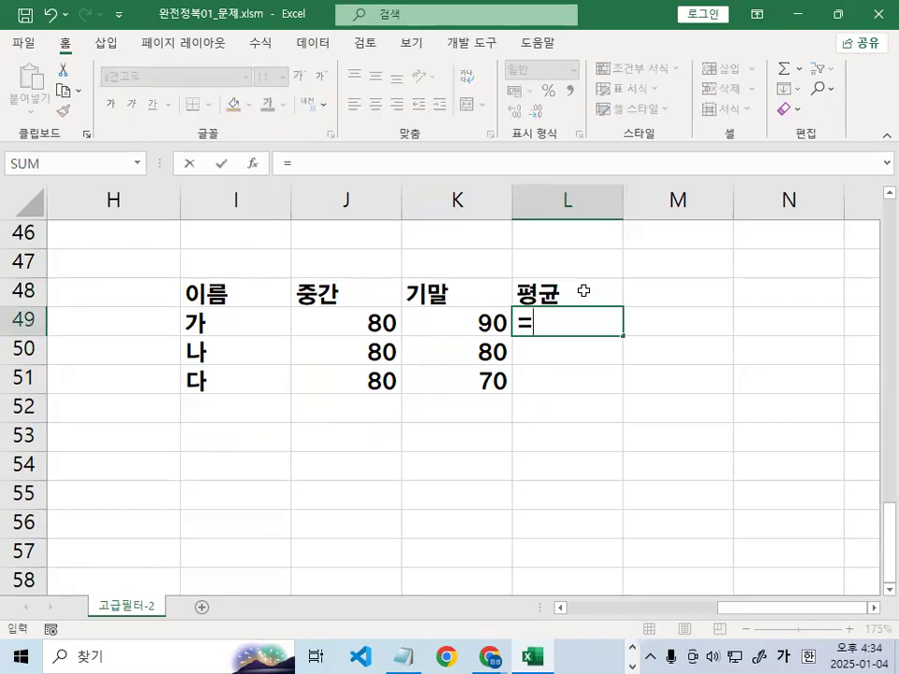
pyautogui.write('ㅁㅍ')
pyautogui.write('AV')
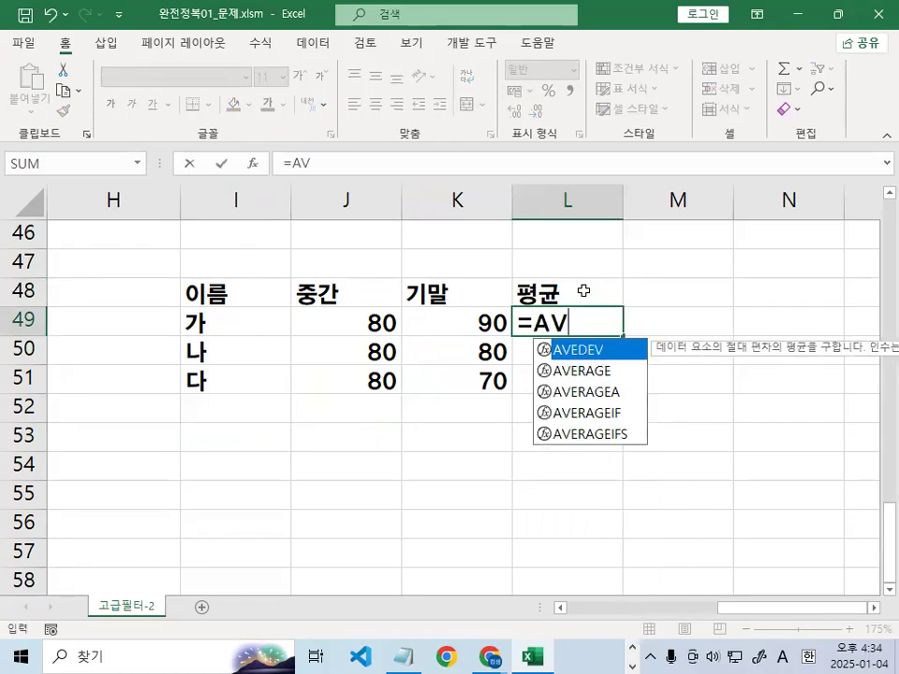
pyautogui.doubleClick(603, 373)
pyautogui.moveTo(391, 326); pyautogui.dragTo(434, 321)
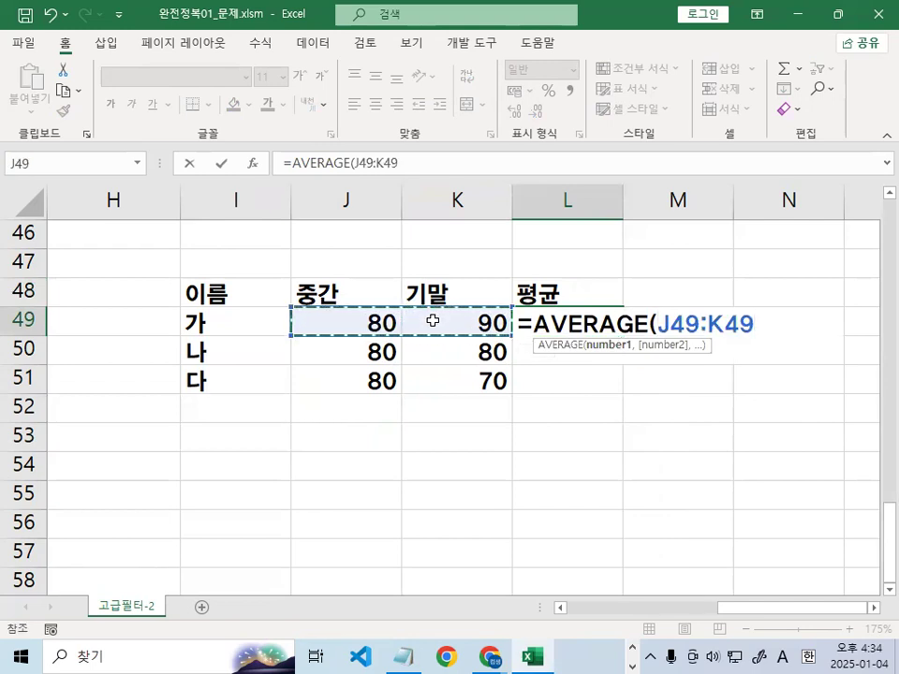
pyautogui.press('Return')
pyautogui.click(615, 319)
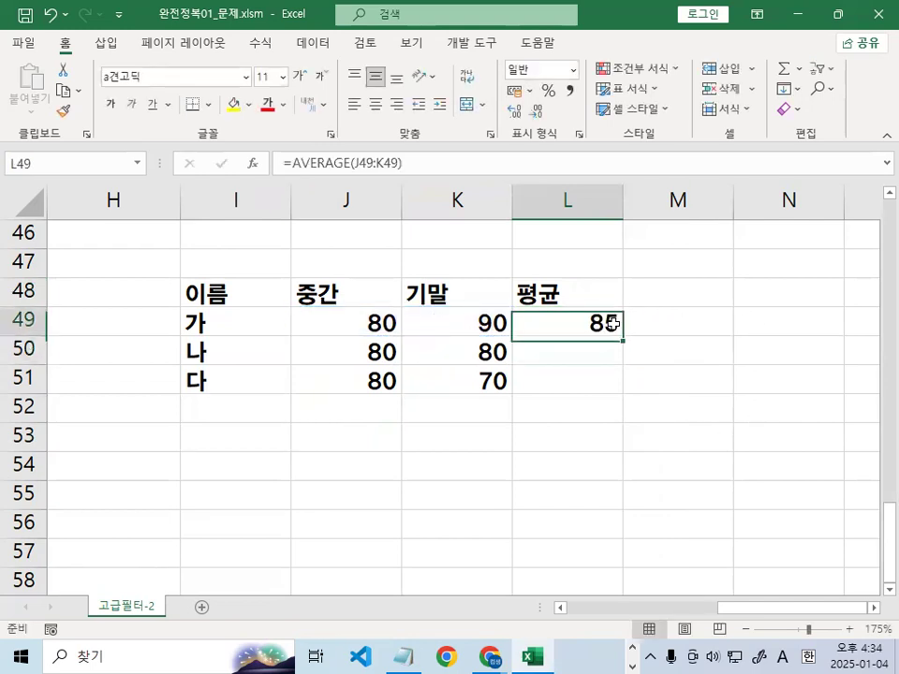
pyautogui.moveTo(623, 336); pyautogui.dragTo(624, 392)
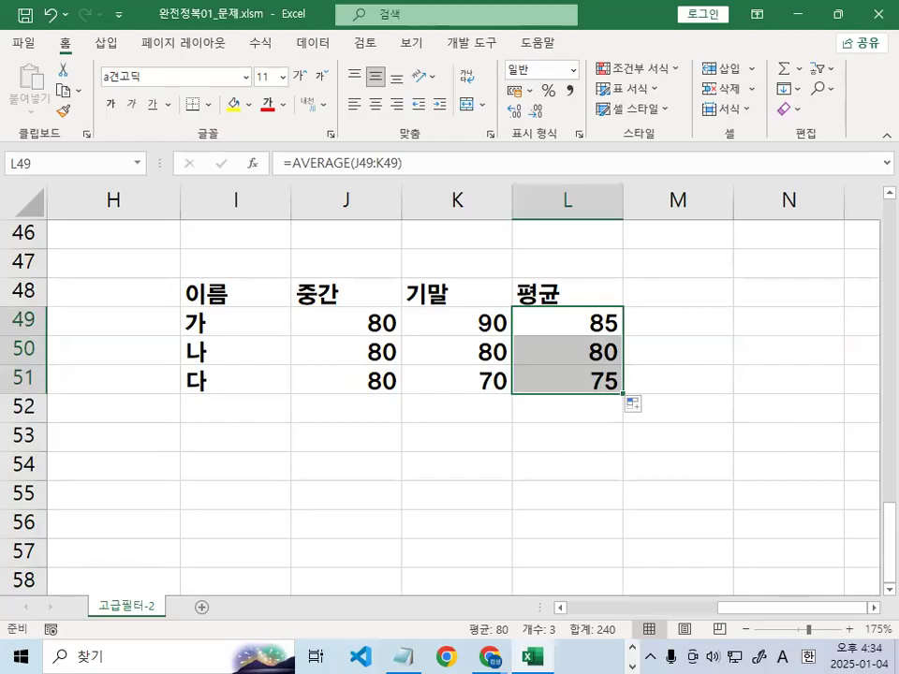
pyautogui.click(463, 434)
pyautogui.click(691, 322)
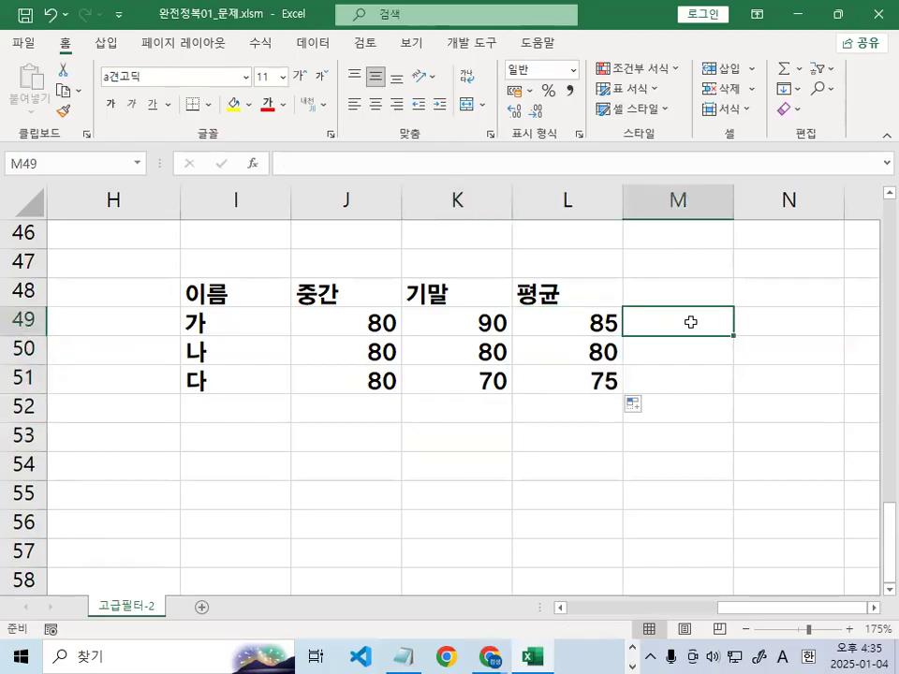
pyautogui.click(582, 322)
pyautogui.moveTo(582, 318); pyautogui.dragTo(582, 377)
pyautogui.click(323, 444)
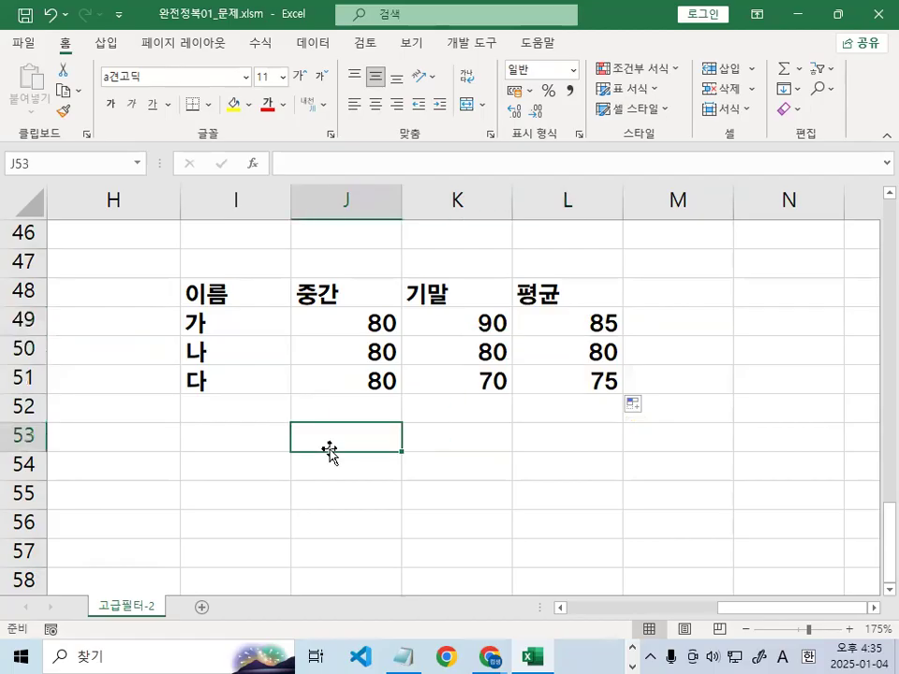
# Enter the condition note 각 학생 평균이 전체평균이상인 경우 in J53
pyautogui.write('RKR')
pyautogui.press('BackSpace')
pyautogui.press('BackSpace')
pyautogui.press('BackSpace')
pyautogui.press('Hangul')
pyautogui.write('각 핫학생 평균')
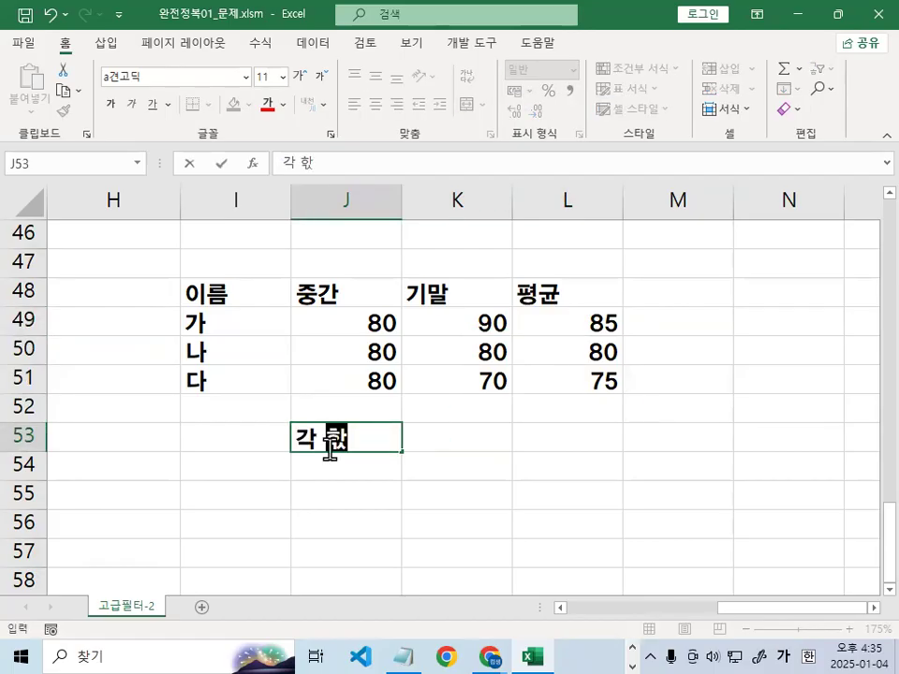
pyautogui.write('이 ')
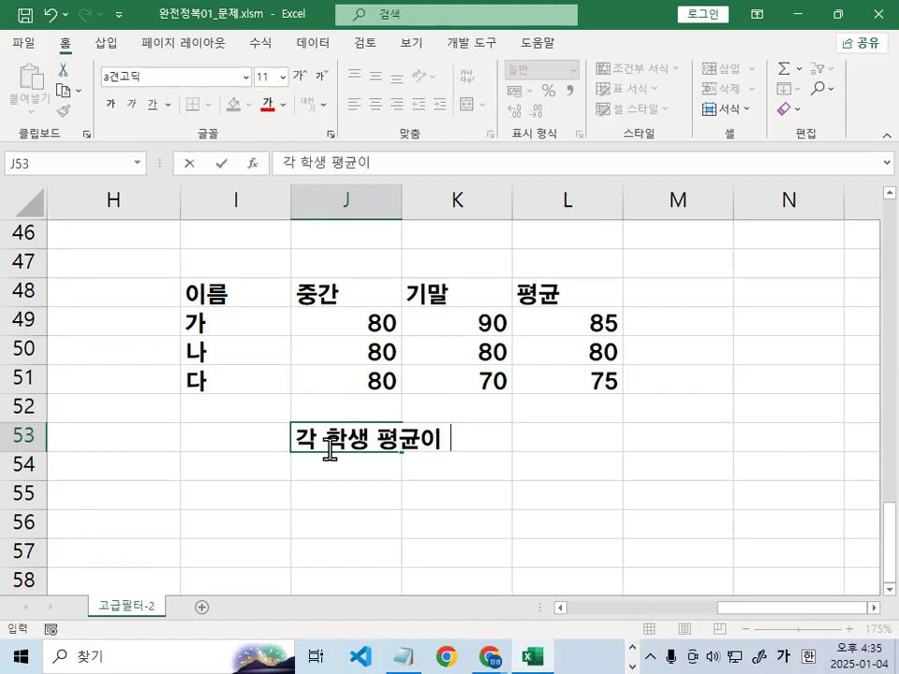
pyautogui.write('전체펴ㄴㄷㄱ')
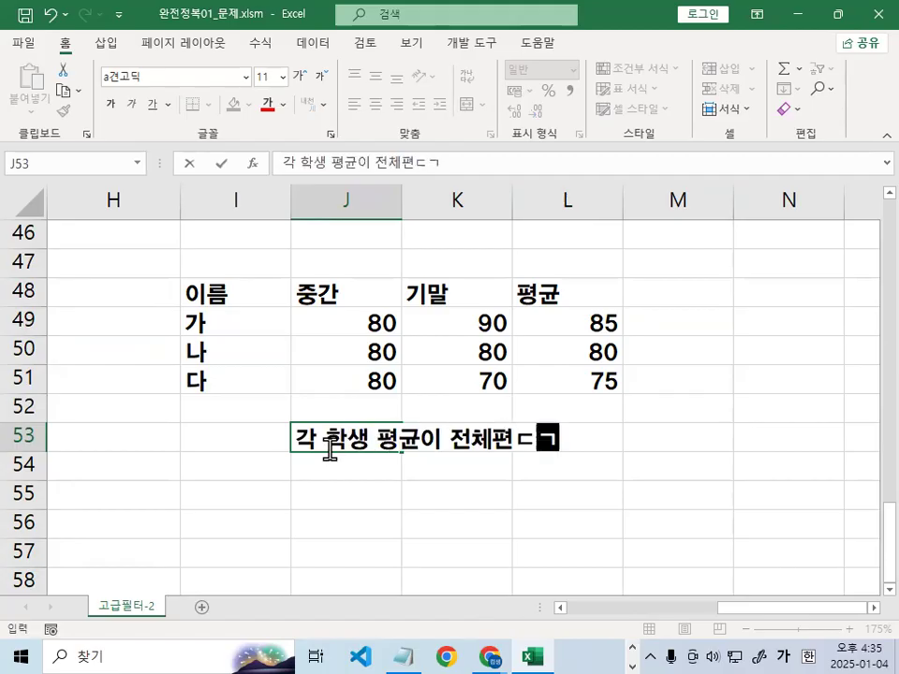
pyautogui.press('BackSpace')
pyautogui.press('BackSpace')
pyautogui.press('BackSpace')
pyautogui.write('평균이상인 ')
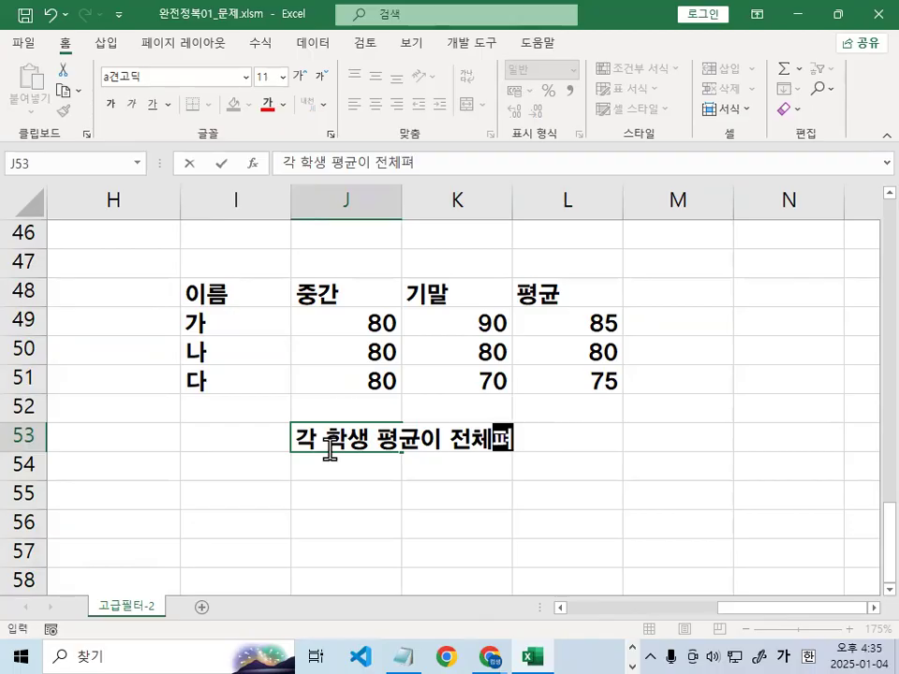
pyautogui.write('경우')
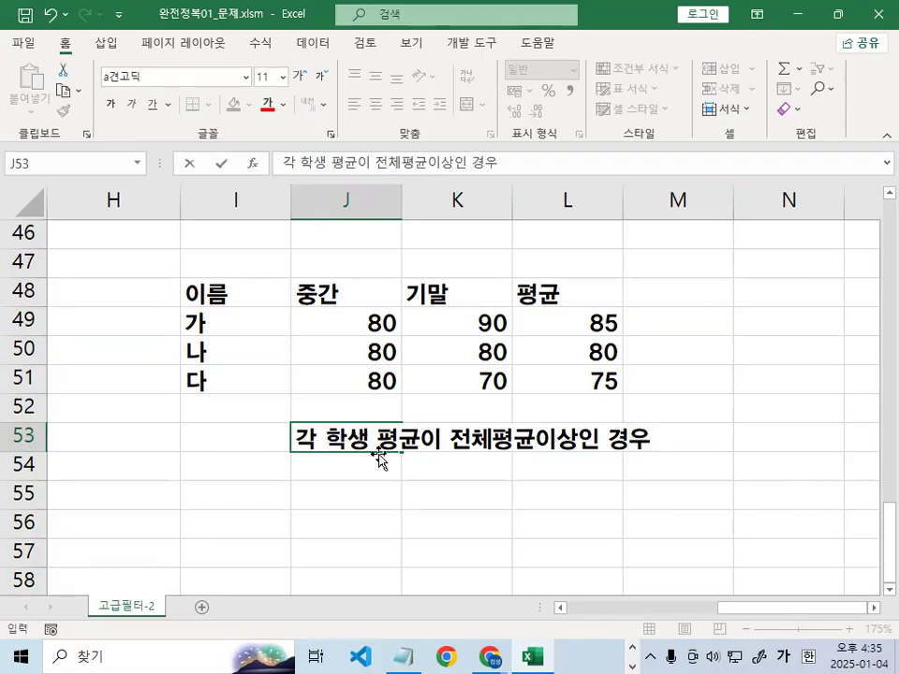
# Clear the 평균 header and its average formulas from L48:L51
pyautogui.click(586, 323)
pyautogui.moveTo(586, 322); pyautogui.dragTo(591, 384)
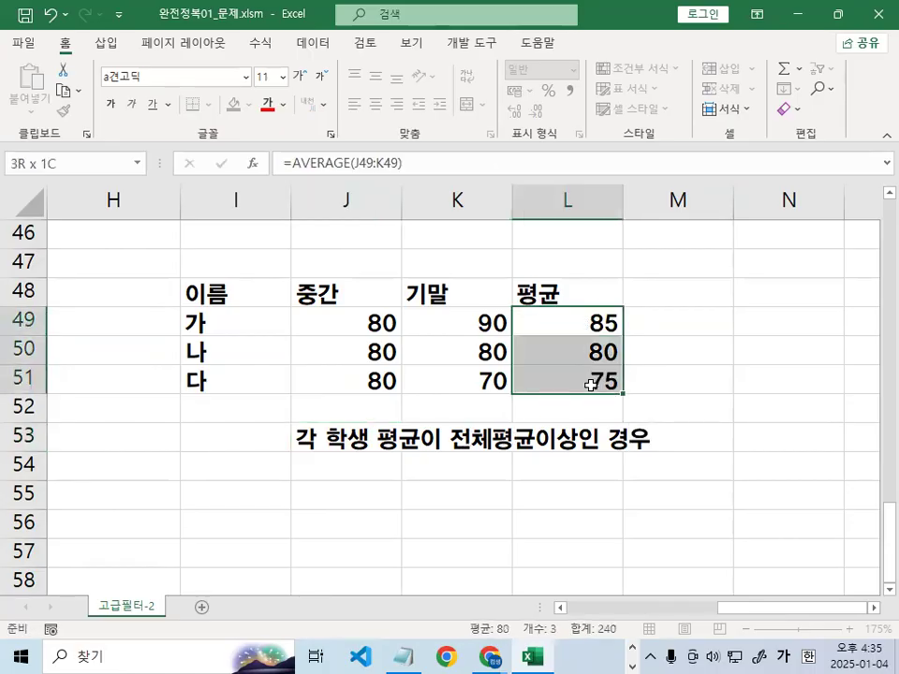
pyautogui.click(316, 439)
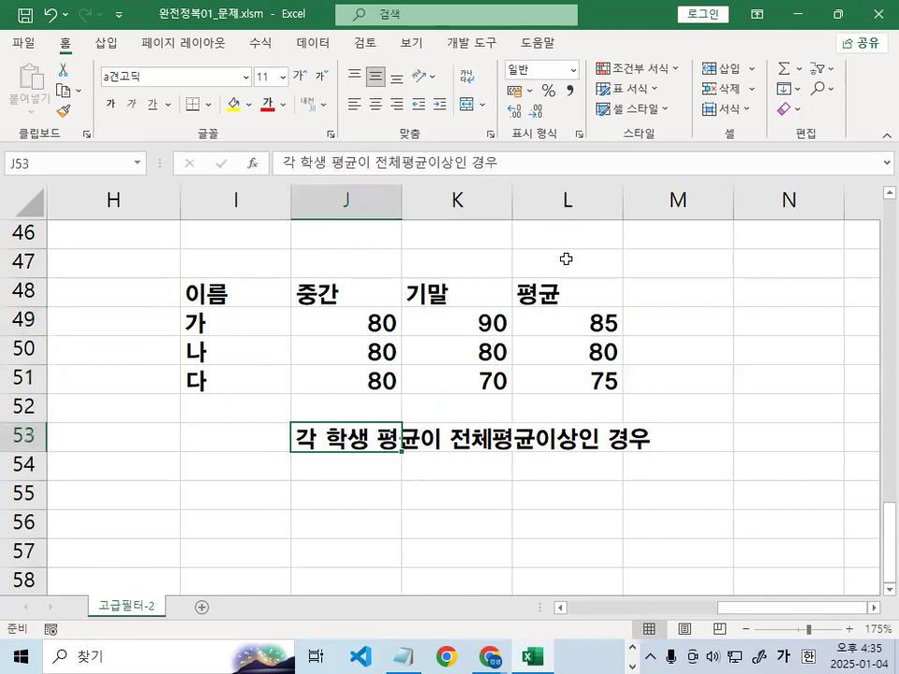
pyautogui.moveTo(555, 326); pyautogui.dragTo(557, 381)
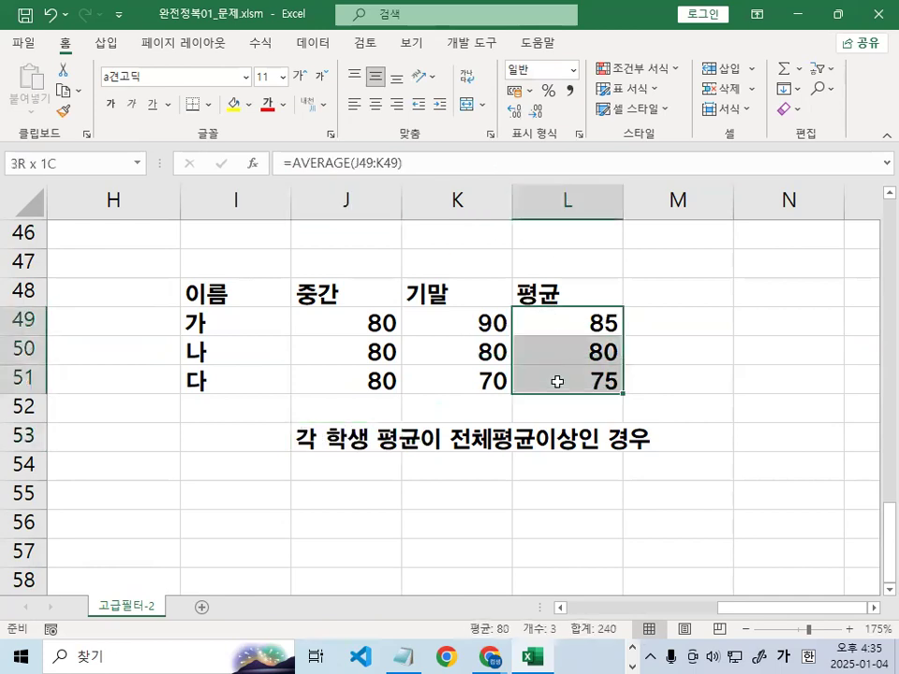
pyautogui.moveTo(573, 296); pyautogui.dragTo(582, 385)
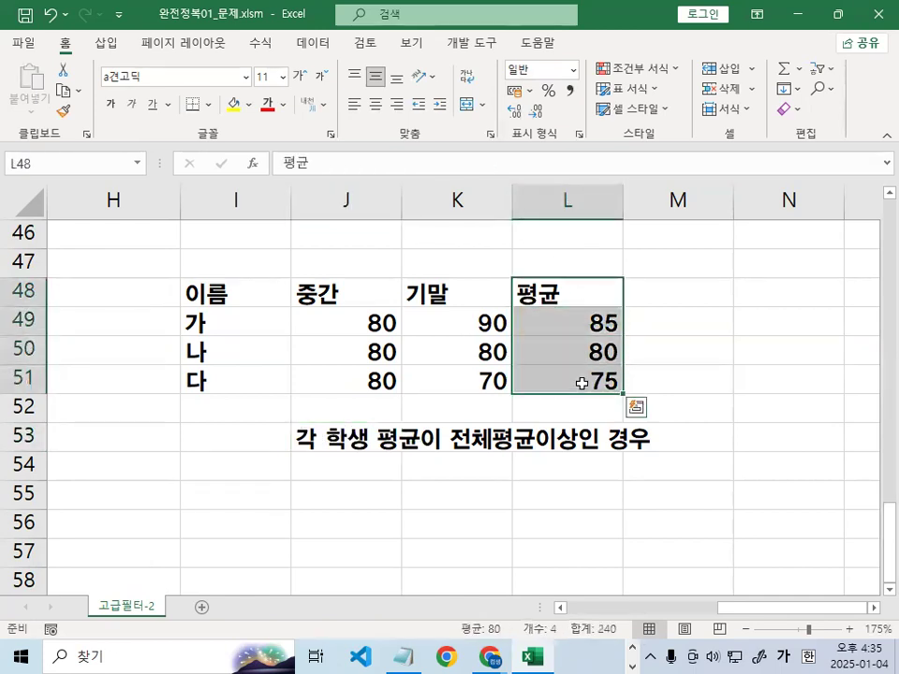
pyautogui.press('Delete')
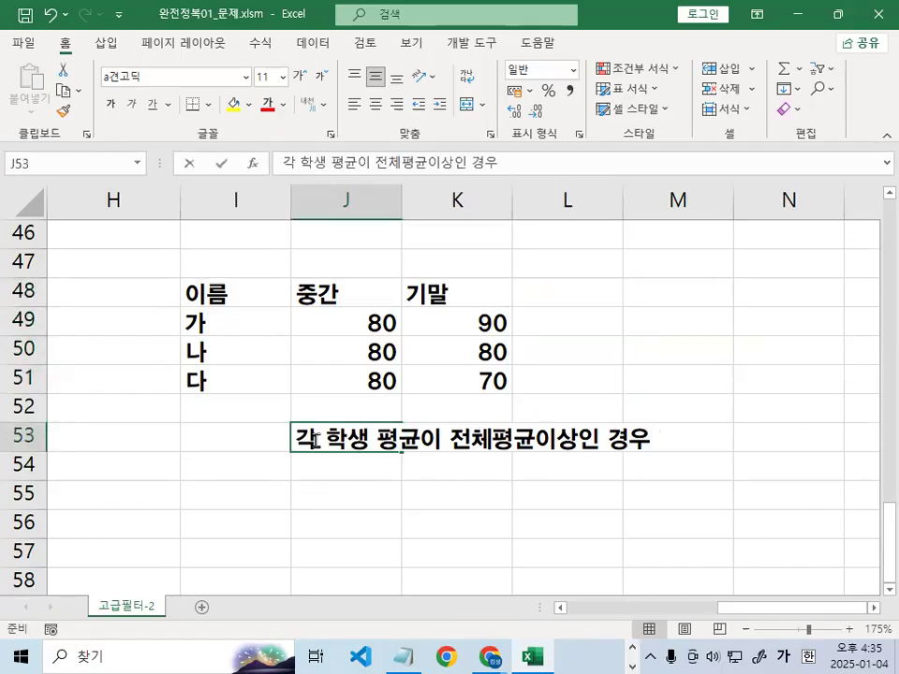
# Replace the note in J53 with 중간,기말 -> 평균이 80이상인 경우
pyautogui.doubleClick(305, 448)
pyautogui.moveTo(296, 432); pyautogui.dragTo(787, 443)
pyautogui.write('중가,')
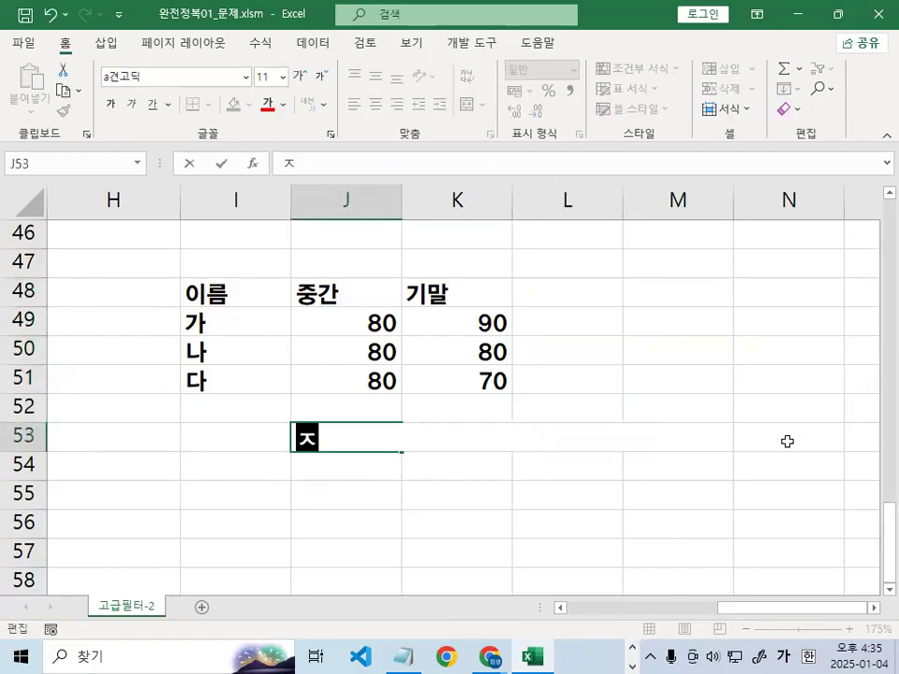
pyautogui.write('기말')
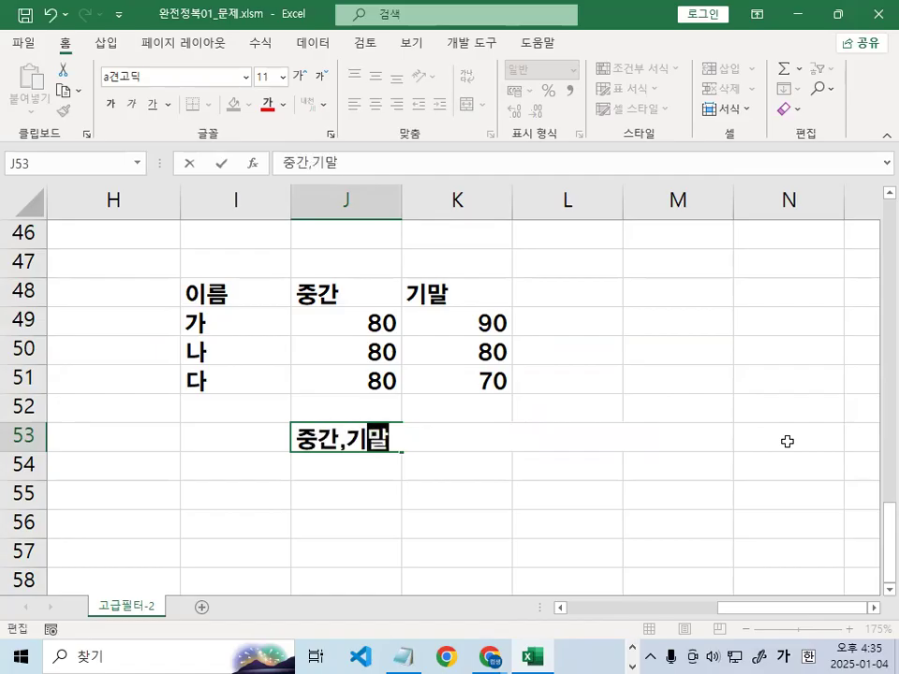
pyautogui.write(' -> ')
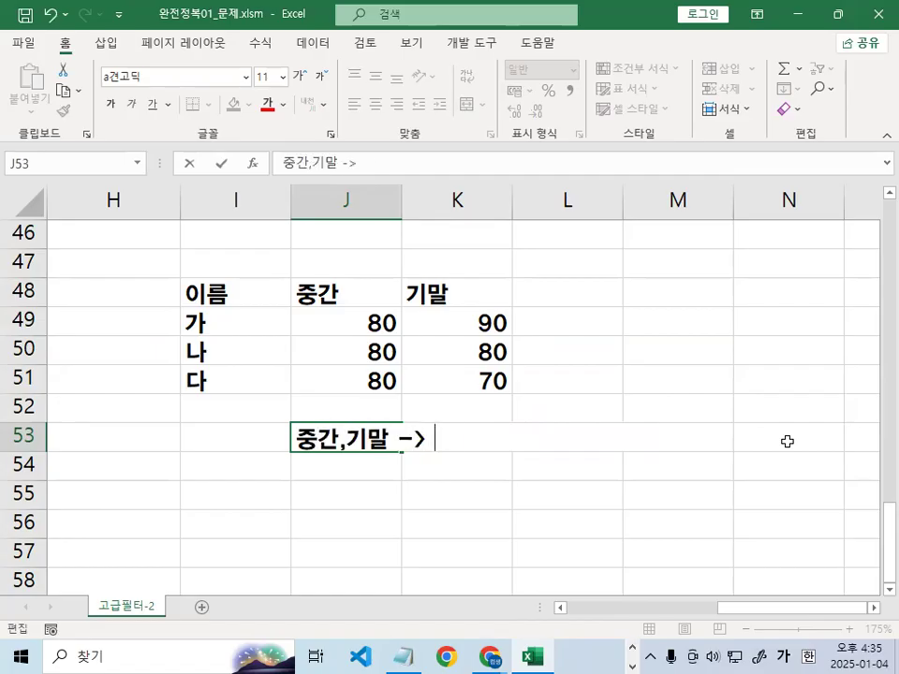
pyautogui.write('ㅍㅇ')
pyautogui.write('평')
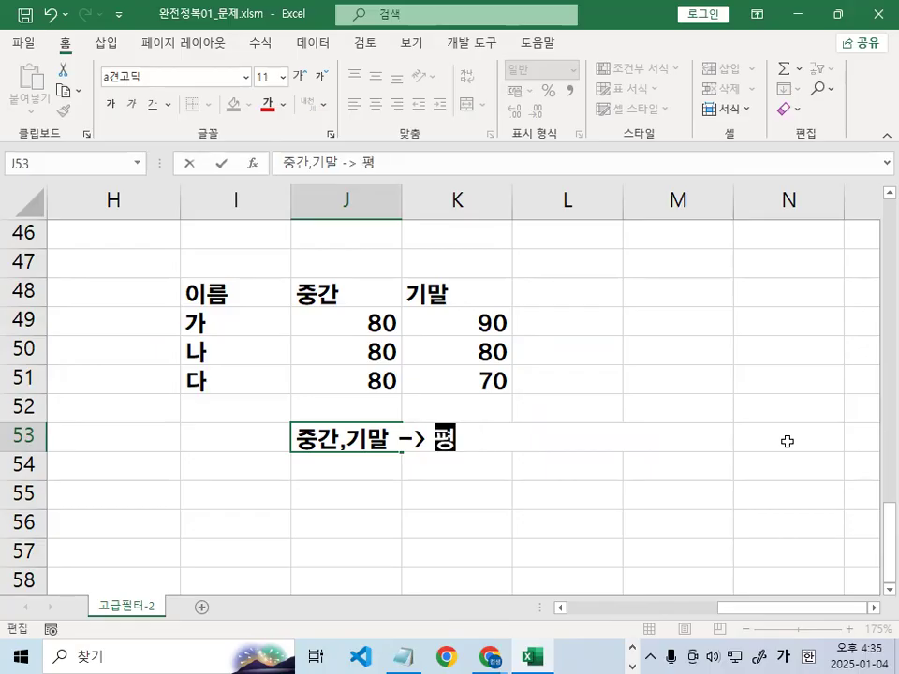
pyautogui.write('균이 80ㅇ;')
pyautogui.write('이상인 경우')
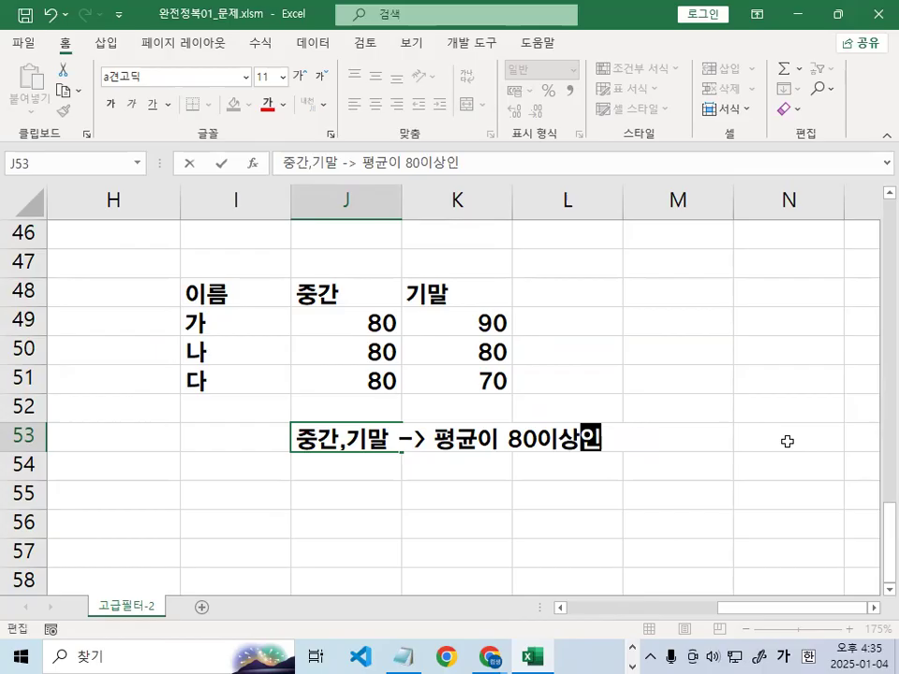
pyautogui.click(729, 471)
# Add the header 결과 in L48, beside the 기말 header
pyautogui.click(581, 316)
pyautogui.moveTo(348, 319); pyautogui.dragTo(457, 319)
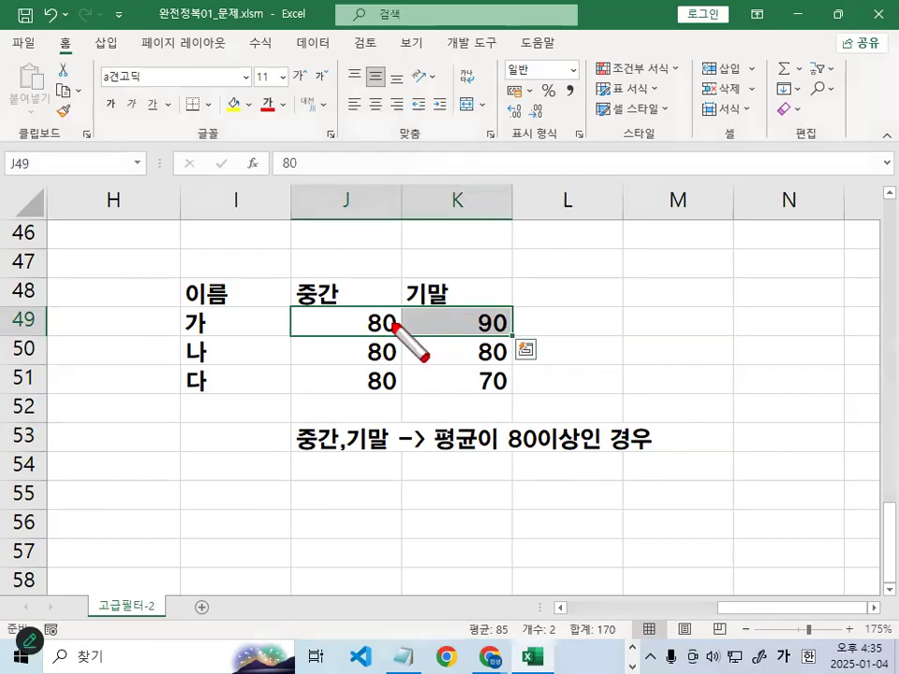
pyautogui.moveTo(297, 335); pyautogui.dragTo(493, 337)
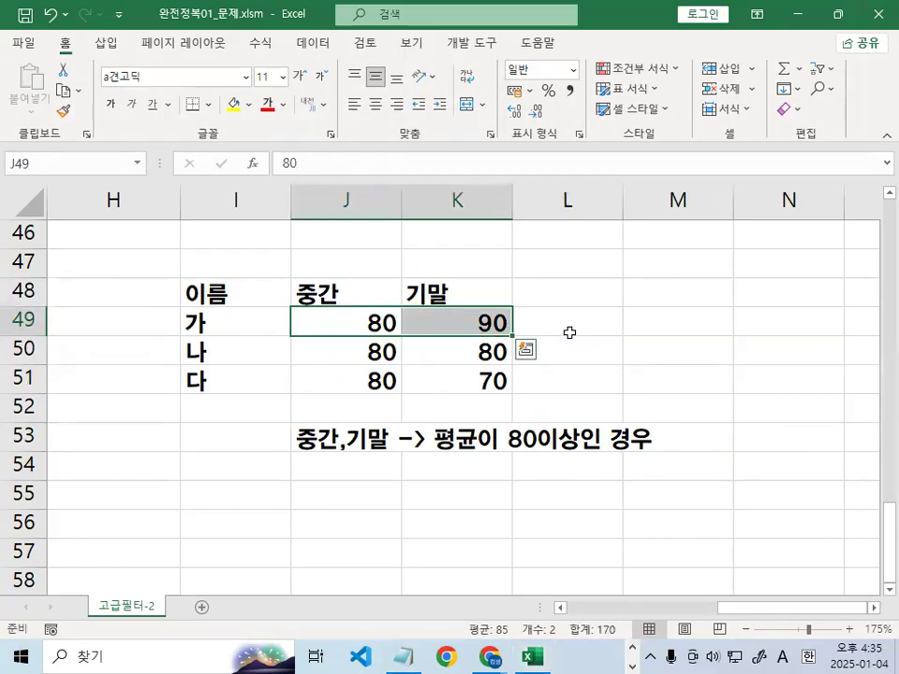
pyautogui.click(591, 293)
pyautogui.write('결과')
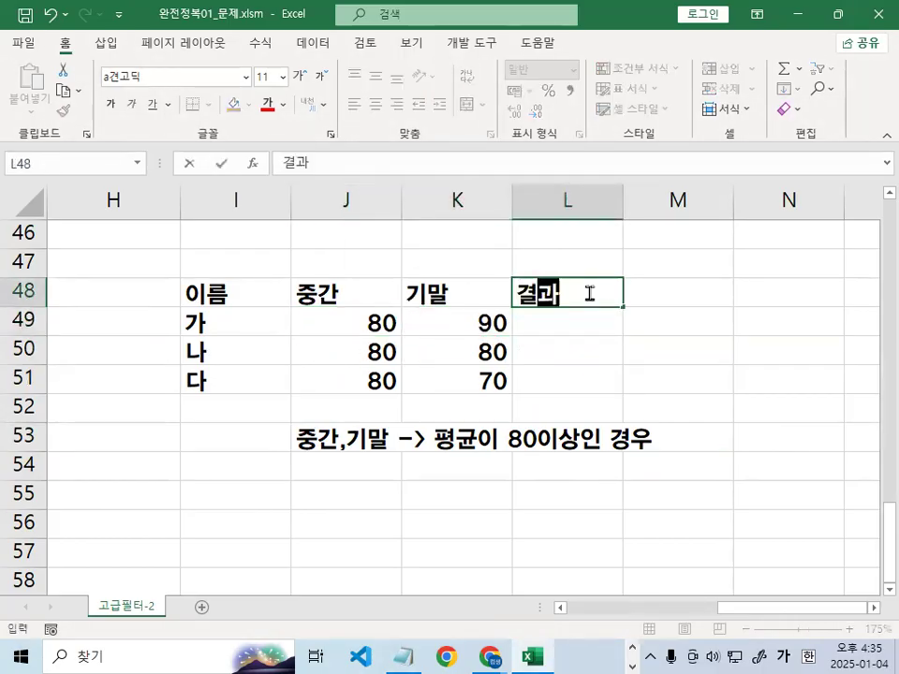
pyautogui.press('Return')
# Begin an AVERAGE formula in L49 over 가's 중간 and 기말 scores, J49:K49
pyautogui.write('=')
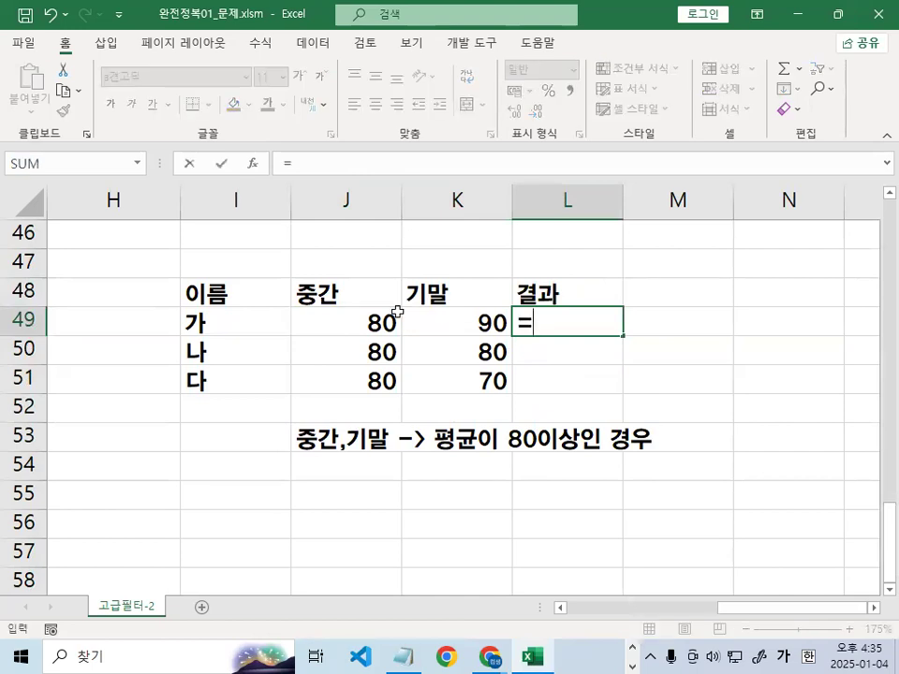
pyautogui.write('AV')
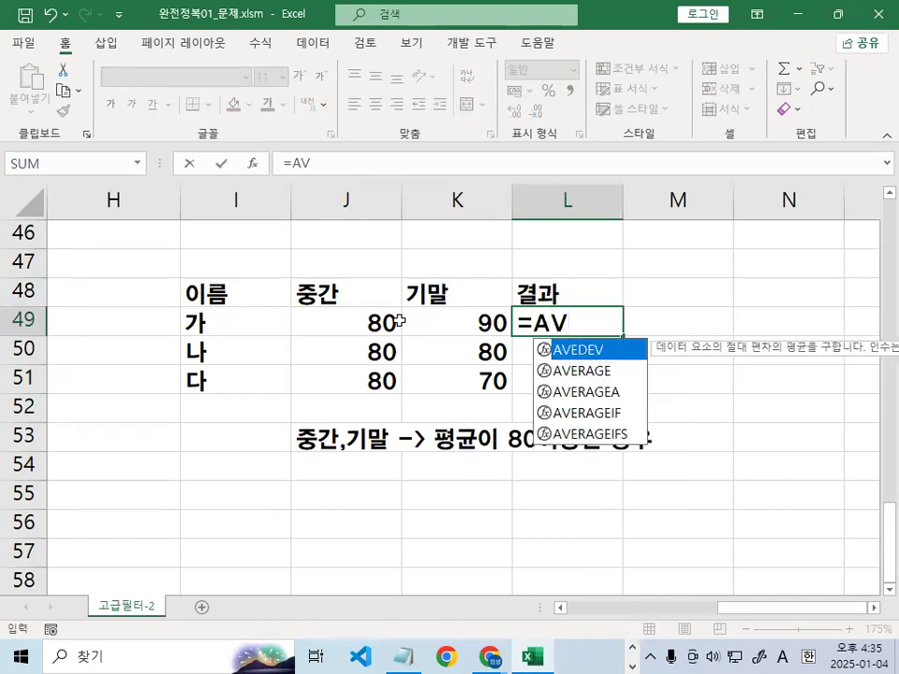
pyautogui.doubleClick(578, 371)
pyautogui.moveTo(359, 325); pyautogui.dragTo(466, 327)
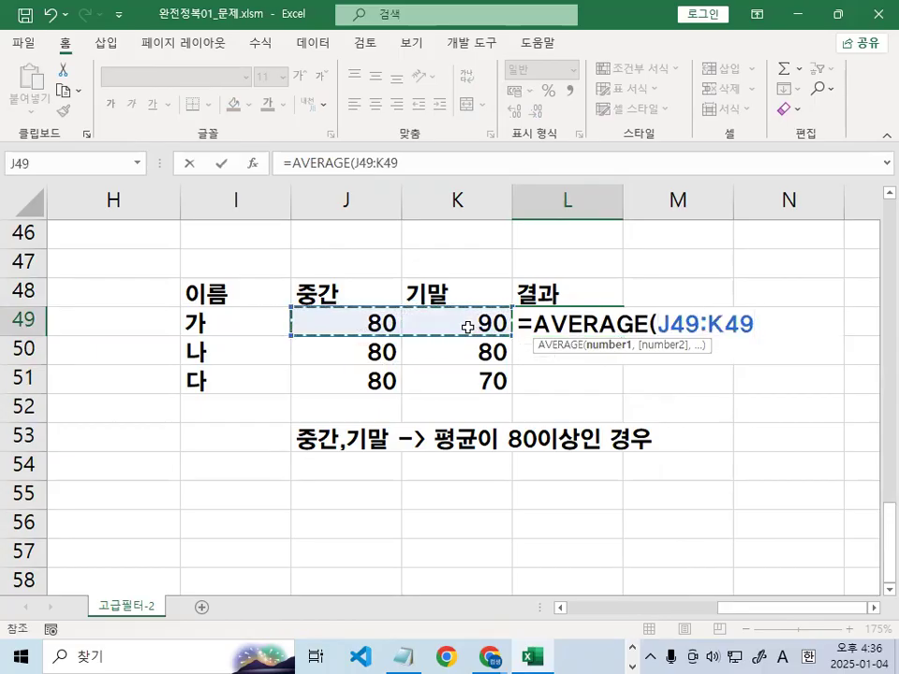
pyautogui.hotkey('ctrl', '1')
pyautogui.click(725, 331)
pyautogui.moveTo(801, 328)
pyautogui.mouseDown()
pyautogui.moveTo(575, 286)
pyautogui.moveTo(833, 332)
pyautogui.mouseUp()
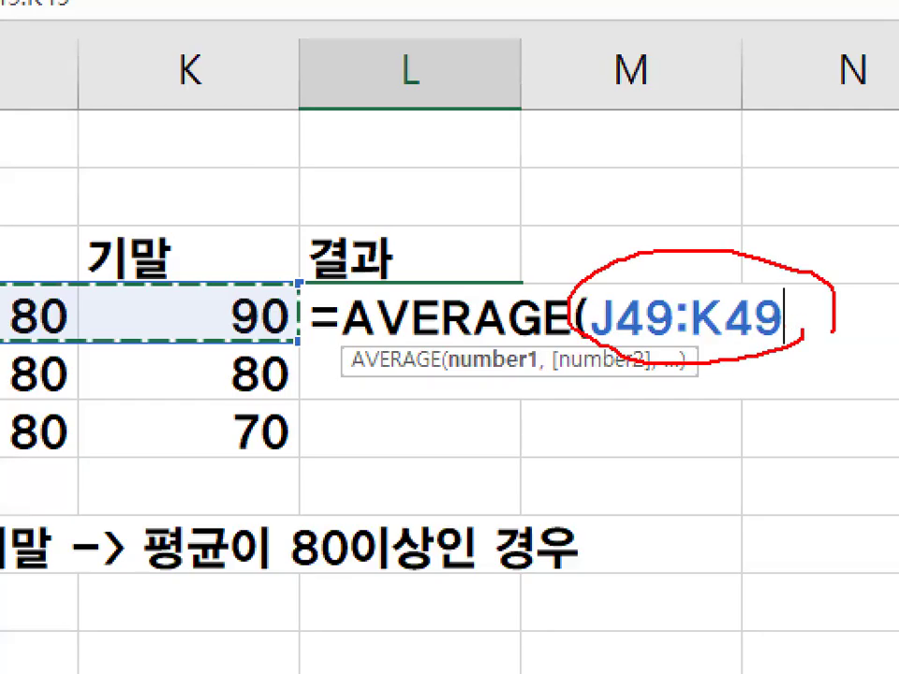
pyautogui.press('Escape')
pyautogui.hotkey('ctrl', '2')
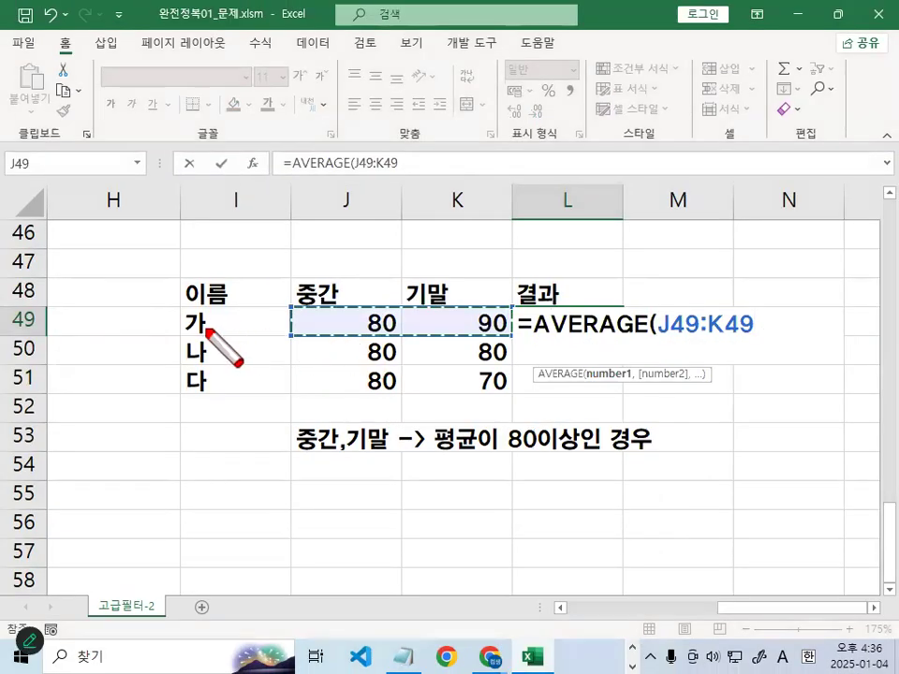
pyautogui.moveTo(194, 333); pyautogui.dragTo(202, 320)
pyautogui.moveTo(319, 340); pyautogui.dragTo(482, 340)
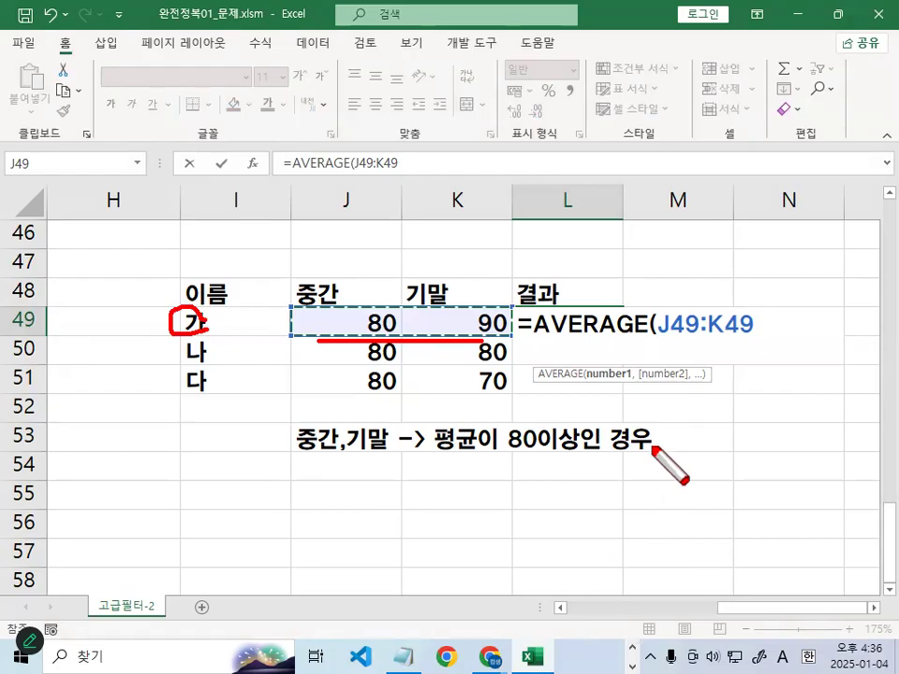
pyautogui.moveTo(723, 344); pyautogui.dragTo(770, 357)
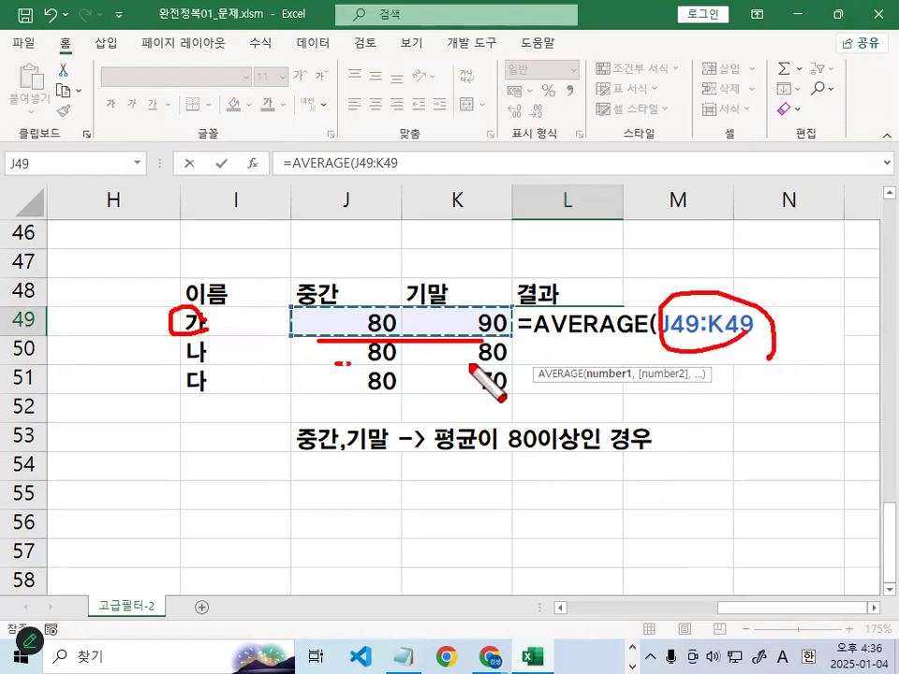
pyautogui.moveTo(318, 356); pyautogui.dragTo(489, 358)
pyautogui.moveTo(460, 324)
pyautogui.mouseDown()
pyautogui.moveTo(465, 362)
pyautogui.moveTo(507, 322)
pyautogui.mouseUp()
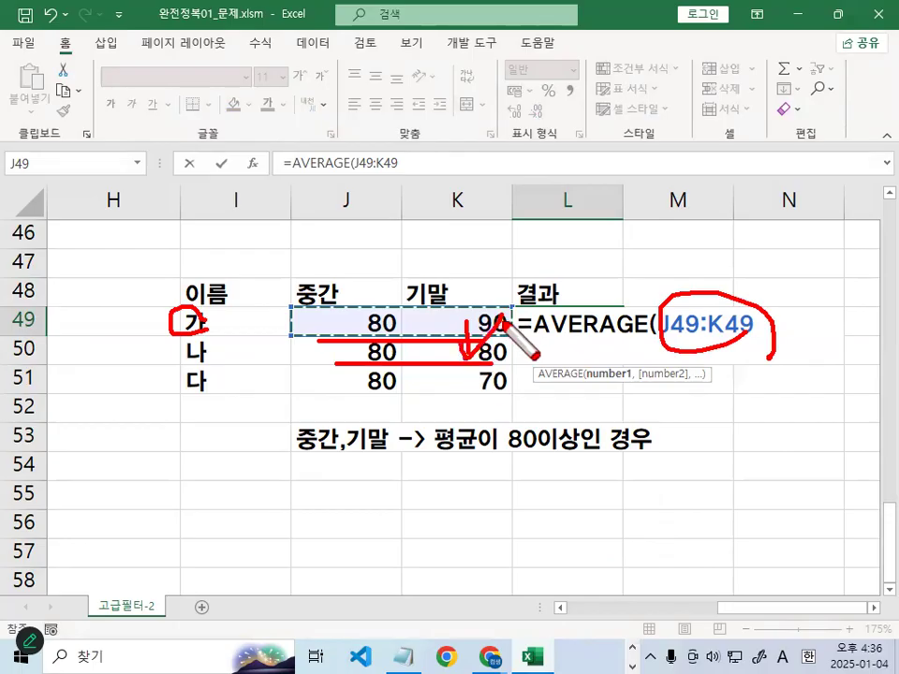
pyautogui.moveTo(392, 367)
pyautogui.mouseDown()
pyautogui.moveTo(453, 383)
pyautogui.moveTo(446, 394)
pyautogui.mouseUp()
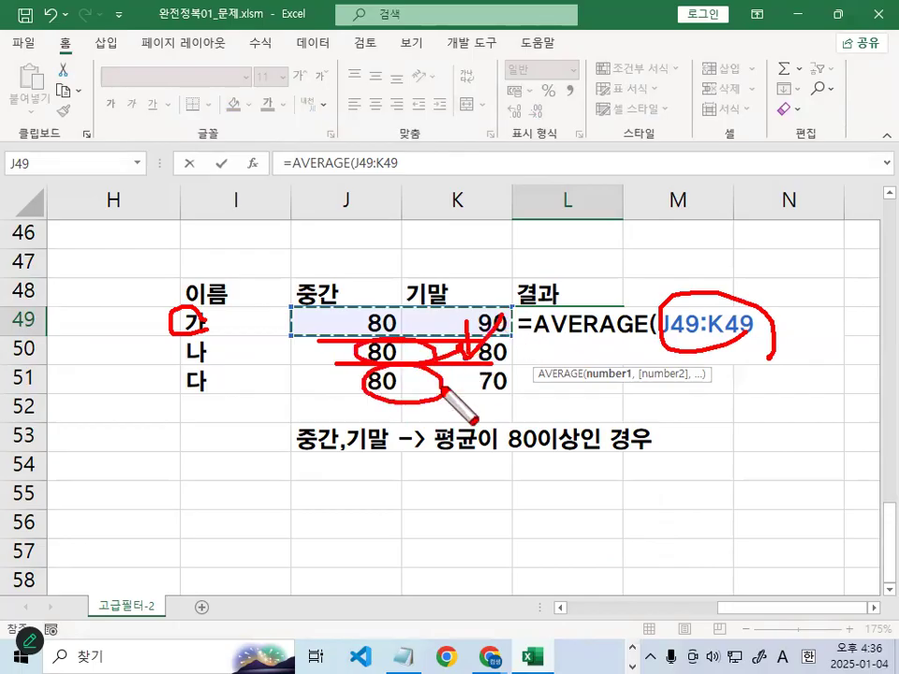
pyautogui.moveTo(410, 301)
pyautogui.mouseDown()
pyautogui.moveTo(415, 319)
pyautogui.moveTo(438, 296)
pyautogui.mouseUp()
pyautogui.moveTo(405, 328); pyautogui.dragTo(439, 319)
pyautogui.moveTo(404, 368); pyautogui.dragTo(488, 363)
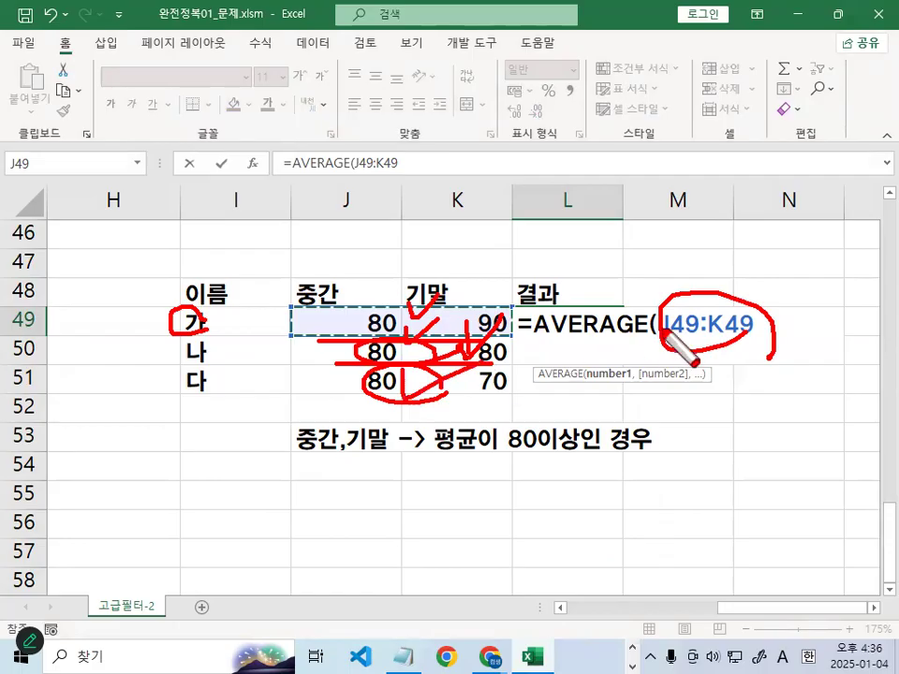
pyautogui.moveTo(551, 431); pyautogui.dragTo(560, 459)
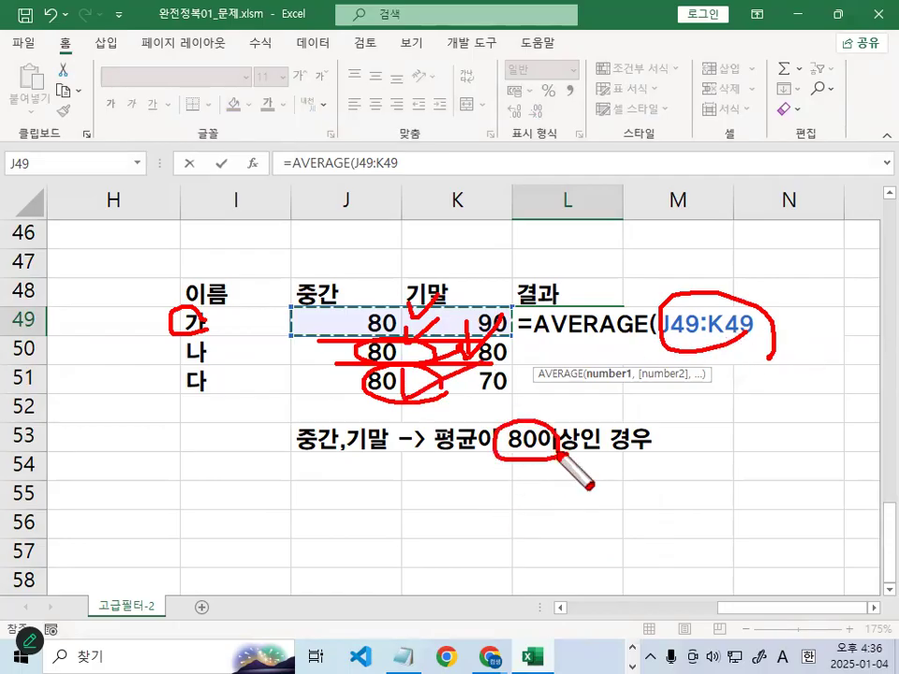
pyautogui.press('Escape')
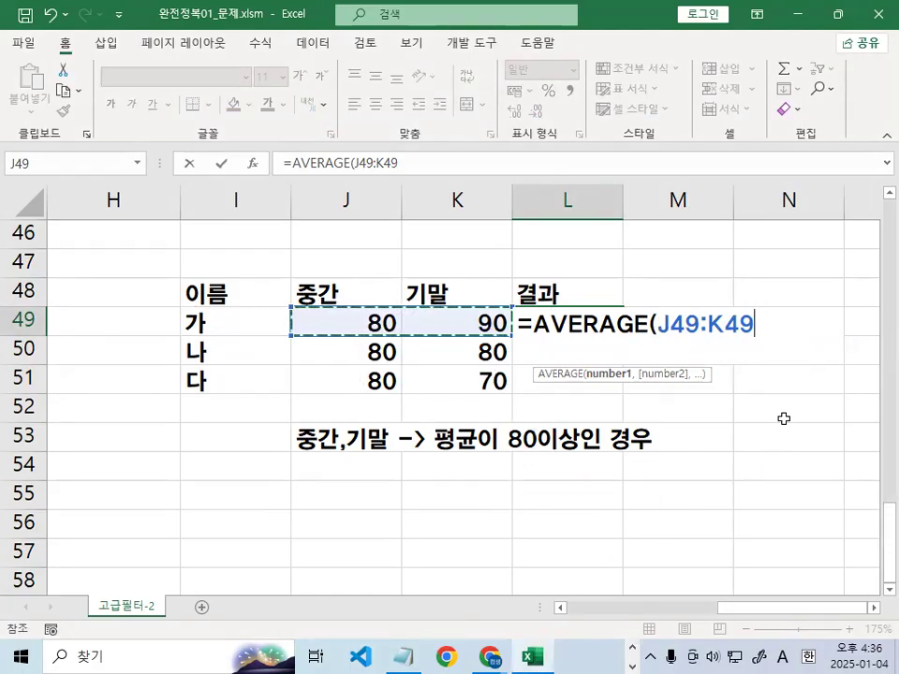
# Make the range in L49 absolute and complete the formula as =AVERAGE($J$49:$K$49)>=80
pyautogui.press('F4')
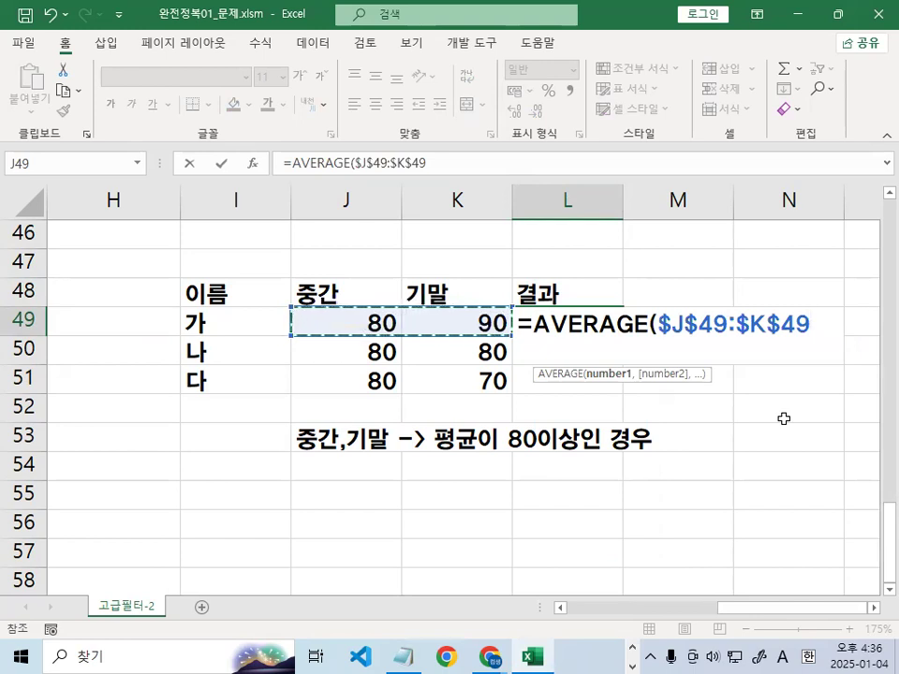
pyautogui.write(')>=80')
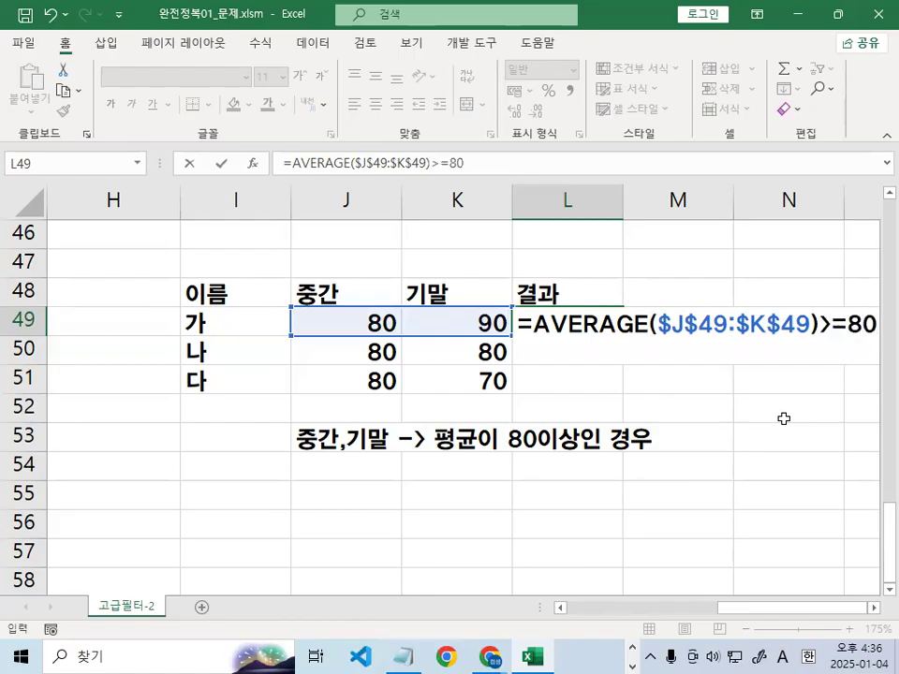
pyautogui.press('Return')
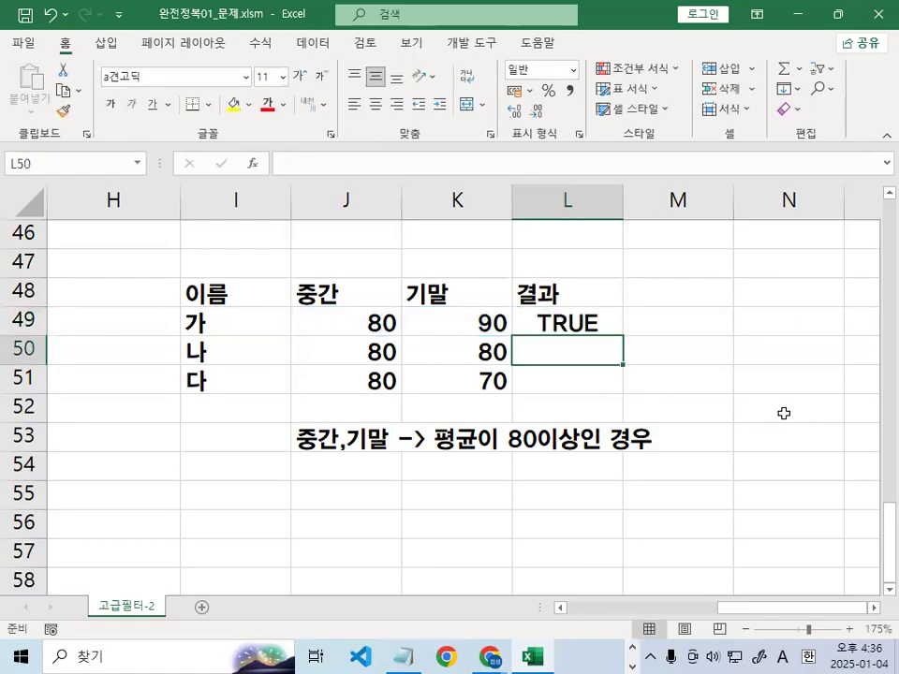
pyautogui.moveTo(379, 323); pyautogui.dragTo(499, 322)
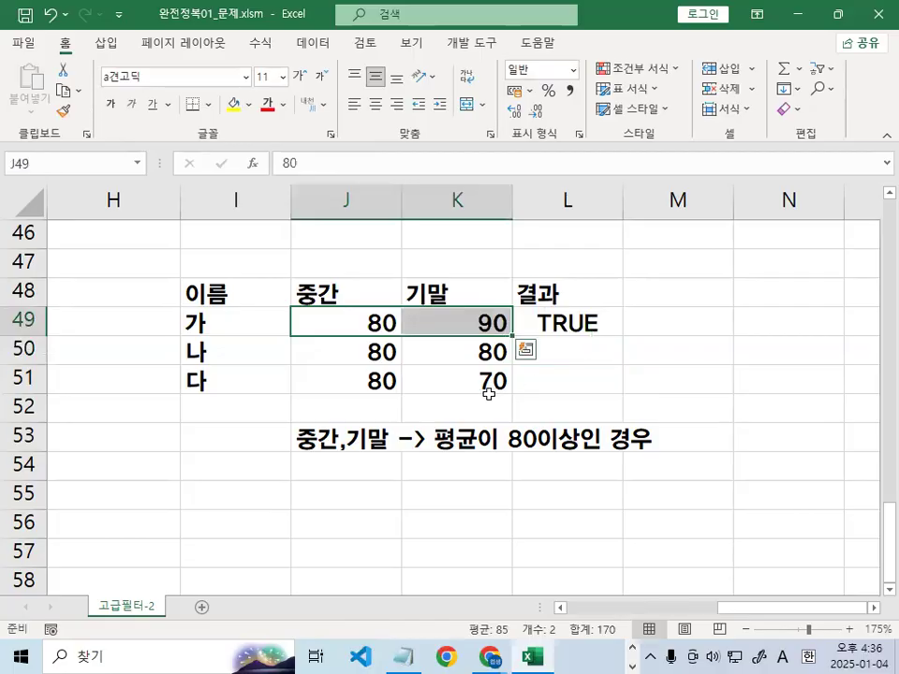
pyautogui.moveTo(375, 380); pyautogui.dragTo(477, 379)
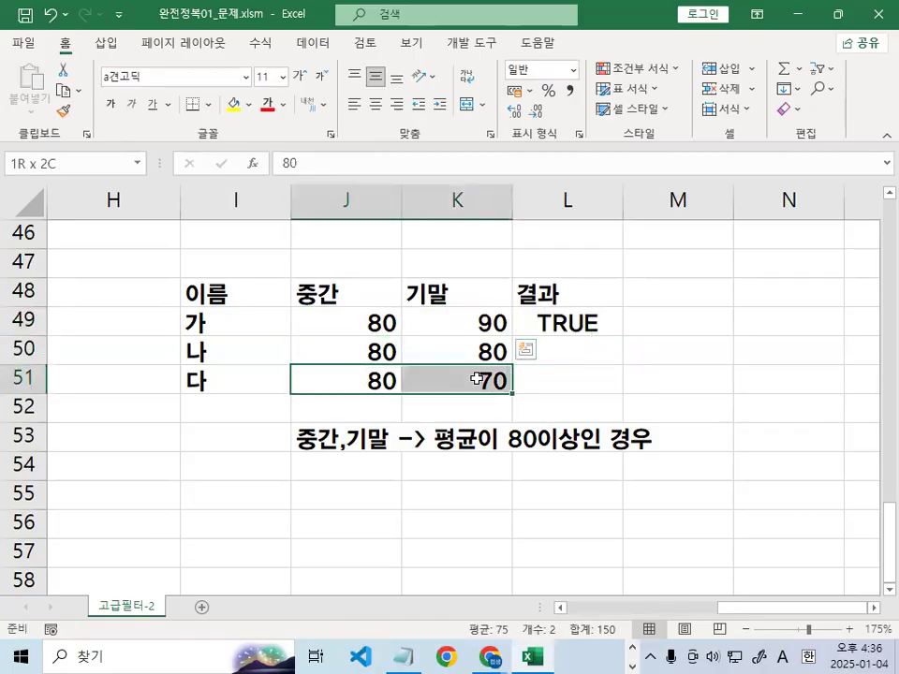
# Fill L49's absolute-reference formula down to L51 and inspect the range used by the copied formula in L50
pyautogui.click(573, 319)
pyautogui.moveTo(623, 336)
pyautogui.mouseDown()
pyautogui.moveTo(625, 390)
pyautogui.moveTo(591, 389)
pyautogui.mouseUp()
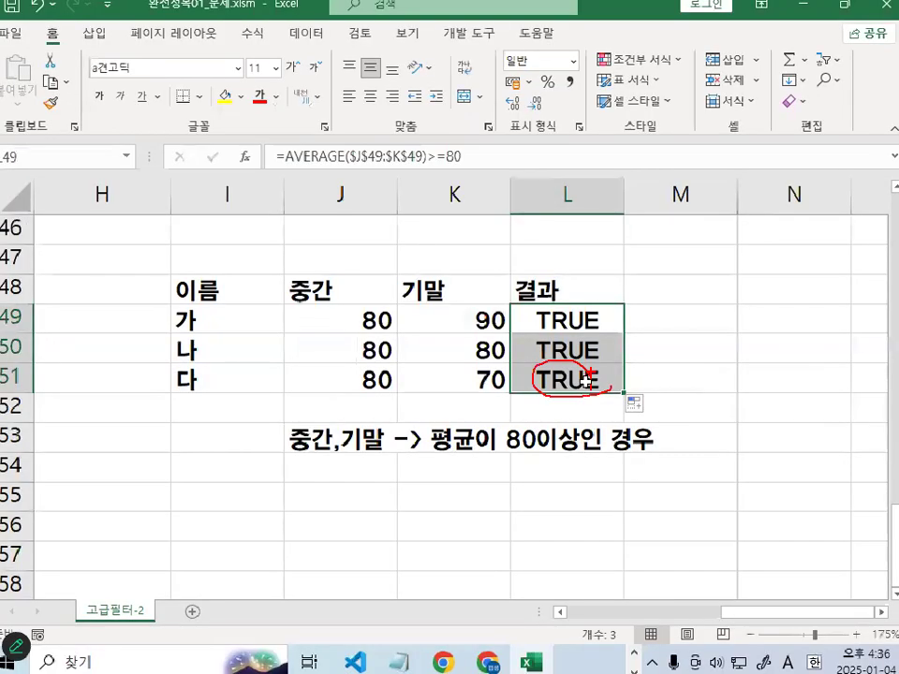
pyautogui.doubleClick(585, 351)
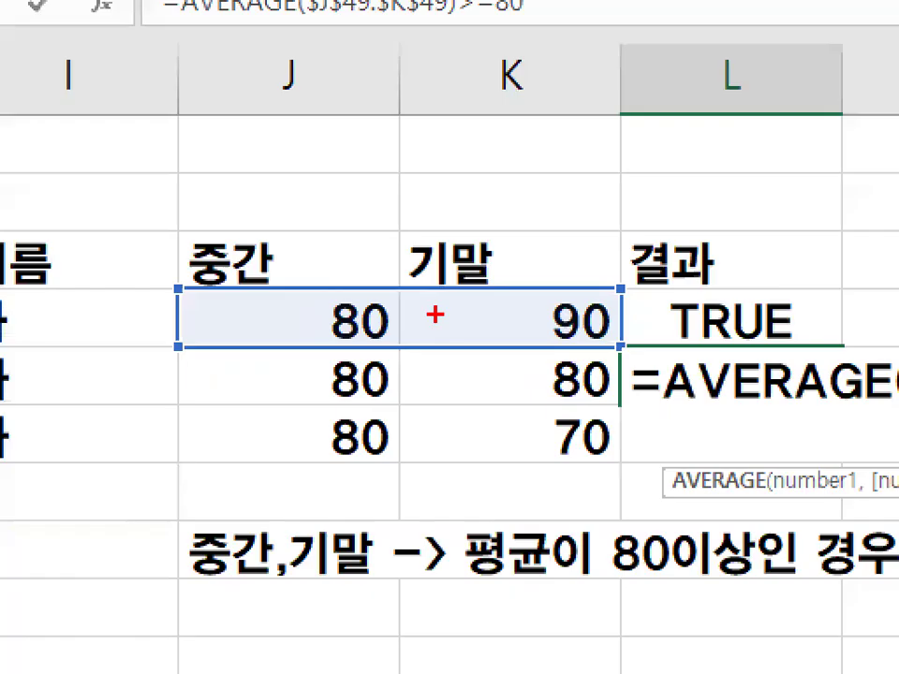
pyautogui.moveTo(461, 325); pyautogui.dragTo(411, 318)
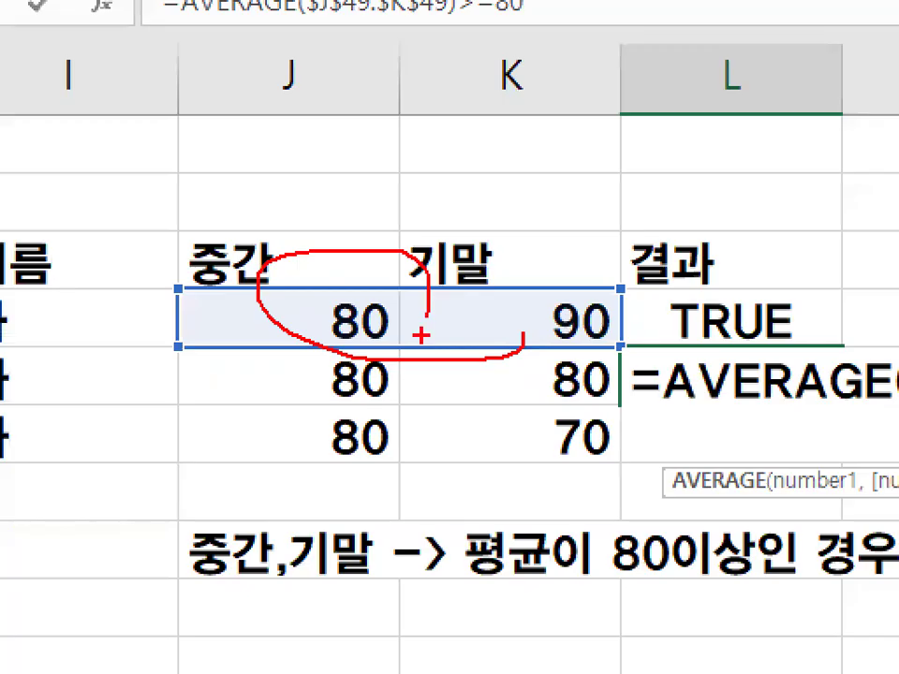
pyautogui.moveTo(273, 399); pyautogui.dragTo(607, 407)
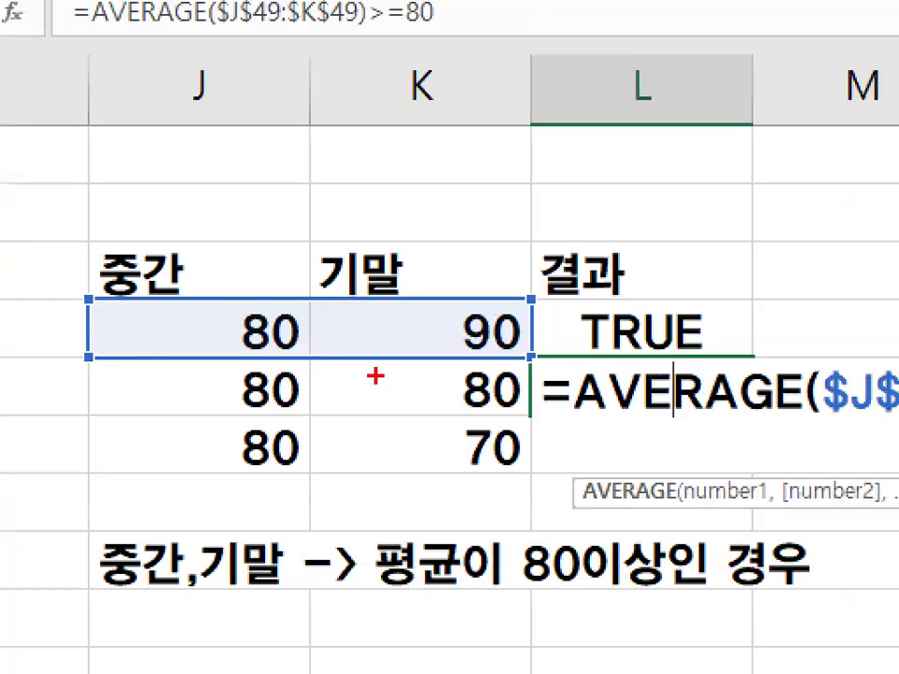
pyautogui.moveTo(402, 337)
pyautogui.mouseDown()
pyautogui.moveTo(180, 317)
pyautogui.moveTo(443, 360)
pyautogui.mouseUp()
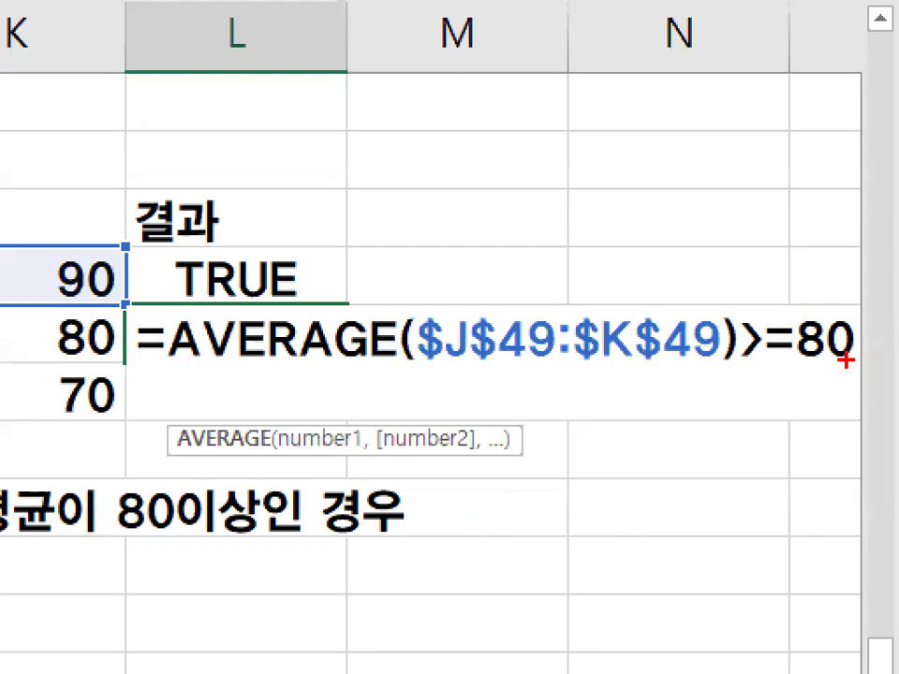
pyautogui.moveTo(845, 359); pyautogui.dragTo(861, 367)
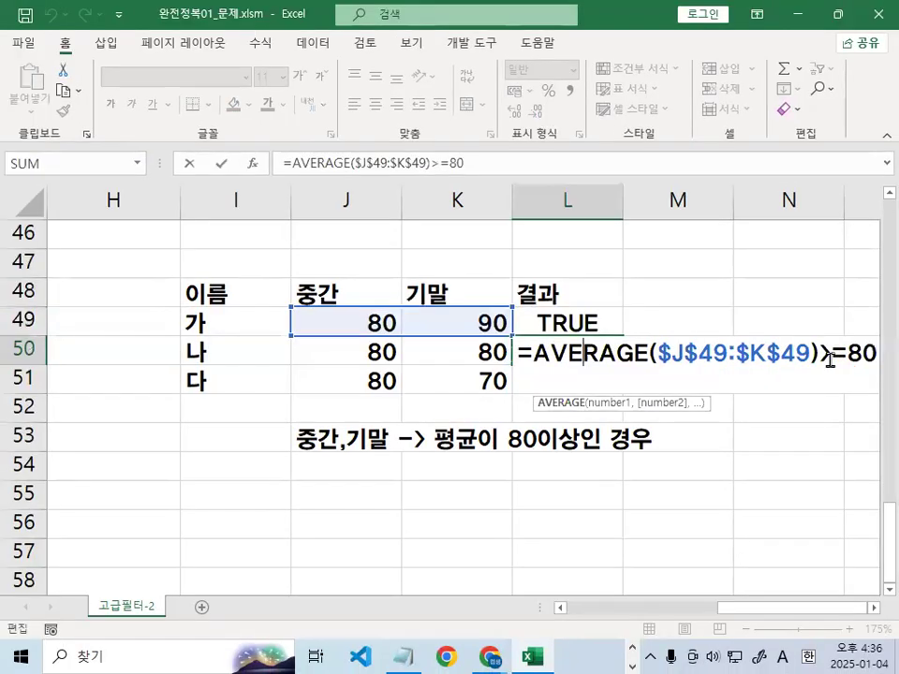
pyautogui.press('Escape')
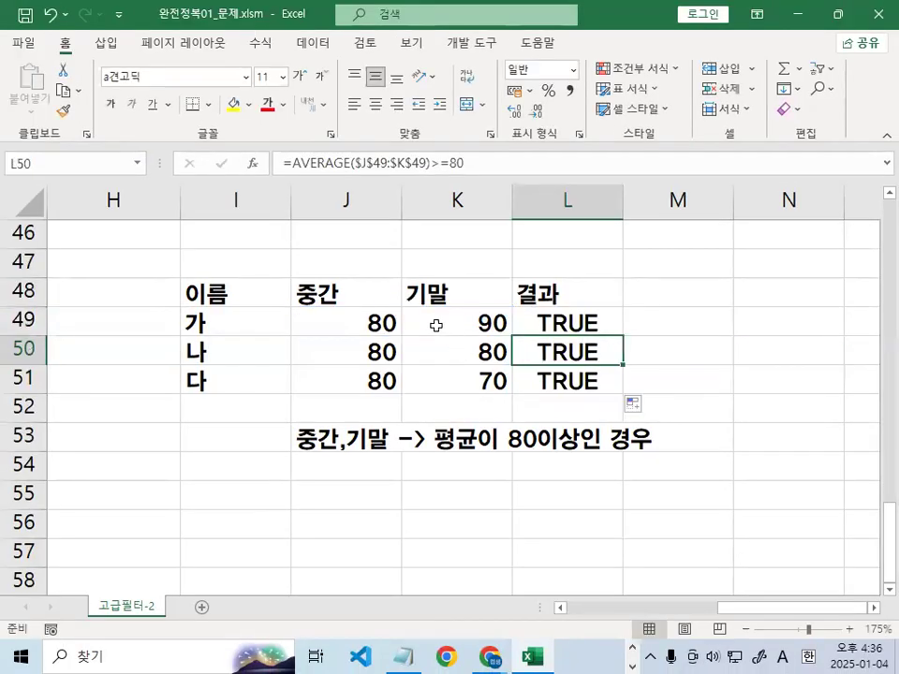
# Change the range in L49's formula to relative references, making it =AVERAGE(J49:K49)>=80
pyautogui.doubleClick(607, 318)
pyautogui.moveTo(657, 323); pyautogui.dragTo(807, 323)
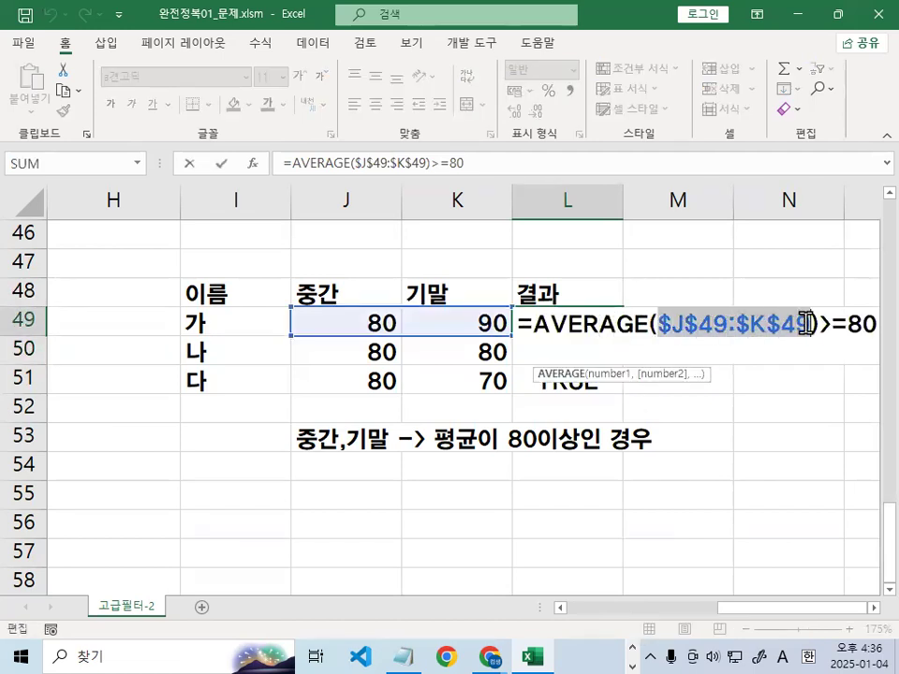
pyautogui.press('F4')
pyautogui.press('F4')
pyautogui.press('F4')
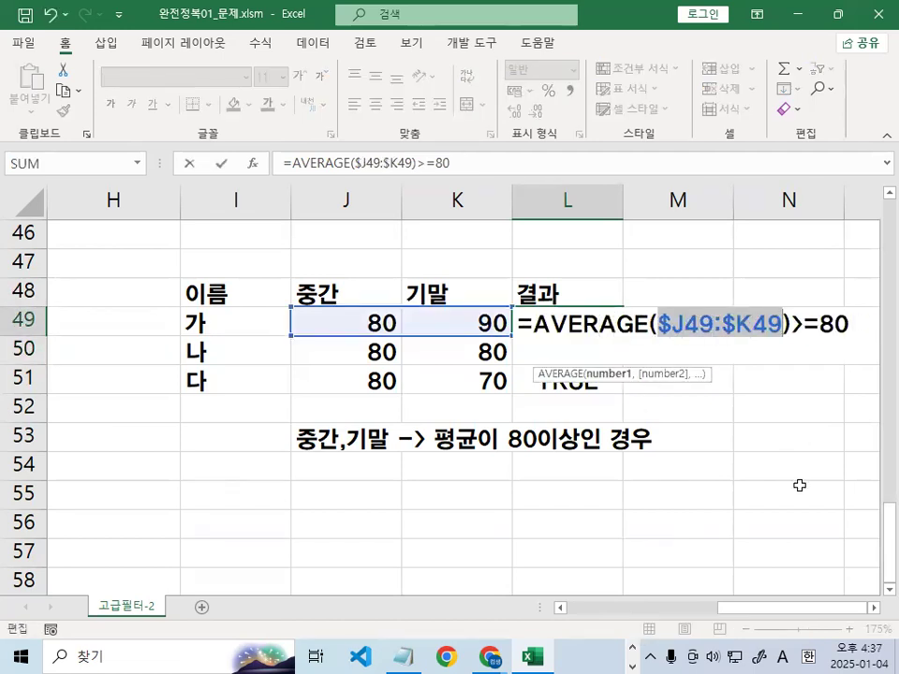
pyautogui.press('Return')
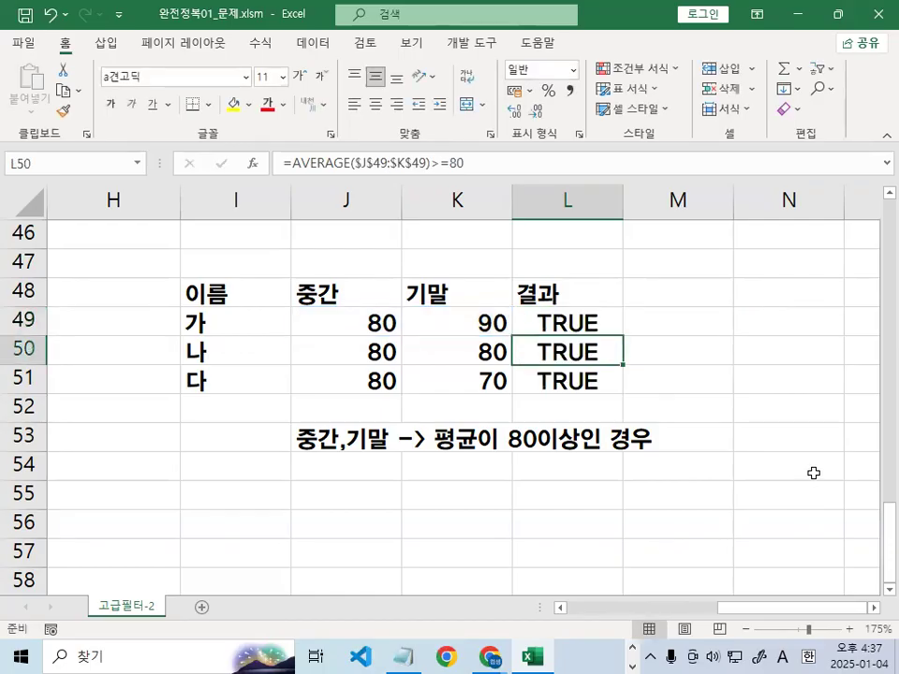
# Fill the relative-reference formula from L49 down to L51 in the 결과 column
pyautogui.click(562, 370)
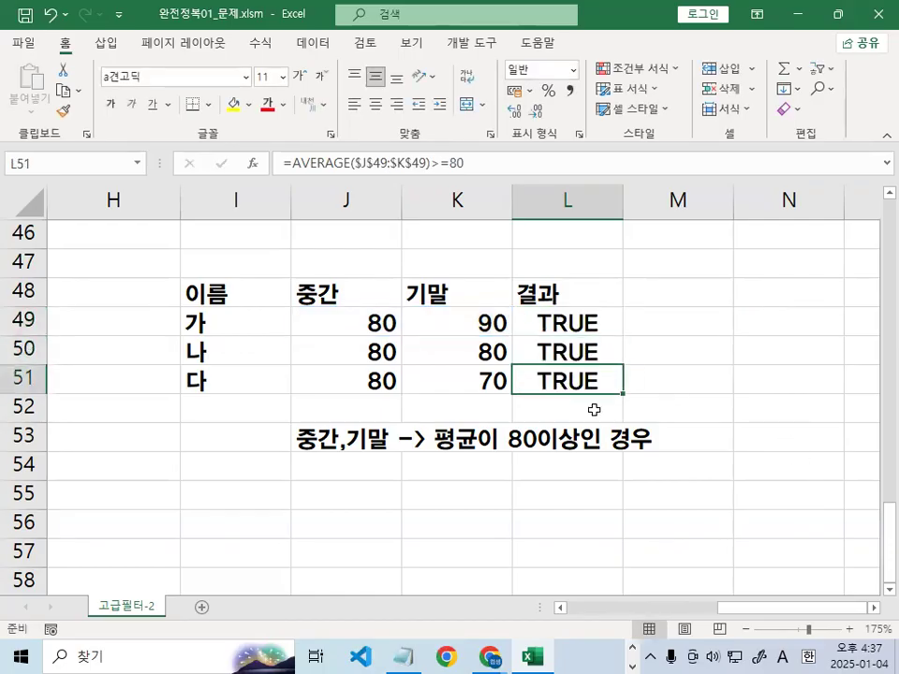
pyautogui.click(588, 318)
pyautogui.moveTo(623, 335); pyautogui.dragTo(626, 391)
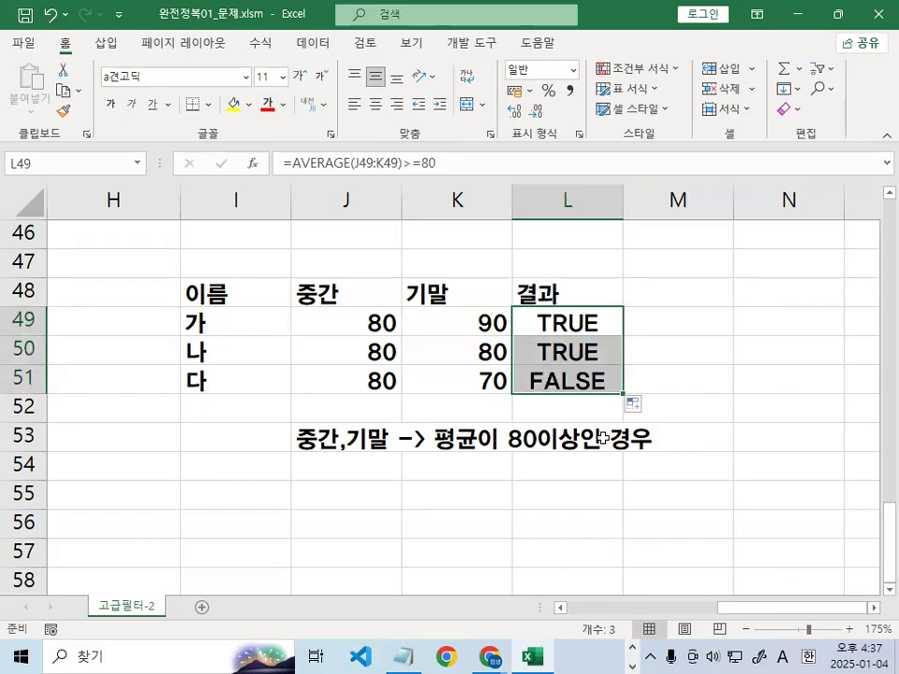
# Switch to the Notepad lesson notes and highlight the rules on absolute references for downward ranges and relative references for rightward ranges
pyautogui.click(405, 656)
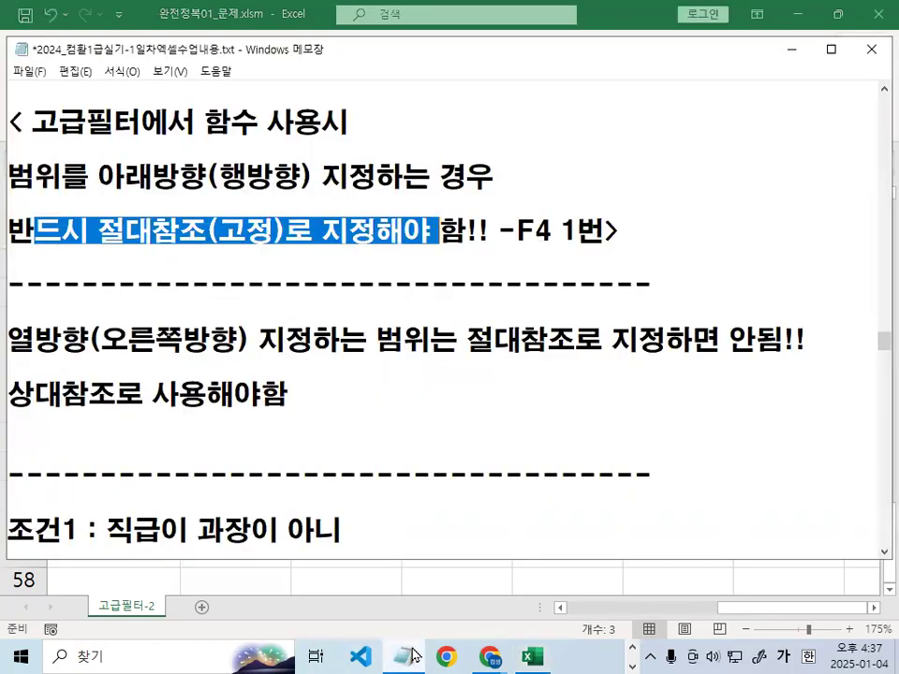
pyautogui.moveTo(11, 338); pyautogui.dragTo(413, 333)
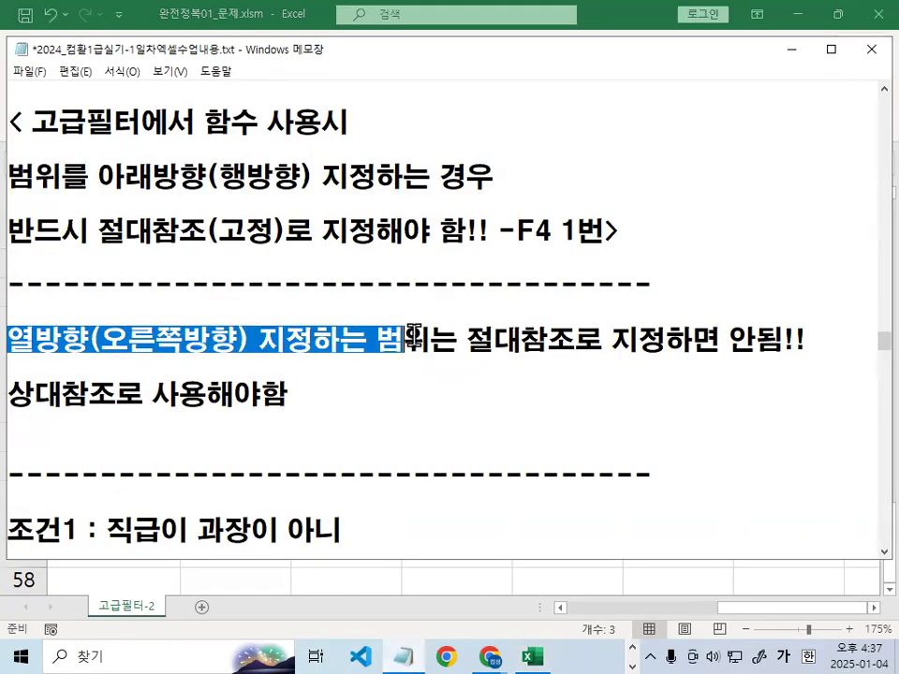
pyautogui.moveTo(466, 339); pyautogui.dragTo(789, 342)
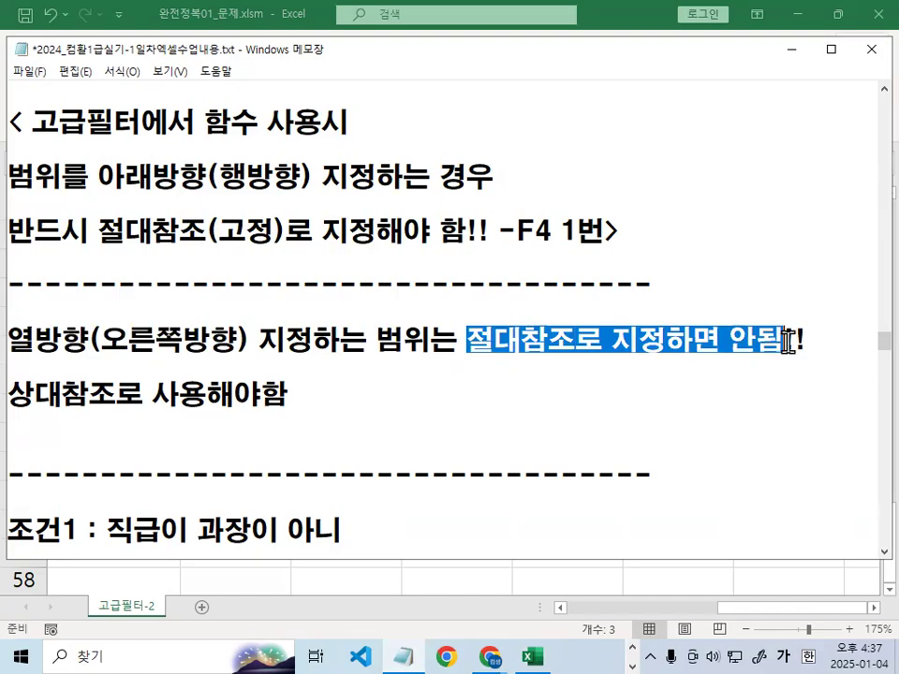
pyautogui.click(330, 335)
pyautogui.hotkey('ctrl', '2')
pyautogui.moveTo(358, 219); pyautogui.dragTo(378, 289)
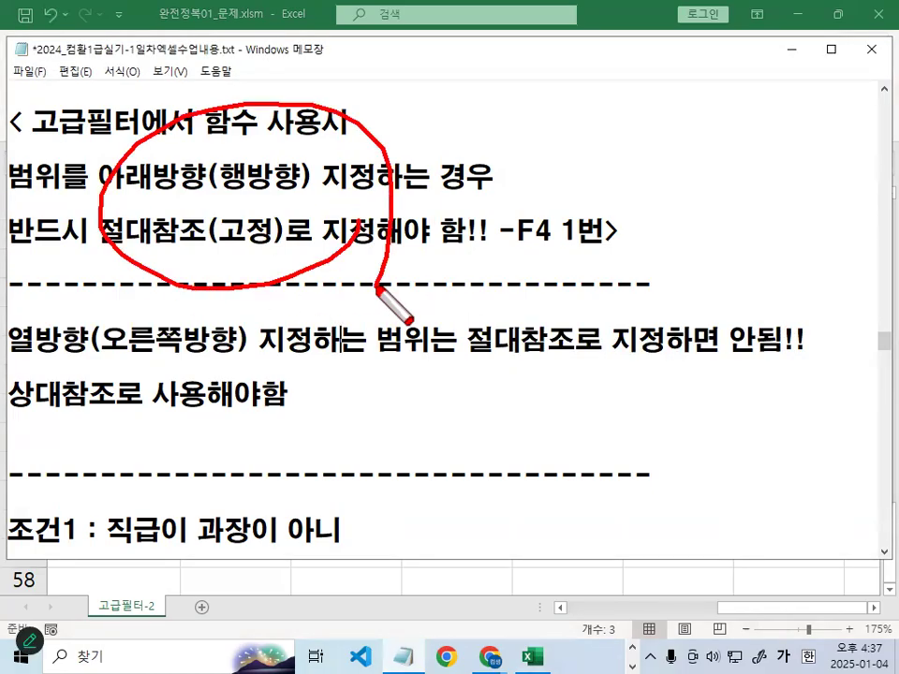
pyautogui.moveTo(504, 213); pyautogui.dragTo(478, 260)
pyautogui.moveTo(476, 215); pyautogui.dragTo(504, 260)
pyautogui.moveTo(573, 198); pyautogui.dragTo(609, 238)
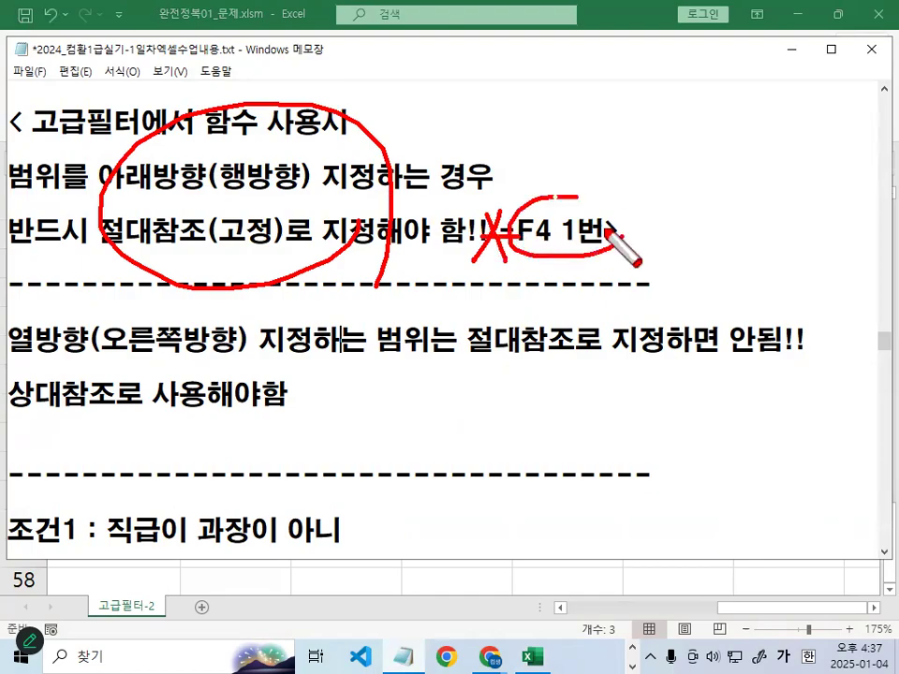
pyautogui.press('Escape')
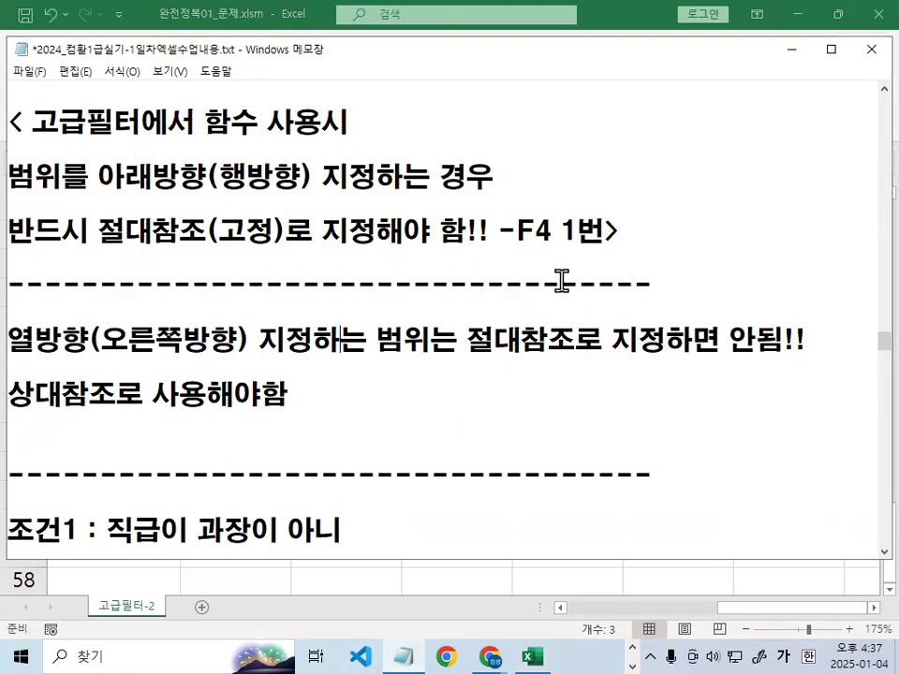
# Add the expression 직급<>"과장" after the 조건1 text in the notes
pyautogui.scroll(-2, 562, 281)
pyautogui.moveTo(107, 283); pyautogui.dragTo(349, 285)
pyautogui.moveTo(104, 285); pyautogui.dragTo(352, 288)
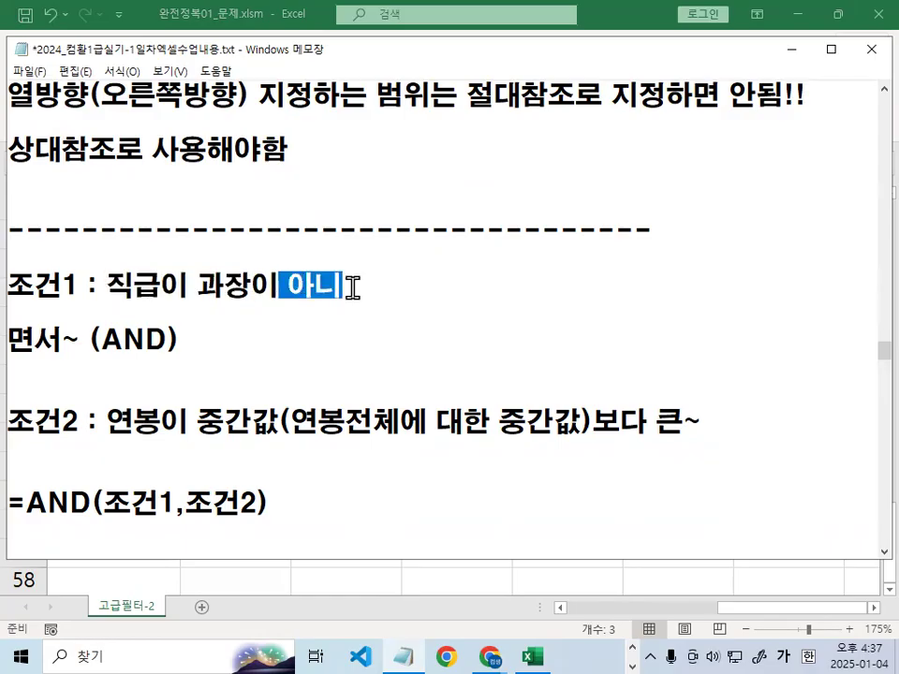
pyautogui.click(265, 341)
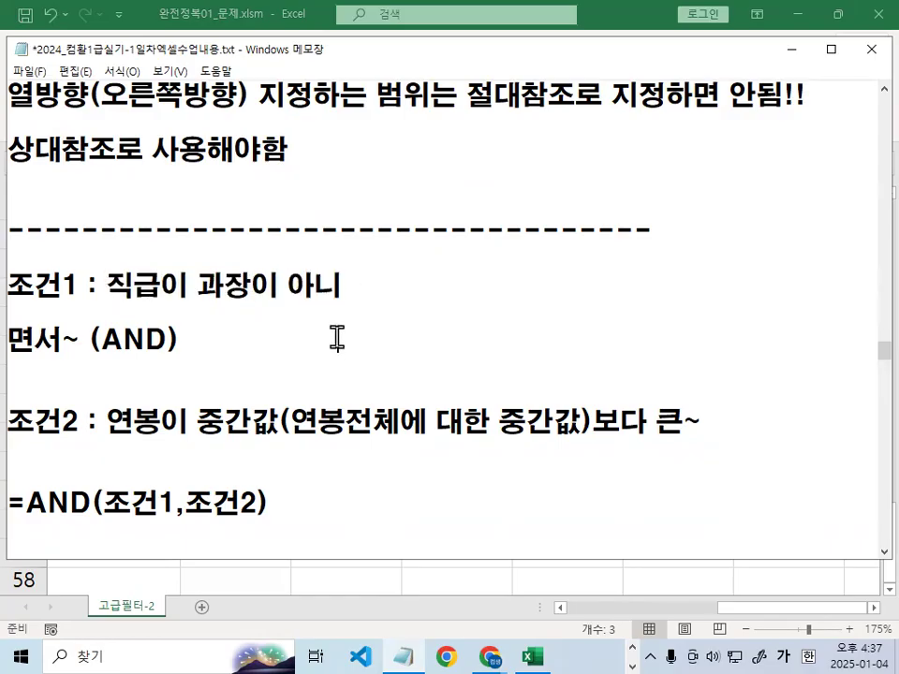
pyautogui.click(386, 288)
pyautogui.write('직급')
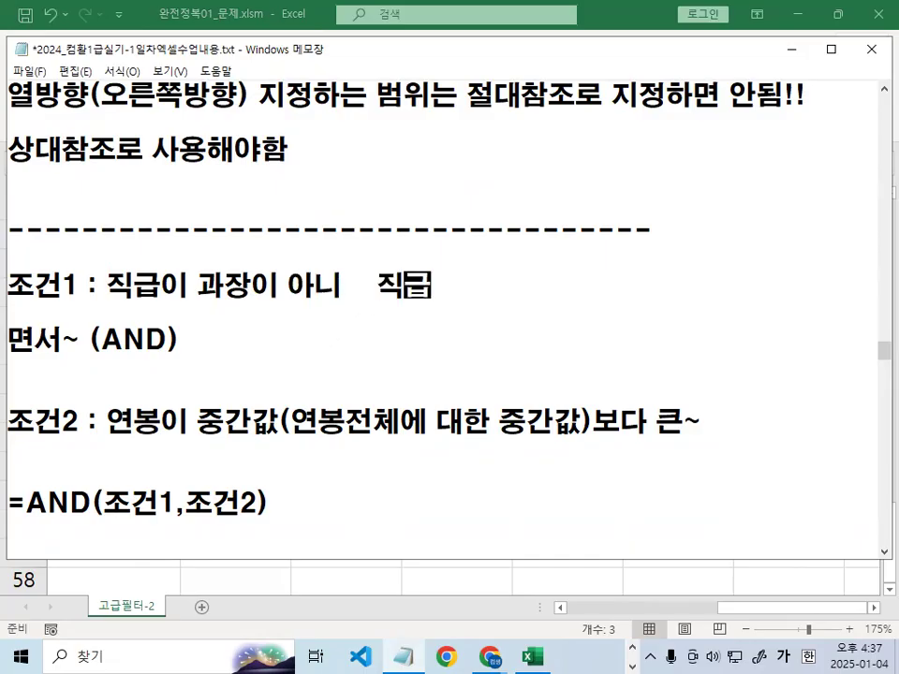
pyautogui.write('<>"과장"')
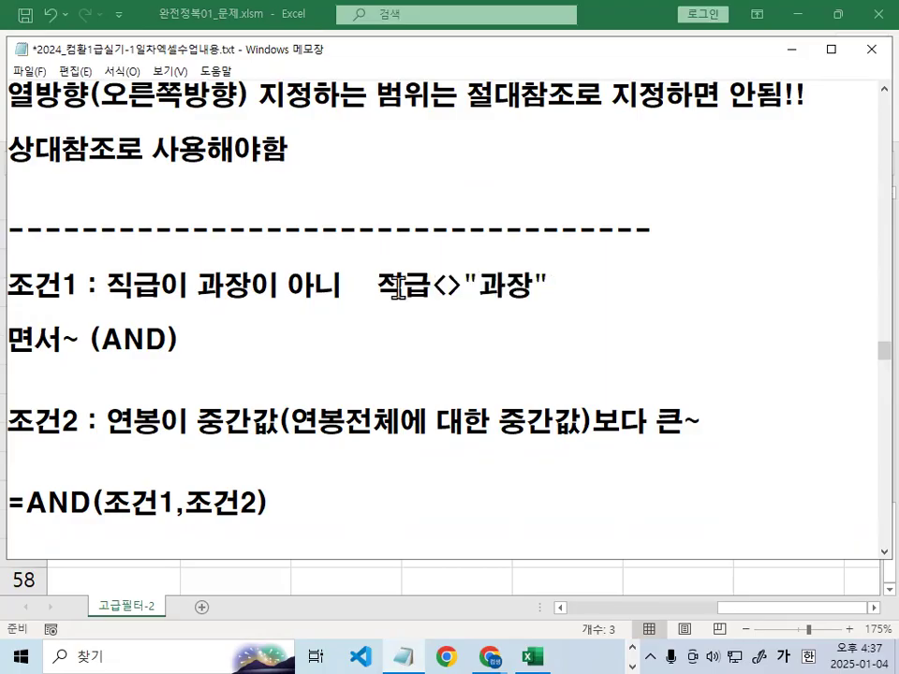
# Cross out the <> operator with the annotation pen, and delete 직급<>"과장" from the 조건1 line
pyautogui.moveTo(432, 285); pyautogui.dragTo(465, 281)
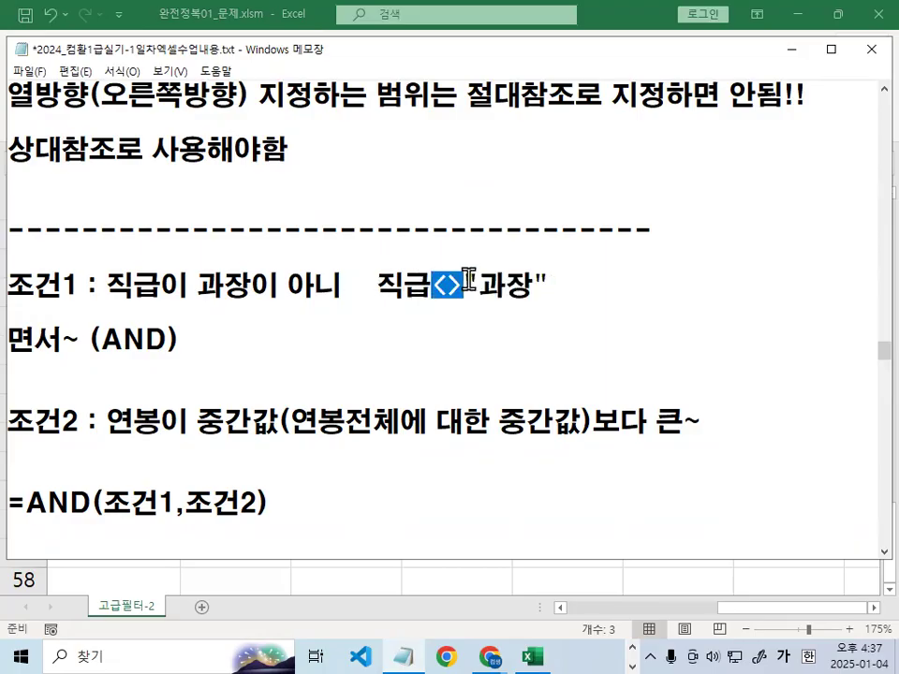
pyautogui.hotkey('ctrl', '1')
pyautogui.moveTo(483, 236); pyautogui.dragTo(396, 335)
pyautogui.moveTo(406, 261); pyautogui.dragTo(461, 375)
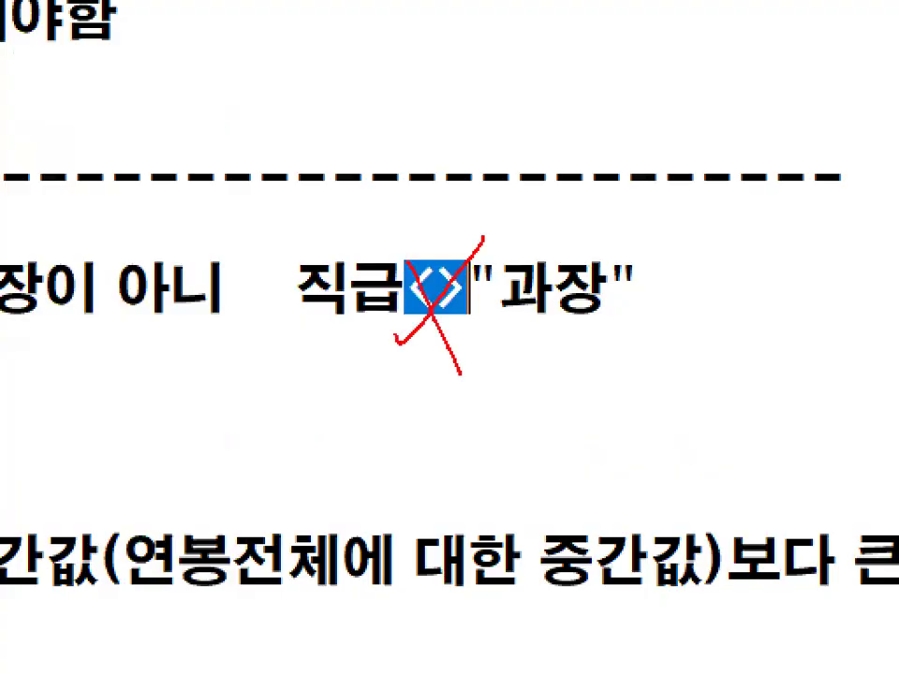
pyautogui.moveTo(562, 367); pyautogui.dragTo(609, 412)
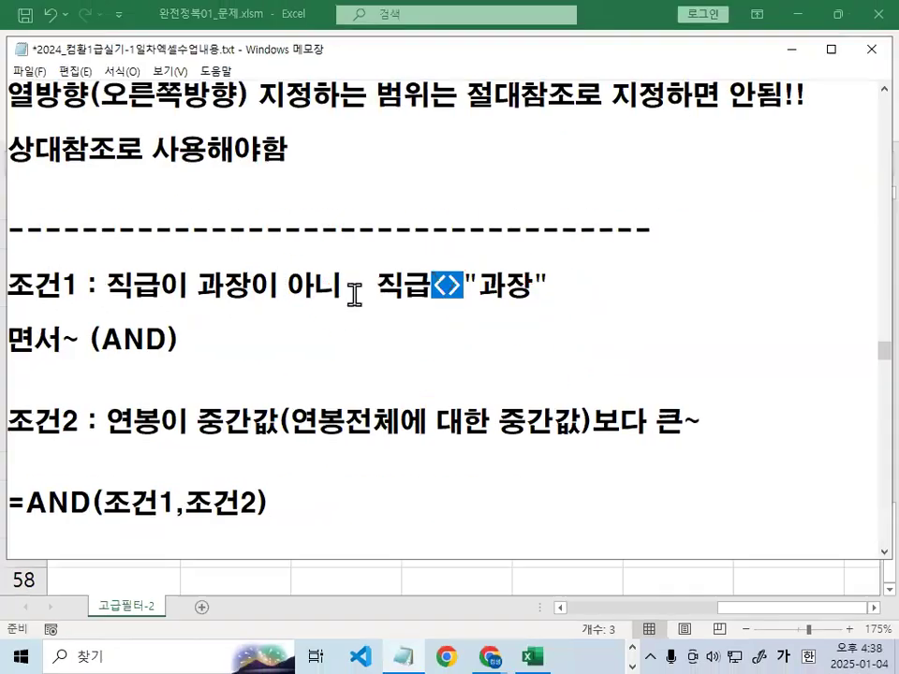
pyautogui.moveTo(248, 304); pyautogui.dragTo(759, 308)
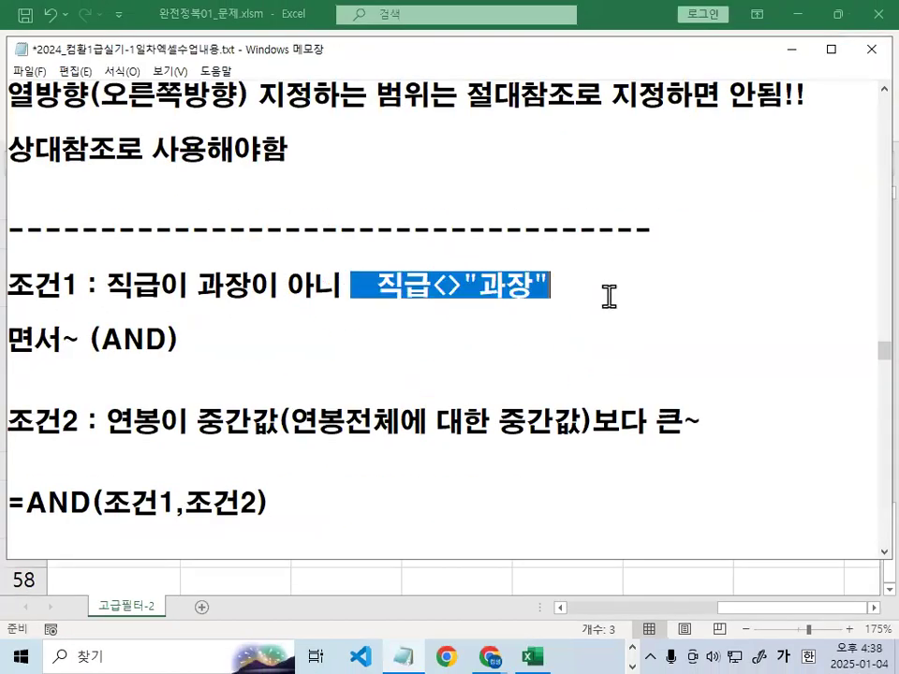
pyautogui.press('Delete')
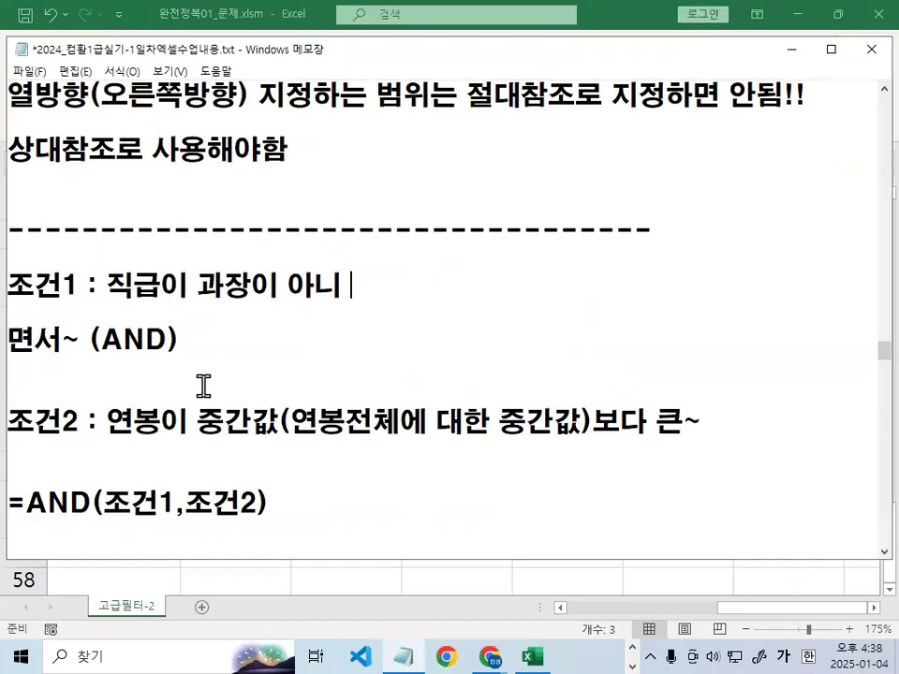
# Highlight 조건1, 조건2 and the linking word 면서~, along with the =AND(조건1,조건2) structure in the notes
pyautogui.moveTo(108, 291); pyautogui.dragTo(344, 286)
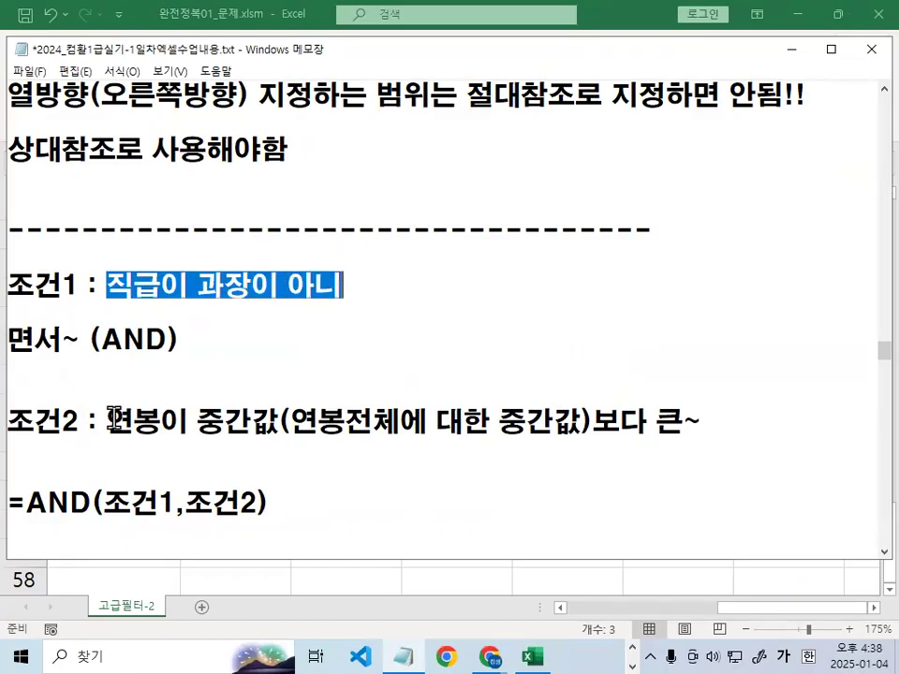
pyautogui.moveTo(97, 422); pyautogui.dragTo(676, 427)
pyautogui.moveTo(81, 339); pyautogui.dragTo(18, 337)
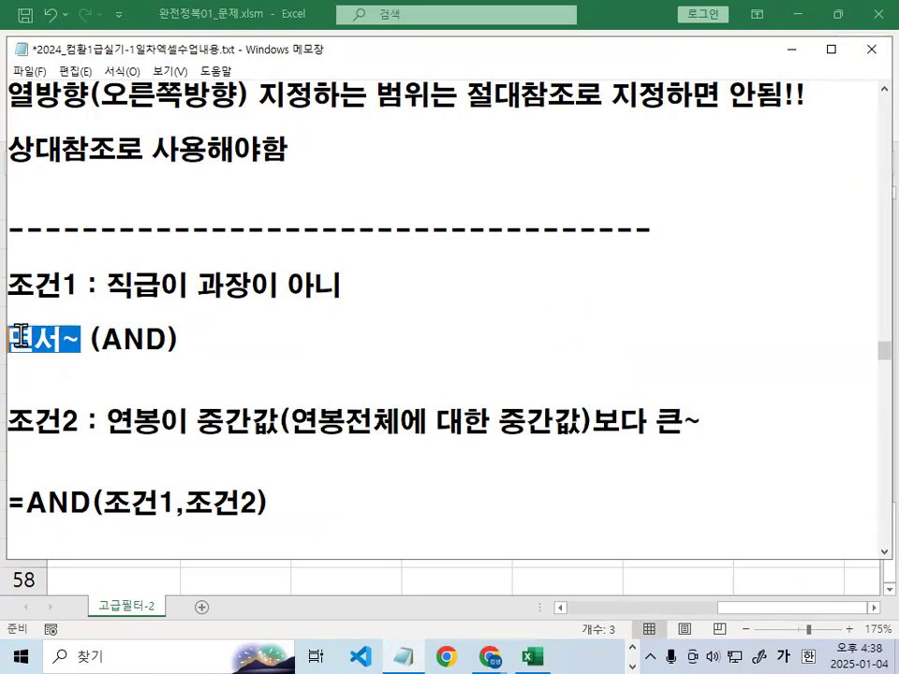
pyautogui.scroll(-1, 196, 483)
pyautogui.moveTo(28, 422); pyautogui.dragTo(254, 420)
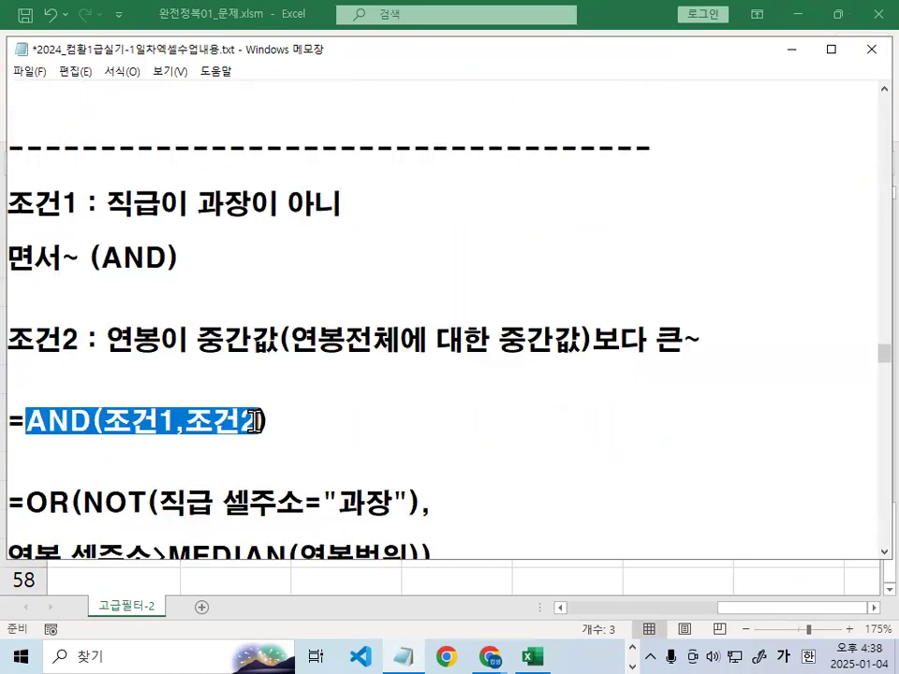
# Insert four blank lines above the completed =AND(NOT(C3="과장"),E3>MEDIAN($E$3:$E$27)) formula to push it out of view
pyautogui.scroll(-2, 255, 421)
pyautogui.click(237, 489)
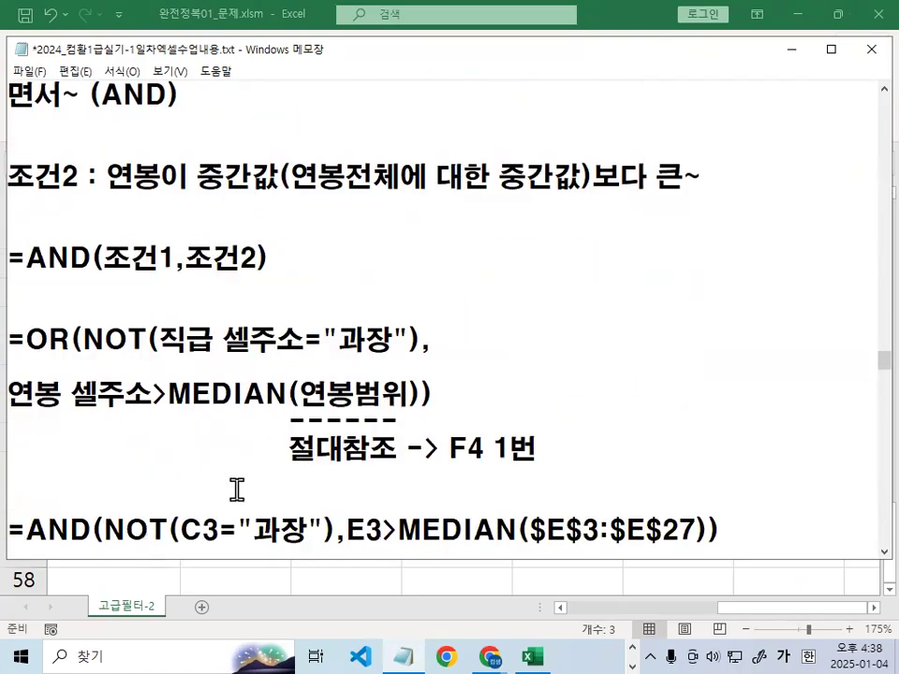
pyautogui.press('Return')
pyautogui.press('Return')
pyautogui.press('Return')
pyautogui.press('Return')
pyautogui.scroll(1, 331, 492)
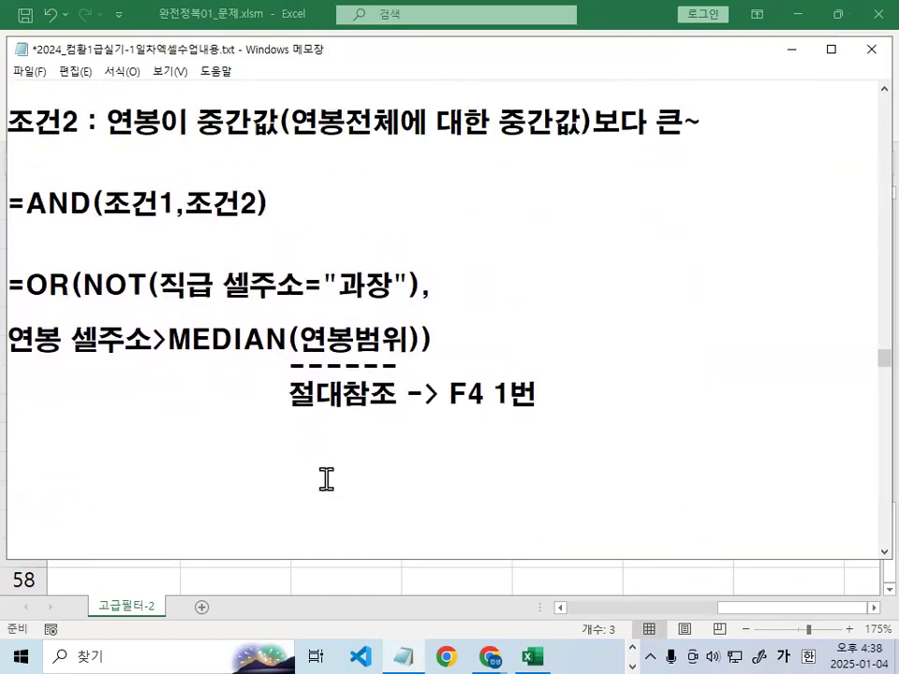
# Replace OR with AND in the formula outline that begins with NOT(직급 셀주소="과장"), and underline the corrected function name
pyautogui.moveTo(26, 205); pyautogui.dragTo(91, 197)
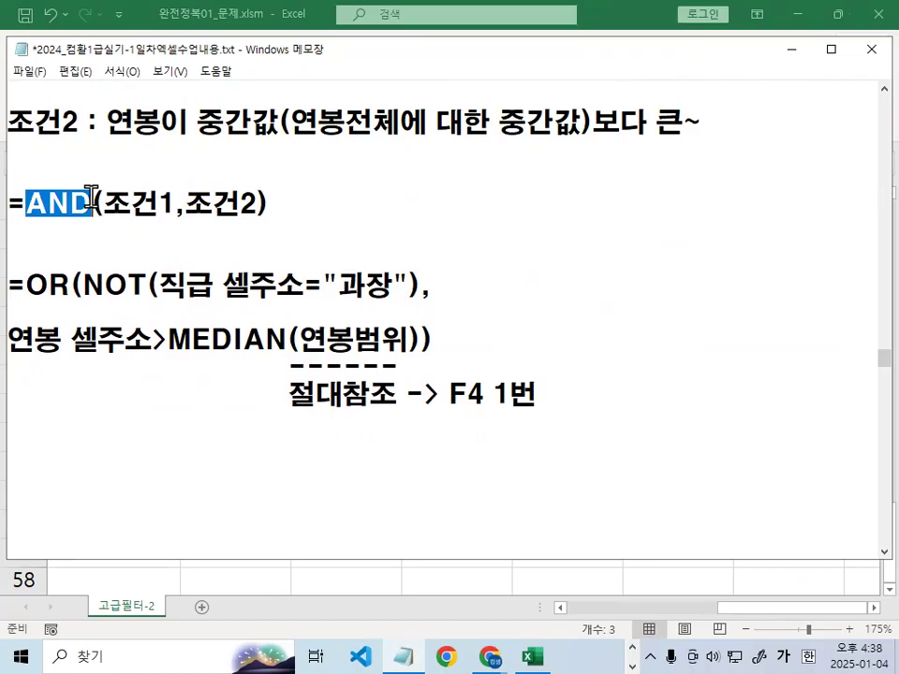
pyautogui.moveTo(26, 283); pyautogui.dragTo(73, 279)
pyautogui.write('AND')
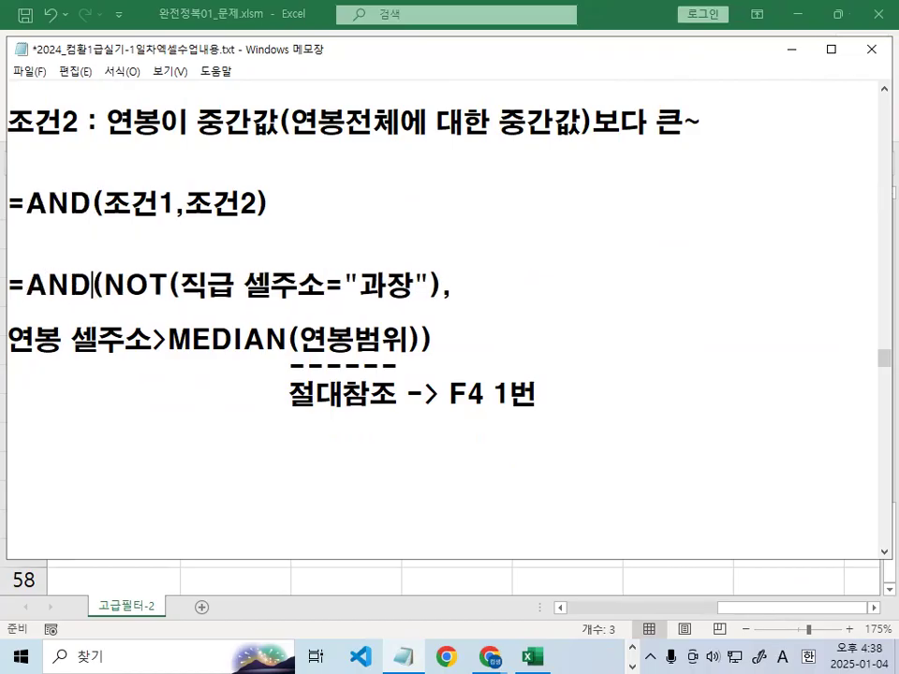
pyautogui.hotkey('ctrl', '2')
pyautogui.moveTo(22, 300); pyautogui.dragTo(62, 300)
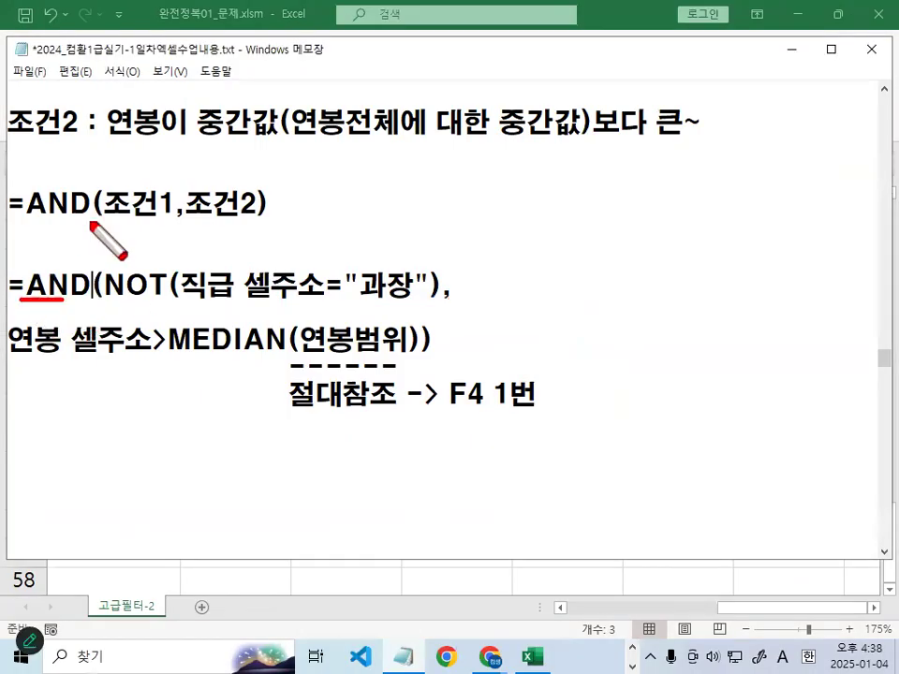
# Underline 조건1 and NOT(직급 셀주소="과장") in the notes with the annotation pen, circle its parts, and draw an arrow from = to NOT
pyautogui.moveTo(96, 217); pyautogui.dragTo(165, 216)
pyautogui.moveTo(103, 301); pyautogui.dragTo(427, 302)
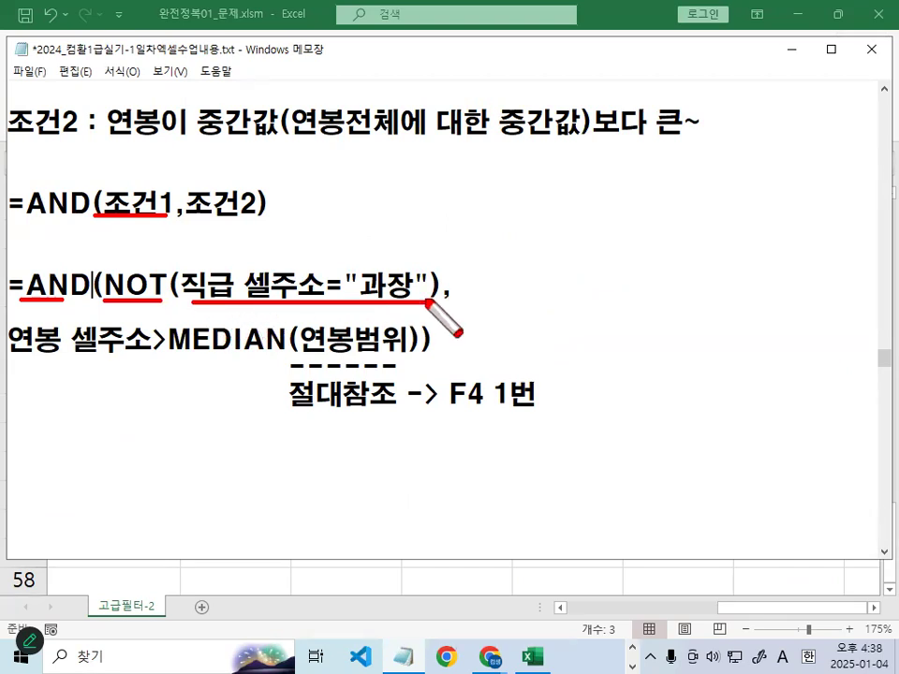
pyautogui.moveTo(198, 298)
pyautogui.mouseDown()
pyautogui.moveTo(206, 267)
pyautogui.moveTo(248, 298)
pyautogui.mouseUp()
pyautogui.moveTo(404, 298)
pyautogui.mouseDown()
pyautogui.moveTo(367, 305)
pyautogui.moveTo(297, 230)
pyautogui.moveTo(161, 285)
pyautogui.mouseUp()
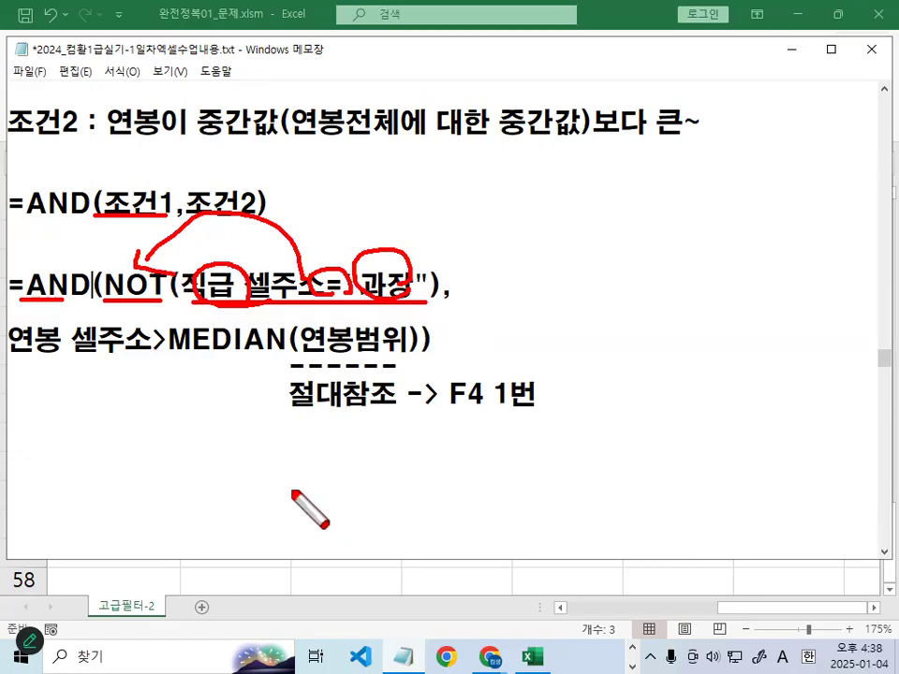
pyautogui.press('Escape')
# Highlight 과장, NOT, the equals sign and the separating comma in the first condition of the notes' AND formula
pyautogui.moveTo(358, 284); pyautogui.dragTo(403, 283)
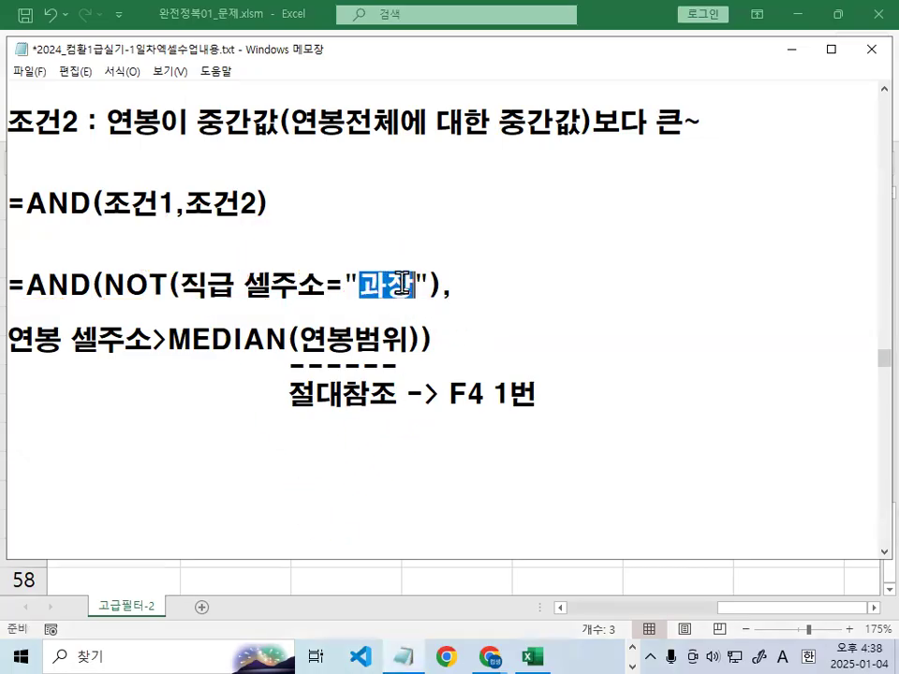
pyautogui.moveTo(101, 285); pyautogui.dragTo(169, 283)
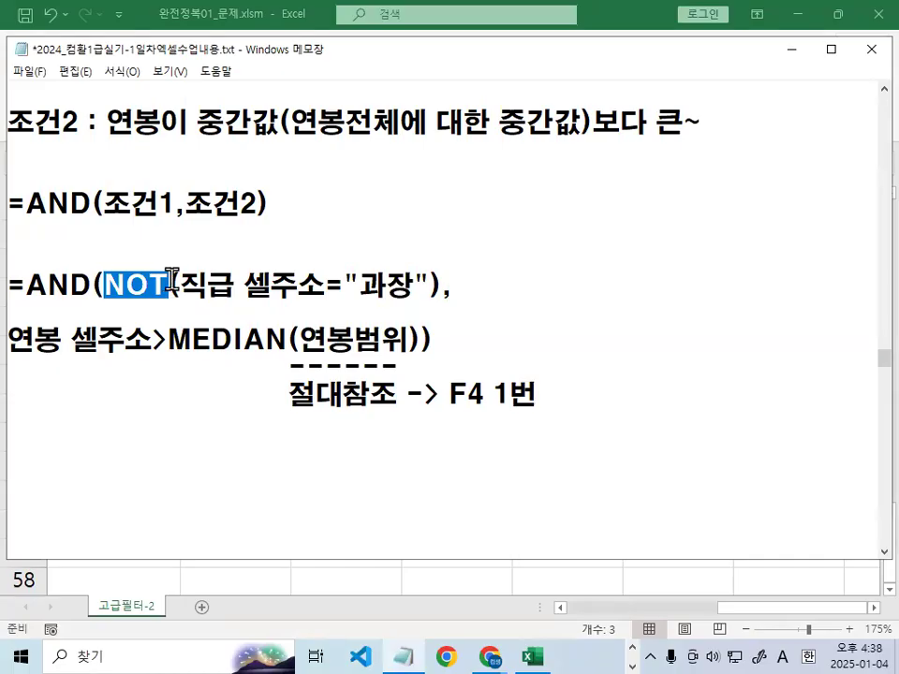
pyautogui.moveTo(326, 285); pyautogui.dragTo(342, 285)
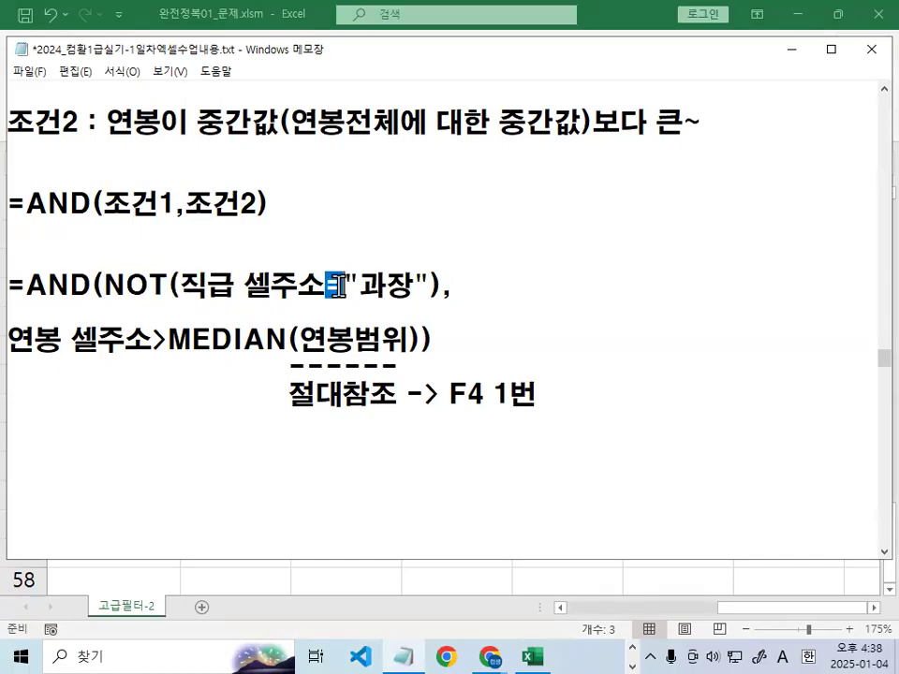
pyautogui.moveTo(103, 284); pyautogui.dragTo(168, 285)
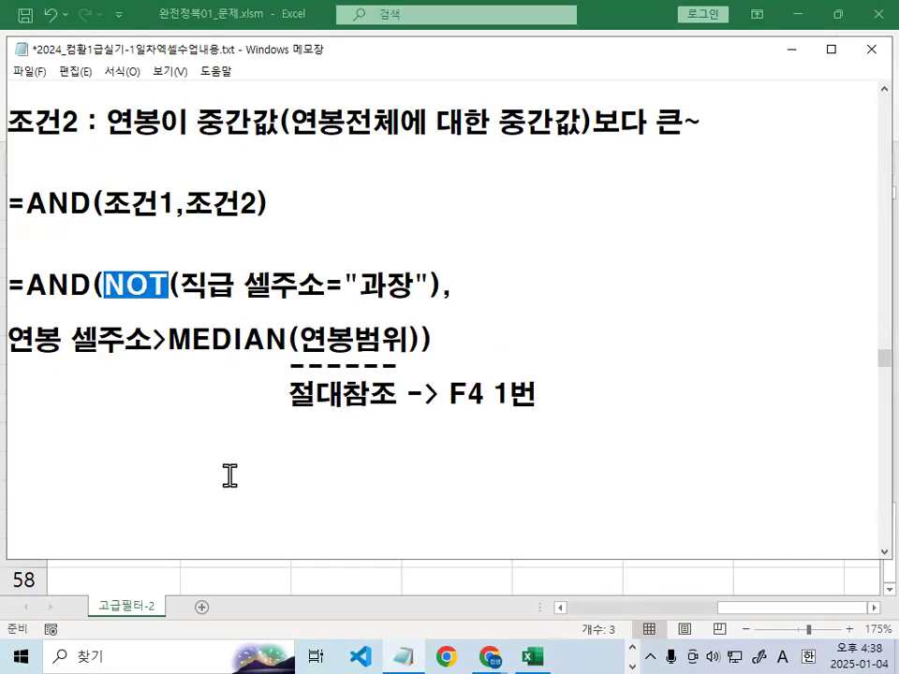
pyautogui.moveTo(103, 285); pyautogui.dragTo(451, 288)
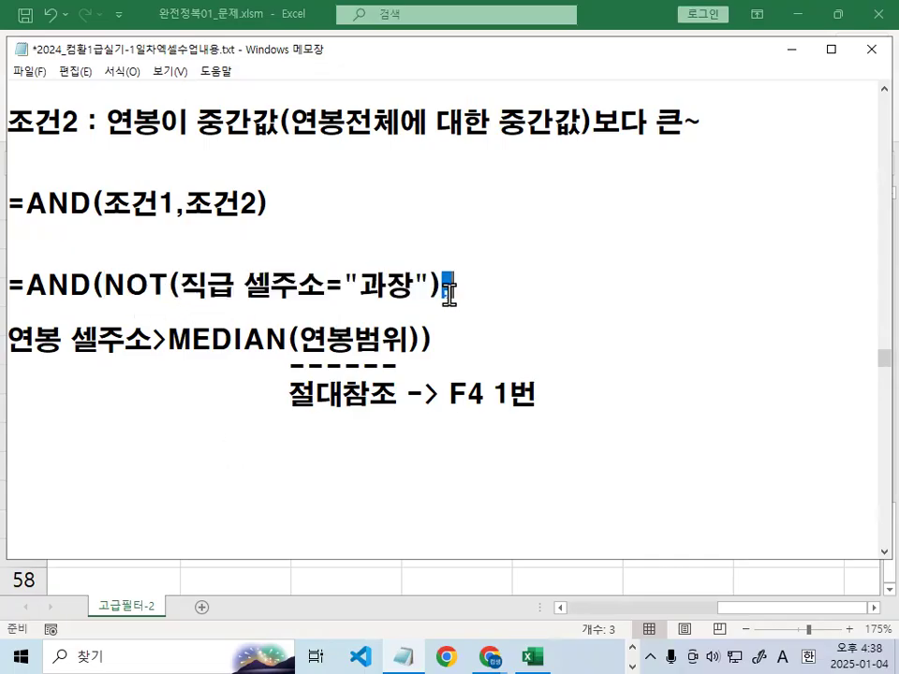
# Highlight 연봉 셀주소, the > operator and MEDIAN(연봉범위) in the formula's second condition
pyautogui.moveTo(19, 341); pyautogui.dragTo(141, 340)
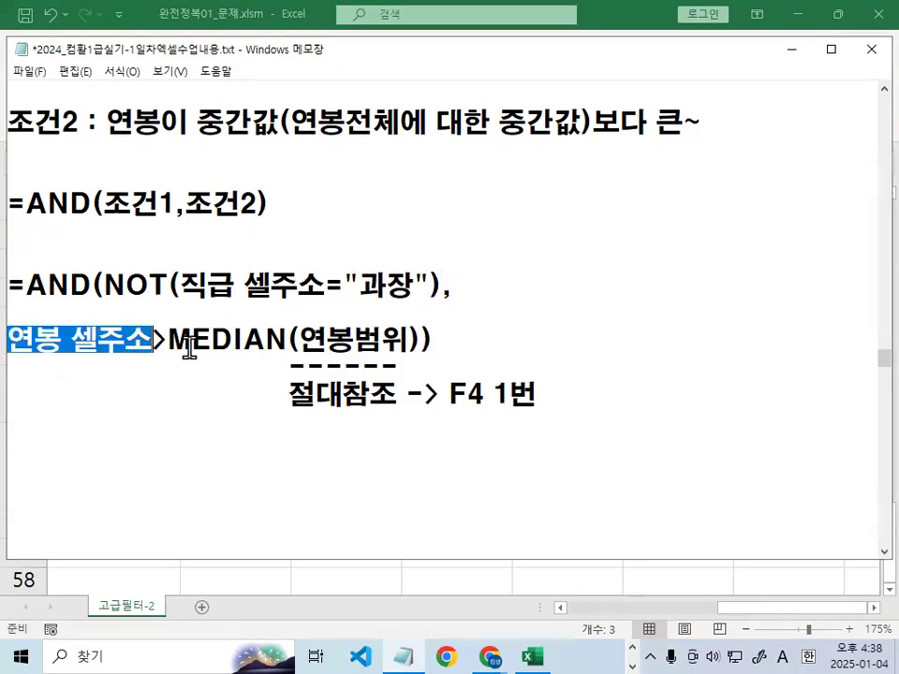
pyautogui.moveTo(170, 340); pyautogui.dragTo(153, 339)
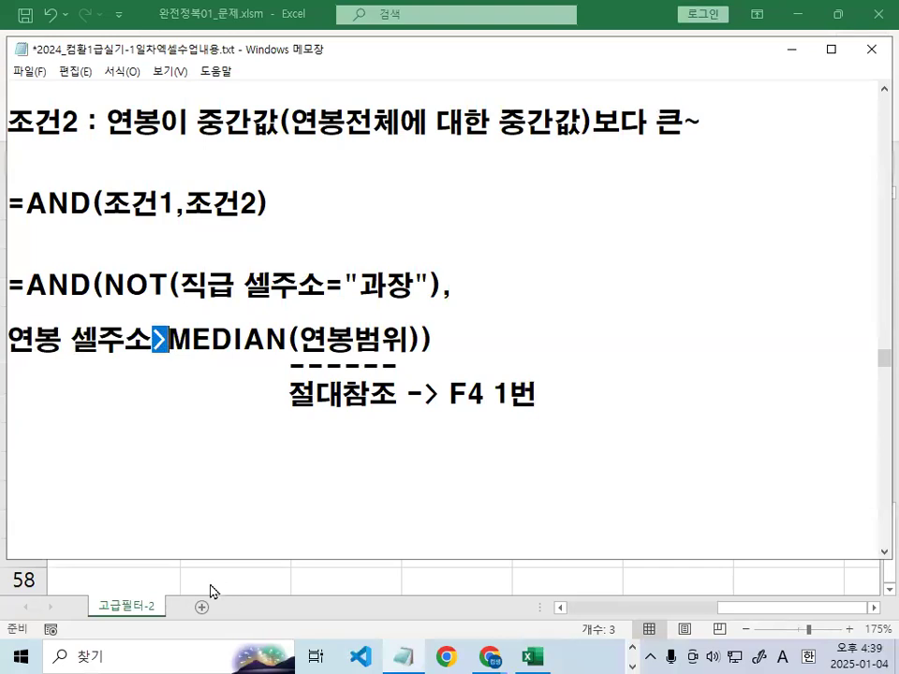
pyautogui.moveTo(169, 340); pyautogui.dragTo(411, 337)
# Annotate the salary range with a long downward arrow, underline 절대참조, and circle F4 1번
pyautogui.hotkey('ctrl', '2')
pyautogui.moveTo(664, 168); pyautogui.dragTo(664, 510)
pyautogui.moveTo(633, 473); pyautogui.dragTo(695, 446)
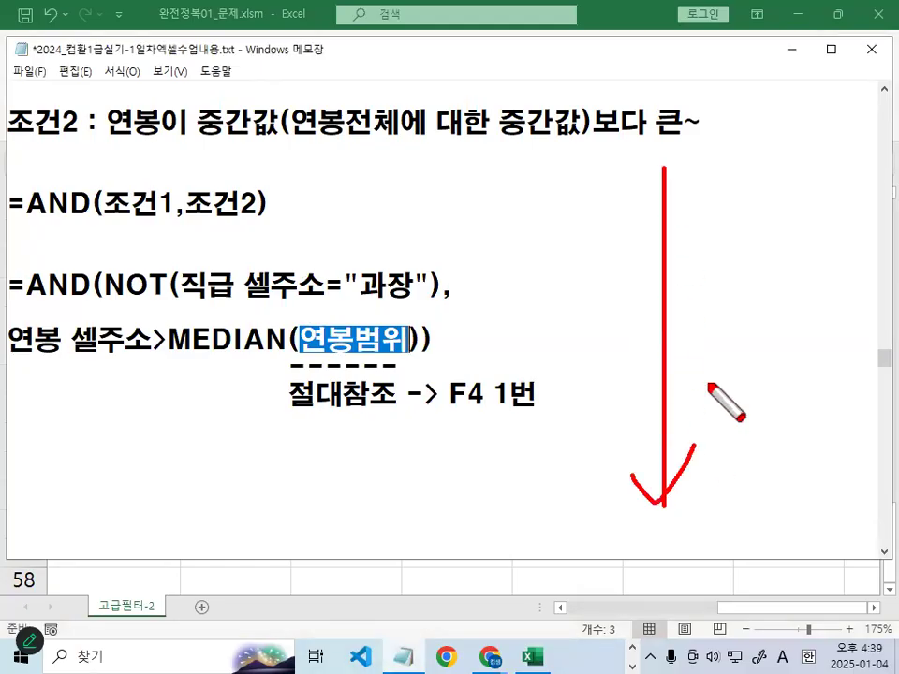
pyautogui.moveTo(293, 410); pyautogui.dragTo(377, 412)
pyautogui.moveTo(538, 398)
pyautogui.mouseDown()
pyautogui.moveTo(466, 414)
pyautogui.moveTo(530, 379)
pyautogui.moveTo(539, 406)
pyautogui.mouseUp()
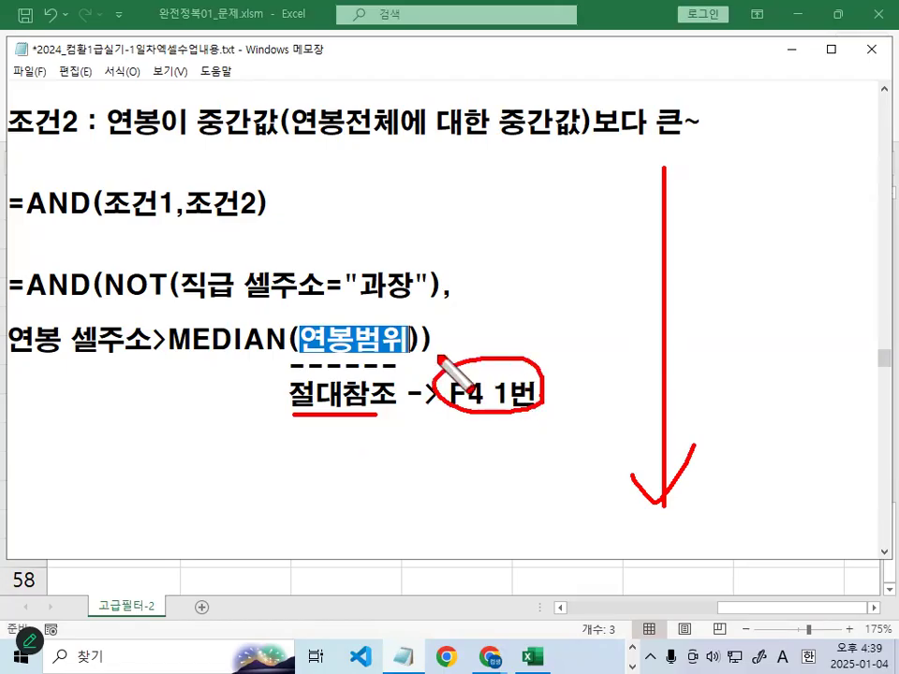
pyautogui.press('Escape')
# Highlight the closing parentheses after 연봉범위 and the opening parenthesis of AND that they match
pyautogui.moveTo(412, 339); pyautogui.dragTo(432, 341)
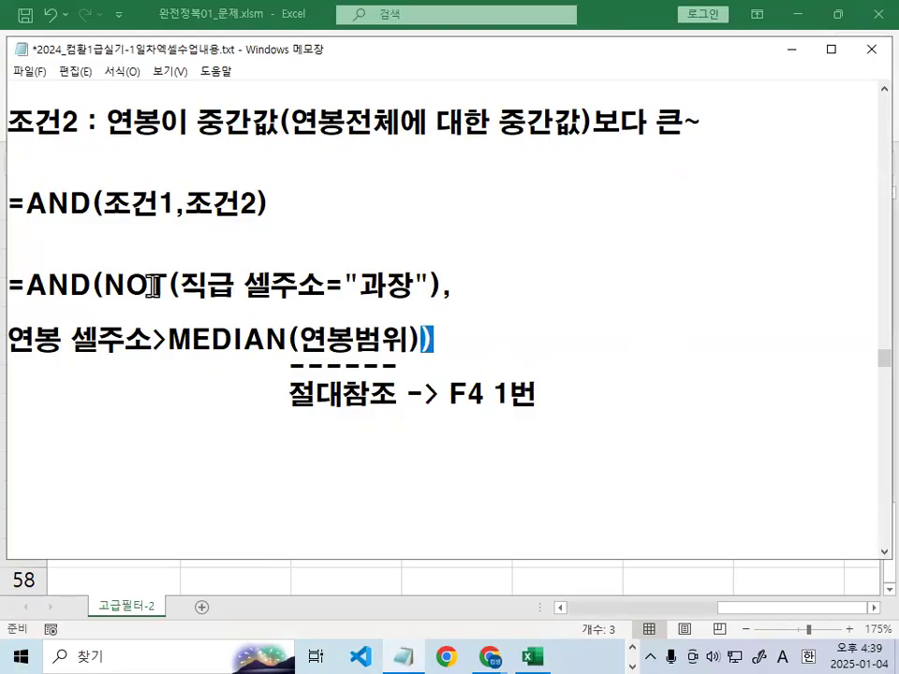
pyautogui.moveTo(90, 279); pyautogui.dragTo(103, 281)
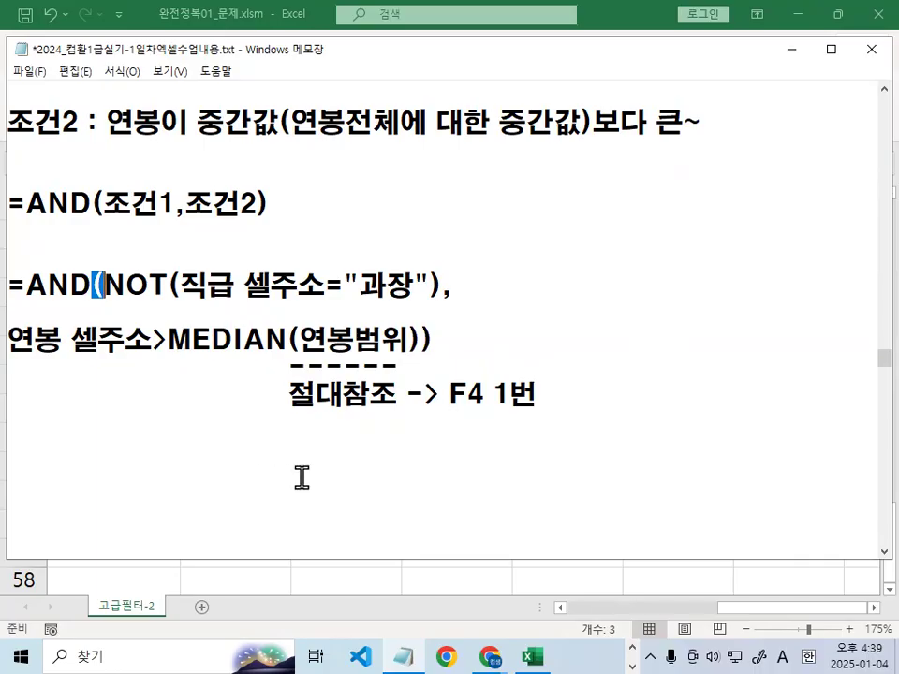
pyautogui.moveTo(412, 341); pyautogui.dragTo(434, 341)
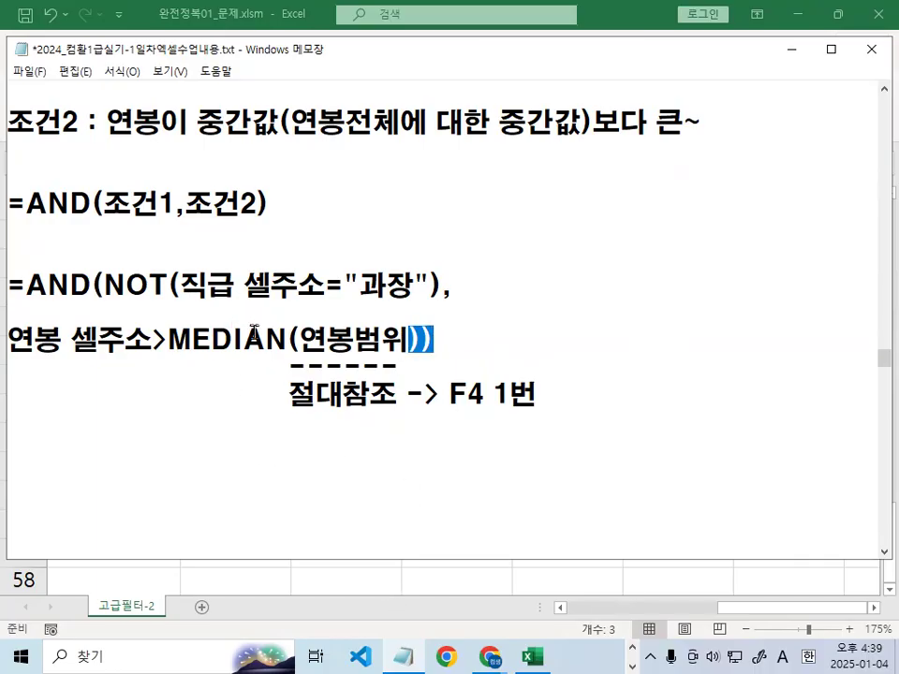
# Minimize the notes and delete rows 47 to 55, which contain the sample score table, from the 고급필터-2 sheet
pyautogui.click(790, 51)
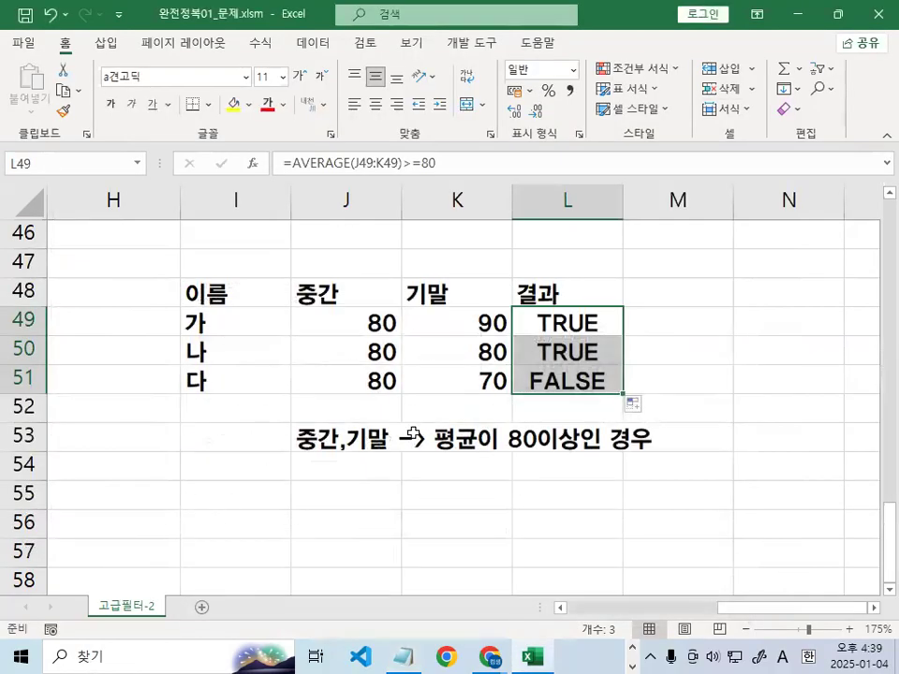
pyautogui.moveTo(28, 262); pyautogui.dragTo(36, 497)
pyautogui.rightClick(37, 495)
pyautogui.click(111, 355)
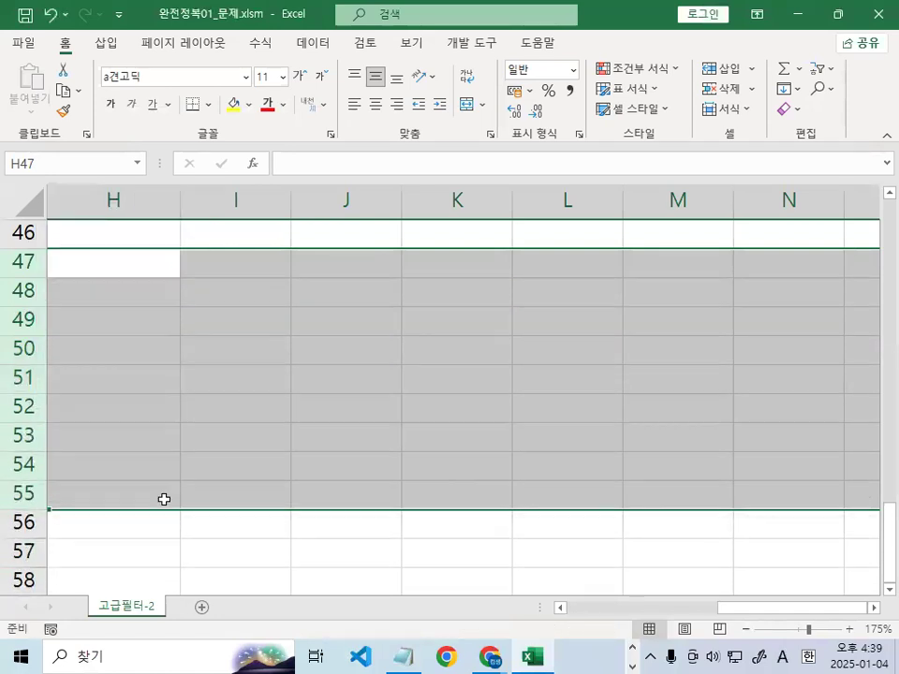
# Enter the criteria heading 조건 in cell H2
pyautogui.scroll(6, 164, 492)
pyautogui.scroll(9, 164, 492)
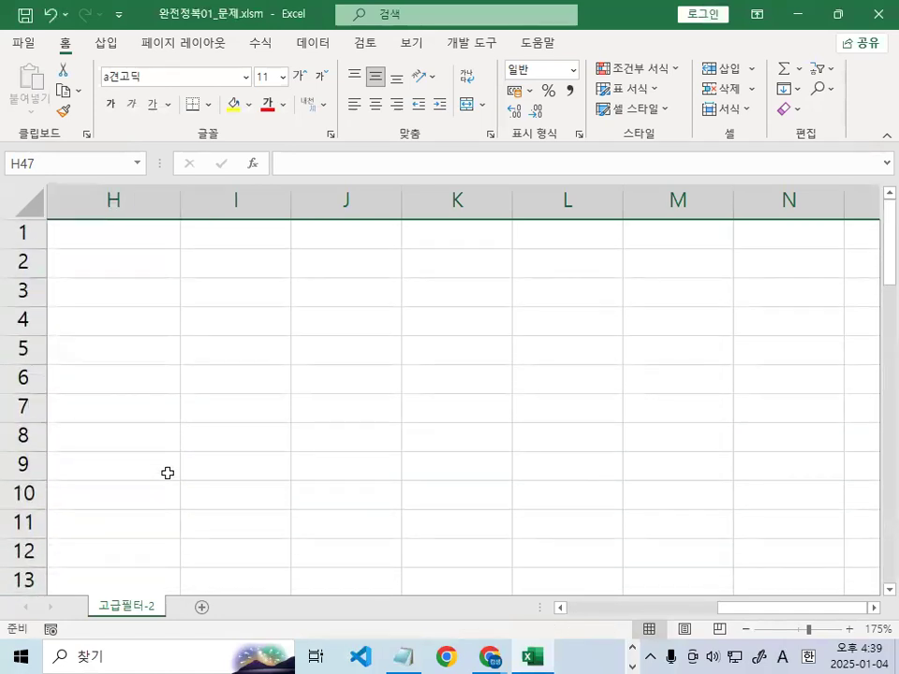
pyautogui.moveTo(785, 609); pyautogui.dragTo(637, 609)
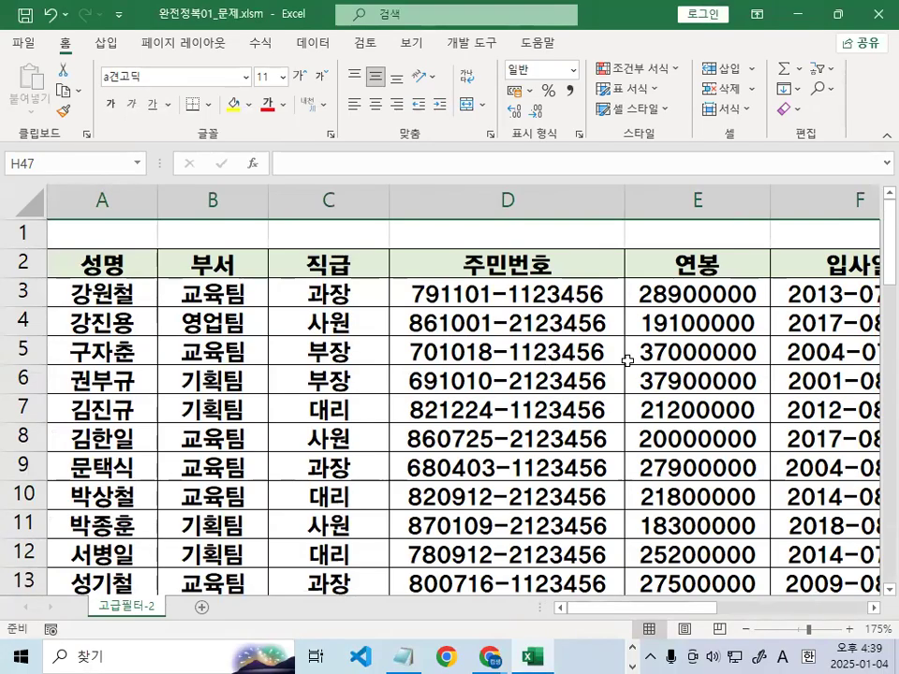
pyautogui.click(874, 608)
pyautogui.click(875, 608)
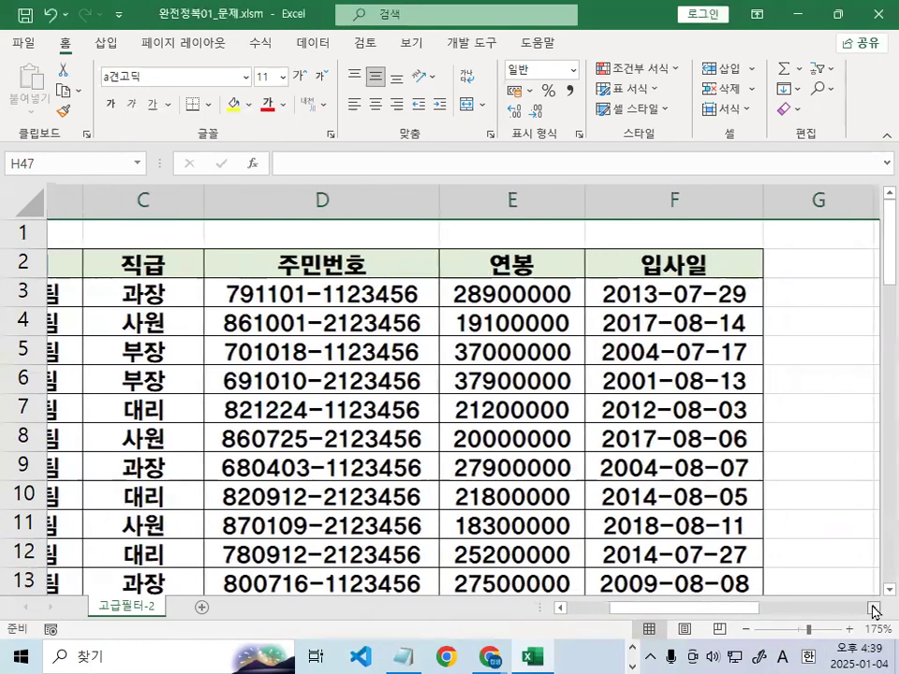
pyautogui.click(875, 608)
pyautogui.click(875, 608)
pyautogui.click(537, 263)
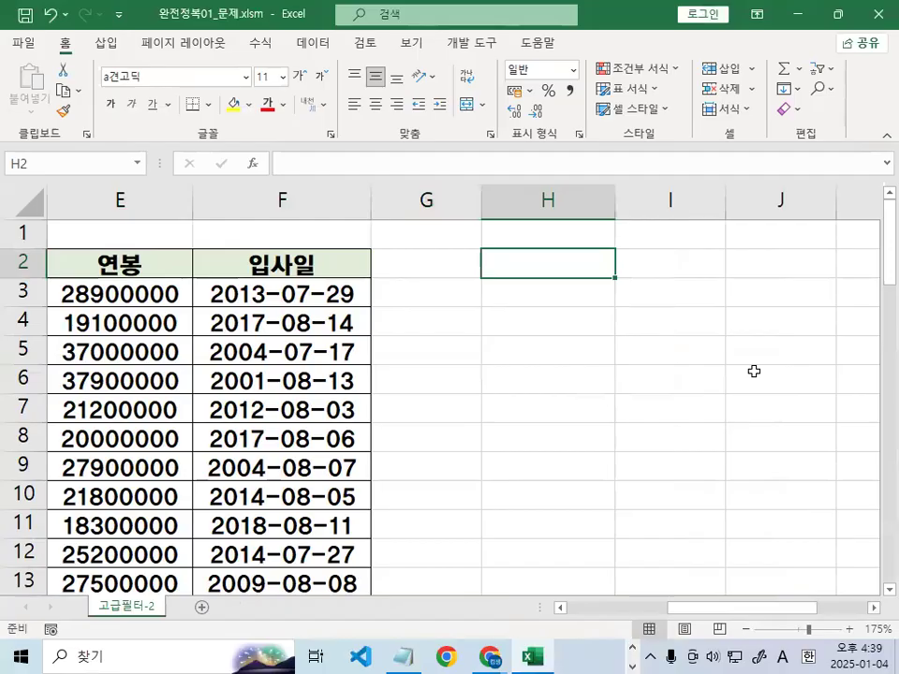
pyautogui.write('WHR')
pyautogui.press('BackSpace')
pyautogui.press('BackSpace')
pyautogui.press('BackSpace')
pyautogui.write('조건')
pyautogui.press('Return')
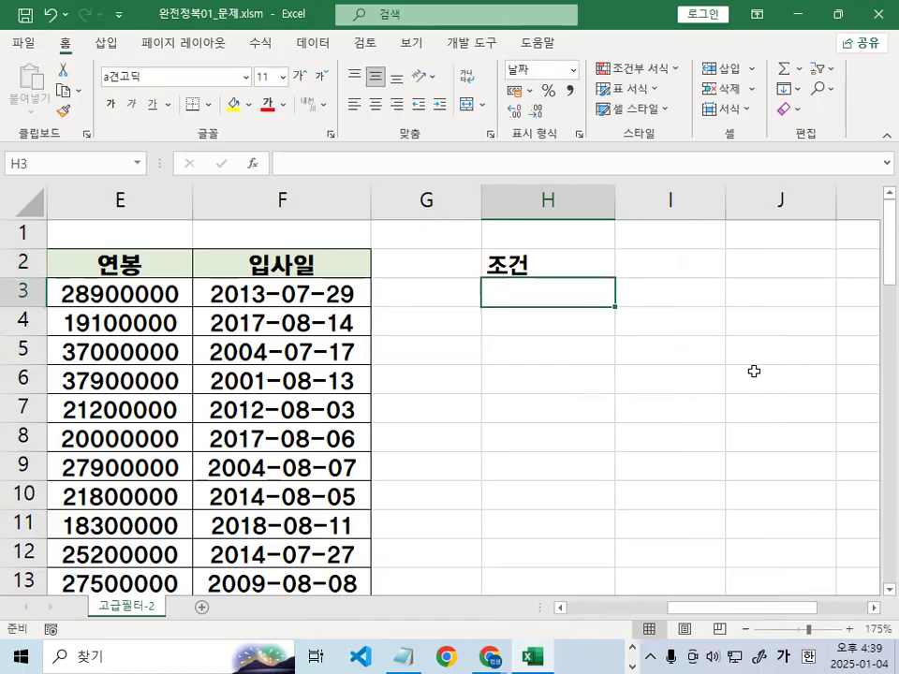
# Start the criteria formula in cell H3 with =AND(NOT(
pyautogui.write('=')
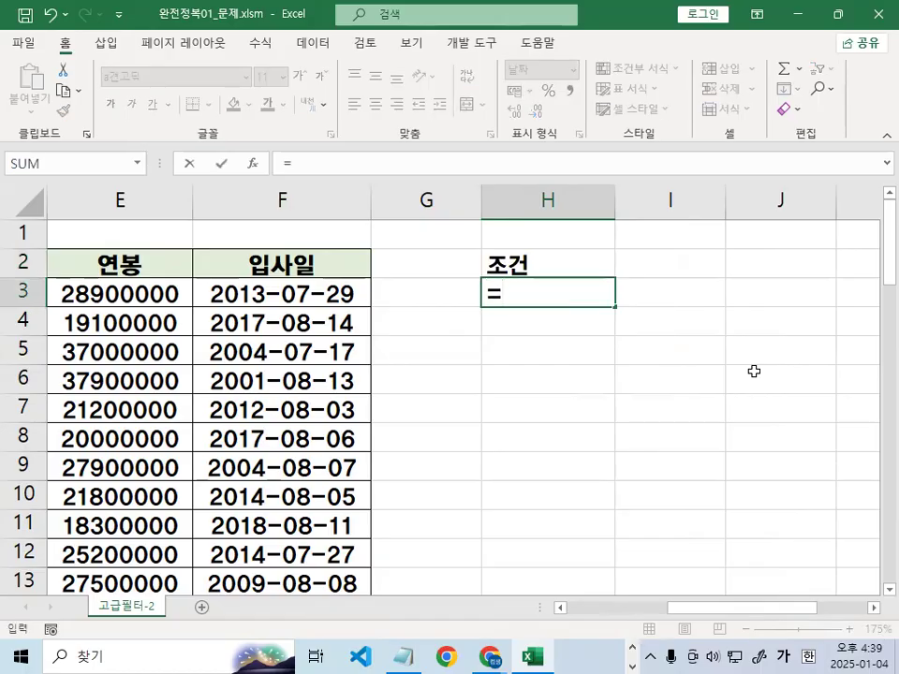
pyautogui.write('AND')
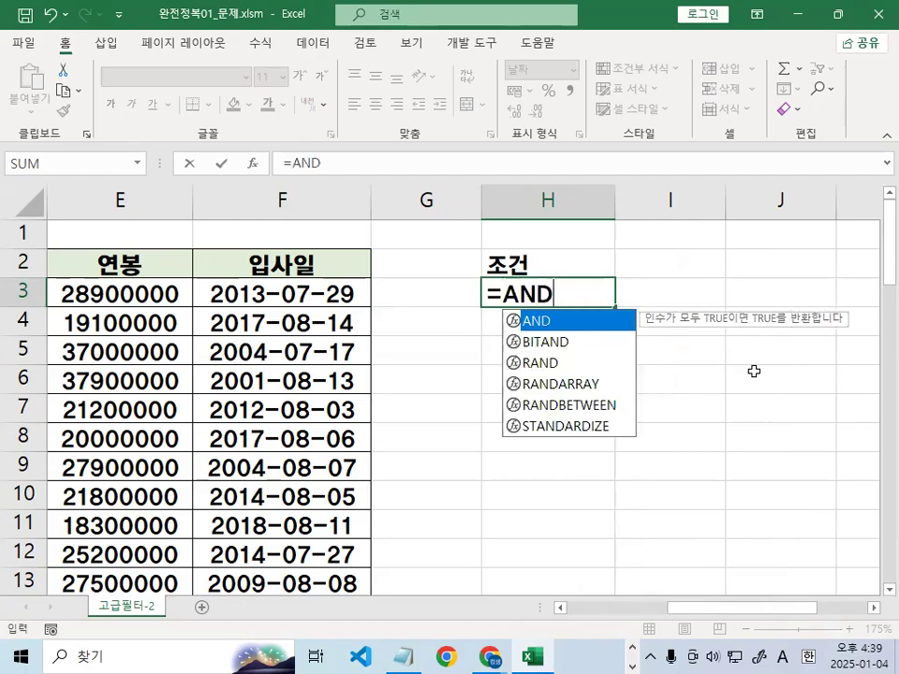
pyautogui.write('(')
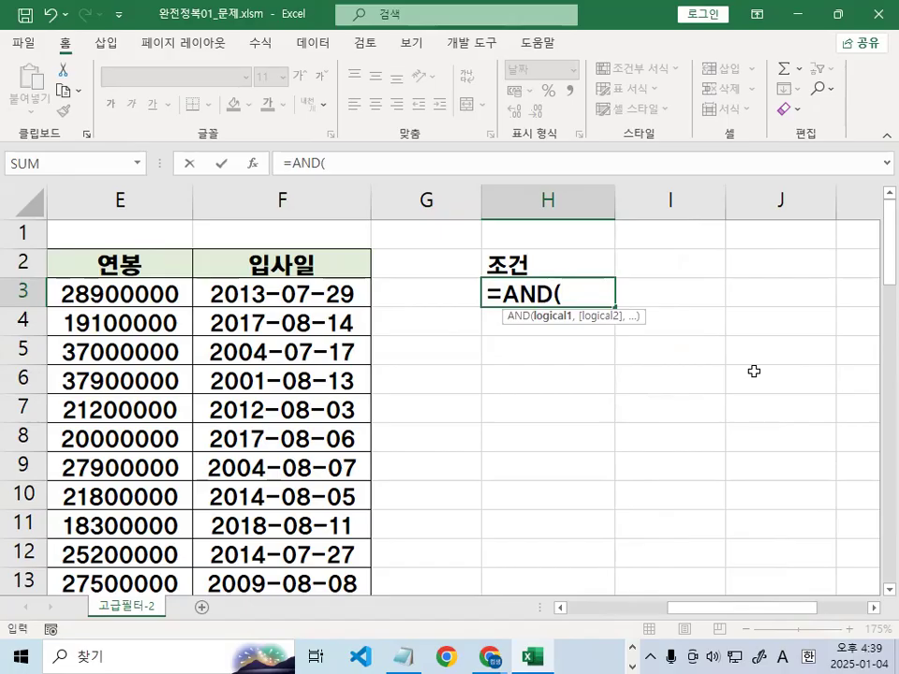
pyautogui.write('N')
pyautogui.write('O')
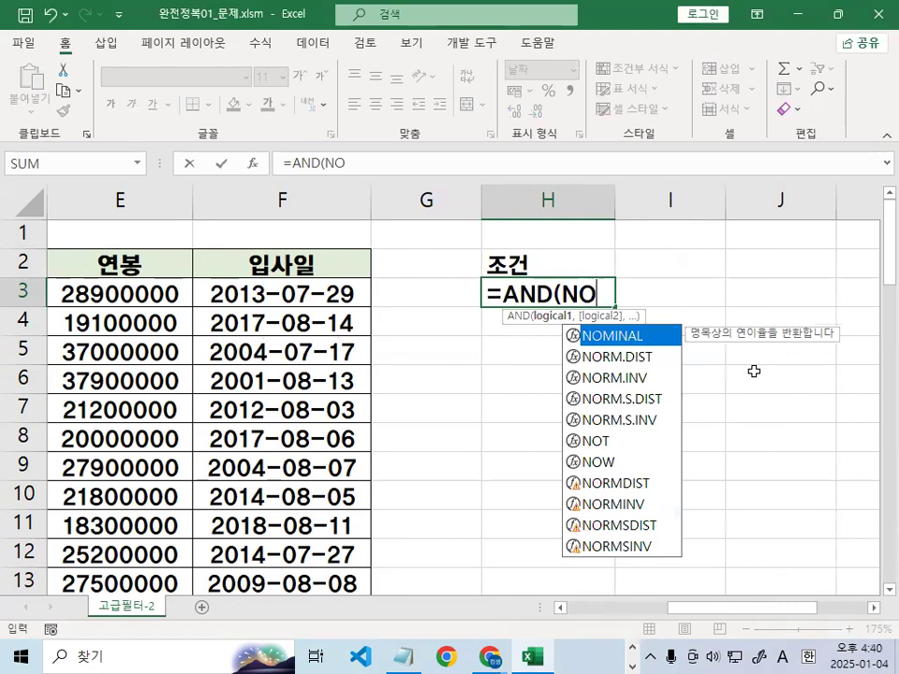
pyautogui.write('T(')
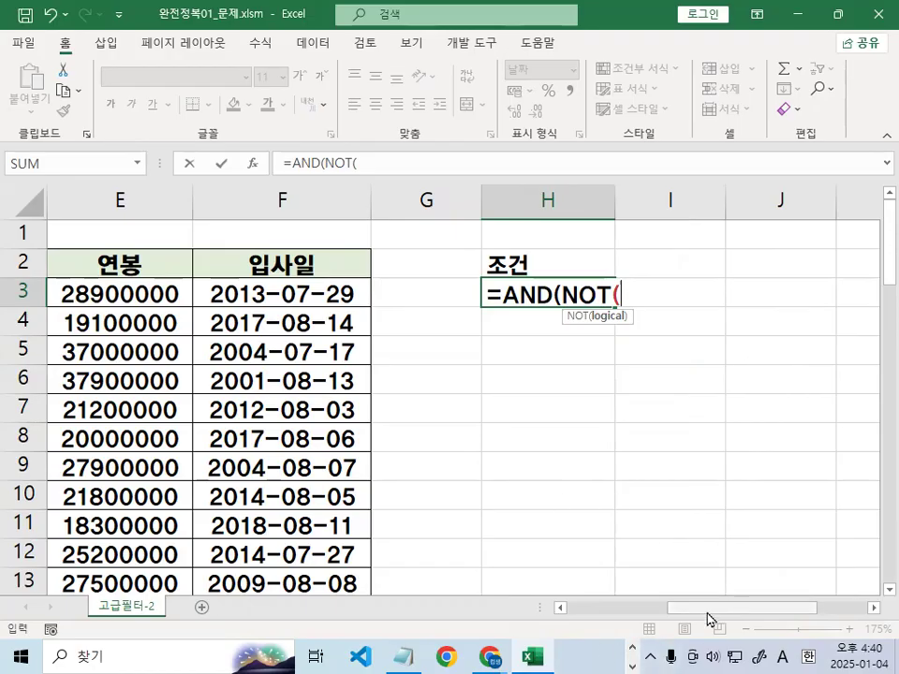
# Fill in the NOT function of the H3 formula with C3="과장" and close its parenthesis
pyautogui.moveTo(705, 612); pyautogui.dragTo(369, 616)
pyautogui.click(335, 295)
pyautogui.moveTo(356, 295); pyautogui.dragTo(352, 287)
pyautogui.moveTo(246, 254); pyautogui.dragTo(429, 176)
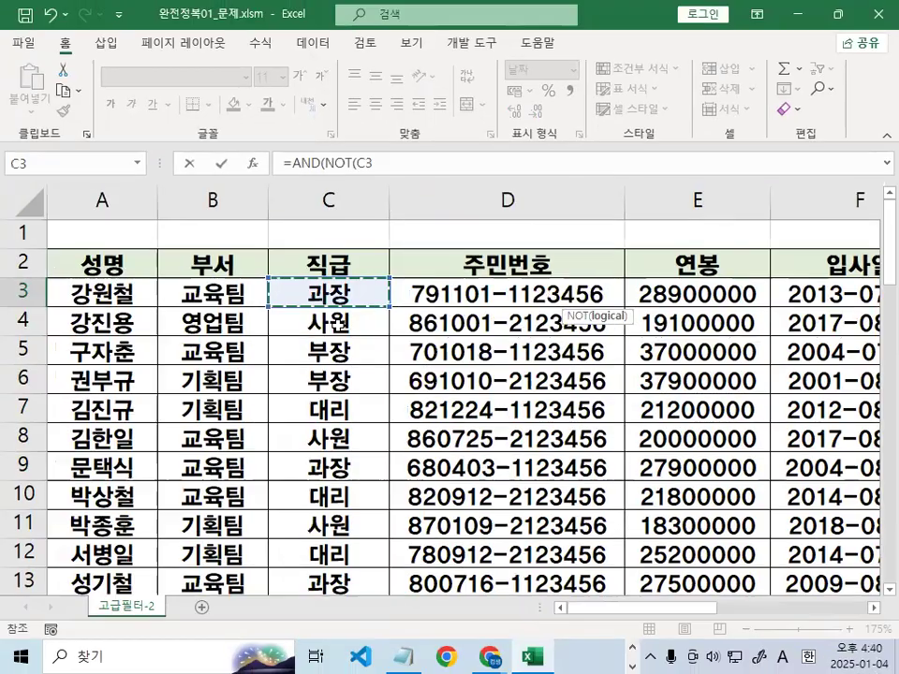
pyautogui.hscroll(5, 875, 613)
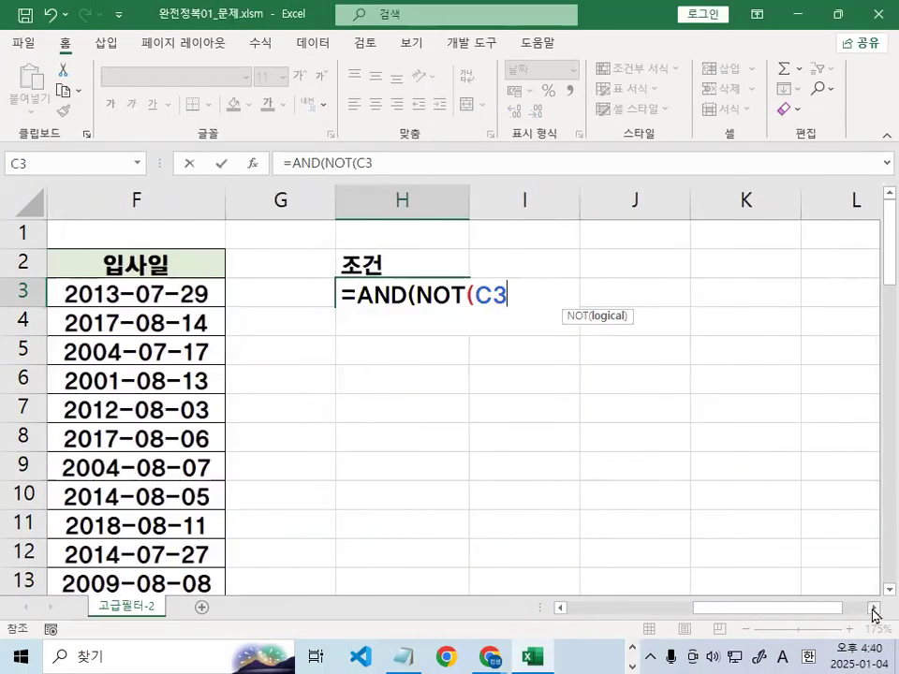
pyautogui.write('=')
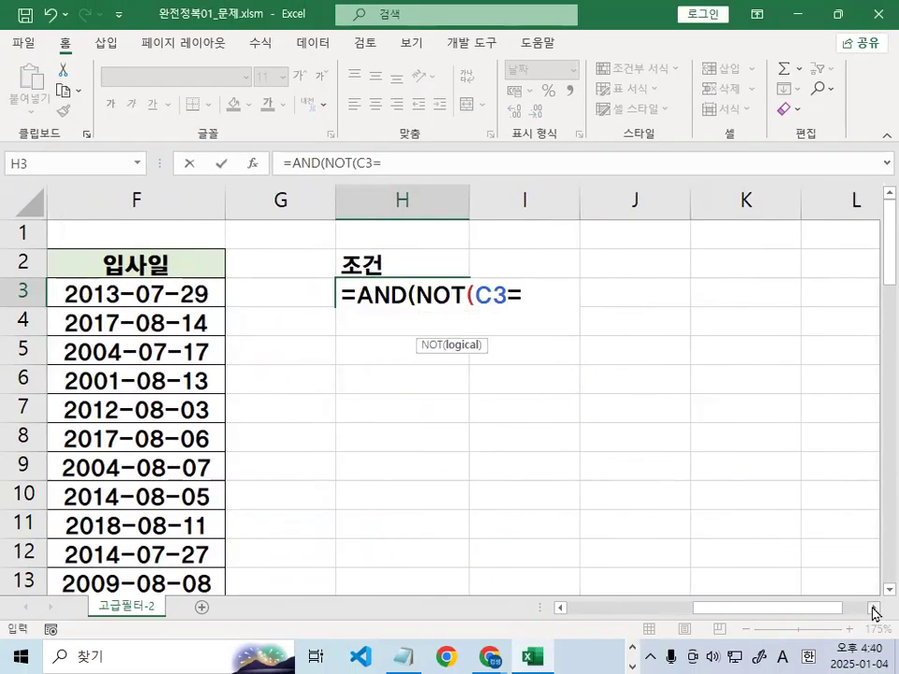
pyautogui.write('"RHK')
pyautogui.press('BackSpace')
pyautogui.press('BackSpace')
pyautogui.press('BackSpace')
pyautogui.press('Hangul')
pyautogui.write('고ㅏ장"')
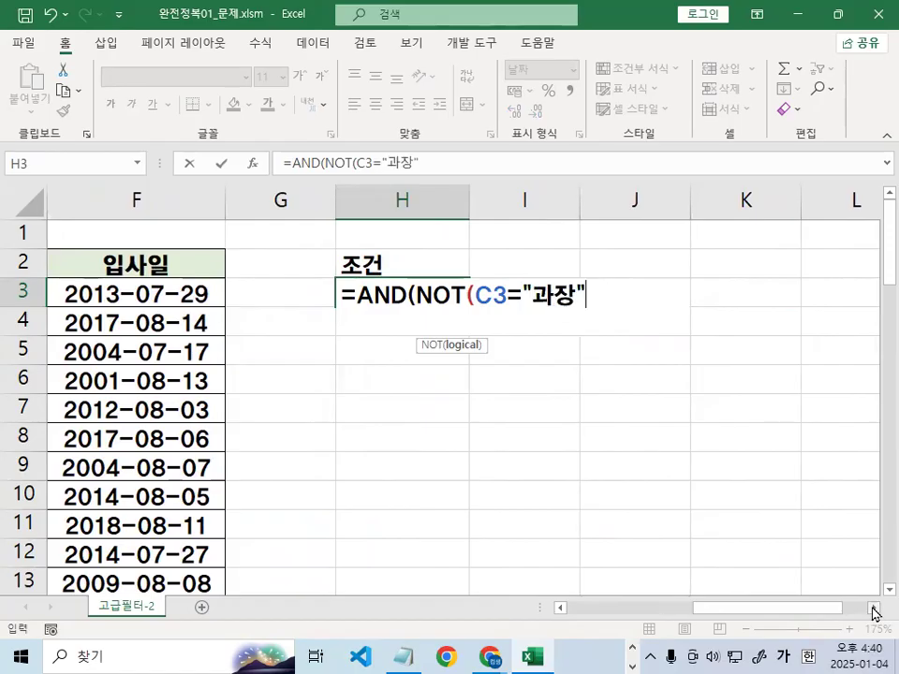
pyautogui.write(')')
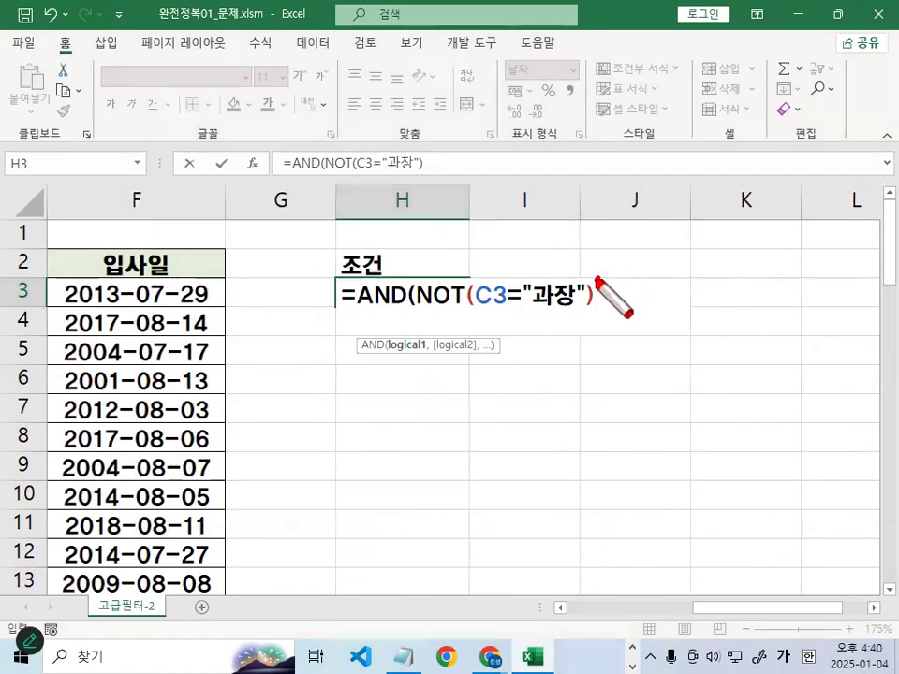
# Circle AND, NOT and ="과장" in the H3 formula with the annotation pen, and underline NOT(C3="과장") in a magnified view
pyautogui.moveTo(535, 256); pyautogui.dragTo(592, 284)
pyautogui.moveTo(385, 267)
pyautogui.mouseDown()
pyautogui.moveTo(333, 311)
pyautogui.moveTo(451, 298)
pyautogui.mouseUp()
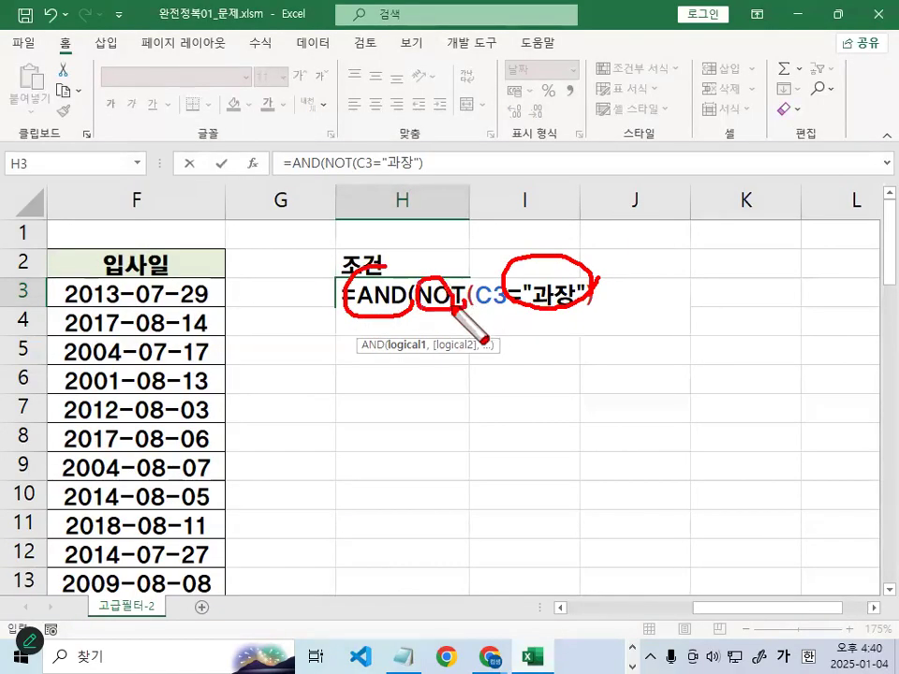
pyautogui.press('Escape')
pyautogui.hotkey('ctrl', '1')
pyautogui.click(508, 306)
pyautogui.moveTo(349, 313); pyautogui.dragTo(627, 313)
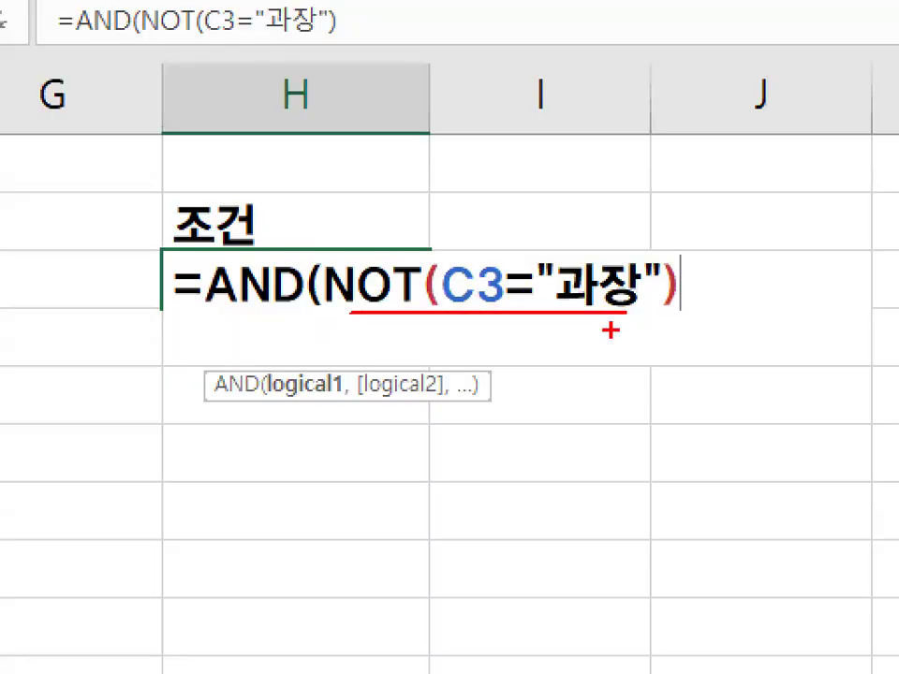
pyautogui.moveTo(513, 299)
pyautogui.mouseDown()
pyautogui.moveTo(537, 305)
pyautogui.moveTo(515, 298)
pyautogui.mouseUp()
pyautogui.moveTo(397, 301); pyautogui.dragTo(367, 264)
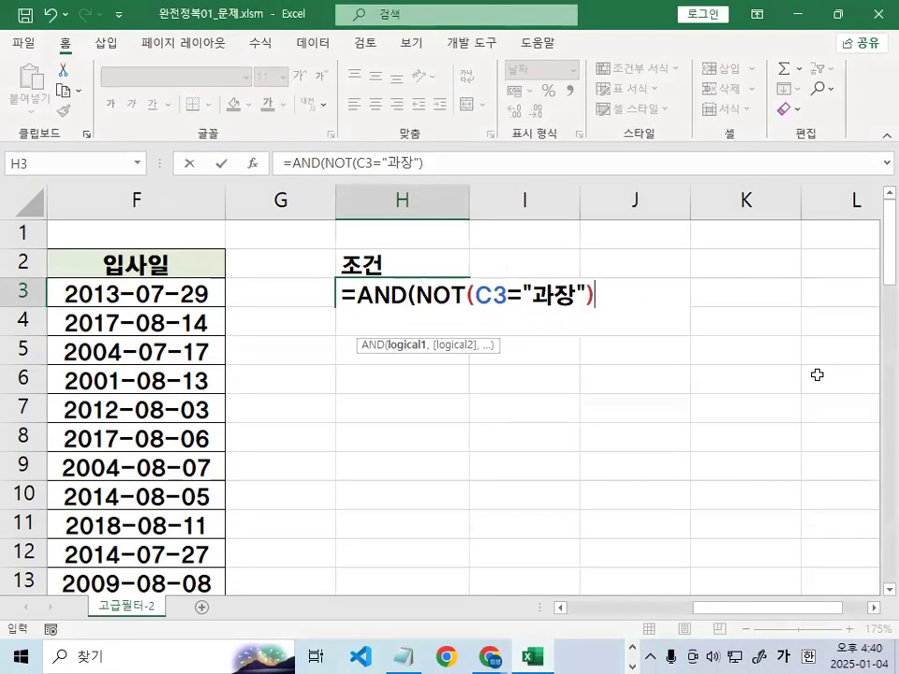
# Start the second AND argument of the H3 formula with a reference to the first 연봉 value in E3
pyautogui.write(',')
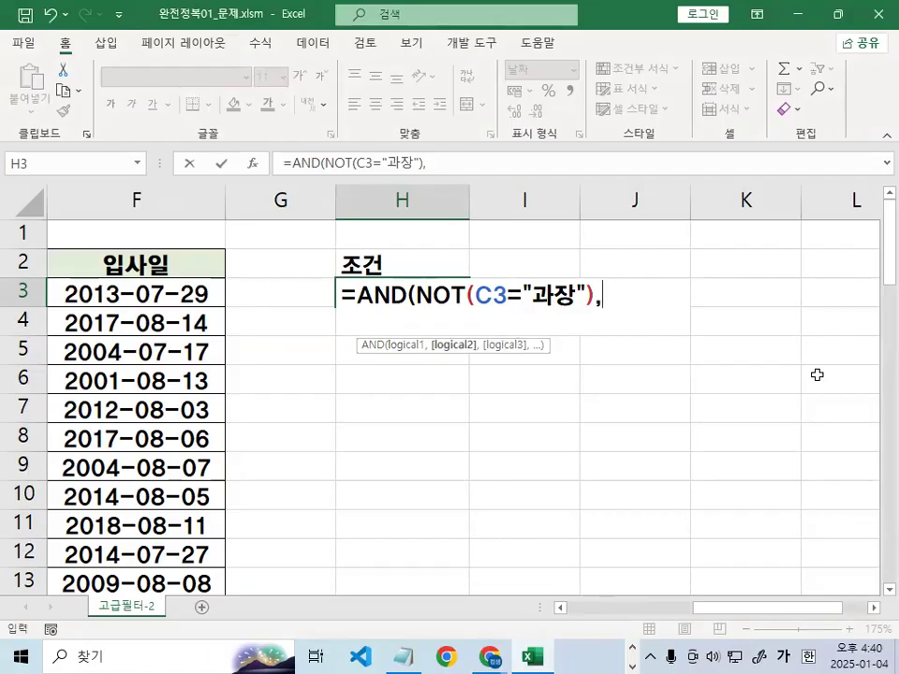
pyautogui.moveTo(792, 607); pyautogui.dragTo(712, 608)
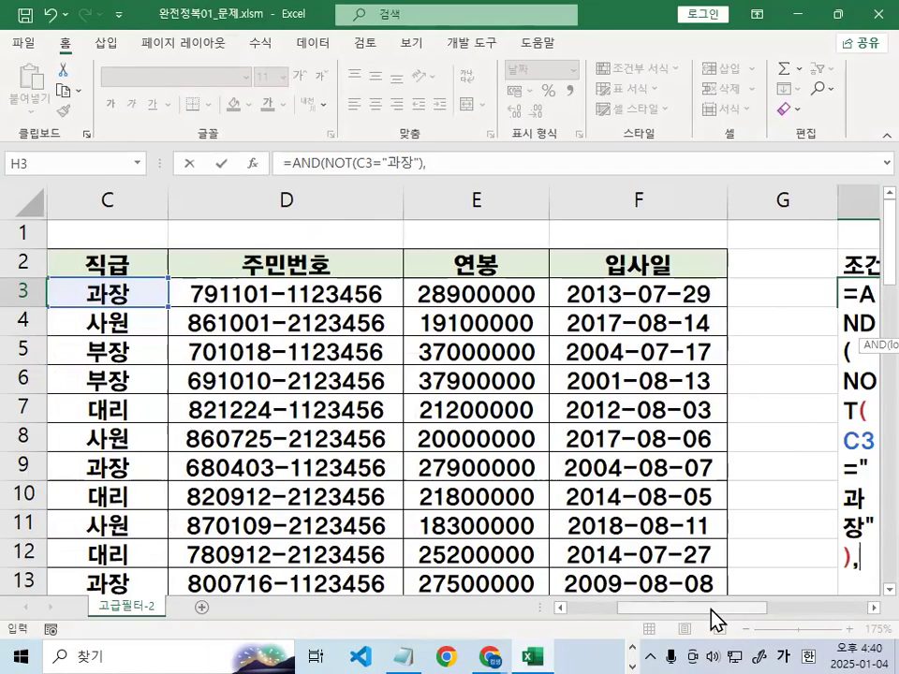
pyautogui.click(527, 286)
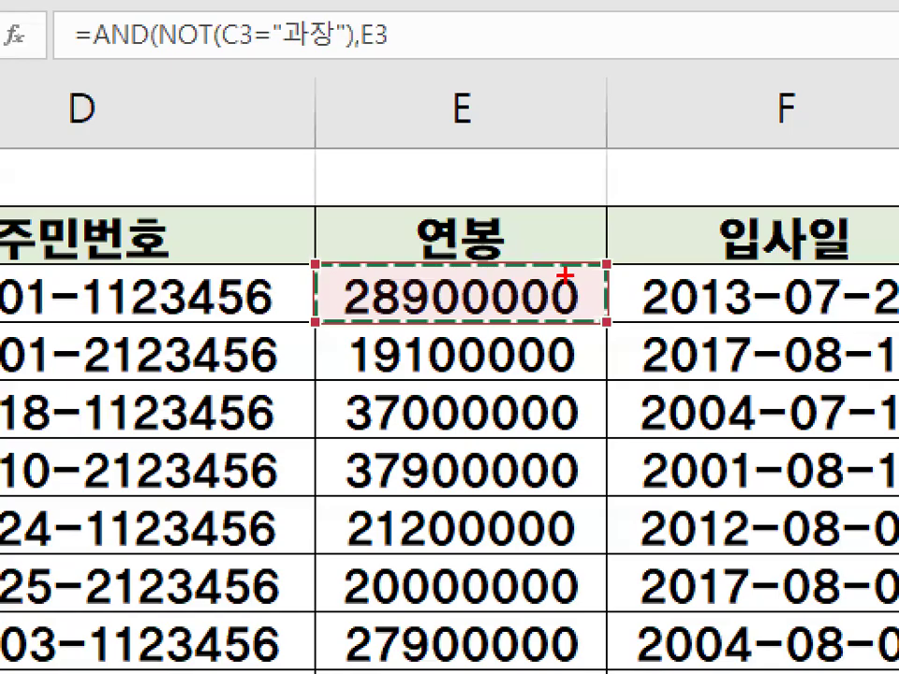
# Circle the first 연봉 value in E3 with the annotation pen in a magnified view
pyautogui.moveTo(565, 274)
pyautogui.mouseDown()
pyautogui.moveTo(342, 276)
pyautogui.moveTo(459, 251)
pyautogui.mouseUp()
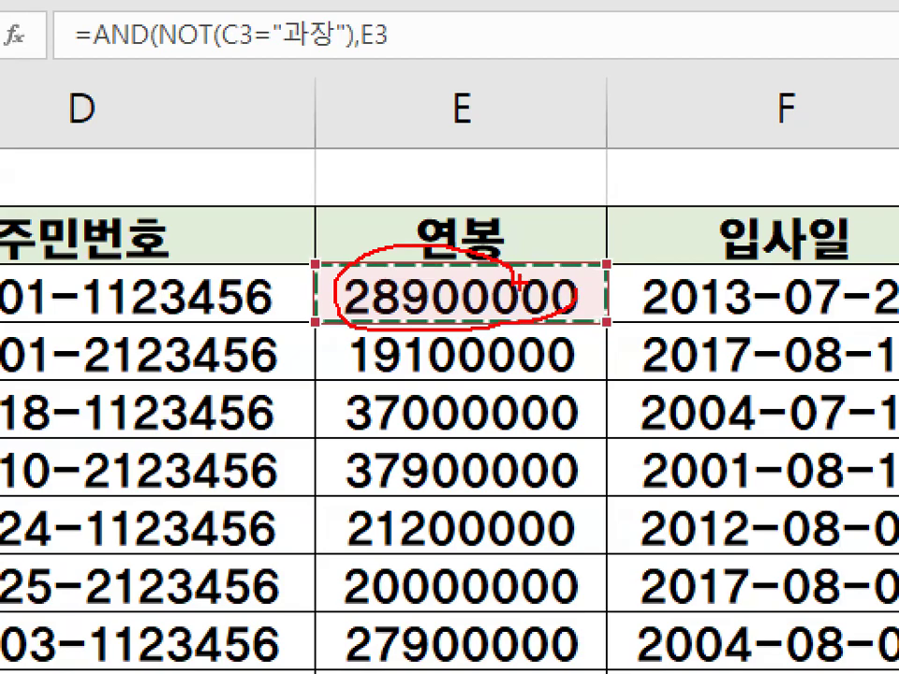
pyautogui.moveTo(586, 200); pyautogui.dragTo(598, 384)
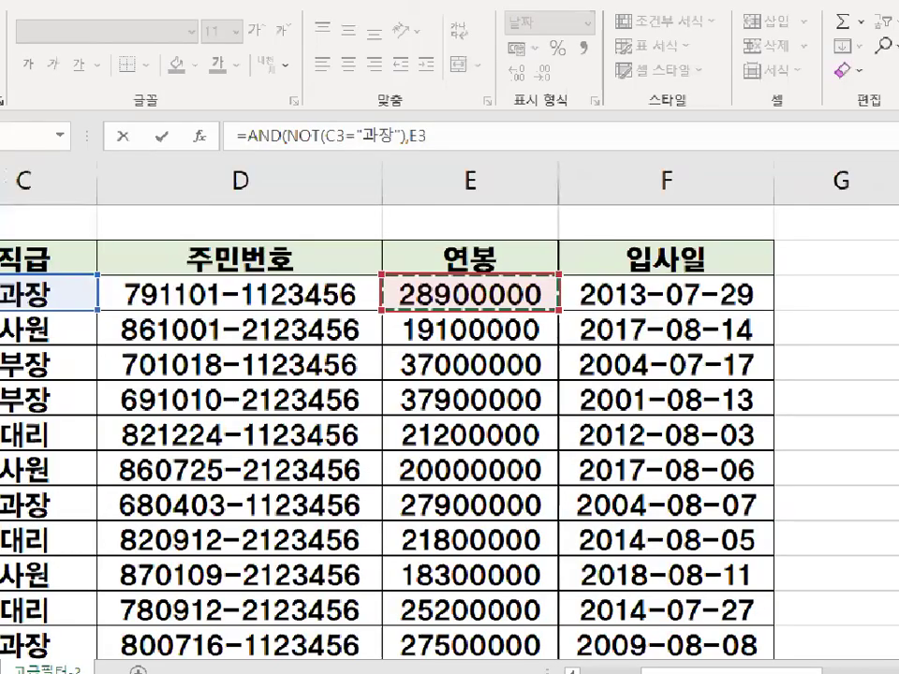
pyautogui.moveTo(565, 279)
pyautogui.mouseDown()
pyautogui.moveTo(527, 252)
pyautogui.moveTo(530, 292)
pyautogui.mouseUp()
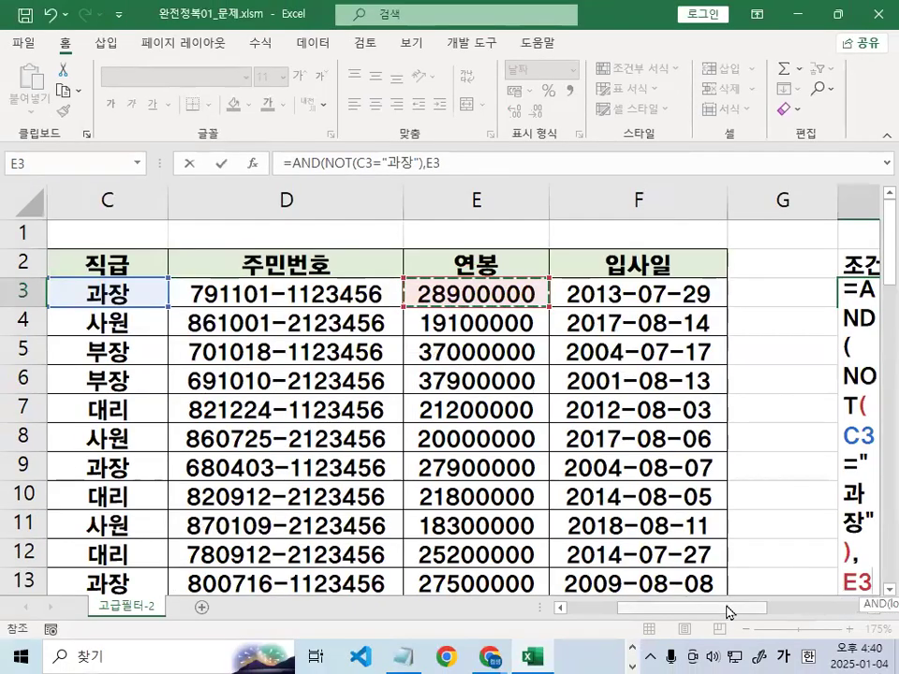
# Continue the H3 formula after E3 with the greater-than comparison and the MEDIAN function, >MEDIAN(
pyautogui.moveTo(732, 615); pyautogui.dragTo(824, 616)
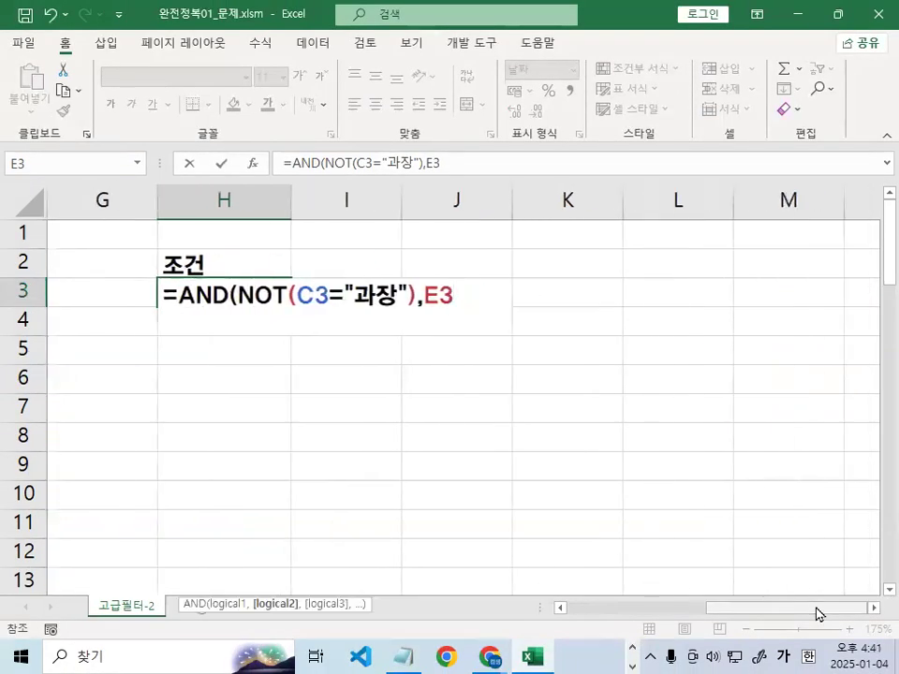
pyautogui.write('>')
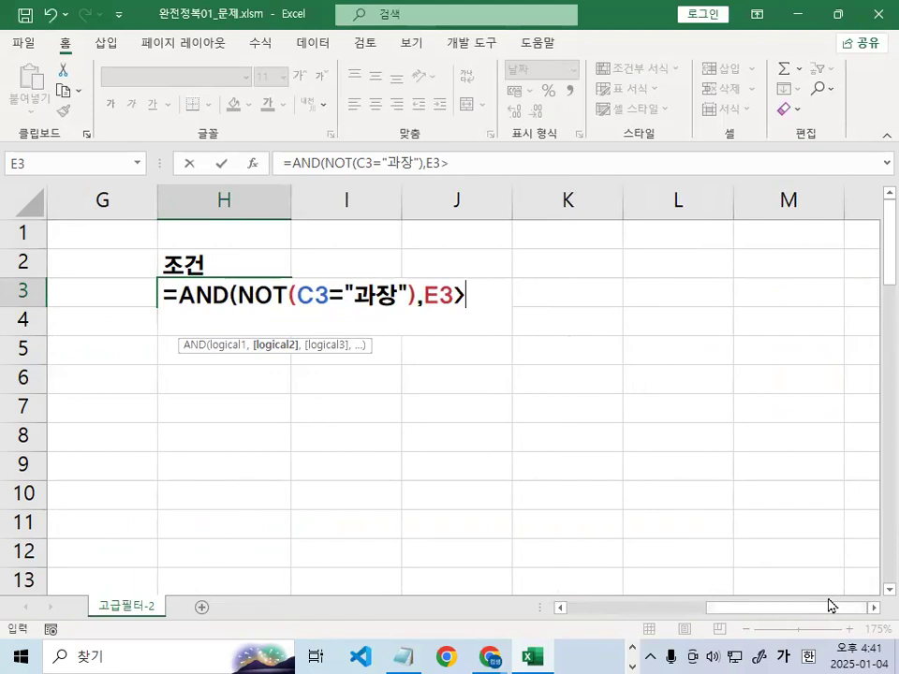
pyautogui.write('ㅡ')
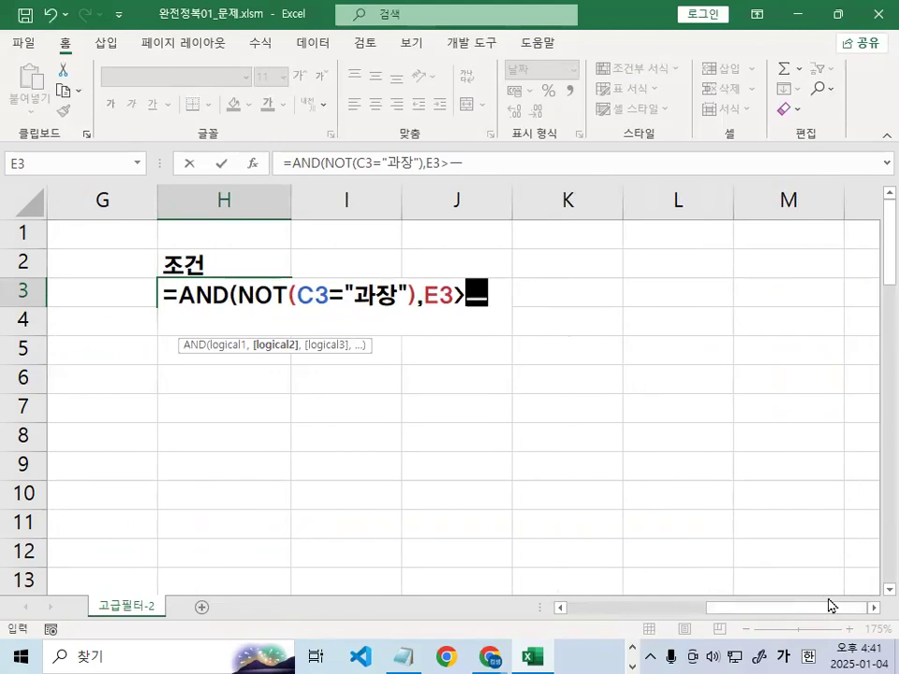
pyautogui.press('BackSpace')
pyautogui.write('ME')
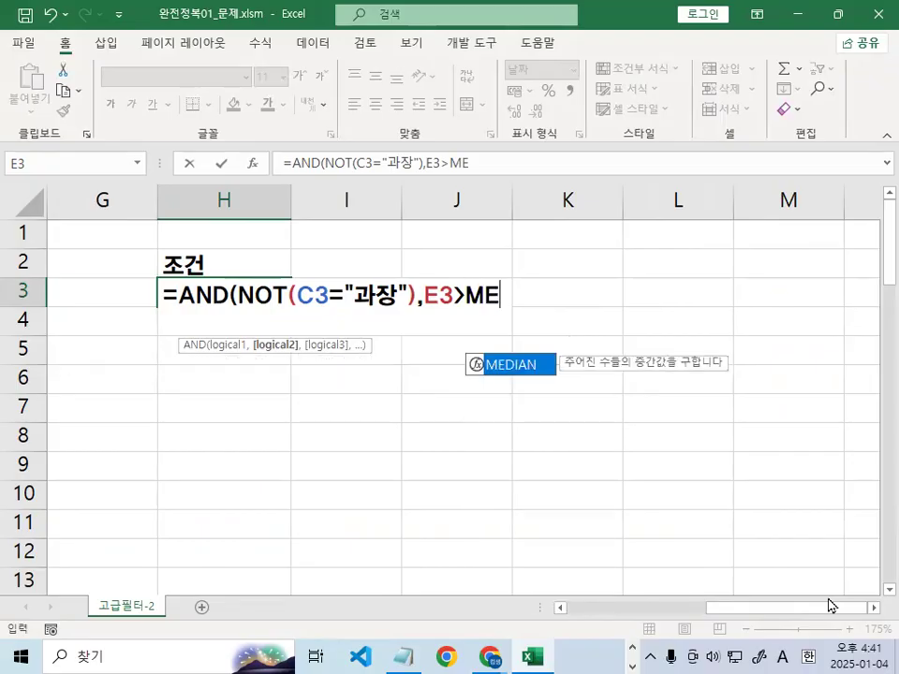
pyautogui.doubleClick(514, 365)
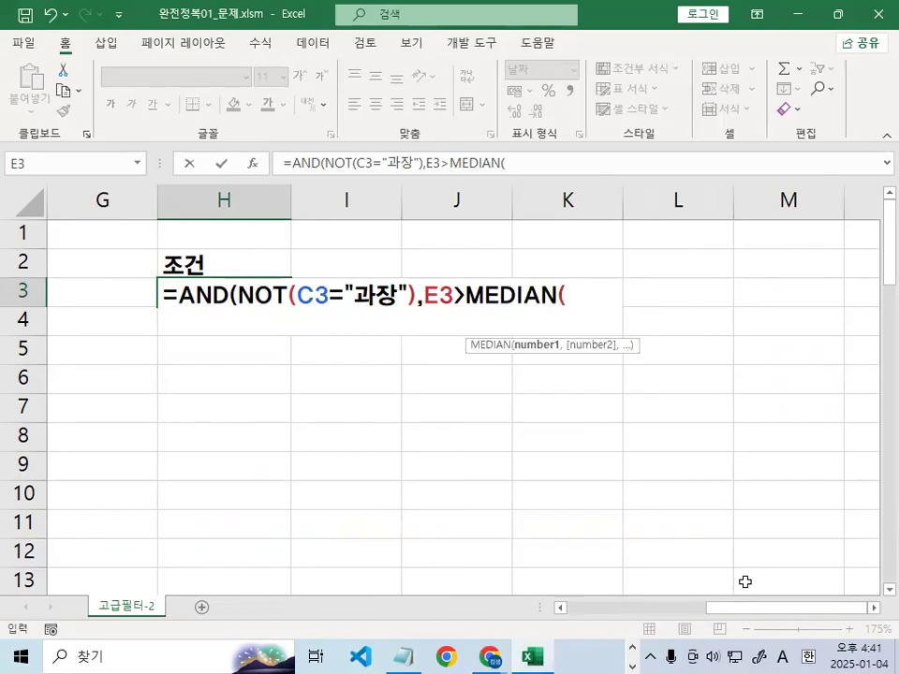
# Mark cell E3 in the 연봉 column with a check mark and a circle using the annotation pen
pyautogui.moveTo(753, 616); pyautogui.dragTo(674, 617)
pyautogui.hotkey('ctrl', '1')
pyautogui.moveTo(323, 268)
pyautogui.mouseDown()
pyautogui.moveTo(369, 266)
pyautogui.moveTo(496, 84)
pyautogui.mouseUp()
pyautogui.moveTo(452, 260)
pyautogui.mouseDown()
pyautogui.moveTo(382, 262)
pyautogui.moveTo(464, 273)
pyautogui.mouseUp()
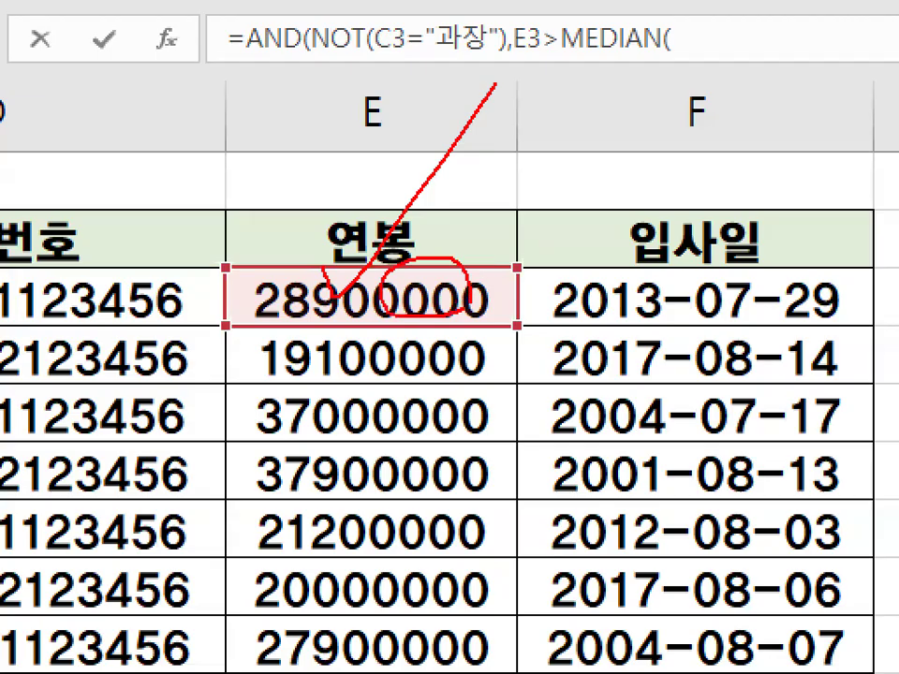
pyautogui.press('Escape')
# Enter the absolute range $E$3:$E$27 in the MEDIAN function and delete the range again
pyautogui.moveTo(356, 294); pyautogui.dragTo(381, 527)
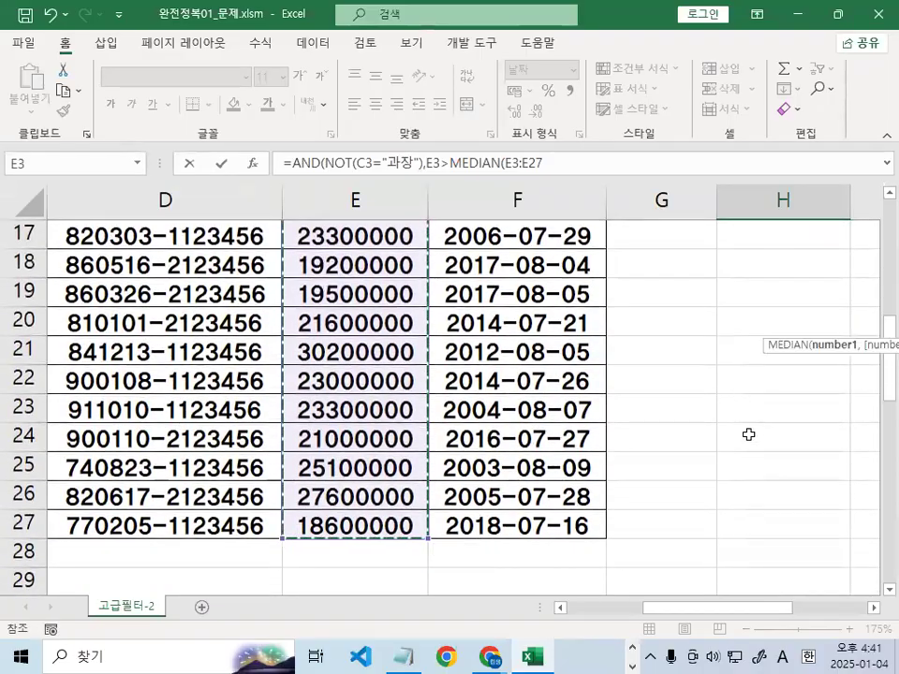
pyautogui.click(873, 608)
pyautogui.click(873, 608)
pyautogui.scroll(6, 661, 382)
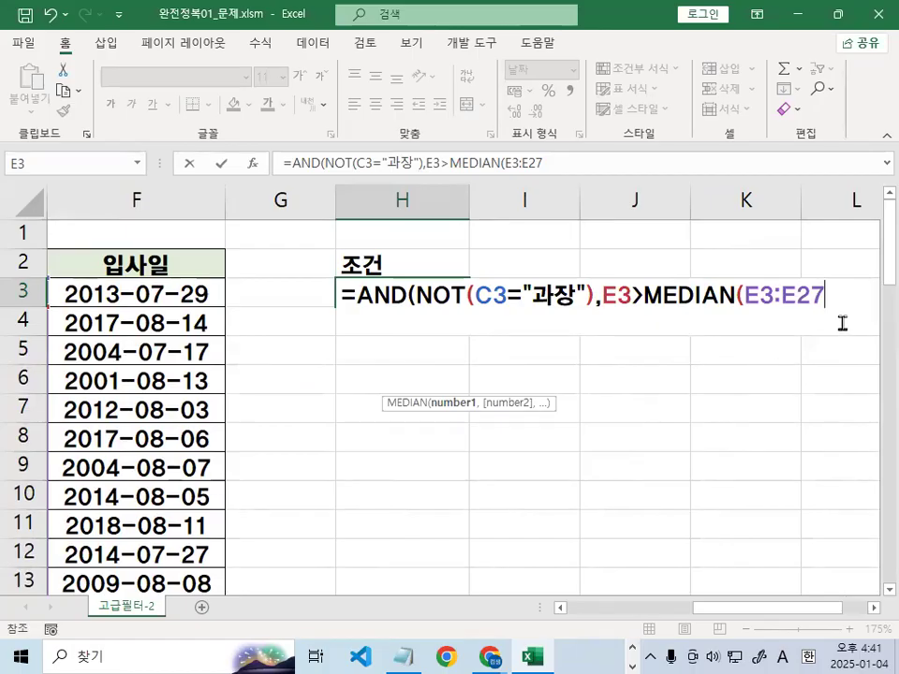
pyautogui.press('F4')
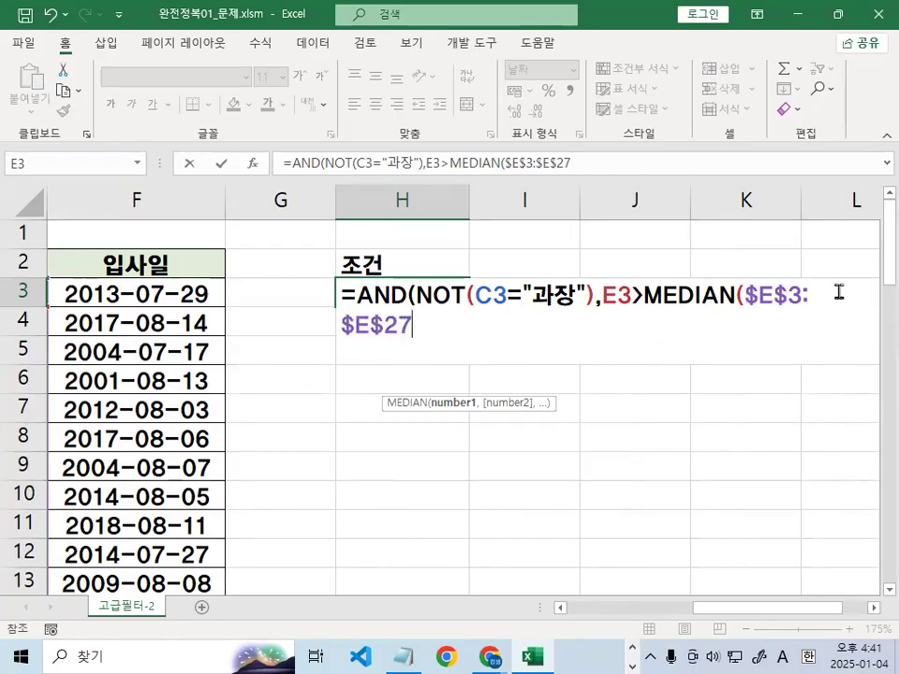
pyautogui.moveTo(746, 296); pyautogui.dragTo(843, 322)
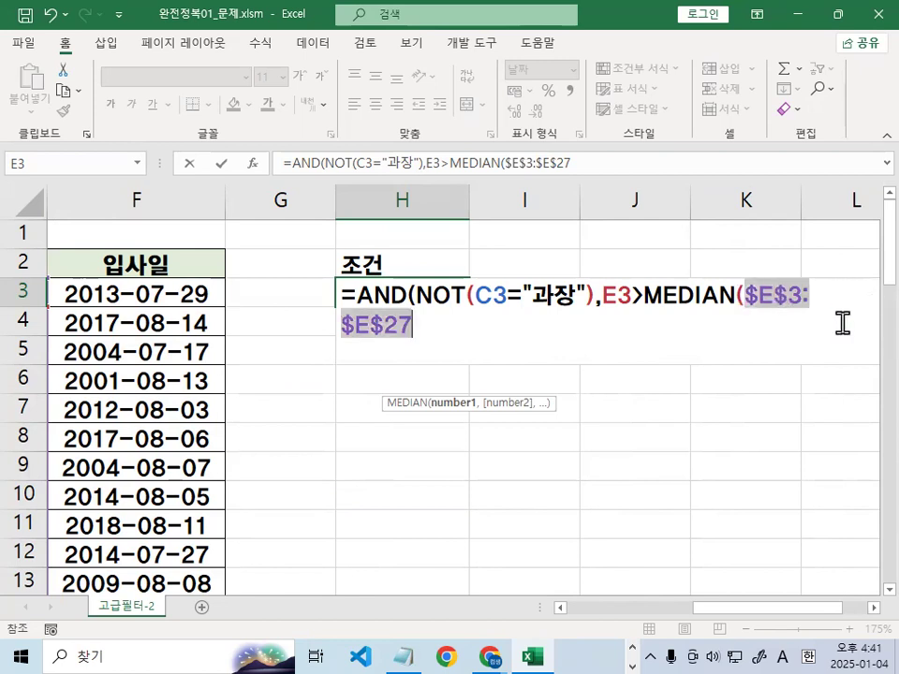
pyautogui.press('BackSpace')
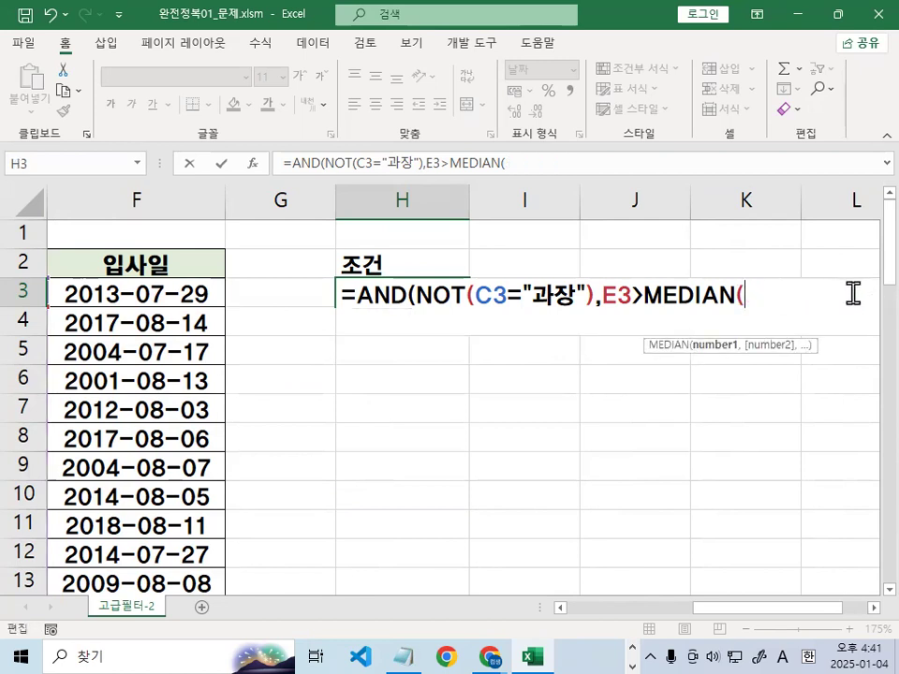
# Select the 연봉 values E3:E27 as the MEDIAN range in the H3 formula
pyautogui.moveTo(801, 606); pyautogui.dragTo(722, 607)
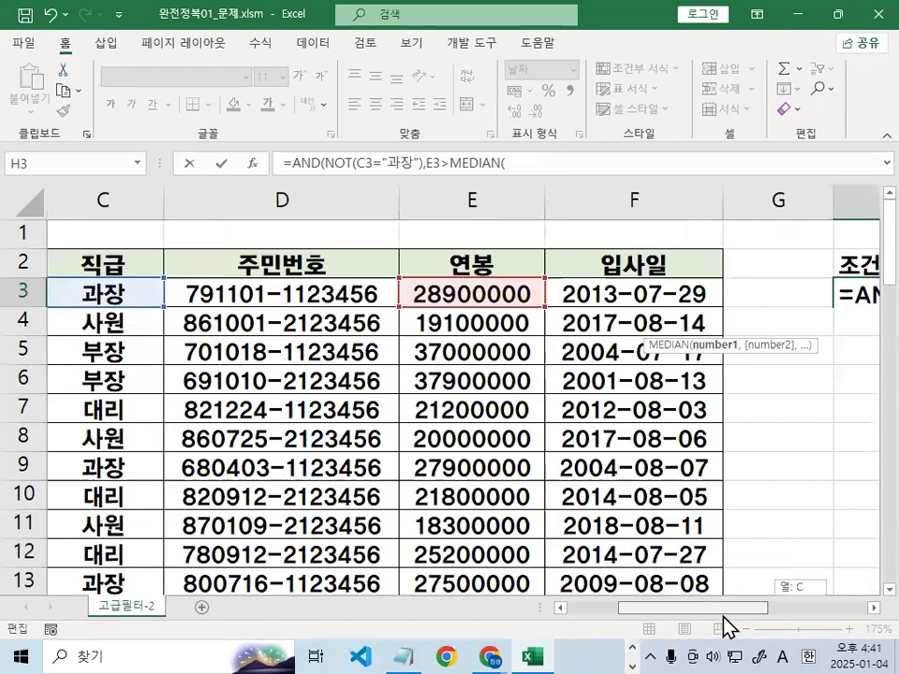
pyautogui.moveTo(430, 297); pyautogui.dragTo(551, 542)
pyautogui.moveTo(678, 609); pyautogui.dragTo(859, 609)
pyautogui.scroll(5, 687, 446)
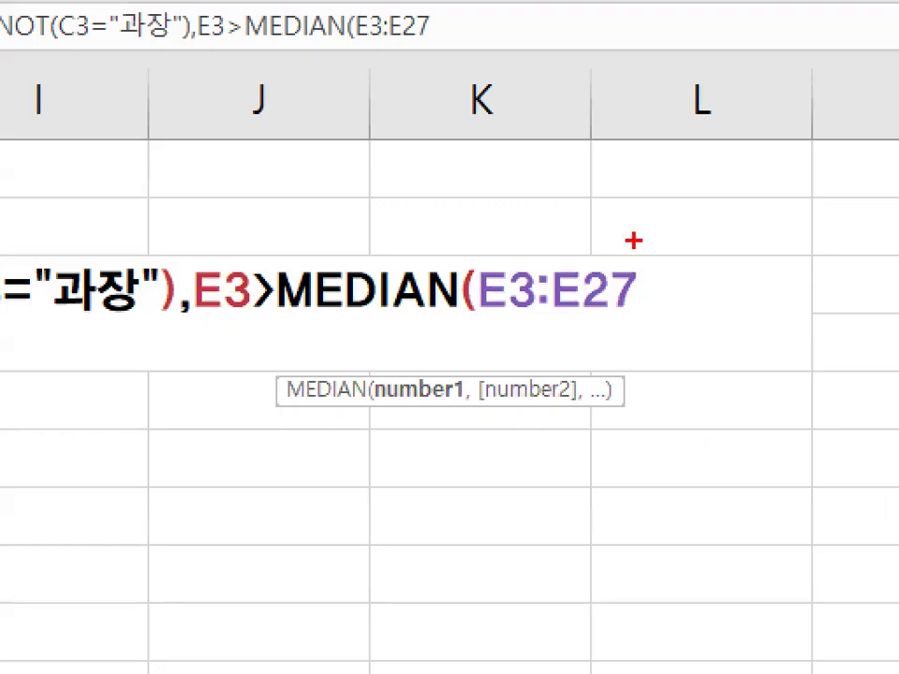
# Place the cursor at the end of E3:E27 in the formula and circle the E27 reference with the annotation pen
pyautogui.moveTo(644, 274); pyautogui.dragTo(678, 224)
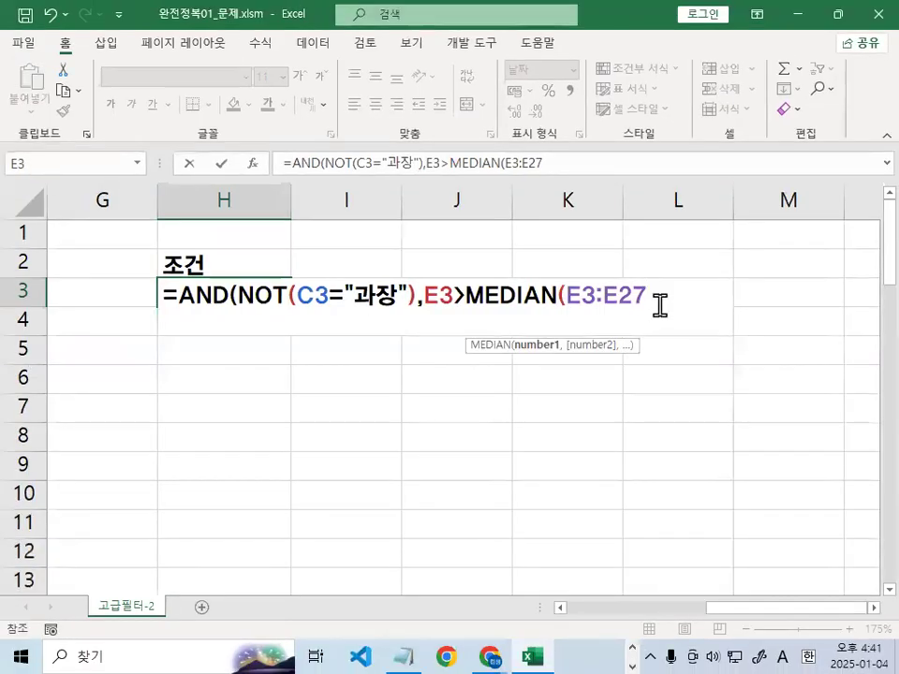
pyautogui.click(645, 294)
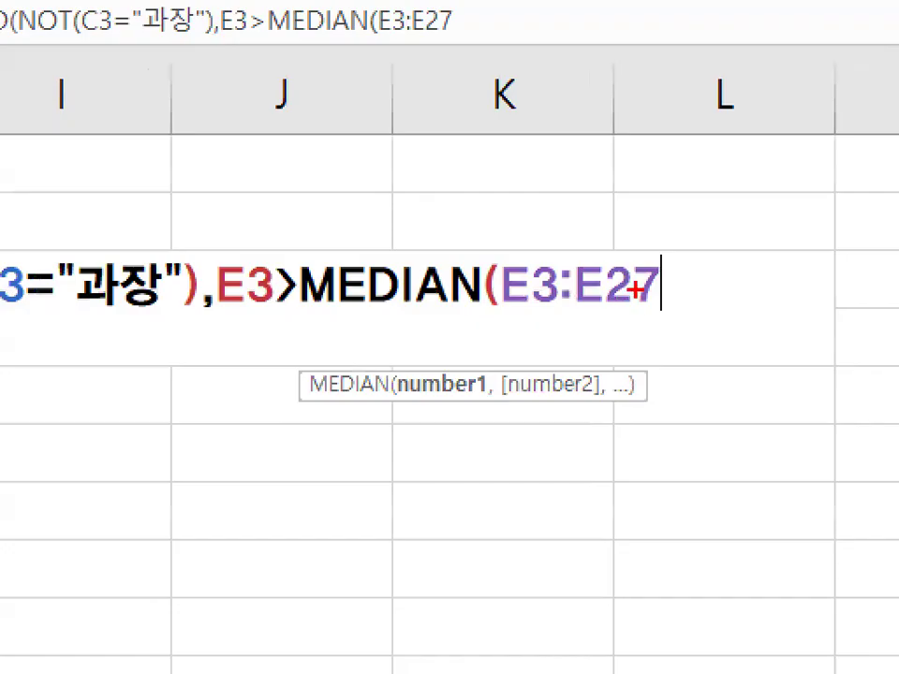
pyautogui.moveTo(581, 295)
pyautogui.mouseDown()
pyautogui.moveTo(646, 279)
pyautogui.moveTo(653, 305)
pyautogui.mouseUp()
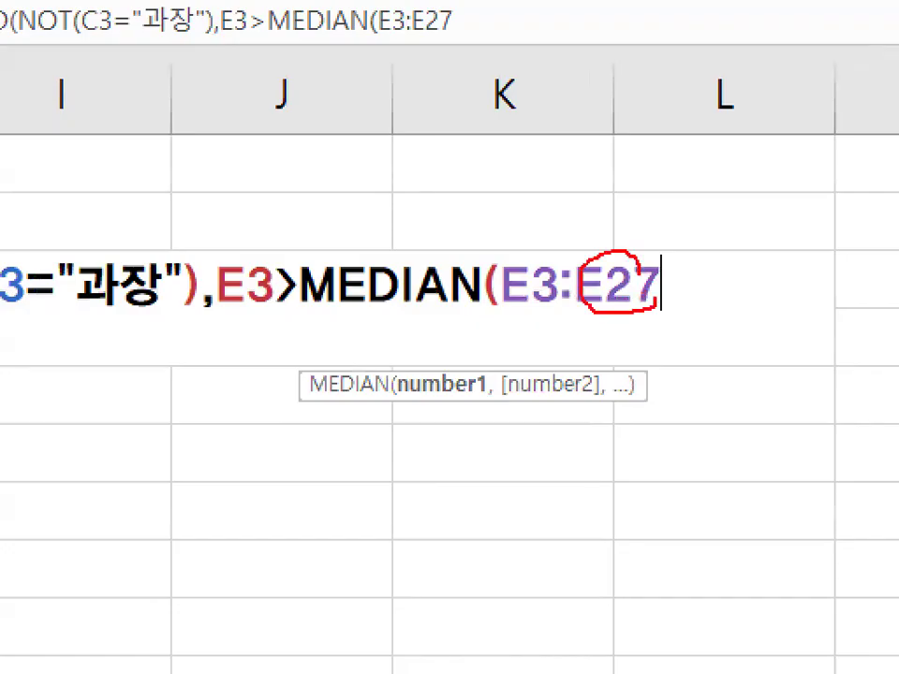
pyautogui.press('Escape')
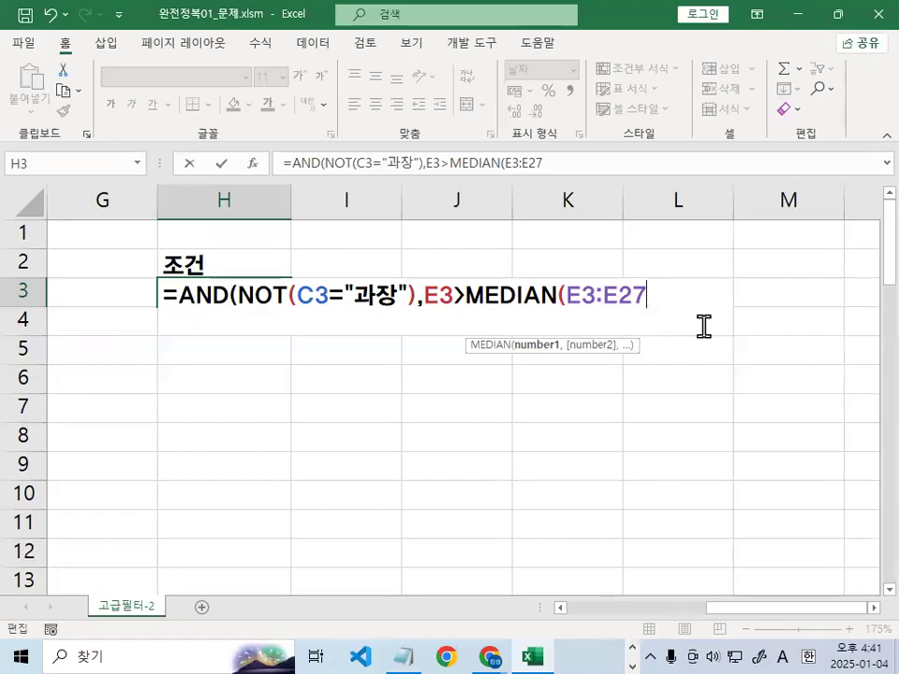
# Make the range's end reference absolute as $E$27, and mark it and the E3 reference with the annotation pen
pyautogui.press('F4')
pyautogui.hotkey('ctrl', '1')
pyautogui.moveTo(685, 304); pyautogui.dragTo(674, 303)
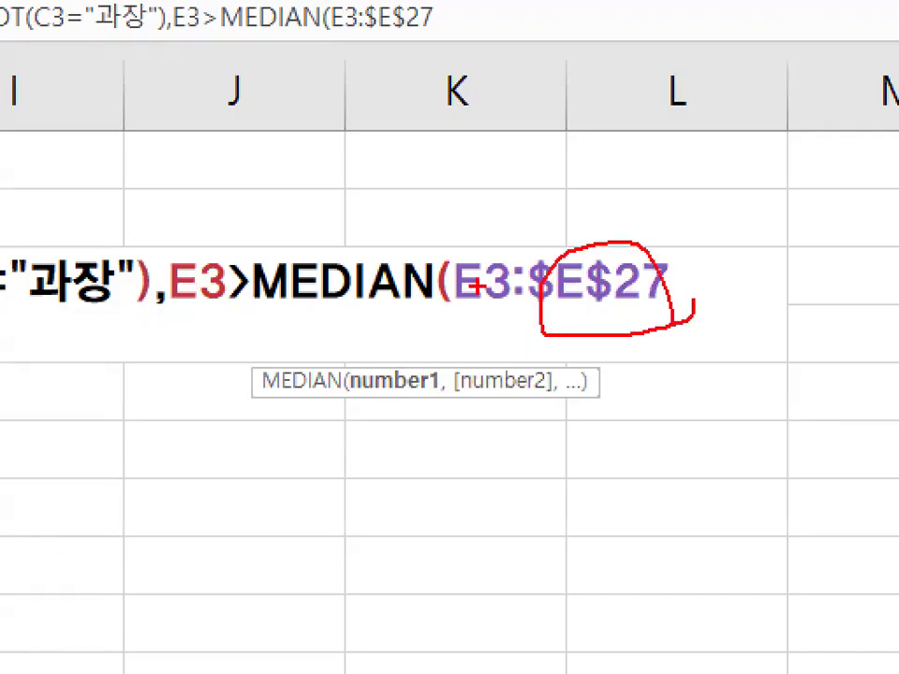
pyautogui.moveTo(478, 225); pyautogui.dragTo(540, 129)
pyautogui.press('Escape')
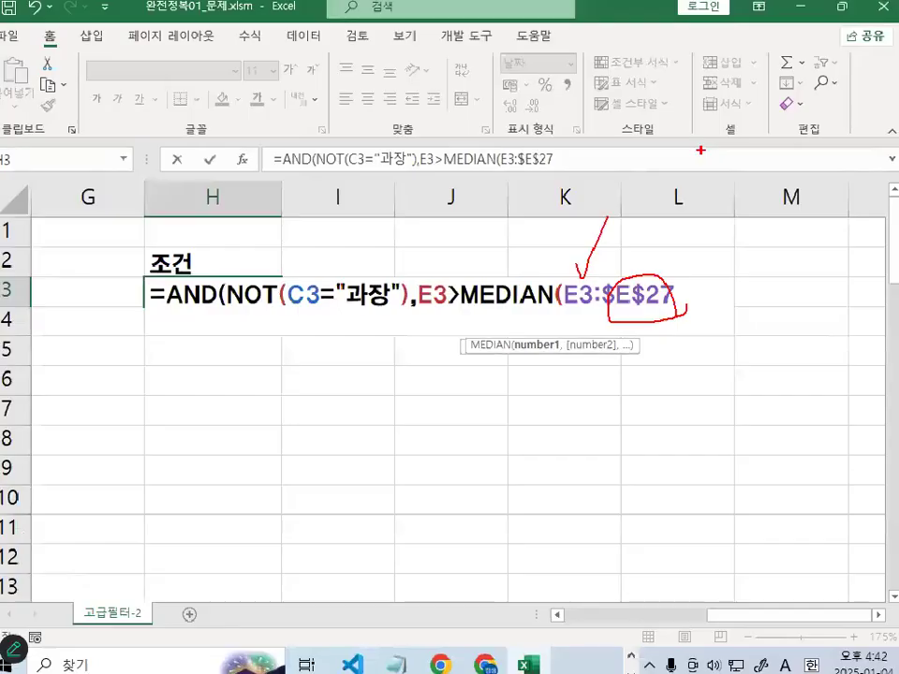
# Circle the MEDIAN range with the annotation pen, and point an arrow at its E3 reference with the cursor placed there
pyautogui.hotkey('ctrl', '1')
pyautogui.moveTo(684, 294)
pyautogui.mouseDown()
pyautogui.moveTo(455, 300)
pyautogui.moveTo(609, 274)
pyautogui.mouseUp()
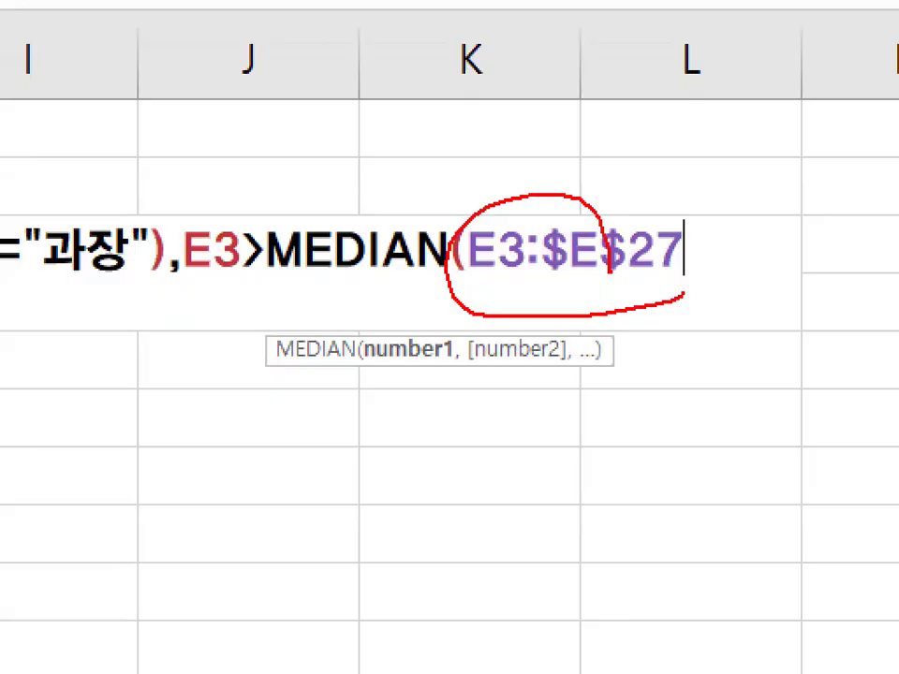
pyautogui.press('Escape')
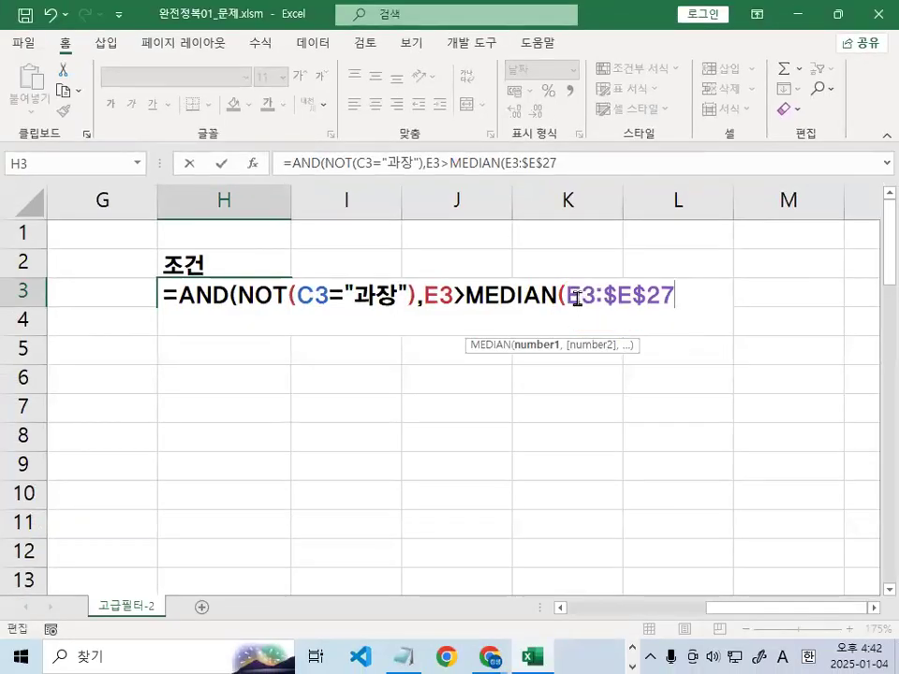
pyautogui.hotkey('ctrl', '1')
pyautogui.moveTo(575, 283); pyautogui.dragTo(608, 210)
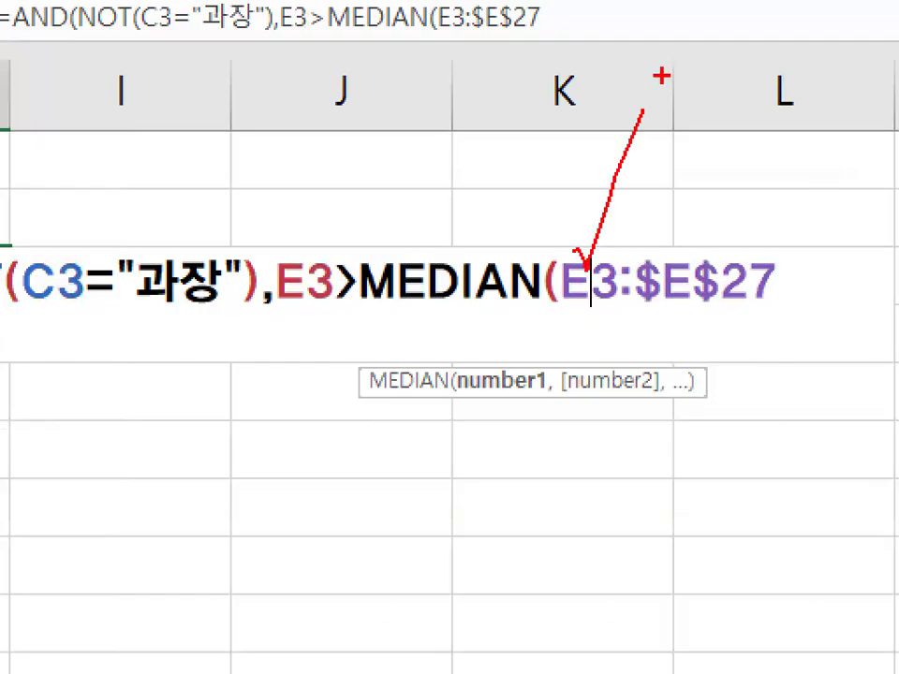
pyautogui.press('Escape')
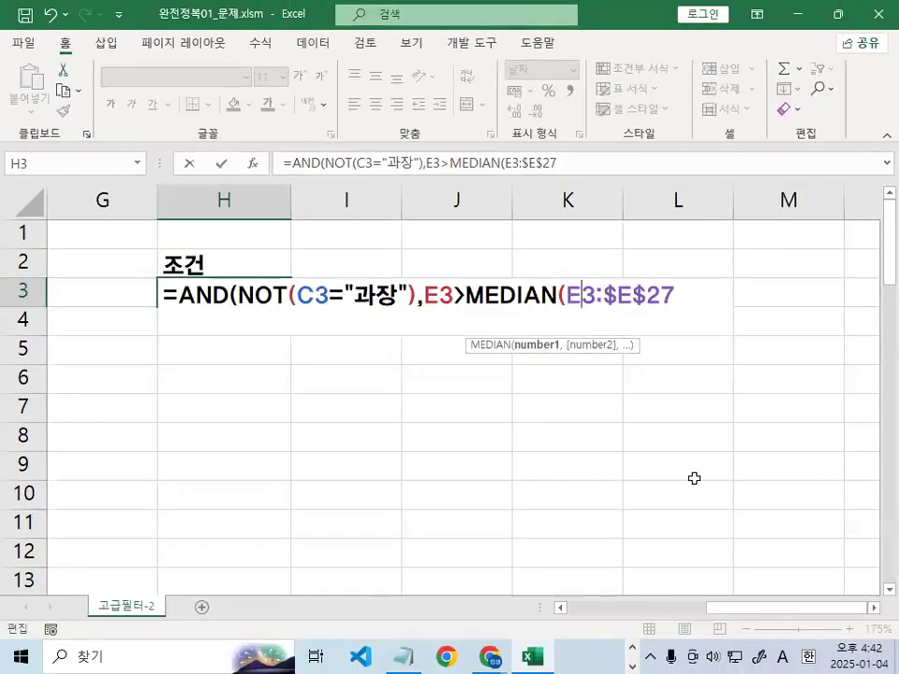
# Make the MEDIAN range's start reference absolute as $E$3 and mark the range with the annotation pen
pyautogui.press('F4')
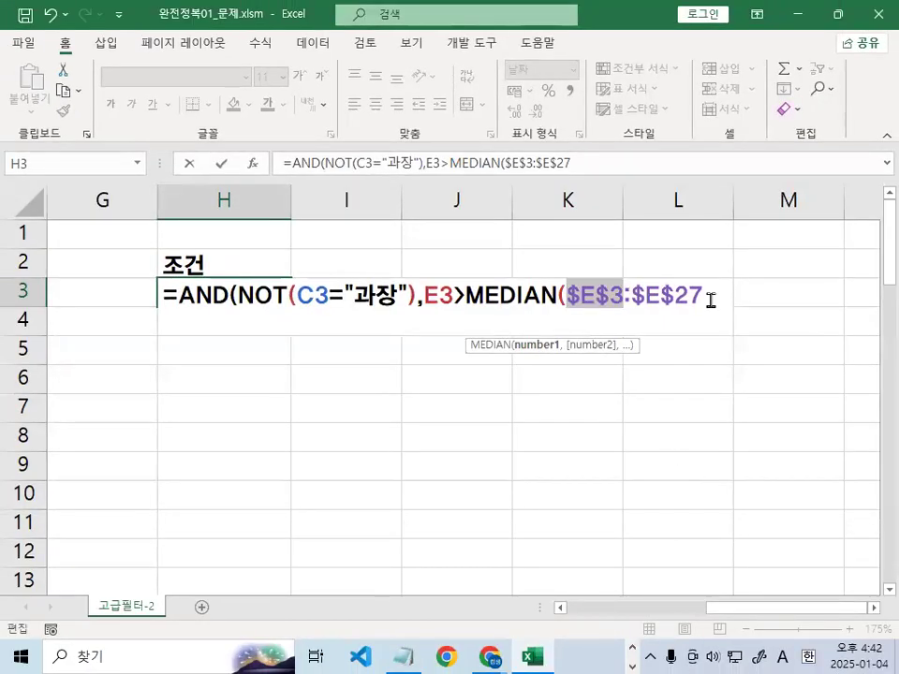
pyautogui.hotkey('ctrl', '1')
pyautogui.moveTo(605, 315); pyautogui.dragTo(723, 294)
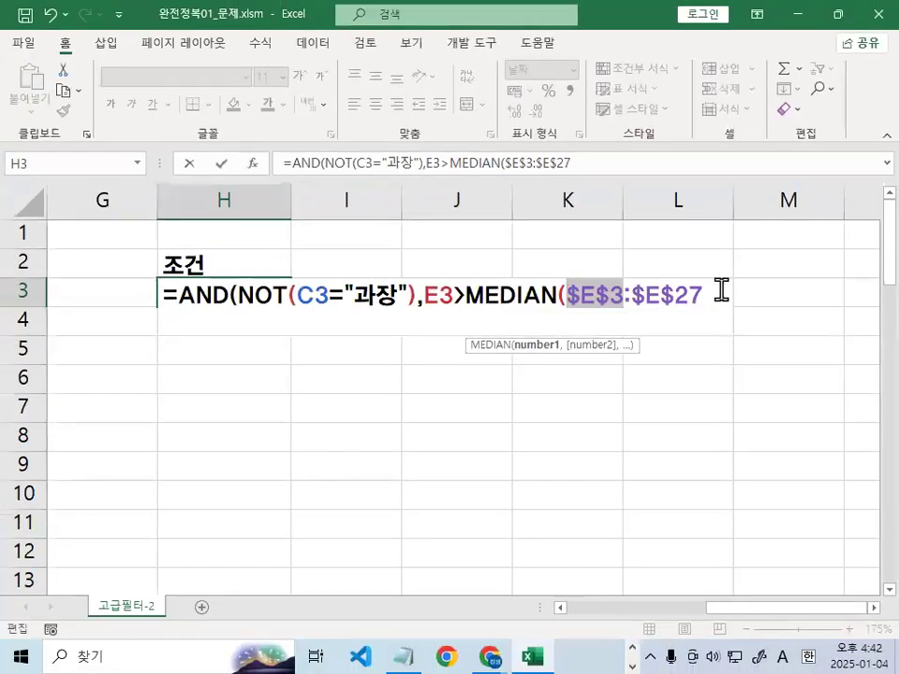
# Close the MEDIAN and AND functions with )), enter the formula in H3 and mark its result with the annotation pen
pyautogui.click(730, 290)
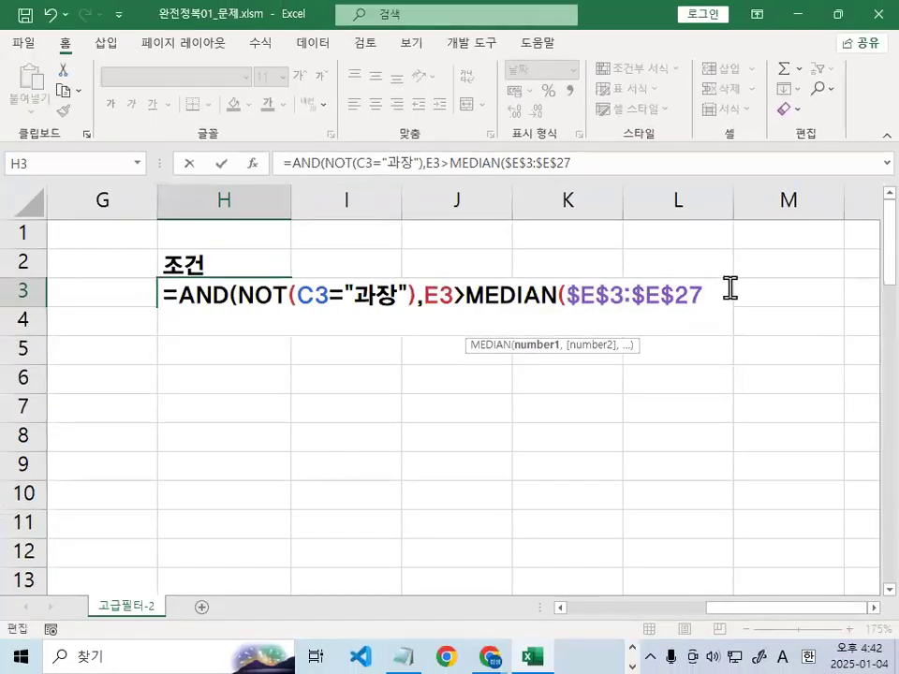
pyautogui.write('))')
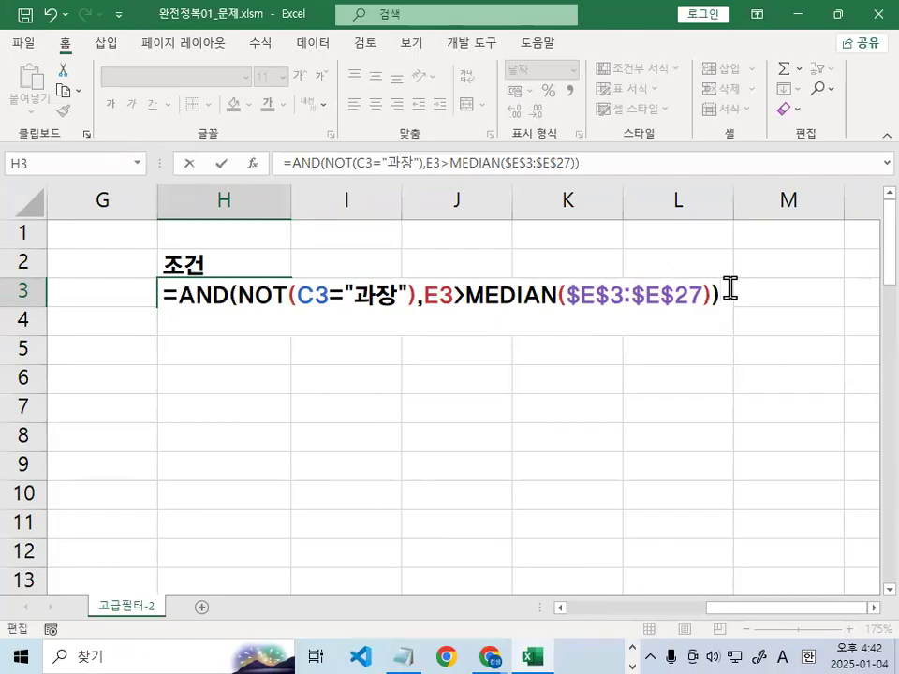
pyautogui.press('Return')
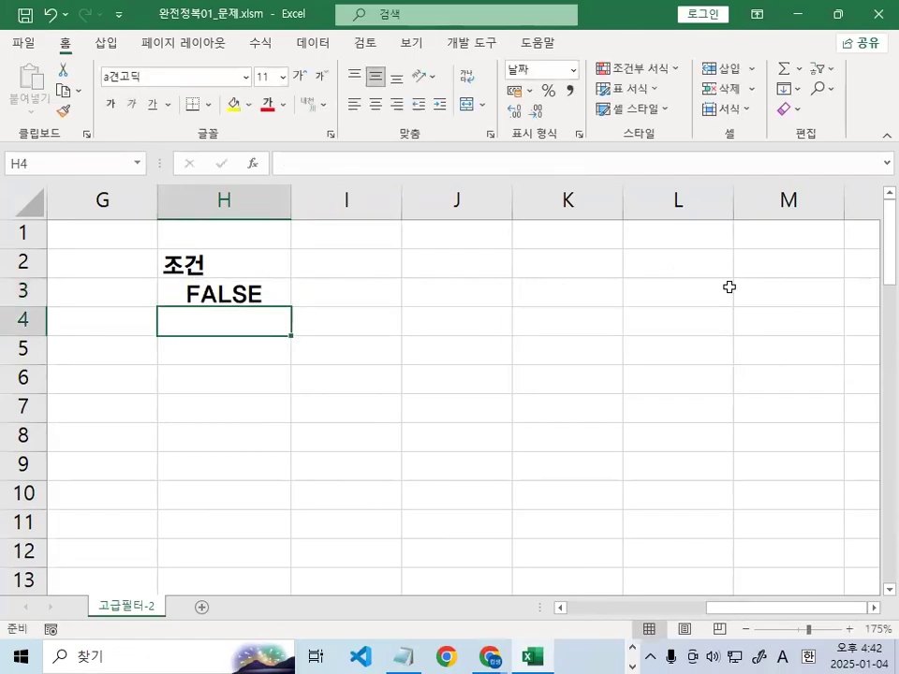
pyautogui.moveTo(295, 300)
pyautogui.mouseDown()
pyautogui.moveTo(201, 302)
pyautogui.moveTo(270, 309)
pyautogui.mouseUp()
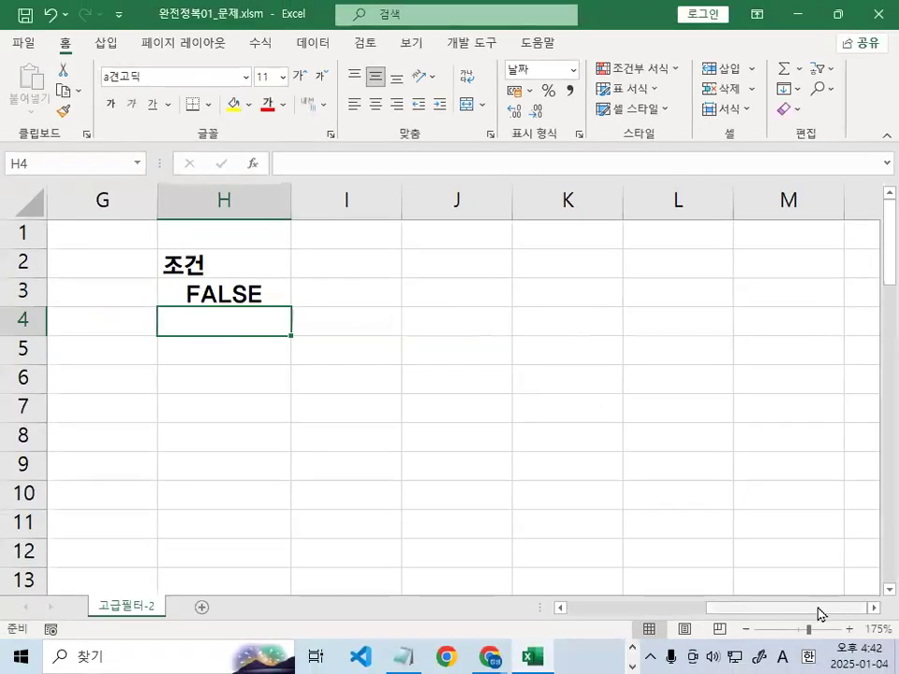
# Check the first 직급 value in C3, and open the criteria formula in H3 to review its references
pyautogui.moveTo(819, 612); pyautogui.dragTo(566, 618)
pyautogui.click(328, 294)
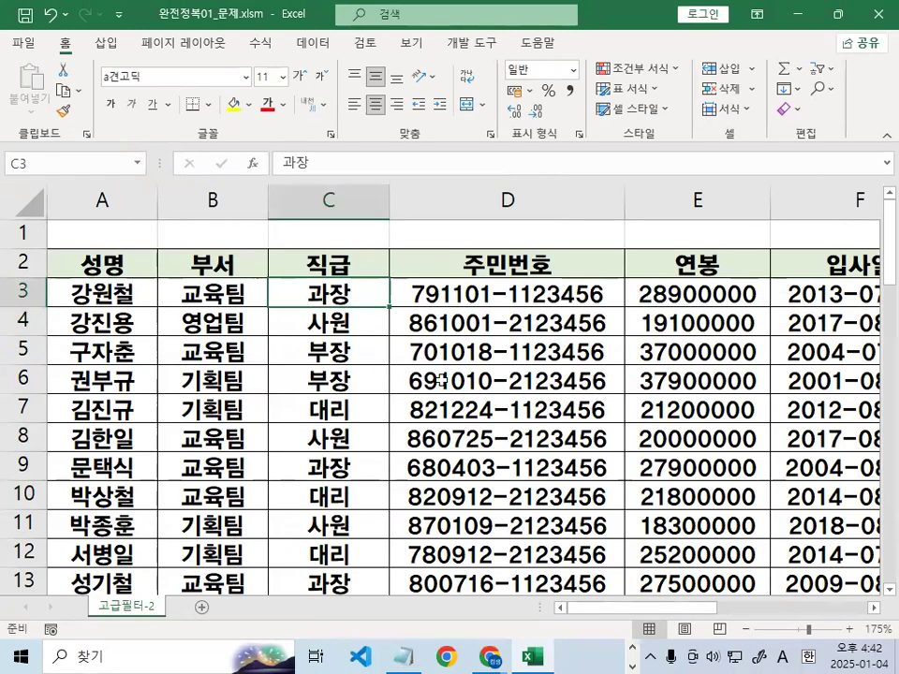
pyautogui.moveTo(663, 608); pyautogui.dragTo(739, 614)
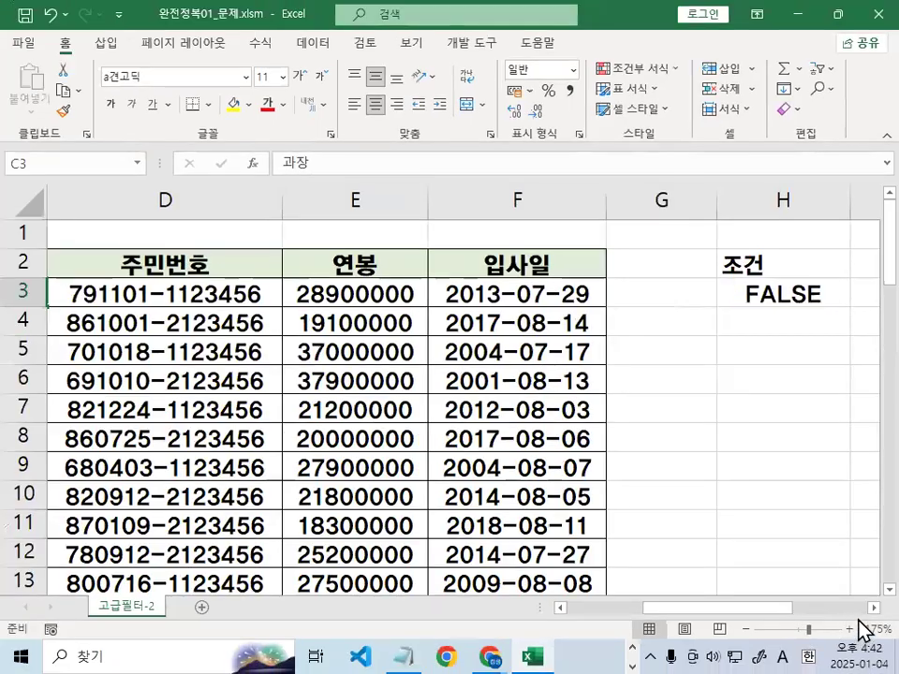
pyautogui.click(872, 614)
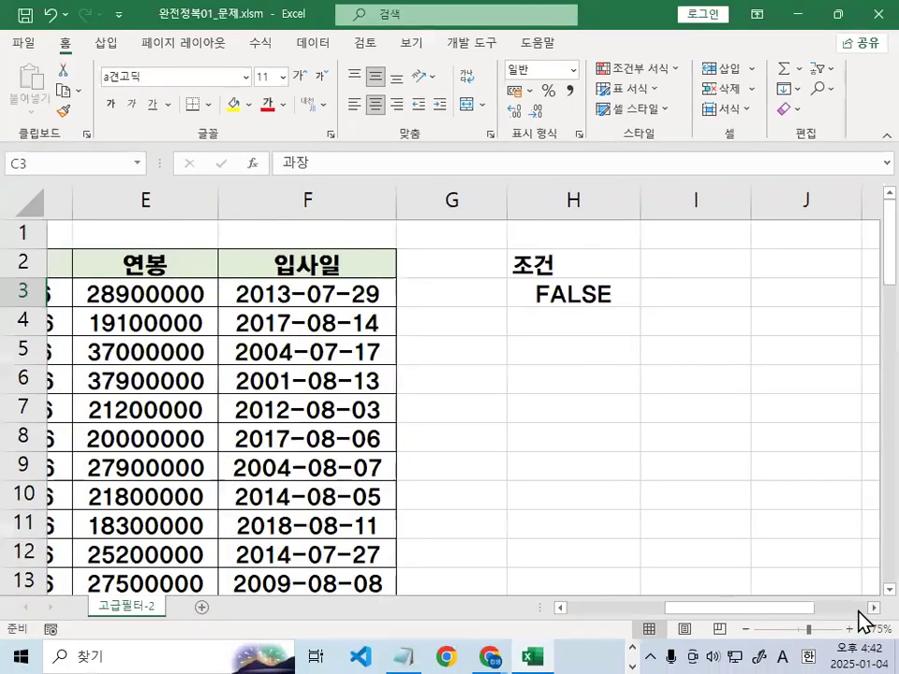
pyautogui.click(872, 615)
pyautogui.doubleClick(408, 292)
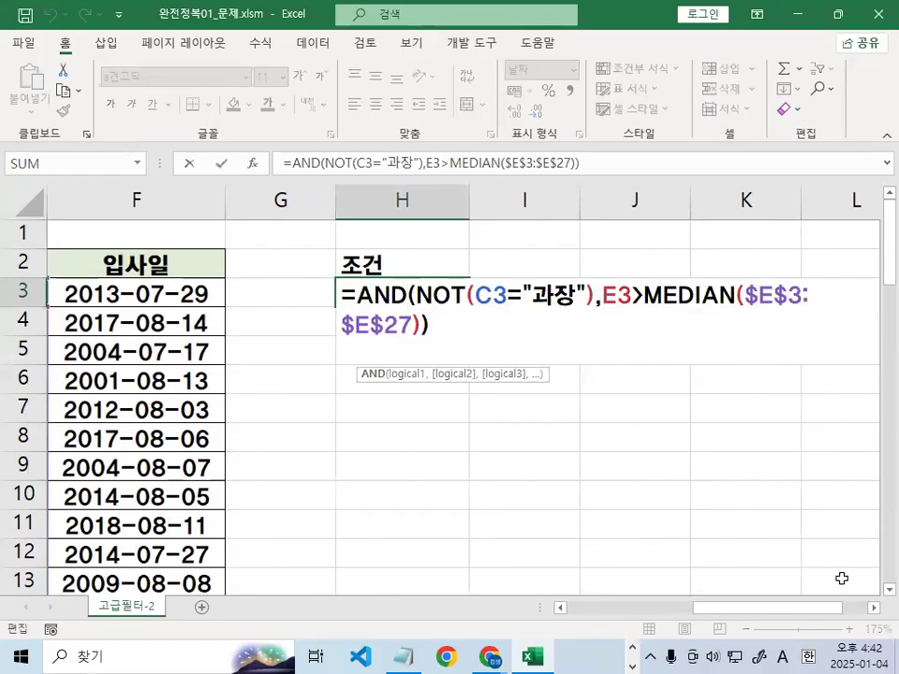
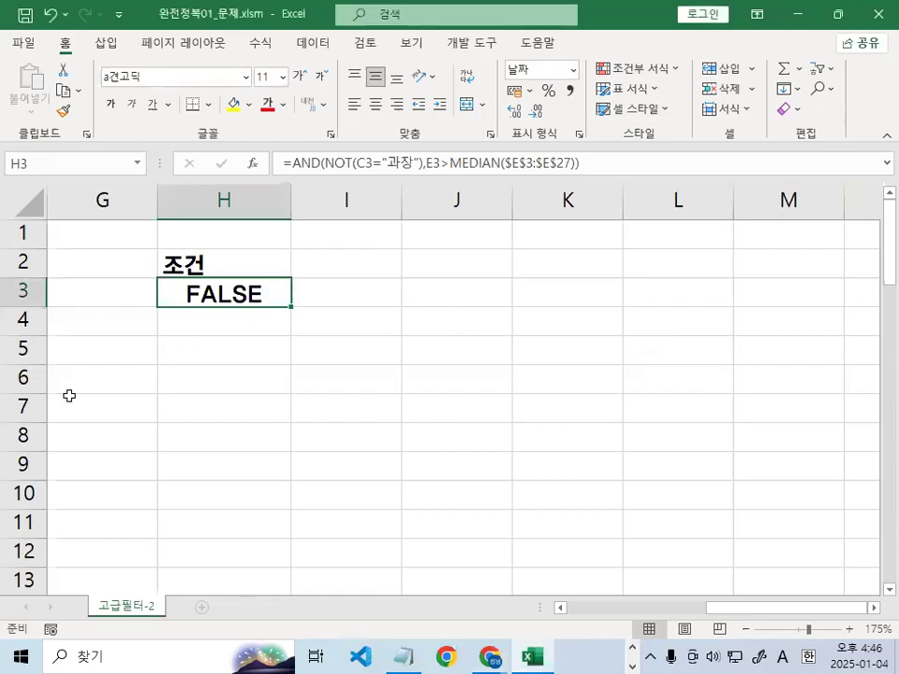
# Select the table's field-name row A2:F2 to point out the headers available for the filter output
pyautogui.click(196, 398)
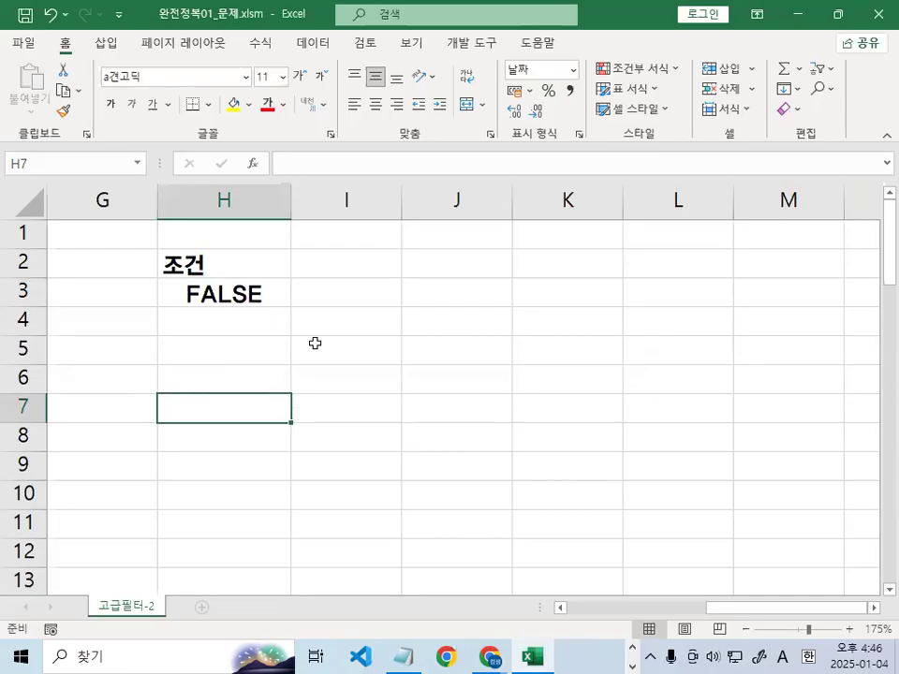
pyautogui.click(676, 430)
pyautogui.moveTo(776, 607); pyautogui.dragTo(491, 609)
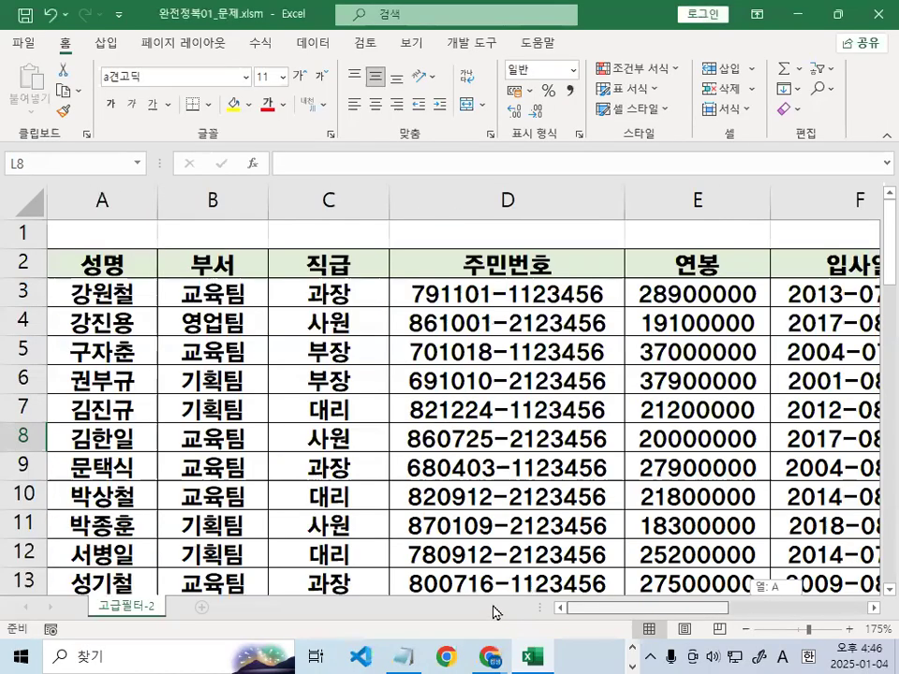
pyautogui.click(119, 262)
pyautogui.click(213, 255)
pyautogui.click(283, 263)
pyautogui.moveTo(119, 268); pyautogui.dragTo(636, 262)
pyautogui.keyDown('shift'); pyautogui.click(863, 269); pyautogui.keyUp('shift')
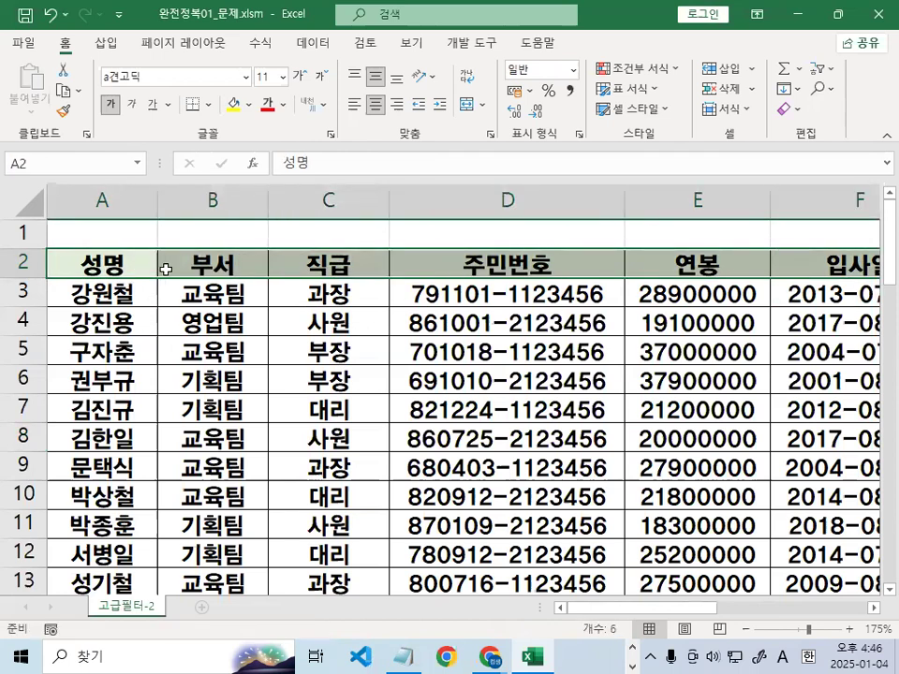
# Go through the field names one by one from 성명 in A2 to 연봉 in E2
pyautogui.click(129, 265)
pyautogui.click(192, 265)
pyautogui.click(309, 263)
pyautogui.click(497, 264)
pyautogui.click(656, 262)
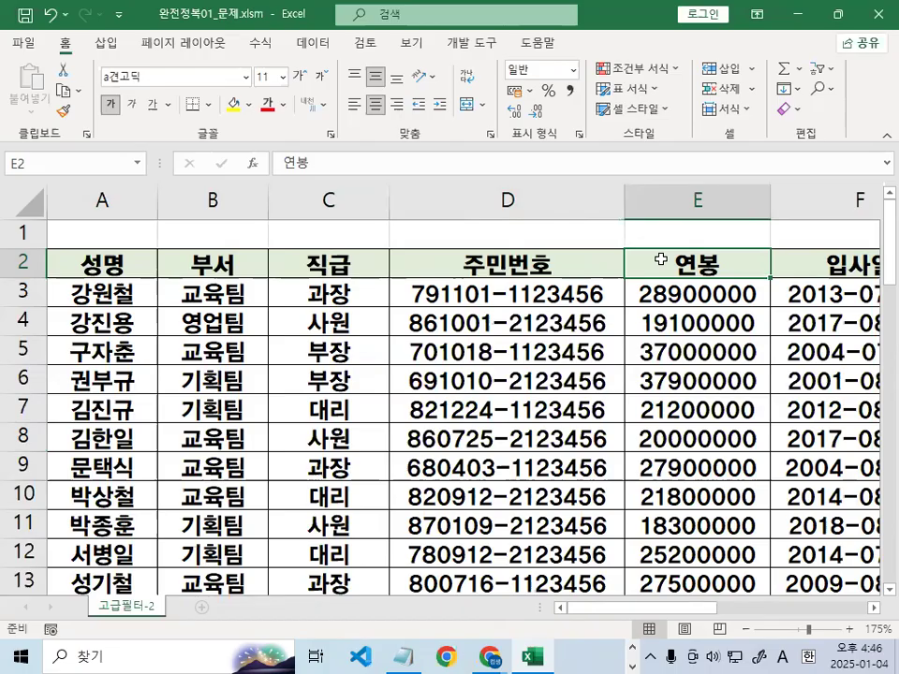
# With the annotation pen, draw a downward arrow through column B and circle its letter and the 부서, 직급 and 주민번호 headers
pyautogui.hotkey('ctrl', '1')
pyautogui.moveTo(217, 273)
pyautogui.mouseDown()
pyautogui.moveTo(217, 419)
pyautogui.moveTo(309, 289)
pyautogui.mouseUp()
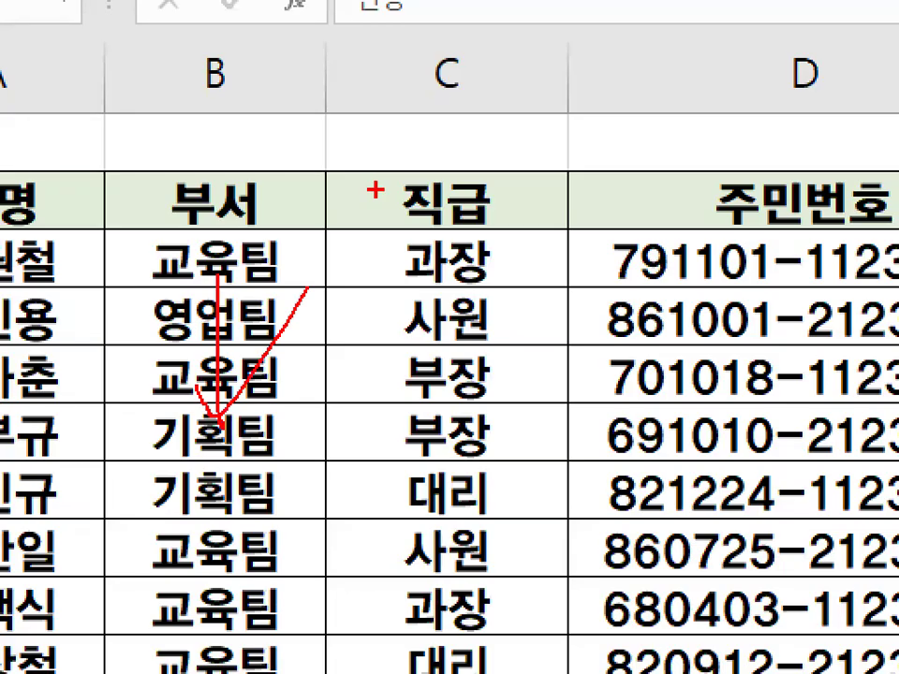
pyautogui.moveTo(269, 231); pyautogui.dragTo(238, 197)
pyautogui.moveTo(229, 73); pyautogui.dragTo(270, 69)
pyautogui.moveTo(441, 244); pyautogui.dragTo(513, 223)
pyautogui.moveTo(468, 173); pyautogui.dragTo(490, 195)
pyautogui.moveTo(668, 277); pyautogui.dragTo(843, 236)
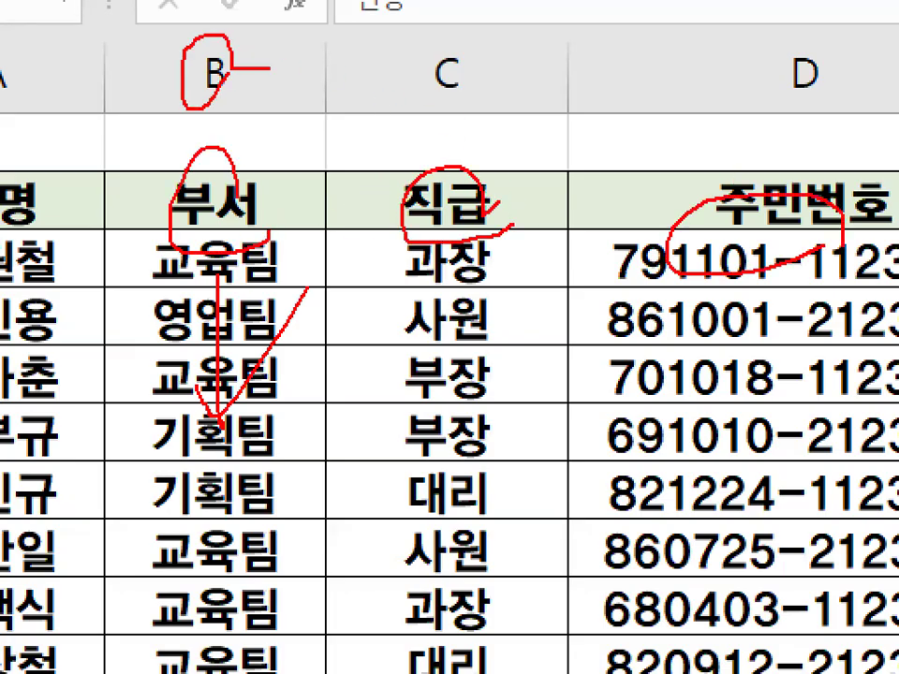
# Erase the annotations, draw a short downward arrow below the 부서 header, and leave the annotation pen
pyautogui.press('e')
pyautogui.moveTo(214, 298); pyautogui.dragTo(214, 362)
pyautogui.moveTo(203, 344); pyautogui.dragTo(227, 321)
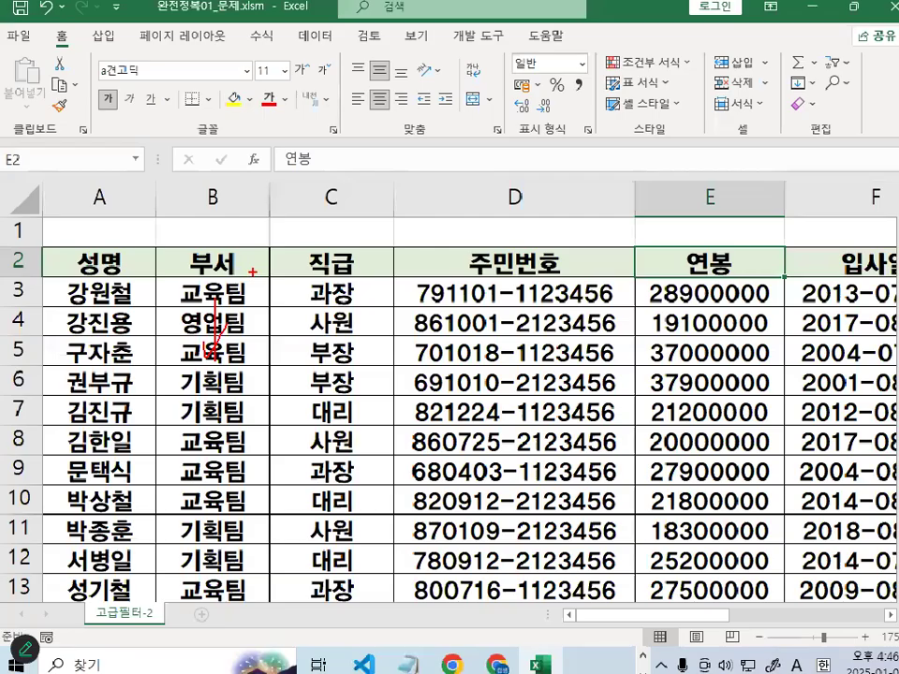
pyautogui.press('Escape')
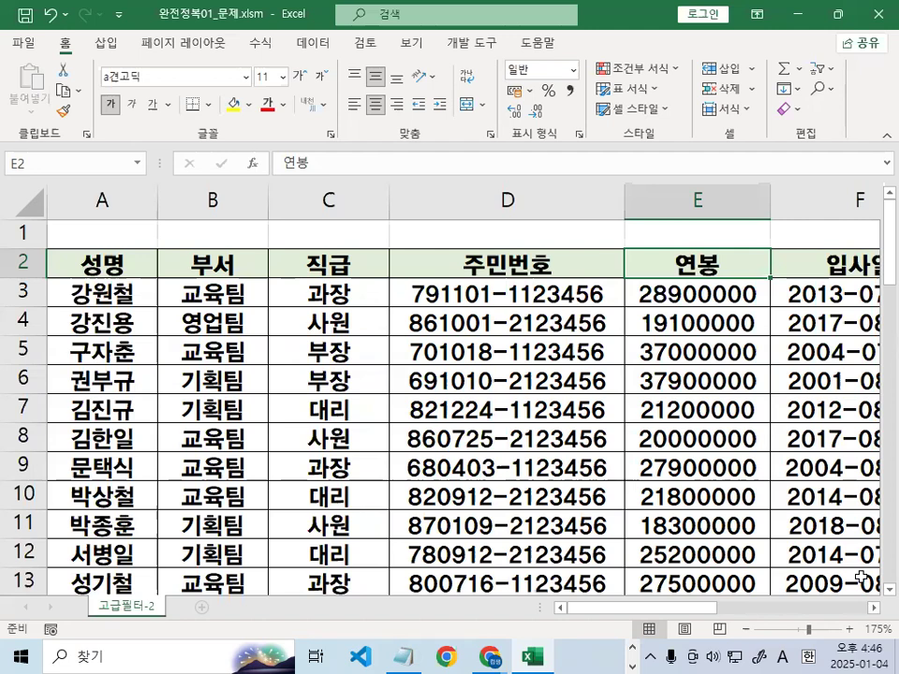
# Point out cells H5 to K5 as the output header location, and mark H5 with the annotation pen
pyautogui.click(873, 608)
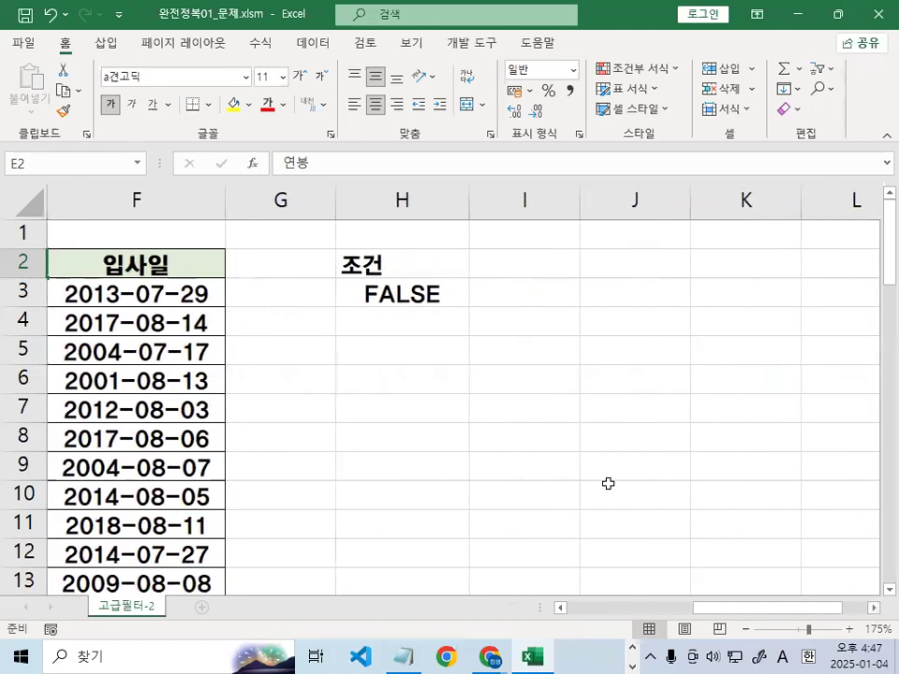
pyautogui.click(377, 361)
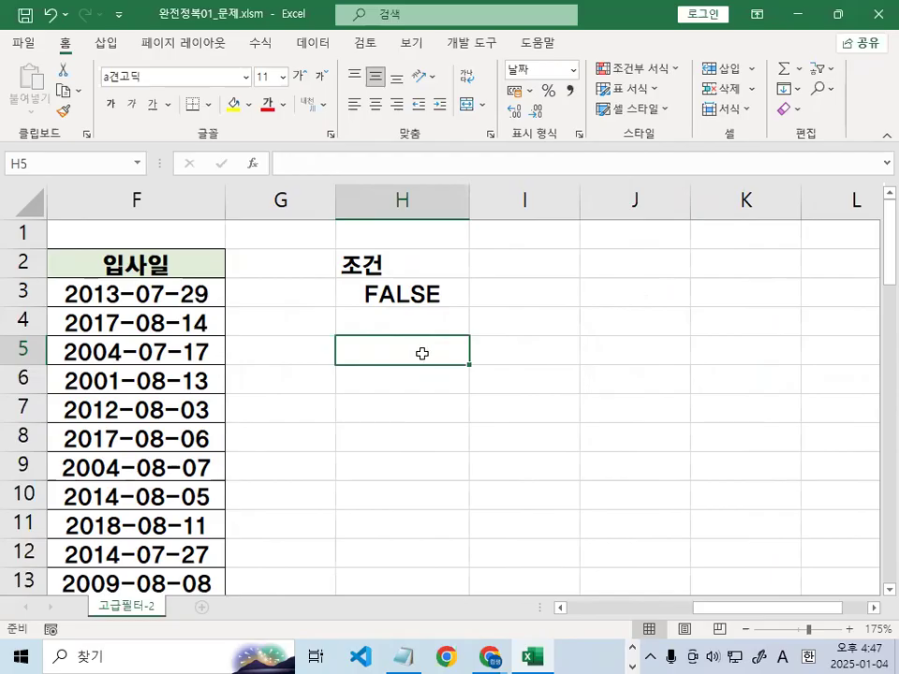
pyautogui.click(537, 353)
pyautogui.click(618, 352)
pyautogui.click(731, 350)
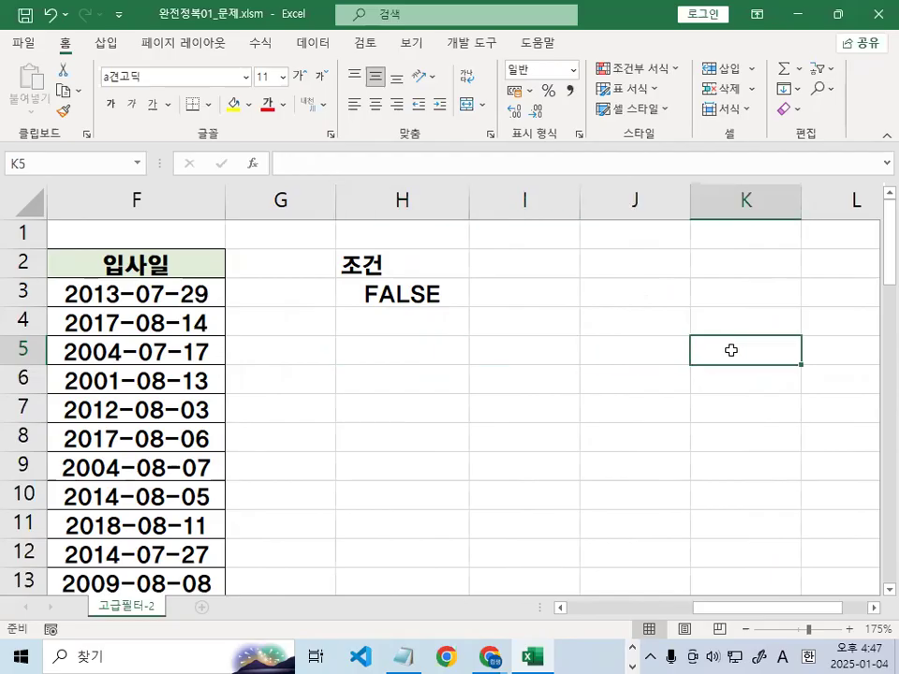
pyautogui.click(419, 355)
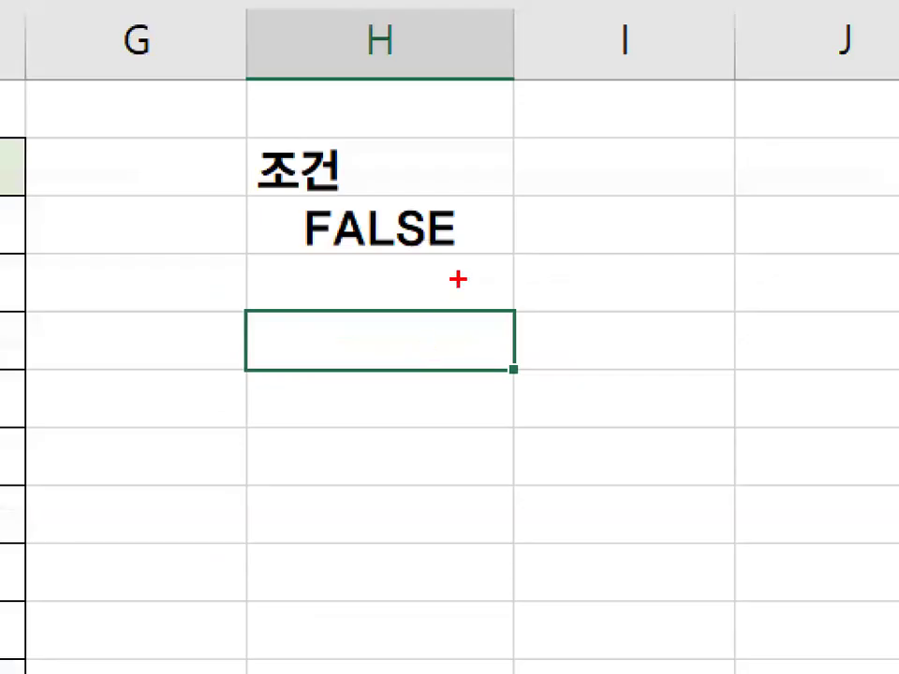
pyautogui.moveTo(440, 315); pyautogui.dragTo(348, 389)
pyautogui.moveTo(293, 279); pyautogui.dragTo(432, 455)
pyautogui.press('Escape')
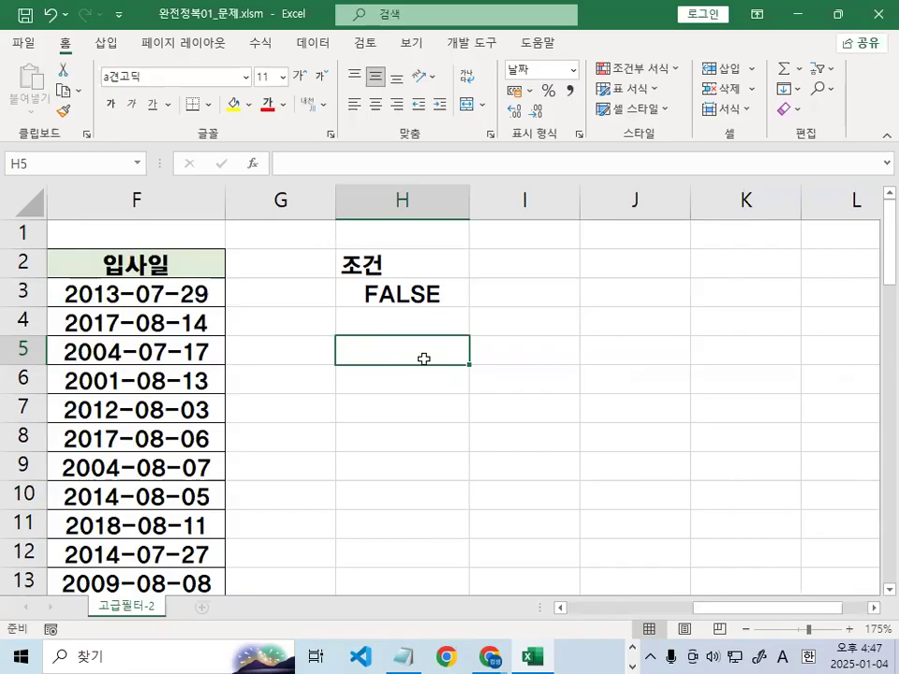
# Enter the field name 성명 in H5
pyautogui.write('T')
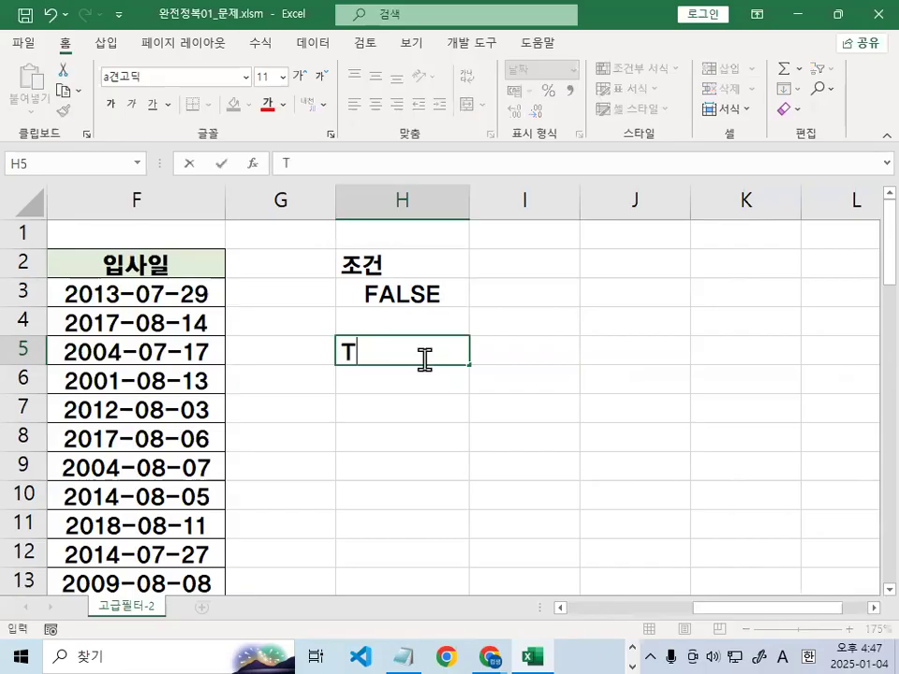
pyautogui.press('BackSpace')
pyautogui.press('Hangul')
pyautogui.write('ㅅ')
pyautogui.press('BackSpace')
pyautogui.write('ㅅㅓㅇㅁㅕ')
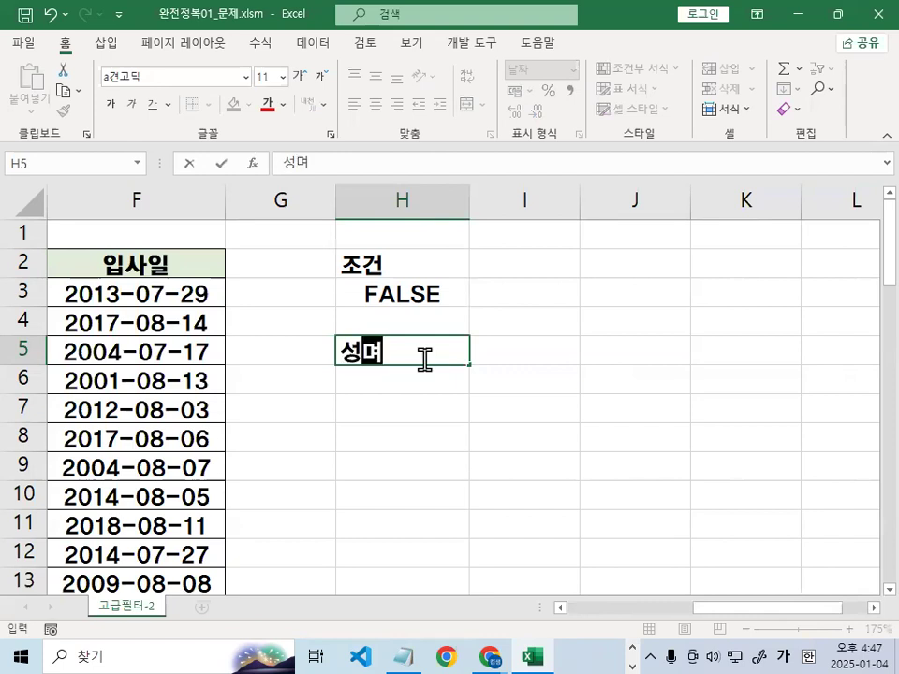
pyautogui.write('ㅇ')
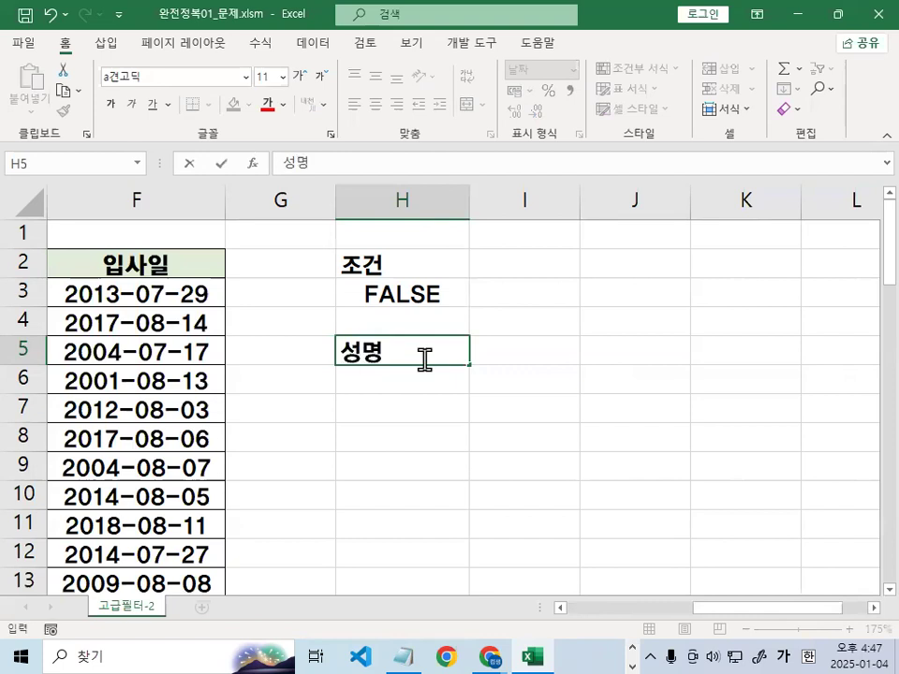
pyautogui.press('Return')
# Re-enter 성명 in H5 with a trailing space and circle it with the annotation pen
pyautogui.click(423, 358)
pyautogui.write('ㅅ')
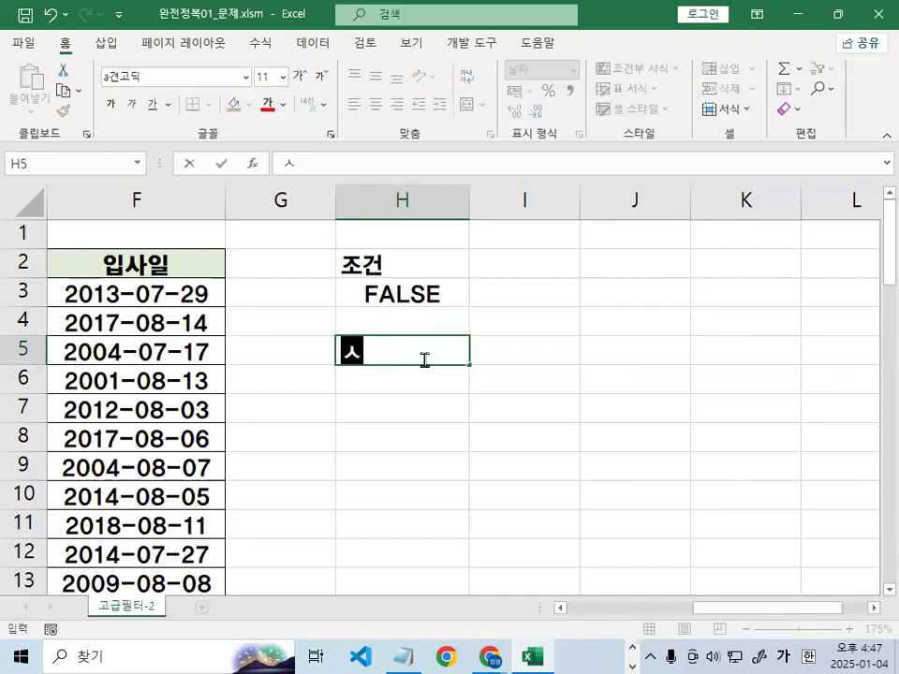
pyautogui.write('ㅓㅇㅁㅕㅇ')
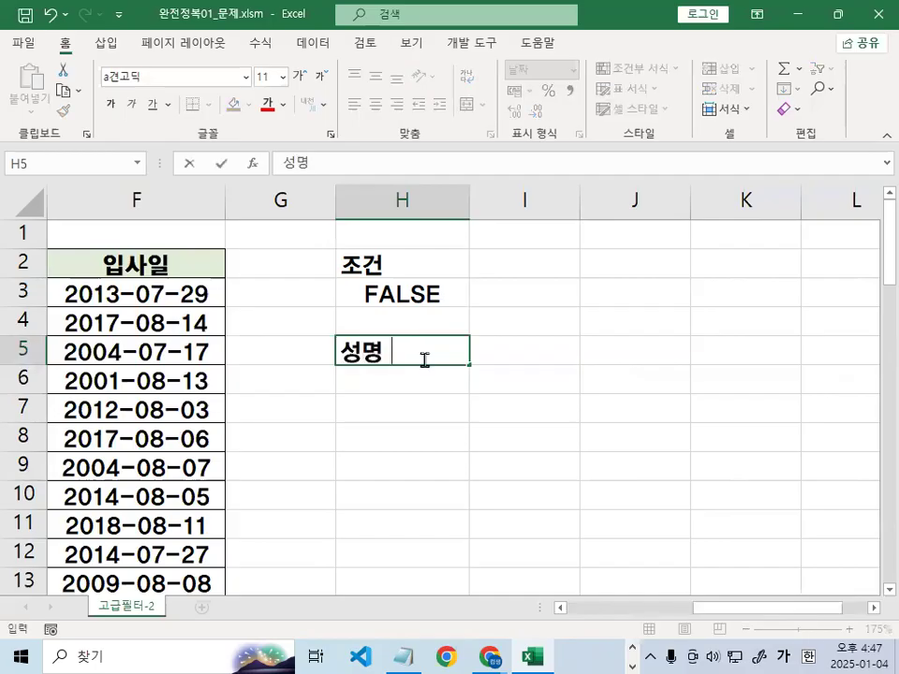
pyautogui.press('Return')
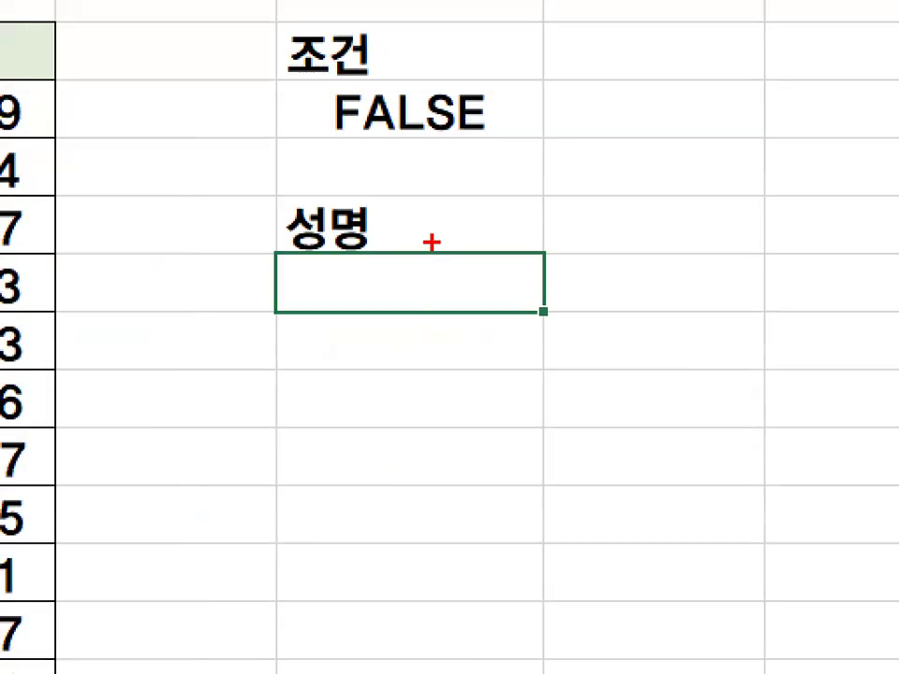
pyautogui.moveTo(366, 378); pyautogui.dragTo(414, 361)
pyautogui.moveTo(338, 278)
pyautogui.mouseDown()
pyautogui.moveTo(450, 241)
pyautogui.moveTo(444, 266)
pyautogui.mouseUp()
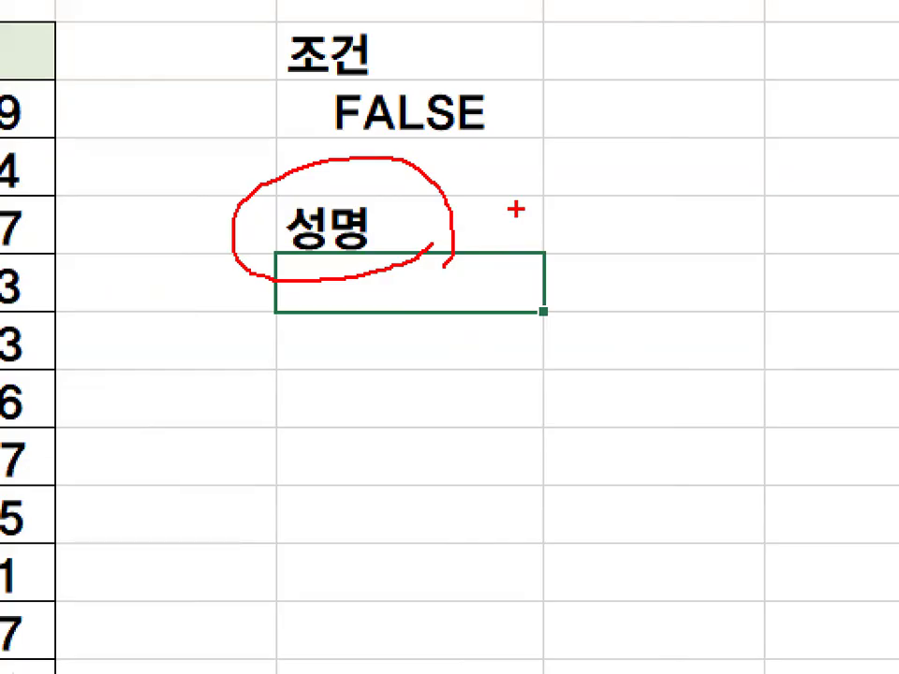
pyautogui.press('Escape')
# Open H5 for editing, circle the space after 성명 with the annotation pen, and leave the cell
pyautogui.doubleClick(387, 346)
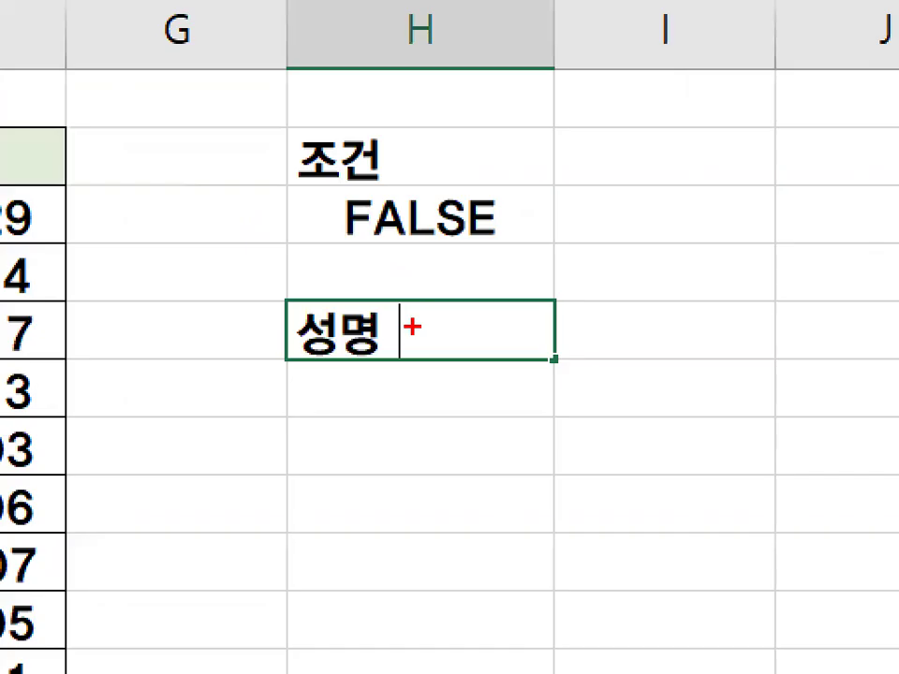
pyautogui.moveTo(395, 347); pyautogui.dragTo(399, 353)
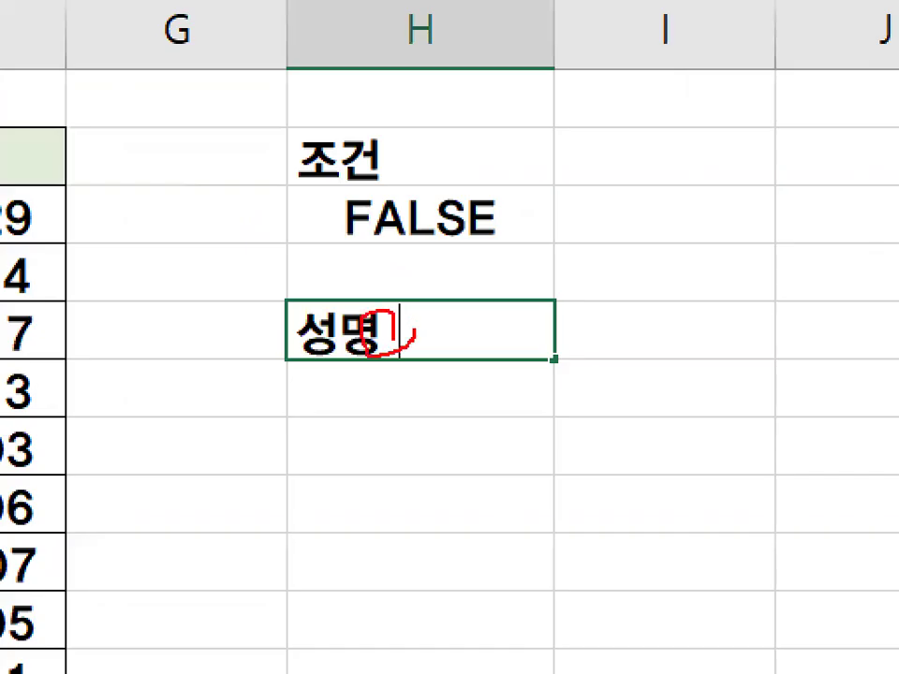
pyautogui.press('Escape')
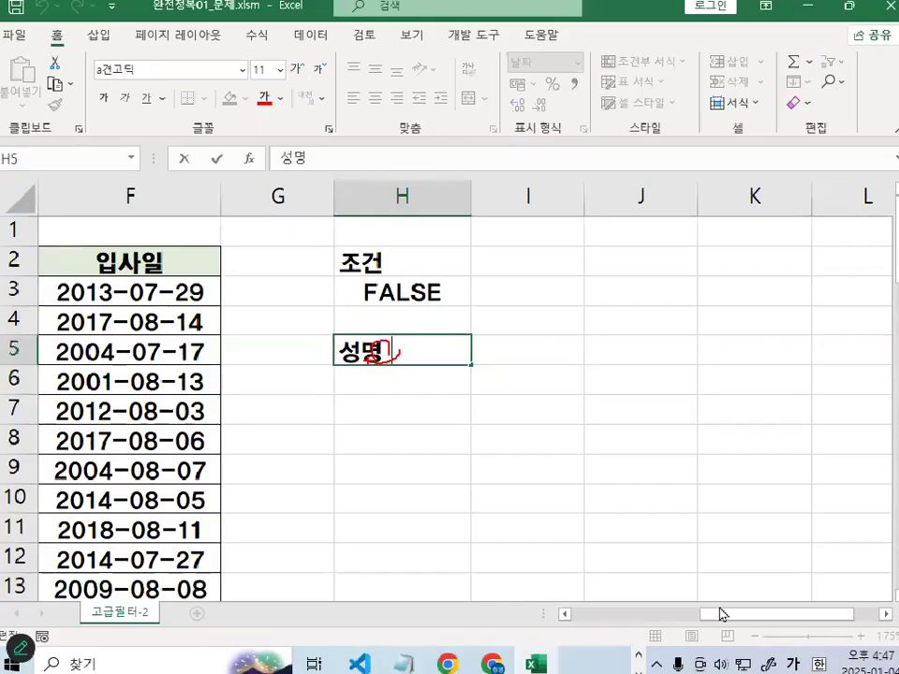
pyautogui.press('Escape')
# Check the original 성명 header in A2, and clear the field name from H5
pyautogui.moveTo(732, 611); pyautogui.dragTo(595, 609)
pyautogui.click(111, 263)
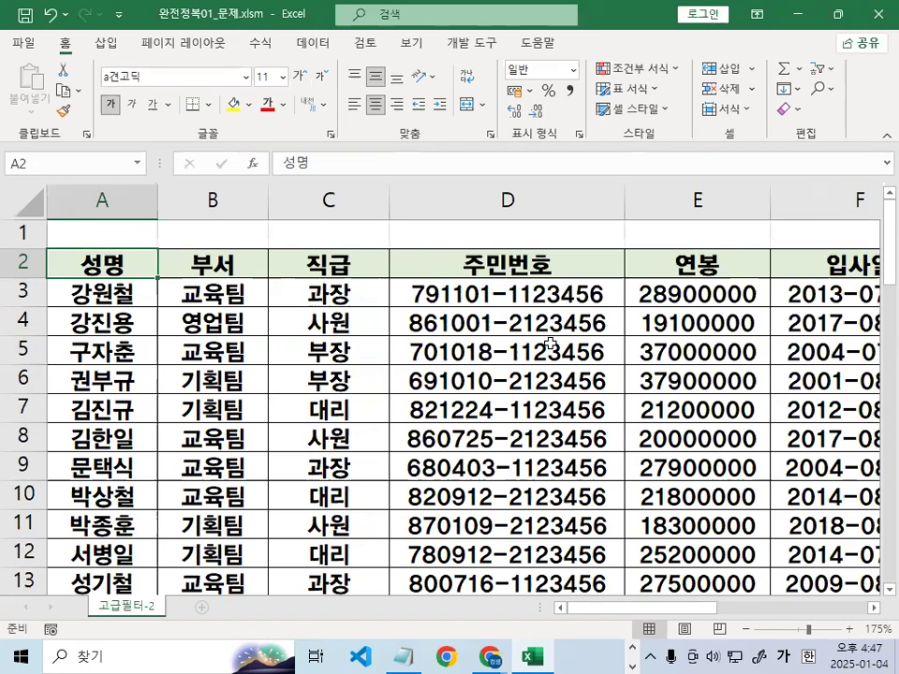
pyautogui.click(874, 609)
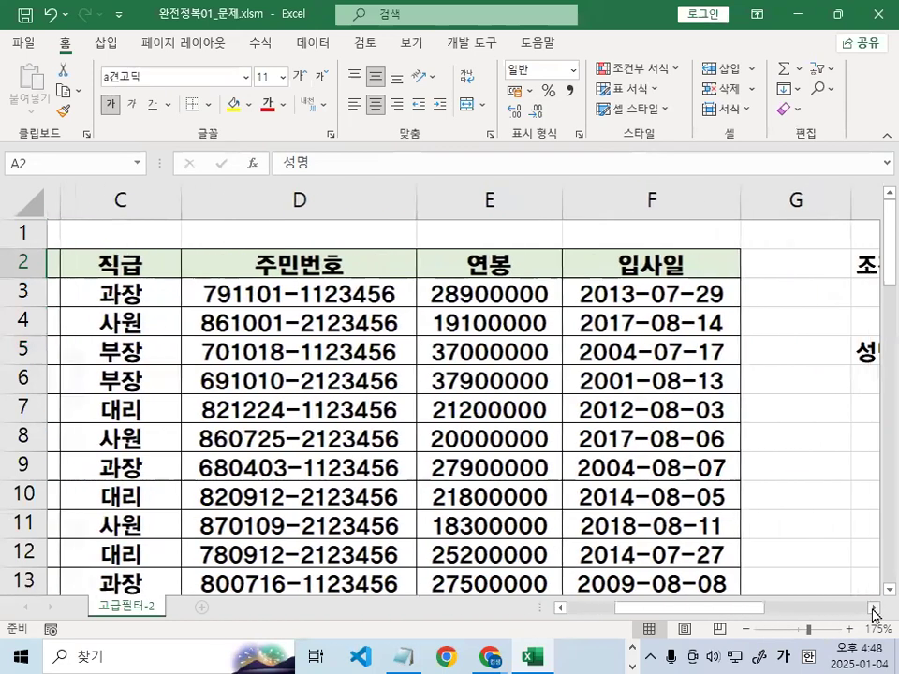
pyautogui.click(874, 609)
pyautogui.click(571, 349)
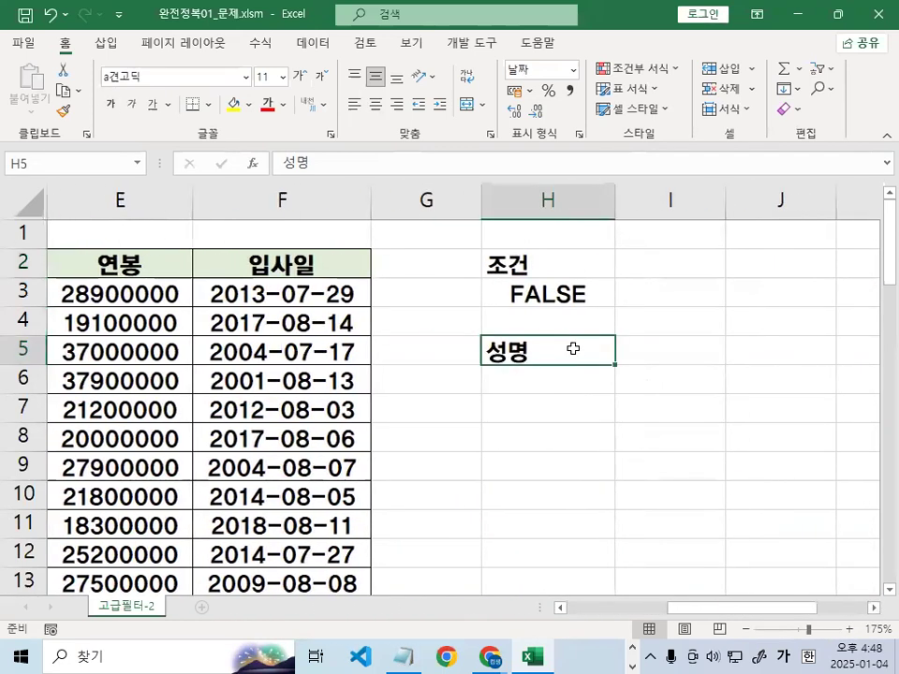
pyautogui.press('Delete')
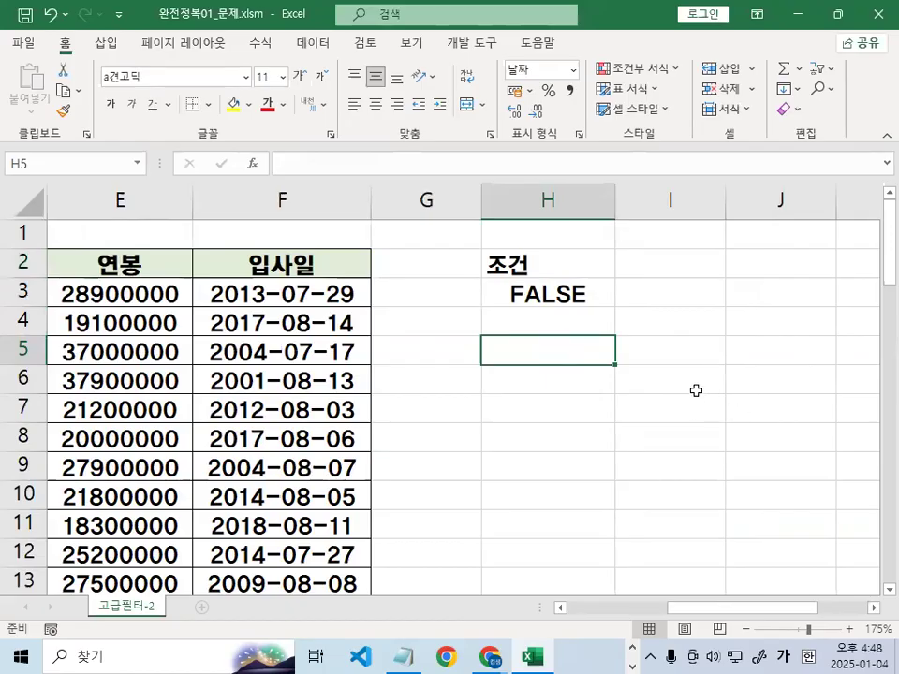
# Switch to the Notepad notes and highlight the instruction listing 성명, 연봉 and 입사일 as the output columns in order
pyautogui.hotkey('alt', 'Tab')
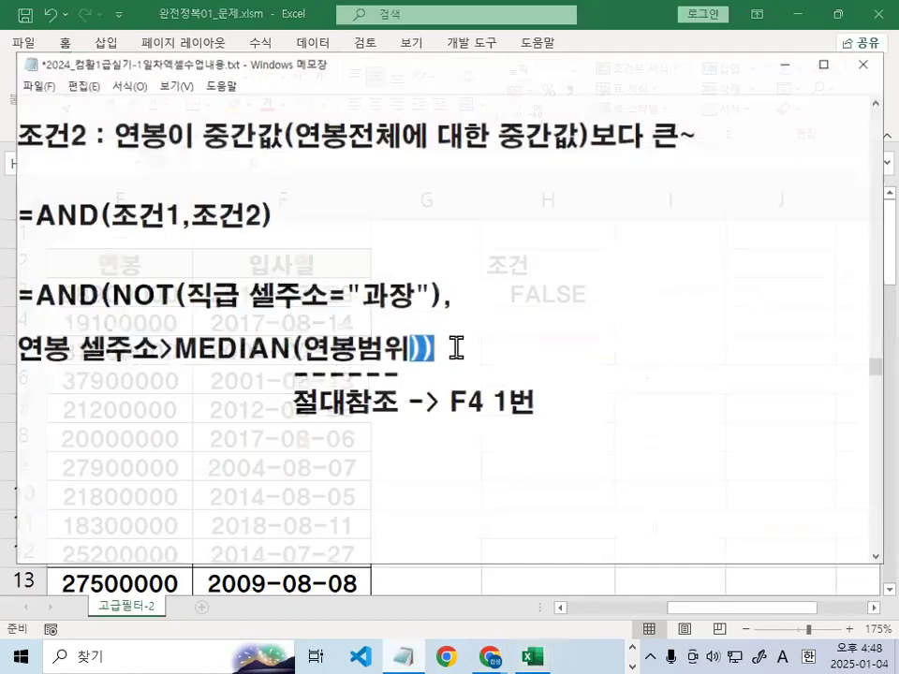
pyautogui.scroll(-4, 267, 158)
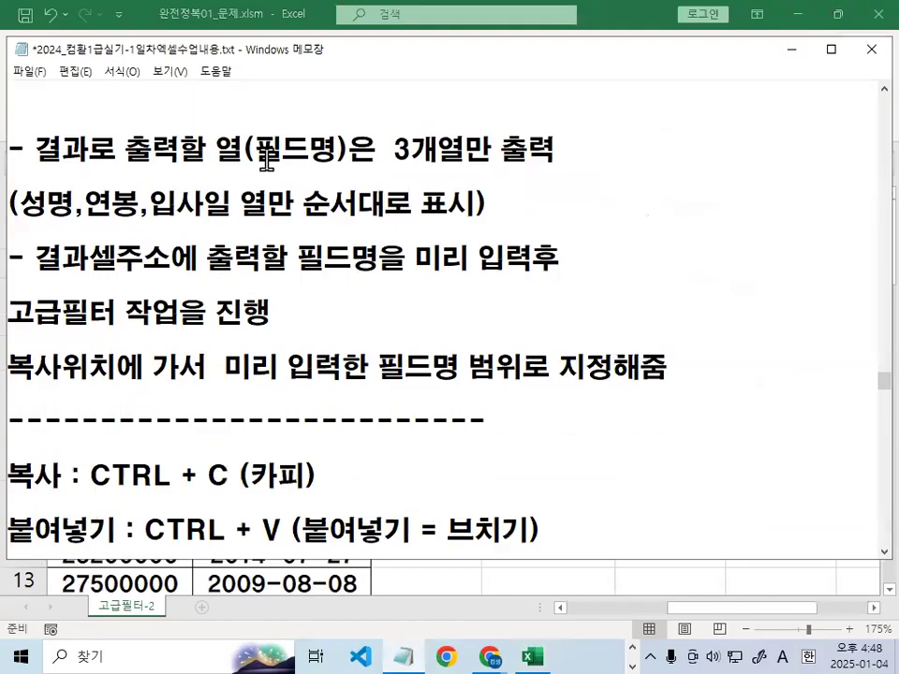
pyautogui.moveTo(18, 203); pyautogui.dragTo(471, 205)
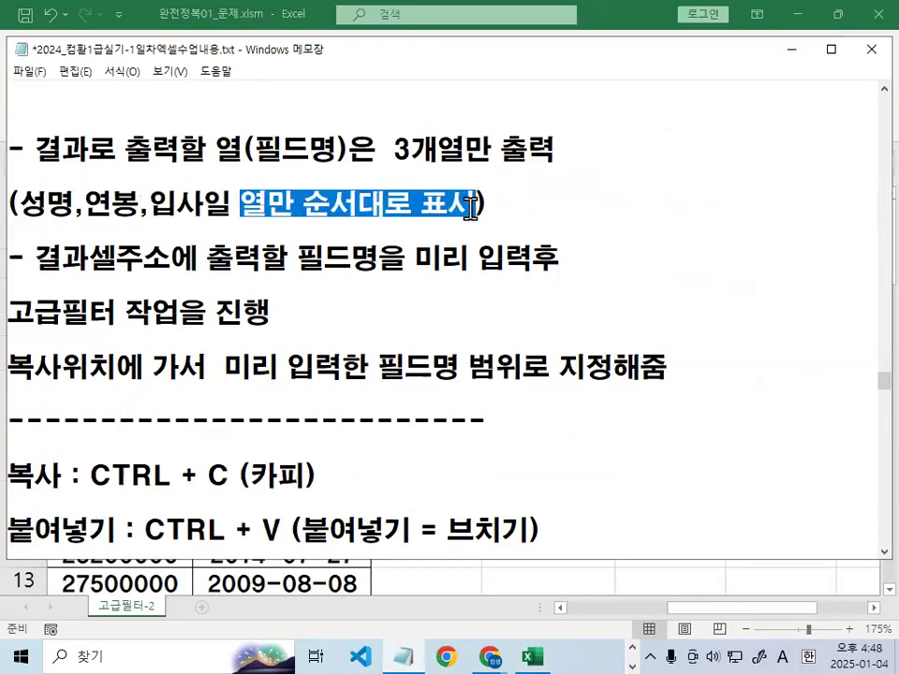
# Highlight the Notepad notes on copying with CTRL + C and pasting with CTRL + V
pyautogui.scroll(-1, 292, 318)
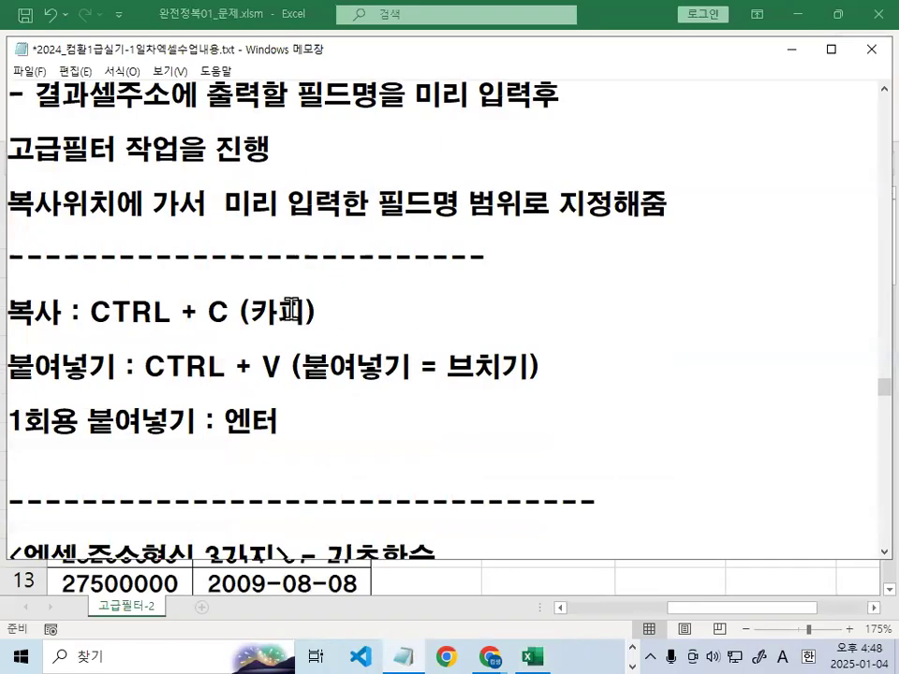
pyautogui.moveTo(90, 311); pyautogui.dragTo(334, 311)
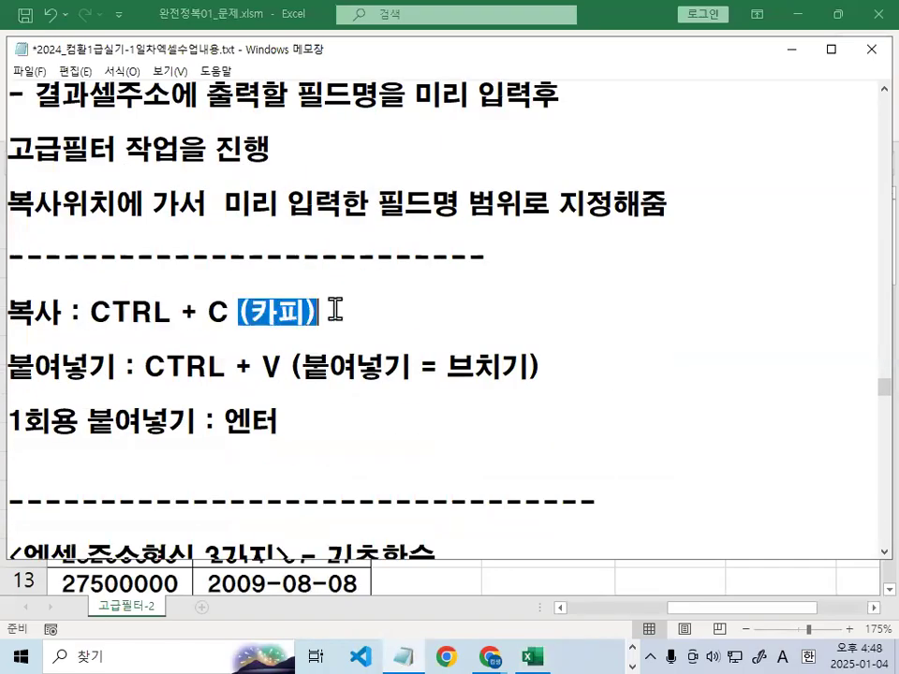
pyautogui.moveTo(207, 311); pyautogui.dragTo(243, 311)
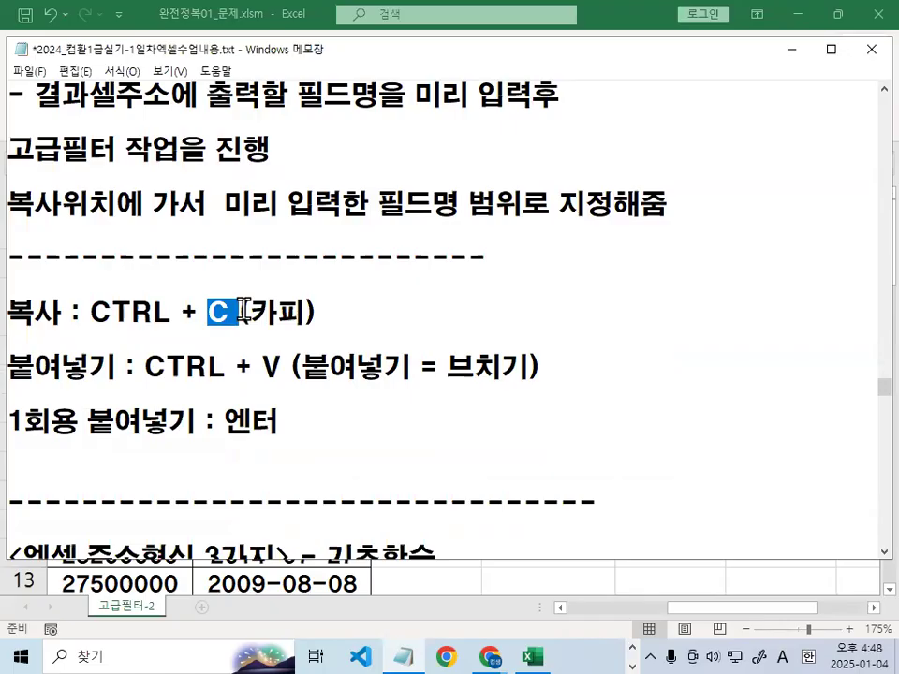
pyautogui.moveTo(136, 367); pyautogui.dragTo(281, 367)
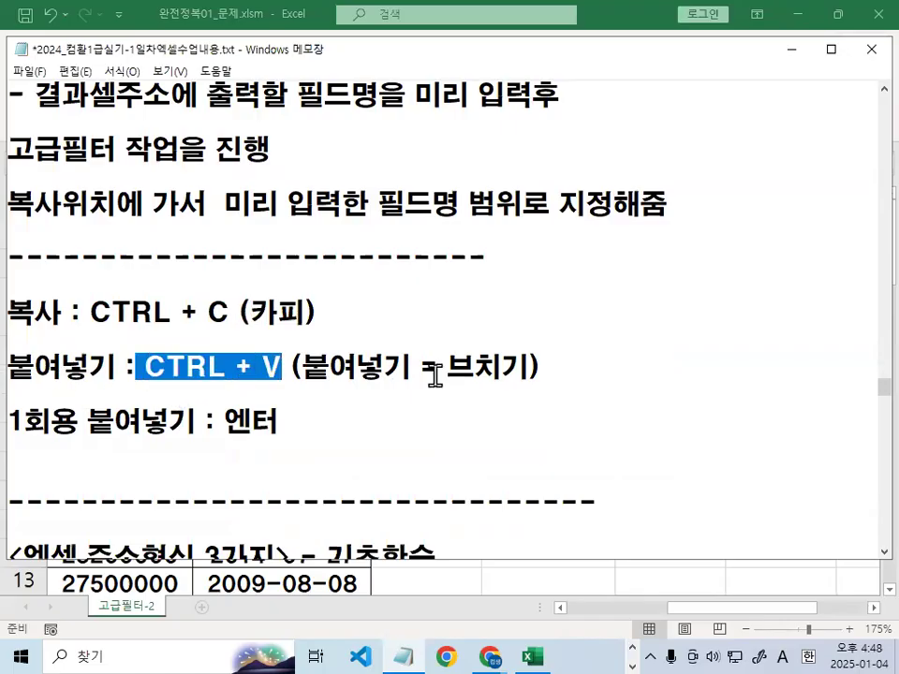
pyautogui.moveTo(447, 367); pyautogui.dragTo(530, 367)
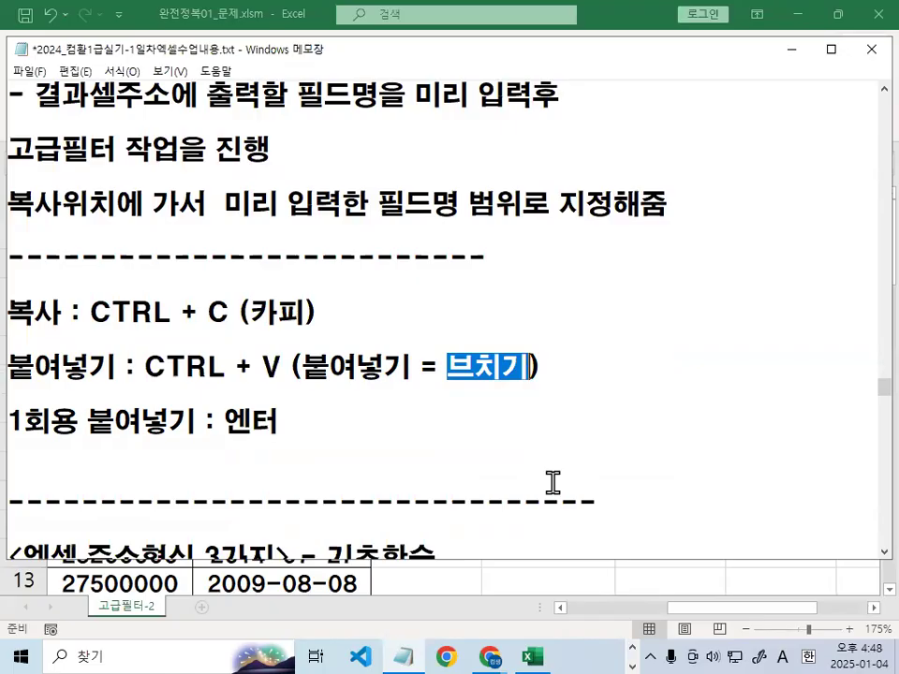
pyautogui.moveTo(8, 367); pyautogui.dragTo(295, 365)
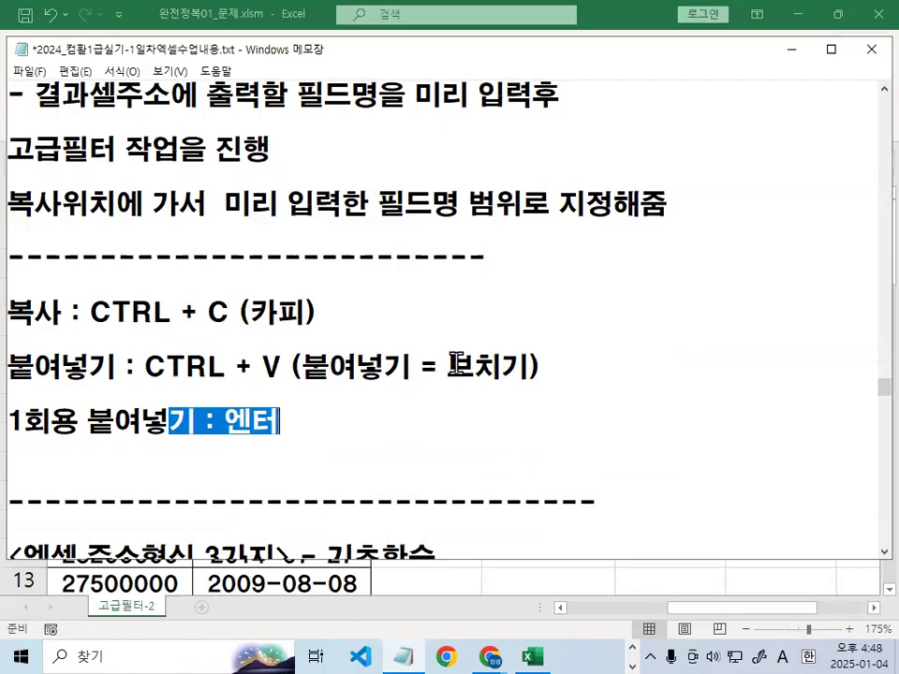
pyautogui.moveTo(530, 367); pyautogui.dragTo(261, 367)
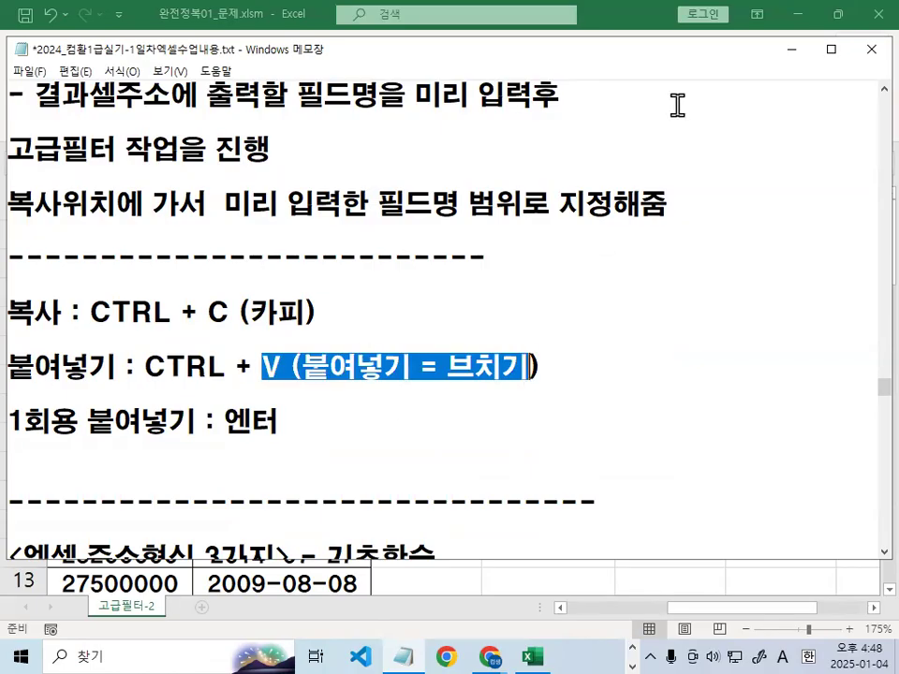
# Mark the 연봉 and 입사일 headers in the worksheet with the annotation pen, and highlight 엔터 in the Notepad note on one-time pasting
pyautogui.click(790, 57)
pyautogui.hotkey('ctrl', '1')
pyautogui.moveTo(44, 249); pyautogui.dragTo(211, 240)
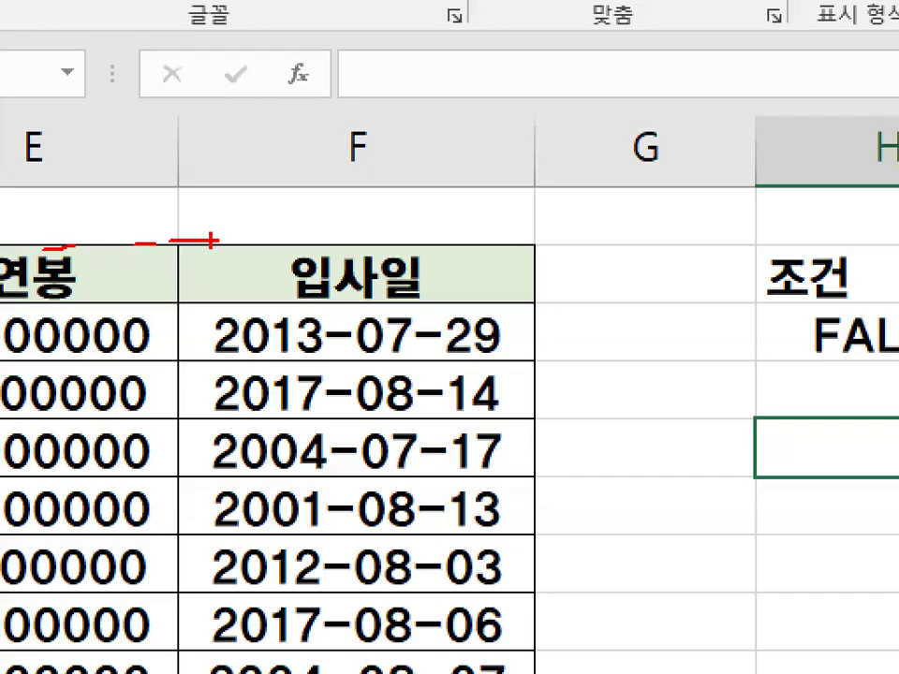
pyautogui.press('Escape')
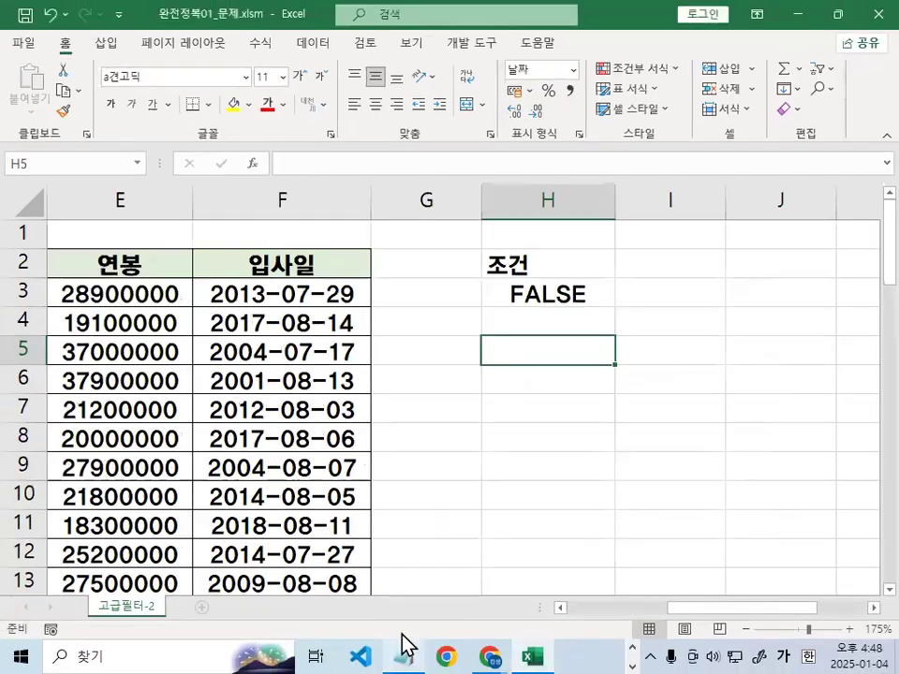
pyautogui.click(402, 655)
pyautogui.doubleClick(238, 433)
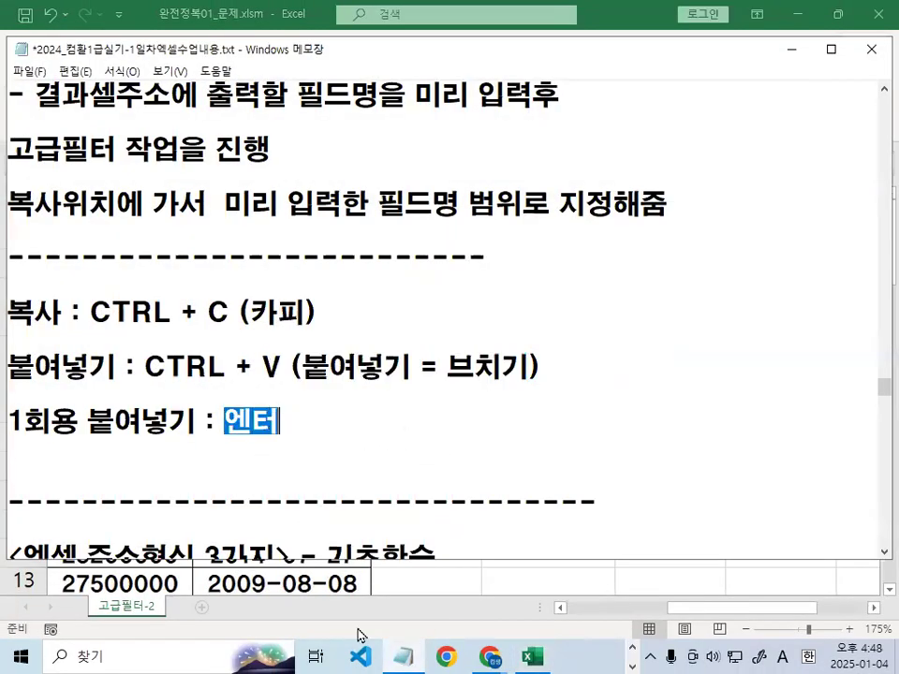
pyautogui.click(797, 49)
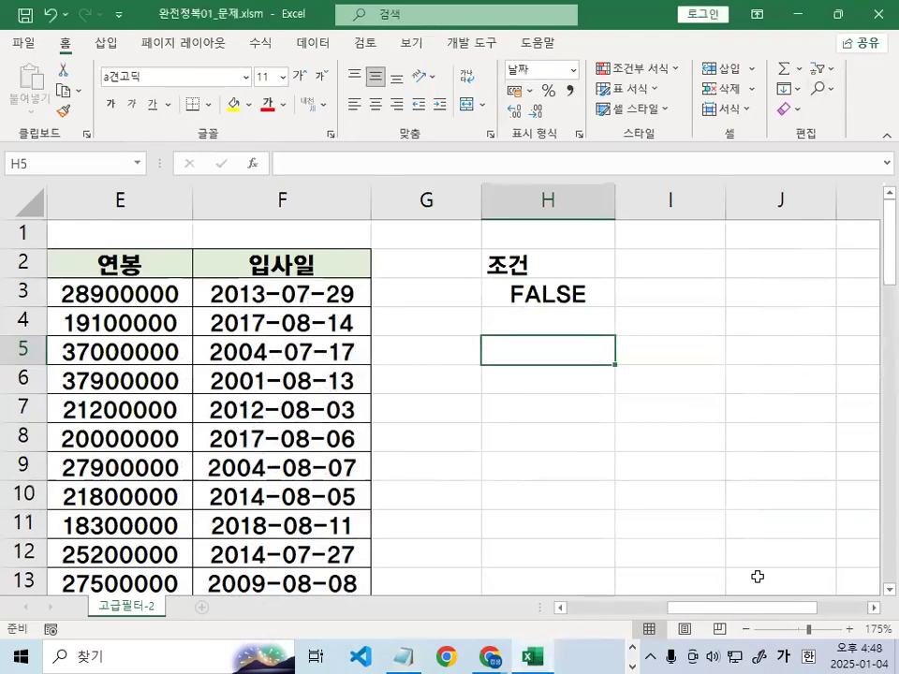
# Select the 성명 header in A2 together with 연봉 and 입사일 in E2:F2, and copy them
pyautogui.moveTo(758, 609); pyautogui.dragTo(600, 608)
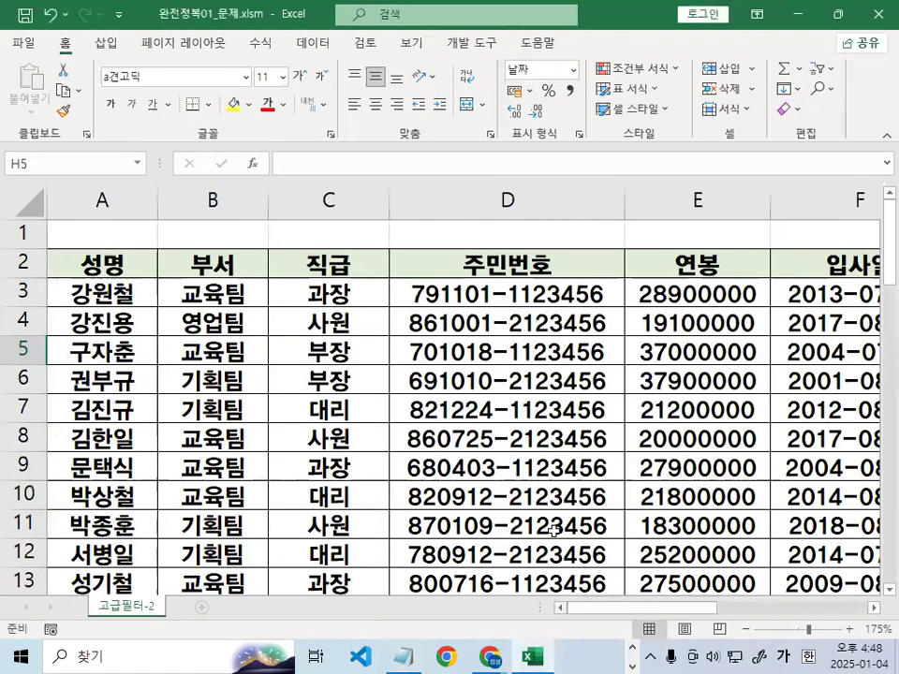
pyautogui.click(97, 264)
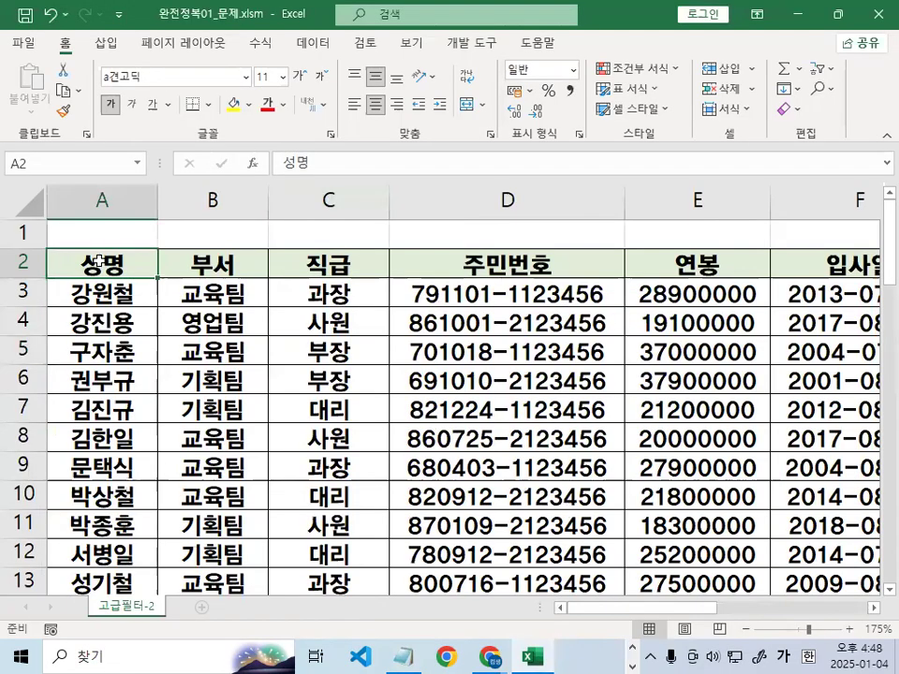
pyautogui.keyDown('ctrl'); pyautogui.click(709, 266); pyautogui.keyUp('ctrl')
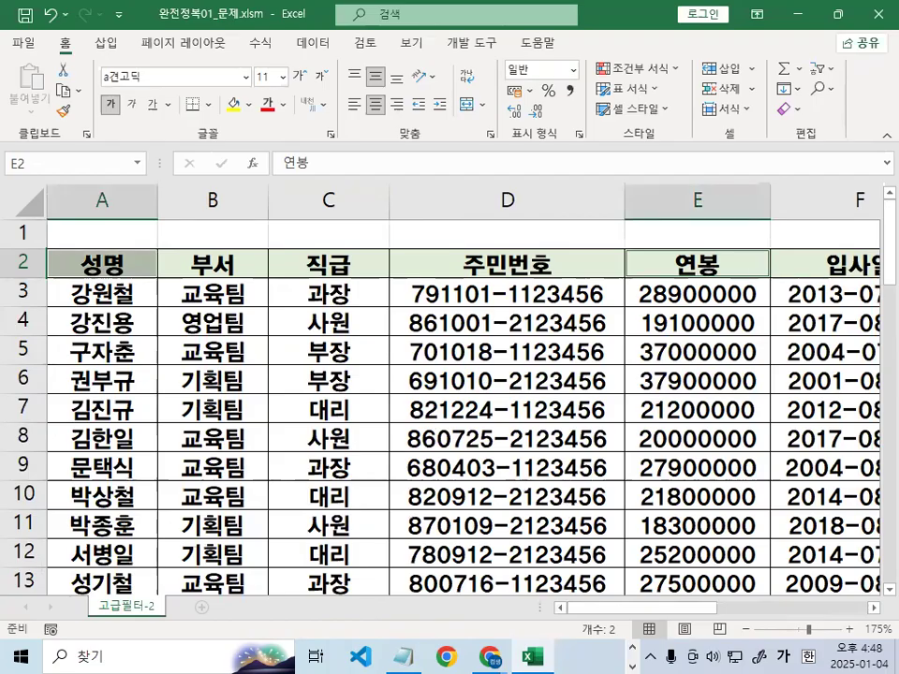
pyautogui.click(125, 237)
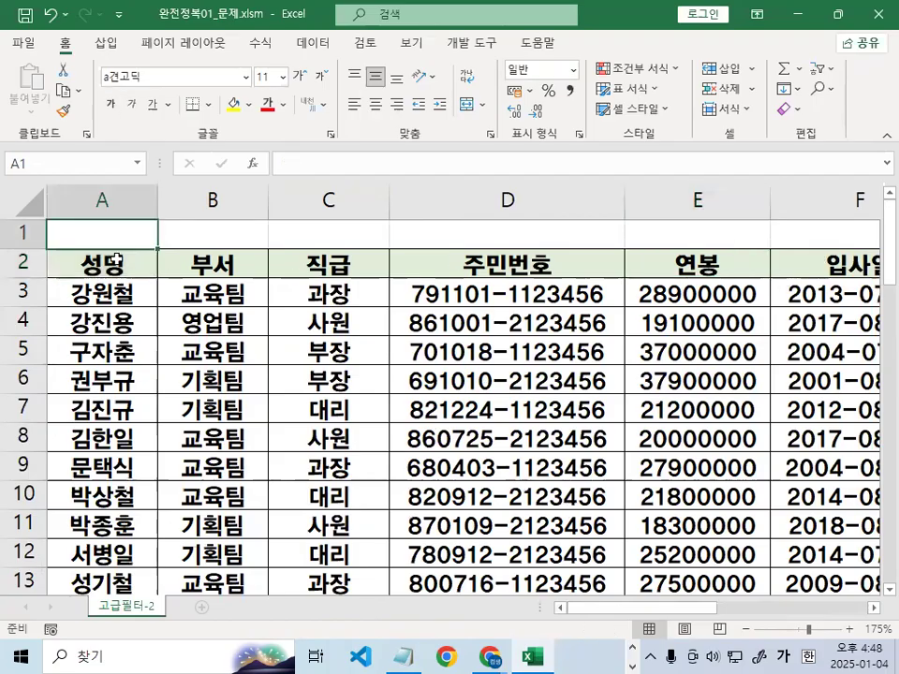
pyautogui.press('Down')
pyautogui.doubleClick(875, 612)
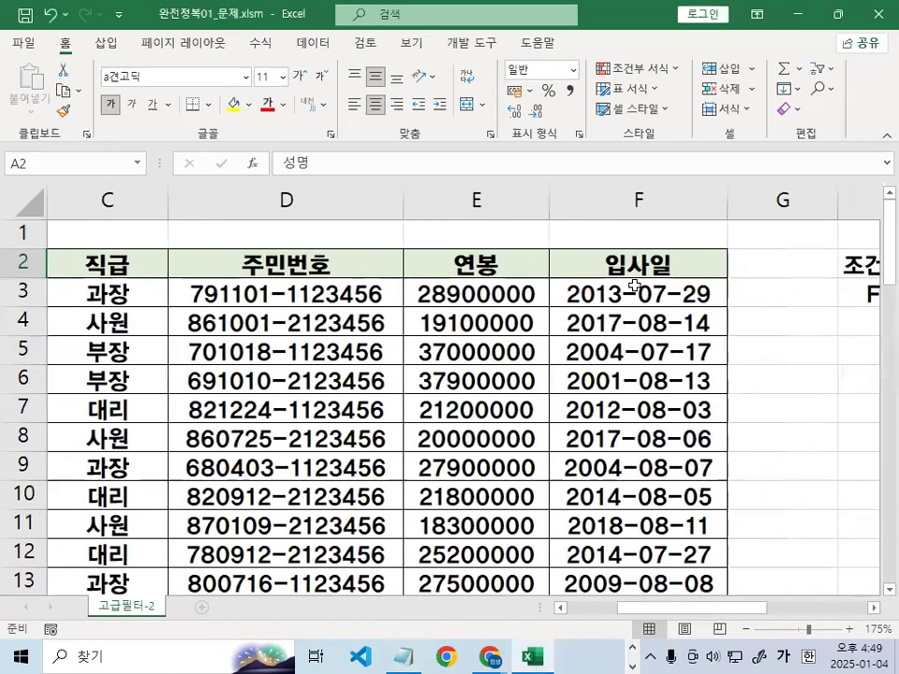
pyautogui.keyDown('ctrl'); pyautogui.click(473, 266); pyautogui.keyUp('ctrl')
pyautogui.keyDown('shift'); pyautogui.click(590, 264); pyautogui.keyUp('shift')
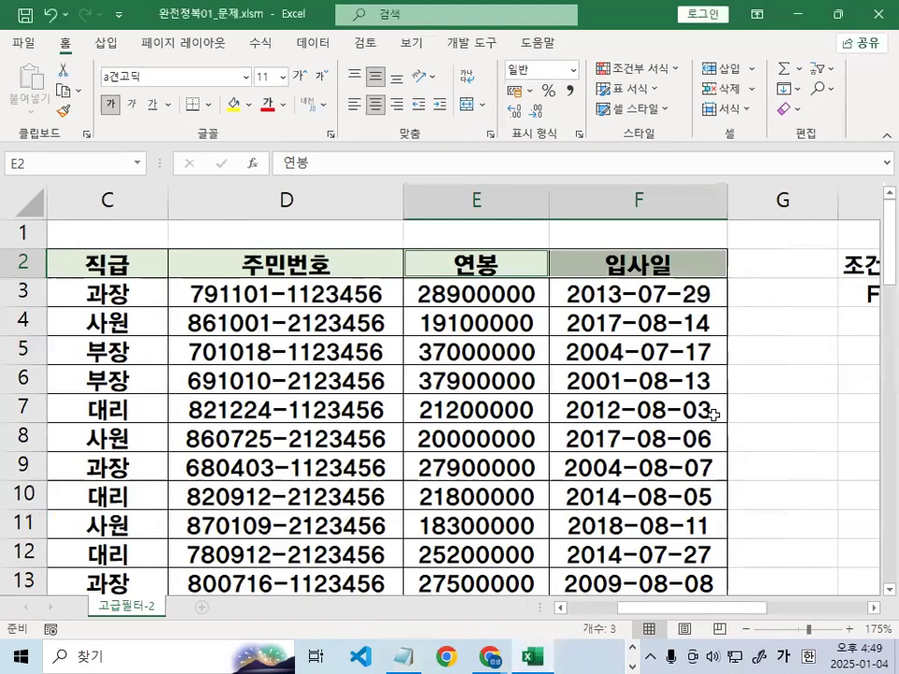
pyautogui.hotkey('ctrl', 'c')
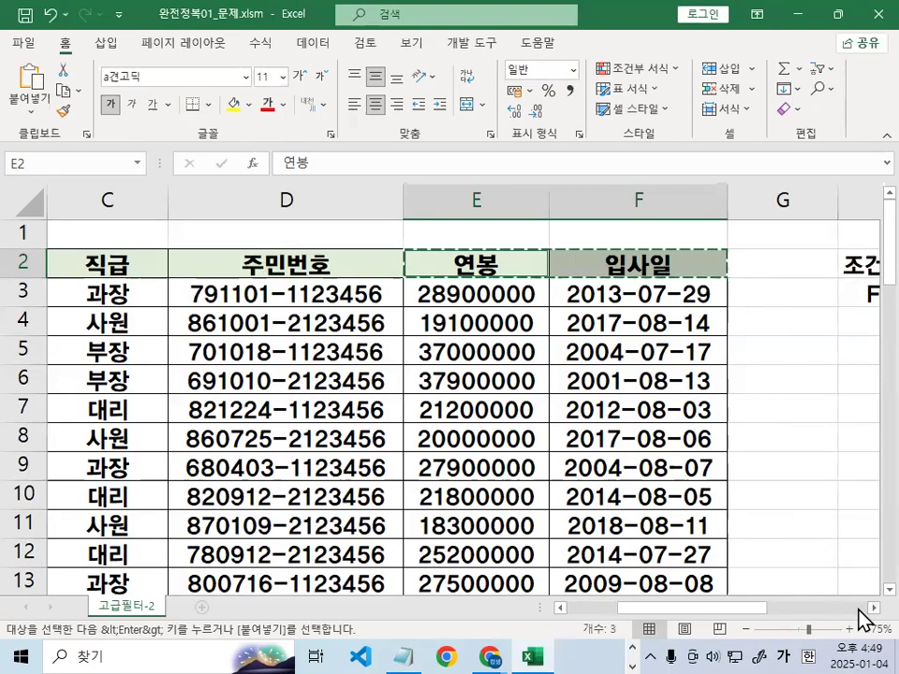
# Paste the copied field names starting at H5 and mark them with the annotation pen
pyautogui.hscroll(3, 863, 566)
pyautogui.click(408, 355)
pyautogui.moveTo(381, 327)
pyautogui.mouseDown()
pyautogui.moveTo(387, 347)
pyautogui.moveTo(449, 258)
pyautogui.mouseUp()
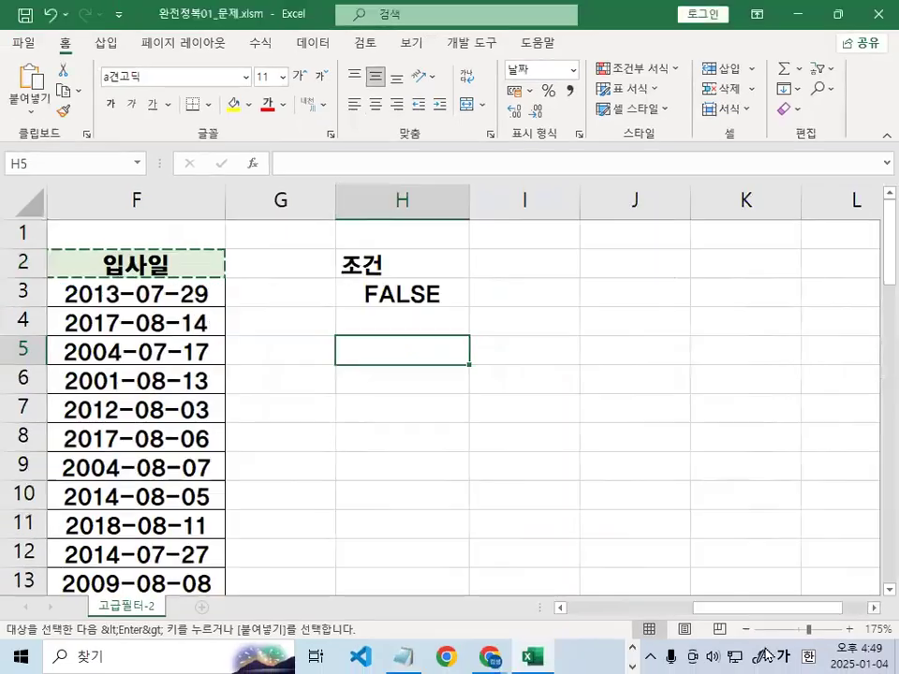
pyautogui.hotkey('ctrl', 'v')
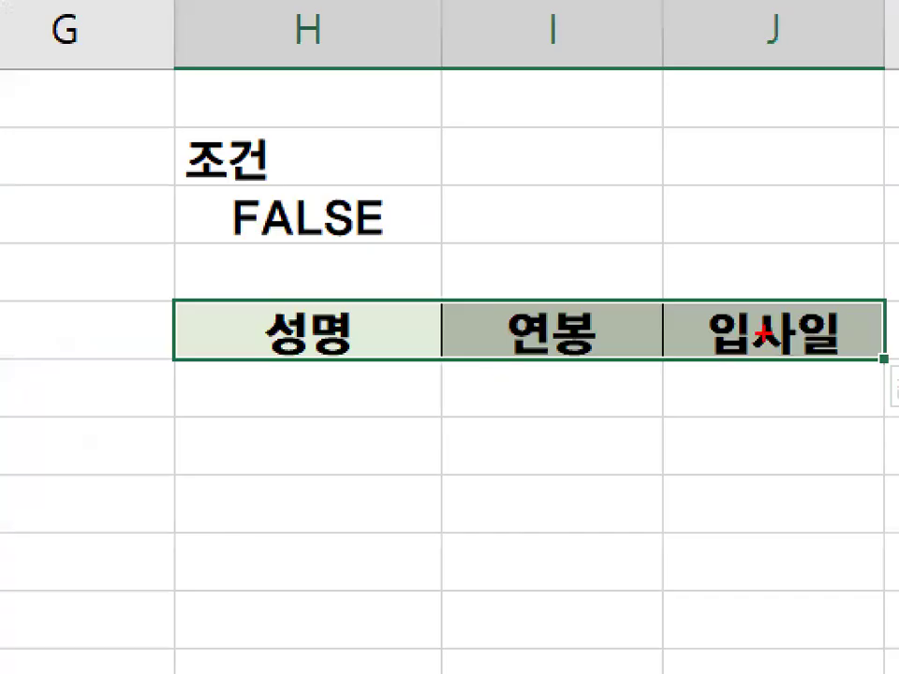
pyautogui.moveTo(782, 380); pyautogui.dragTo(660, 330)
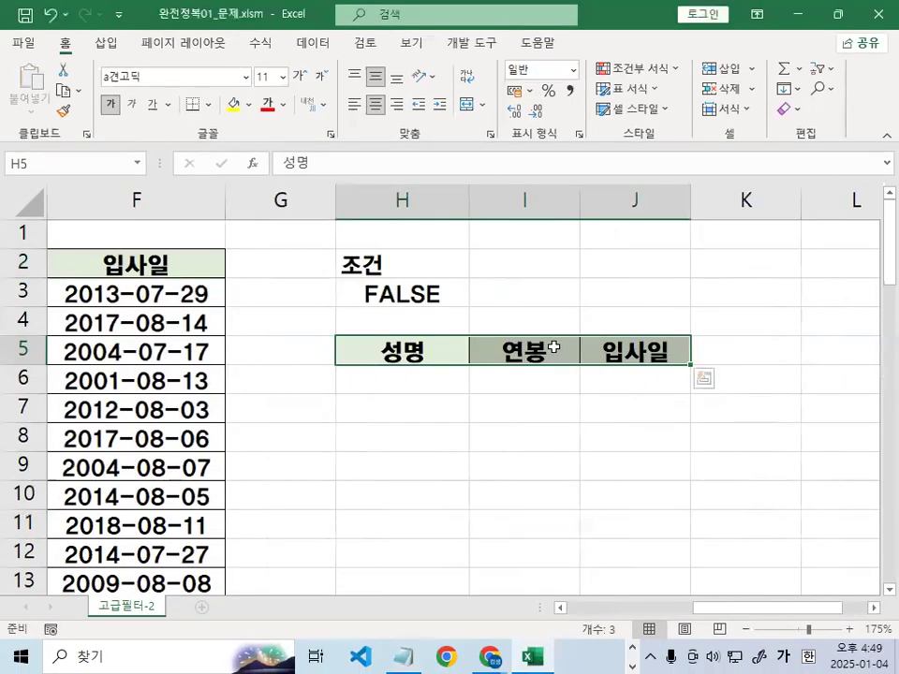
pyautogui.click(546, 440)
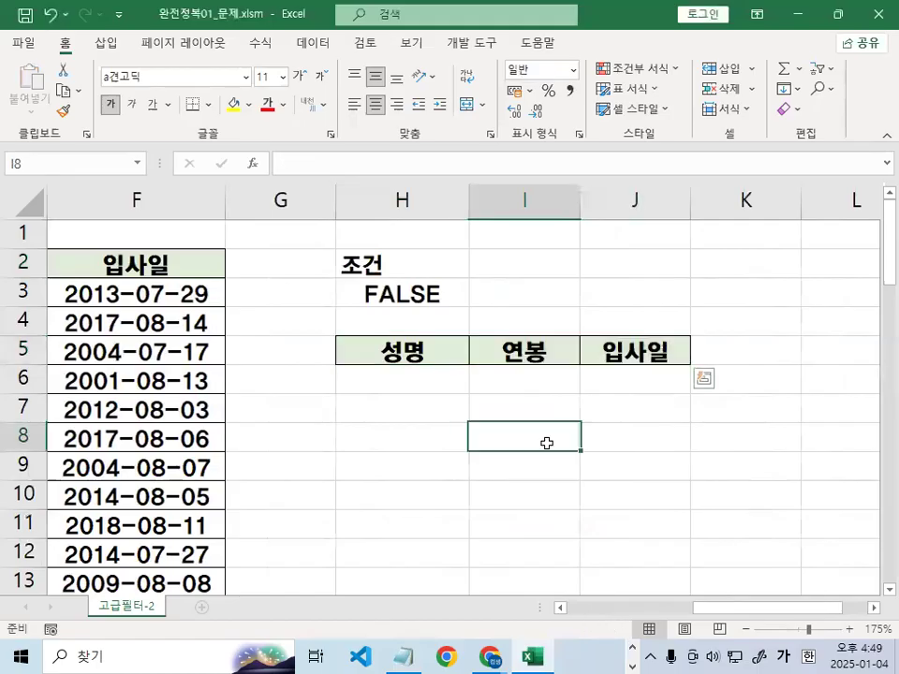
# Select cell B6 inside the data list and start the Advanced Filter, circling 데이터 and 고급 with the annotation pen on the way
pyautogui.moveTo(803, 611); pyautogui.dragTo(642, 610)
pyautogui.click(260, 373)
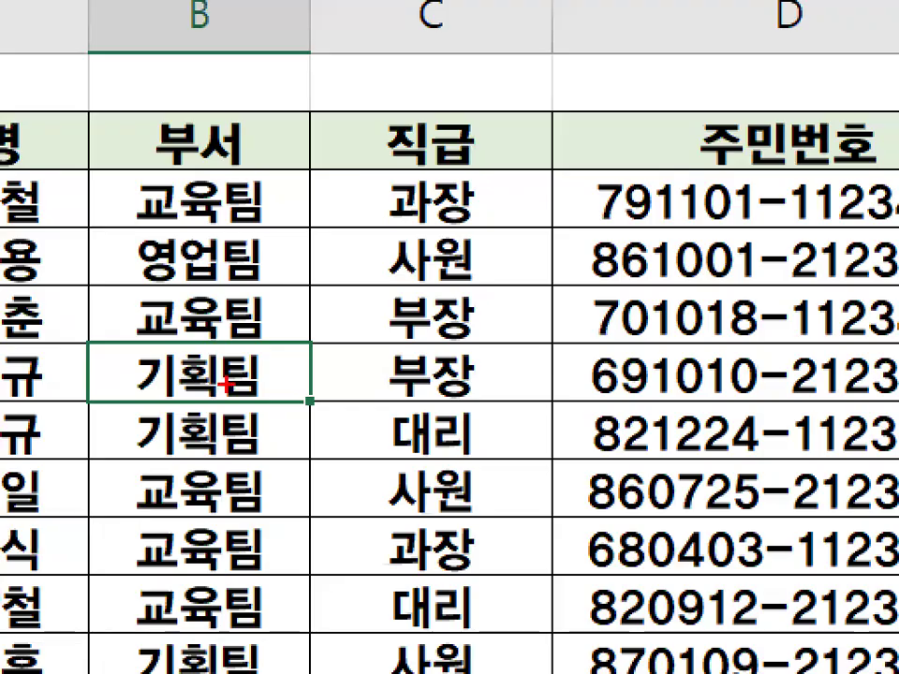
pyautogui.moveTo(207, 342); pyautogui.dragTo(270, 287)
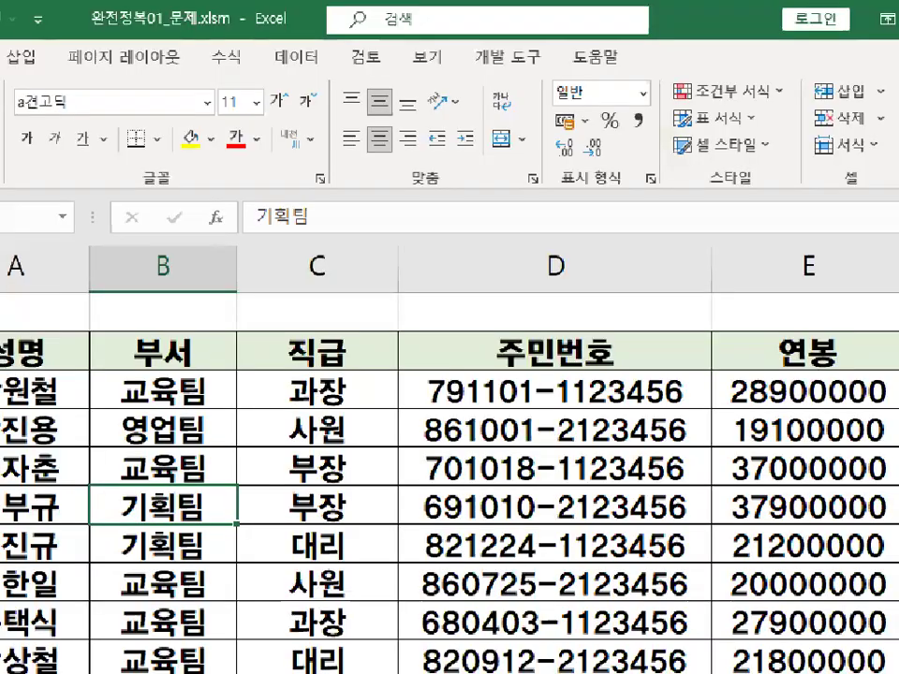
pyautogui.moveTo(312, 92)
pyautogui.mouseDown()
pyautogui.moveTo(262, 107)
pyautogui.moveTo(319, 69)
pyautogui.mouseUp()
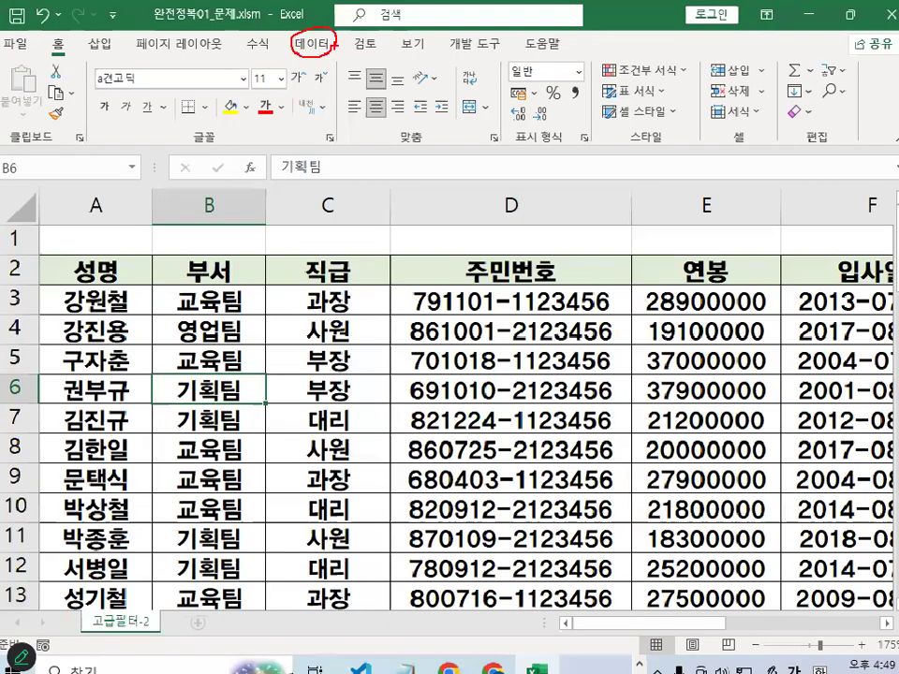
pyautogui.click(317, 44)
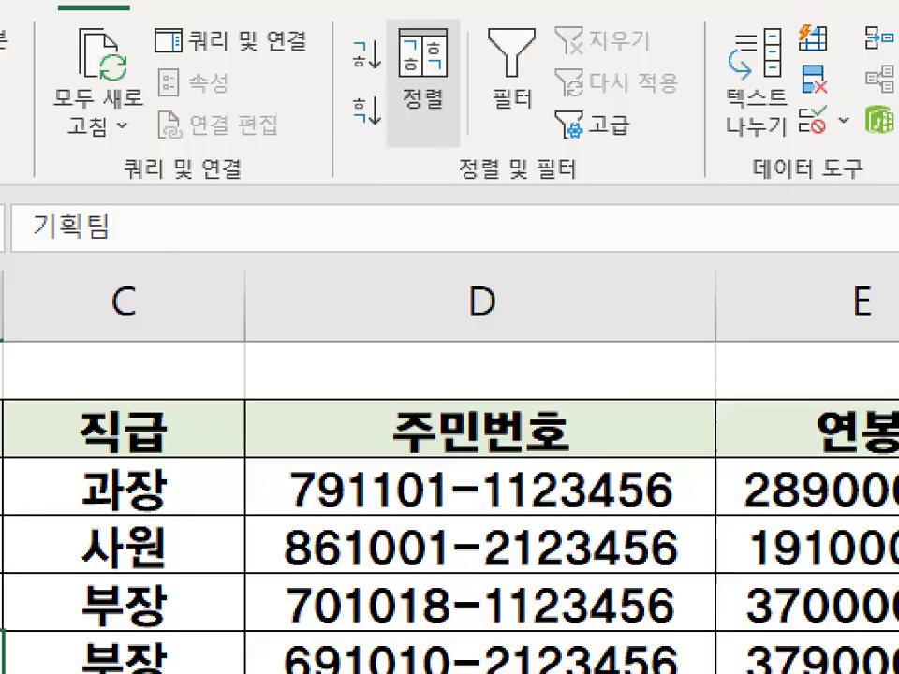
pyautogui.moveTo(599, 127); pyautogui.dragTo(603, 120)
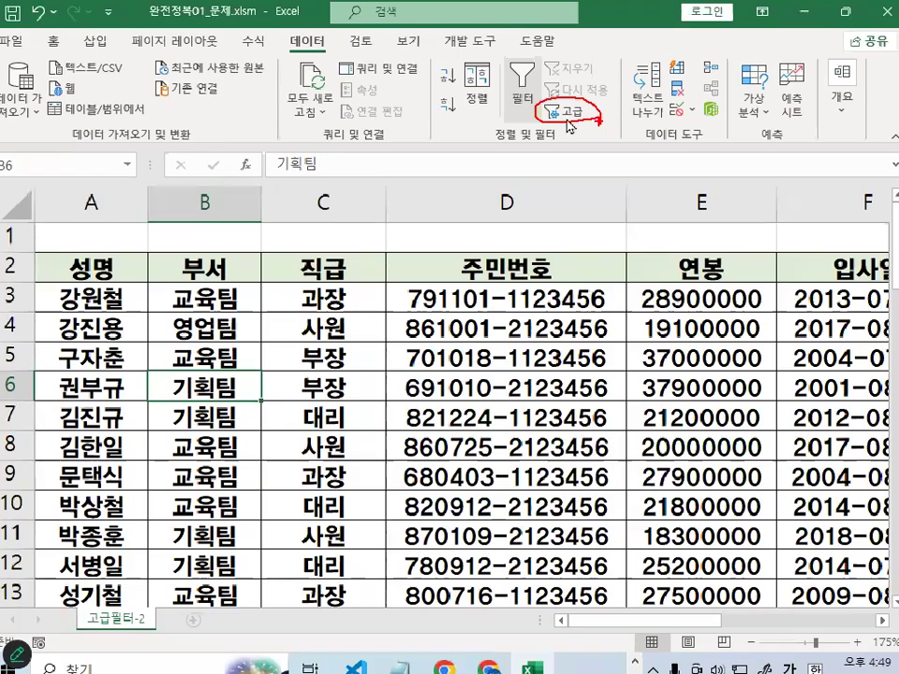
pyautogui.click(567, 115)
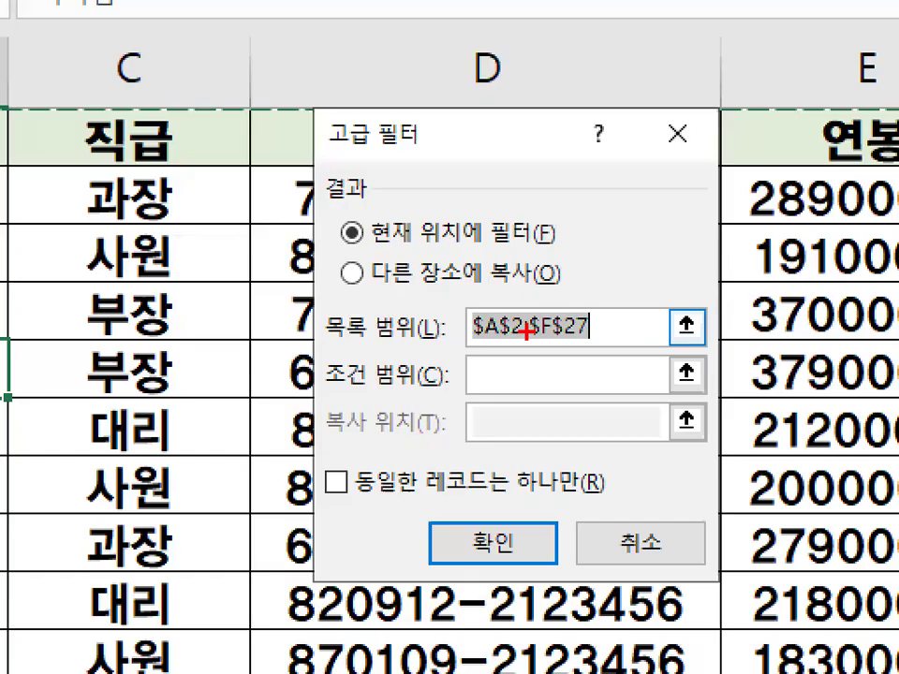
# Circle the list range $A$2:$F$27 with the annotation pen, and set the filter to copy its results to another location
pyautogui.moveTo(527, 332)
pyautogui.mouseDown()
pyautogui.moveTo(590, 305)
pyautogui.moveTo(615, 328)
pyautogui.mouseUp()
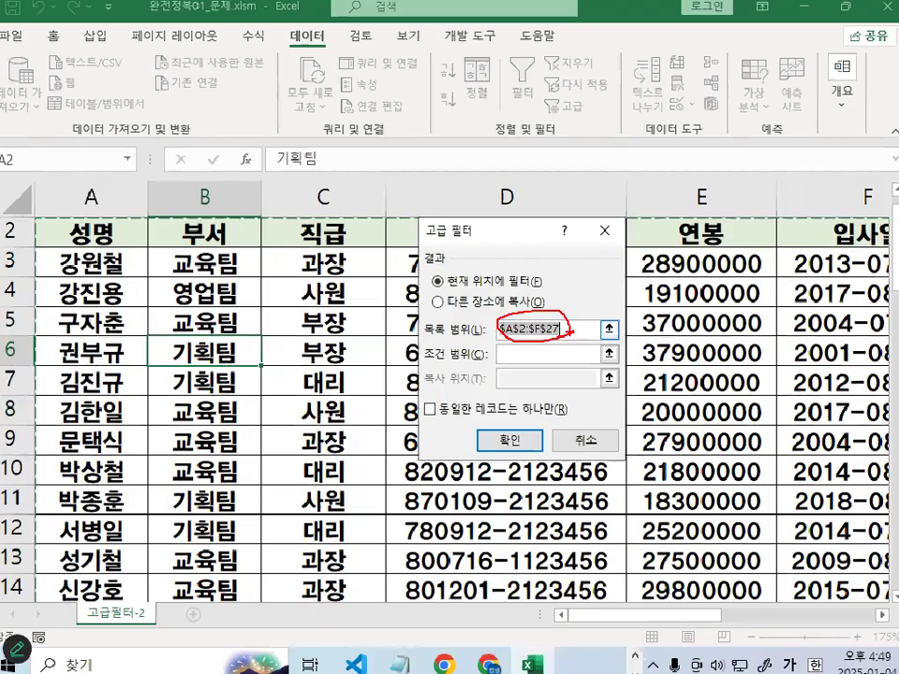
pyautogui.press('Escape')
pyautogui.scroll(1, 57, 301)
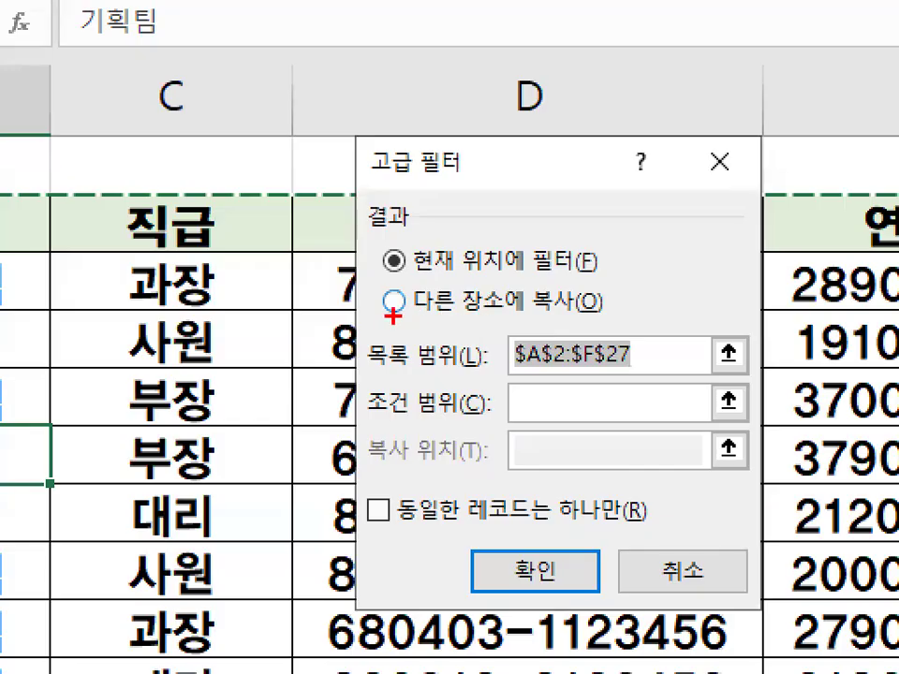
pyautogui.moveTo(434, 310); pyautogui.dragTo(565, 309)
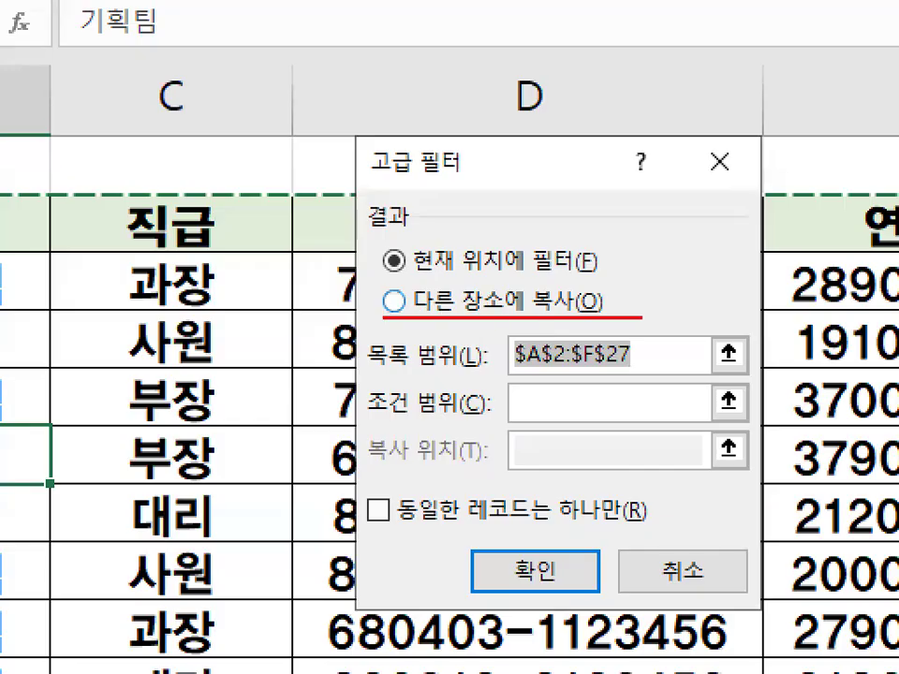
pyautogui.press('Escape')
pyautogui.click(393, 301)
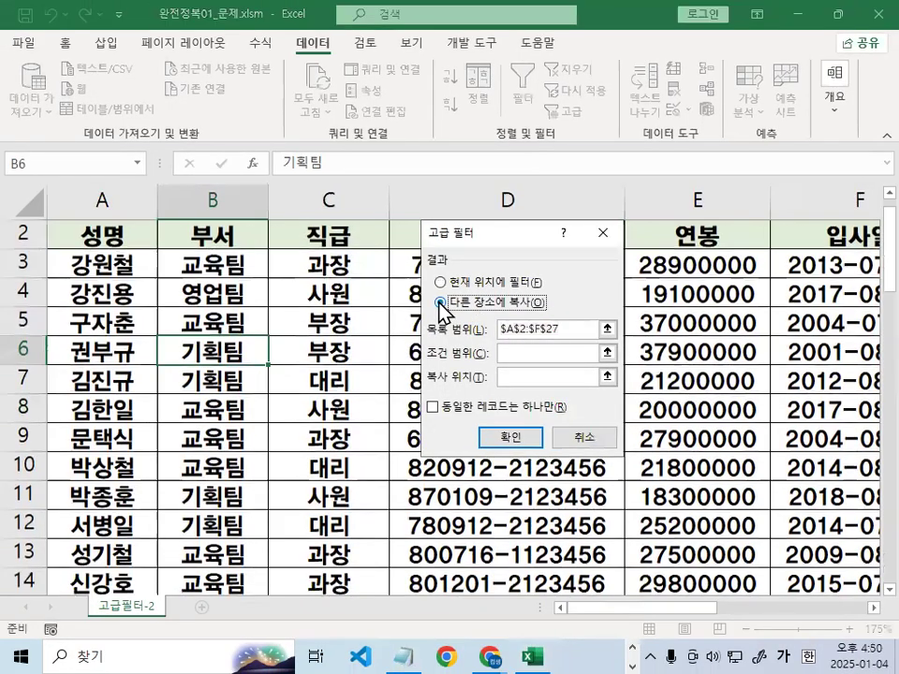
# Set the criteria range to H2:H3, crossing out the criterion value in H3 with the annotation pen on the way
pyautogui.click(509, 352)
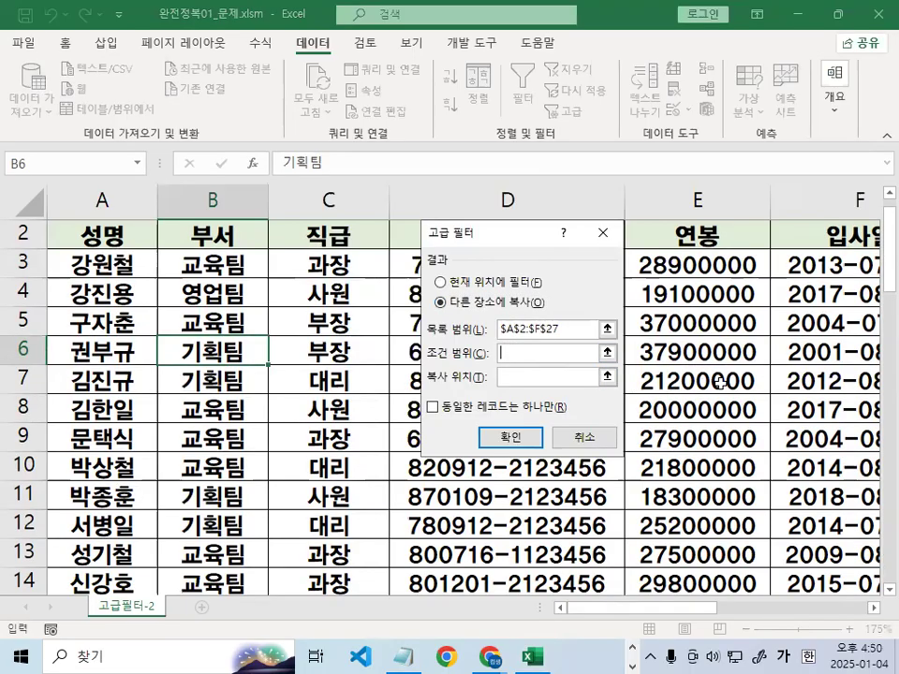
pyautogui.moveTo(874, 608); pyautogui.dragTo(874, 608)
pyautogui.moveTo(499, 255); pyautogui.dragTo(670, 312)
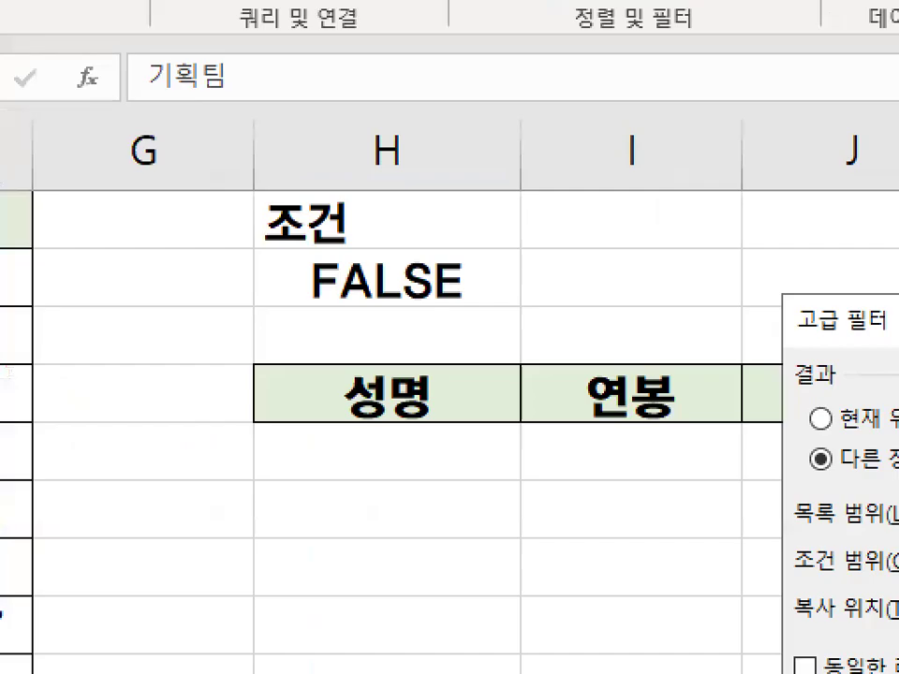
pyautogui.moveTo(383, 263)
pyautogui.mouseDown()
pyautogui.moveTo(441, 272)
pyautogui.moveTo(323, 272)
pyautogui.mouseUp()
pyautogui.moveTo(454, 230)
pyautogui.mouseDown()
pyautogui.moveTo(381, 335)
pyautogui.moveTo(378, 312)
pyautogui.mouseUp()
pyautogui.moveTo(392, 241); pyautogui.dragTo(488, 341)
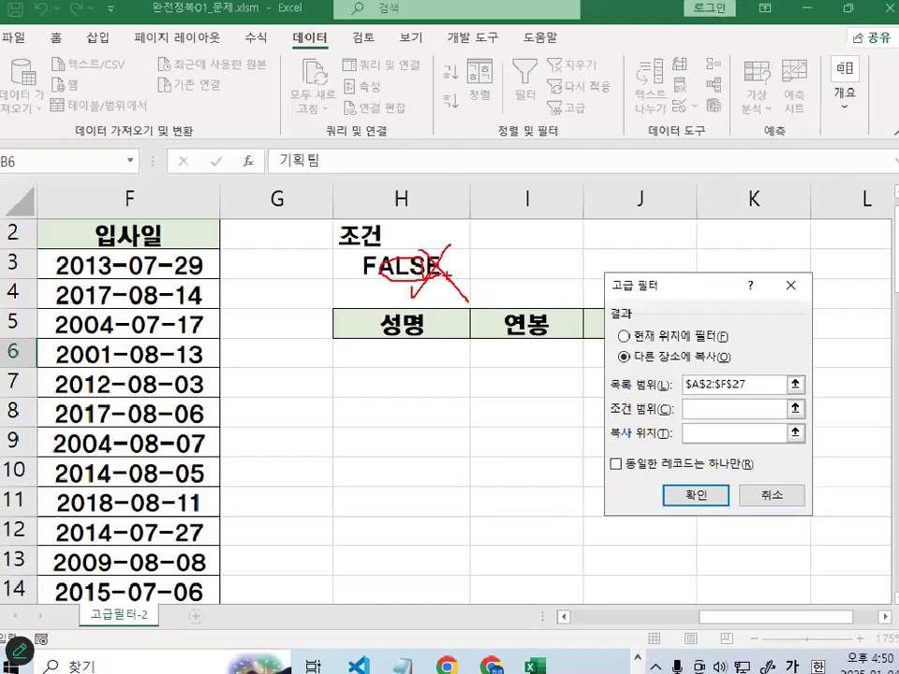
pyautogui.moveTo(407, 234); pyautogui.dragTo(412, 255)
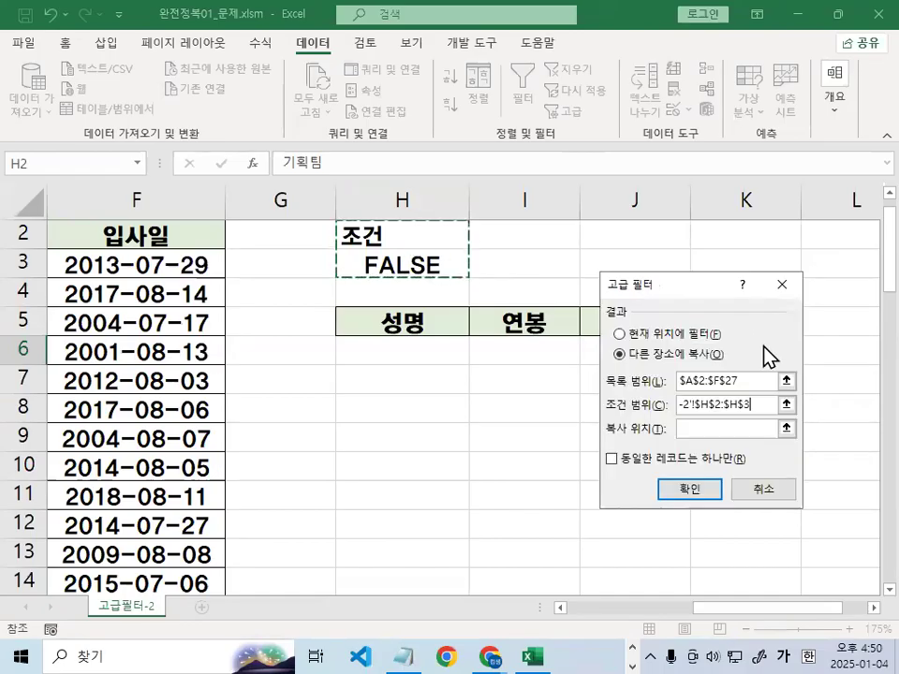
# Activate the copy destination entry, then circle and cross out the 성명 heading in H5 with the annotation pen
pyautogui.click(664, 297)
pyautogui.moveTo(652, 156); pyautogui.dragTo(614, 215)
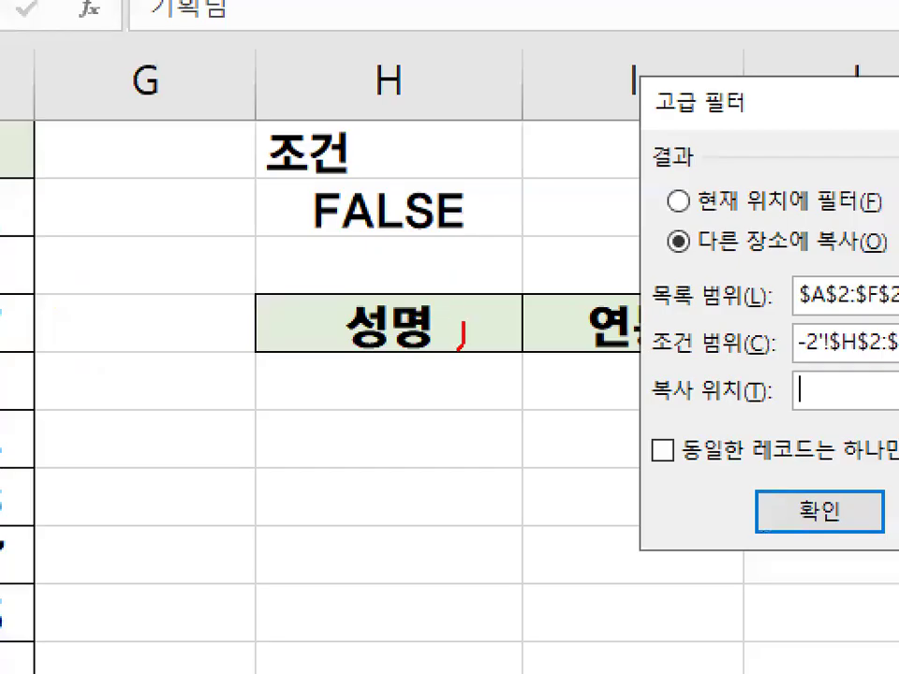
pyautogui.moveTo(458, 350)
pyautogui.mouseDown()
pyautogui.moveTo(488, 341)
pyautogui.moveTo(337, 358)
pyautogui.moveTo(485, 347)
pyautogui.mouseUp()
pyautogui.press('Escape')
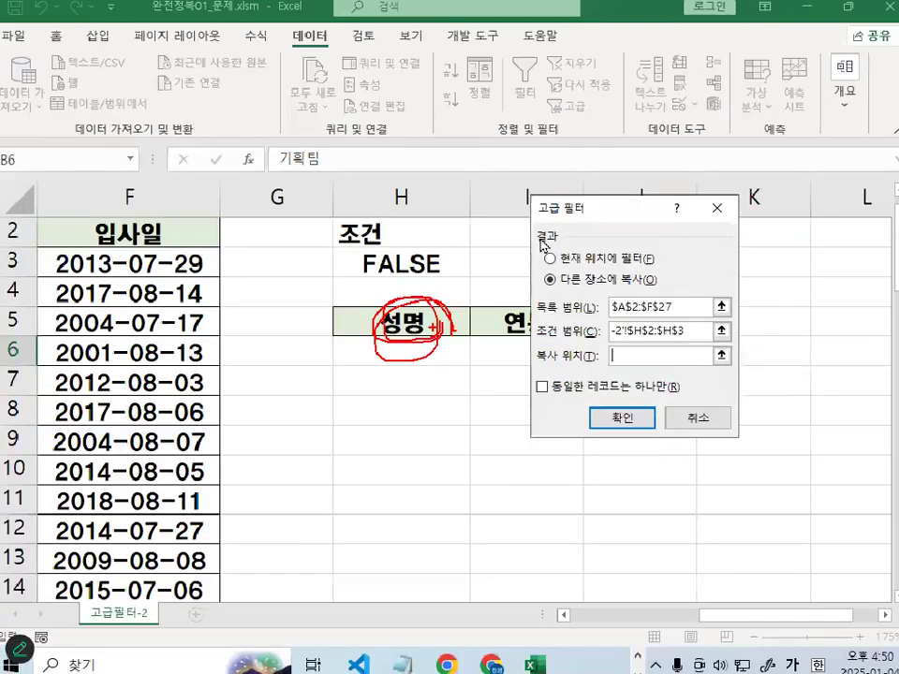
pyautogui.hotkey('ctrl', '1')
pyautogui.moveTo(463, 269); pyautogui.dragTo(335, 387)
pyautogui.moveTo(355, 331); pyautogui.dragTo(392, 412)
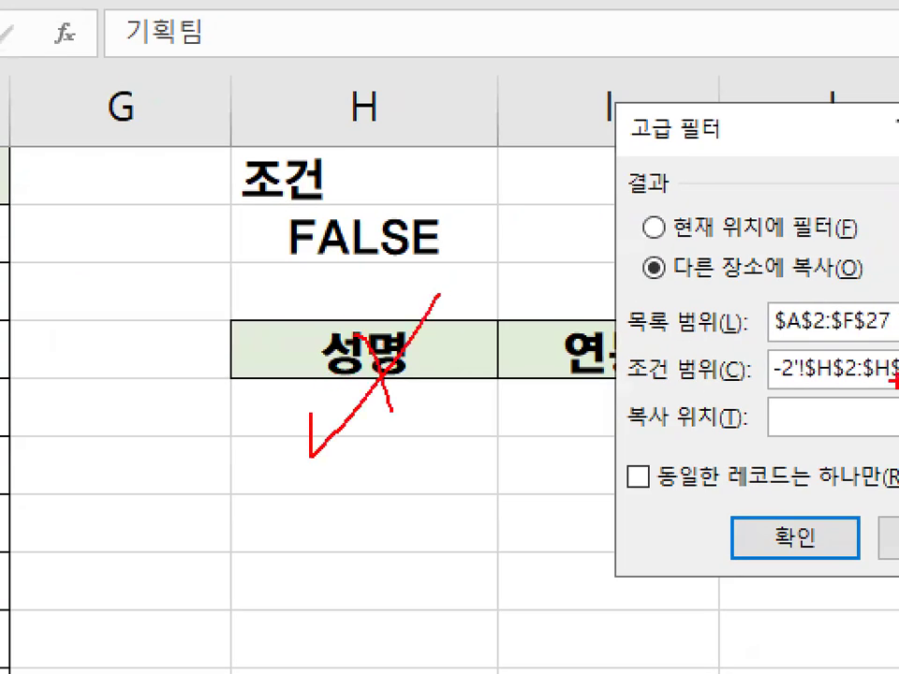
pyautogui.press('Escape')
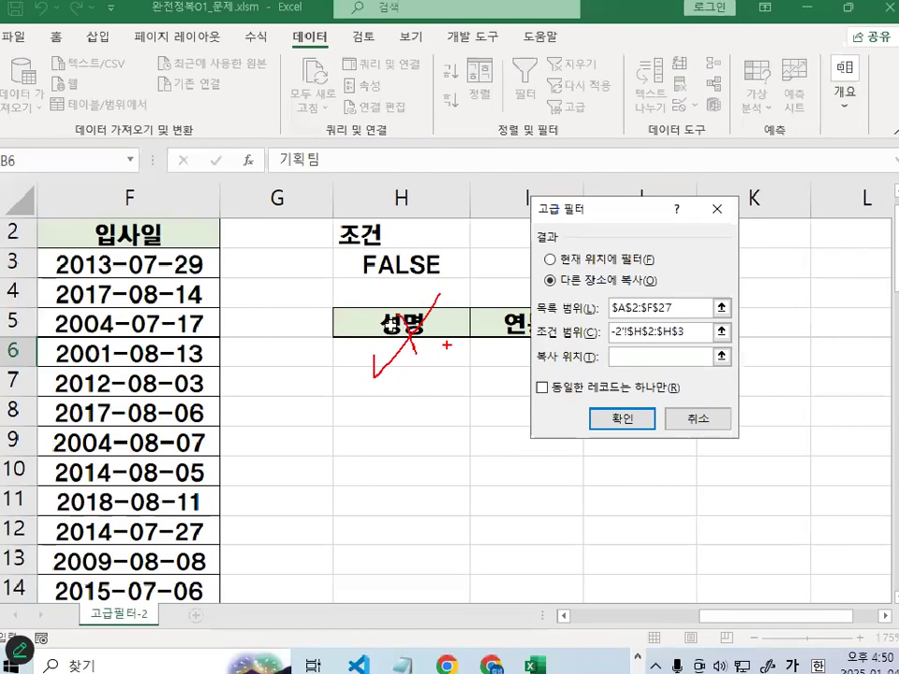
# Set the copy destination to the headings H5:J5, circle its reference with the annotation pen, and run the filter
pyautogui.moveTo(669, 182); pyautogui.dragTo(599, 502)
pyautogui.moveTo(427, 328); pyautogui.dragTo(636, 324)
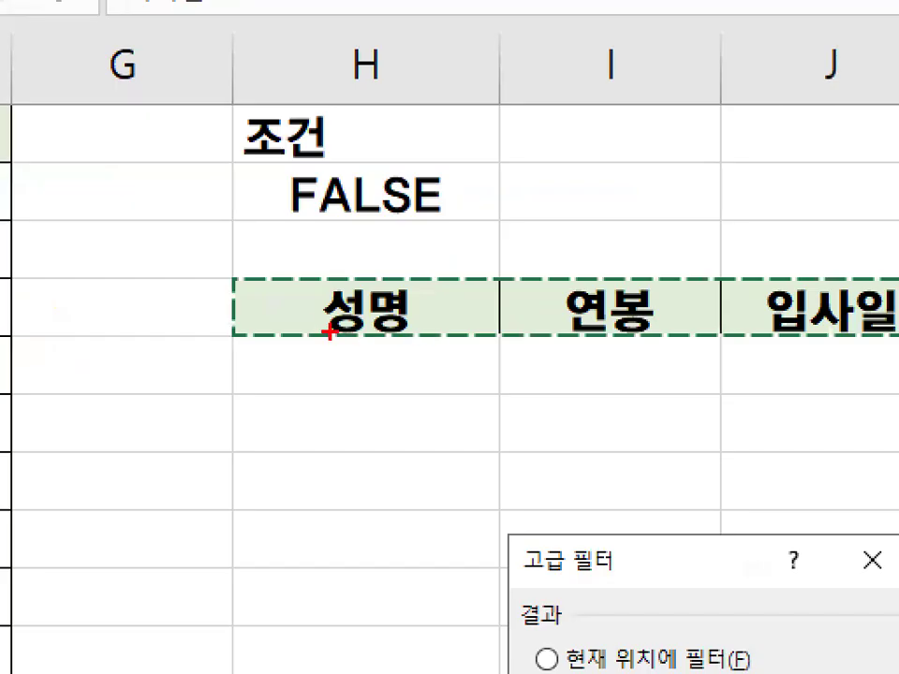
pyautogui.moveTo(372, 333); pyautogui.dragTo(847, 328)
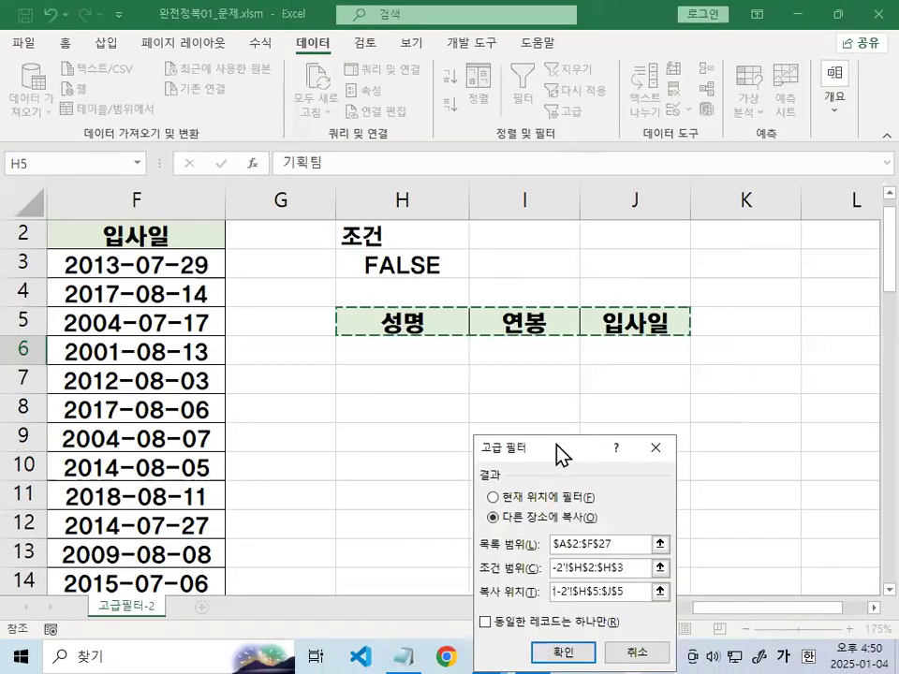
pyautogui.moveTo(557, 449); pyautogui.dragTo(577, 103)
pyautogui.moveTo(648, 243)
pyautogui.mouseDown()
pyautogui.moveTo(595, 244)
pyautogui.moveTo(648, 243)
pyautogui.mouseUp()
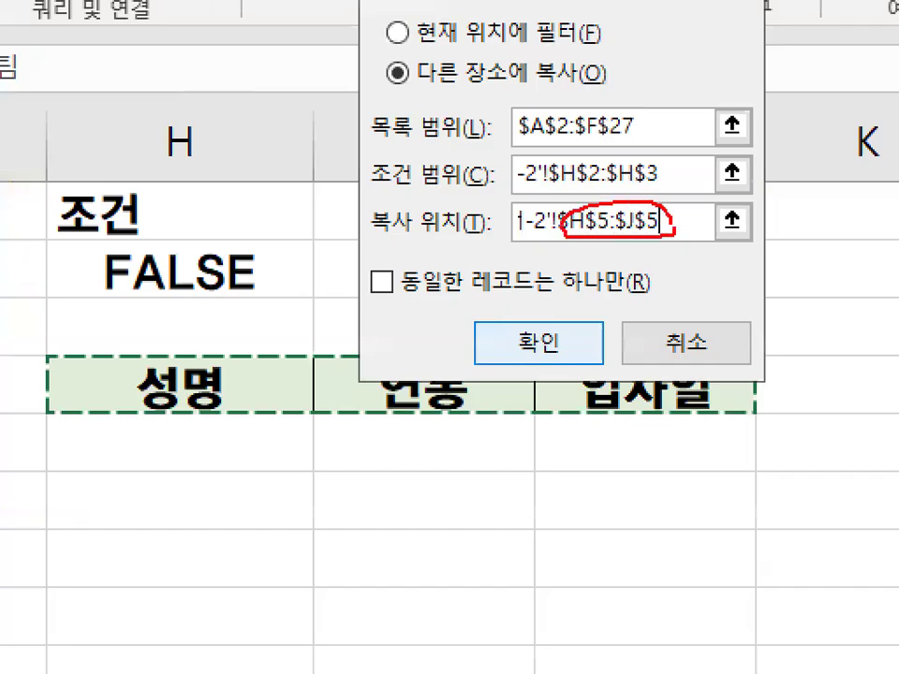
pyautogui.click(604, 300)
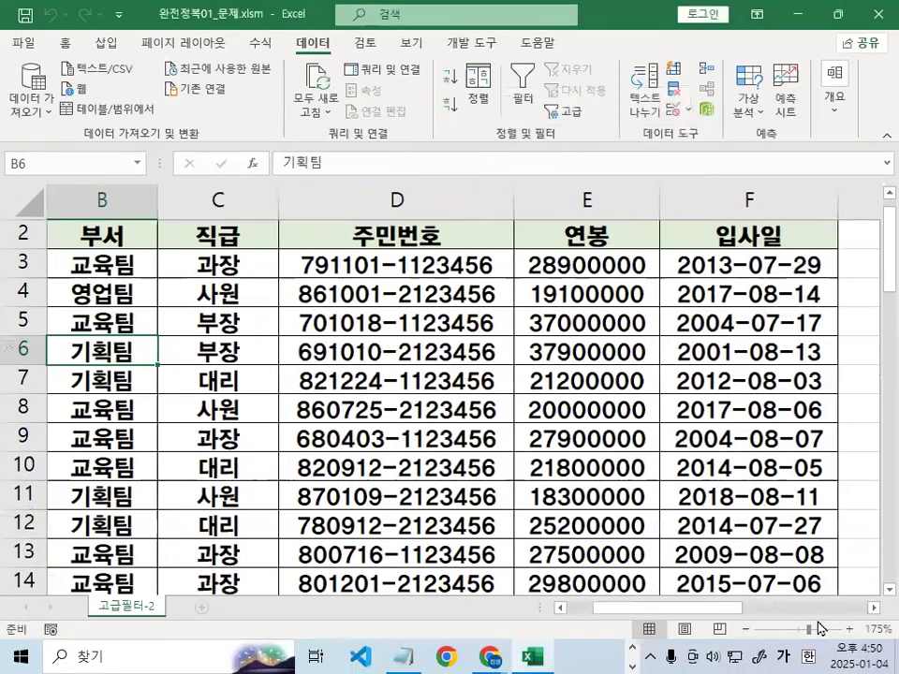
# Review the extracted records below H5:J5 and circle the 연봉 and 입사일 columns with the annotation pen
pyautogui.click(875, 614)
pyautogui.click(876, 613)
pyautogui.click(876, 614)
pyautogui.click(876, 613)
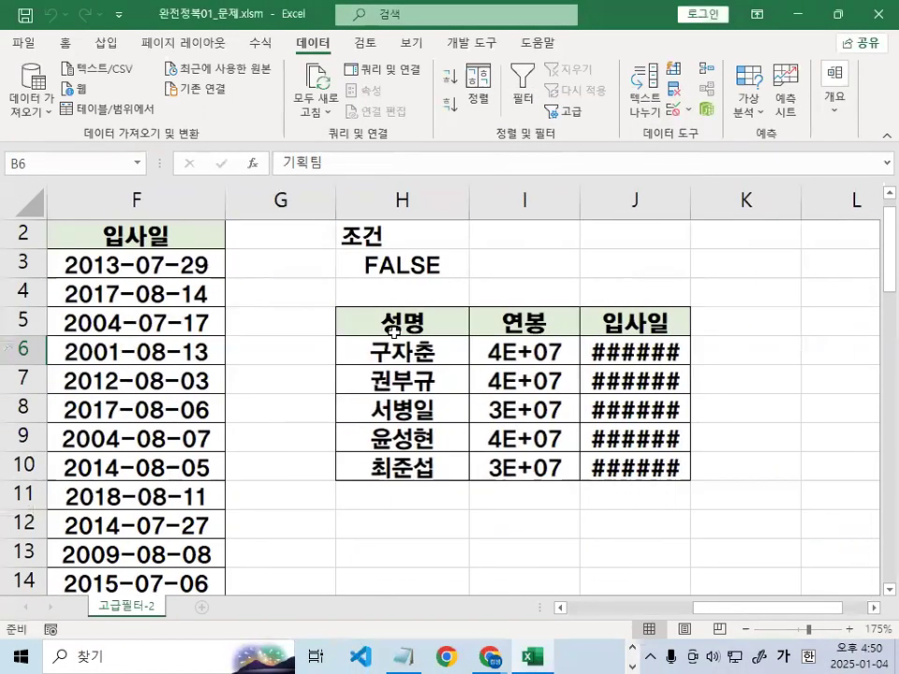
pyautogui.click(412, 321)
pyautogui.click(384, 461)
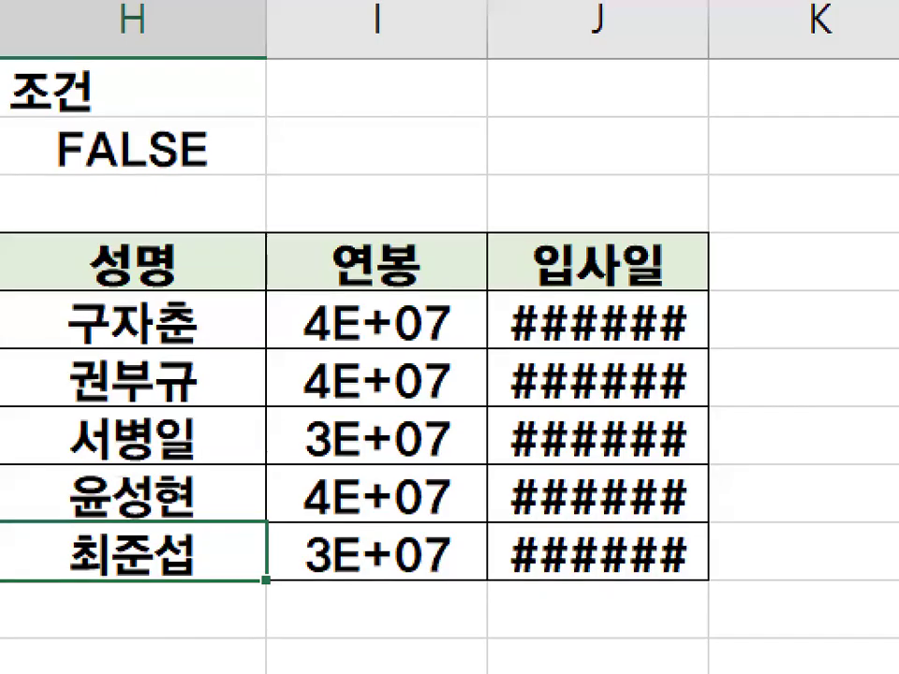
pyautogui.moveTo(300, 344)
pyautogui.mouseDown()
pyautogui.moveTo(467, 340)
pyautogui.moveTo(417, 339)
pyautogui.mouseUp()
pyautogui.moveTo(712, 318); pyautogui.dragTo(679, 374)
pyautogui.moveTo(427, 300); pyautogui.dragTo(482, 251)
pyautogui.moveTo(651, 146); pyautogui.dragTo(576, 323)
pyautogui.press('Escape')
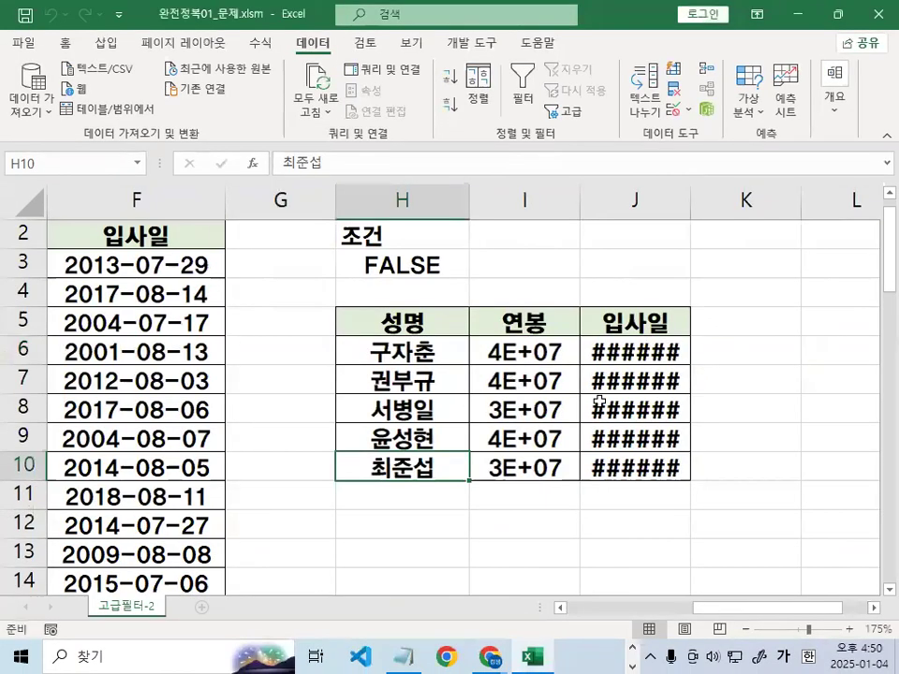
pyautogui.moveTo(745, 425)
pyautogui.mouseDown()
pyautogui.moveTo(691, 477)
pyautogui.moveTo(734, 431)
pyautogui.mouseUp()
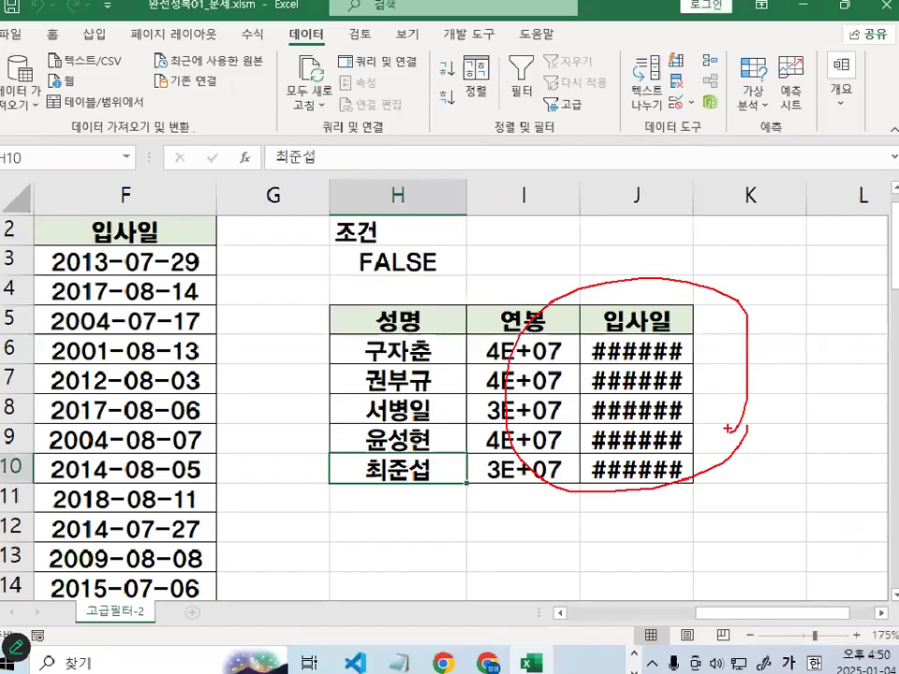
pyautogui.press('Escape')
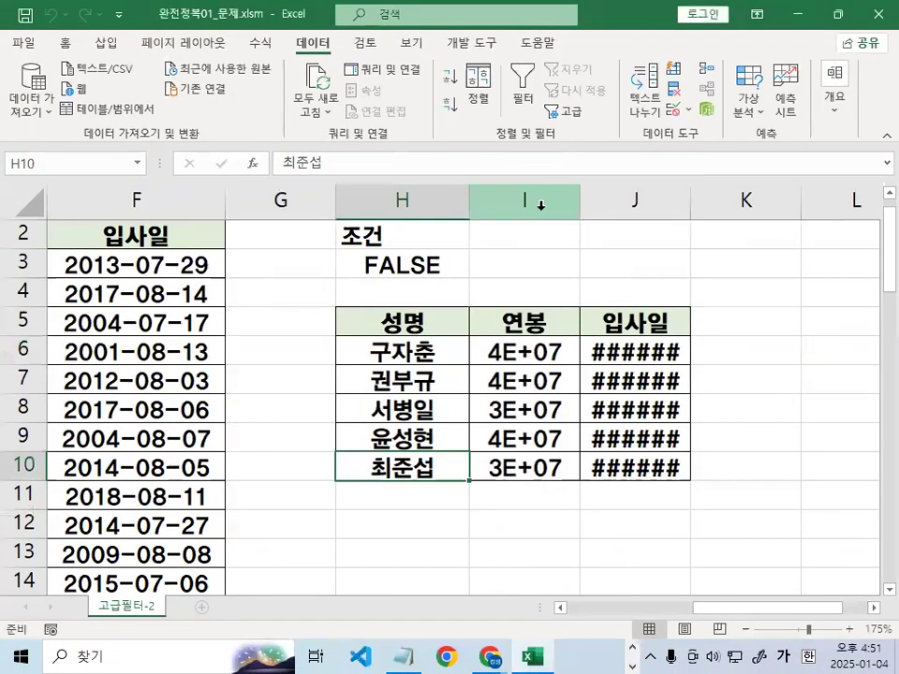
# Select columns I and J together, mark them with the annotation pen, and auto-fit their widths to the contents
pyautogui.click(472, 8)
pyautogui.moveTo(557, 204); pyautogui.dragTo(602, 193)
pyautogui.moveTo(518, 202)
pyautogui.mouseDown()
pyautogui.moveTo(635, 201)
pyautogui.moveTo(626, 207)
pyautogui.mouseUp()
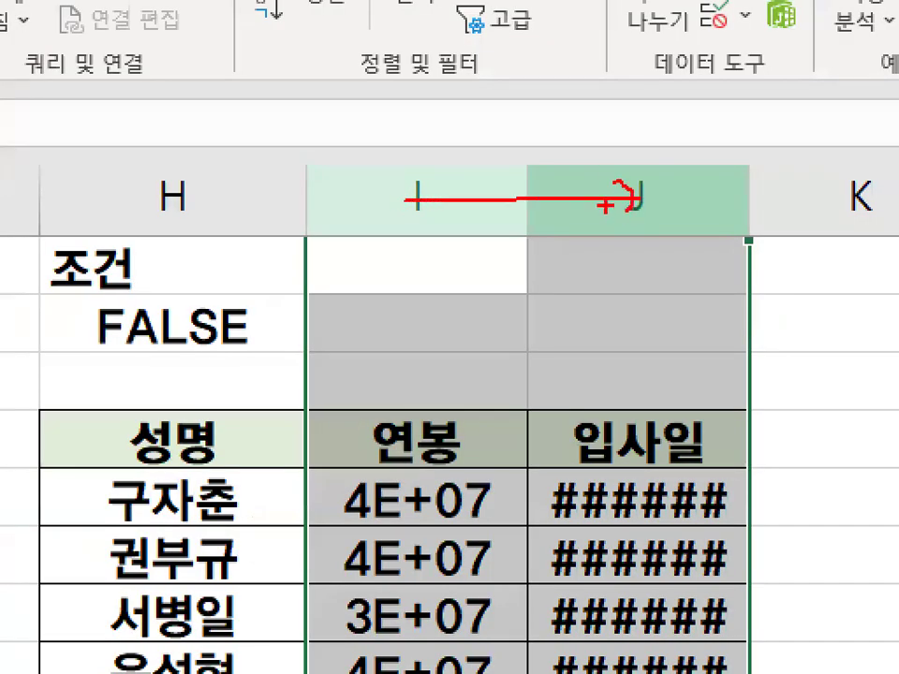
pyautogui.moveTo(546, 197); pyautogui.dragTo(506, 183)
pyautogui.press('Escape')
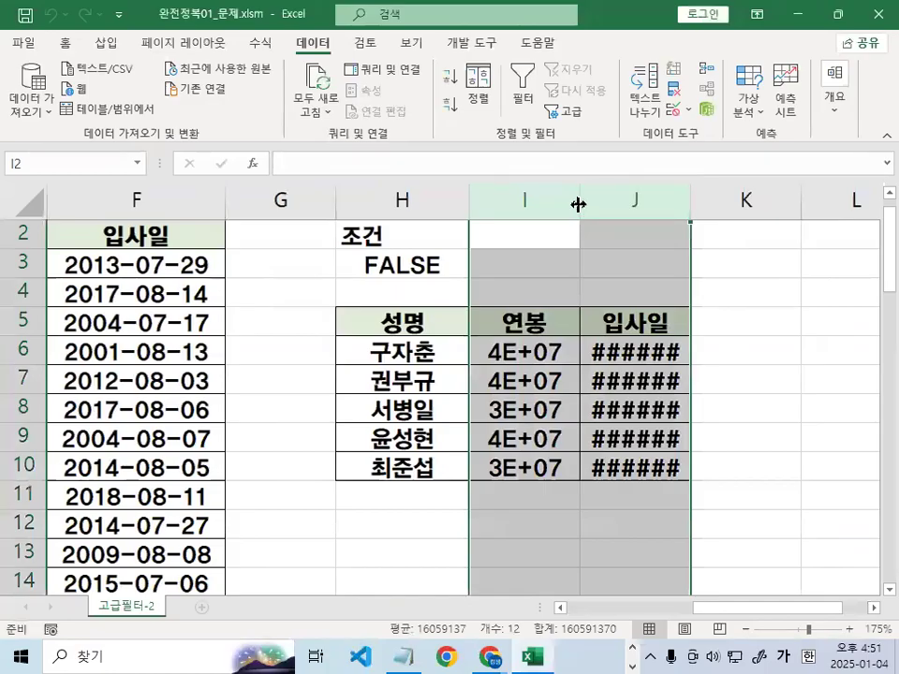
pyautogui.doubleClick(579, 204)
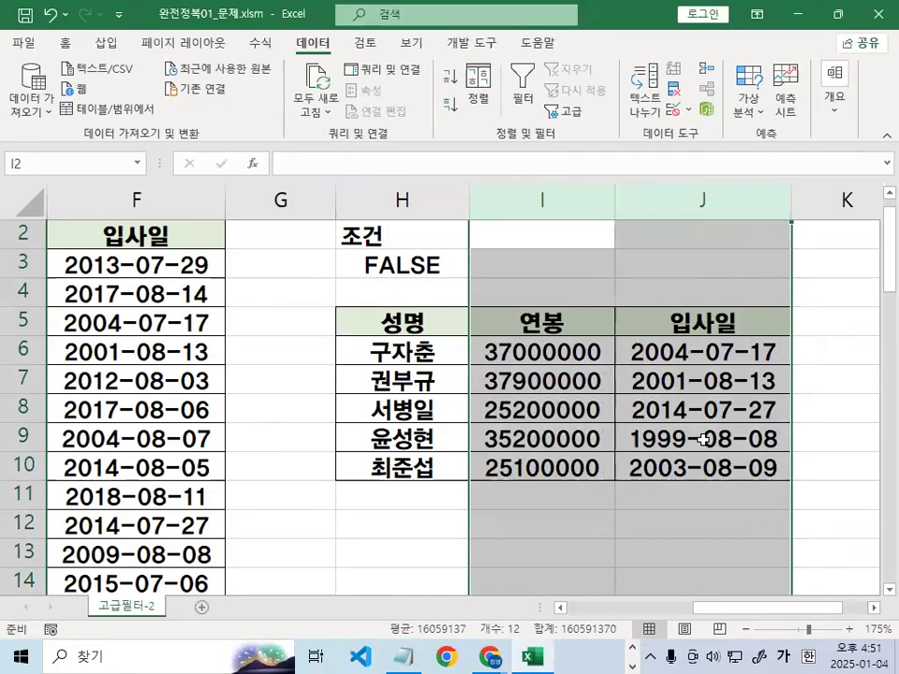
pyautogui.click(699, 432)
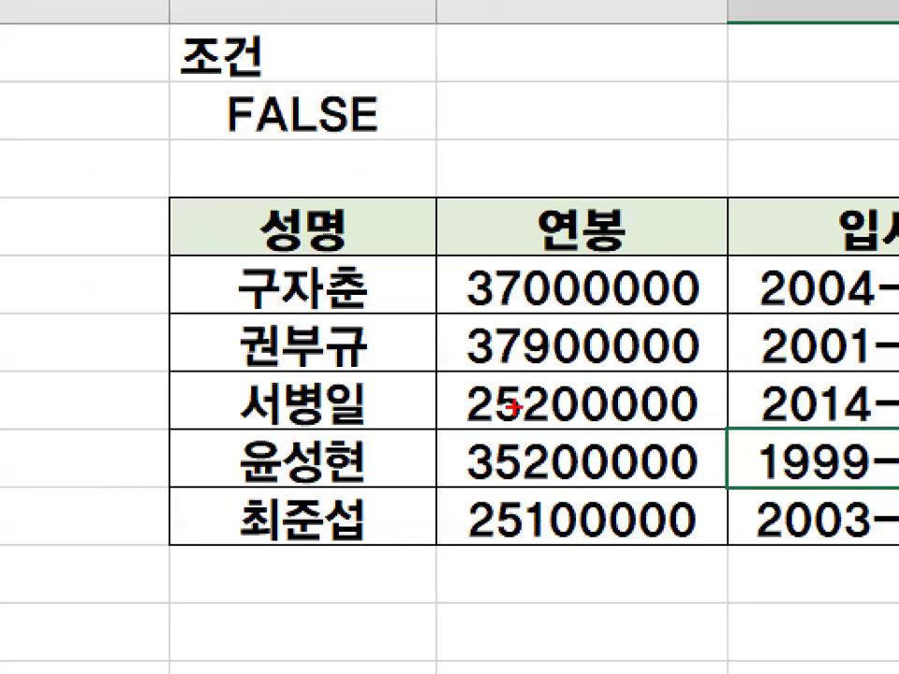
pyautogui.moveTo(675, 436)
pyautogui.mouseDown()
pyautogui.moveTo(547, 491)
pyautogui.moveTo(676, 442)
pyautogui.mouseUp()
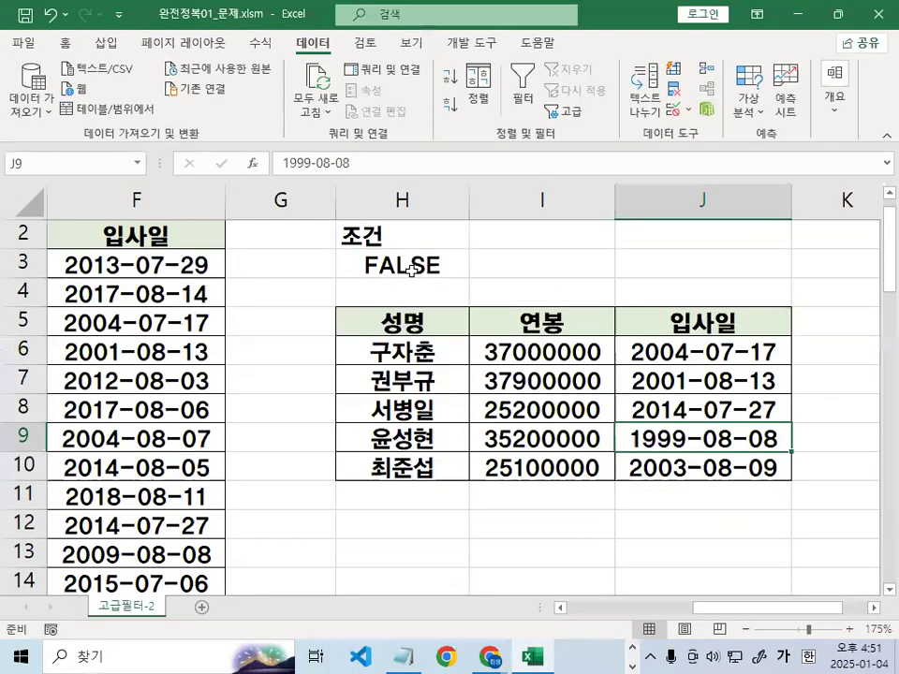
# Select criterion cell H3, then the headings H5:J5, and circle 성명, 연봉 and 입사일 with the annotation pen
pyautogui.click(411, 268)
pyautogui.moveTo(415, 330); pyautogui.dragTo(670, 318)
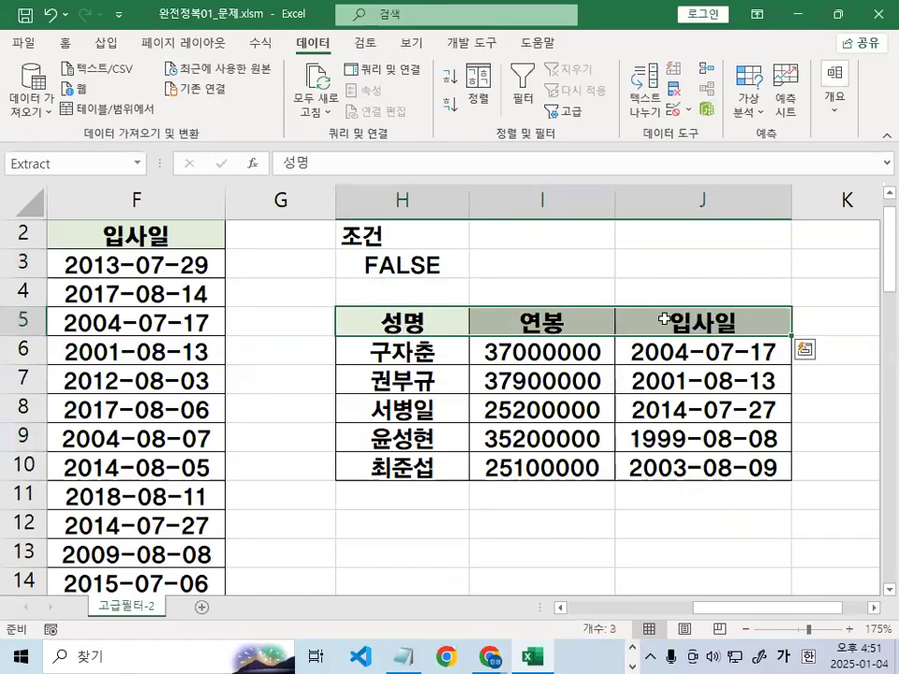
pyautogui.hotkey('ctrl', '1')
pyautogui.moveTo(439, 321)
pyautogui.mouseDown()
pyautogui.moveTo(393, 336)
pyautogui.moveTo(423, 321)
pyautogui.mouseUp()
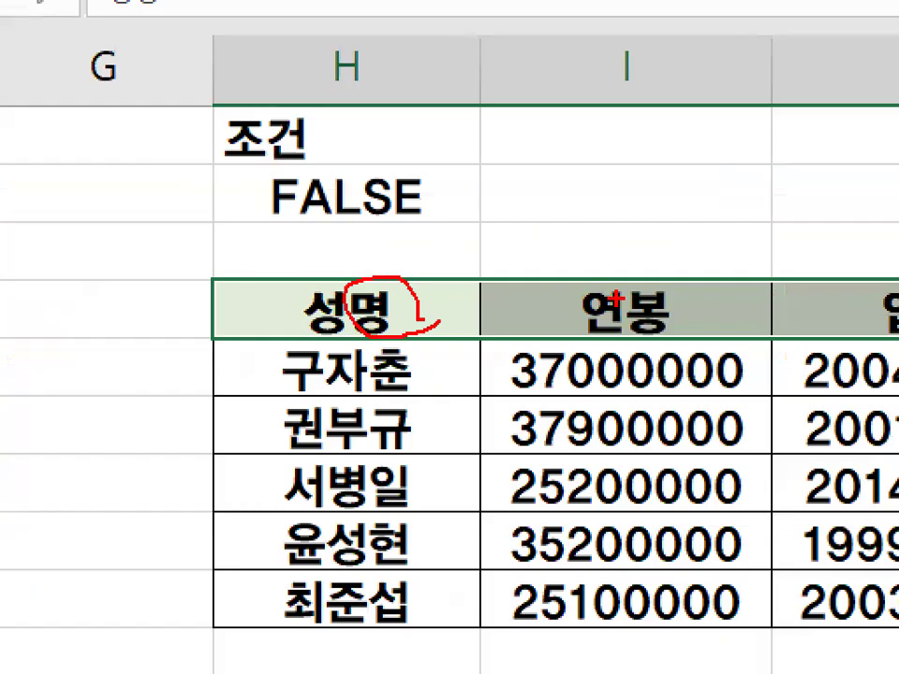
pyautogui.moveTo(615, 315); pyautogui.dragTo(600, 299)
pyautogui.moveTo(886, 324); pyautogui.dragTo(892, 281)
pyautogui.press('Escape')
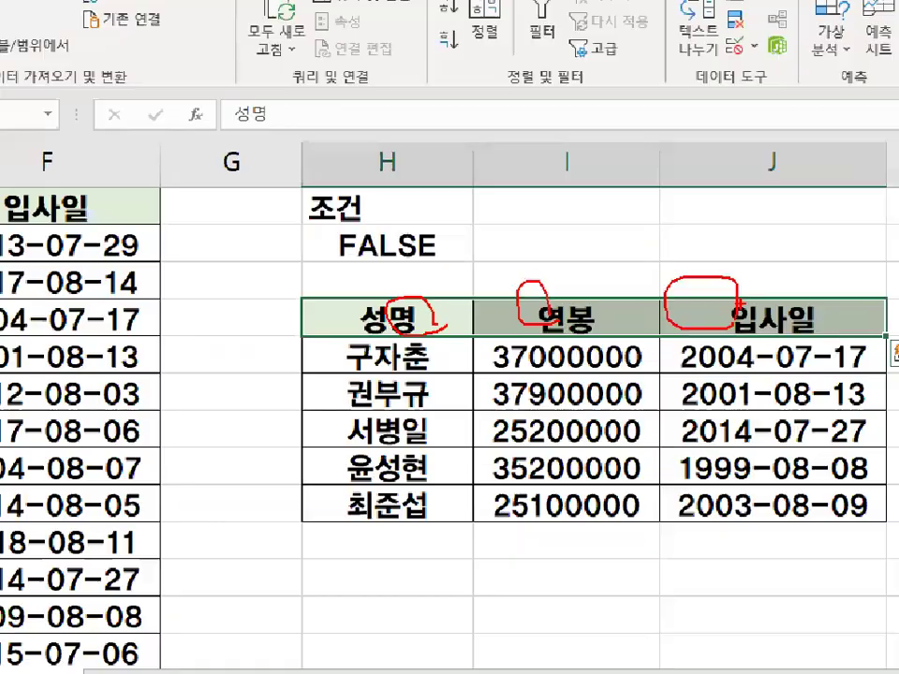
# Open the criterion formula in H3, circle its NOT function with the annotation pen, and leave the cell without editing it
pyautogui.doubleClick(374, 263)
pyautogui.hotkey('ctrl', '1')
pyautogui.moveTo(403, 275)
pyautogui.mouseDown()
pyautogui.moveTo(481, 275)
pyautogui.moveTo(435, 272)
pyautogui.mouseUp()
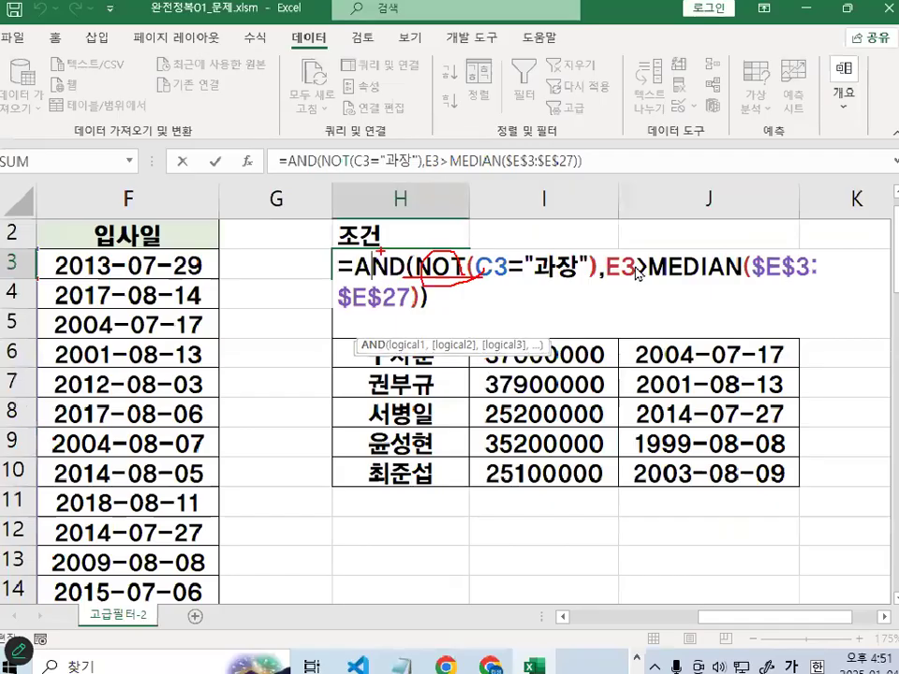
pyautogui.press('Escape')
pyautogui.press('Escape')
# Review the Notepad lesson notes on absolute references in advanced filter functions, circle that passage, and return to Excel
pyautogui.click(405, 656)
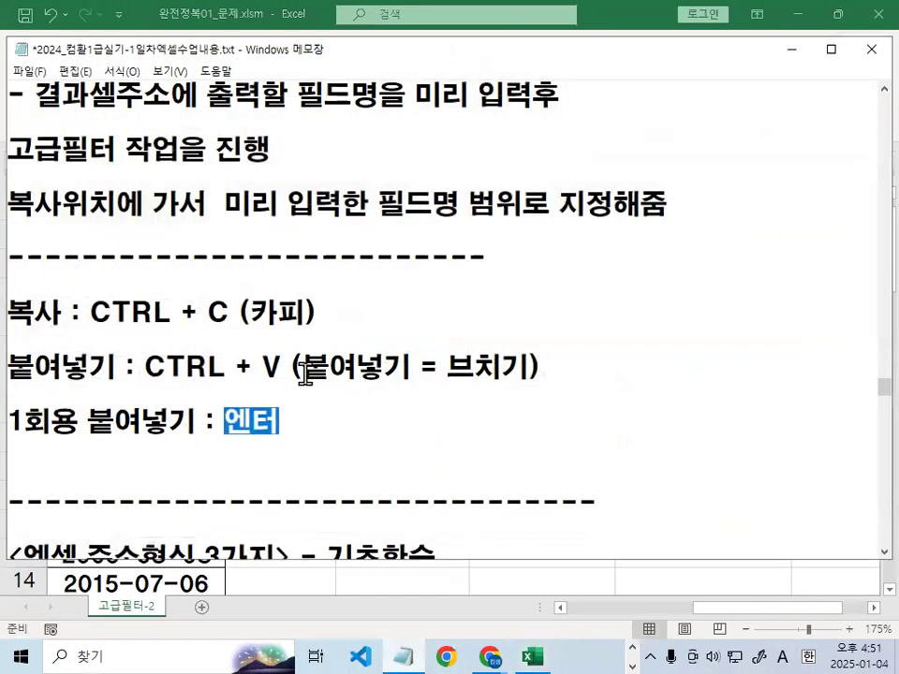
pyautogui.scroll(1, 187, 328)
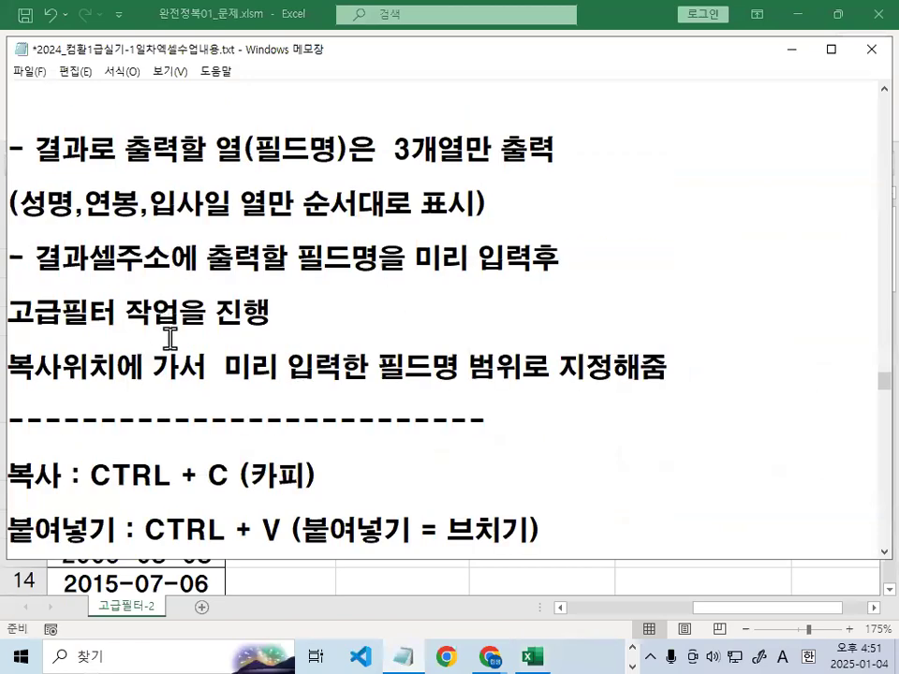
pyautogui.scroll(3, 171, 326)
pyautogui.scroll(5, 175, 331)
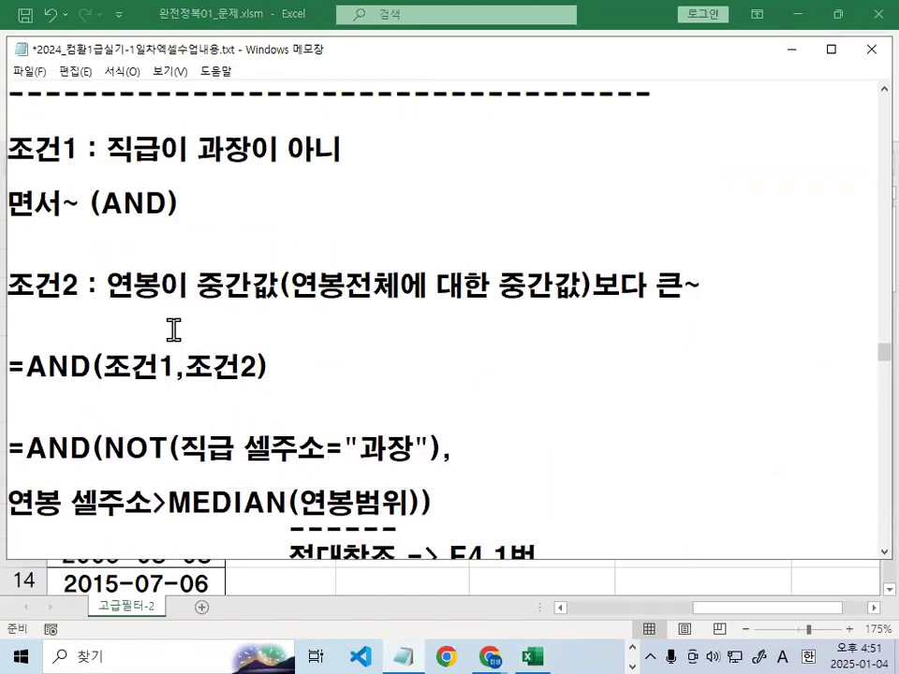
pyautogui.scroll(1, 157, 246)
pyautogui.moveTo(367, 267)
pyautogui.mouseDown()
pyautogui.moveTo(353, 153)
pyautogui.moveTo(347, 224)
pyautogui.mouseUp()
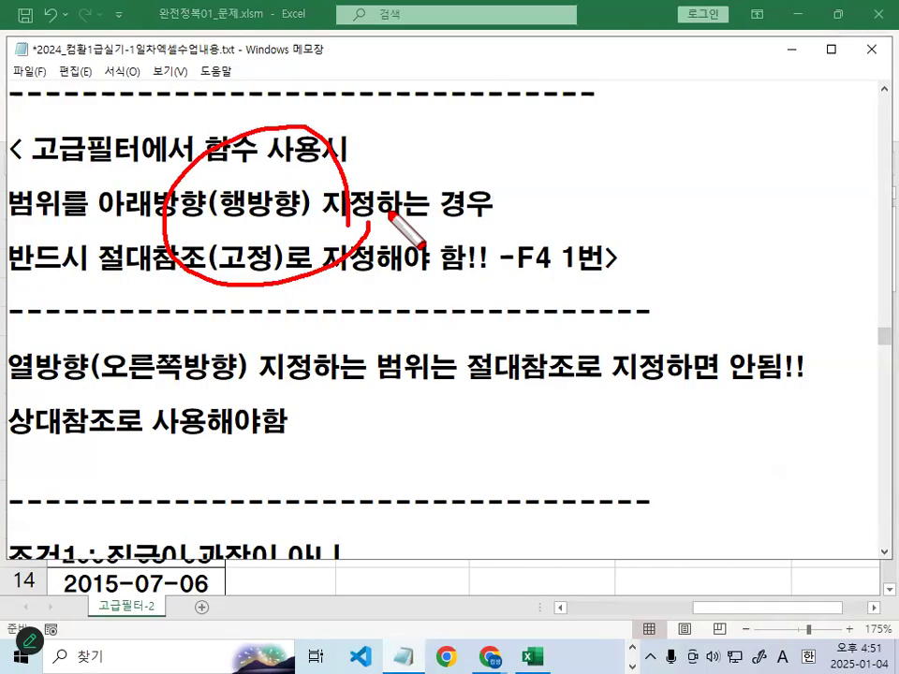
pyautogui.press('Escape')
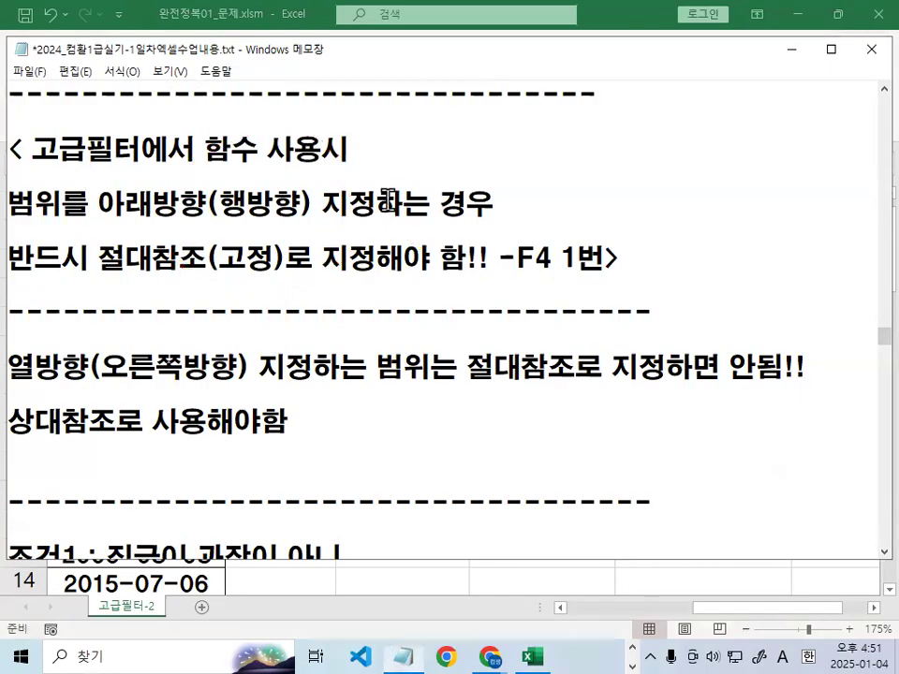
pyautogui.click(794, 51)
# Check the extracted names in column H, circle the last one with the annotation pen, and select the result block from H5
pyautogui.moveTo(436, 347); pyautogui.dragTo(433, 527)
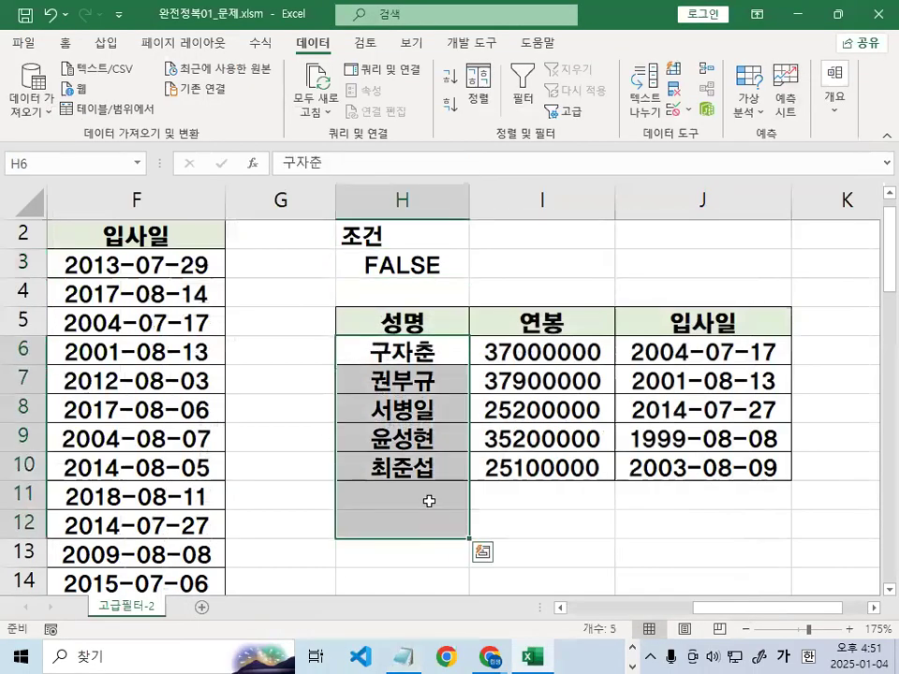
pyautogui.click(476, 377)
pyautogui.click(374, 469)
pyautogui.hotkey('ctrl', '1')
pyautogui.moveTo(523, 476)
pyautogui.mouseDown()
pyautogui.moveTo(404, 525)
pyautogui.moveTo(518, 509)
pyautogui.mouseUp()
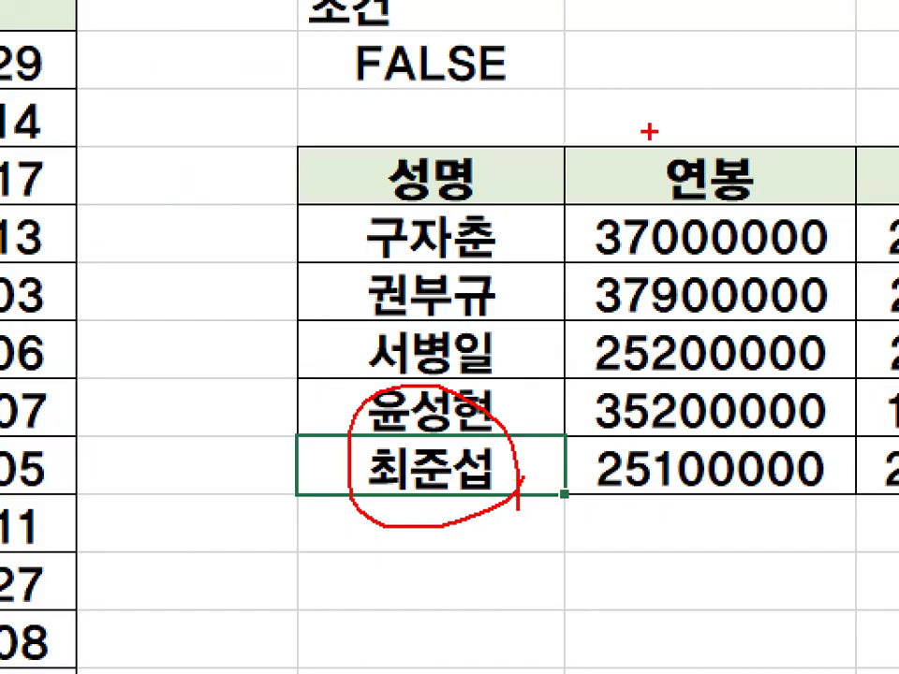
pyautogui.press('Escape')
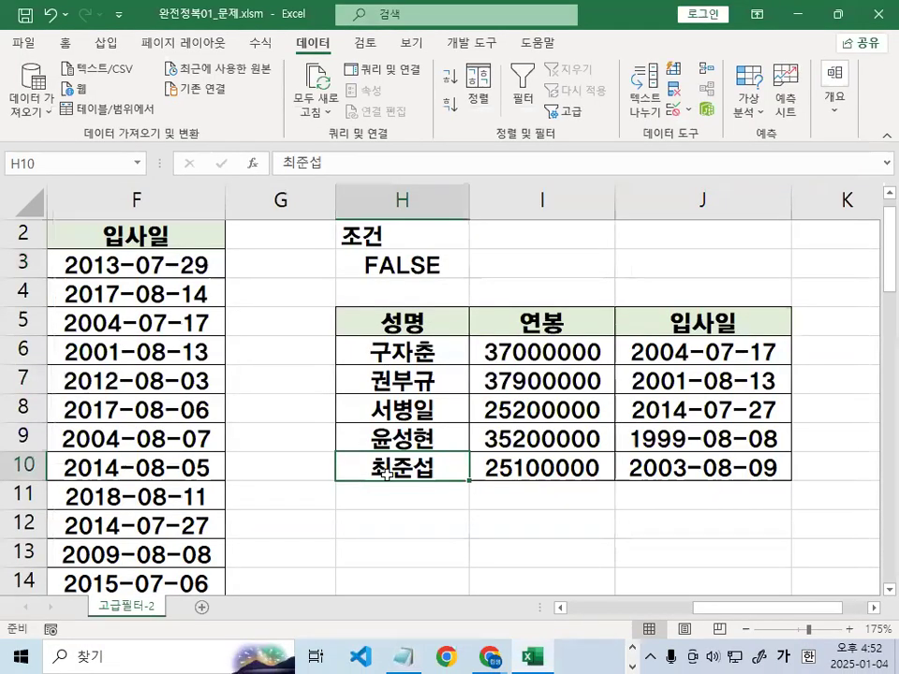
pyautogui.moveTo(415, 326)
pyautogui.mouseDown()
pyautogui.moveTo(434, 566)
pyautogui.moveTo(688, 575)
pyautogui.moveTo(692, 538)
pyautogui.mouseUp()
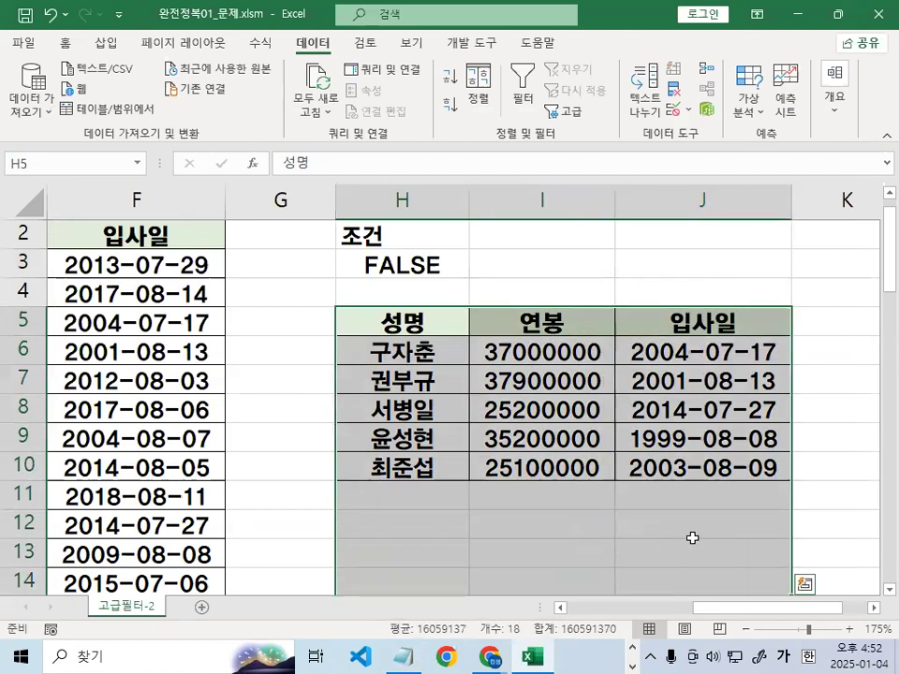
# Switch to the Notepad lesson notes, highlight the passage on downward ranges and the F4 absolute-reference note, and return to Excel
pyautogui.click(597, 351)
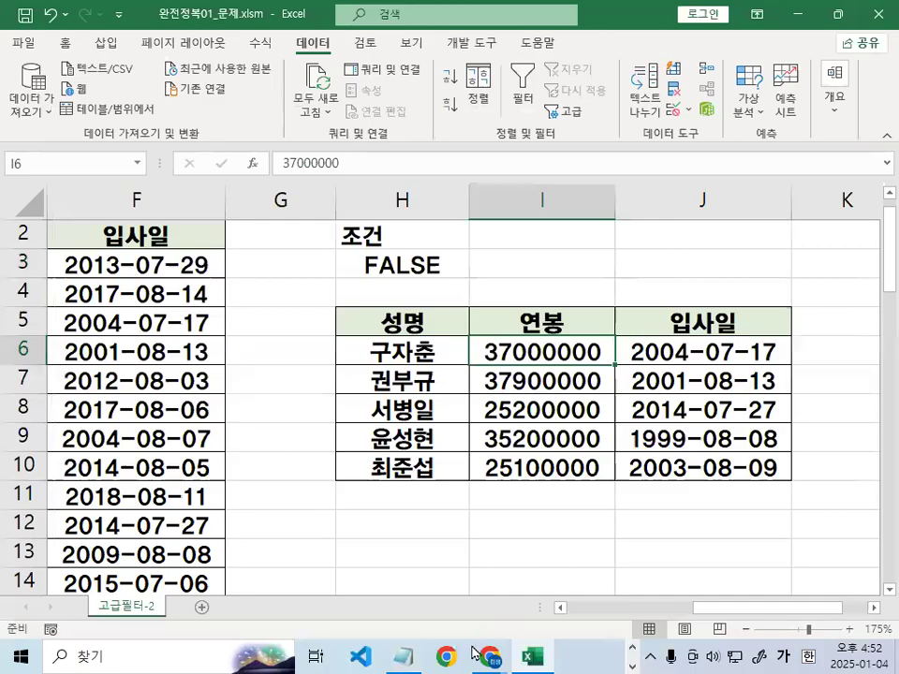
pyautogui.click(404, 657)
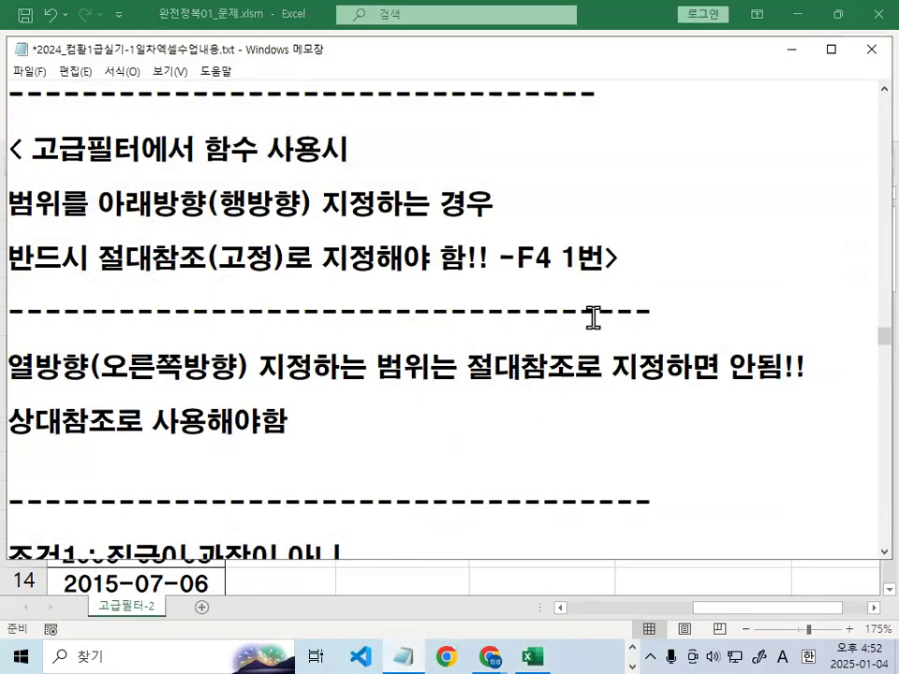
pyautogui.moveTo(105, 203); pyautogui.dragTo(511, 195)
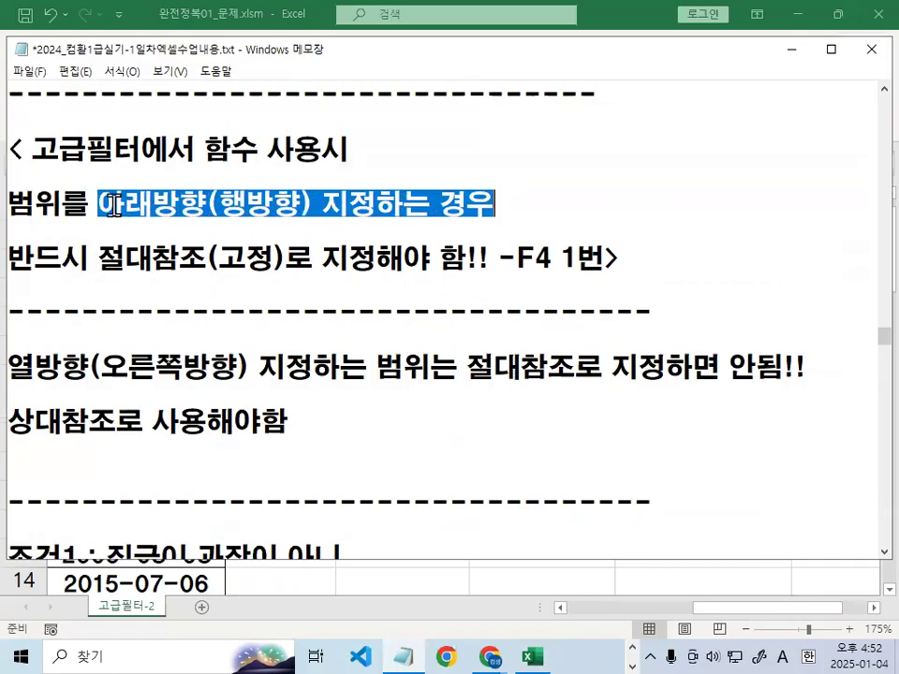
pyautogui.moveTo(125, 202); pyautogui.dragTo(376, 203)
pyautogui.moveTo(505, 255); pyautogui.dragTo(605, 255)
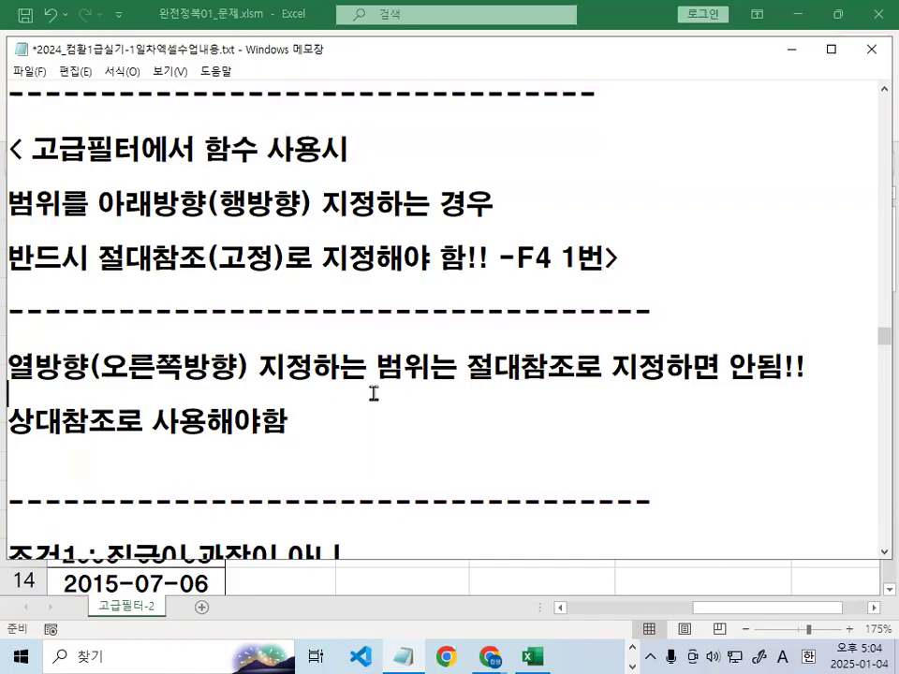
pyautogui.click(794, 50)
# Close the 완전정복01_문제.xlsm workbook
pyautogui.click(280, 265)
pyautogui.click(22, 42)
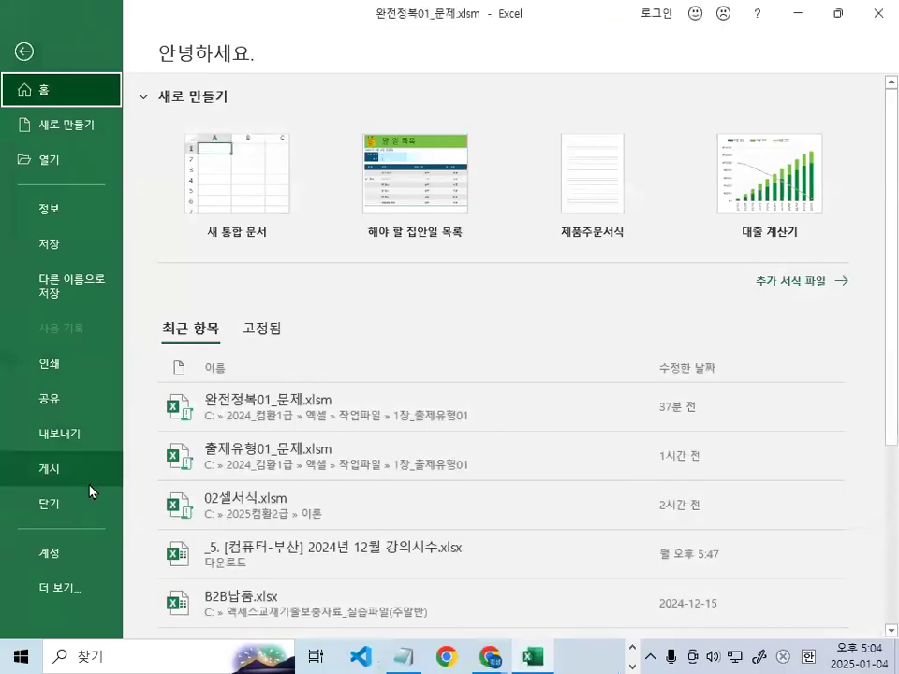
pyautogui.click(86, 496)
pyautogui.click(455, 365)
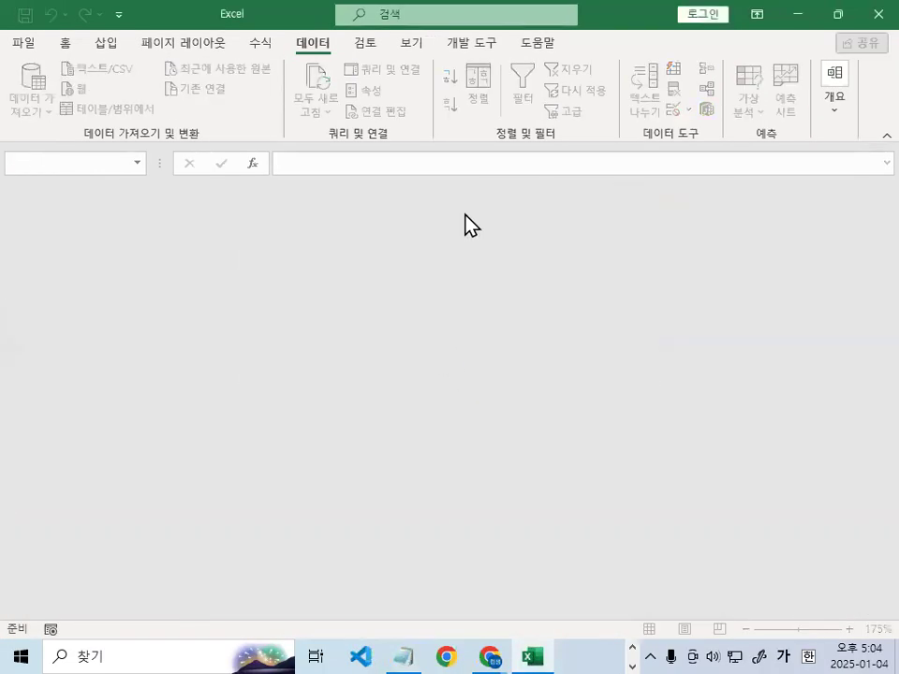
# Open the workbook 완전정복02_문제.xlsm from the 1장_출제유형01 folder
pyautogui.click(23, 42)
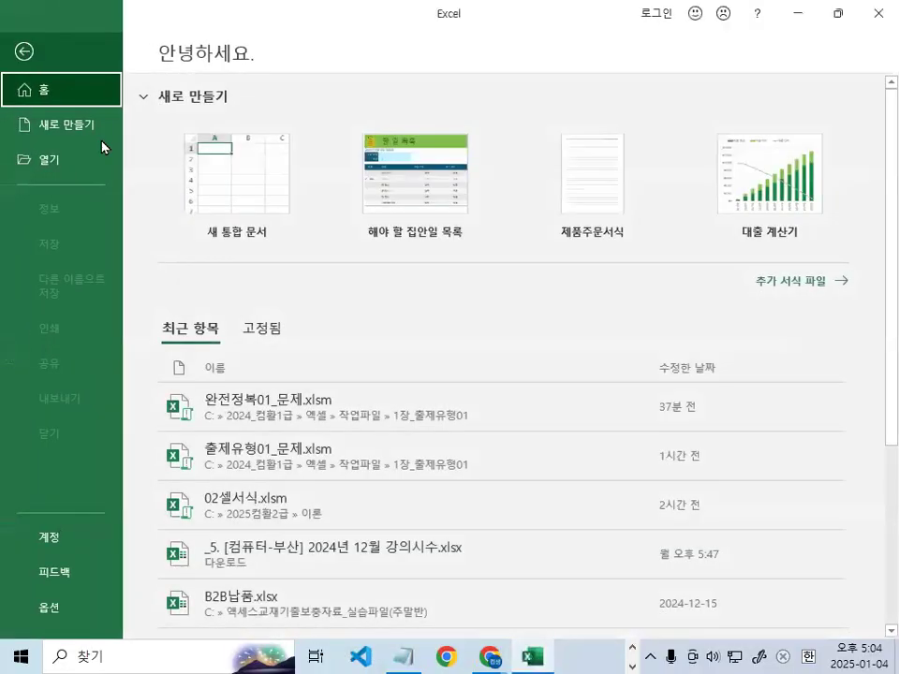
pyautogui.click(53, 166)
pyautogui.click(261, 306)
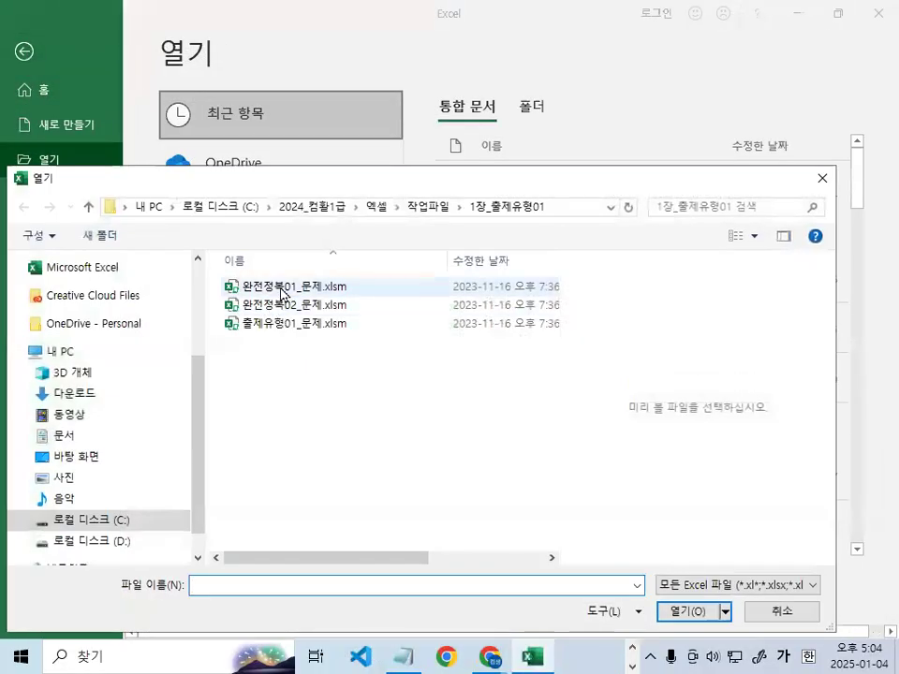
pyautogui.doubleClick(288, 307)
pyautogui.click(287, 309)
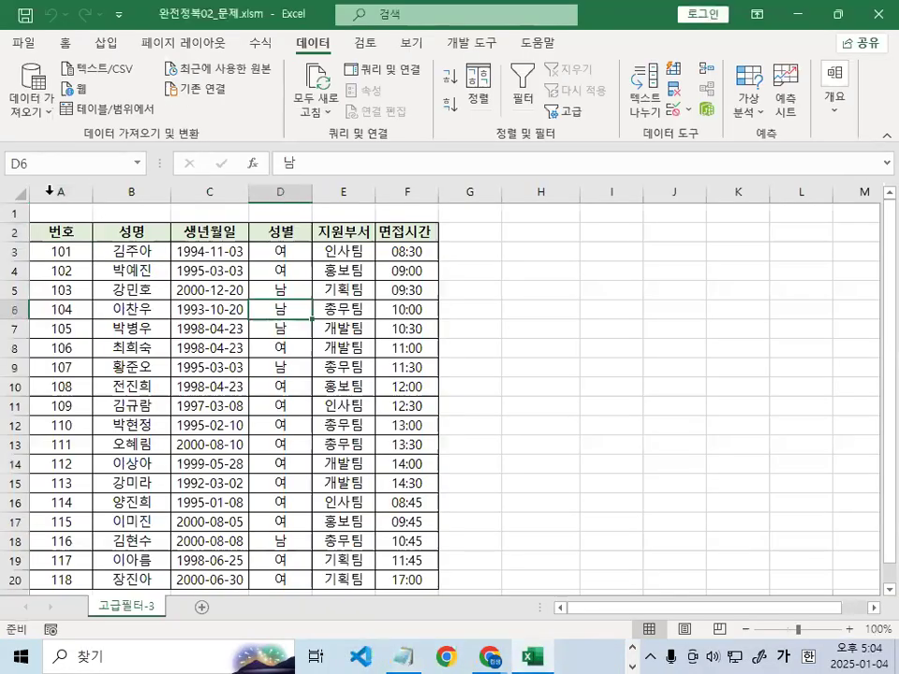
# Set the font of the entire 고급필터-3 sheet to a견고딕
pyautogui.click(15, 192)
pyautogui.click(65, 49)
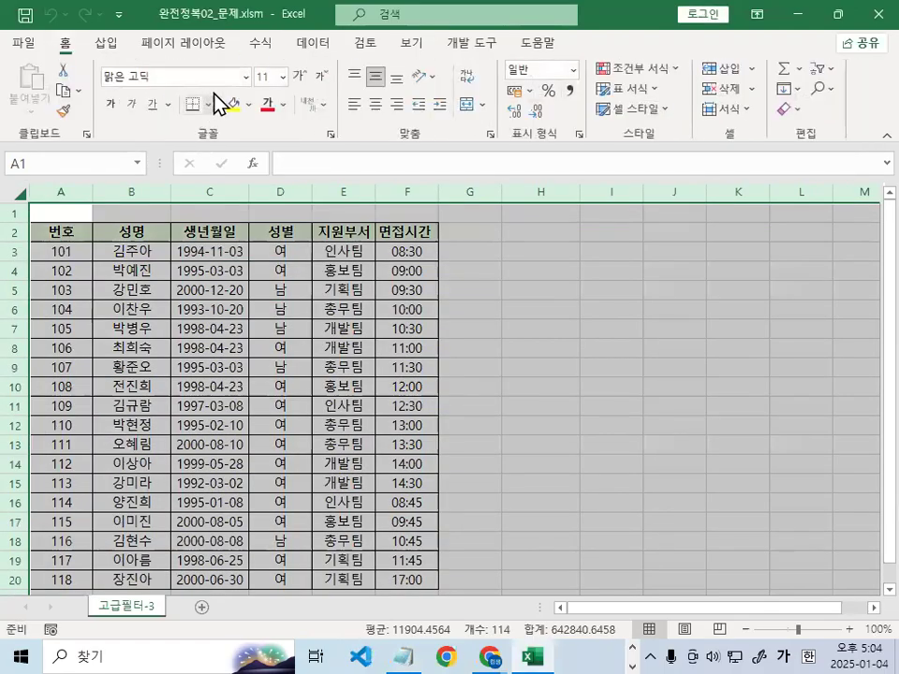
pyautogui.click(245, 76)
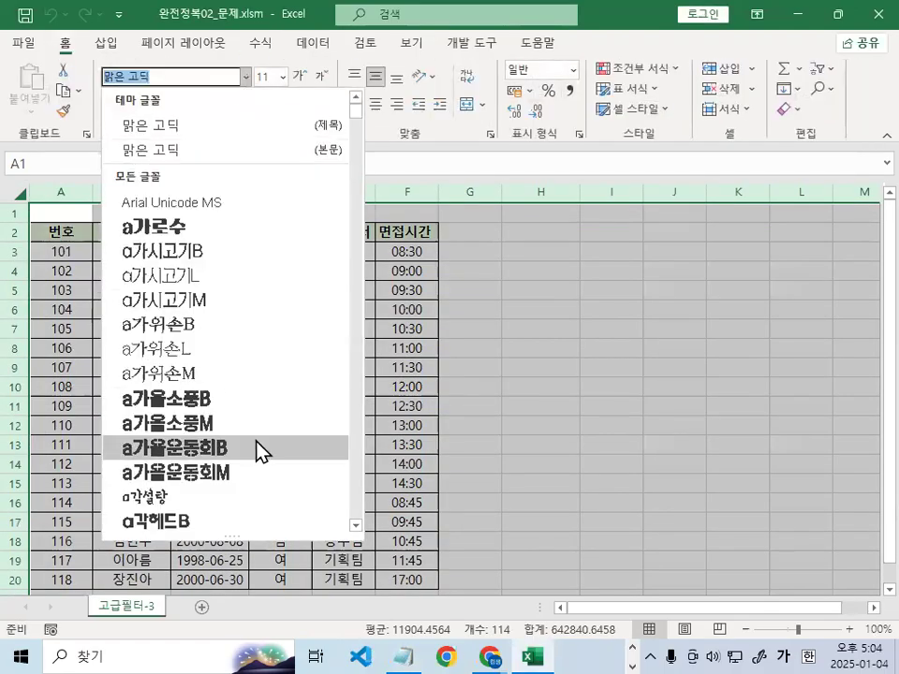
pyautogui.scroll(-5, 254, 446)
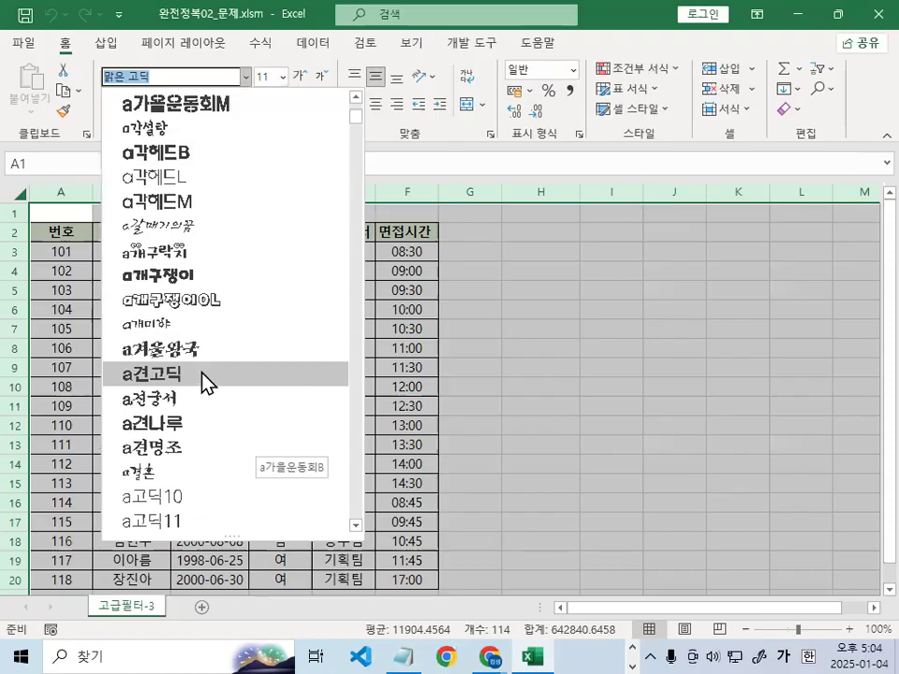
pyautogui.click(202, 375)
pyautogui.click(384, 296)
pyautogui.keyDown('ctrl'); pyautogui.scroll(3, 399, 385); pyautogui.keyUp('ctrl')
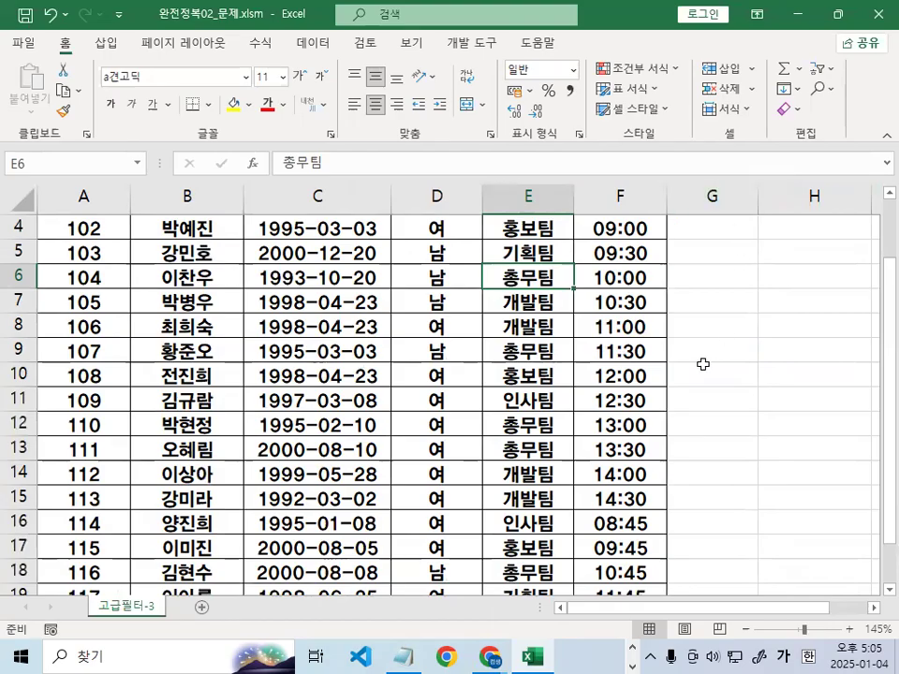
# In the Notepad lesson notes, find the 고급필터-3 section and delete the asterisk before the heading 날짜데이터, 시간데이터
pyautogui.click(407, 655)
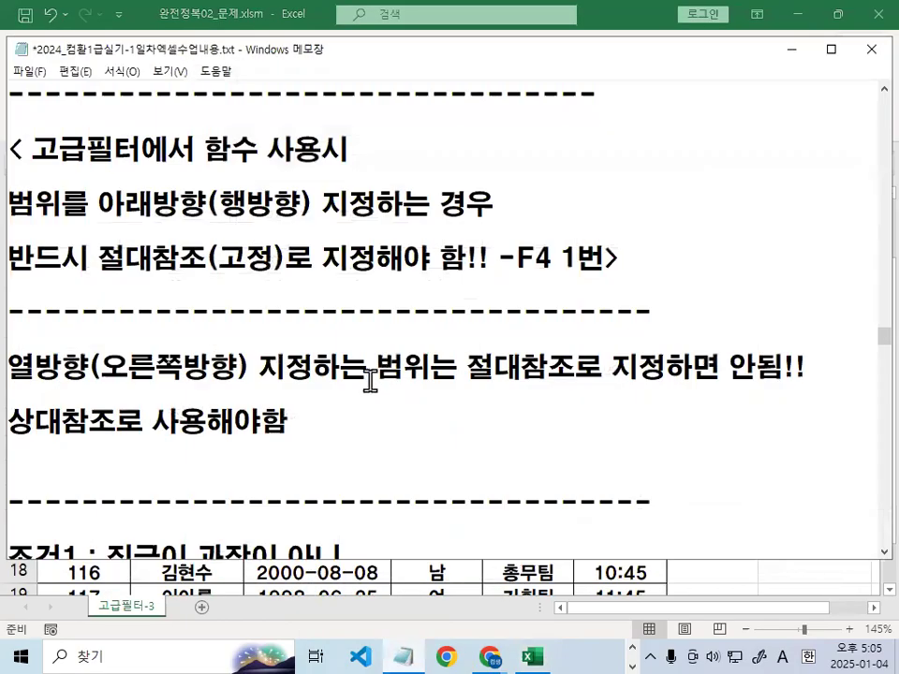
pyautogui.scroll(-1, 358, 410)
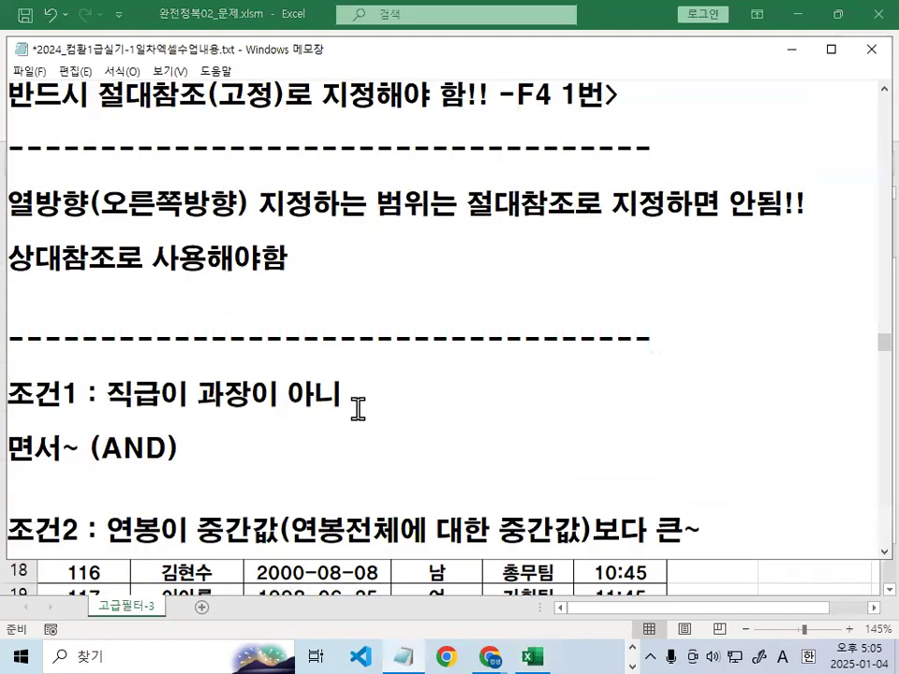
pyautogui.scroll(-7, 358, 409)
pyautogui.scroll(-10, 357, 409)
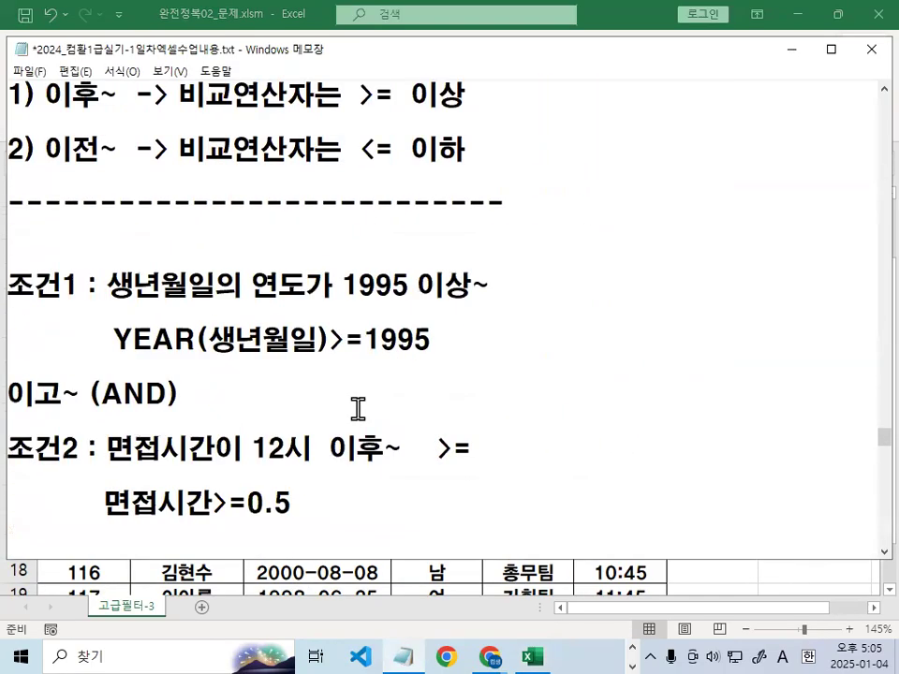
pyautogui.scroll(2, 358, 409)
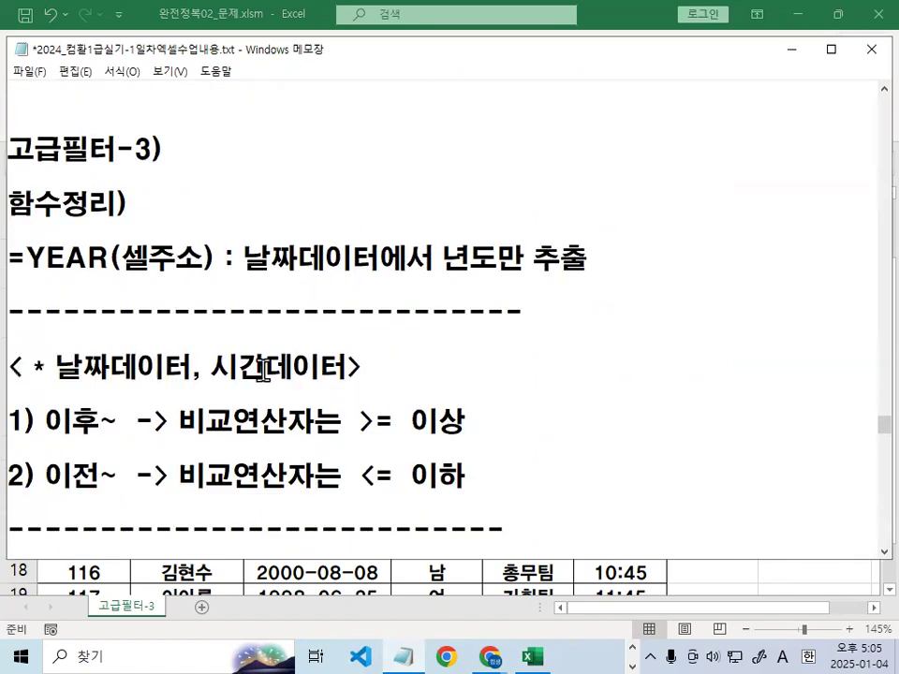
pyautogui.moveTo(58, 364); pyautogui.dragTo(363, 365)
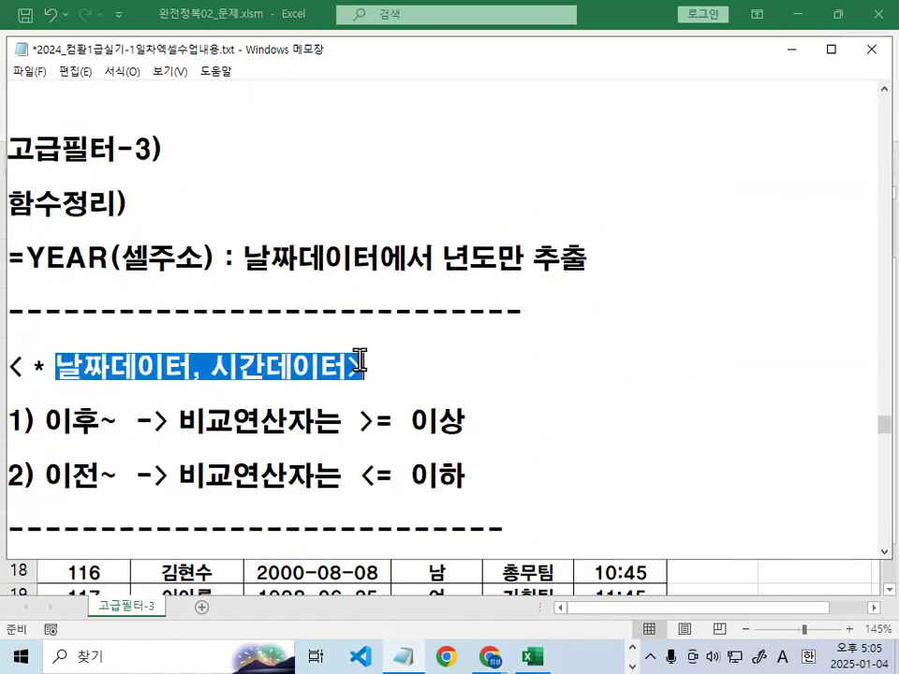
pyautogui.click(41, 368)
pyautogui.press('Delete')
pyautogui.press('Delete')
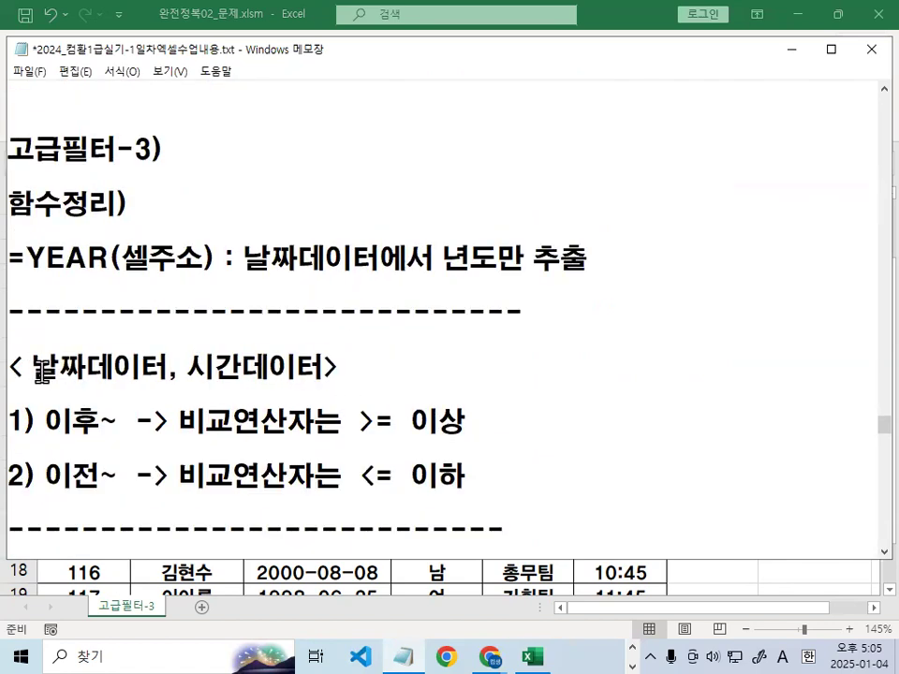
# With the annotation pen, mark 이후 and 이전 in the notes and circle their operators >= 이상 and <= 이하
pyautogui.hotkey('ctrl', '2')
pyautogui.moveTo(46, 436); pyautogui.dragTo(132, 437)
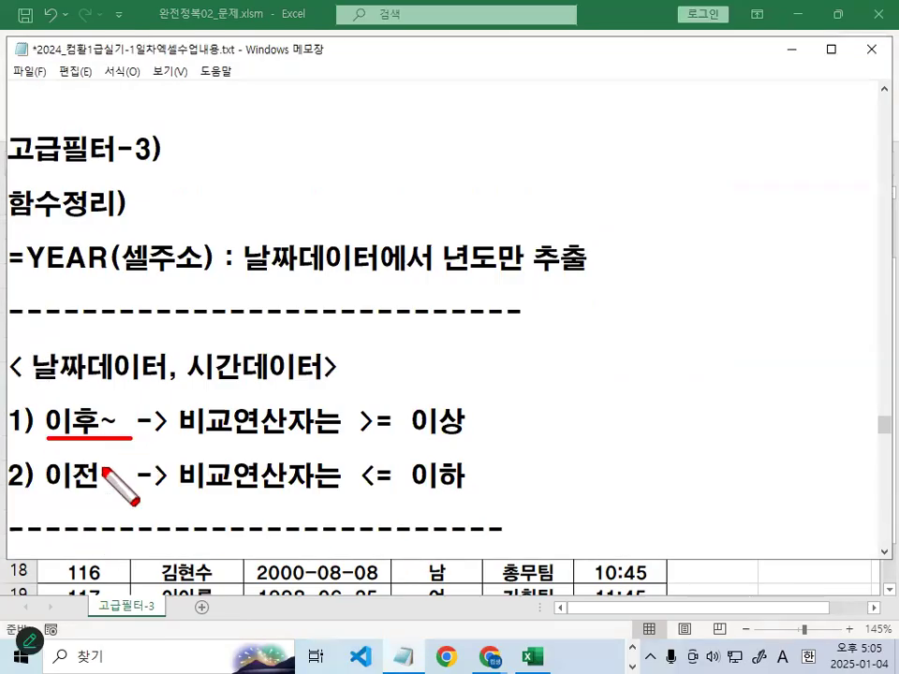
pyautogui.moveTo(25, 502); pyautogui.dragTo(101, 503)
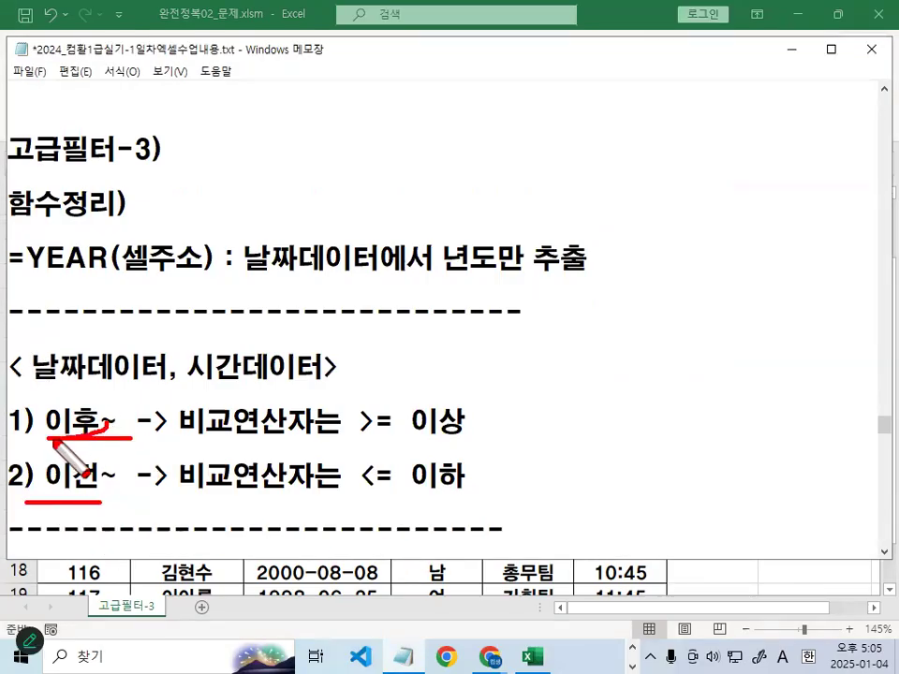
pyautogui.moveTo(70, 391); pyautogui.dragTo(105, 424)
pyautogui.moveTo(437, 456)
pyautogui.mouseDown()
pyautogui.moveTo(461, 384)
pyautogui.moveTo(470, 427)
pyautogui.mouseUp()
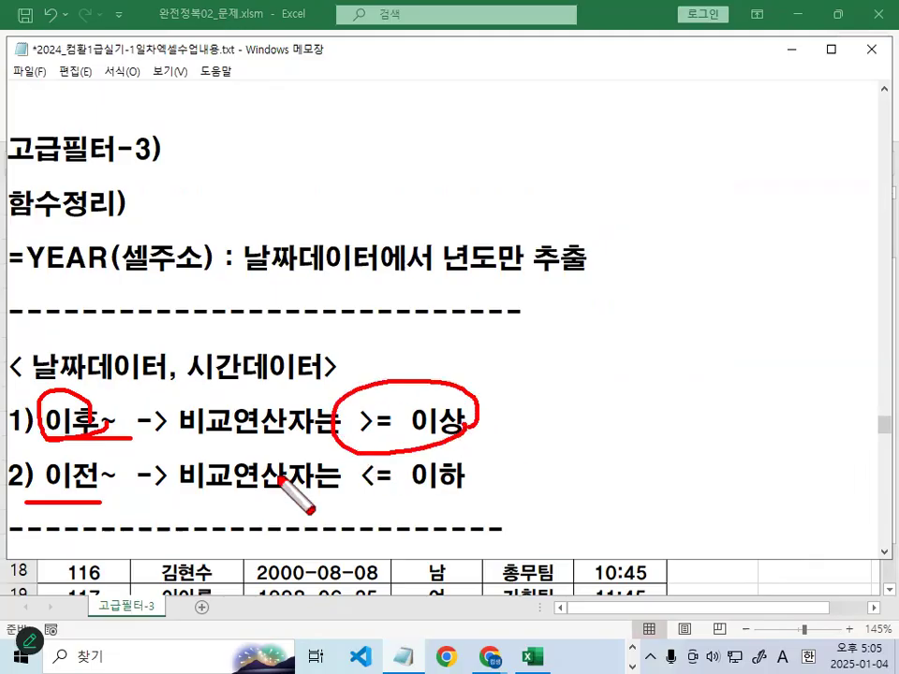
pyautogui.moveTo(478, 489)
pyautogui.mouseDown()
pyautogui.moveTo(438, 471)
pyautogui.moveTo(496, 466)
pyautogui.moveTo(518, 448)
pyautogui.mouseUp()
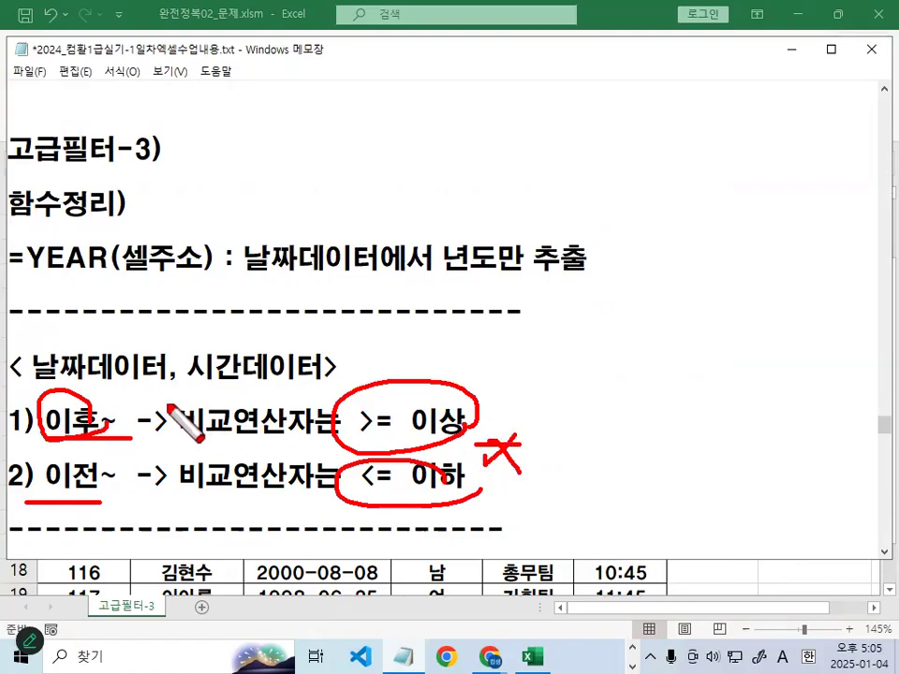
# Mark the YEAR(셀주소) function, 날짜데이터 and 년도 in the notes with the annotation pen, clear the markings, and return to Excel
pyautogui.moveTo(27, 278); pyautogui.dragTo(200, 278)
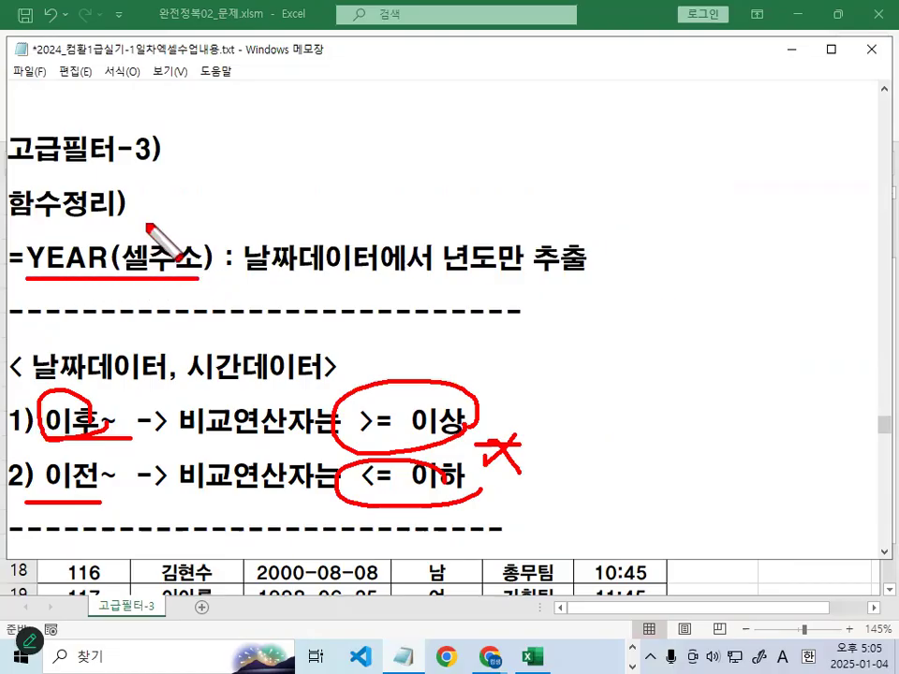
pyautogui.moveTo(142, 217); pyautogui.dragTo(185, 180)
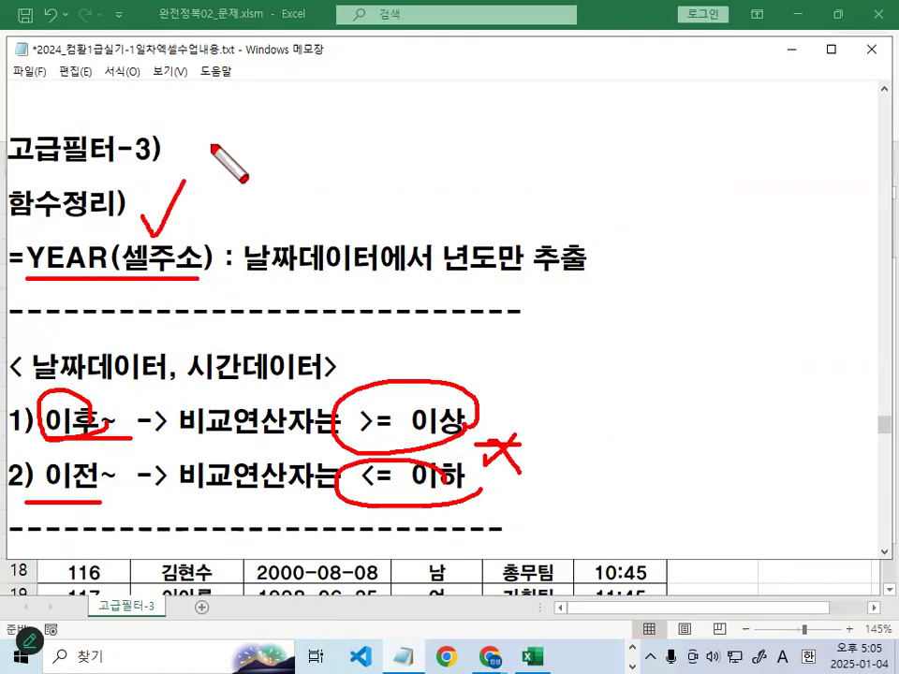
pyautogui.moveTo(245, 280); pyautogui.dragTo(390, 280)
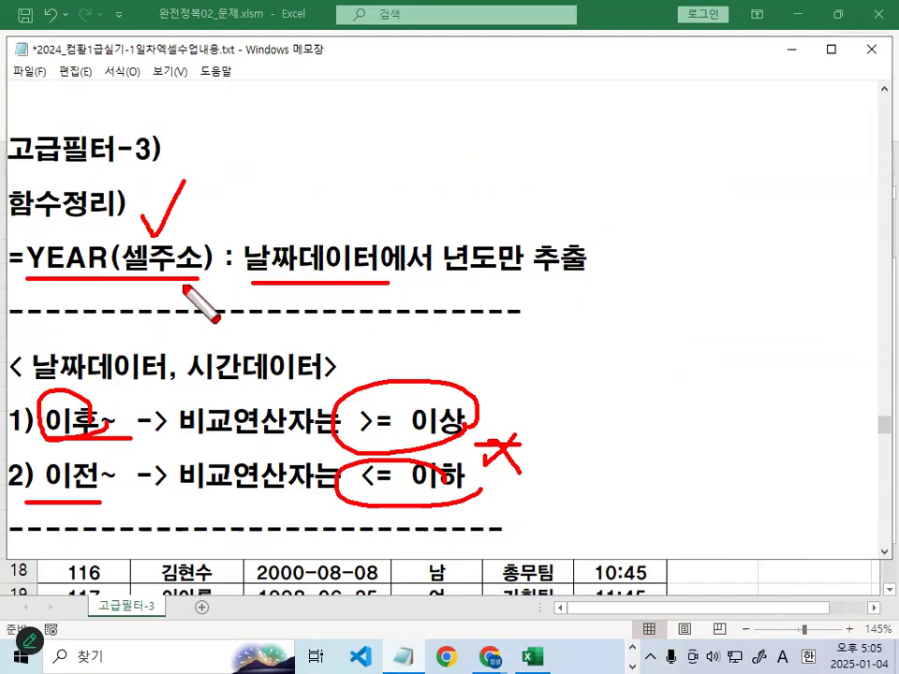
pyautogui.moveTo(150, 227); pyautogui.dragTo(201, 270)
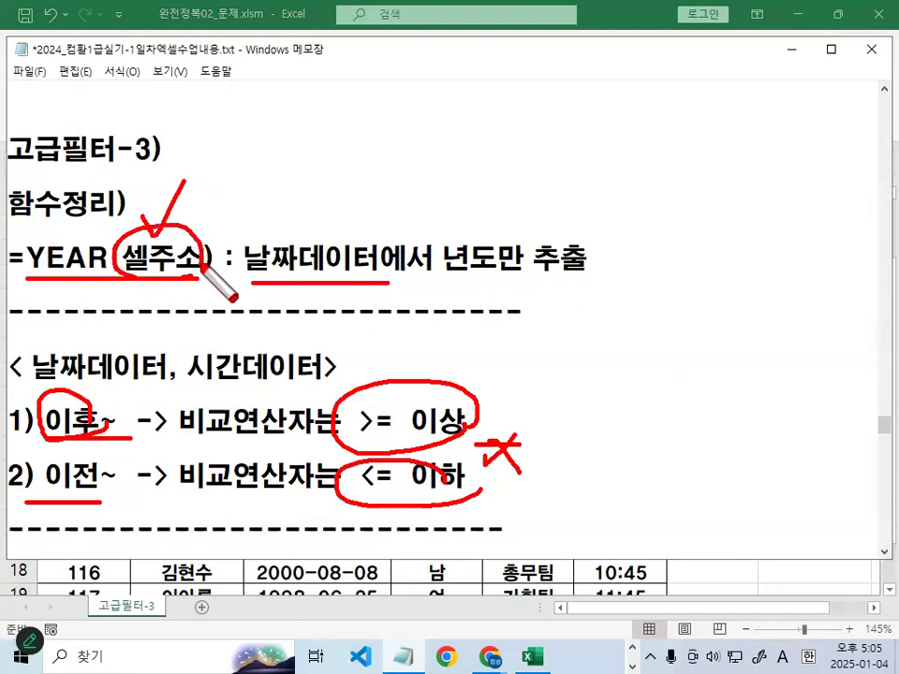
pyautogui.moveTo(160, 230); pyautogui.dragTo(203, 198)
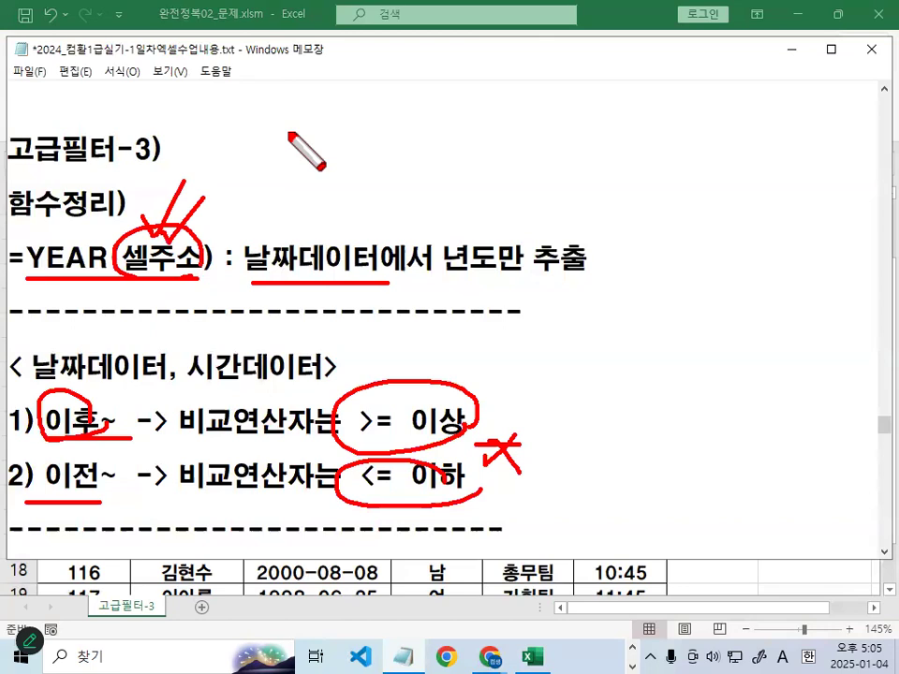
pyautogui.moveTo(491, 236)
pyautogui.mouseDown()
pyautogui.moveTo(436, 267)
pyautogui.moveTo(500, 262)
pyautogui.mouseUp()
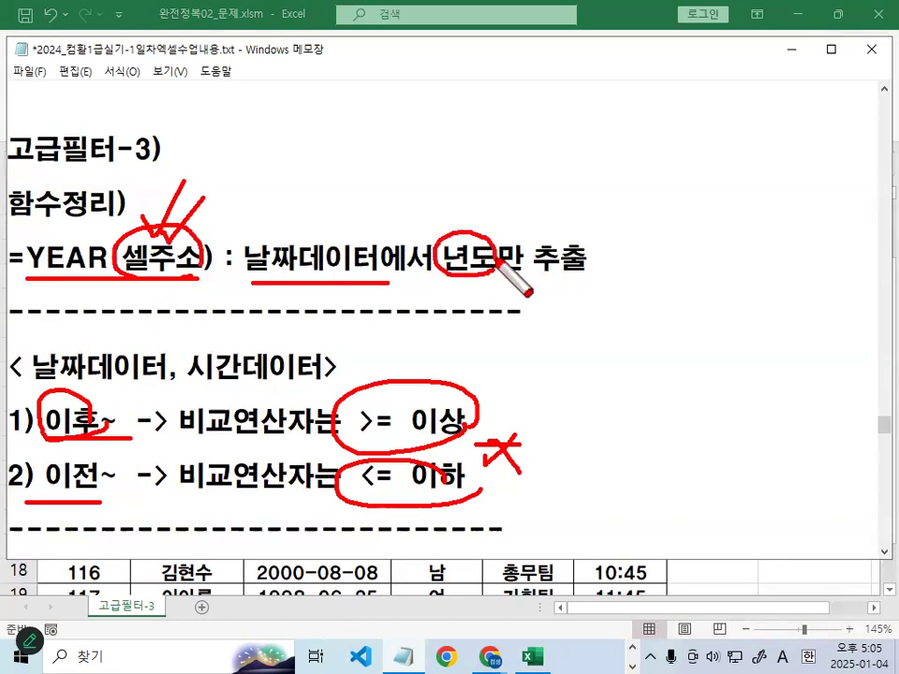
pyautogui.moveTo(155, 248); pyautogui.dragTo(220, 172)
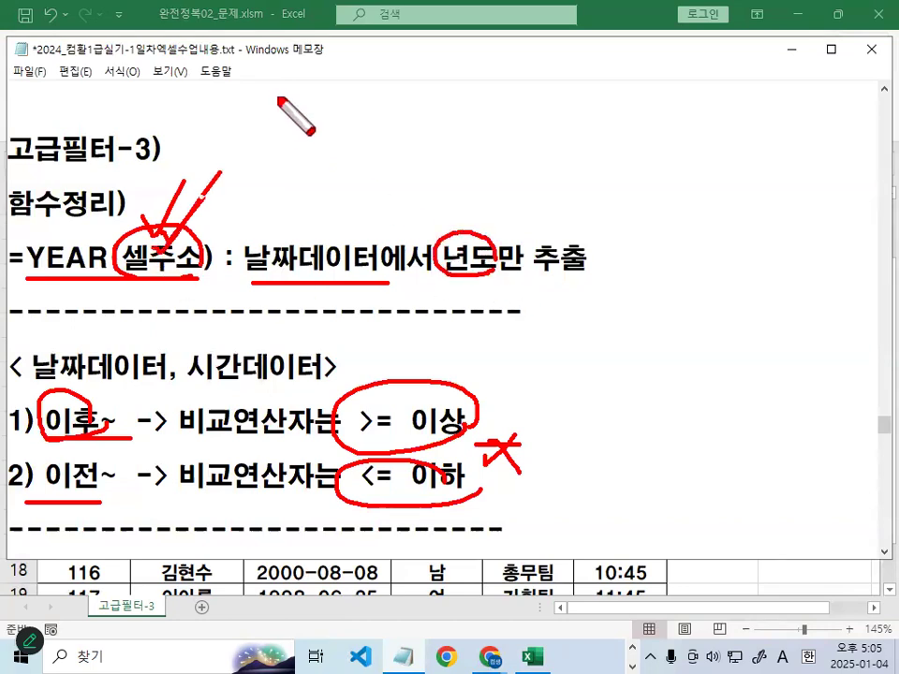
pyautogui.press('Escape')
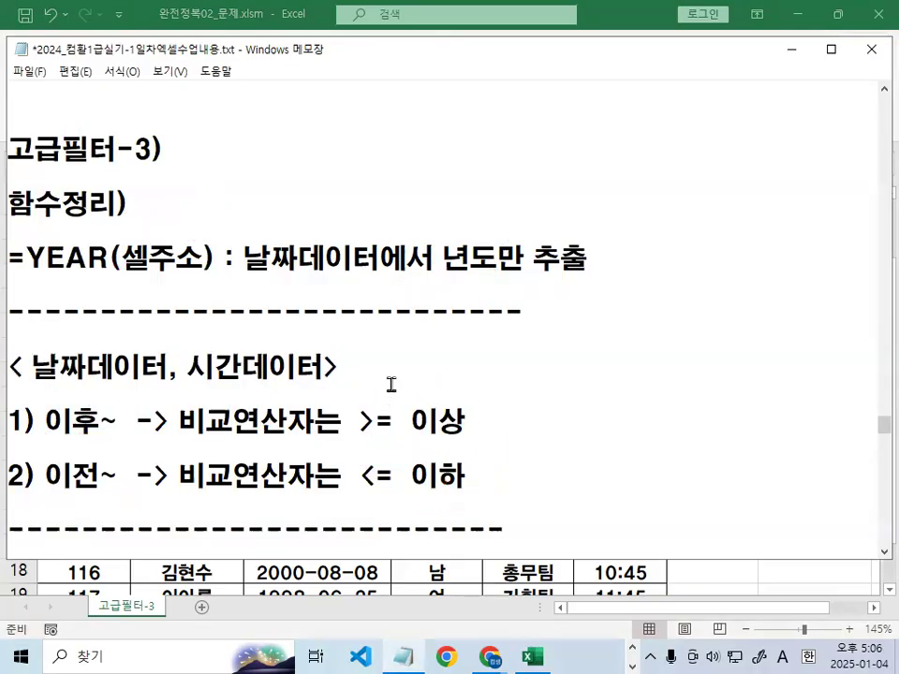
pyautogui.click(801, 57)
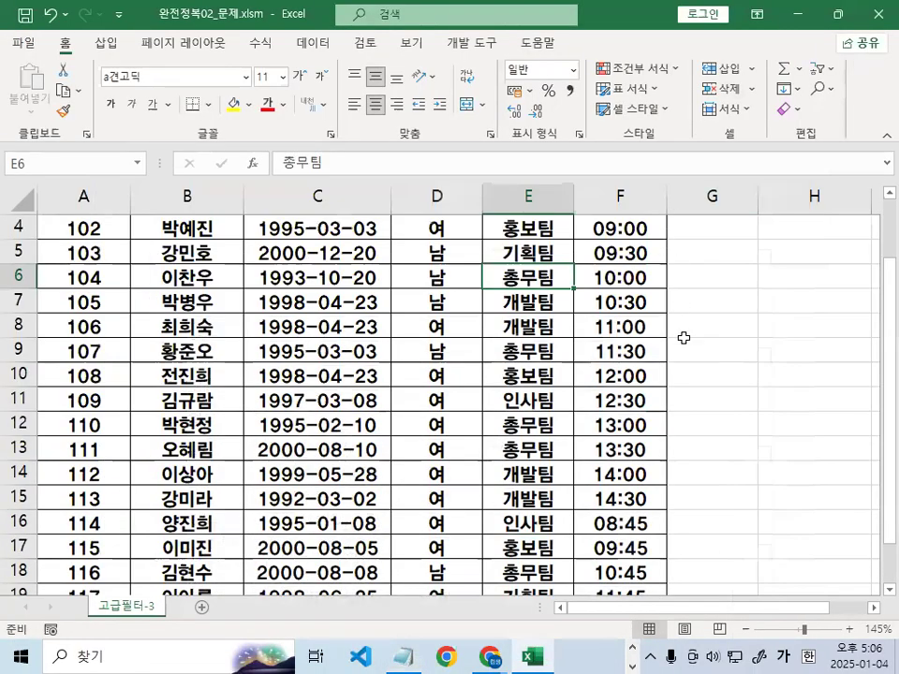
# Examine the 면접시간 column from its first entry, marking the colon in F3 with the annotation pen and clearing the mark
pyautogui.scroll(1, 665, 323)
pyautogui.click(631, 278)
pyautogui.scroll(3, 660, 319)
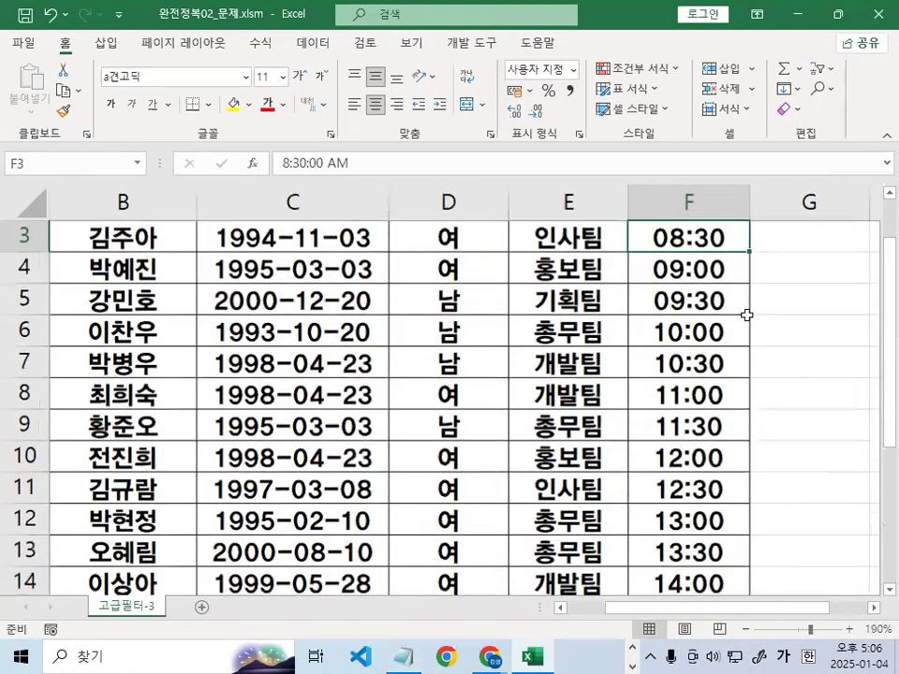
pyautogui.click(873, 611)
pyautogui.click(873, 610)
pyautogui.scroll(1, 421, 370)
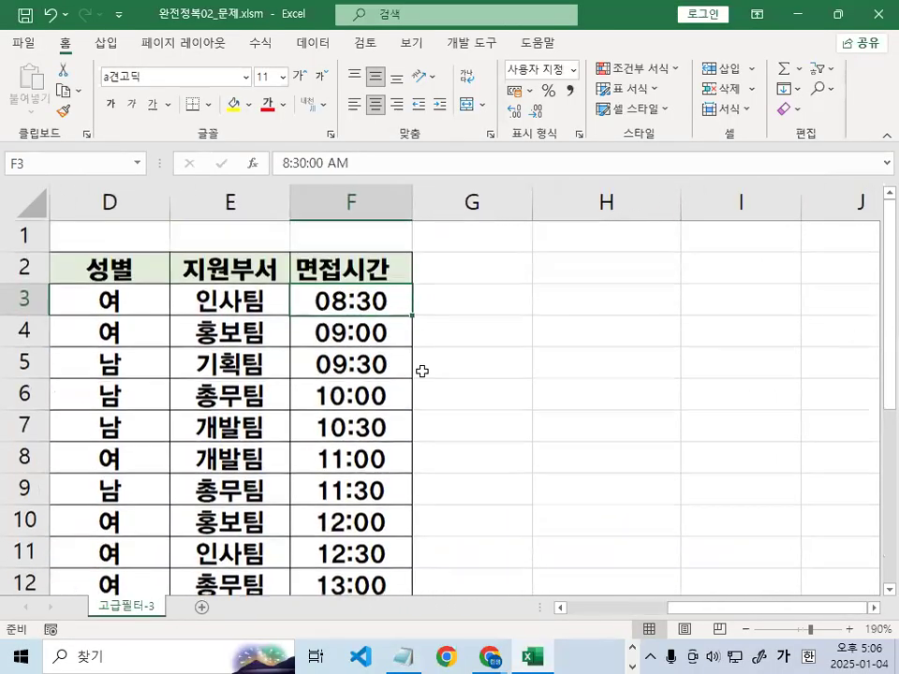
pyautogui.hotkey('ctrl', '1')
pyautogui.click(383, 317)
pyautogui.moveTo(386, 319); pyautogui.dragTo(348, 316)
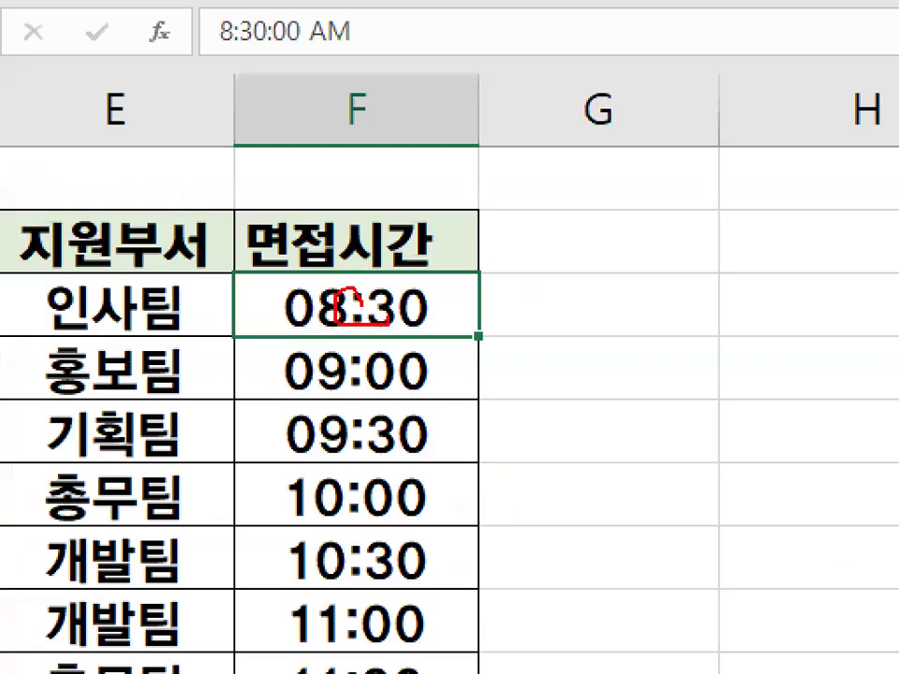
pyautogui.press('Escape')
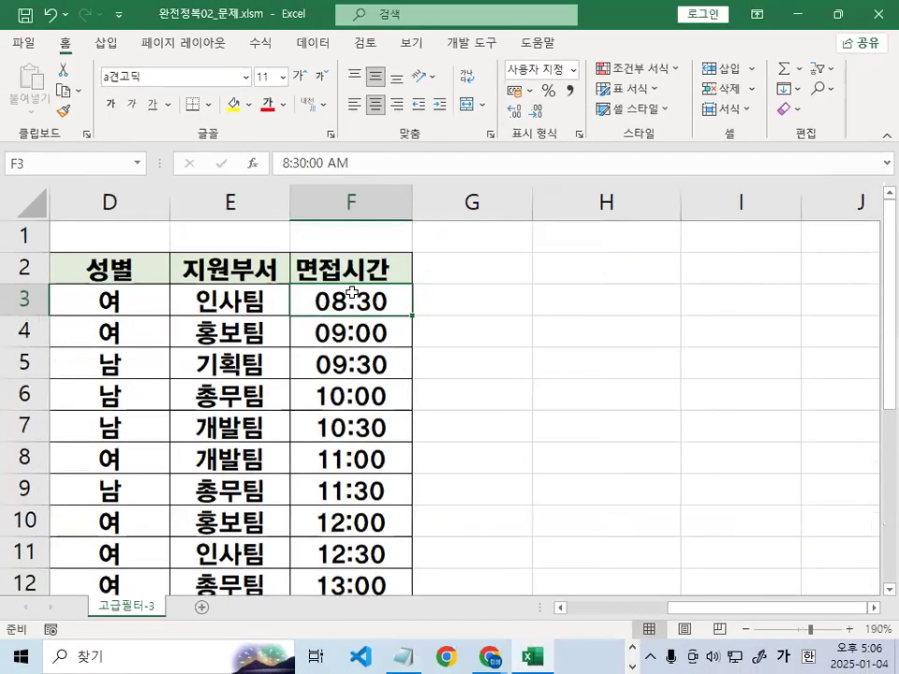
# Change the interview time in F3 to 12:00
pyautogui.write('12:00')
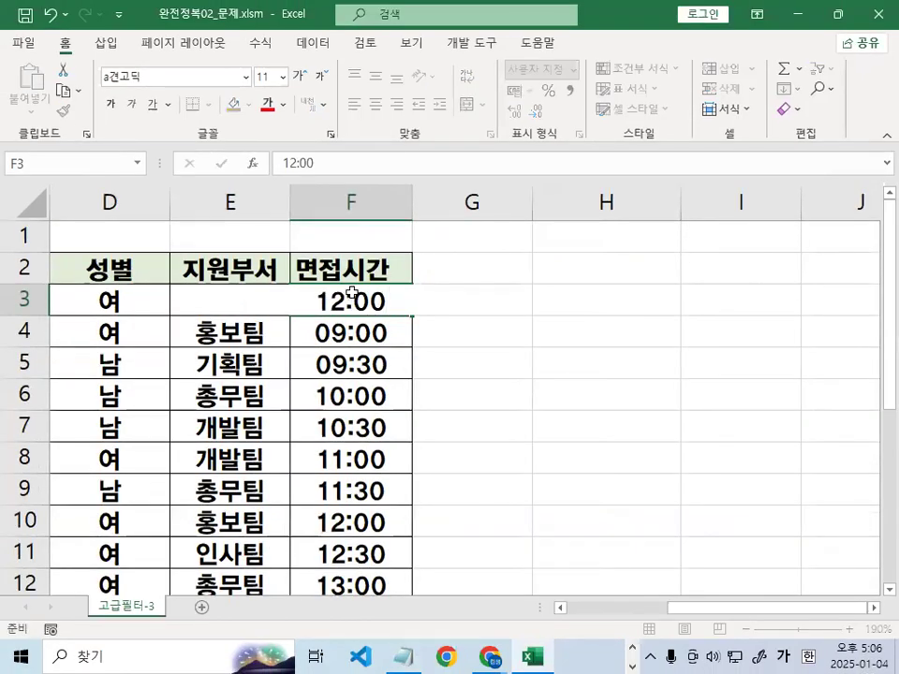
pyautogui.press('Return')
pyautogui.press('Up')
# Start the comparison =F3>=12 in G3, circle the time in F3 and the 12 with the annotation pen, and clear the circles
pyautogui.press('Right')
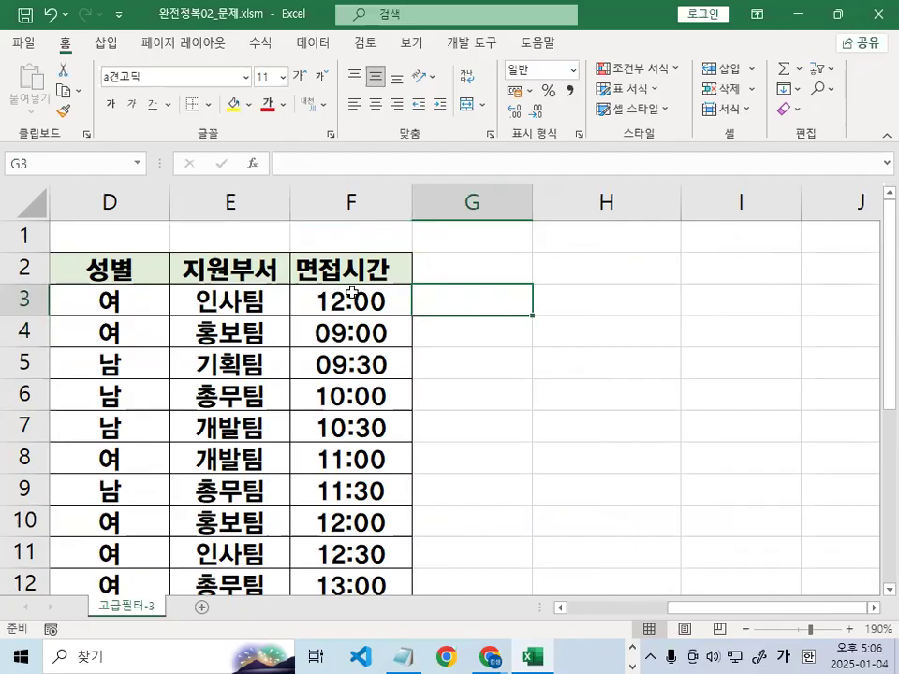
pyautogui.write('=')
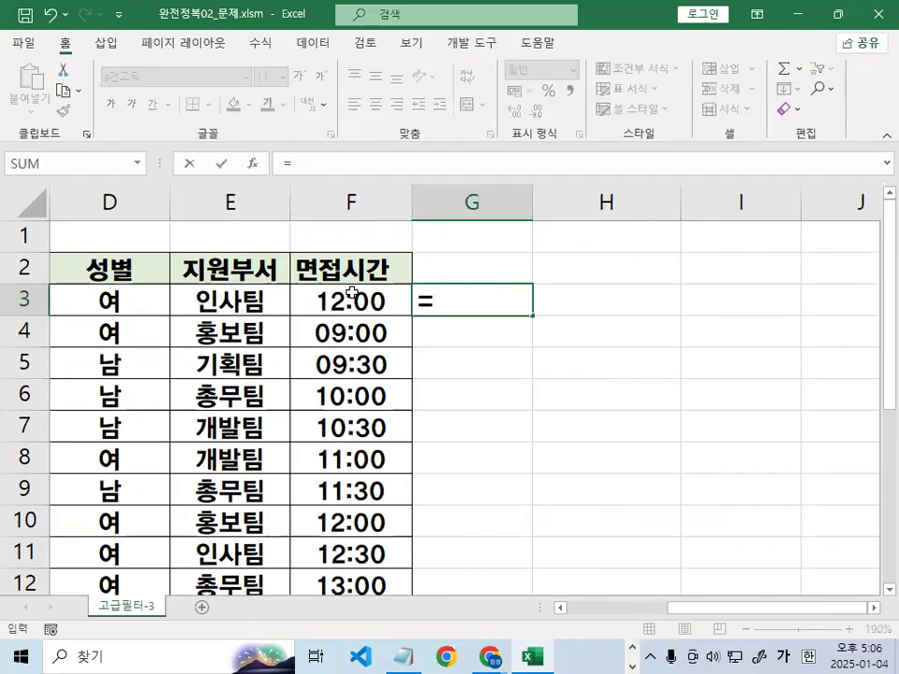
pyautogui.click(352, 297)
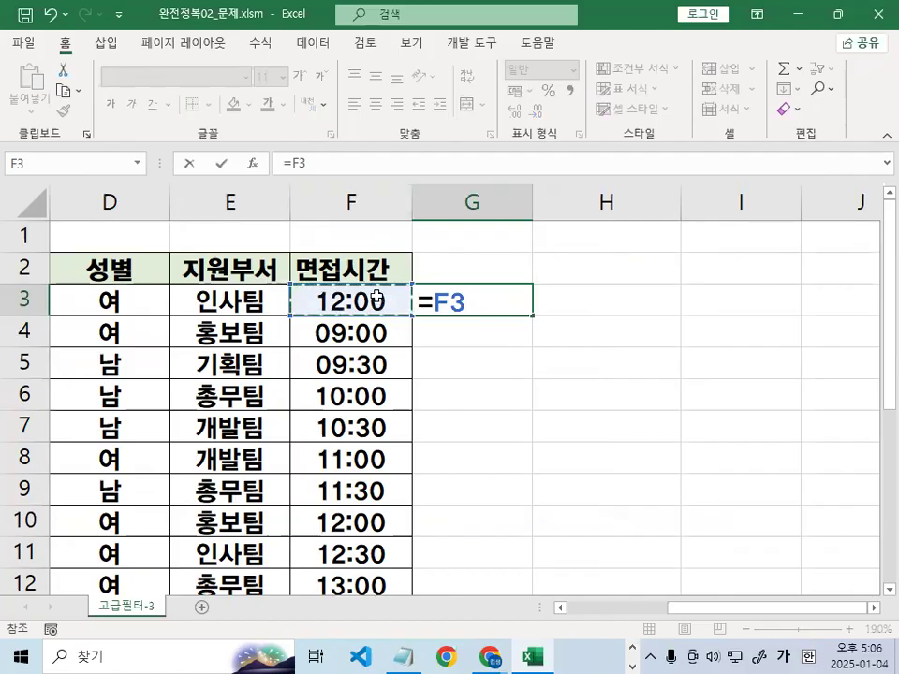
pyautogui.write('>=12')
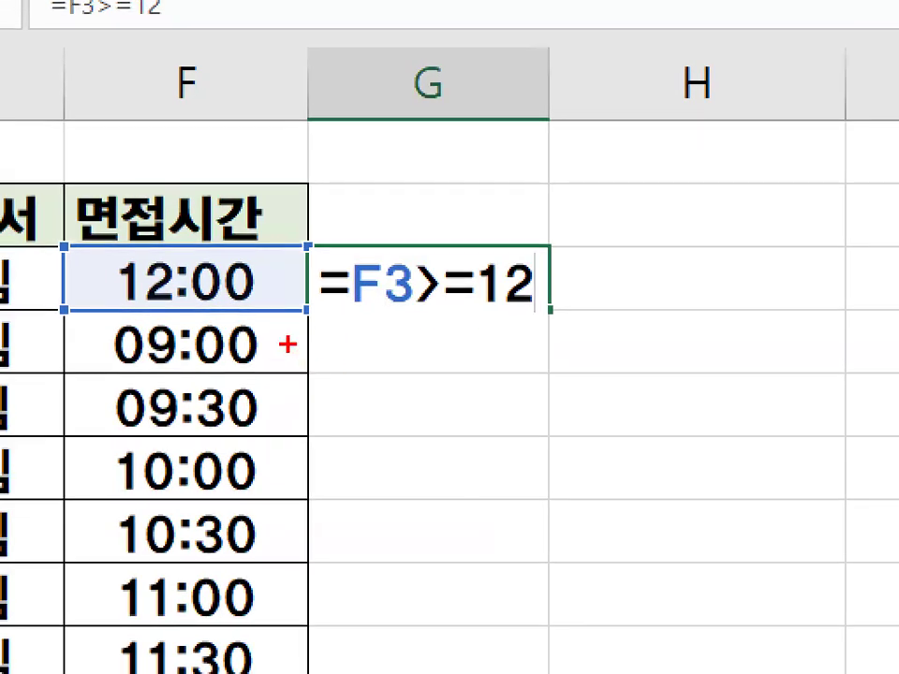
pyautogui.moveTo(241, 308)
pyautogui.mouseDown()
pyautogui.moveTo(102, 298)
pyautogui.moveTo(246, 289)
pyautogui.mouseUp()
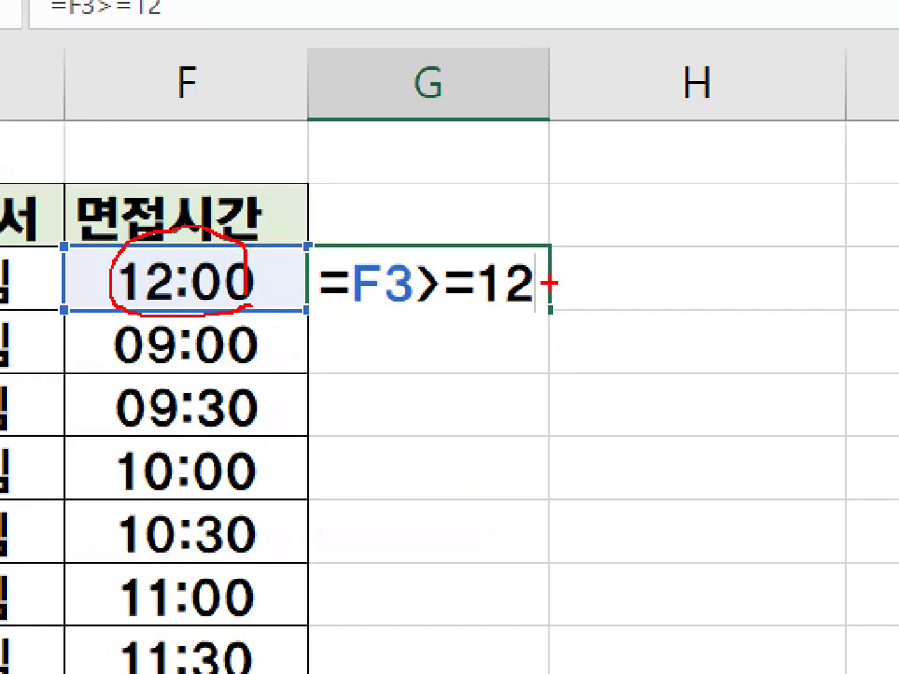
pyautogui.moveTo(562, 293); pyautogui.dragTo(543, 249)
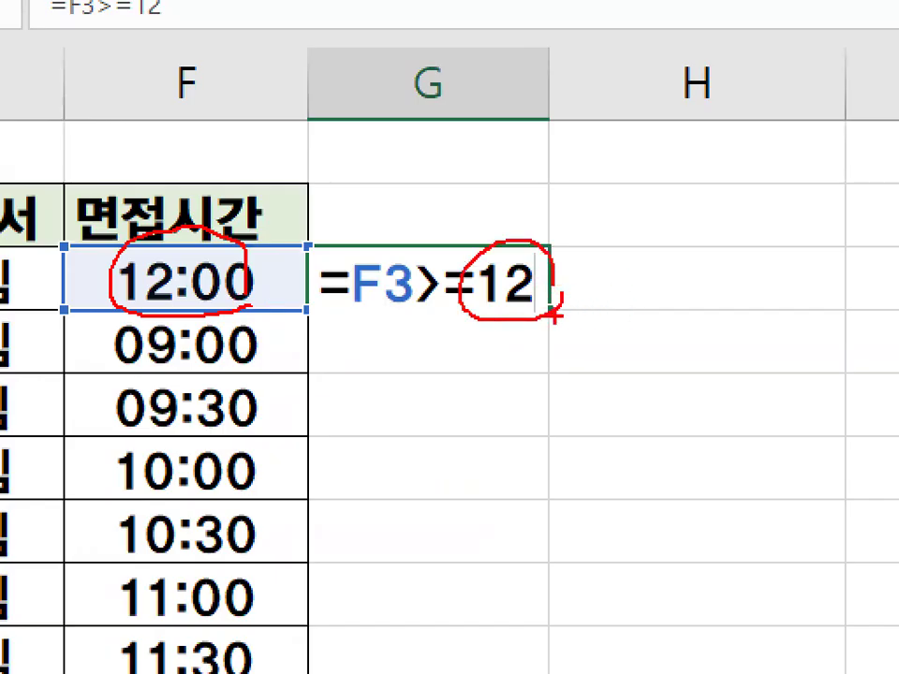
pyautogui.press('Escape')
# Try to enter =F3>=12:00 in G3, marking the time and operator with the annotation pen, and cancel the entry
pyautogui.write(':00')
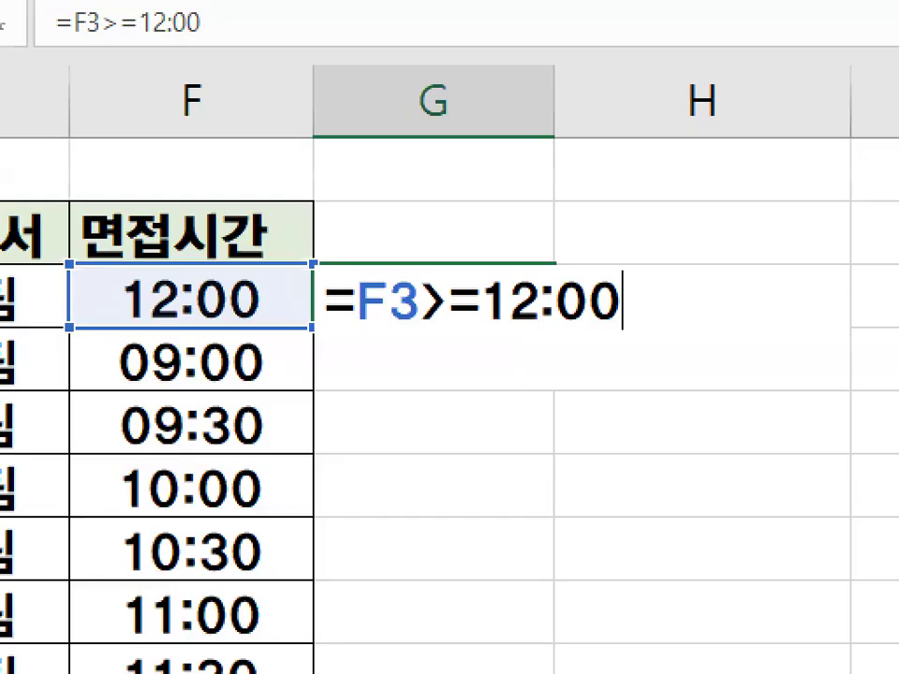
pyautogui.moveTo(629, 325)
pyautogui.mouseDown()
pyautogui.moveTo(605, 328)
pyautogui.moveTo(559, 266)
pyautogui.moveTo(610, 279)
pyautogui.mouseUp()
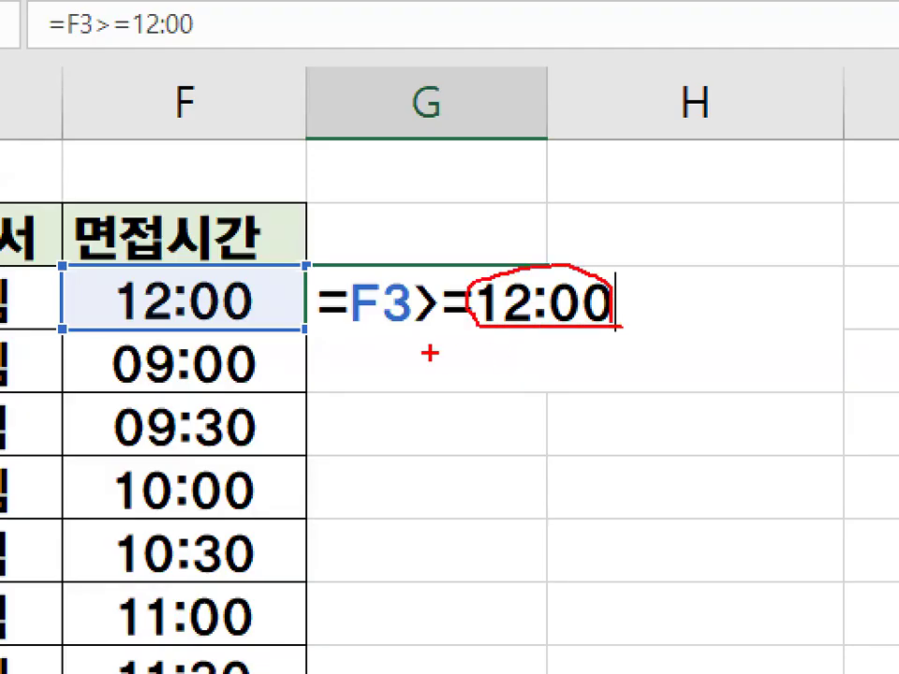
pyautogui.moveTo(482, 197); pyautogui.dragTo(423, 281)
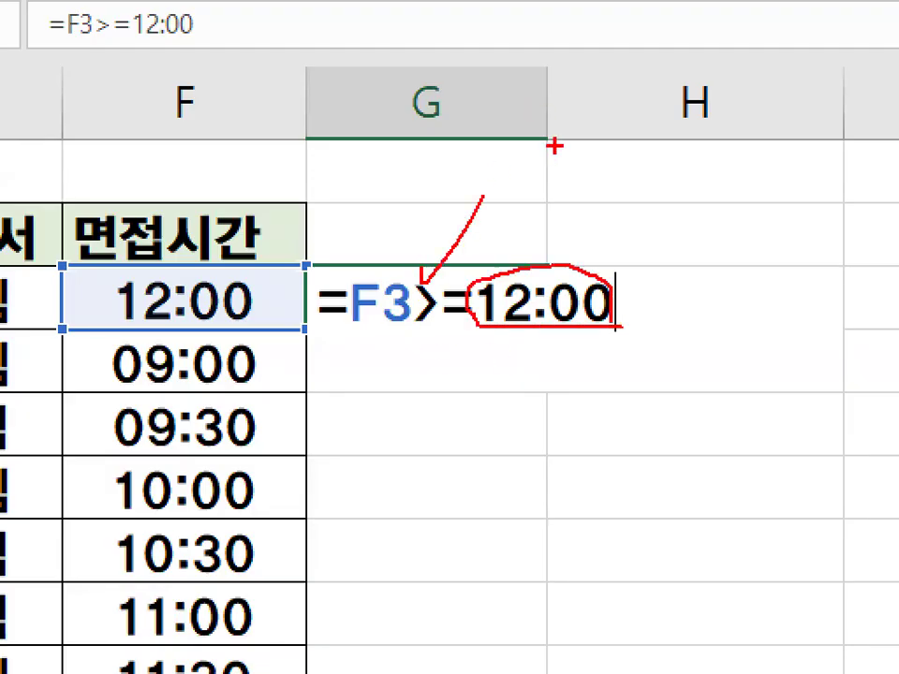
pyautogui.moveTo(605, 294)
pyautogui.mouseDown()
pyautogui.moveTo(584, 279)
pyautogui.moveTo(607, 298)
pyautogui.mouseUp()
pyautogui.press('Escape')
pyautogui.press('Return')
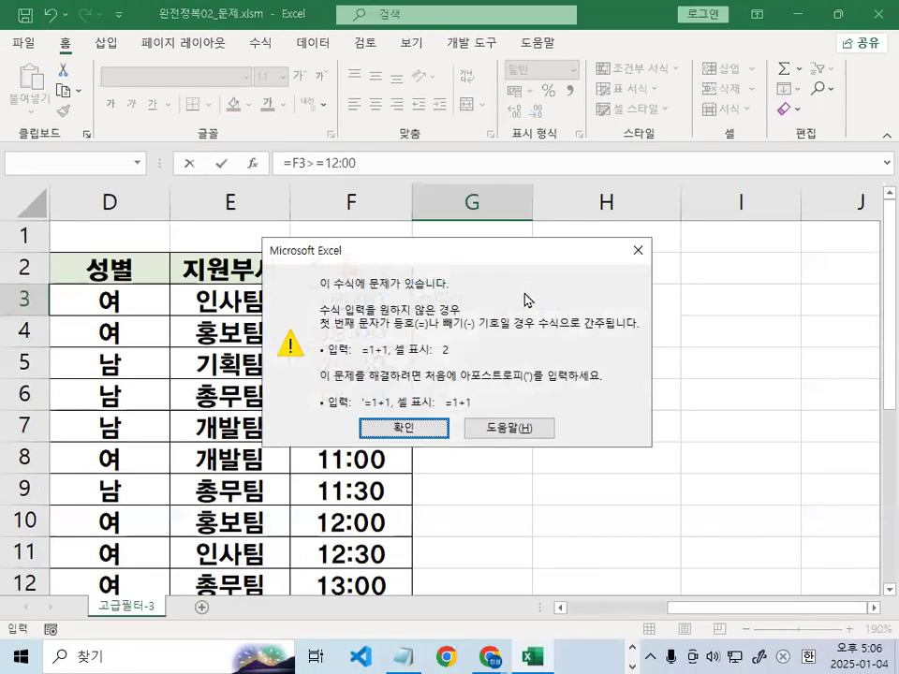
pyautogui.press('Return')
pyautogui.press('Escape')
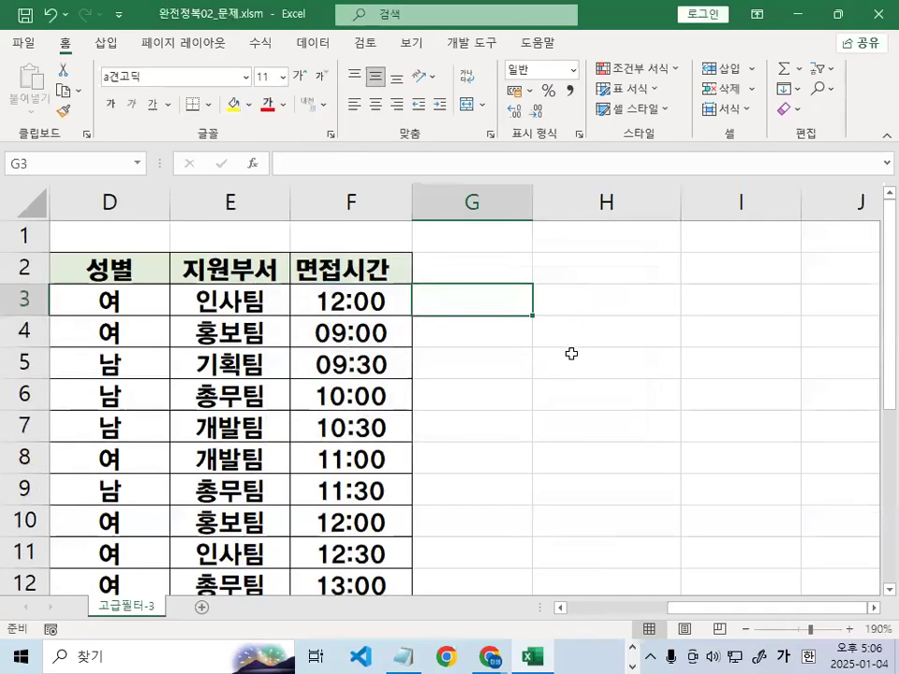
# Select F3, circle its time value with the annotation pen, and clear the markings
pyautogui.click(367, 307)
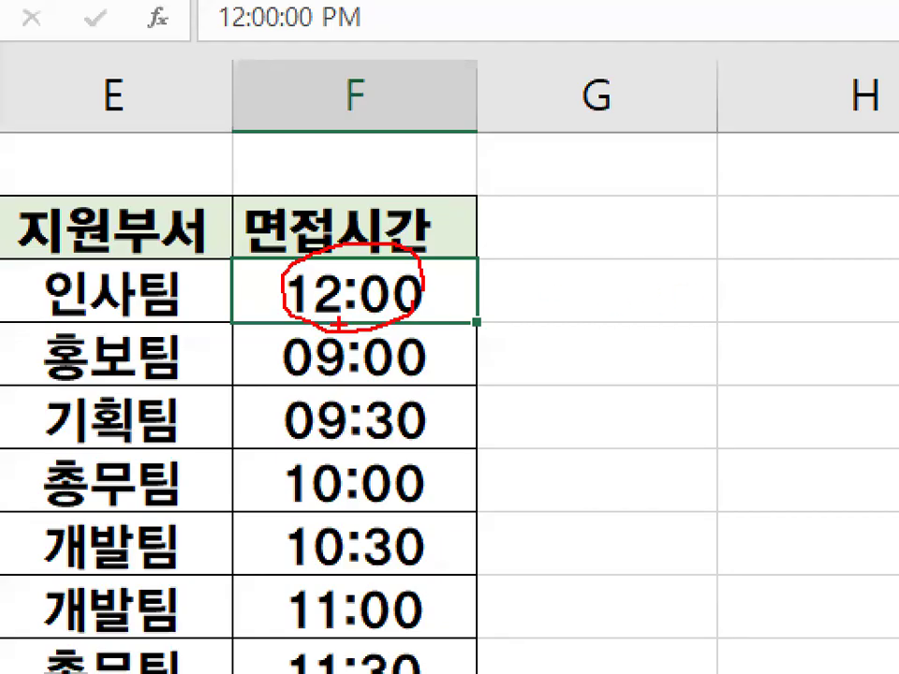
pyautogui.moveTo(323, 223); pyautogui.dragTo(501, 61)
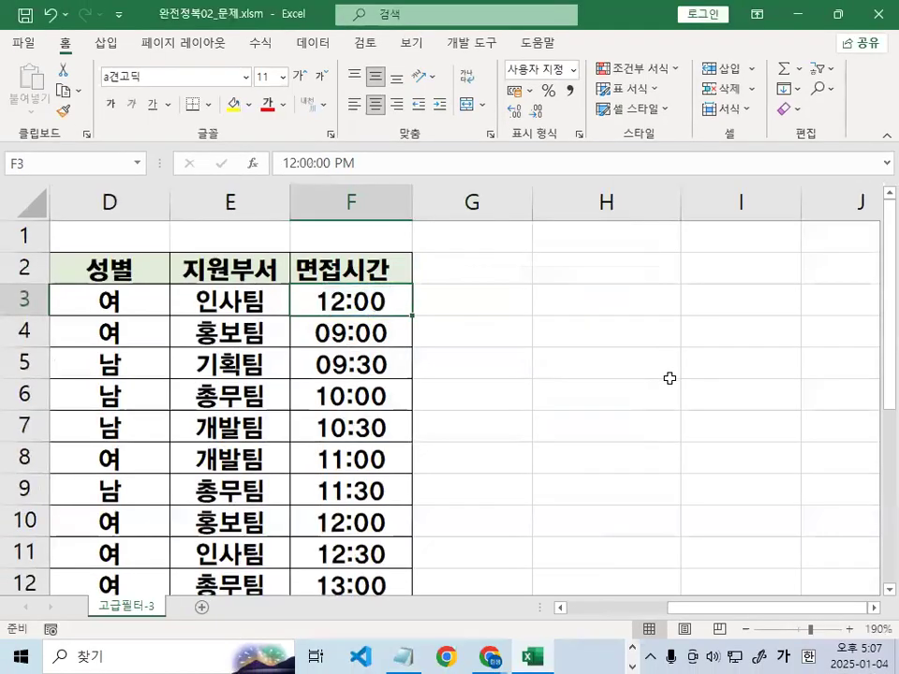
pyautogui.click(843, 480)
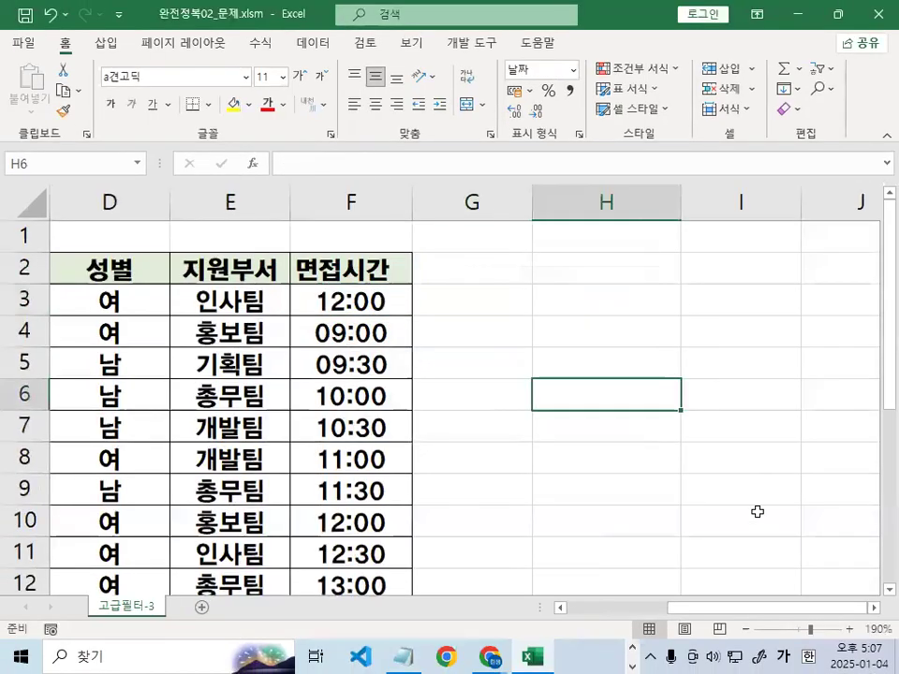
# Enter the note 0시~24시 -> 0~1 사이값 소수2자리 in I13
pyautogui.hscroll(2, 648, 467)
pyautogui.scroll(-3, 649, 467)
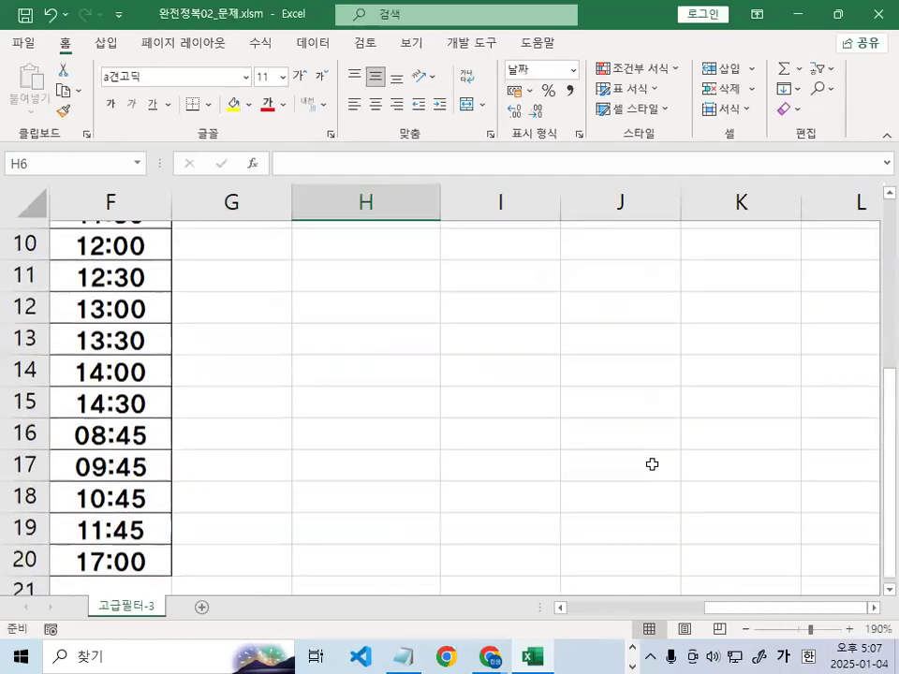
pyautogui.click(463, 358)
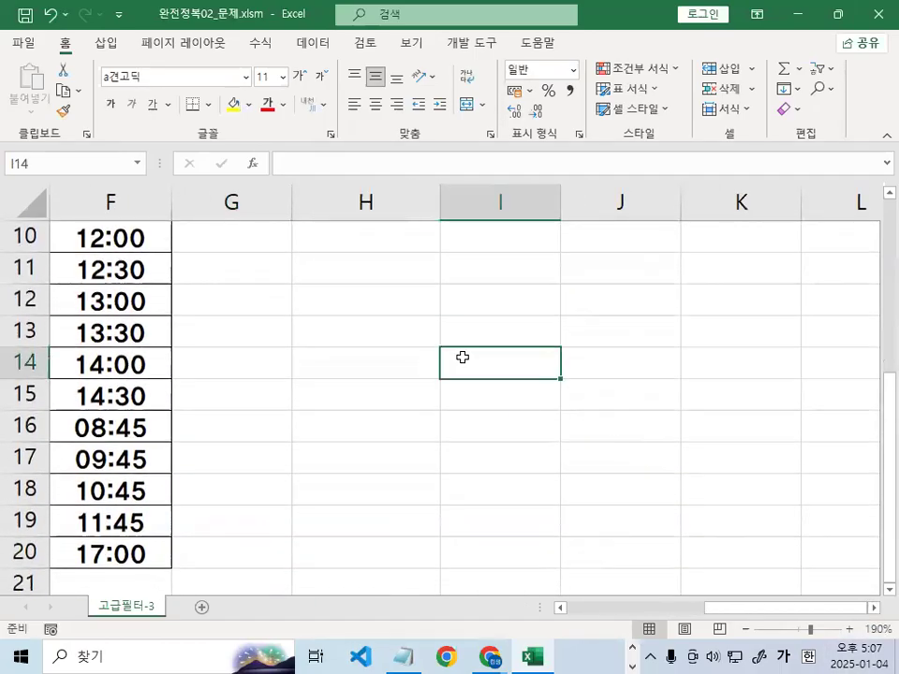
pyautogui.click(474, 332)
pyautogui.write('0시~24')
pyautogui.write('시 ->')
pyautogui.write(' 0~1 ㅅ')
pyautogui.write('ㅏ이값')
pyautogui.write(' 소수')
pyautogui.write('2자리')
pyautogui.press('Return')
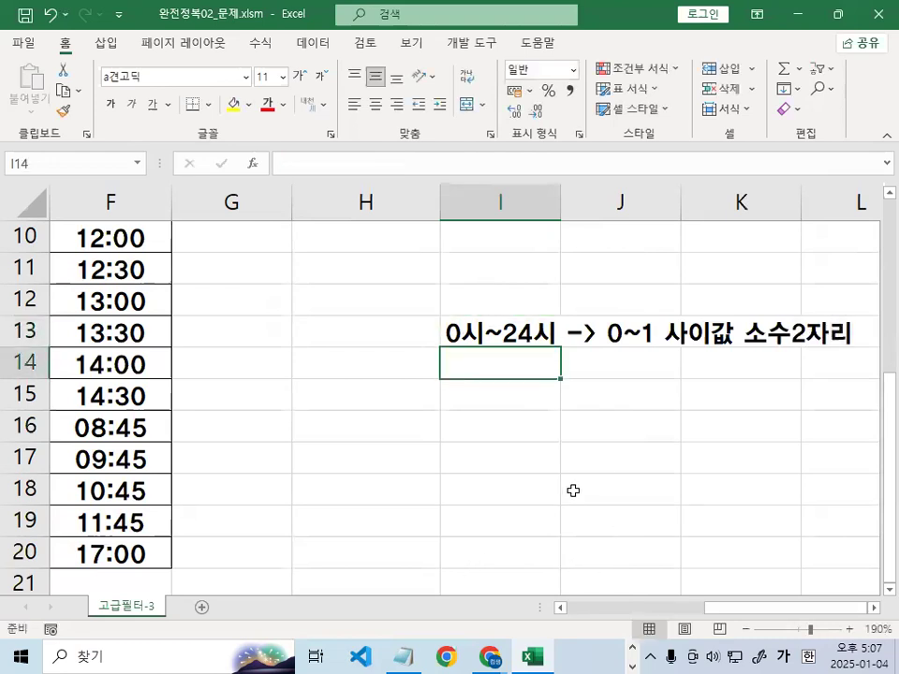
# Enter the sample time 12:00 in I16, below the note
pyautogui.click(489, 401)
pyautogui.click(496, 431)
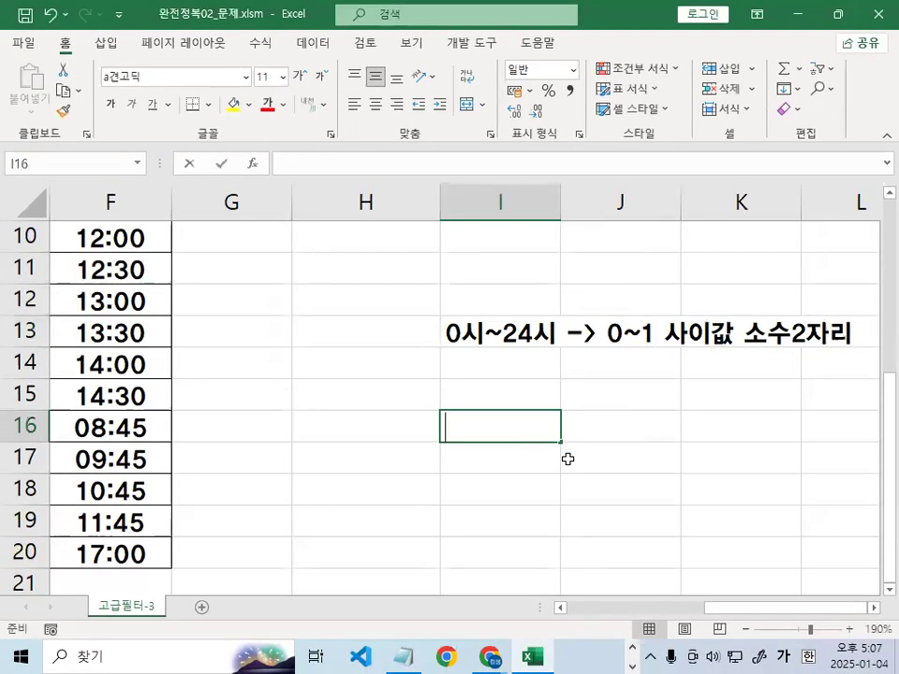
pyautogui.write('12:00')
pyautogui.press('Return')
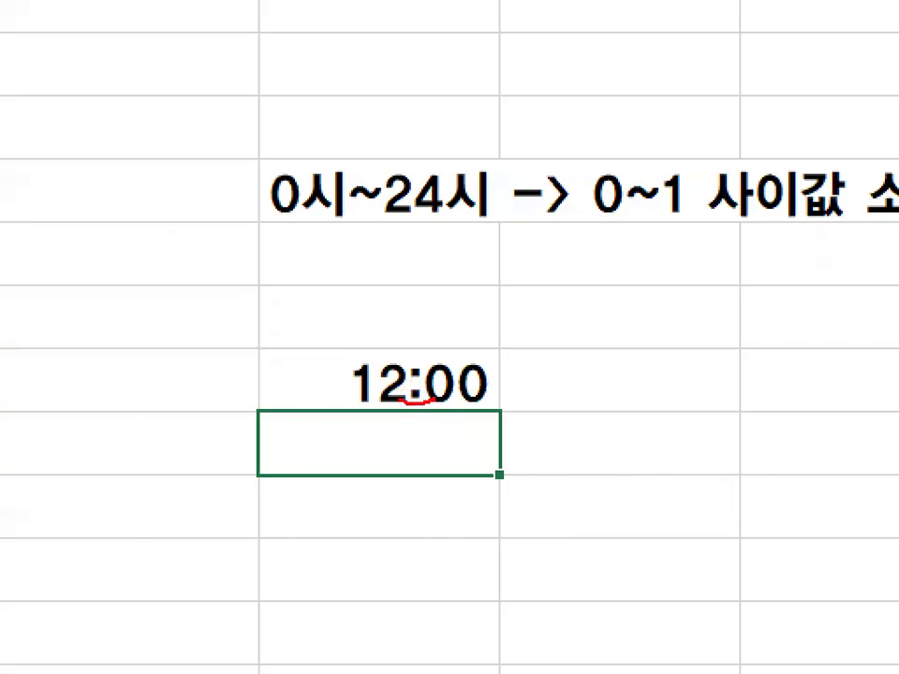
# Circle the colon in the I16 sample time and point to it with the annotation pen, clear the marks, and select I16
pyautogui.moveTo(404, 401); pyautogui.dragTo(424, 354)
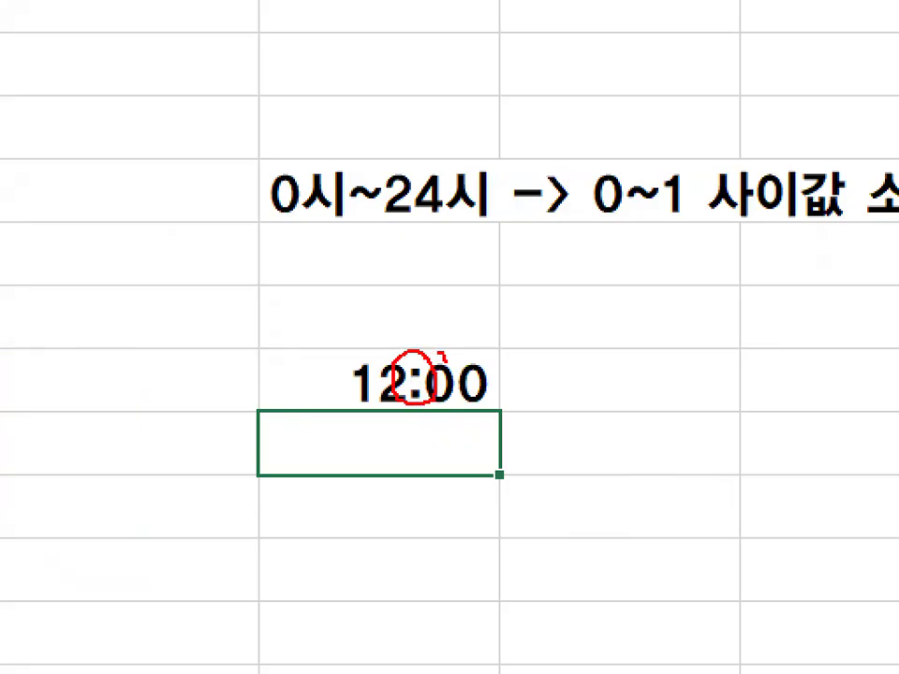
pyautogui.moveTo(441, 360); pyautogui.dragTo(487, 302)
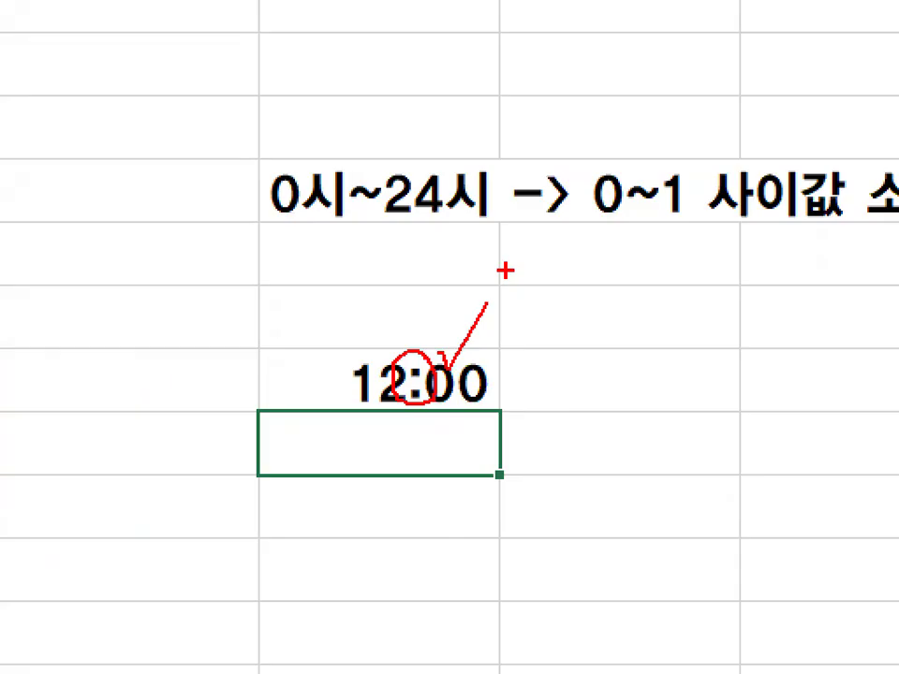
pyautogui.press('Escape')
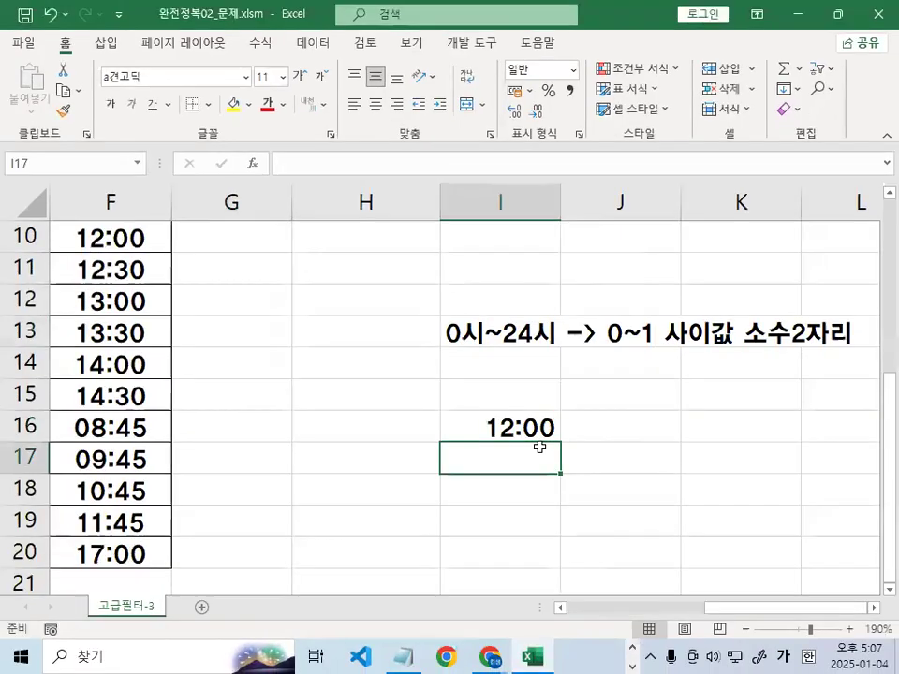
pyautogui.click(455, 379)
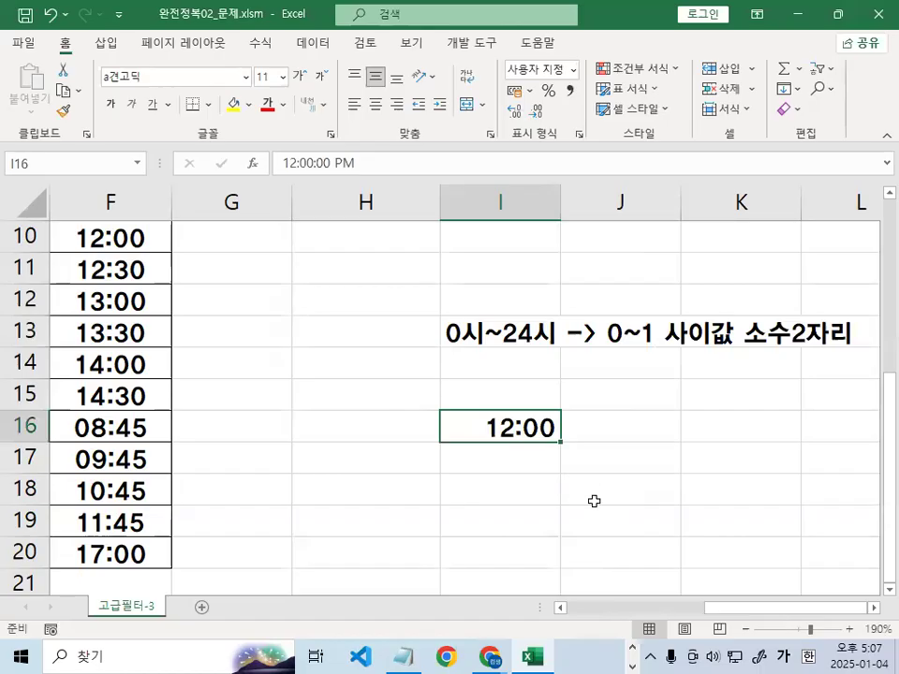
# Enter the note 모든서식의 단축키 : CTRL + 1 in H18
pyautogui.click(375, 485)
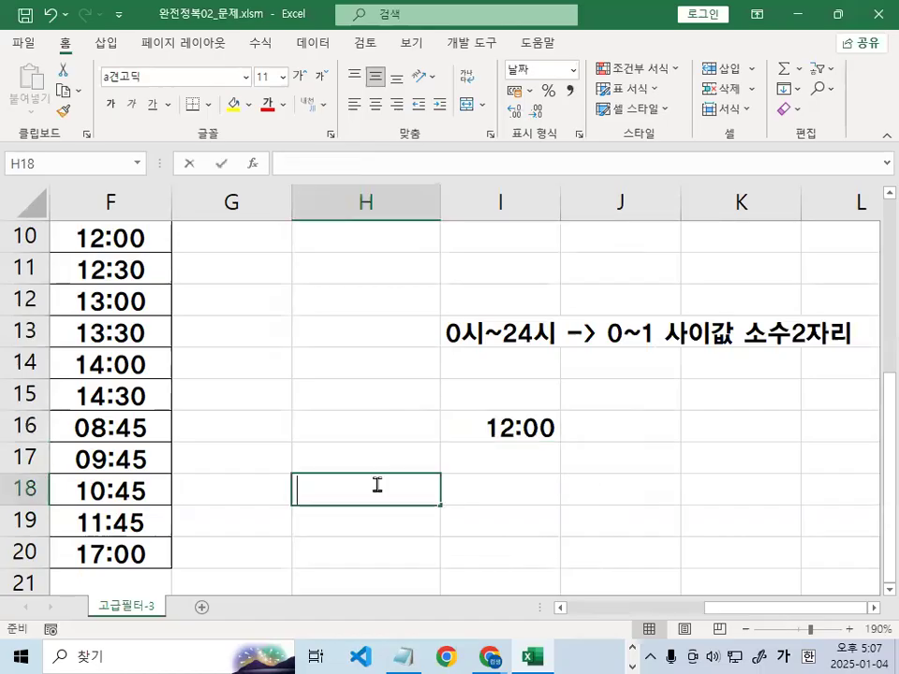
pyautogui.write('모드ㄴ석시')
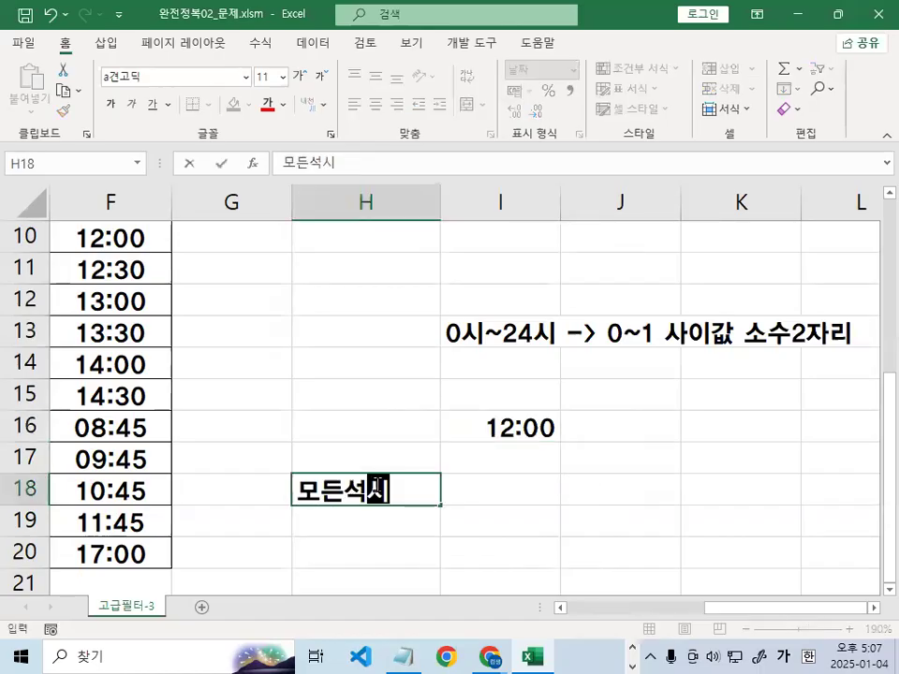
pyautogui.press('BackSpace')
pyautogui.press('BackSpace')
pyautogui.write('ㅅ서식의 다')
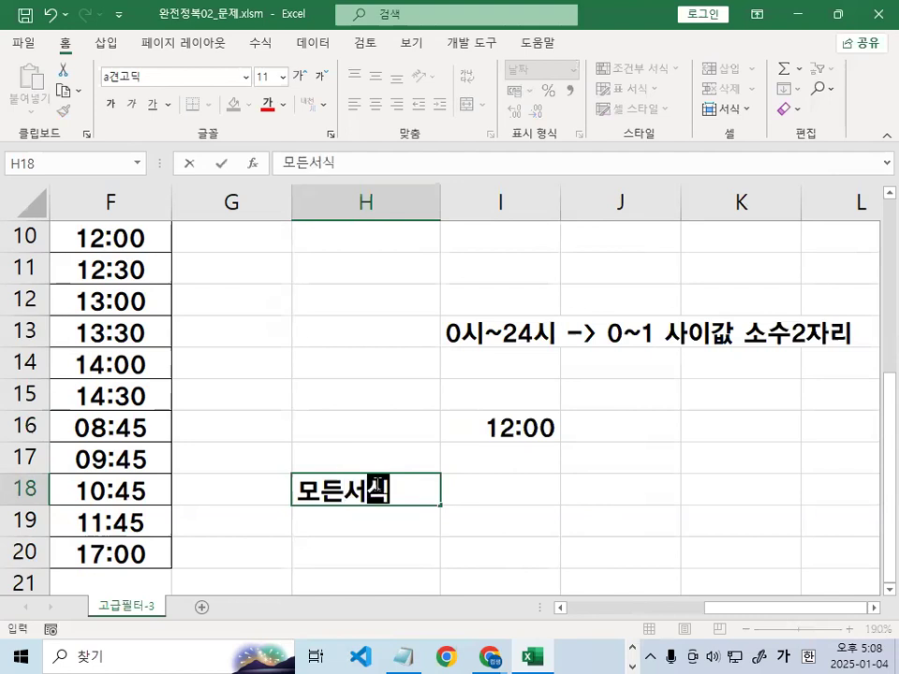
pyautogui.write('ㄴㅊ')
pyautogui.press('BackSpace')
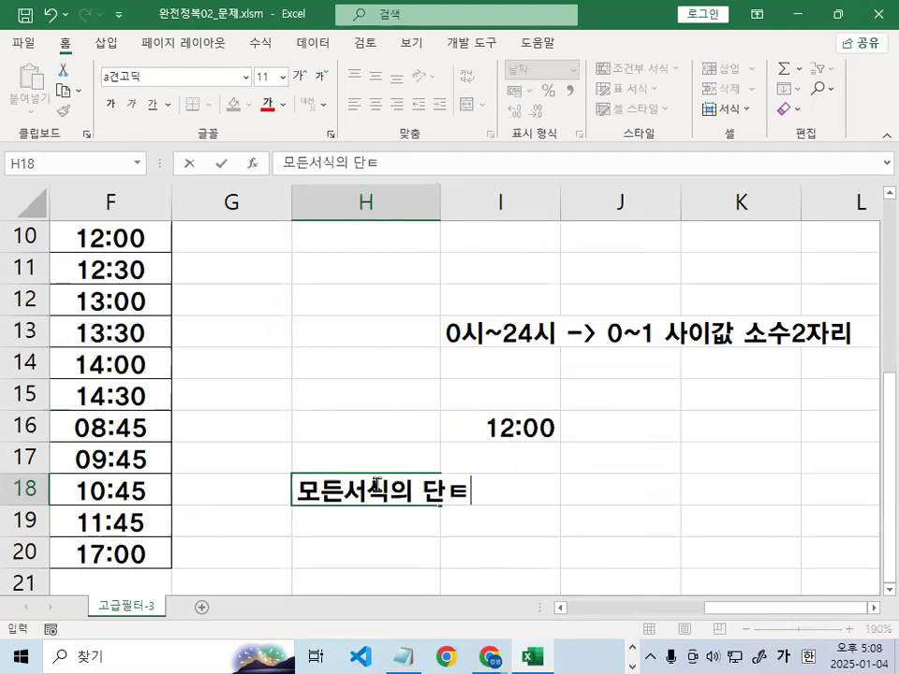
pyautogui.write('추ㄱ키 : ')
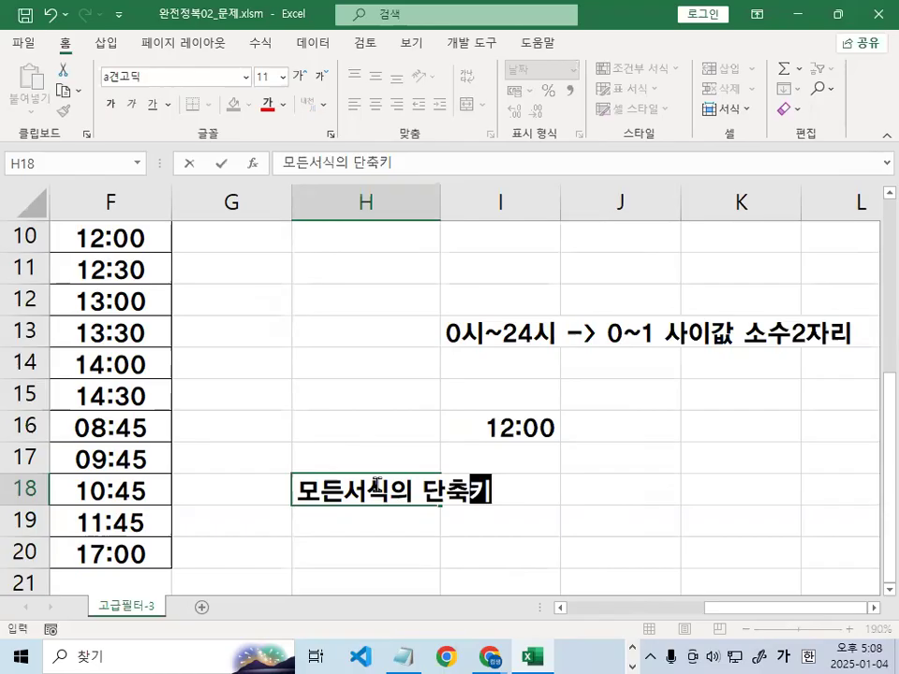
pyautogui.write('C')
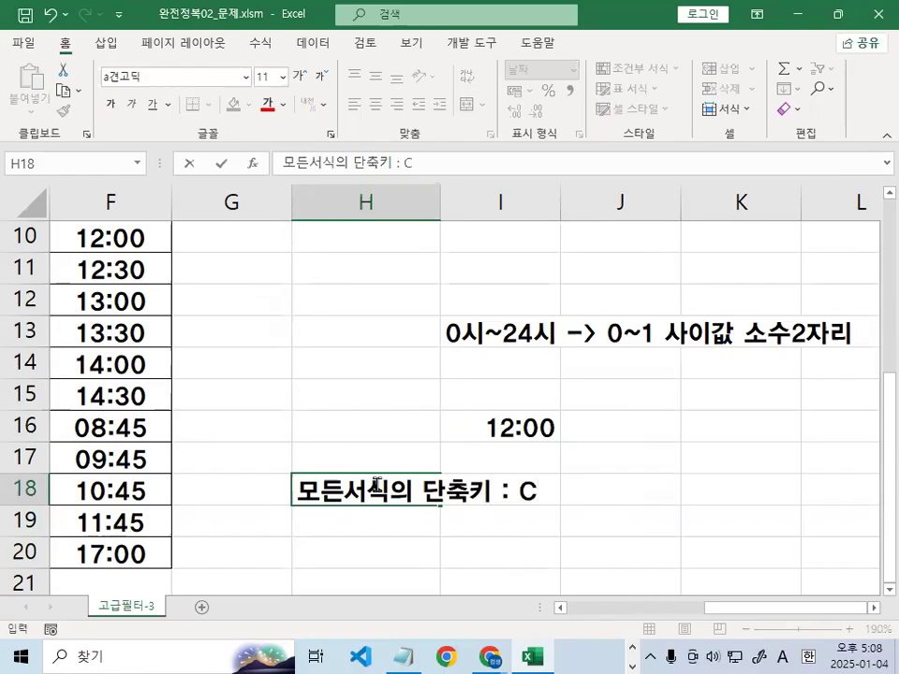
pyautogui.write('TRL + 1')
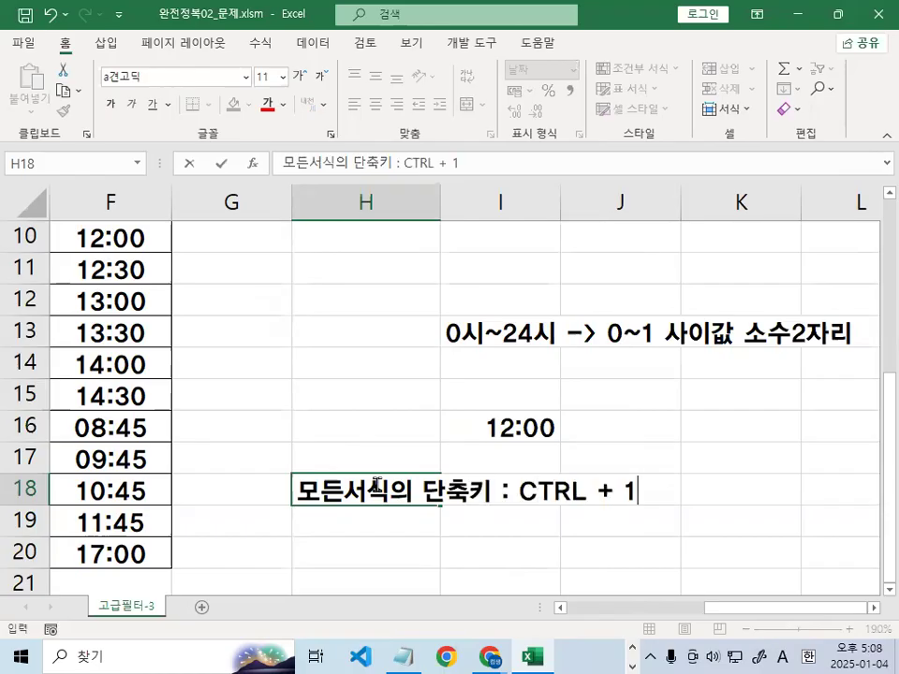
pyautogui.press('Return')
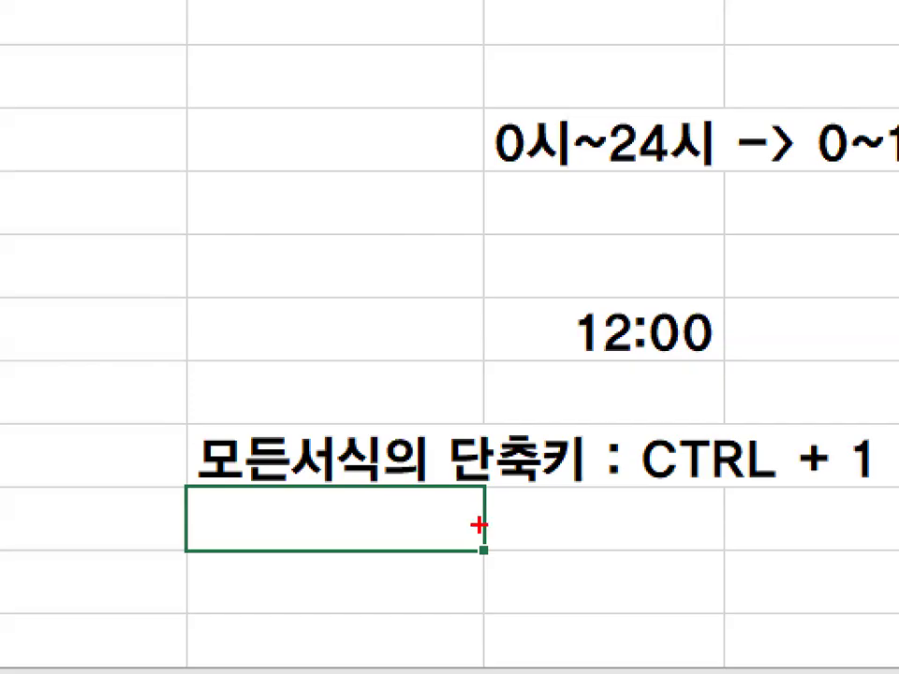
# Mark the H18 shortcut note with the annotation pen, select I16, circle its time value, and clear the markings
pyautogui.moveTo(361, 481)
pyautogui.mouseDown()
pyautogui.moveTo(303, 454)
pyautogui.moveTo(356, 484)
pyautogui.mouseUp()
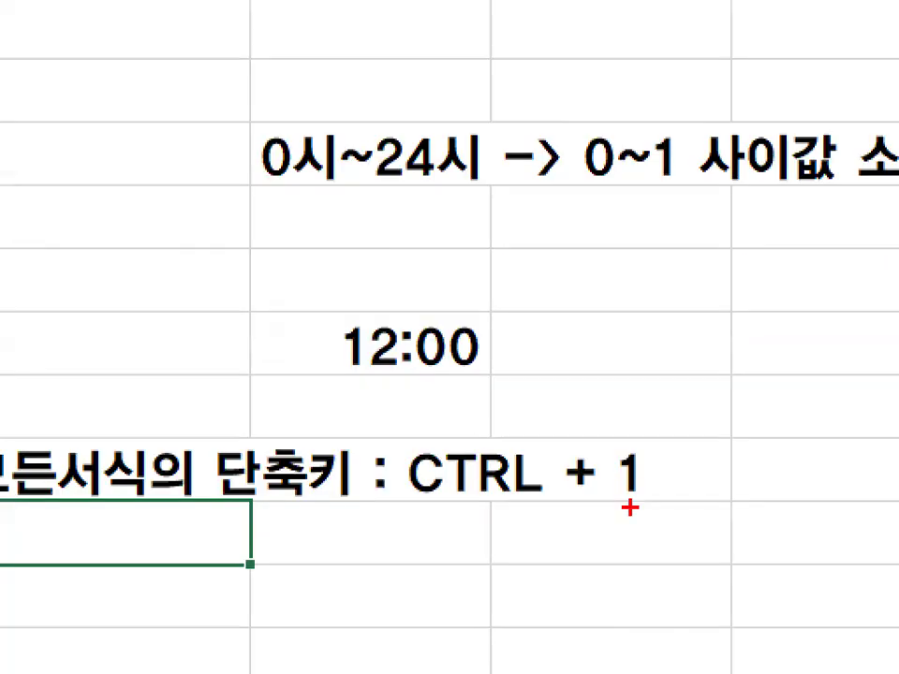
pyautogui.moveTo(617, 491)
pyautogui.mouseDown()
pyautogui.moveTo(651, 486)
pyautogui.moveTo(621, 485)
pyautogui.mouseUp()
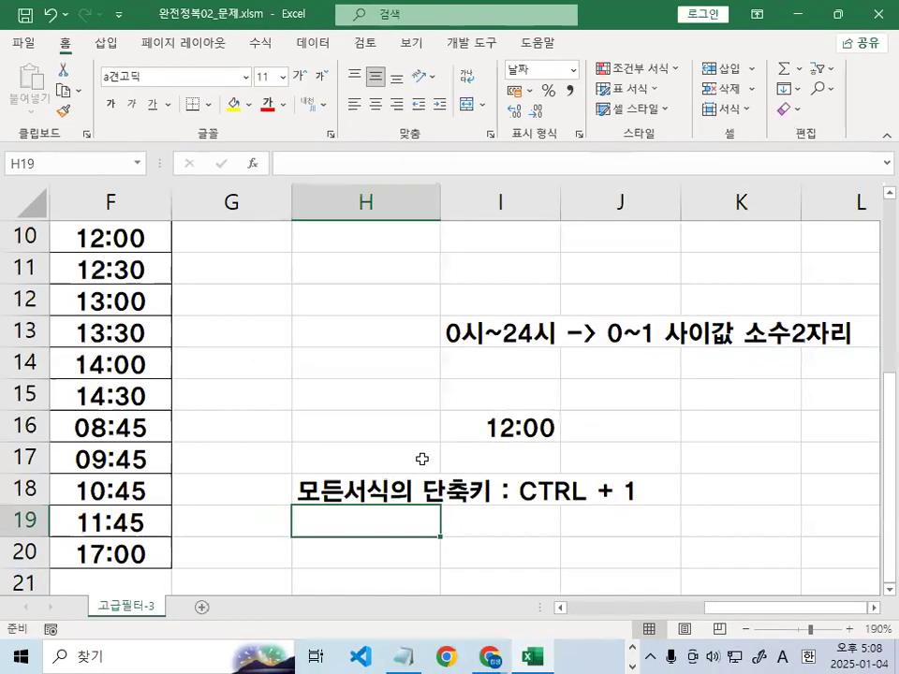
pyautogui.click(210, 412)
pyautogui.click(193, 347)
pyautogui.click(541, 427)
pyautogui.hotkey('ctrl', '1')
pyautogui.moveTo(578, 421)
pyautogui.mouseDown()
pyautogui.moveTo(528, 448)
pyautogui.moveTo(568, 435)
pyautogui.mouseUp()
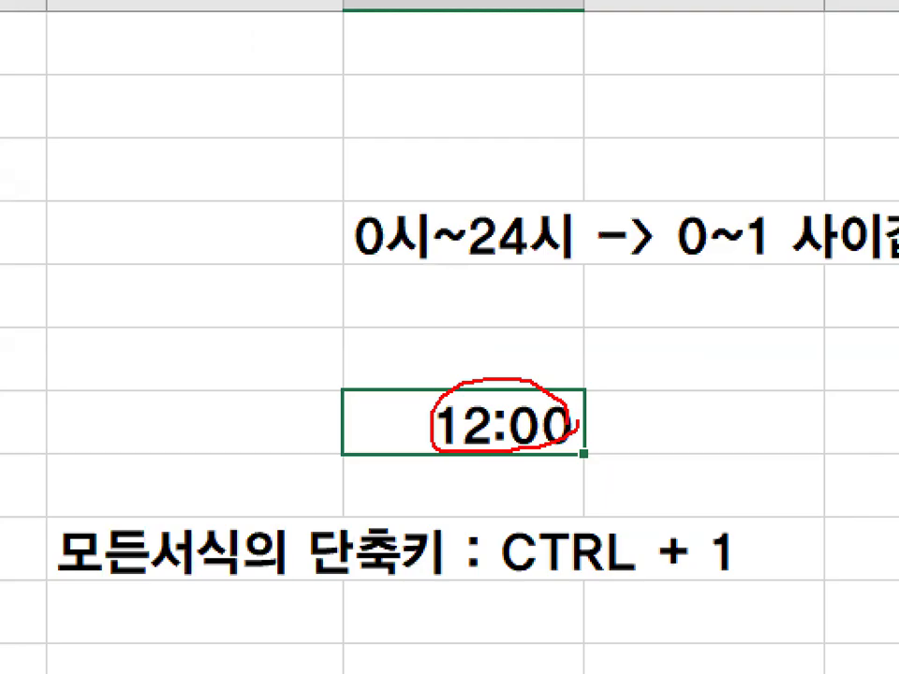
pyautogui.press('Escape')
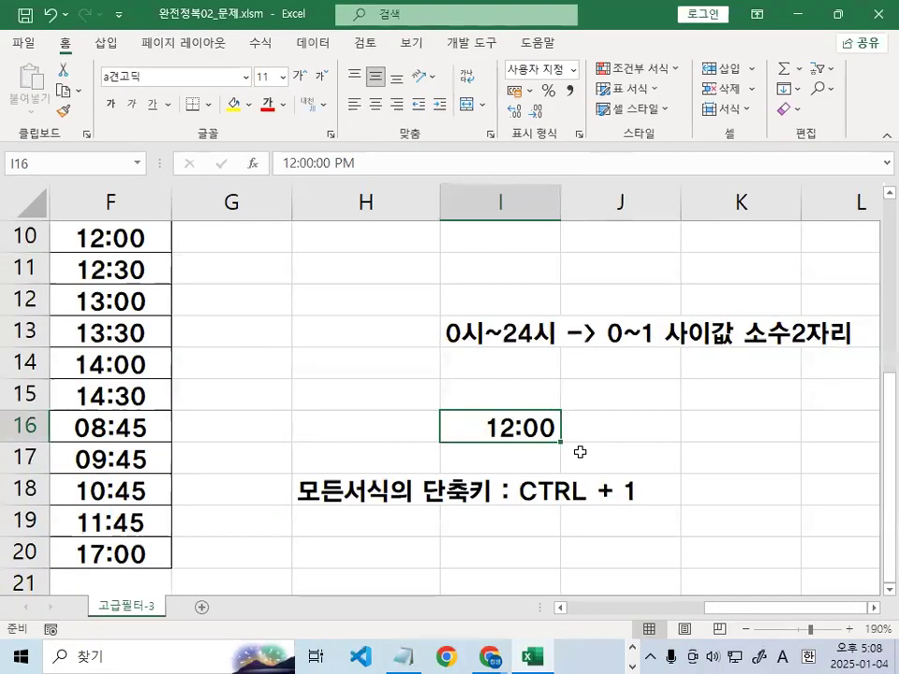
# Show the cell format dialog for I16, mark it with the annotation pen, and dismiss it without changing the format
pyautogui.hotkey('ctrl', '1')
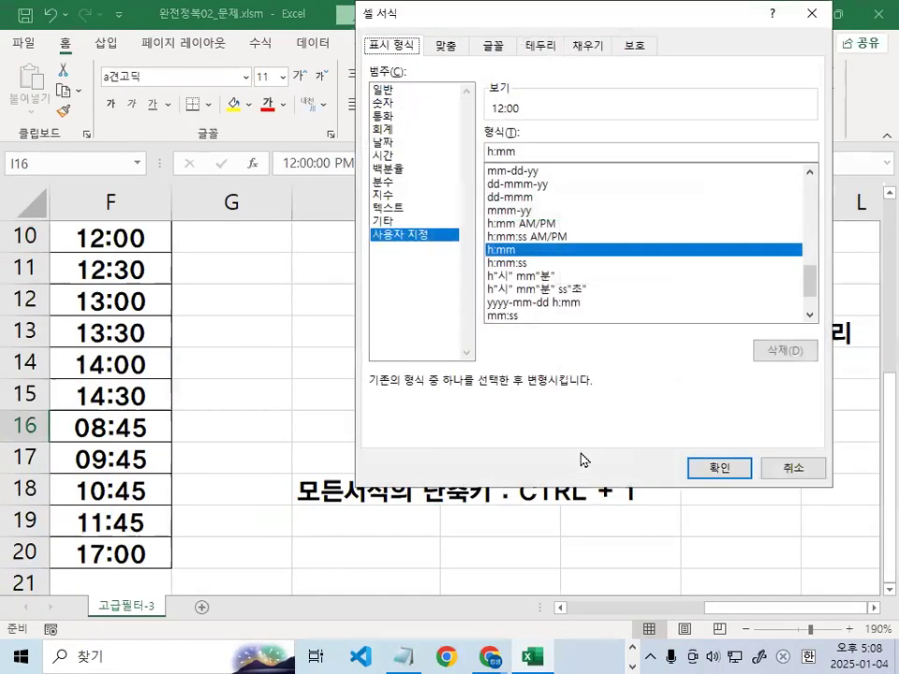
pyautogui.moveTo(535, 22); pyautogui.dragTo(505, 204)
pyautogui.hotkey('ctrl', '1')
pyautogui.moveTo(385, 181)
pyautogui.mouseDown()
pyautogui.moveTo(383, 197)
pyautogui.moveTo(291, 182)
pyautogui.moveTo(389, 197)
pyautogui.mouseUp()
pyautogui.press('Escape')
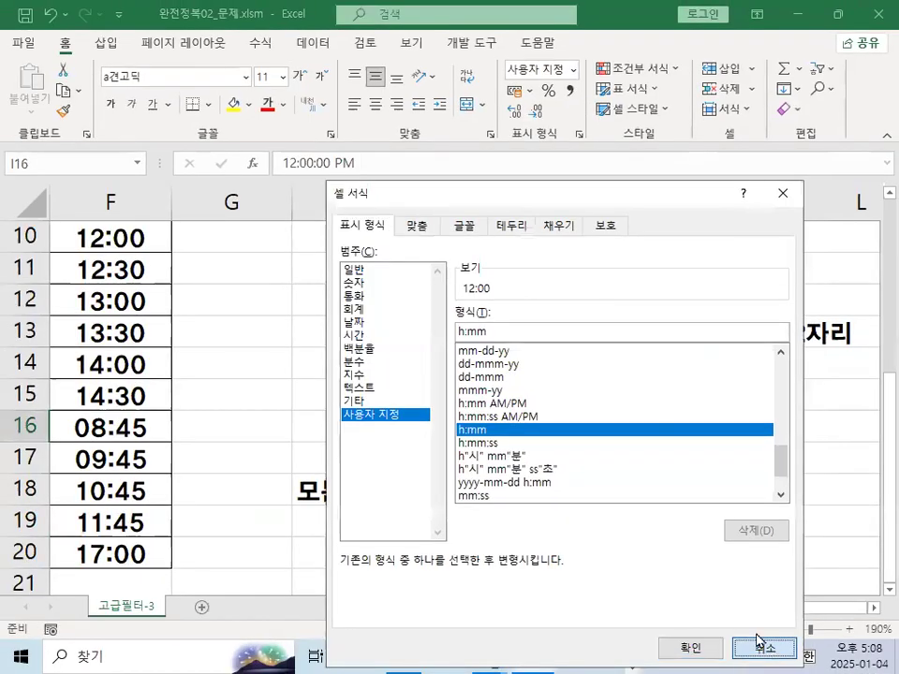
pyautogui.click(757, 658)
# Draw a rounded rectangle about 1.23 cm high and 4.72 cm wide over columns H to J, rows 12 to 15
pyautogui.click(105, 43)
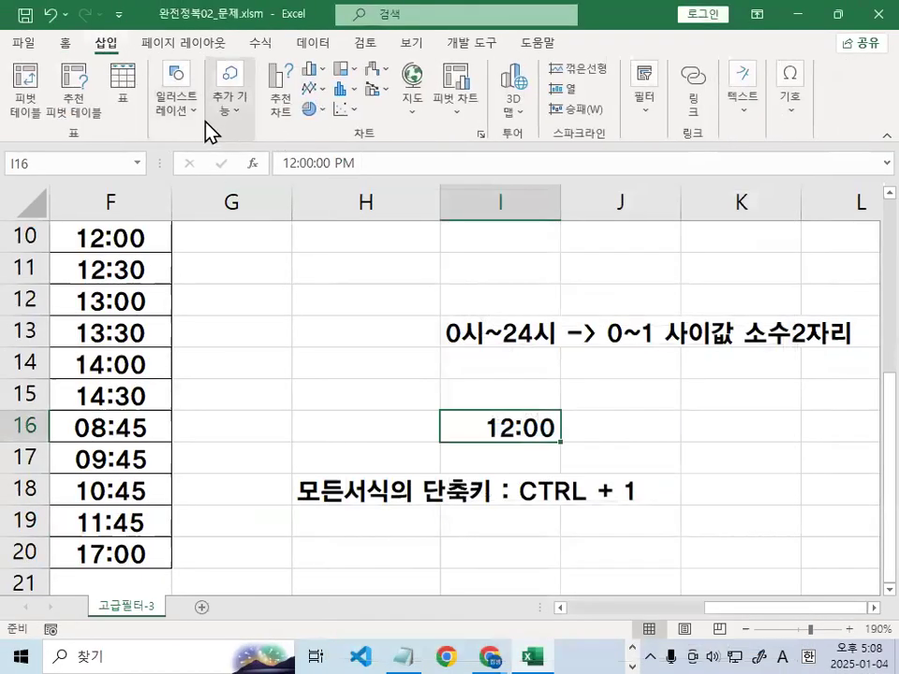
pyautogui.click(176, 98)
pyautogui.click(221, 187)
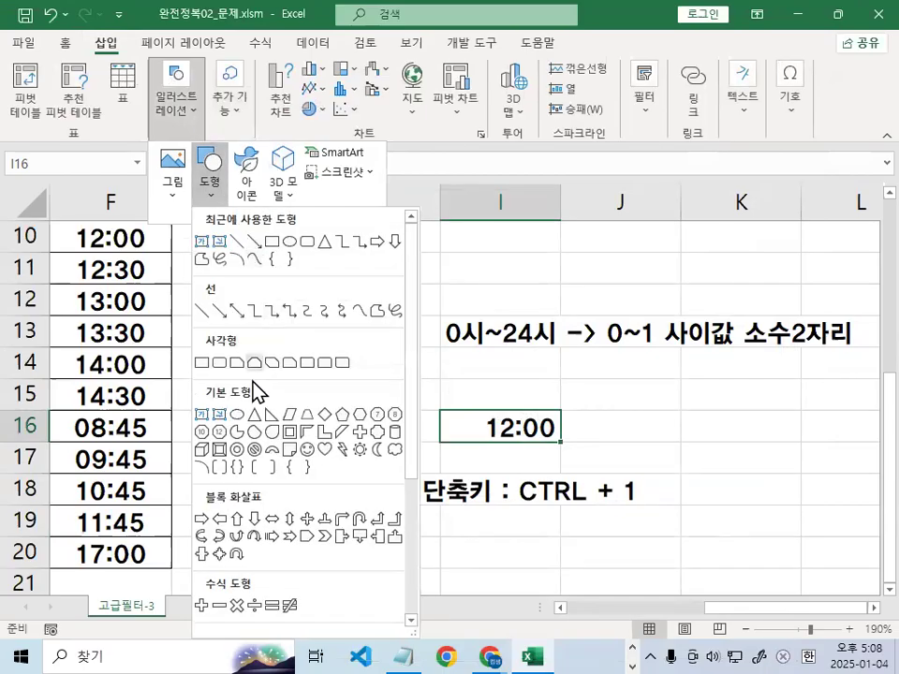
pyautogui.click(223, 363)
pyautogui.moveTo(294, 305); pyautogui.dragTo(593, 382)
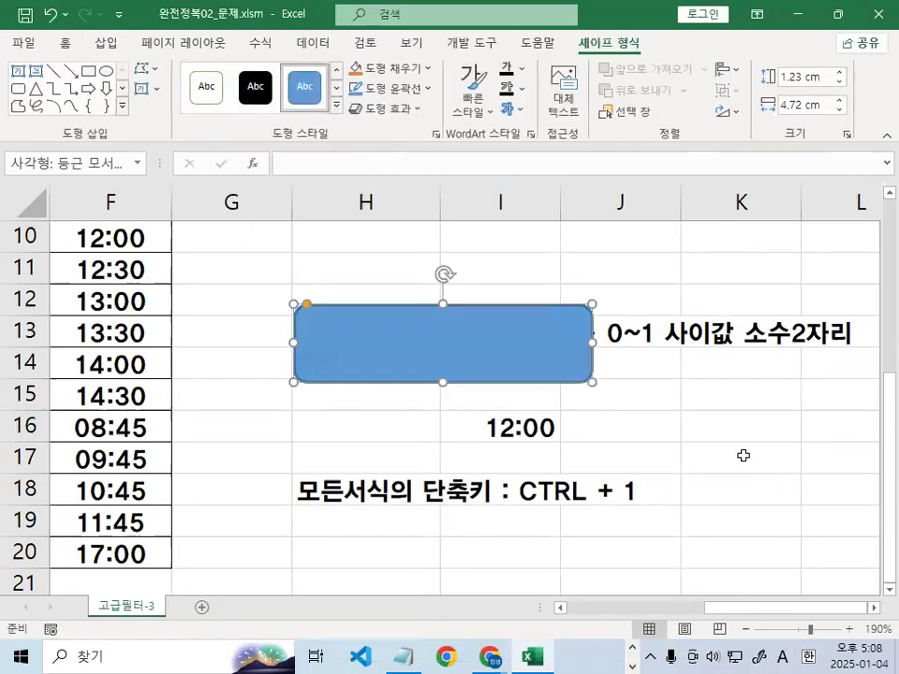
# Show the rounded rectangle's format options, circle their heading with the annotation pen, close them, and delete the shape
pyautogui.hotkey('ctrl', '1')
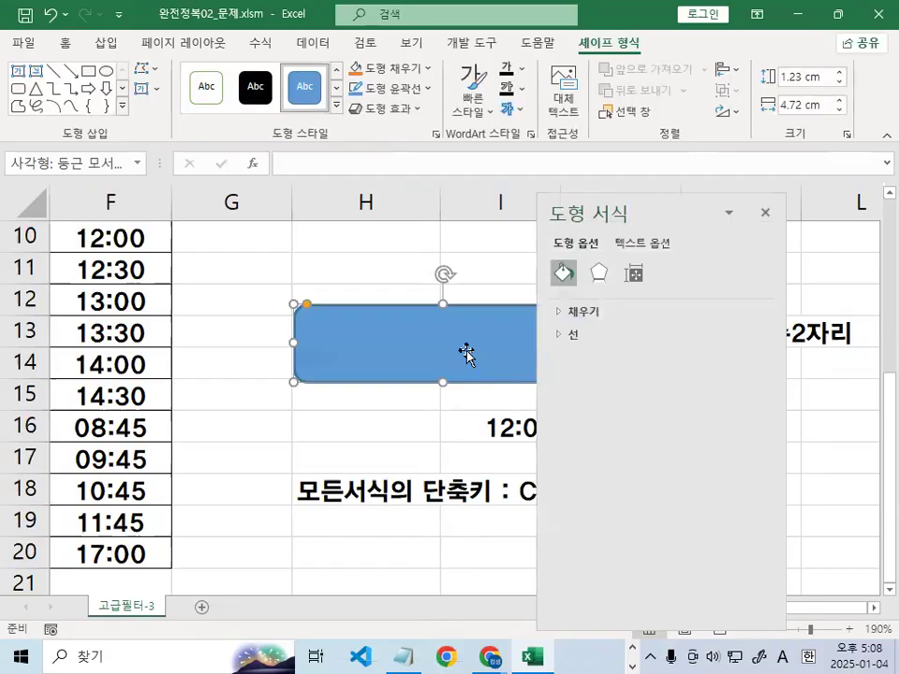
pyautogui.hotkey('ctrl', '1')
pyautogui.click(560, 249)
pyautogui.moveTo(647, 289); pyautogui.dragTo(618, 315)
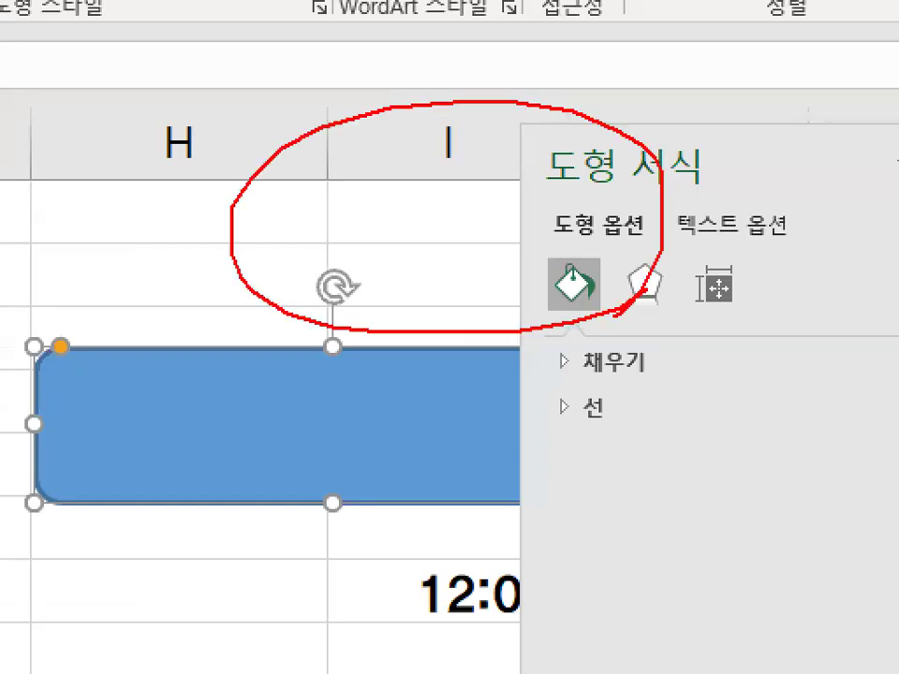
pyautogui.press('Escape')
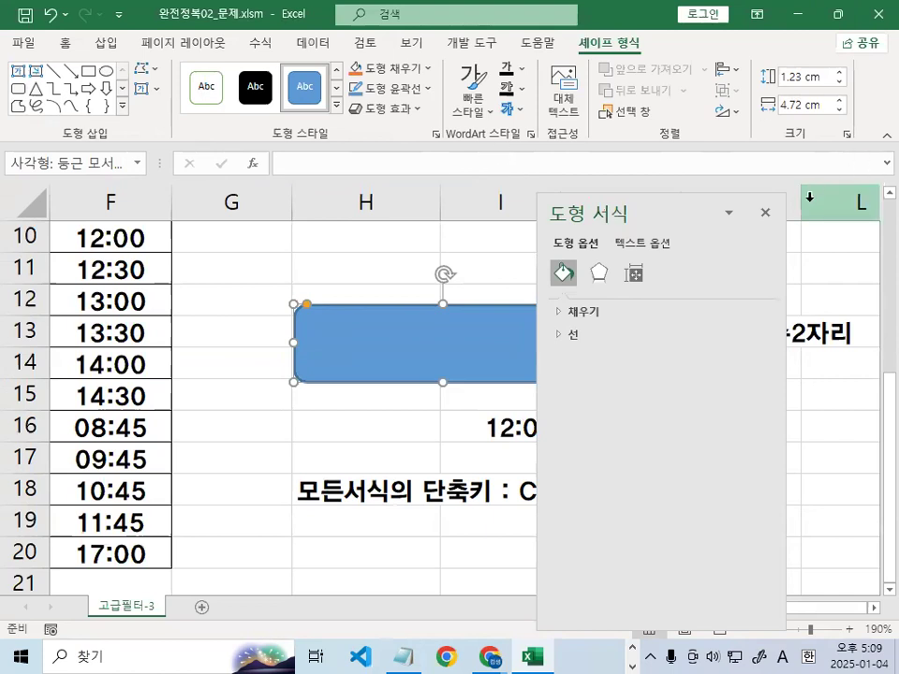
pyautogui.click(766, 219)
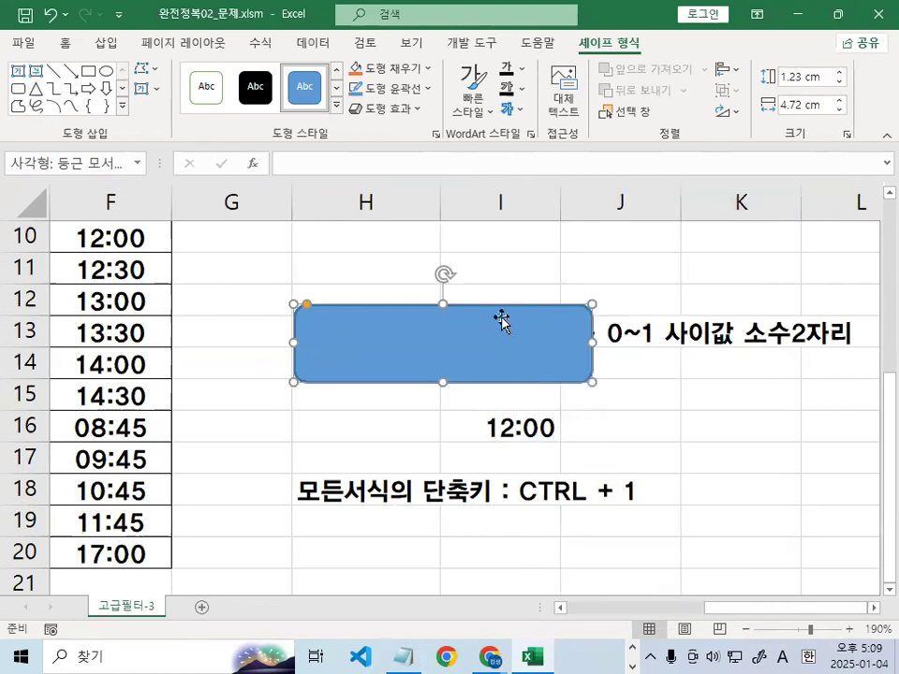
pyautogui.press('Delete')
# Format I16 as 숫자 with 2 decimal places, marking the category and the preview value with the annotation pen
pyautogui.click(528, 425)
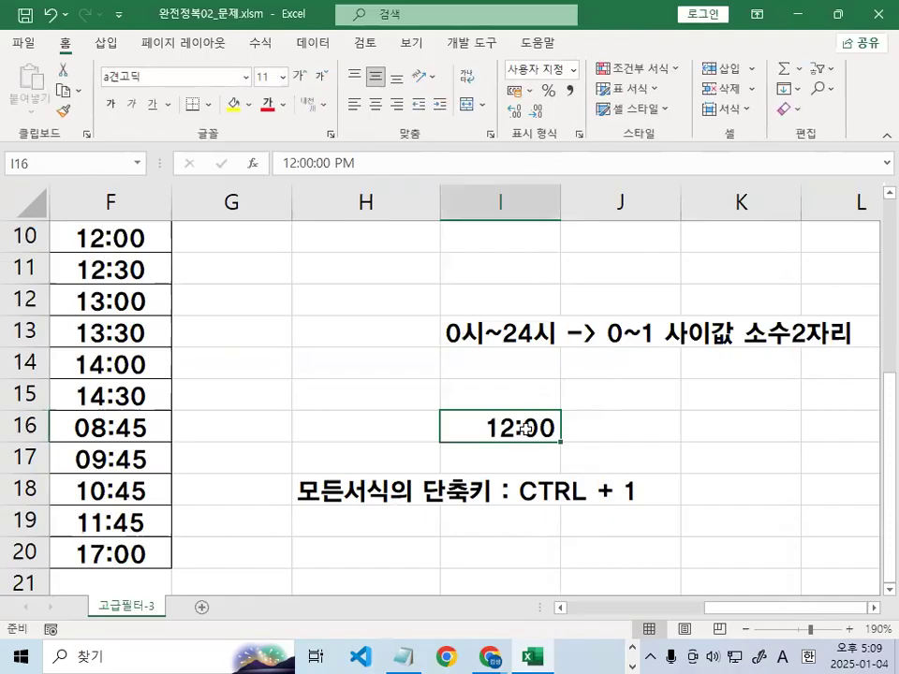
pyautogui.rightClick(527, 427)
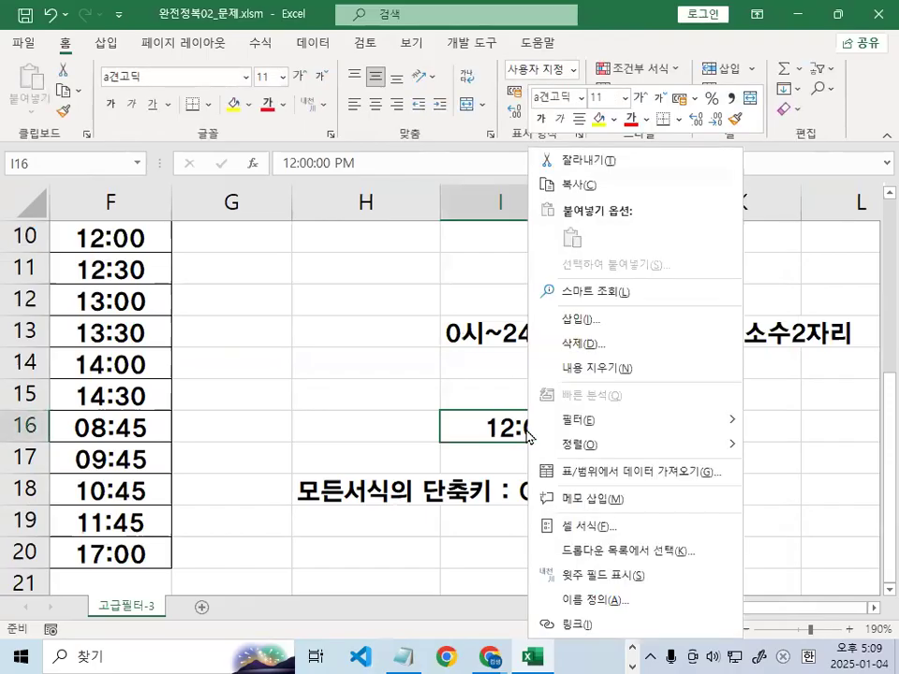
pyautogui.click(585, 528)
pyautogui.click(373, 247)
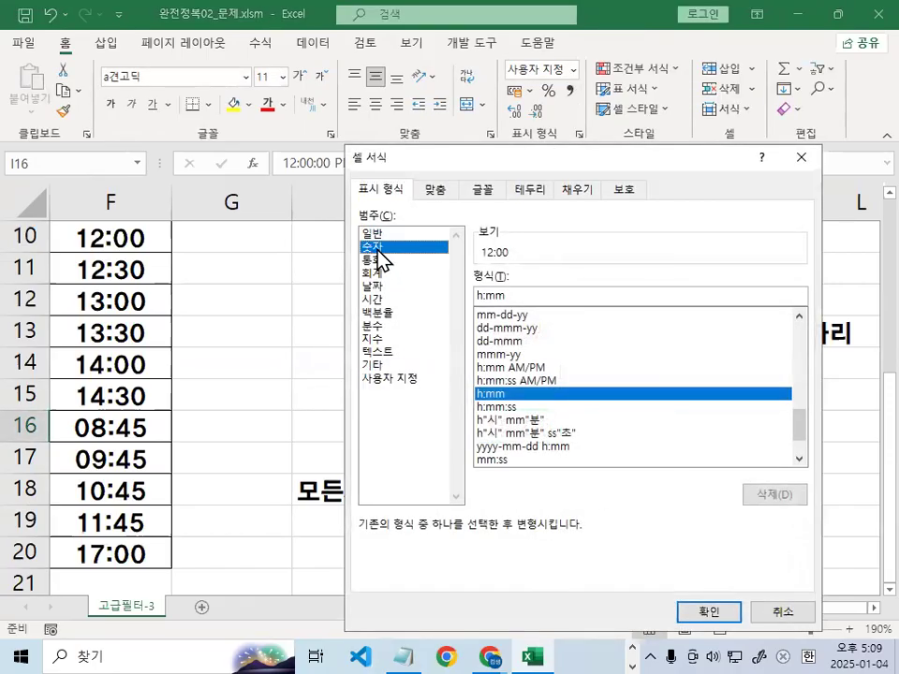
pyautogui.moveTo(396, 248)
pyautogui.mouseDown()
pyautogui.moveTo(358, 244)
pyautogui.moveTo(400, 248)
pyautogui.mouseUp()
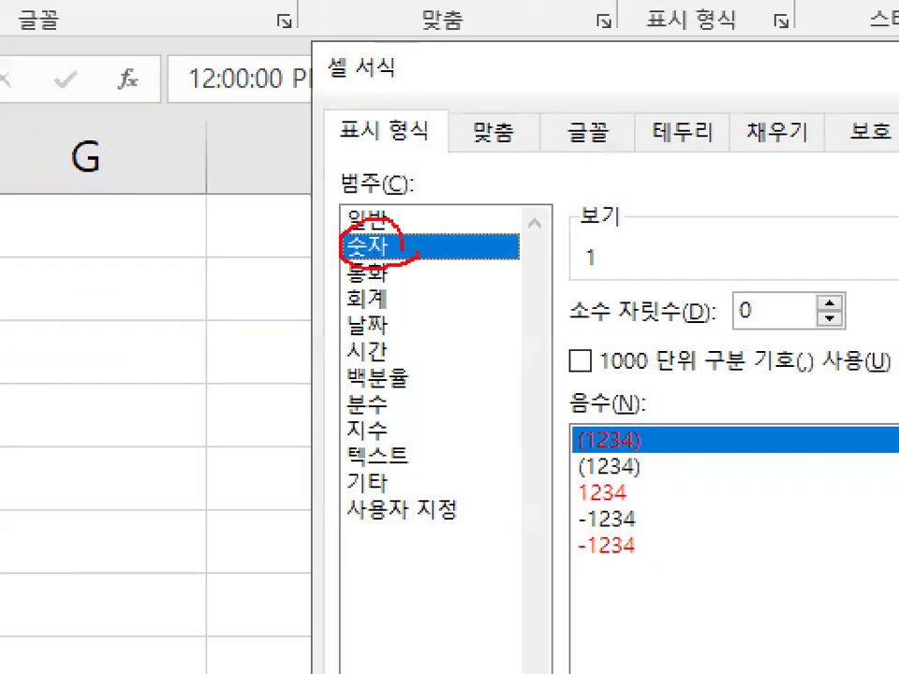
pyautogui.moveTo(386, 178)
pyautogui.mouseDown()
pyautogui.moveTo(361, 154)
pyautogui.moveTo(382, 182)
pyautogui.mouseUp()
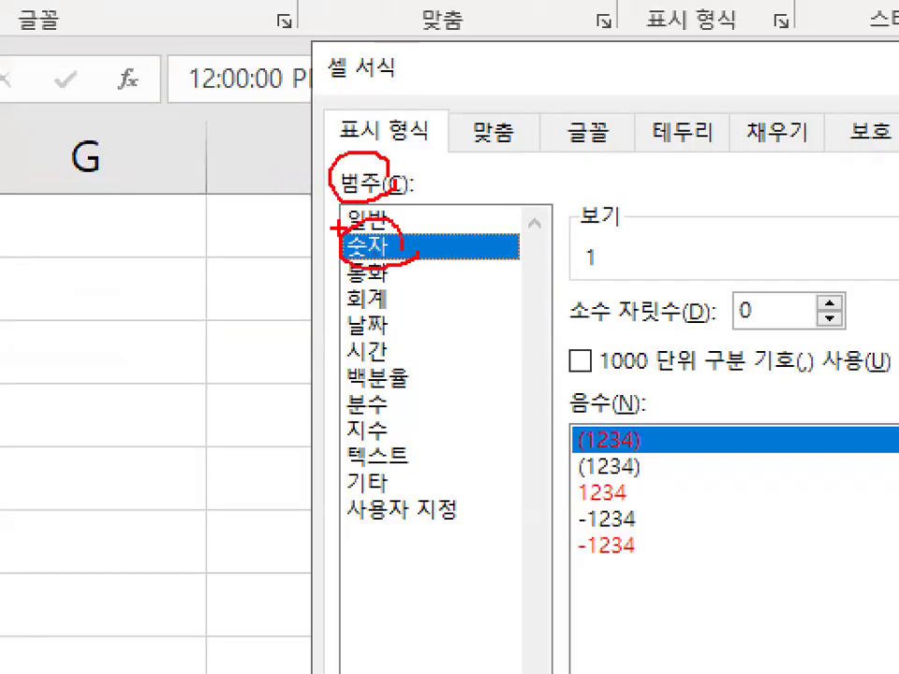
pyautogui.moveTo(324, 231); pyautogui.dragTo(373, 181)
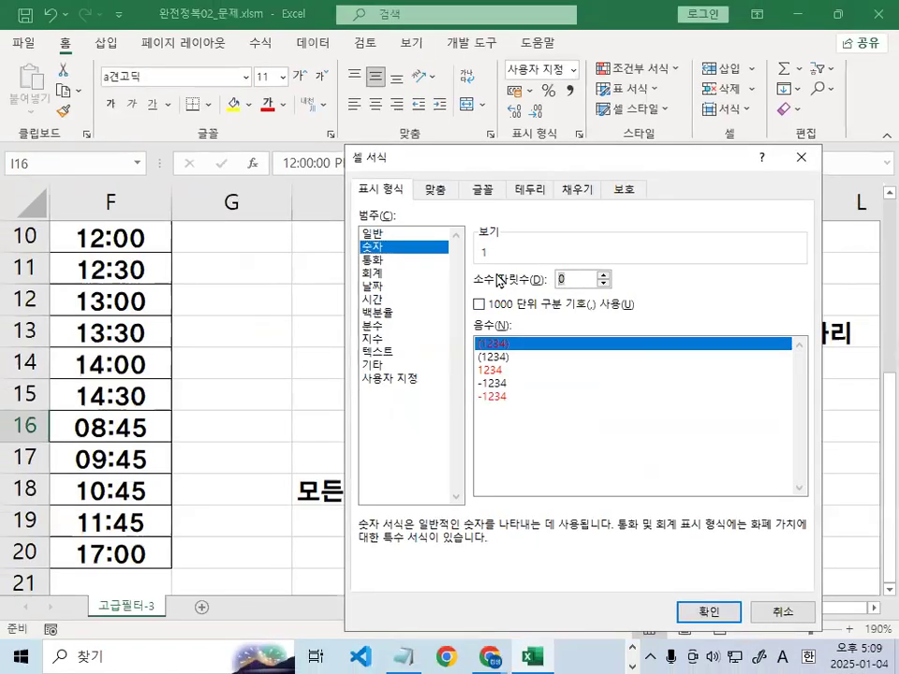
pyautogui.write('2')
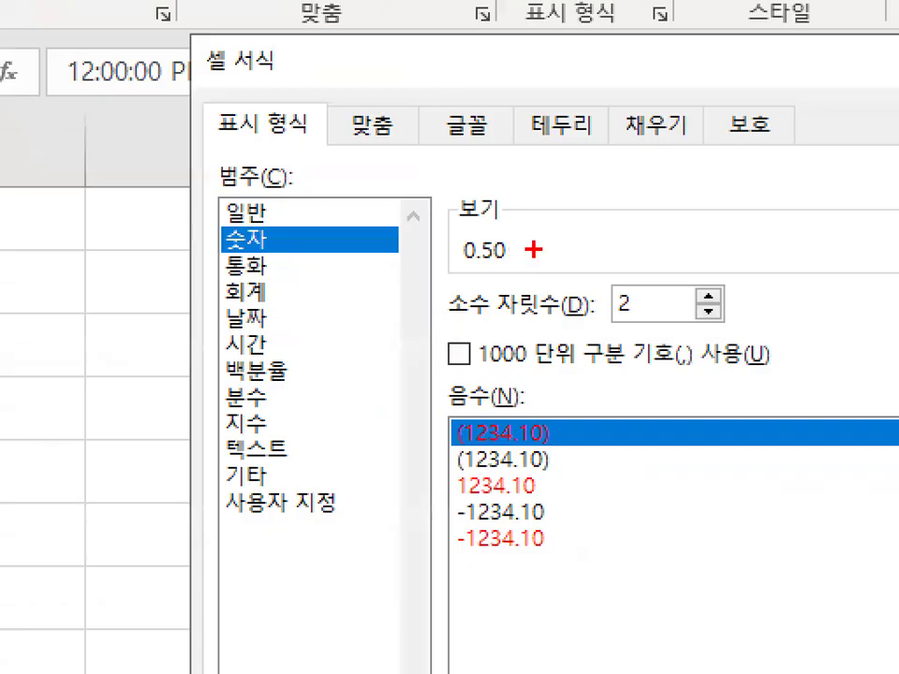
pyautogui.moveTo(515, 252)
pyautogui.mouseDown()
pyautogui.moveTo(481, 255)
pyautogui.moveTo(518, 250)
pyautogui.mouseUp()
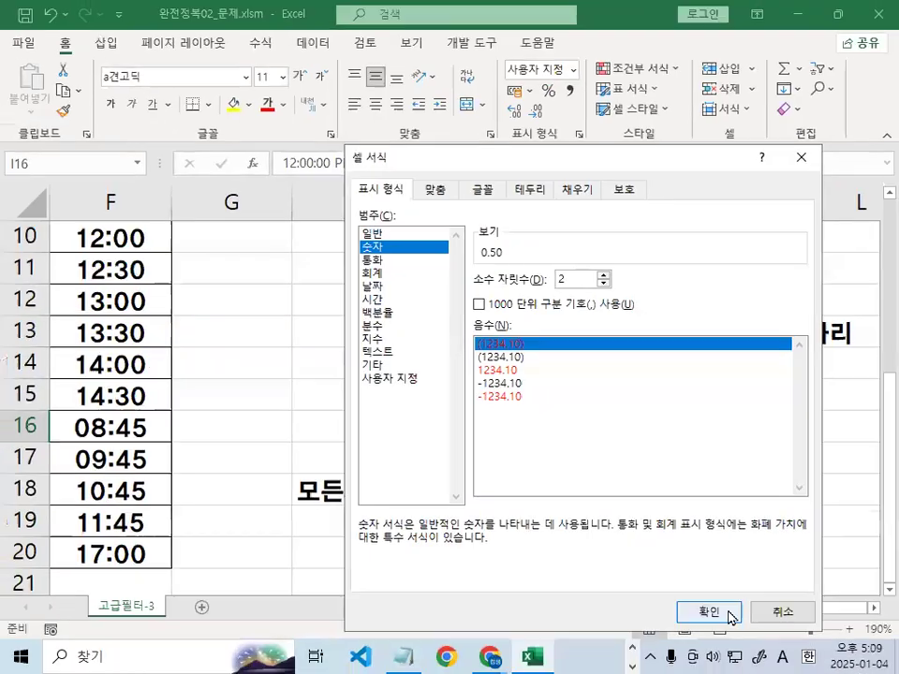
pyautogui.click(732, 615)
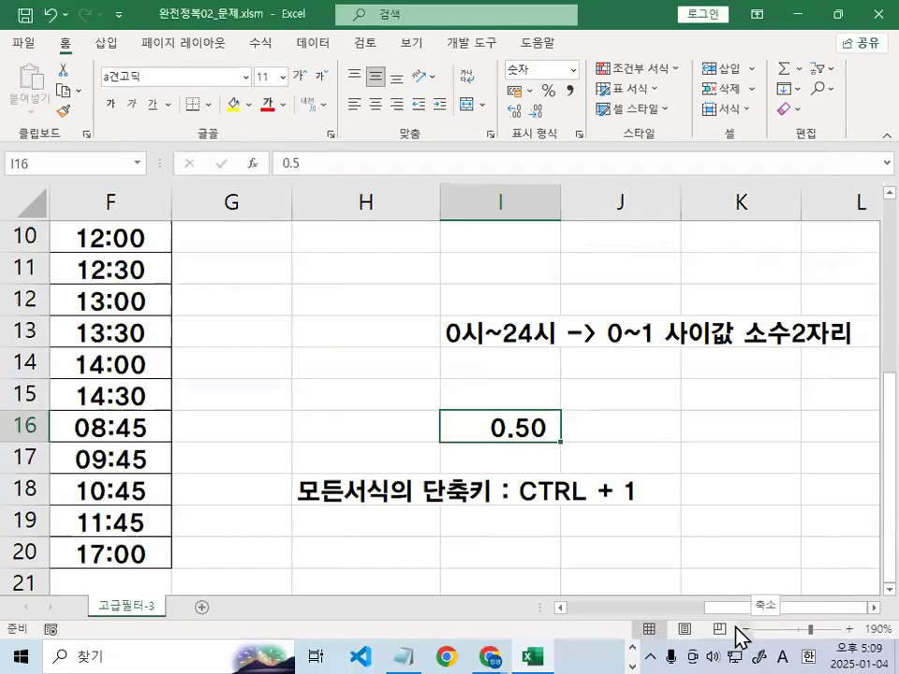
# Enter the time 13:00 in I16 and reselect the cell to inspect its decimal value
pyautogui.write('13:00')
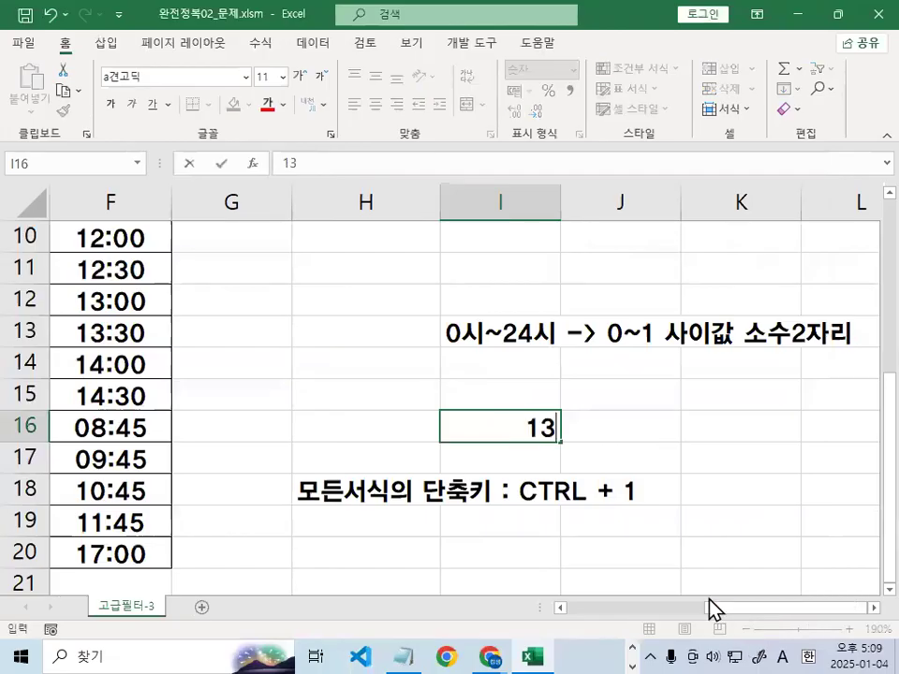
pyautogui.press('Return')
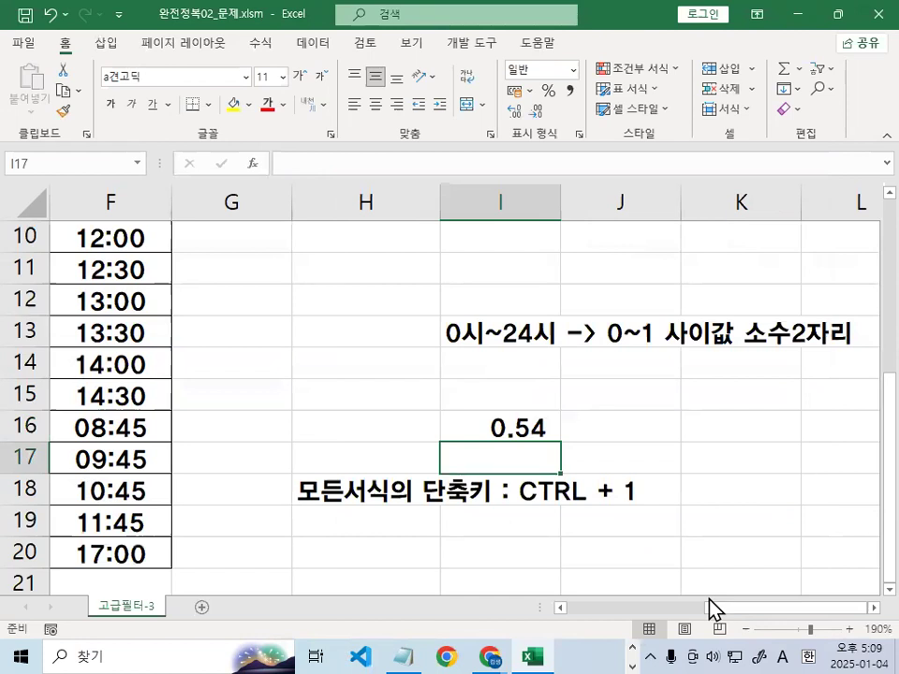
pyautogui.press('Up')
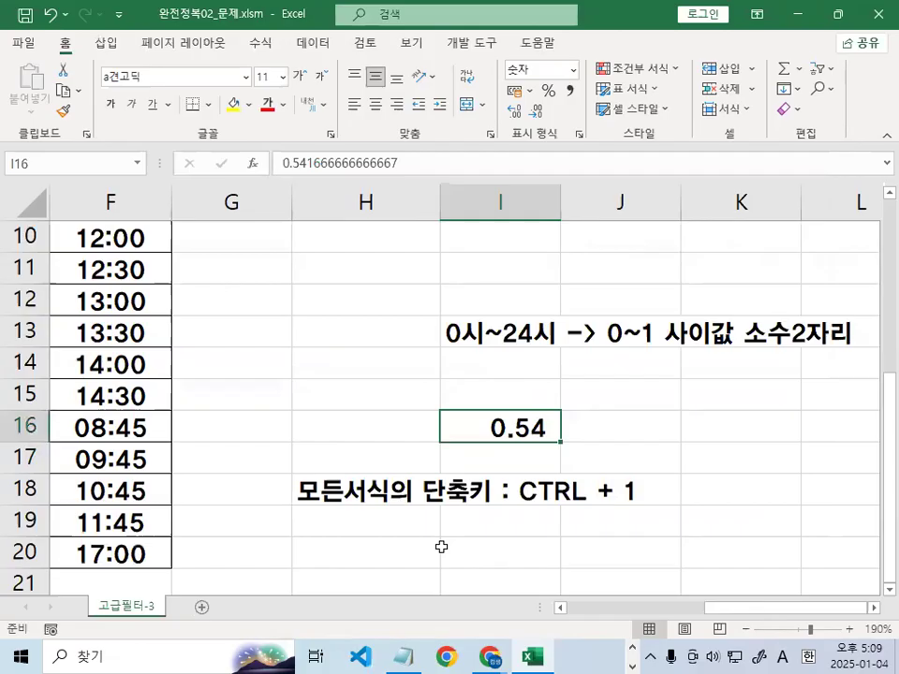
# Write the comparison formula =F3>=0.5 in G3, next to the first interview time
pyautogui.scroll(3, 265, 467)
pyautogui.click(242, 309)
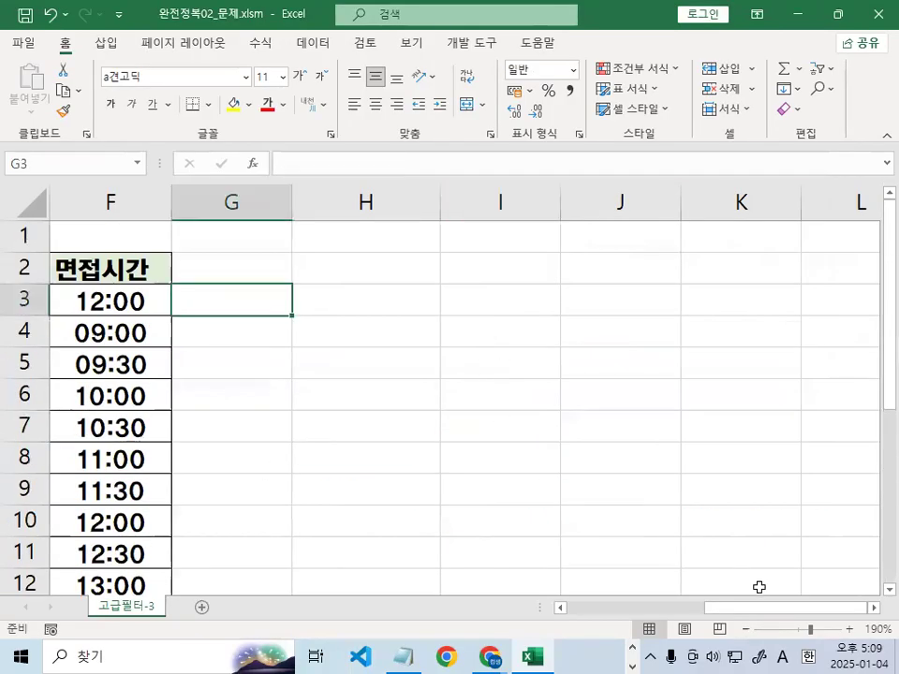
pyautogui.moveTo(781, 613); pyautogui.dragTo(725, 615)
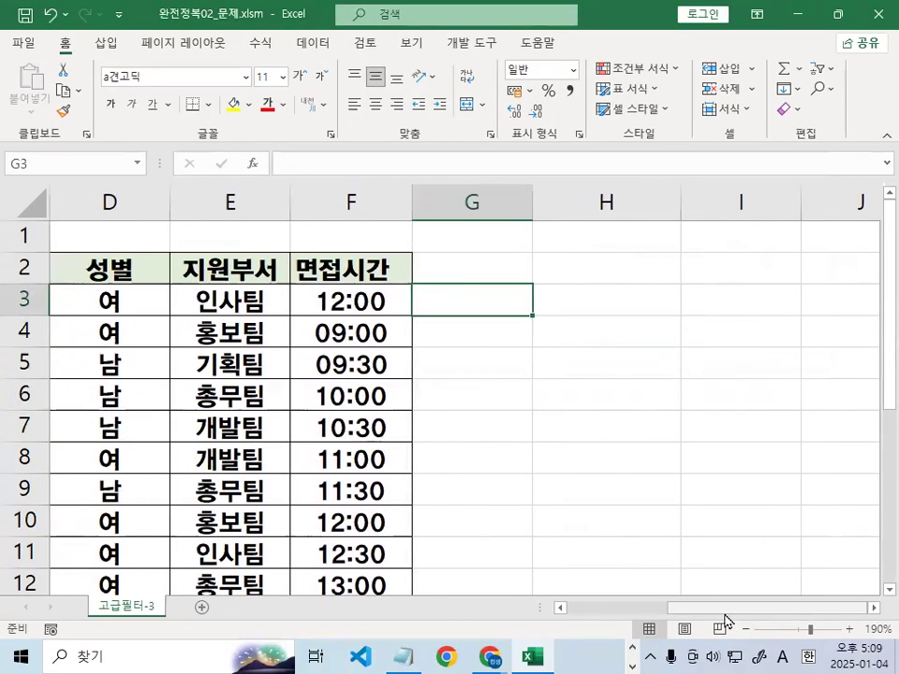
pyautogui.write('=')
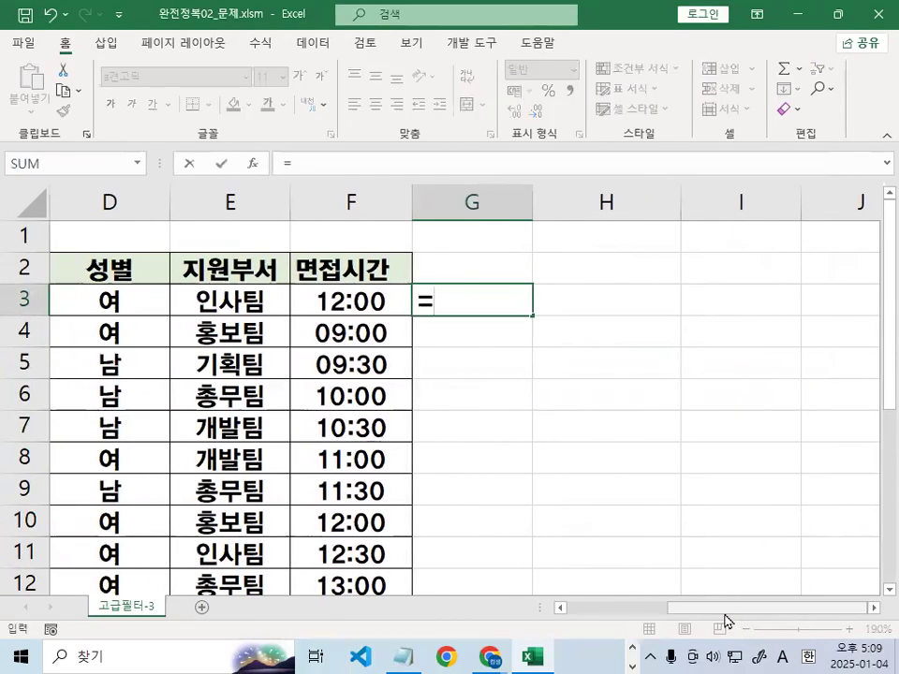
pyautogui.click(378, 302)
pyautogui.write('>=0.5')
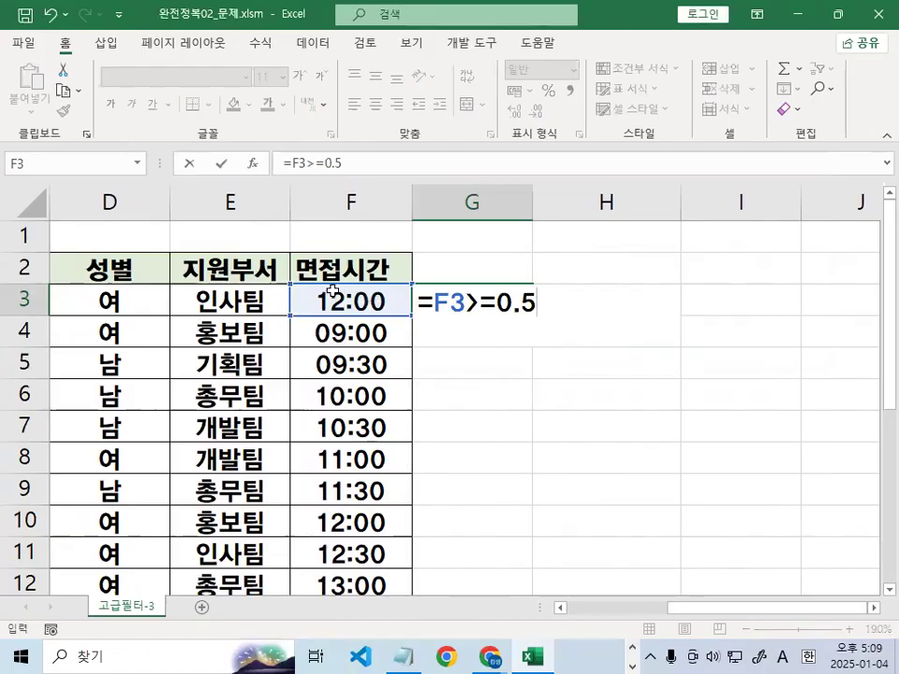
# Circle the 12:00 time in F3 and the 0.5 in the G3 formula with the annotation pen
pyautogui.hotkey('ctrl', '2')
pyautogui.moveTo(382, 302)
pyautogui.mouseDown()
pyautogui.moveTo(316, 294)
pyautogui.moveTo(376, 302)
pyautogui.mouseUp()
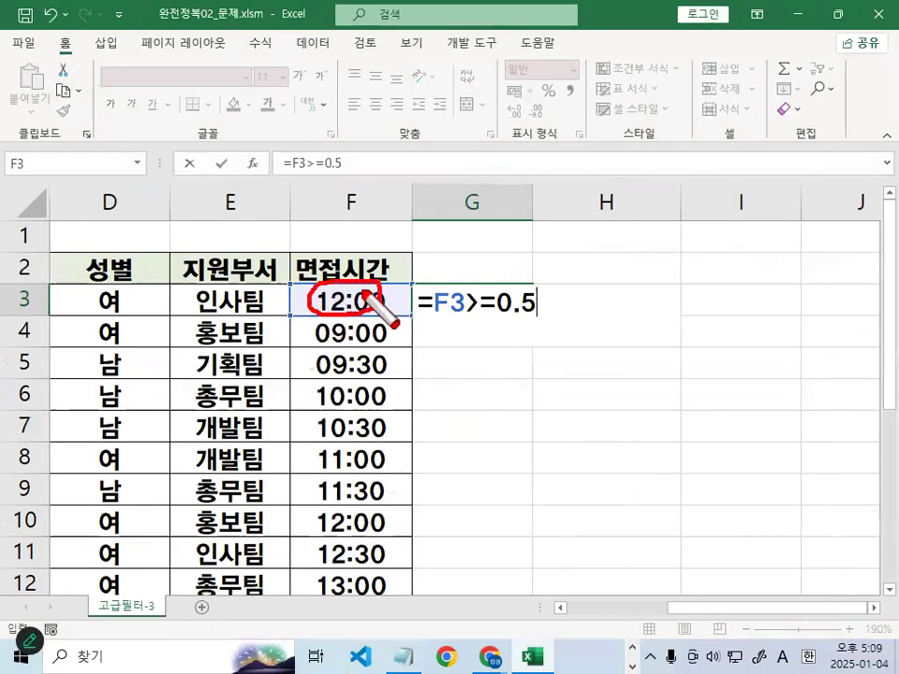
pyautogui.moveTo(527, 302)
pyautogui.mouseDown()
pyautogui.moveTo(520, 309)
pyautogui.moveTo(537, 306)
pyautogui.mouseUp()
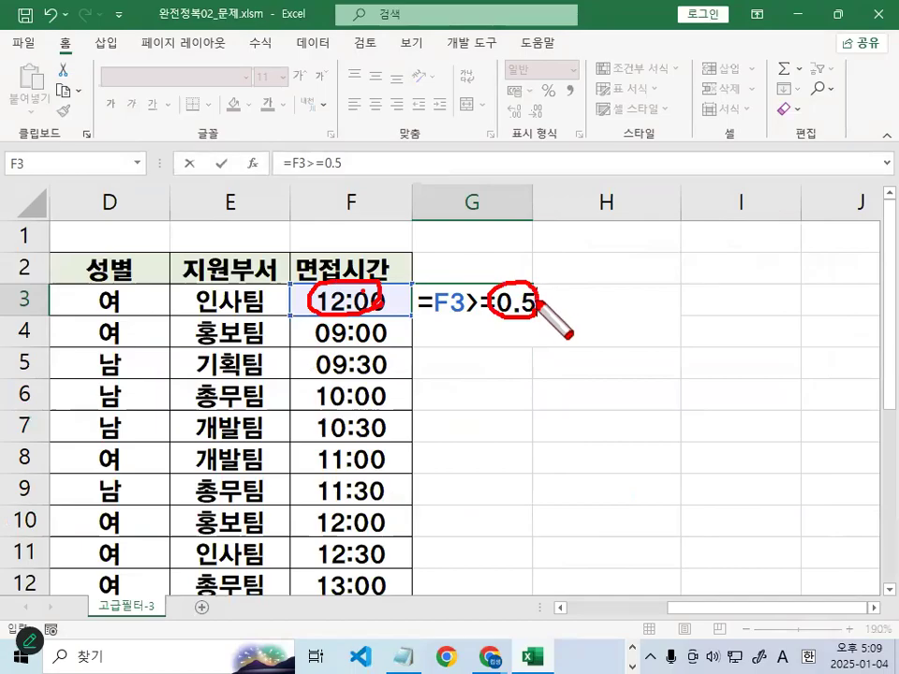
# Confirm the comparison formula =F3>=0.5 in cell G3 and reselect the cell
pyautogui.moveTo(377, 312); pyautogui.dragTo(515, 318)
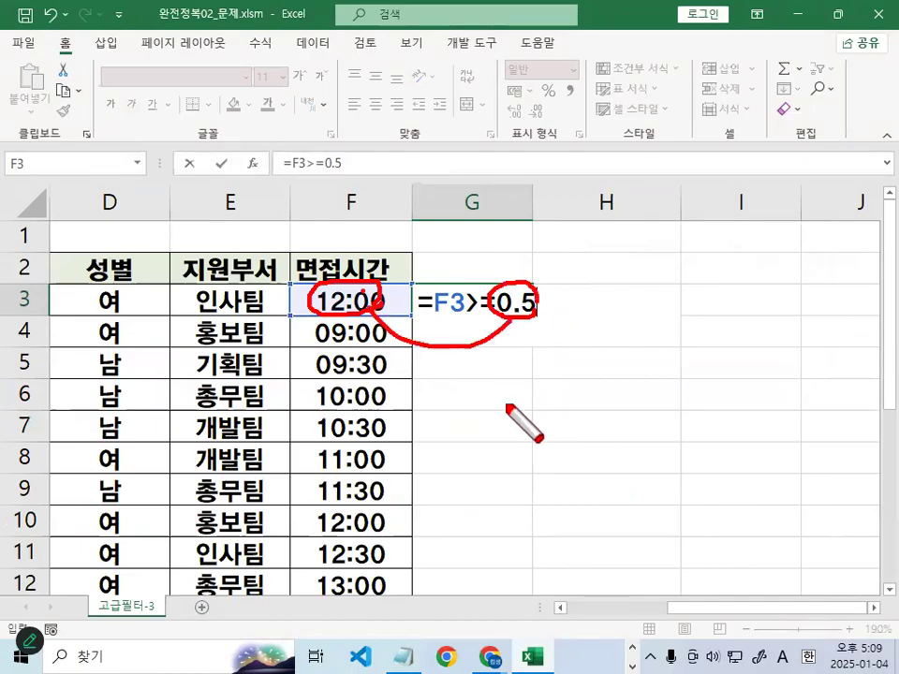
pyautogui.press('Escape')
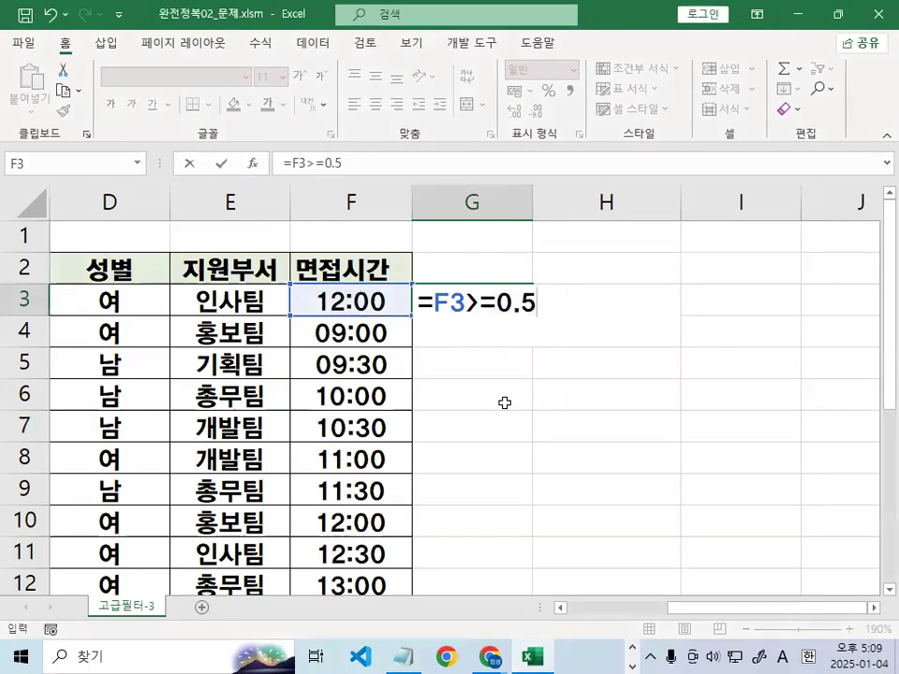
pyautogui.press('Return')
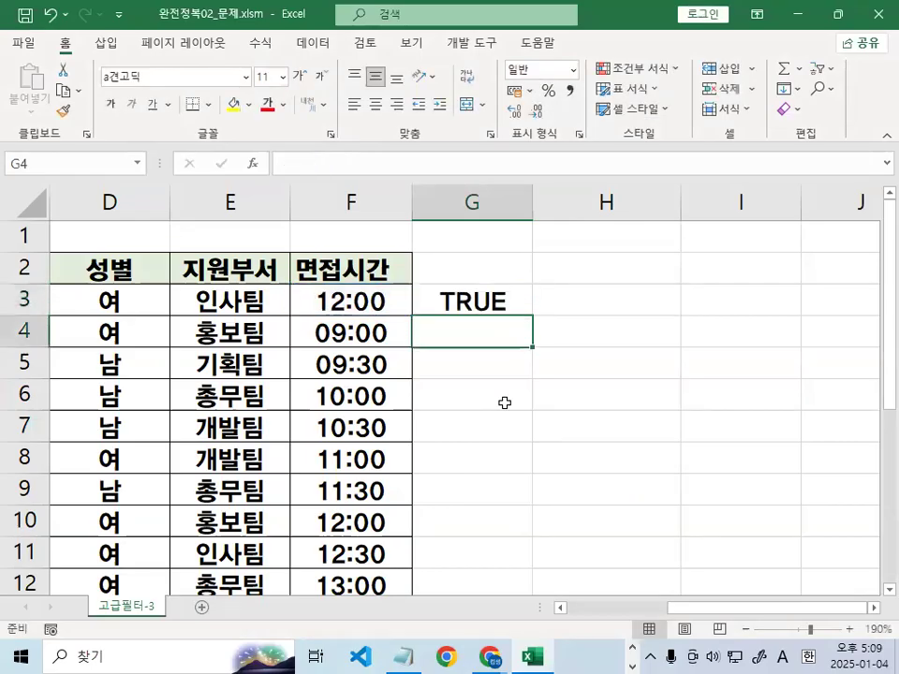
pyautogui.click(475, 300)
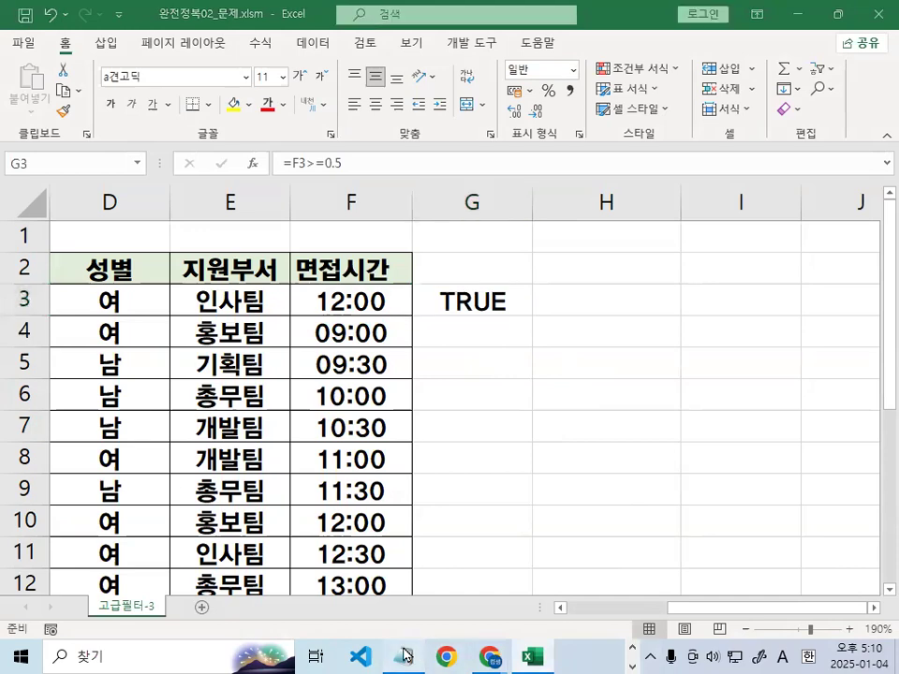
# Switch to the Notepad lesson notes and review the 0.5 interview-time condition and the method for converting time data to a number
pyautogui.hotkey('alt', 'Tab')
pyautogui.scroll(-2, 284, 438)
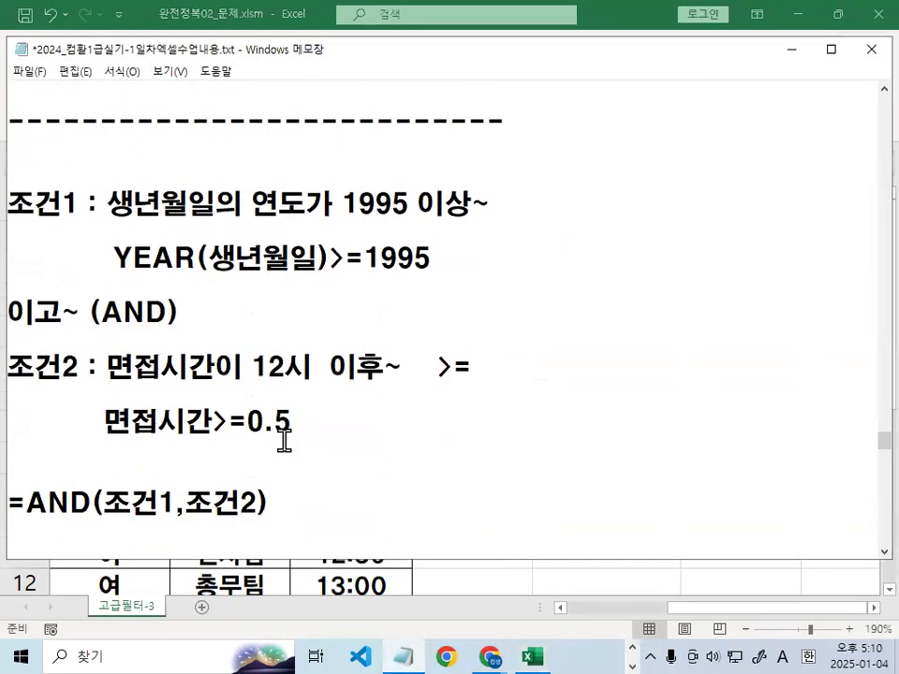
pyautogui.moveTo(260, 422); pyautogui.dragTo(291, 421)
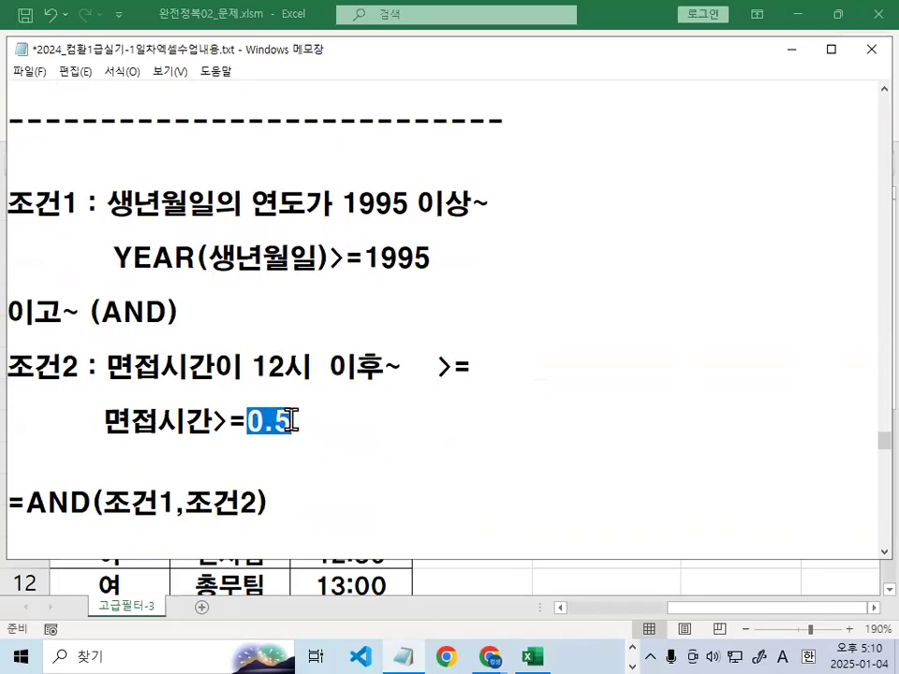
pyautogui.scroll(-1, 311, 437)
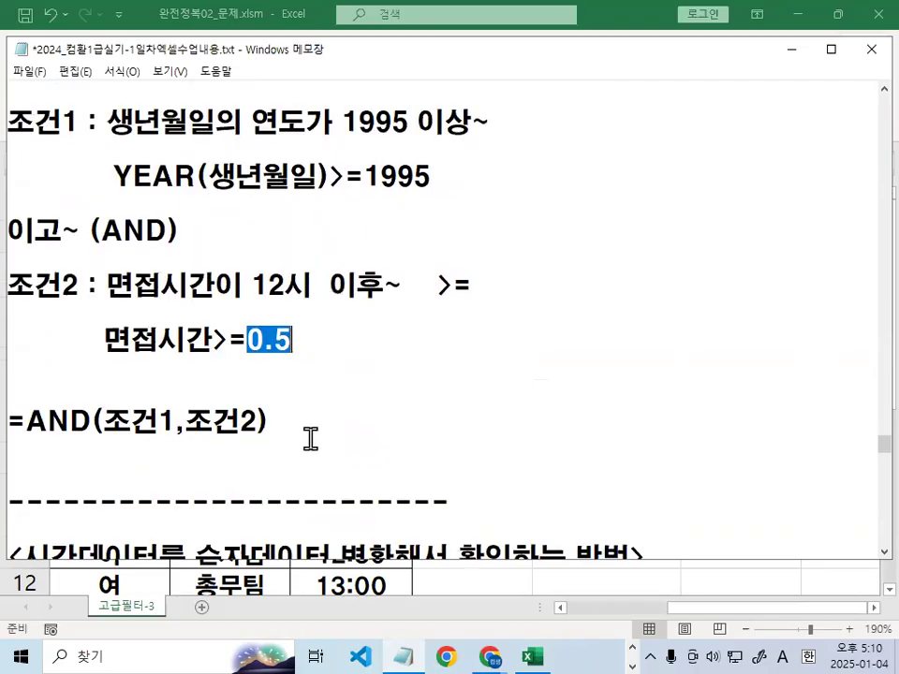
pyautogui.scroll(-3, 287, 356)
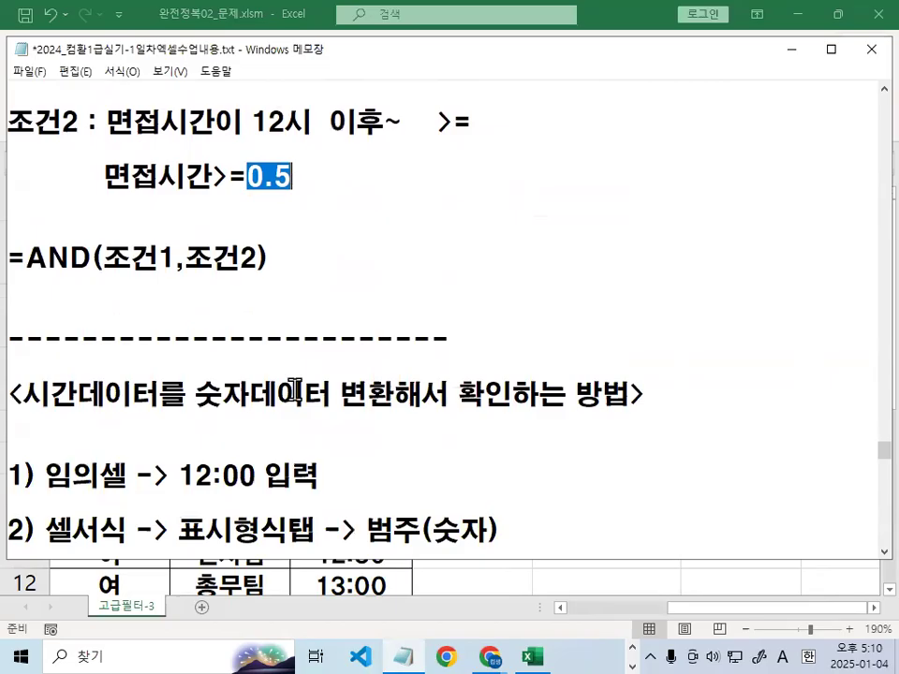
pyautogui.moveTo(25, 311); pyautogui.dragTo(628, 311)
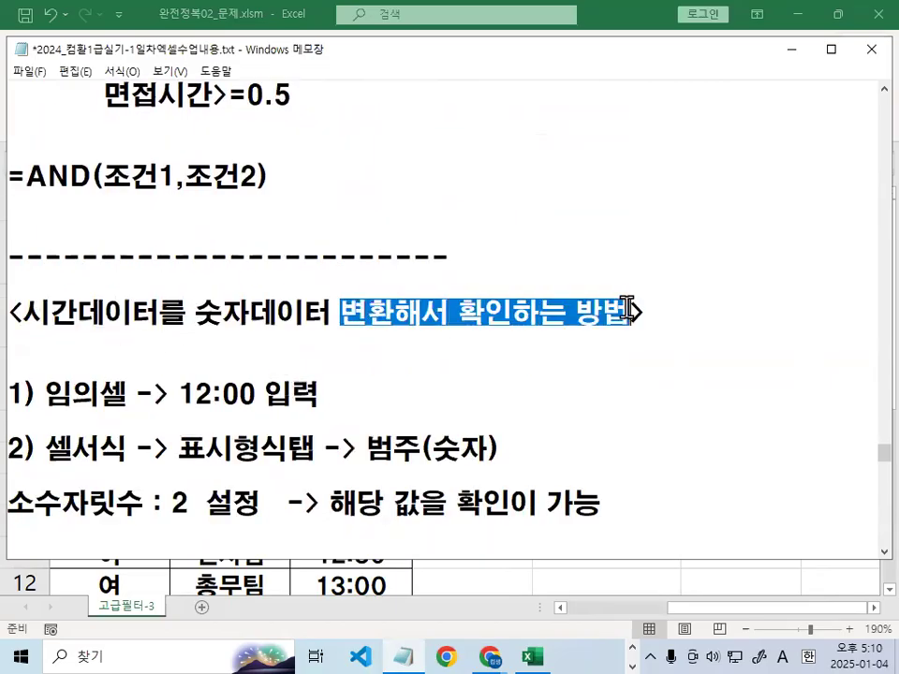
pyautogui.moveTo(170, 395); pyautogui.dragTo(315, 396)
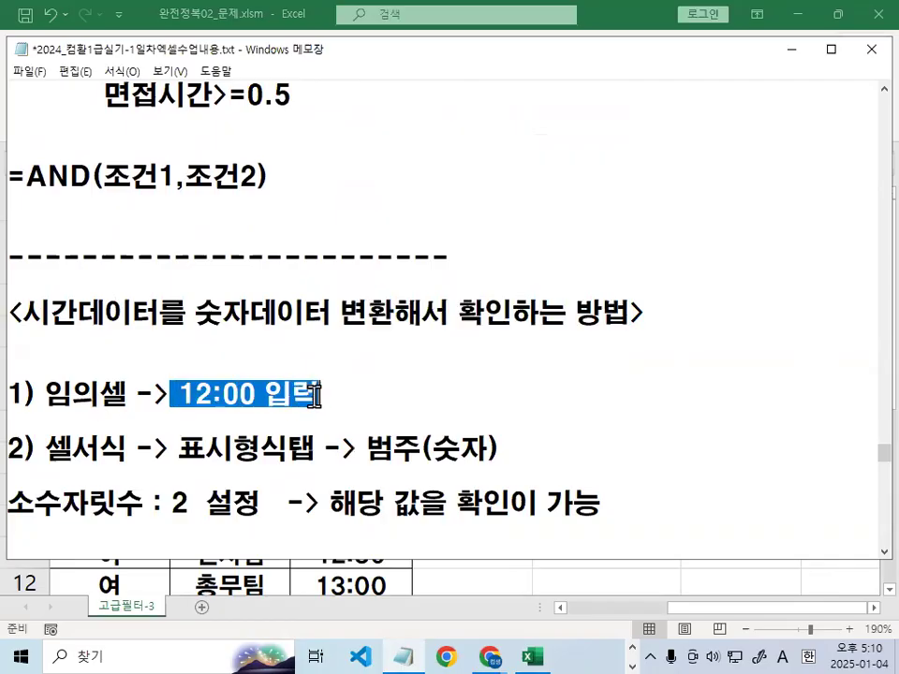
pyautogui.moveTo(366, 450); pyautogui.dragTo(505, 451)
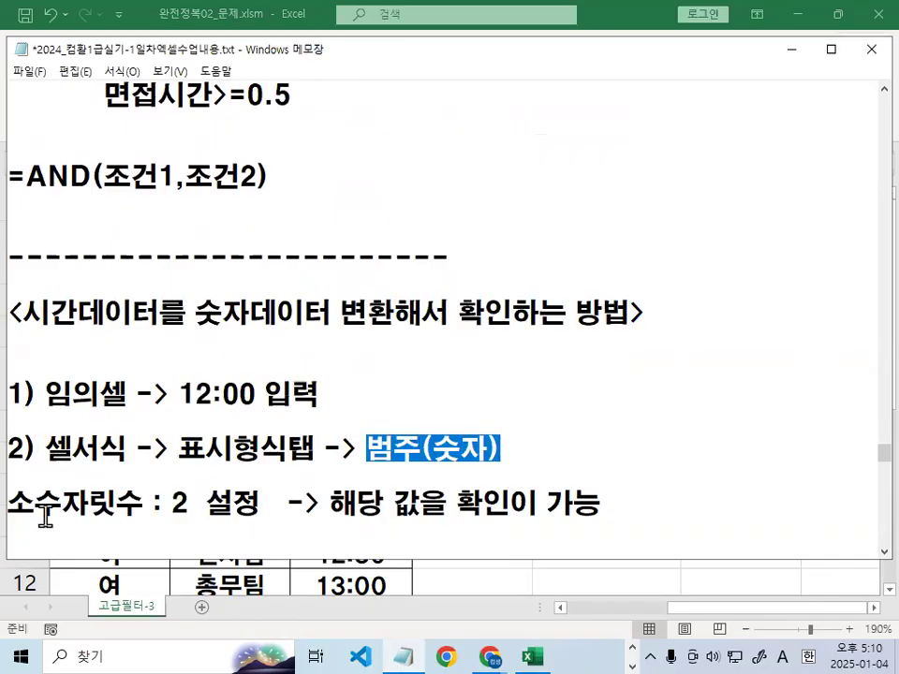
pyautogui.moveTo(11, 504); pyautogui.dragTo(256, 504)
pyautogui.moveTo(321, 503); pyautogui.dragTo(600, 506)
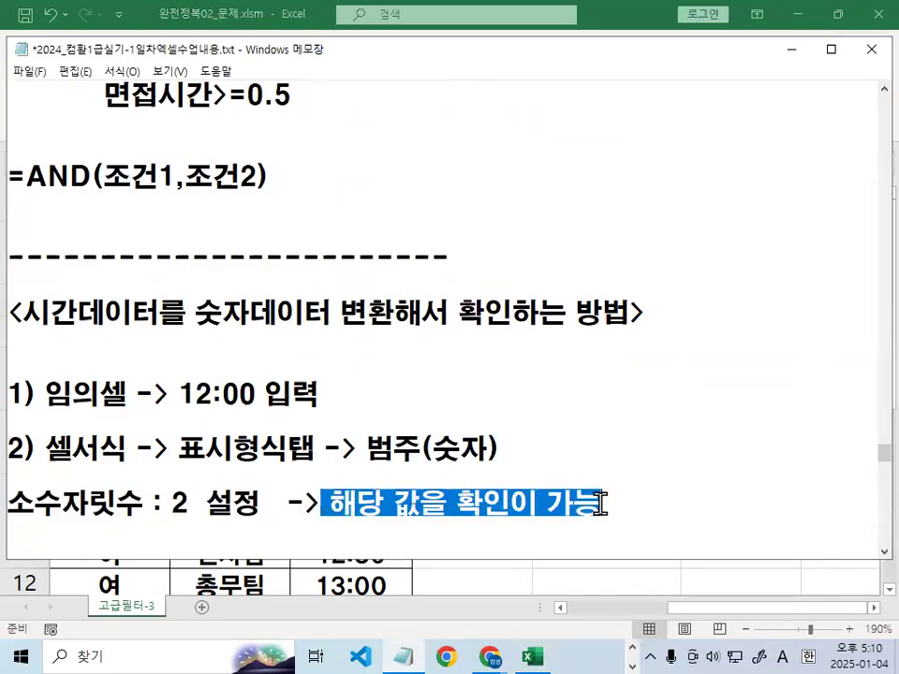
pyautogui.moveTo(247, 95); pyautogui.dragTo(298, 94)
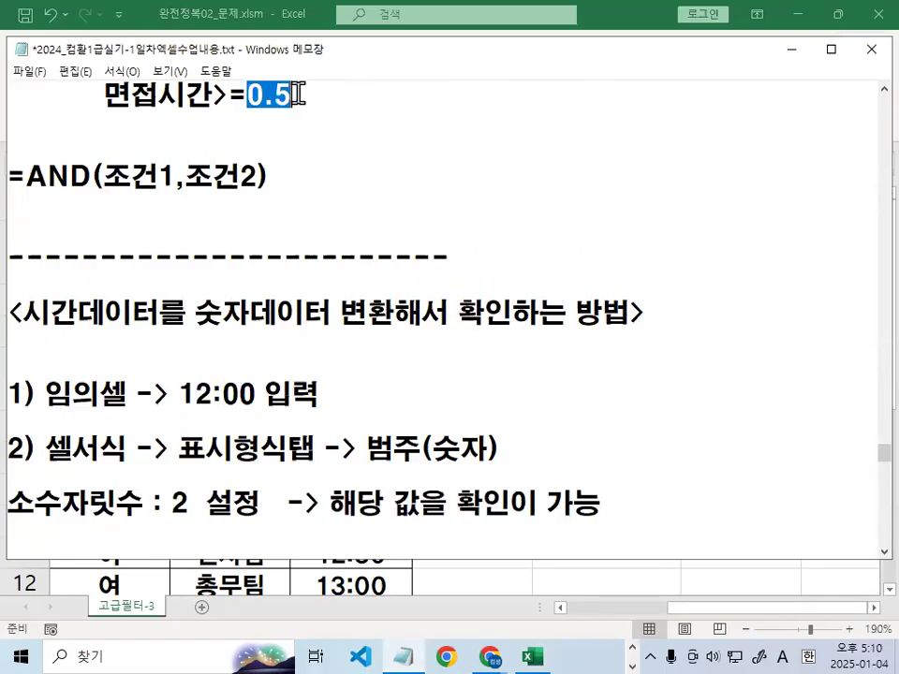
# Review the condition 1 wording about the year of the birth date being 1995 or later
pyautogui.scroll(3, 283, 319)
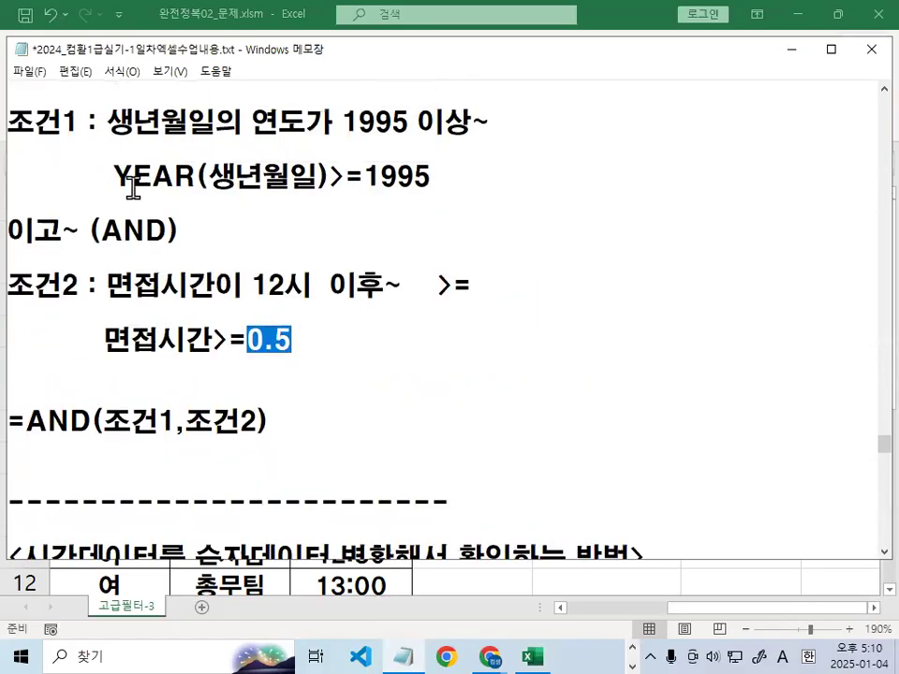
pyautogui.click(113, 121)
pyautogui.moveTo(113, 122); pyautogui.dragTo(310, 138)
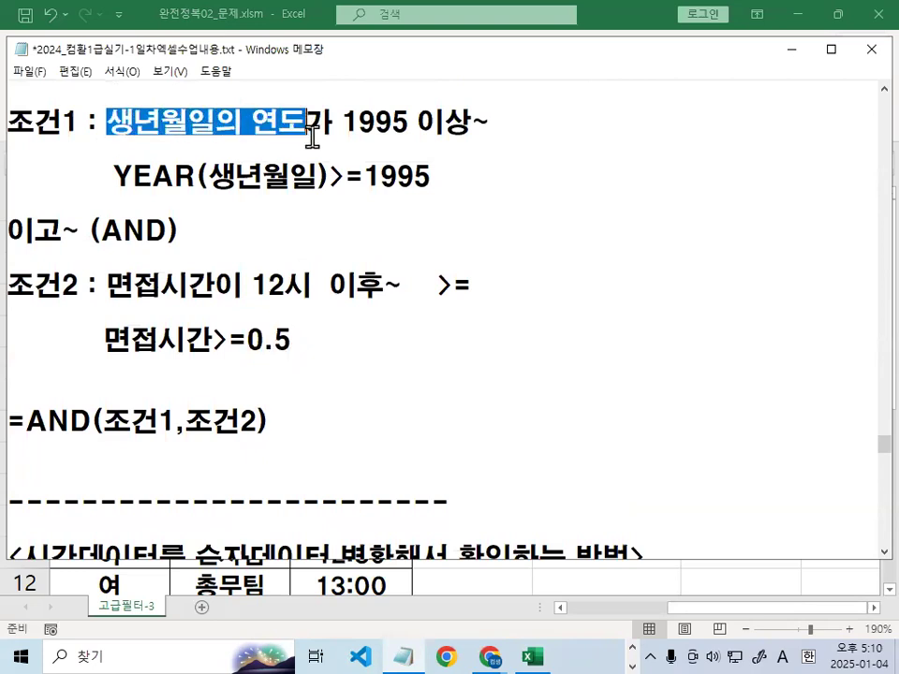
# Switch back to Excel, clear the test formula in G3 and set the interview time in F3 to 08:30
pyautogui.click(602, 18)
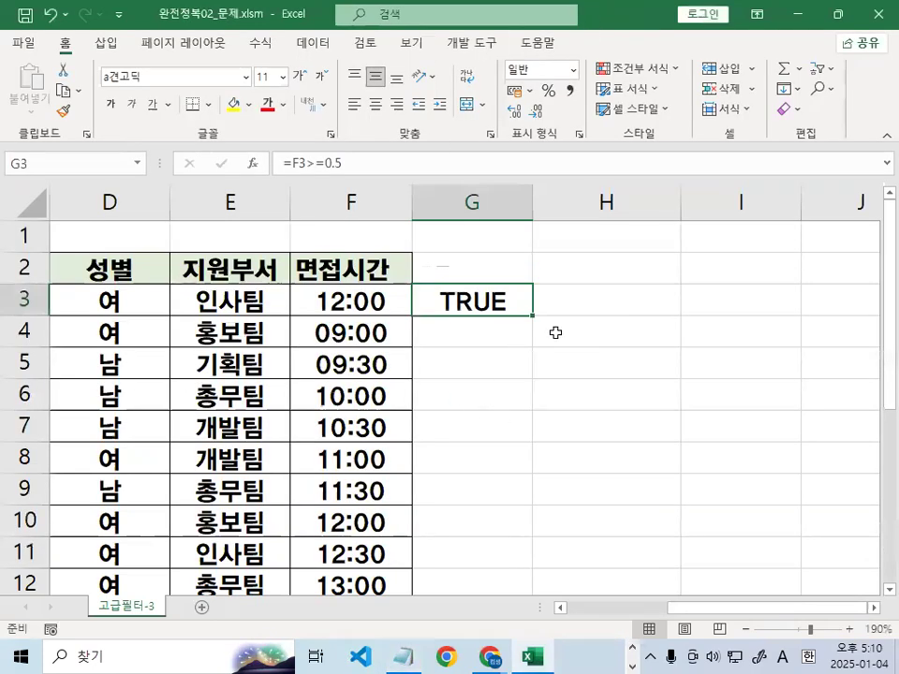
pyautogui.press('Delete')
pyautogui.press('Left')
pyautogui.write('08')
pyautogui.write('l:')
pyautogui.press('BackSpace')
pyautogui.press('BackSpace')
pyautogui.write(':30')
pyautogui.press('Return')
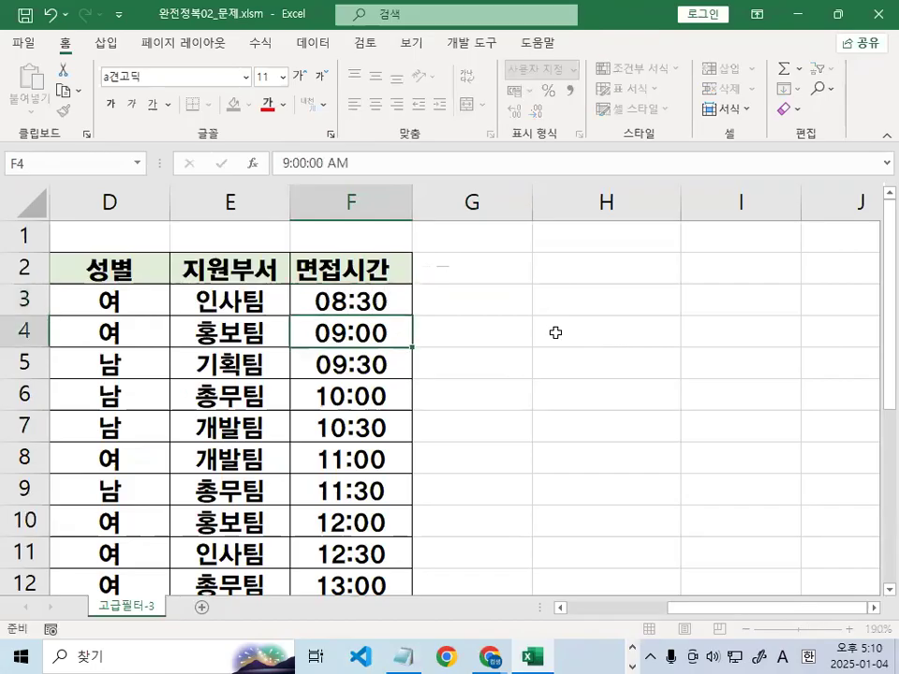
# Select the first record's cell C3 in the 생년월일 column and examine the year portion of its date
pyautogui.moveTo(704, 611); pyautogui.dragTo(606, 612)
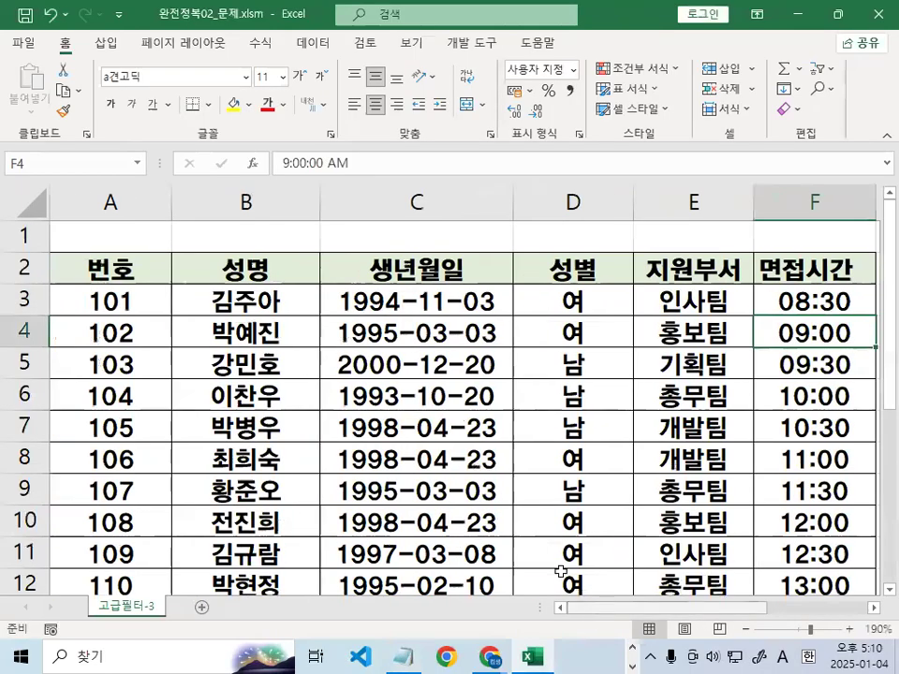
pyautogui.click(436, 301)
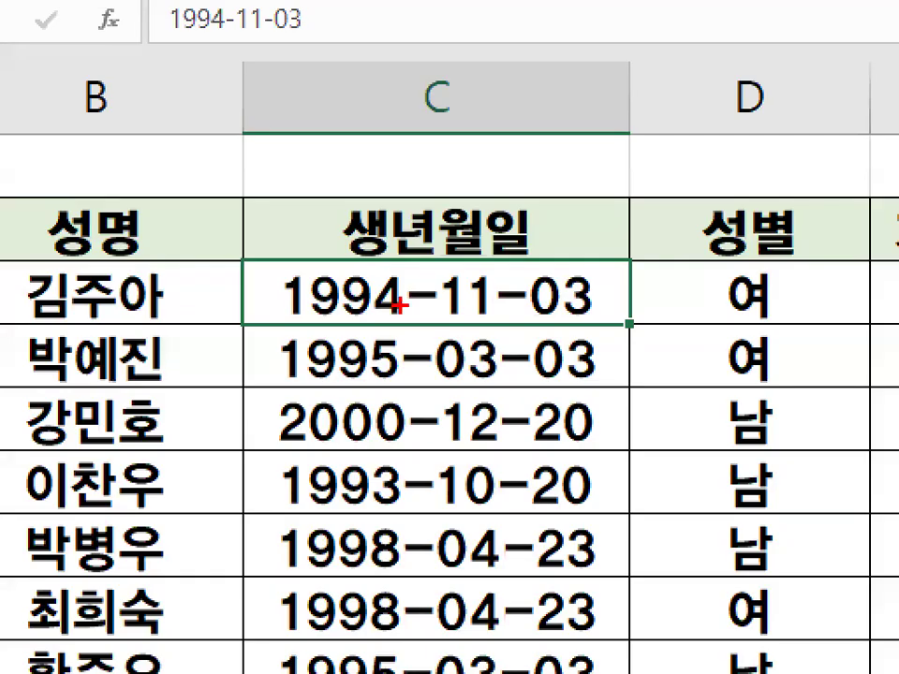
pyautogui.moveTo(488, 325)
pyautogui.mouseDown()
pyautogui.moveTo(420, 333)
pyautogui.moveTo(457, 306)
pyautogui.mouseUp()
pyautogui.moveTo(422, 88); pyautogui.dragTo(442, 214)
pyautogui.moveTo(512, 139); pyautogui.dragTo(568, 139)
pyautogui.moveTo(522, 161); pyautogui.dragTo(588, 161)
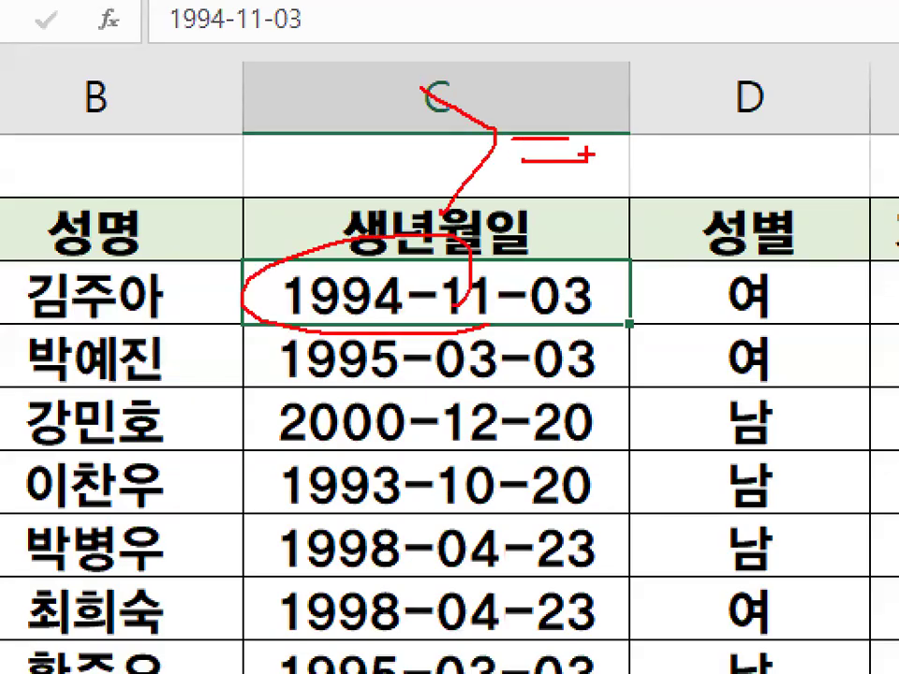
pyautogui.moveTo(622, 129); pyautogui.dragTo(628, 207)
pyautogui.moveTo(667, 188)
pyautogui.mouseDown()
pyautogui.moveTo(692, 124)
pyautogui.moveTo(690, 246)
pyautogui.mouseUp()
pyautogui.moveTo(716, 188)
pyautogui.mouseDown()
pyautogui.moveTo(745, 129)
pyautogui.moveTo(718, 261)
pyautogui.mouseUp()
pyautogui.moveTo(774, 112)
pyautogui.mouseDown()
pyautogui.moveTo(785, 231)
pyautogui.moveTo(731, 231)
pyautogui.mouseUp()
pyautogui.moveTo(761, 152); pyautogui.dragTo(793, 163)
pyautogui.moveTo(852, 219); pyautogui.dragTo(873, 203)
pyautogui.moveTo(510, 365)
pyautogui.mouseDown()
pyautogui.moveTo(469, 376)
pyautogui.moveTo(438, 355)
pyautogui.mouseUp()
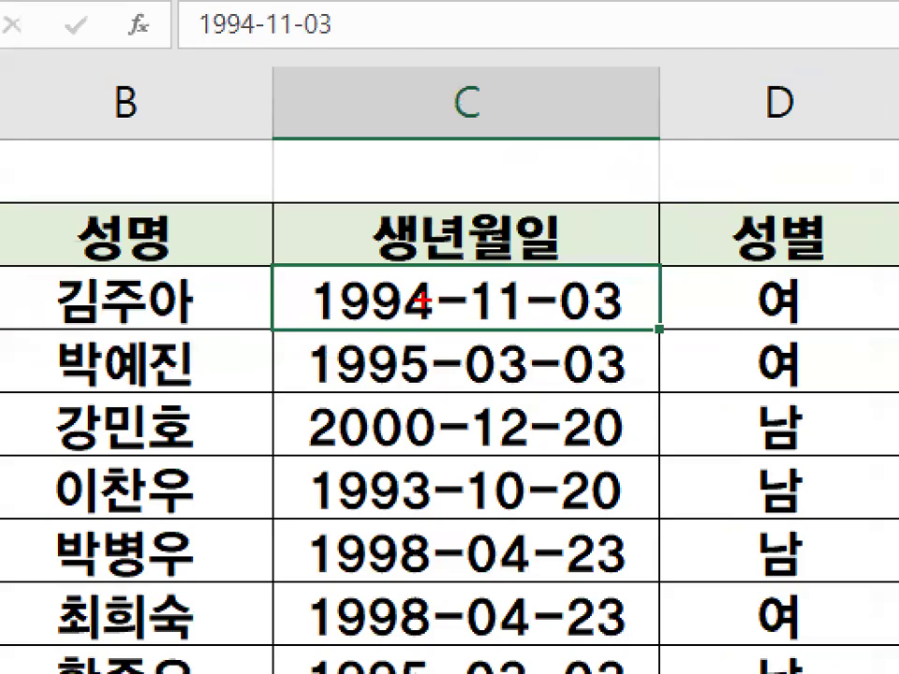
pyautogui.moveTo(405, 307)
pyautogui.mouseDown()
pyautogui.moveTo(384, 313)
pyautogui.moveTo(342, 291)
pyautogui.mouseUp()
pyautogui.moveTo(438, 313); pyautogui.dragTo(323, 275)
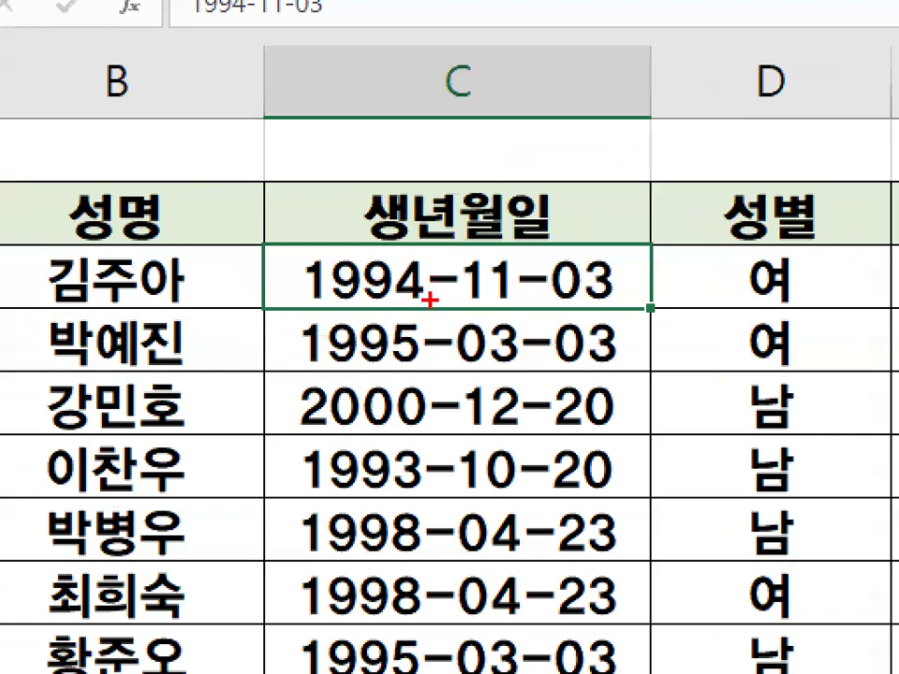
pyautogui.moveTo(429, 301)
pyautogui.mouseDown()
pyautogui.moveTo(301, 283)
pyautogui.moveTo(446, 294)
pyautogui.mouseUp()
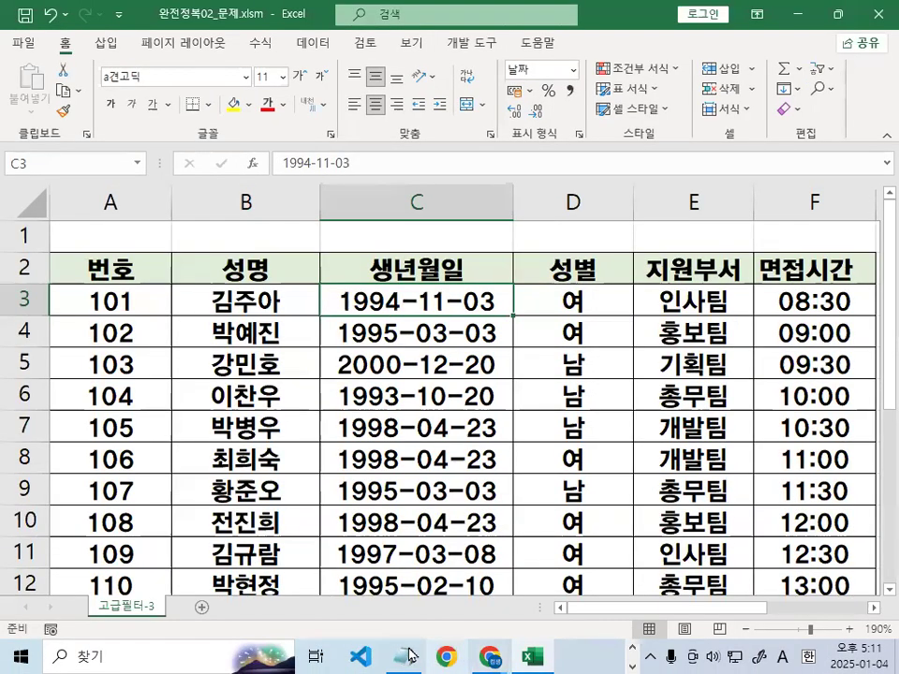
# Return to the Notepad notes and review the YEAR condition, the interview-time condition and how AND combines them
pyautogui.click(403, 655)
pyautogui.click(120, 178)
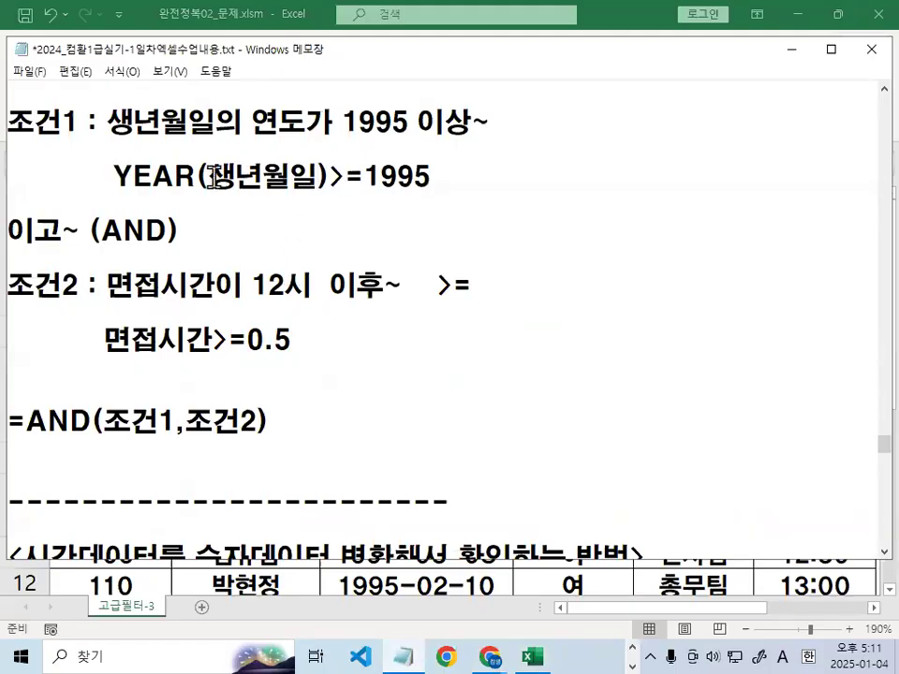
pyautogui.moveTo(113, 177); pyautogui.dragTo(431, 176)
pyautogui.doubleClick(343, 176)
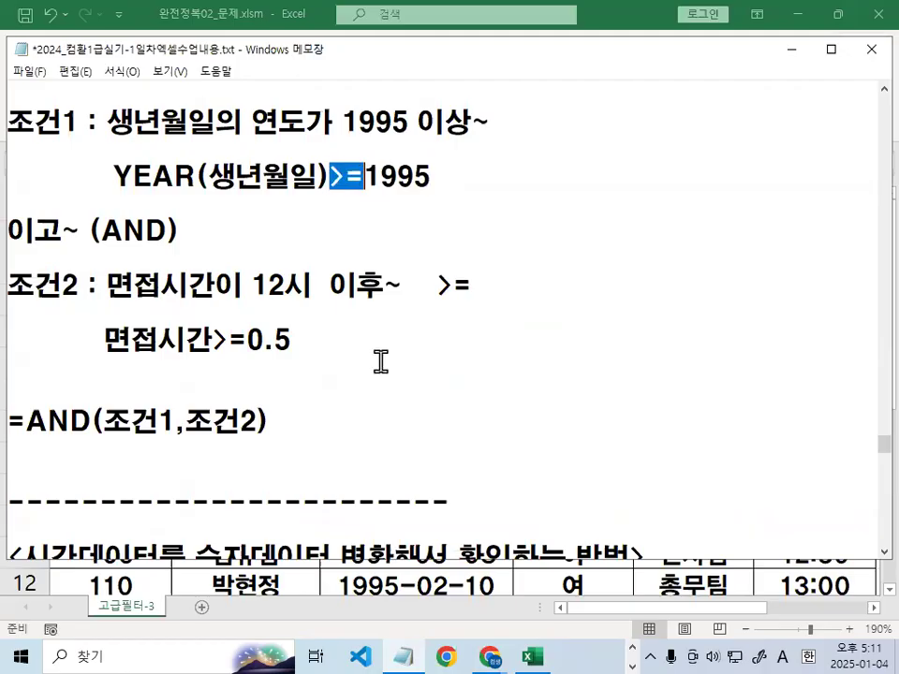
pyautogui.click(103, 341)
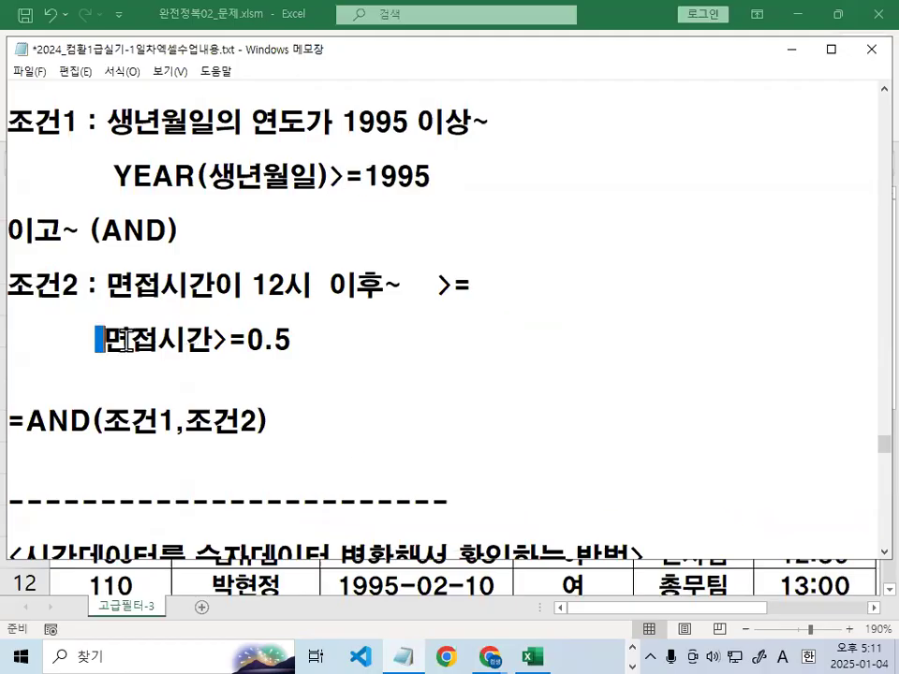
pyautogui.moveTo(127, 341); pyautogui.dragTo(307, 339)
pyautogui.doubleClick(375, 287)
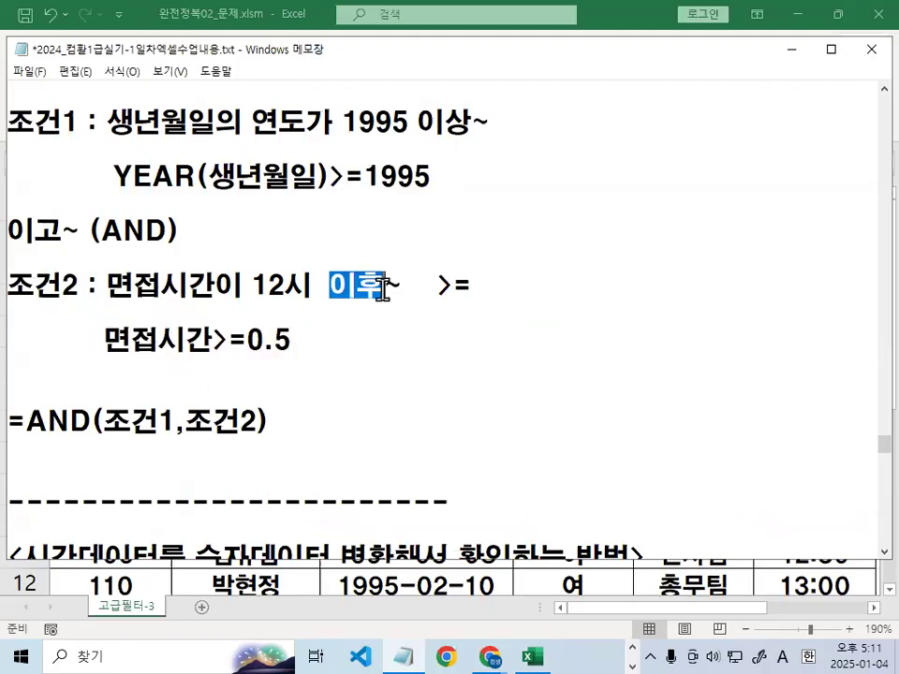
pyautogui.doubleClick(450, 287)
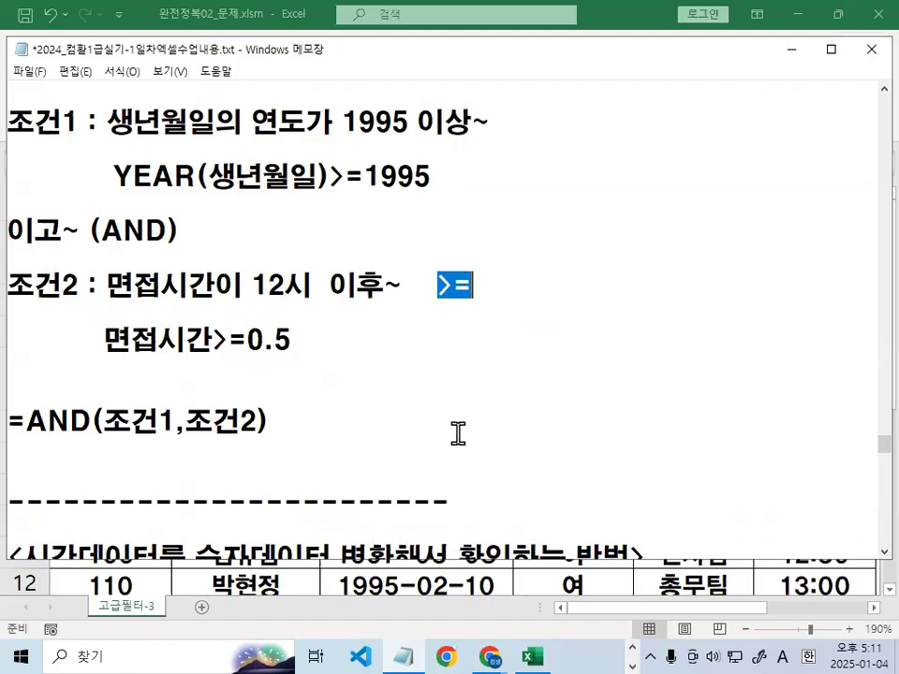
pyautogui.moveTo(33, 421); pyautogui.dragTo(289, 422)
# Move the two complete =AND(YEAR(...)) formula lines from below the HOUR notes to beneath =AND(조건1,조건2)
pyautogui.scroll(-8, 289, 421)
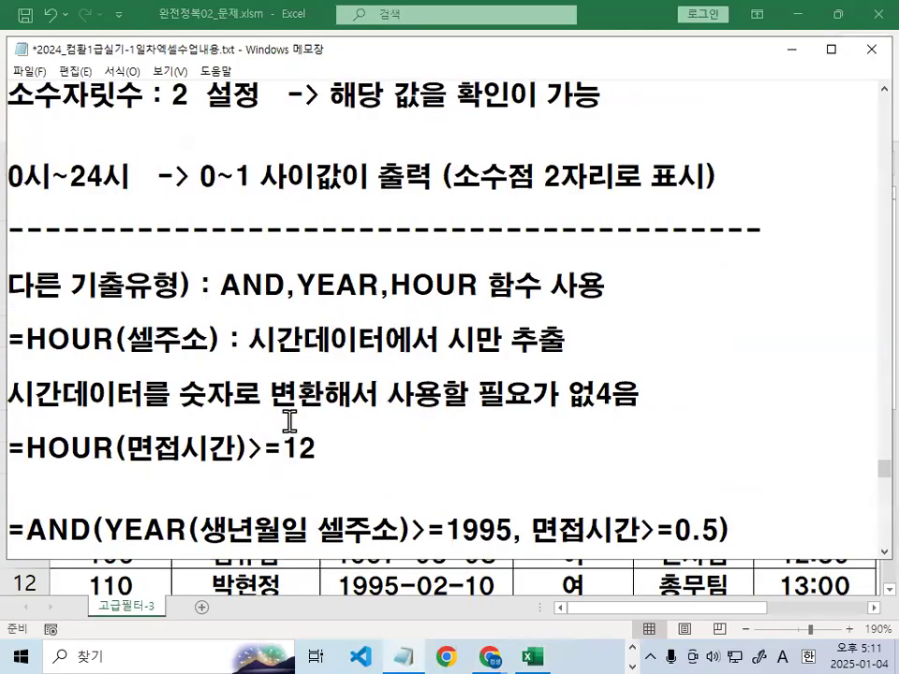
pyautogui.scroll(-4, 290, 421)
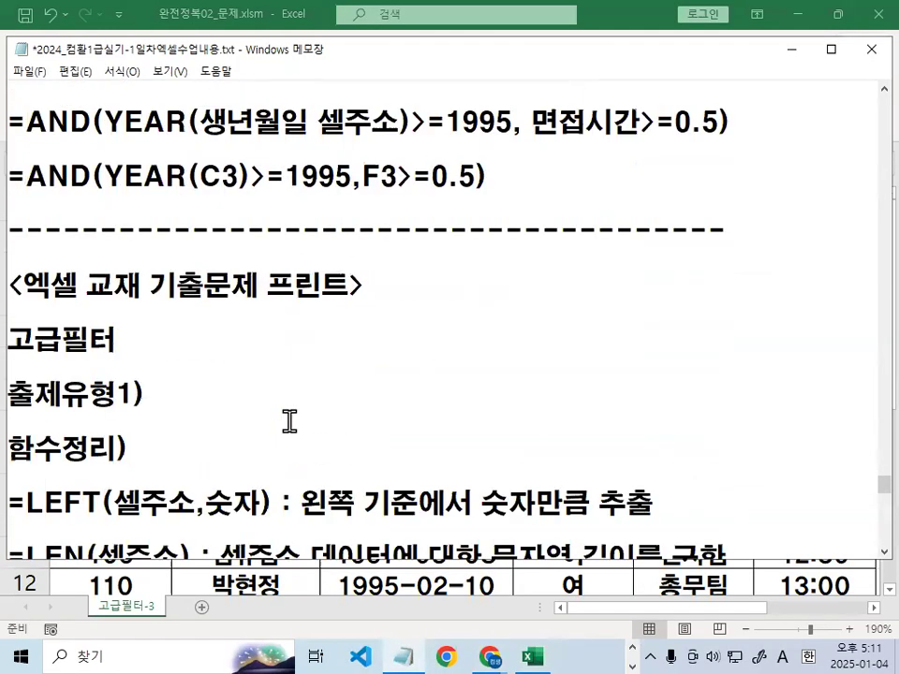
pyautogui.scroll(3, 290, 421)
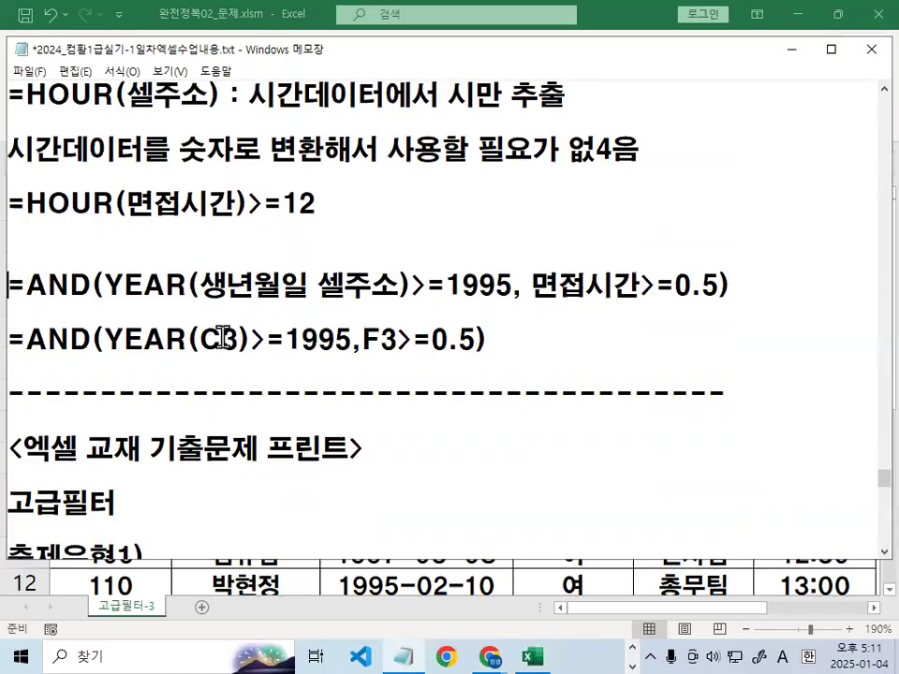
pyautogui.hotkey('shift', 'End')
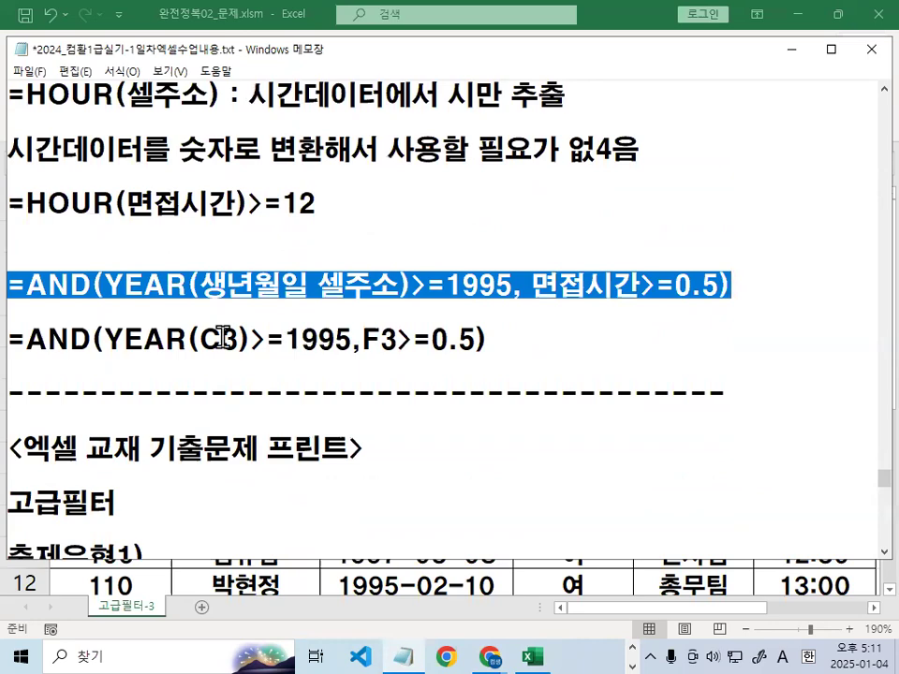
pyautogui.hotkey('shift', 'Down')
pyautogui.press('Delete')
pyautogui.scroll(7, 223, 337)
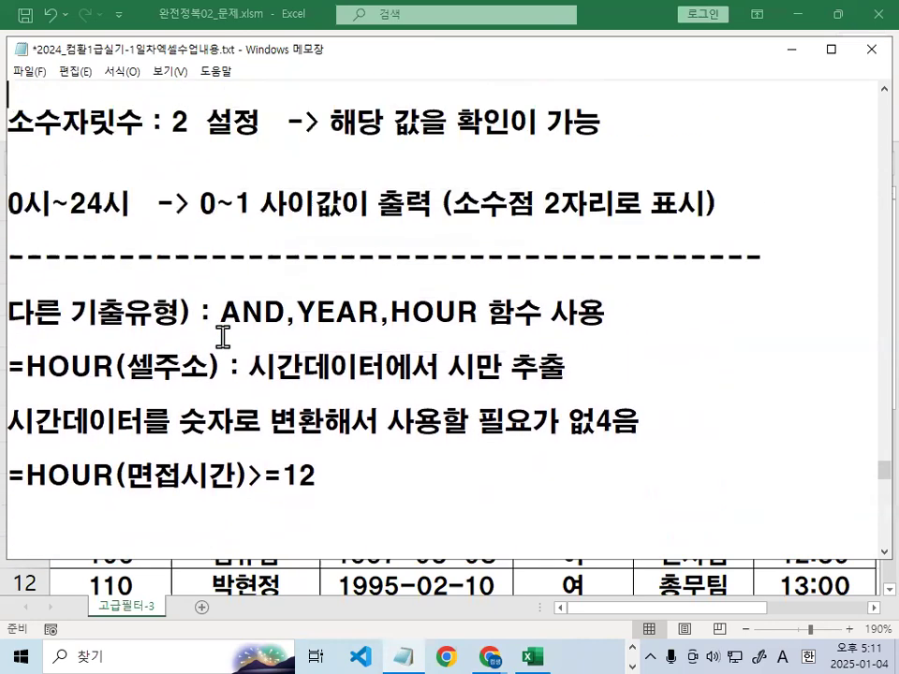
pyautogui.scroll(-2, 223, 337)
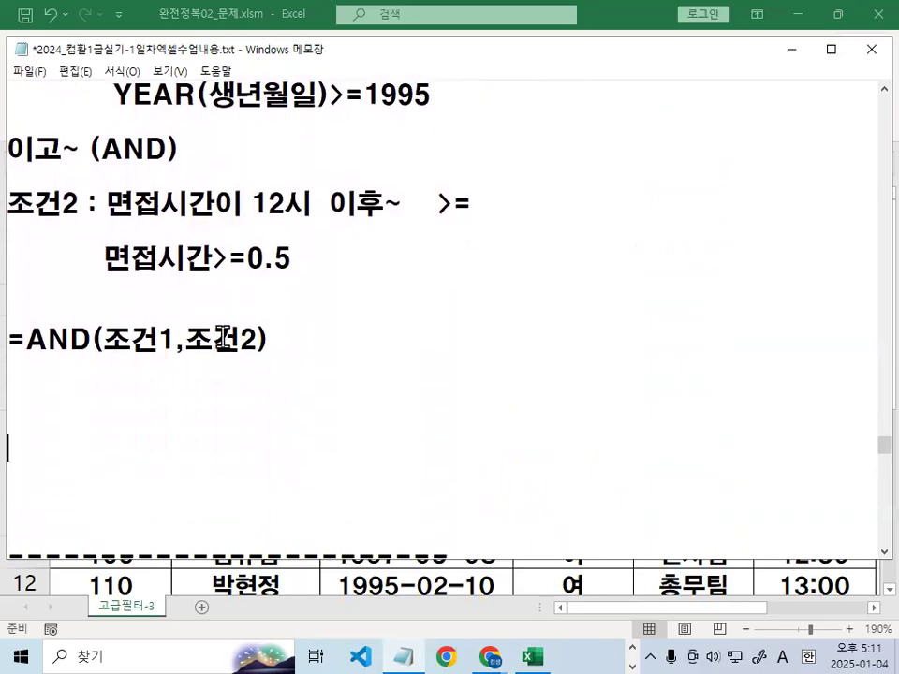
pyautogui.hotkey('ctrl', 'z')
# Insert blank lines between the descriptive AND formula and the =AND(YEAR(C3)>=1995,F3>=0.5) line
pyautogui.press('Up')
pyautogui.press('Return')
pyautogui.press('Return')
pyautogui.press('Return')
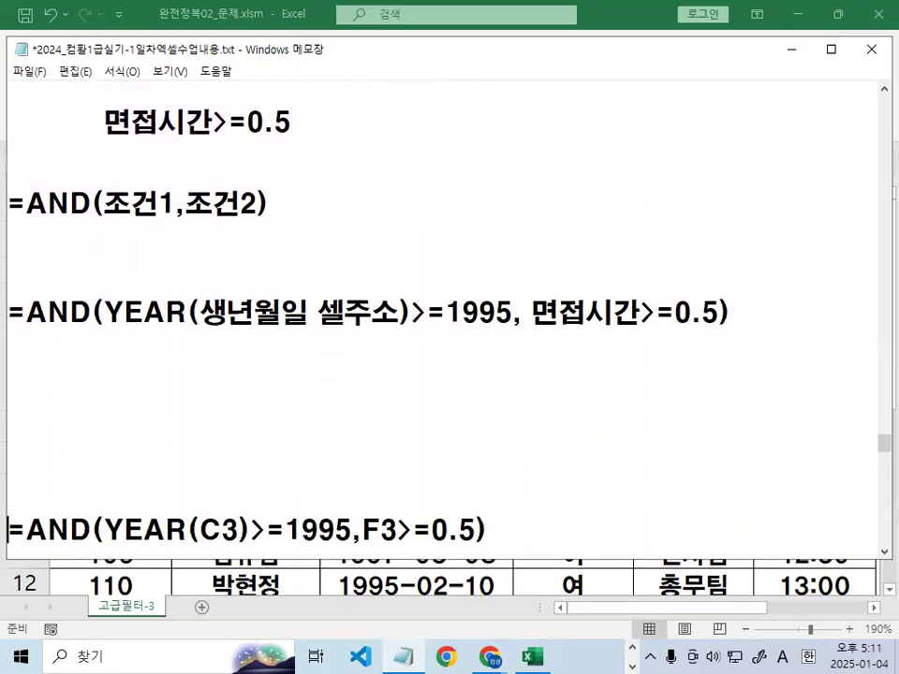
# Review both conditions inside the descriptive =AND(YEAR(생년월일 셀주소)>=1995, 면접시간>=0.5) formula
pyautogui.scroll(1, 239, 332)
pyautogui.moveTo(104, 394); pyautogui.dragTo(709, 393)
pyautogui.click(711, 391)
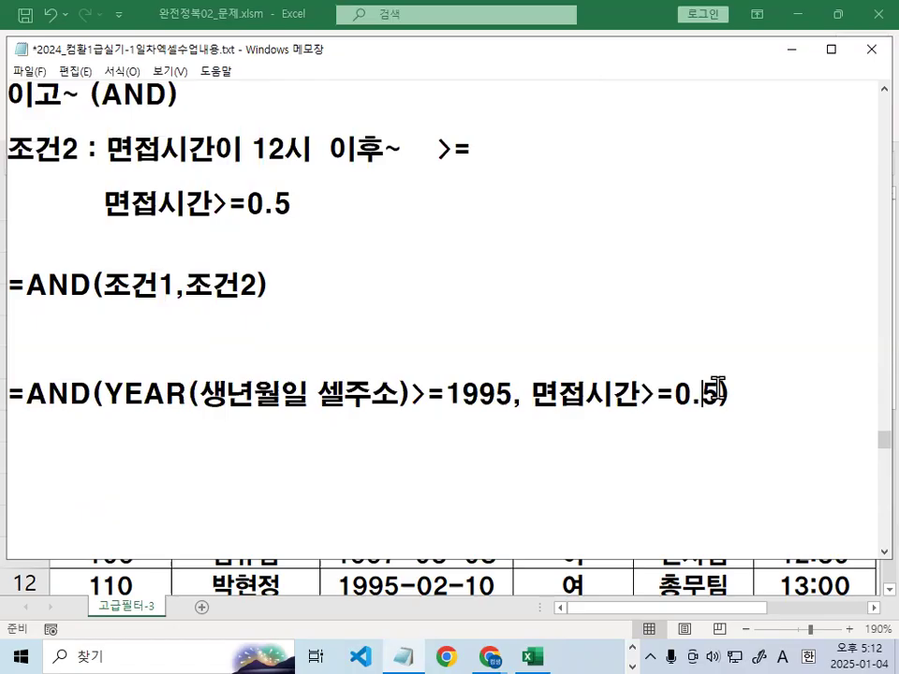
# Switch to the Excel worksheet and enter the criteria heading 조건 in cell A23 below the data table
pyautogui.click(792, 56)
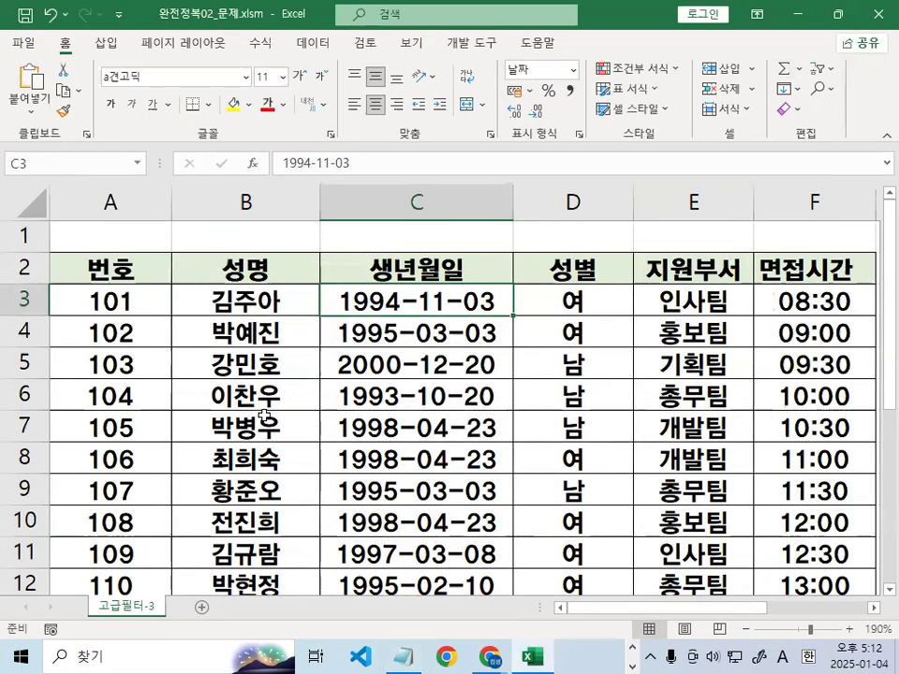
pyautogui.scroll(-4, 265, 419)
pyautogui.scroll(-3, 265, 418)
pyautogui.click(95, 265)
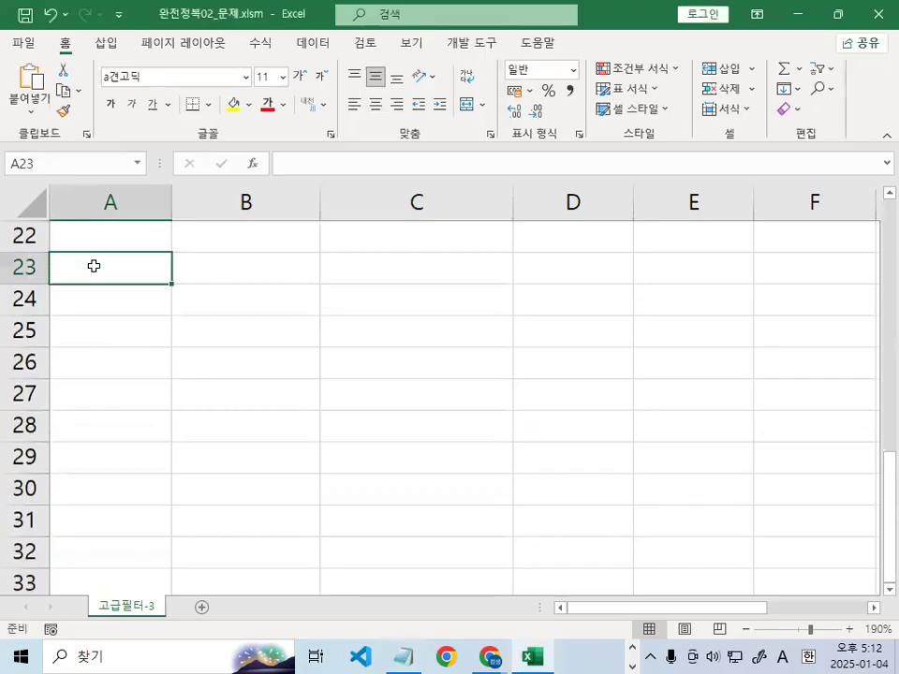
pyautogui.write('WHRJS')
pyautogui.press('BackSpace')
pyautogui.press('BackSpace')
pyautogui.press('BackSpace')
pyautogui.press('BackSpace')
pyautogui.press('BackSpace')
pyautogui.press('Hangul')
pyautogui.write('조건')
pyautogui.press('Return')
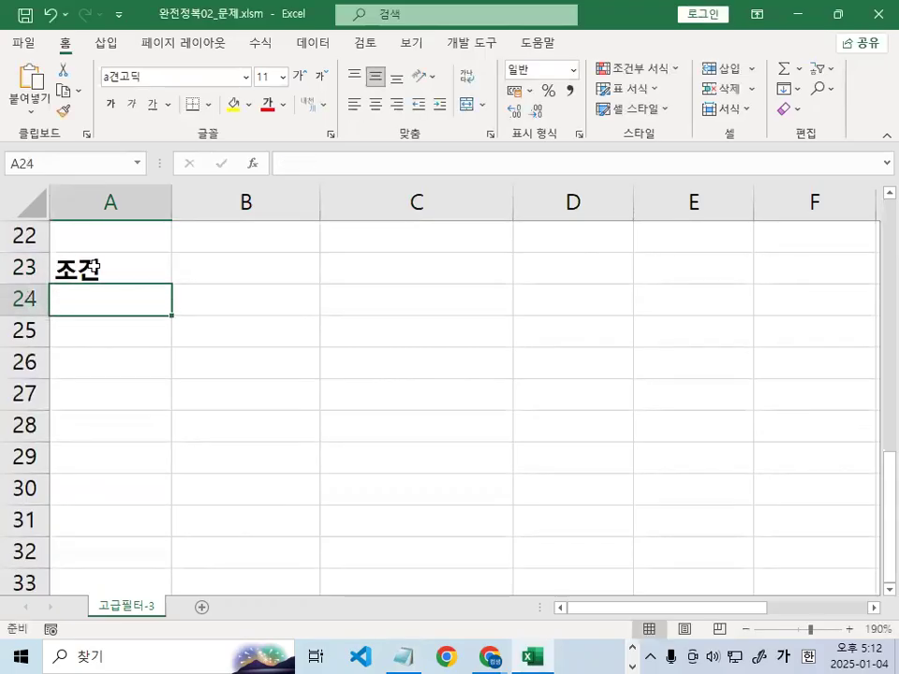
# Start a formula in cell A24 with AND and a nested YEAR function: =AND(YEAR(
pyautogui.press('Hangul')
pyautogui.write('=AND(')
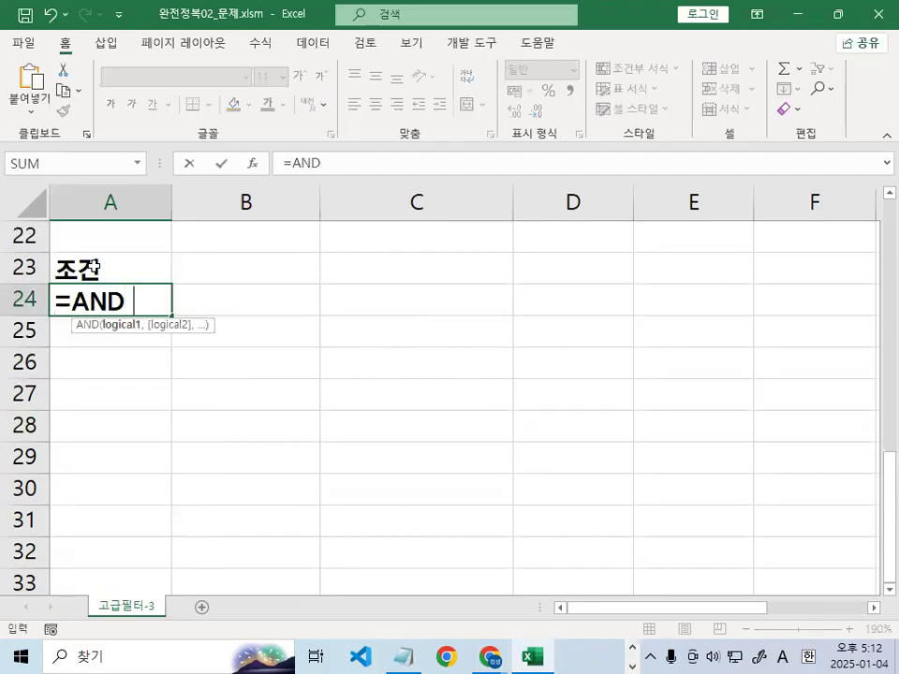
pyautogui.write('Y')
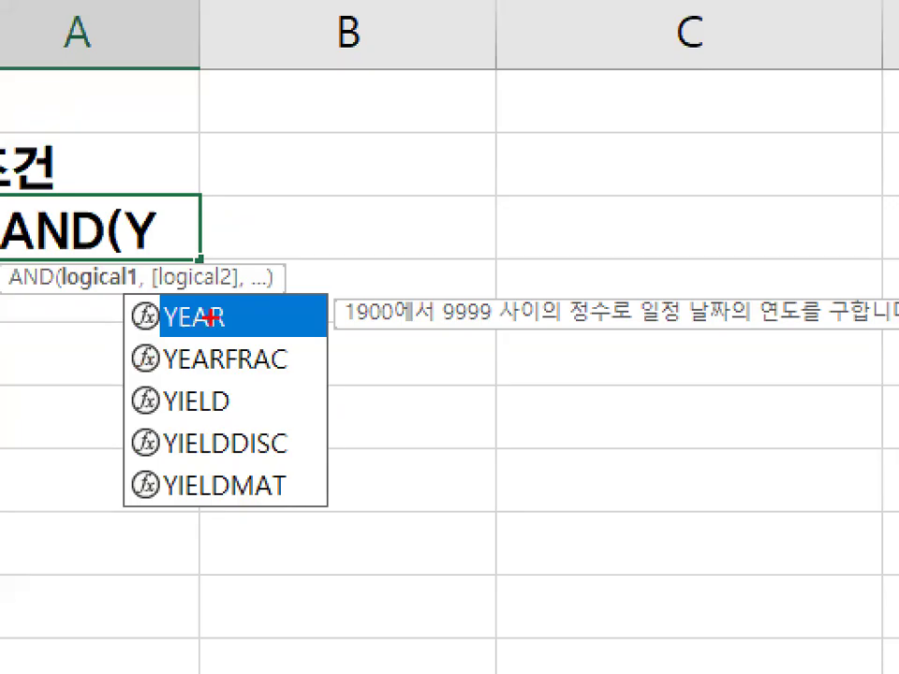
pyautogui.moveTo(195, 348)
pyautogui.mouseDown()
pyautogui.moveTo(145, 347)
pyautogui.moveTo(191, 351)
pyautogui.mouseUp()
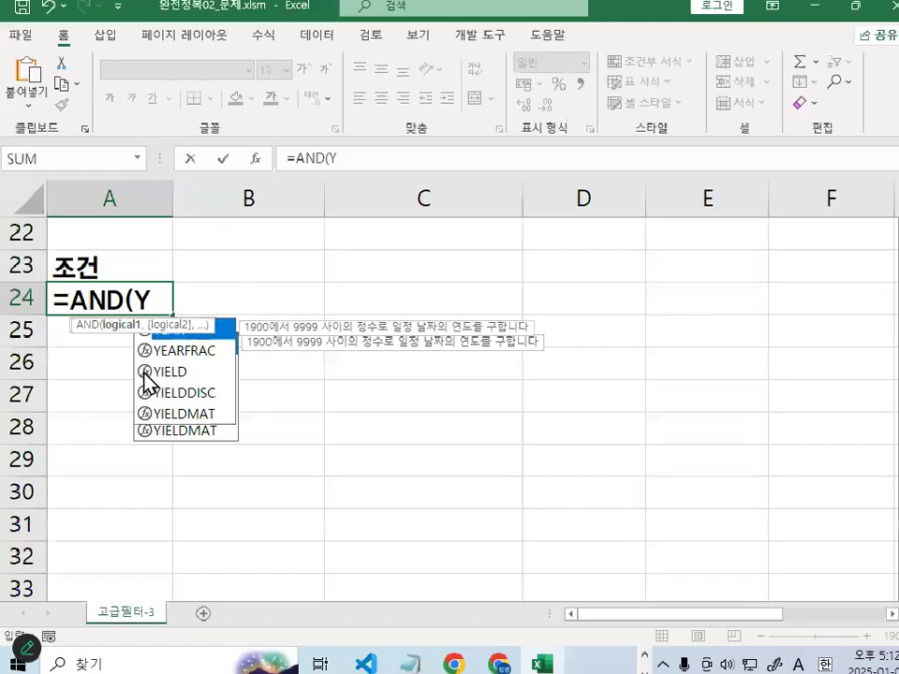
pyautogui.doubleClick(166, 339)
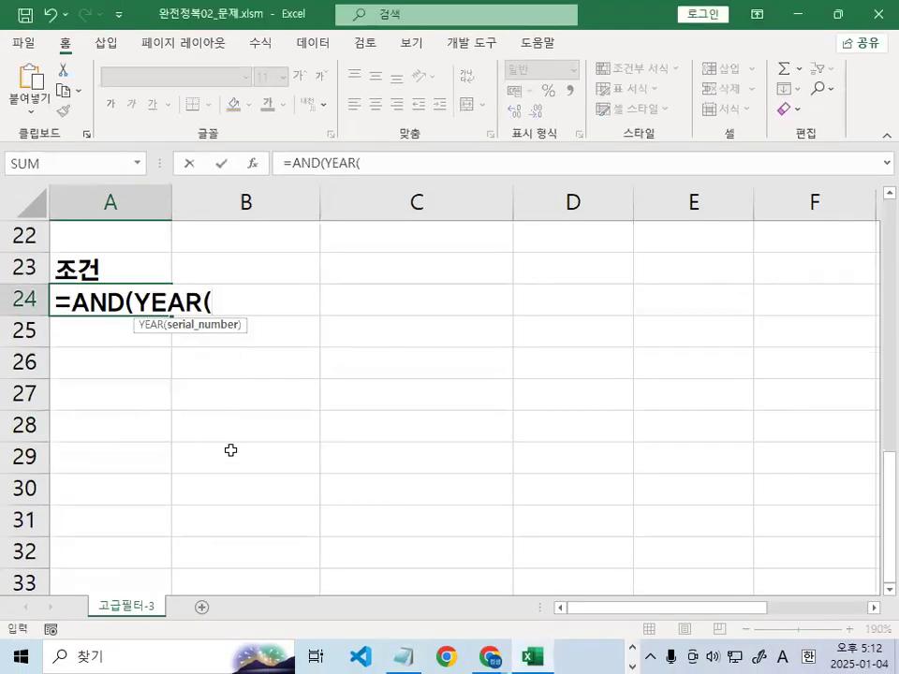
# Complete the formula's first condition as YEAR(C3)>=1995, referencing the first record's 생년월일 cell
pyautogui.scroll(7, 213, 452)
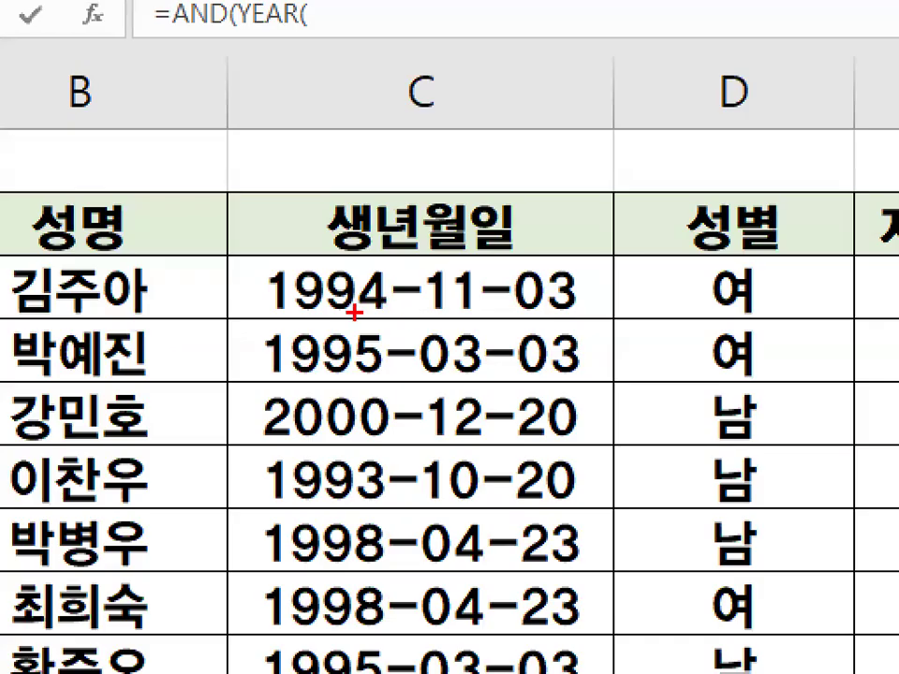
pyautogui.moveTo(259, 317); pyautogui.dragTo(578, 317)
pyautogui.moveTo(425, 267)
pyautogui.mouseDown()
pyautogui.moveTo(482, 245)
pyautogui.moveTo(534, 181)
pyautogui.mouseUp()
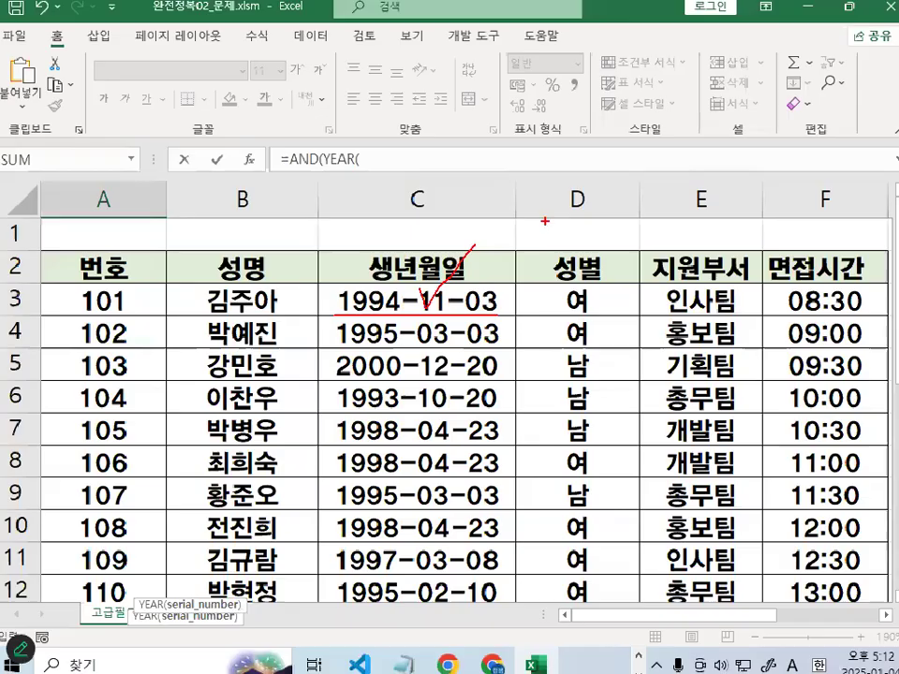
pyautogui.press('Escape')
pyautogui.click(370, 287)
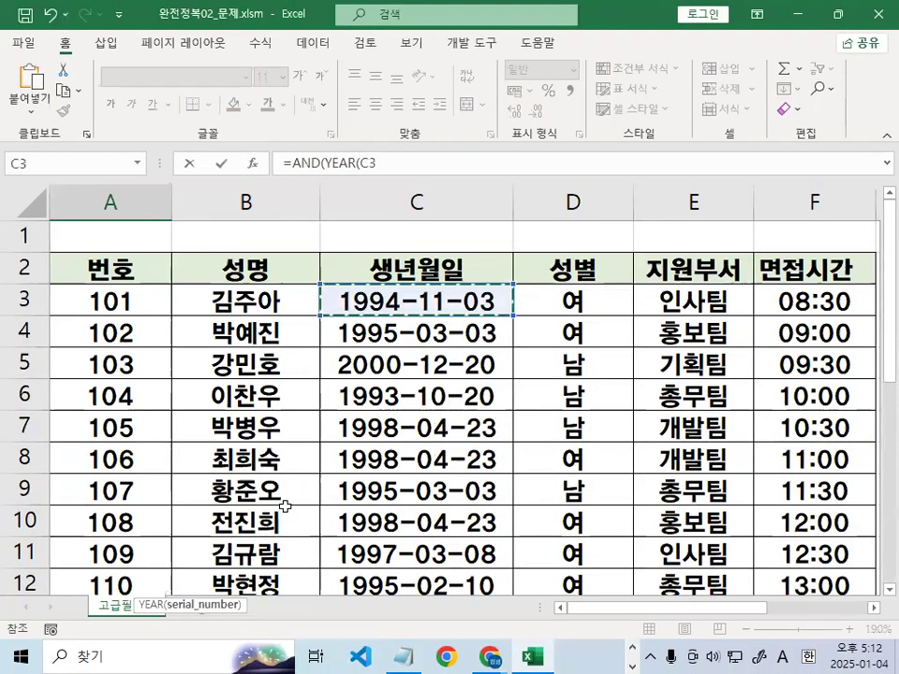
pyautogui.scroll(-6, 287, 511)
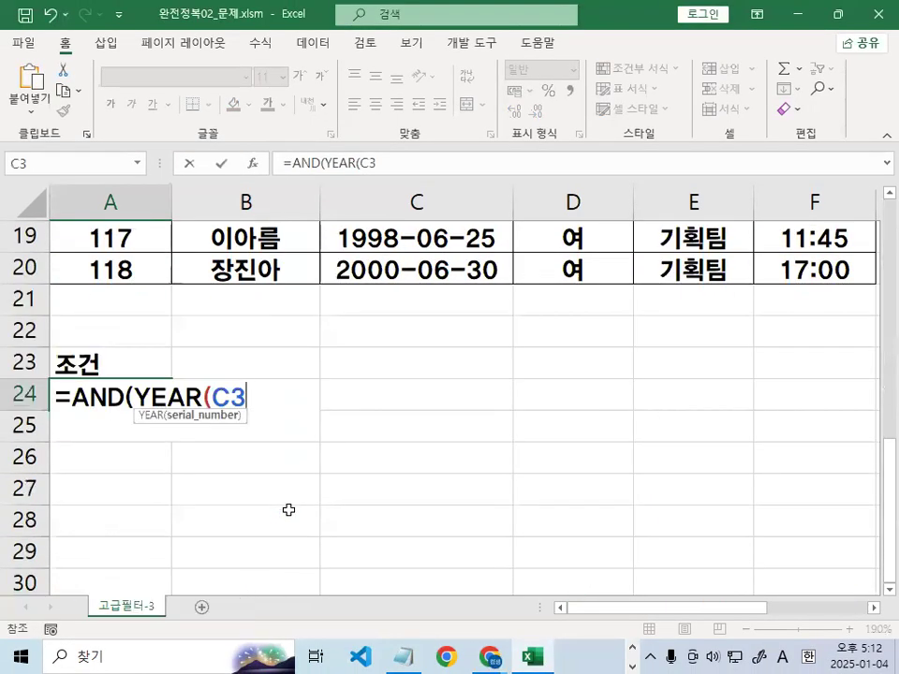
pyautogui.write(')')
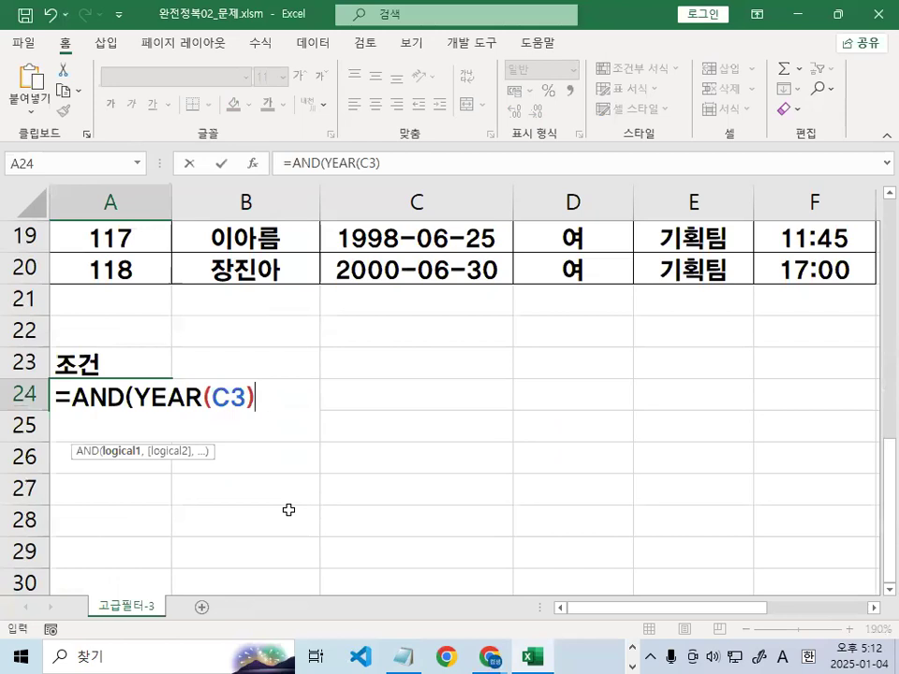
pyautogui.write('>=1')
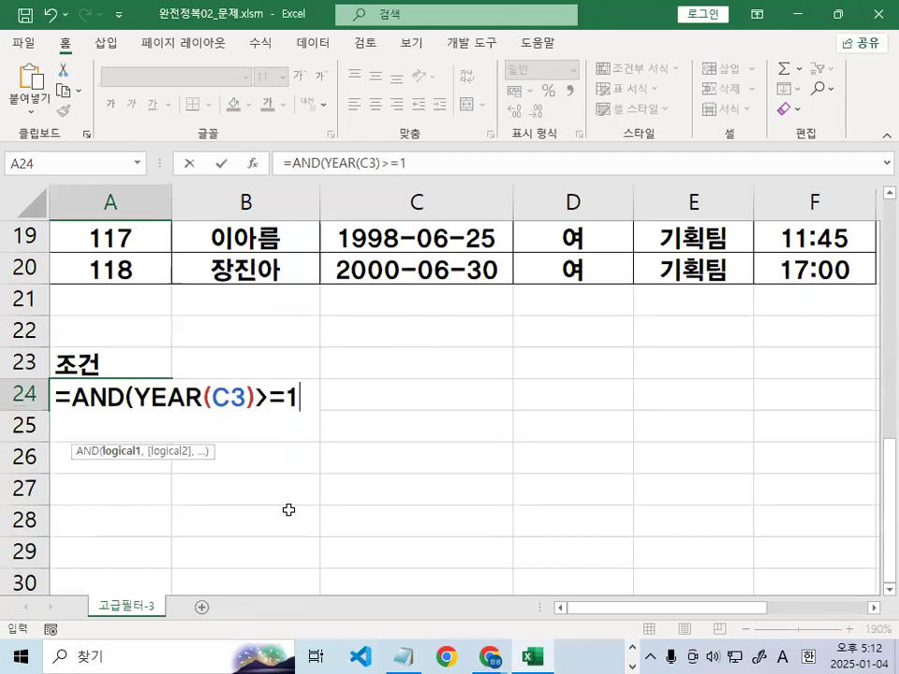
pyautogui.write('995')
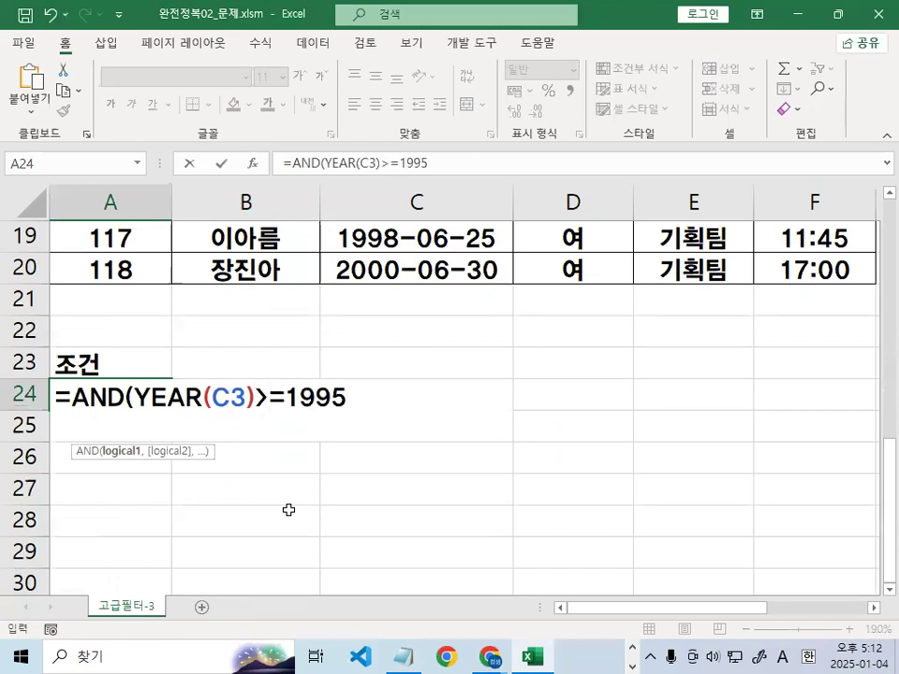
pyautogui.write(',')
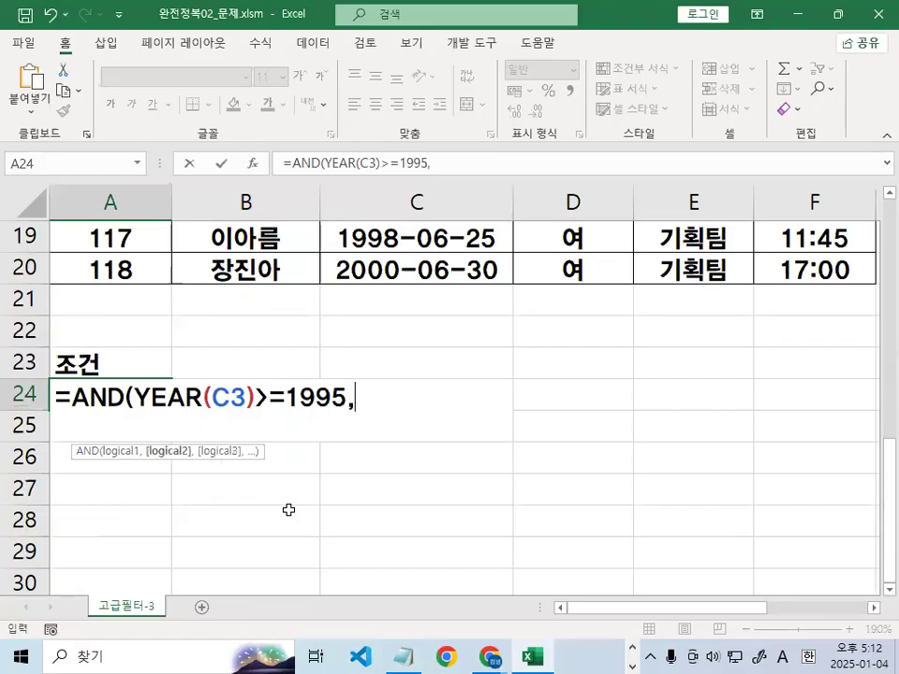
# Add F3>=0.5 as the second condition, referencing the first record's 면접시간 cell, and enter the finished AND formula
pyautogui.scroll(6, 547, 461)
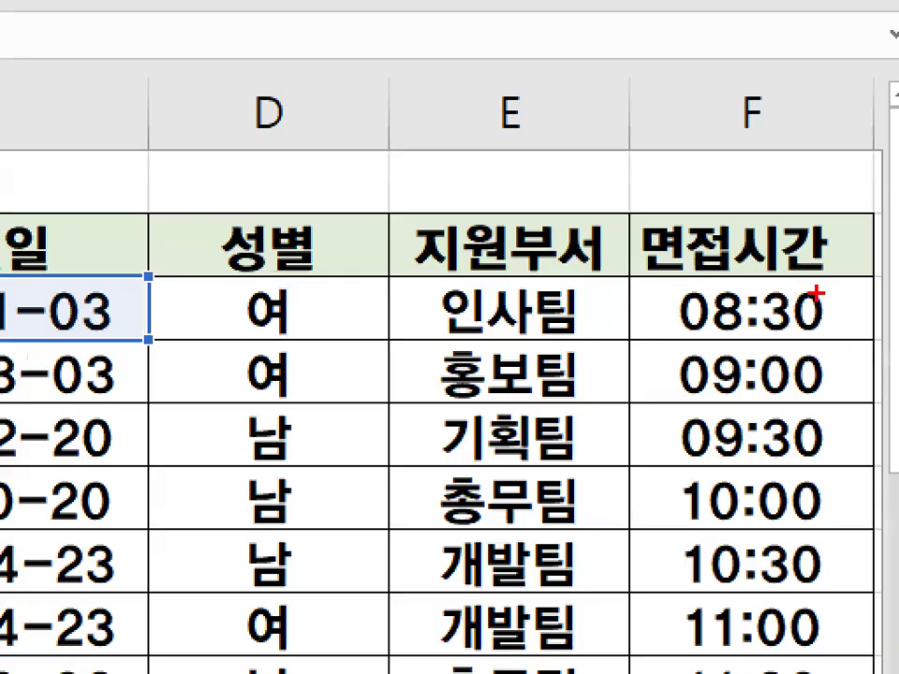
pyautogui.moveTo(816, 294)
pyautogui.mouseDown()
pyautogui.moveTo(815, 321)
pyautogui.moveTo(834, 287)
pyautogui.mouseUp()
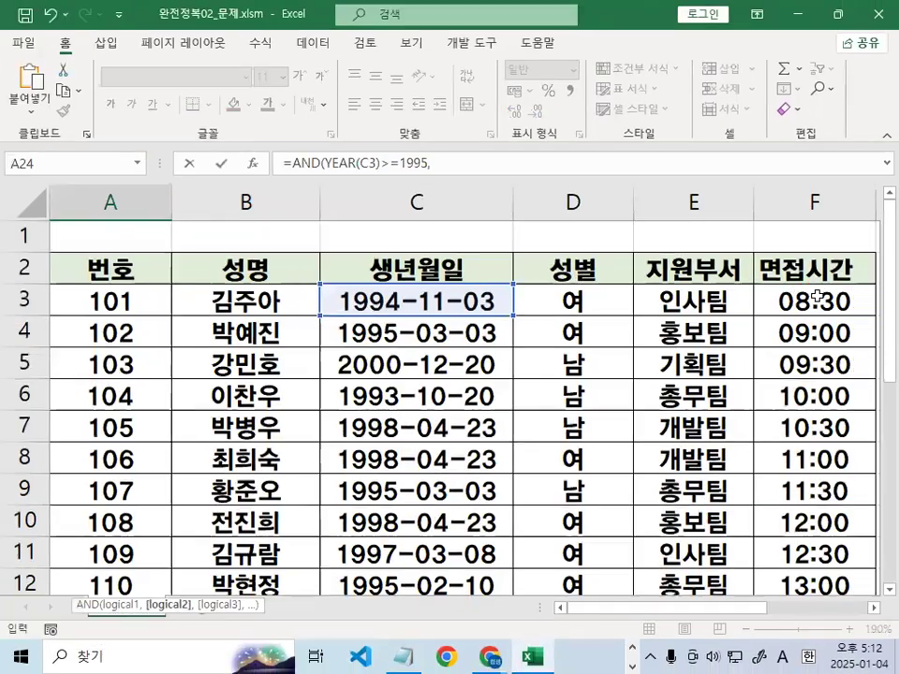
pyautogui.click(817, 297)
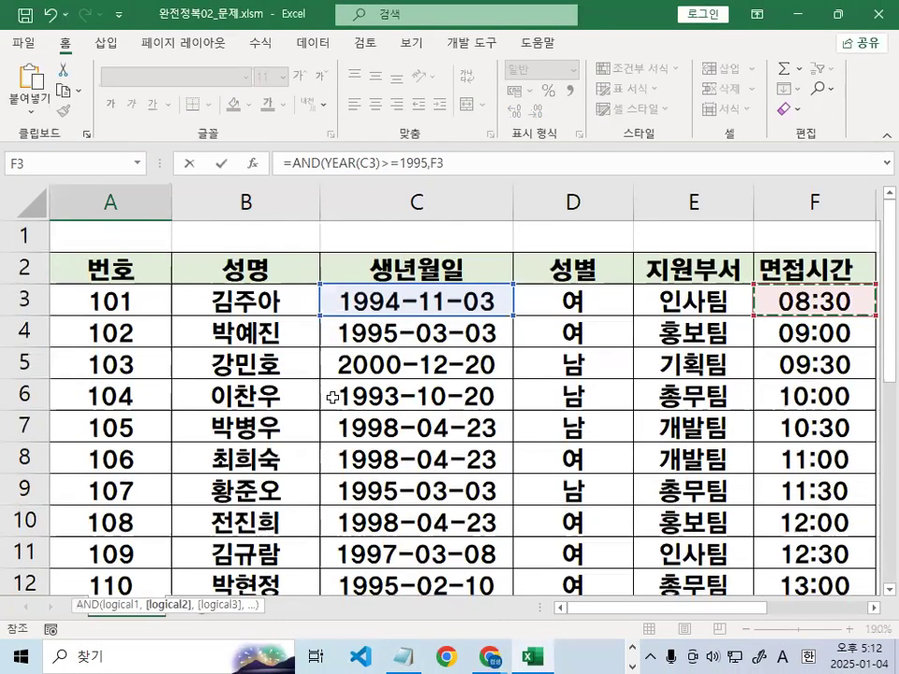
pyautogui.scroll(-7, 327, 395)
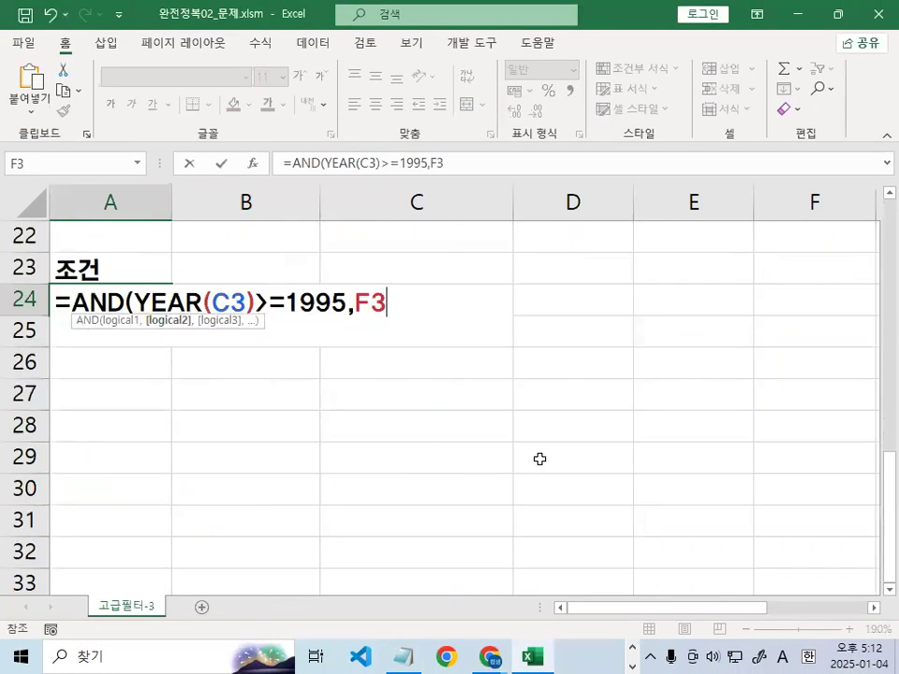
pyautogui.write('>=')
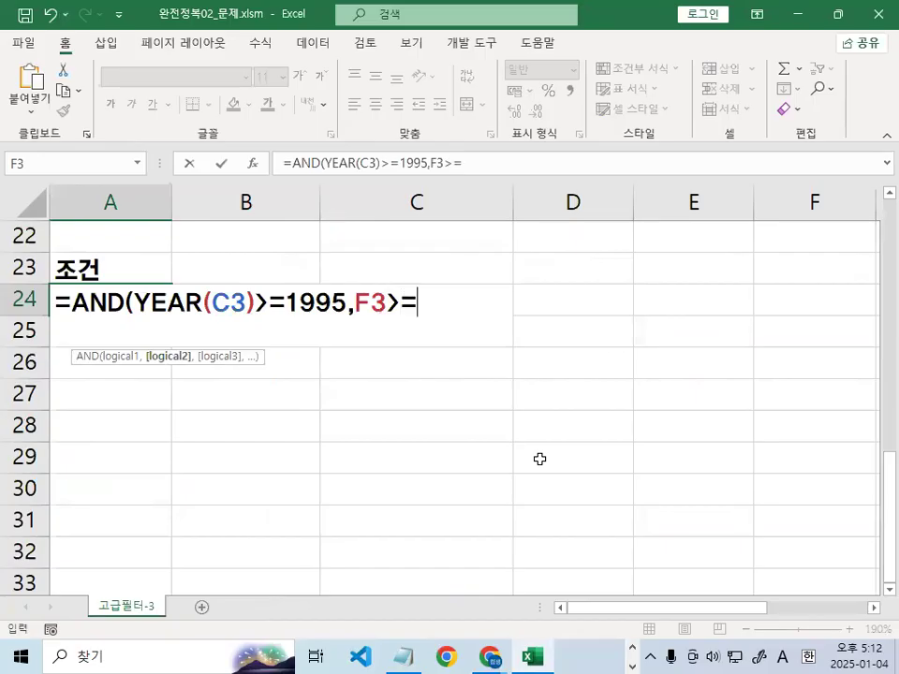
pyautogui.write('0.5')
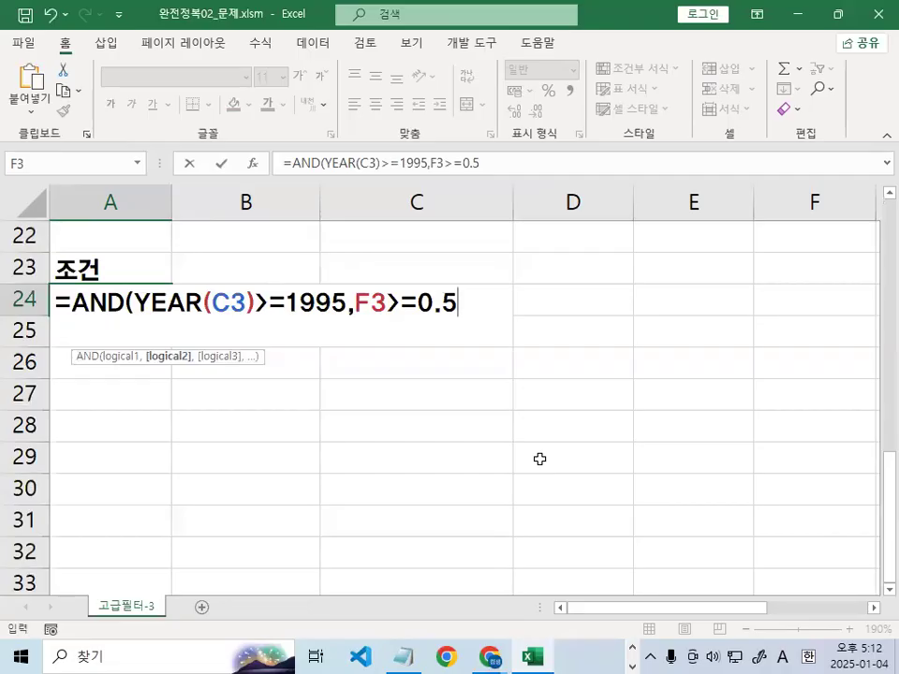
pyautogui.write(')')
pyautogui.press('Return')
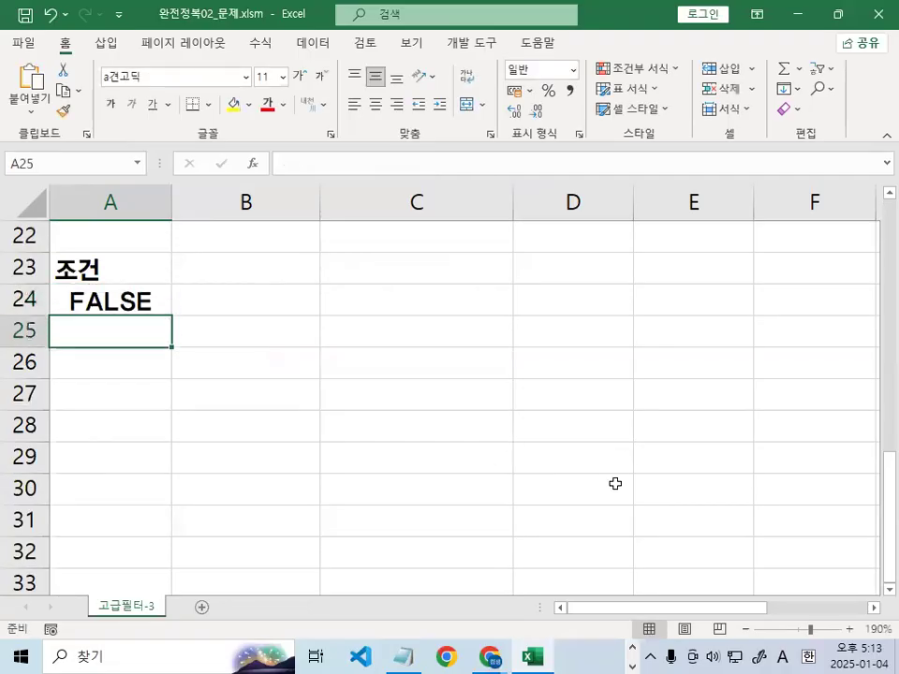
# Return to the Notepad notes and place =AND(YEAR(C3)>=1995,F3>=0.5) directly beneath the descriptive AND formula, with blank lines below it
pyautogui.click(148, 305)
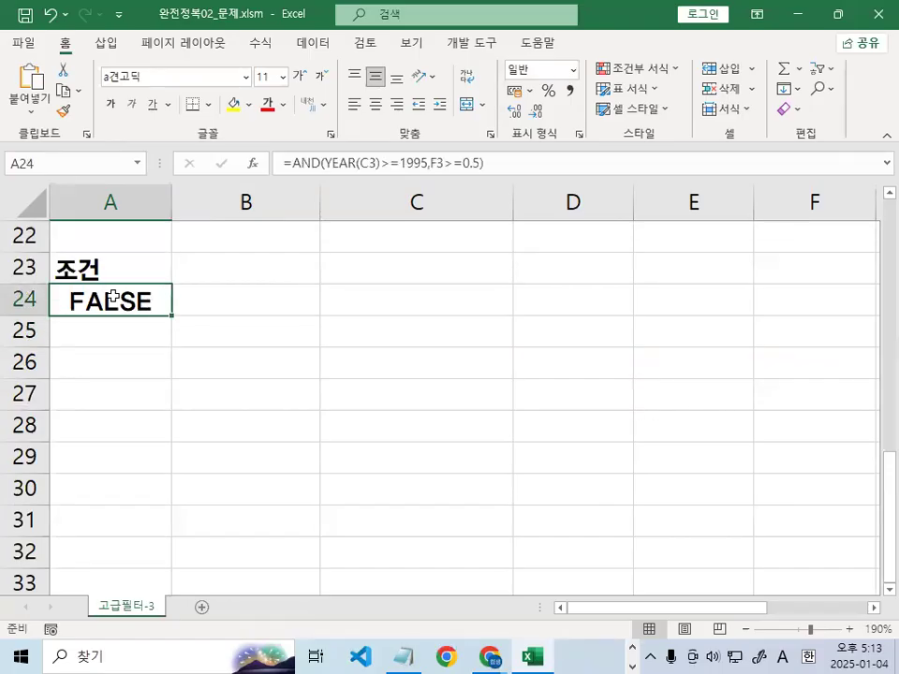
pyautogui.click(402, 656)
pyautogui.click(236, 439)
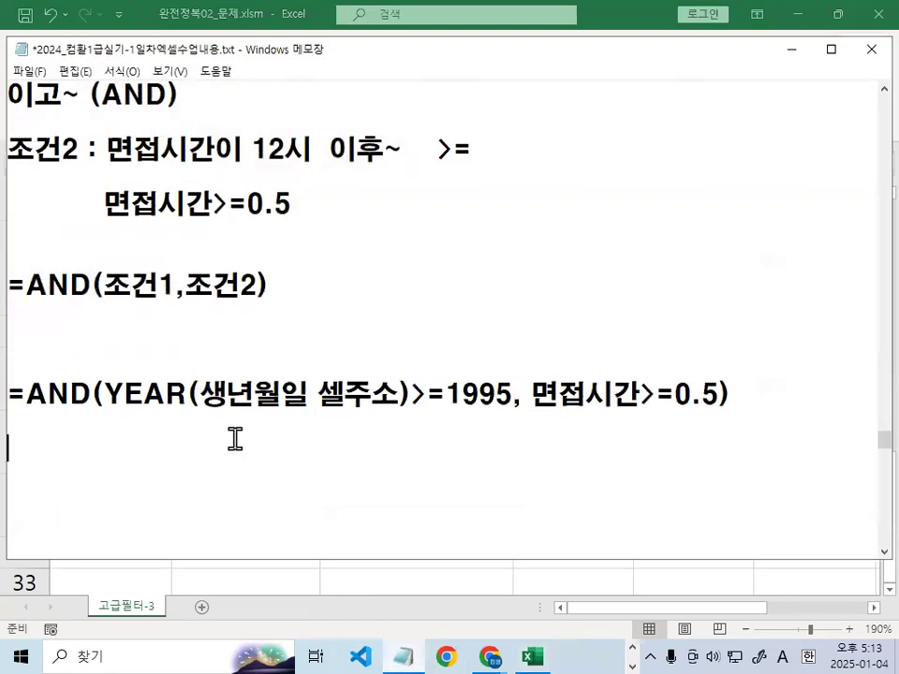
pyautogui.press('Return')
pyautogui.hotkey('ctrl', 'v')
pyautogui.press('Delete')
pyautogui.press('Down')
pyautogui.press('Down')
pyautogui.press('Down')
pyautogui.press('Down')
pyautogui.press('Down')
pyautogui.press('Down')
pyautogui.press('Down')
pyautogui.press('Down')
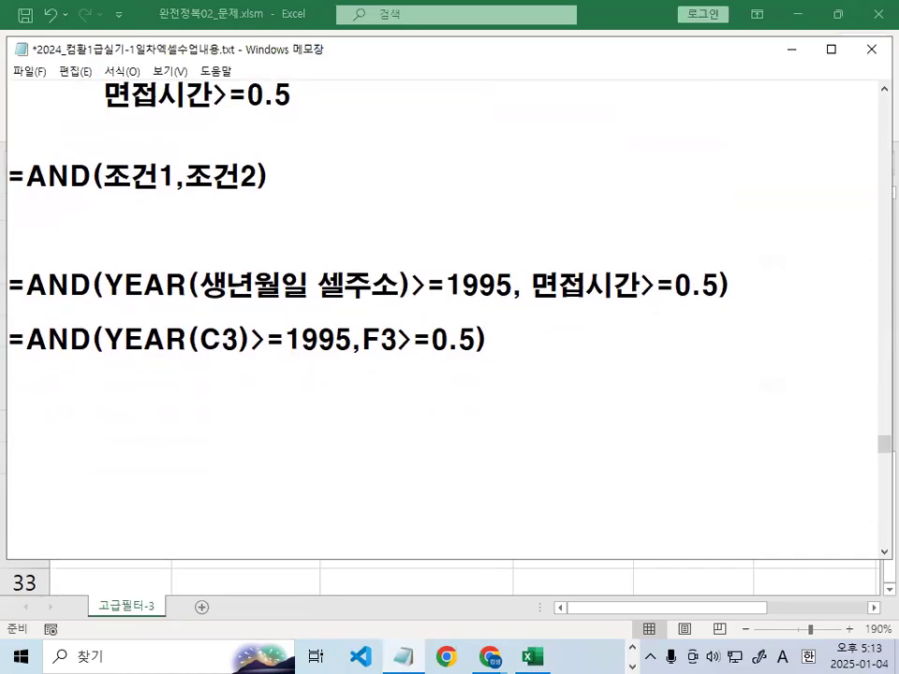
# Point out the parentheses around C3 in the formula line and delete the closing parenthesis after C3
pyautogui.moveTo(205, 306); pyautogui.dragTo(225, 386)
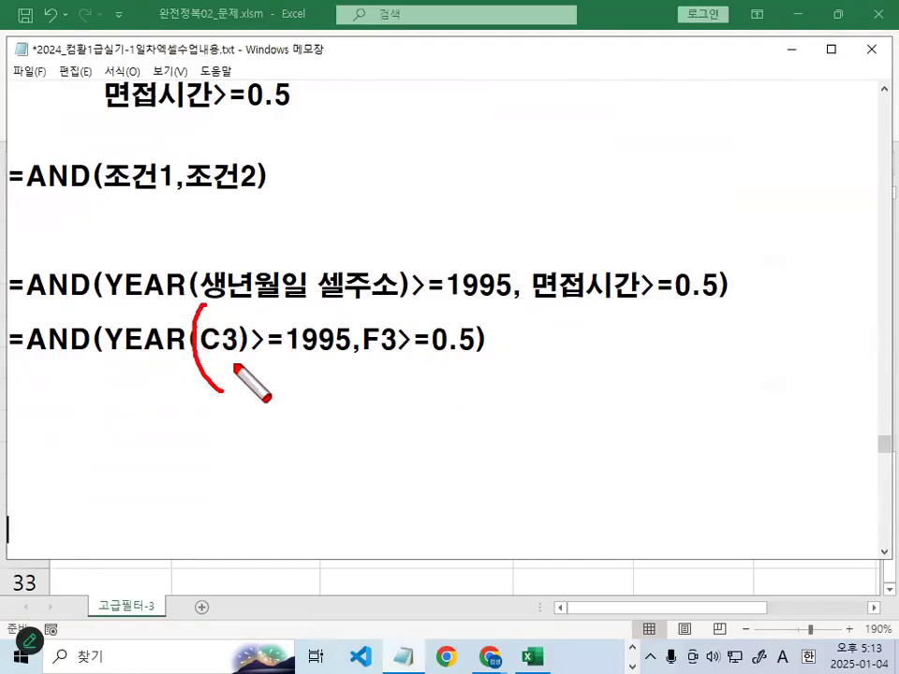
pyautogui.moveTo(230, 302); pyautogui.dragTo(232, 400)
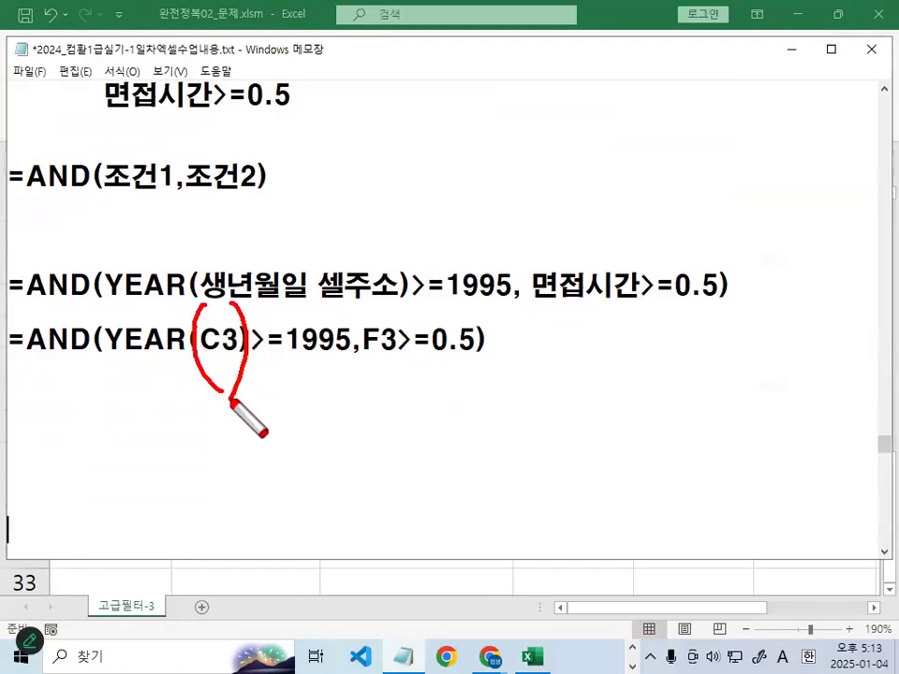
pyautogui.press('Escape')
pyautogui.click(238, 347)
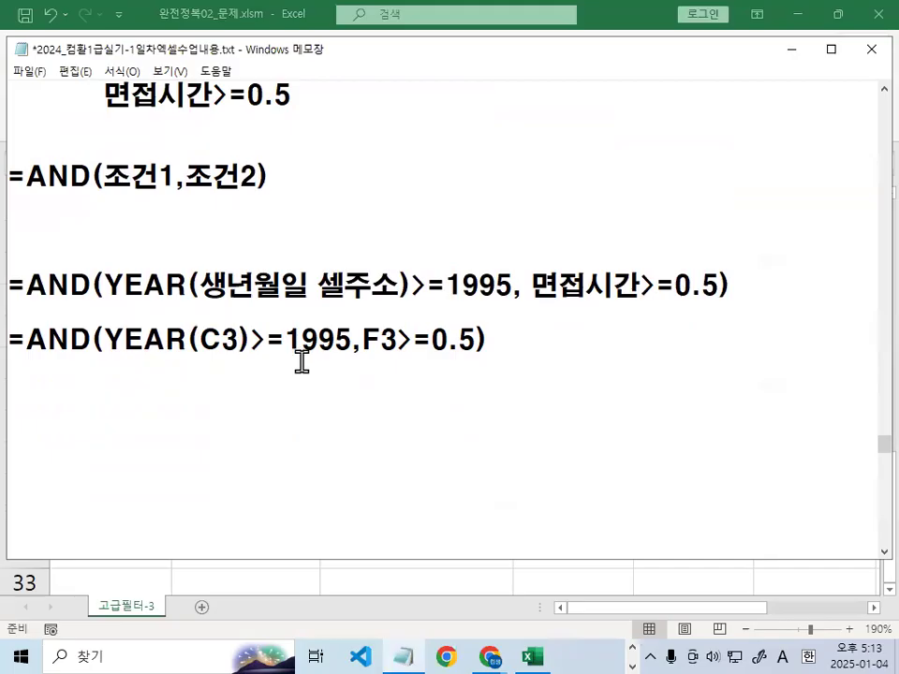
pyautogui.press('Delete')
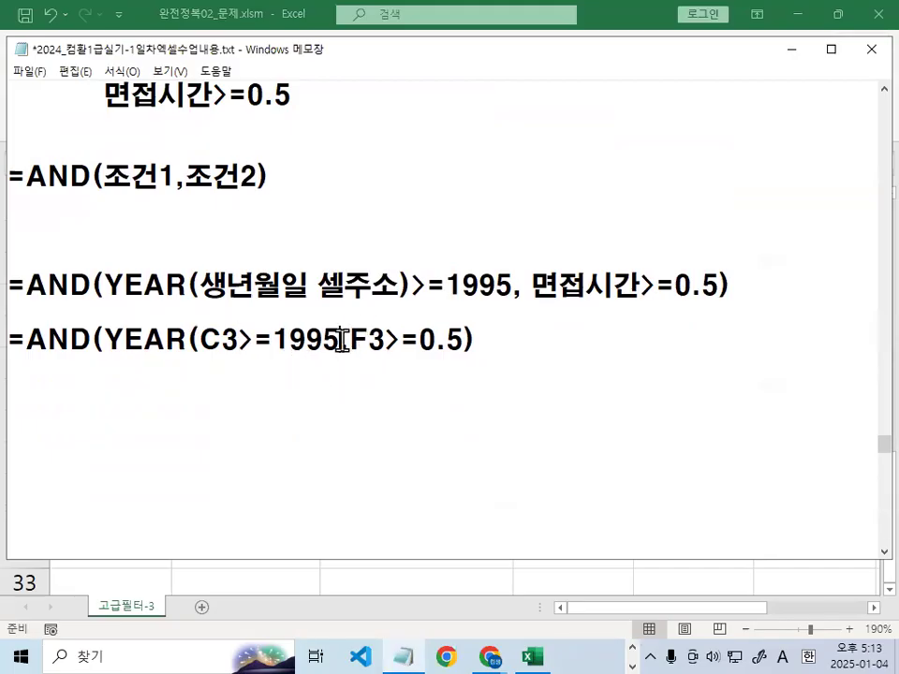
# Examine the C3>=1995 part that follows YEAR's opening parenthesis in the altered formula
pyautogui.hotkey('ctrl', '1')
pyautogui.moveTo(193, 359); pyautogui.dragTo(461, 354)
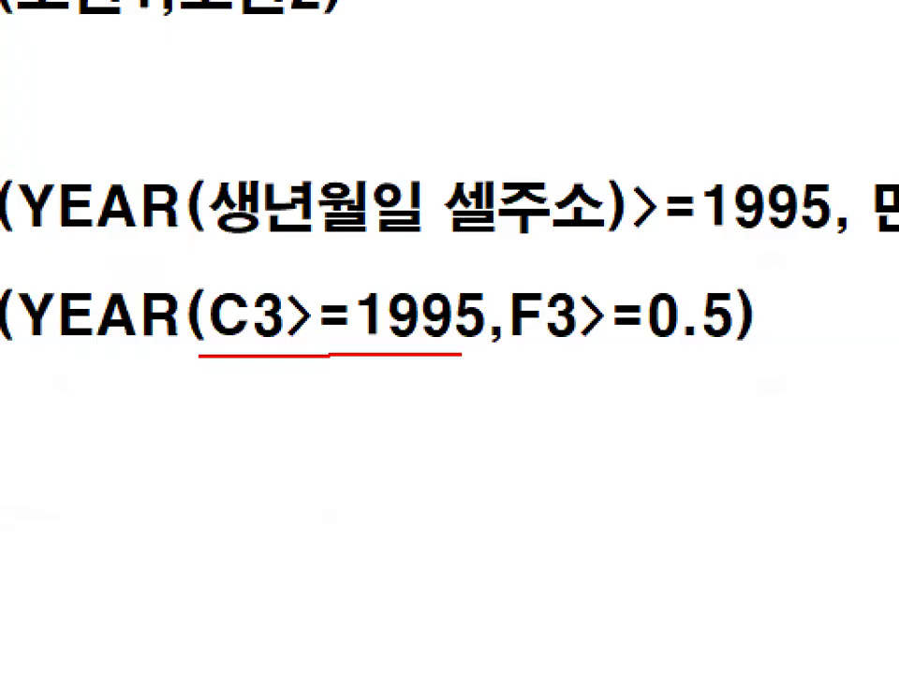
pyautogui.moveTo(295, 281); pyautogui.dragTo(347, 183)
pyautogui.press('Escape')
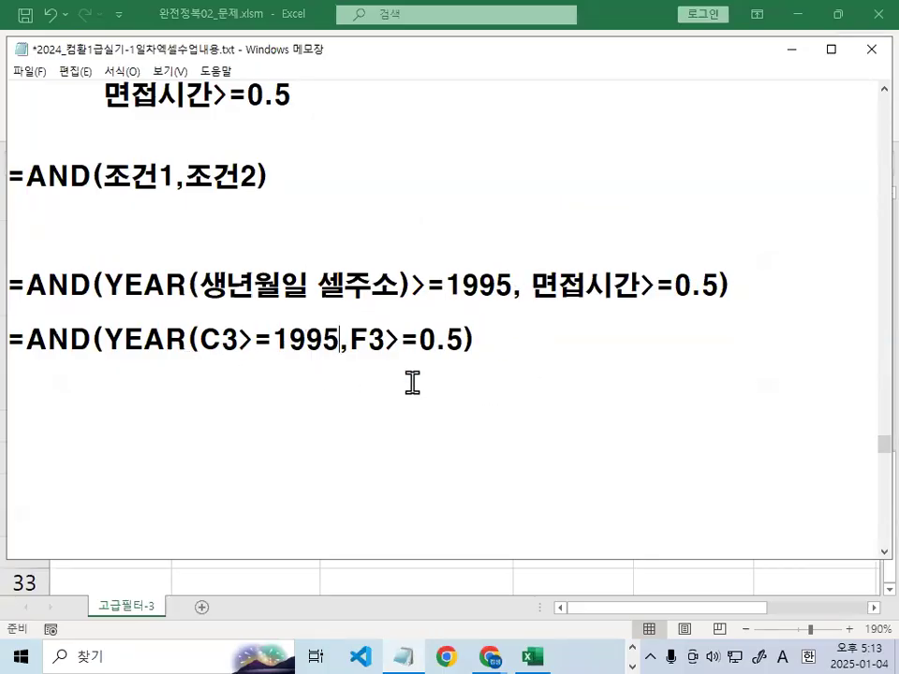
# Reinsert the closing parenthesis after C3 so the line reads =AND(YEAR(C3)>=1995,F3>=0.5)
pyautogui.moveTo(239, 340); pyautogui.dragTo(255, 340)
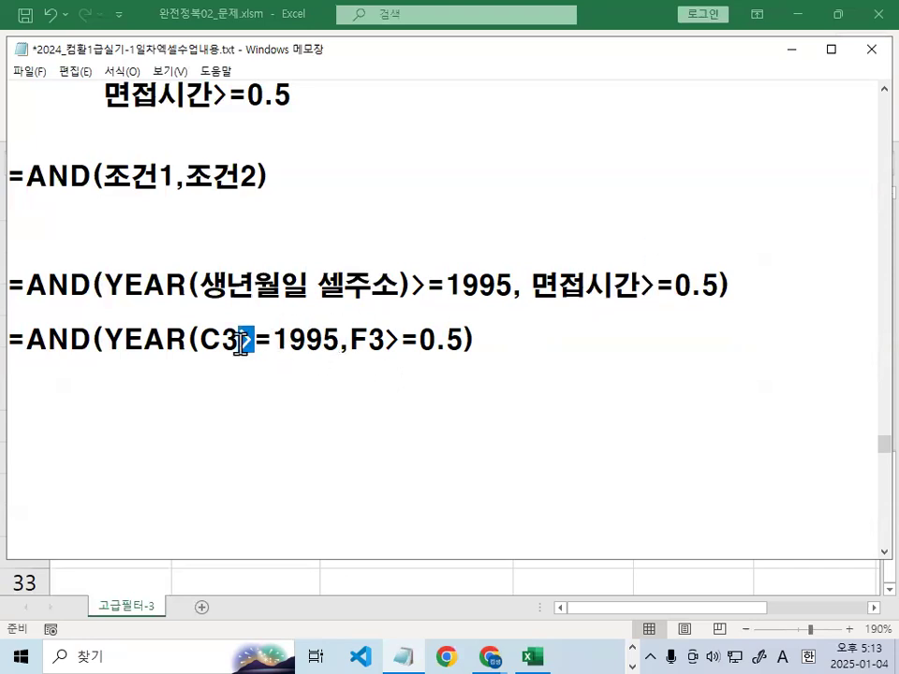
pyautogui.press('Left')
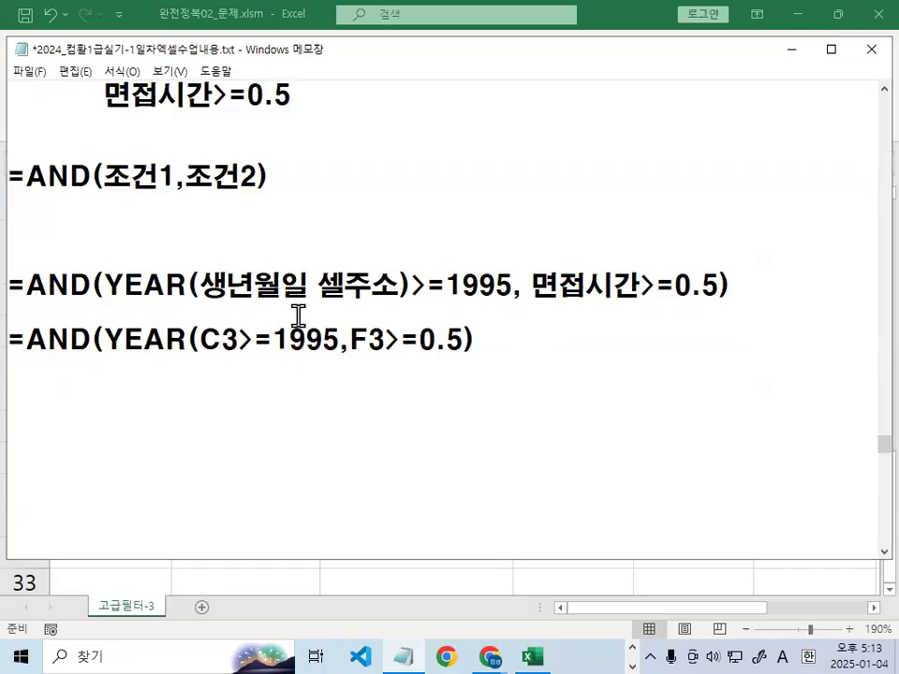
pyautogui.write(')')
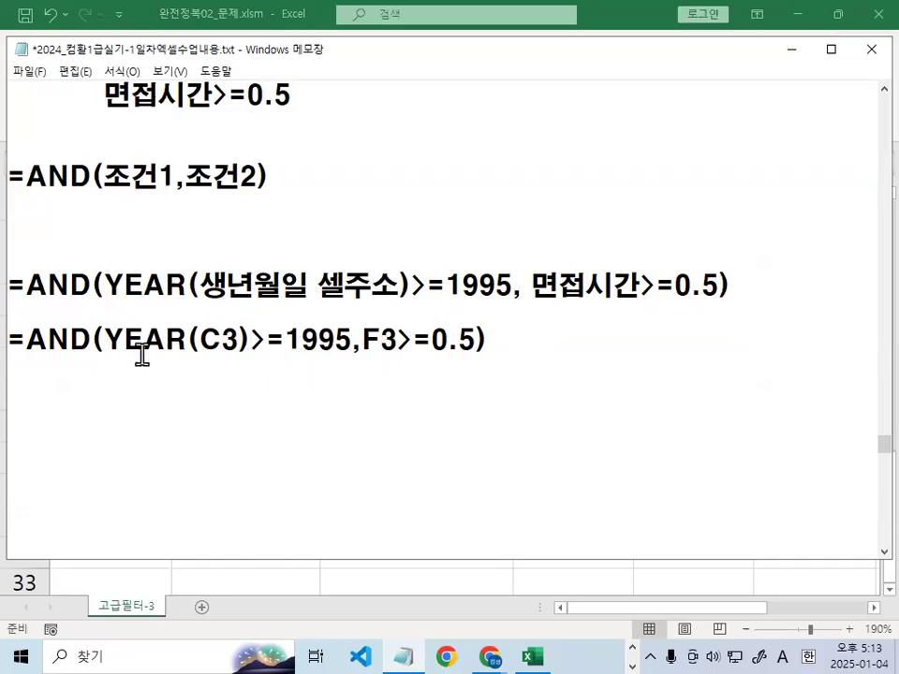
# Return to the Excel workbook and copy the 성명, 생년월일, 지원부서 and 면접시간 headers from row 2 of the source table
pyautogui.moveTo(23, 339); pyautogui.dragTo(479, 328)
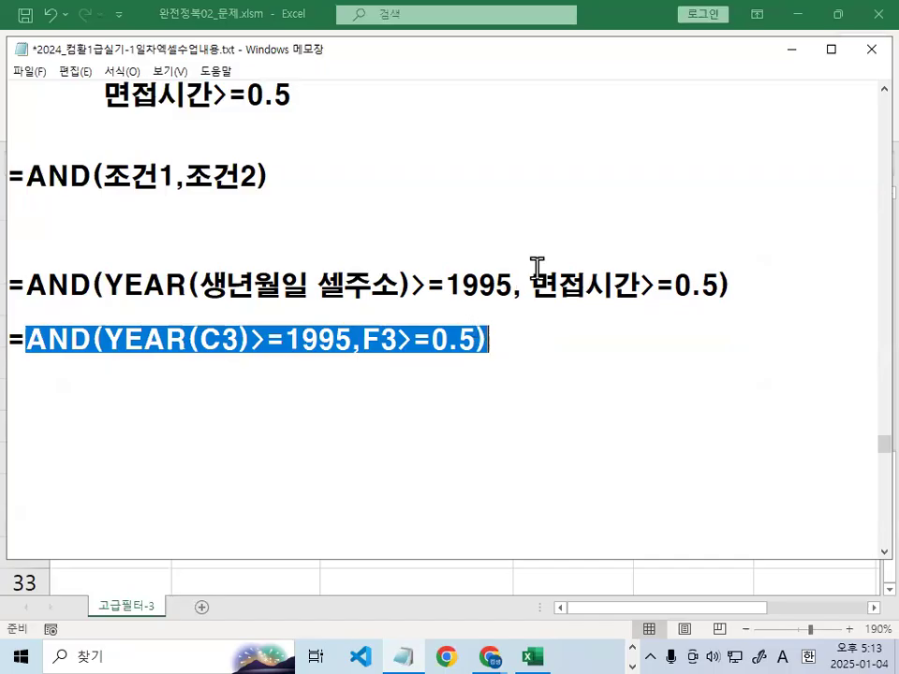
pyautogui.click(794, 52)
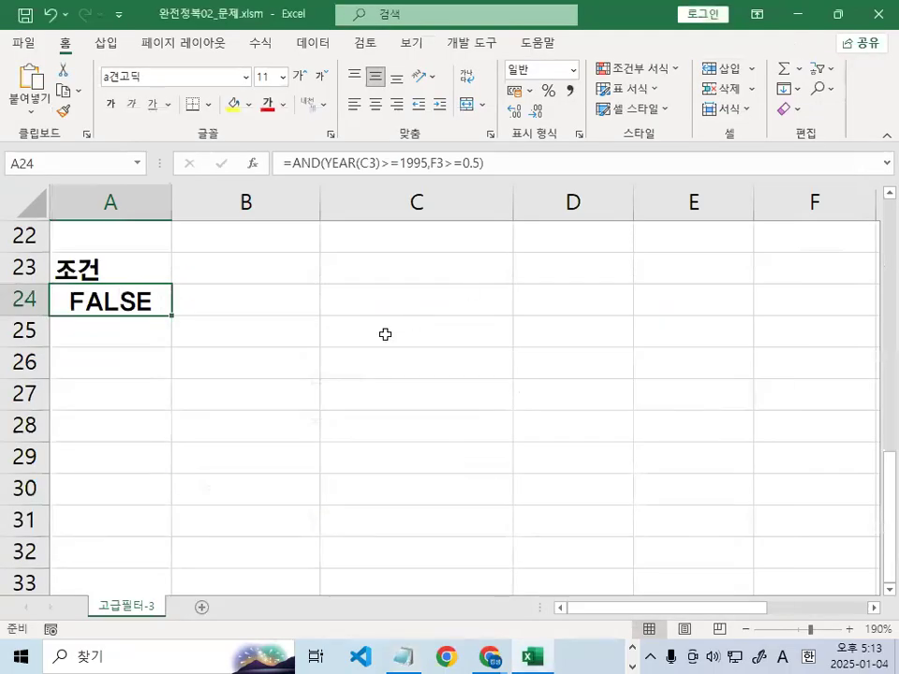
pyautogui.click(416, 300)
pyautogui.scroll(4, 384, 429)
pyautogui.scroll(3, 391, 431)
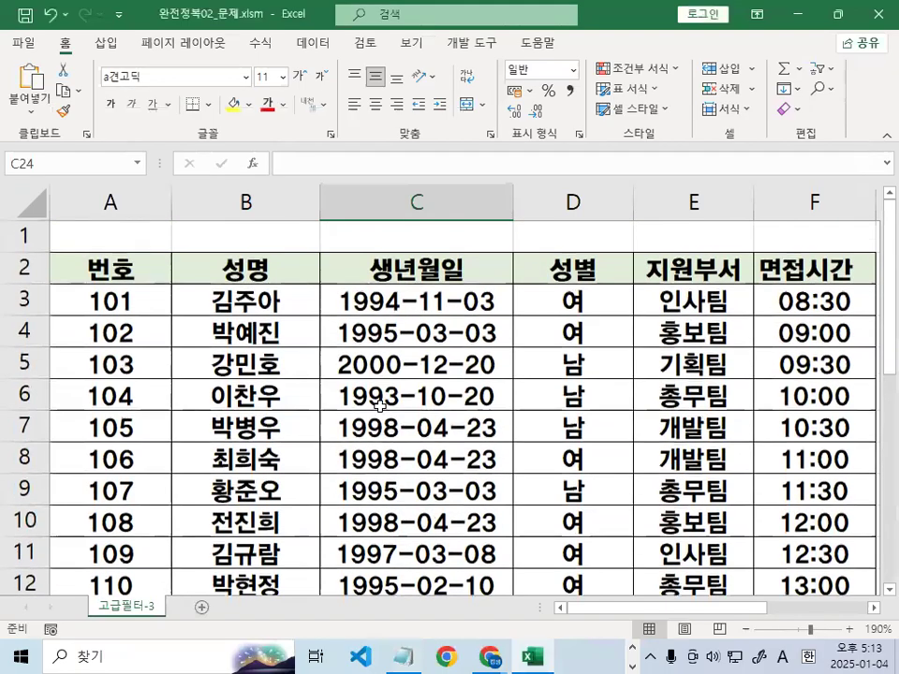
pyautogui.moveTo(283, 273); pyautogui.dragTo(398, 265)
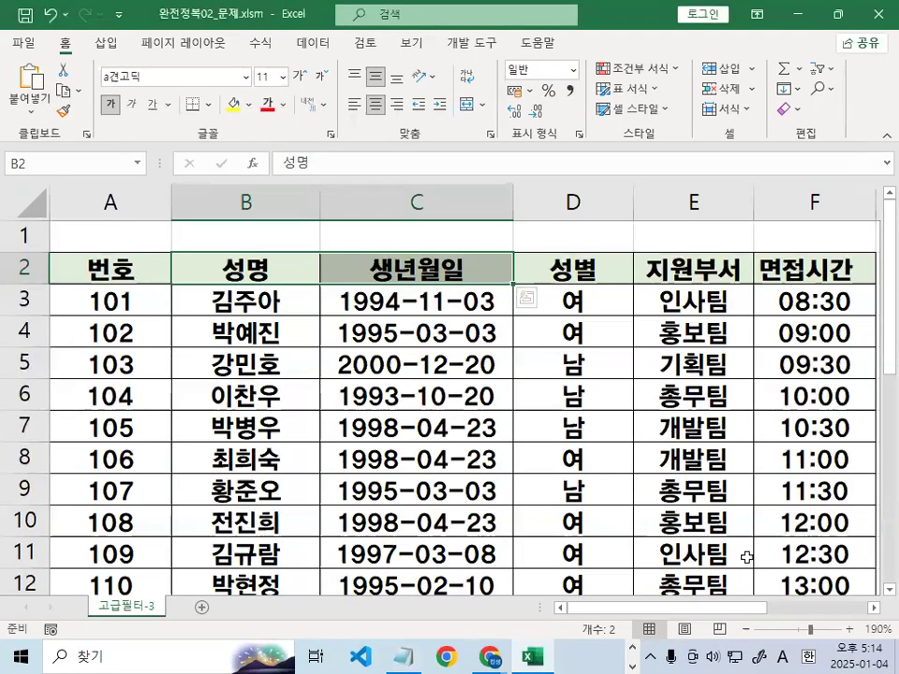
pyautogui.hscroll(2, 721, 496)
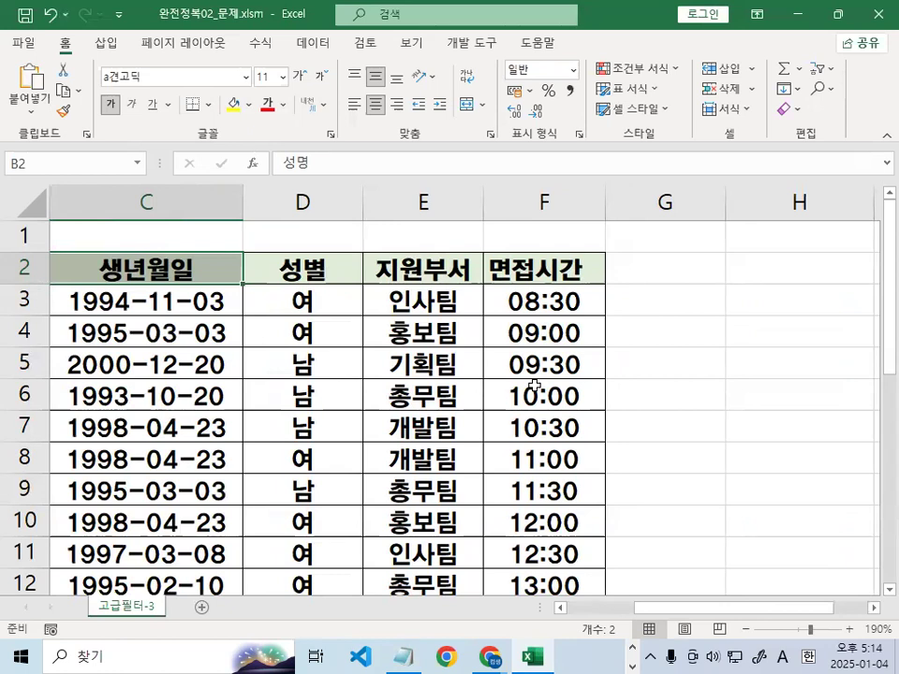
pyautogui.keyDown('ctrl'); pyautogui.click(389, 268); pyautogui.keyUp('ctrl')
pyautogui.moveTo(497, 268); pyautogui.dragTo(530, 268)
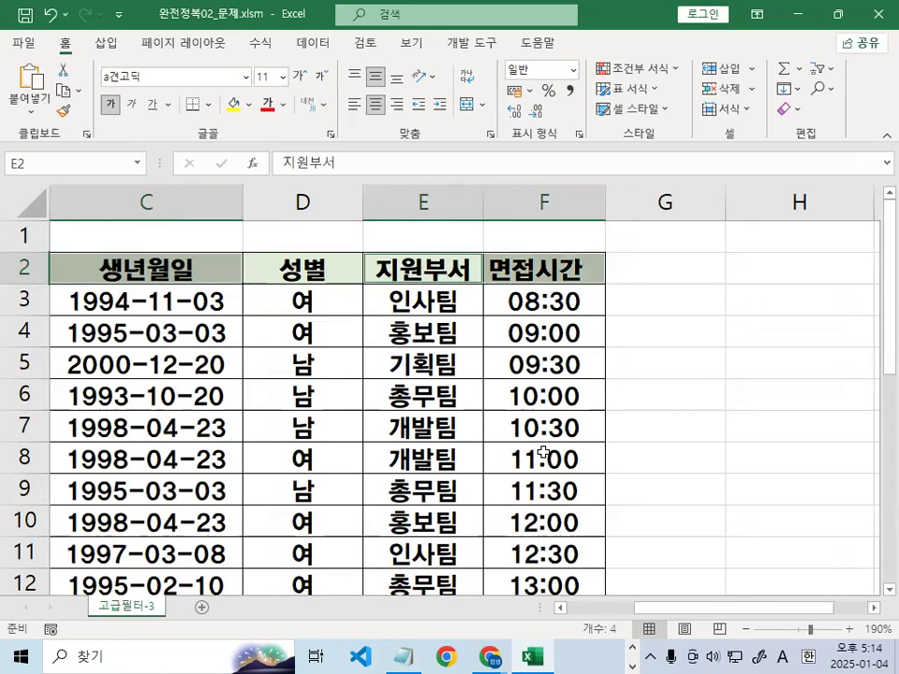
pyautogui.hotkey('ctrl', 'c')
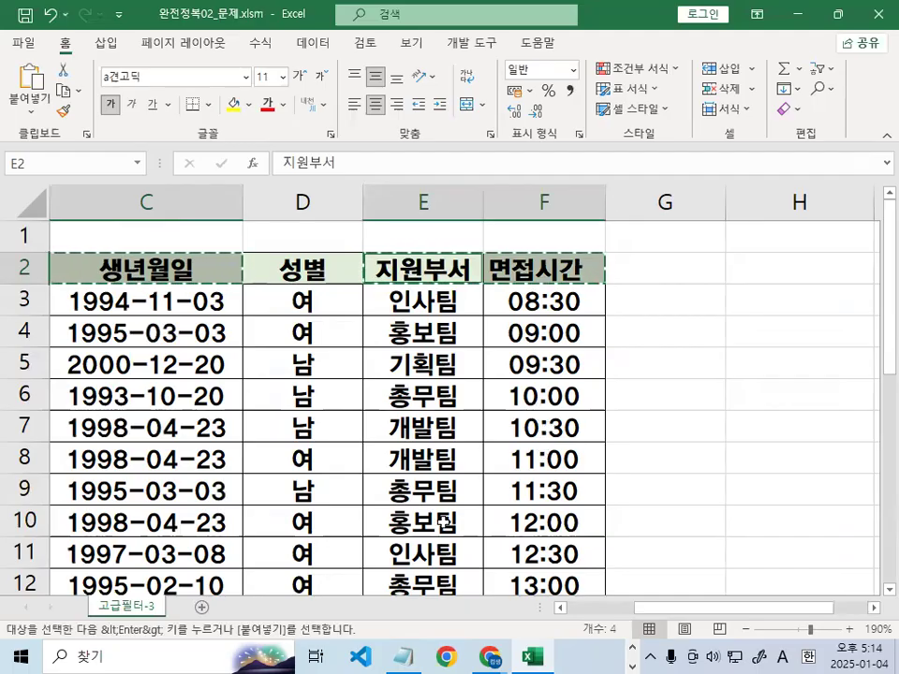
# Paste the four copied headers starting at cell A26, below the 조건 range
pyautogui.moveTo(685, 610); pyautogui.dragTo(569, 613)
pyautogui.scroll(-7, 387, 544)
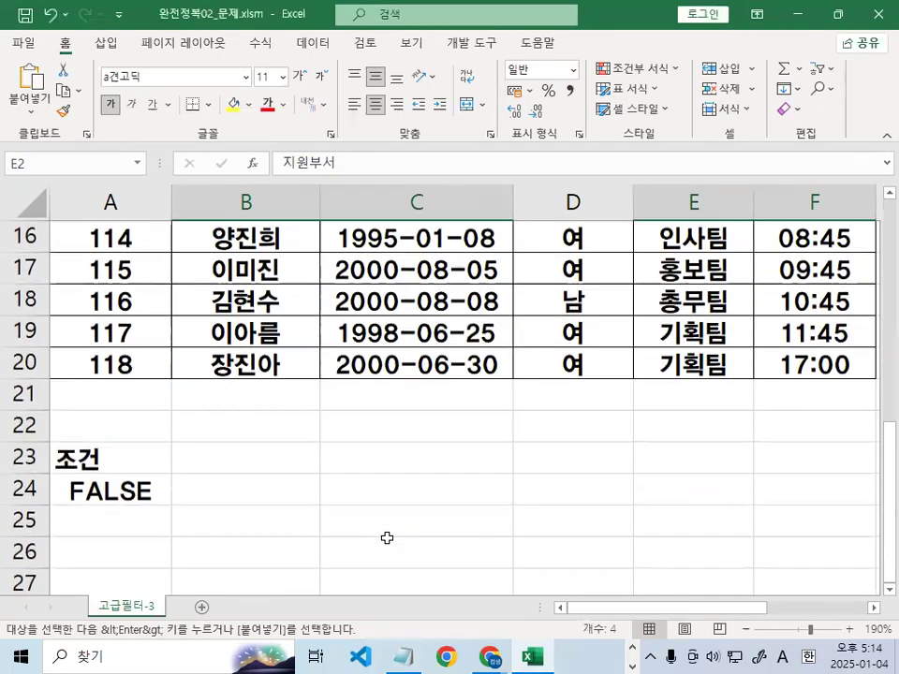
pyautogui.click(106, 363)
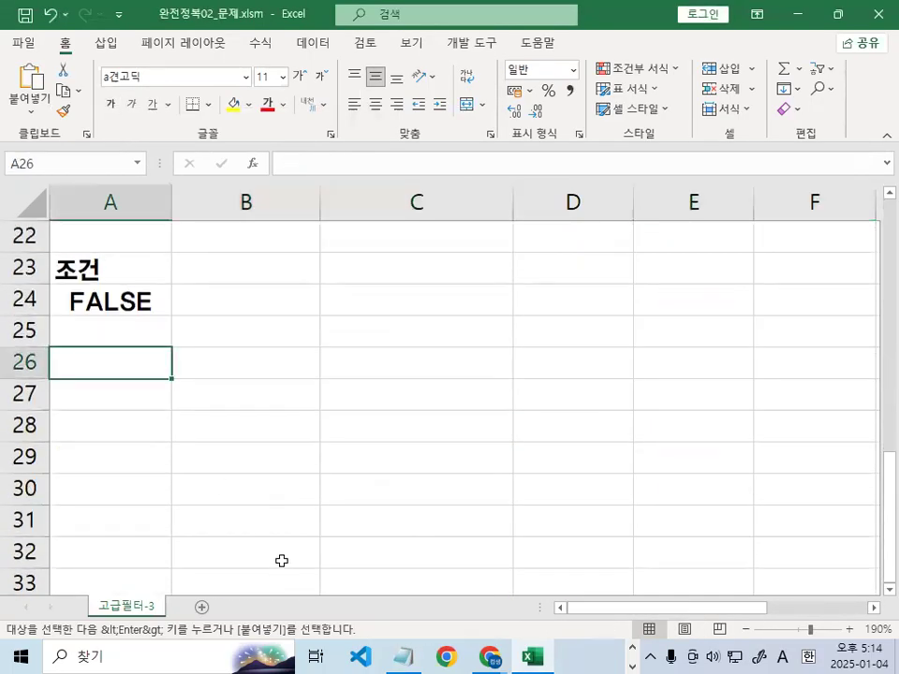
pyautogui.press('Return')
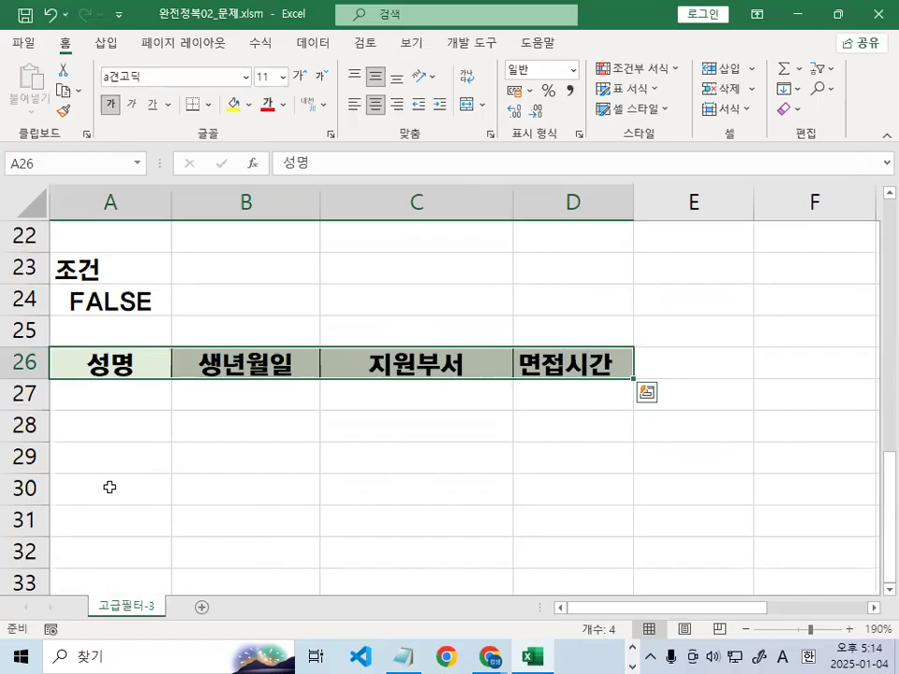
pyautogui.click(281, 367)
pyautogui.click(509, 368)
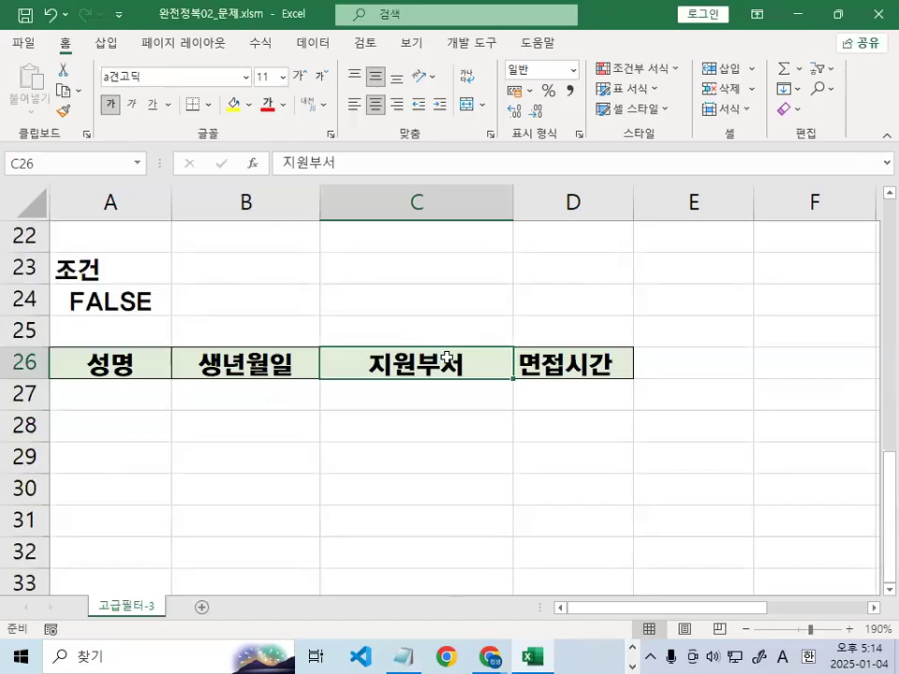
# Start an Advanced Filter on the source table A2:F20 and set it to copy the results to another location
pyautogui.scroll(2, 517, 391)
pyautogui.scroll(2, 518, 391)
pyautogui.click(357, 294)
pyautogui.moveTo(366, 278); pyautogui.dragTo(415, 238)
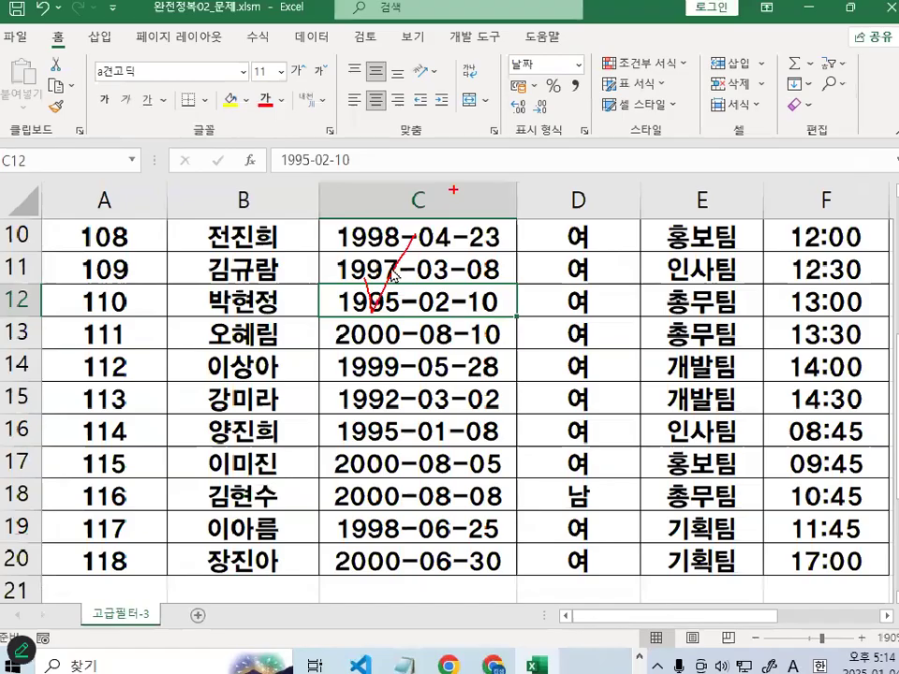
pyautogui.moveTo(346, 48)
pyautogui.mouseDown()
pyautogui.moveTo(317, 59)
pyautogui.moveTo(346, 43)
pyautogui.mouseUp()
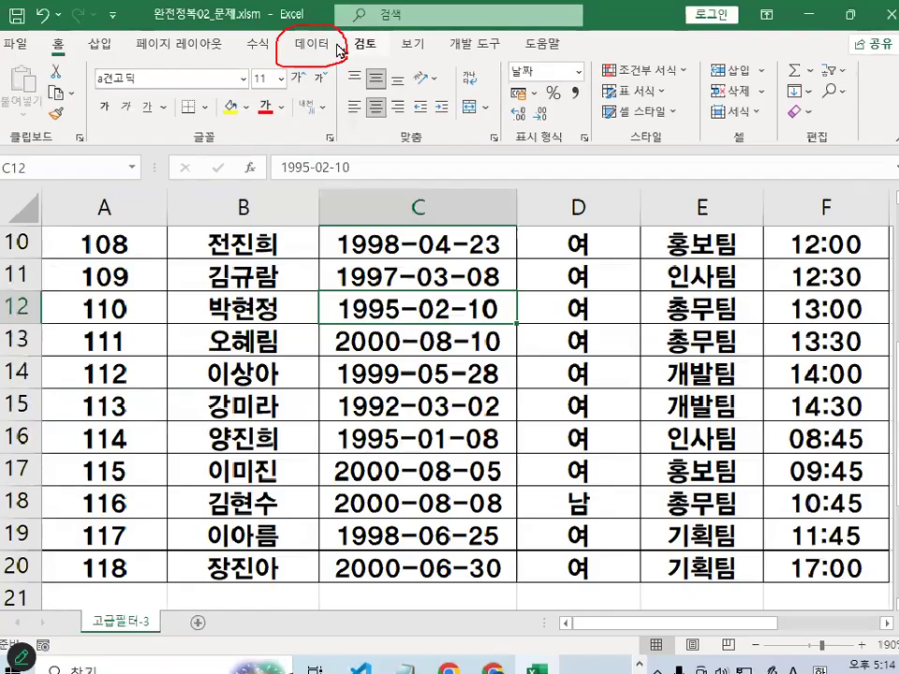
pyautogui.click(337, 47)
pyautogui.moveTo(595, 106)
pyautogui.mouseDown()
pyautogui.moveTo(595, 114)
pyautogui.moveTo(560, 98)
pyautogui.mouseUp()
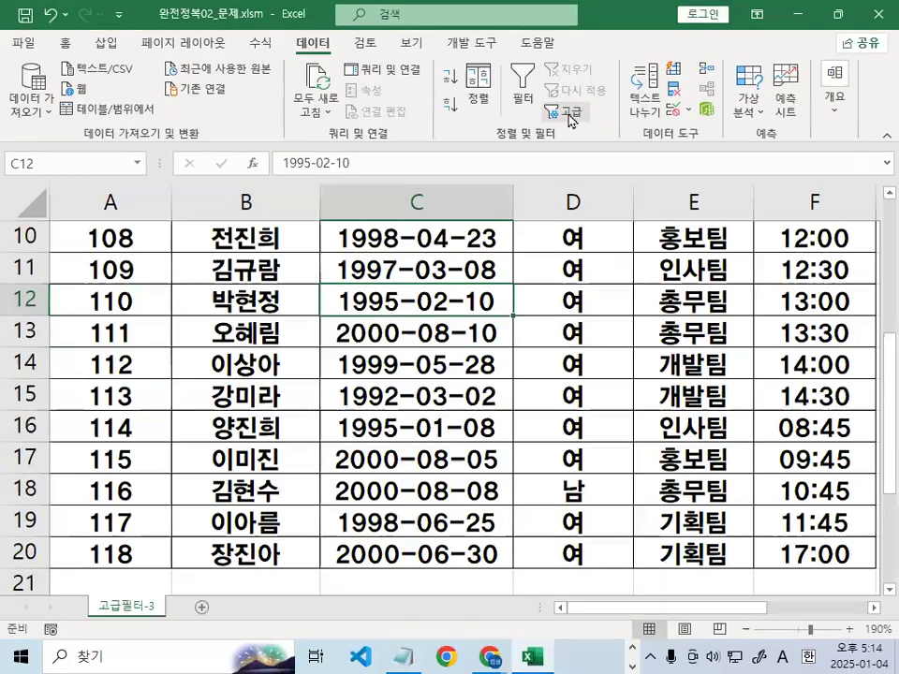
pyautogui.click(623, 129)
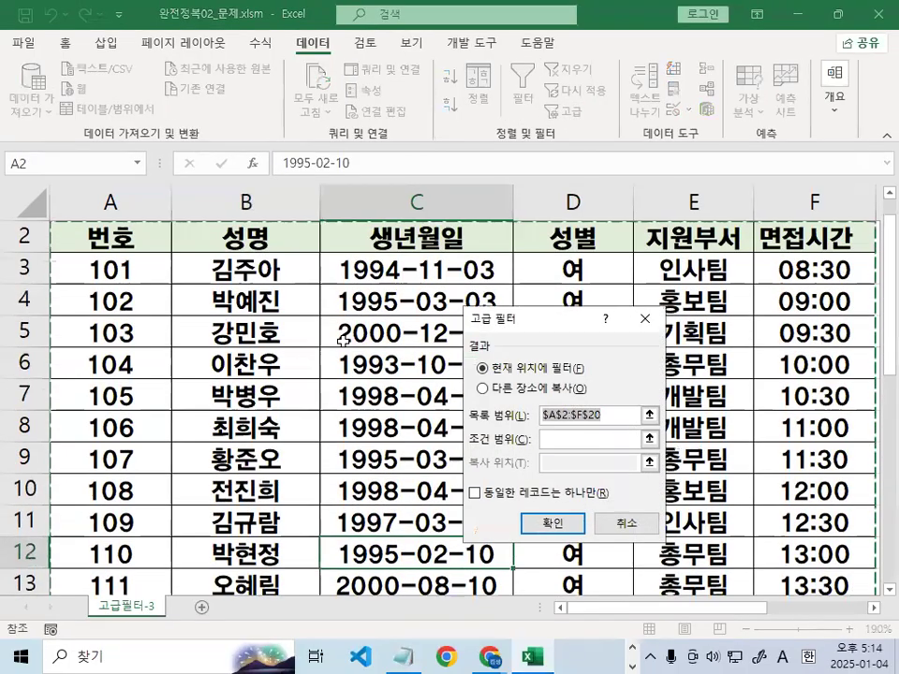
pyautogui.scroll(1, 343, 341)
pyautogui.click(506, 388)
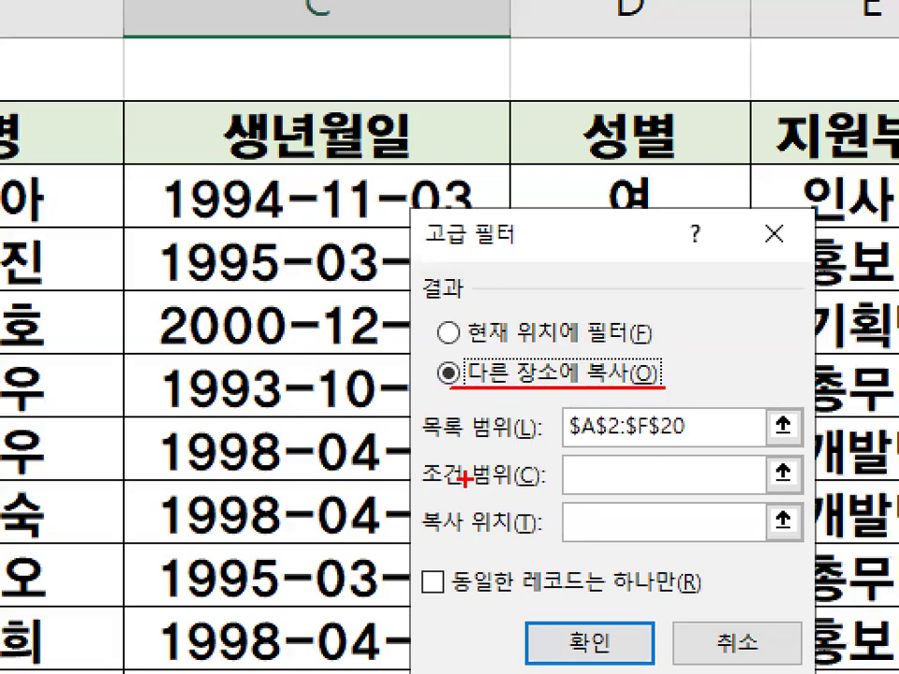
# Set the filter's criteria range to A23:A24, covering the 조건 label and its formula
pyautogui.moveTo(422, 488); pyautogui.dragTo(511, 488)
pyautogui.moveTo(576, 464); pyautogui.dragTo(646, 412)
pyautogui.press('Escape')
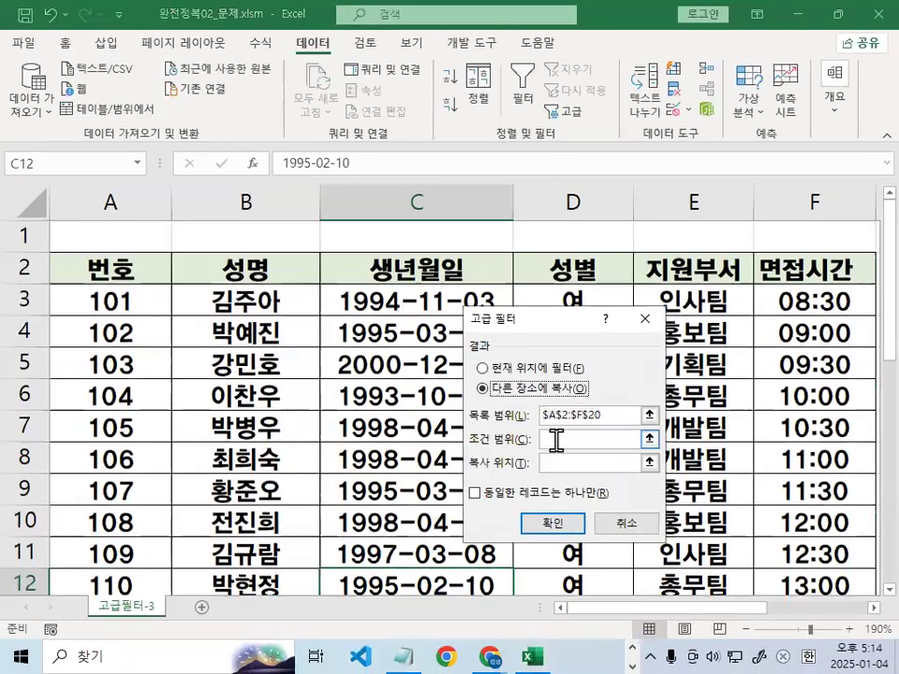
pyautogui.click(556, 440)
pyautogui.scroll(-6, 292, 419)
pyautogui.moveTo(137, 365)
pyautogui.mouseDown()
pyautogui.moveTo(138, 393)
pyautogui.moveTo(88, 424)
pyautogui.moveTo(131, 400)
pyautogui.mouseUp()
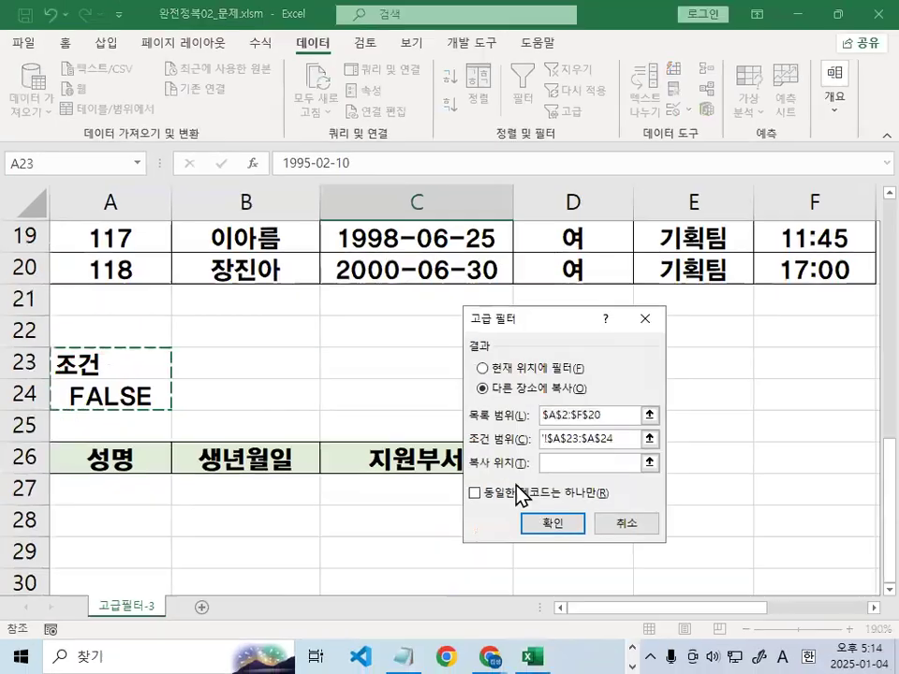
# Set the filter's copy destination to the headers in A26:D26 and run the Advanced Filter
pyautogui.click(568, 462)
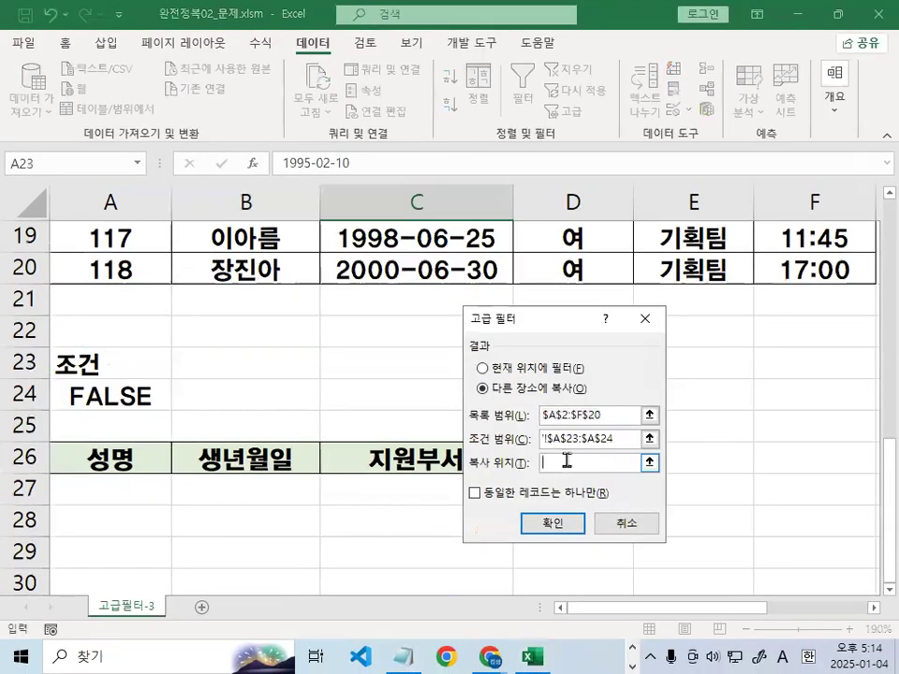
pyautogui.moveTo(538, 328); pyautogui.dragTo(487, 160)
pyautogui.moveTo(84, 458); pyautogui.dragTo(546, 465)
pyautogui.moveTo(115, 427); pyautogui.dragTo(174, 429)
pyautogui.moveTo(227, 441); pyautogui.dragTo(232, 458)
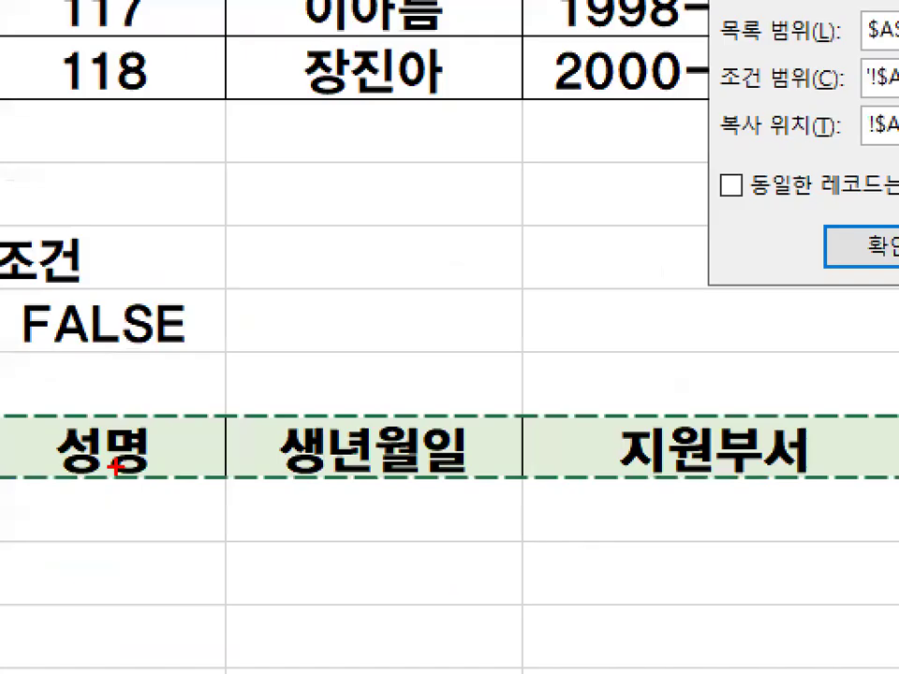
pyautogui.moveTo(346, 446); pyautogui.dragTo(443, 405)
pyautogui.moveTo(535, 418); pyautogui.dragTo(628, 415)
pyautogui.moveTo(719, 436)
pyautogui.mouseDown()
pyautogui.moveTo(729, 459)
pyautogui.moveTo(880, 331)
pyautogui.mouseUp()
pyautogui.press('Escape')
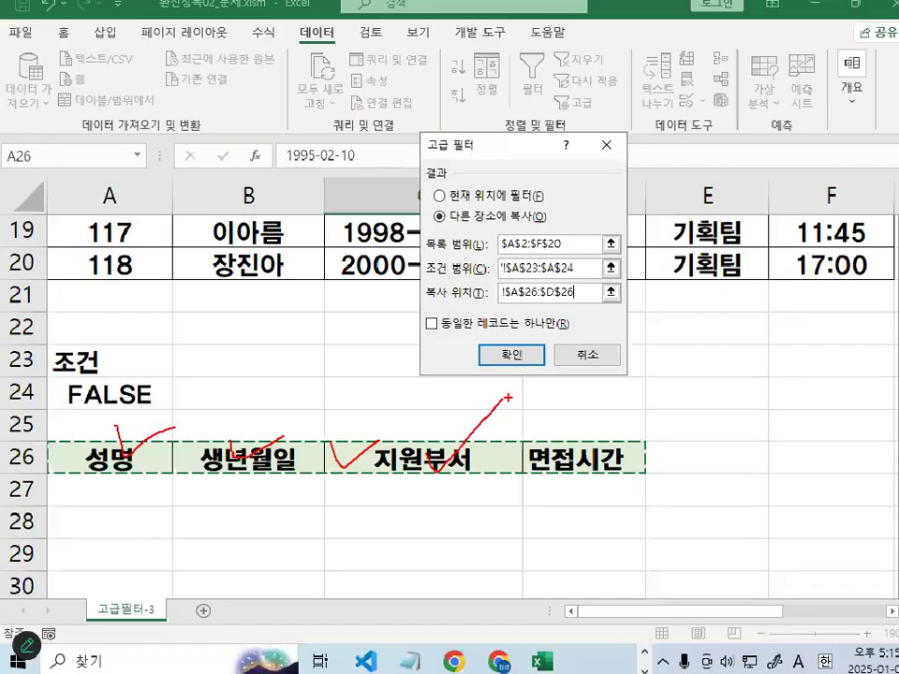
pyautogui.click(510, 359)
# Auto-fit the width of column B so the 생년월일 dates in the extracted results fit
pyautogui.scroll(-4, 400, 379)
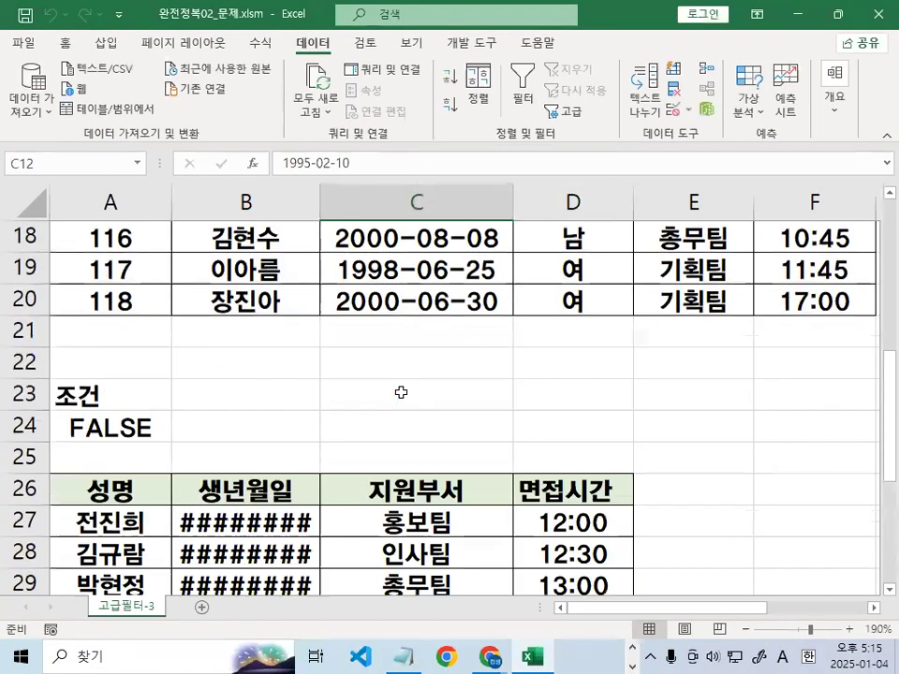
pyautogui.moveTo(278, 310); pyautogui.dragTo(289, 323)
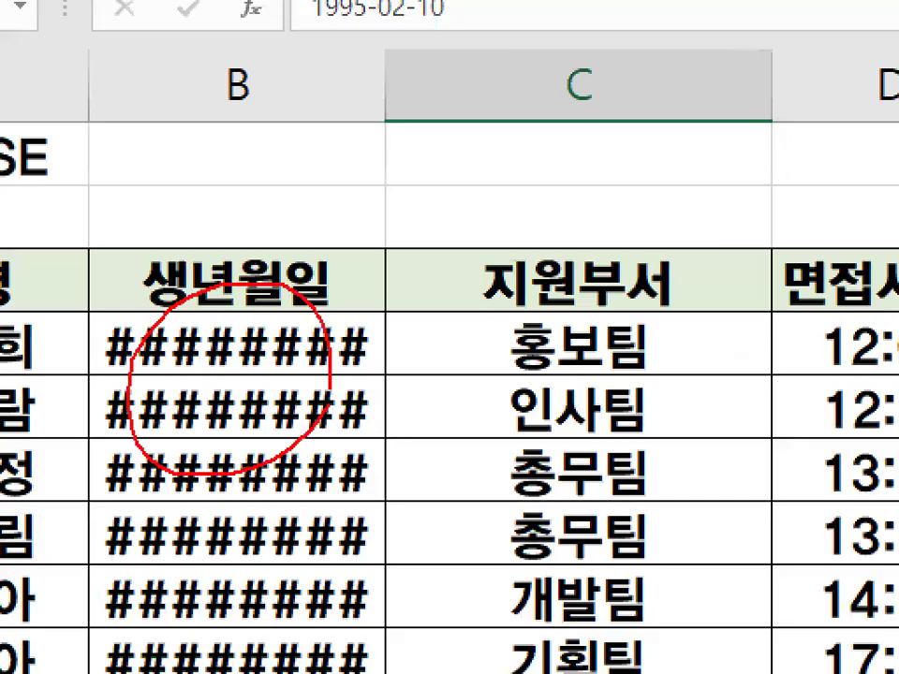
pyautogui.press('Escape')
pyautogui.doubleClick(321, 190)
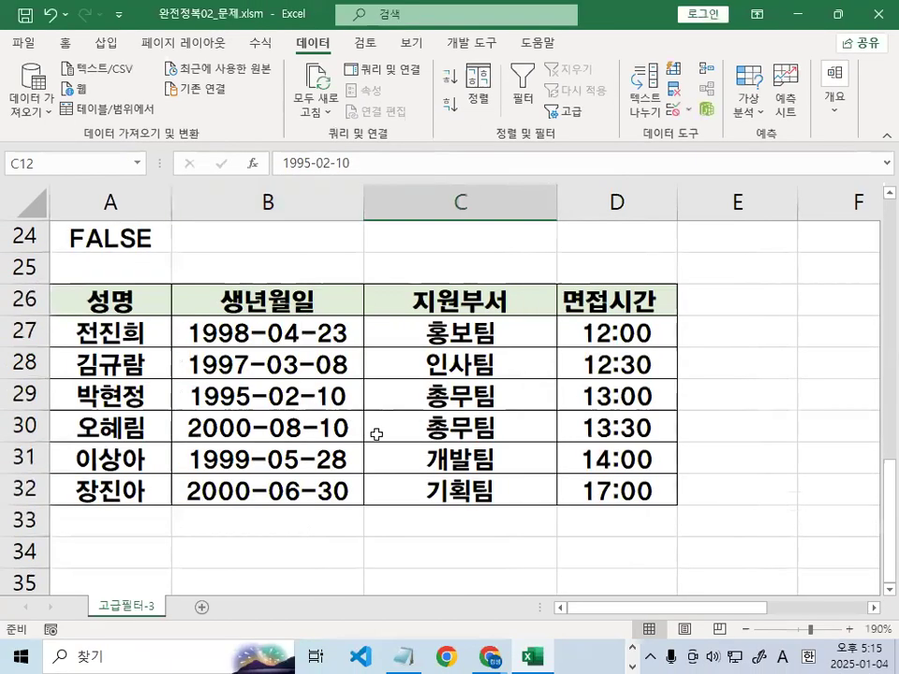
pyautogui.click(56, 298)
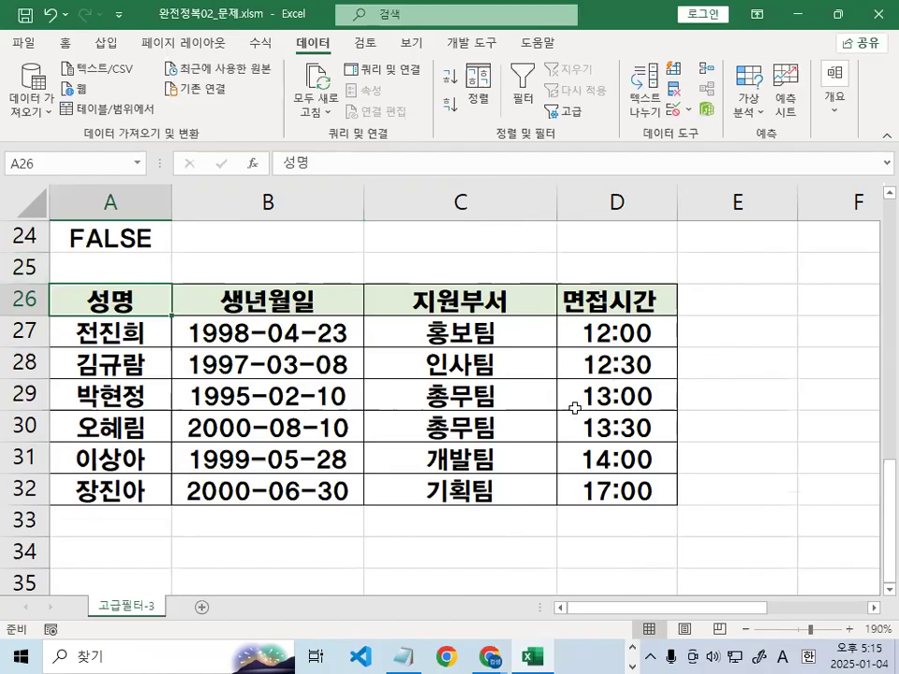
pyautogui.click(281, 366)
pyautogui.click(236, 267)
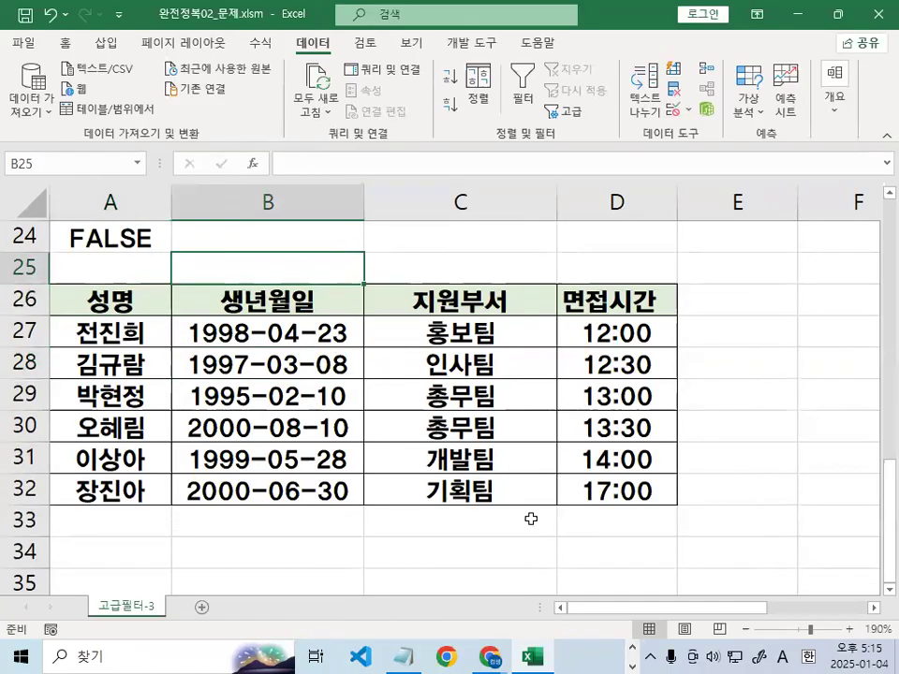
pyautogui.click(471, 462)
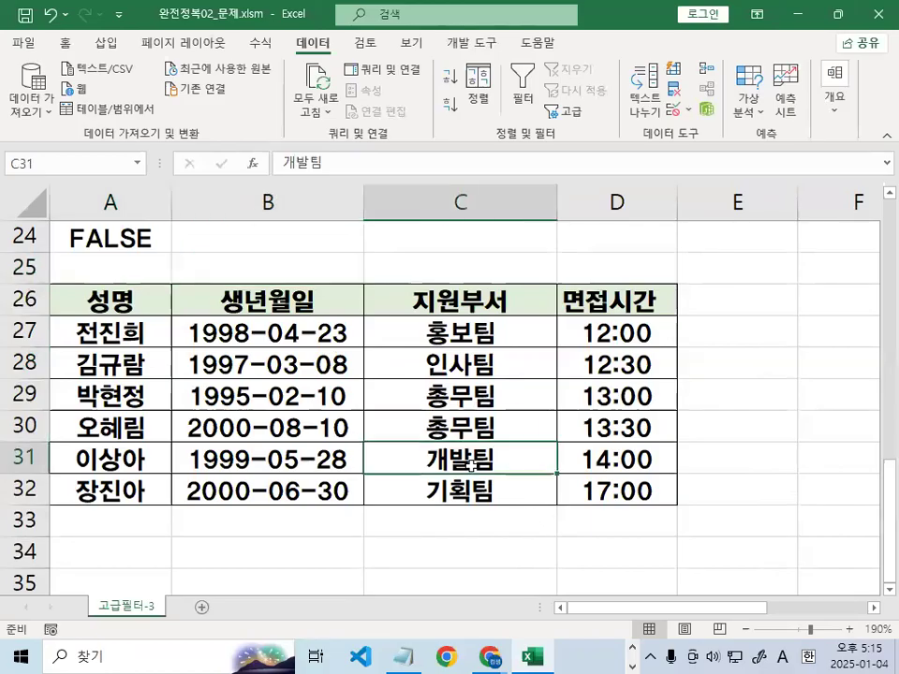
pyautogui.scroll(-1, 118, 536)
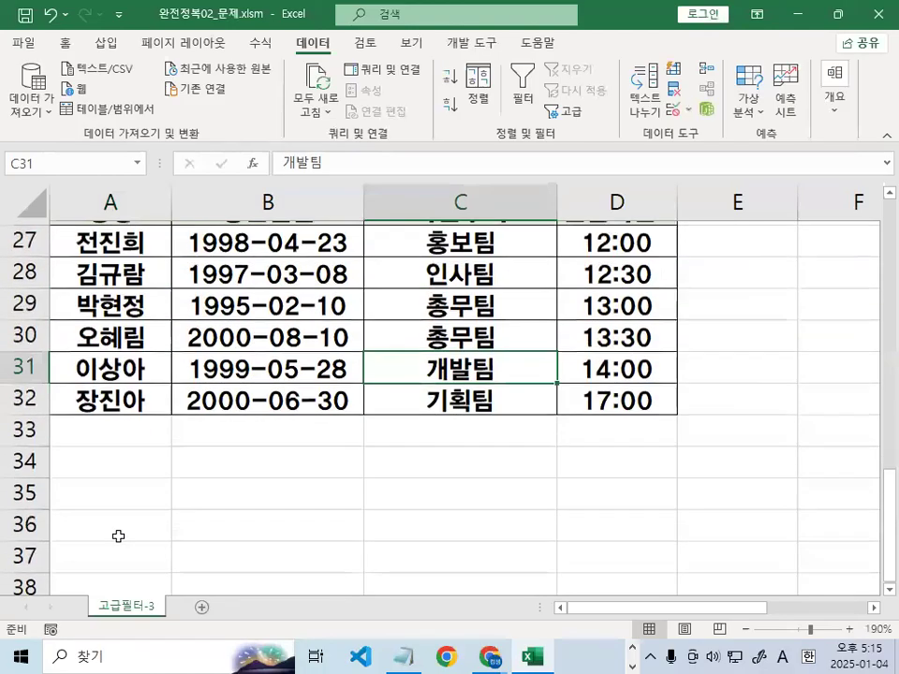
# Switch to the Notepad notes and add a dashed separator line beneath =AND(YEAR(C3)>=1995,F3>=0.5), leaving one blank line between
pyautogui.hotkey('alt', 'Tab')
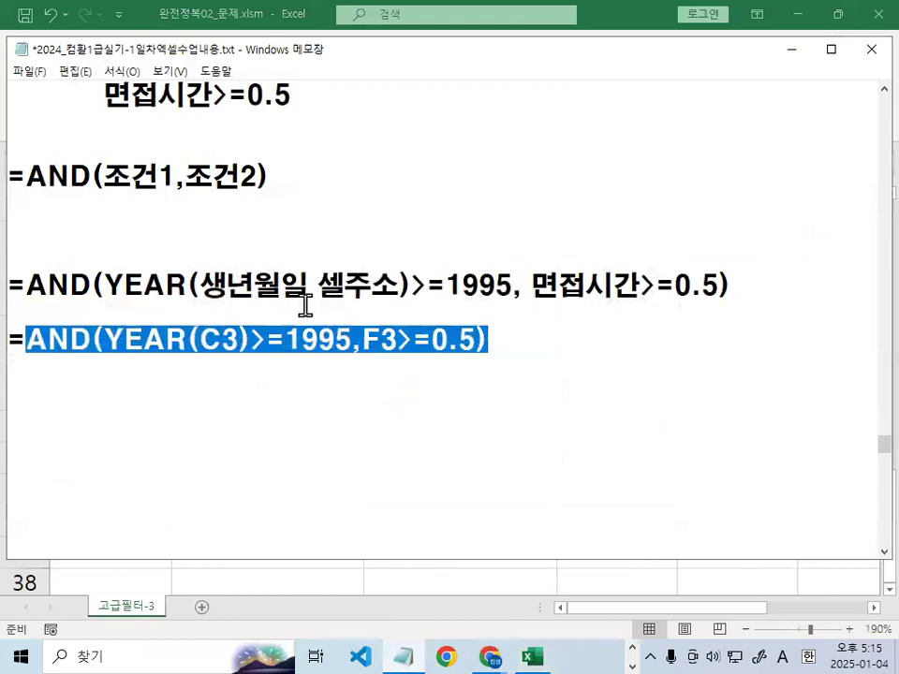
pyautogui.scroll(2, 306, 304)
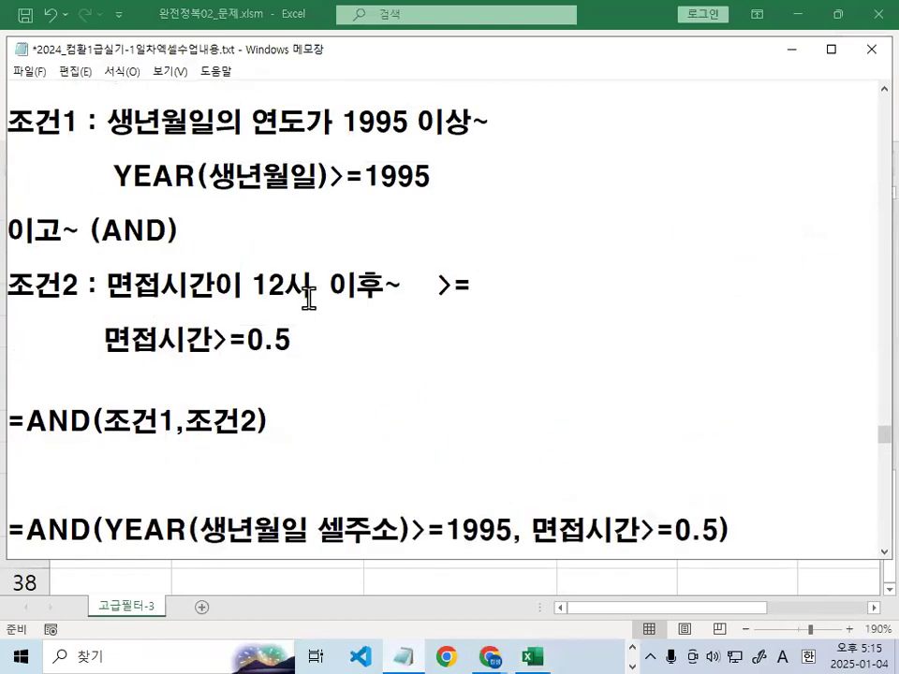
pyautogui.scroll(-2, 185, 412)
pyautogui.click(90, 413)
pyautogui.write('-')
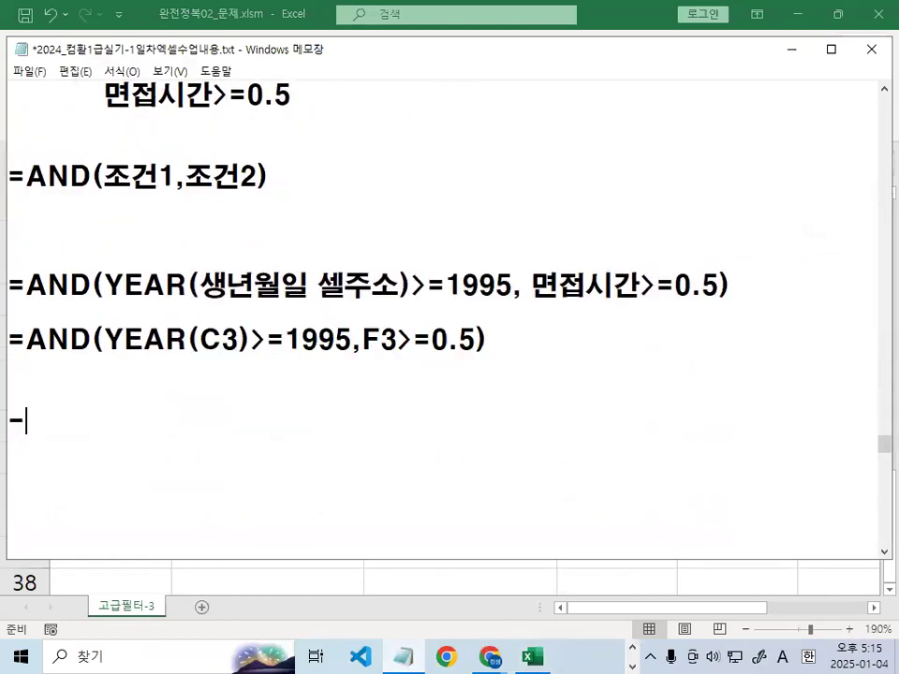
pyautogui.write('-----------------------------------------')
pyautogui.press('Return')
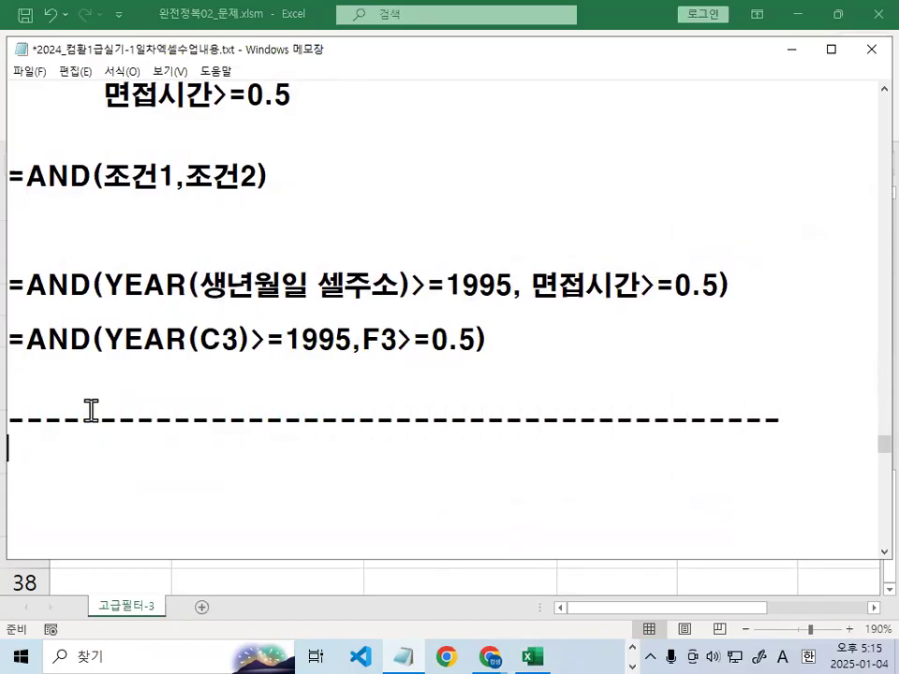
# Delete the surplus lines under the new separator so the <시간데이터를 숫자데이터 변환해서 확인하는 방법> section follows it directly
pyautogui.press('Delete')
pyautogui.press('Delete')
pyautogui.press('Delete')
pyautogui.press('Down')
pyautogui.hotkey('shift', 'End')
pyautogui.press('Delete')
pyautogui.press('Delete')
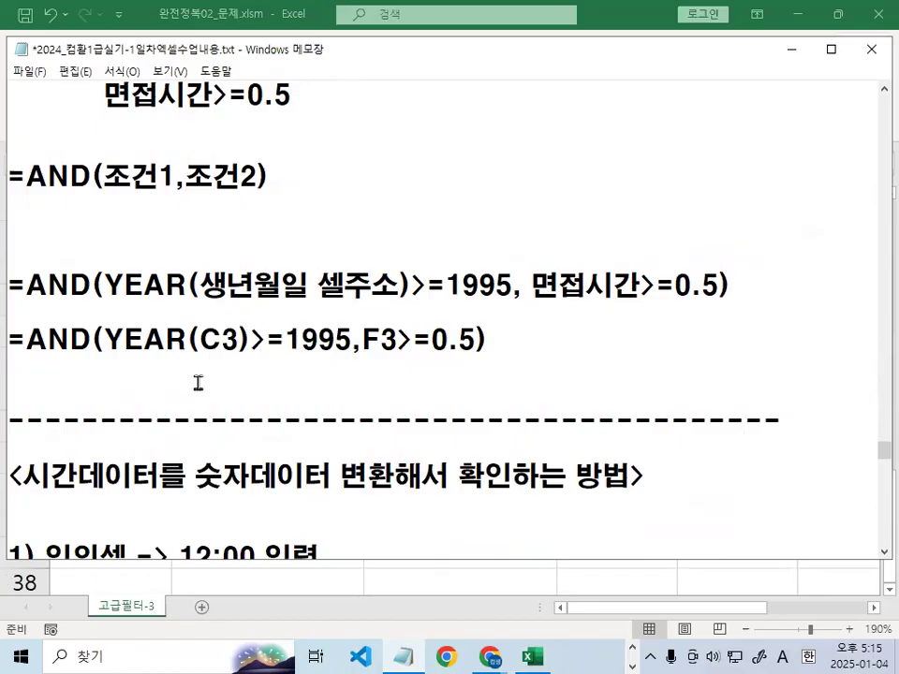
# Review the 다른 기출유형 notes on using AND, YEAR and HOUR, including what =HOUR(셀주소) extracts
pyautogui.scroll(-4, 110, 458)
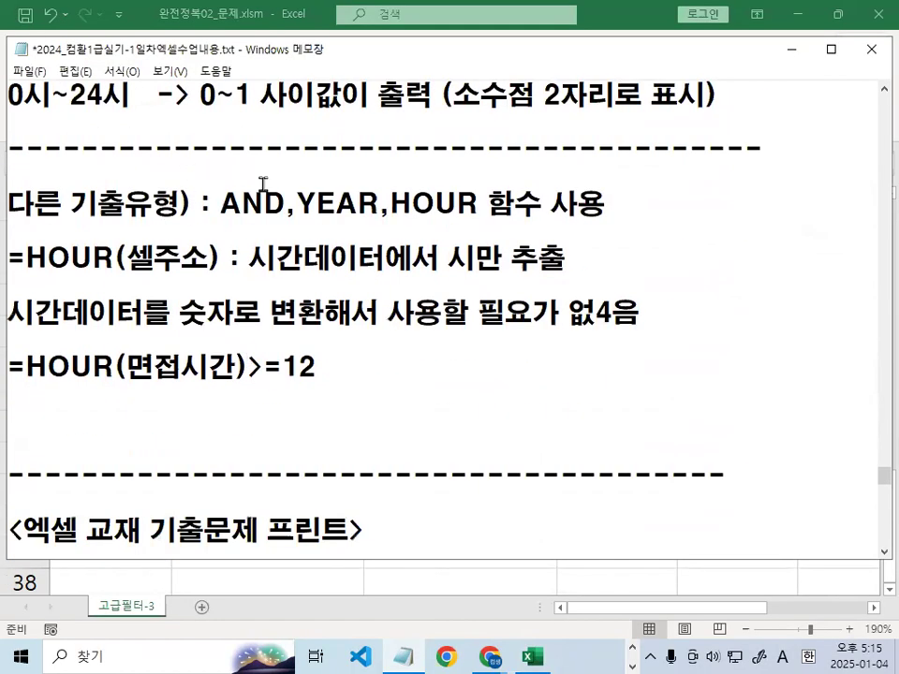
pyautogui.moveTo(222, 202); pyautogui.dragTo(481, 203)
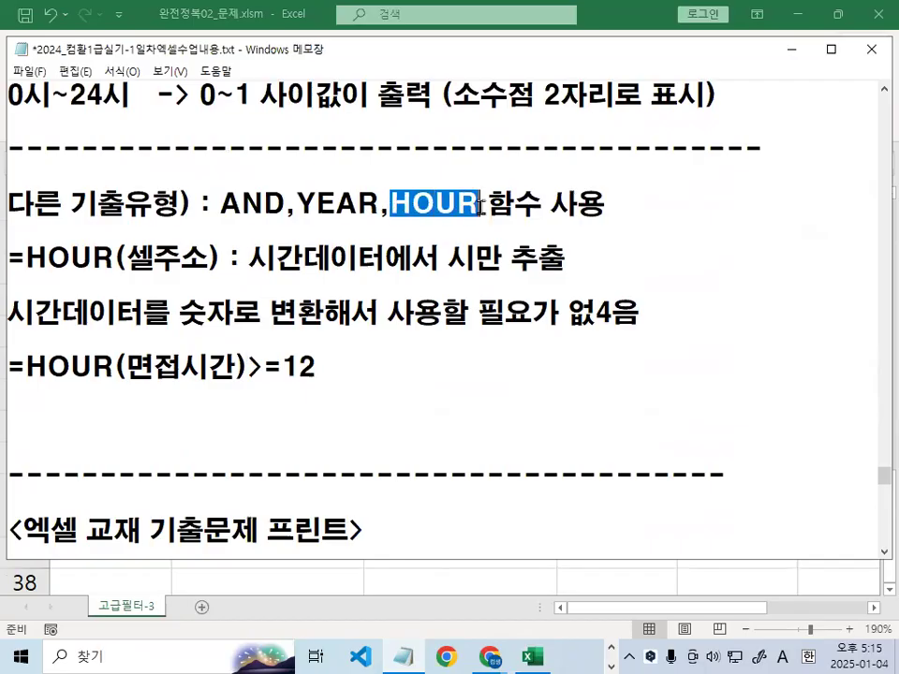
pyautogui.moveTo(389, 202); pyautogui.dragTo(481, 200)
pyautogui.moveTo(26, 259); pyautogui.dragTo(123, 258)
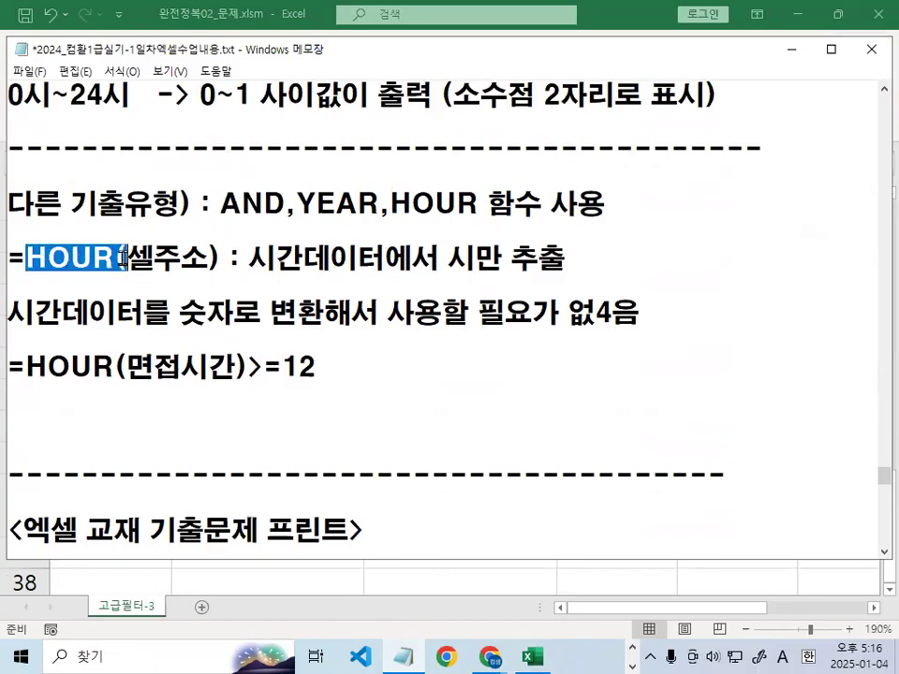
pyautogui.moveTo(128, 259); pyautogui.dragTo(208, 258)
pyautogui.moveTo(448, 258); pyautogui.dragTo(569, 252)
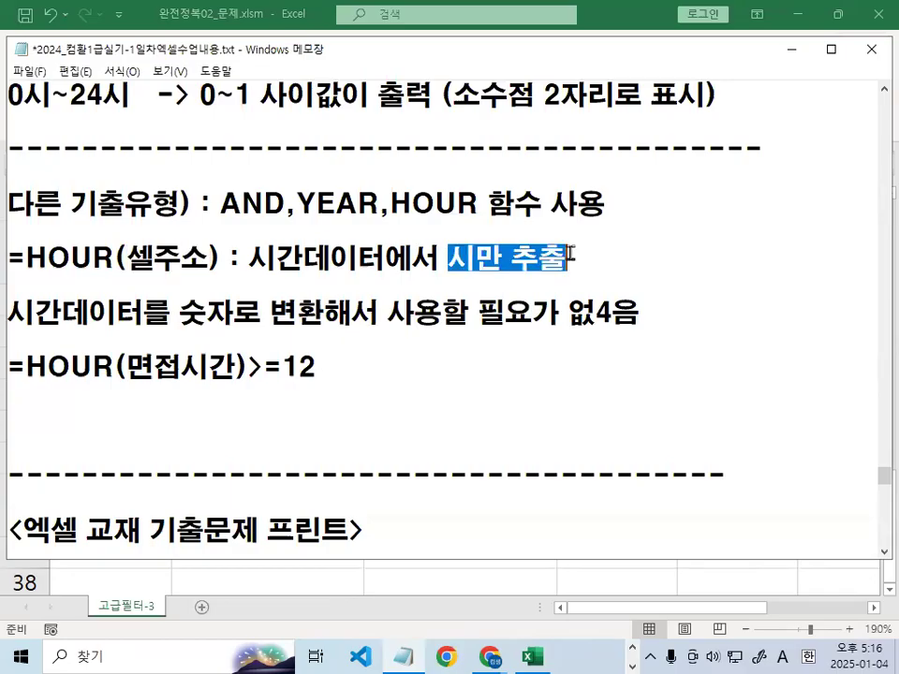
pyautogui.moveTo(26, 259); pyautogui.dragTo(215, 262)
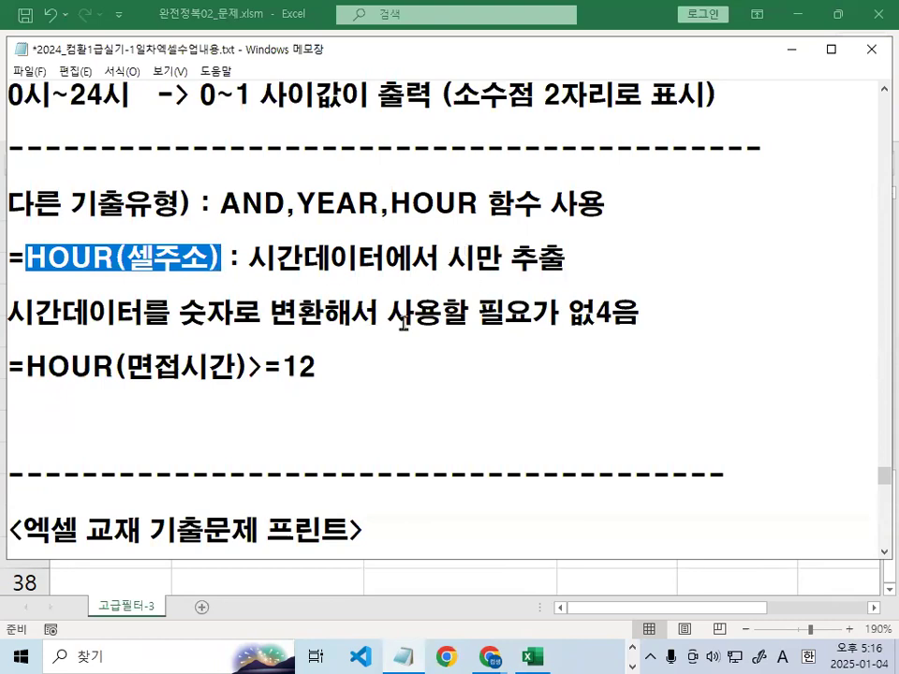
# Correct the typo 없4음 to 없음 in the note about not needing to convert time data to numbers
pyautogui.moveTo(271, 315); pyautogui.dragTo(324, 314)
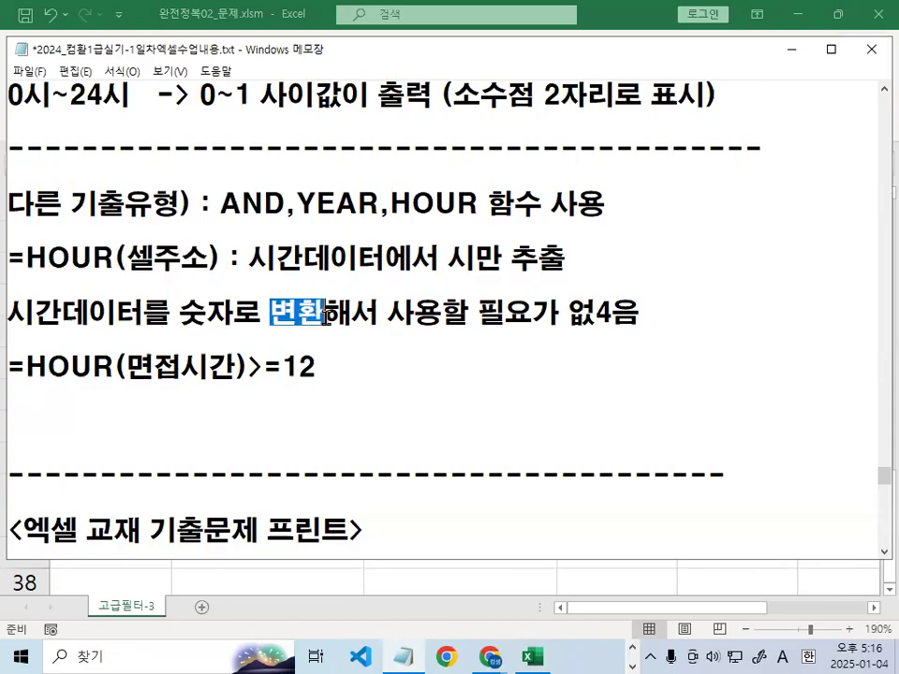
pyautogui.click(596, 312)
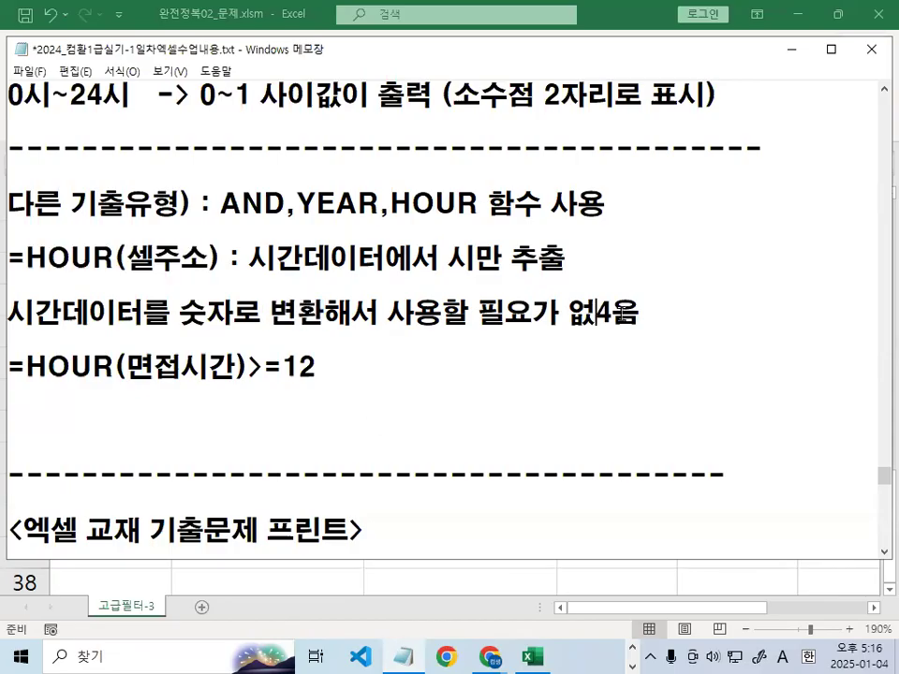
pyautogui.press('BackSpace')
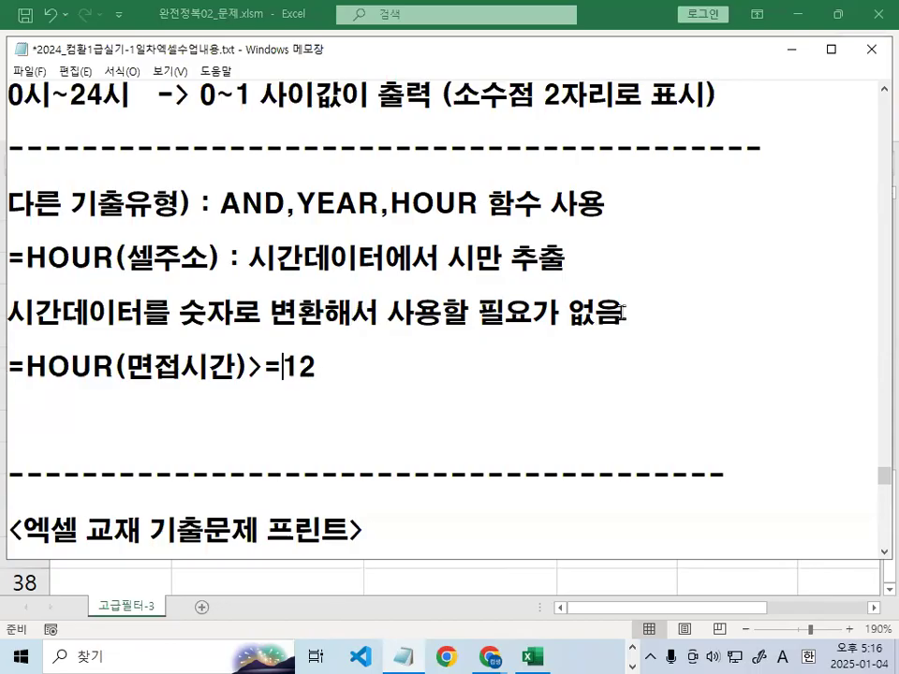
# Examine the =HOUR(면접시간)>=12 condition in the notes, covering its 면접시간 argument and the comparison value 12
pyautogui.hotkey('shift', 'End')
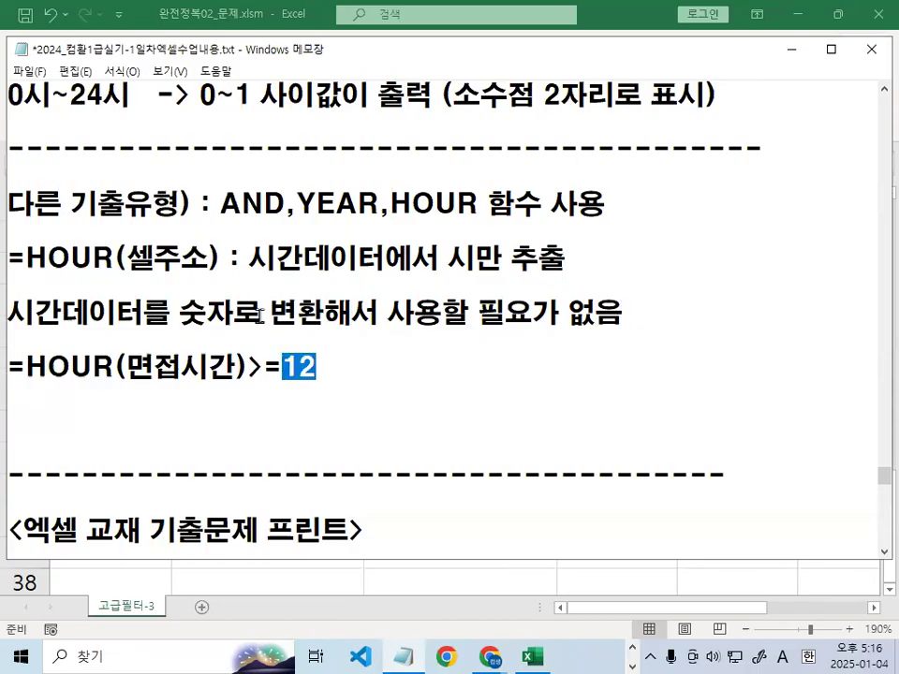
pyautogui.click(434, 416)
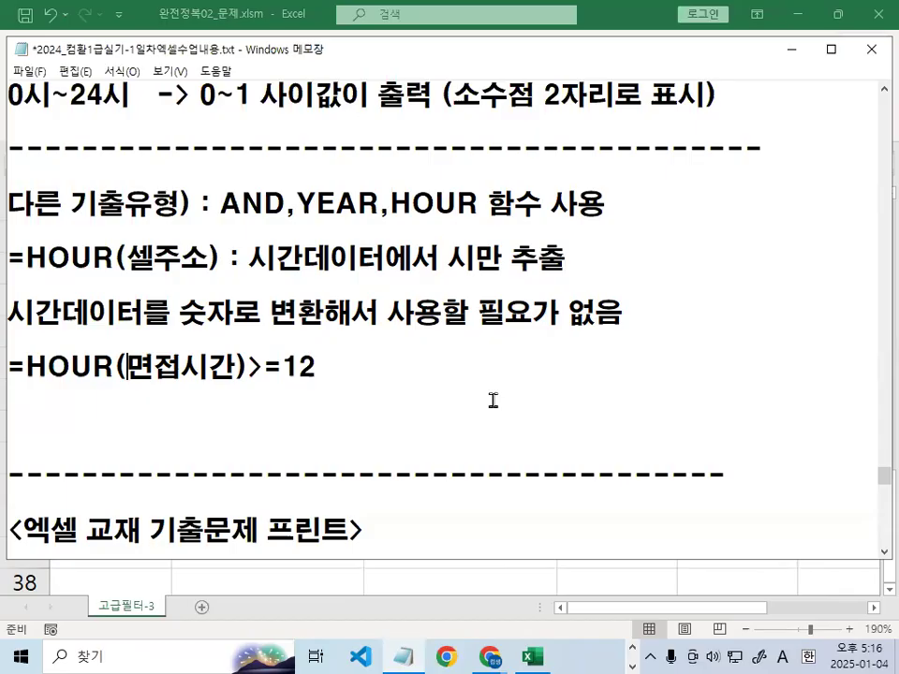
pyautogui.moveTo(128, 366); pyautogui.dragTo(229, 365)
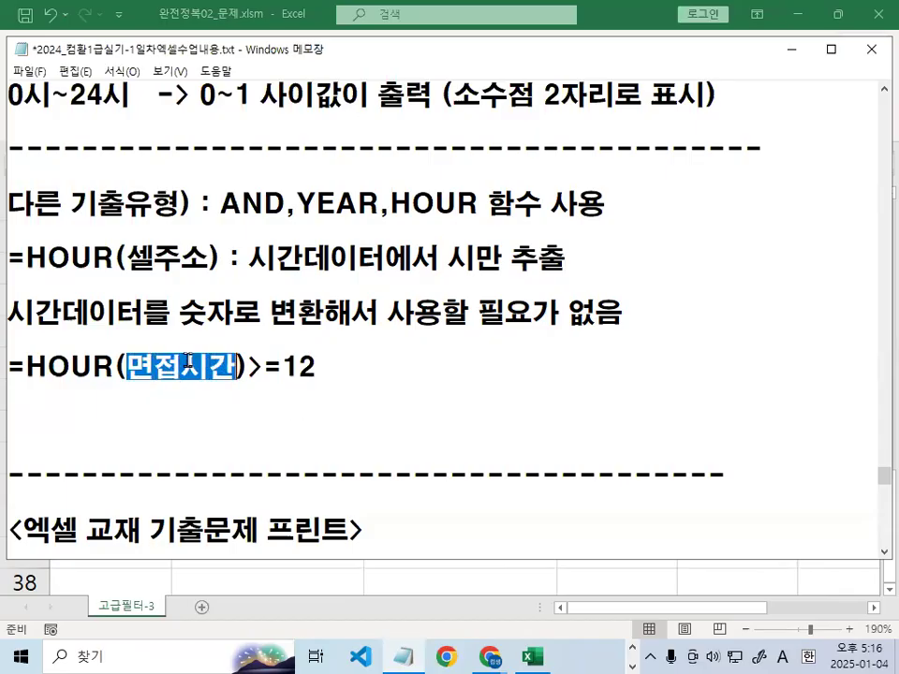
pyautogui.moveTo(319, 367)
pyautogui.mouseDown()
pyautogui.moveTo(291, 381)
pyautogui.moveTo(321, 363)
pyautogui.moveTo(323, 371)
pyautogui.mouseUp()
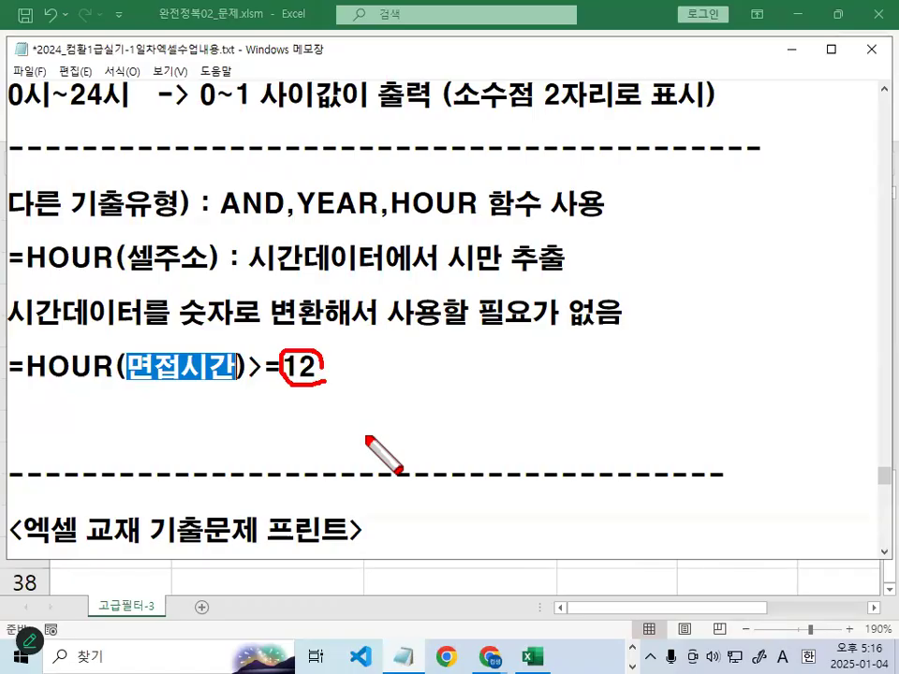
pyautogui.moveTo(24, 382); pyautogui.dragTo(298, 385)
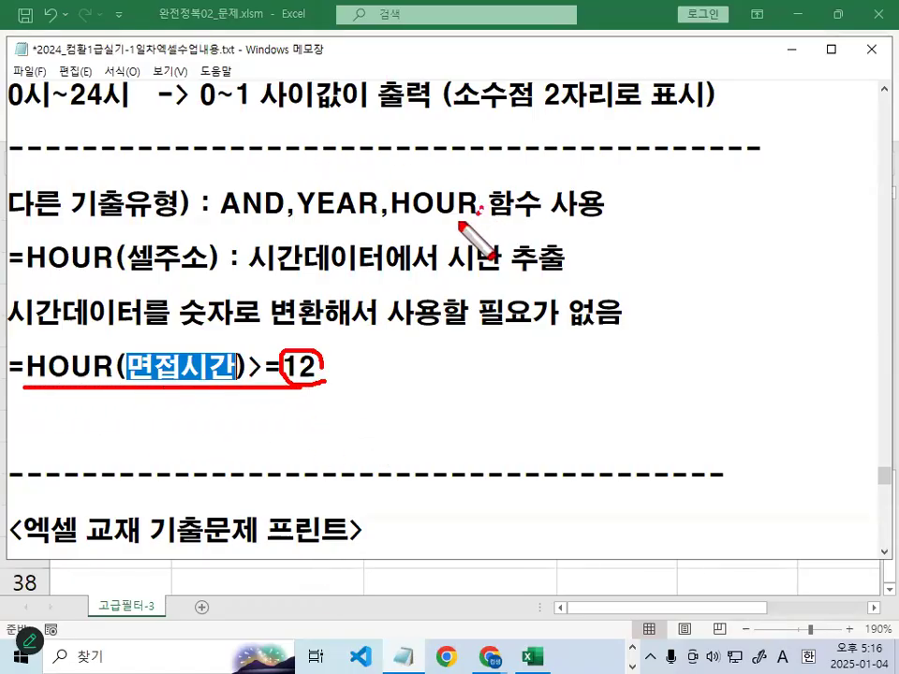
pyautogui.moveTo(477, 215); pyautogui.dragTo(474, 214)
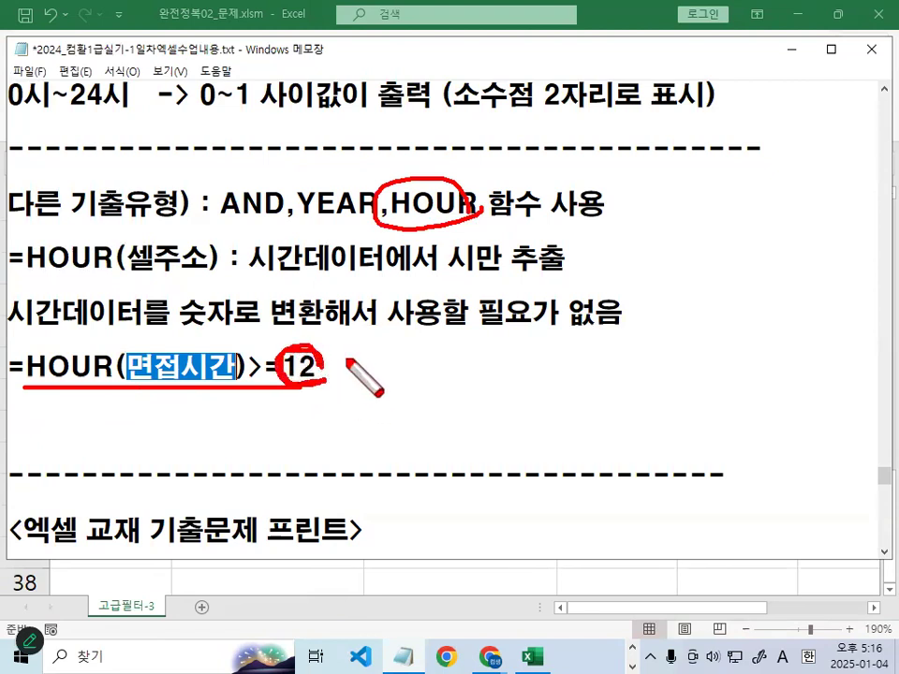
pyautogui.moveTo(341, 305); pyautogui.dragTo(390, 286)
pyautogui.press('Escape')
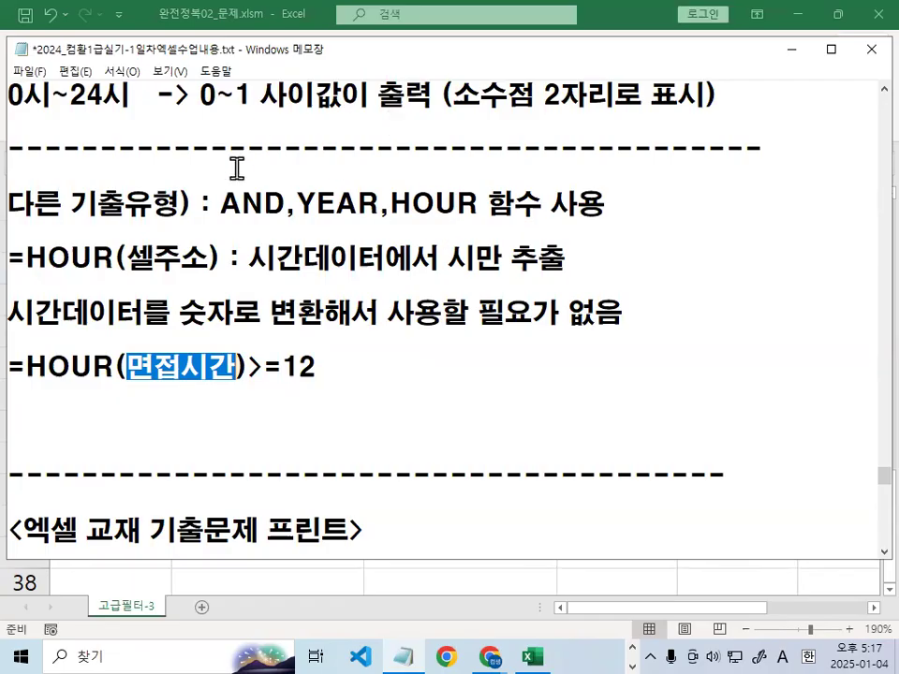
pyautogui.click(519, 186)
# Return to Excel and close the 완전정복02_문제.xlsm workbook without saving the changes
pyautogui.click(792, 49)
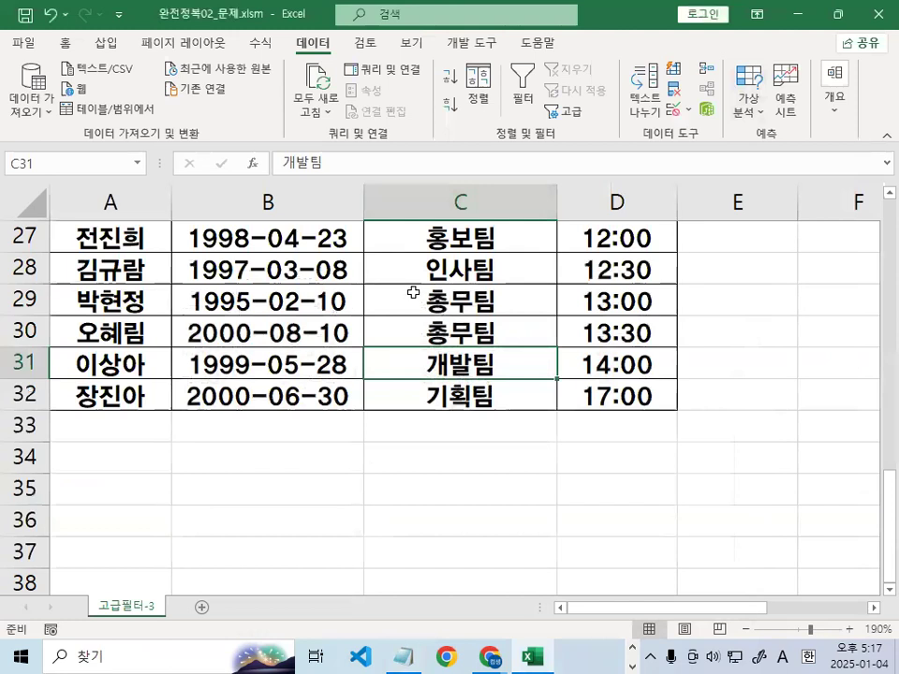
pyautogui.press('Up')
pyautogui.press('Up')
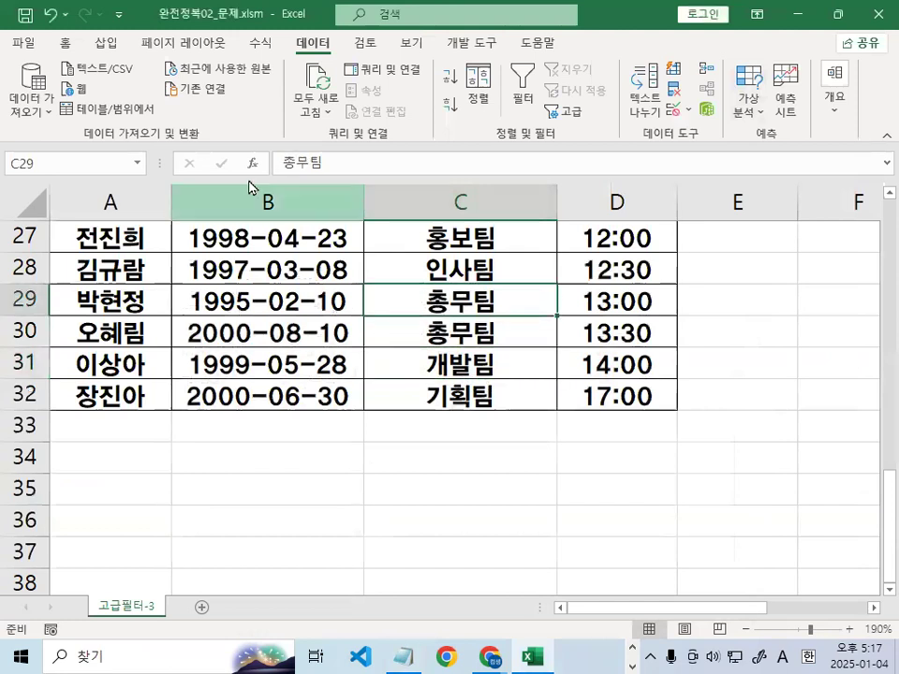
pyautogui.click(22, 43)
pyautogui.click(72, 512)
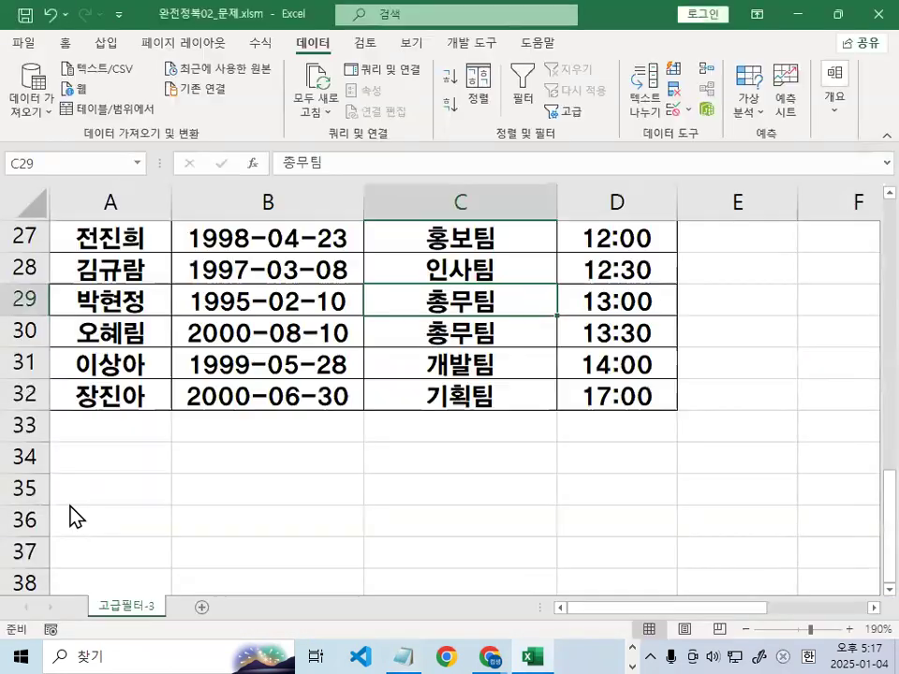
pyautogui.click(450, 367)
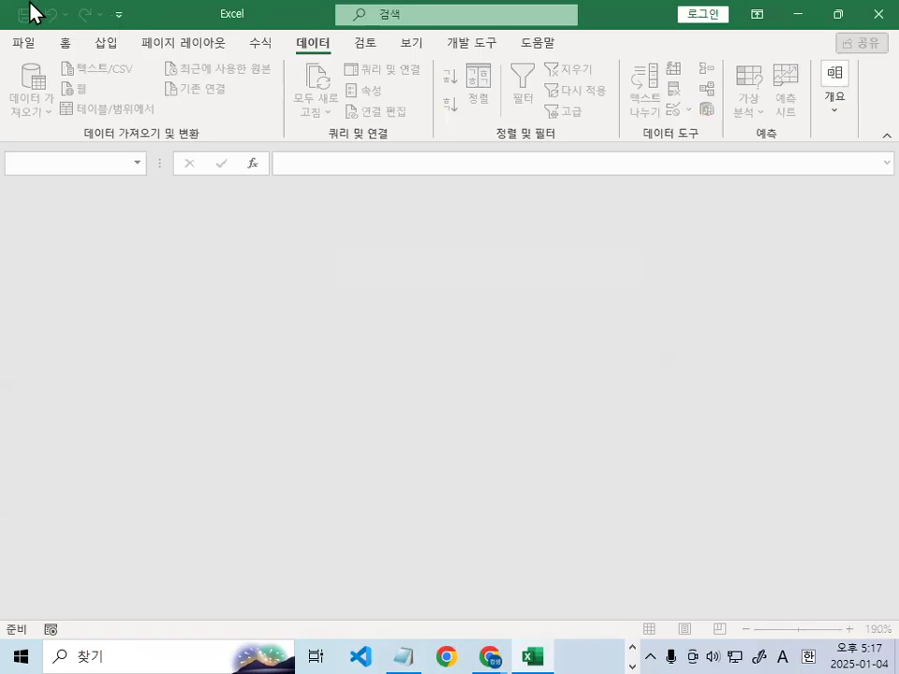
# Open the workbook 고급필터_조건부서식.xlsm from the 엑셀교재기출보충자료_실습파일 folder on drive C:
pyautogui.click(23, 43)
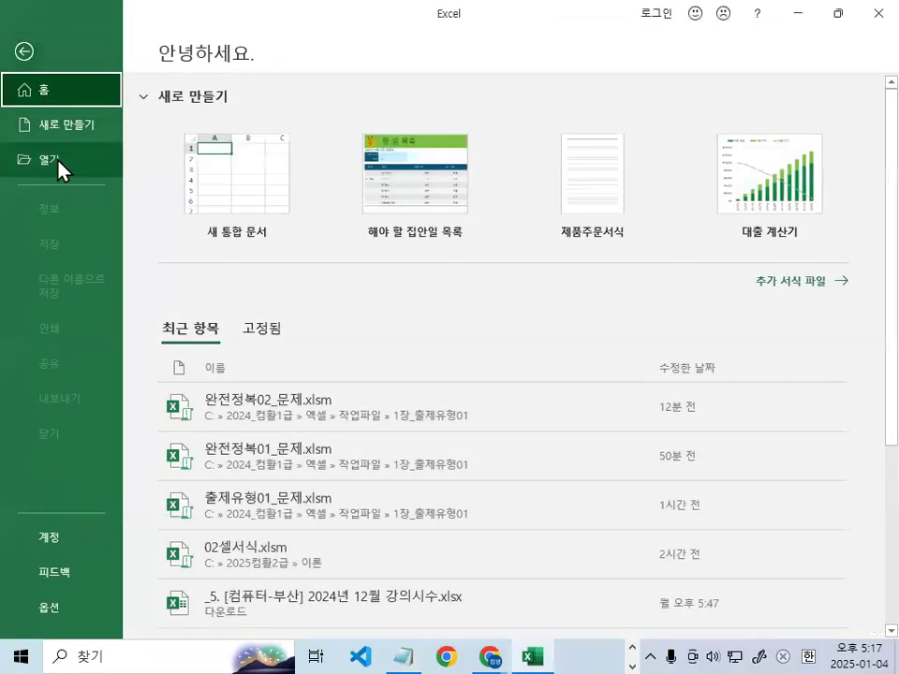
pyautogui.click(58, 170)
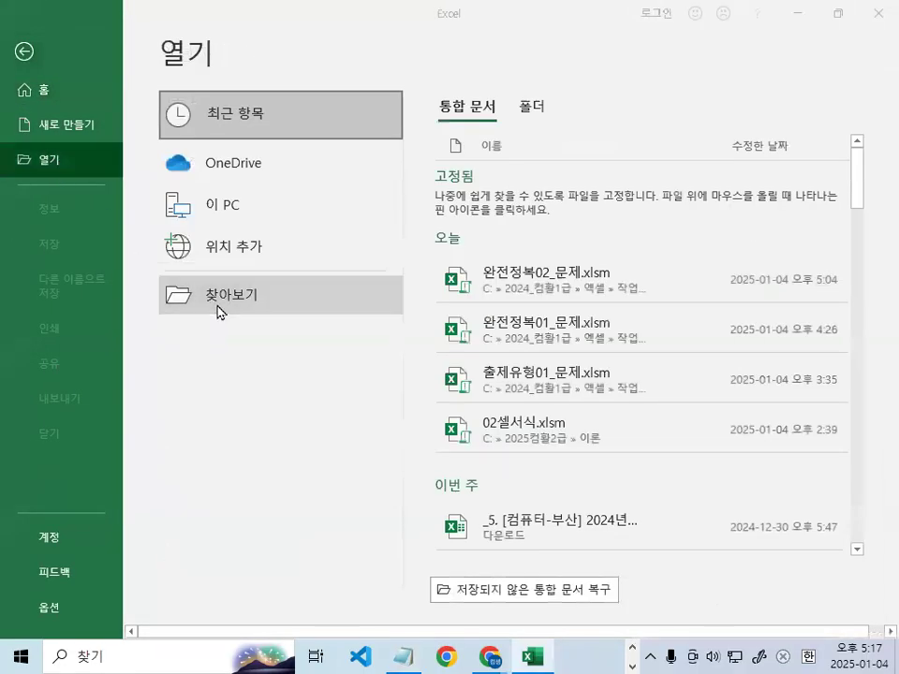
pyautogui.click(219, 312)
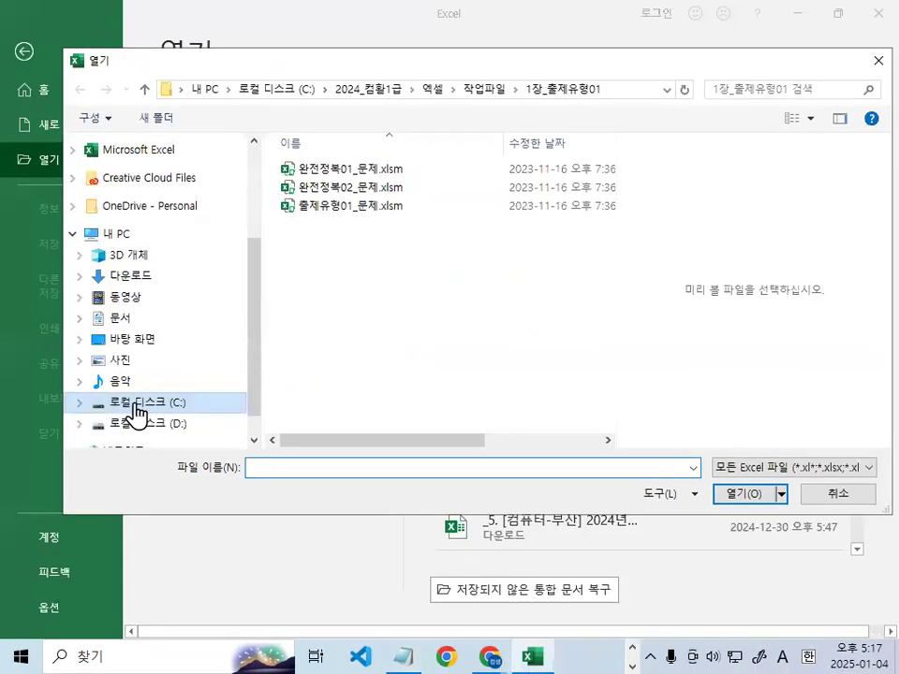
pyautogui.click(138, 404)
pyautogui.scroll(-1, 604, 233)
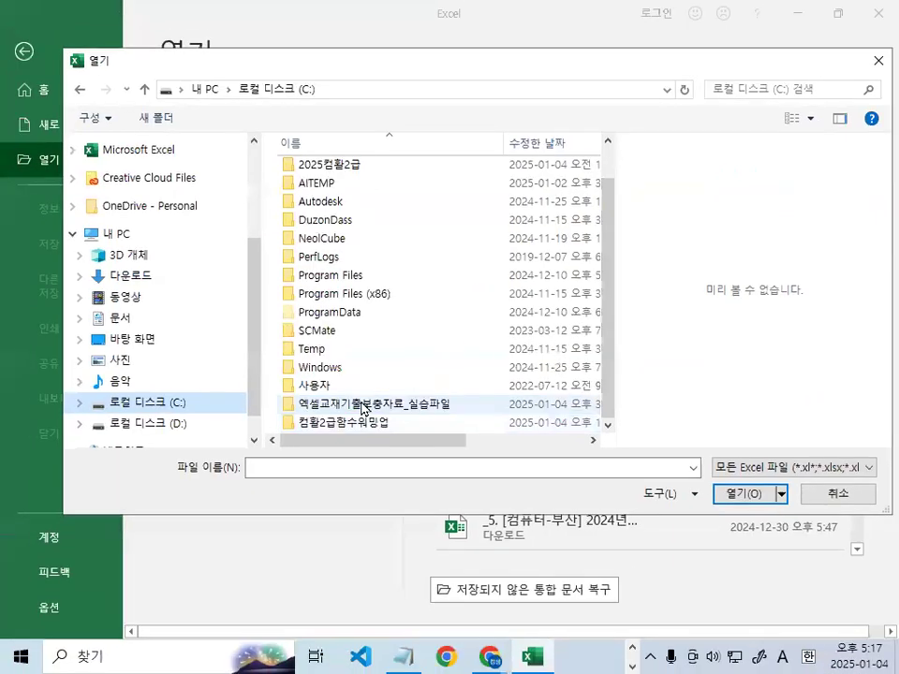
pyautogui.doubleClick(363, 408)
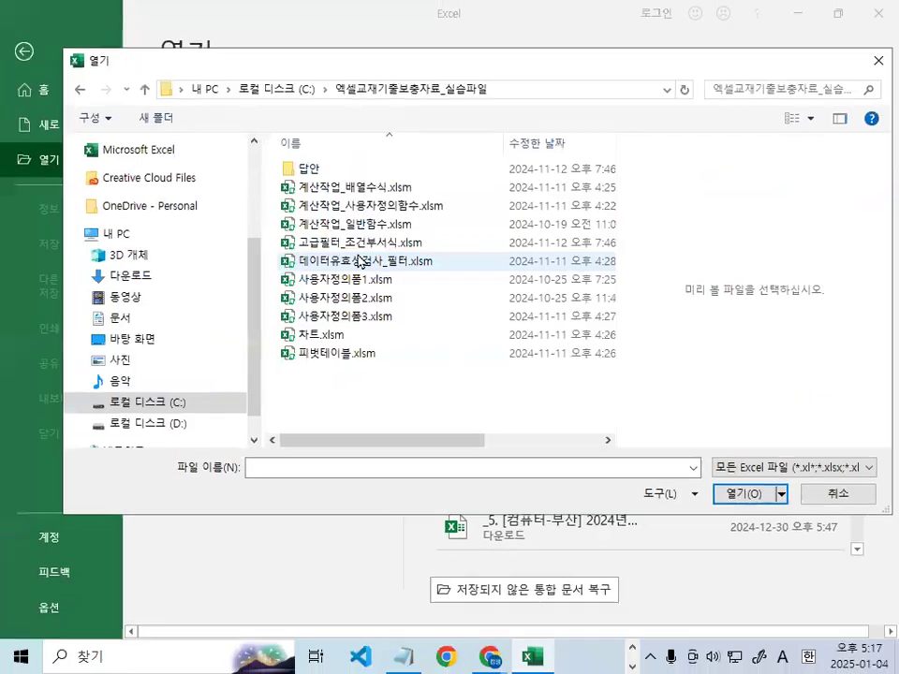
pyautogui.doubleClick(362, 222)
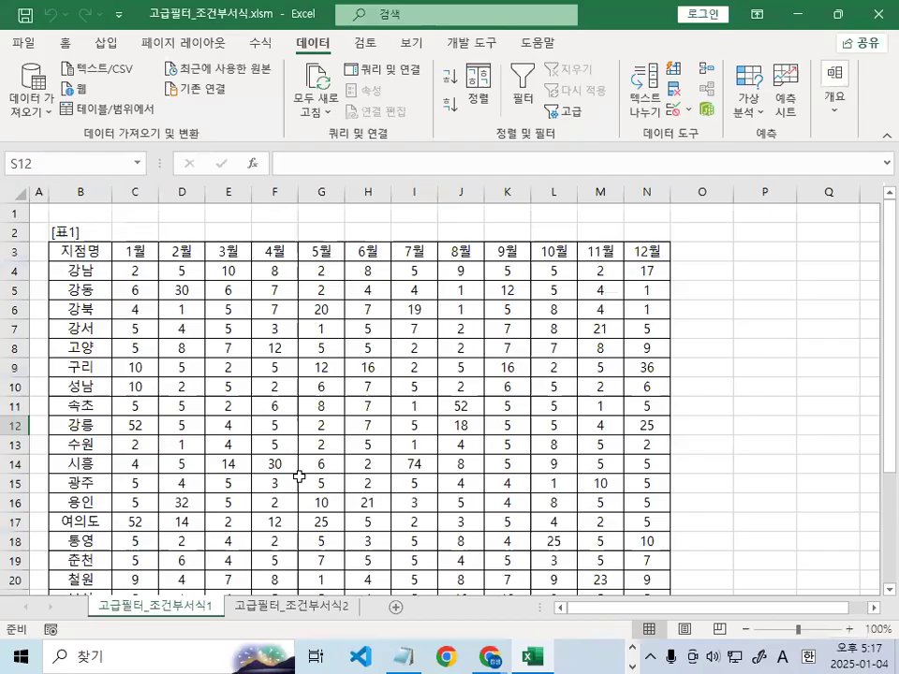
pyautogui.click(190, 353)
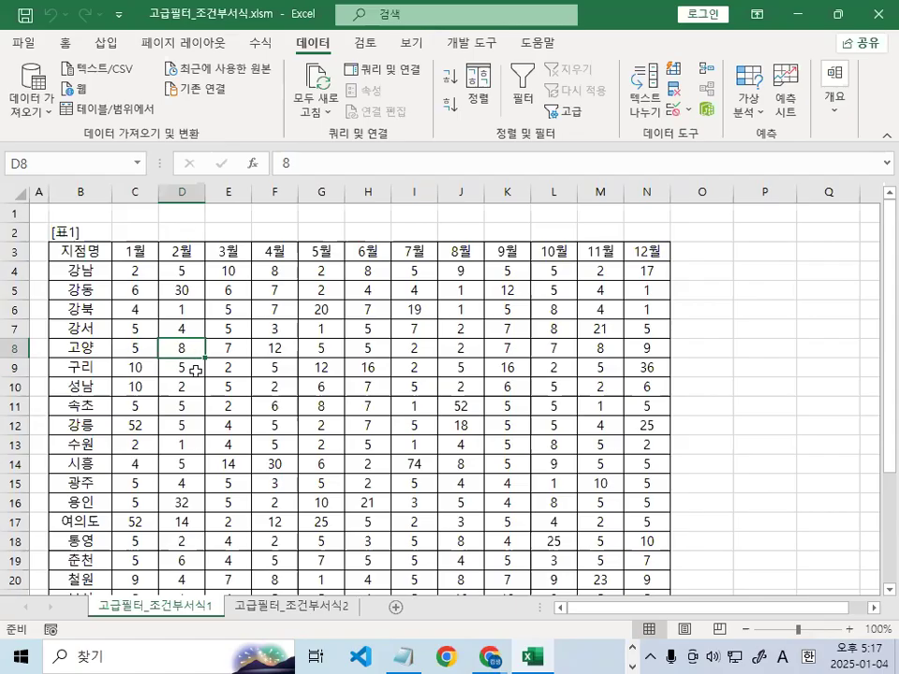
pyautogui.click(227, 267)
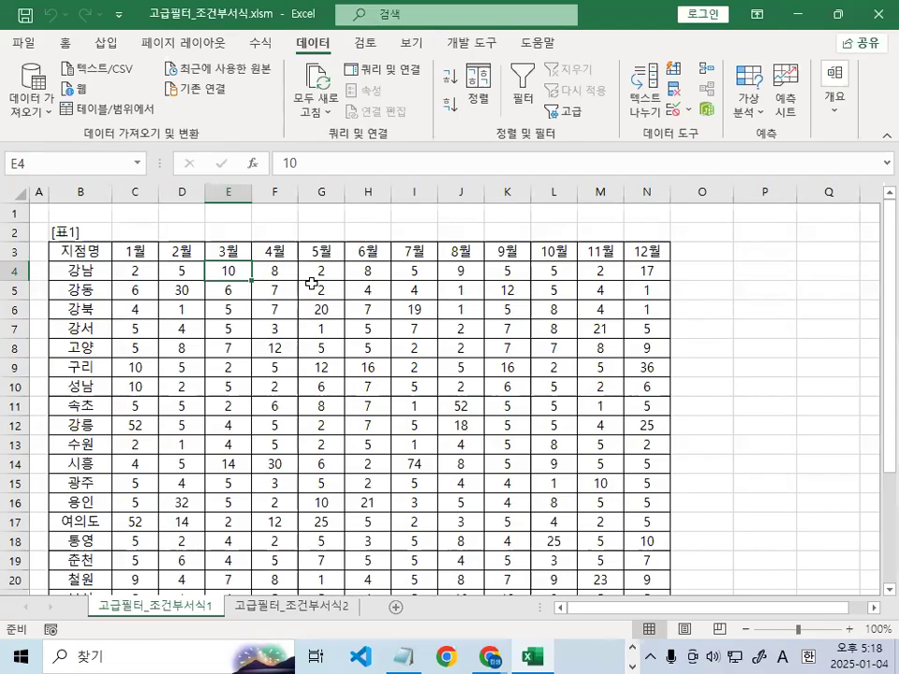
pyautogui.hotkey('ctrl', '2')
pyautogui.moveTo(459, 295)
pyautogui.mouseDown()
pyautogui.moveTo(341, 306)
pyautogui.moveTo(438, 304)
pyautogui.mouseUp()
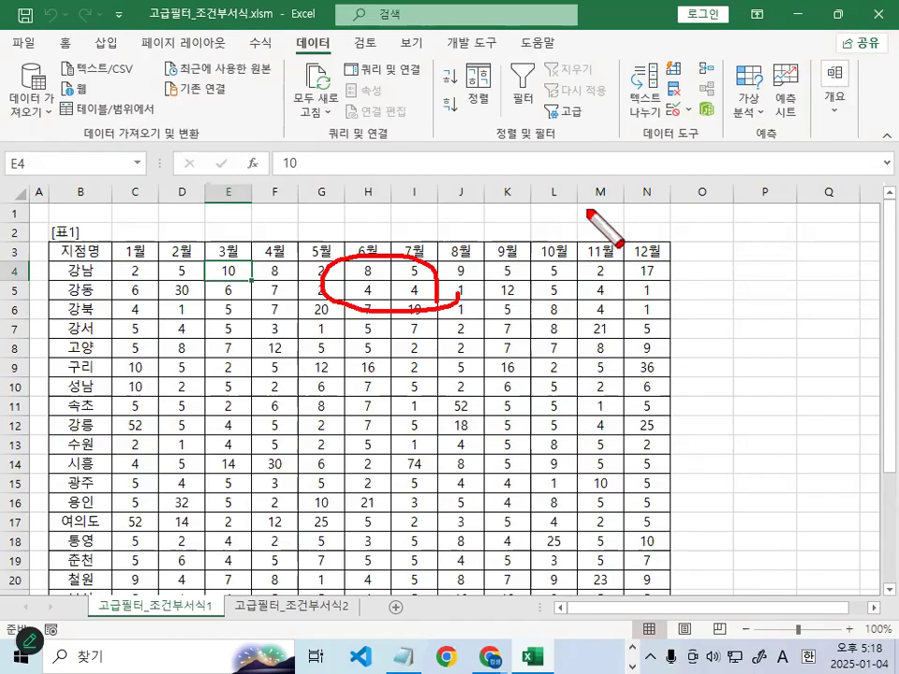
pyautogui.press('Escape')
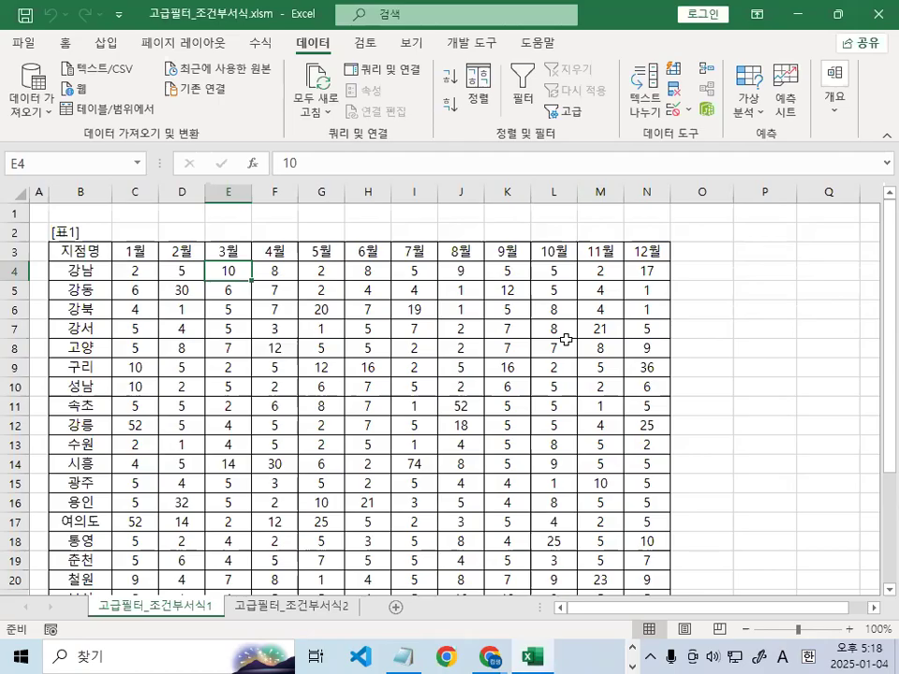
pyautogui.click(368, 329)
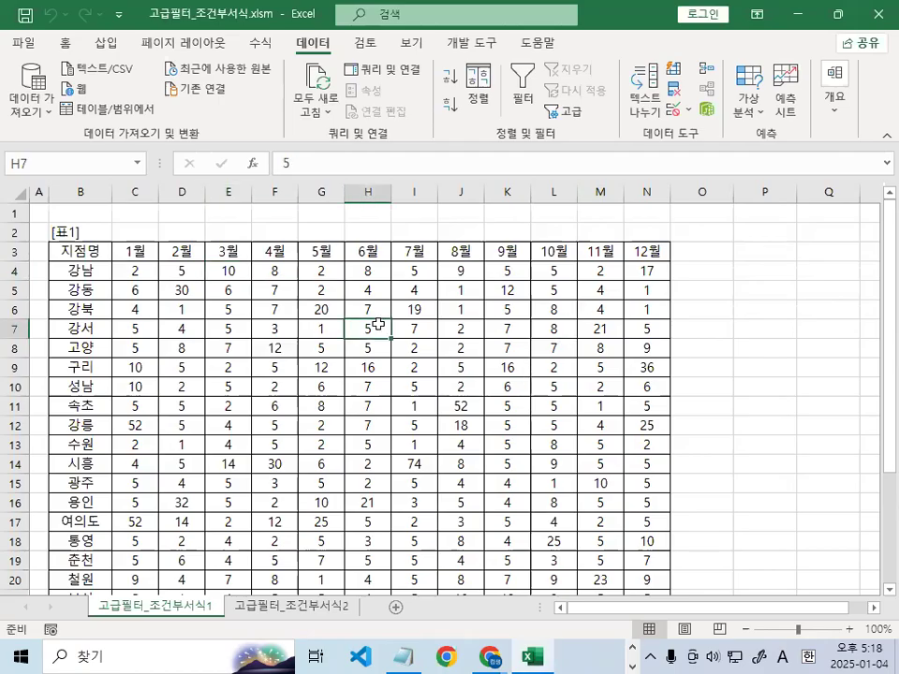
# Switch to the Notepad notes and review the LEFT and LEN function descriptions under 출제유형1) of the <엑셀 교재 기출문제 프린트> section
pyautogui.click(401, 656)
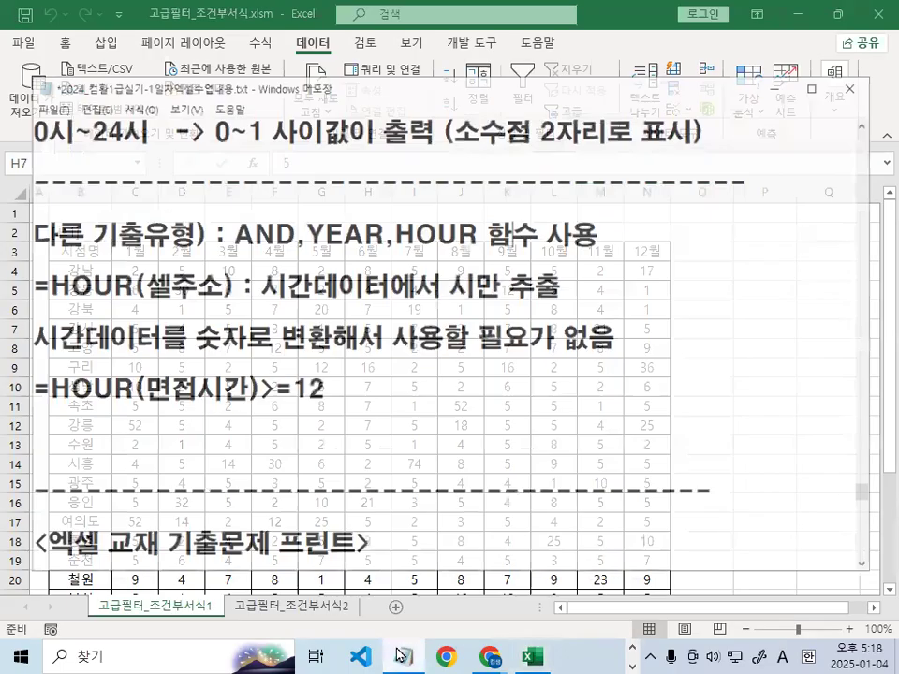
pyautogui.scroll(-1, 368, 365)
pyautogui.scroll(-1, 368, 366)
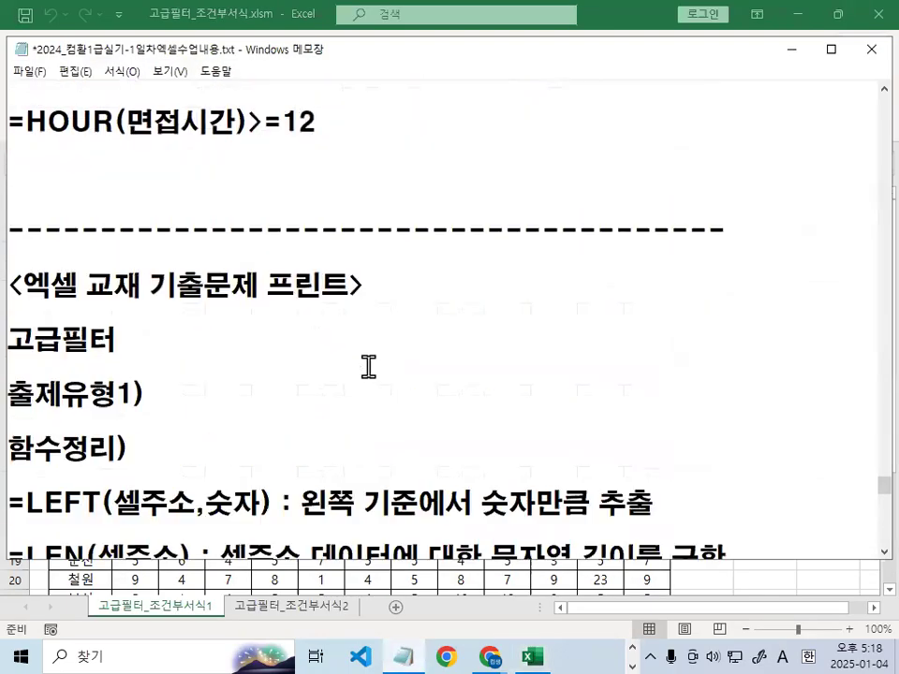
pyautogui.scroll(-1, 368, 366)
pyautogui.moveTo(26, 338); pyautogui.dragTo(110, 336)
pyautogui.scroll(-1, 122, 335)
pyautogui.moveTo(115, 256); pyautogui.dragTo(614, 258)
pyautogui.click(677, 259)
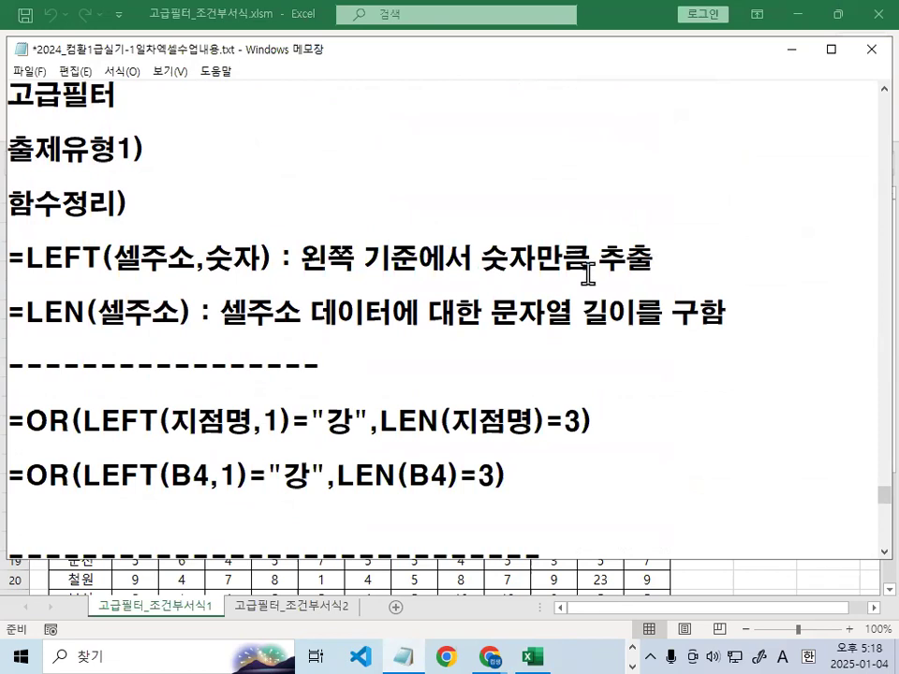
pyautogui.moveTo(300, 258); pyautogui.dragTo(689, 258)
pyautogui.moveTo(25, 312); pyautogui.dragTo(180, 312)
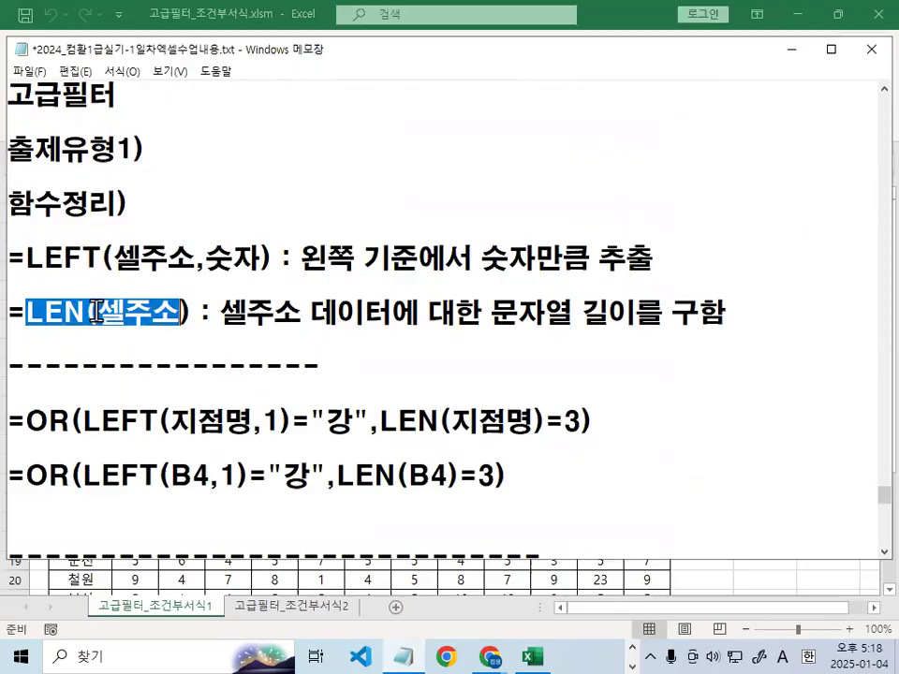
pyautogui.doubleClick(136, 312)
pyautogui.moveTo(518, 312); pyautogui.dragTo(634, 312)
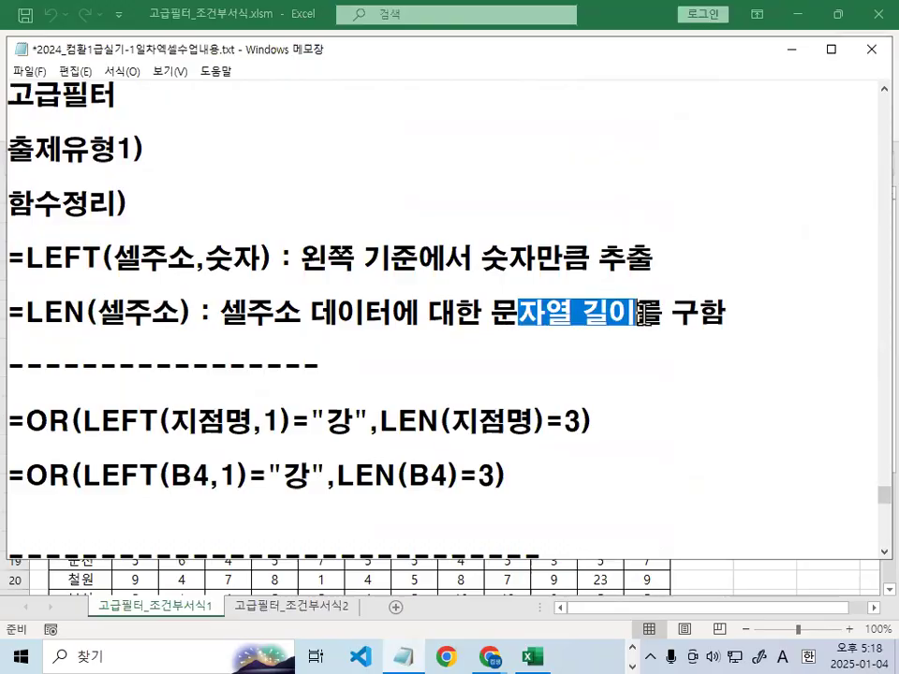
# Insert several blank lines between the 지점명 version and the B4 version of the OR formula in the notes
pyautogui.moveTo(26, 312); pyautogui.dragTo(78, 312)
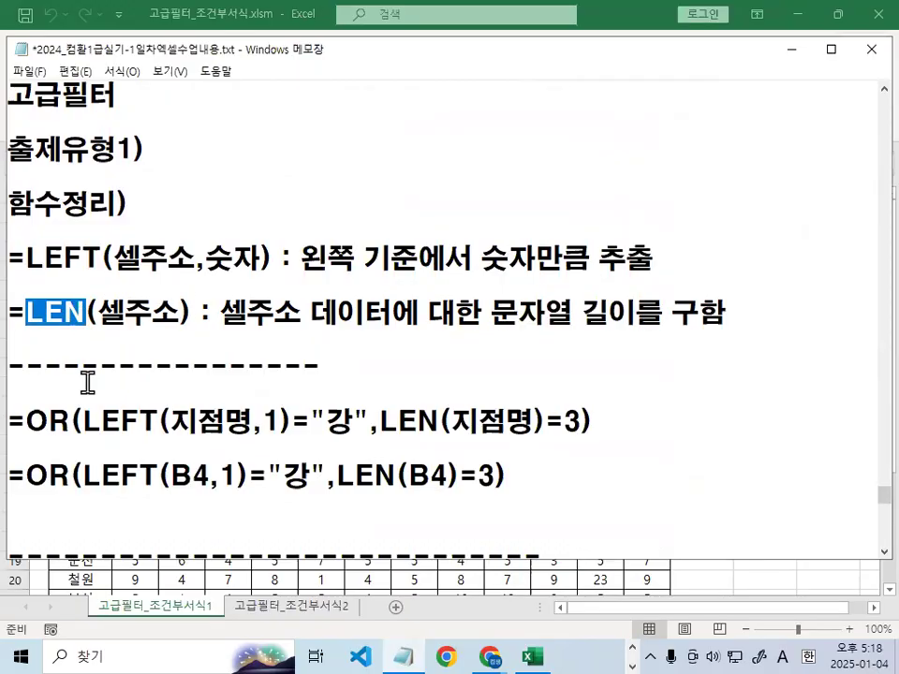
pyautogui.click(56, 424)
pyautogui.press('Return')
pyautogui.press('Return')
pyautogui.press('Return')
pyautogui.press('Return')
pyautogui.press('Return')
pyautogui.press('Return')
pyautogui.press('Return')
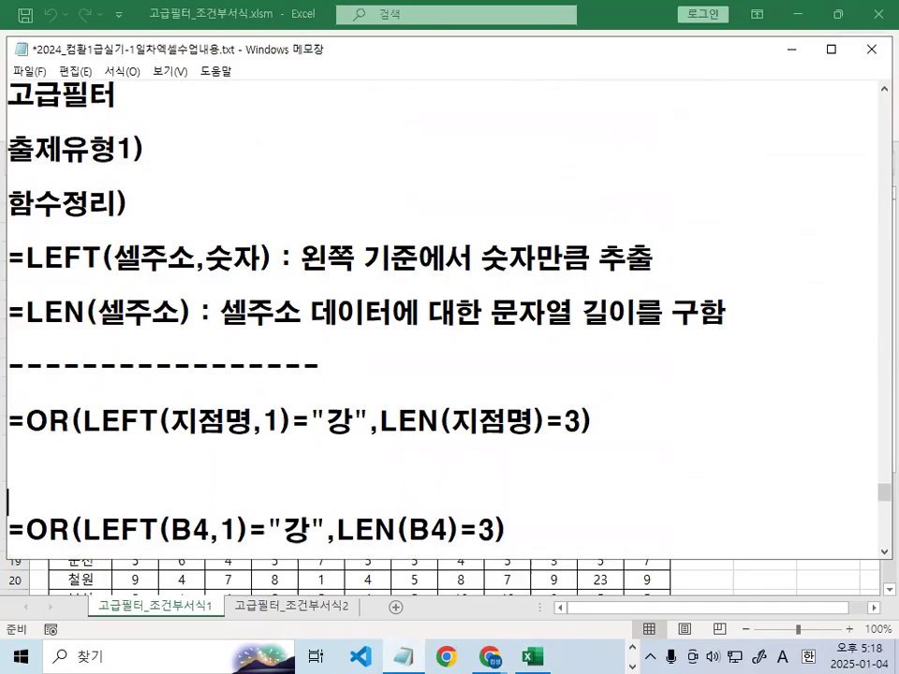
pyautogui.scroll(1, 70, 427)
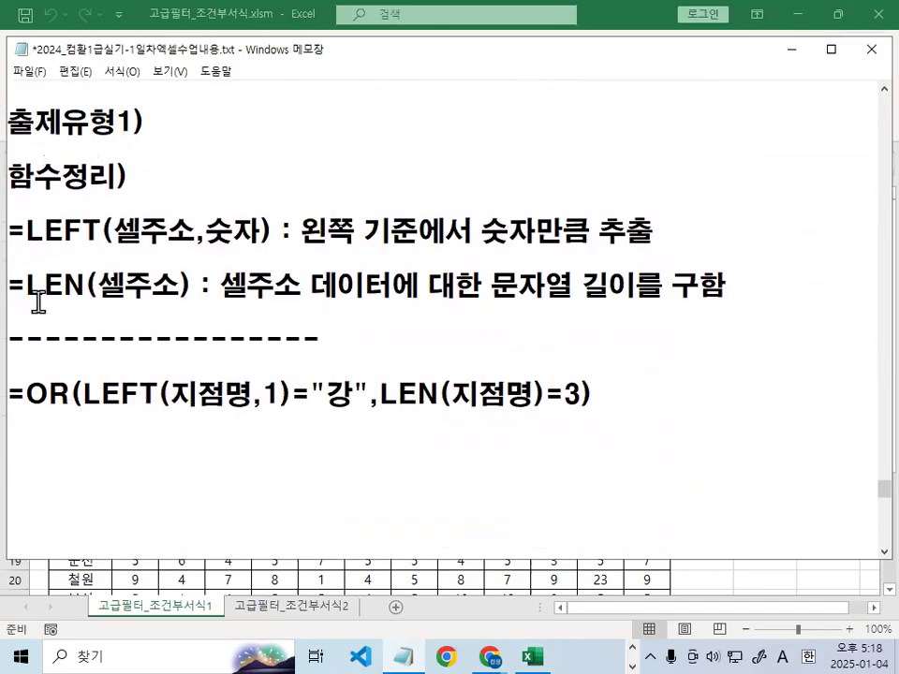
# Examine the LEFT(지점명,1)="강" and LEN(지점명)=3 parts of the OR formula against the function descriptions in the notes
pyautogui.moveTo(43, 232); pyautogui.dragTo(98, 232)
pyautogui.moveTo(26, 285); pyautogui.dragTo(125, 287)
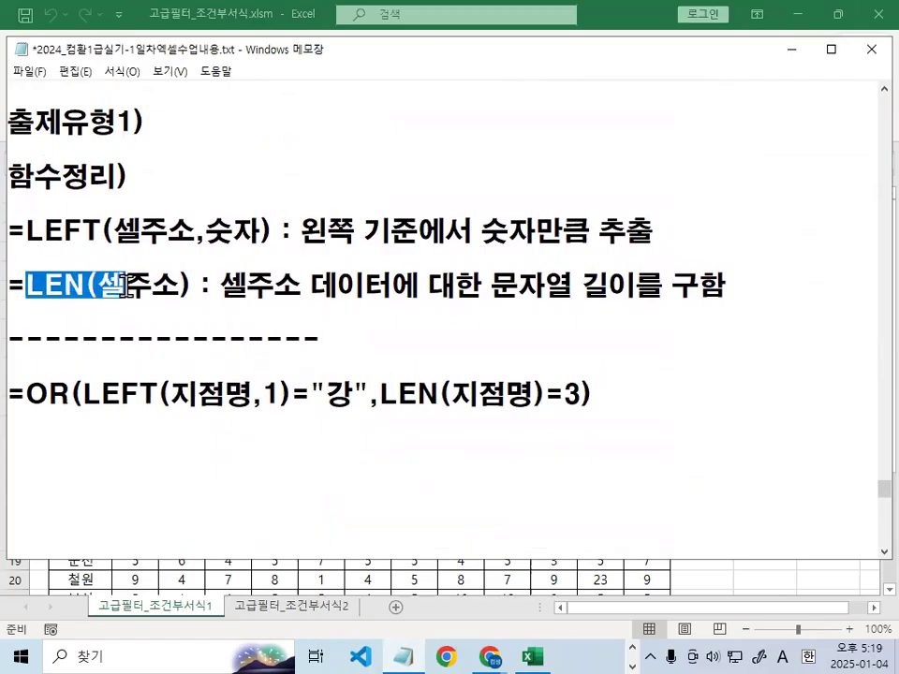
pyautogui.moveTo(27, 394); pyautogui.dragTo(138, 396)
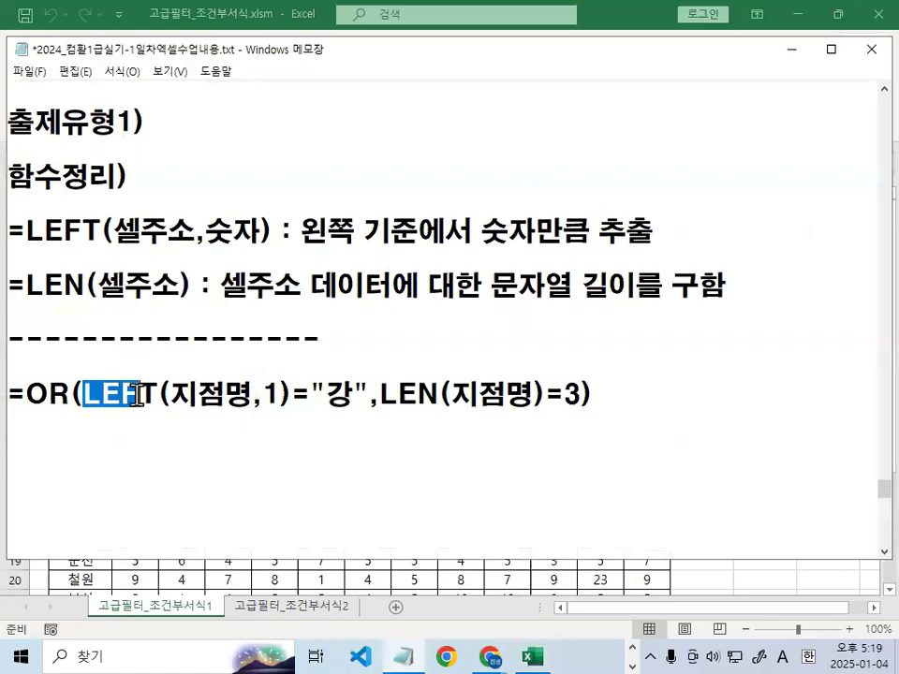
pyautogui.click(203, 387)
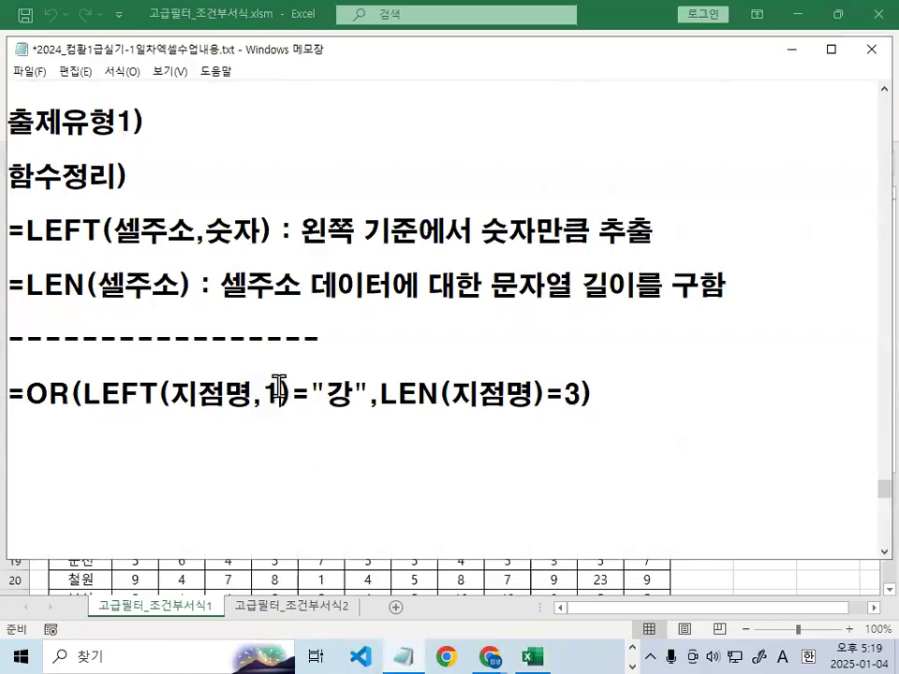
pyautogui.doubleClick(339, 393)
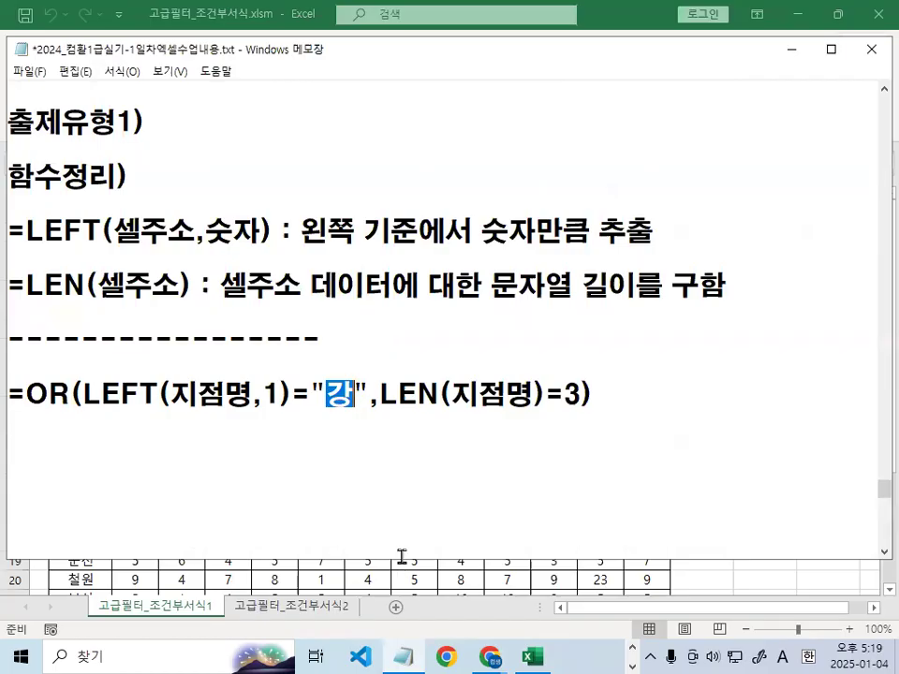
pyautogui.doubleClick(270, 394)
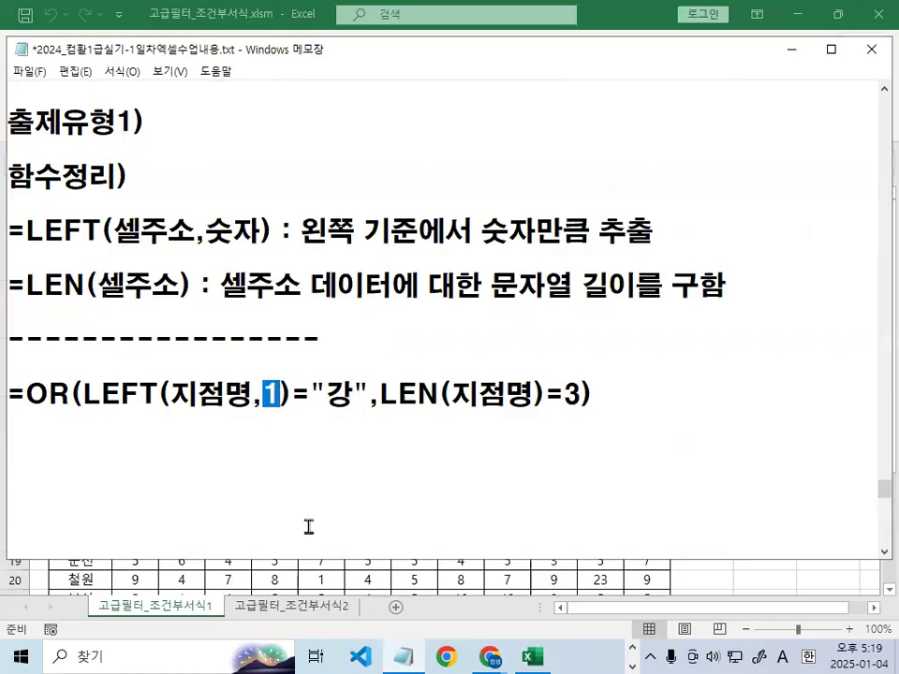
pyautogui.click(422, 394)
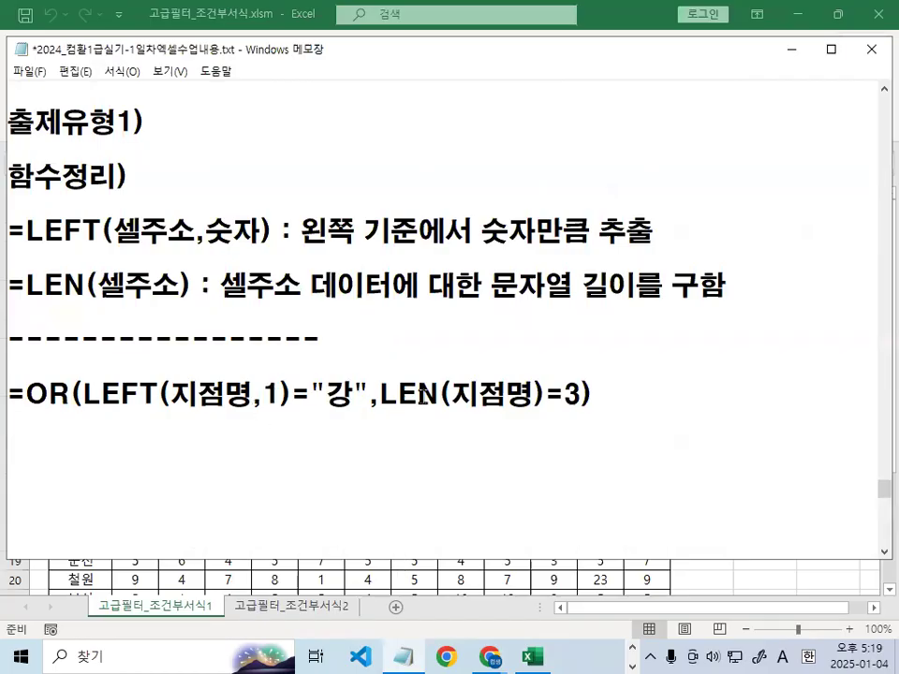
pyautogui.doubleClick(405, 395)
pyautogui.moveTo(453, 394); pyautogui.dragTo(536, 394)
pyautogui.moveTo(170, 395); pyautogui.dragTo(269, 387)
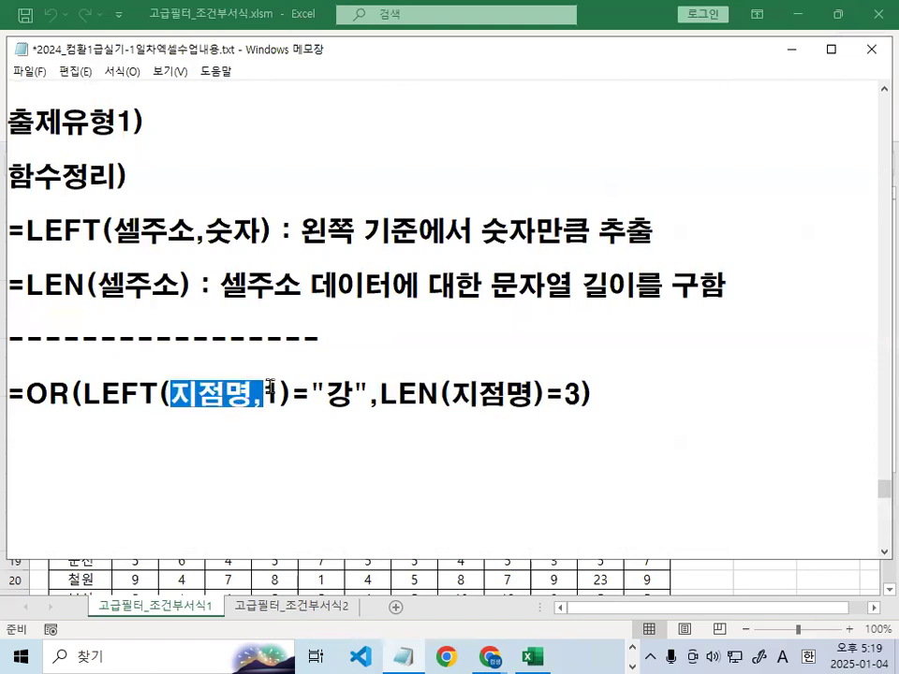
pyautogui.moveTo(454, 394); pyautogui.dragTo(573, 412)
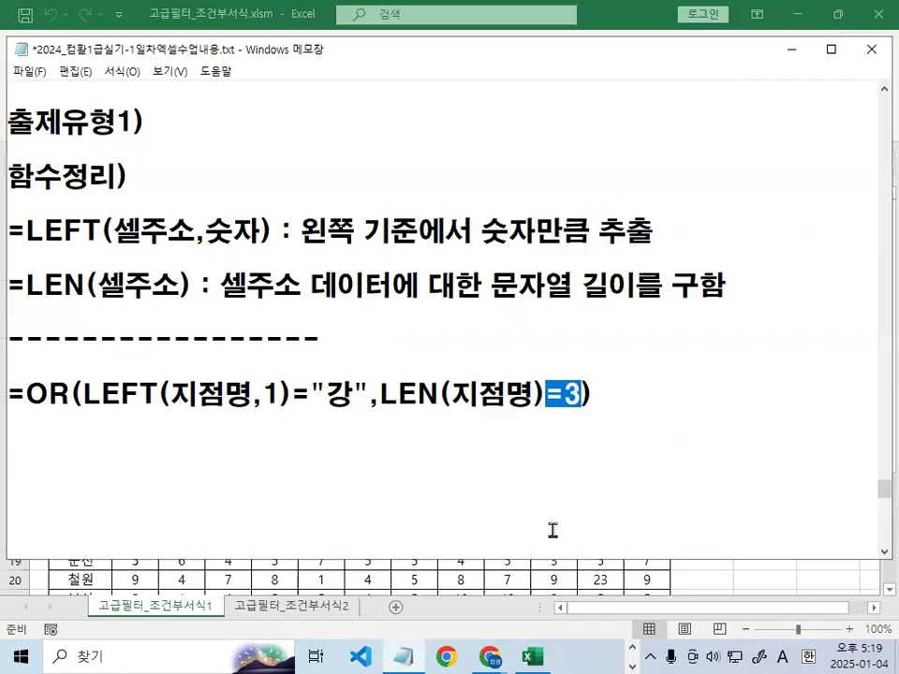
pyautogui.moveTo(382, 394); pyautogui.dragTo(596, 407)
pyautogui.click(596, 407)
# Mark both 지점명 arguments and the LEFT and LEN functions in the OR formula, underline it, and clear the marks
pyautogui.moveTo(252, 410)
pyautogui.mouseDown()
pyautogui.moveTo(236, 408)
pyautogui.moveTo(256, 394)
pyautogui.mouseUp()
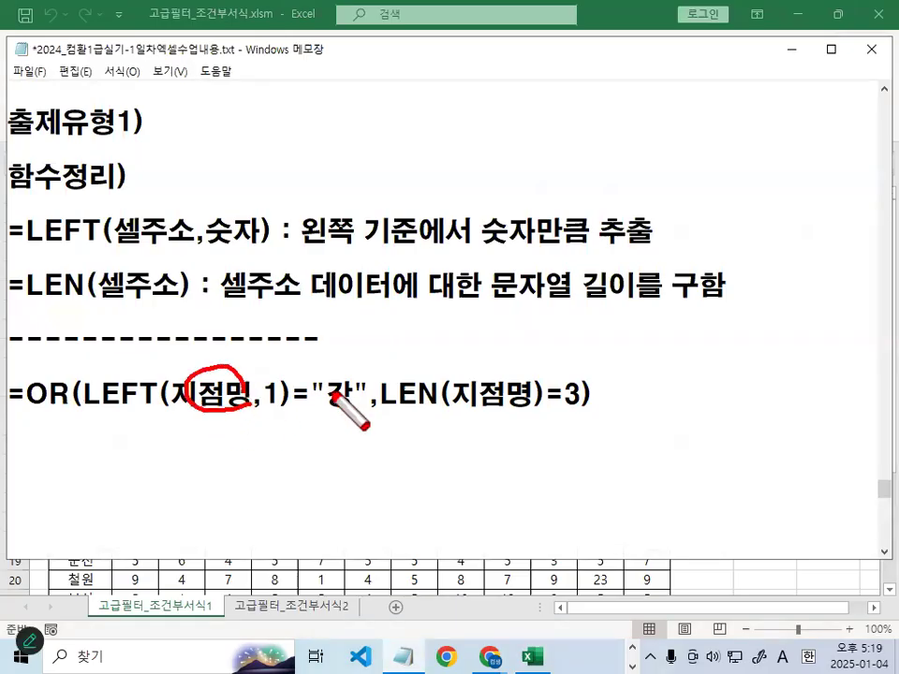
pyautogui.moveTo(514, 407); pyautogui.dragTo(522, 404)
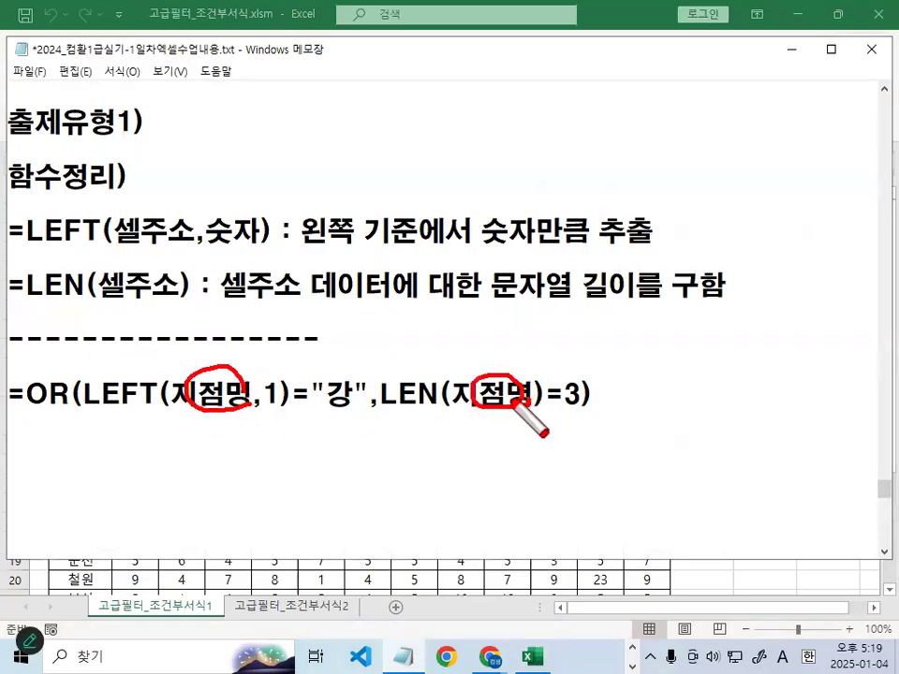
pyautogui.moveTo(395, 368)
pyautogui.mouseDown()
pyautogui.moveTo(403, 384)
pyautogui.moveTo(418, 360)
pyautogui.mouseUp()
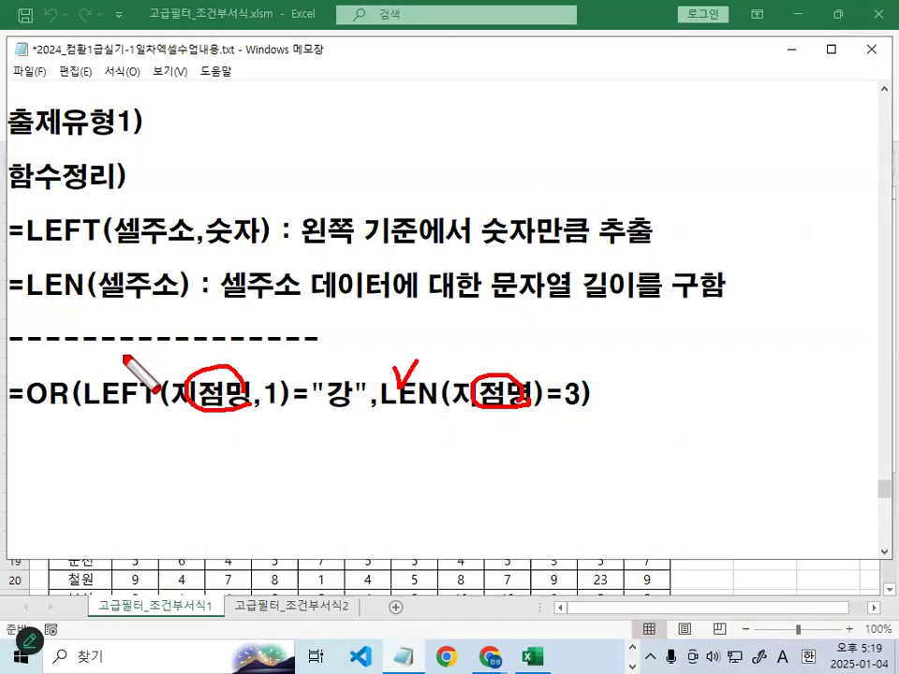
pyautogui.moveTo(122, 373); pyautogui.dragTo(166, 346)
pyautogui.moveTo(18, 422); pyautogui.dragTo(668, 423)
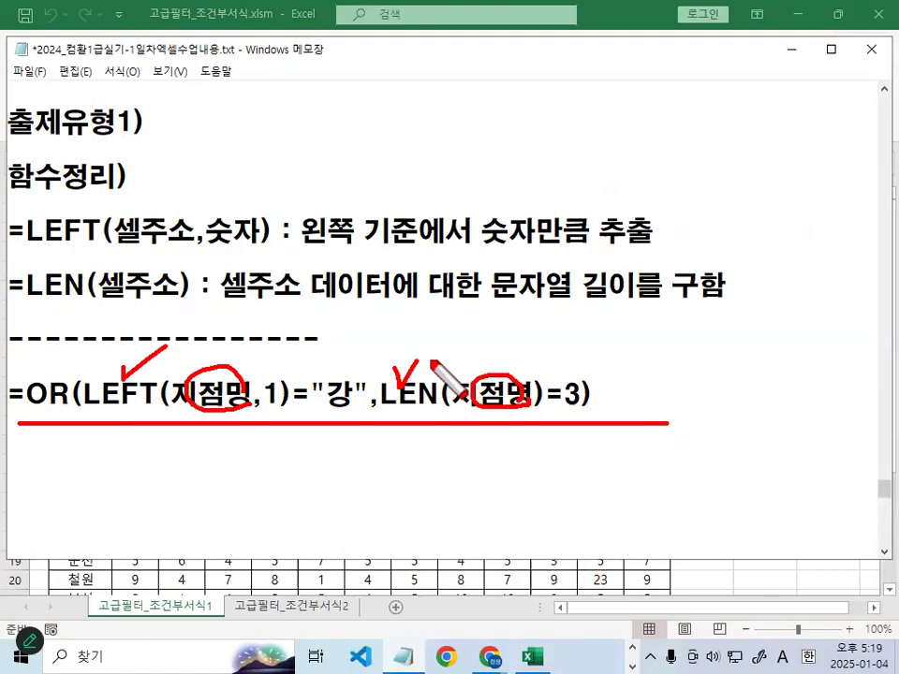
pyautogui.press('Escape')
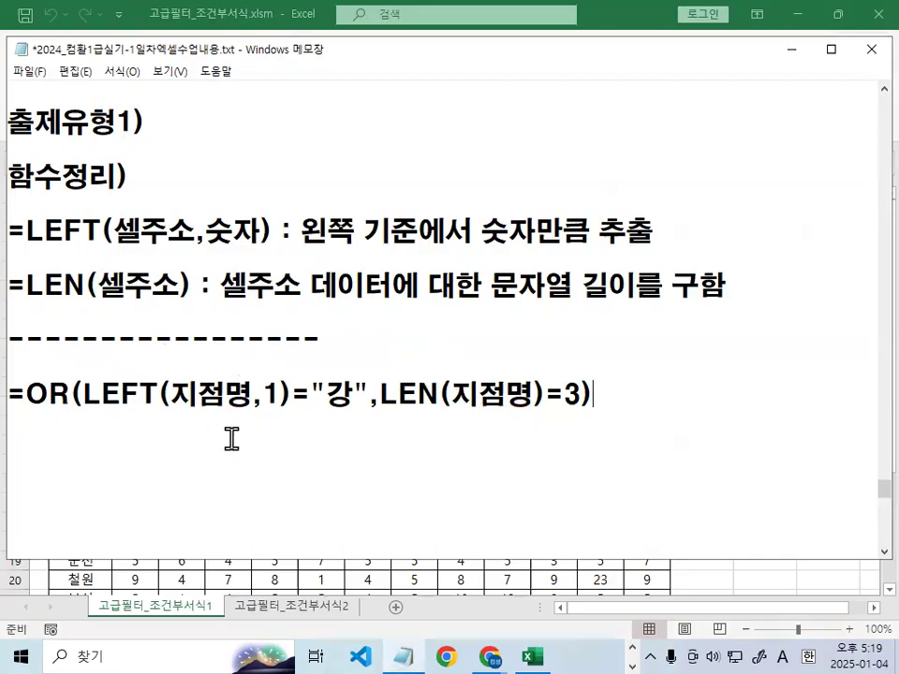
pyautogui.moveTo(11, 394); pyautogui.dragTo(669, 402)
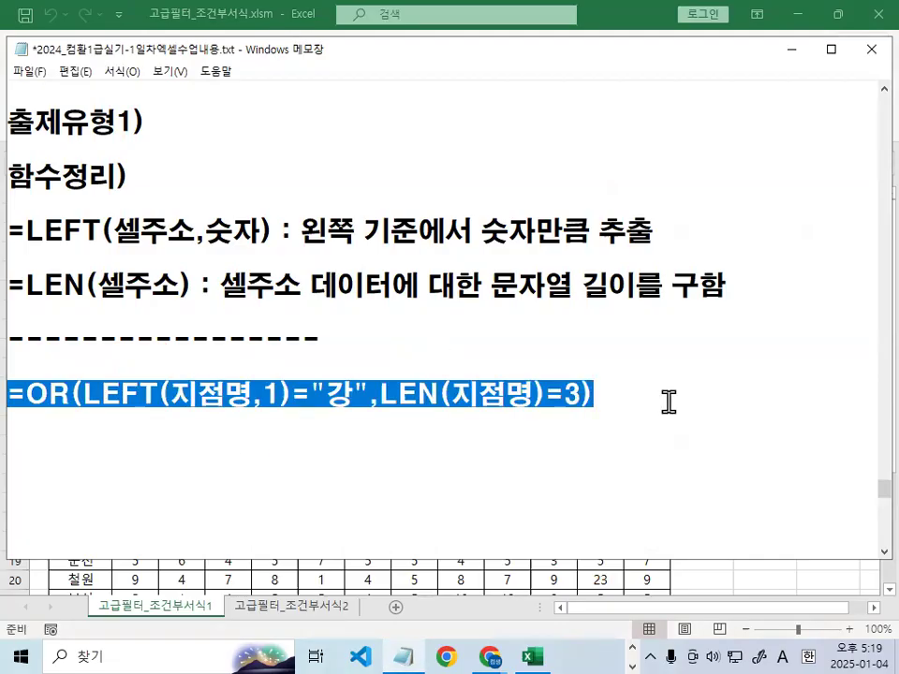
# Switch to Excel and set the font of the whole 고급필터_조건부서식1 sheet to a견고딕
pyautogui.click(791, 49)
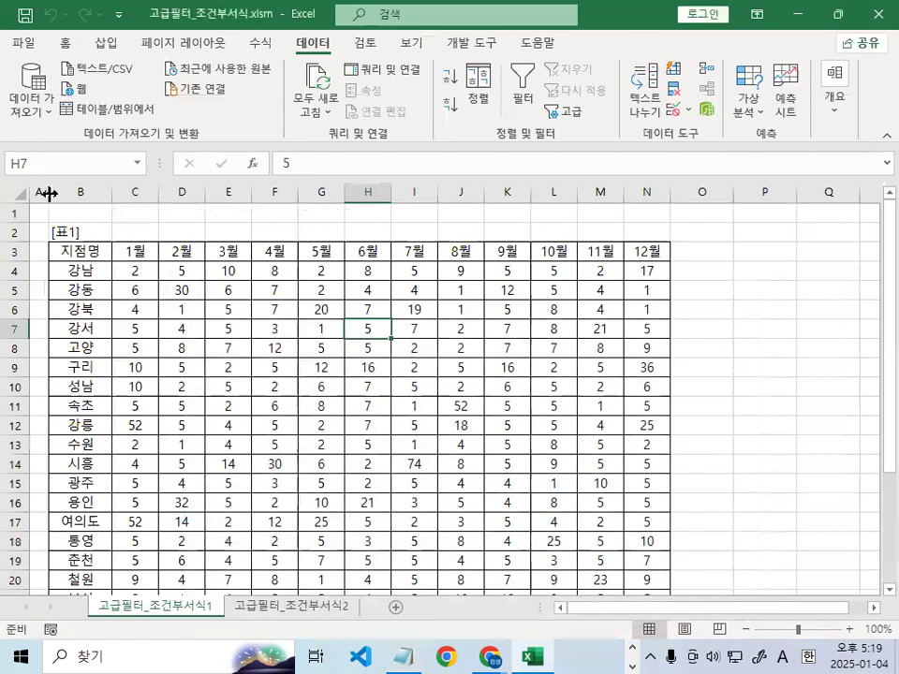
pyautogui.click(21, 194)
pyautogui.click(65, 44)
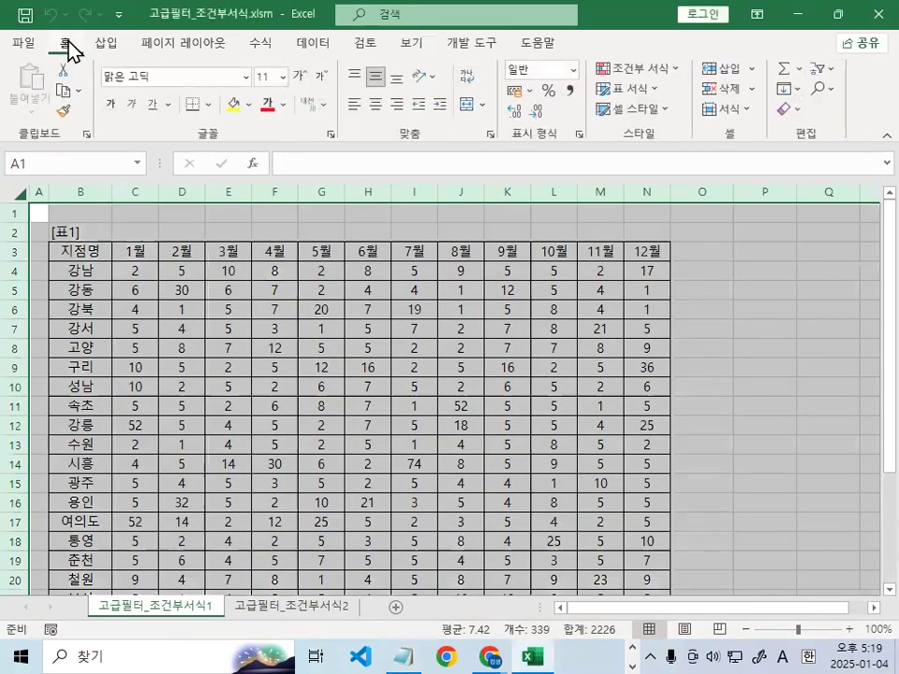
pyautogui.click(247, 77)
pyautogui.scroll(-1, 270, 408)
pyautogui.scroll(-2, 270, 408)
pyautogui.click(207, 532)
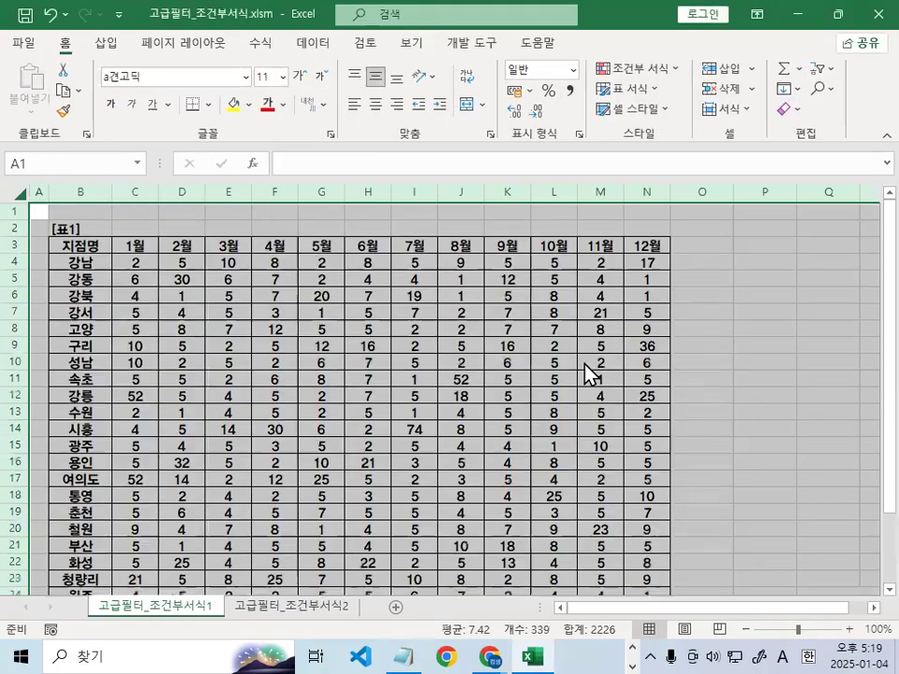
pyautogui.click(594, 360)
# Enter the criteria header 조건 in cell P3 beside the table
pyautogui.scroll(4, 594, 357)
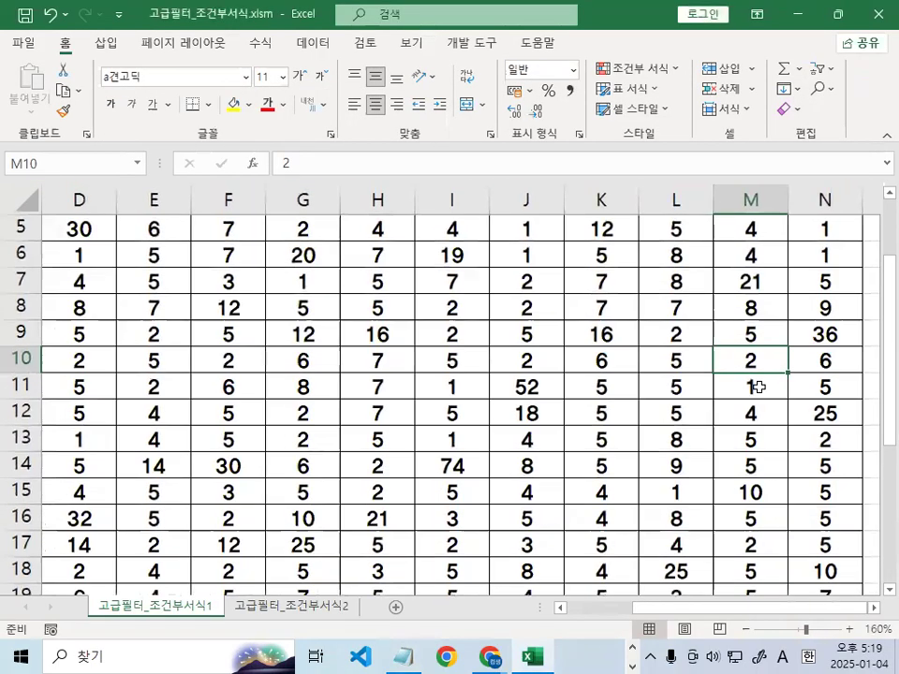
pyautogui.click(874, 608)
pyautogui.click(873, 607)
pyautogui.click(628, 225)
pyautogui.scroll(2, 646, 276)
pyautogui.click(644, 279)
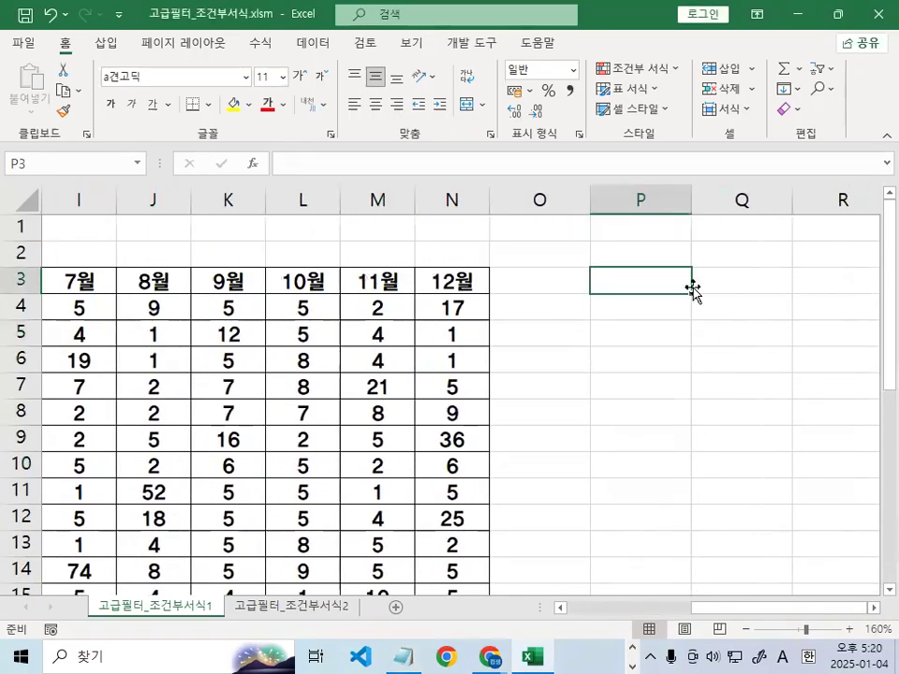
pyautogui.write('WHRFJ')
pyautogui.press('BackSpace')
pyautogui.press('BackSpace')
pyautogui.press('BackSpace')
pyautogui.press('BackSpace')
pyautogui.press('BackSpace')
pyautogui.press('Hangul')
pyautogui.write('ㅈㅗ건')
pyautogui.press('Return')
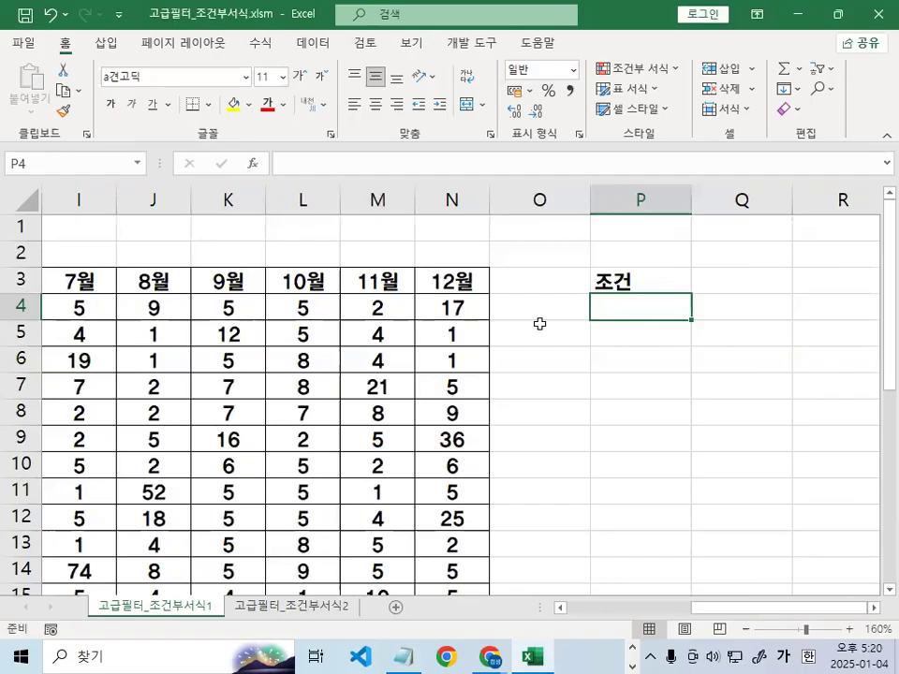
# Begin the condition formula in cell P4 with =OR(LEFT(B4, referencing the first branch name in the 지점명 column
pyautogui.keyDown('ctrl'); pyautogui.scroll(3, 743, 334); pyautogui.keyUp('ctrl')
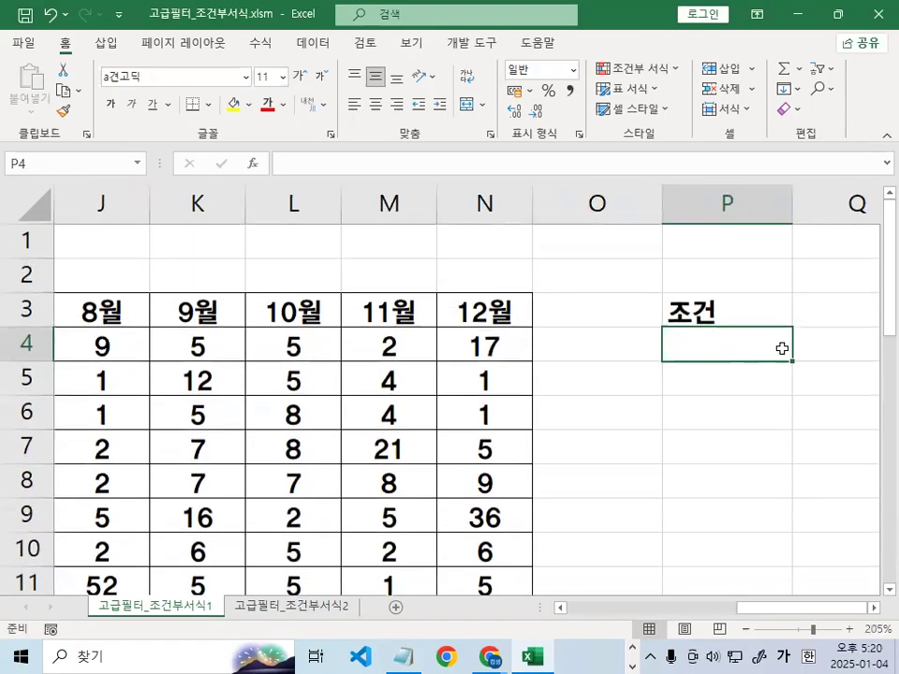
pyautogui.write('=')
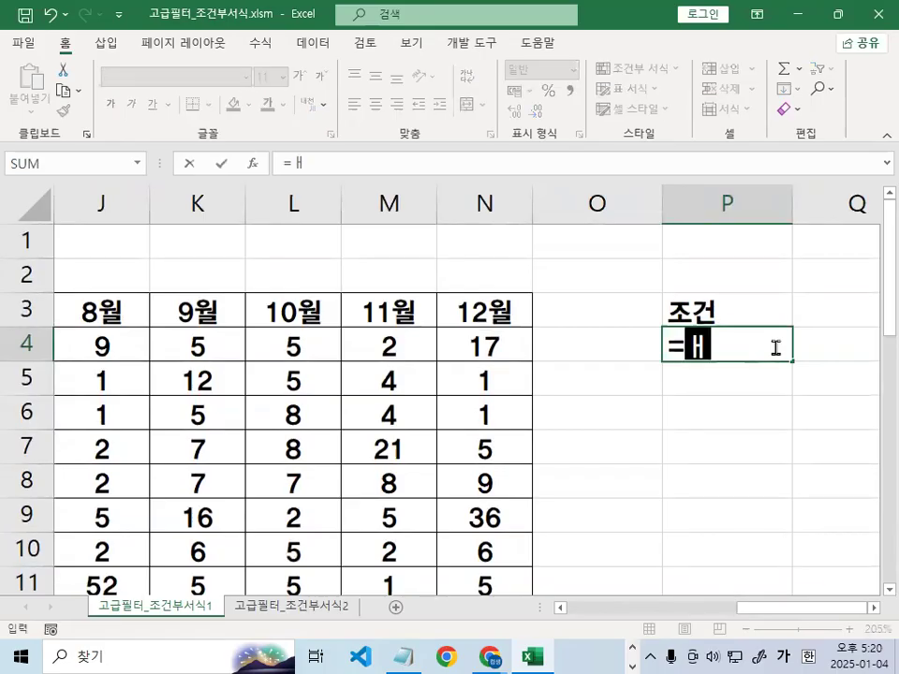
pyautogui.write('OR')
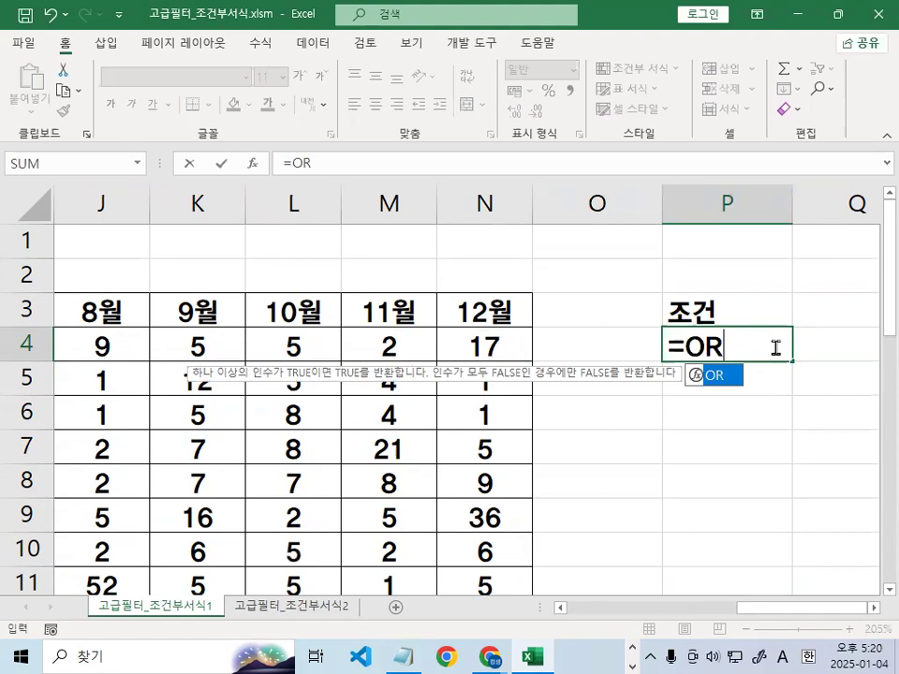
pyautogui.write('(')
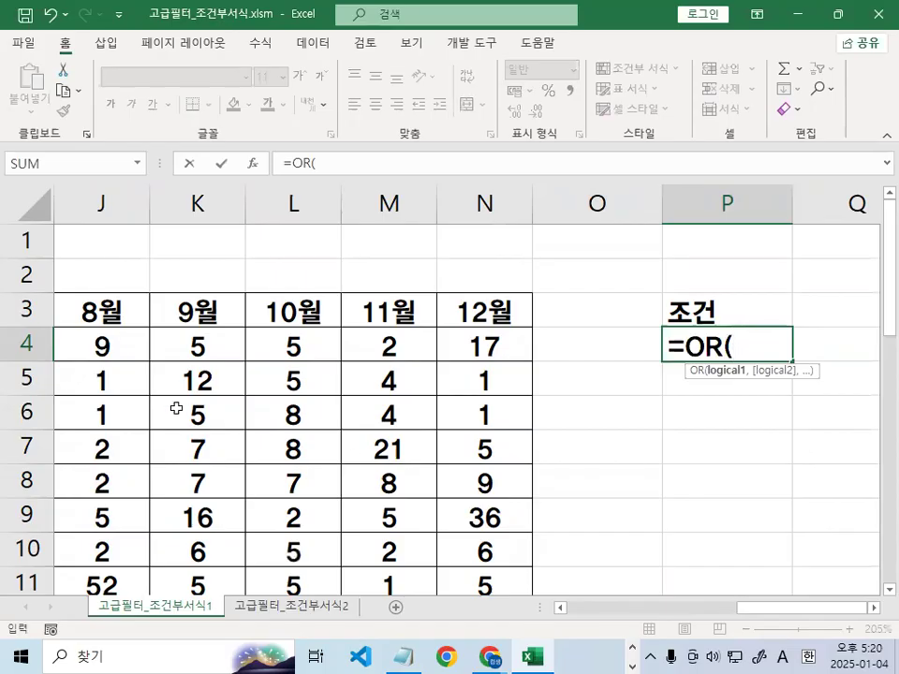
pyautogui.click(873, 609)
pyautogui.click(873, 608)
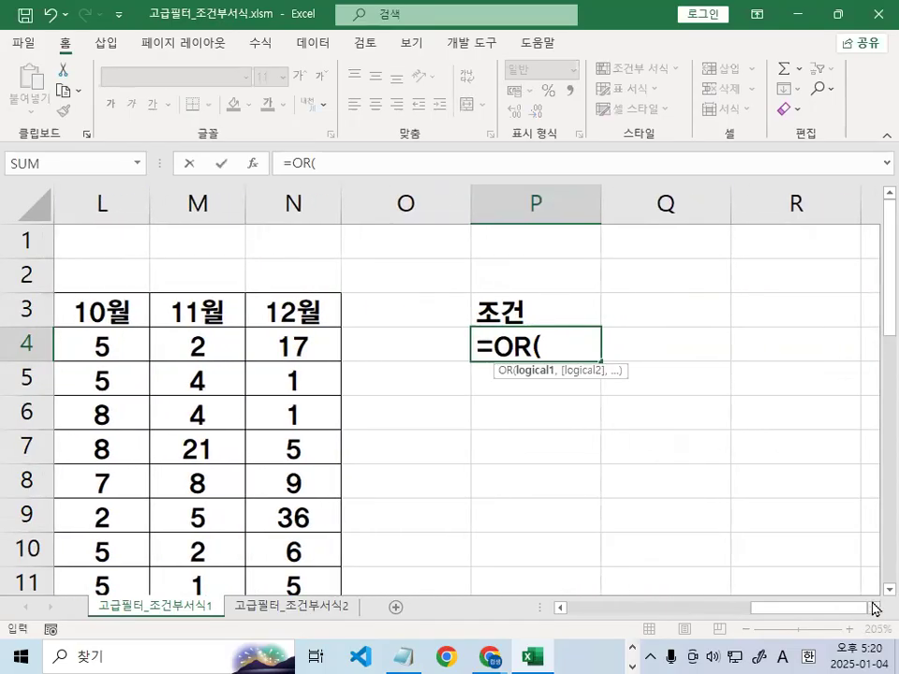
pyautogui.write('L')
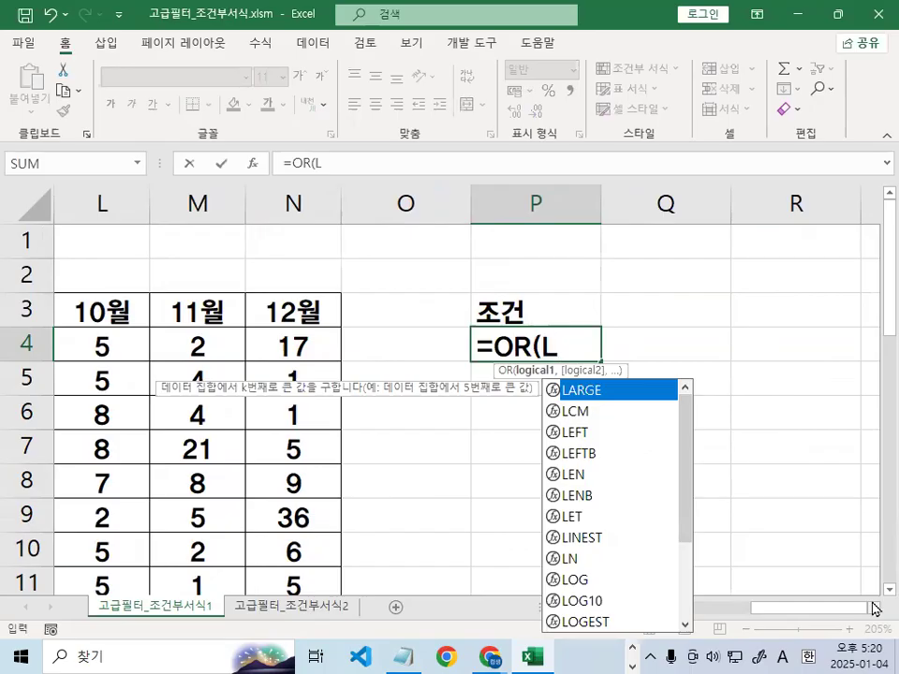
pyautogui.doubleClick(581, 431)
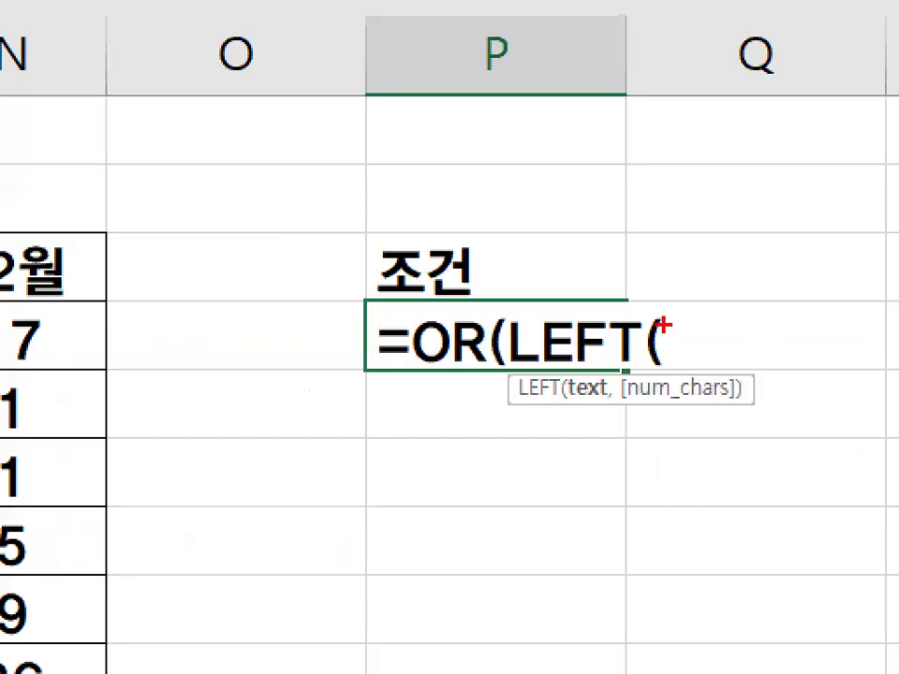
pyautogui.moveTo(604, 332); pyautogui.dragTo(610, 352)
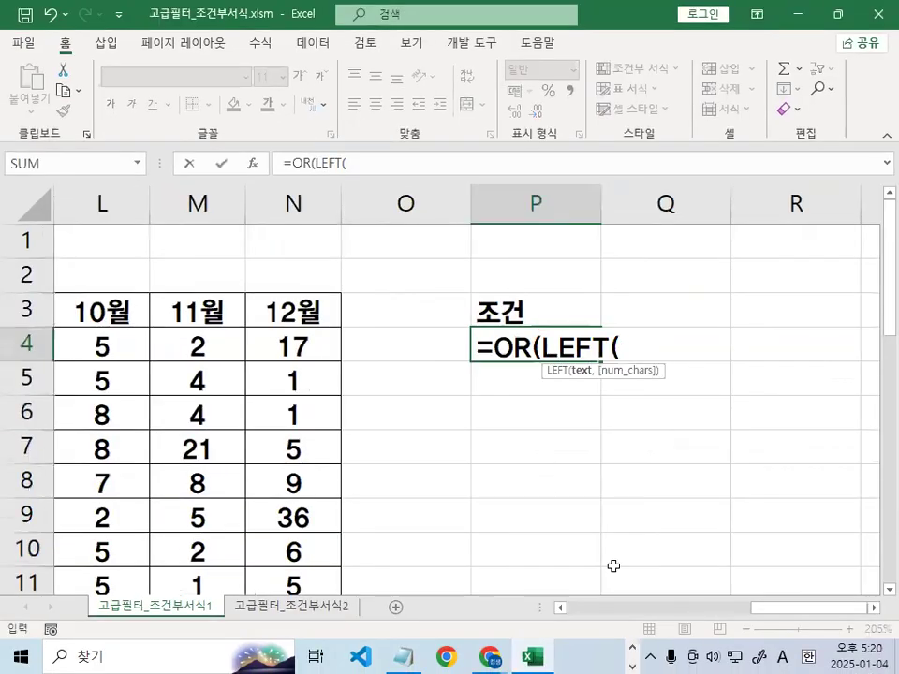
pyautogui.moveTo(791, 615); pyautogui.dragTo(620, 625)
pyautogui.click(119, 347)
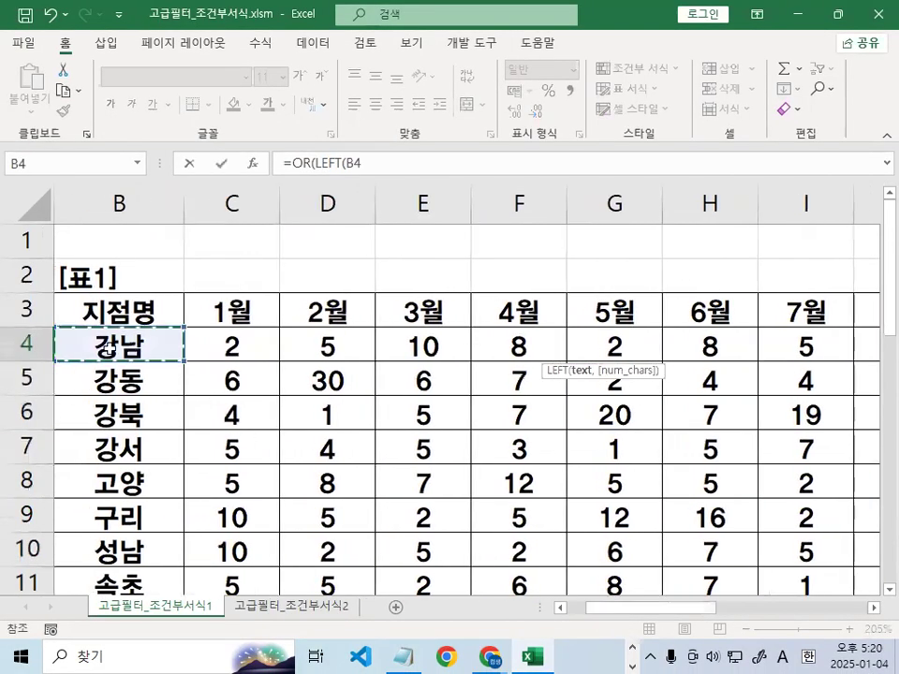
# Examine the LEFT text argument, contrasting the first data cell B4 (강남) with the 지점명 header above it
pyautogui.moveTo(169, 352)
pyautogui.mouseDown()
pyautogui.moveTo(170, 360)
pyautogui.moveTo(142, 324)
pyautogui.mouseUp()
pyautogui.moveTo(281, 371); pyautogui.dragTo(251, 307)
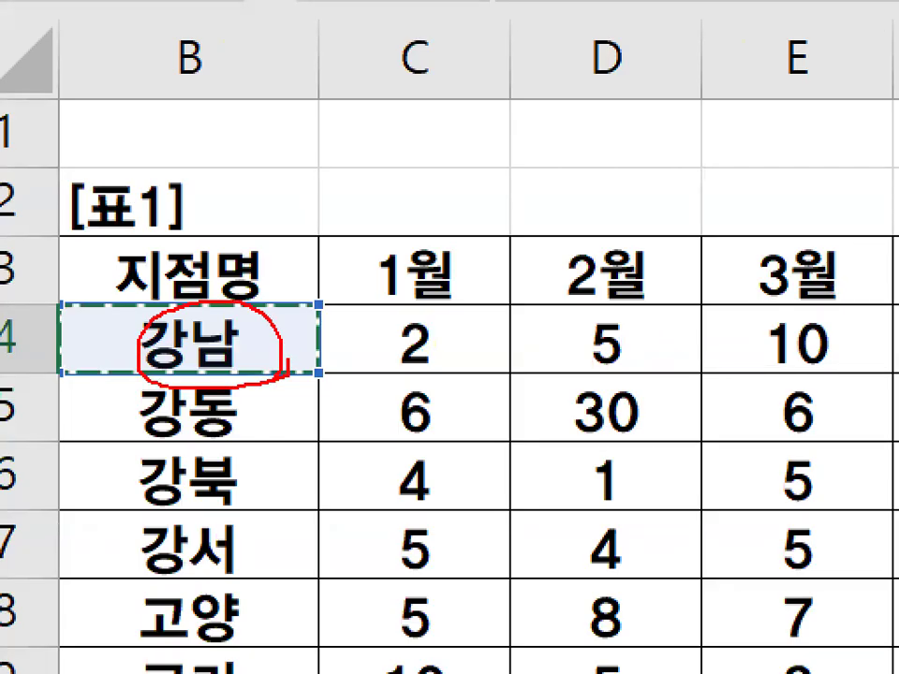
pyautogui.moveTo(251, 234); pyautogui.dragTo(161, 302)
pyautogui.moveTo(210, 240); pyautogui.dragTo(271, 301)
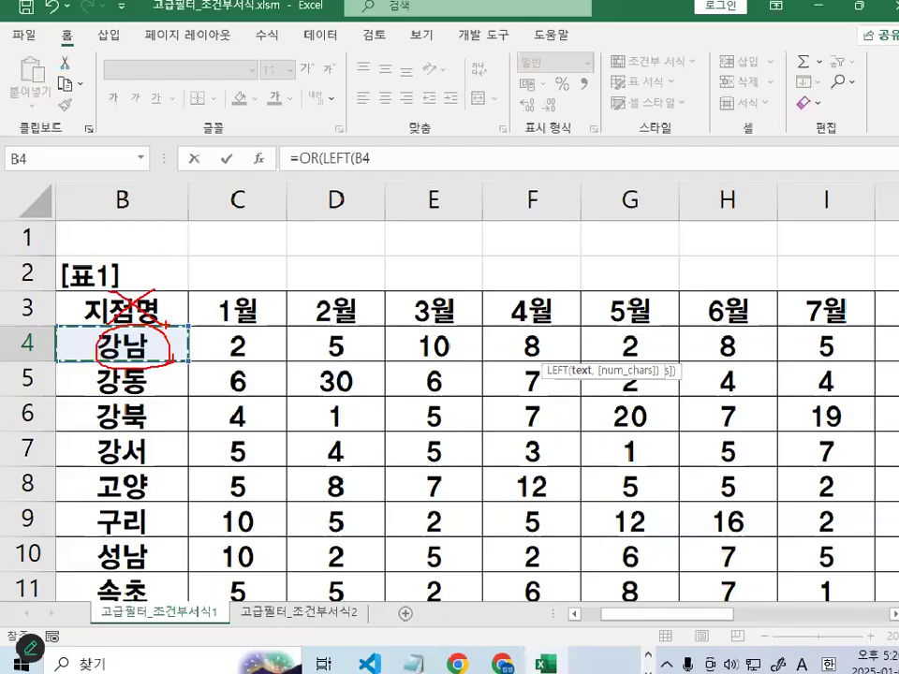
pyautogui.press('Escape')
pyautogui.moveTo(273, 349)
pyautogui.mouseDown()
pyautogui.moveTo(262, 334)
pyautogui.moveTo(262, 362)
pyautogui.mouseUp()
pyautogui.press('Escape')
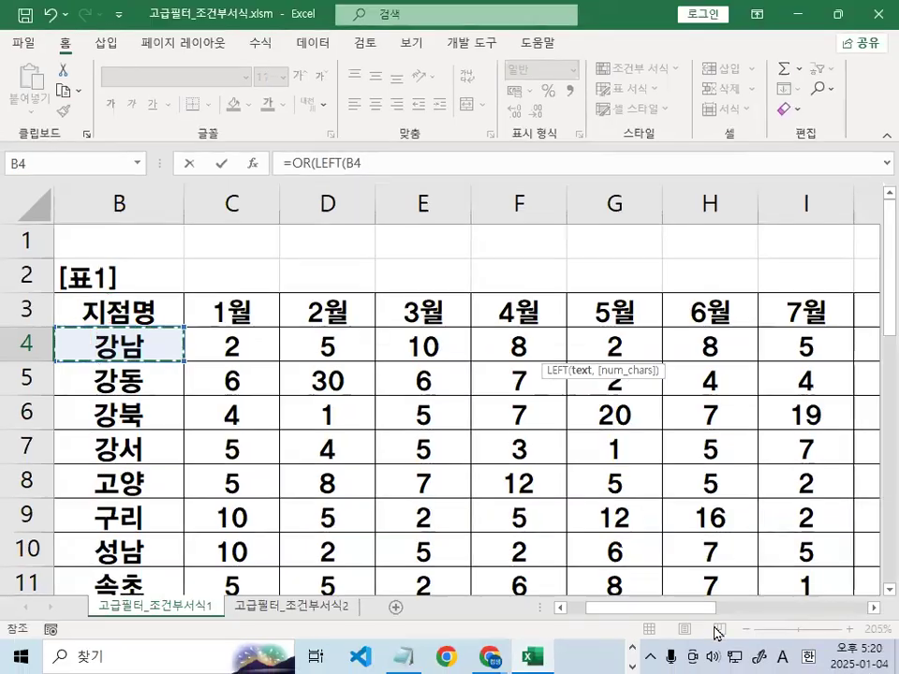
# Complete the LEFT function in the P4 formula so it takes 1 character from B4
pyautogui.moveTo(706, 615); pyautogui.dragTo(876, 617)
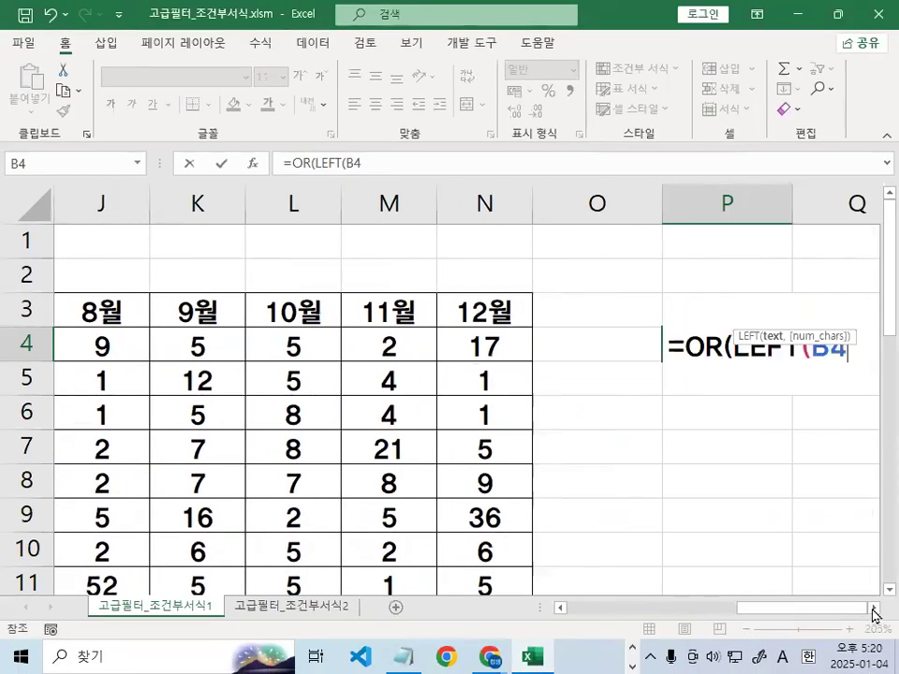
pyautogui.write(',')
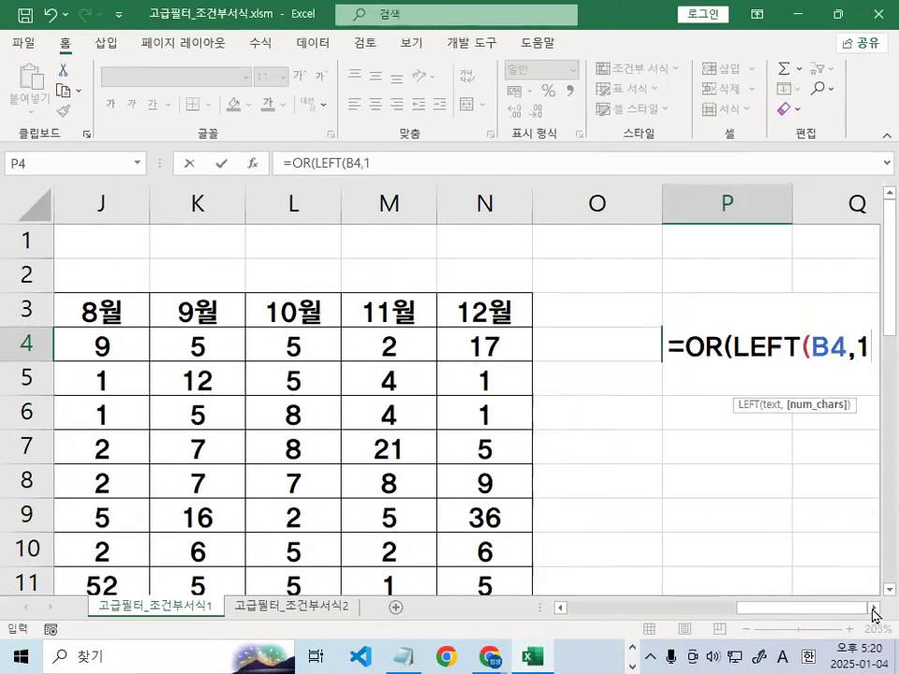
pyautogui.write('1)')
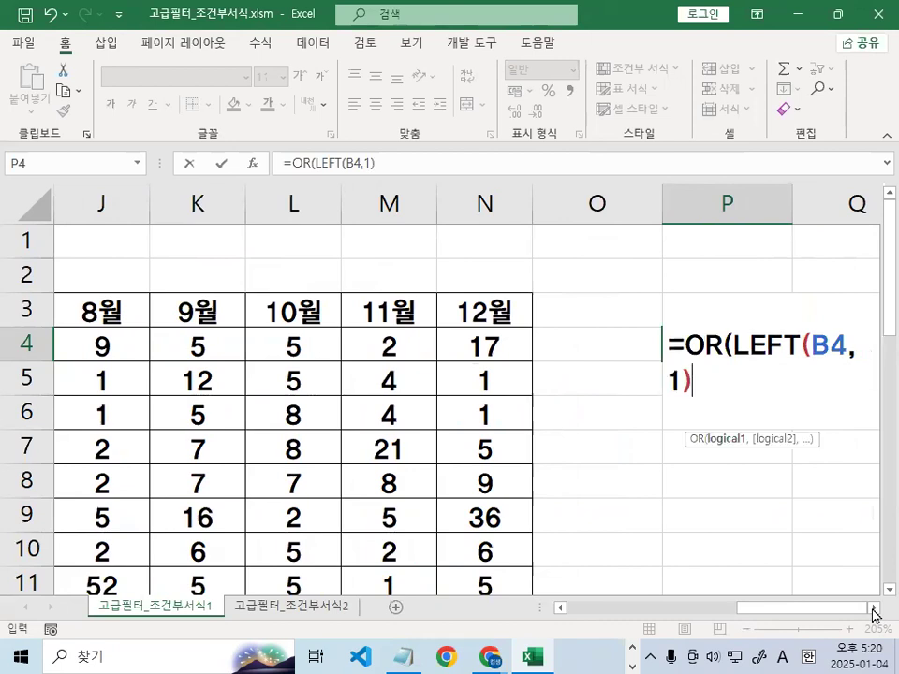
pyautogui.click(873, 610)
pyautogui.click(873, 611)
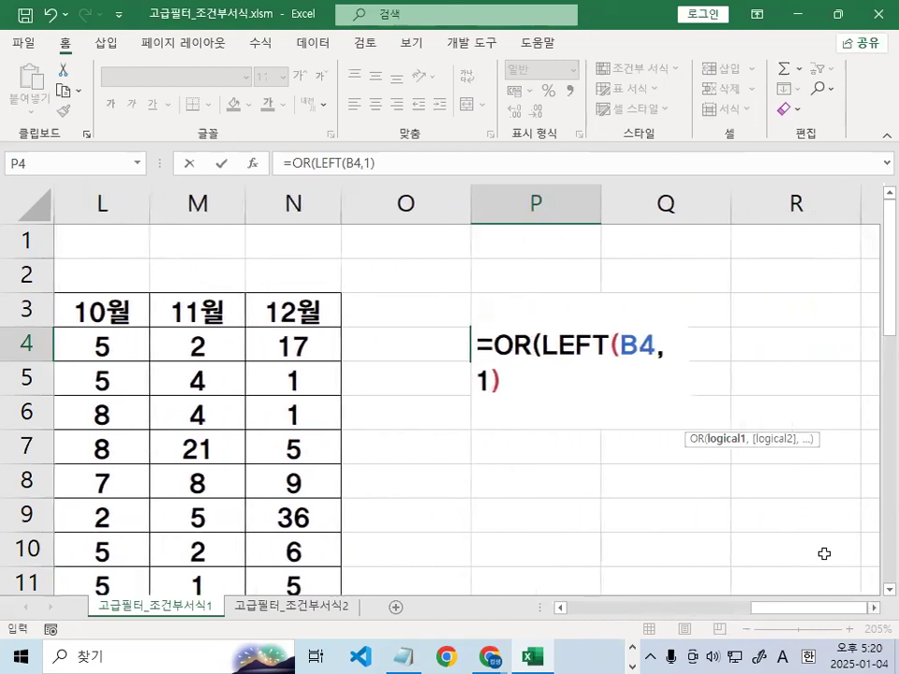
pyautogui.hotkey('ctrl', '1')
pyautogui.click(702, 341)
pyautogui.moveTo(707, 351)
pyautogui.mouseDown()
pyautogui.moveTo(670, 294)
pyautogui.moveTo(695, 354)
pyautogui.mouseUp()
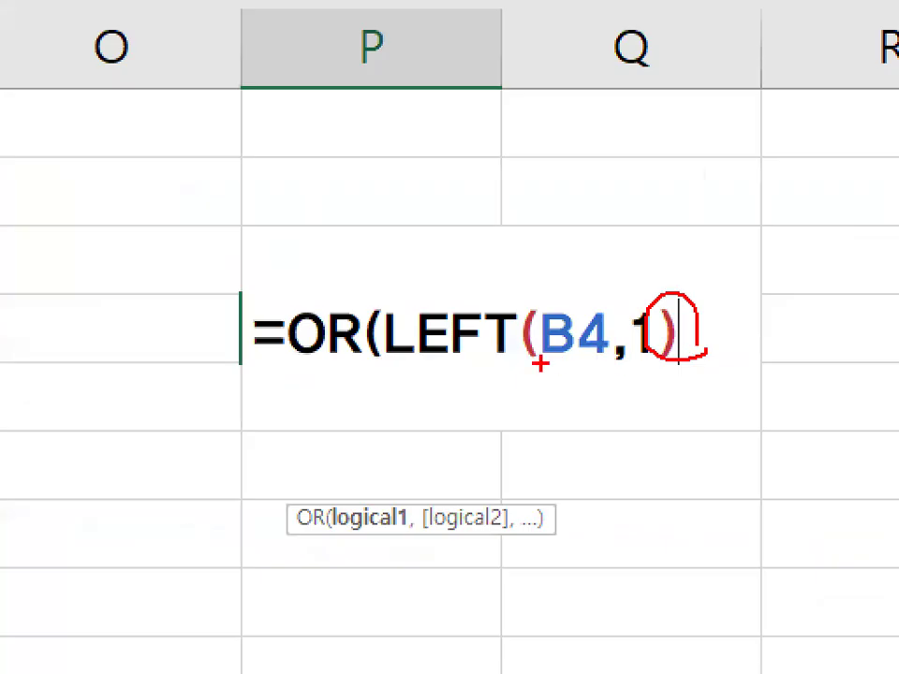
pyautogui.moveTo(397, 357); pyautogui.dragTo(682, 356)
pyautogui.moveTo(450, 232)
pyautogui.mouseDown()
pyautogui.moveTo(538, 239)
pyautogui.moveTo(590, 174)
pyautogui.mouseUp()
pyautogui.press('Escape')
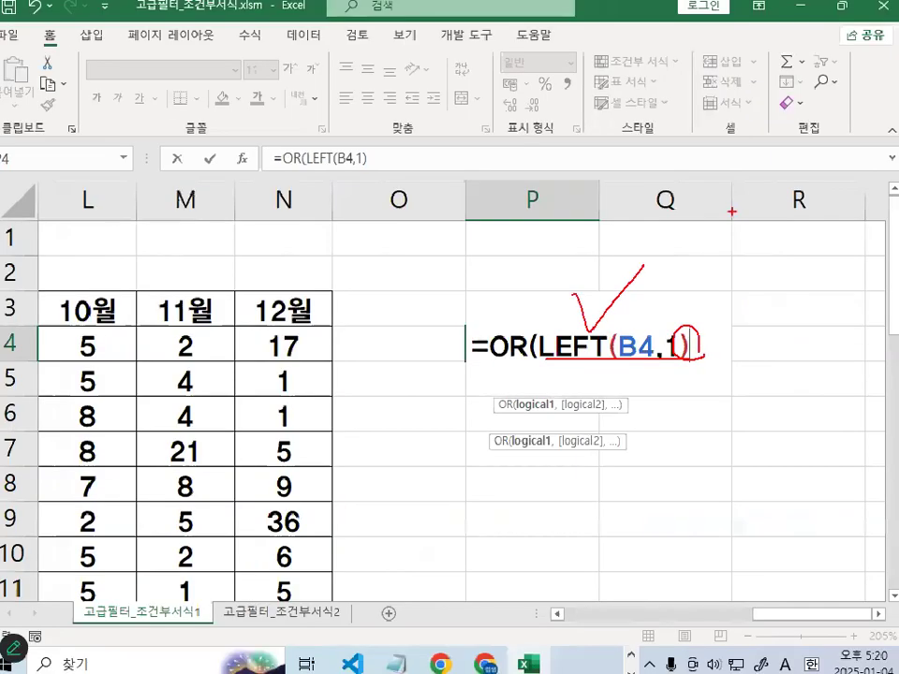
# Compare the LEFT(B4,1) result in the P4 formula with the text "강"
pyautogui.write('=')
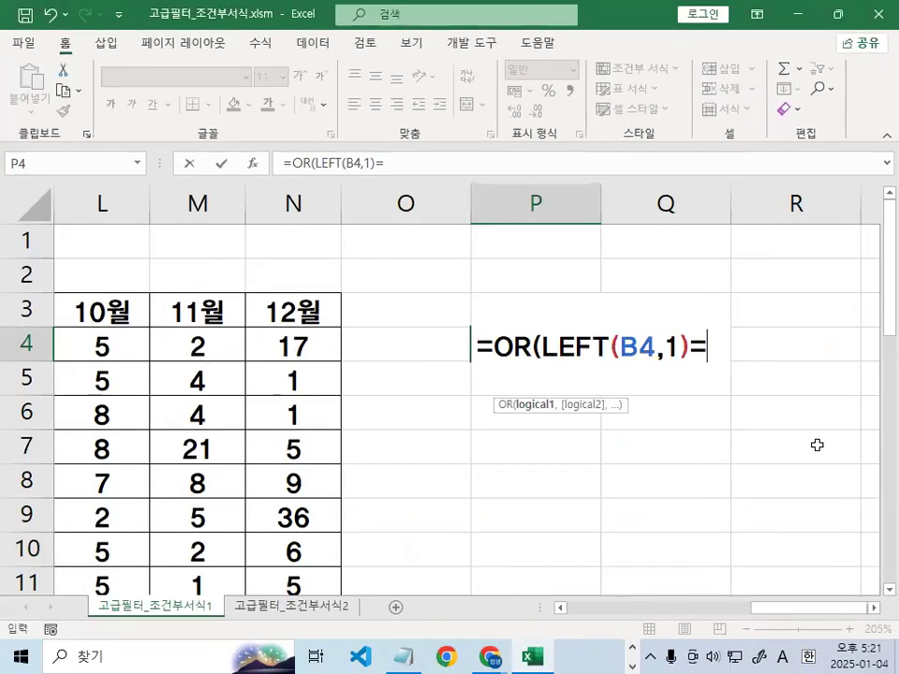
pyautogui.write('"RK')
pyautogui.press('BackSpace')
pyautogui.press('BackSpace')
pyautogui.press('Hangul')
pyautogui.write('강"')
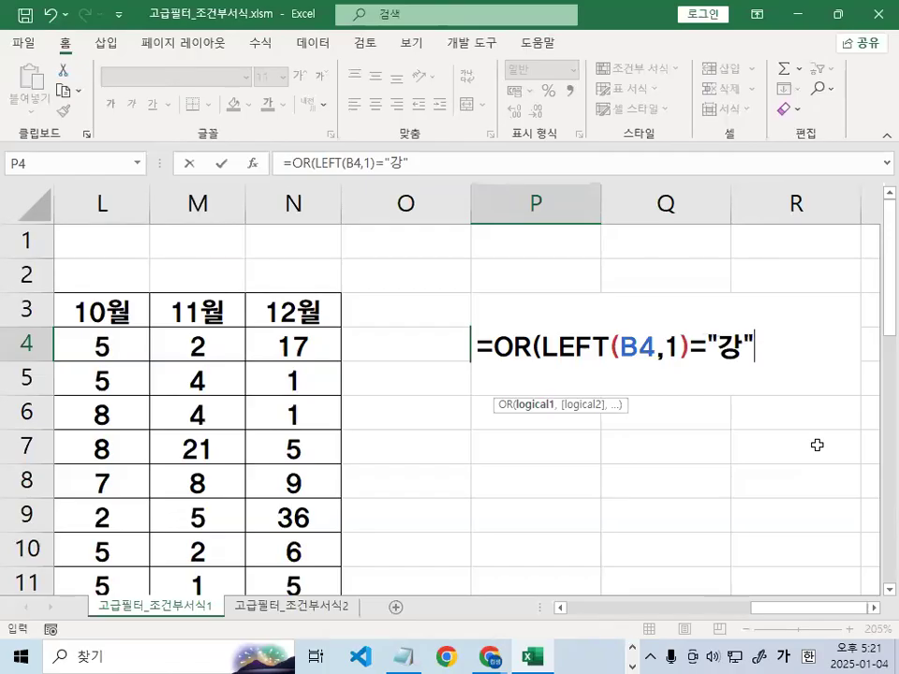
# Start the second OR condition in the P4 formula with the LEN function
pyautogui.write(',ㅣ')
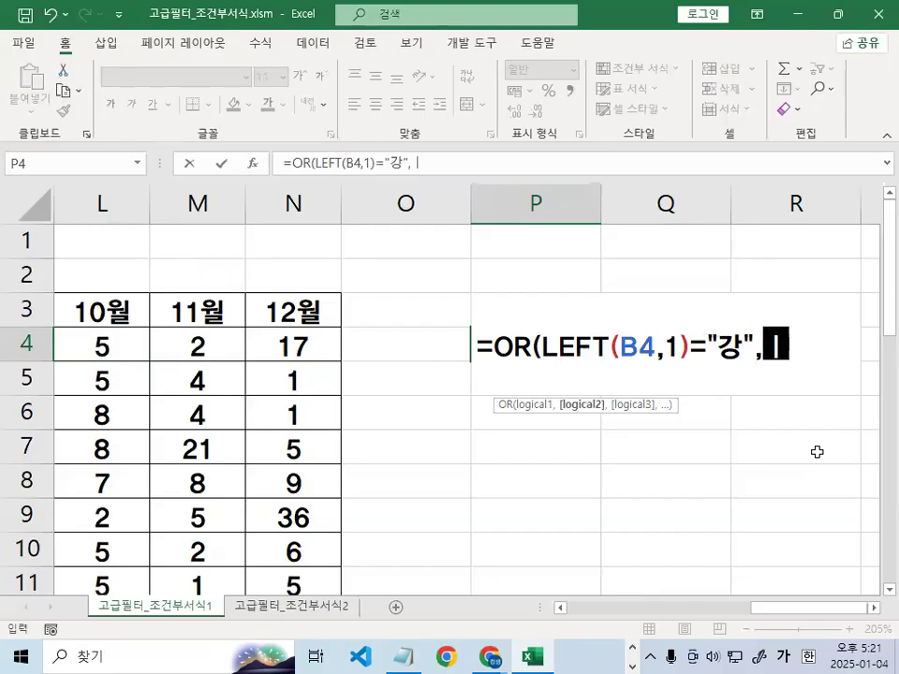
pyautogui.press('Hangul')
pyautogui.write('LE')
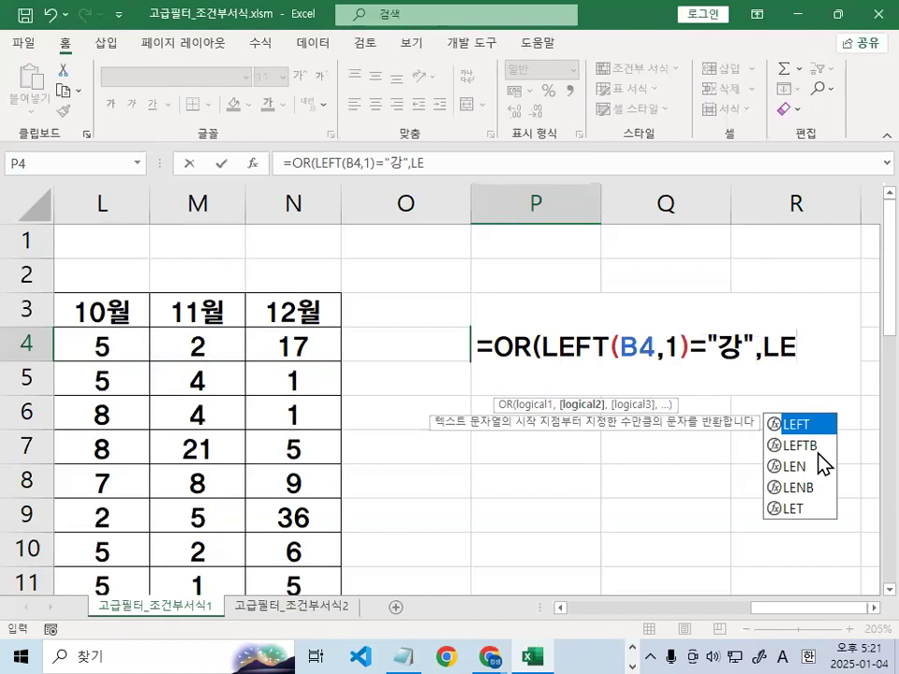
pyautogui.click(796, 470)
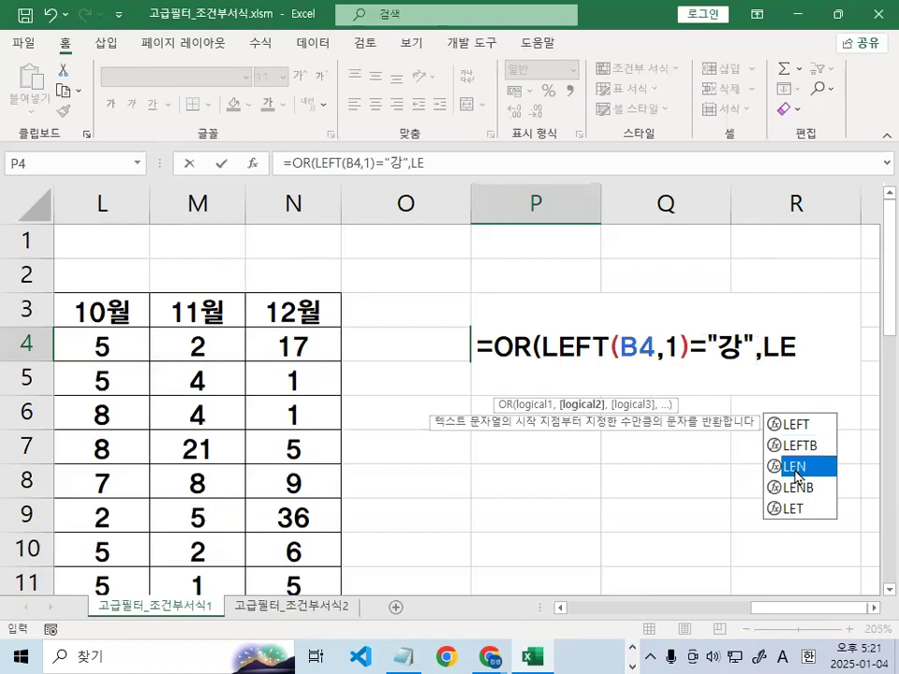
pyautogui.doubleClick(796, 472)
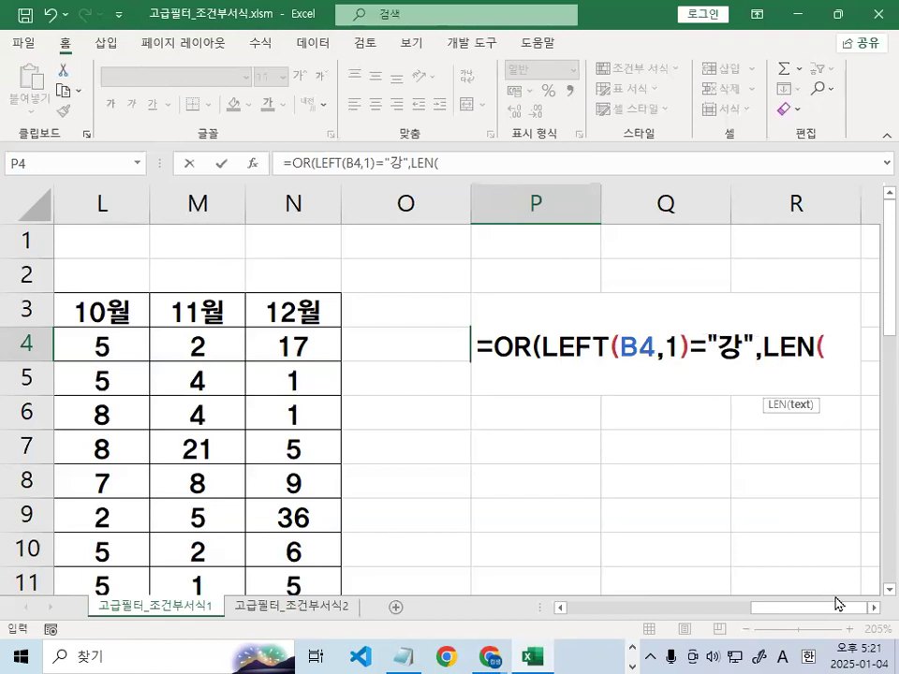
# Reference the first branch name cell B4 in LEN, require a length equal to 3, and enter the completed OR formula
pyautogui.moveTo(839, 616); pyautogui.dragTo(594, 618)
pyautogui.click(116, 348)
pyautogui.moveTo(193, 345)
pyautogui.mouseDown()
pyautogui.moveTo(137, 361)
pyautogui.moveTo(188, 352)
pyautogui.mouseUp()
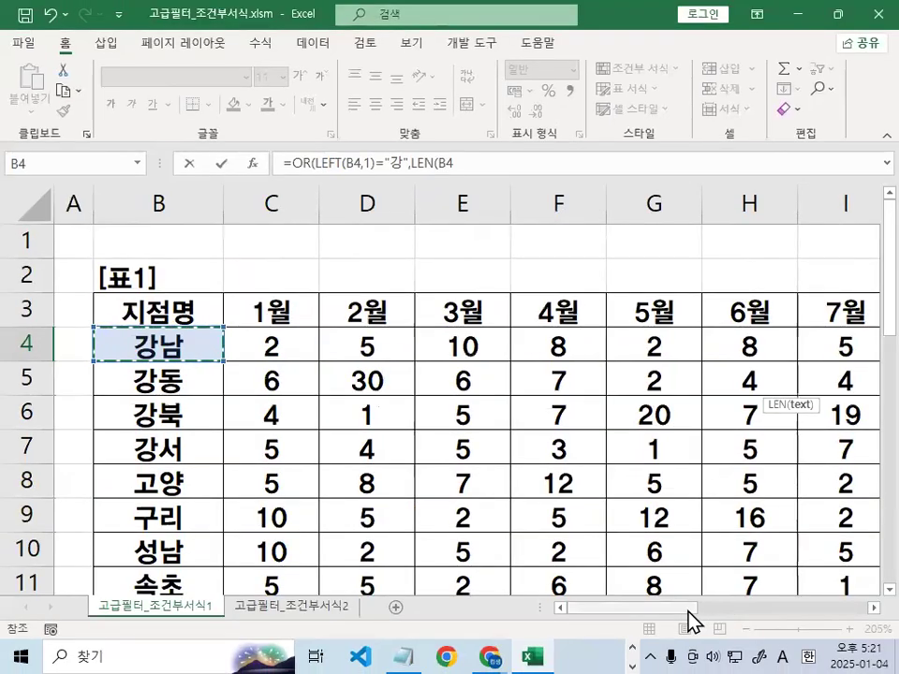
pyautogui.moveTo(689, 619); pyautogui.dragTo(862, 619)
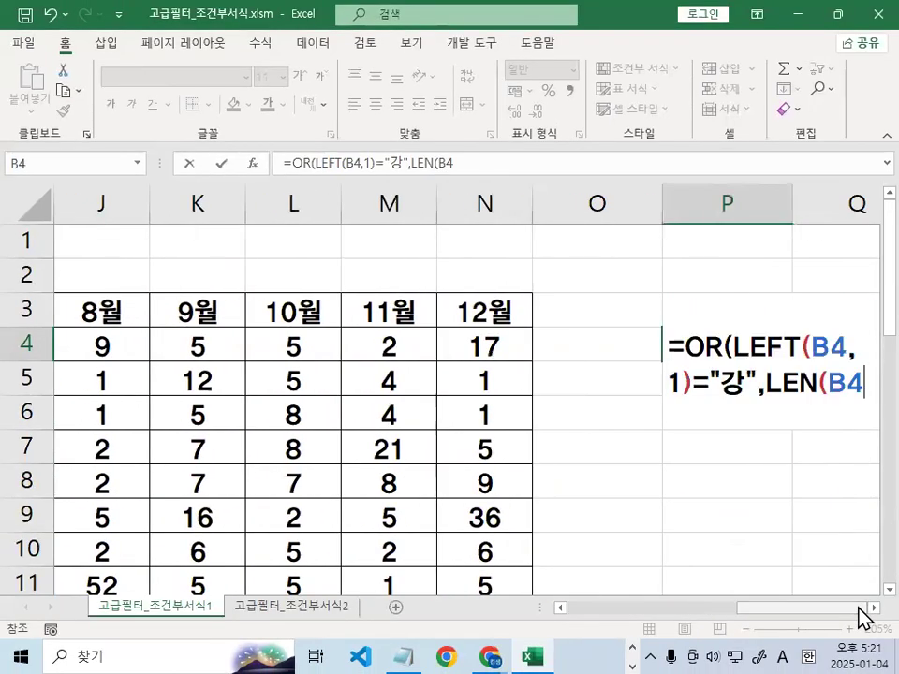
pyautogui.click(860, 609)
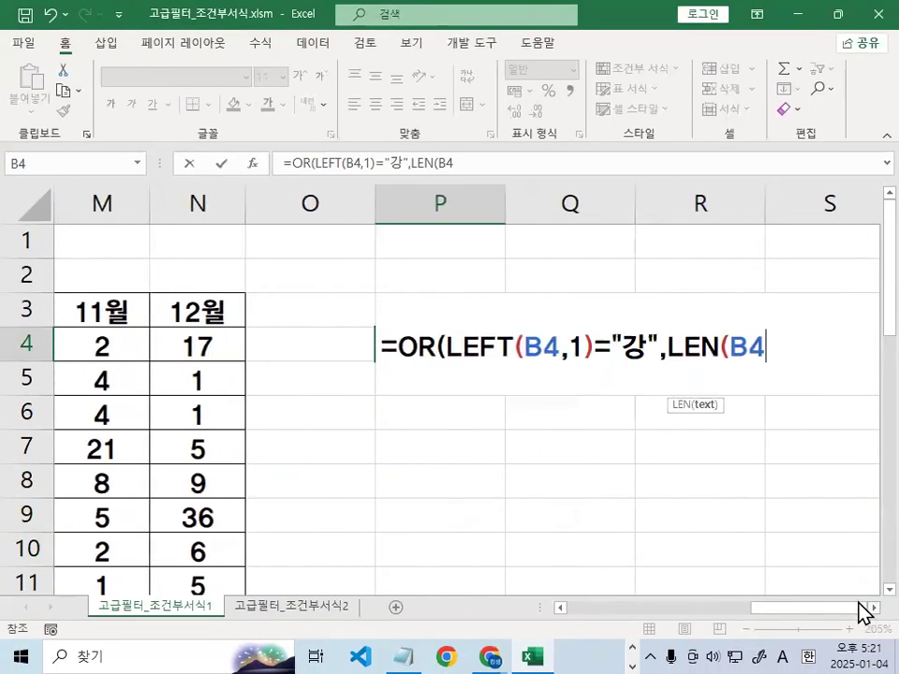
pyautogui.write(')=3)')
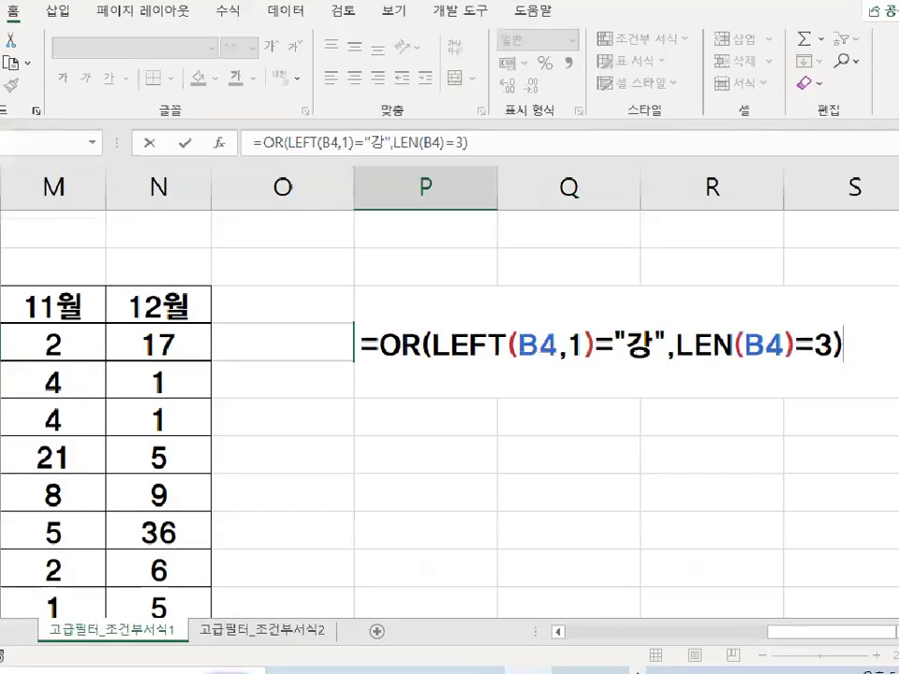
pyautogui.moveTo(703, 398); pyautogui.dragTo(592, 339)
pyautogui.moveTo(223, 372); pyautogui.dragTo(356, 350)
pyautogui.moveTo(676, 198); pyautogui.dragTo(782, 134)
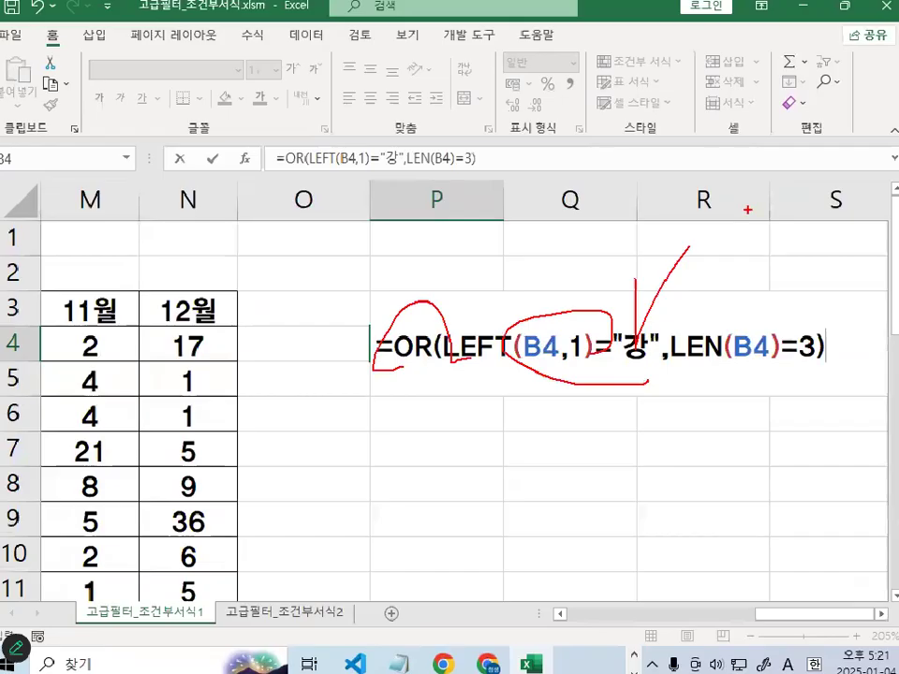
pyautogui.press('Return')
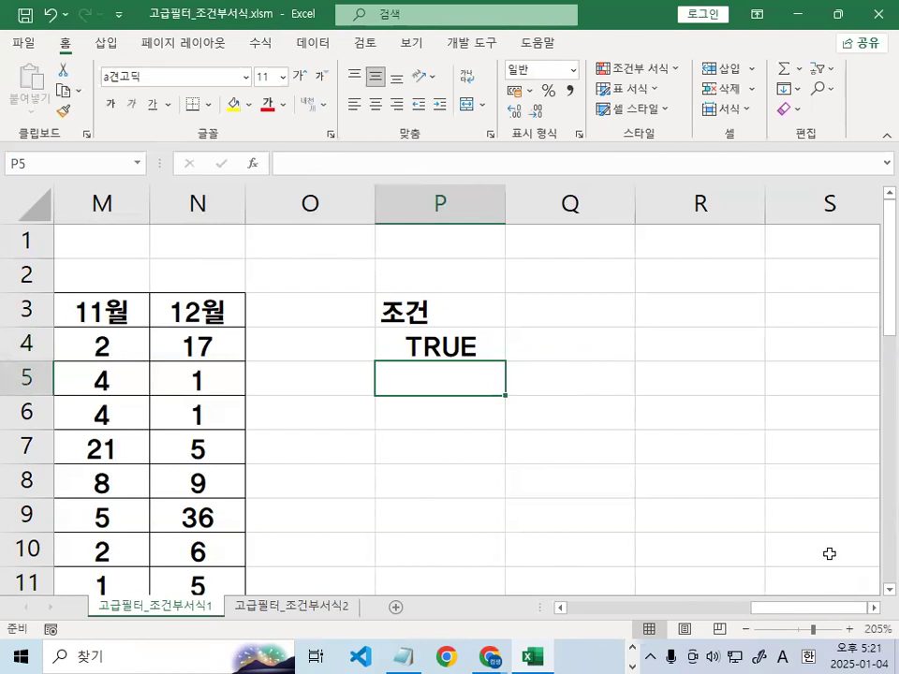
# Open the condition formula in P4 to review its LEFT(B4,1)="강" part, keeping it as entered
pyautogui.click(433, 341)
pyautogui.doubleClick(433, 341)
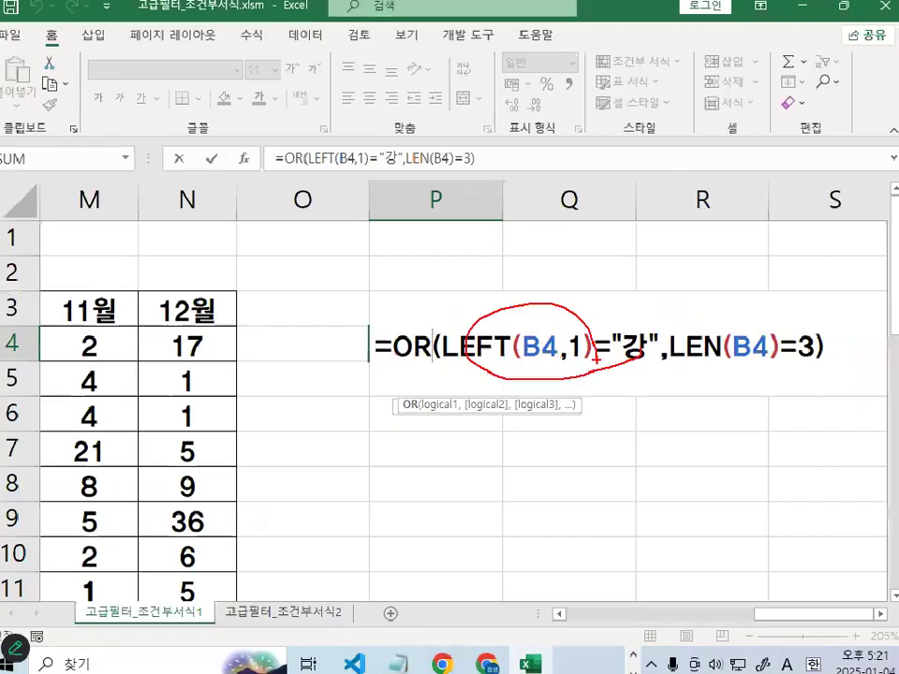
pyautogui.press('Return')
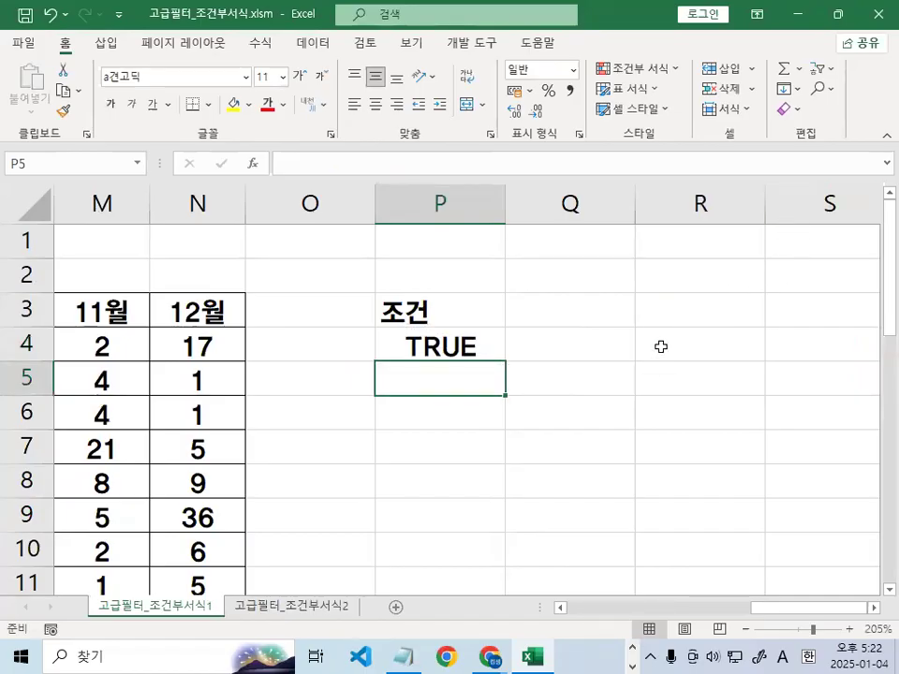
# Copy the 지점명 header together with the 9월 through 12월 headers from row 3 of the table
pyautogui.moveTo(809, 608); pyautogui.dragTo(564, 625)
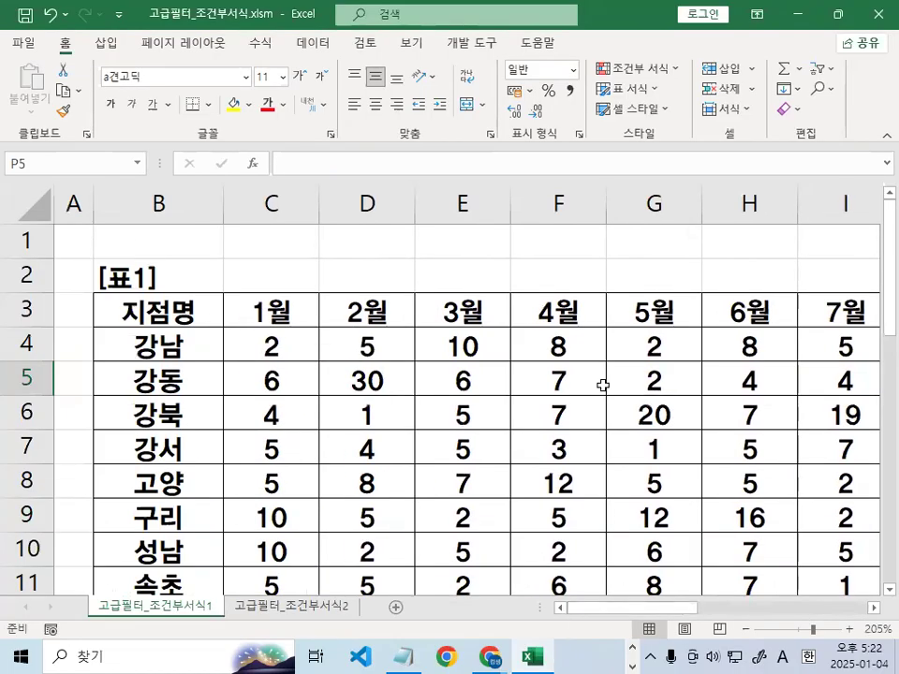
pyautogui.click(187, 312)
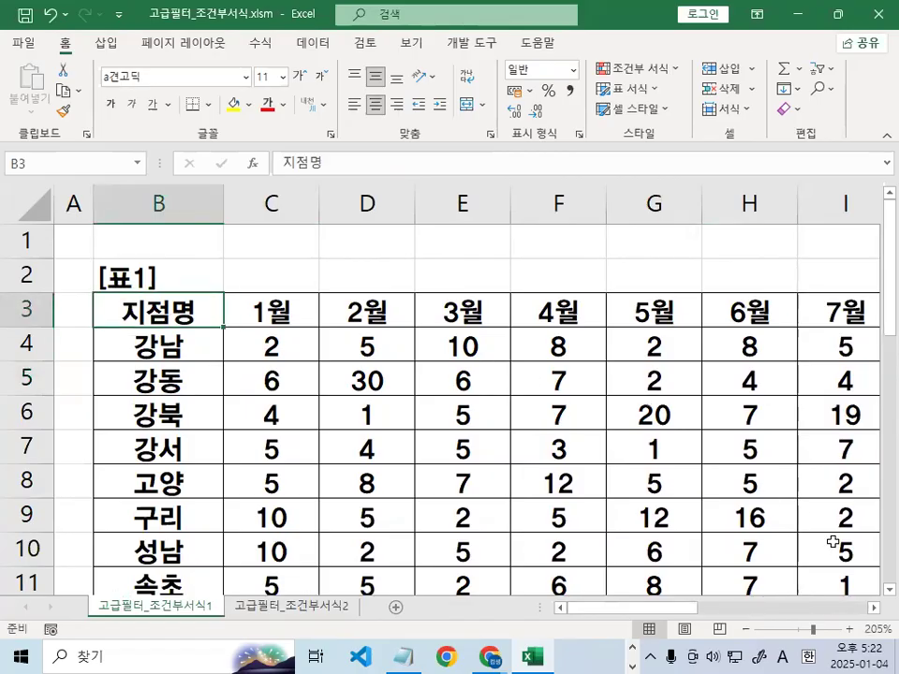
pyautogui.moveTo(874, 608); pyautogui.dragTo(874, 609)
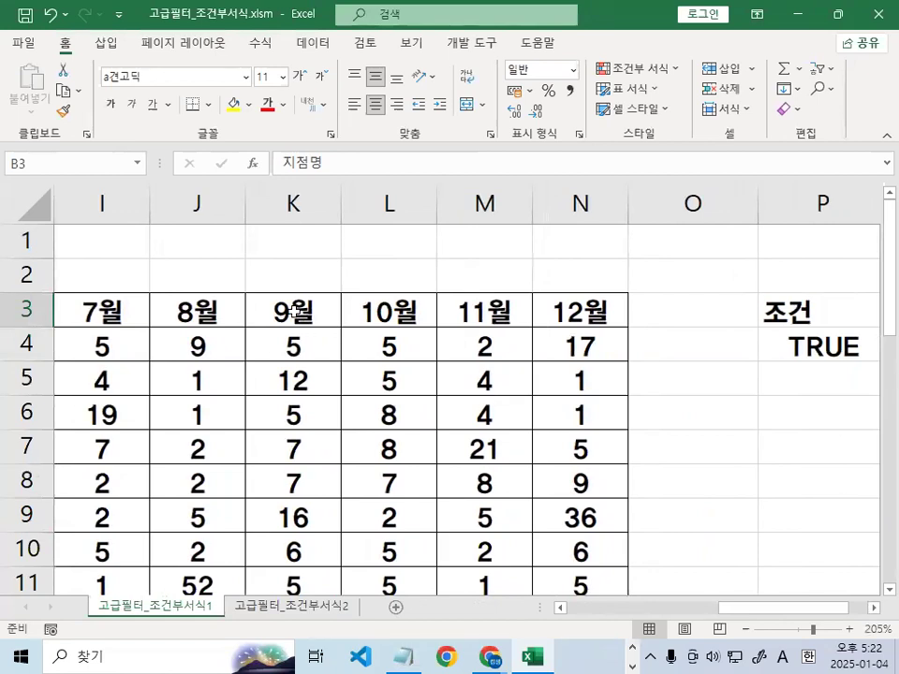
pyautogui.moveTo(294, 312); pyautogui.dragTo(541, 289)
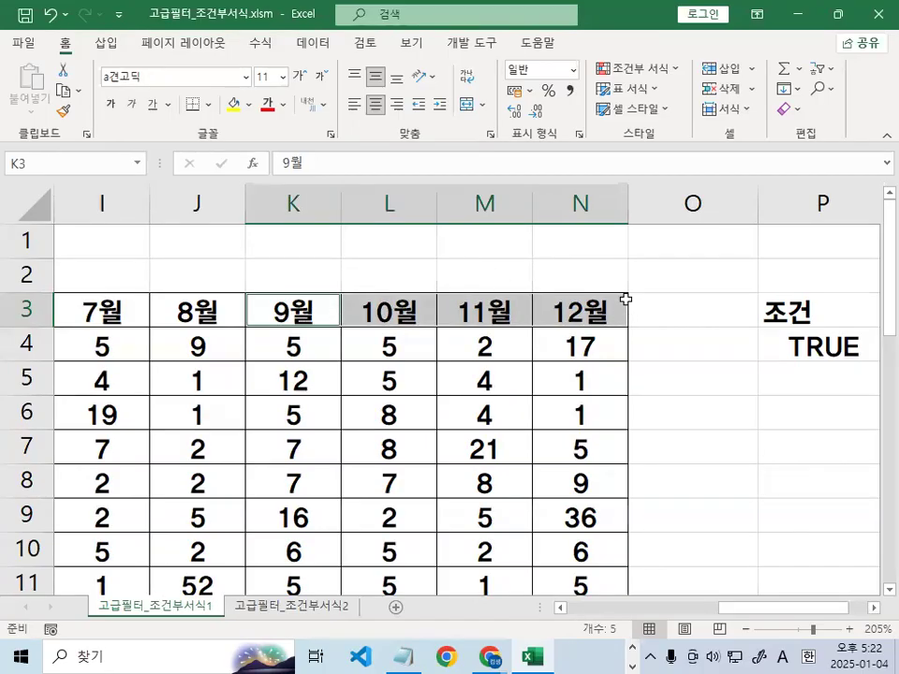
pyautogui.hotkey('ctrl', 'c')
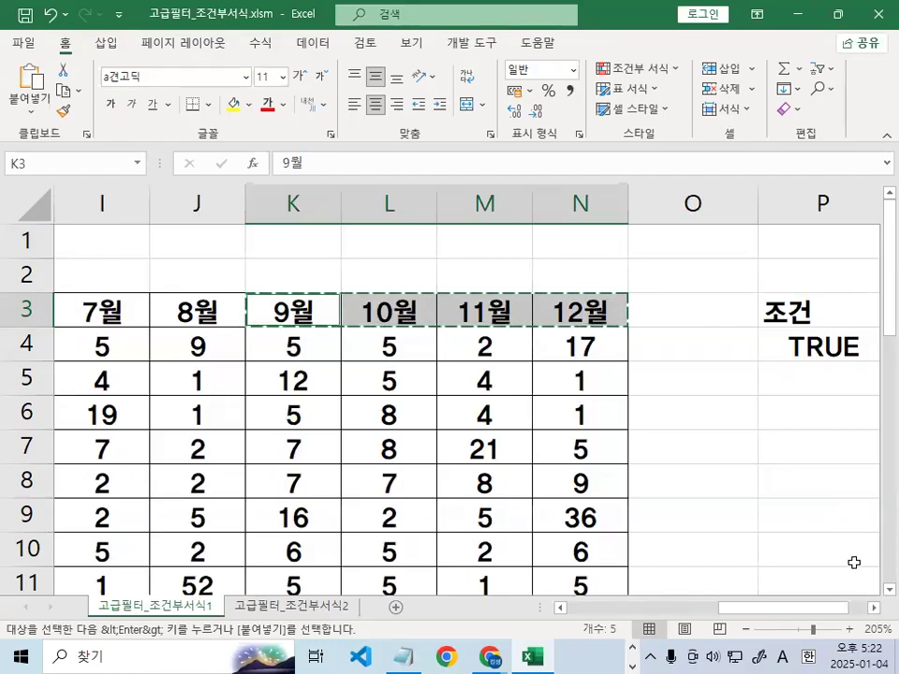
# Paste the copied headers starting at cell P6, below the condition range
pyautogui.click(876, 612)
pyautogui.click(876, 611)
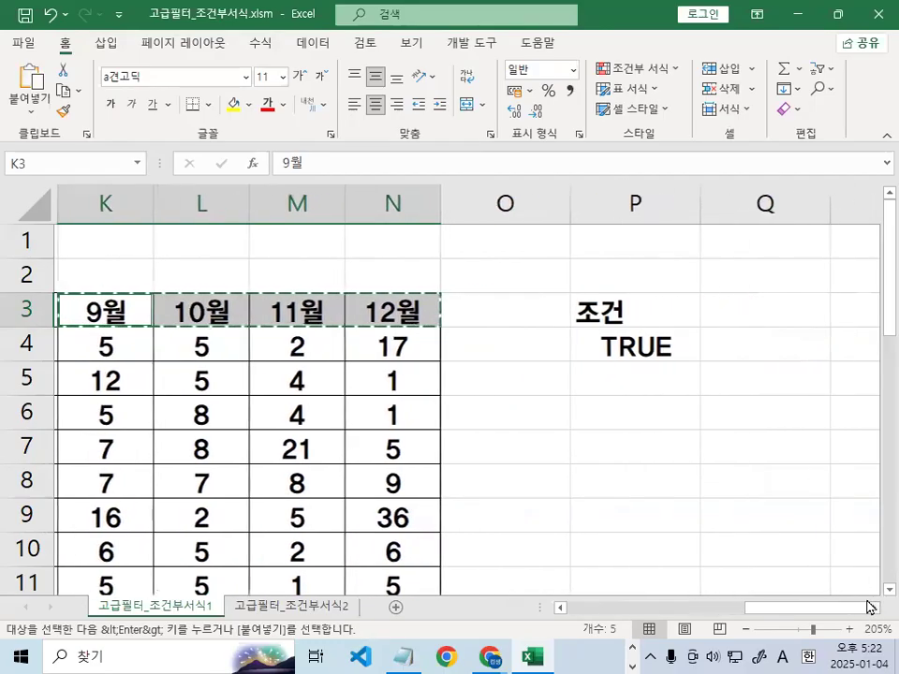
pyautogui.click(621, 420)
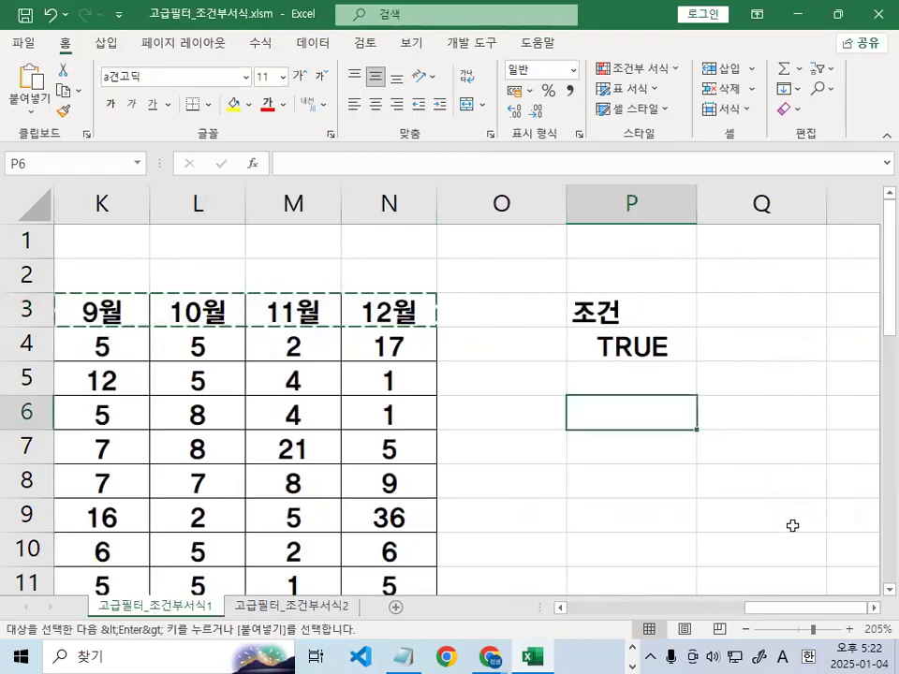
pyautogui.press('Return')
pyautogui.click(820, 522)
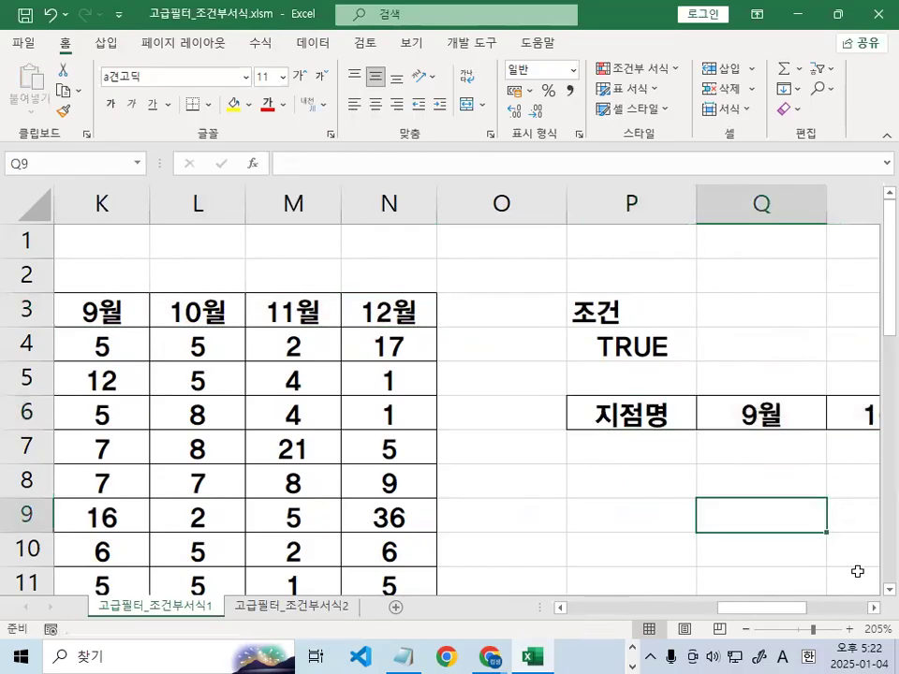
# Review the extraction headers 지점명, 9월, 10월, 11월 and 12월 in P6:T6
pyautogui.click(874, 611)
pyautogui.click(875, 612)
pyautogui.click(874, 612)
pyautogui.click(875, 611)
pyautogui.hotkey('ctrl', '2')
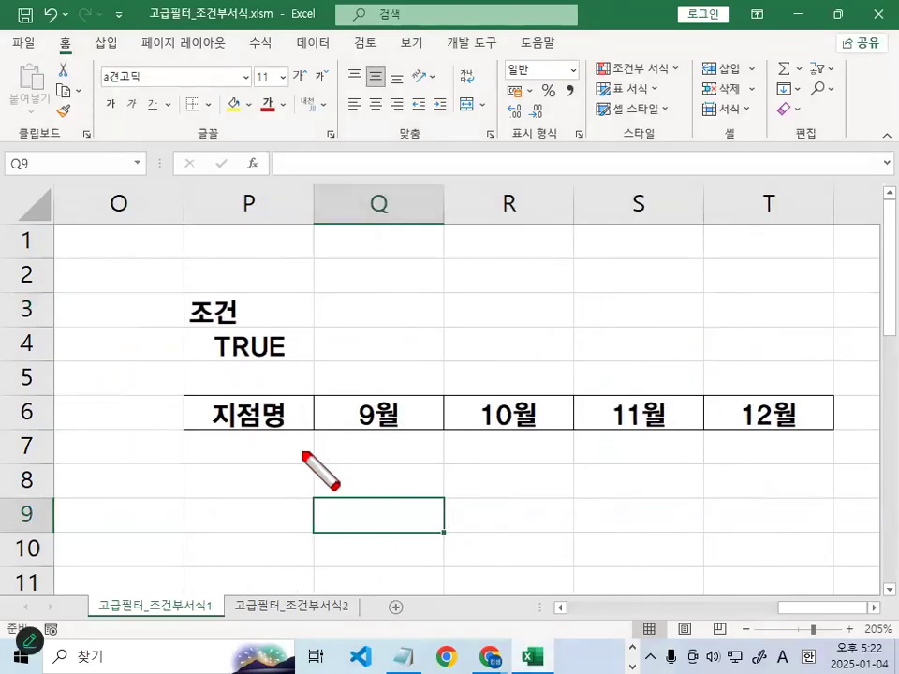
pyautogui.moveTo(221, 437); pyautogui.dragTo(786, 431)
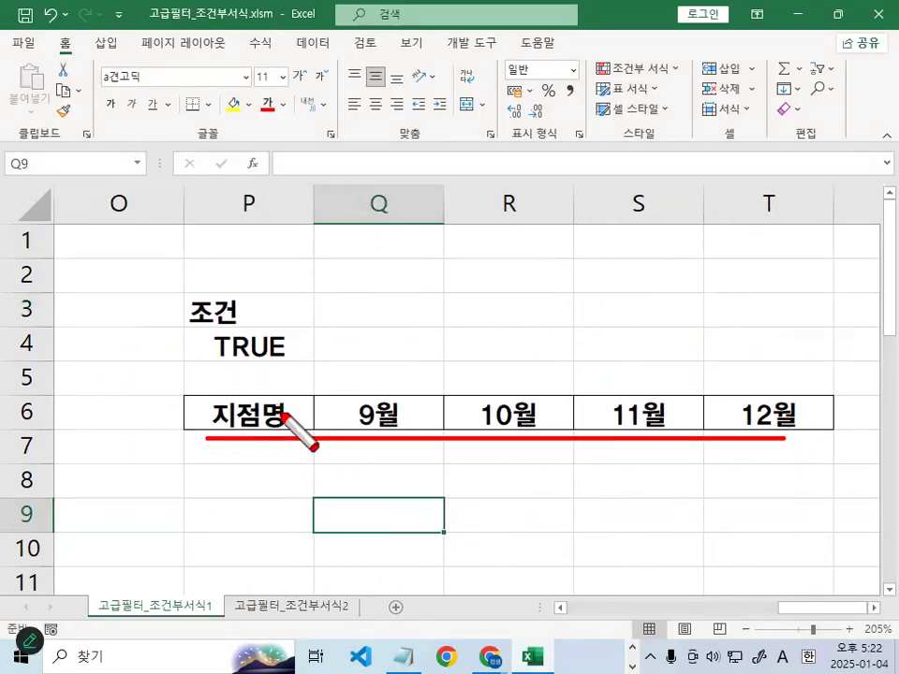
pyautogui.moveTo(270, 382)
pyautogui.mouseDown()
pyautogui.moveTo(230, 427)
pyautogui.moveTo(295, 427)
pyautogui.mouseUp()
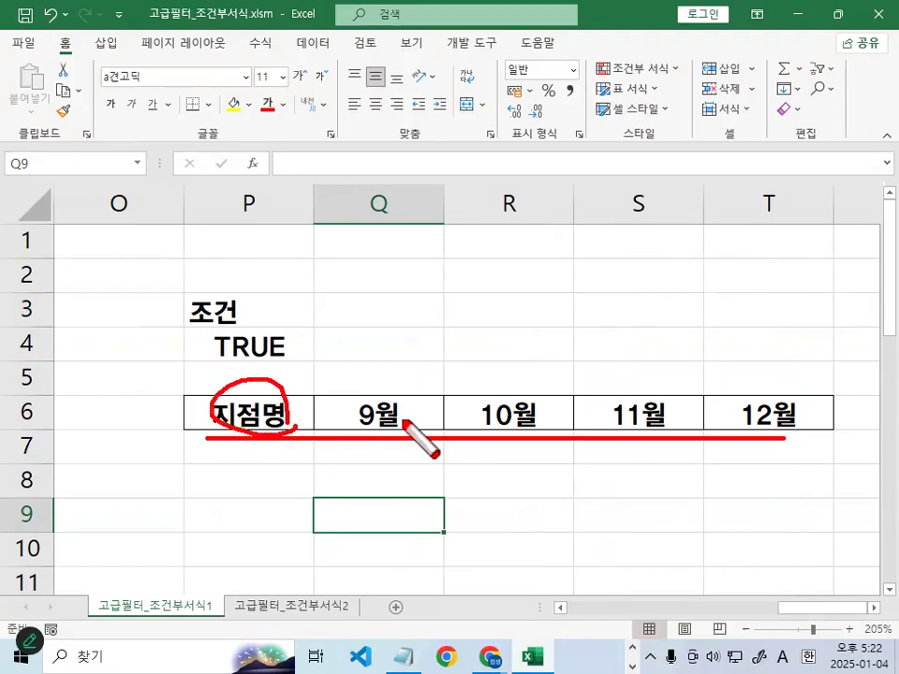
pyautogui.moveTo(409, 426); pyautogui.dragTo(413, 431)
pyautogui.moveTo(506, 386); pyautogui.dragTo(546, 430)
pyautogui.moveTo(644, 386)
pyautogui.mouseDown()
pyautogui.moveTo(629, 409)
pyautogui.moveTo(676, 432)
pyautogui.mouseUp()
pyautogui.moveTo(782, 384); pyautogui.dragTo(811, 433)
pyautogui.press('Escape')
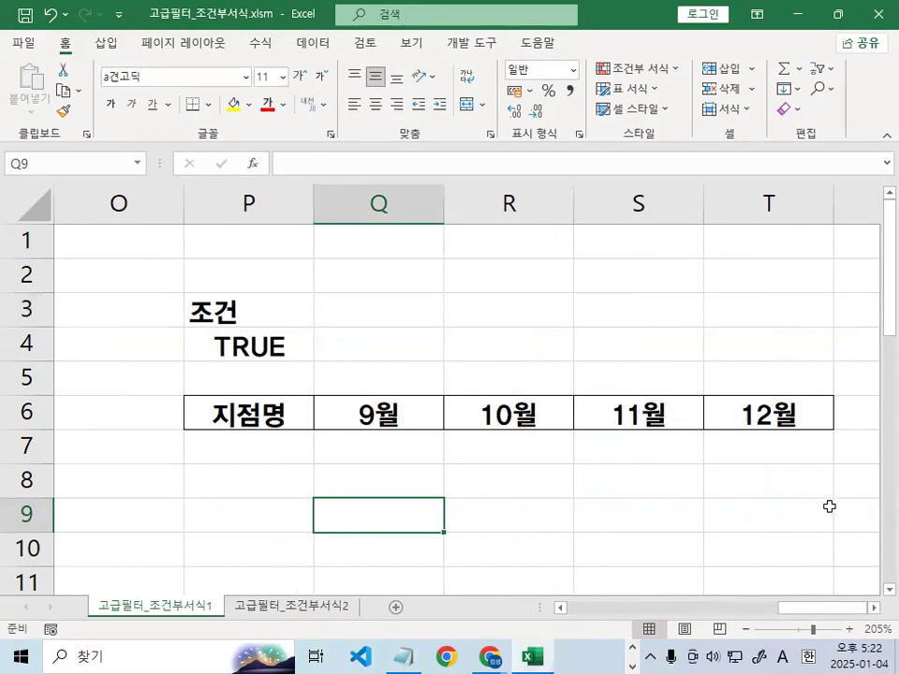
# Recheck the LEFT and LEN conditions inside the OR formula in P4, leaving the formula as it is
pyautogui.moveTo(818, 617)
pyautogui.mouseDown()
pyautogui.moveTo(570, 610)
pyautogui.moveTo(818, 609)
pyautogui.mouseUp()
pyautogui.click(265, 344)
pyautogui.doubleClick(265, 343)
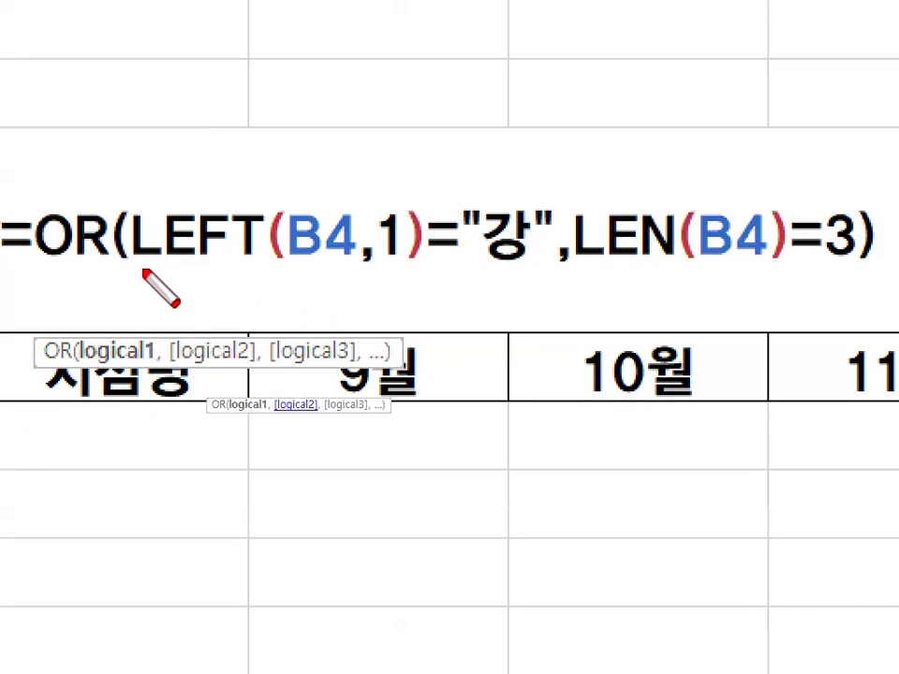
pyautogui.moveTo(143, 269); pyautogui.dragTo(513, 270)
pyautogui.moveTo(581, 271); pyautogui.dragTo(843, 265)
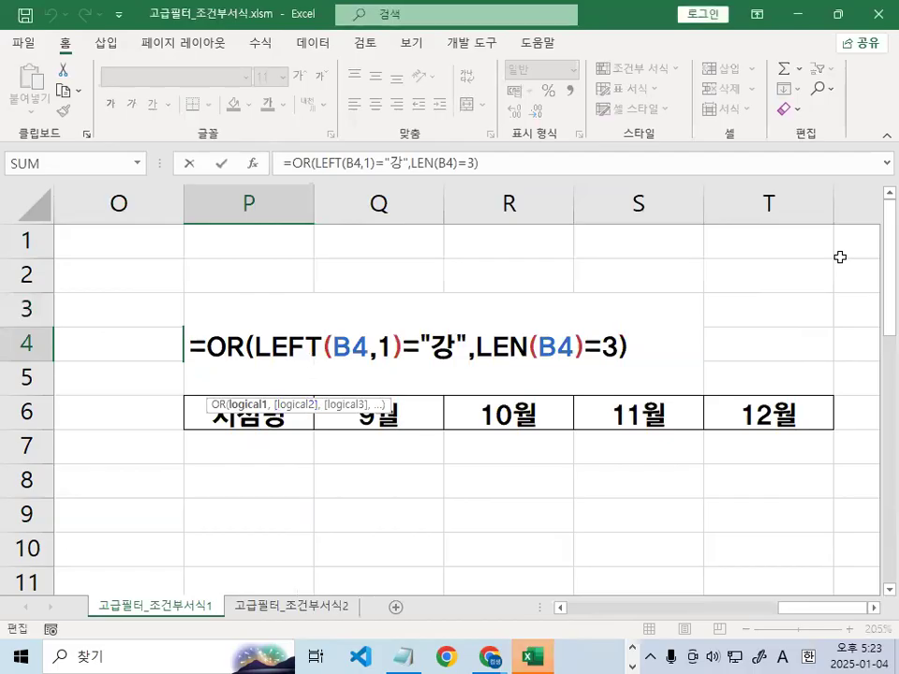
pyautogui.hotkey('ctrl', 'Return')
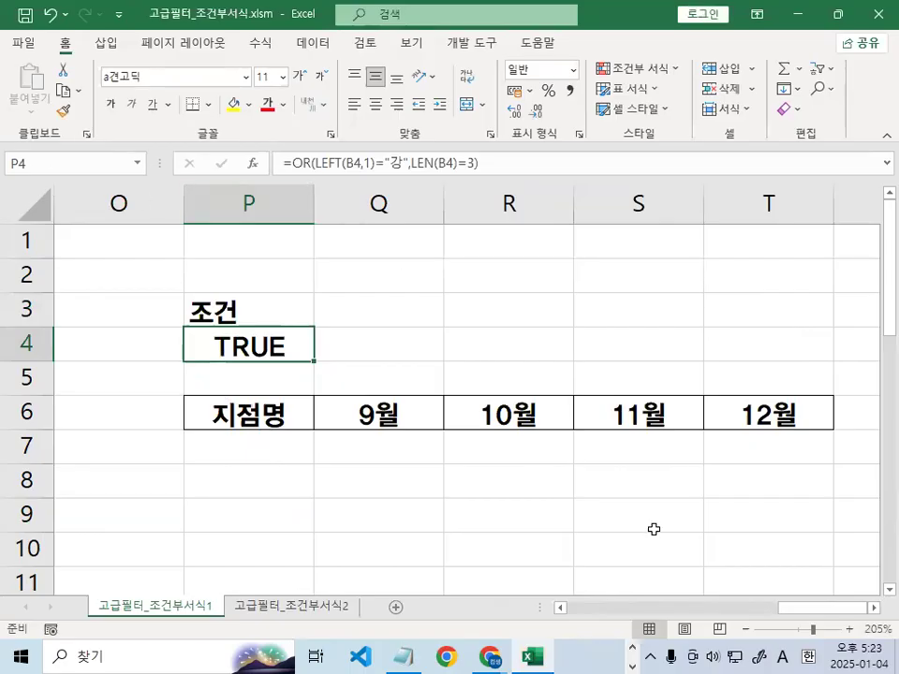
# Start an Advanced Filter from a cell inside the [표1] table, keeping $B$3:$N$28 as the list range
pyautogui.moveTo(826, 609); pyautogui.dragTo(583, 610)
pyautogui.click(274, 381)
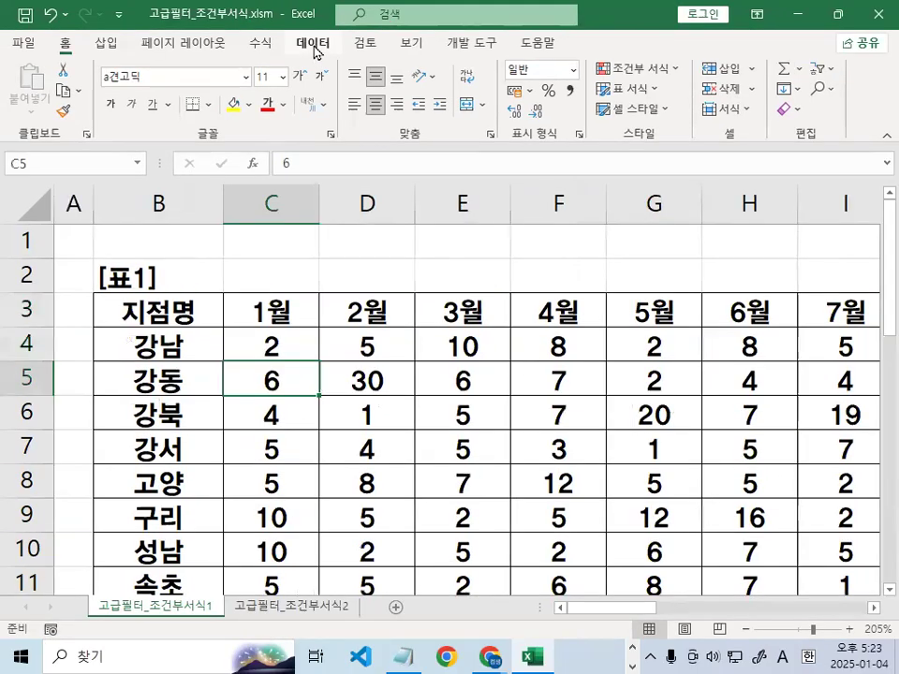
pyautogui.click(188, 34)
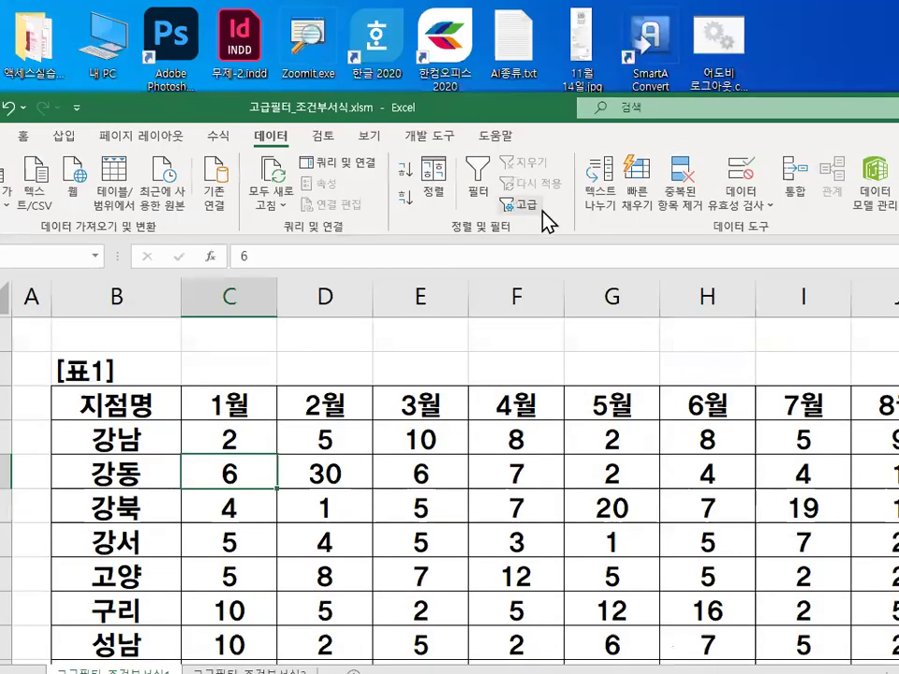
pyautogui.hotkey('ctrl', '1')
pyautogui.click(552, 205)
pyautogui.moveTo(555, 207)
pyautogui.mouseDown()
pyautogui.moveTo(471, 175)
pyautogui.moveTo(536, 197)
pyautogui.mouseUp()
pyautogui.press('Escape')
pyautogui.click(526, 206)
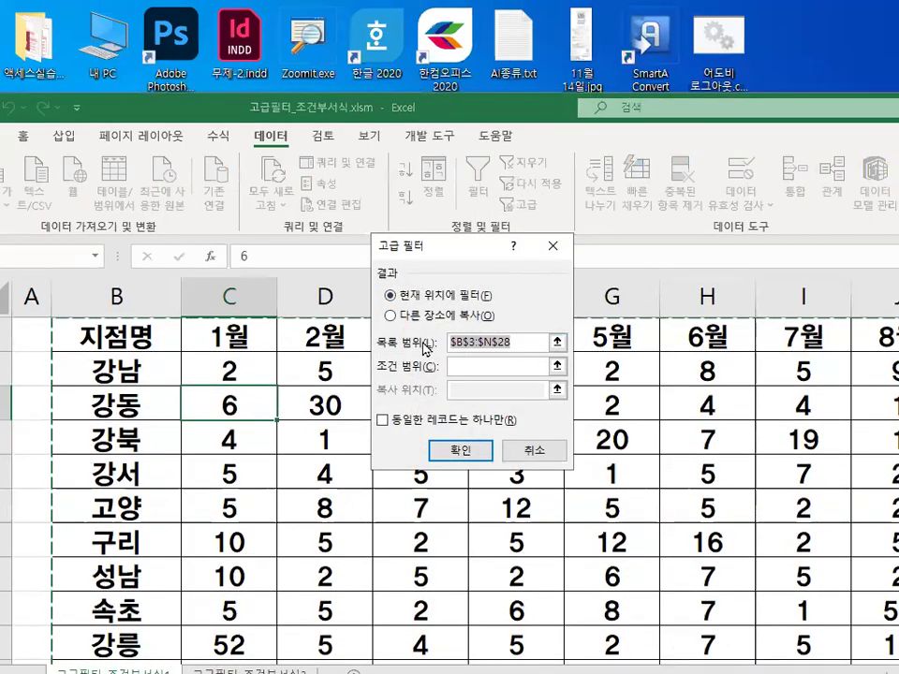
pyautogui.hotkey('ctrl', '1')
pyautogui.moveTo(514, 346)
pyautogui.mouseDown()
pyautogui.moveTo(484, 350)
pyautogui.moveTo(511, 339)
pyautogui.mouseUp()
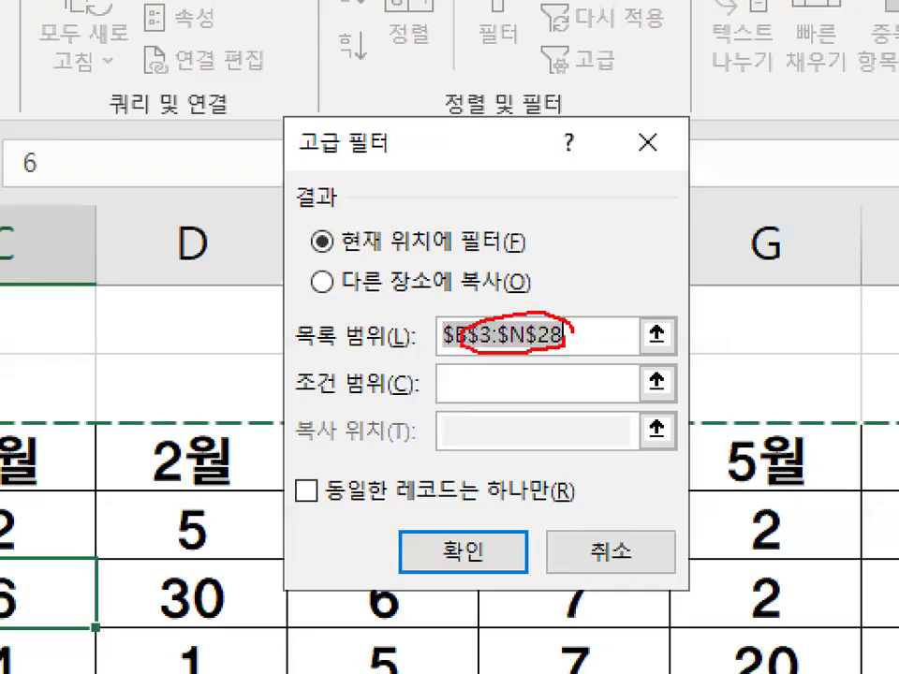
pyautogui.press('Escape')
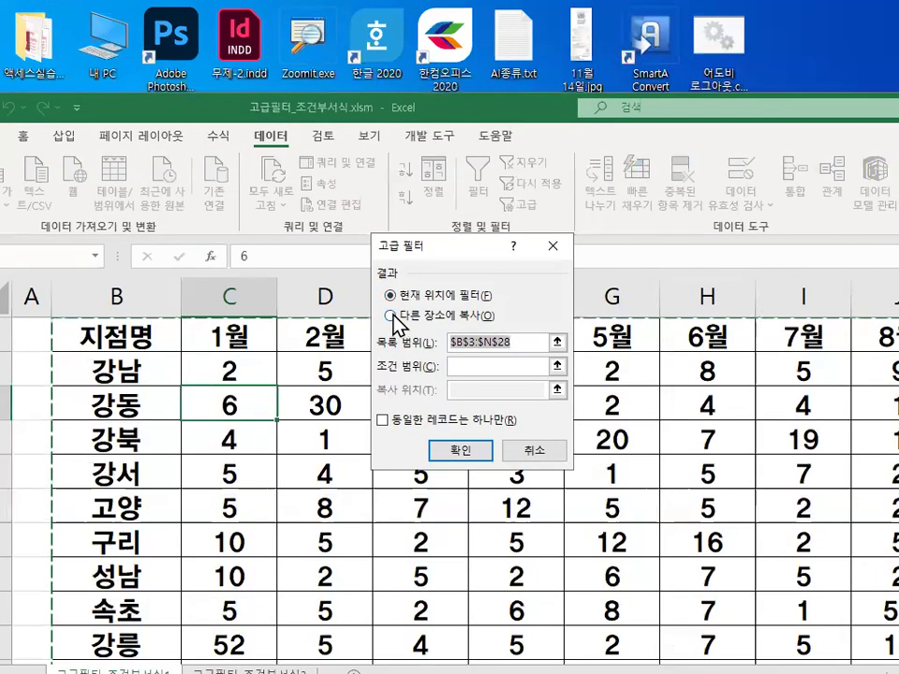
# Set the advanced filter to copy to another location (다른 장소에 복사) with P3:P4 as the criteria range
pyautogui.click(390, 316)
pyautogui.hotkey('ctrl', '1')
pyautogui.moveTo(396, 320); pyautogui.dragTo(483, 320)
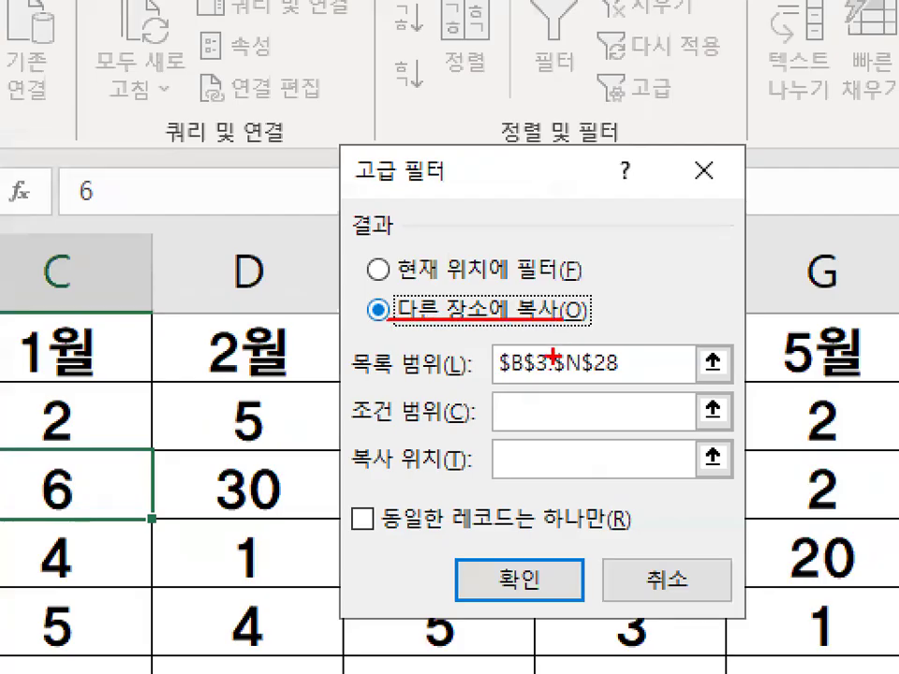
pyautogui.press('Escape')
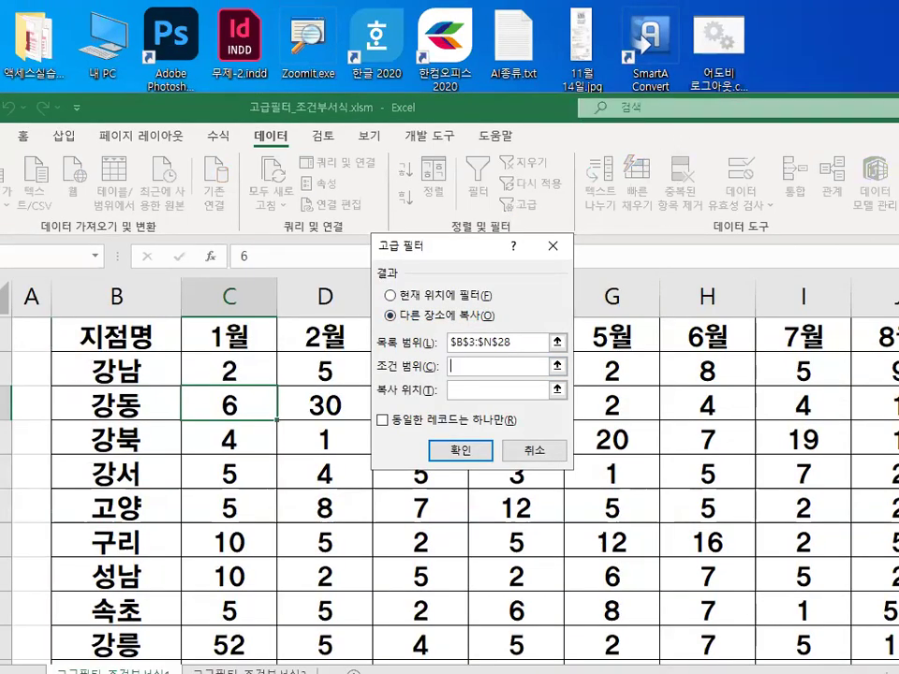
pyautogui.hscroll(3, 707, 506)
pyautogui.moveTo(540, 98); pyautogui.dragTo(178, 33)
pyautogui.moveTo(492, 282); pyautogui.dragTo(492, 300)
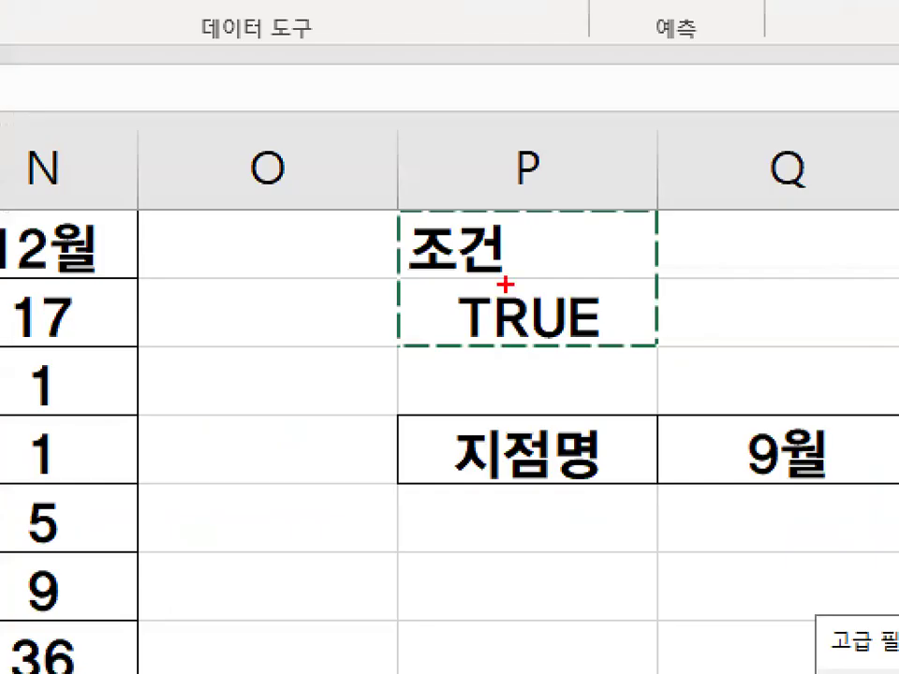
pyautogui.moveTo(468, 358)
pyautogui.mouseDown()
pyautogui.moveTo(634, 298)
pyautogui.moveTo(426, 342)
pyautogui.mouseUp()
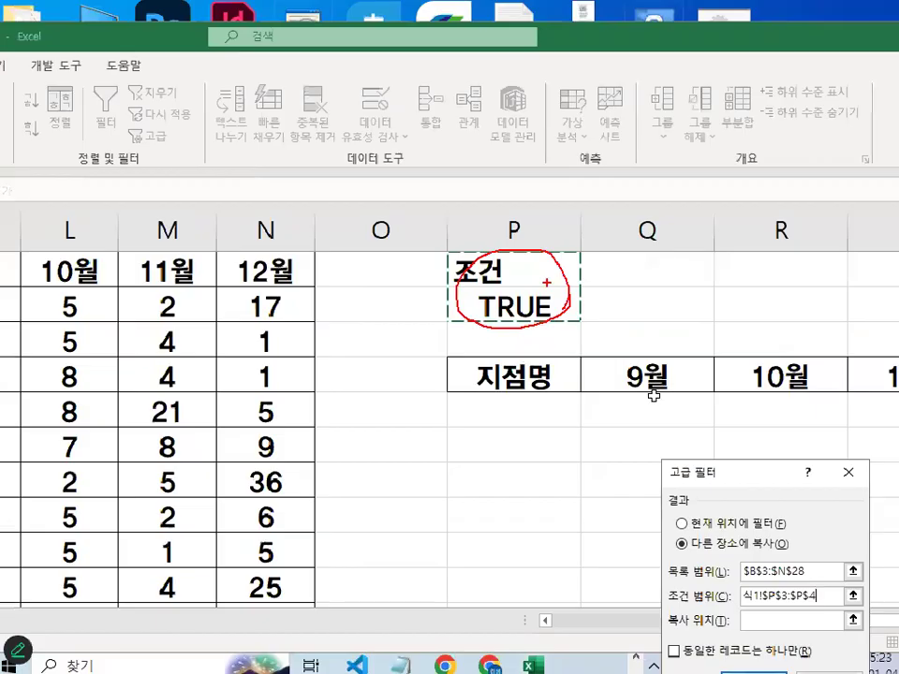
# Set the header cells P6:T6 as the copy destination and run the advanced filter
pyautogui.moveTo(726, 470); pyautogui.dragTo(123, 204)
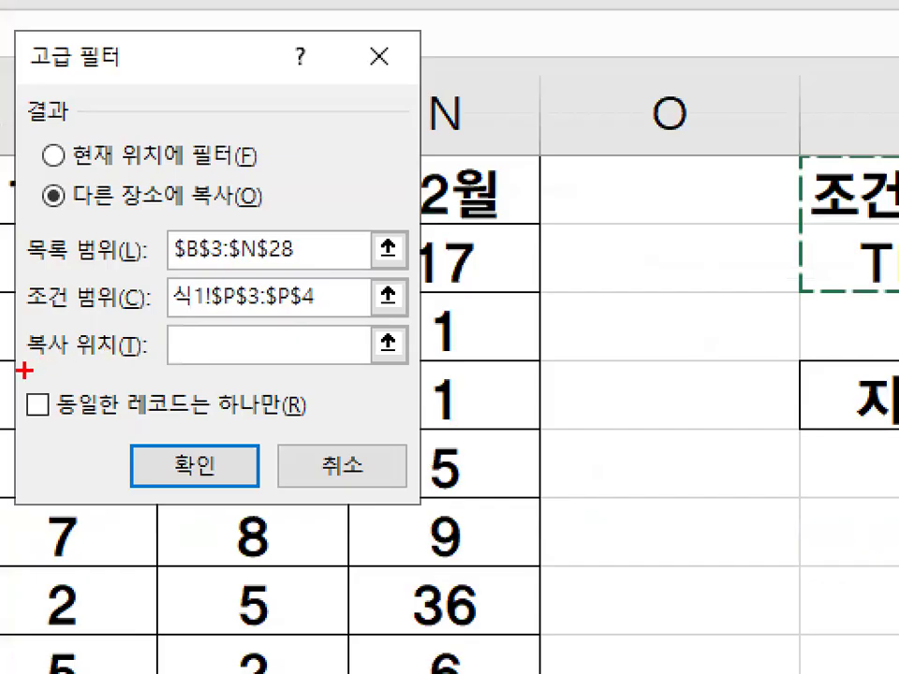
pyautogui.moveTo(23, 371); pyautogui.dragTo(152, 371)
pyautogui.moveTo(171, 347)
pyautogui.mouseDown()
pyautogui.moveTo(221, 321)
pyautogui.moveTo(229, 269)
pyautogui.mouseUp()
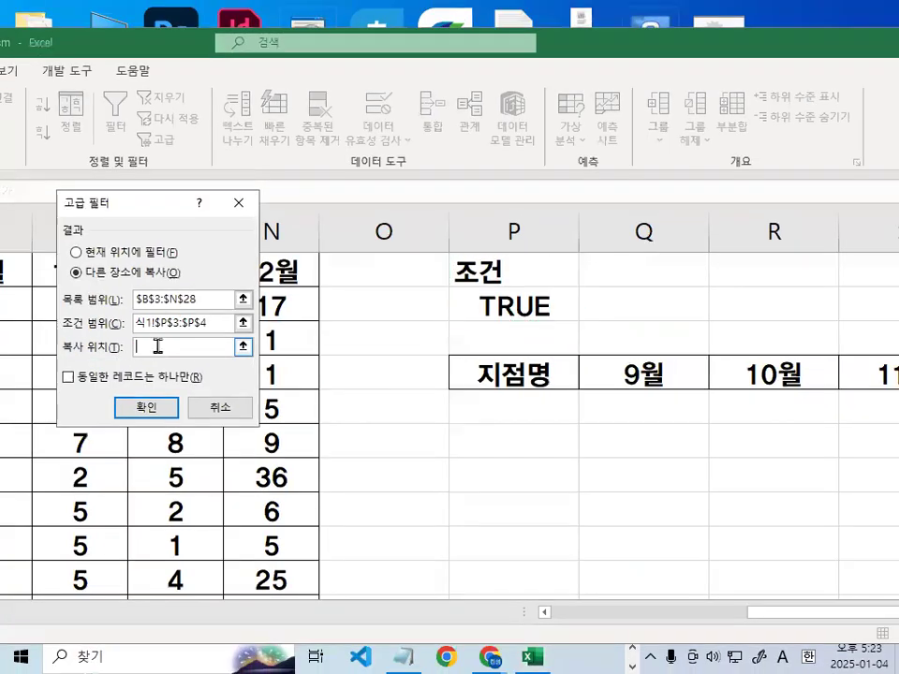
pyautogui.moveTo(507, 373); pyautogui.dragTo(821, 374)
pyautogui.moveTo(155, 219); pyautogui.dragTo(395, 552)
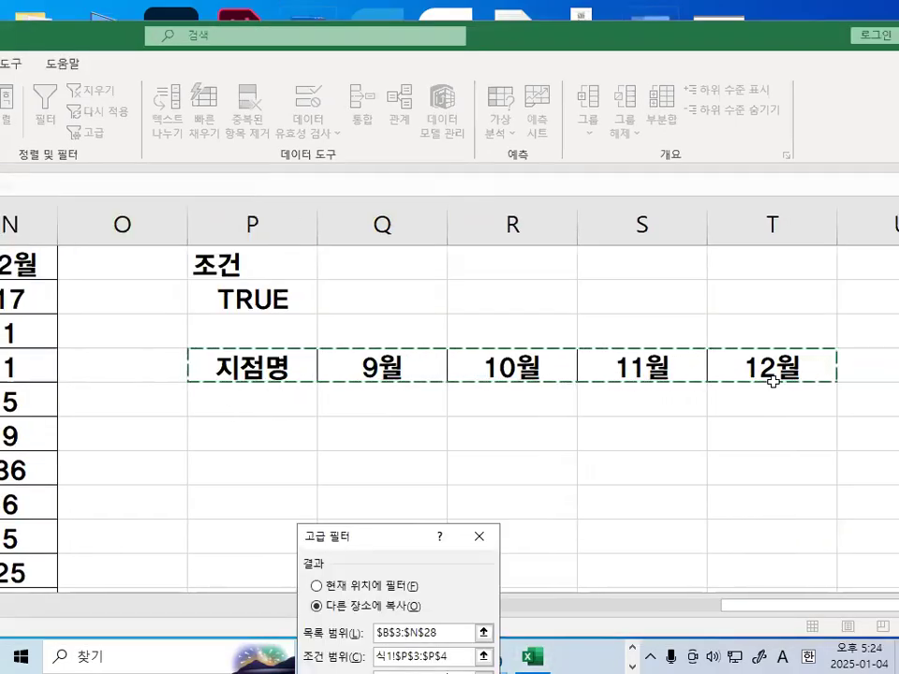
pyautogui.moveTo(413, 543); pyautogui.dragTo(484, 133)
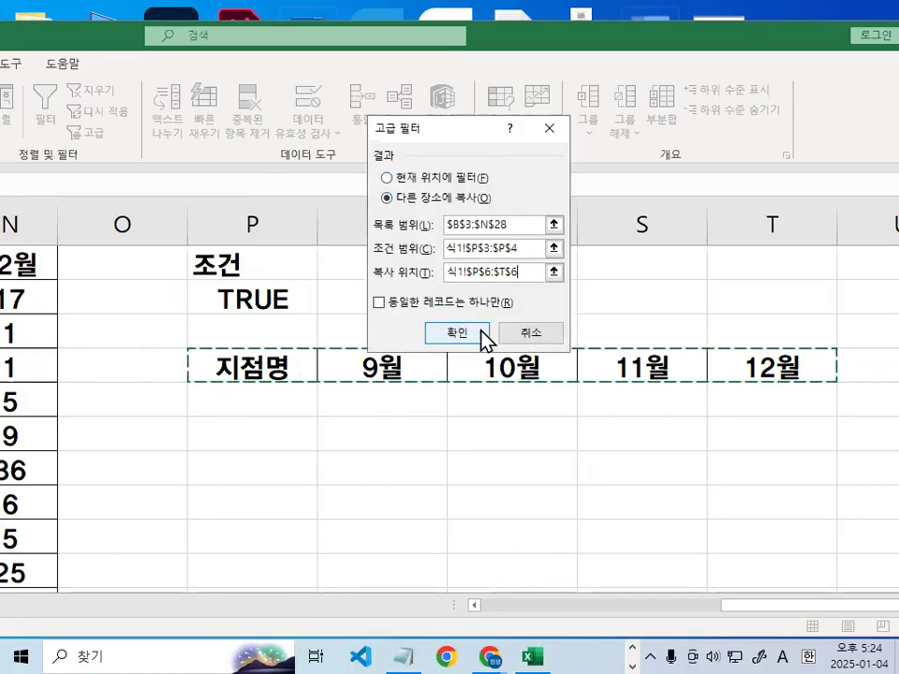
pyautogui.click(488, 335)
# Check the branch names extracted below the 지점명 header in column P
pyautogui.hscroll(-3, 475, 363)
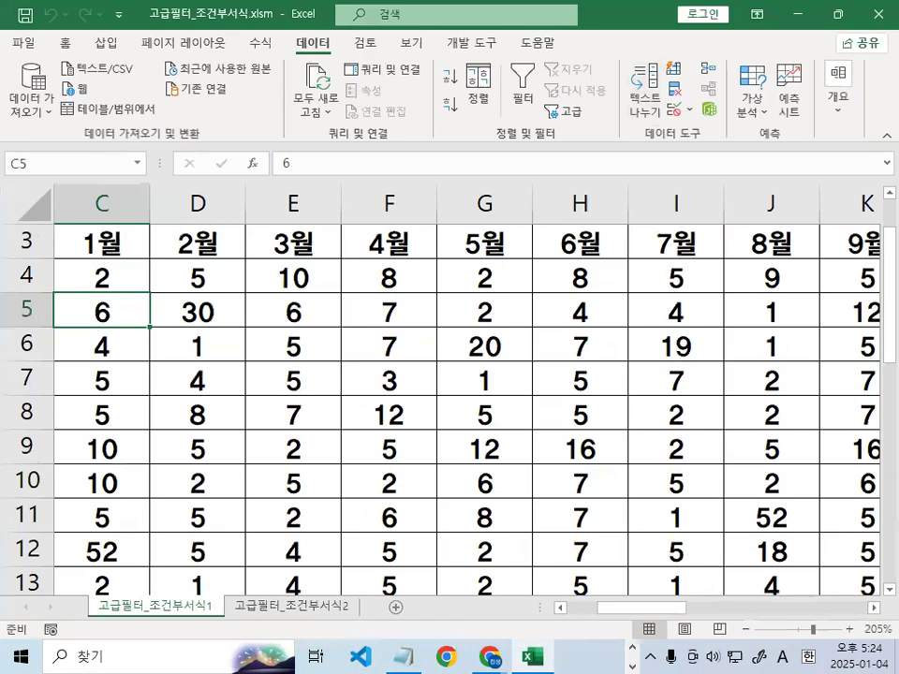
pyautogui.moveTo(646, 606); pyautogui.dragTo(867, 612)
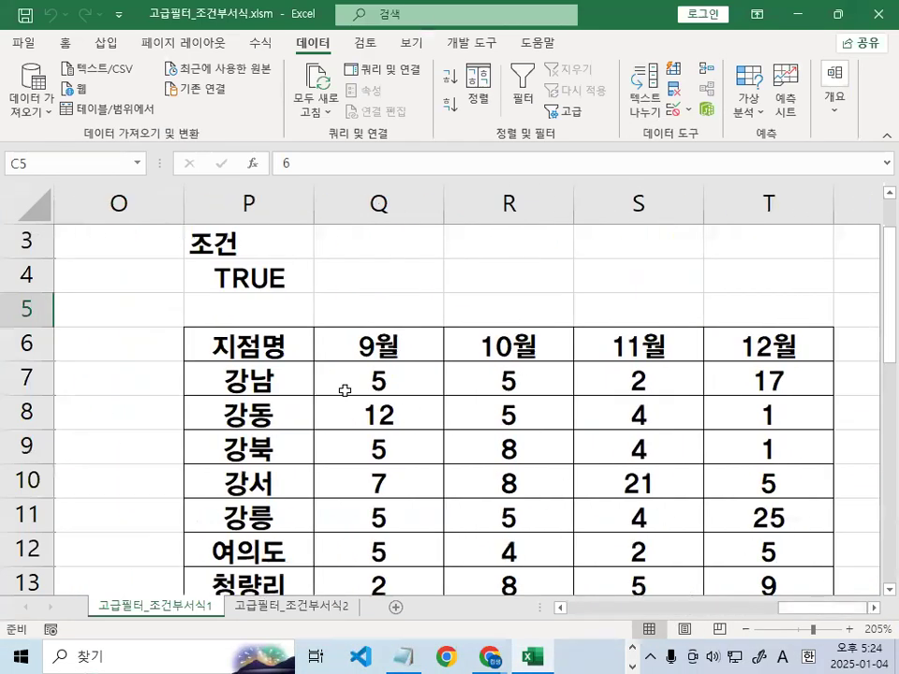
pyautogui.click(248, 345)
pyautogui.scroll(-1, 281, 364)
pyautogui.click(255, 522)
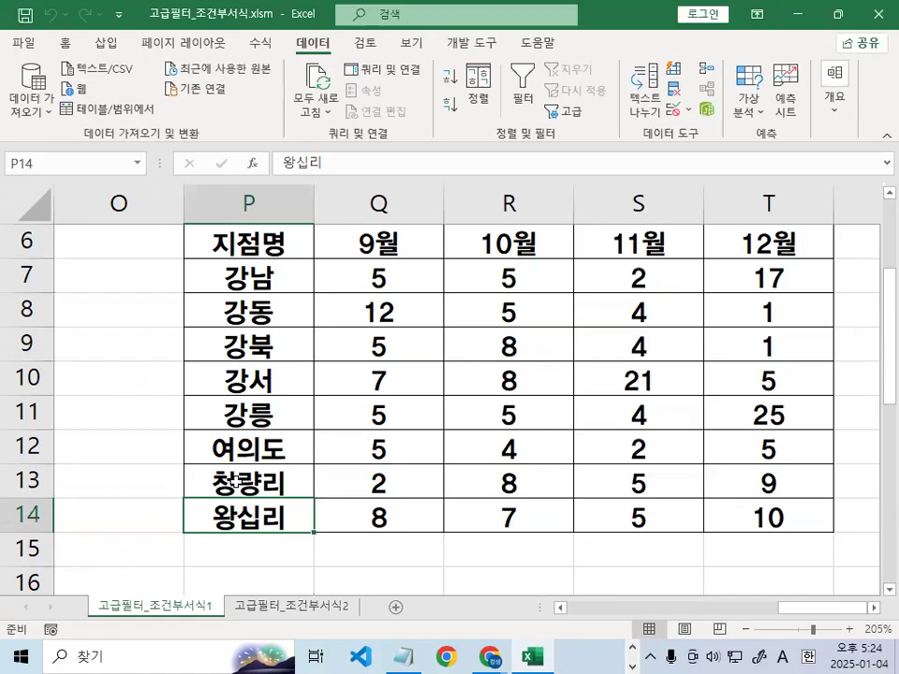
# Switch to the Notepad lecture notes and delete the blank lines between the 지점명 and B4 versions of the OR formula
pyautogui.hotkey('alt', 'Tab')
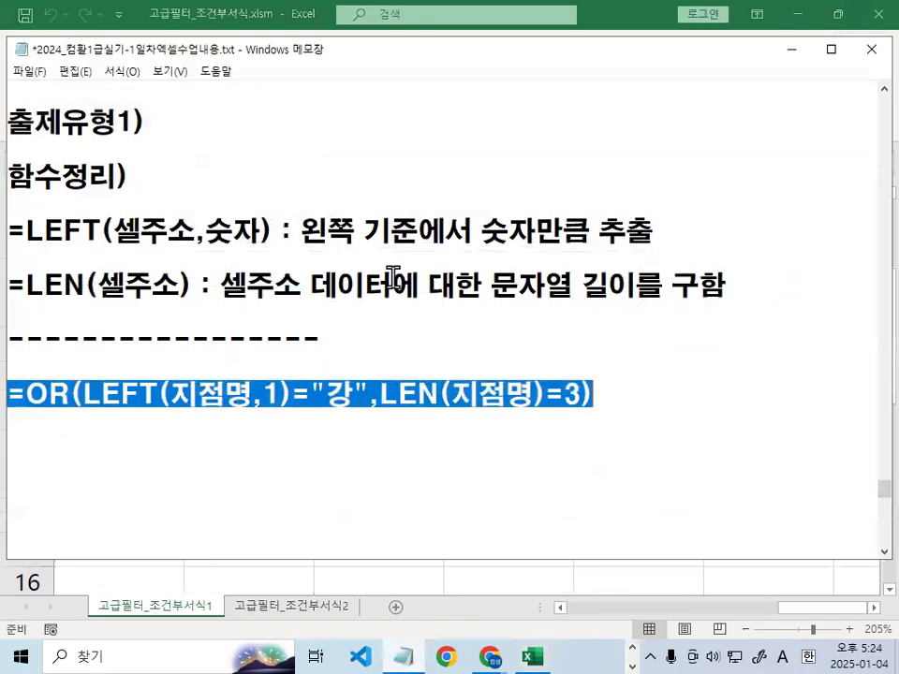
pyautogui.scroll(-2, 205, 359)
pyautogui.click(181, 267)
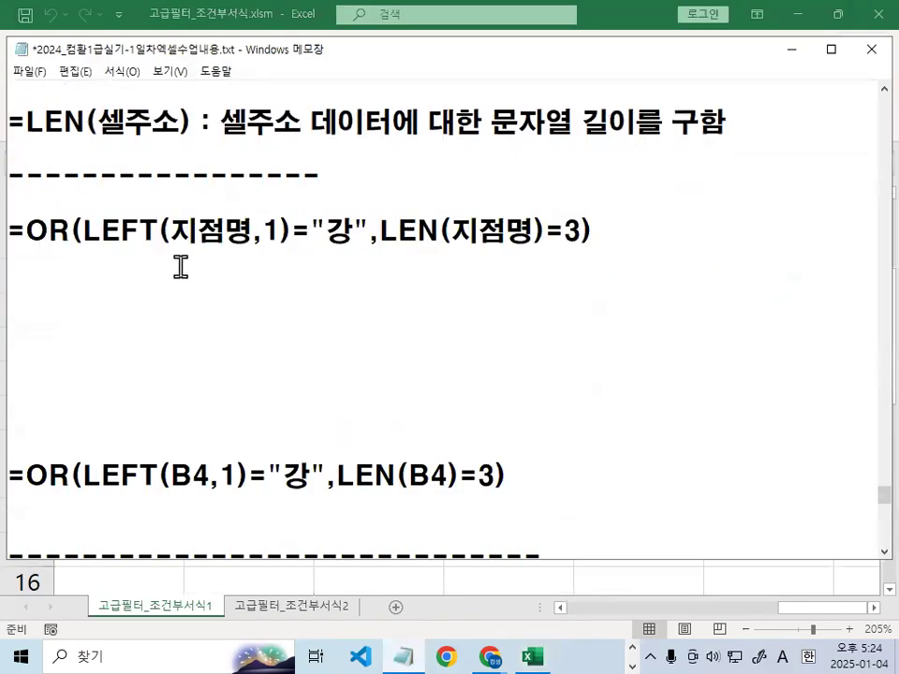
pyautogui.press('Delete')
pyautogui.press('Delete')
pyautogui.press('Delete')
pyautogui.press('Delete')
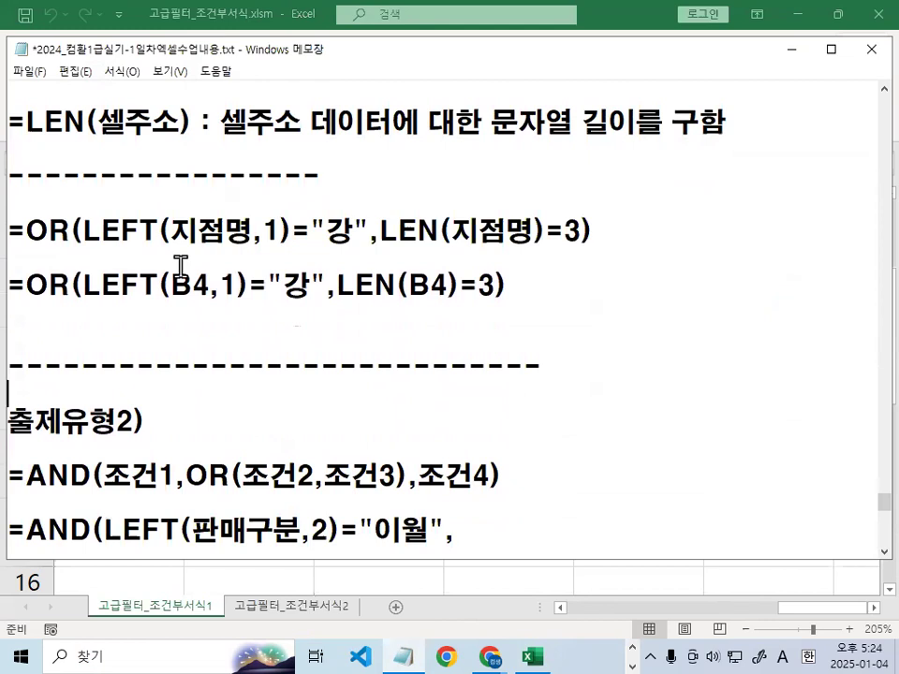
# Insert six blank lines above the 출제유형2) heading in the notes
pyautogui.press('Return')
pyautogui.press('Return')
pyautogui.press('Return')
pyautogui.press('Return')
pyautogui.press('Return')
pyautogui.press('Return')
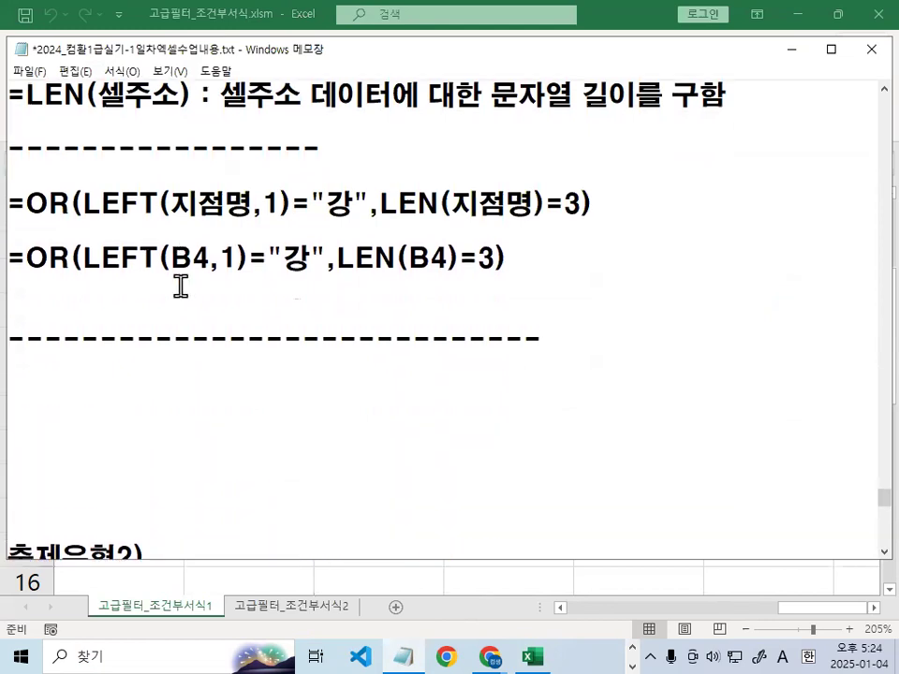
# Reread the OR formula that uses B4 in the 출제유형1) notes
pyautogui.scroll(1, 181, 287)
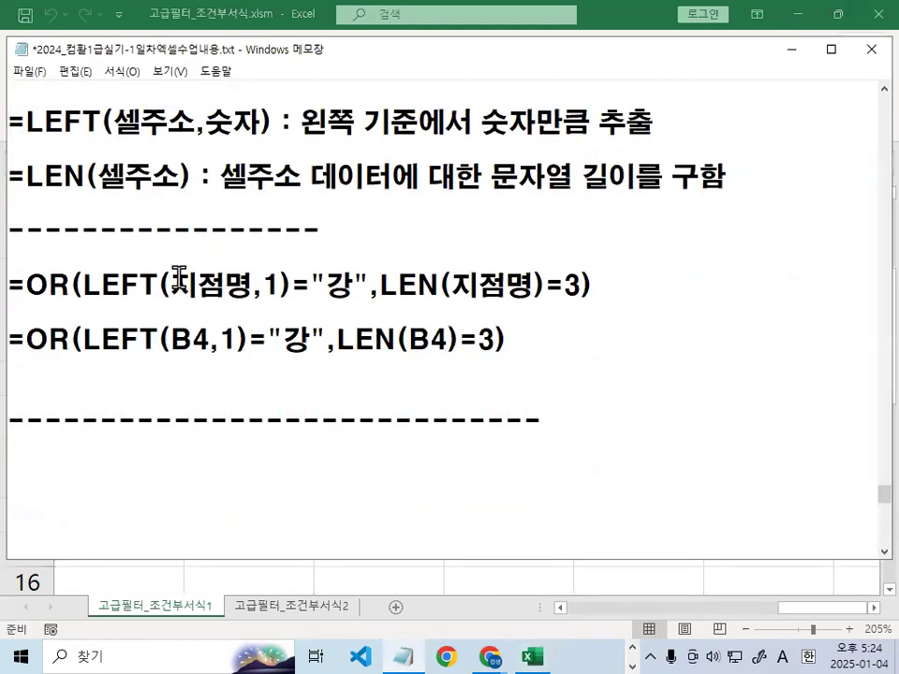
pyautogui.moveTo(28, 342); pyautogui.dragTo(535, 337)
pyautogui.click(541, 336)
pyautogui.hotkey('ctrl', '2')
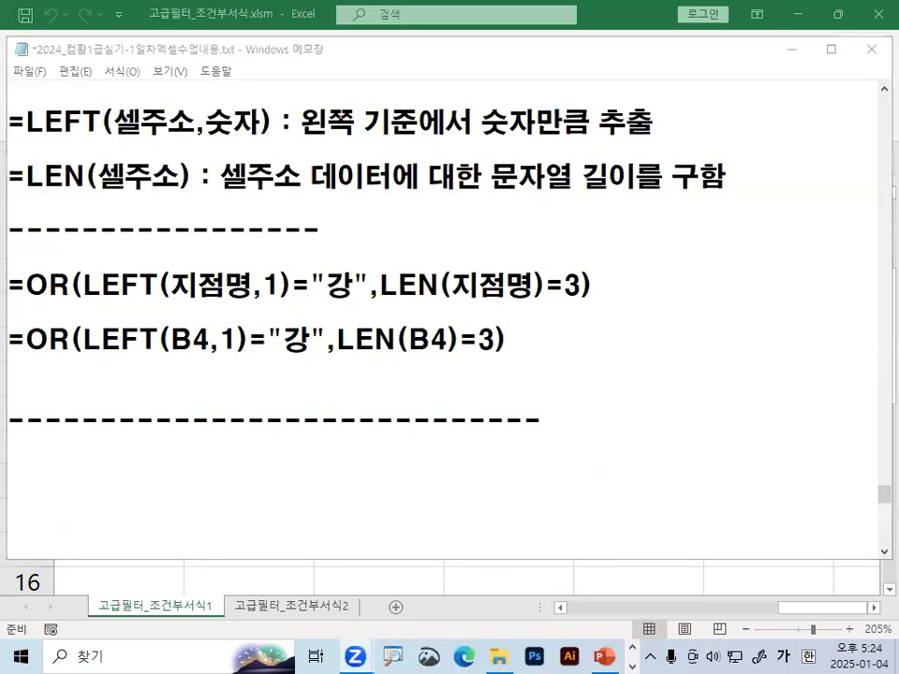
pyautogui.press('Escape')
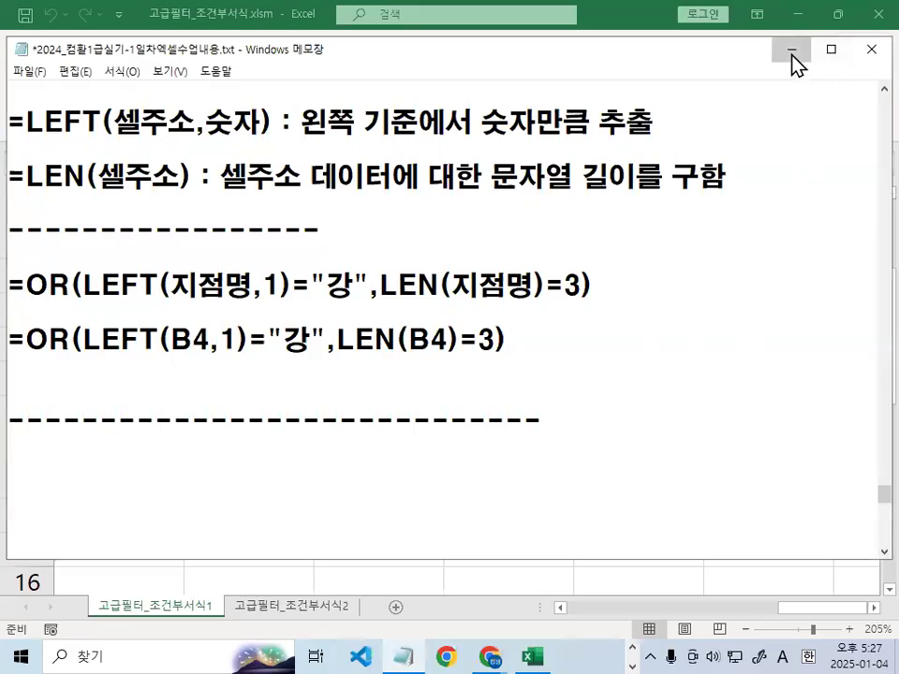
# Minimize the notes to return to the Excel workbook and open the 고급필터_조건부서식2 sheet
pyautogui.click(789, 50)
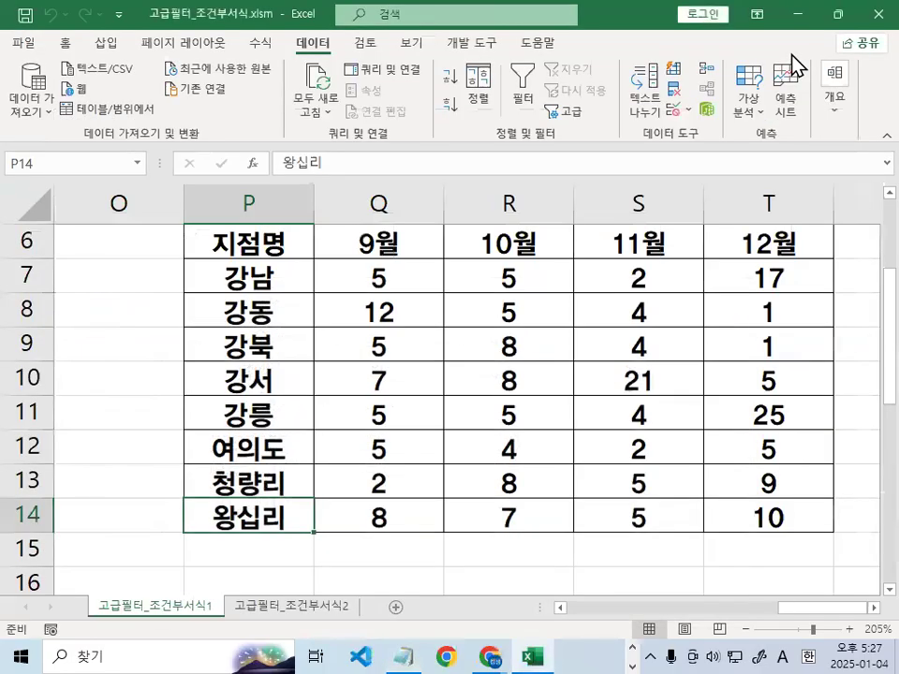
pyautogui.click(278, 609)
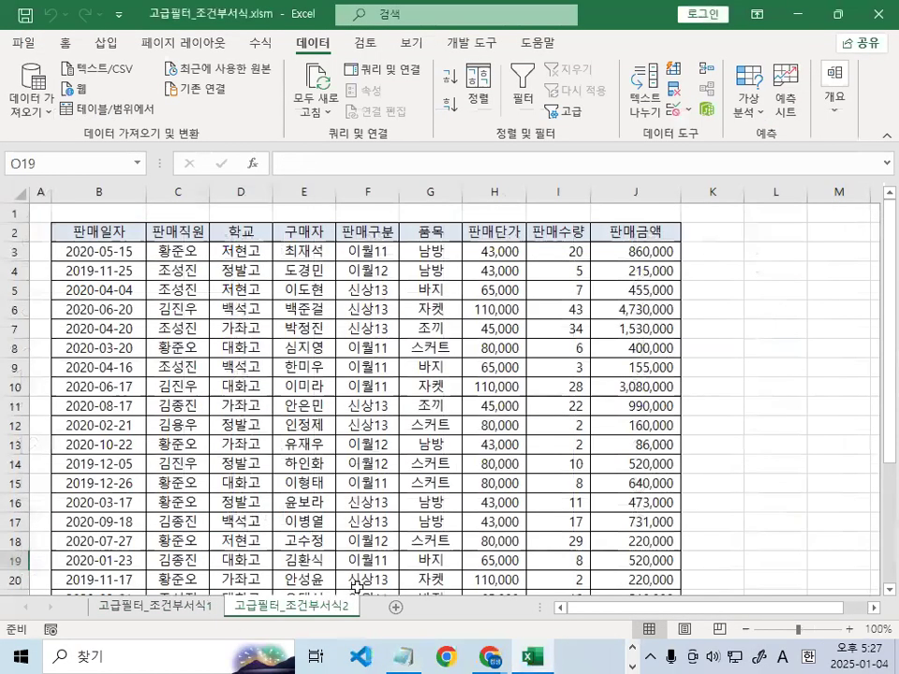
pyautogui.hotkey('ctrl', '1')
pyautogui.click(290, 640)
pyautogui.moveTo(443, 546); pyautogui.dragTo(423, 597)
pyautogui.press('Escape')
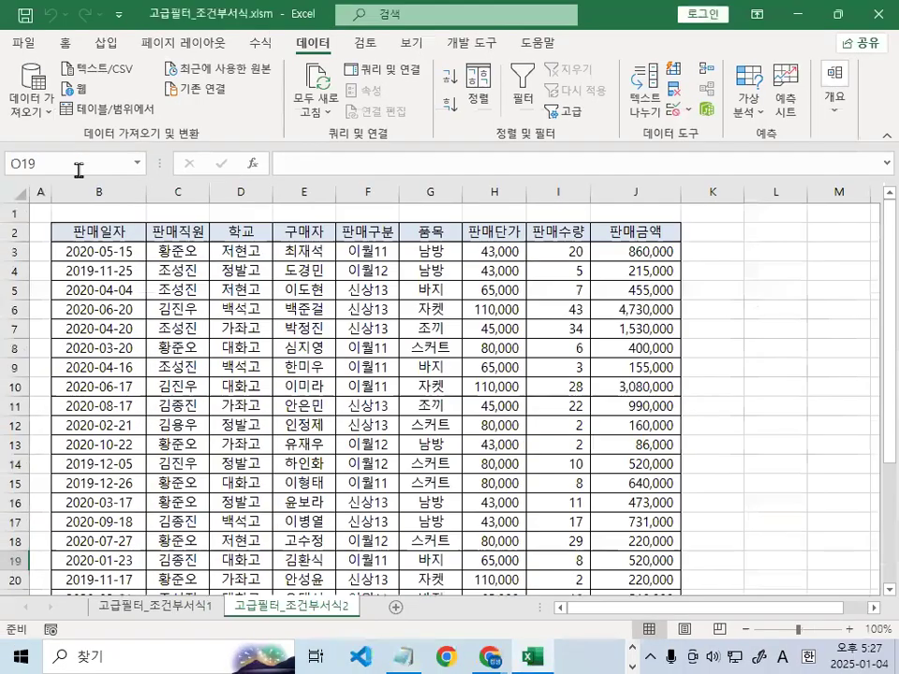
# Change the font of the entire 고급필터_조건부서식2 sheet to a견고딕
pyautogui.click(19, 193)
pyautogui.click(243, 78)
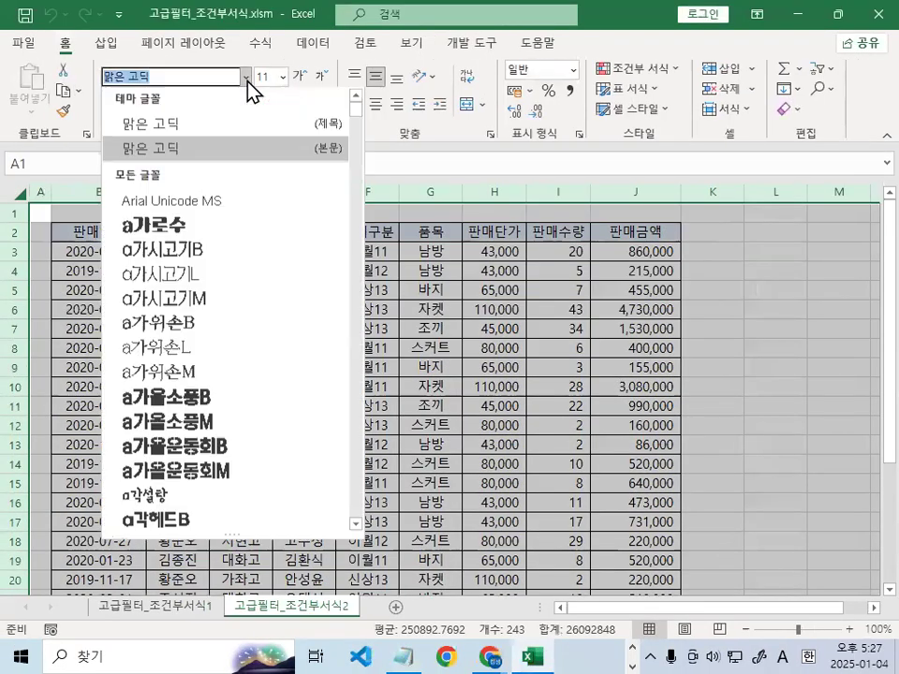
pyautogui.scroll(-2, 224, 469)
pyautogui.scroll(-2, 216, 483)
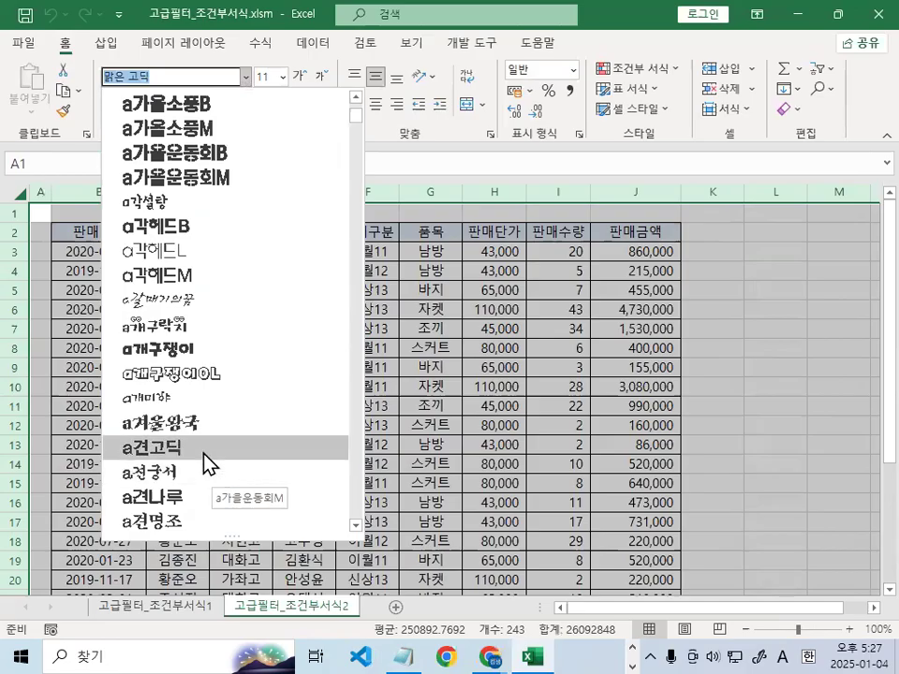
pyautogui.click(265, 462)
pyautogui.click(253, 378)
pyautogui.keyDown('ctrl'); pyautogui.scroll(7, 253, 379); pyautogui.keyUp('ctrl')
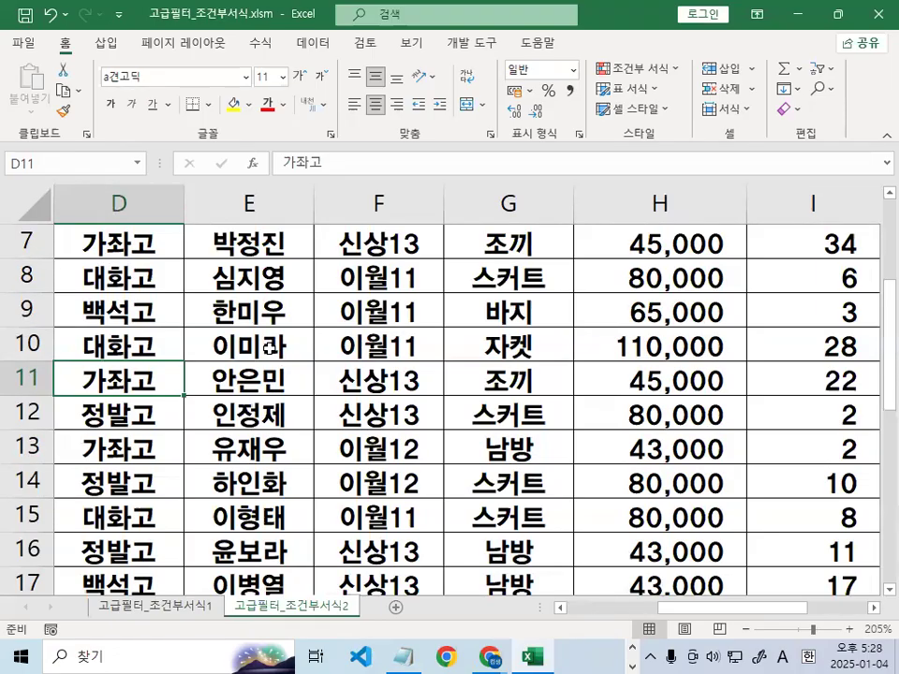
pyautogui.moveTo(600, 142); pyautogui.dragTo(394, 344)
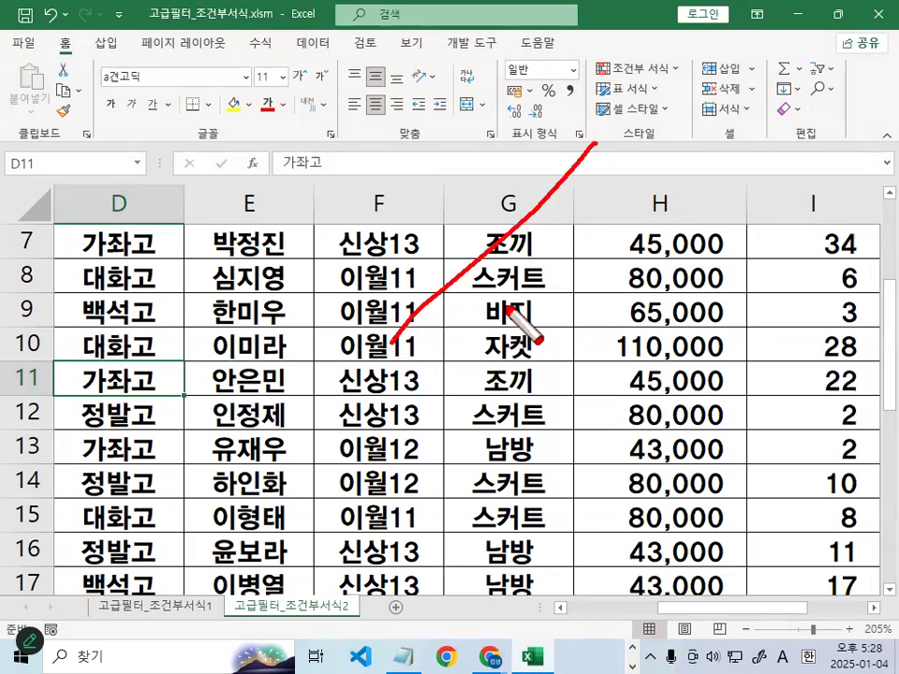
pyautogui.moveTo(376, 151)
pyautogui.mouseDown()
pyautogui.moveTo(375, 187)
pyautogui.moveTo(356, 144)
pyautogui.moveTo(432, 200)
pyautogui.mouseUp()
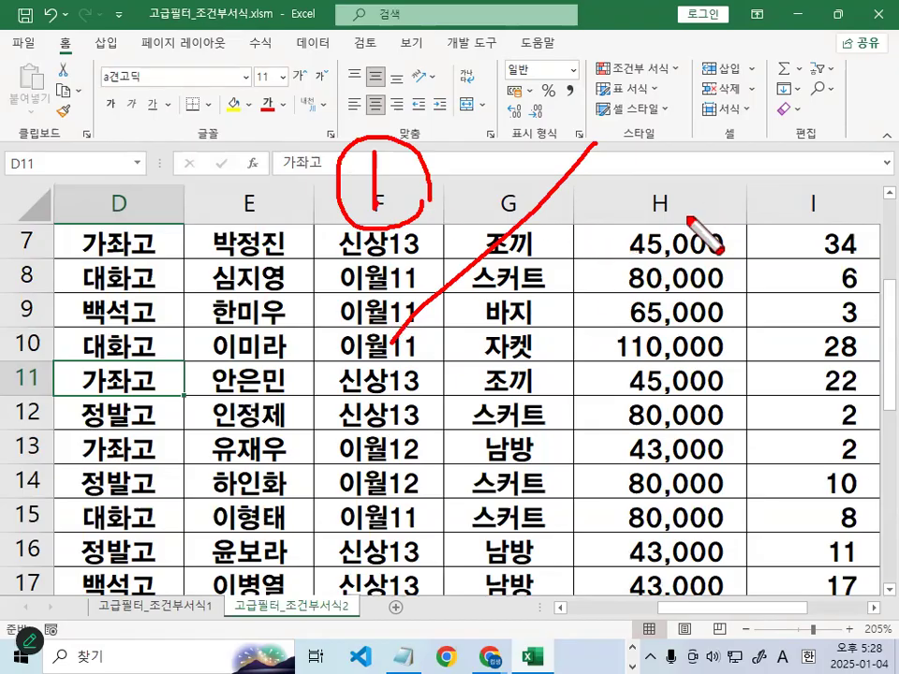
pyautogui.moveTo(630, 196)
pyautogui.mouseDown()
pyautogui.moveTo(662, 183)
pyautogui.moveTo(701, 224)
pyautogui.moveTo(683, 186)
pyautogui.moveTo(687, 225)
pyautogui.mouseUp()
pyautogui.moveTo(790, 167)
pyautogui.mouseDown()
pyautogui.moveTo(833, 216)
pyautogui.moveTo(809, 233)
pyautogui.moveTo(859, 207)
pyautogui.moveTo(877, 184)
pyautogui.moveTo(868, 195)
pyautogui.mouseUp()
pyautogui.moveTo(675, 265)
pyautogui.mouseDown()
pyautogui.moveTo(815, 312)
pyautogui.moveTo(815, 267)
pyautogui.mouseUp()
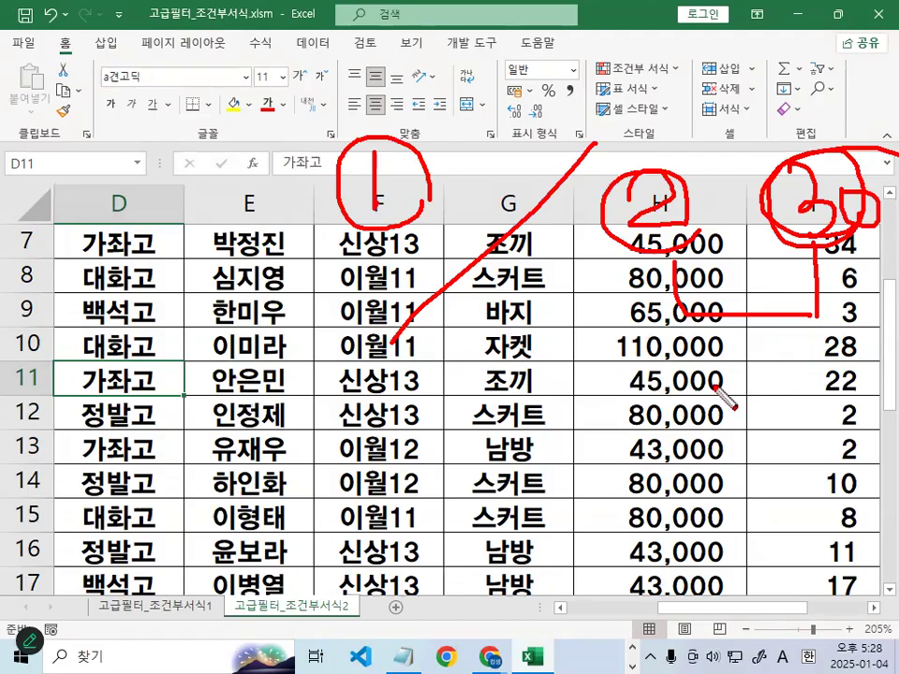
pyautogui.moveTo(707, 339)
pyautogui.mouseDown()
pyautogui.moveTo(707, 408)
pyautogui.moveTo(743, 366)
pyautogui.moveTo(746, 446)
pyautogui.moveTo(777, 408)
pyautogui.mouseUp()
pyautogui.moveTo(337, 354)
pyautogui.mouseDown()
pyautogui.moveTo(335, 253)
pyautogui.moveTo(374, 281)
pyautogui.moveTo(389, 333)
pyautogui.mouseUp()
pyautogui.moveTo(337, 298); pyautogui.dragTo(389, 296)
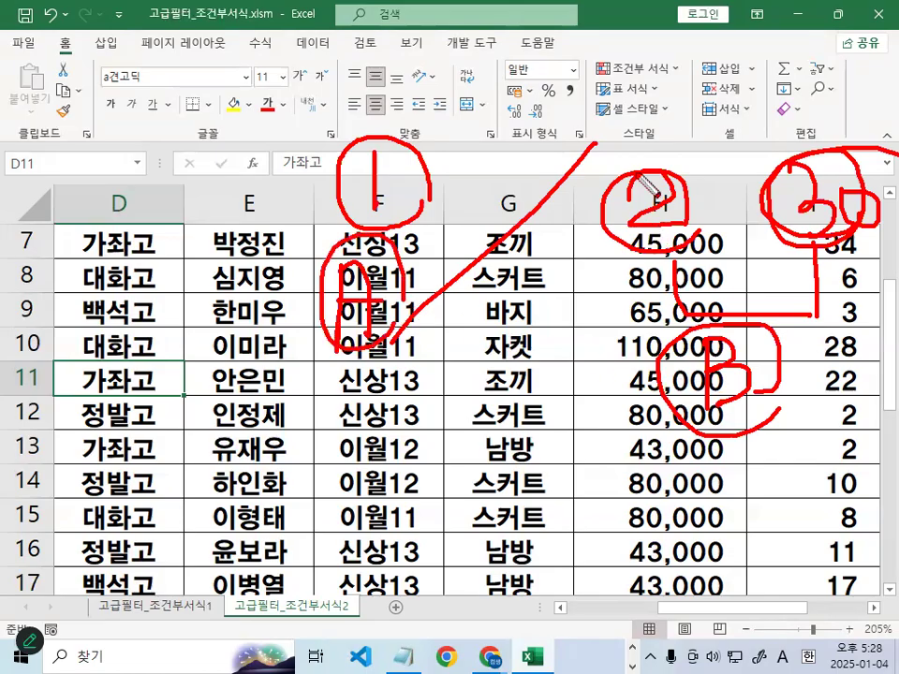
pyautogui.moveTo(643, 153); pyautogui.dragTo(801, 171)
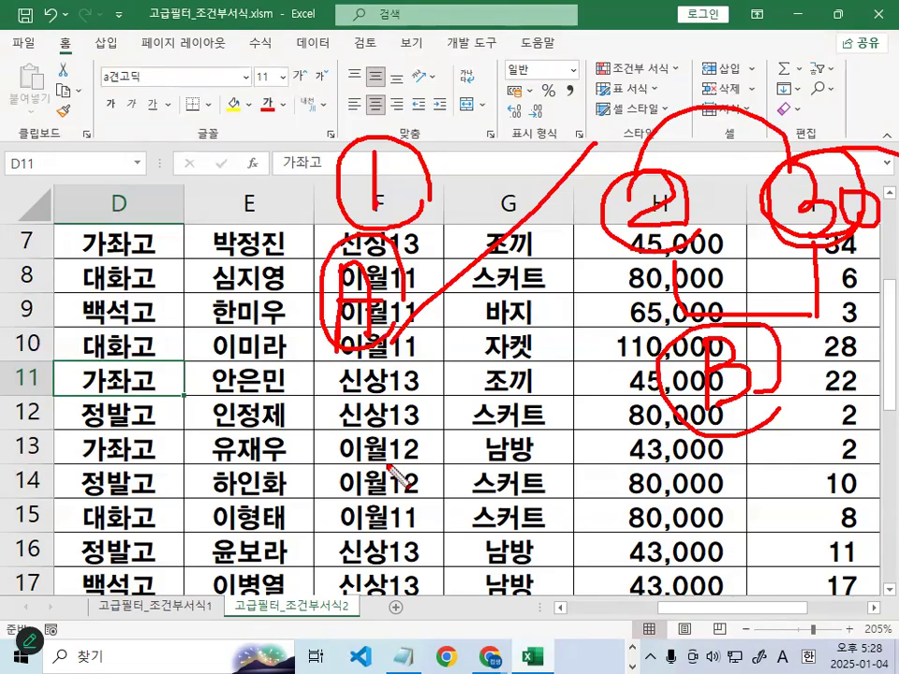
pyautogui.moveTo(485, 429); pyautogui.dragTo(356, 567)
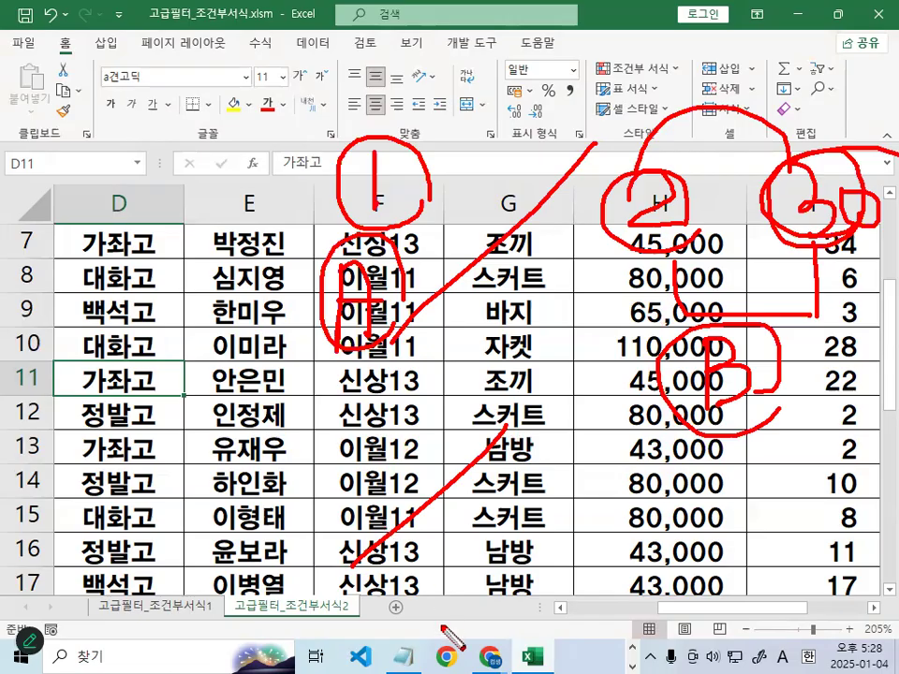
# Complete the on-screen ink sketch of the condition layout with circled labels 4 and C, and erase all the ink
pyautogui.moveTo(616, 465)
pyautogui.mouseDown()
pyautogui.moveTo(586, 513)
pyautogui.moveTo(658, 515)
pyautogui.moveTo(616, 532)
pyautogui.mouseUp()
pyautogui.moveTo(688, 473); pyautogui.dragTo(695, 515)
pyautogui.moveTo(551, 578)
pyautogui.mouseDown()
pyautogui.moveTo(510, 632)
pyautogui.moveTo(551, 622)
pyautogui.mouseUp()
pyautogui.moveTo(595, 630)
pyautogui.mouseDown()
pyautogui.moveTo(589, 647)
pyautogui.moveTo(574, 639)
pyautogui.mouseUp()
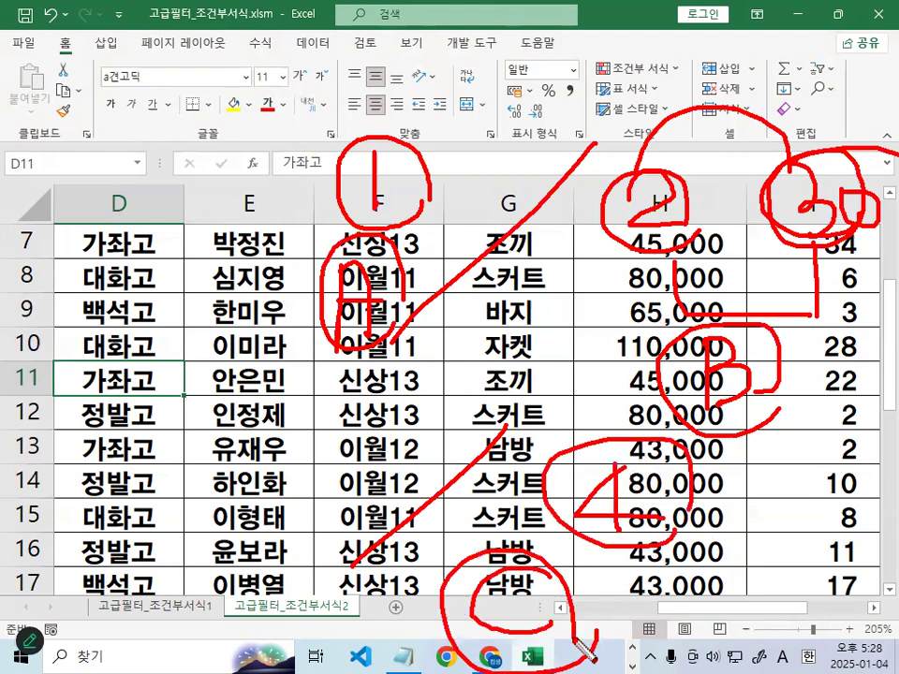
pyautogui.press('e')
# Sketch circled numbers 1 to 4 in ink over the sheet, with slashes around 2 and 3 and OR linking them
pyautogui.moveTo(154, 96)
pyautogui.mouseDown()
pyautogui.moveTo(156, 150)
pyautogui.moveTo(194, 135)
pyautogui.mouseUp()
pyautogui.moveTo(380, 99)
pyautogui.mouseDown()
pyautogui.moveTo(440, 139)
pyautogui.moveTo(426, 126)
pyautogui.mouseUp()
pyautogui.moveTo(499, 93)
pyautogui.mouseDown()
pyautogui.moveTo(513, 125)
pyautogui.moveTo(578, 123)
pyautogui.mouseUp()
pyautogui.moveTo(446, 155)
pyautogui.mouseDown()
pyautogui.moveTo(453, 194)
pyautogui.moveTo(510, 159)
pyautogui.mouseUp()
pyautogui.moveTo(451, 239)
pyautogui.mouseDown()
pyautogui.moveTo(466, 279)
pyautogui.moveTo(440, 243)
pyautogui.mouseUp()
pyautogui.moveTo(499, 217)
pyautogui.mouseDown()
pyautogui.moveTo(498, 294)
pyautogui.moveTo(538, 283)
pyautogui.mouseUp()
pyautogui.moveTo(356, 27); pyautogui.dragTo(238, 204)
pyautogui.moveTo(565, 70); pyautogui.dragTo(572, 127)
pyautogui.moveTo(693, 61); pyautogui.dragTo(586, 206)
pyautogui.moveTo(712, 111)
pyautogui.mouseDown()
pyautogui.moveTo(720, 150)
pyautogui.moveTo(805, 165)
pyautogui.mouseUp()
pyautogui.moveTo(761, 114); pyautogui.dragTo(747, 173)
pyautogui.moveTo(752, 78); pyautogui.dragTo(803, 160)
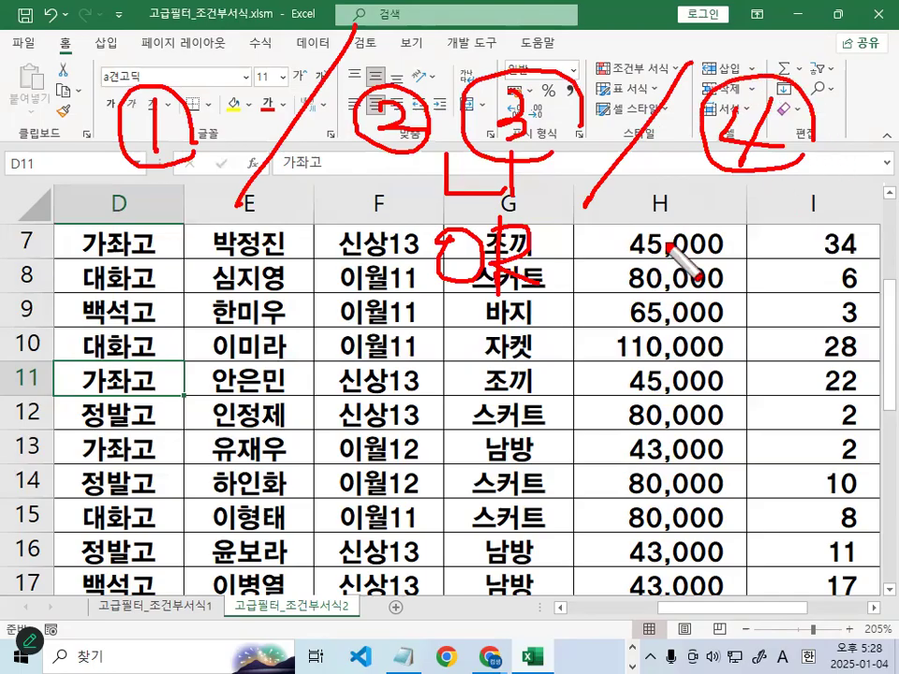
# Label the sketched condition groups A, B and C, underline them, circle B and OR, and clear the ink
pyautogui.moveTo(155, 220)
pyautogui.mouseDown()
pyautogui.moveTo(158, 293)
pyautogui.moveTo(185, 286)
pyautogui.mouseUp()
pyautogui.moveTo(151, 259); pyautogui.dragTo(205, 260)
pyautogui.moveTo(453, 323); pyautogui.dragTo(448, 396)
pyautogui.moveTo(455, 323); pyautogui.dragTo(450, 393)
pyautogui.moveTo(796, 333); pyautogui.dragTo(790, 409)
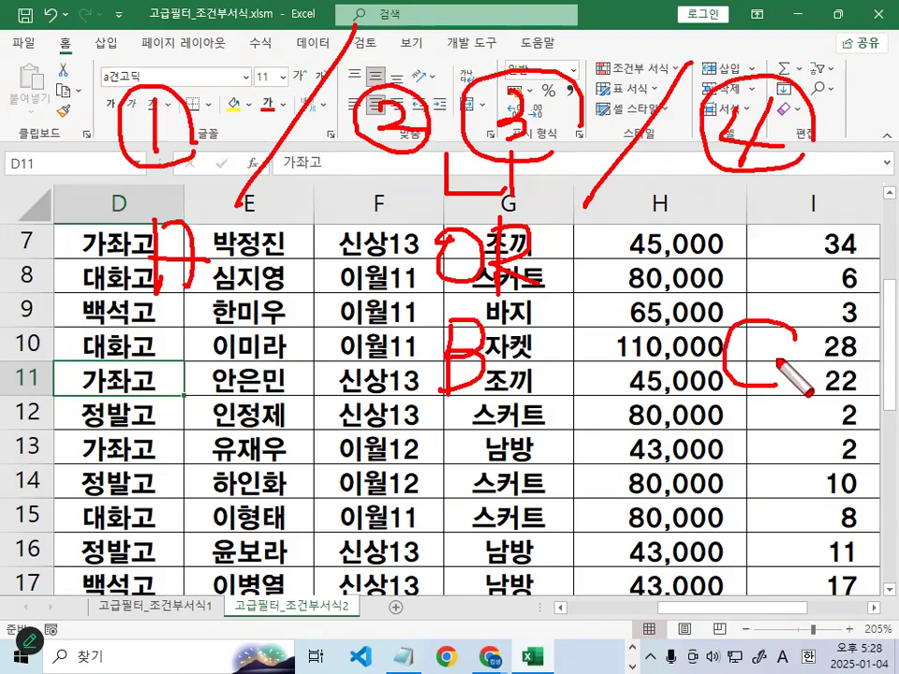
pyautogui.moveTo(101, 321); pyautogui.dragTo(208, 321)
pyautogui.moveTo(373, 418); pyautogui.dragTo(462, 418)
pyautogui.moveTo(662, 418); pyautogui.dragTo(733, 418)
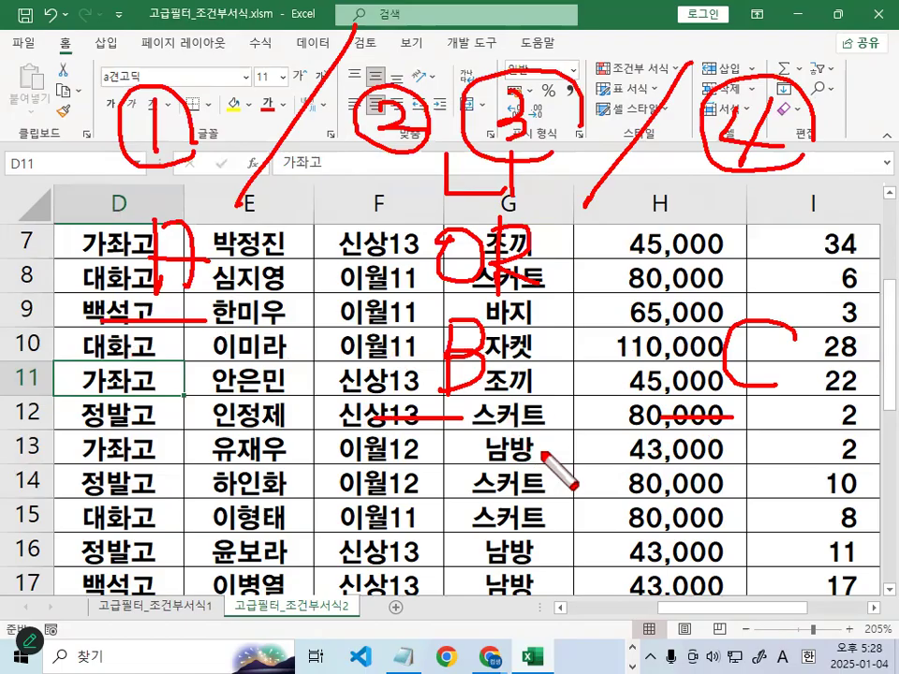
pyautogui.moveTo(548, 379)
pyautogui.mouseDown()
pyautogui.moveTo(409, 311)
pyautogui.moveTo(555, 388)
pyautogui.mouseUp()
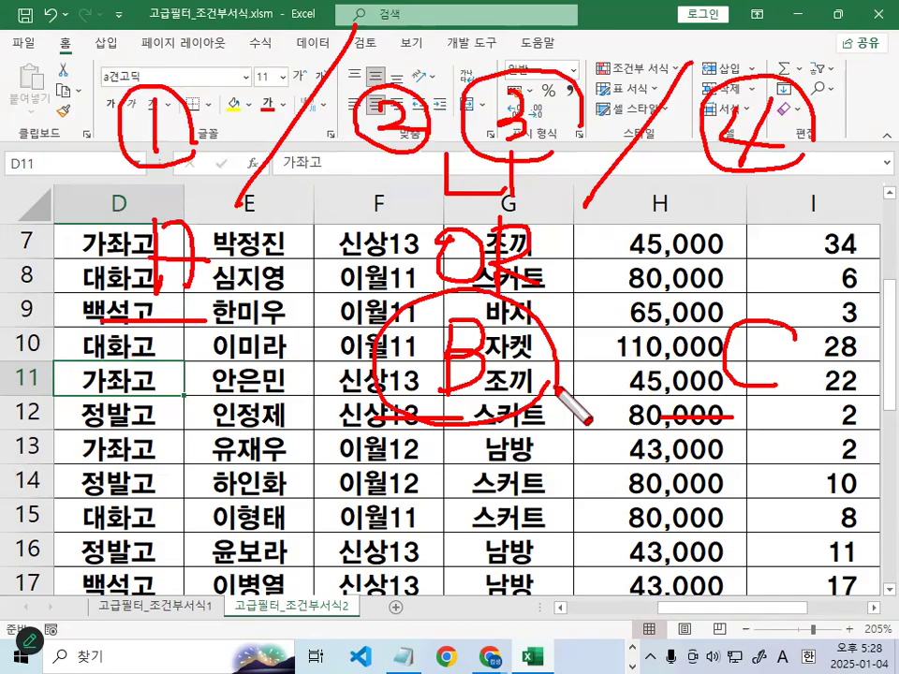
pyautogui.moveTo(560, 278)
pyautogui.mouseDown()
pyautogui.moveTo(484, 314)
pyautogui.moveTo(444, 212)
pyautogui.moveTo(556, 277)
pyautogui.mouseUp()
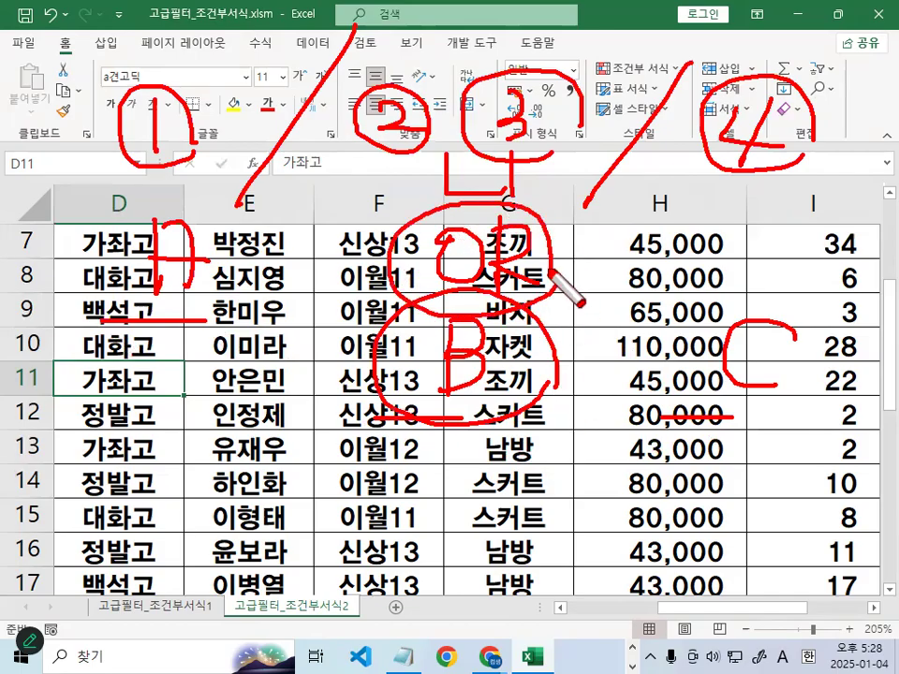
pyautogui.press('Escape')
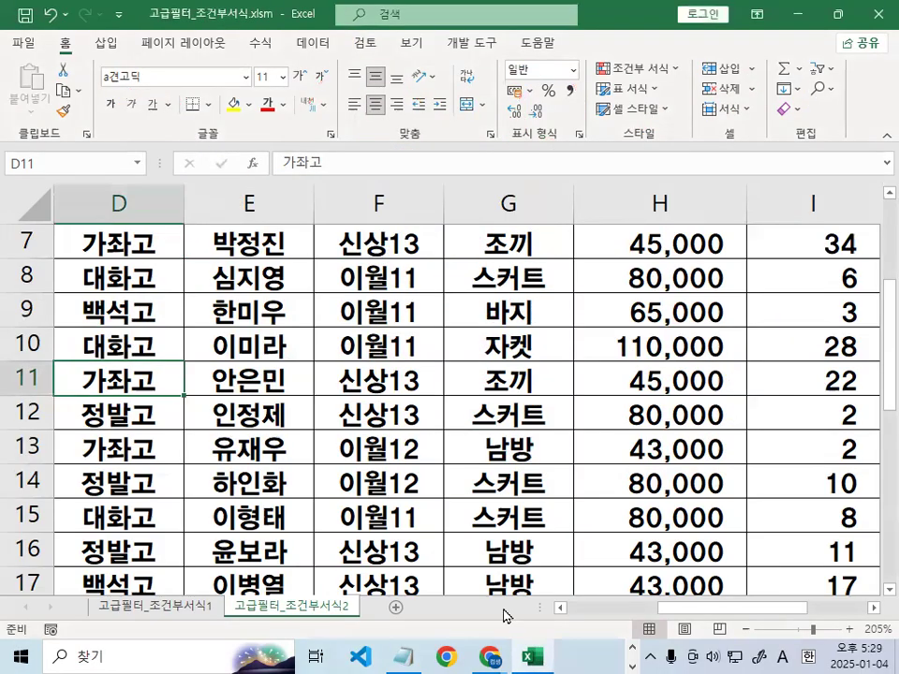
# Switch to the Notepad notes and insert ten blank lines below the =AND(조건1,OR(조건2,조건3),조건4) line
pyautogui.hotkey('alt', 'Tab')
pyautogui.scroll(-2, 264, 267)
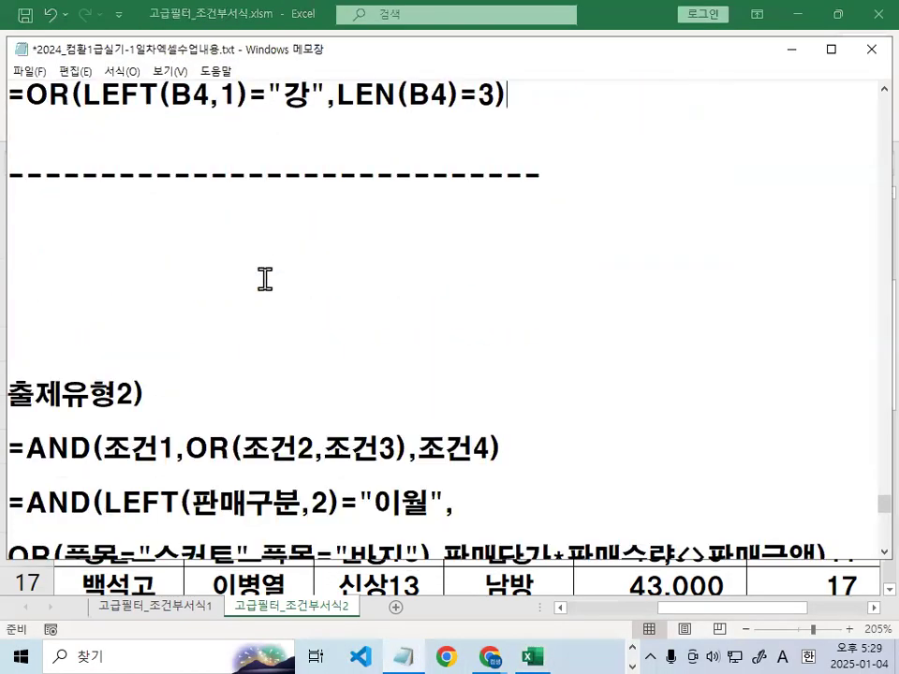
pyautogui.scroll(-1, 265, 278)
pyautogui.click(126, 398)
pyautogui.press('Return')
pyautogui.press('Return')
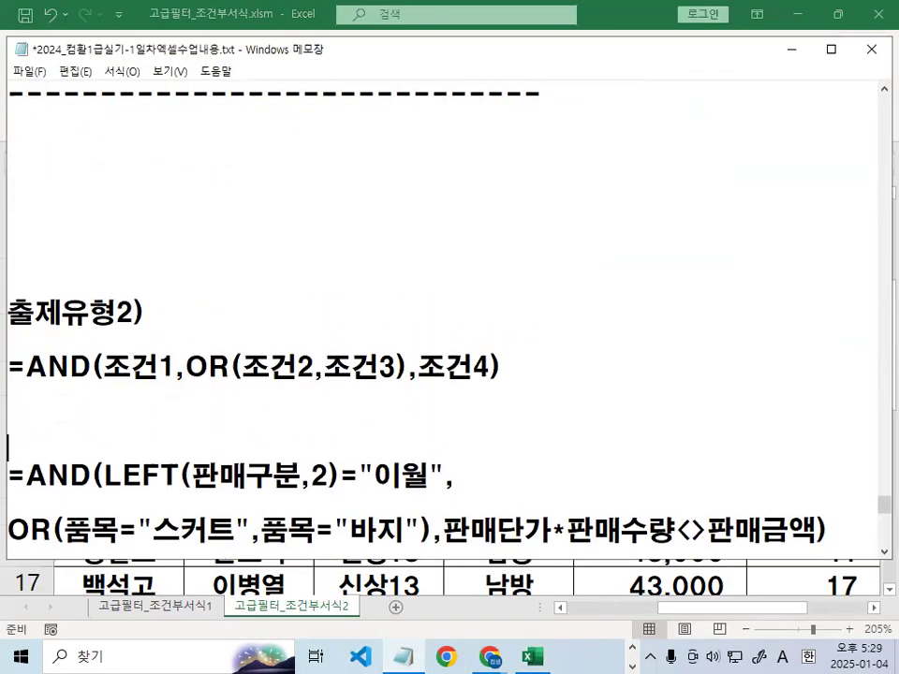
pyautogui.press('Return')
pyautogui.press('Return')
pyautogui.press('Return')
pyautogui.press('Return')
pyautogui.press('Return')
pyautogui.press('Return')
pyautogui.press('Return')
pyautogui.press('Return')
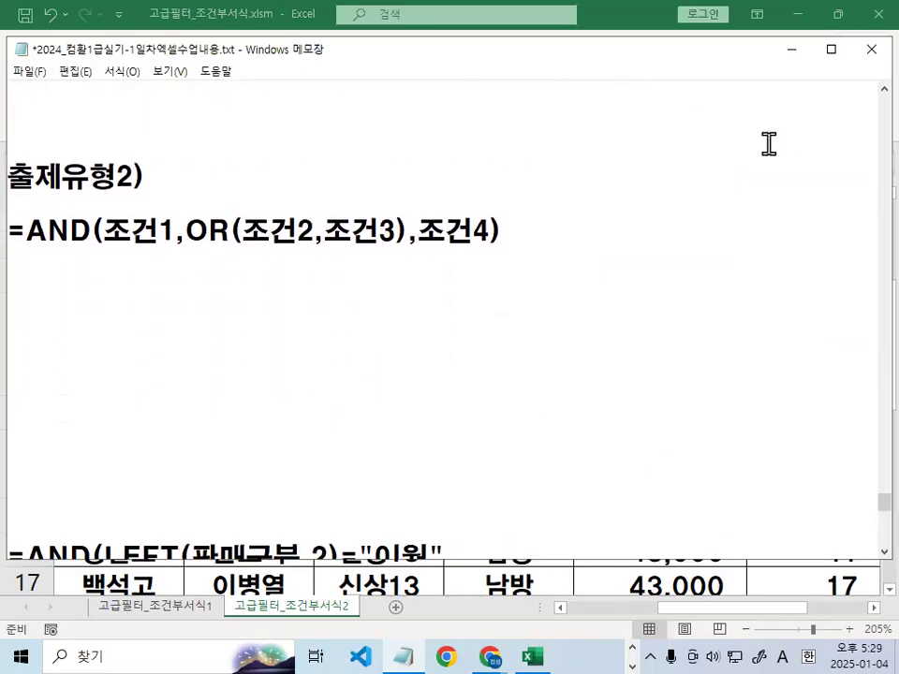
# Remove four blank lines between the dashed line and the 출제유형2) heading
pyautogui.scroll(1, 94, 231)
pyautogui.click(103, 149)
pyautogui.press('Delete')
pyautogui.press('Delete')
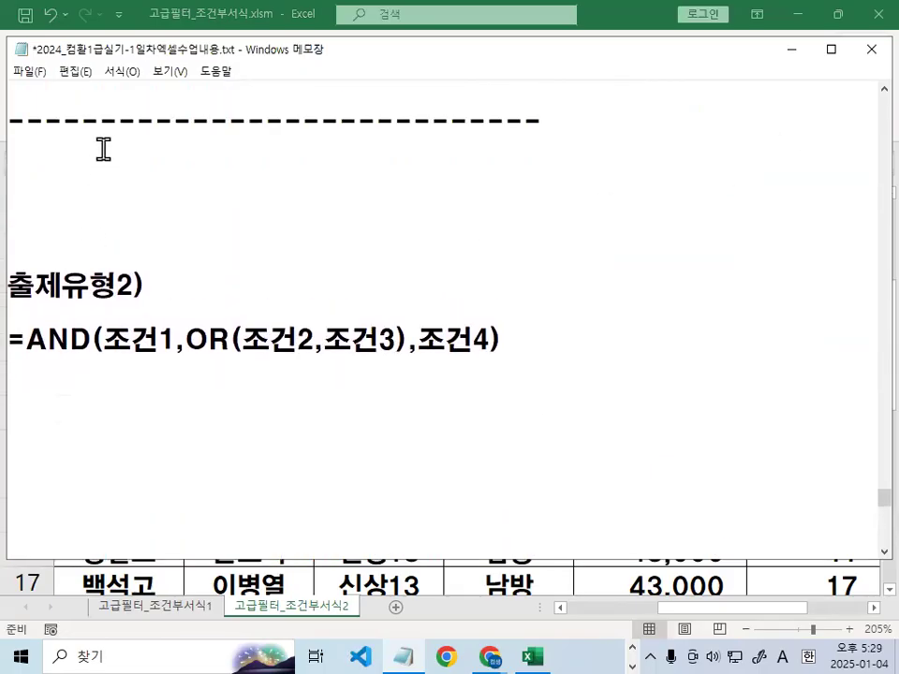
pyautogui.press('Return')
pyautogui.press('Return')
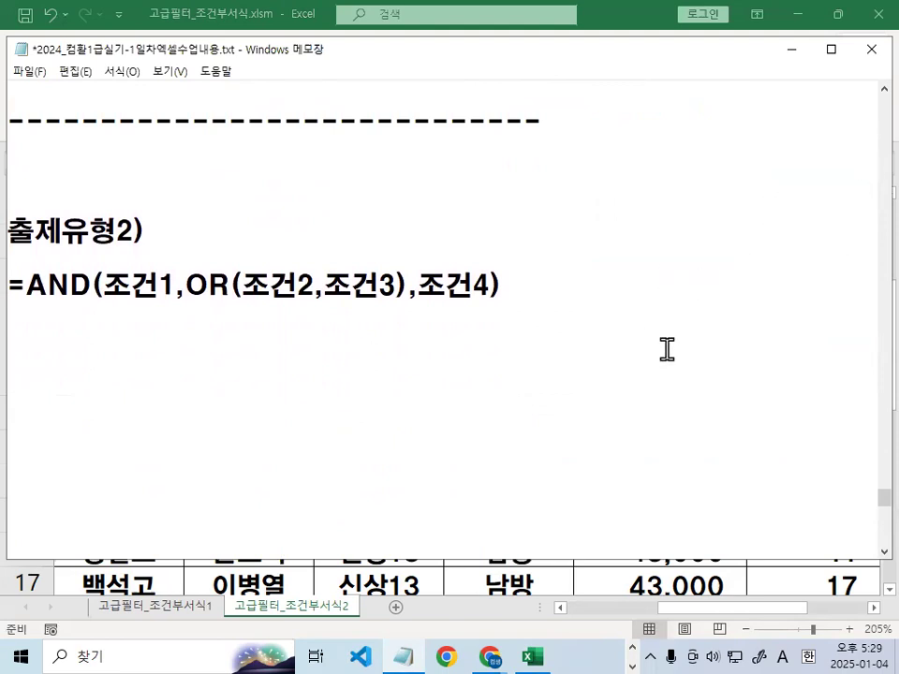
# Underline AND and OR in the =AND(조건1,OR(조건2,조건3),조건4) pattern with the screen pen, and clear the ink
pyautogui.hotkey('ctrl', '2')
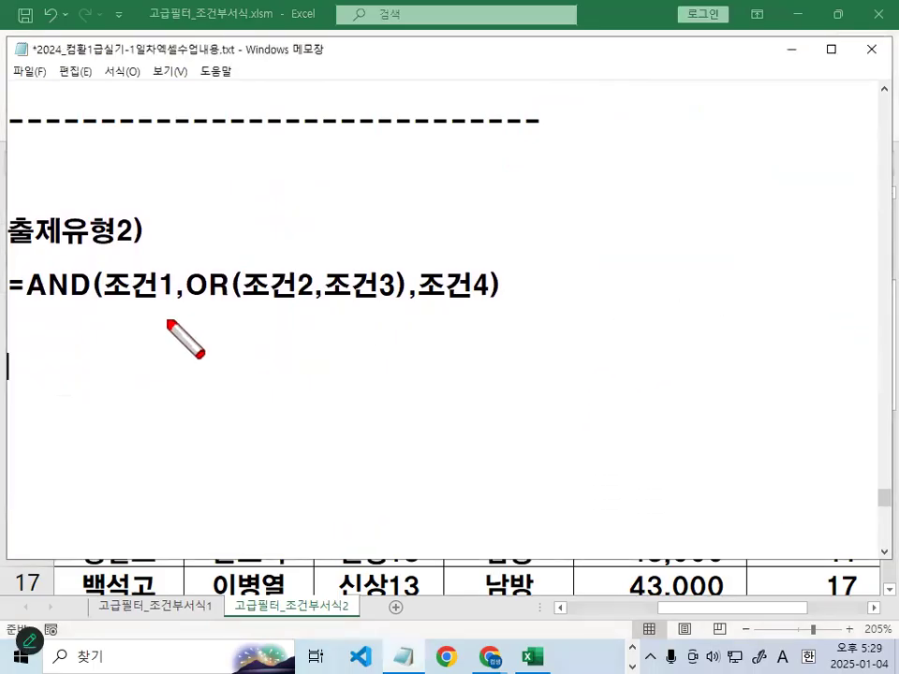
pyautogui.moveTo(19, 300); pyautogui.dragTo(84, 303)
pyautogui.moveTo(186, 301); pyautogui.dragTo(226, 301)
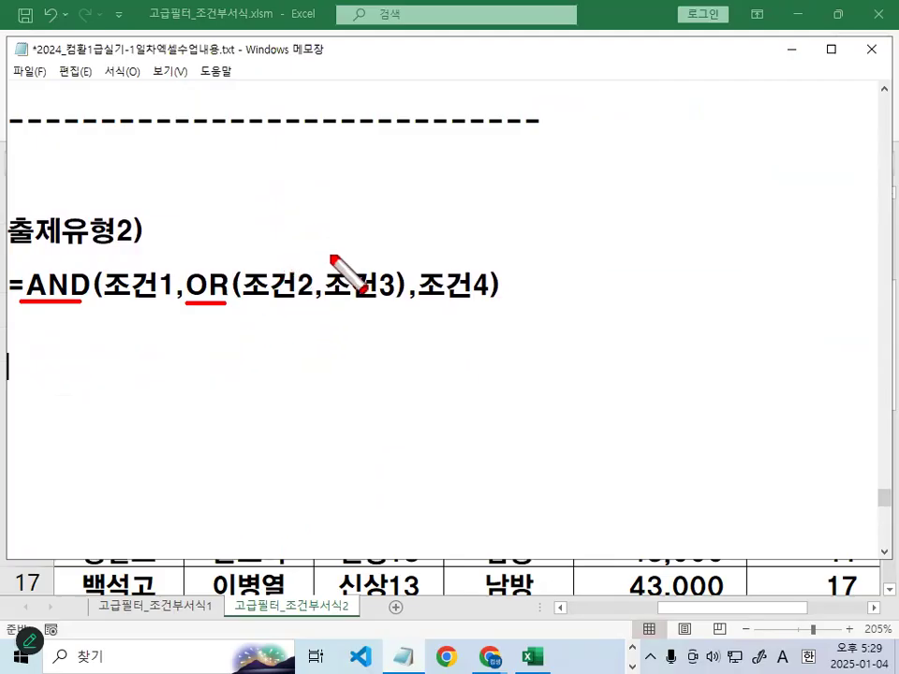
pyautogui.press('Escape')
# Mark 조건1, the OR group and 조건4 in ink as A, B and C, bracket 조건2 and 조건3, and clear the ink
pyautogui.hotkey('ctrl', 'alt', 'g')
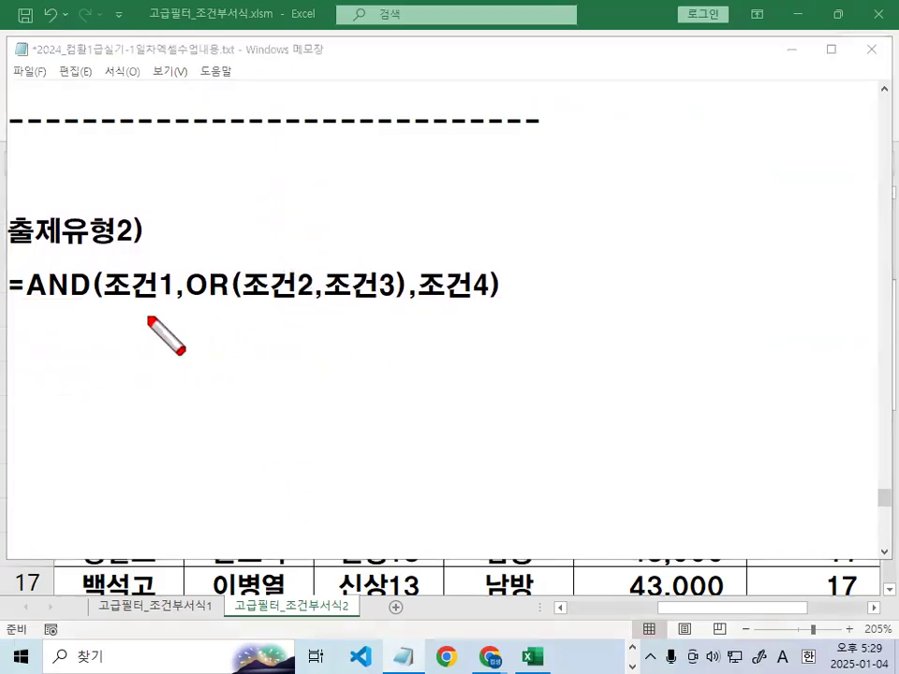
pyautogui.moveTo(110, 307); pyautogui.dragTo(173, 306)
pyautogui.moveTo(126, 352)
pyautogui.mouseDown()
pyautogui.moveTo(127, 322)
pyautogui.moveTo(147, 355)
pyautogui.moveTo(139, 335)
pyautogui.moveTo(144, 354)
pyautogui.moveTo(152, 317)
pyautogui.moveTo(218, 306)
pyautogui.moveTo(401, 306)
pyautogui.mouseUp()
pyautogui.moveTo(309, 352)
pyautogui.mouseDown()
pyautogui.moveTo(314, 321)
pyautogui.moveTo(323, 346)
pyautogui.moveTo(305, 319)
pyautogui.moveTo(366, 352)
pyautogui.mouseUp()
pyautogui.moveTo(417, 306)
pyautogui.mouseDown()
pyautogui.moveTo(505, 306)
pyautogui.moveTo(481, 352)
pyautogui.moveTo(495, 362)
pyautogui.mouseUp()
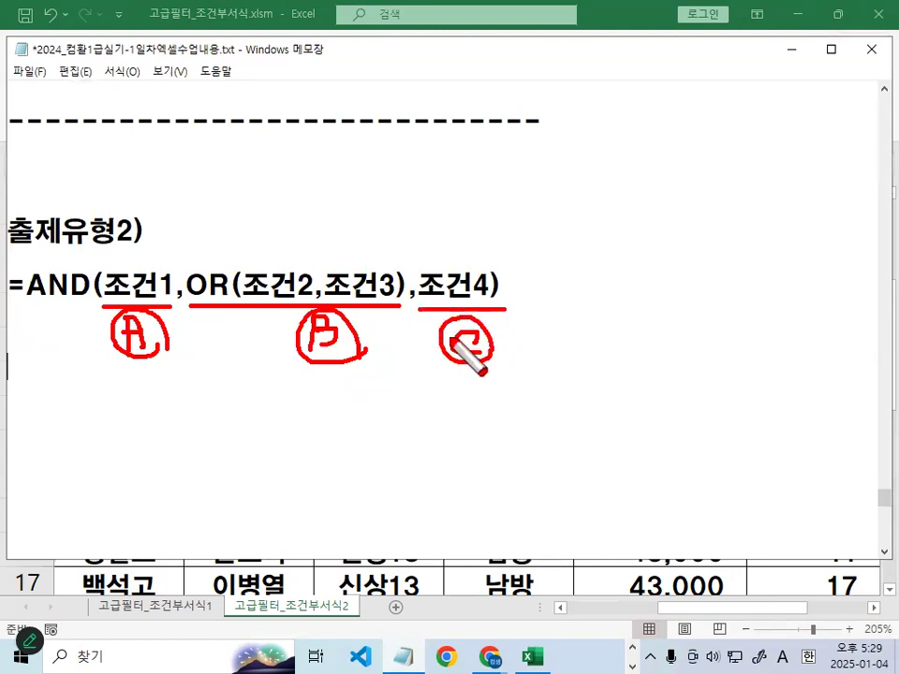
pyautogui.moveTo(28, 255); pyautogui.dragTo(63, 217)
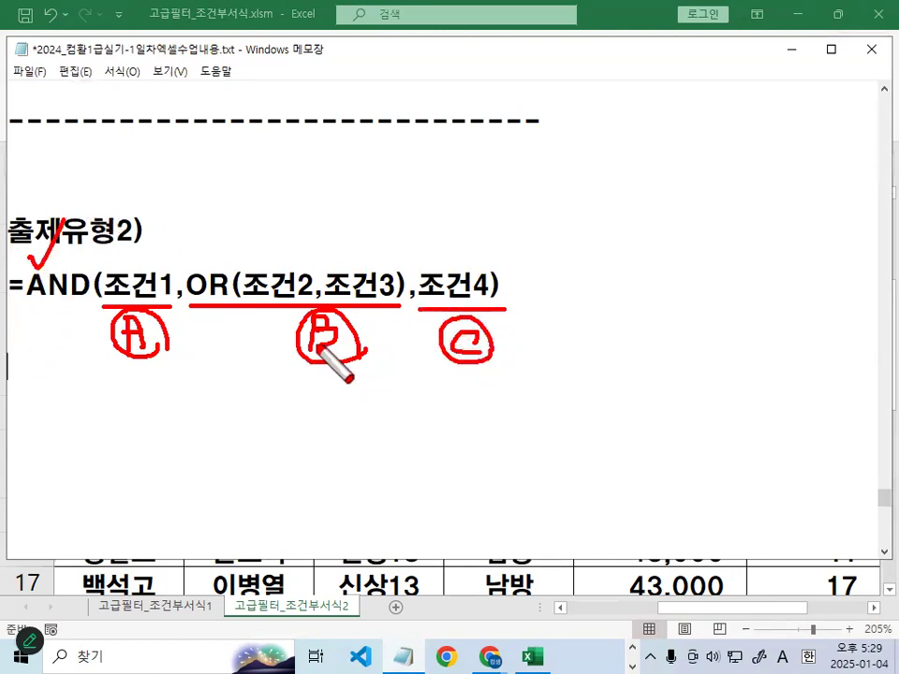
pyautogui.moveTo(269, 260)
pyautogui.mouseDown()
pyautogui.moveTo(333, 249)
pyautogui.moveTo(365, 279)
pyautogui.mouseUp()
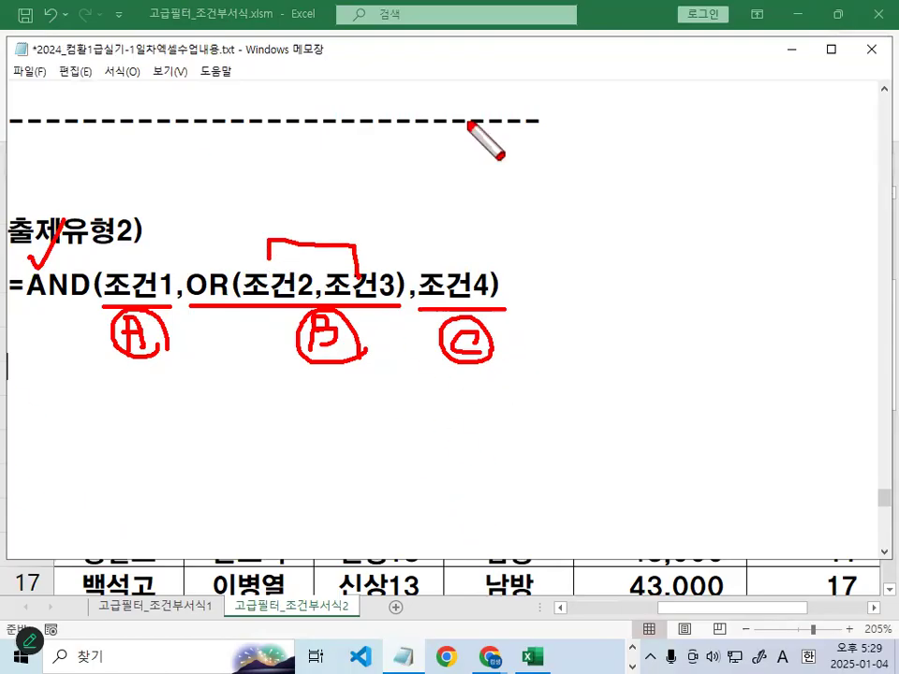
pyautogui.press('Escape')
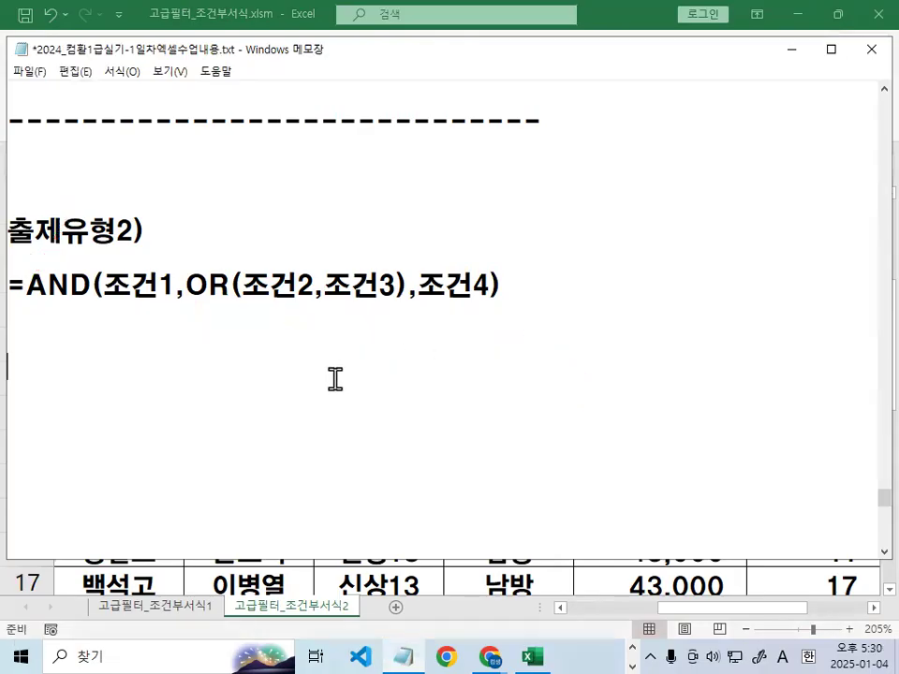
# Delete blank lines below the condition pattern to bring the =AND(LEFT(판매구분,2)="이월", formula closer
pyautogui.press('Delete')
pyautogui.press('Delete')
pyautogui.press('Delete')
pyautogui.press('Delete')
pyautogui.press('Delete')
pyautogui.press('Delete')
pyautogui.press('Delete')
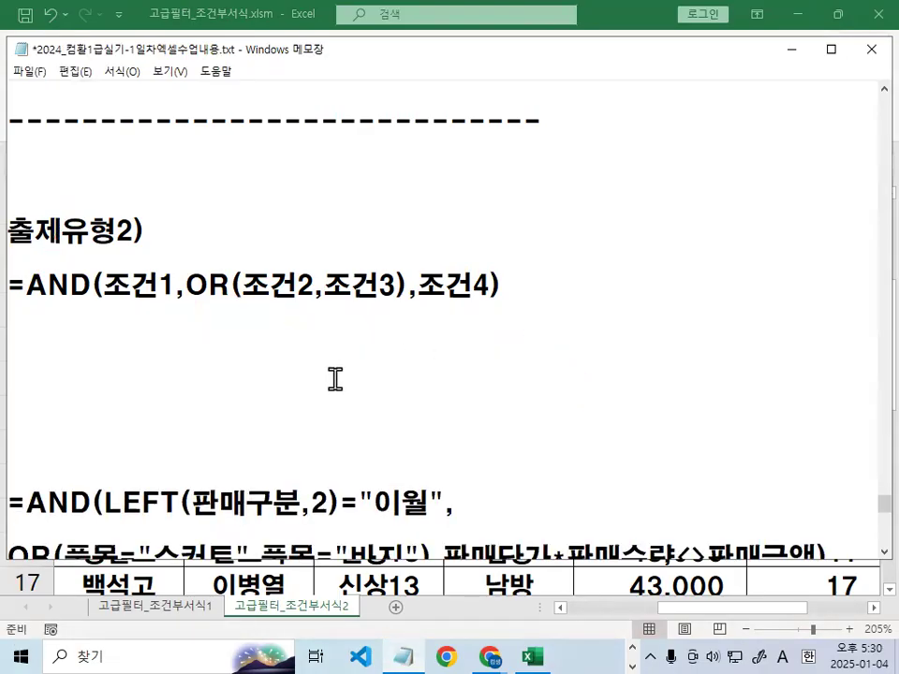
# Insert seven blank lines below the OR(품목="스커트",품목="바지"),판매단가*판매수량<>판매금액) line
pyautogui.press('Return')
pyautogui.press('Return')
pyautogui.press('Return')
pyautogui.press('Return')
pyautogui.press('Return')
pyautogui.press('Return')
pyautogui.press('Return')
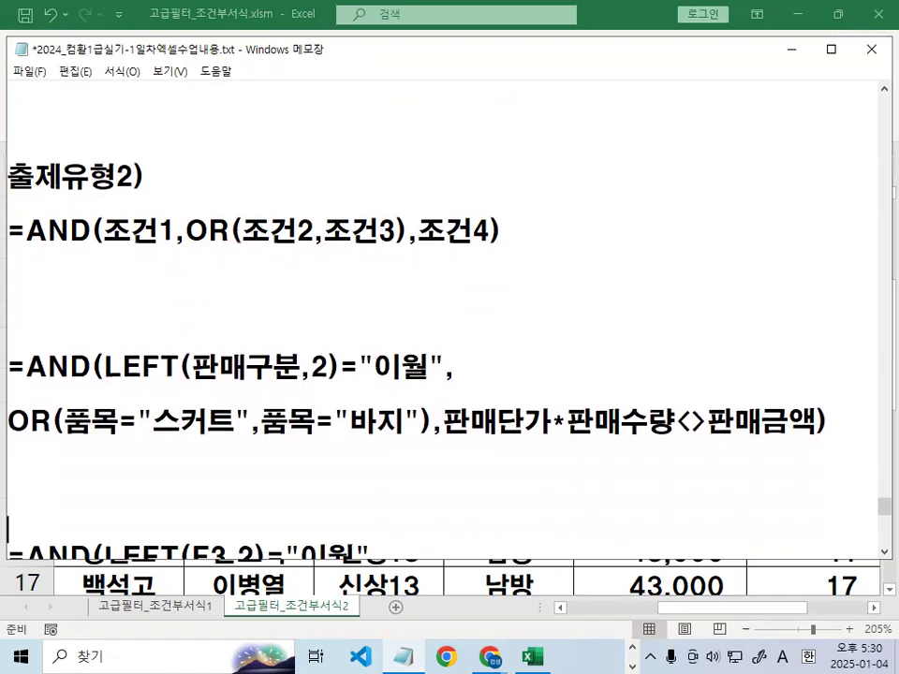
# Close the gap above =AND(LEFT(판매구분,2)="이월", and add more blank space below its OR line
pyautogui.scroll(1, 178, 335)
pyautogui.click(161, 241)
pyautogui.press('Delete')
pyautogui.press('Delete')
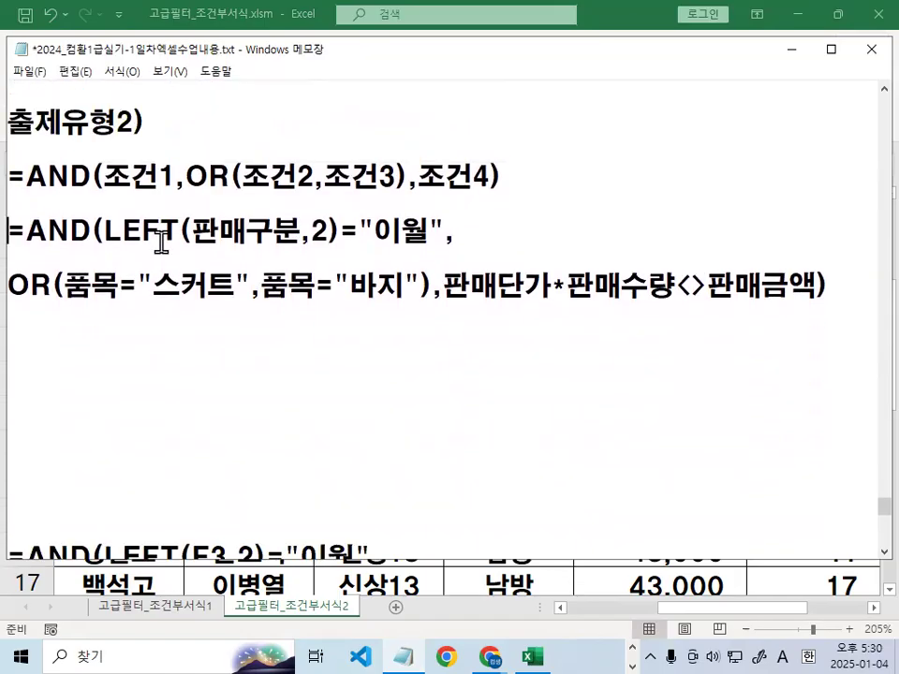
pyautogui.press('End')
pyautogui.press('Return')
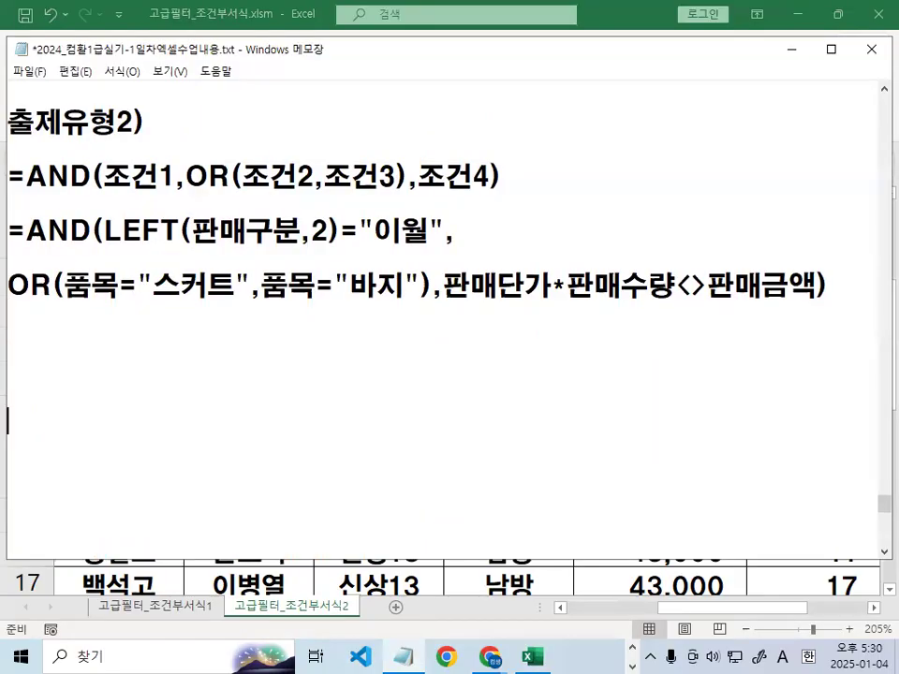
pyautogui.scroll(1, 234, 267)
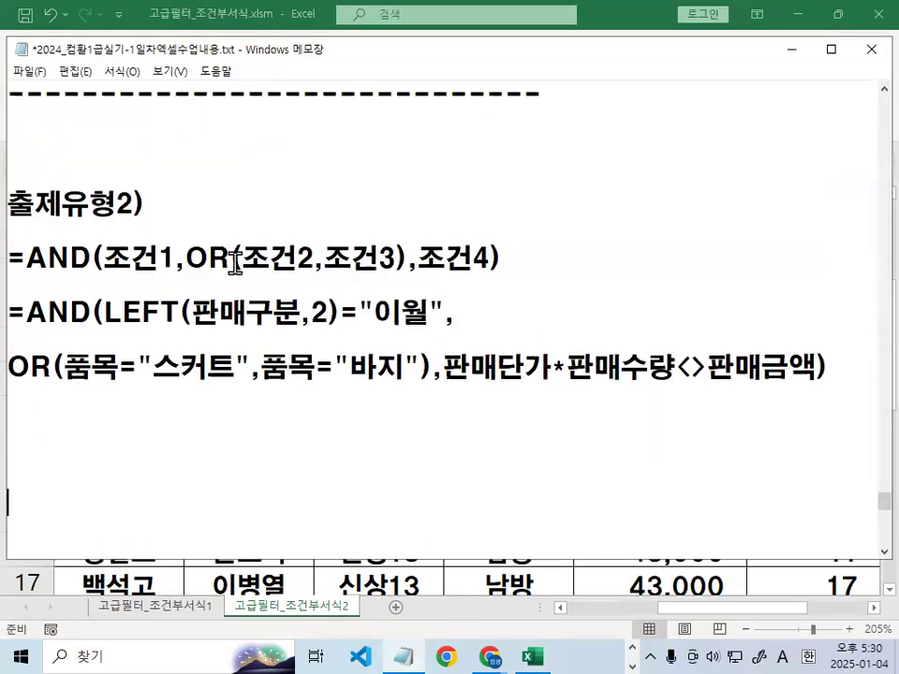
# Highlight the character count 2 and the text "이월" in the LEFT(판매구분,2) condition to examine how they match
pyautogui.doubleClick(315, 311)
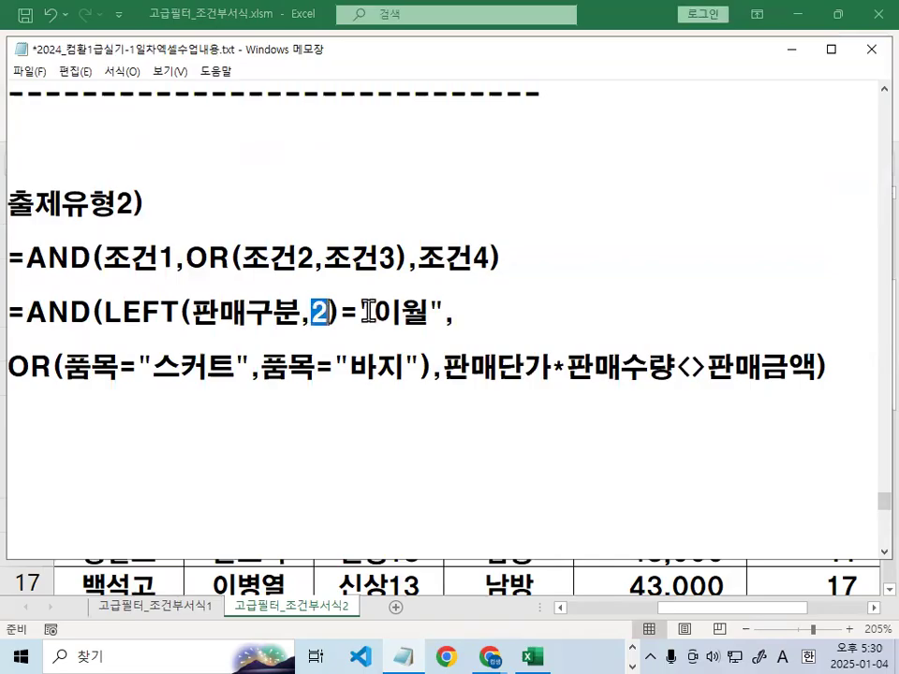
pyautogui.doubleClick(420, 311)
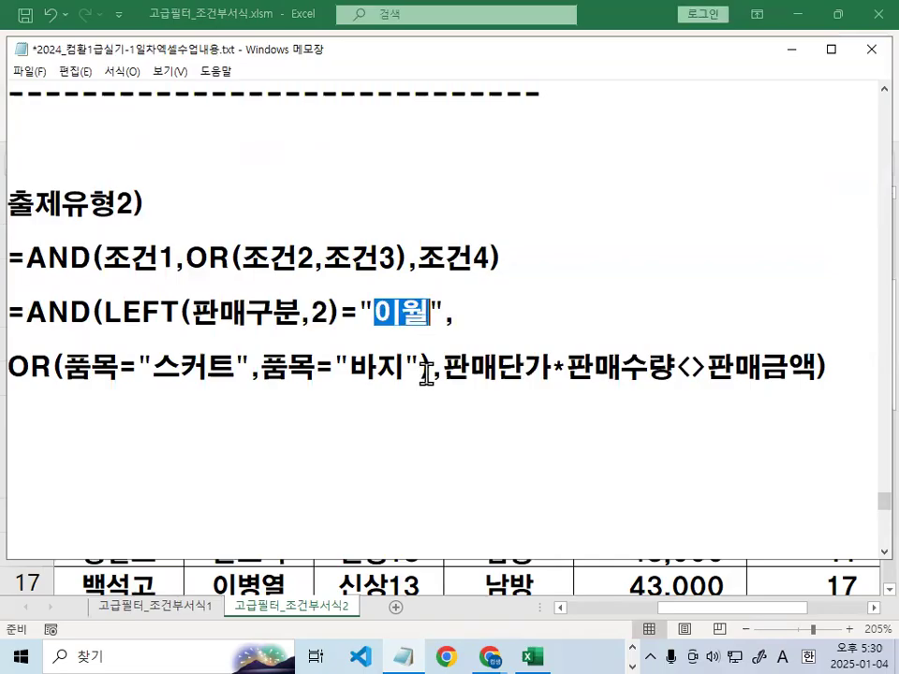
pyautogui.doubleClick(319, 312)
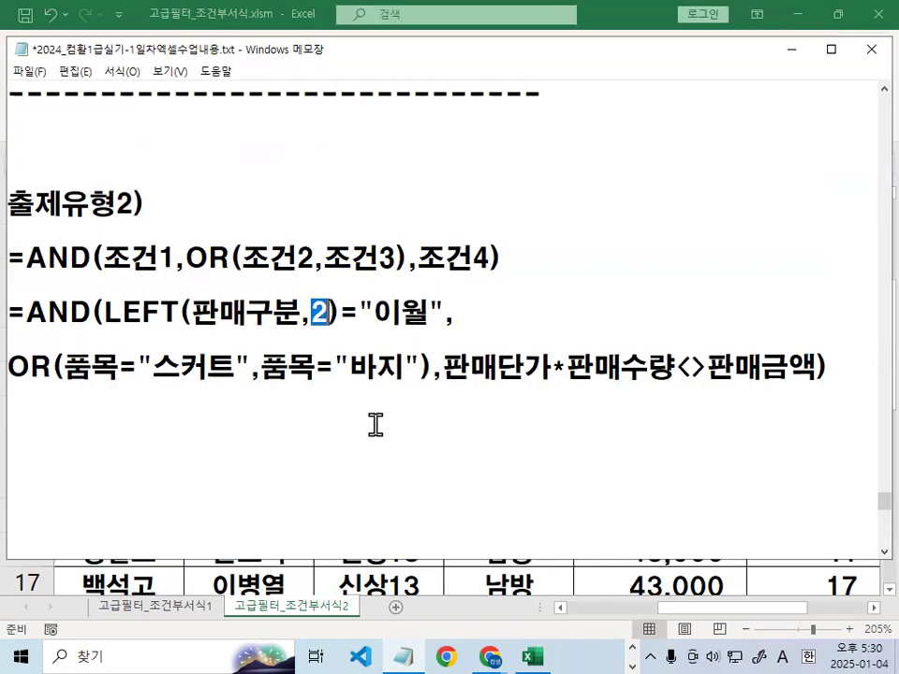
pyautogui.moveTo(360, 312); pyautogui.dragTo(429, 312)
# Highlight 조건3 and the parts of the OR condition comparing 품목 with "스커트" and "바지" to examine them
pyautogui.moveTo(242, 256); pyautogui.dragTo(395, 251)
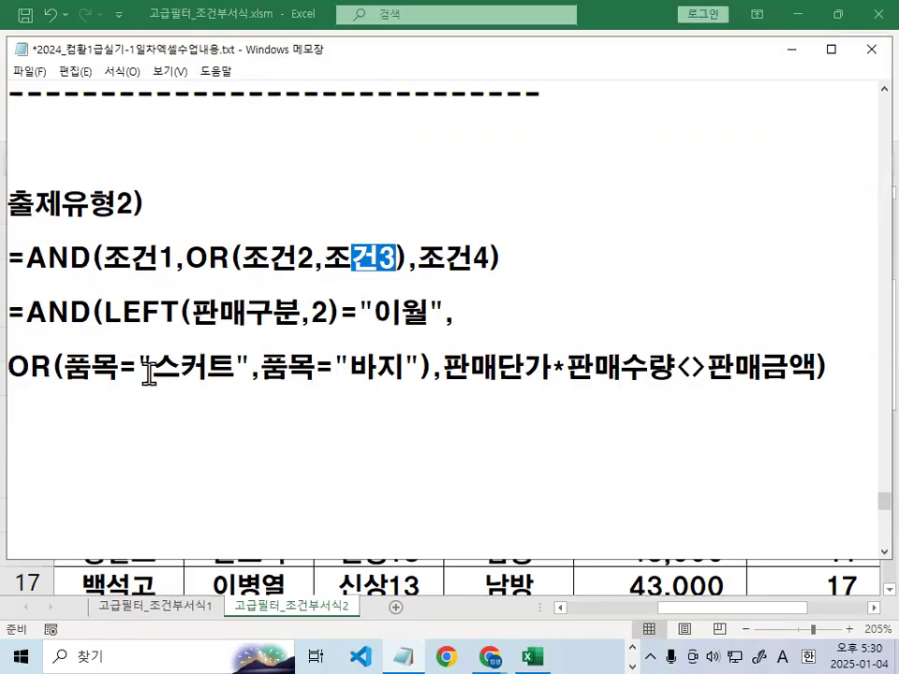
pyautogui.moveTo(53, 367); pyautogui.dragTo(8, 370)
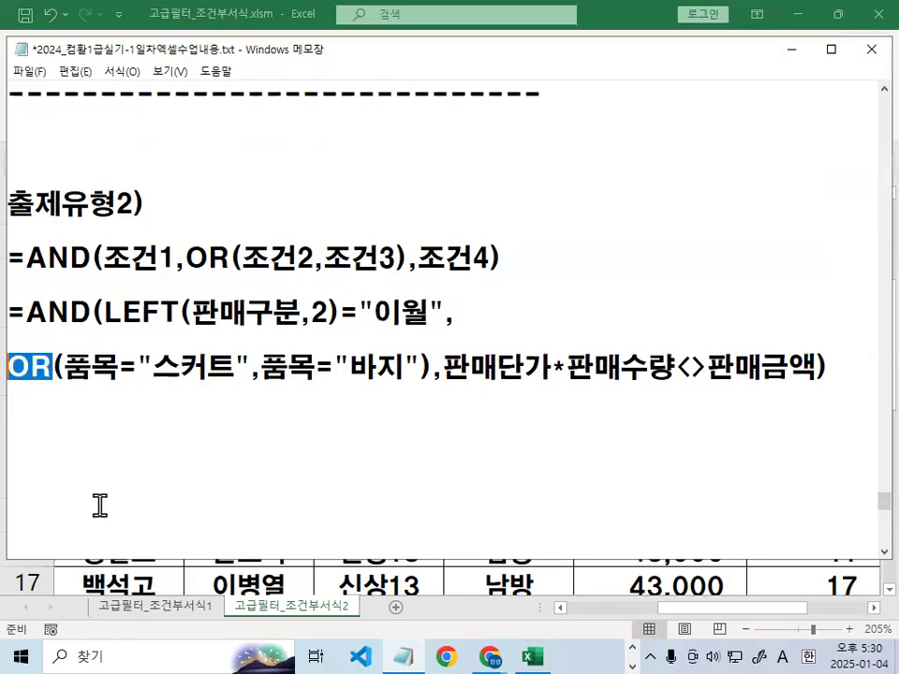
pyautogui.moveTo(65, 367); pyautogui.dragTo(257, 364)
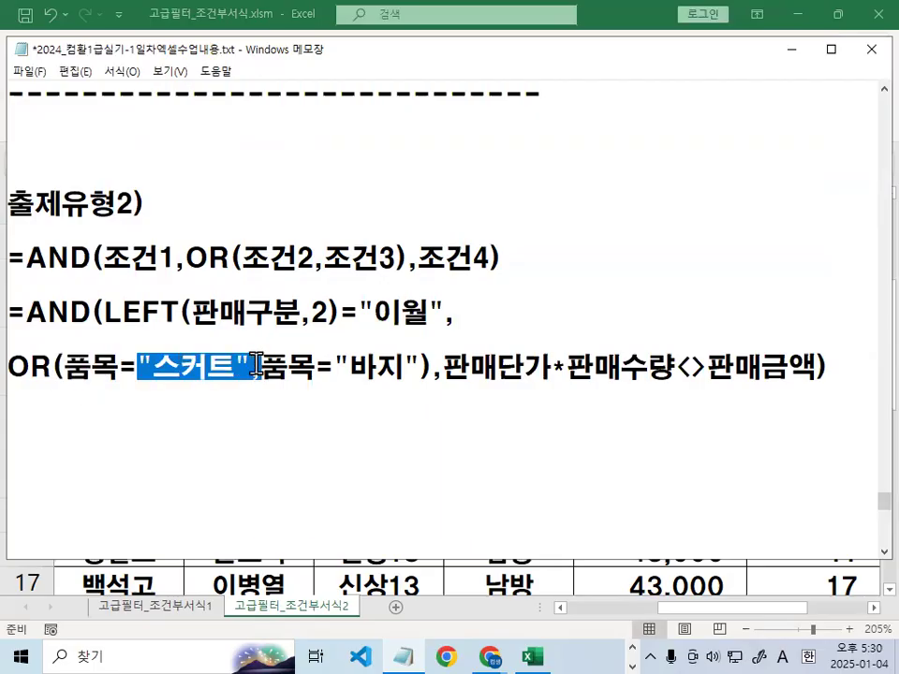
pyautogui.moveTo(69, 367); pyautogui.dragTo(261, 371)
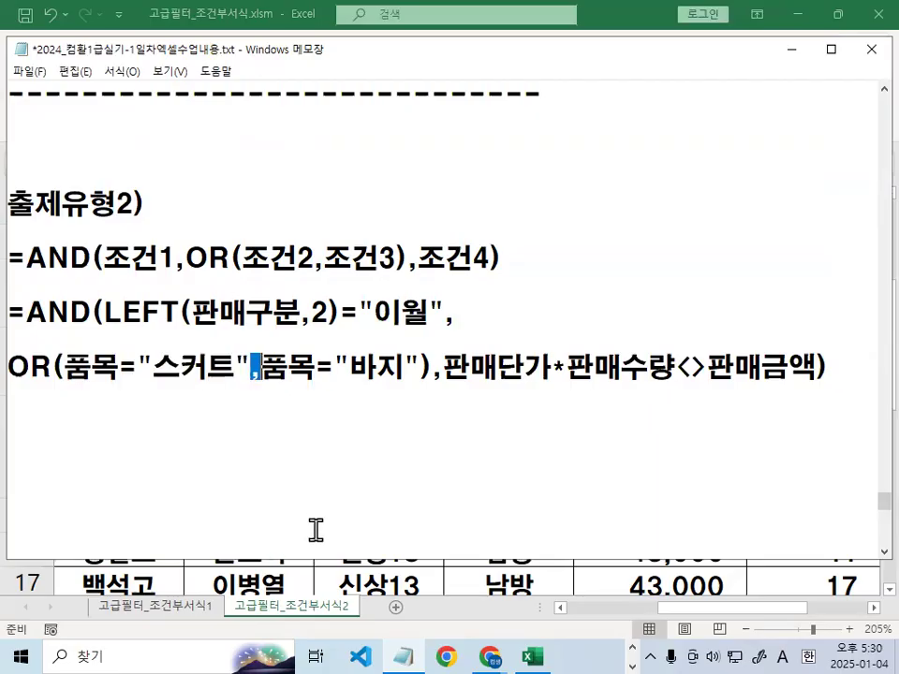
pyautogui.moveTo(65, 367); pyautogui.dragTo(402, 366)
pyautogui.click(260, 366)
pyautogui.moveTo(260, 367); pyautogui.dragTo(419, 366)
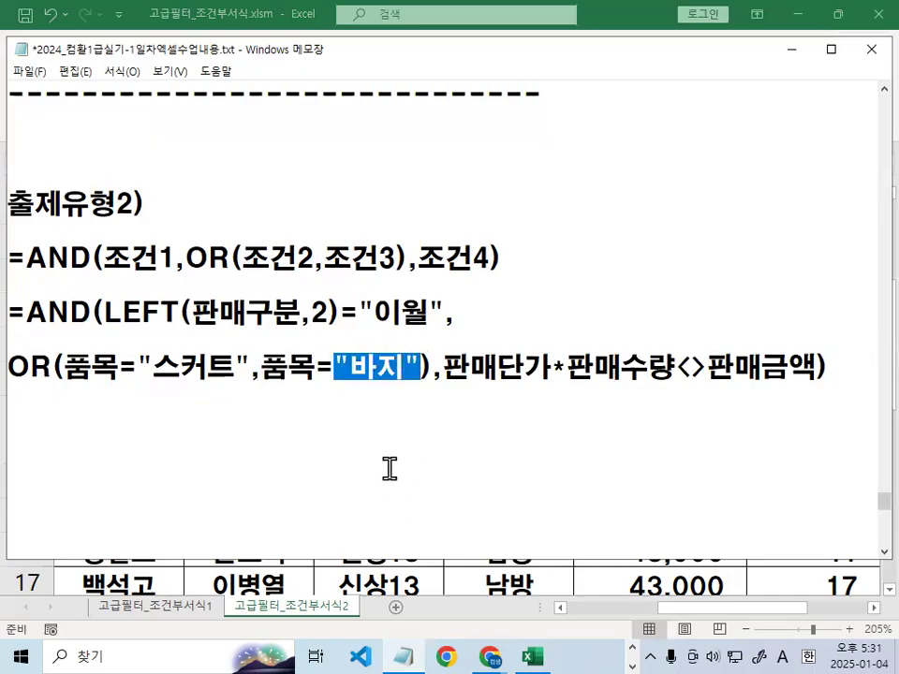
pyautogui.click(391, 476)
# Bracket the two 품목 conditions and circle OR in the pattern line with the screen pen, and clear the ink
pyautogui.hotkey('ctrl', '2')
pyautogui.moveTo(85, 333); pyautogui.dragTo(96, 423)
pyautogui.moveTo(403, 343)
pyautogui.mouseDown()
pyautogui.moveTo(413, 354)
pyautogui.moveTo(405, 409)
pyautogui.mouseUp()
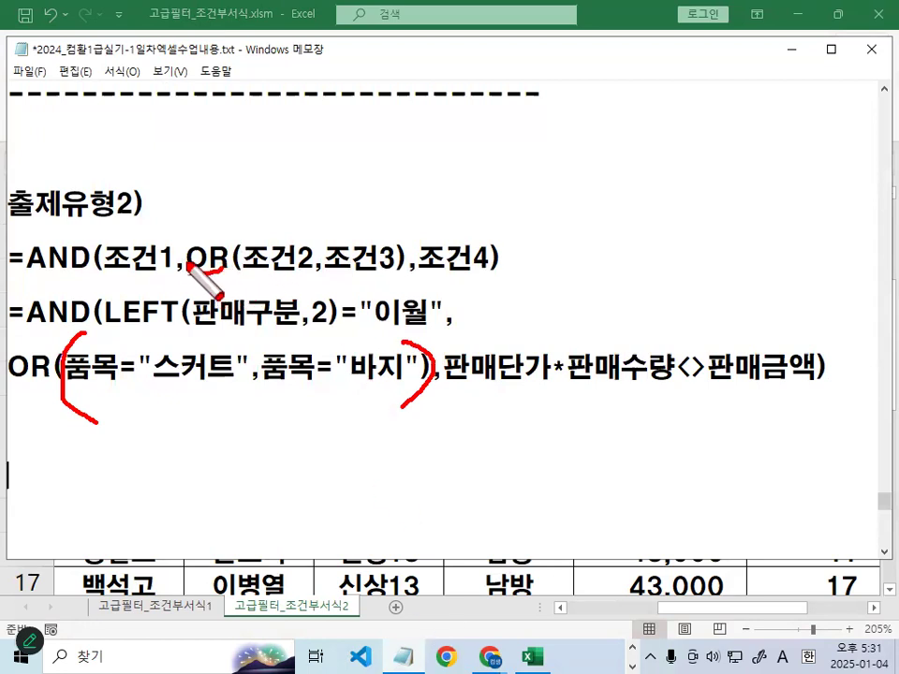
pyautogui.moveTo(215, 240); pyautogui.dragTo(204, 238)
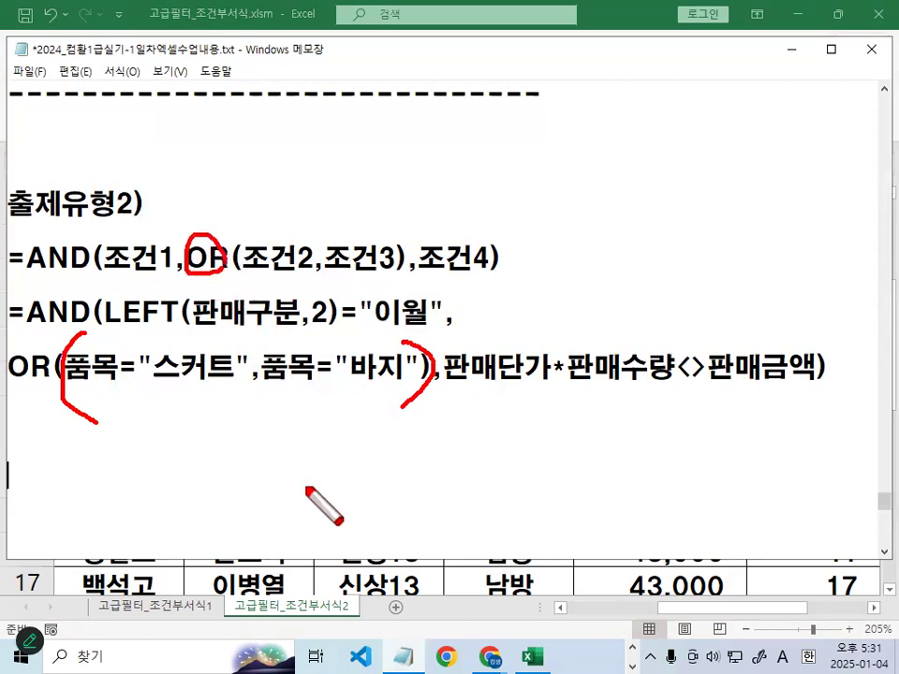
pyautogui.press('Escape')
# Highlight the <> operator and 판매금액 in the 판매단가*판매수량<>판매금액 condition to examine them, mark the formula with the screen pen, and clear the ink
pyautogui.moveTo(433, 373); pyautogui.dragTo(706, 367)
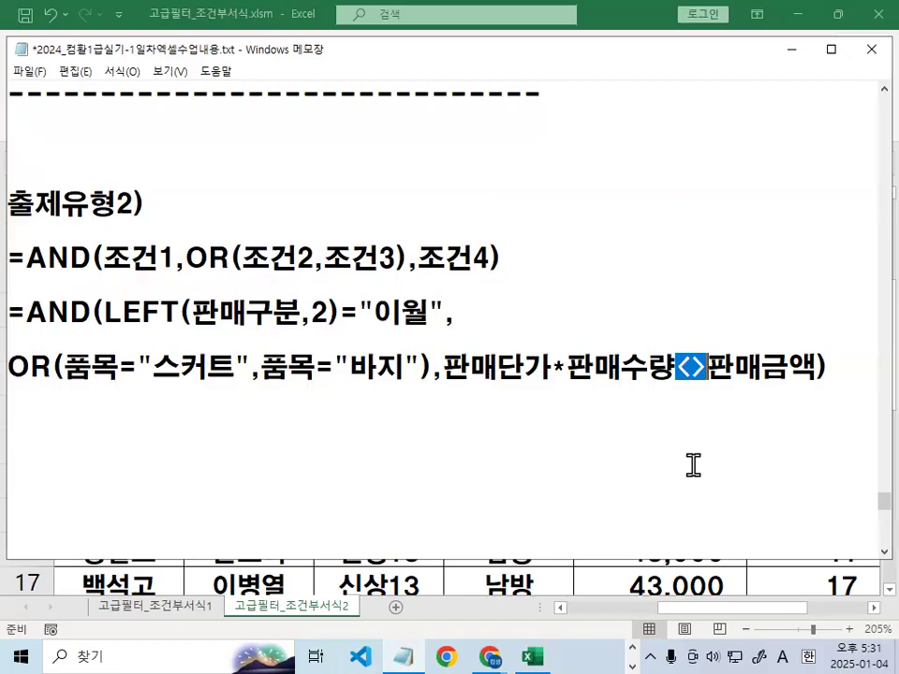
pyautogui.moveTo(709, 367); pyautogui.dragTo(808, 364)
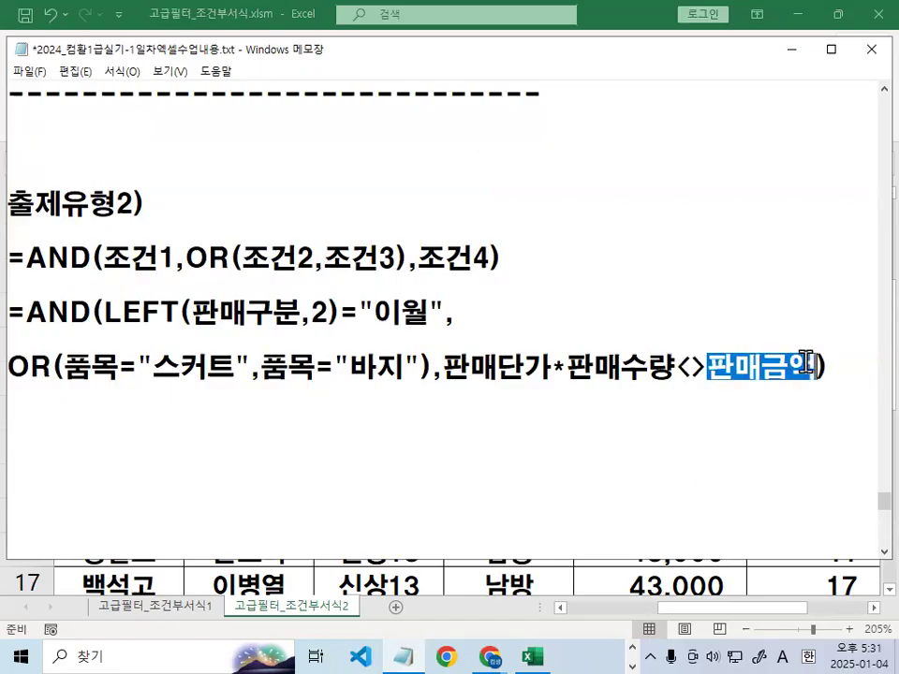
pyautogui.moveTo(692, 367); pyautogui.dragTo(706, 367)
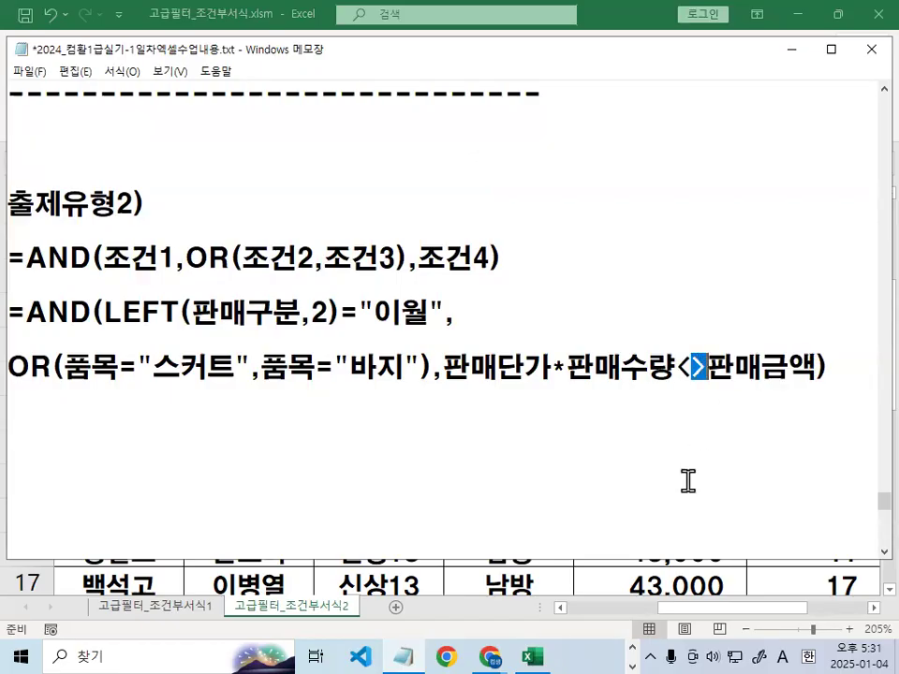
pyautogui.moveTo(680, 366); pyautogui.dragTo(697, 386)
pyautogui.click(656, 429)
pyautogui.hotkey('ctrl', '2')
pyautogui.moveTo(535, 401)
pyautogui.mouseDown()
pyautogui.moveTo(391, 472)
pyautogui.moveTo(467, 153)
pyautogui.moveTo(504, 391)
pyautogui.mouseUp()
pyautogui.press('Escape')
# Insert a blank line below =AND(조건1,OR(조건2,조건3),조건4) in the notes and switch back to the Excel workbook
pyautogui.click(39, 288)
pyautogui.press('Return')
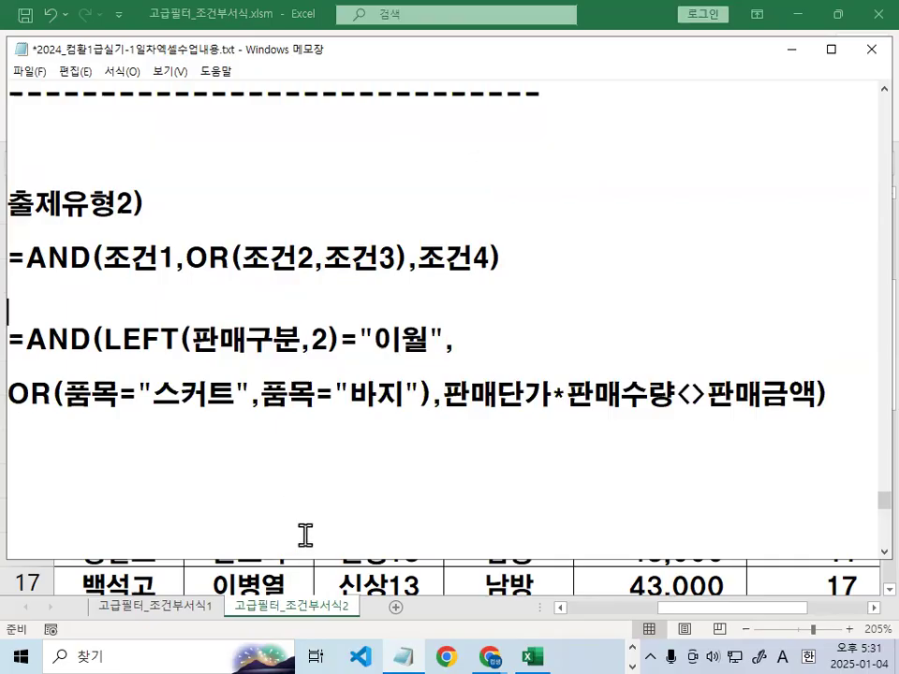
pyautogui.click(180, 339)
pyautogui.click(791, 50)
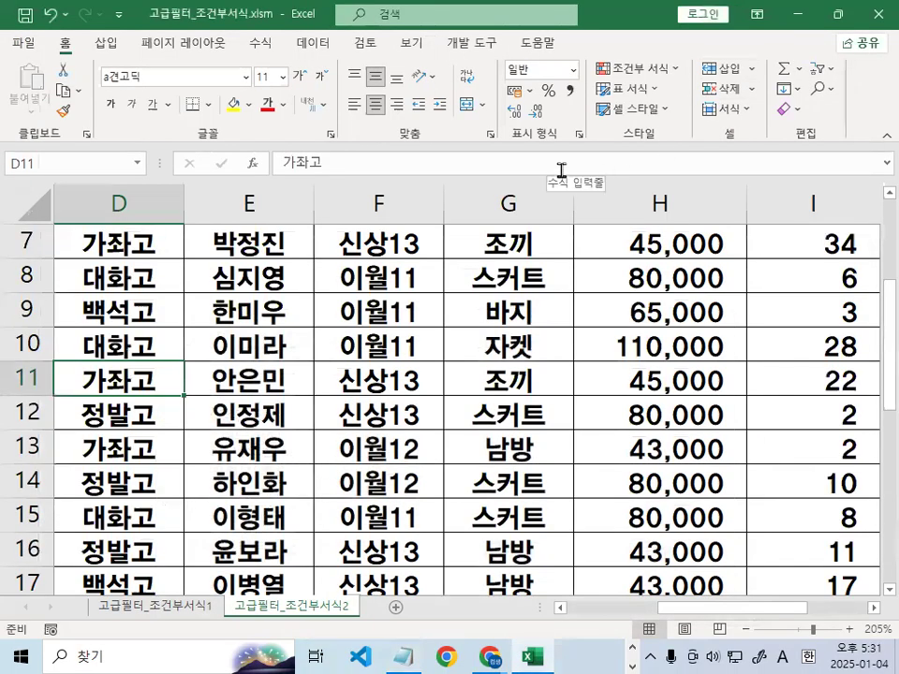
# Enter the criteria heading 조건 in cell B30, below the data table
pyautogui.scroll(-2, 281, 251)
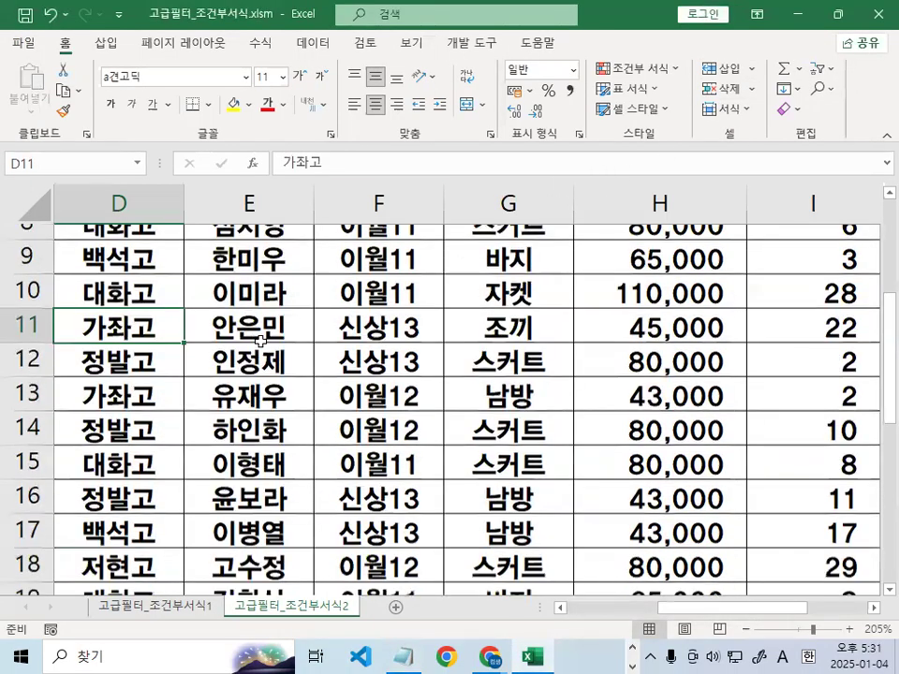
pyautogui.hscroll(-3, 682, 612)
pyautogui.scroll(-5, 250, 498)
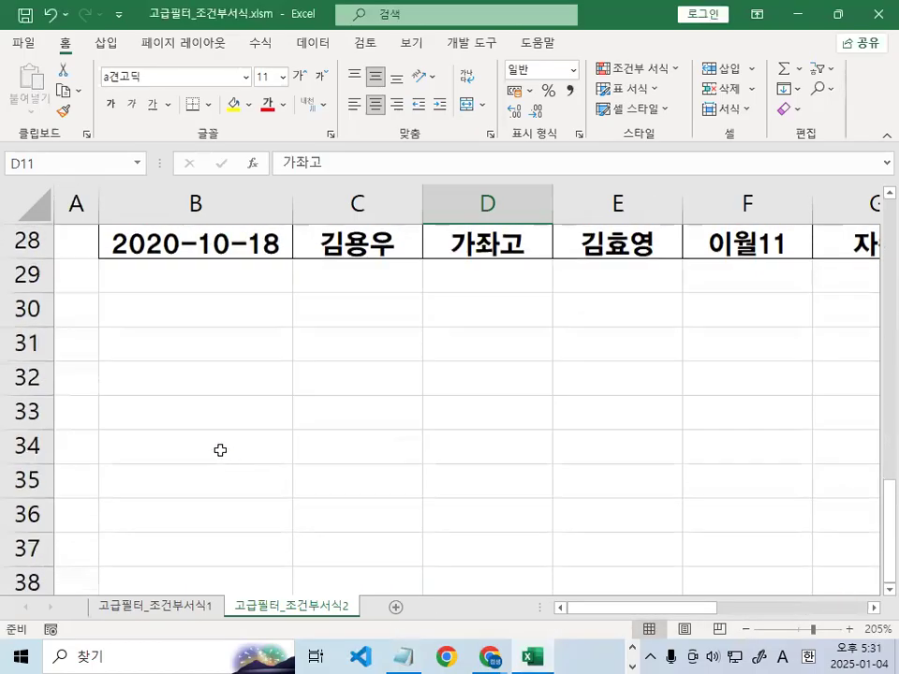
pyautogui.click(192, 310)
pyautogui.write('WHR')
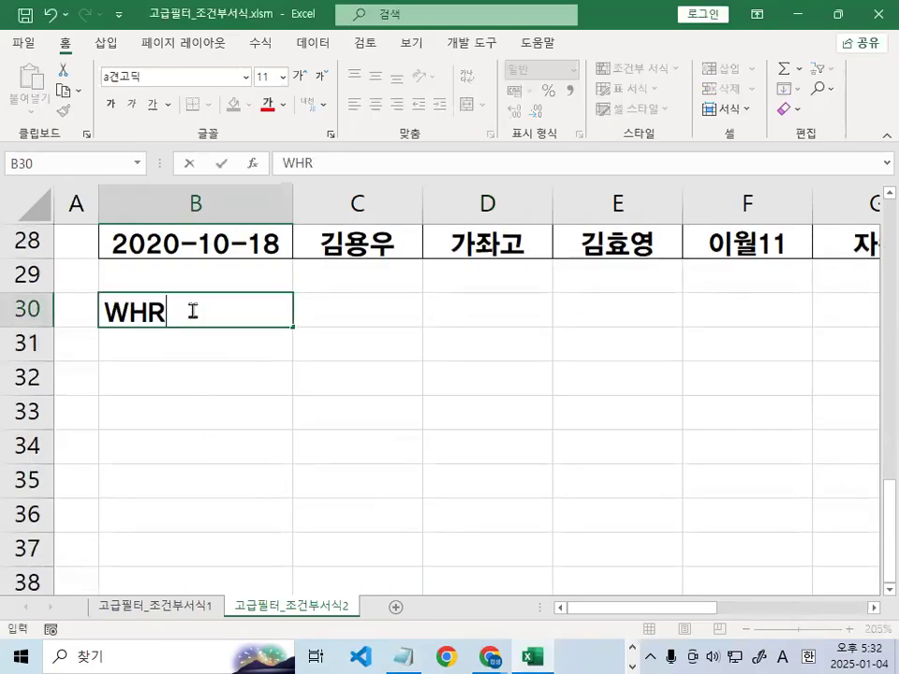
pyautogui.press('BackSpace')
pyautogui.press('BackSpace')
pyautogui.press('BackSpace')
pyautogui.write('조건')
pyautogui.press('Return')
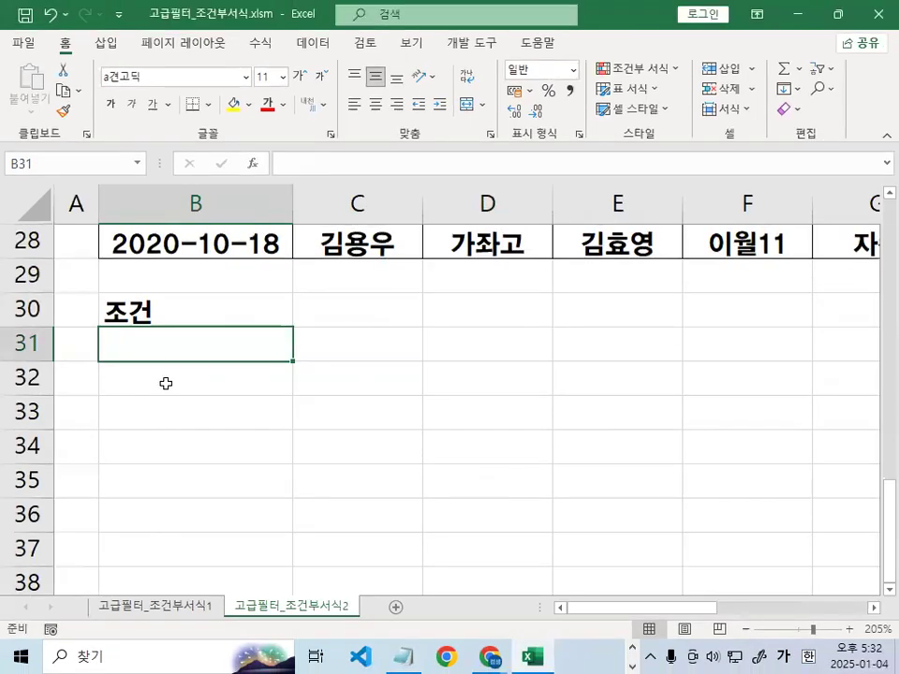
# Begin the criteria formula in B31 with =AND(LEFT( and reference the first 판매구분 cell, F3, as its text
pyautogui.write('=무')
pyautogui.press('BackSpace')
pyautogui.press('BackSpace')
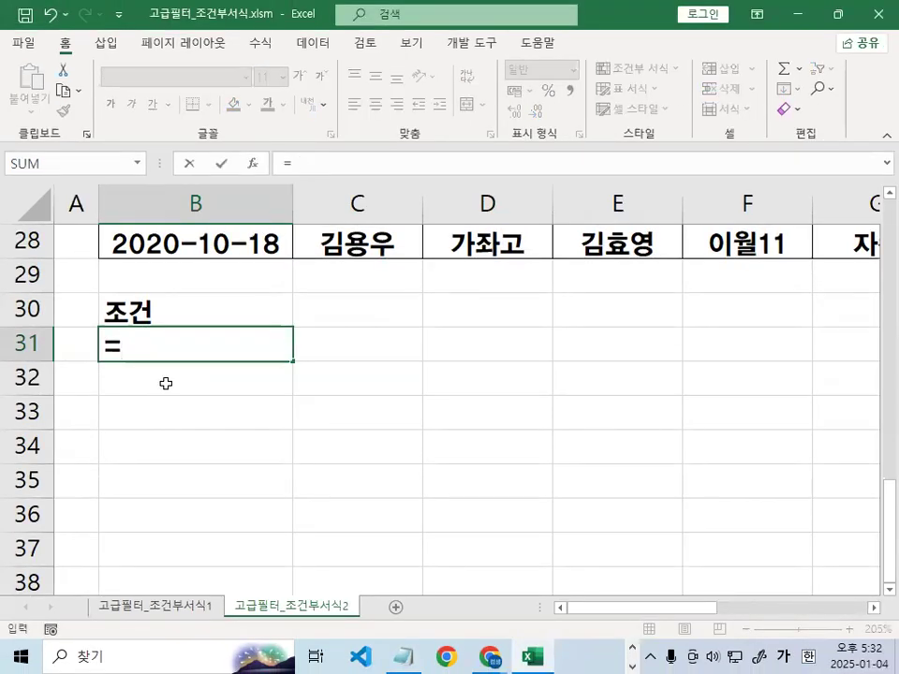
pyautogui.press('Hangul')
pyautogui.write('AND(')
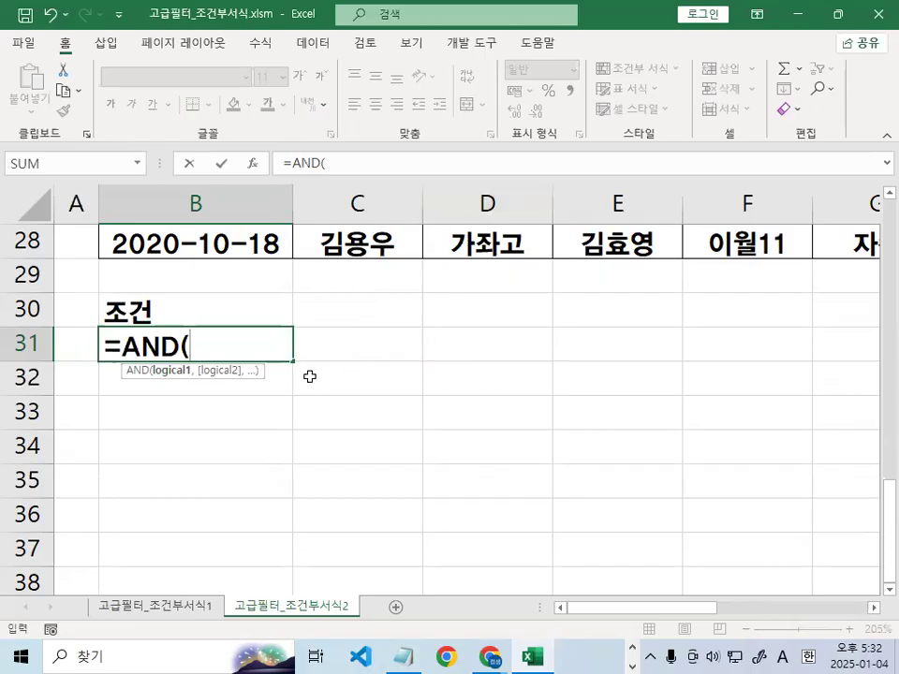
pyautogui.write('LE')
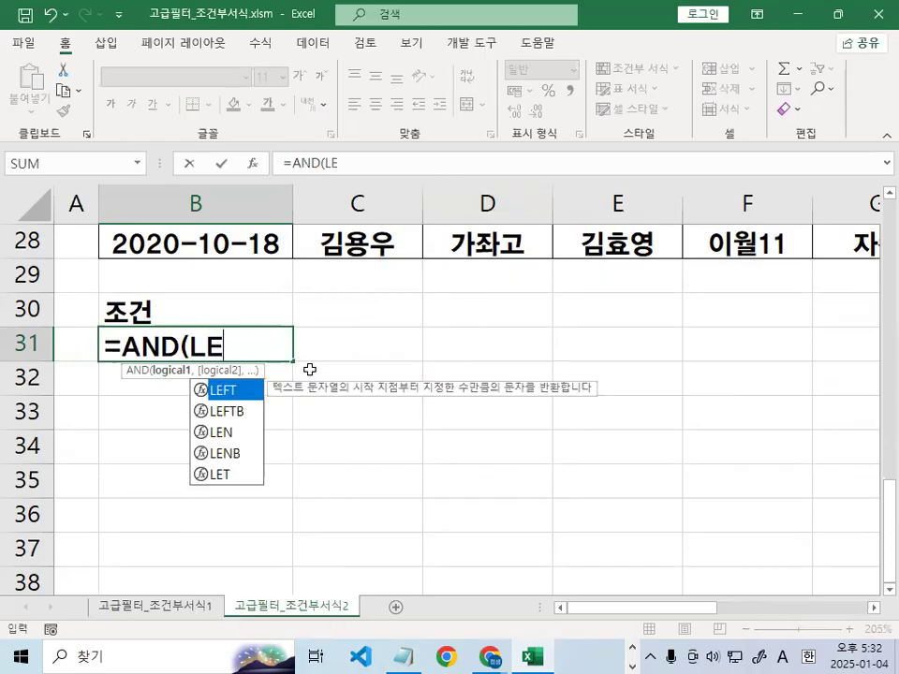
pyautogui.doubleClick(226, 390)
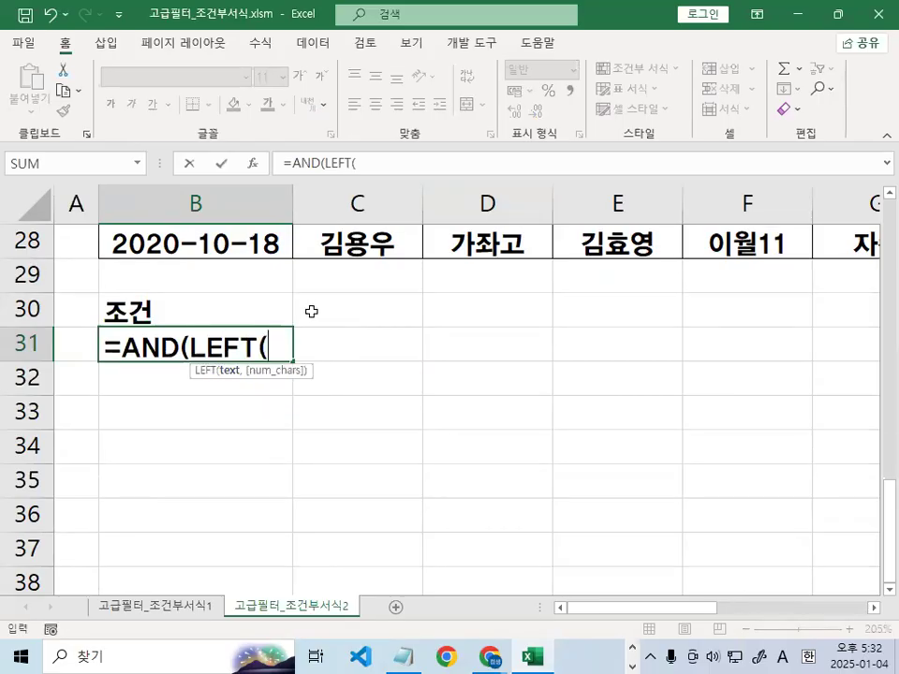
pyautogui.scroll(9, 343, 433)
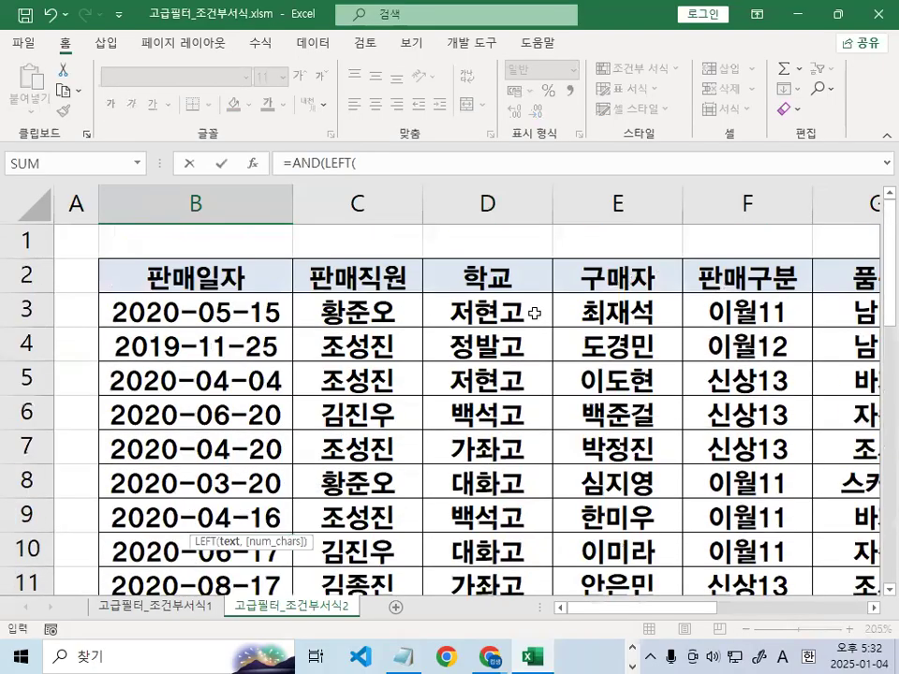
pyautogui.click(774, 312)
# Circle 이월 in F3 with the screen pen, complete the condition as LEFT(F3,2)="이월", and underline it
pyautogui.moveTo(736, 283); pyautogui.dragTo(770, 311)
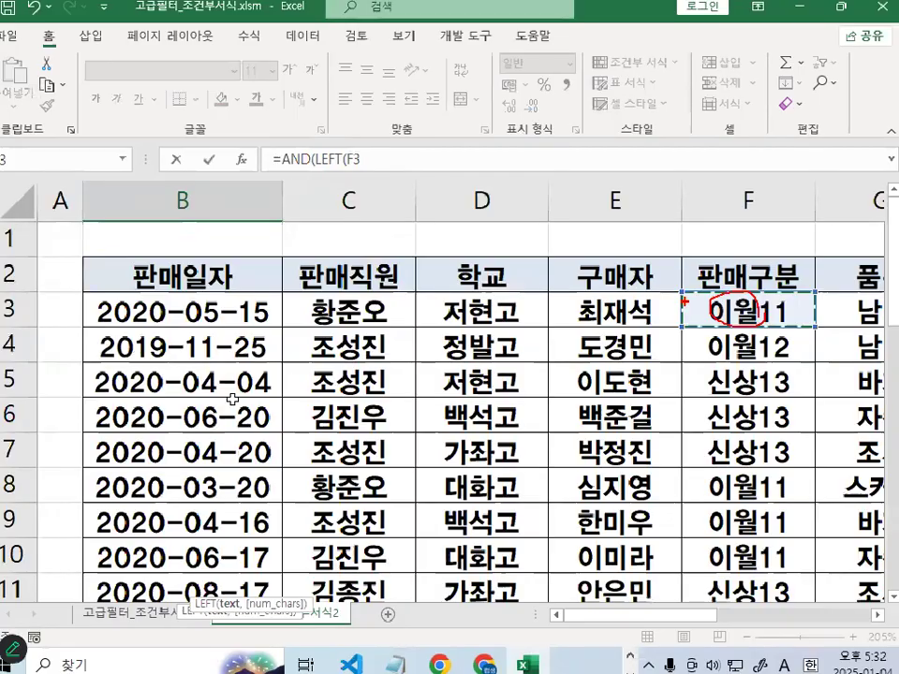
pyautogui.scroll(-8, 225, 400)
pyautogui.scroll(-2, 208, 400)
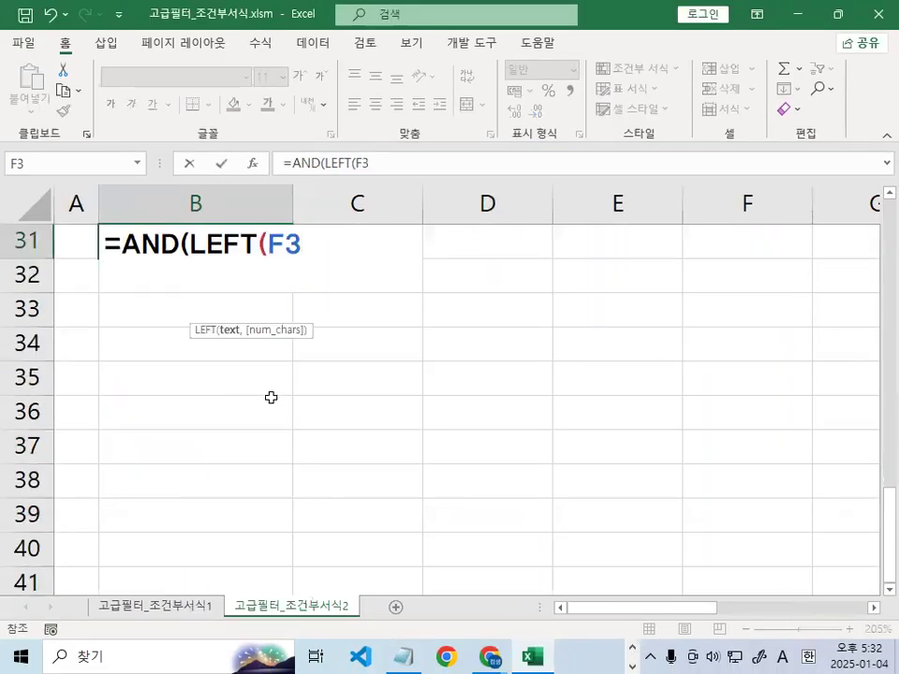
pyautogui.write(',2')
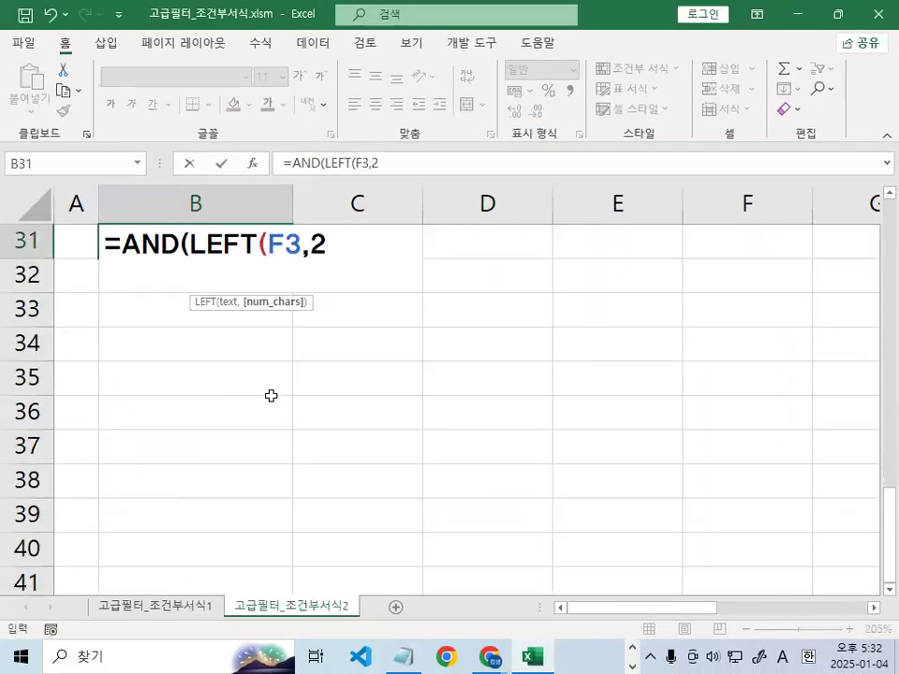
pyautogui.write(')')
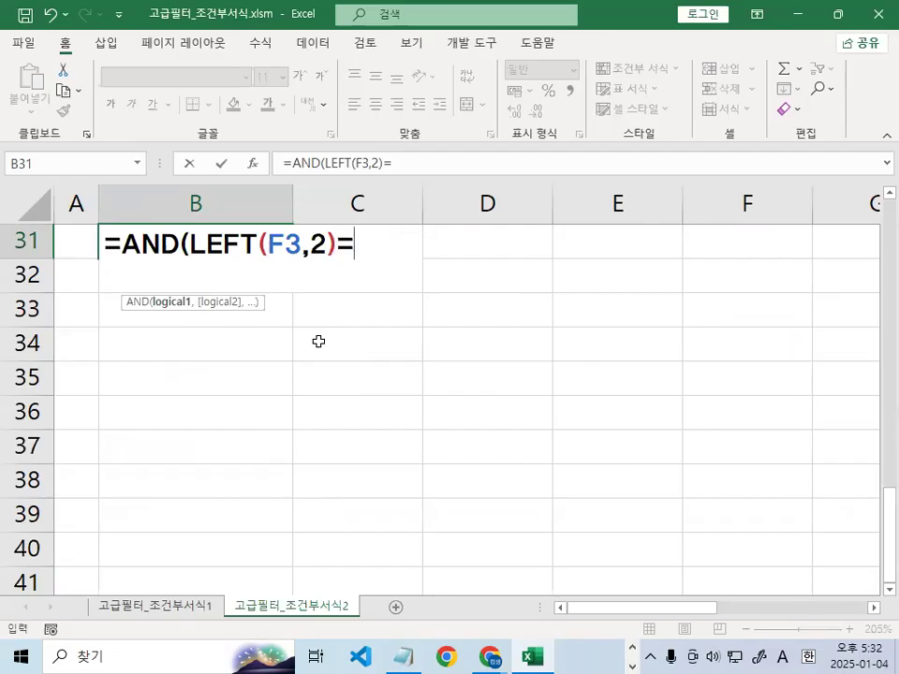
pyautogui.write('="이월"')
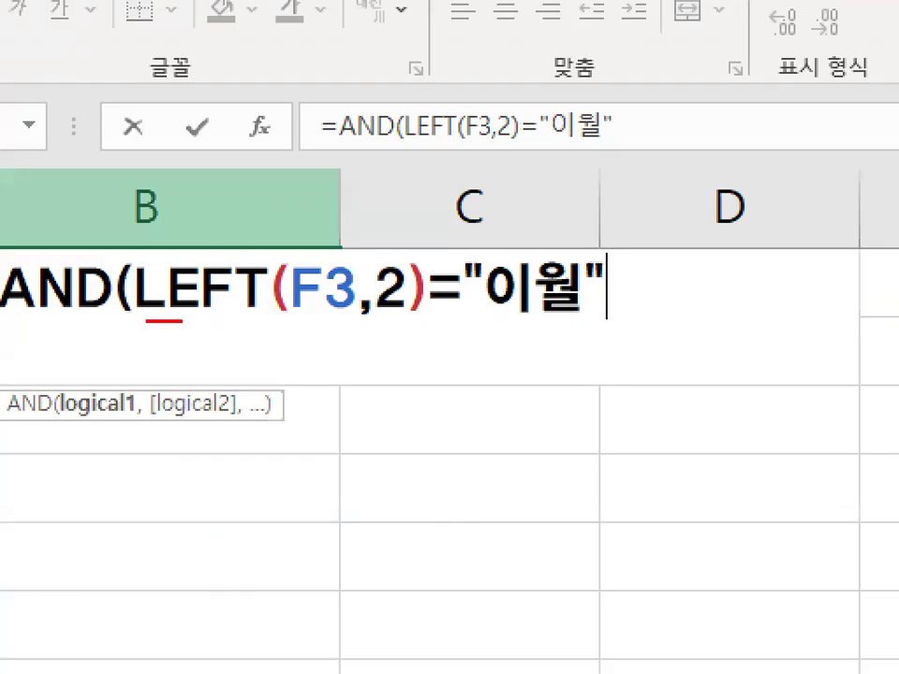
pyautogui.moveTo(183, 321); pyautogui.dragTo(562, 322)
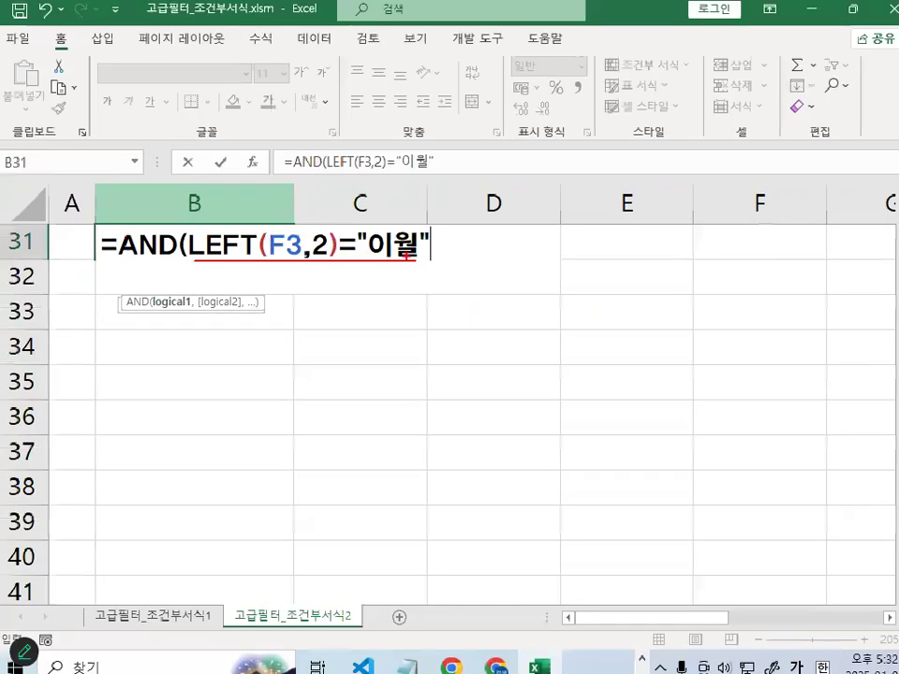
# Continue the B31 formula after "이월" with a comma and a nested OR(, circling OR with the screen pen and clearing the ink
pyautogui.write(',')
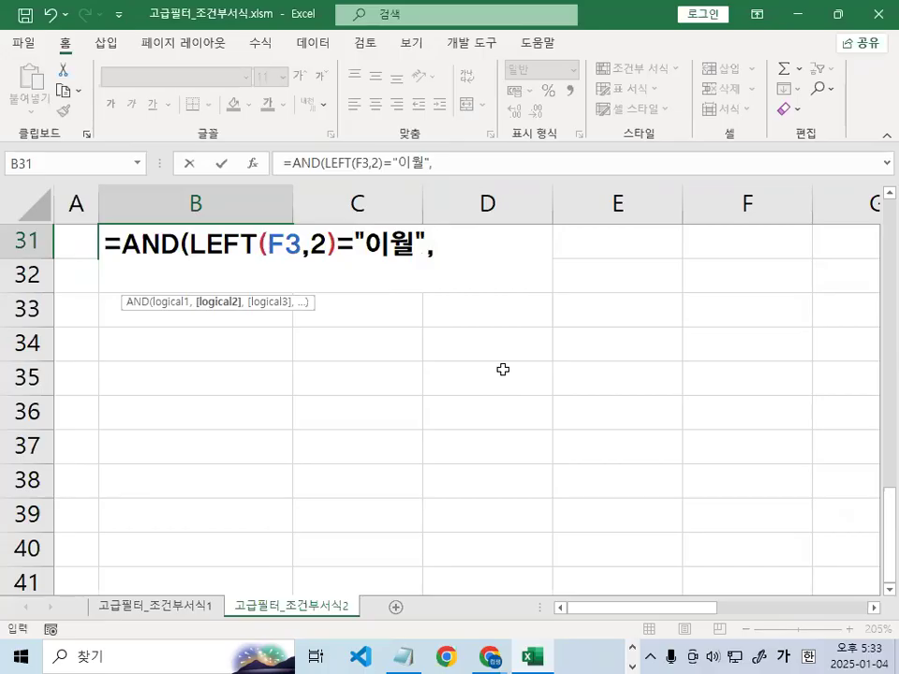
pyautogui.write('ㅐㄱ')
pyautogui.press('BackSpace')
pyautogui.press('BackSpace')
pyautogui.press('Hangul')
pyautogui.write('OR')
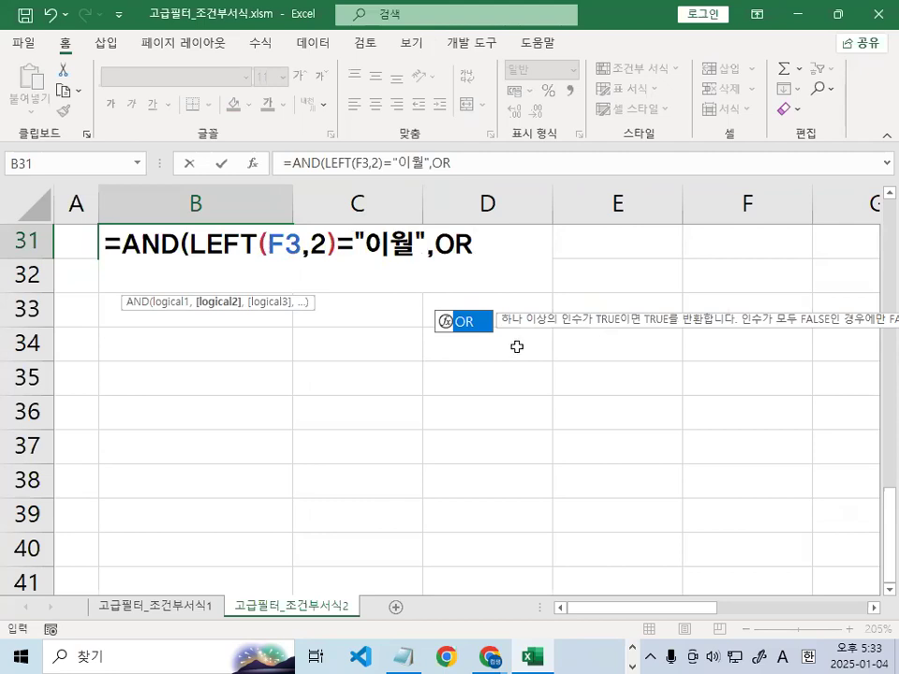
pyautogui.hotkey('ctrl', '1')
pyautogui.click(489, 248)
pyautogui.moveTo(558, 265); pyautogui.dragTo(514, 231)
pyautogui.press('Escape')
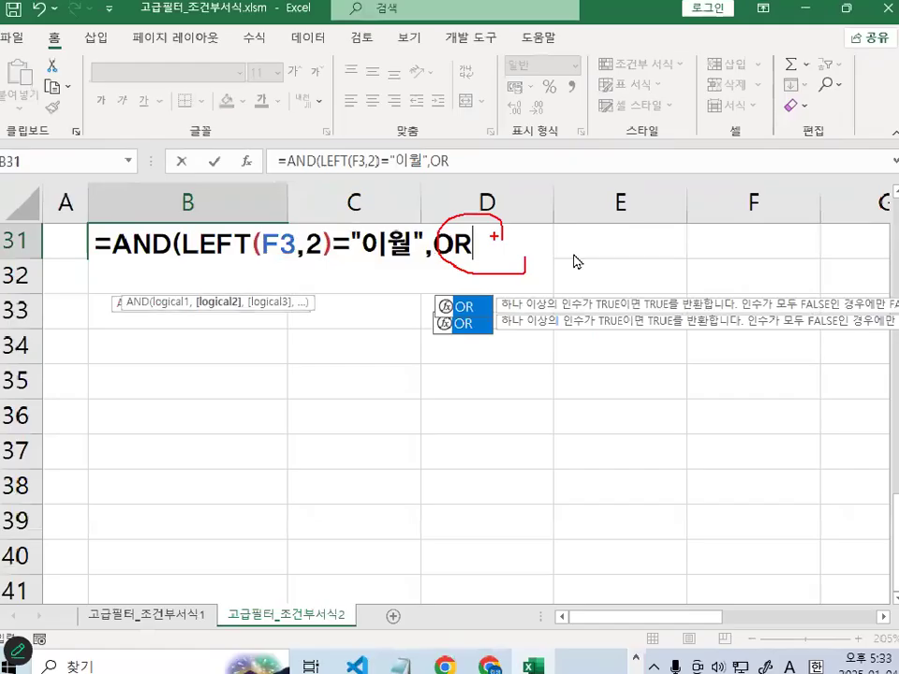
pyautogui.write('(')
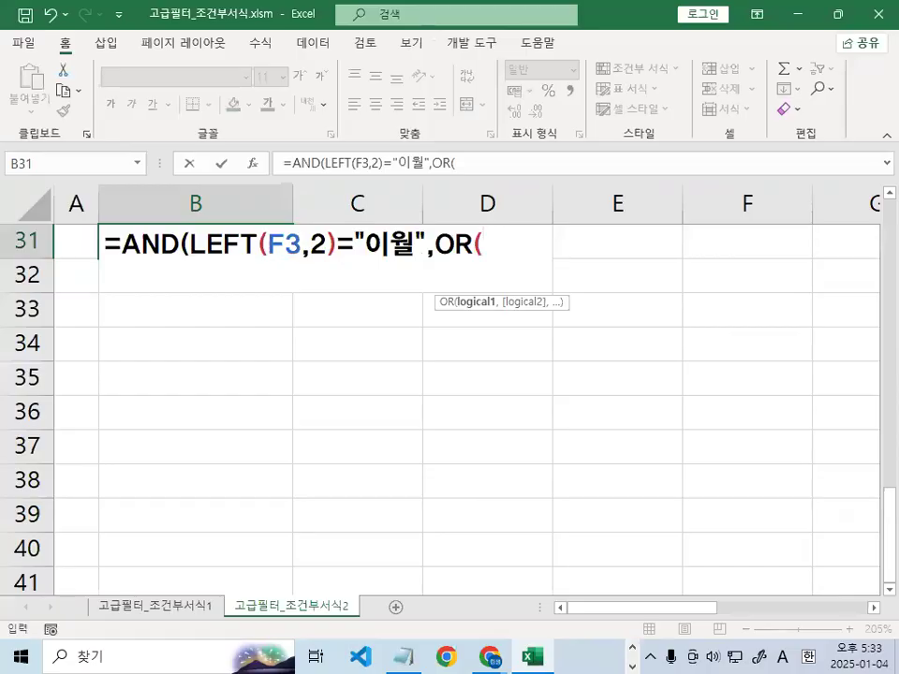
# Circle the LEFT function in the B31 formula with the screen pen and clear the ink
pyautogui.hotkey('ctrl', '1')
pyautogui.click(214, 242)
pyautogui.moveTo(285, 272)
pyautogui.mouseDown()
pyautogui.moveTo(188, 293)
pyautogui.moveTo(295, 272)
pyautogui.mouseUp()
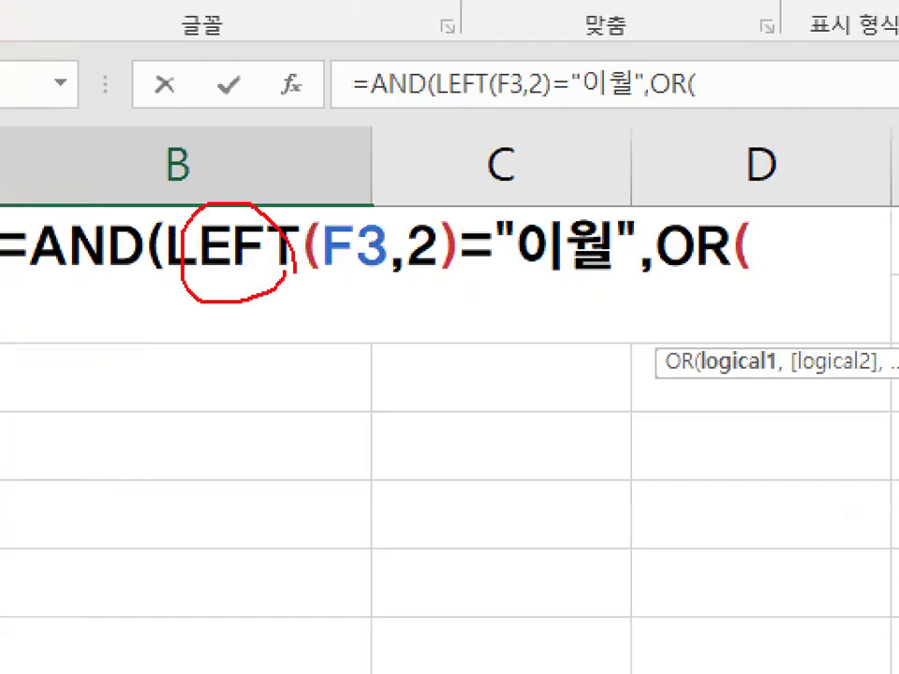
pyautogui.press('Escape')
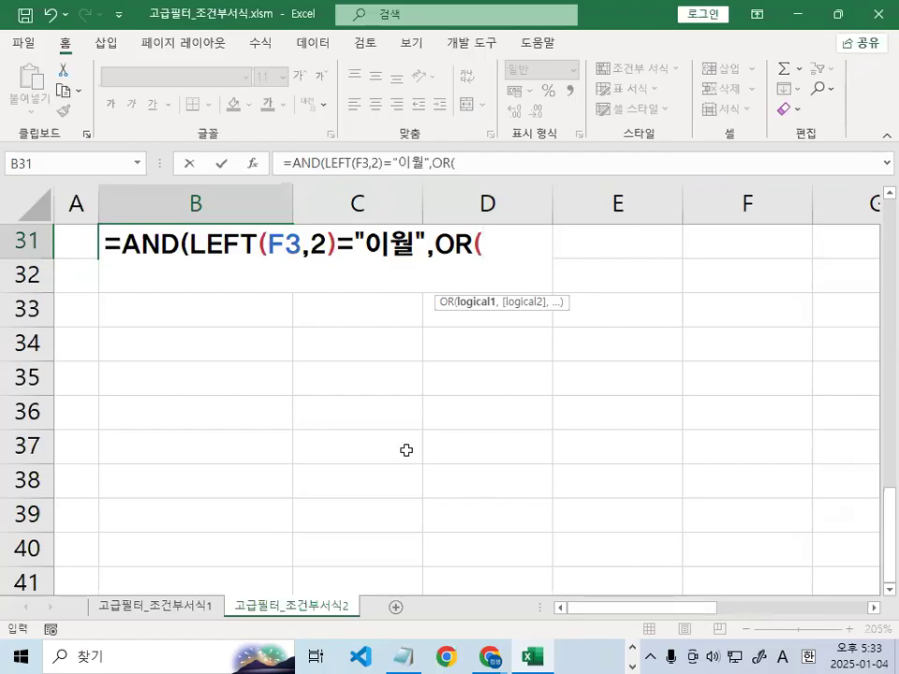
# Add G3="스커트" as the first OR condition, referencing the first 품목 cell, and follow it with a comma
pyautogui.scroll(10, 403, 444)
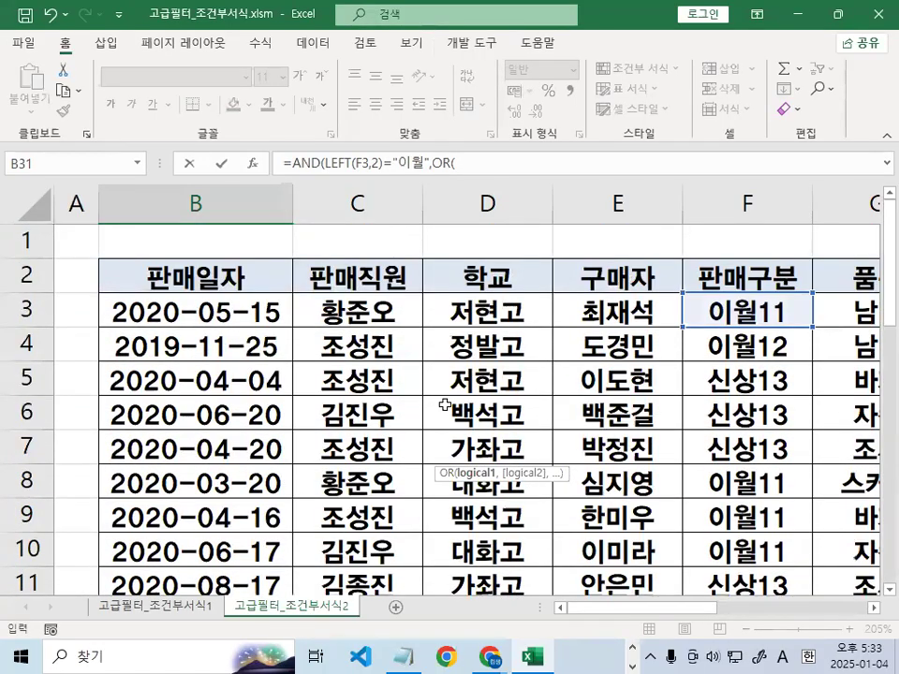
pyautogui.click(873, 607)
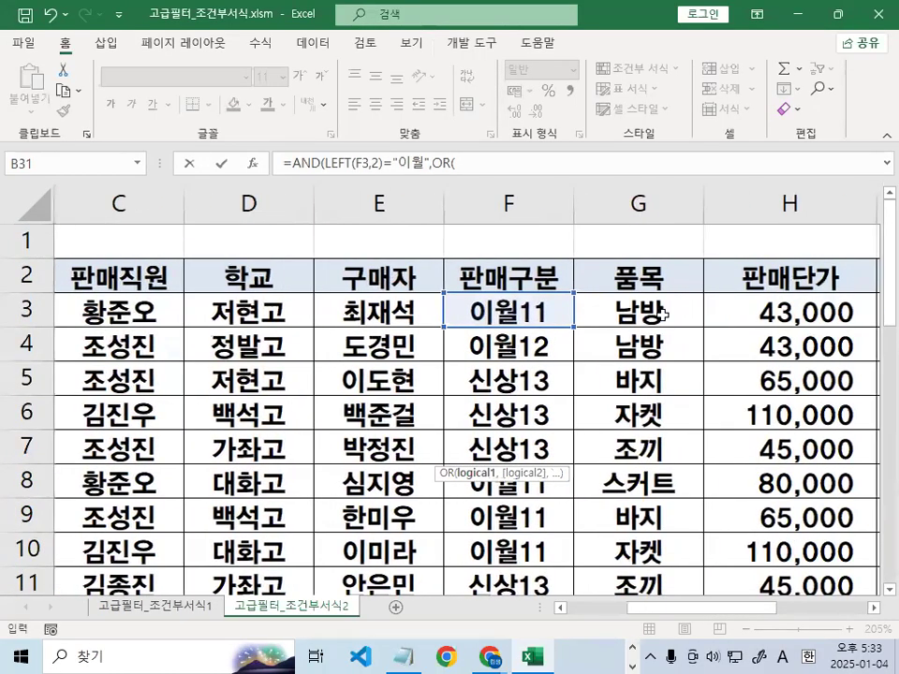
pyautogui.click(663, 316)
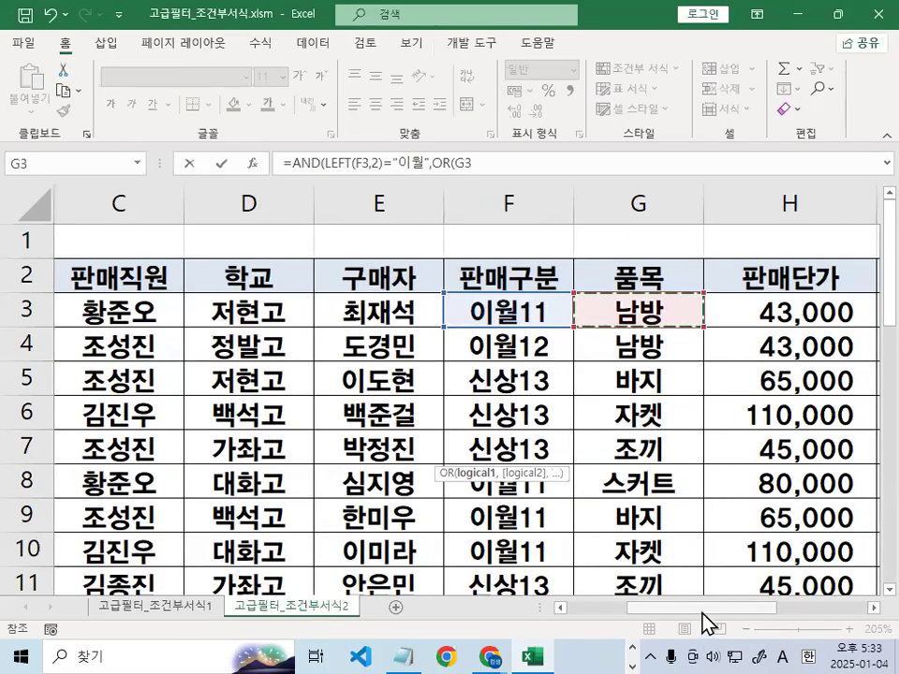
pyautogui.moveTo(702, 610); pyautogui.dragTo(623, 611)
pyautogui.scroll(-8, 393, 528)
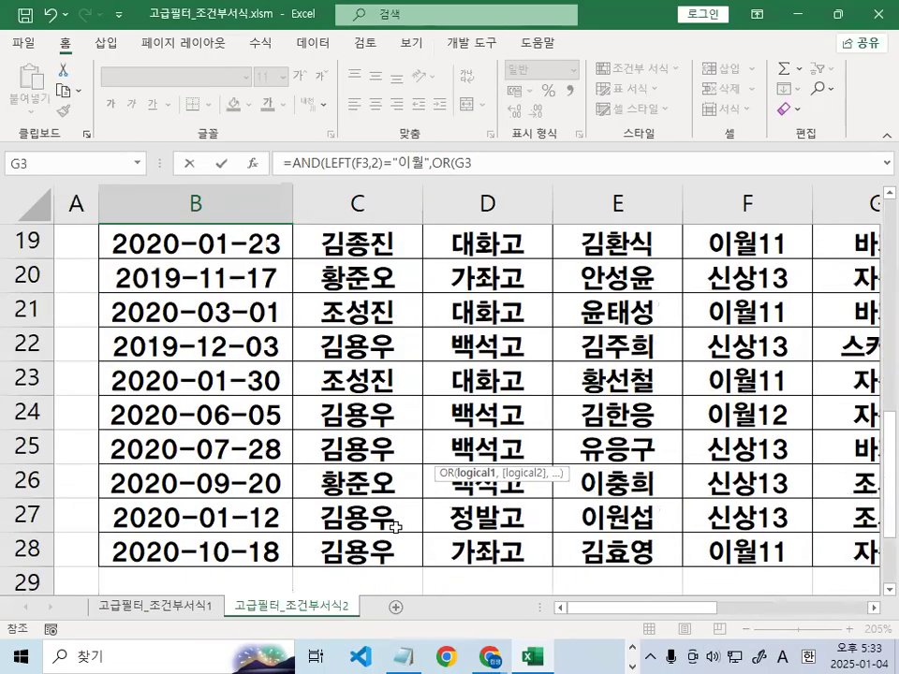
pyautogui.write('=')
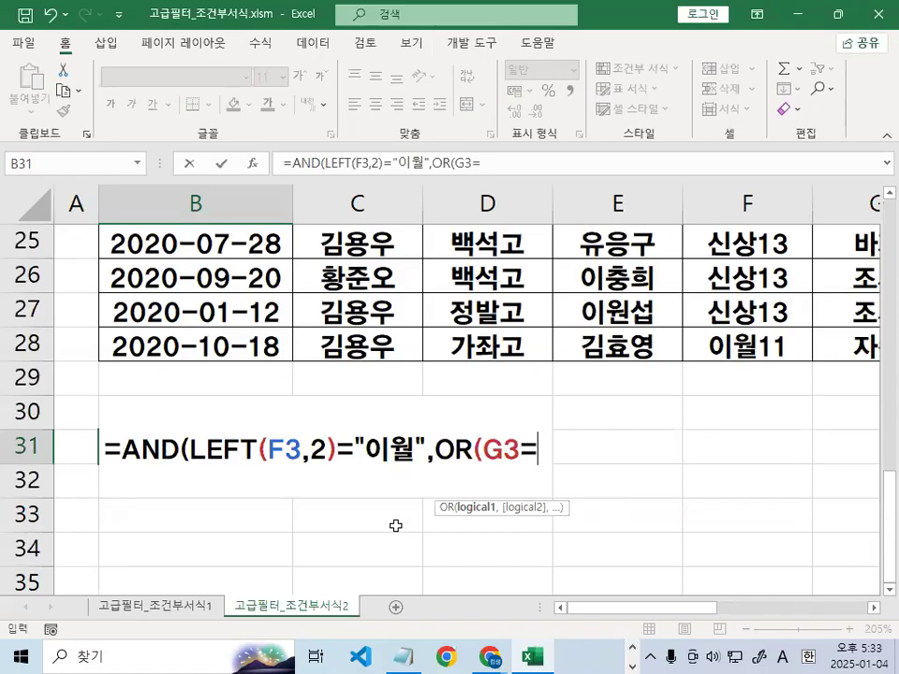
pyautogui.write('"TM')
pyautogui.press('BackSpace')
pyautogui.press('BackSpace')
pyautogui.press('Hangul')
pyautogui.write('슴커트",')
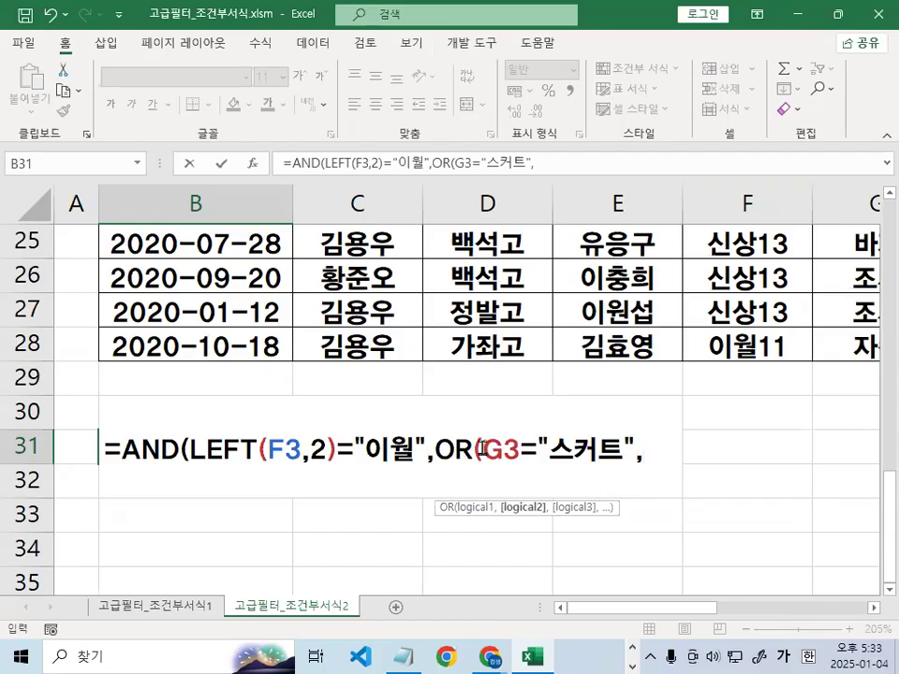
# Copy G3="스커트" in the B31 formula as the second OR condition and change its text to 바지
pyautogui.moveTo(479, 450); pyautogui.dragTo(637, 450)
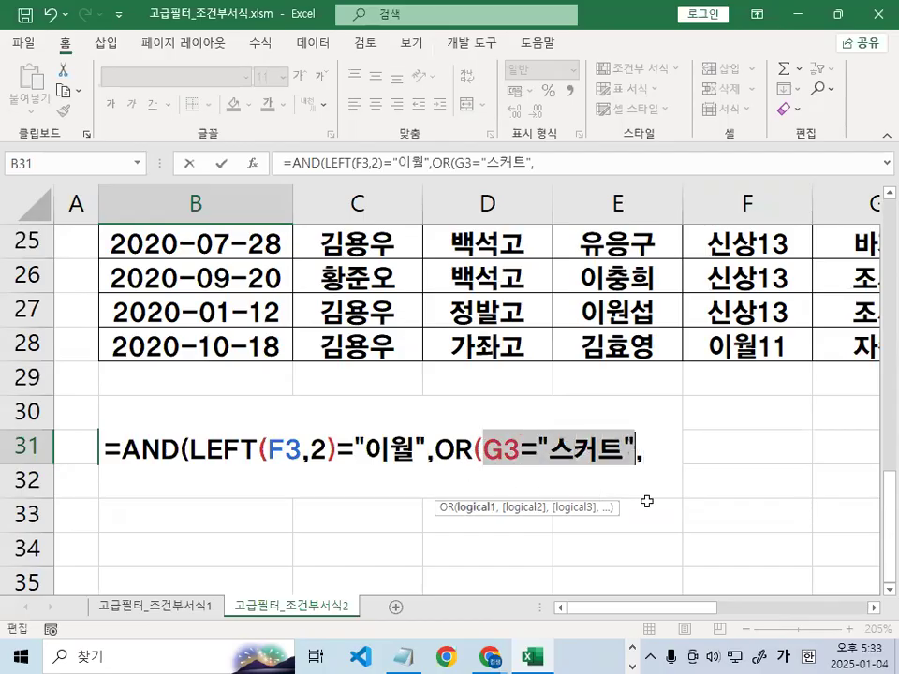
pyautogui.click(650, 459)
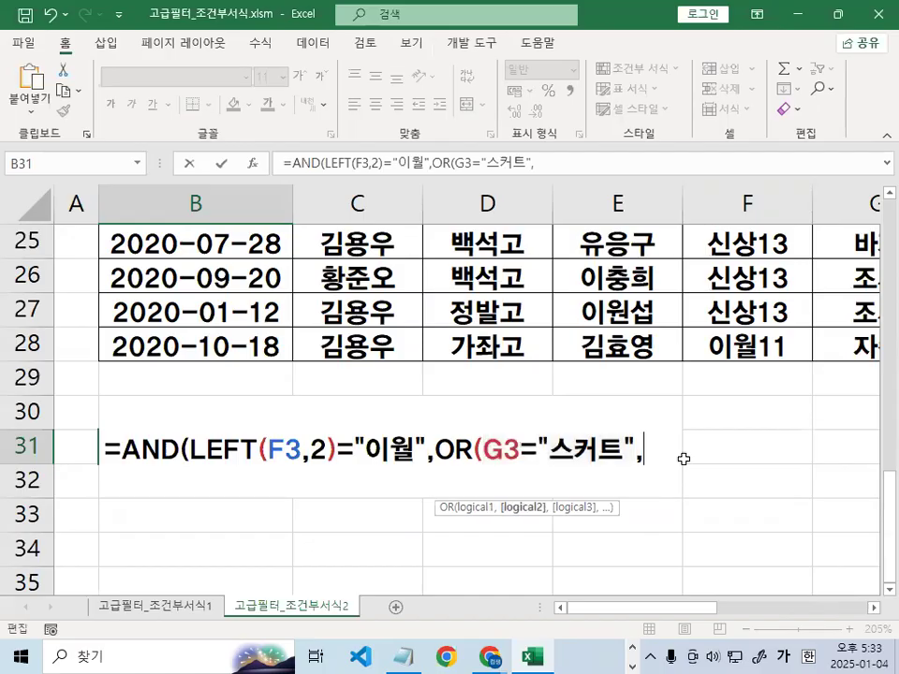
pyautogui.hotkey('ctrl', 'v')
pyautogui.moveTo(712, 453); pyautogui.dragTo(786, 446)
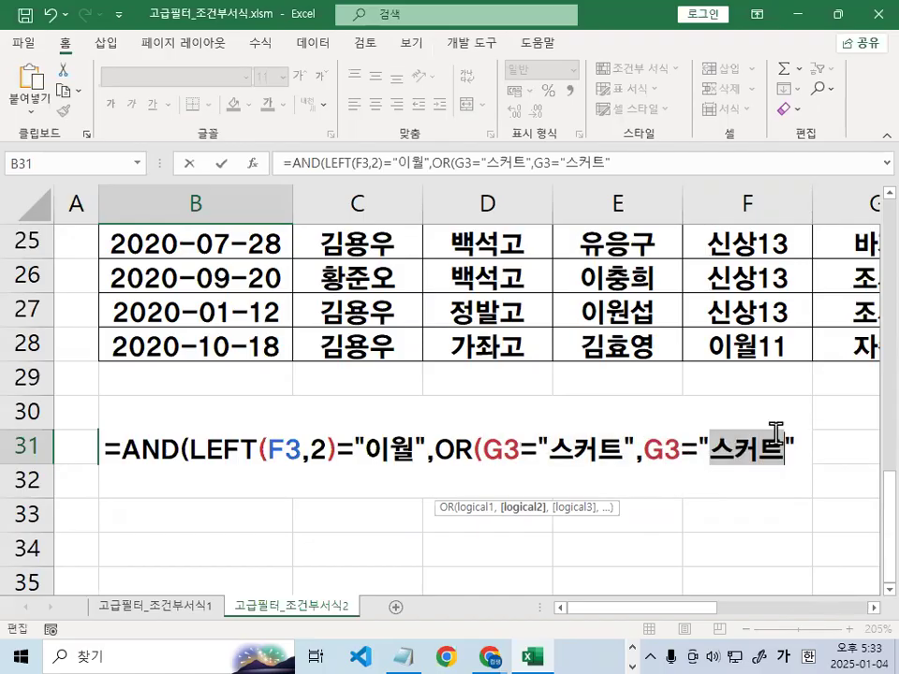
pyautogui.write('바지')
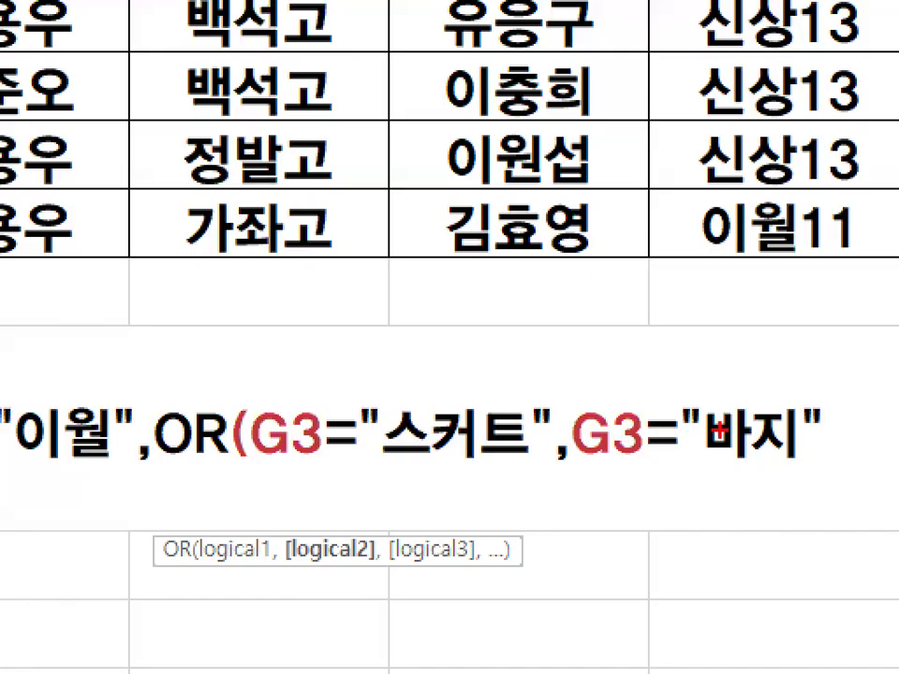
# Mark the G3="바지" condition in the B31 formula with the screen pen, circling 바지 and pointing at G3
pyautogui.moveTo(768, 445)
pyautogui.mouseDown()
pyautogui.moveTo(730, 466)
pyautogui.moveTo(645, 439)
pyautogui.mouseUp()
pyautogui.moveTo(820, 445); pyautogui.dragTo(573, 413)
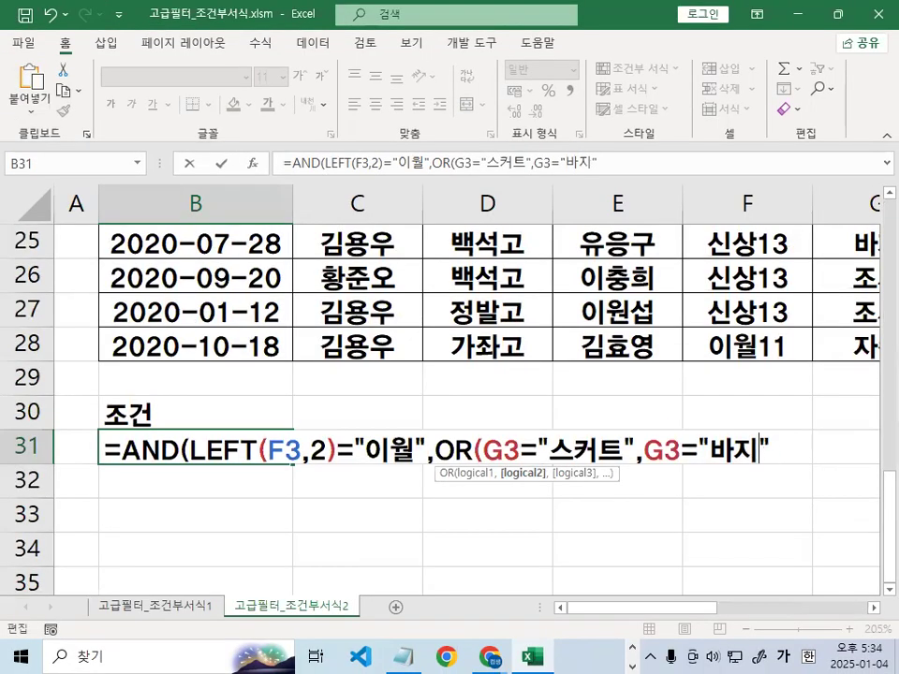
pyautogui.moveTo(791, 455)
pyautogui.mouseDown()
pyautogui.moveTo(707, 467)
pyautogui.moveTo(759, 449)
pyautogui.mouseUp()
pyautogui.moveTo(646, 425); pyautogui.dragTo(716, 341)
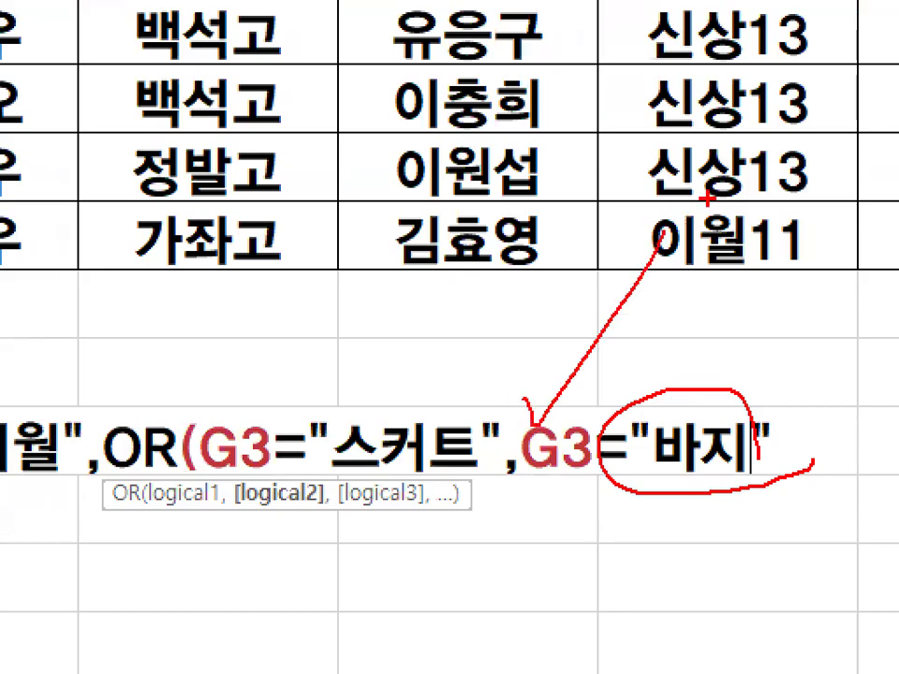
pyautogui.moveTo(535, 403); pyautogui.dragTo(562, 408)
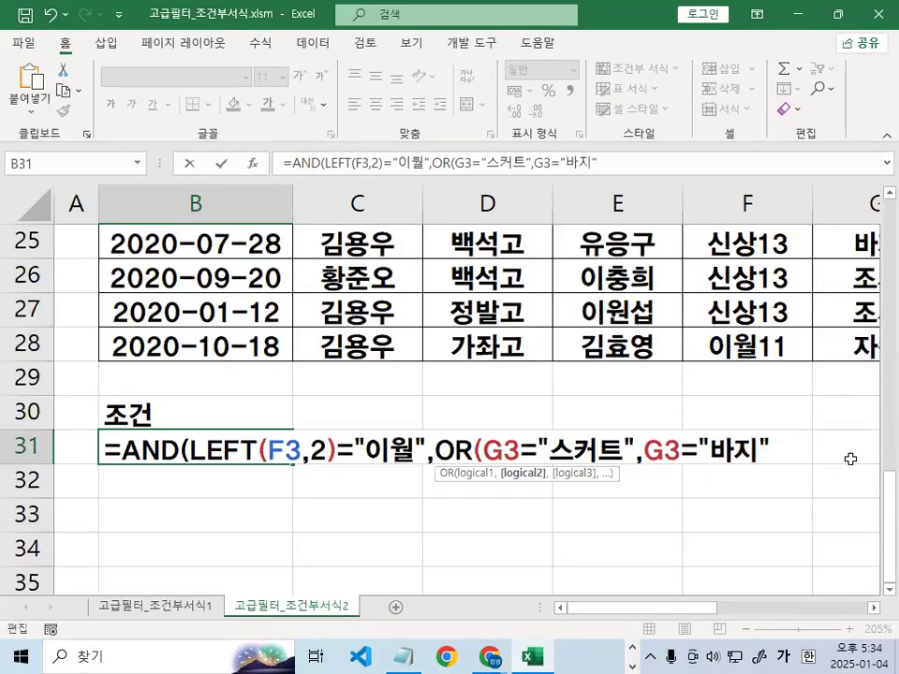
# Circle 품목 entries in column G and the first 품목 cell G3 with the screen pen
pyautogui.scroll(8, 850, 465)
pyautogui.click(874, 608)
pyautogui.click(874, 608)
pyautogui.click(874, 609)
pyautogui.scroll(-2, 569, 387)
pyautogui.moveTo(550, 429)
pyautogui.mouseDown()
pyautogui.moveTo(528, 407)
pyautogui.moveTo(565, 439)
pyautogui.mouseUp()
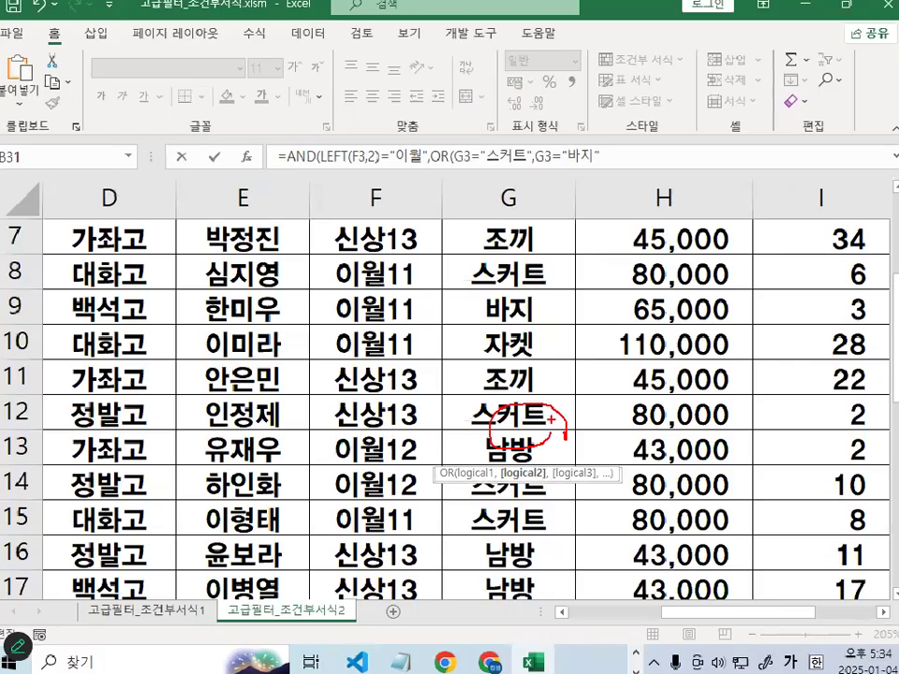
pyautogui.scroll(2, 604, 449)
pyautogui.moveTo(478, 273); pyautogui.dragTo(610, 164)
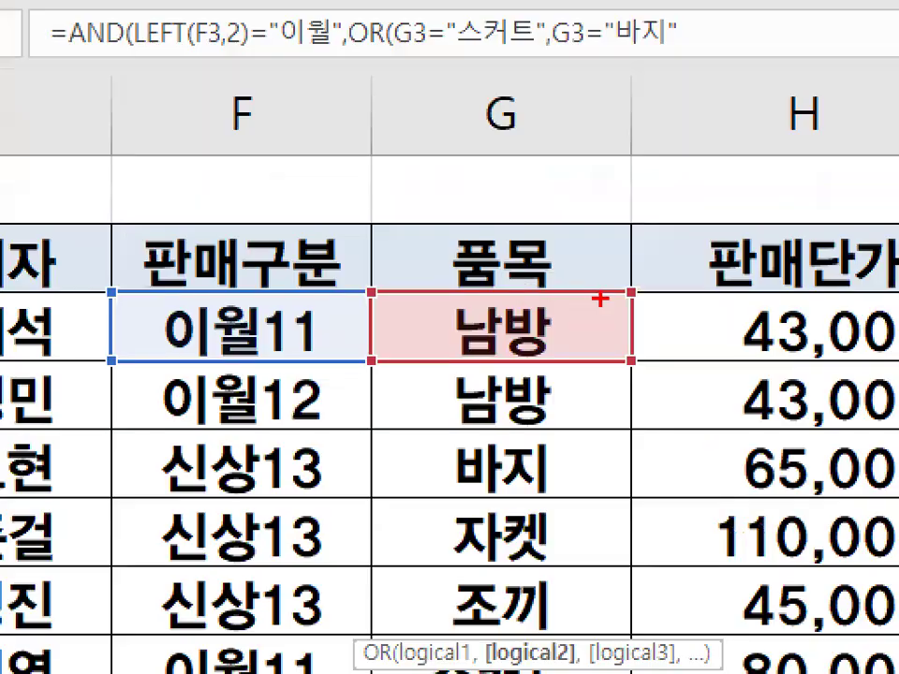
pyautogui.moveTo(607, 288); pyautogui.dragTo(559, 282)
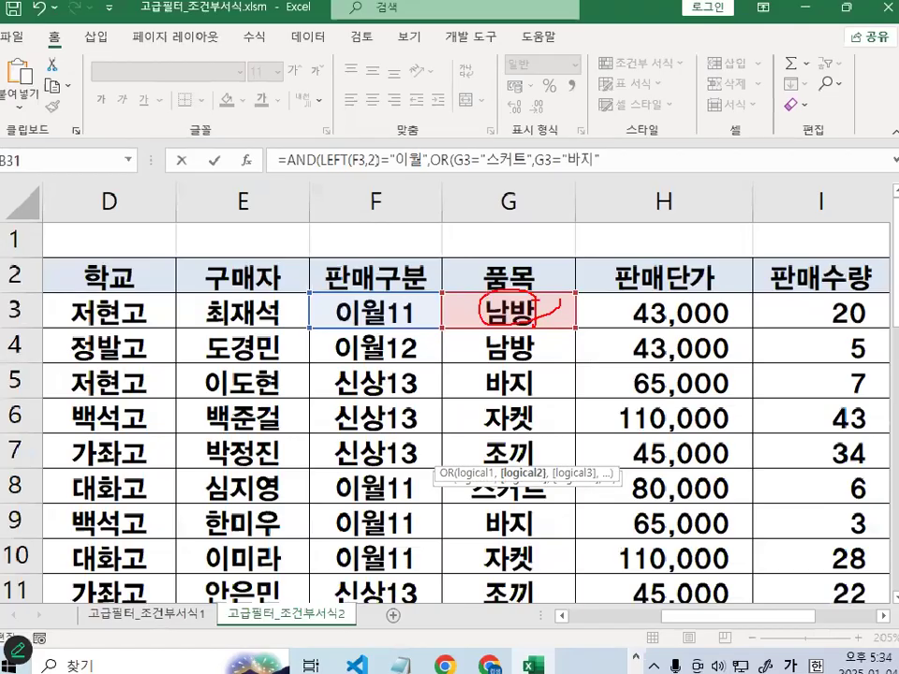
# Close the OR function in B31, underline it with the screen pen, clear the ink, and add a comma after it
pyautogui.moveTo(754, 612); pyautogui.dragTo(661, 609)
pyautogui.scroll(-5, 484, 548)
pyautogui.scroll(-2, 485, 548)
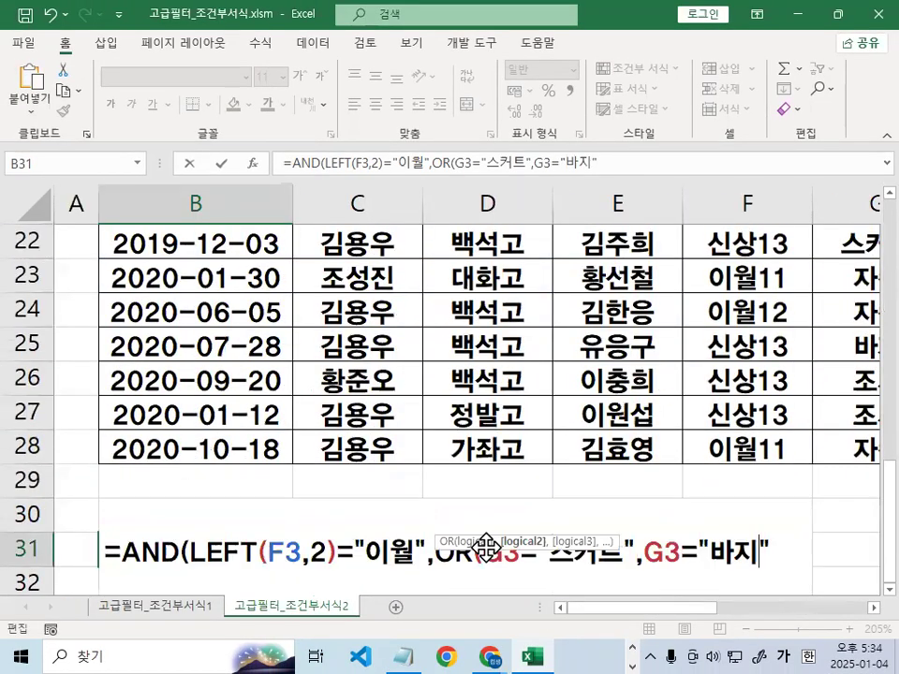
pyautogui.scroll(-2, 668, 542)
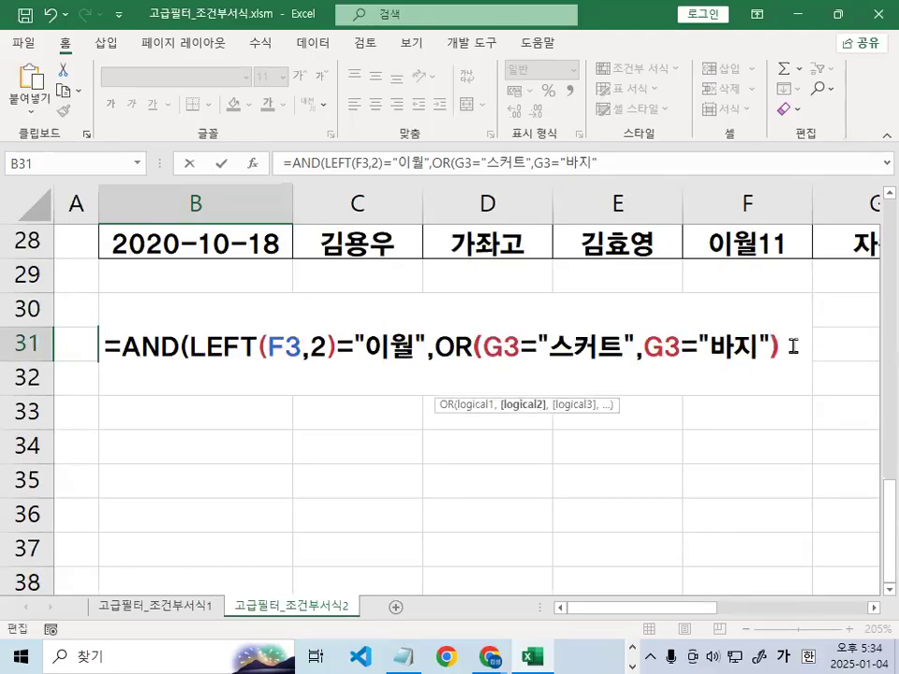
pyautogui.moveTo(446, 364); pyautogui.dragTo(775, 364)
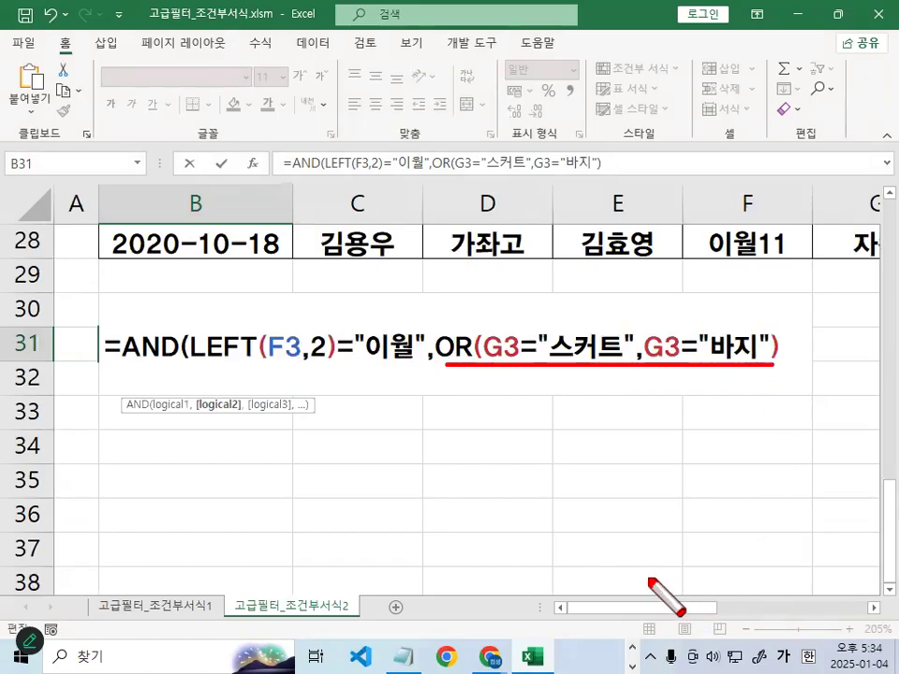
pyautogui.press('Escape')
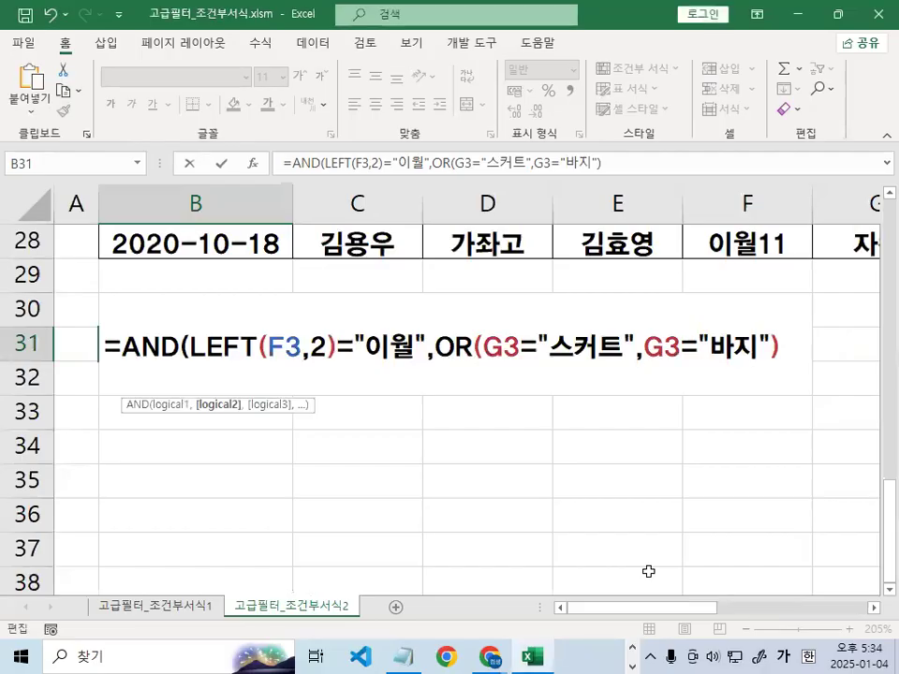
pyautogui.write(',')
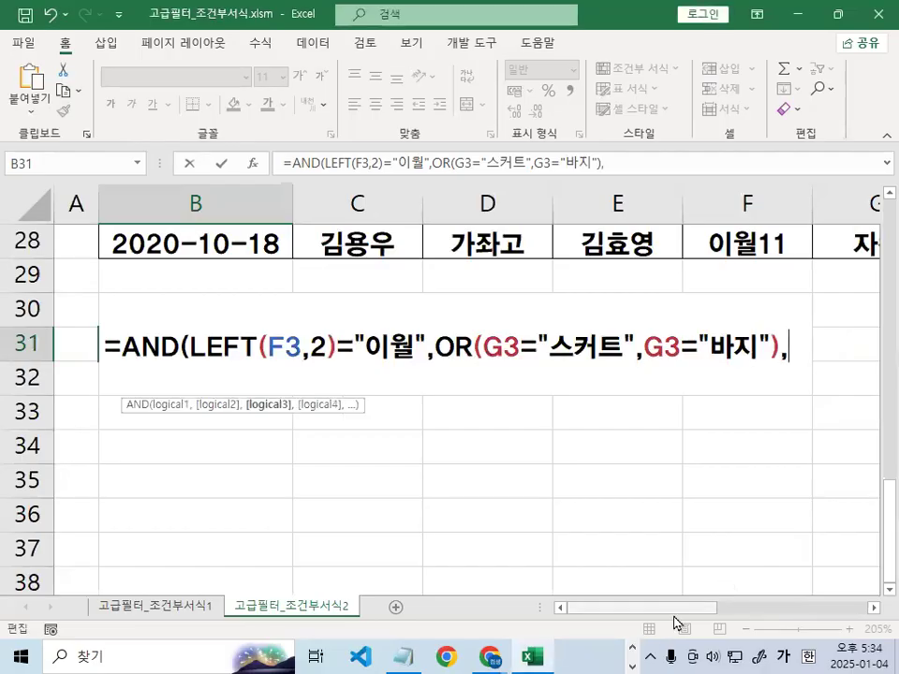
# Start the last AND condition with H3, the first 판매단가 cell, and circle it with the screen pen
pyautogui.moveTo(703, 606); pyautogui.dragTo(801, 602)
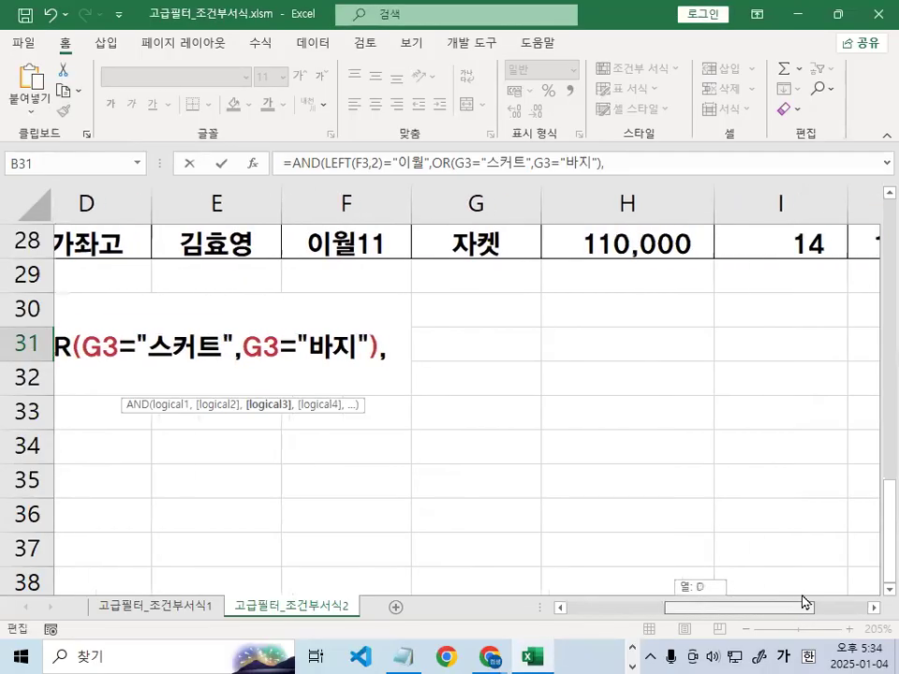
pyautogui.scroll(6, 789, 571)
pyautogui.scroll(3, 788, 571)
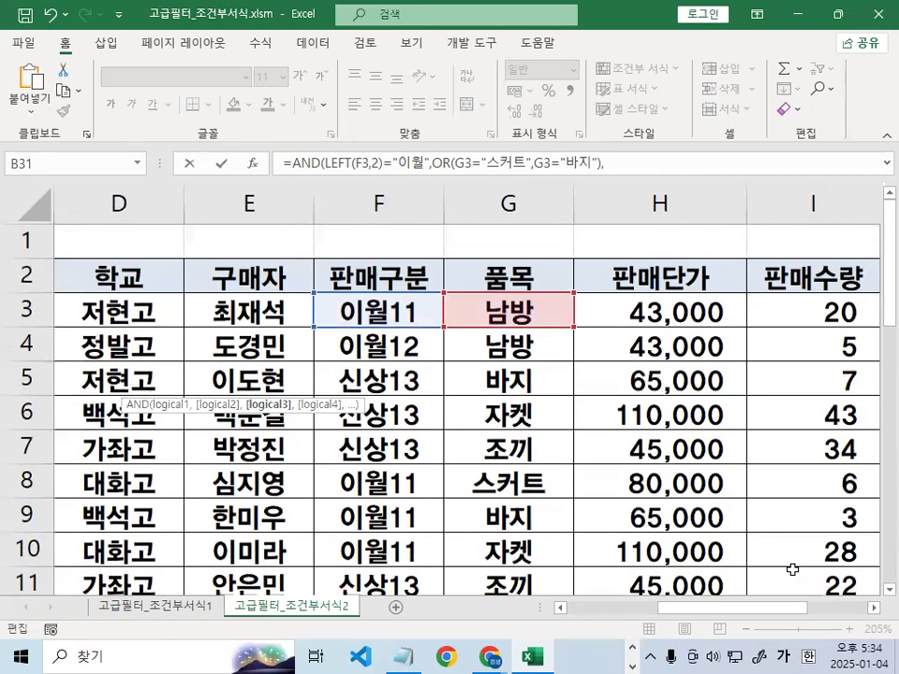
pyautogui.click(728, 310)
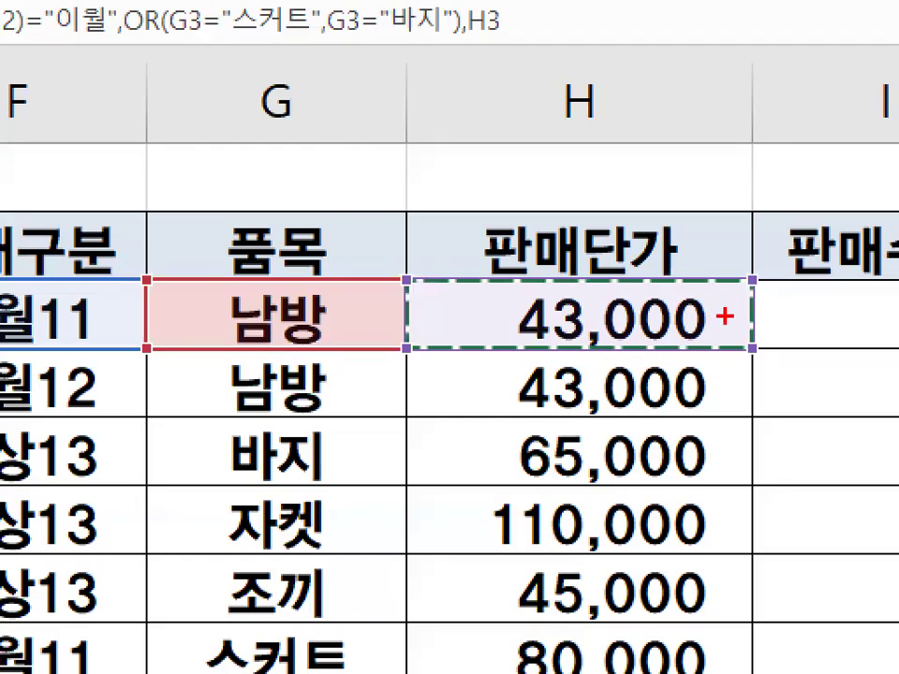
pyautogui.moveTo(686, 278); pyautogui.dragTo(692, 291)
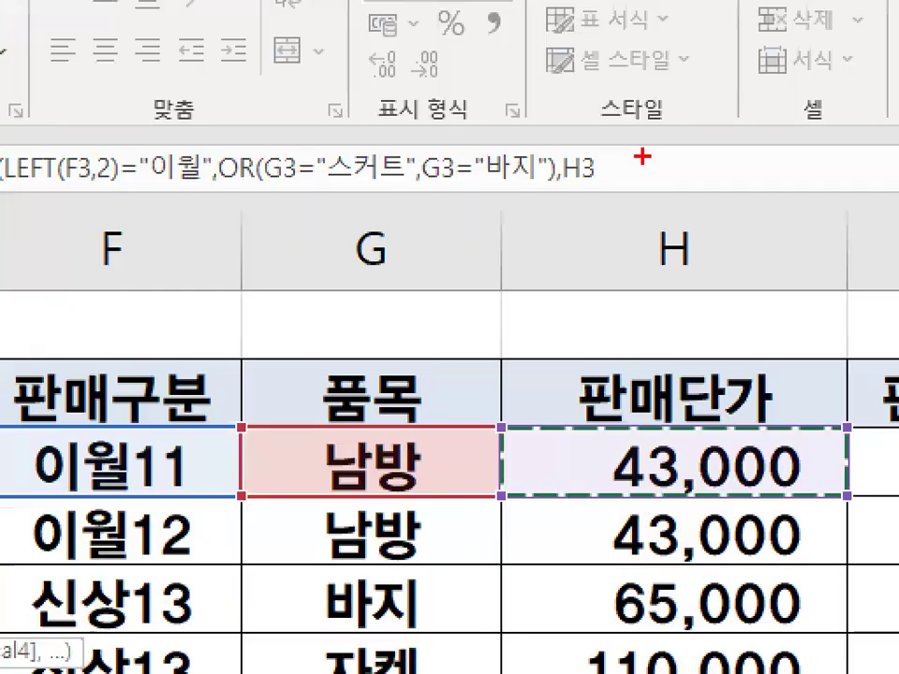
pyautogui.moveTo(517, 43); pyautogui.dragTo(498, 30)
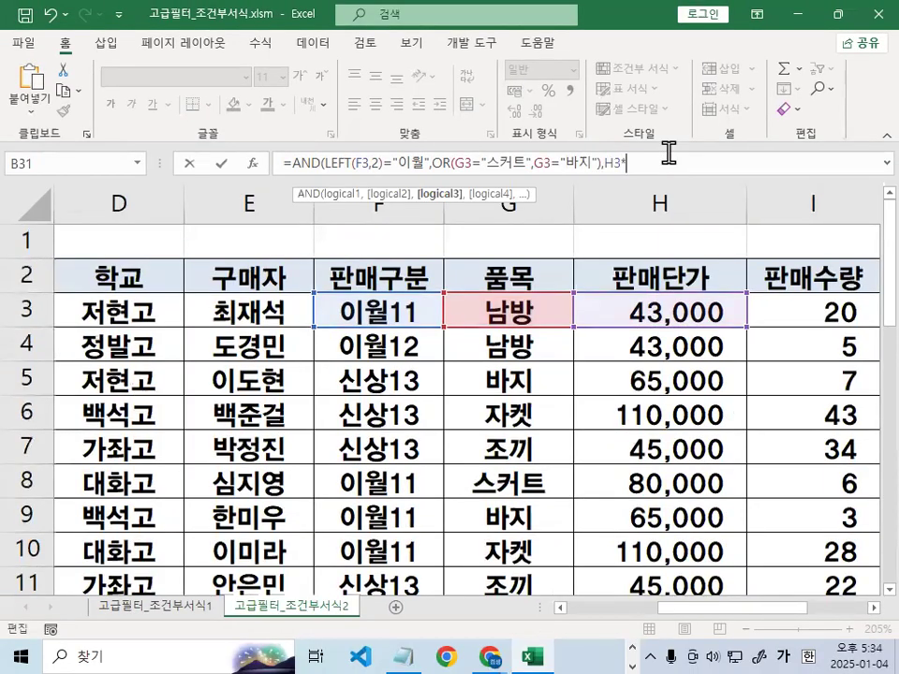
# Multiply H3 by I3, the first 판매수량 cell, and add the <> operator, marking them with the screen pen
pyautogui.click(813, 310)
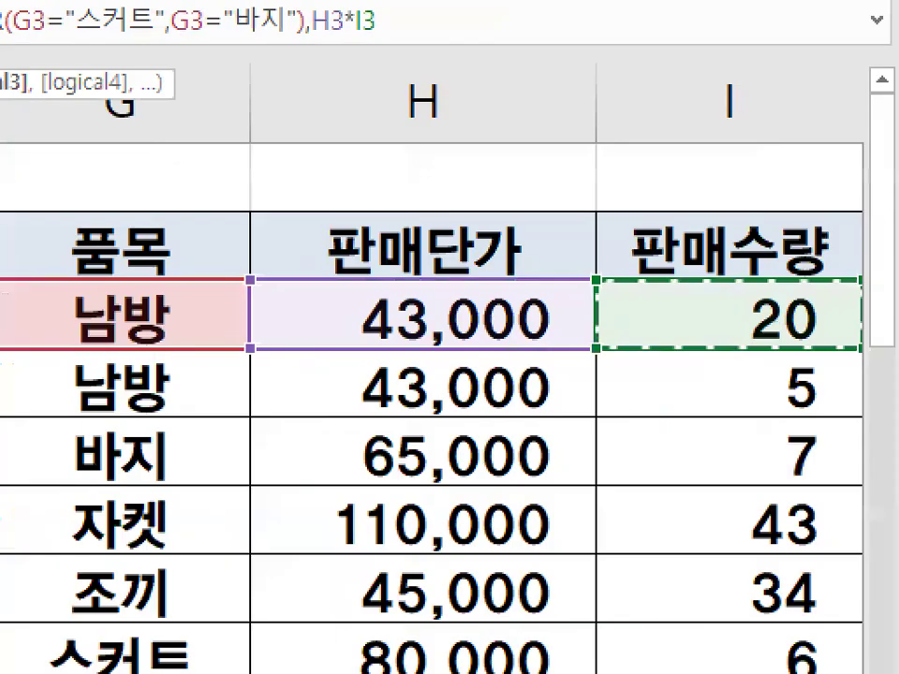
pyautogui.moveTo(708, 267); pyautogui.dragTo(823, 153)
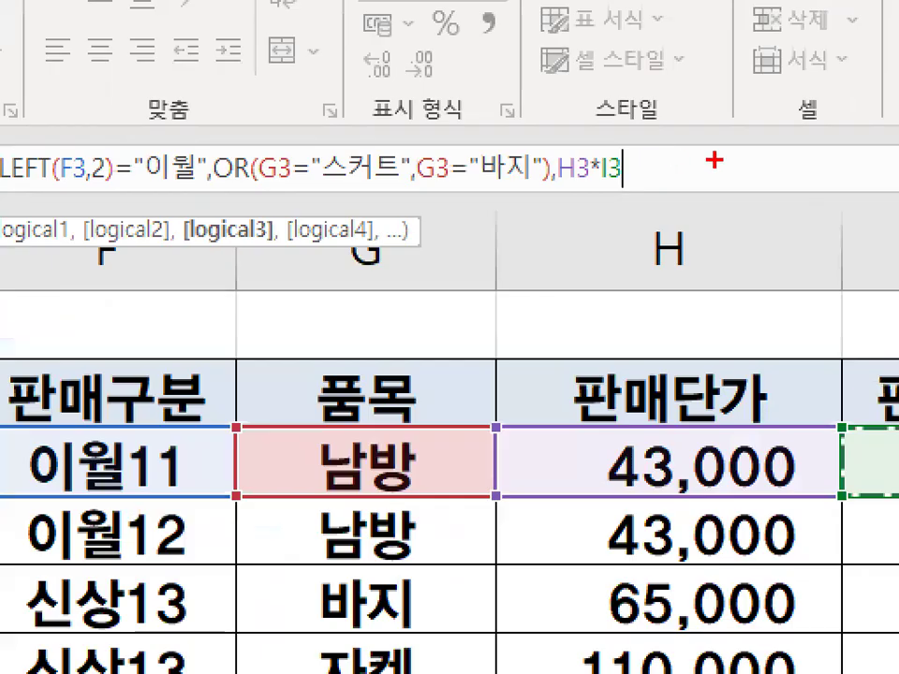
pyautogui.moveTo(468, 28); pyautogui.dragTo(446, 33)
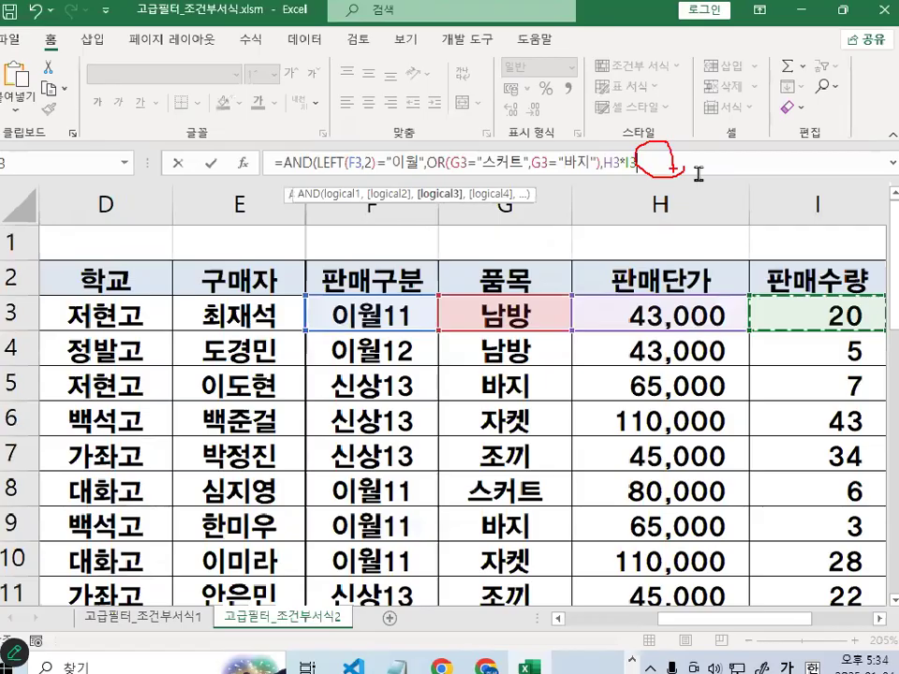
pyautogui.write('<>')
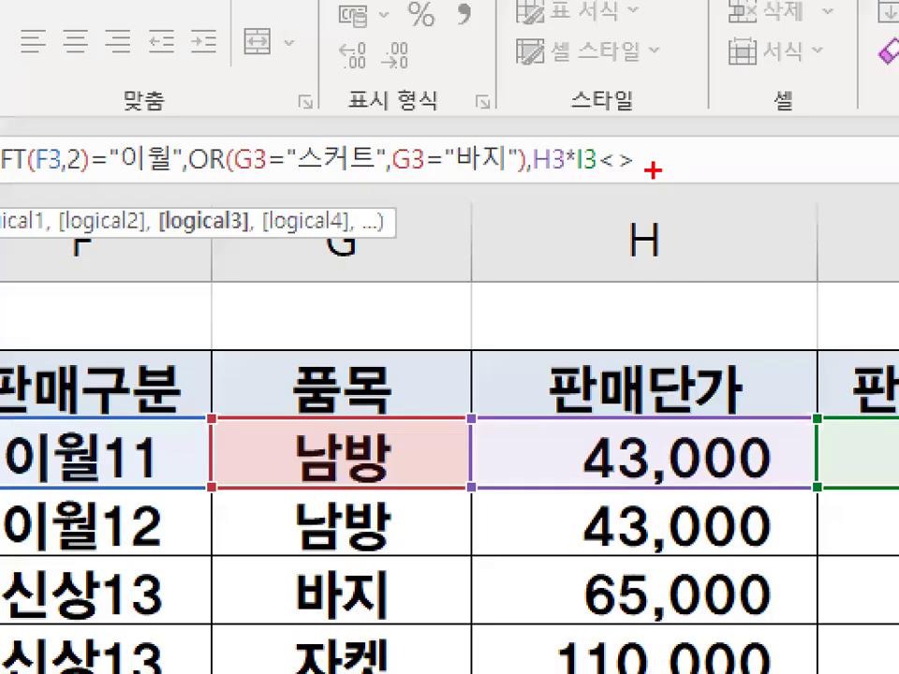
pyautogui.moveTo(582, 205)
pyautogui.mouseDown()
pyautogui.moveTo(561, 224)
pyautogui.moveTo(607, 249)
pyautogui.mouseUp()
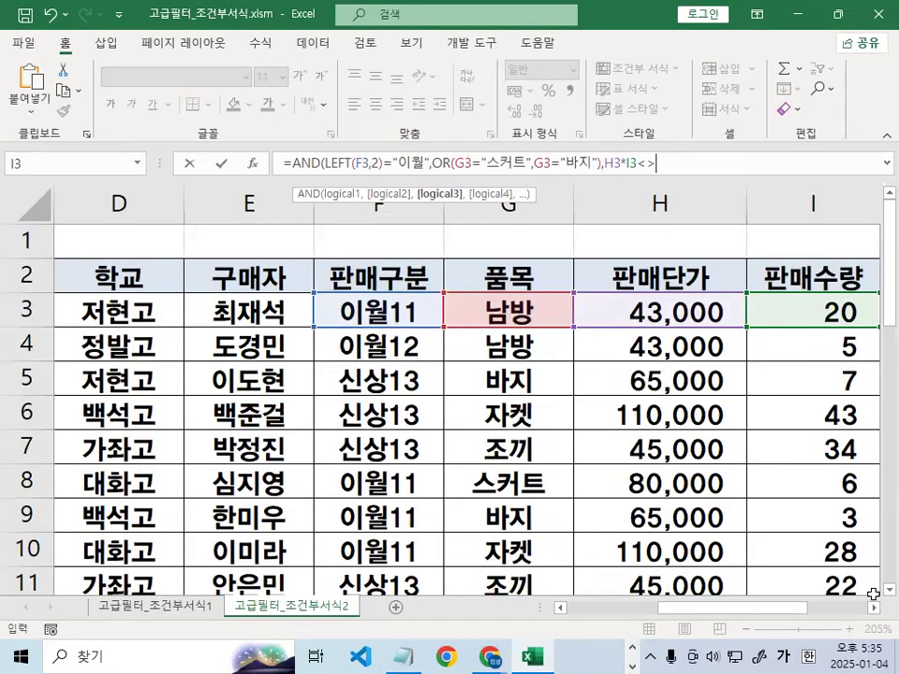
# Add J3, the first 판매금액 cell, after the <> operator and circle it with the screen pen
pyautogui.click(874, 609)
pyautogui.click(874, 609)
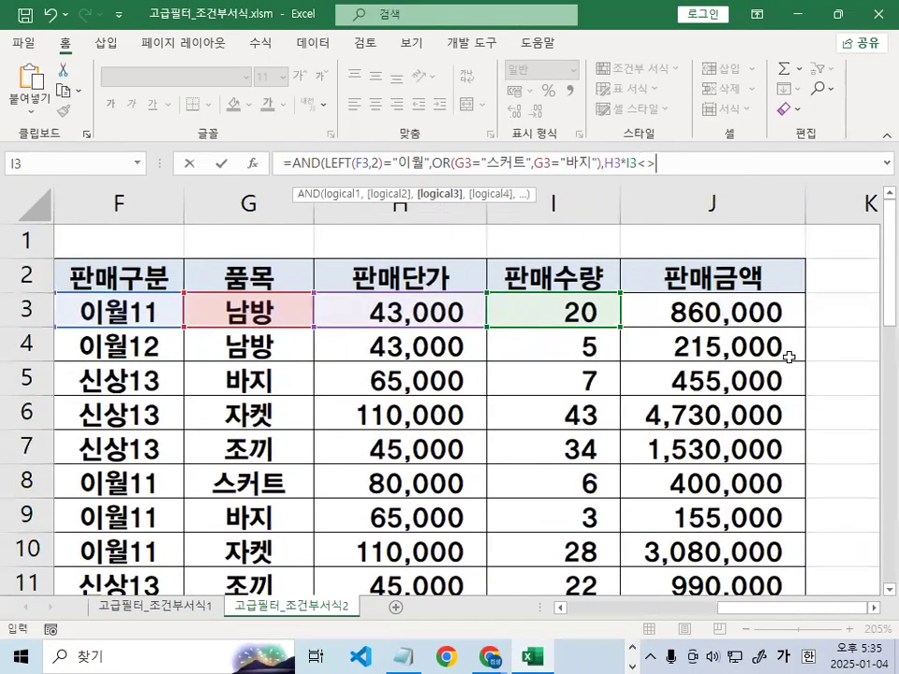
pyautogui.click(771, 313)
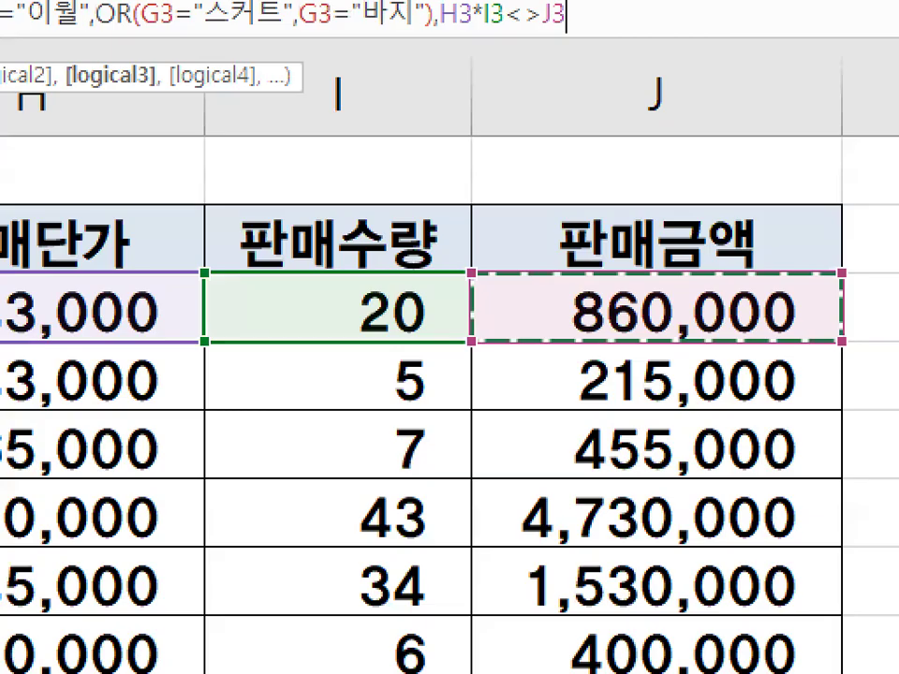
pyautogui.moveTo(853, 305); pyautogui.dragTo(843, 321)
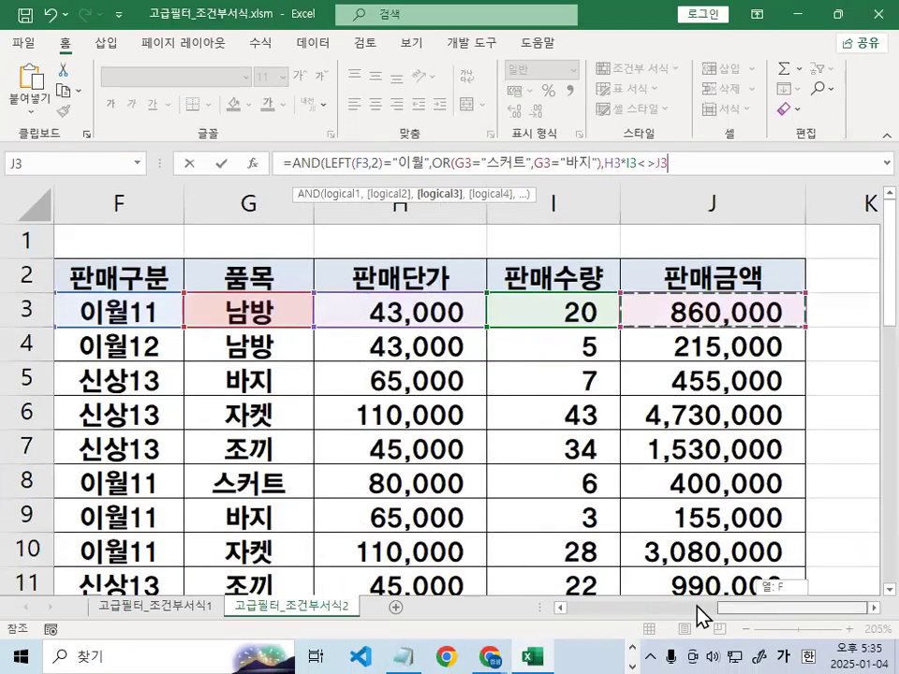
# Close the AND function in B31 with a final parenthesis, circle it with the screen pen, and enter the formula
pyautogui.hscroll(-5, 558, 502)
pyautogui.scroll(-11, 558, 524)
pyautogui.scroll(2, 420, 462)
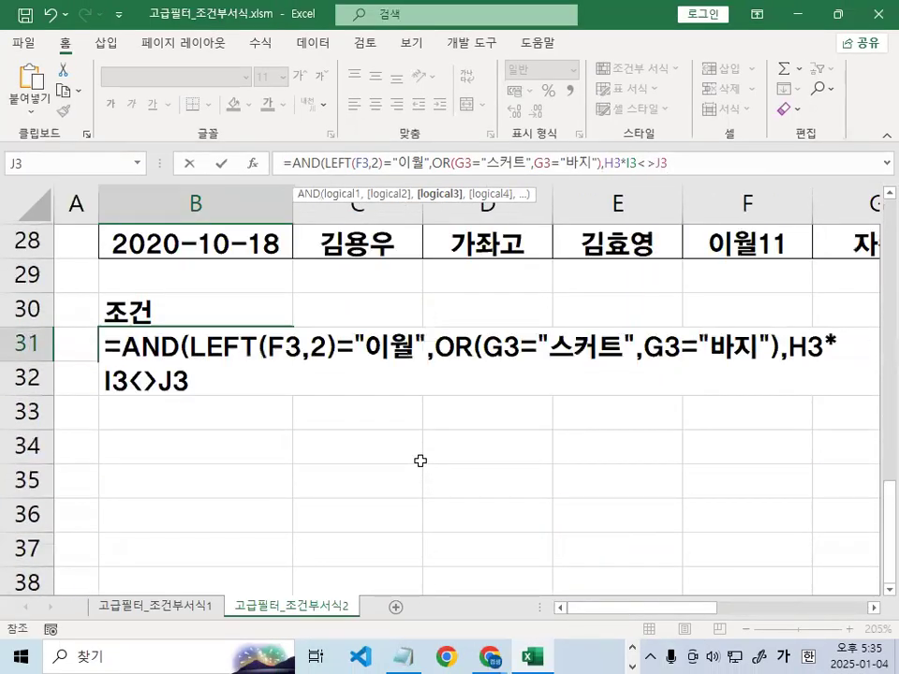
pyautogui.press('F2')
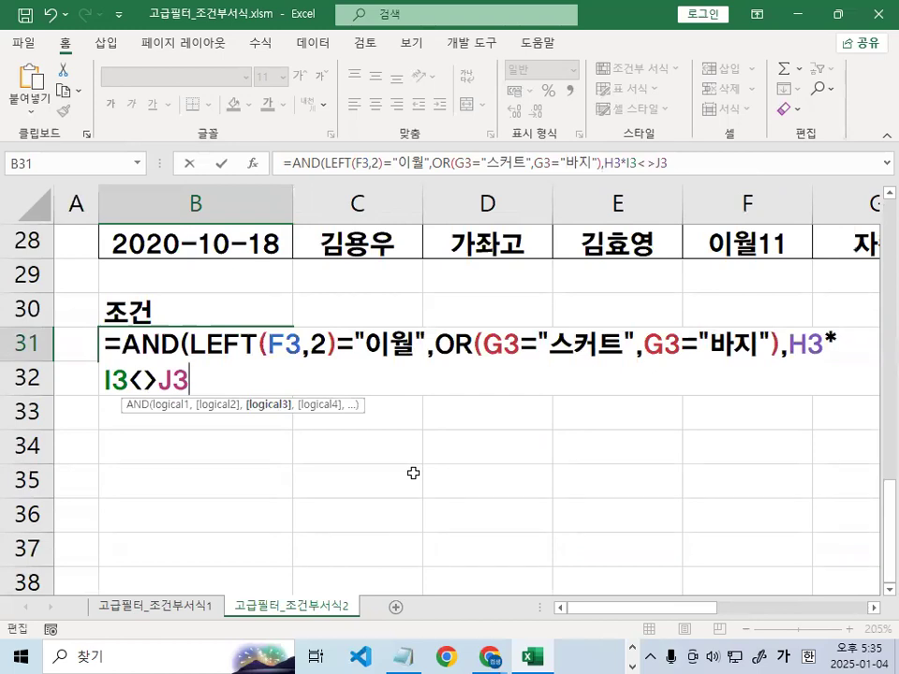
pyautogui.write(')')
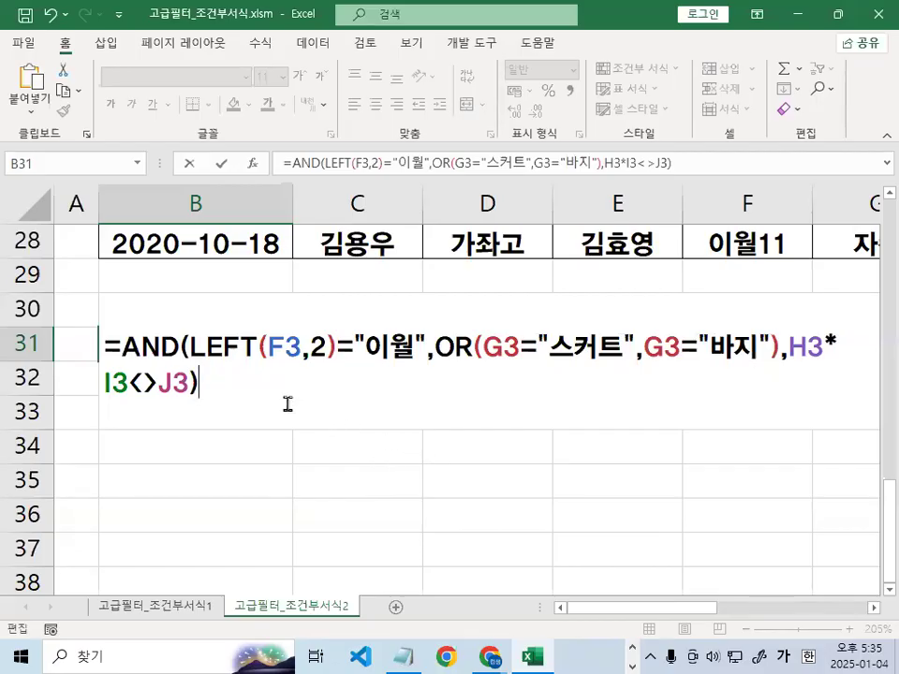
pyautogui.moveTo(205, 386)
pyautogui.mouseDown()
pyautogui.moveTo(195, 393)
pyautogui.moveTo(212, 382)
pyautogui.mouseUp()
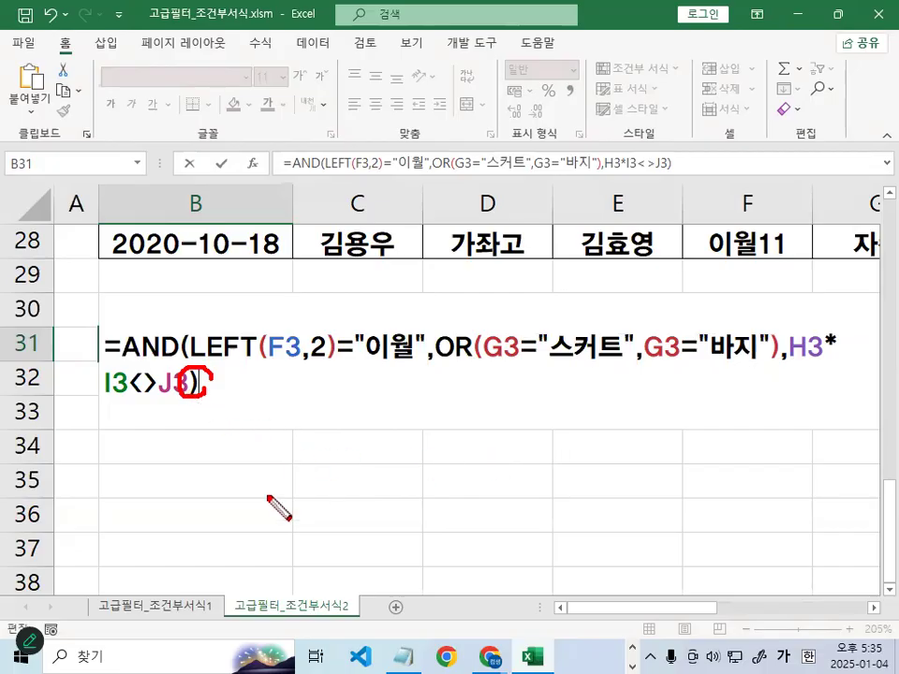
pyautogui.press('Escape')
pyautogui.press('Return')
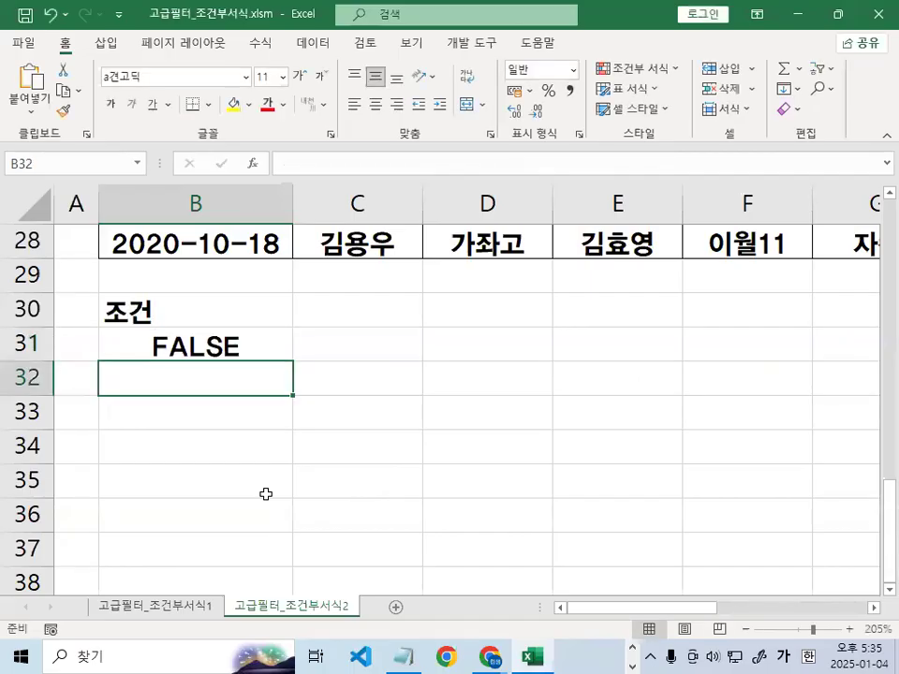
# Switch to the Notepad class notes and paste the B31 cell-reference formula below the 출제유형2) field-name version
pyautogui.click(257, 346)
pyautogui.click(421, 655)
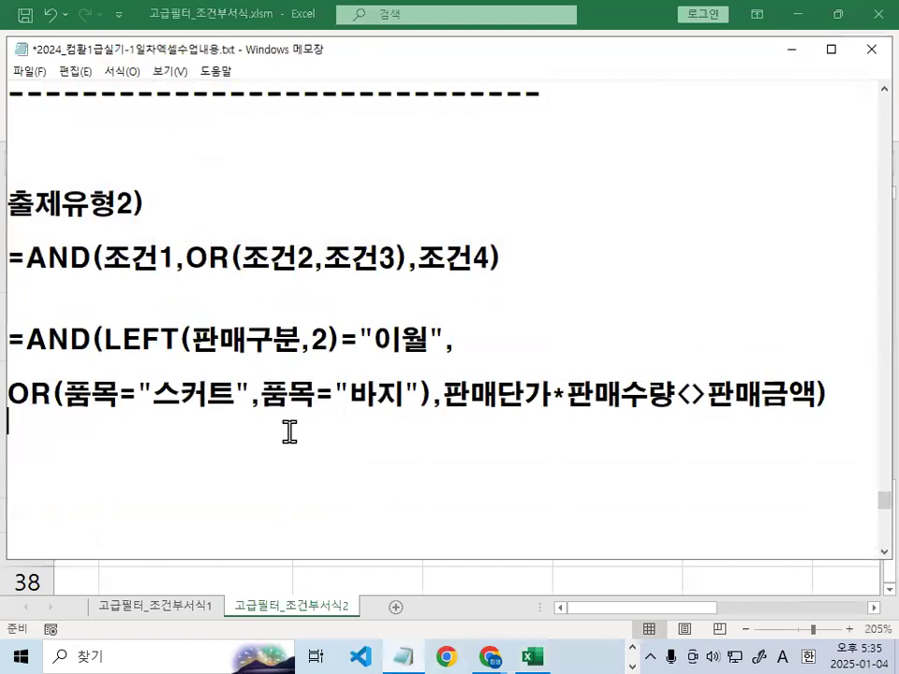
pyautogui.hotkey('ctrl', 'v')
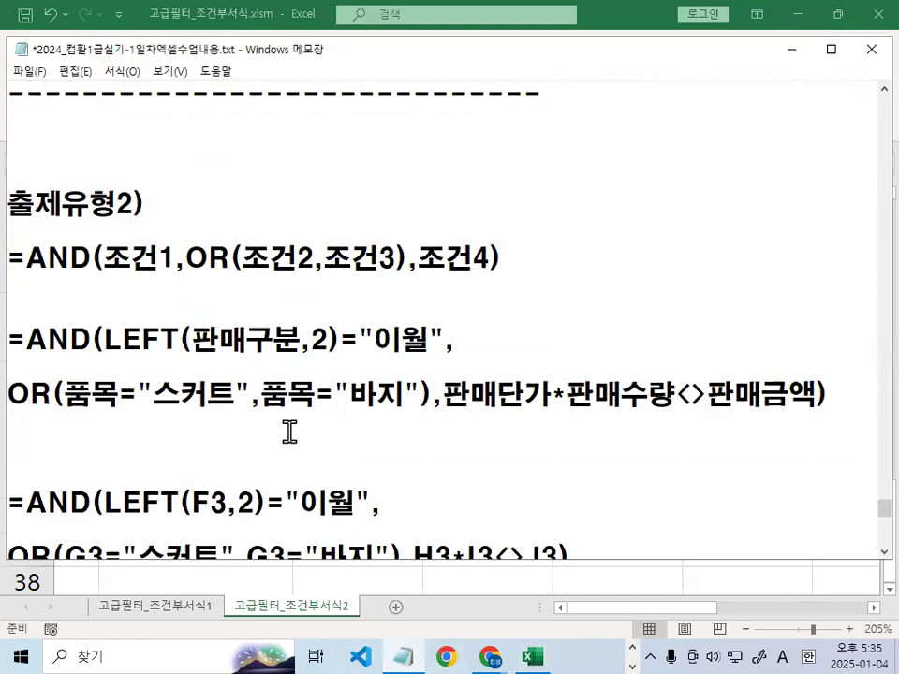
# Mark the LEFT condition in the field-name formula and underline both lines of the cell-reference formula below it with the screen pen
pyautogui.press('Down')
pyautogui.press('Down')
pyautogui.press('Down')
pyautogui.press('Down')
pyautogui.press('Down')
pyautogui.press('Down')
pyautogui.scroll(2, 602, 388)
pyautogui.moveTo(327, 199)
pyautogui.mouseDown()
pyautogui.moveTo(301, 263)
pyautogui.moveTo(410, 223)
pyautogui.mouseUp()
pyautogui.moveTo(111, 389); pyautogui.dragTo(335, 392)
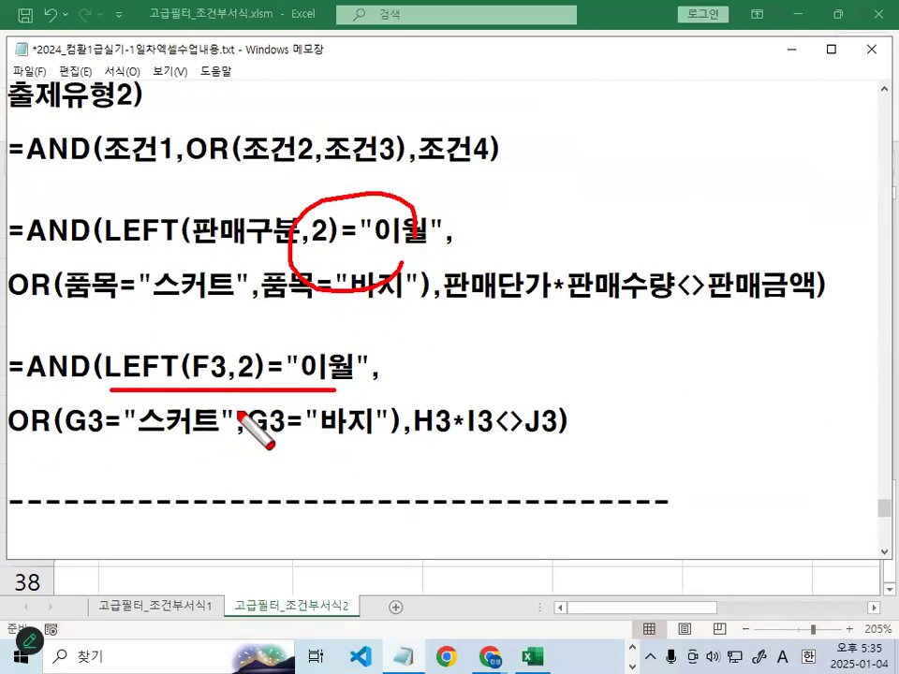
pyautogui.moveTo(13, 448); pyautogui.dragTo(568, 447)
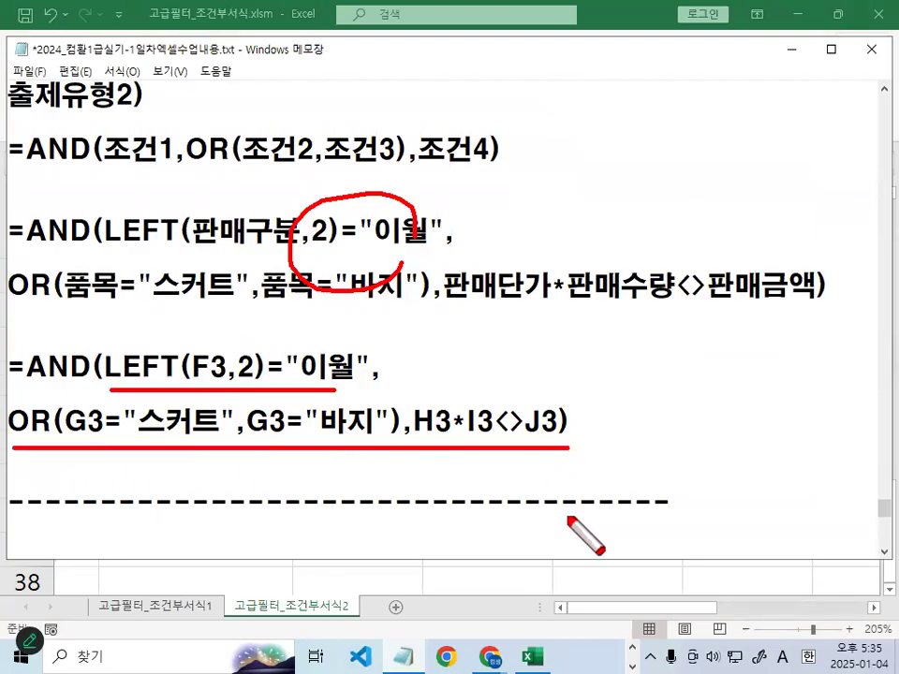
pyautogui.scroll(-1, 482, 418)
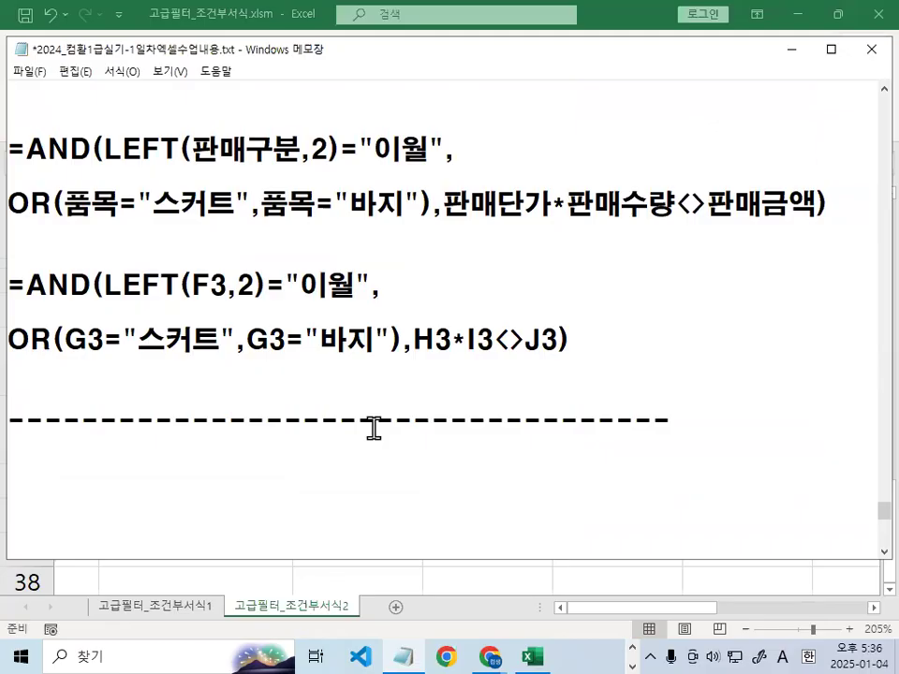
# Check-mark the field-name and cell-reference versions with the screen pen, underline 판매구분, and clear the marks
pyautogui.moveTo(264, 94); pyautogui.dragTo(311, 80)
pyautogui.moveTo(395, 264); pyautogui.dragTo(442, 234)
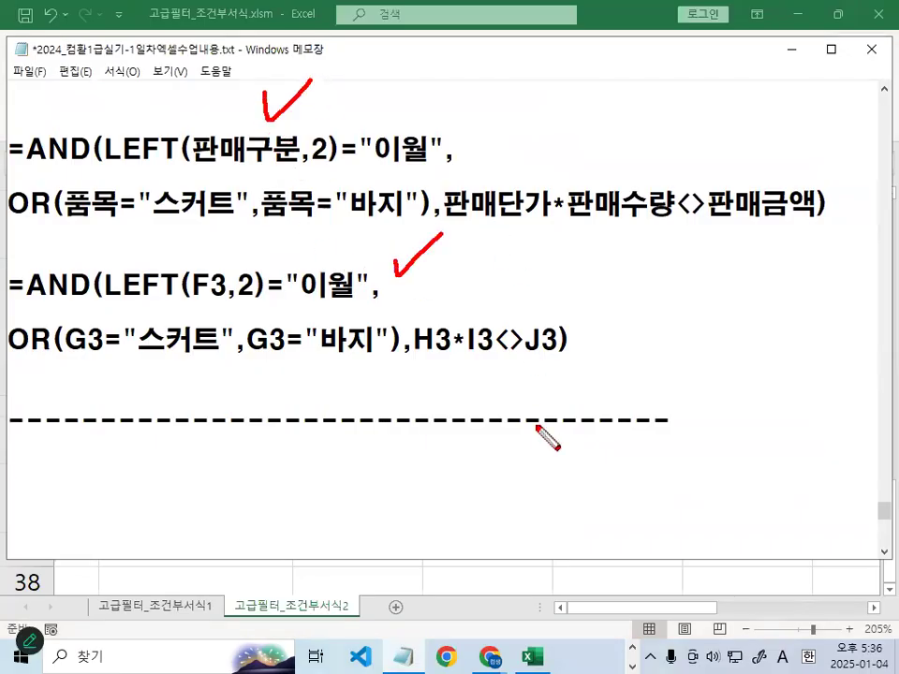
pyautogui.moveTo(205, 160); pyautogui.dragTo(300, 165)
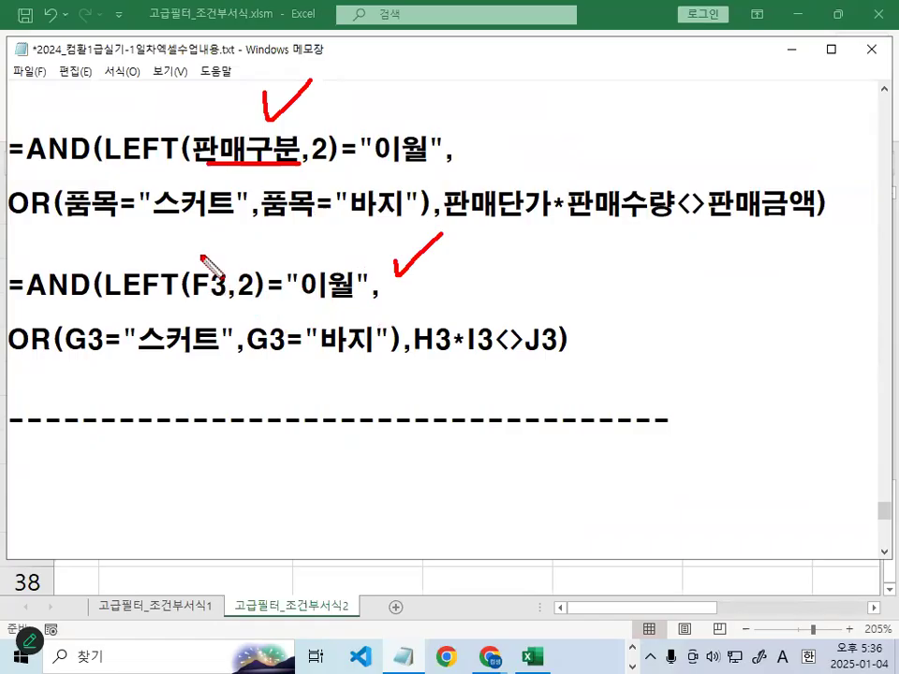
pyautogui.press('Escape')
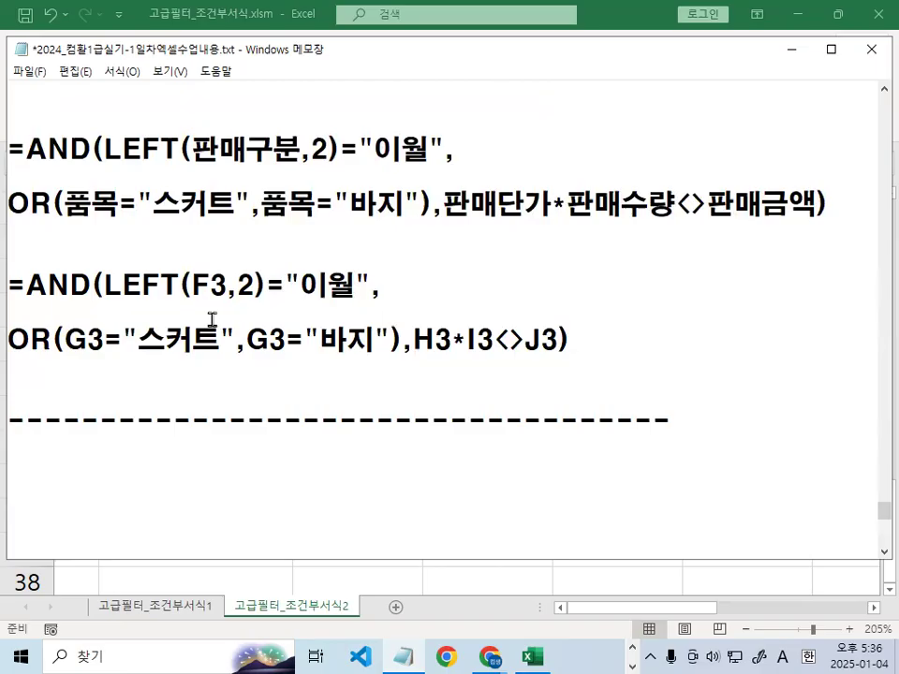
# Return to the Excel sheet, select cell C21 inside the sales table, and open the Advanced Filter dialog
pyautogui.click(788, 50)
pyautogui.scroll(3, 457, 505)
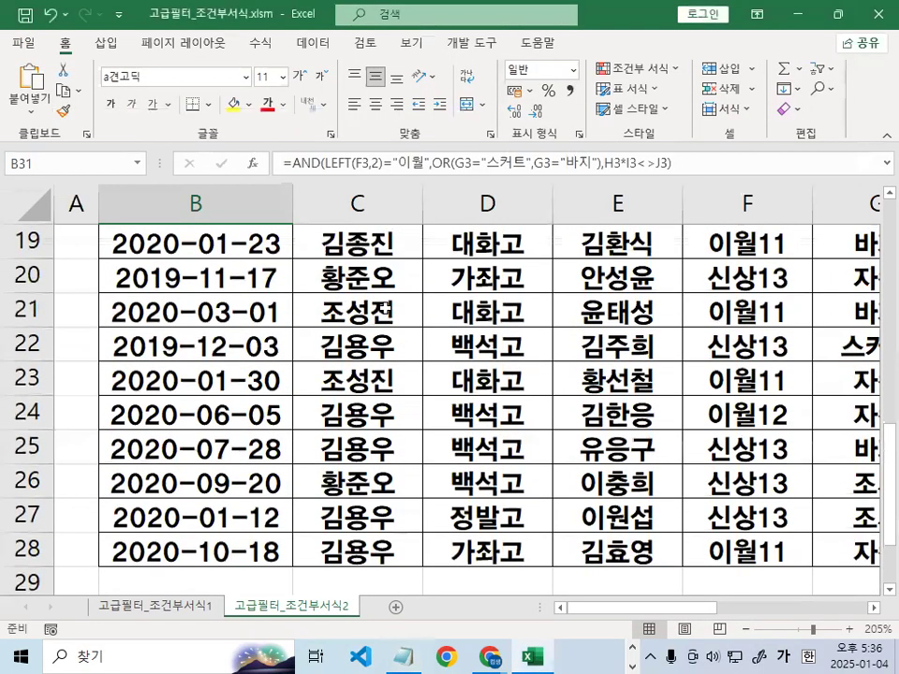
pyautogui.click(413, 311)
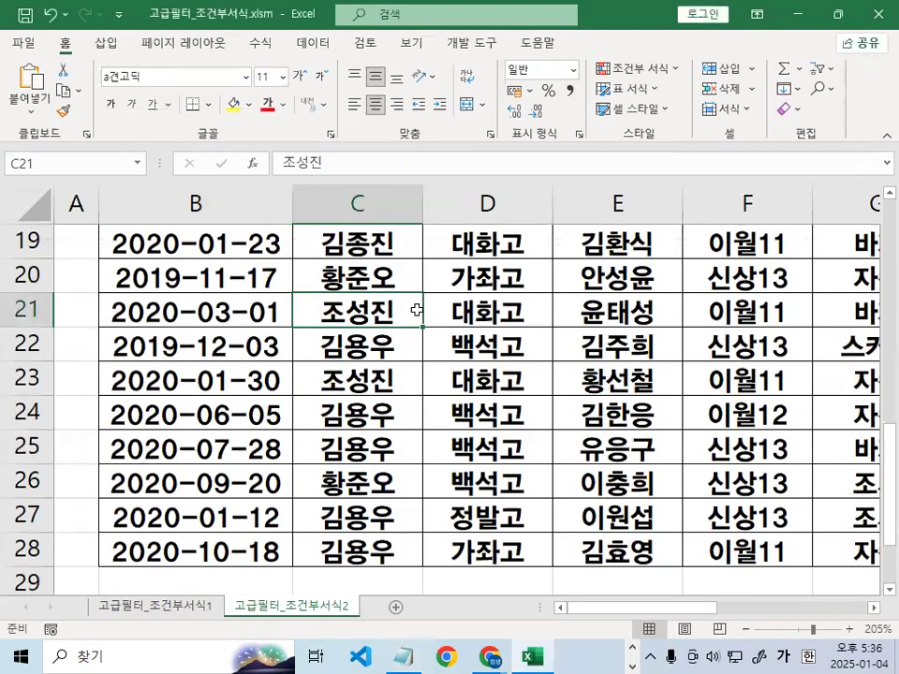
pyautogui.click(311, 44)
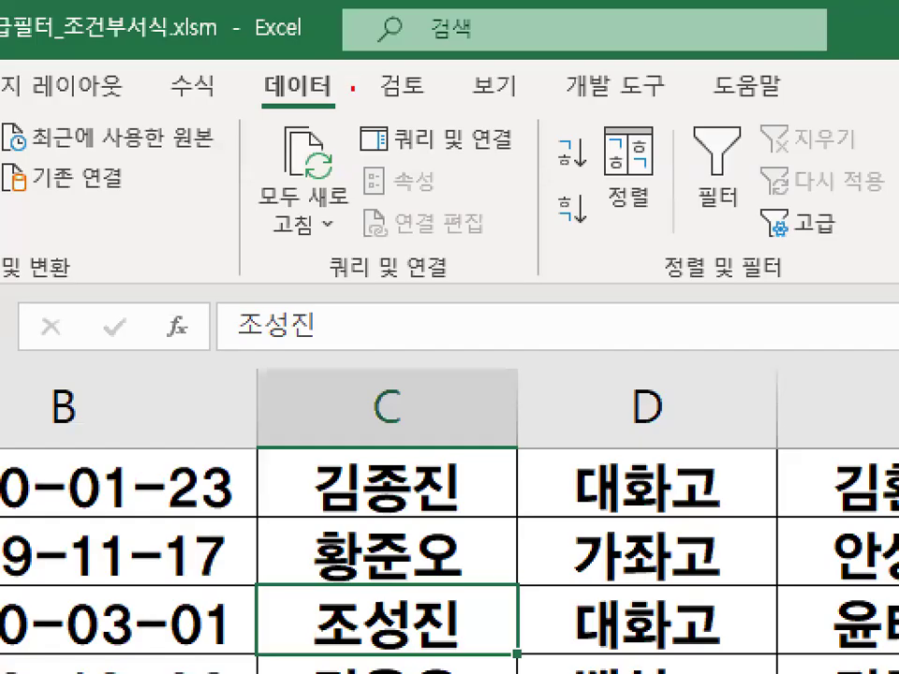
pyautogui.moveTo(352, 88); pyautogui.dragTo(352, 86)
pyautogui.moveTo(884, 220)
pyautogui.mouseDown()
pyautogui.moveTo(749, 190)
pyautogui.moveTo(846, 239)
pyautogui.mouseUp()
pyautogui.press('Escape')
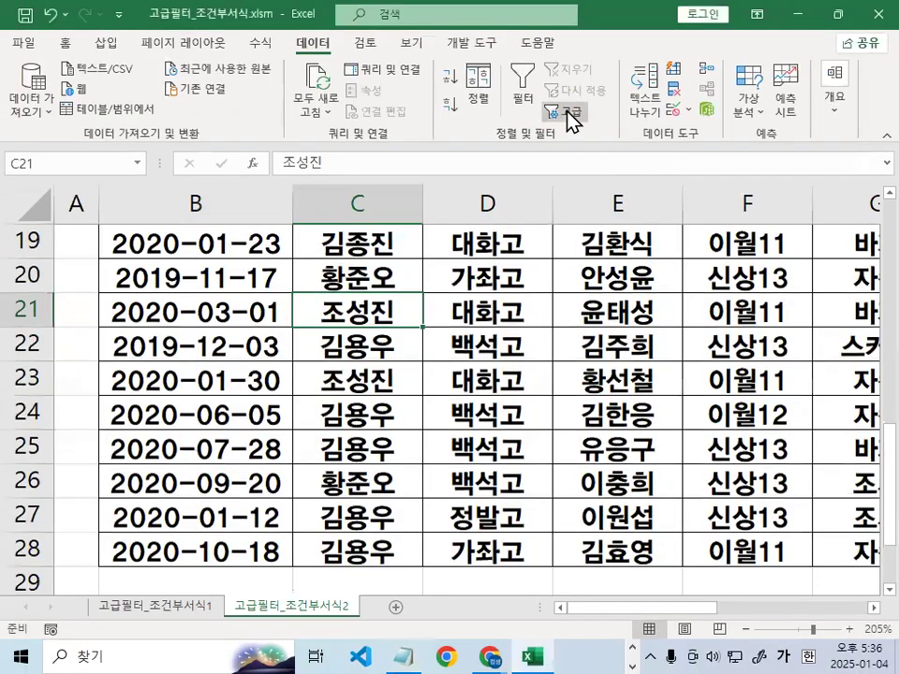
pyautogui.click(567, 114)
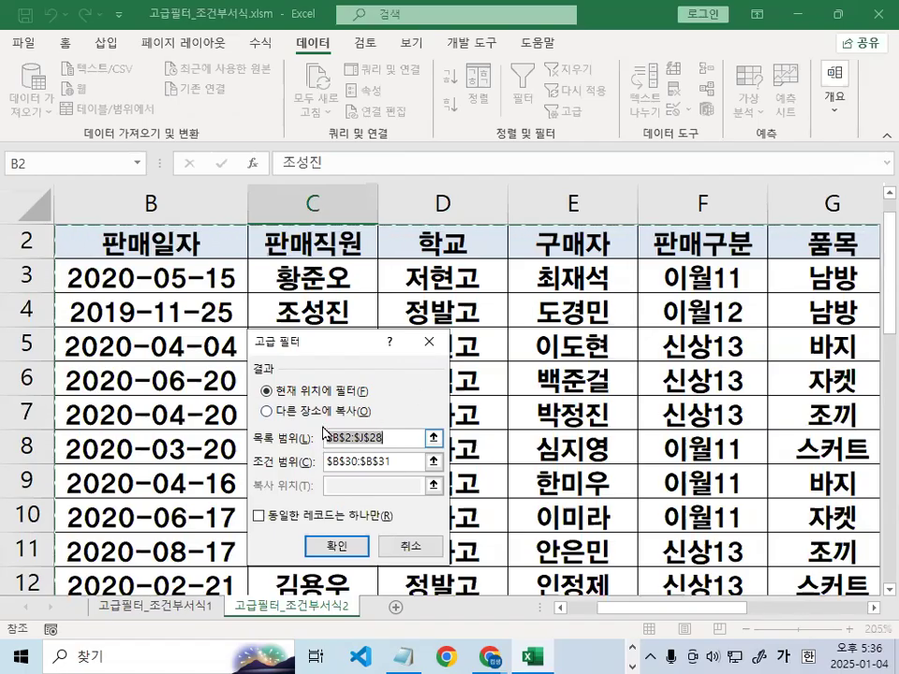
# Set the advanced filter to copy to another location, mark that option and the criteria range with the pen, and reposition the dialog
pyautogui.click(265, 413)
pyautogui.moveTo(382, 413); pyautogui.dragTo(470, 413)
pyautogui.moveTo(494, 507)
pyautogui.mouseDown()
pyautogui.moveTo(384, 486)
pyautogui.moveTo(489, 507)
pyautogui.mouseUp()
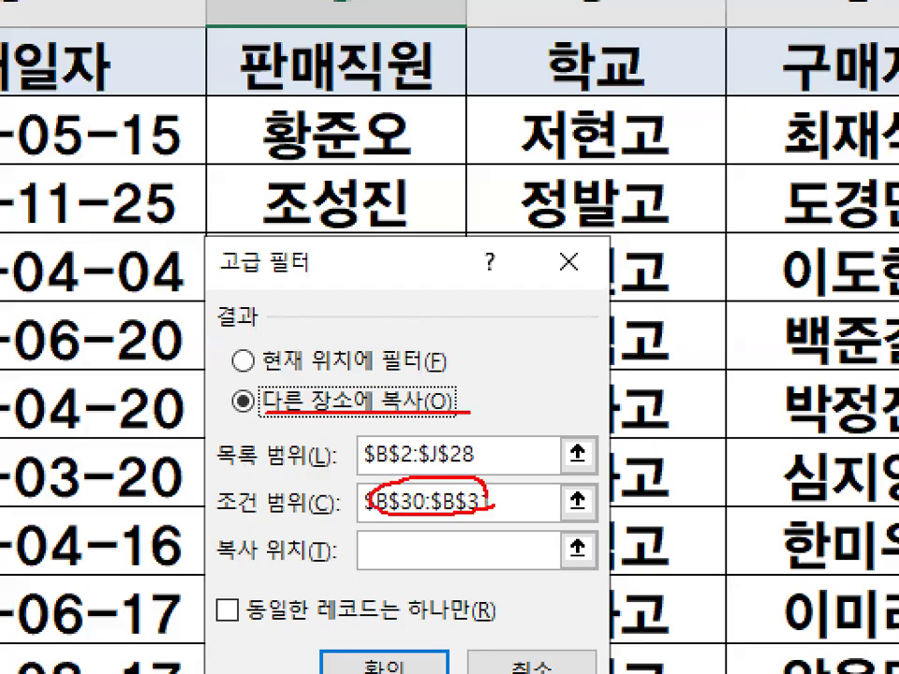
pyautogui.press('Escape')
pyautogui.click(385, 453)
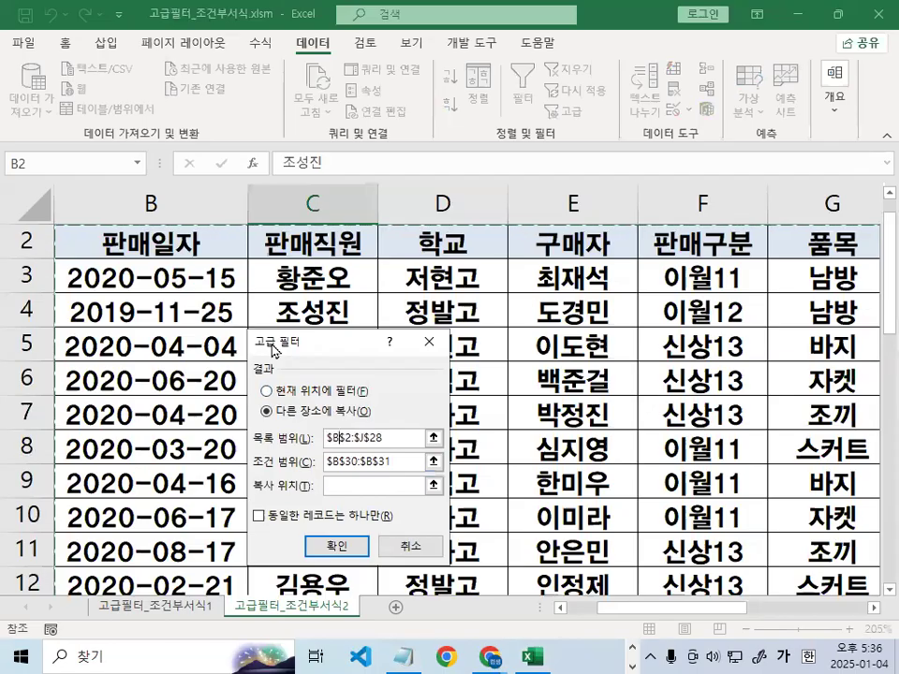
pyautogui.moveTo(385, 347); pyautogui.dragTo(508, 209)
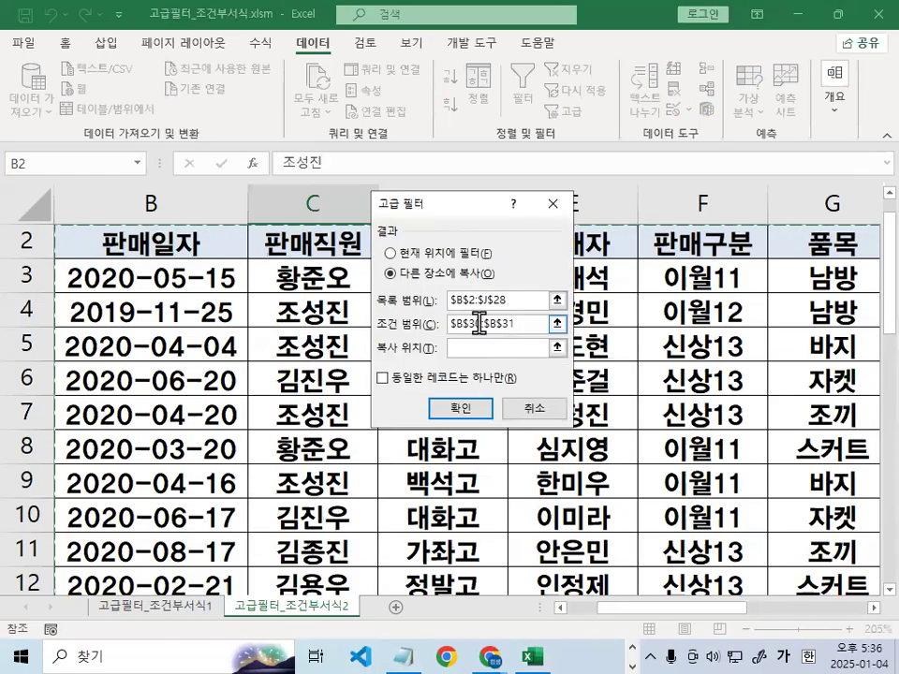
# Clear the existing criteria range and reselect B30:B31, the 조건 heading and its formula, as the criteria range
pyautogui.click(481, 323)
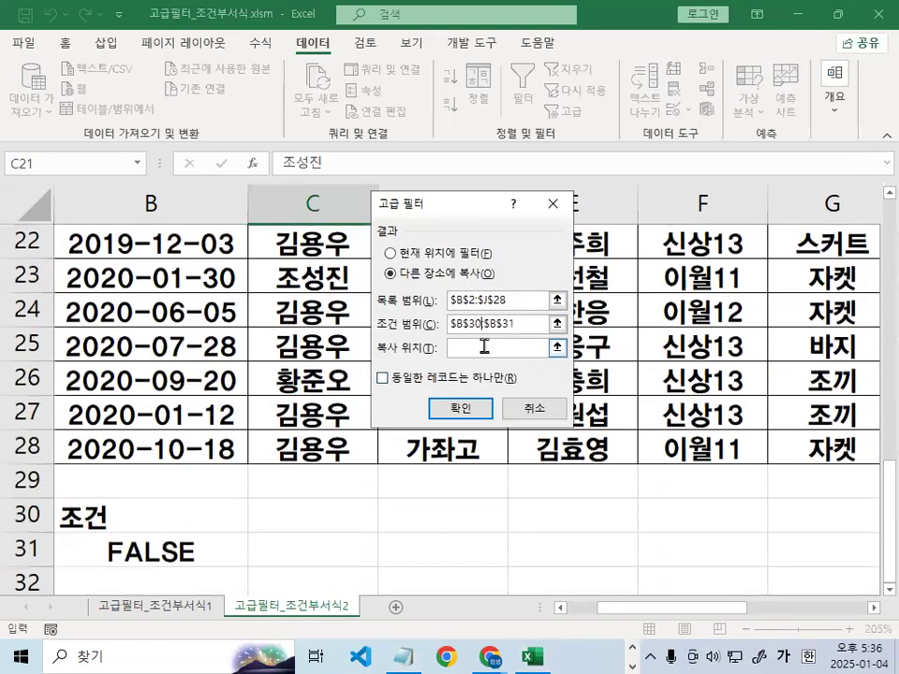
pyautogui.click(521, 325)
pyautogui.hotkey('ctrl', '1')
pyautogui.moveTo(413, 548)
pyautogui.mouseDown()
pyautogui.moveTo(171, 550)
pyautogui.moveTo(432, 582)
pyautogui.mouseUp()
pyautogui.press('Escape')
pyautogui.press('BackSpace')
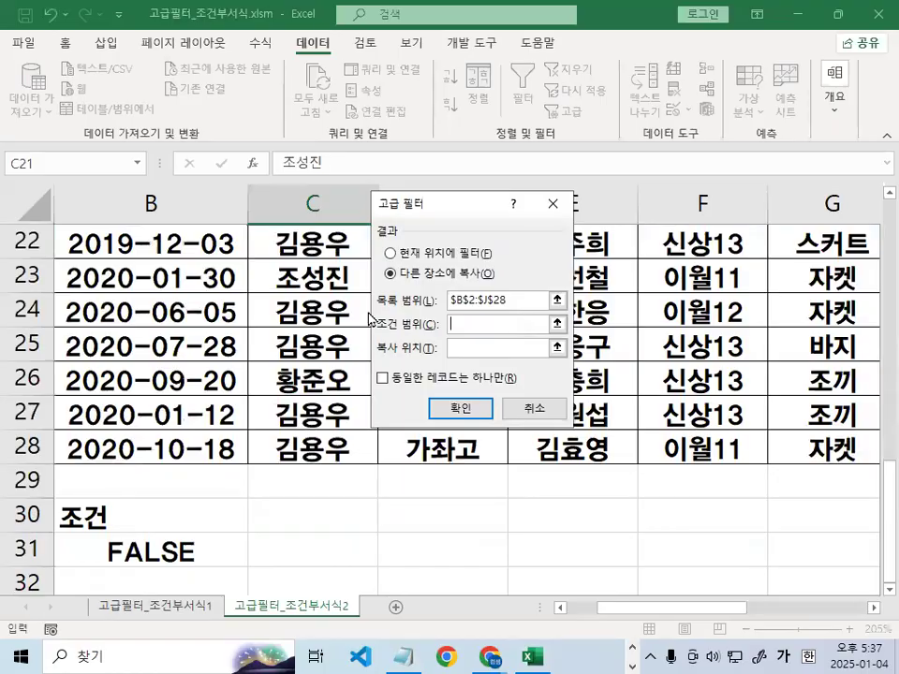
pyautogui.moveTo(124, 528); pyautogui.dragTo(125, 545)
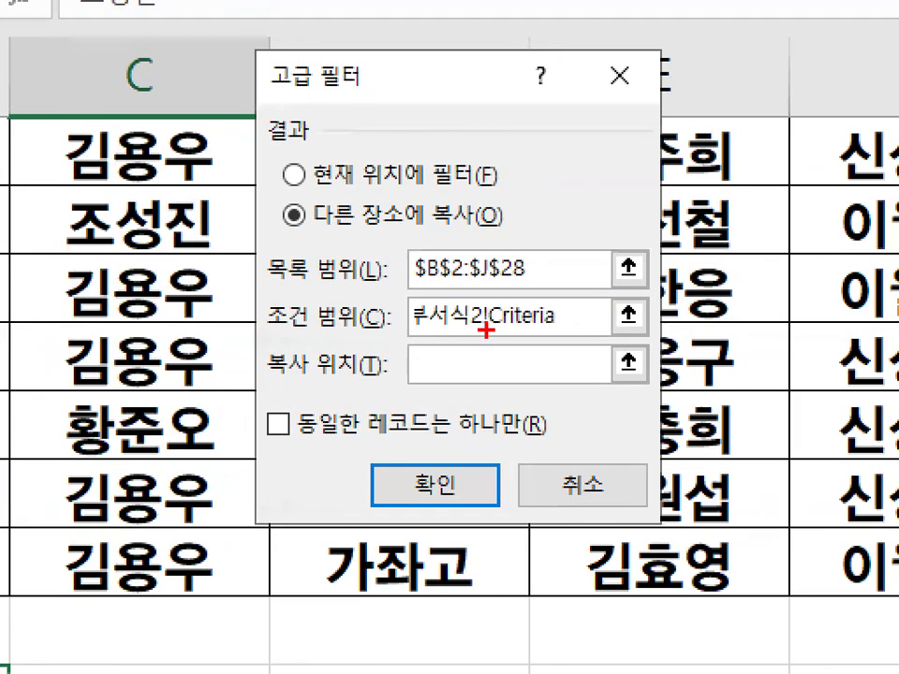
# Mark the Criteria name in the criteria range field and the matching B30:B31 cells with the screen pen, and clear the marks
pyautogui.moveTo(593, 320)
pyautogui.mouseDown()
pyautogui.moveTo(550, 319)
pyautogui.moveTo(528, 304)
pyautogui.mouseUp()
pyautogui.moveTo(412, 301); pyautogui.dragTo(248, 451)
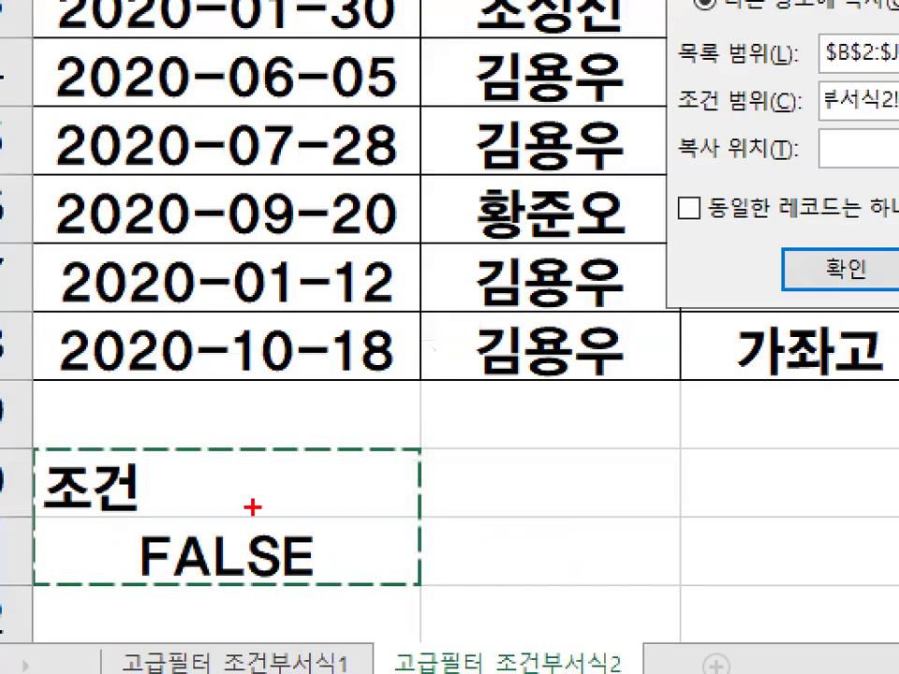
pyautogui.moveTo(309, 487)
pyautogui.mouseDown()
pyautogui.moveTo(370, 582)
pyautogui.moveTo(306, 545)
pyautogui.mouseUp()
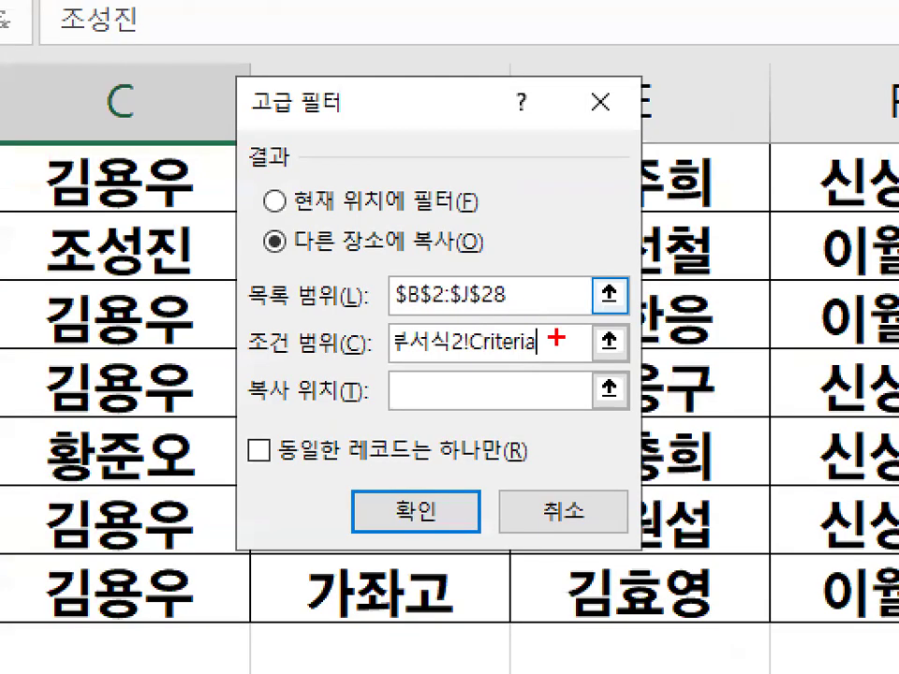
pyautogui.moveTo(559, 339); pyautogui.dragTo(544, 334)
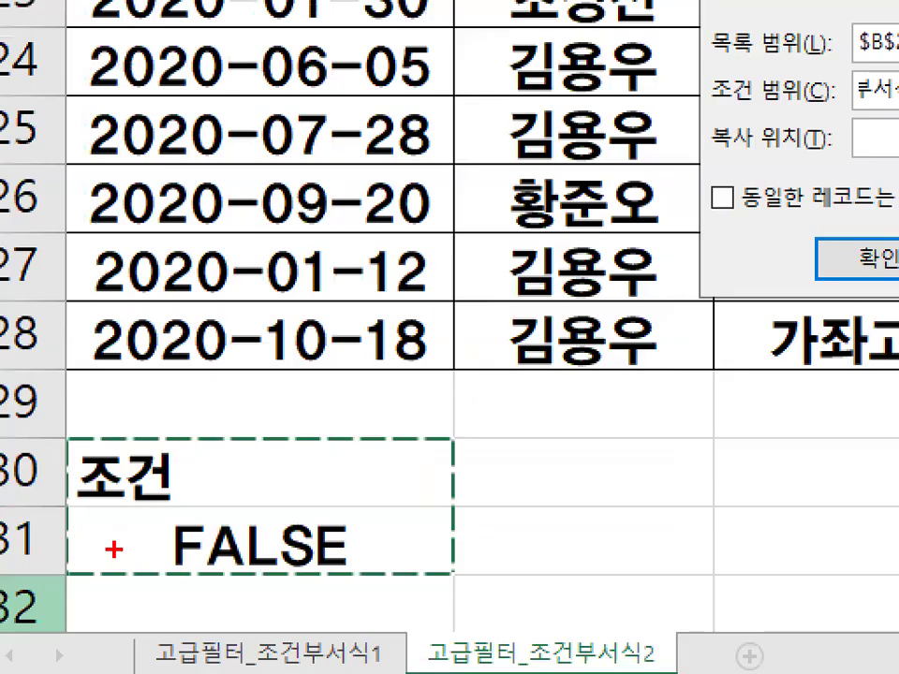
pyautogui.moveTo(236, 555)
pyautogui.mouseDown()
pyautogui.moveTo(186, 581)
pyautogui.moveTo(200, 547)
pyautogui.mouseUp()
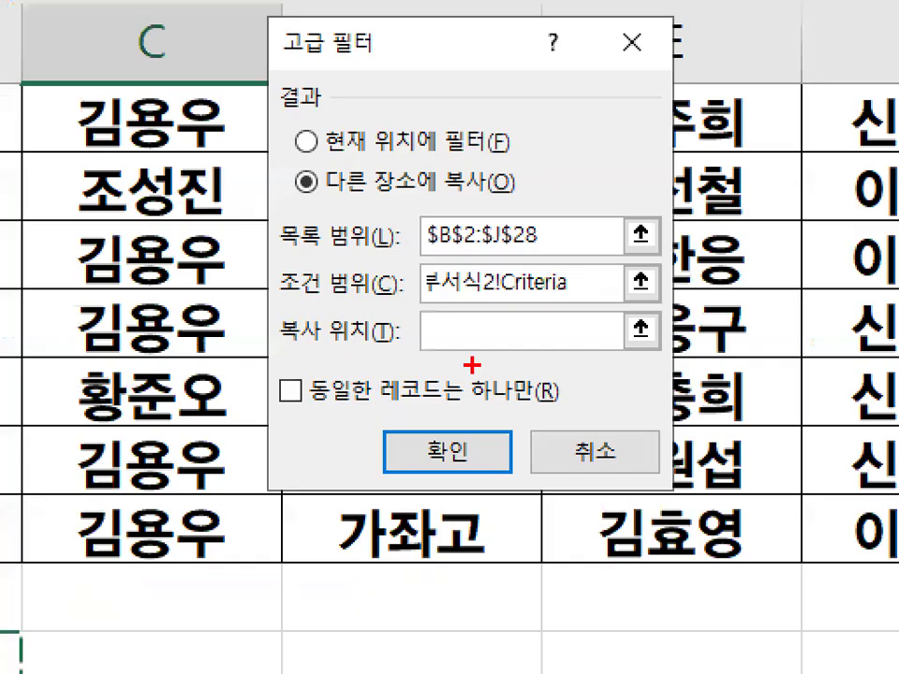
pyautogui.moveTo(620, 277)
pyautogui.mouseDown()
pyautogui.moveTo(478, 306)
pyautogui.moveTo(582, 251)
pyautogui.mouseUp()
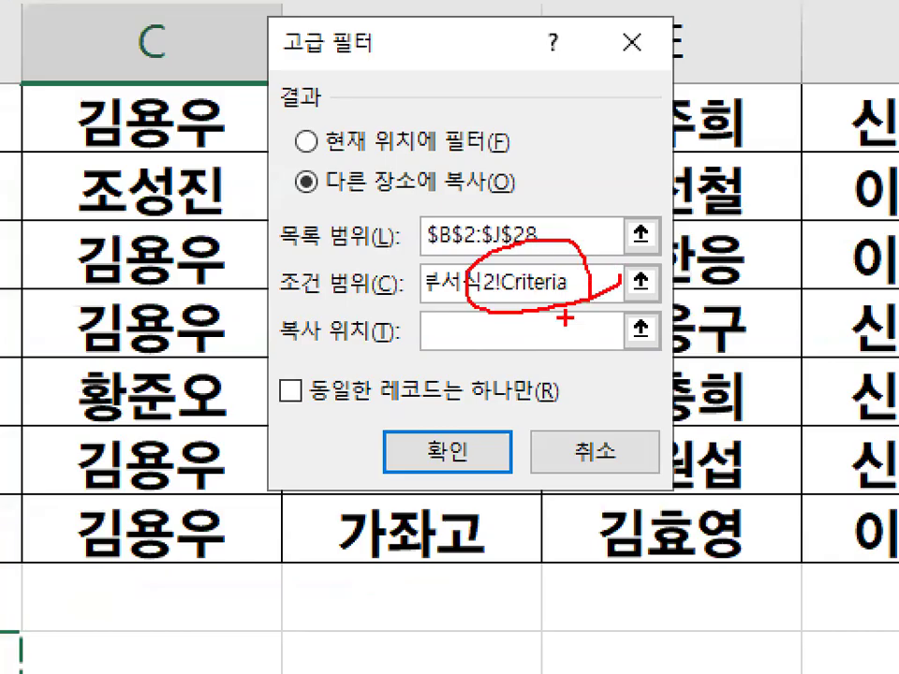
pyautogui.moveTo(513, 225); pyautogui.dragTo(569, 184)
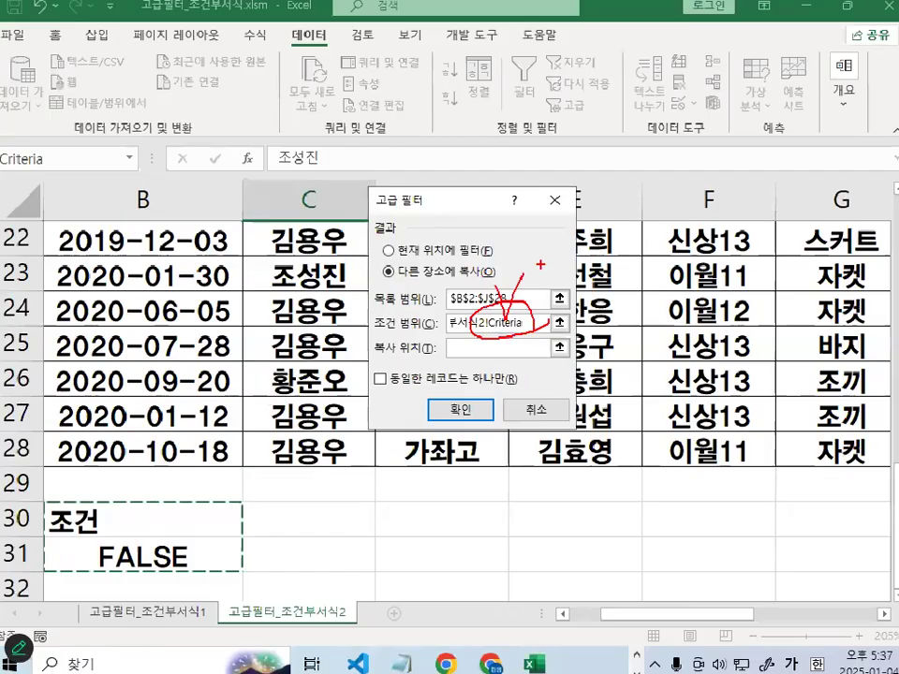
pyautogui.press('Escape')
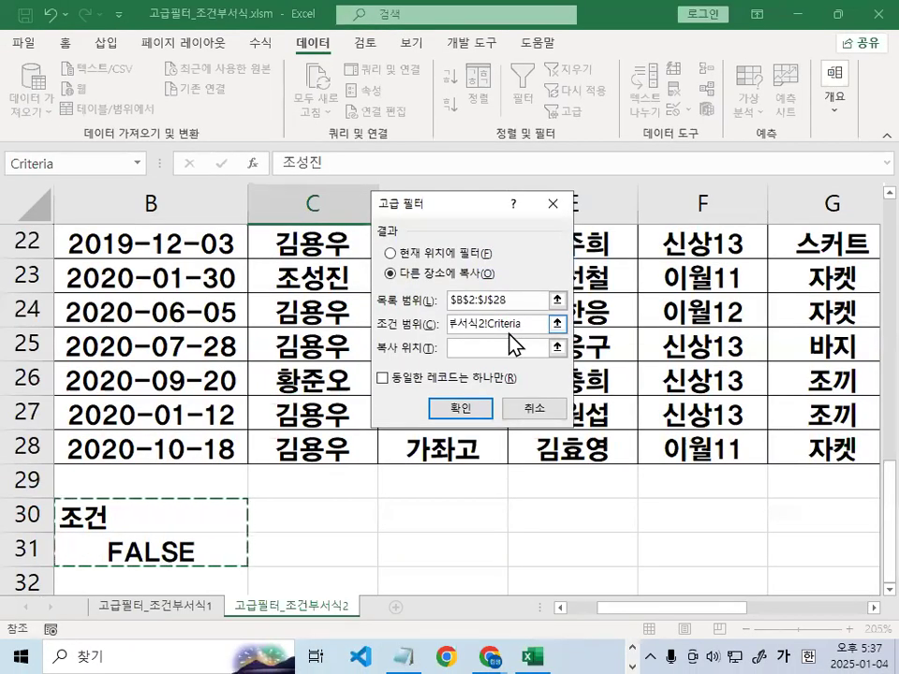
# Circle the empty copy location field with the pen, set it to cell B33, and run the advanced filter
pyautogui.click(510, 349)
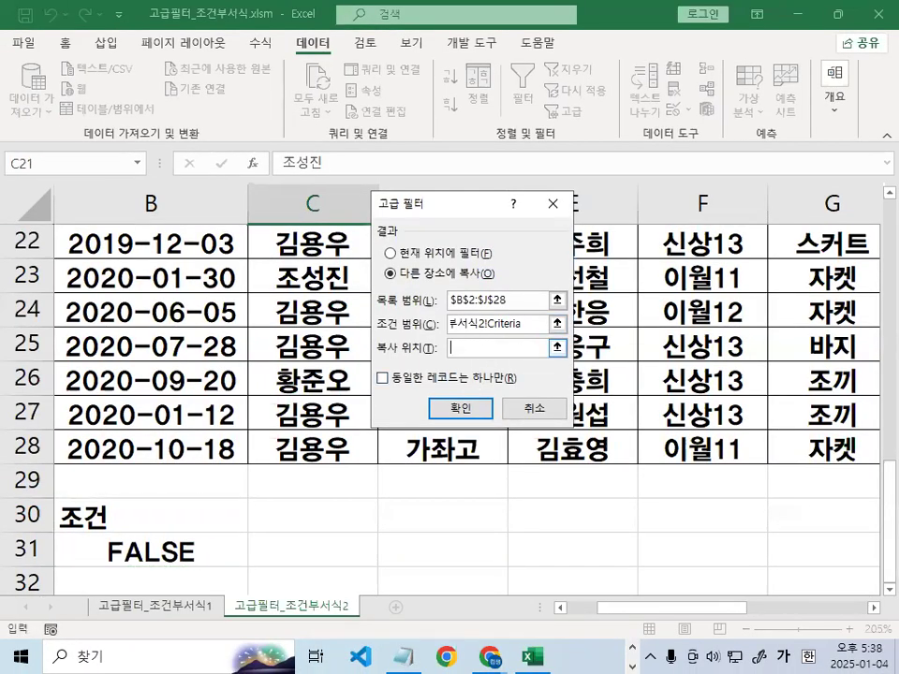
pyautogui.hotkey('ctrl', '1')
pyautogui.moveTo(469, 357); pyautogui.dragTo(471, 355)
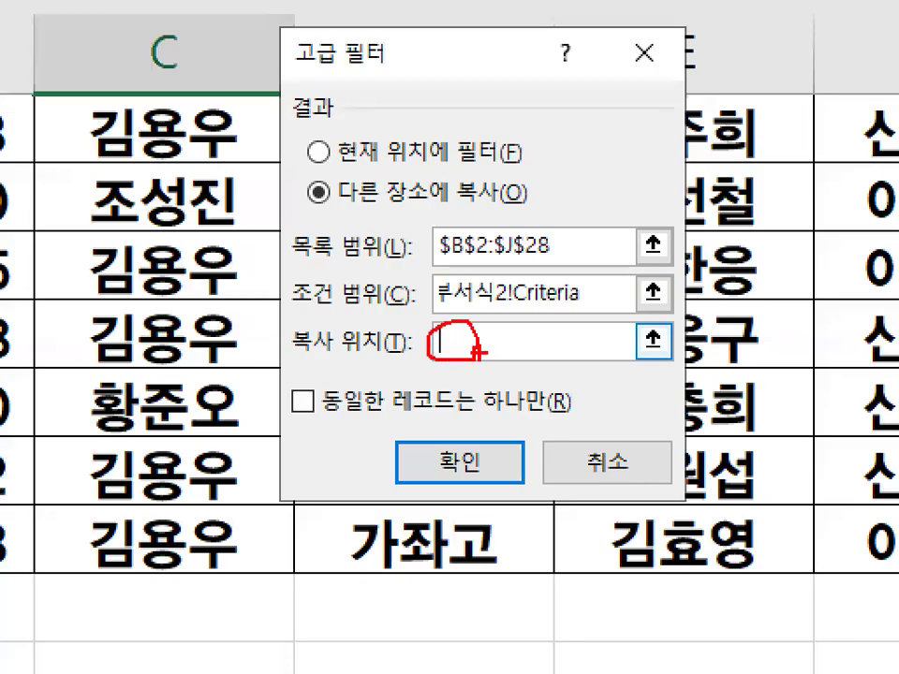
pyautogui.press('Escape')
pyautogui.scroll(-3, 302, 413)
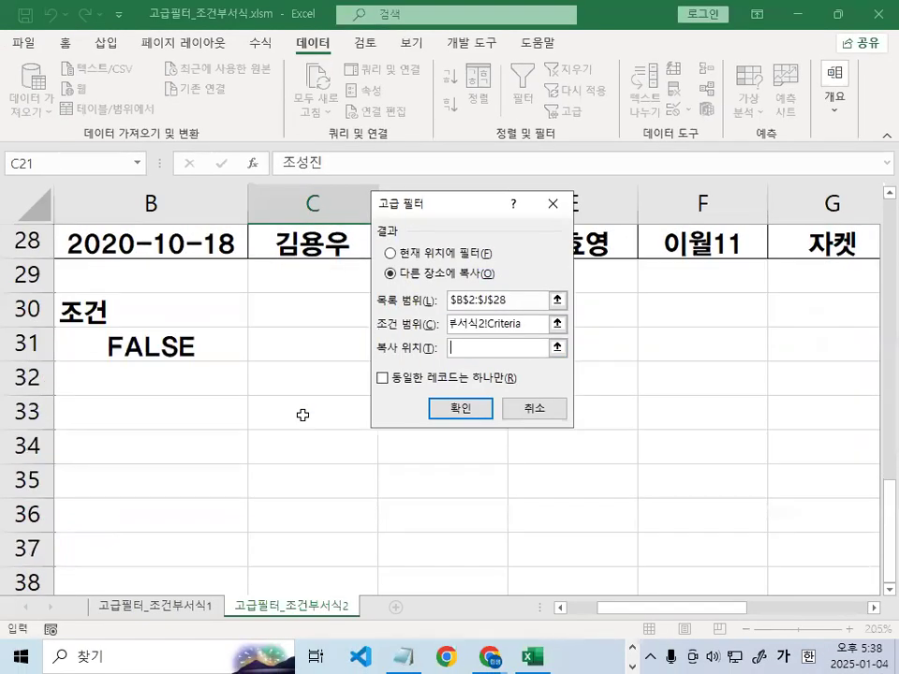
pyautogui.click(125, 317)
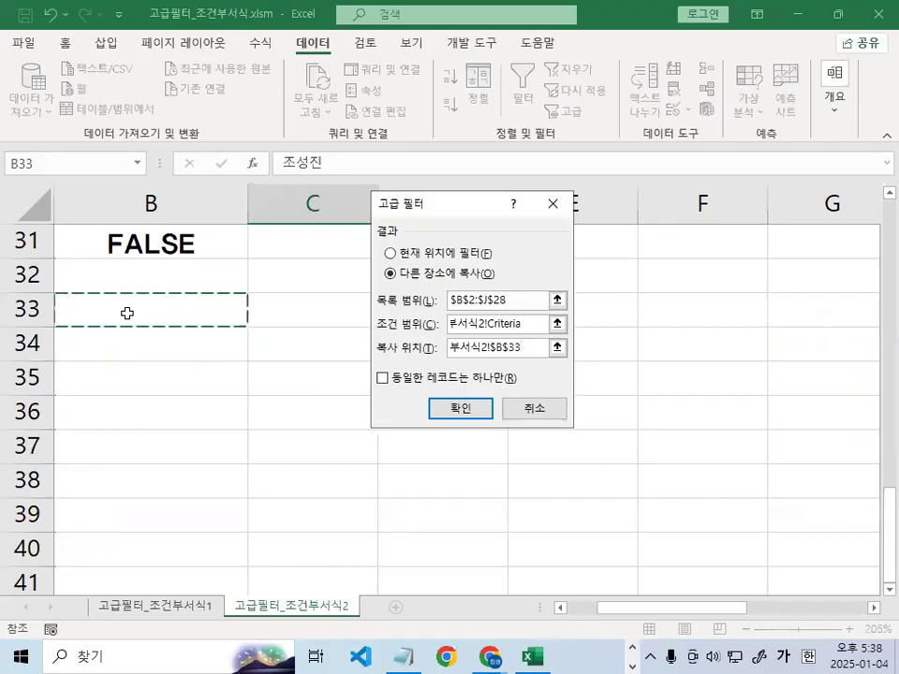
pyautogui.click(440, 407)
pyautogui.scroll(-4, 442, 405)
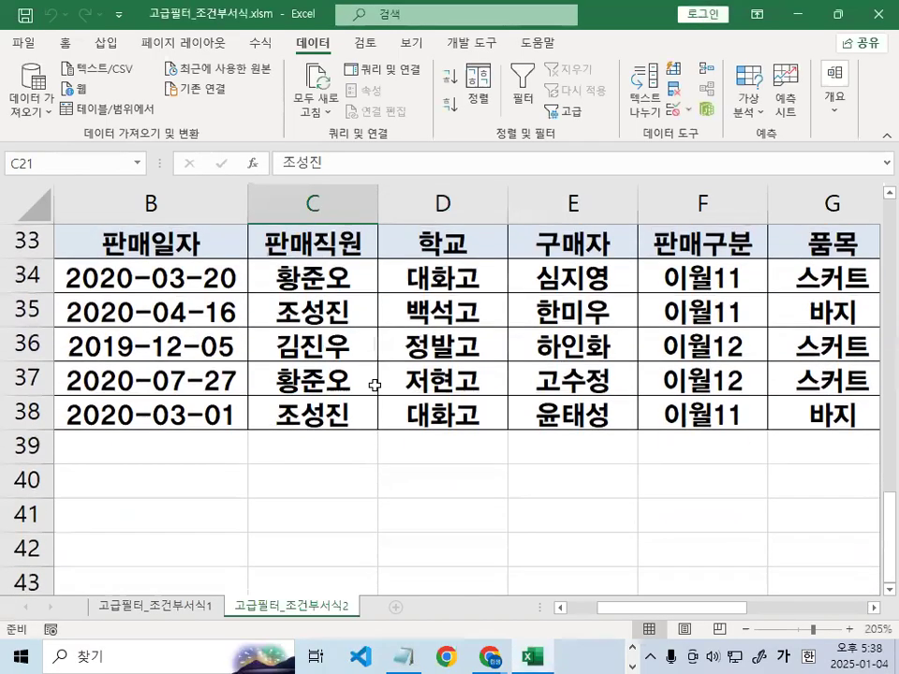
# Examine the extracted records from the header in row 33 through row 38
pyautogui.click(28, 240)
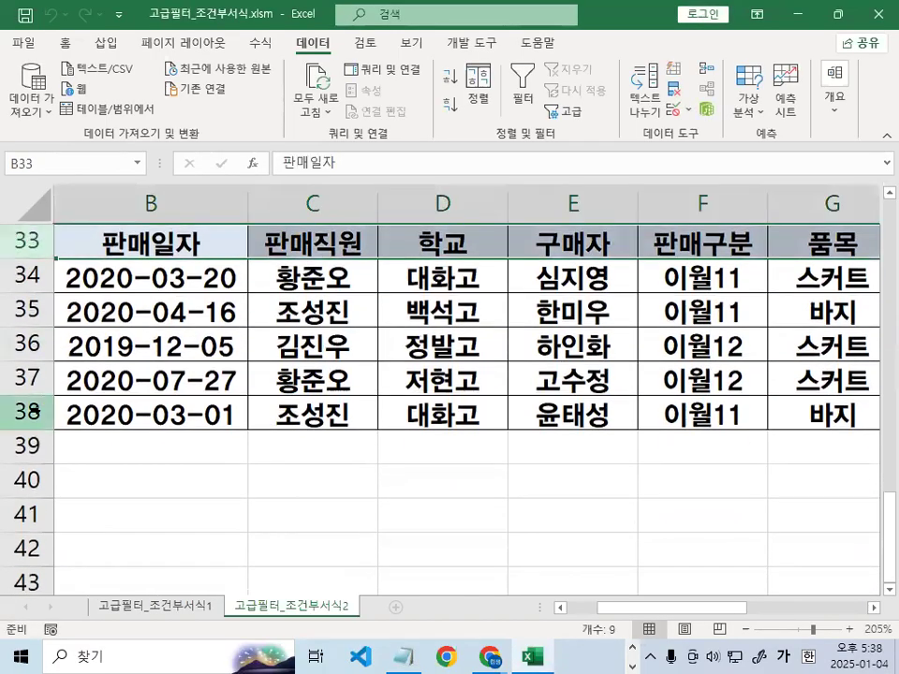
pyautogui.click(33, 409)
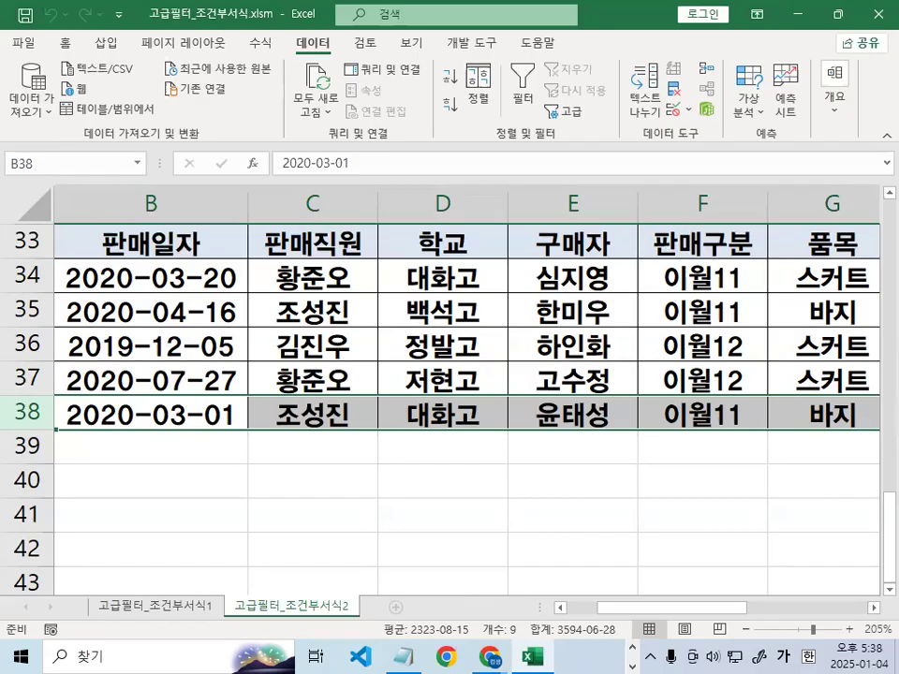
pyautogui.click(325, 306)
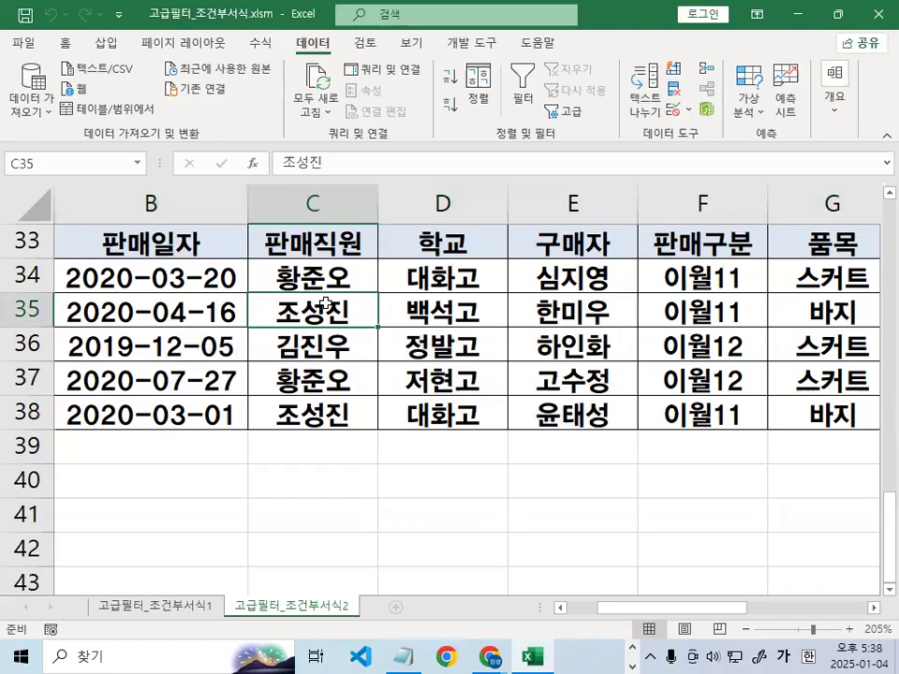